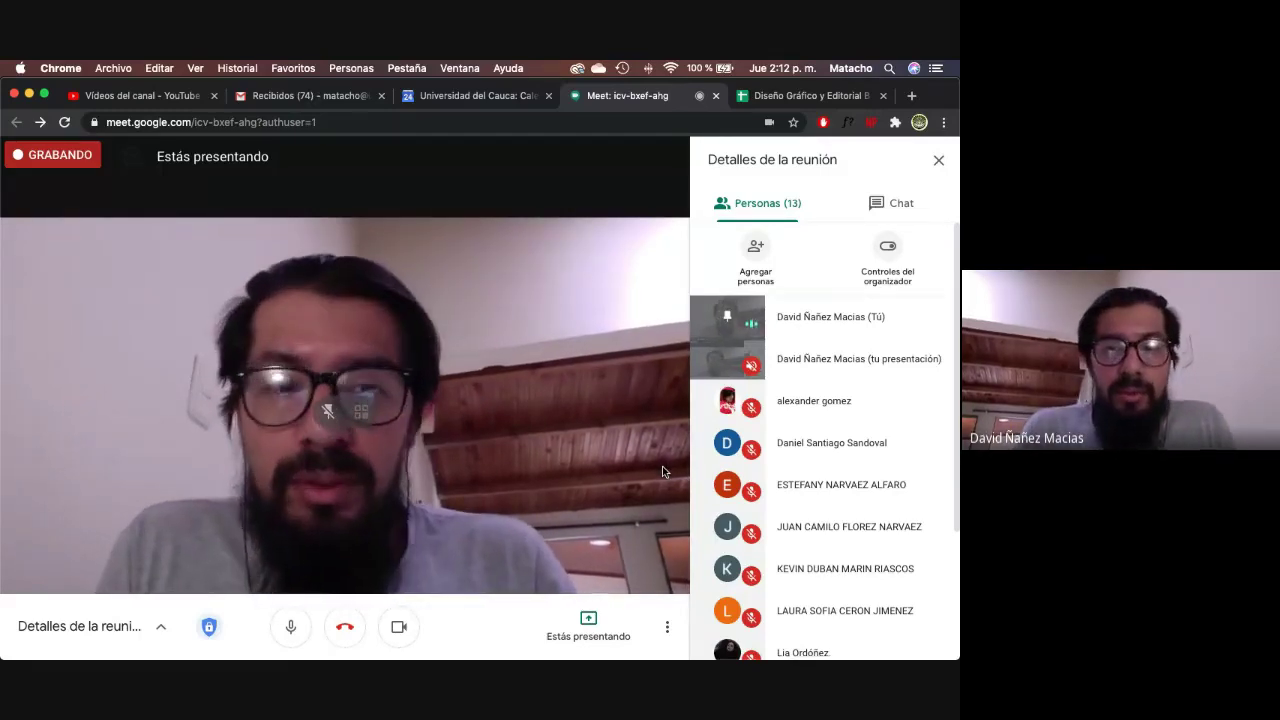
Step: Switch to Illustrator with the document "S05 Manejo de texto" and bring up the character settings
key(super+Tab)
key(super+Tab)
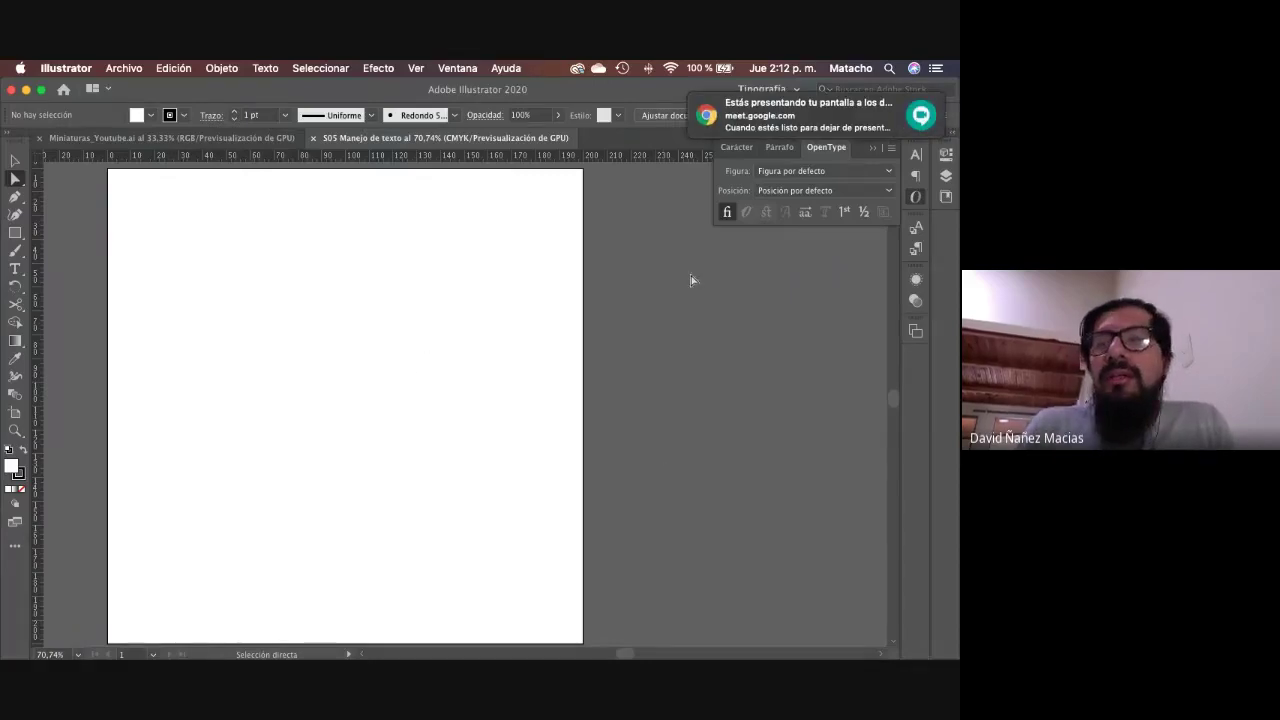
mouse_move(765, 97)
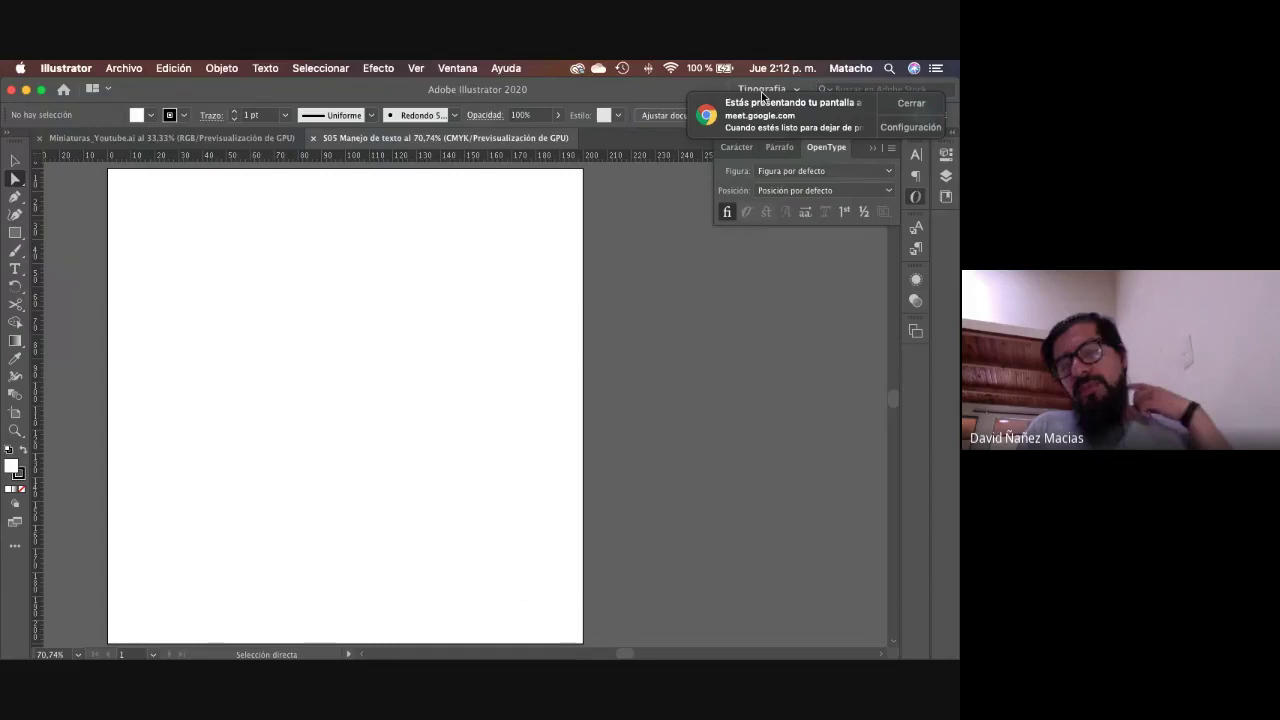
click(763, 97)
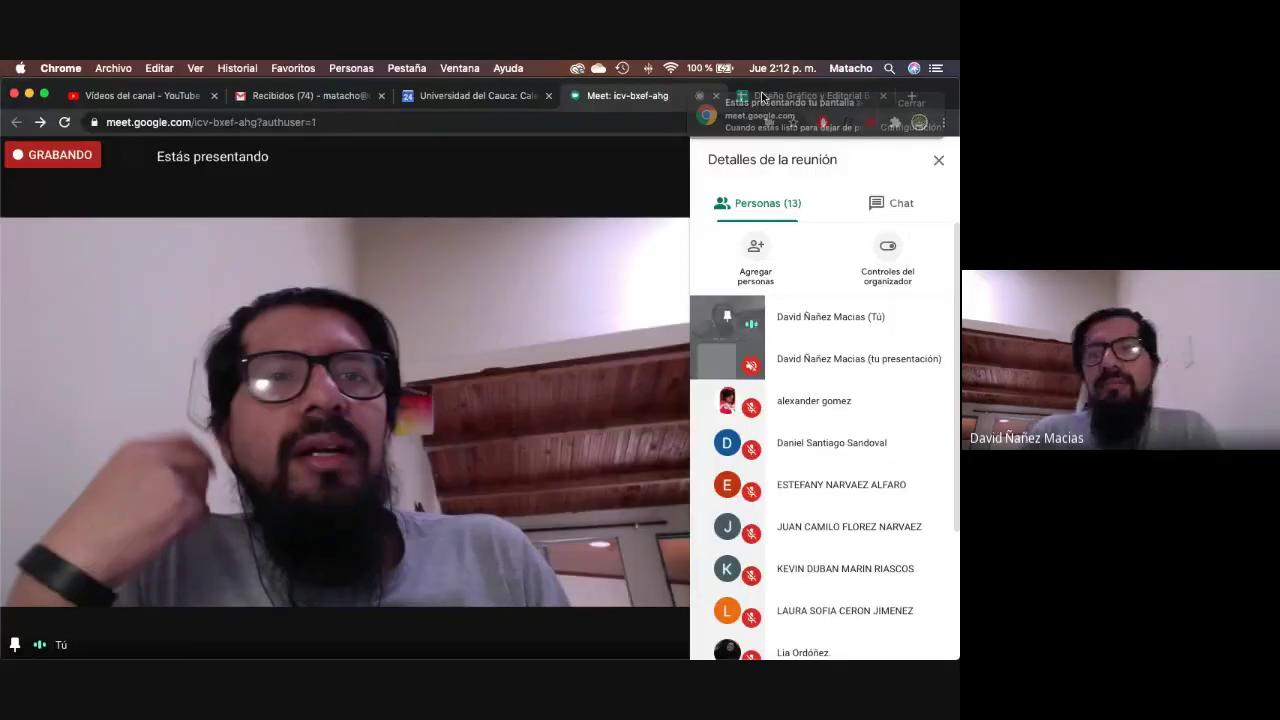
key(super+Tab)
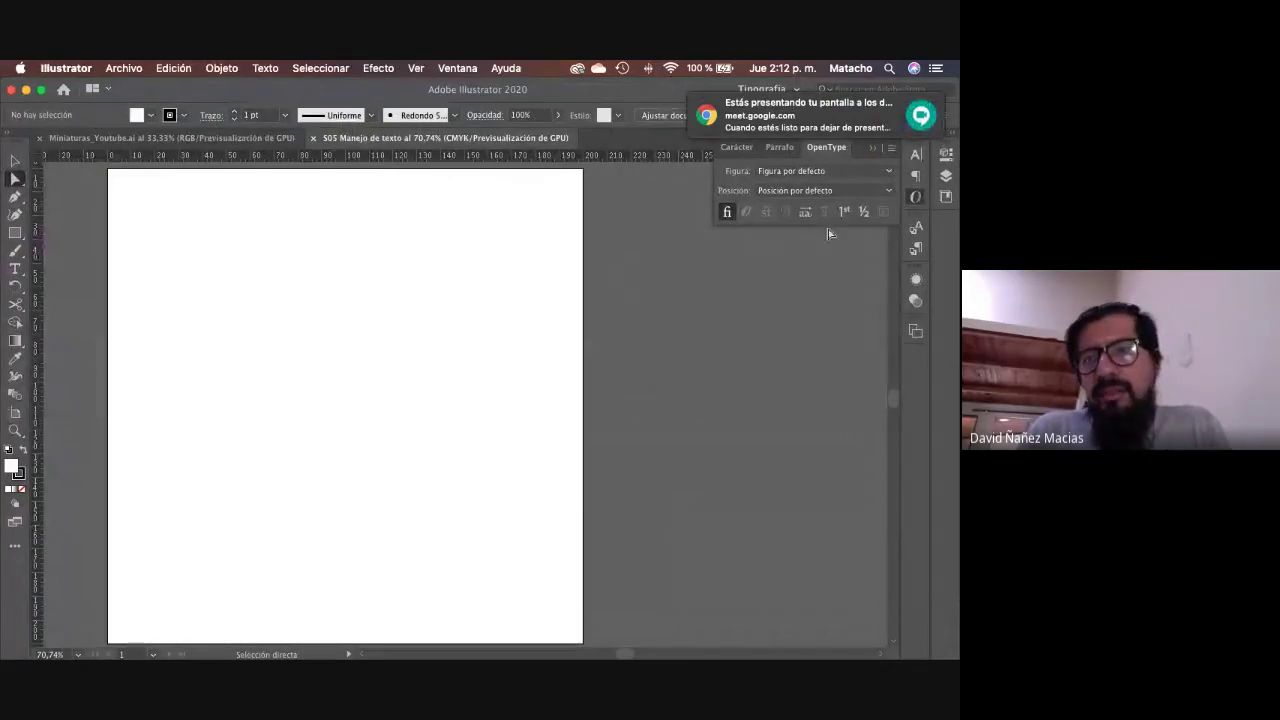
click(779, 148)
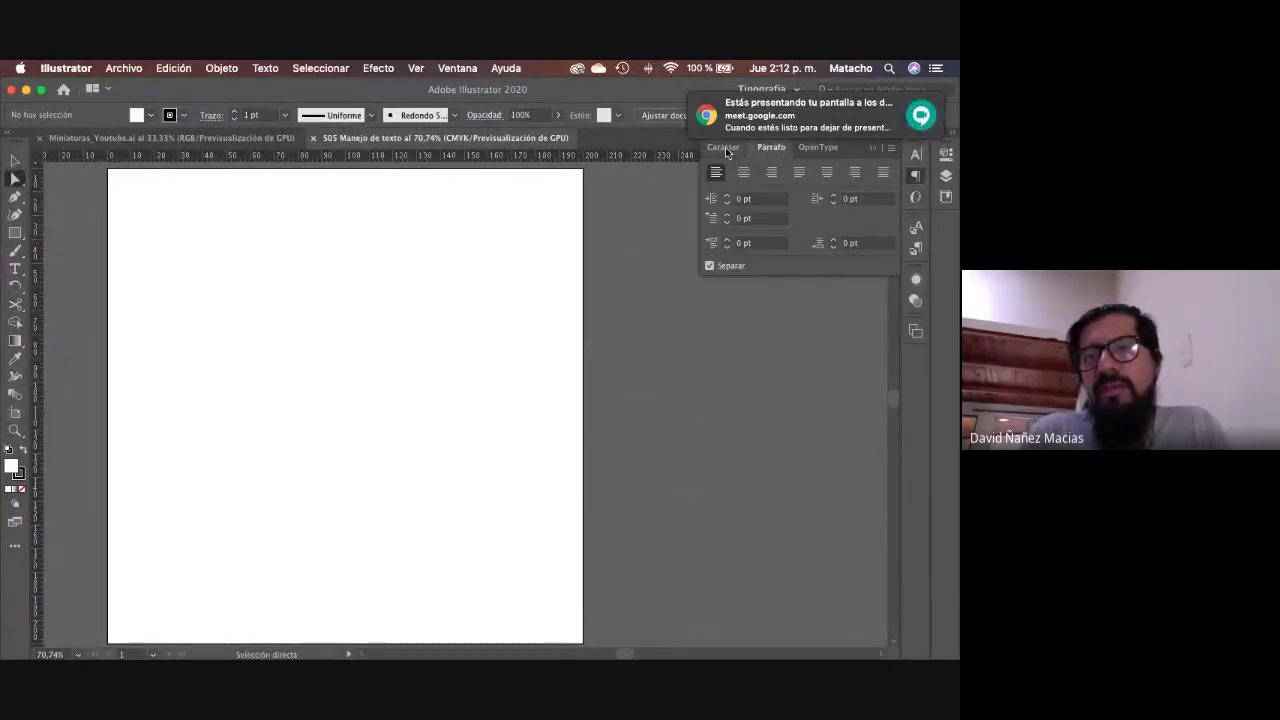
click(725, 148)
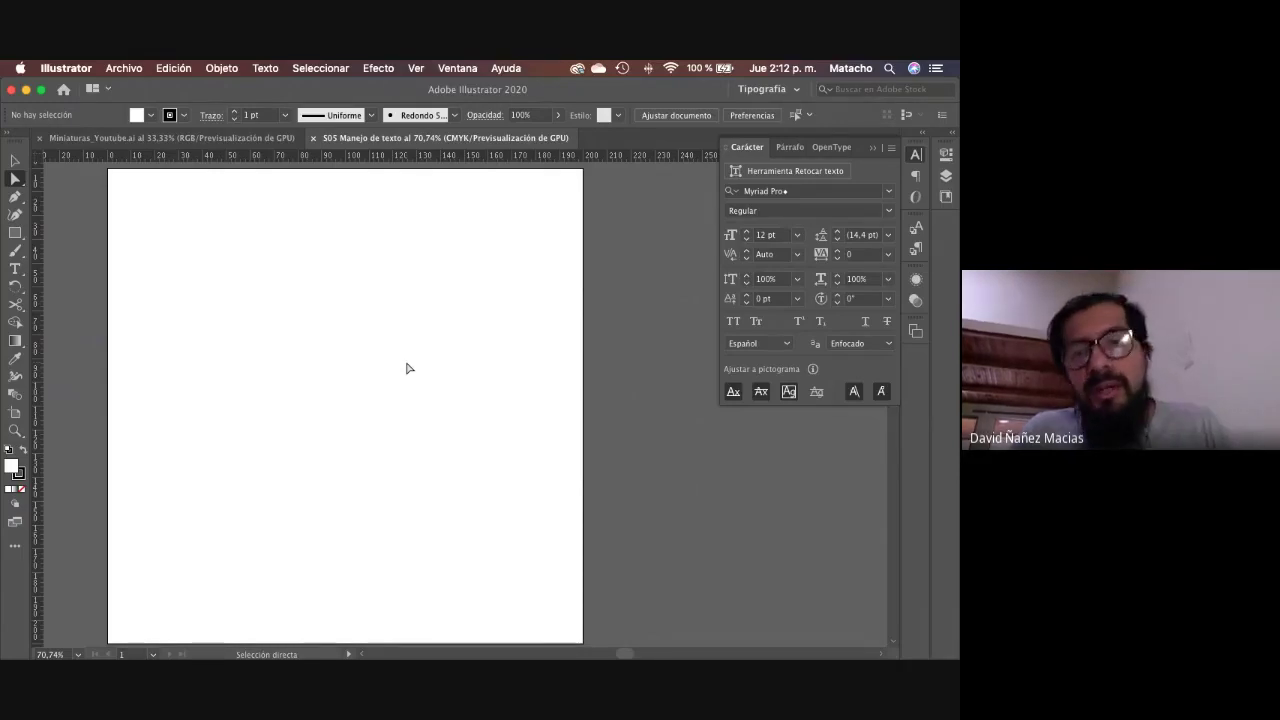
Step: Draw an area text frame filled with placeholder text in the upper middle of the artboard
key(t)
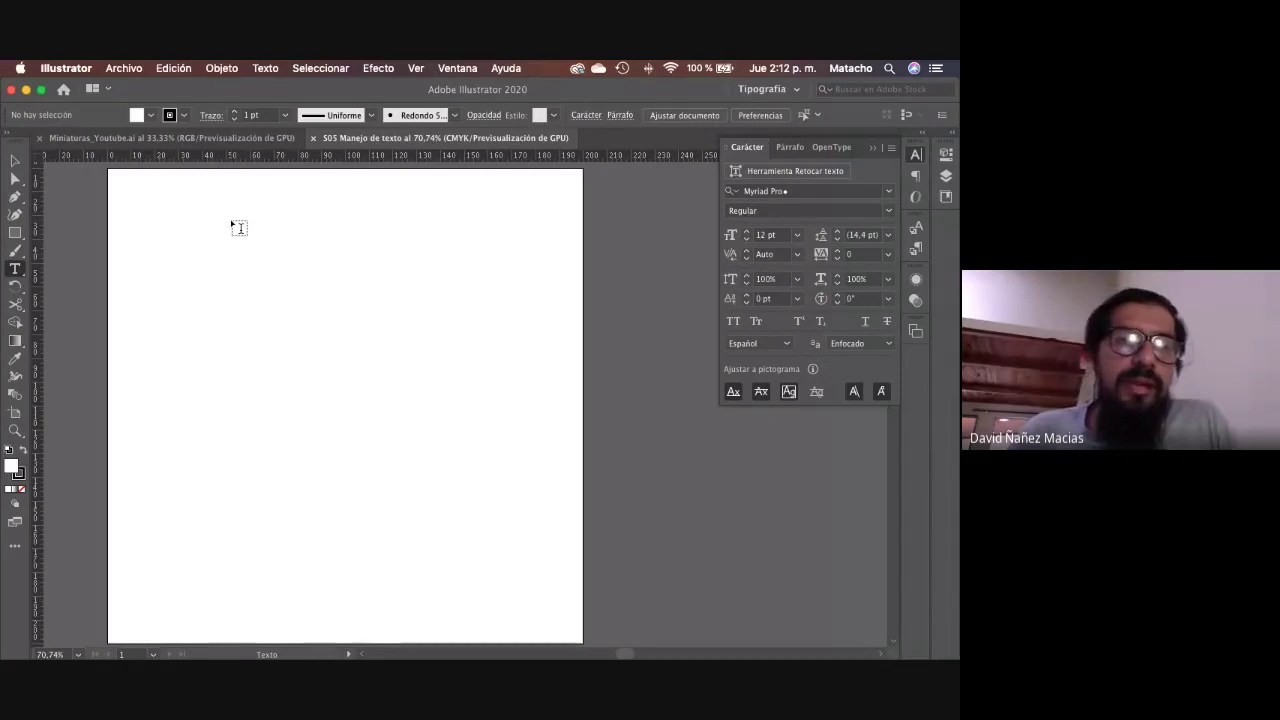
drag(231, 221, 450, 388)
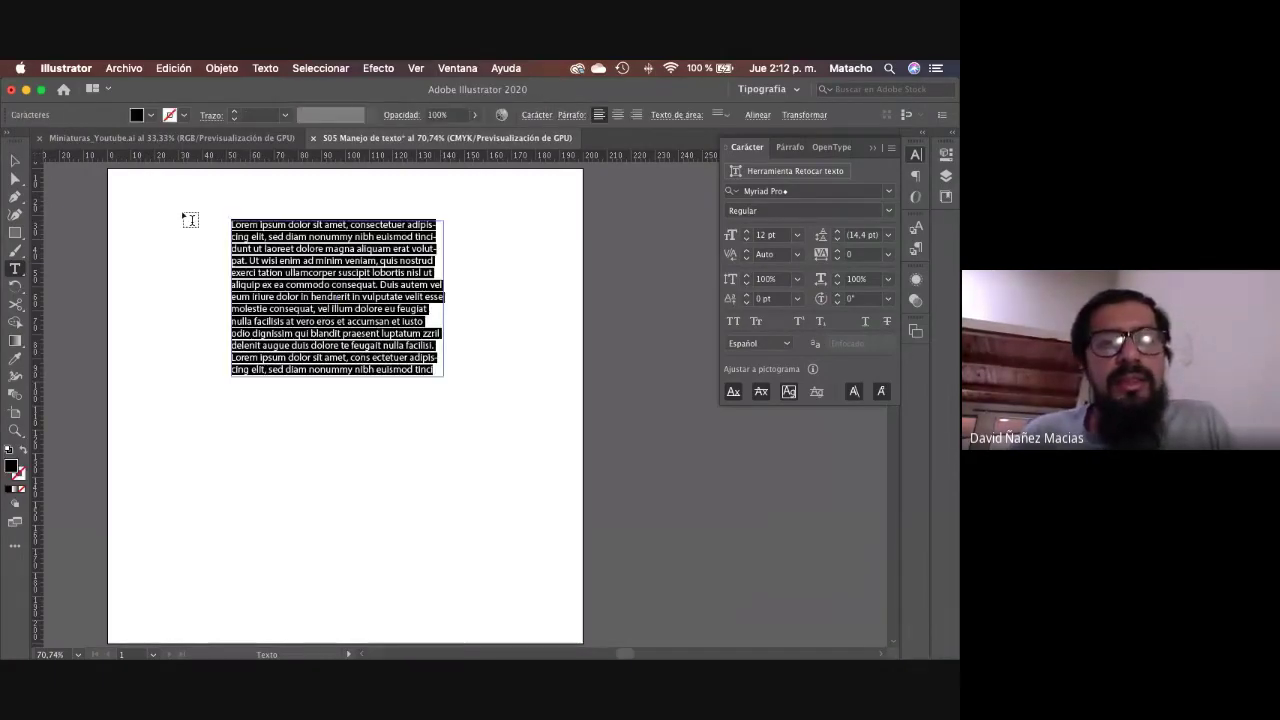
key(Escape)
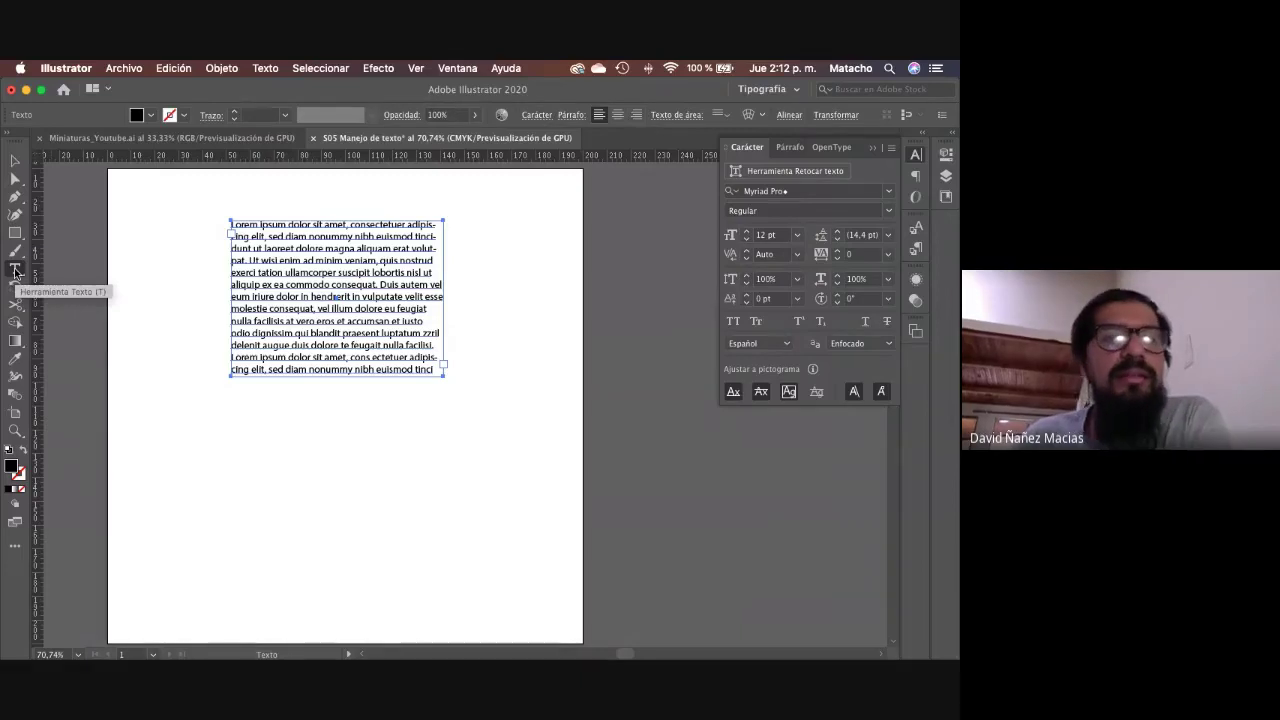
click(15, 271)
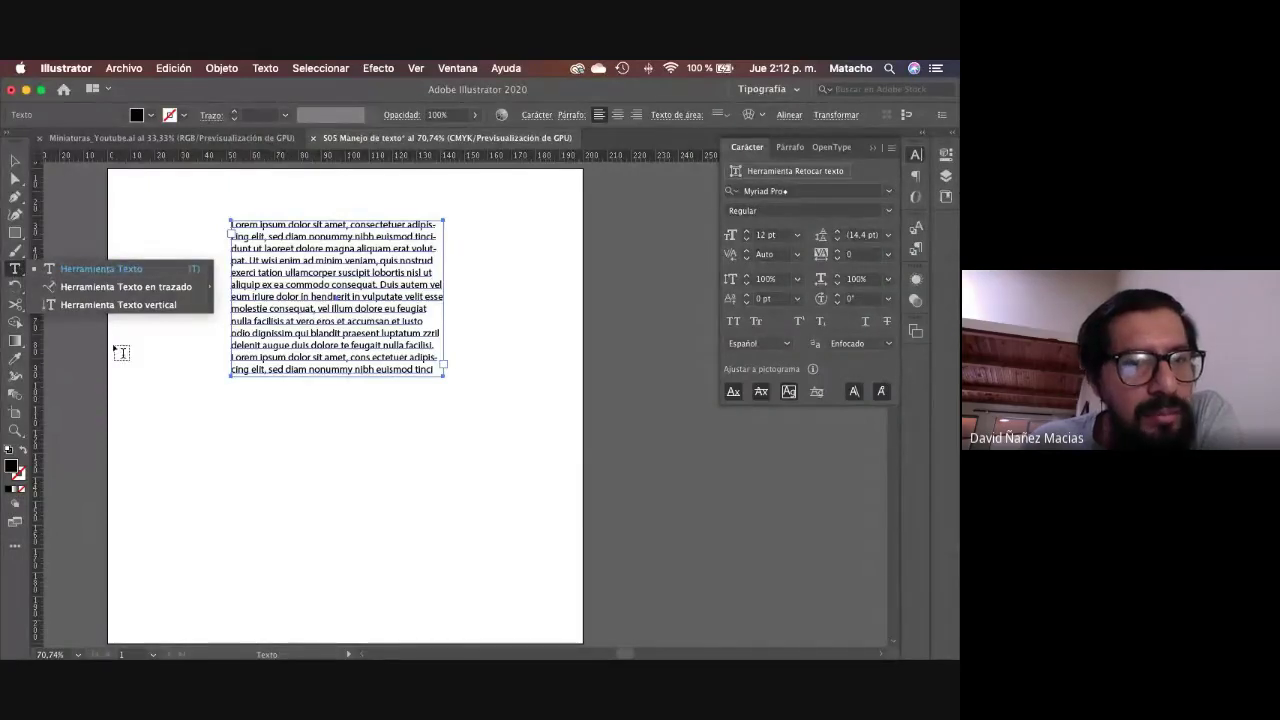
click(114, 357)
key(Escape)
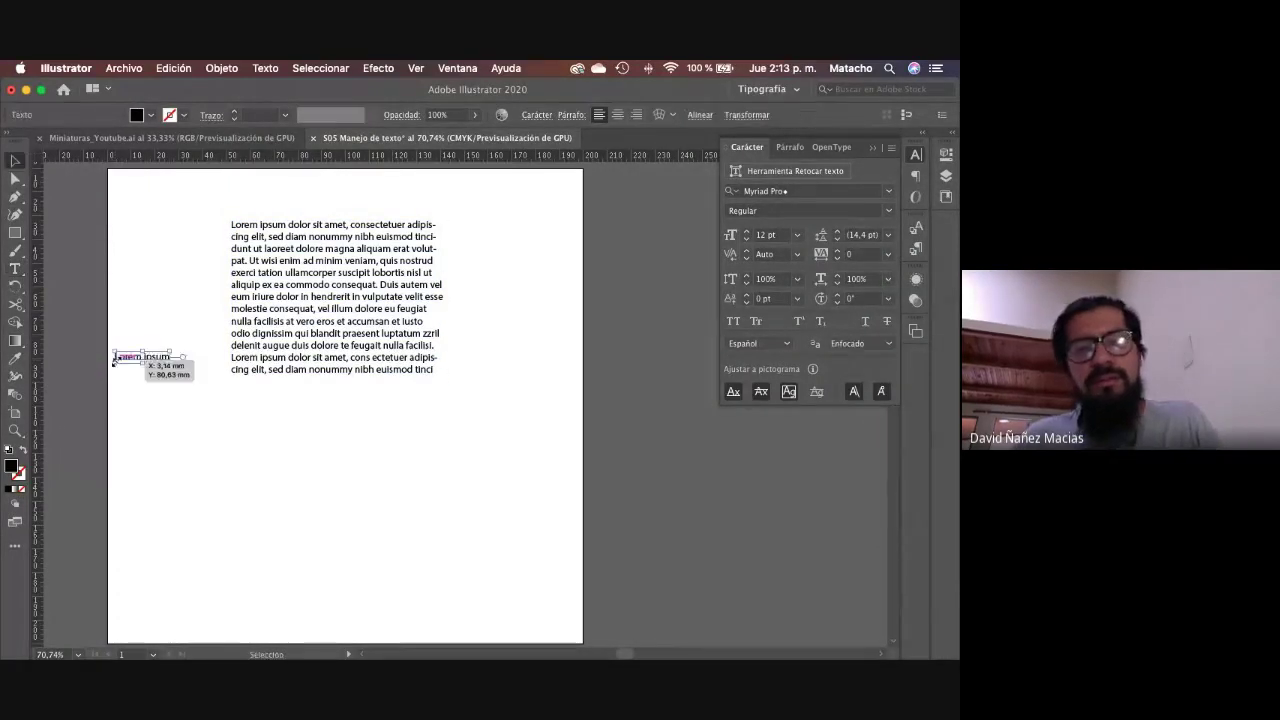
key(Delete)
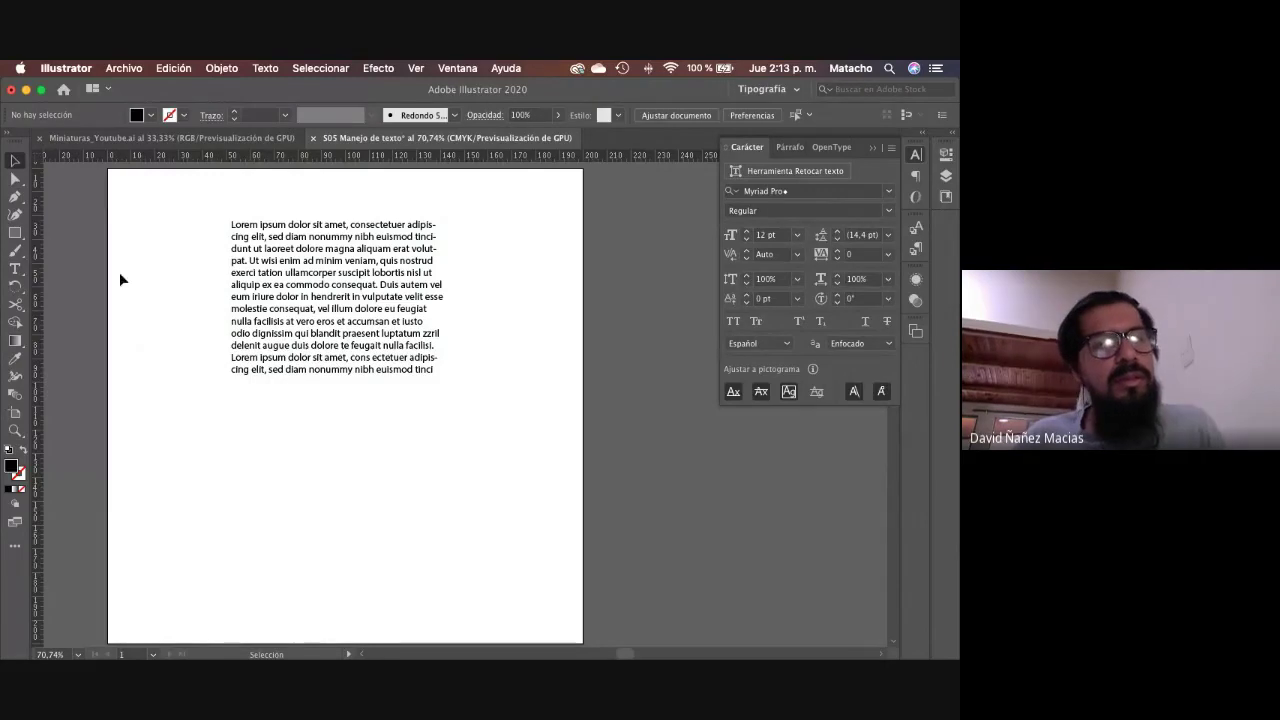
Step: Detach the group of type tools as a floating toolbar and place it beside the artboard's upper-left corner
click(16, 271)
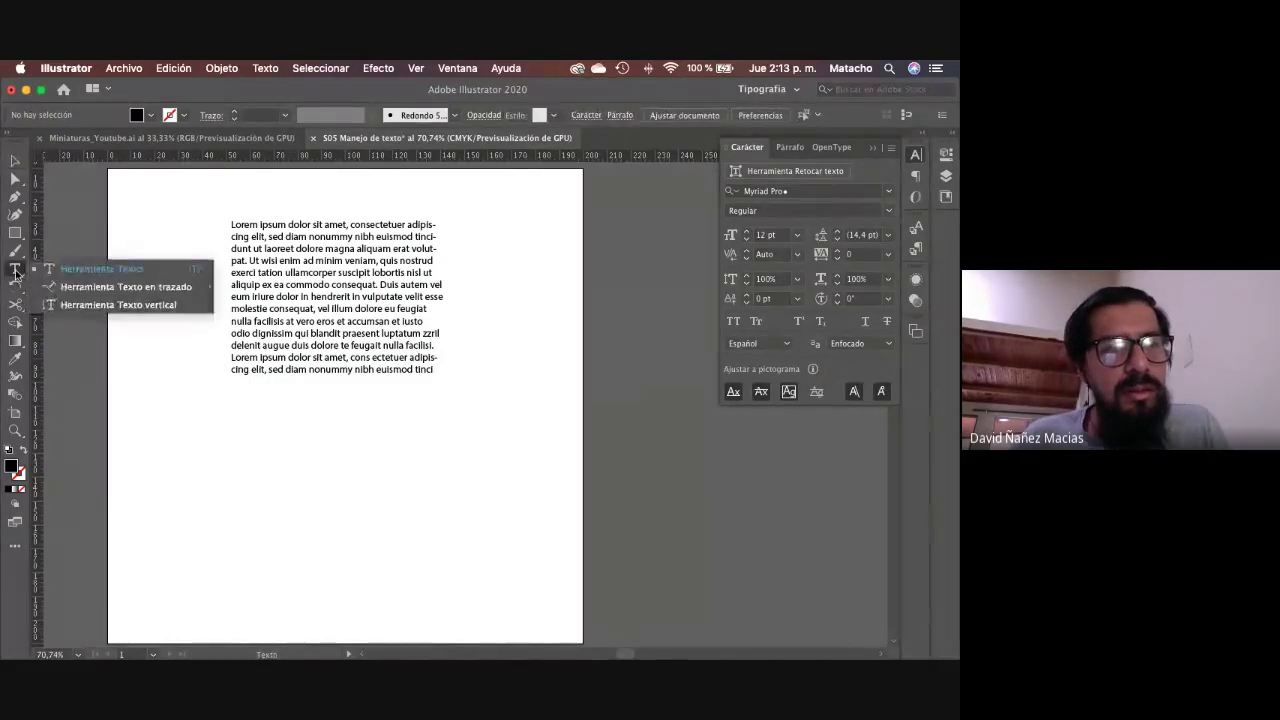
drag(16, 271, 209, 286)
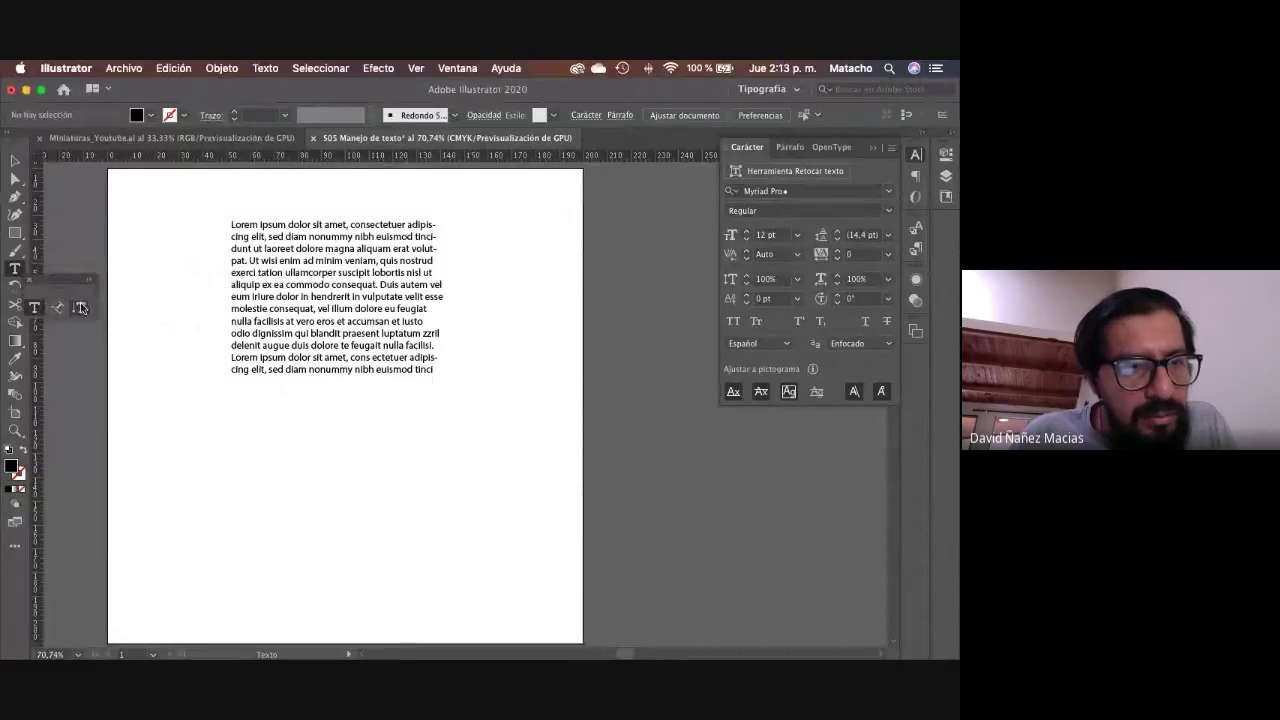
drag(58, 282, 99, 200)
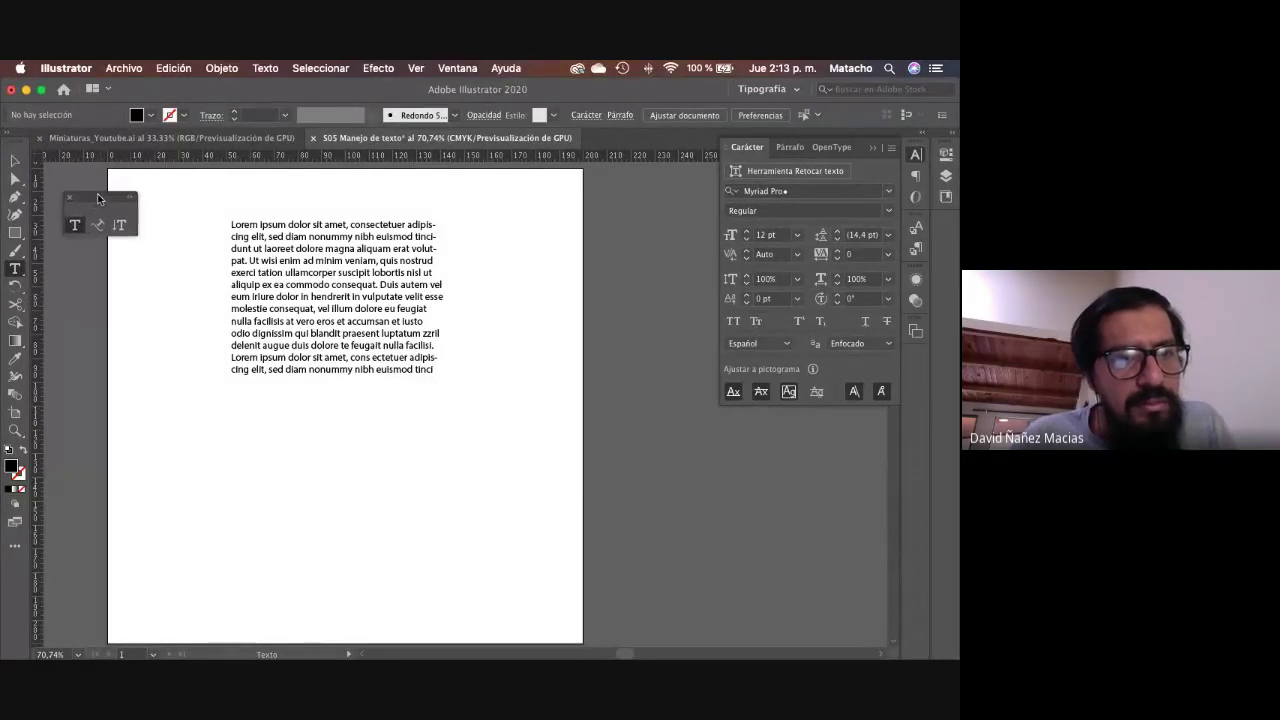
Step: Look through the full list of available tools to find the additional type tools
click(15, 545)
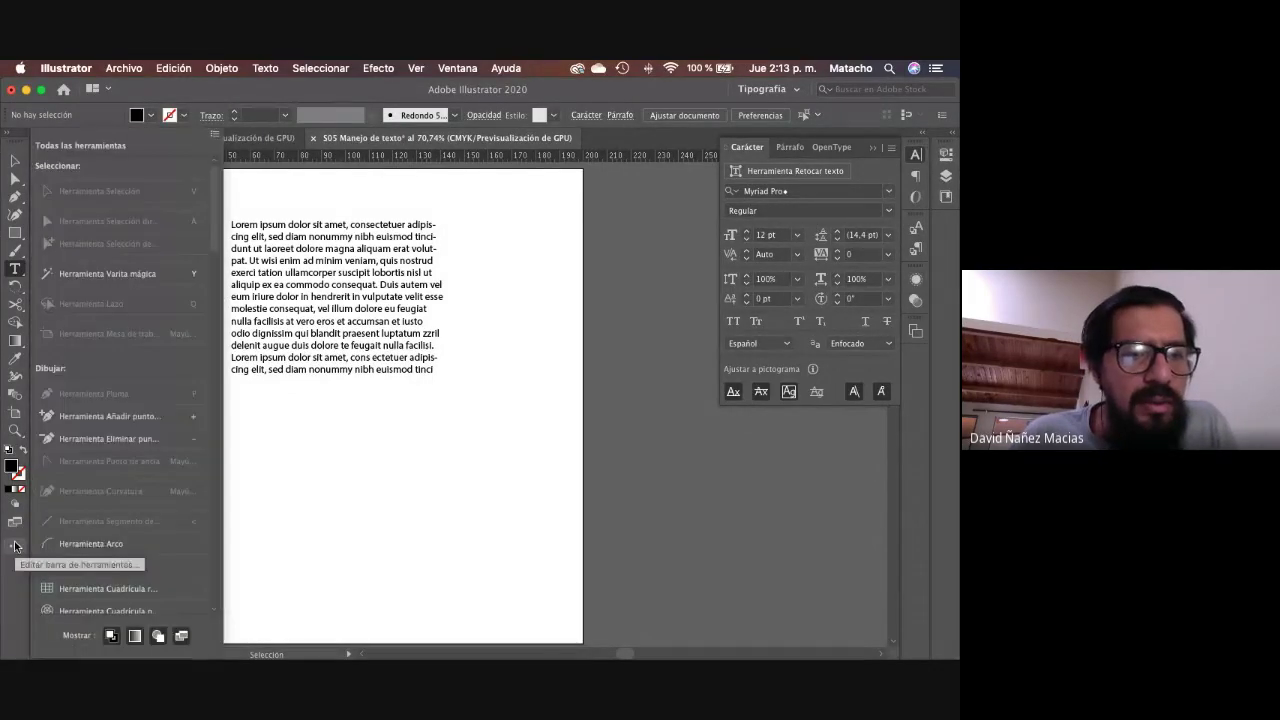
scroll(113, 468, down, 10)
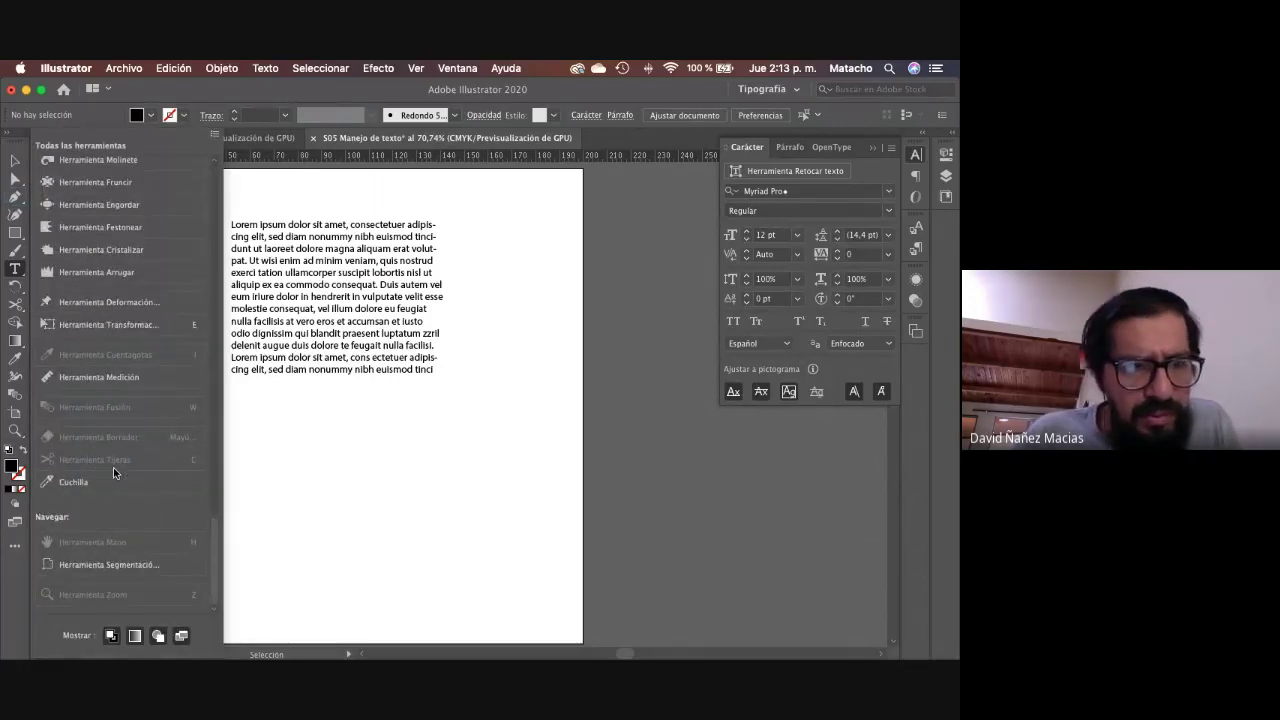
scroll(113, 467, up, 5)
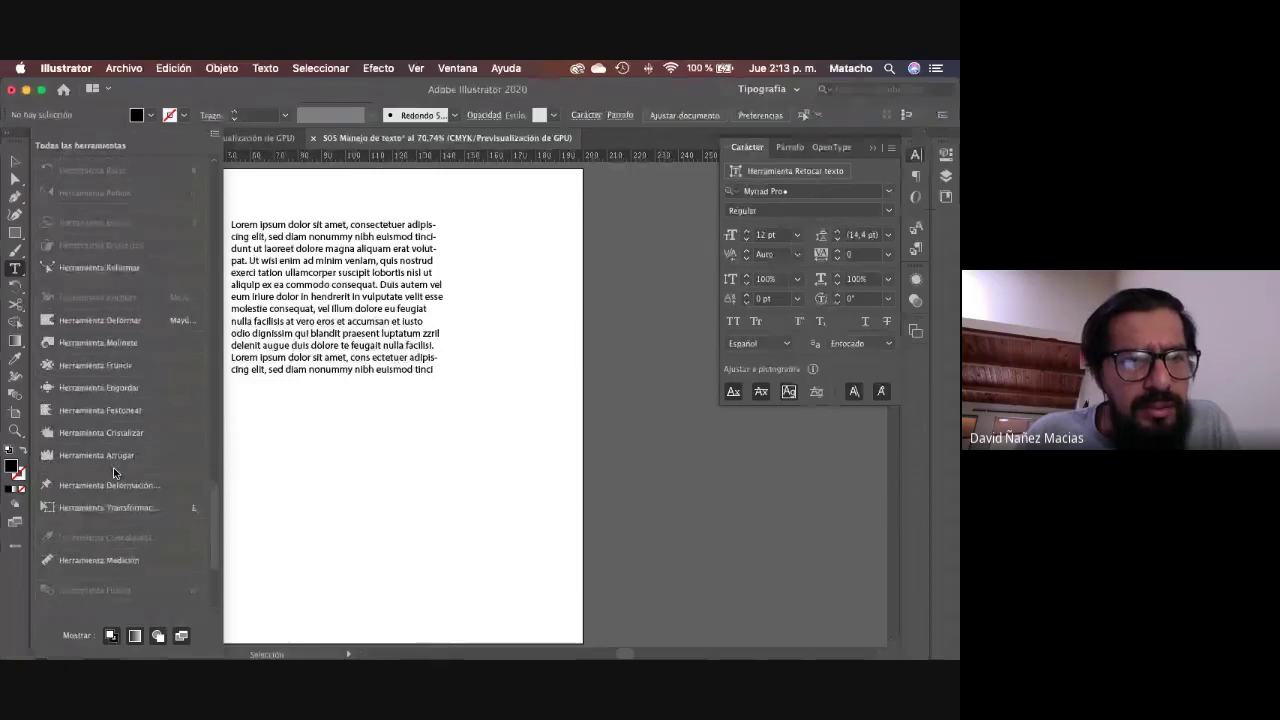
scroll(113, 467, up, 8)
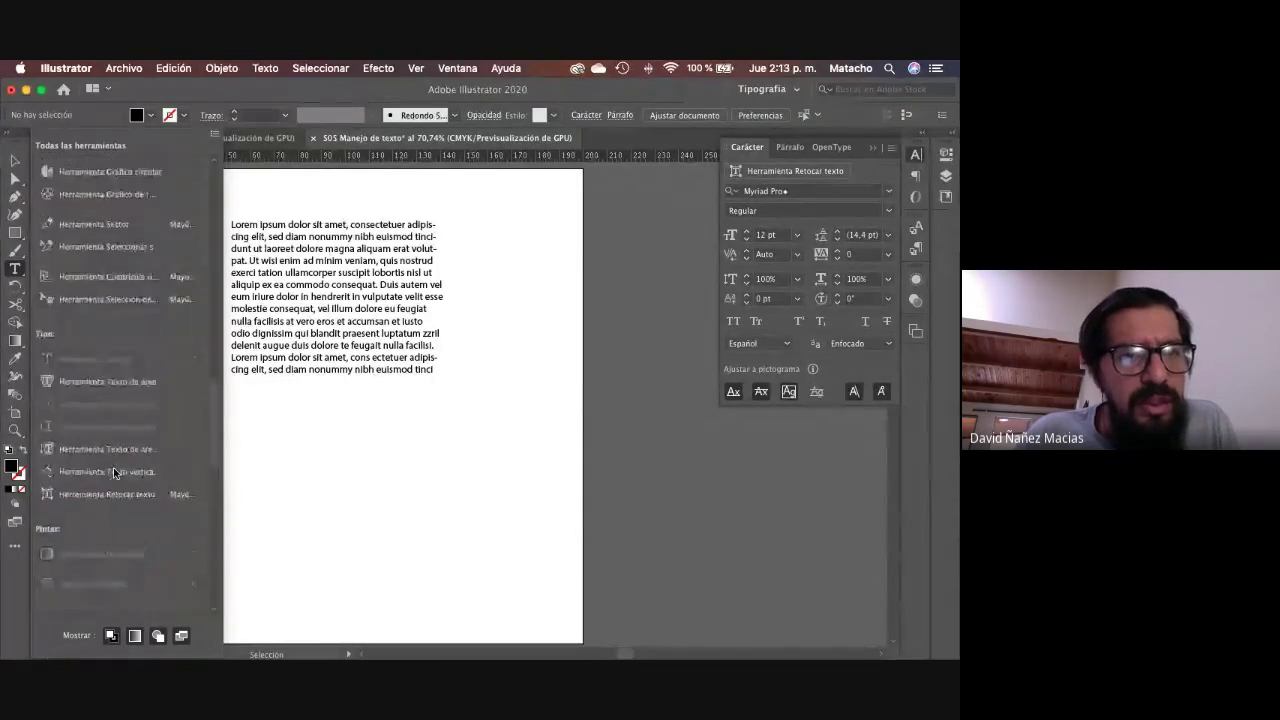
scroll(113, 467, up, 5)
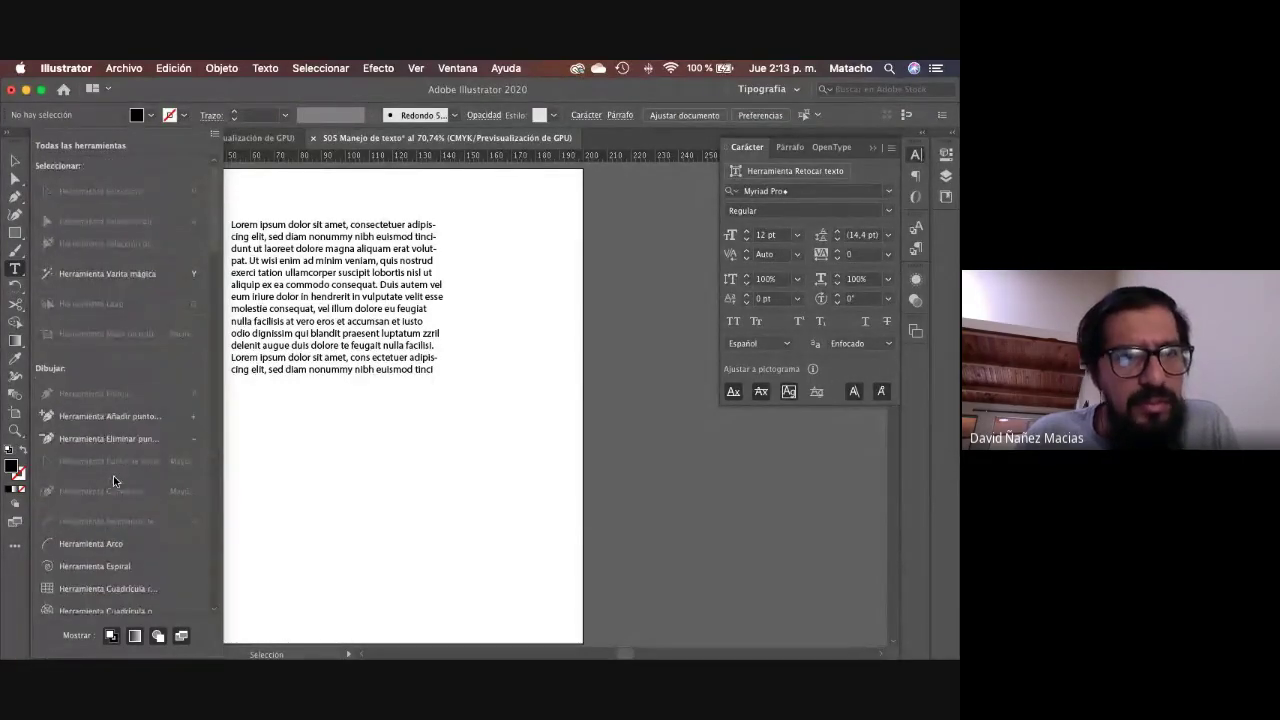
click(623, 318)
Step: Switch from the Tipografía workspace to the owner's custom workspace and display its full set of type tools
click(762, 89)
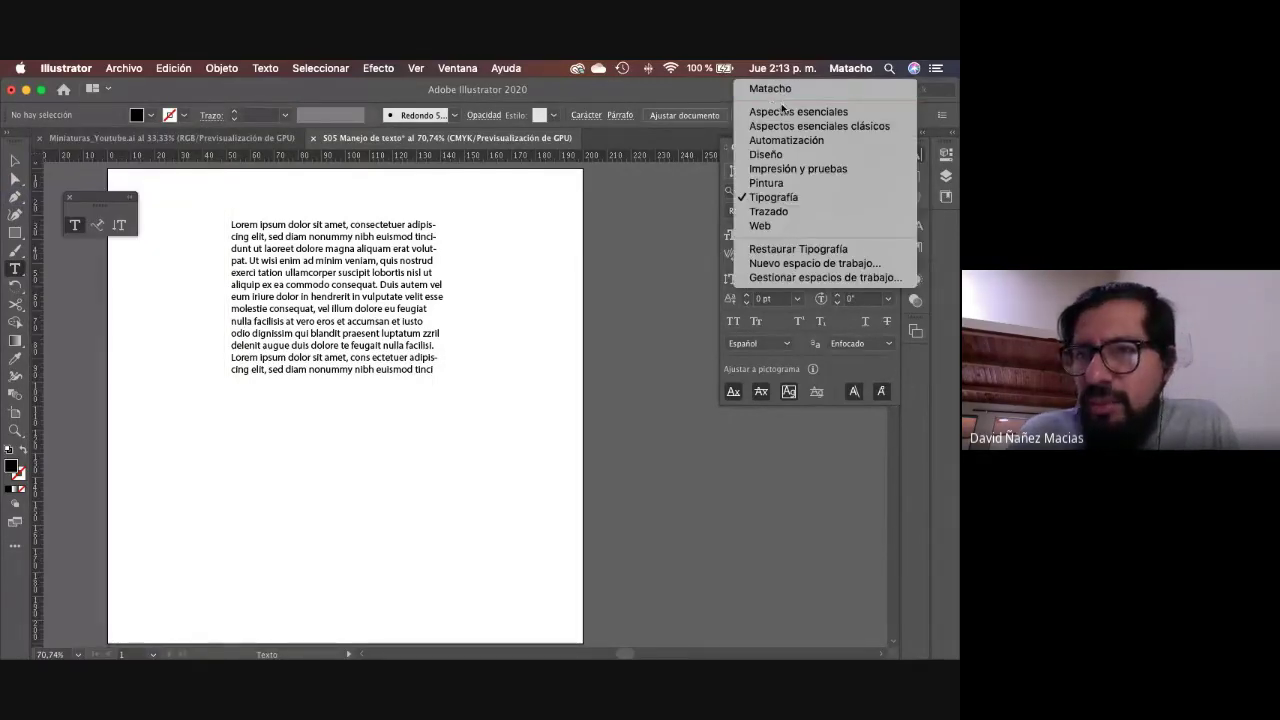
click(770, 92)
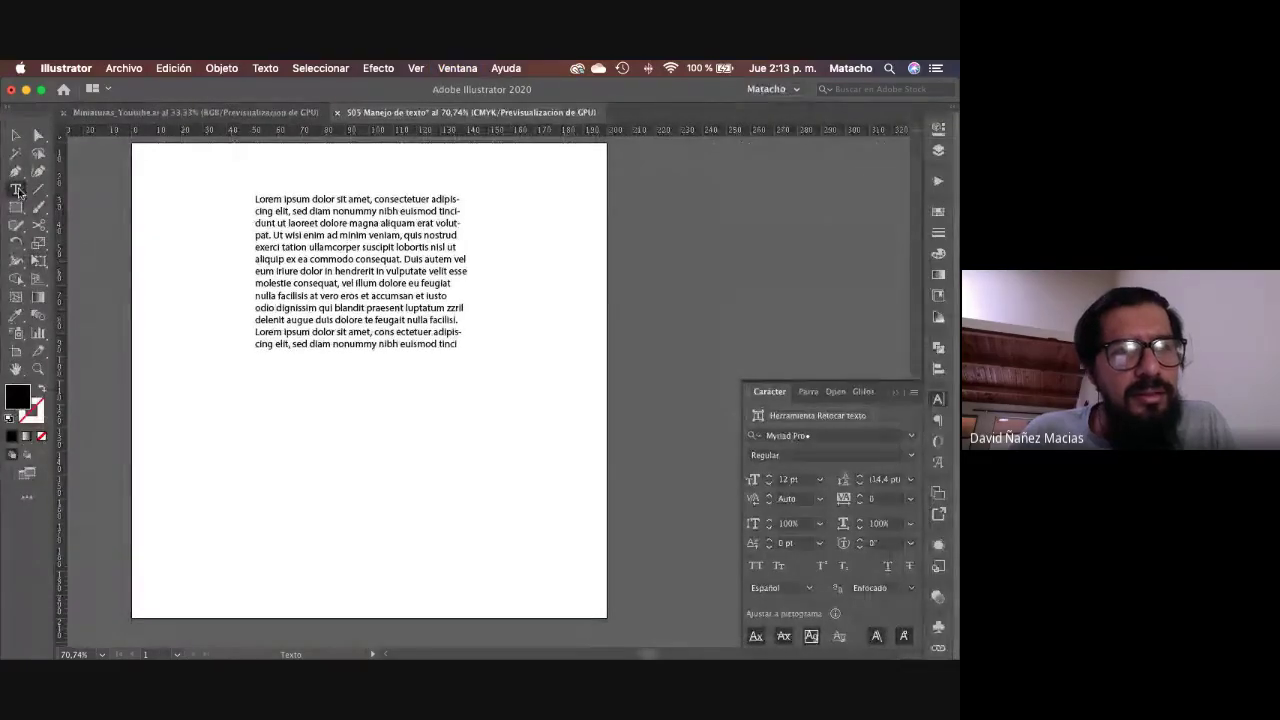
drag(18, 191, 158, 188)
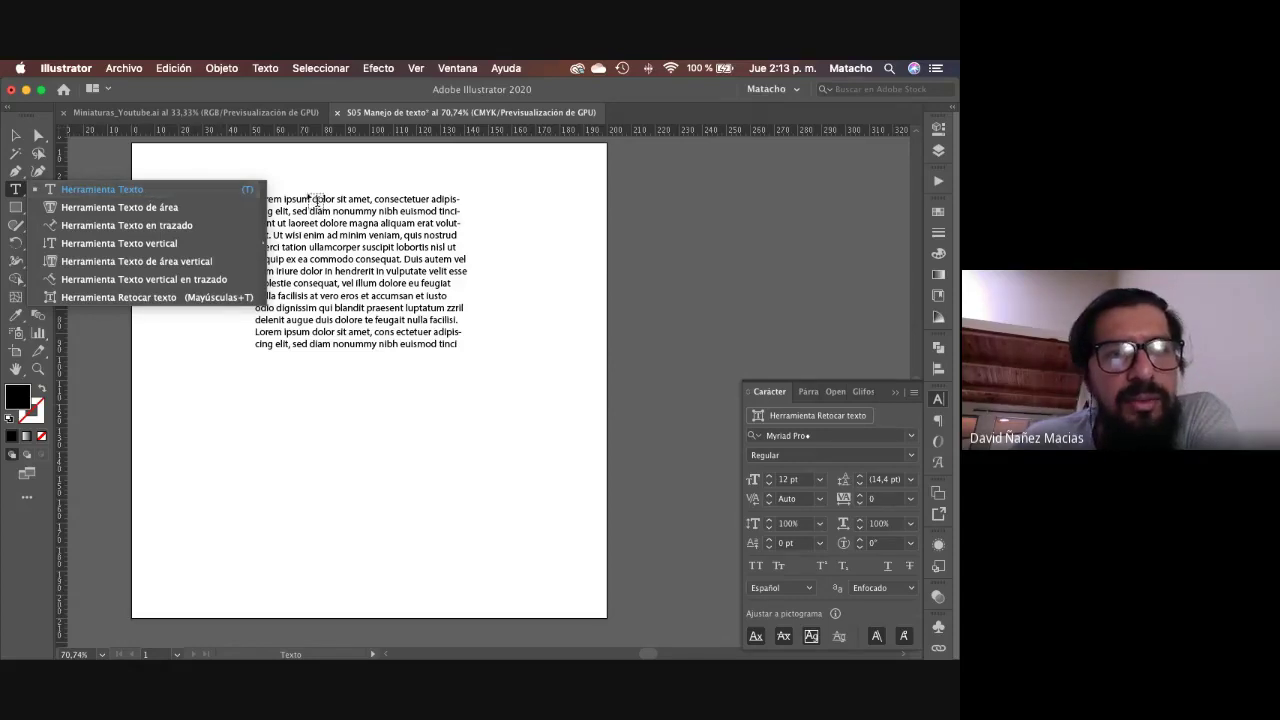
Step: Clear the stray point text and delete the placeholder text frame from the artboard
click(472, 479)
key(BackSpace)
key(Escape)
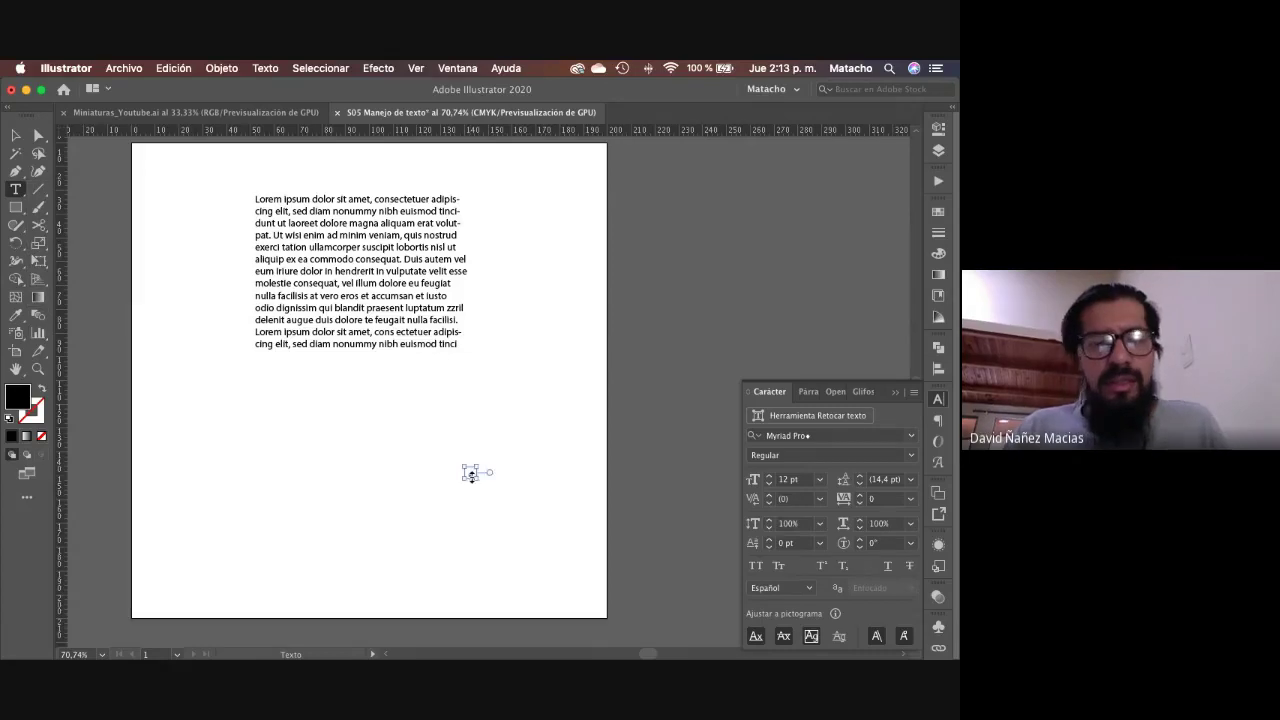
click(417, 437)
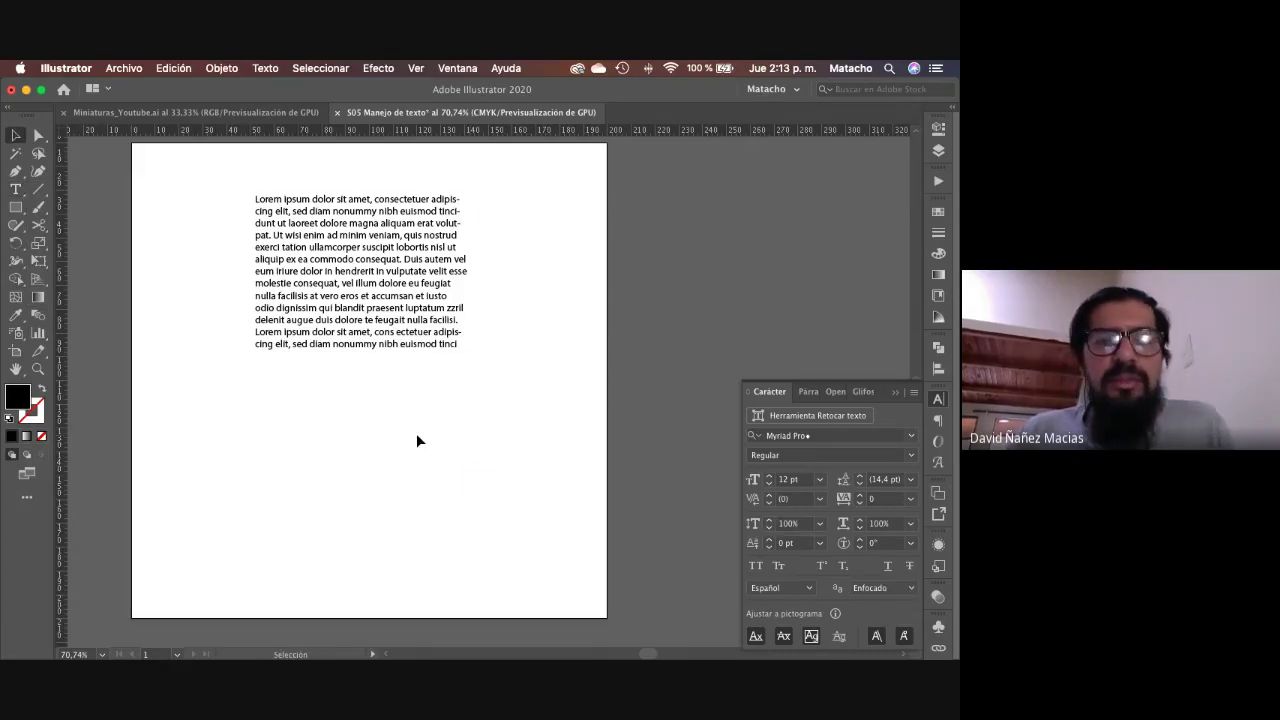
click(357, 293)
key(BackSpace)
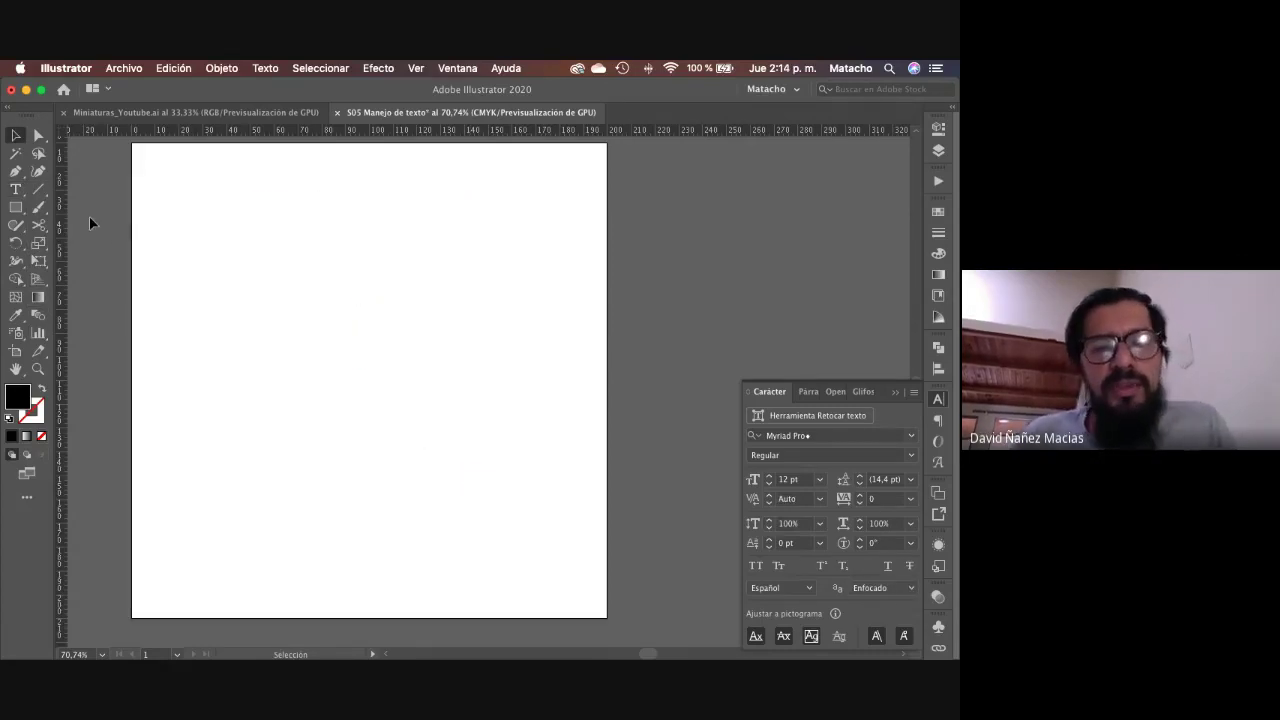
Step: Create a line of point text reading "sfdkskfbsdf dfnks fakjdmlamda" in the artboard's upper-left area and delete it
key(t)
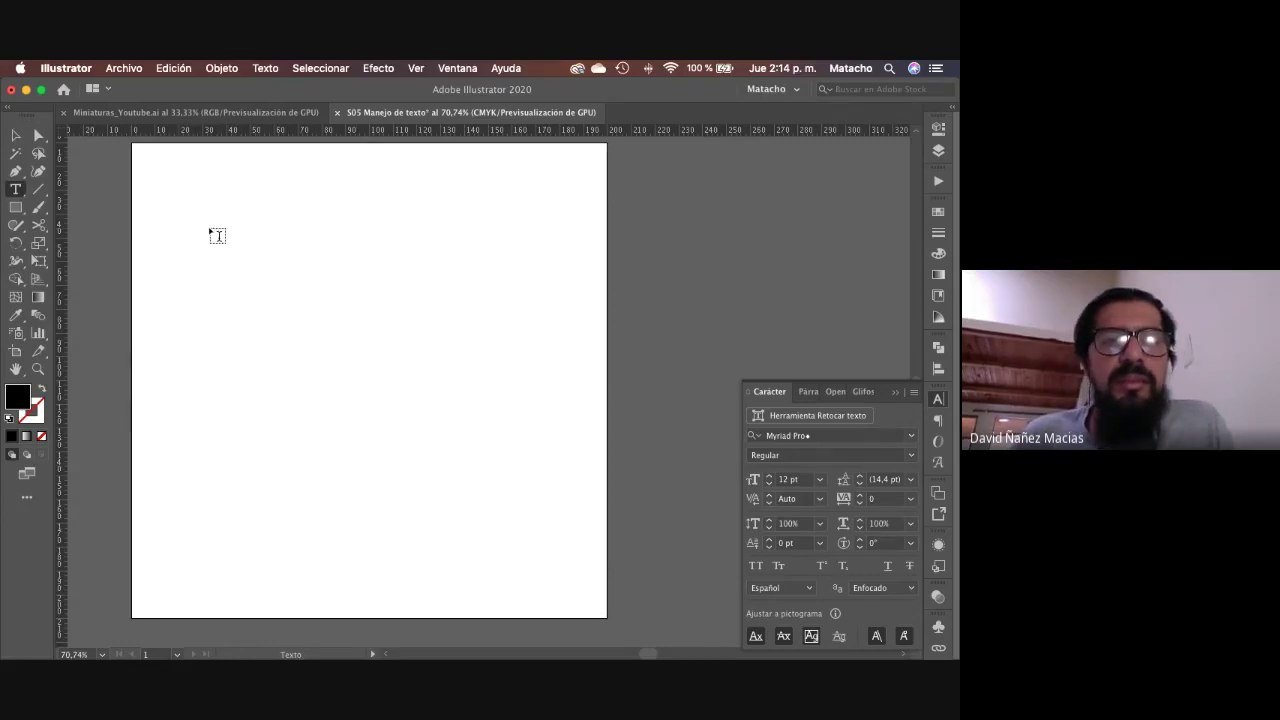
click(210, 229)
text(sfdkskfbsdf)
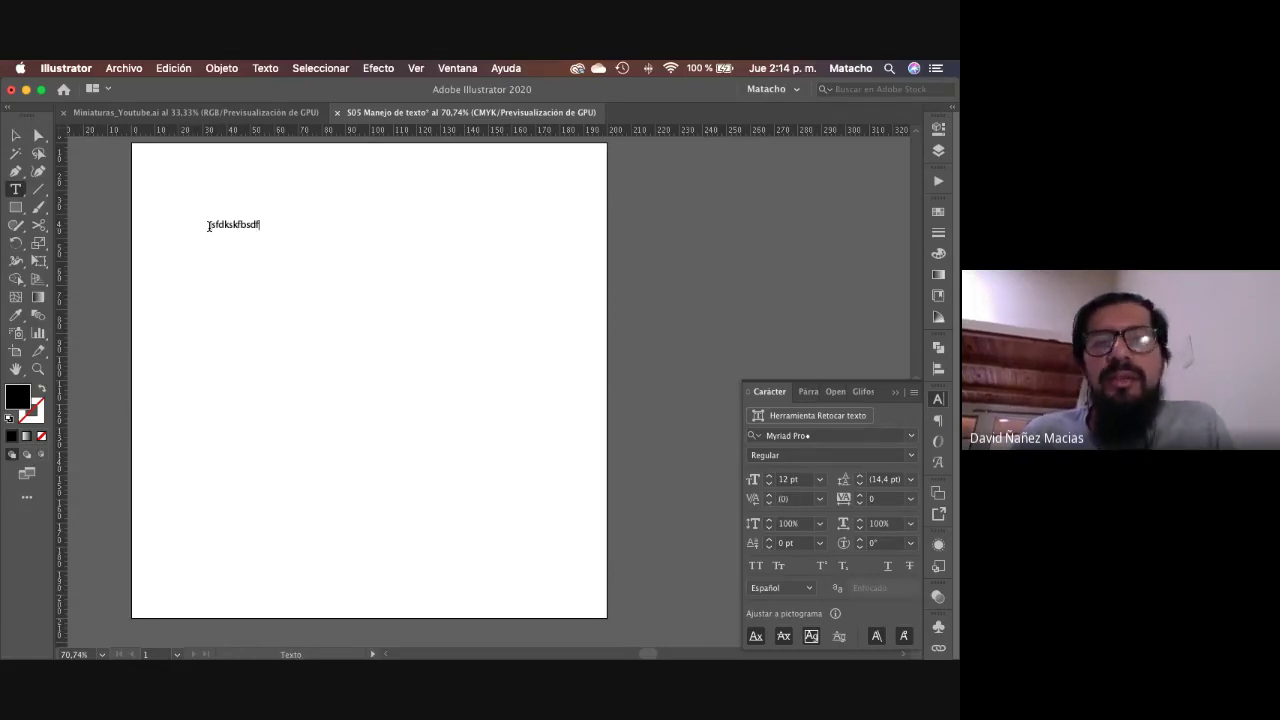
text( dfnks fakjdmlamda)
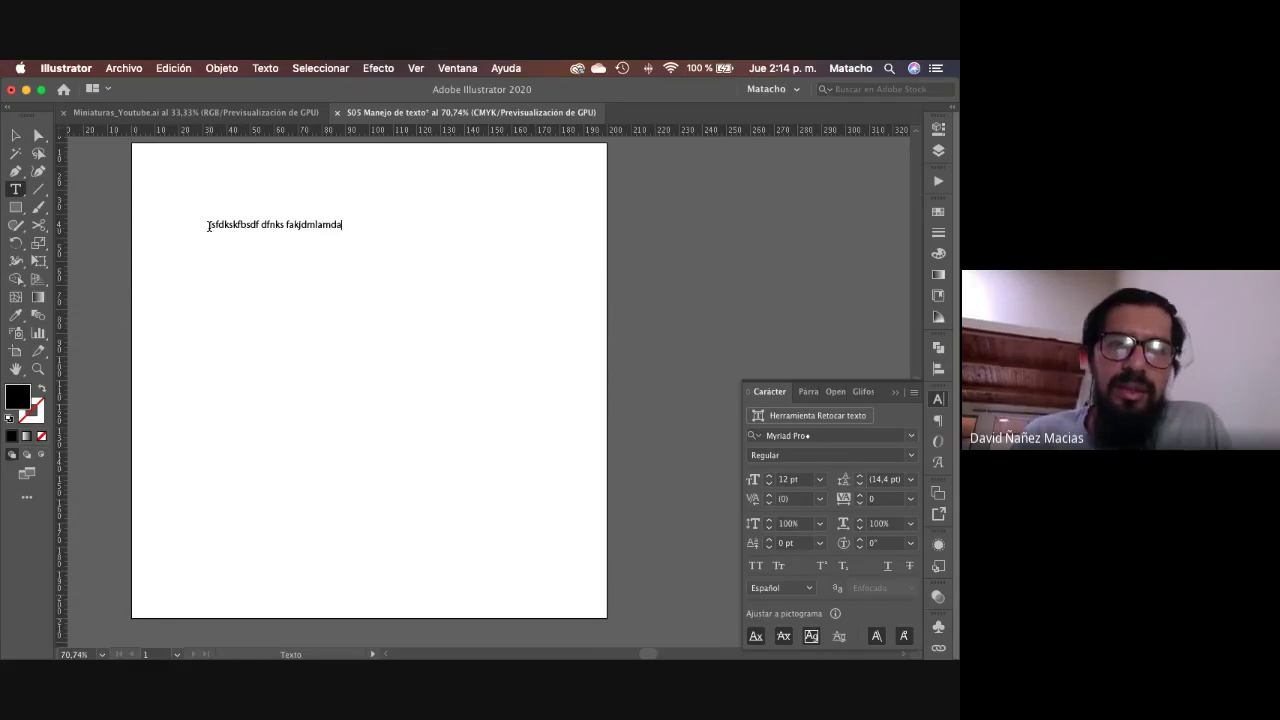
key(Escape)
key(BackSpace)
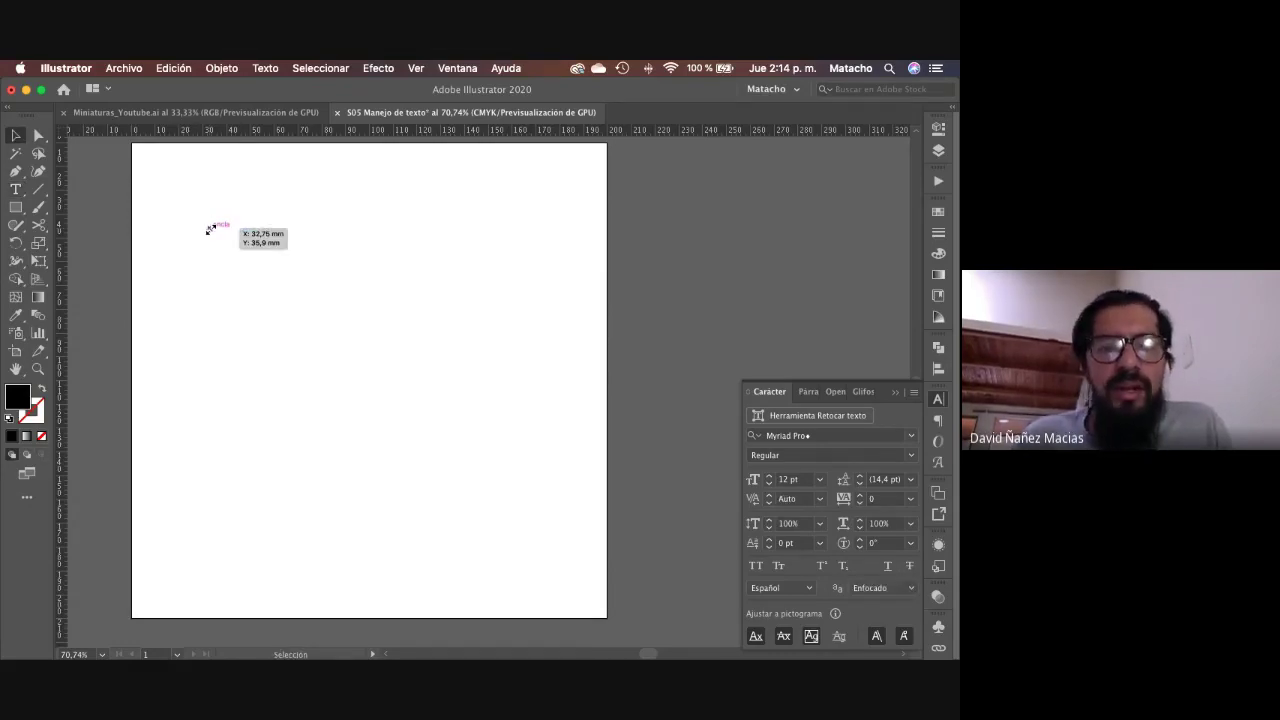
Step: Draw a large area text frame filled with placeholder text across the middle of the artboard and delete it
key(t)
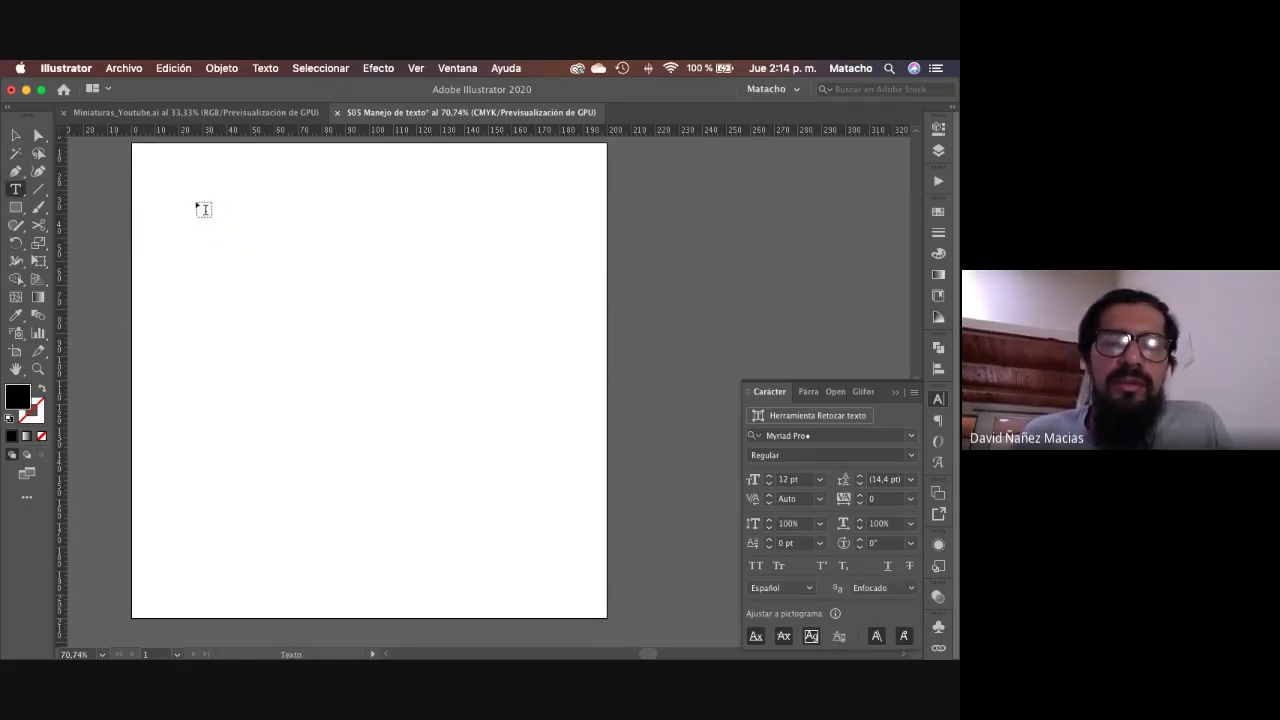
drag(197, 203, 479, 464)
key(Escape)
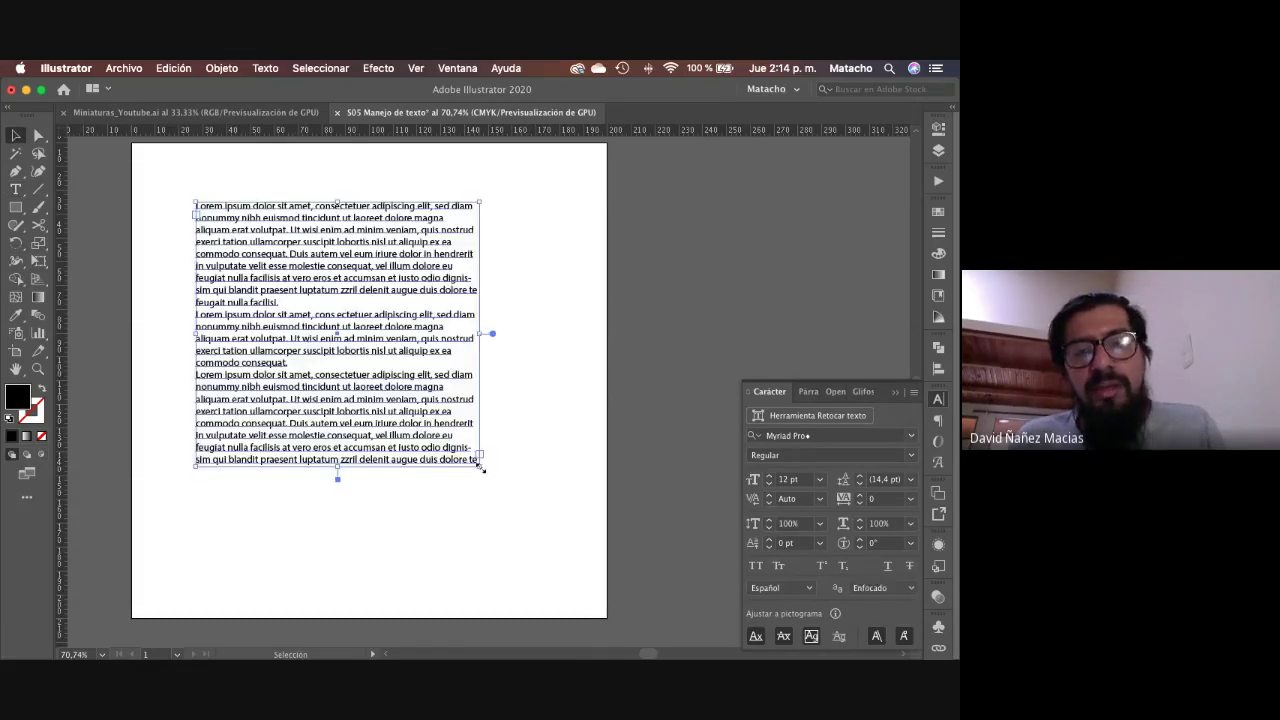
click(541, 362)
click(377, 285)
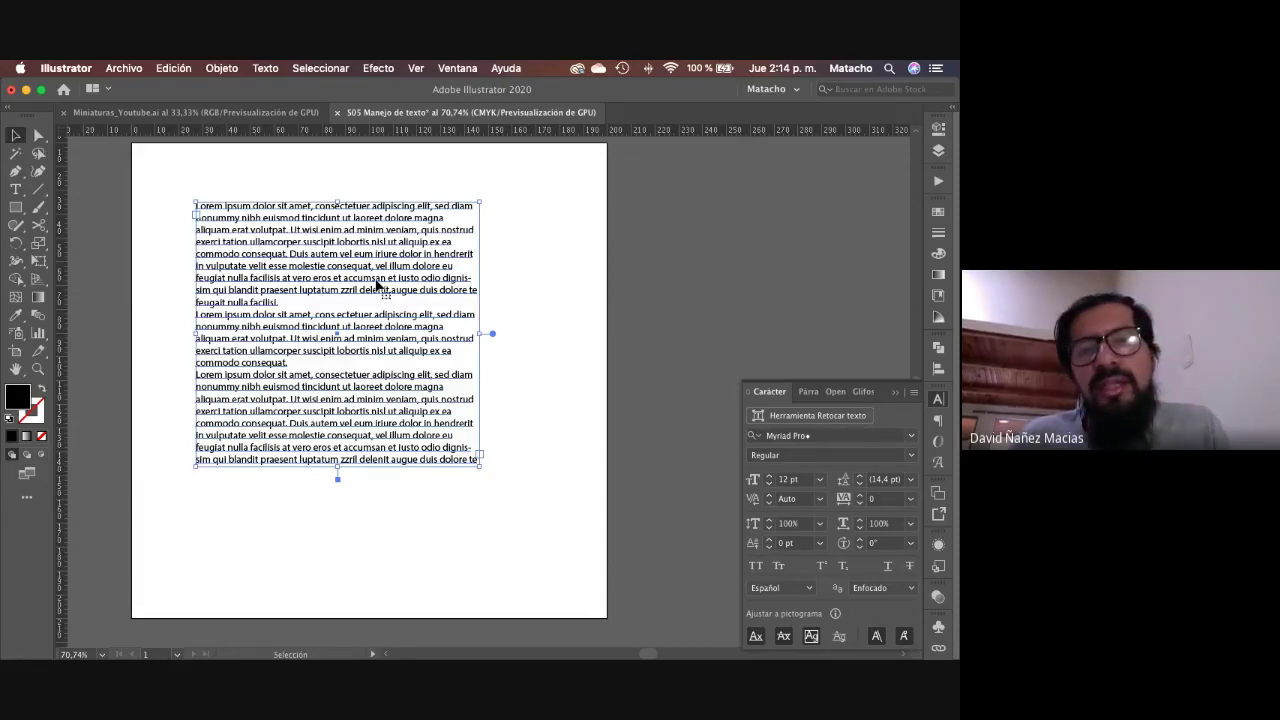
click(546, 266)
click(317, 280)
key(Delete)
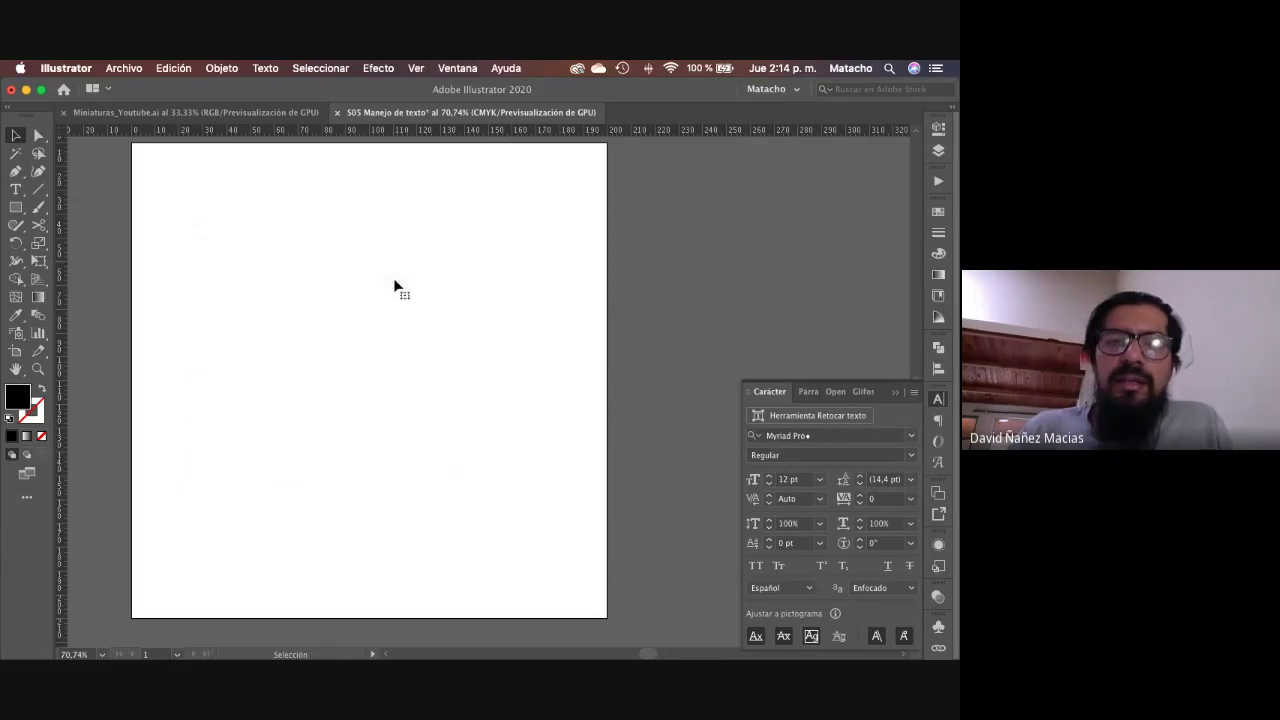
click(15, 189)
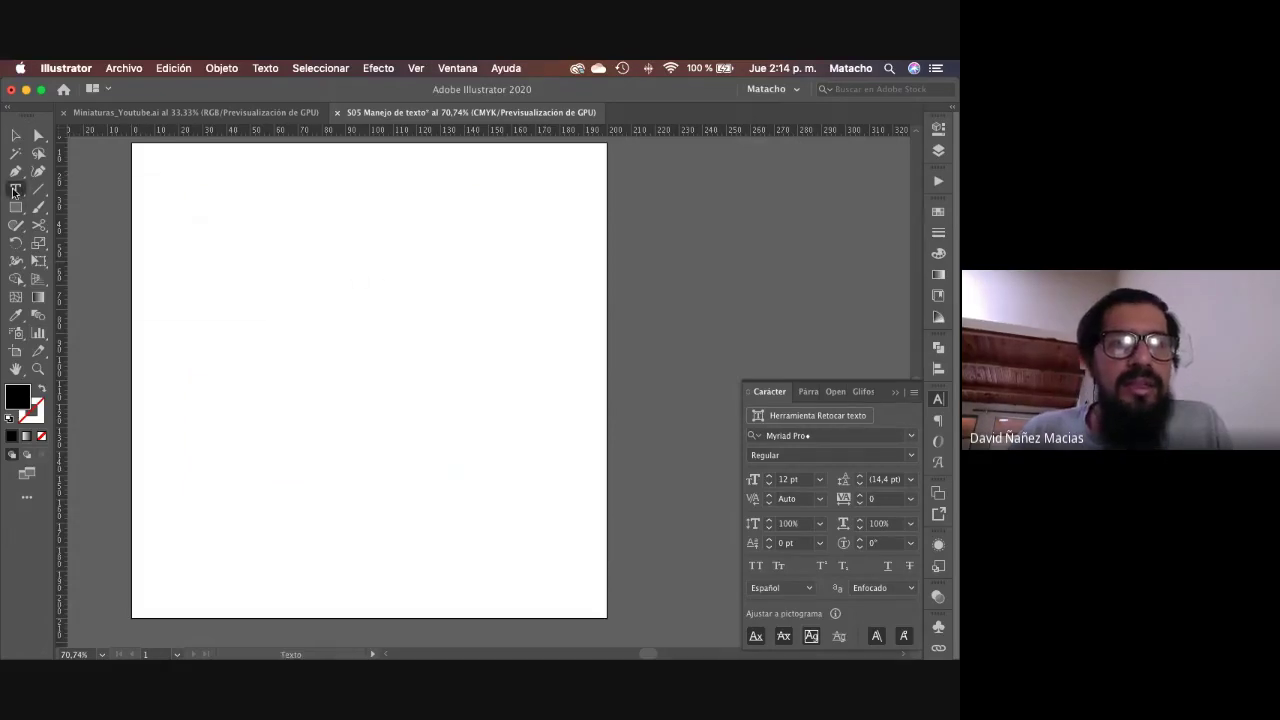
click(14, 190)
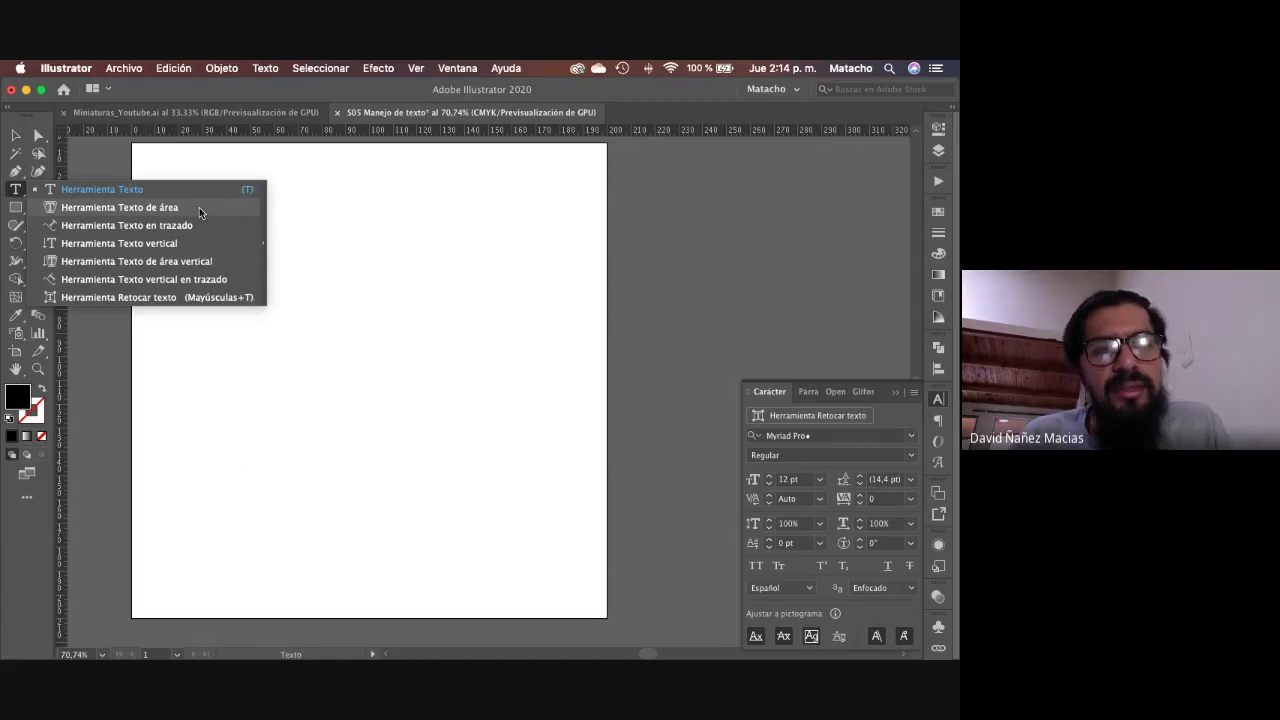
click(330, 271)
key(Escape)
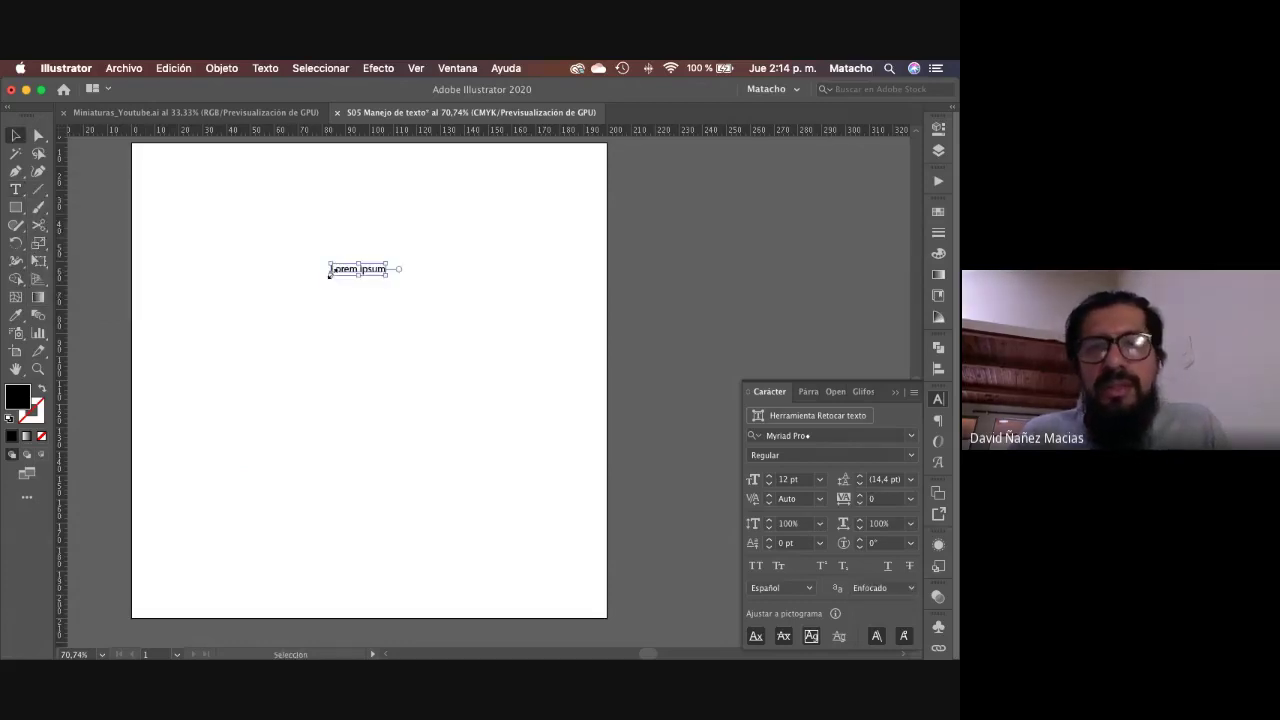
drag(330, 272, 331, 272)
Step: Draw a black circle about 70 mm across in the middle of the artboard and fill it with placeholder area text
key(l)
drag(363, 322, 446, 401)
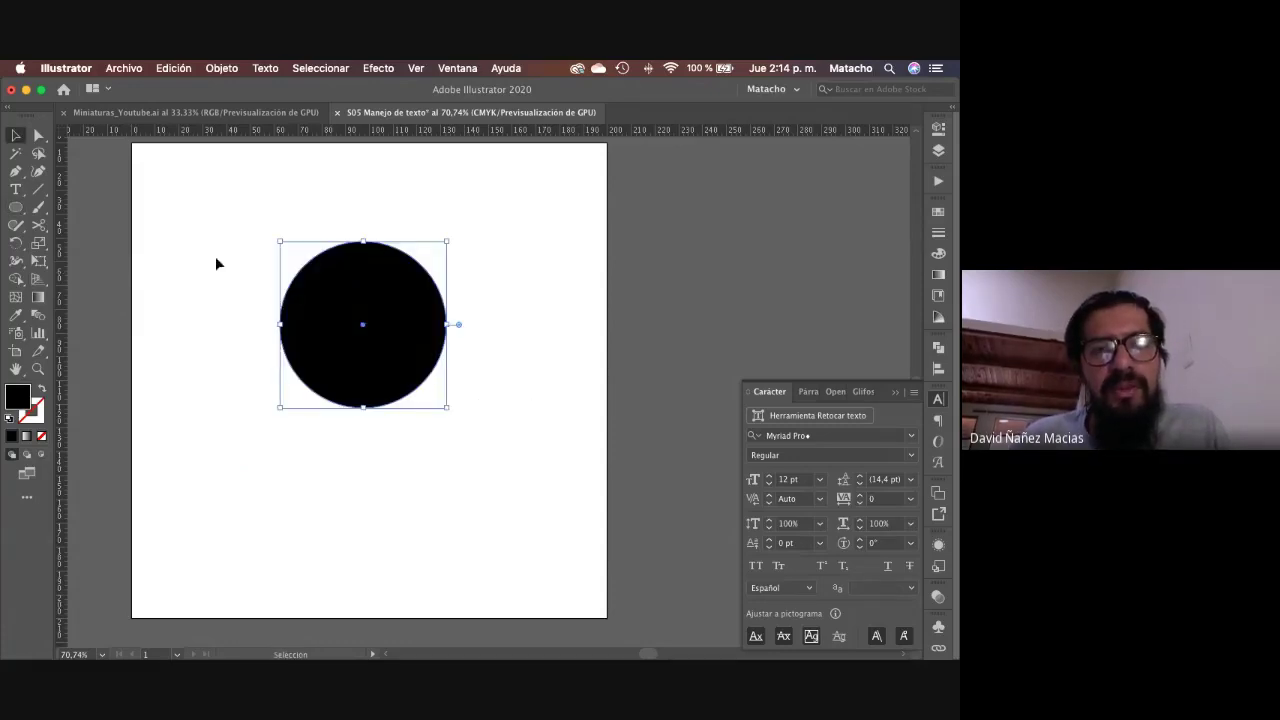
click(16, 190)
drag(18, 195, 88, 210)
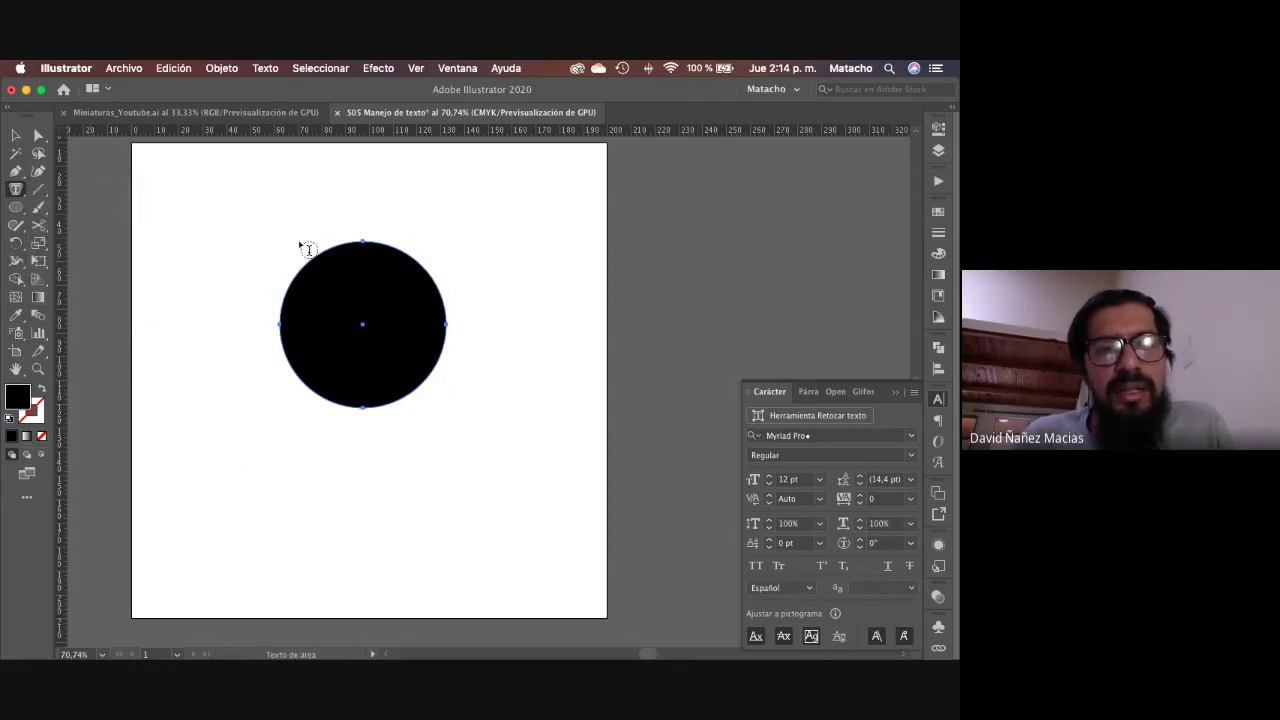
click(329, 277)
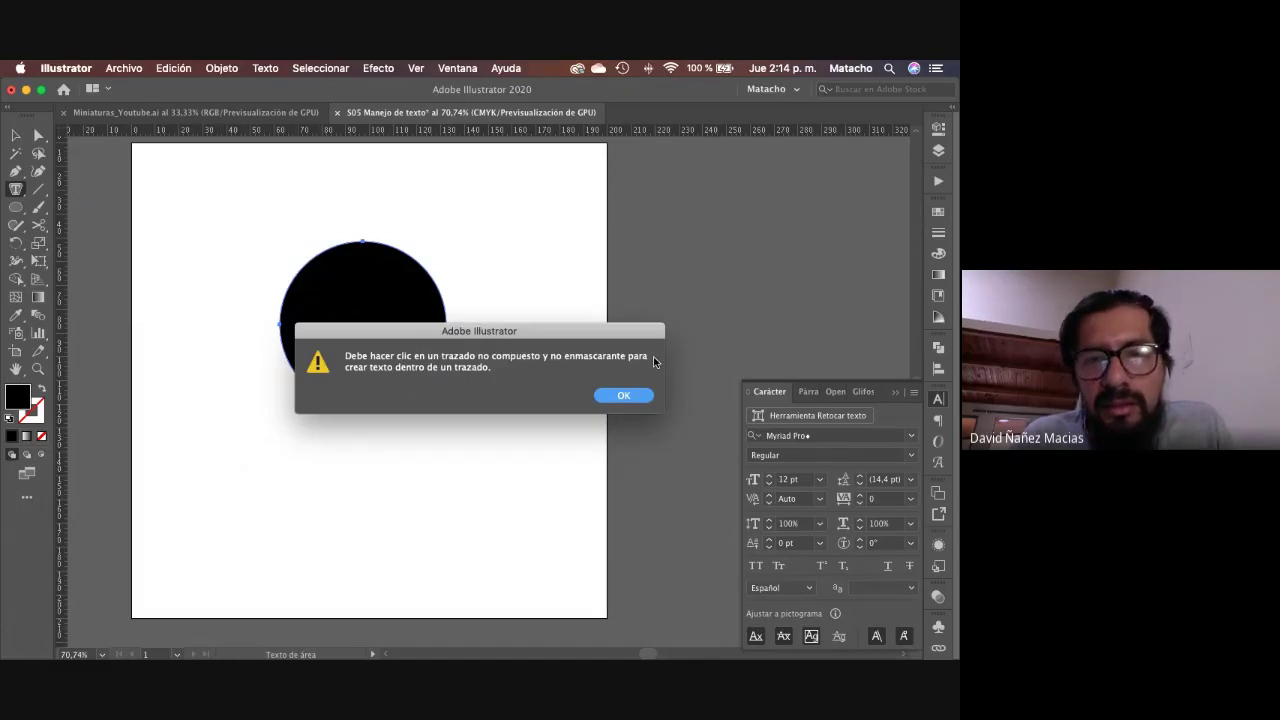
click(621, 395)
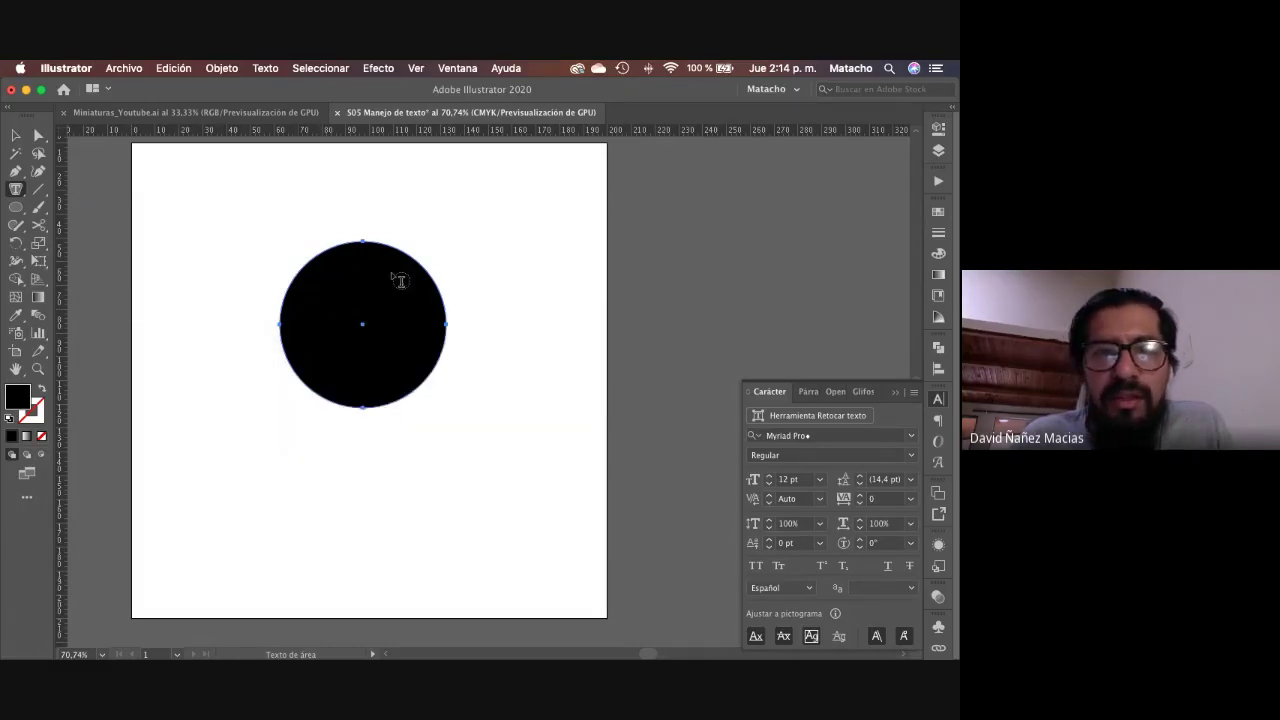
click(334, 258)
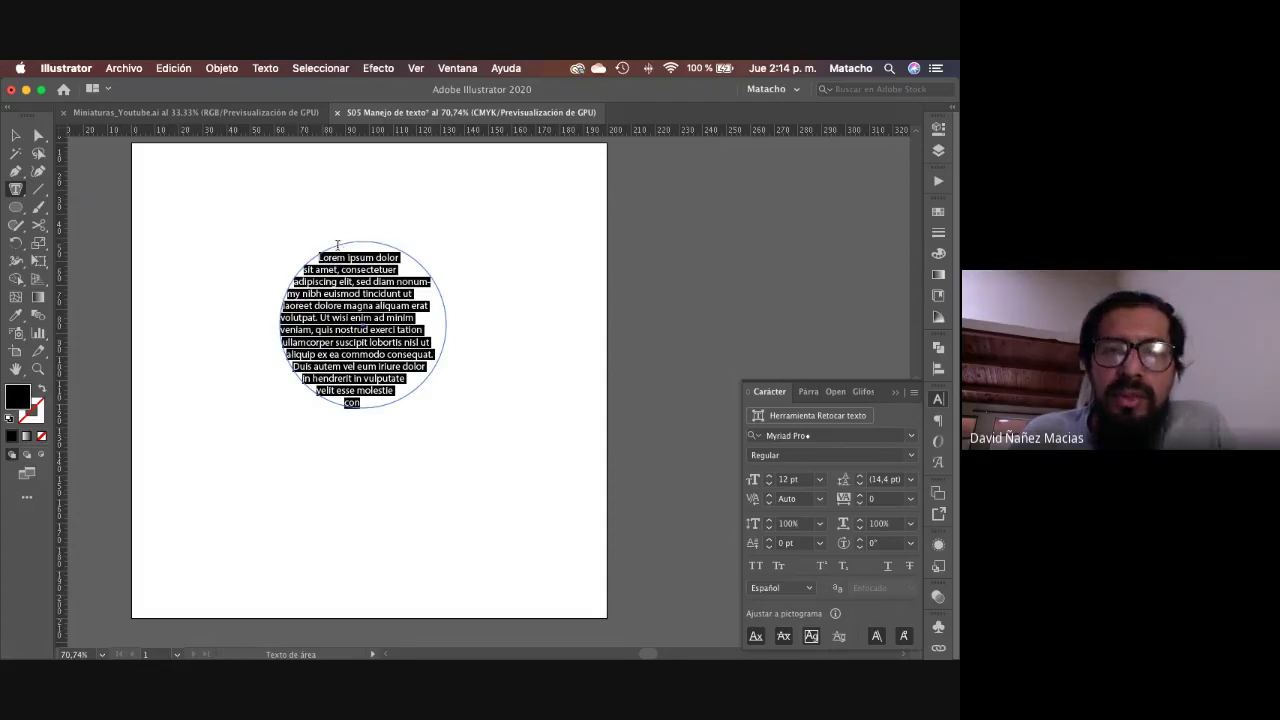
click(15, 135)
click(97, 193)
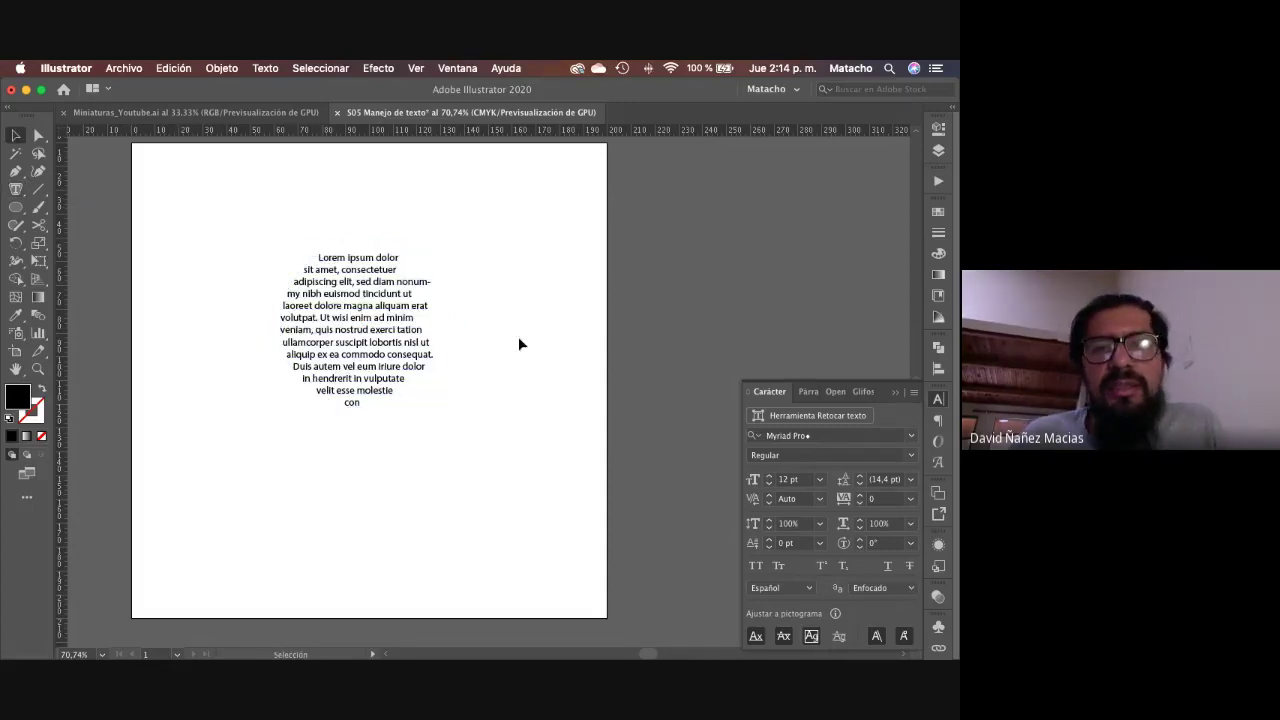
Step: Set the circular text's paragraph alignment to justify all lines
click(372, 350)
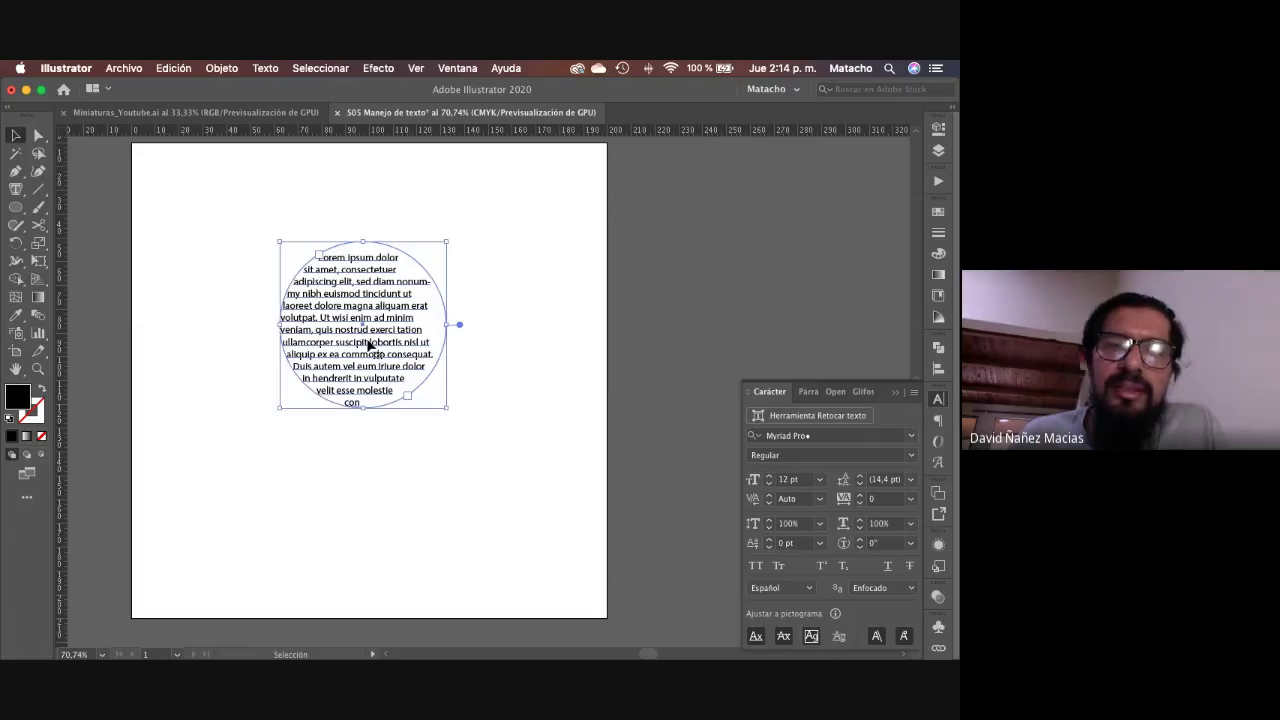
click(806, 392)
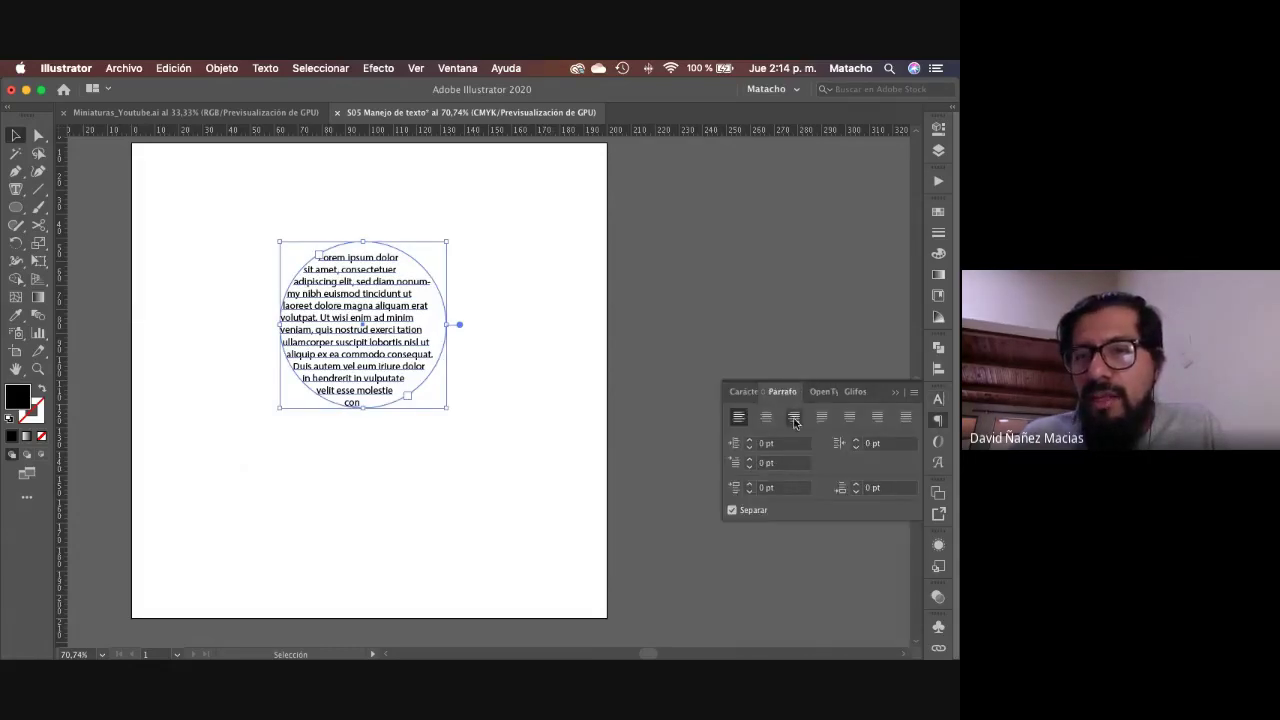
click(899, 418)
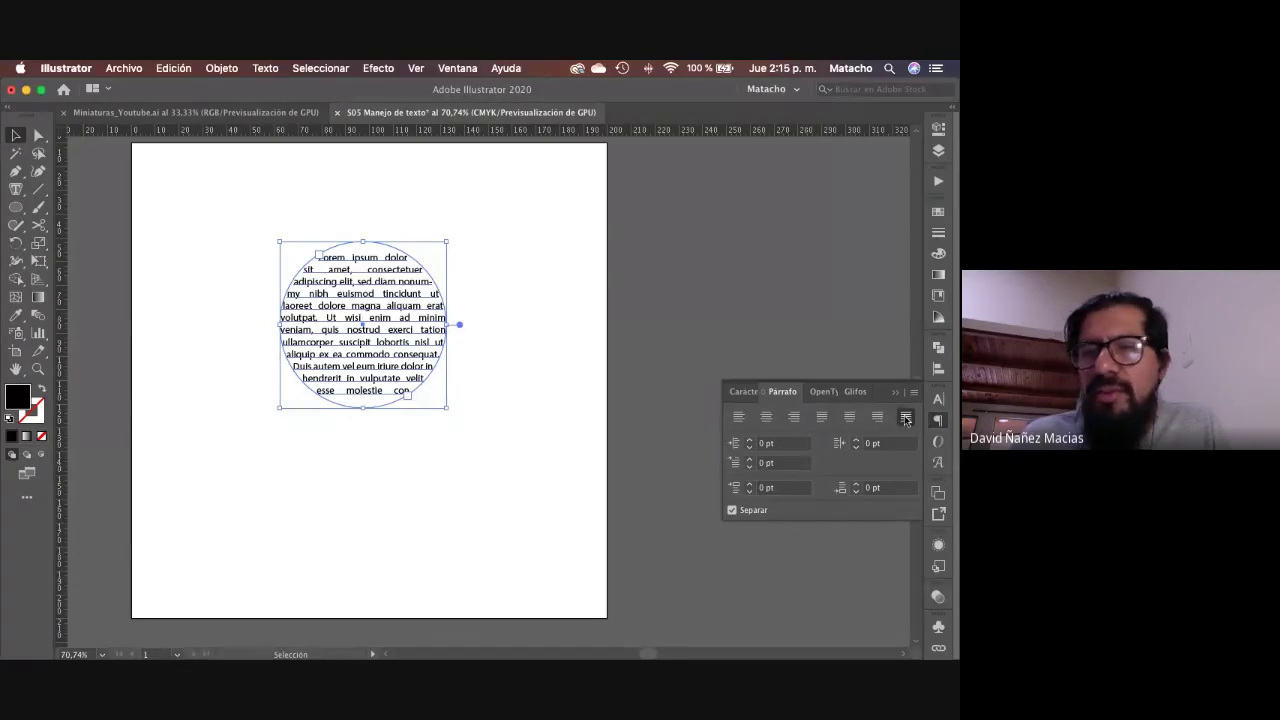
click(566, 256)
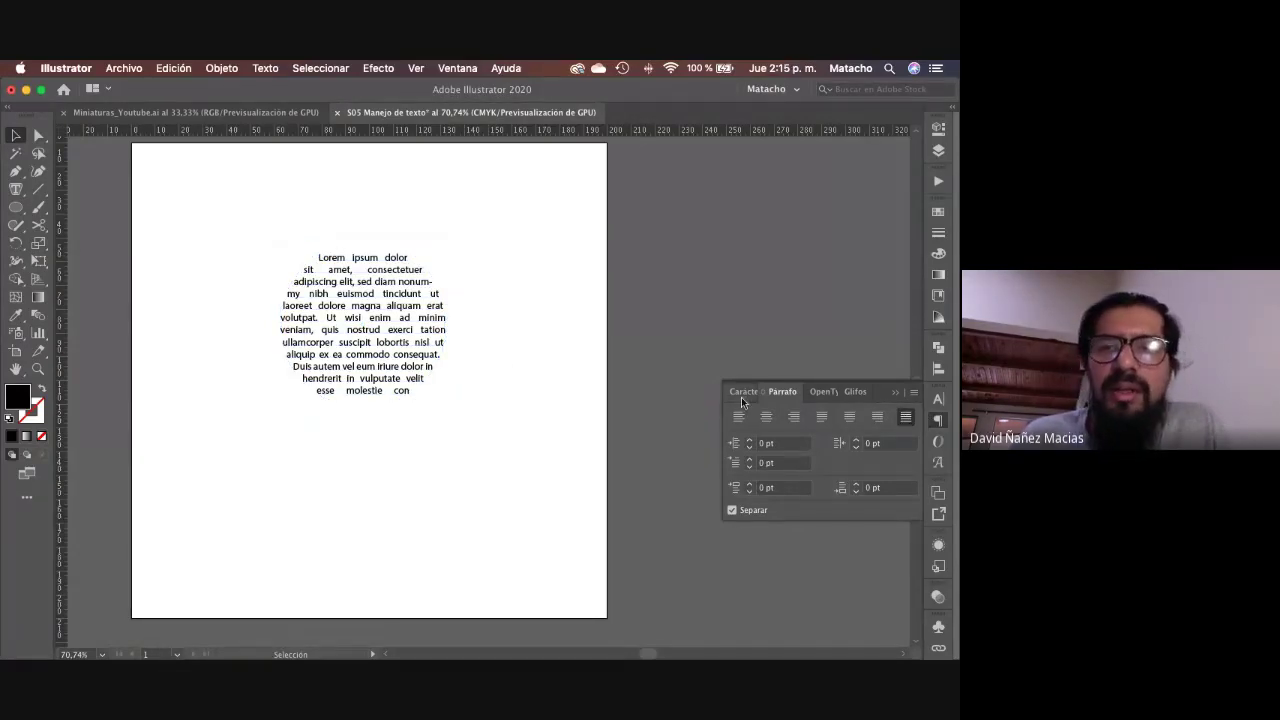
Step: Stretch the circular text frame horizontally into a wide ellipse and delete it
click(742, 392)
click(375, 370)
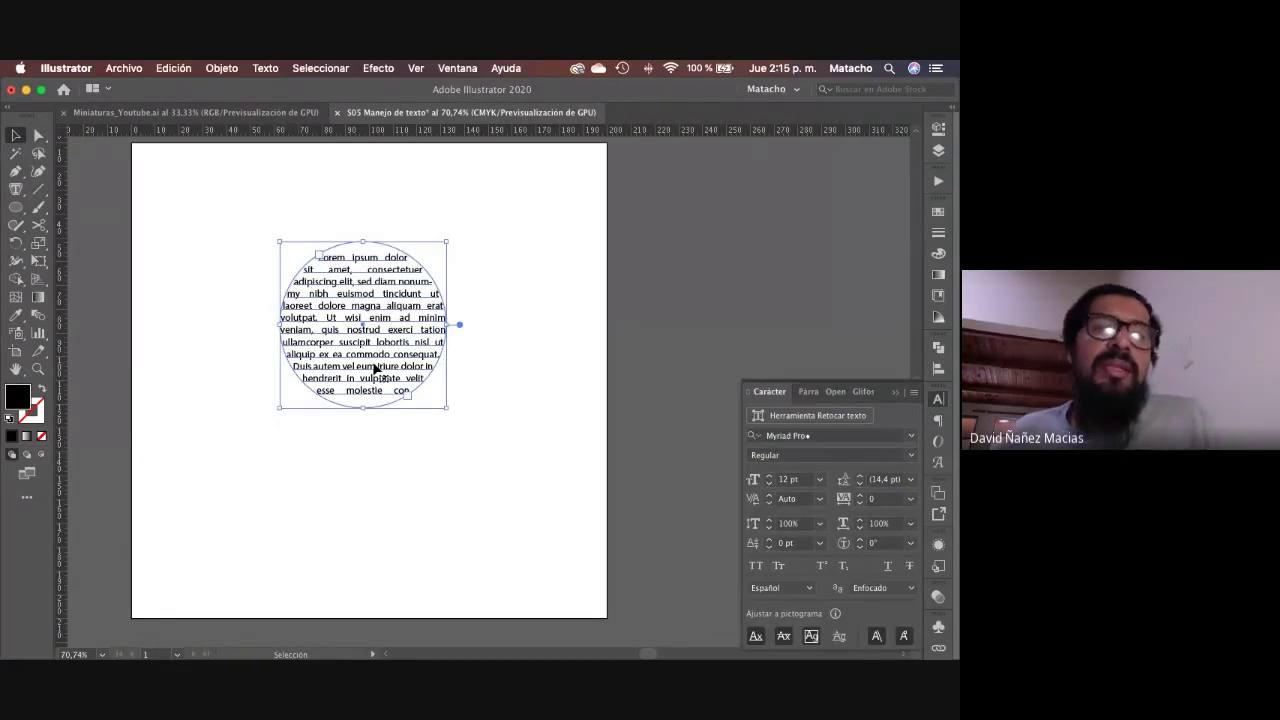
mouse_move(447, 409)
mouse_down()
mouse_move(410, 374)
mouse_move(525, 406)
mouse_up()
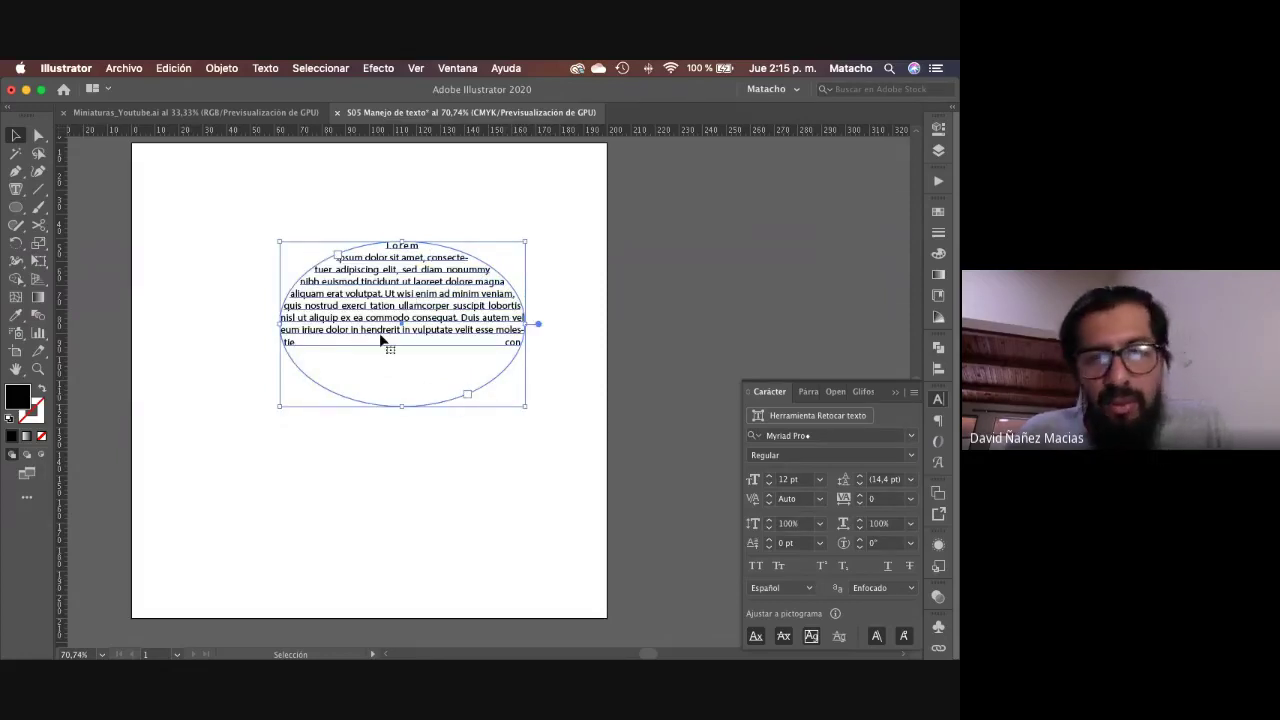
key(Delete)
click(16, 190)
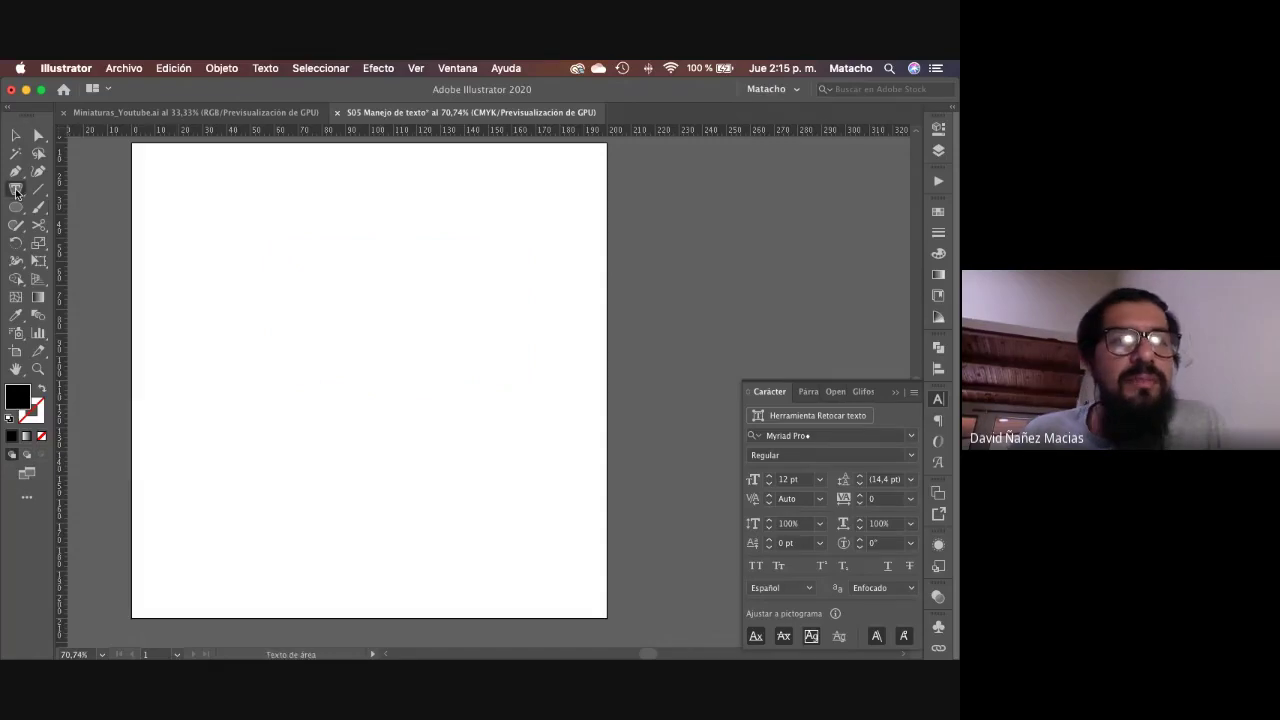
drag(16, 190, 146, 189)
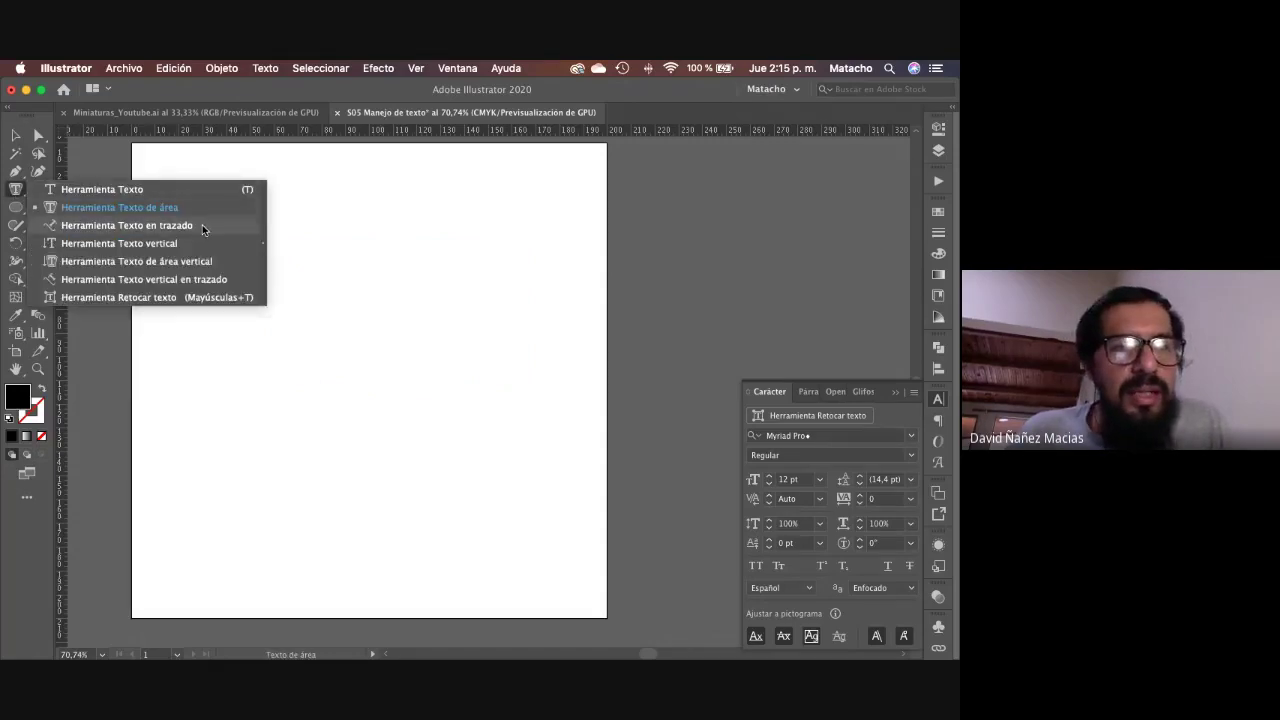
click(296, 391)
Step: Draw an open wavy path with two crests, about 165 mm wide, across the artboard with the Pen tool
key(p)
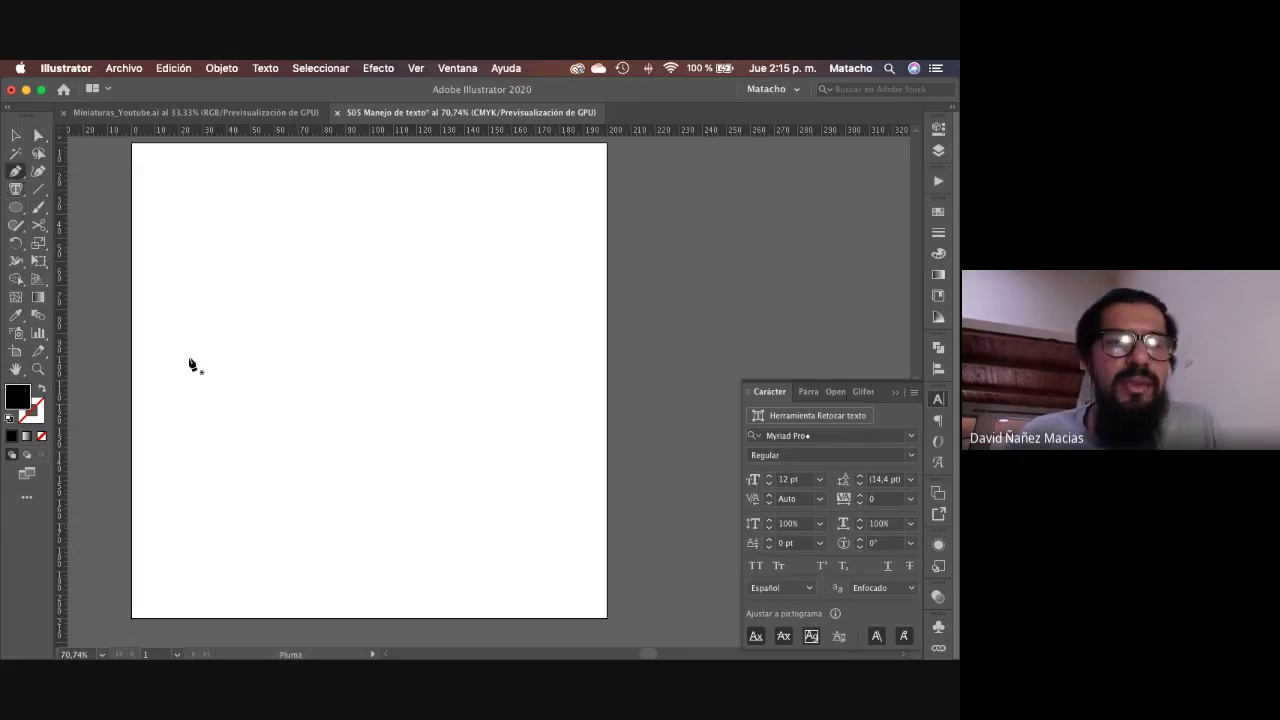
drag(181, 363, 182, 336)
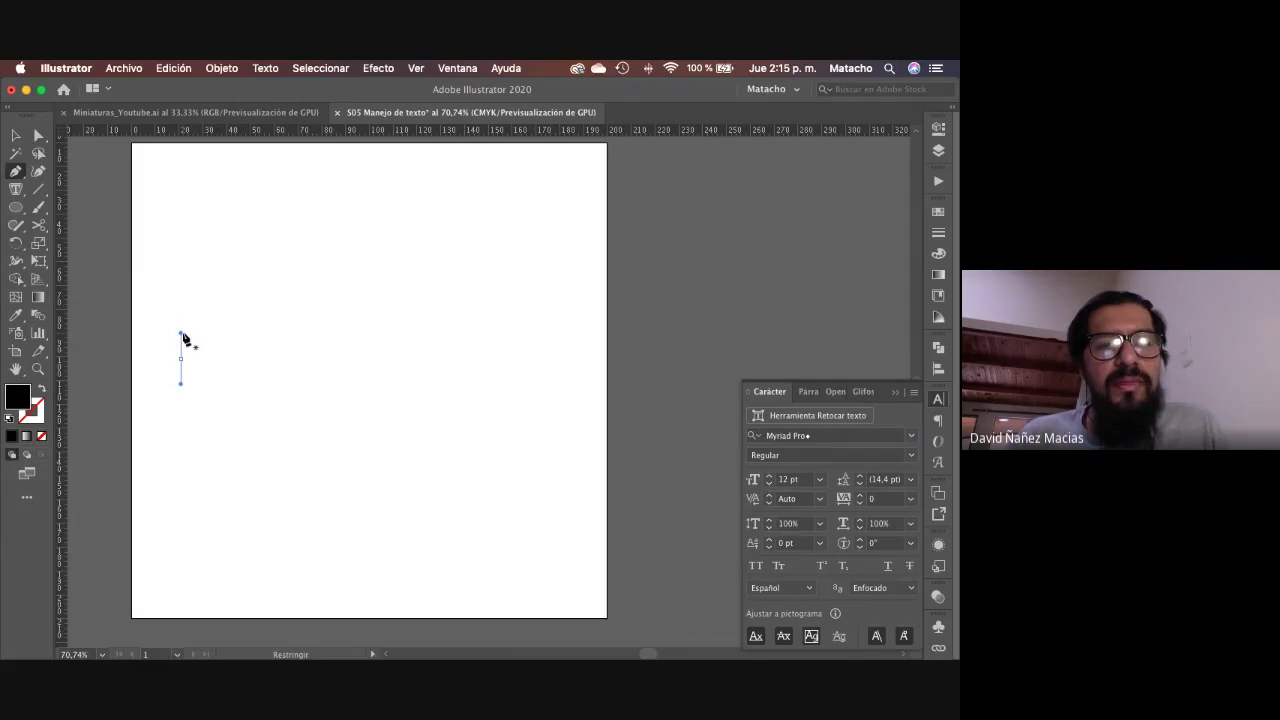
drag(253, 292, 298, 291)
drag(355, 357, 411, 357)
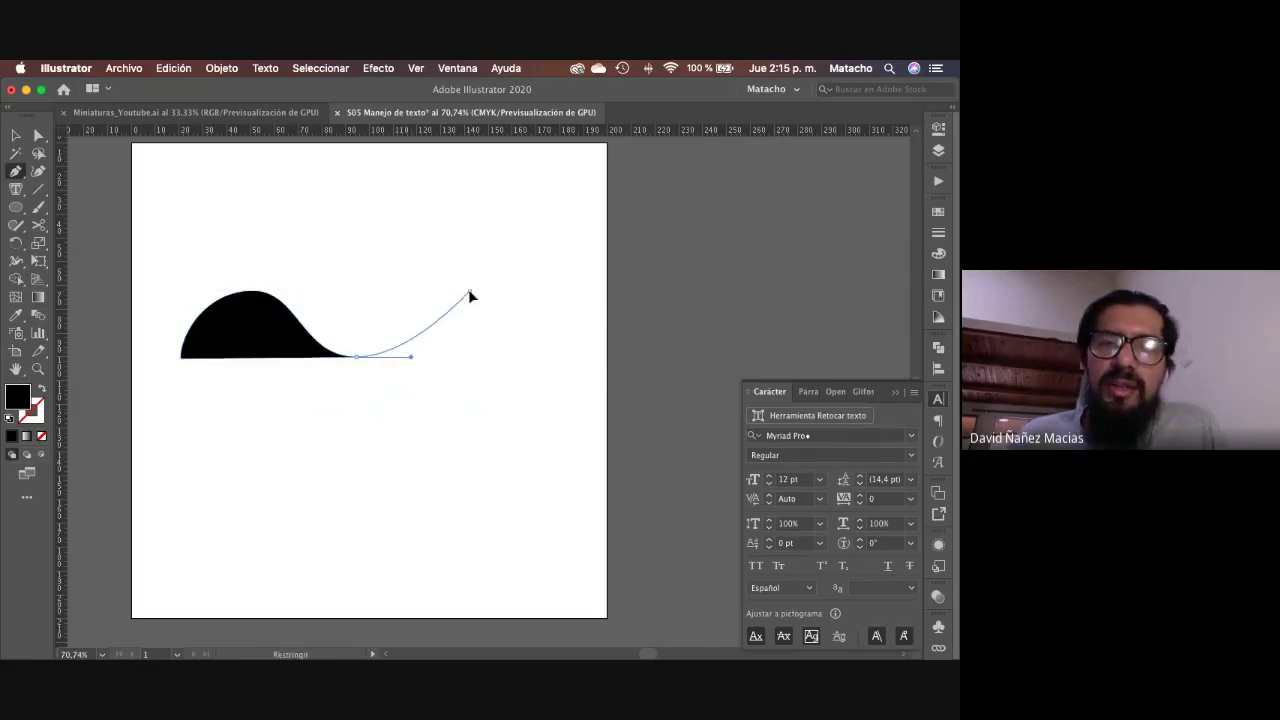
drag(469, 292, 532, 291)
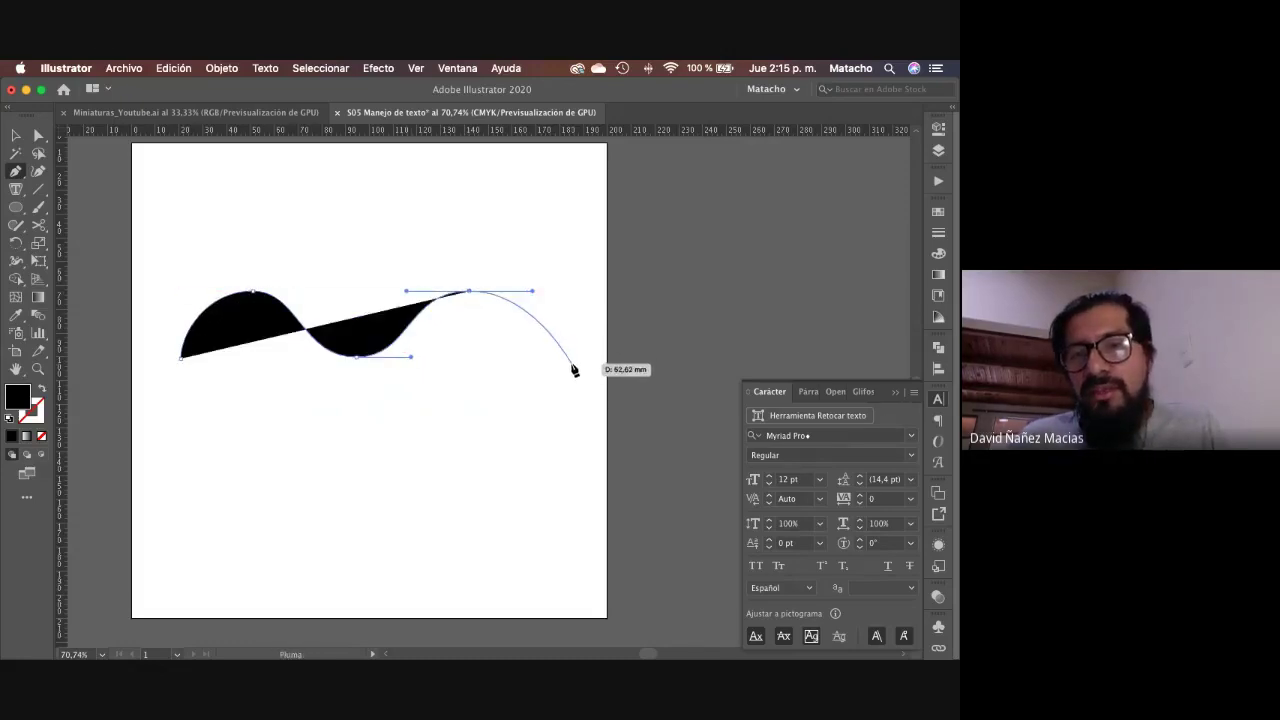
click(572, 362)
key(v)
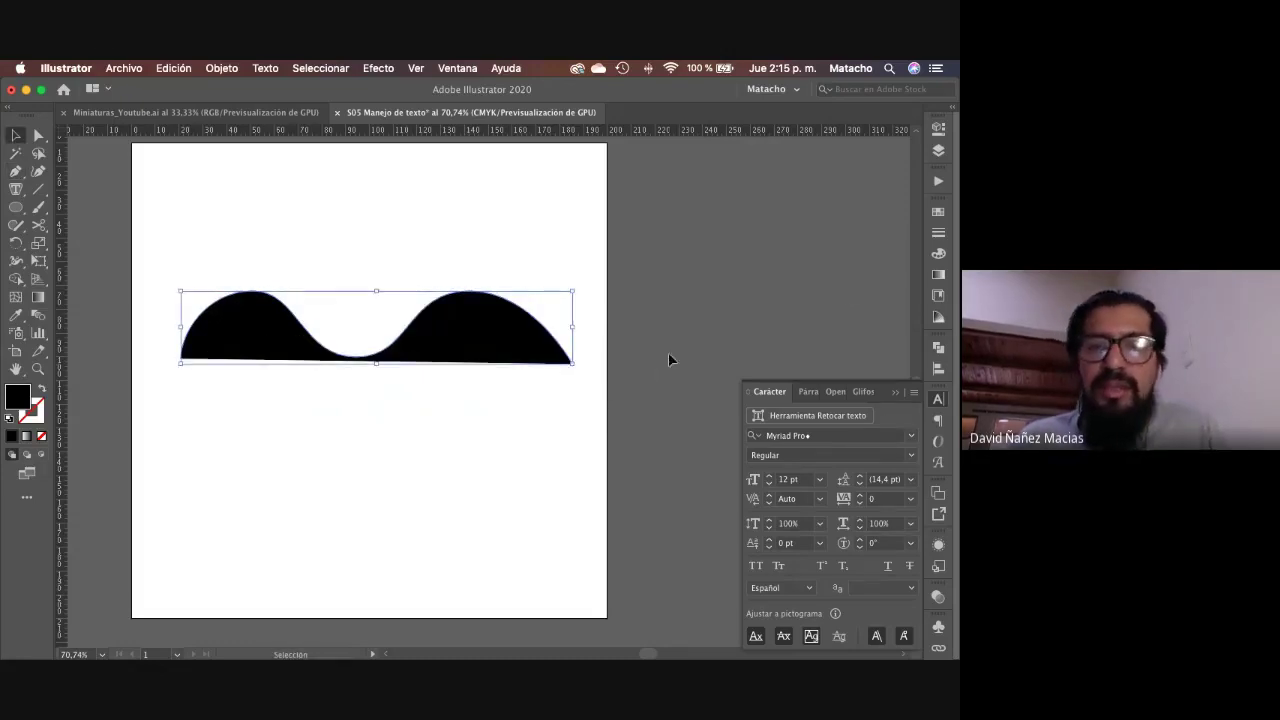
Step: Remove the wavy path's fill and give it a black stroke
click(937, 224)
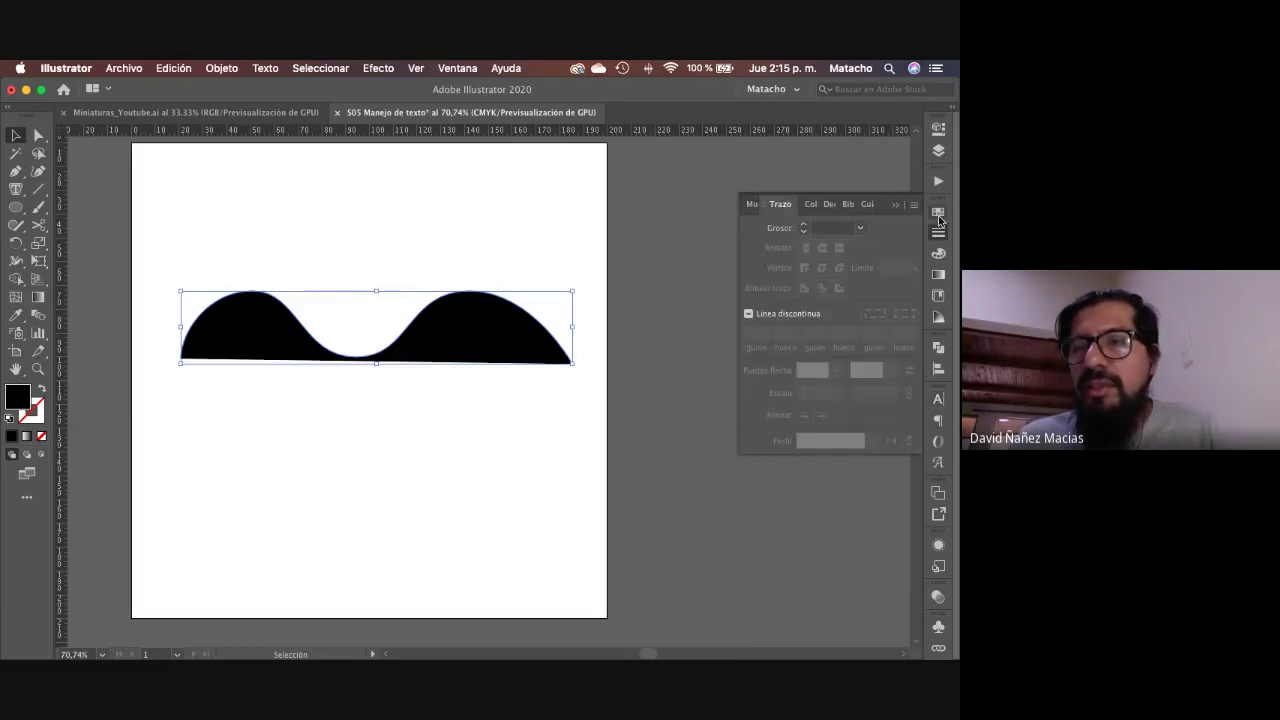
click(938, 212)
click(746, 252)
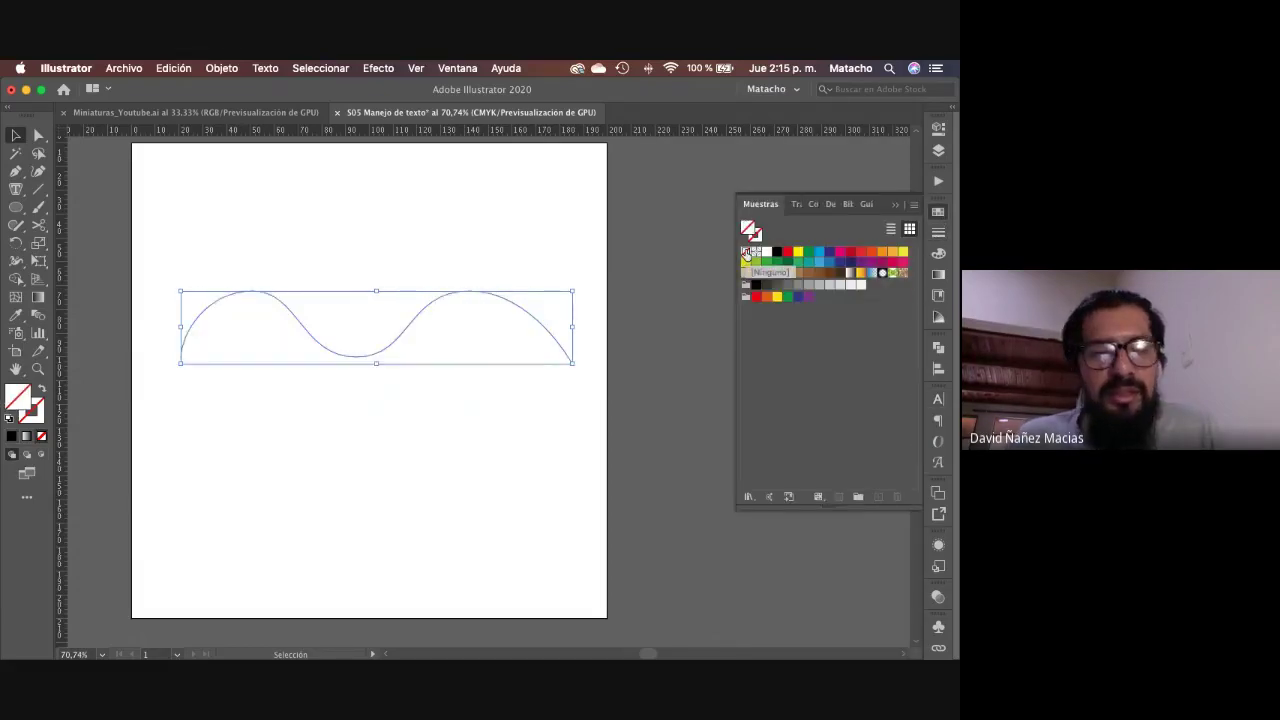
click(778, 253)
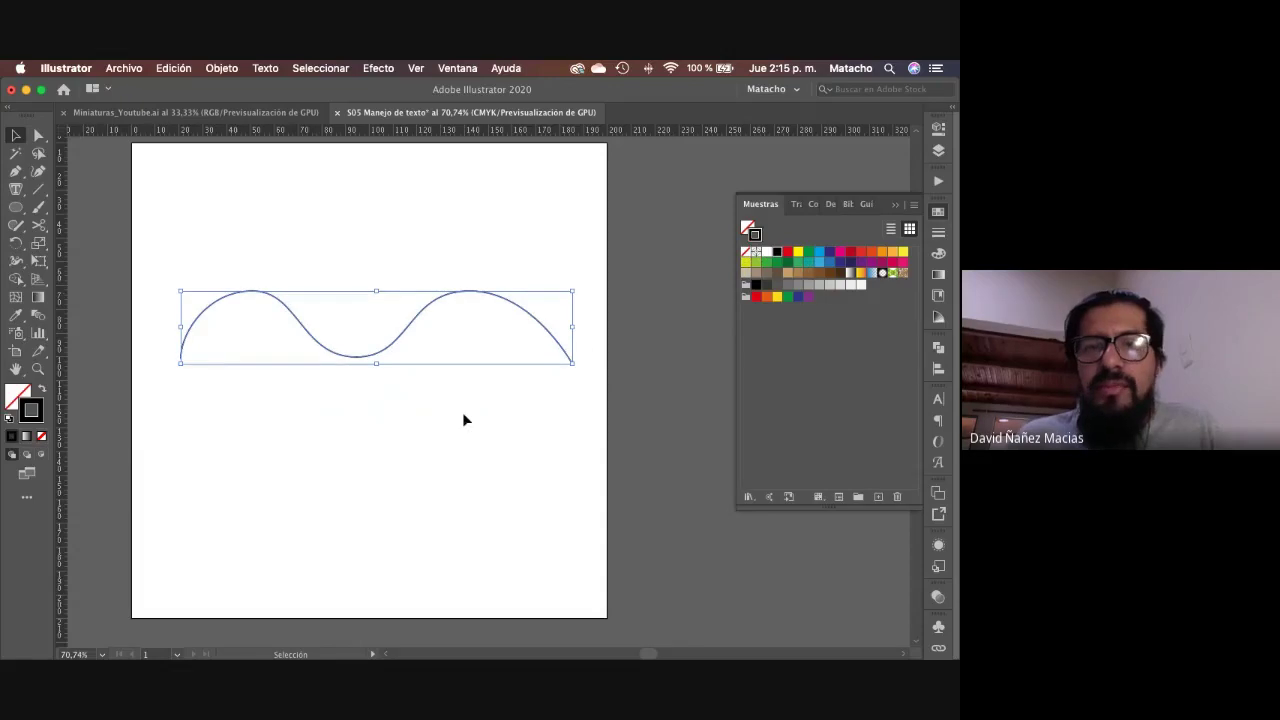
click(460, 408)
click(420, 318)
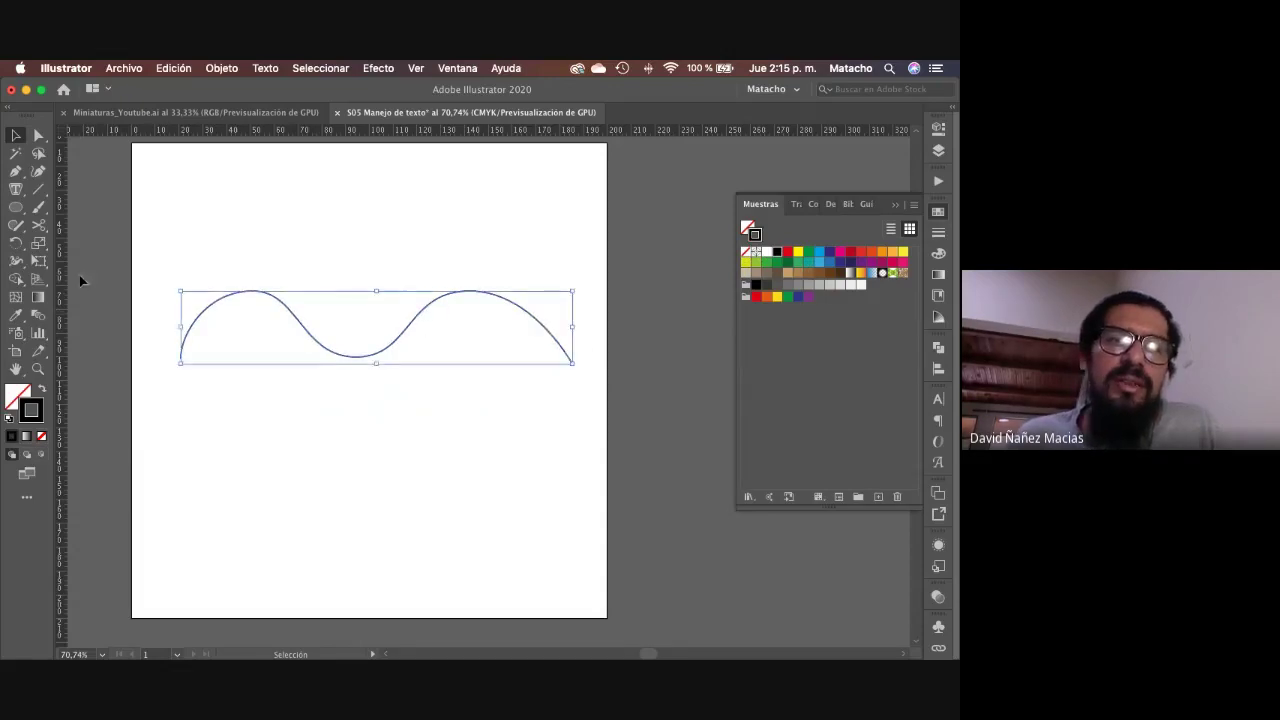
click(292, 195)
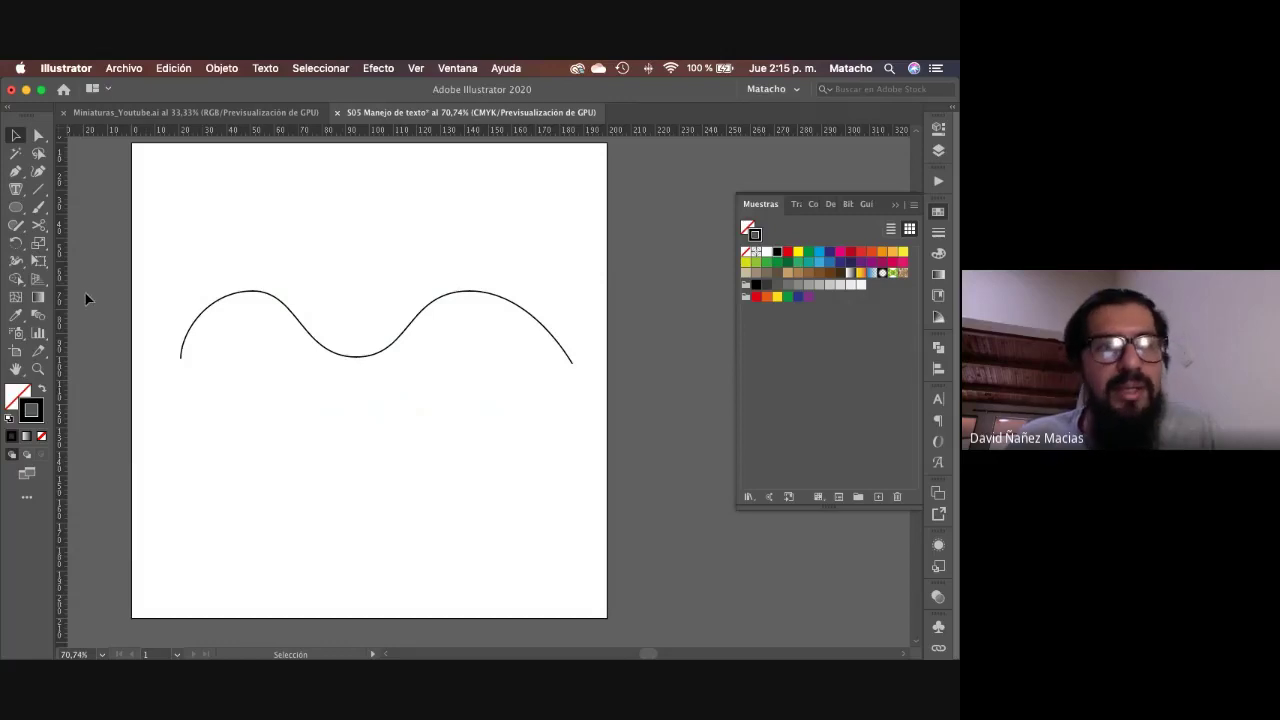
Step: Place placeholder text along the wavy path with the Type on a Path tool, starting at its first endpoint
click(15, 189)
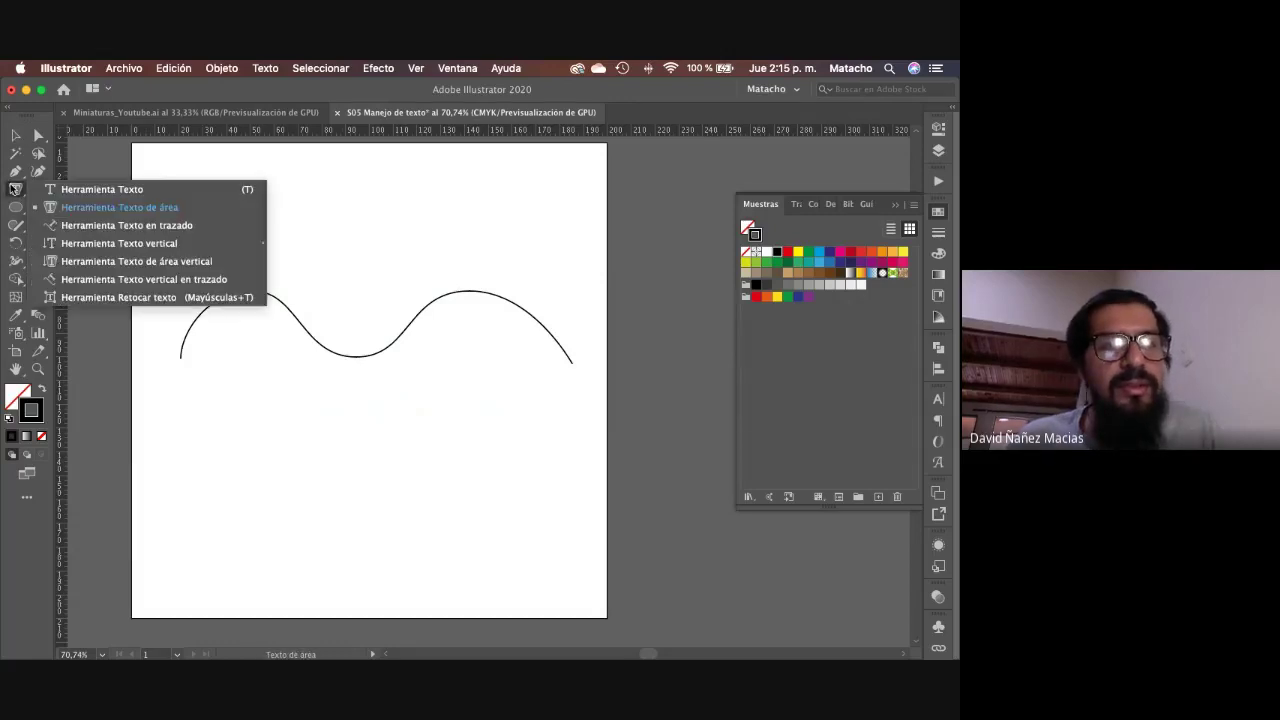
click(98, 226)
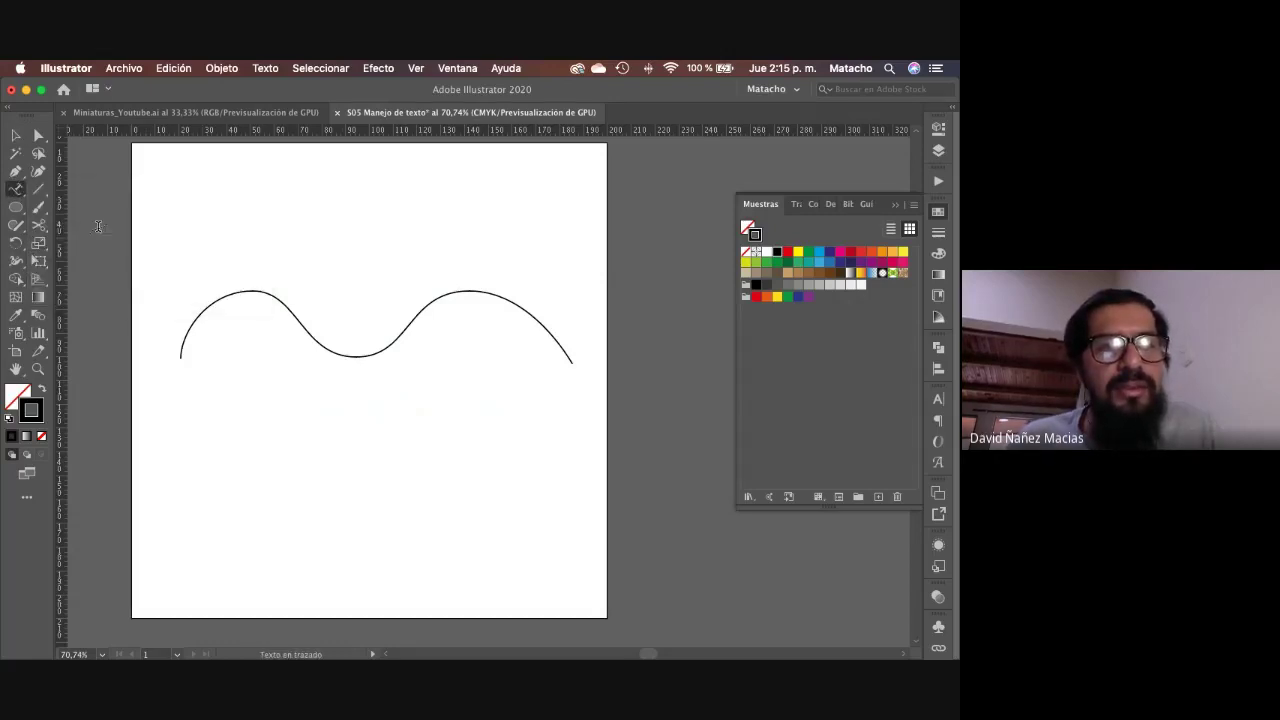
click(180, 349)
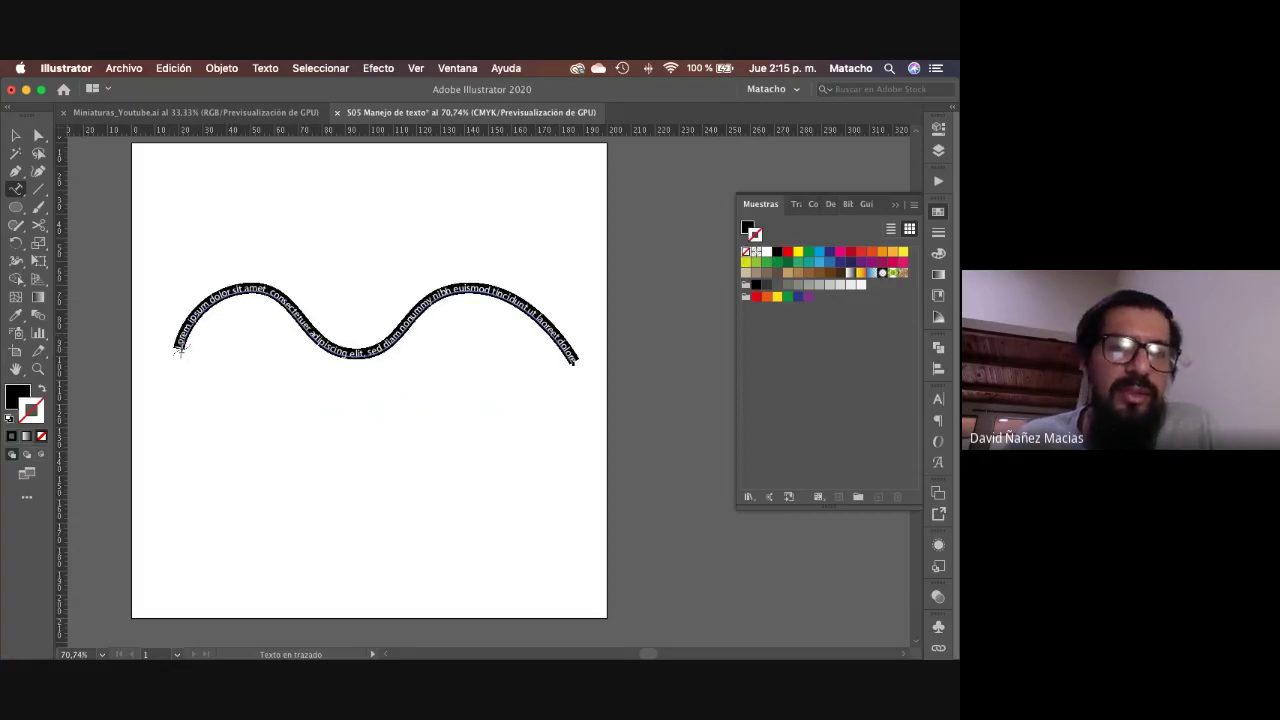
key(Escape)
click(257, 372)
Step: Reshape the text path by moving its starting anchor point up toward the artboard's upper-left area with Direct Selection
key(z)
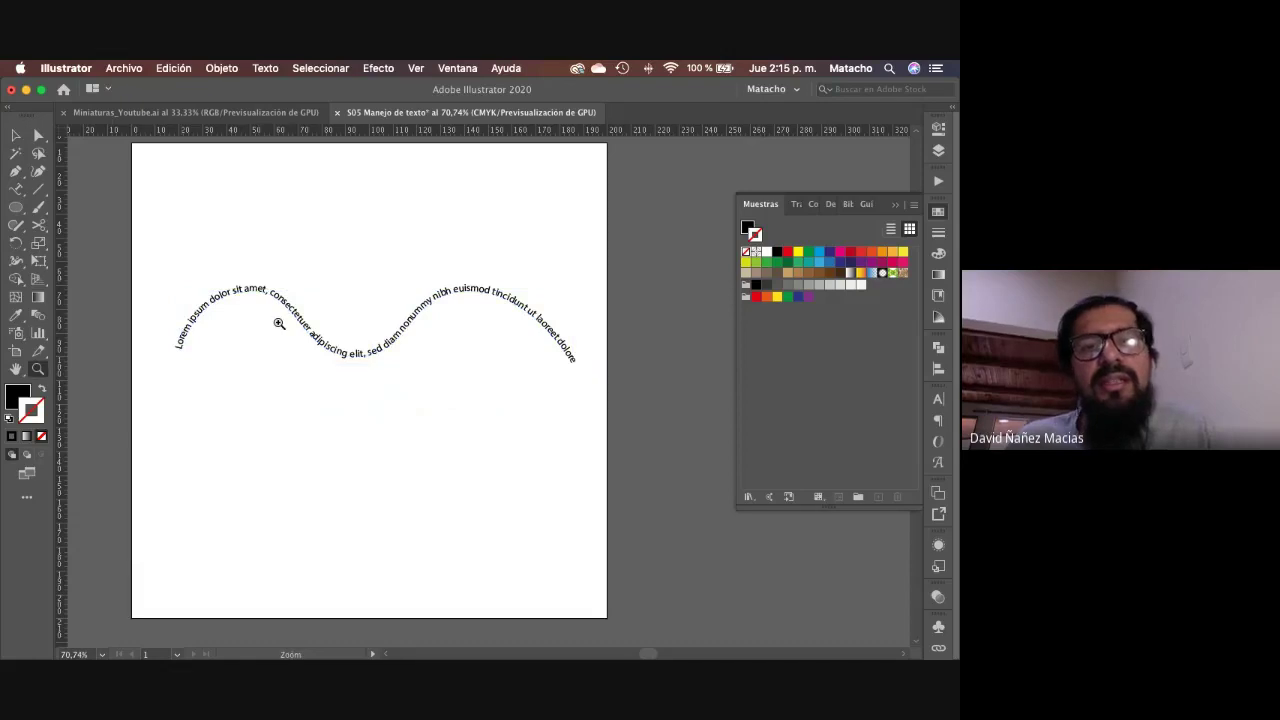
click(279, 323)
drag(463, 389, 277, 323)
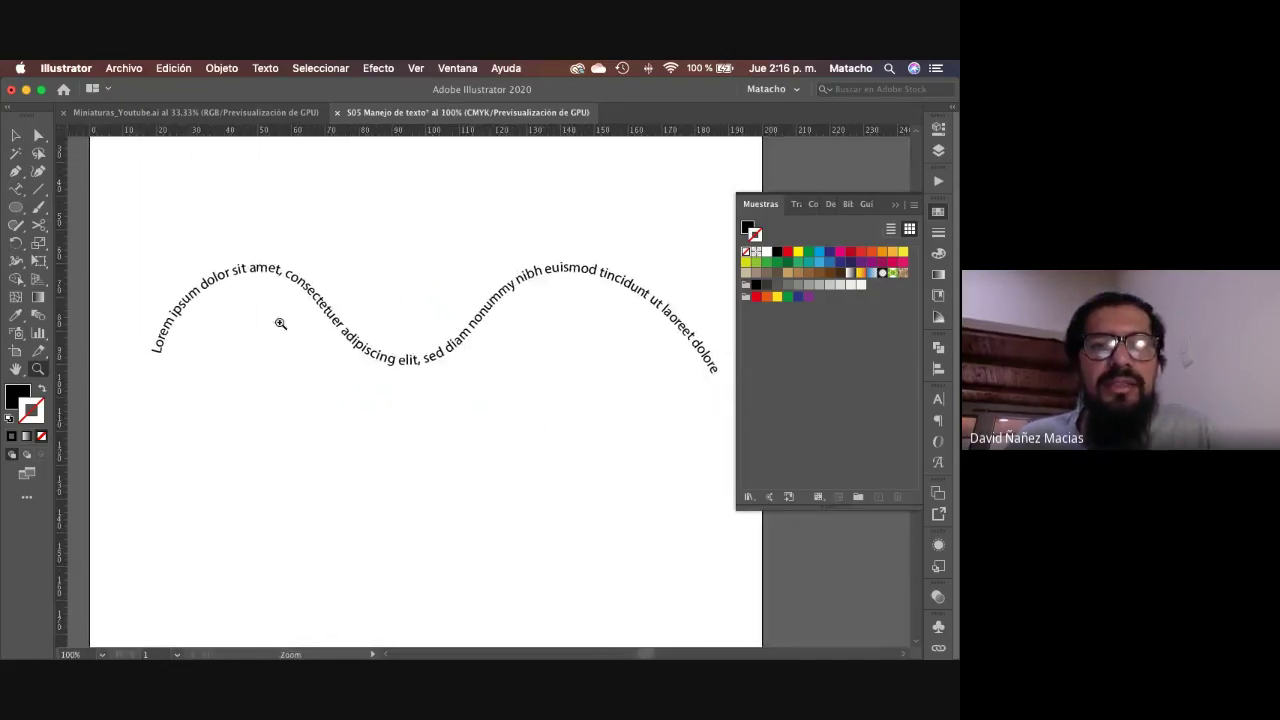
alt+click(353, 349)
scroll(450, 371, right, 5)
key(v)
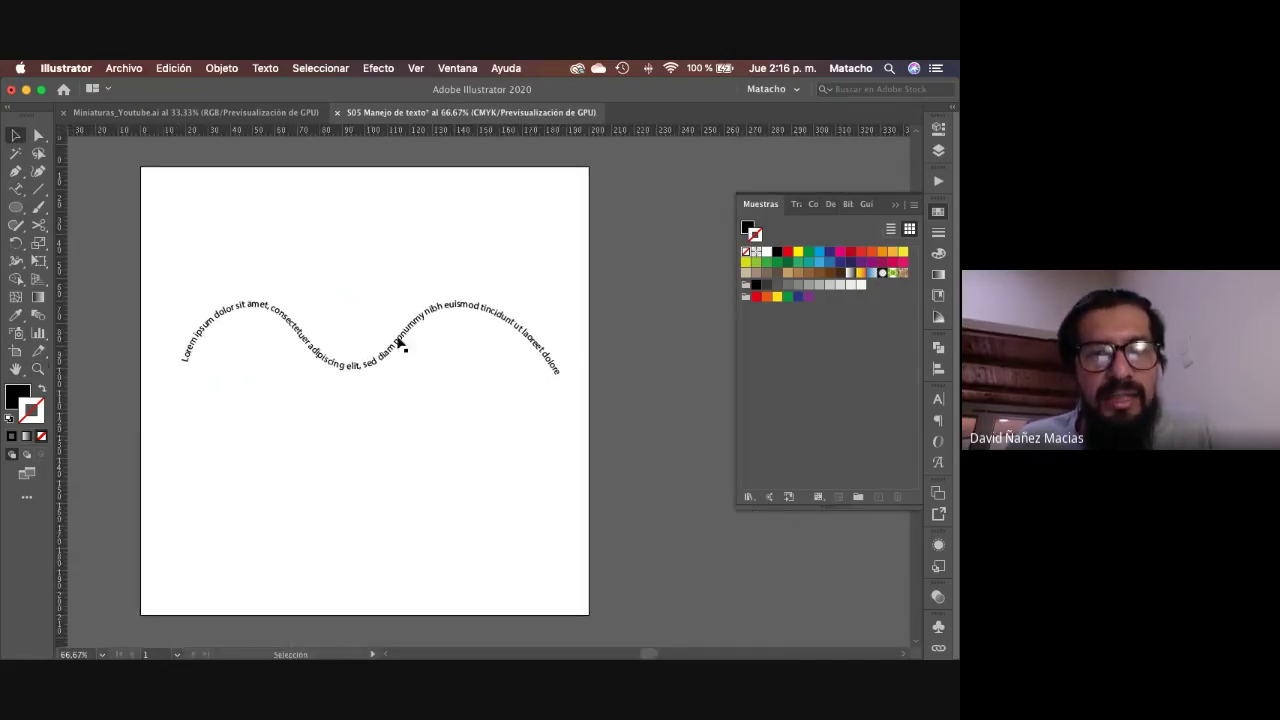
click(322, 357)
key(a)
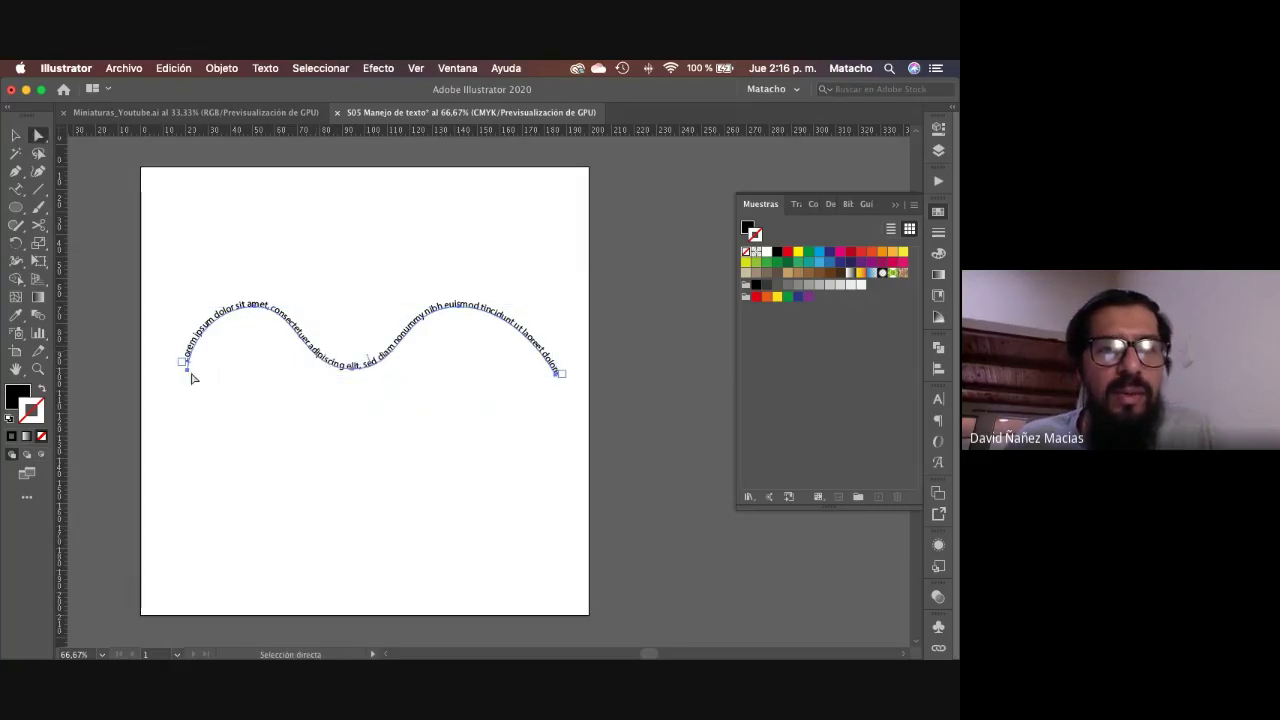
drag(184, 364, 186, 314)
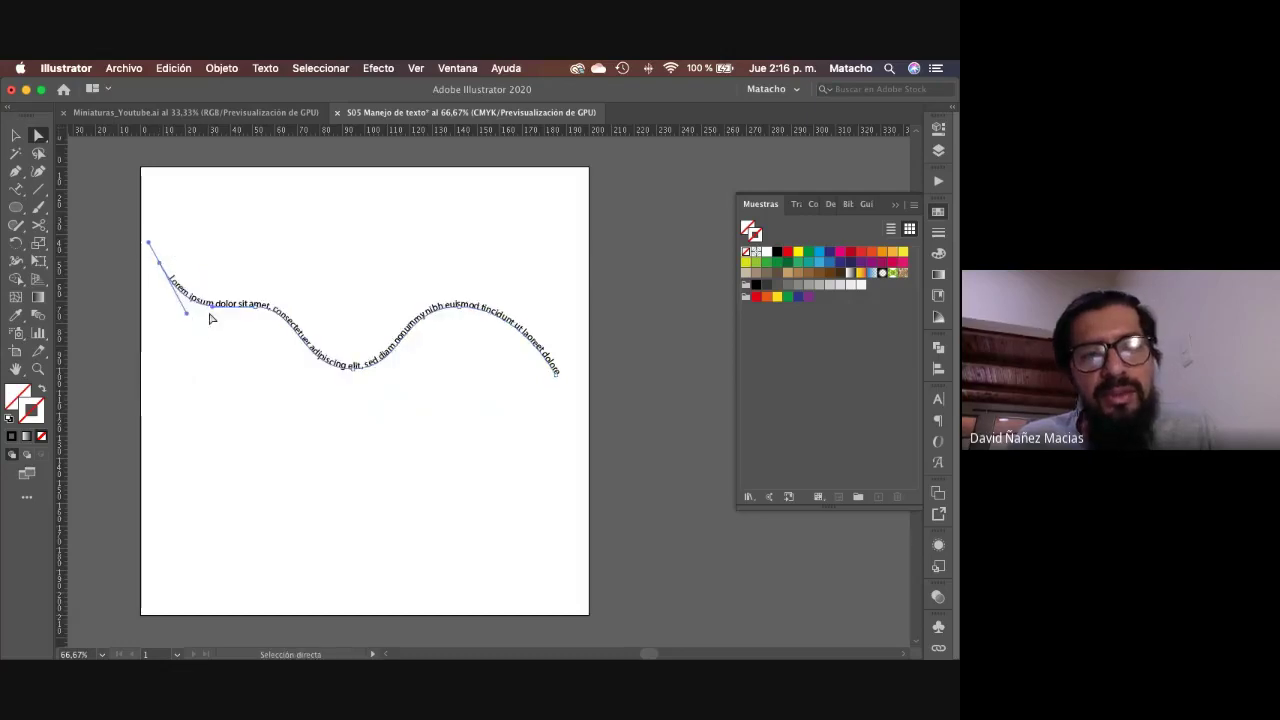
Step: Reshape the text path by raising its middle valley anchor and moving its end anchor inward to about X 172 mm
drag(354, 372, 352, 348)
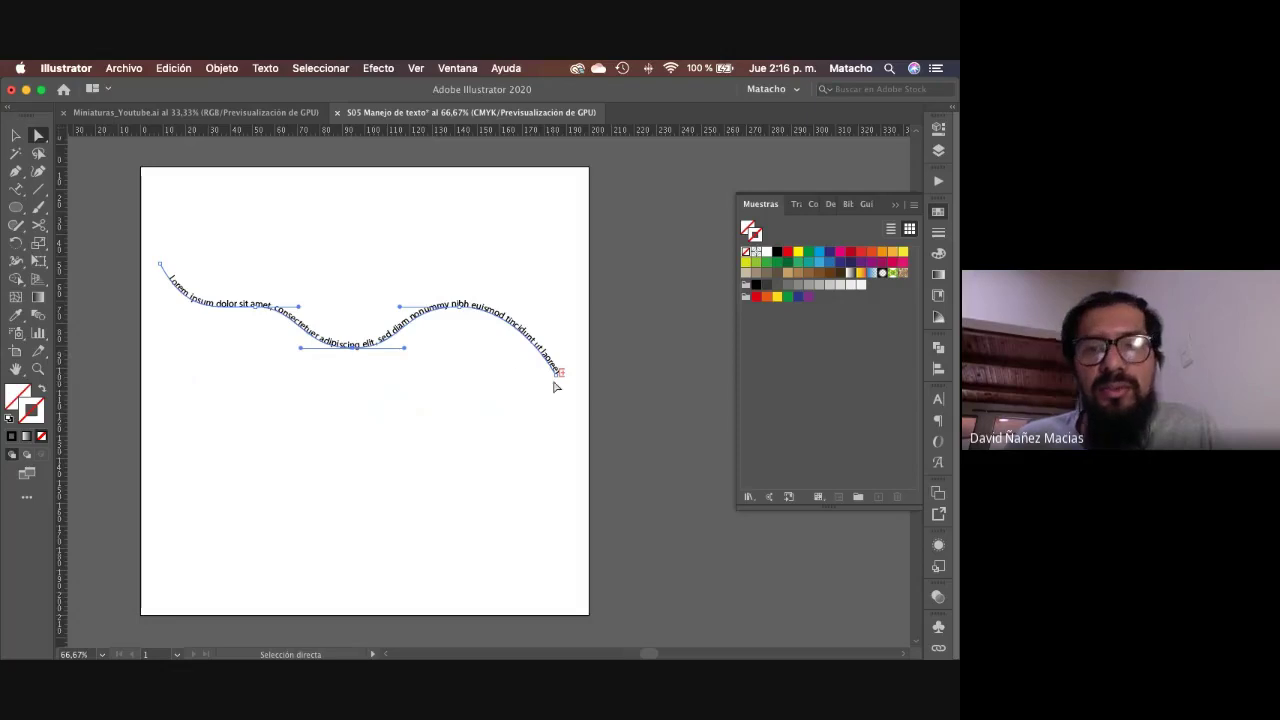
drag(559, 373, 529, 380)
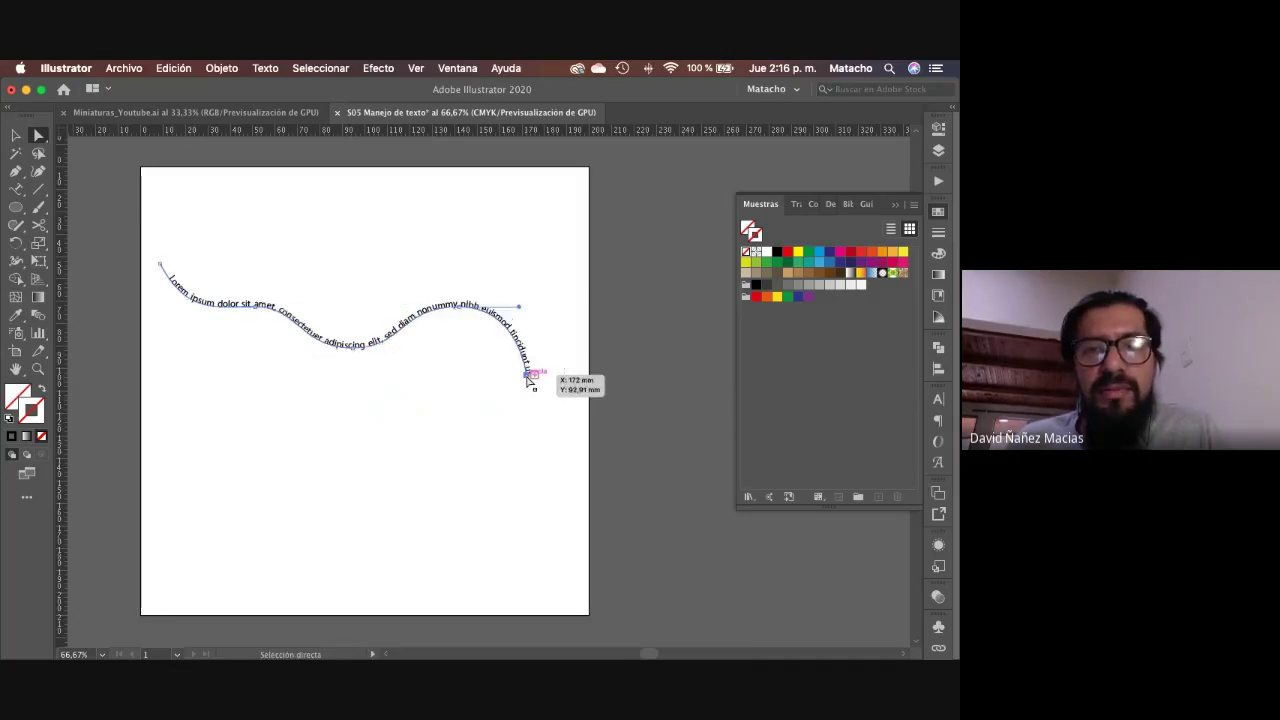
Step: Extend the text path from its end anchor with three curved Pen points, looping back beneath the wave toward the artboard's left side
key(p)
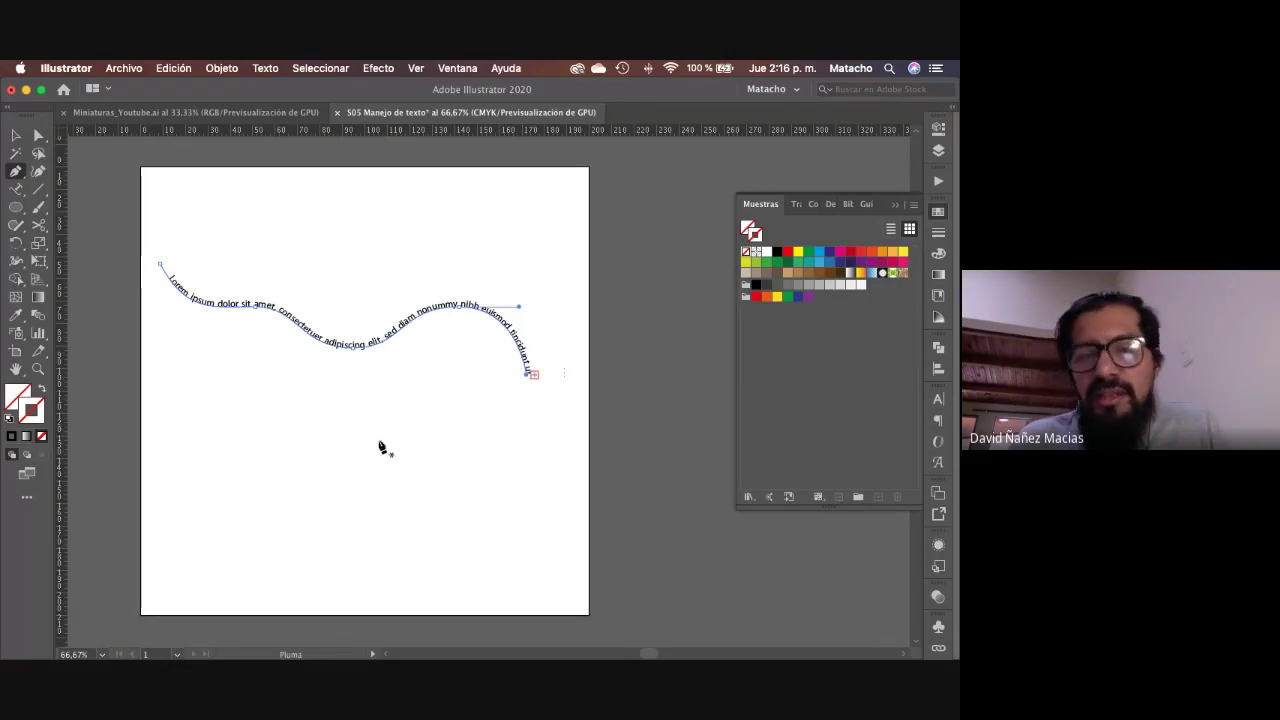
click(526, 376)
drag(437, 483, 362, 487)
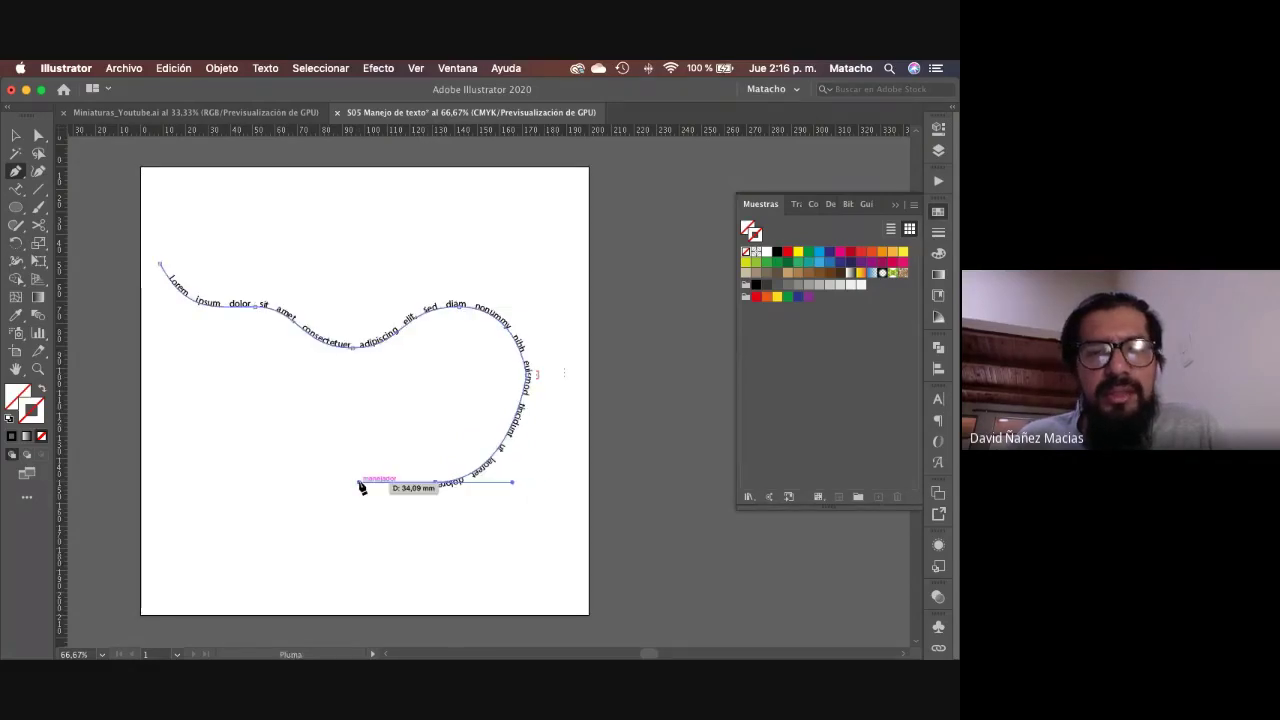
drag(334, 404, 285, 356)
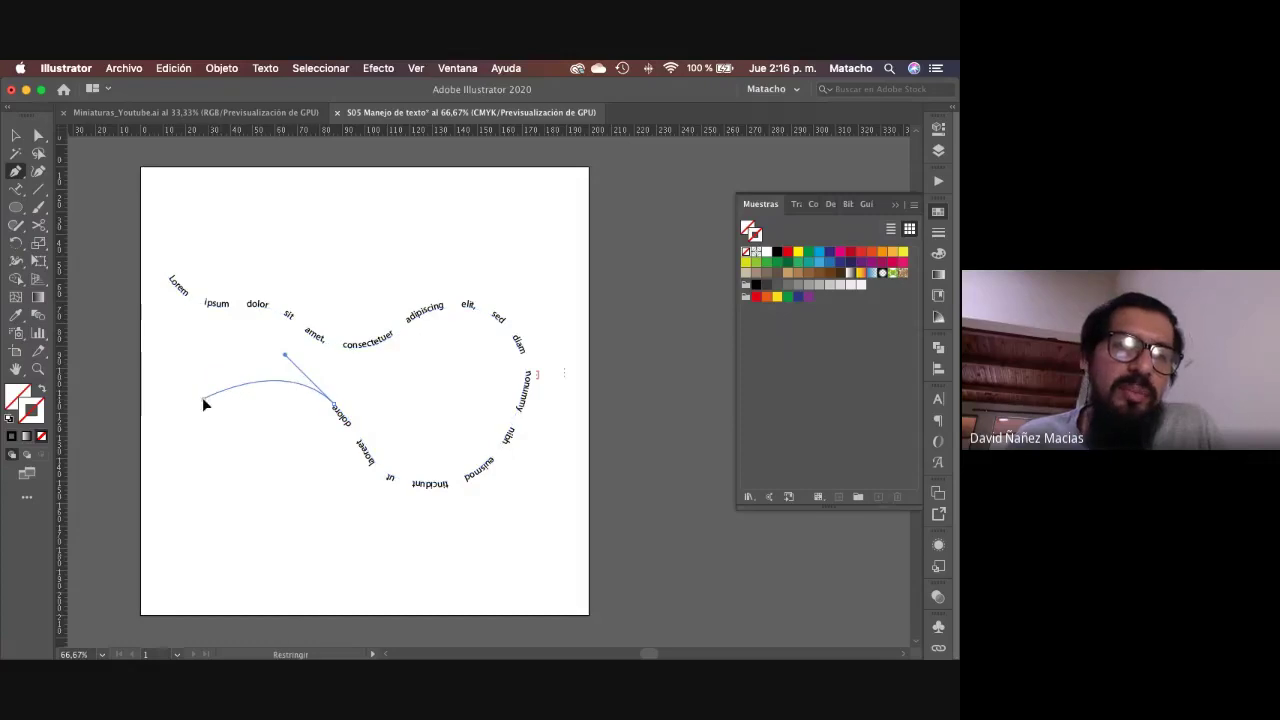
drag(203, 401, 176, 449)
key(v)
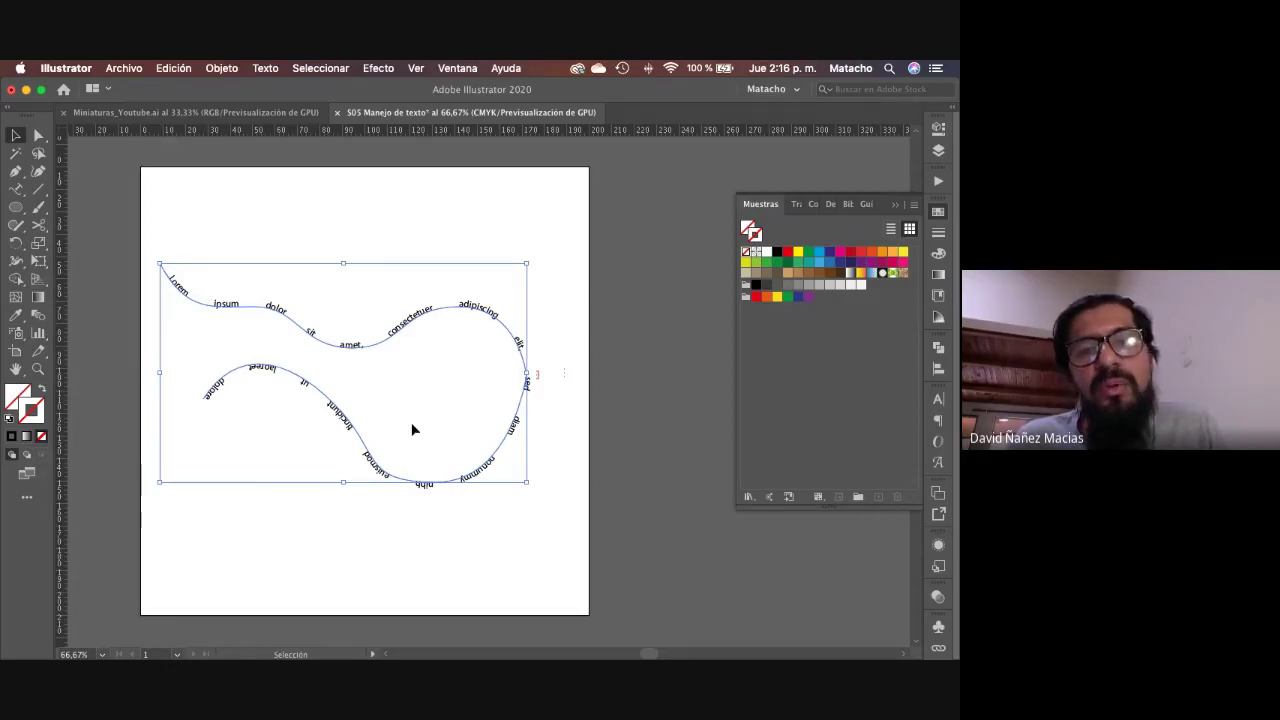
Step: Set the path text's paragraph alignment to left
click(939, 370)
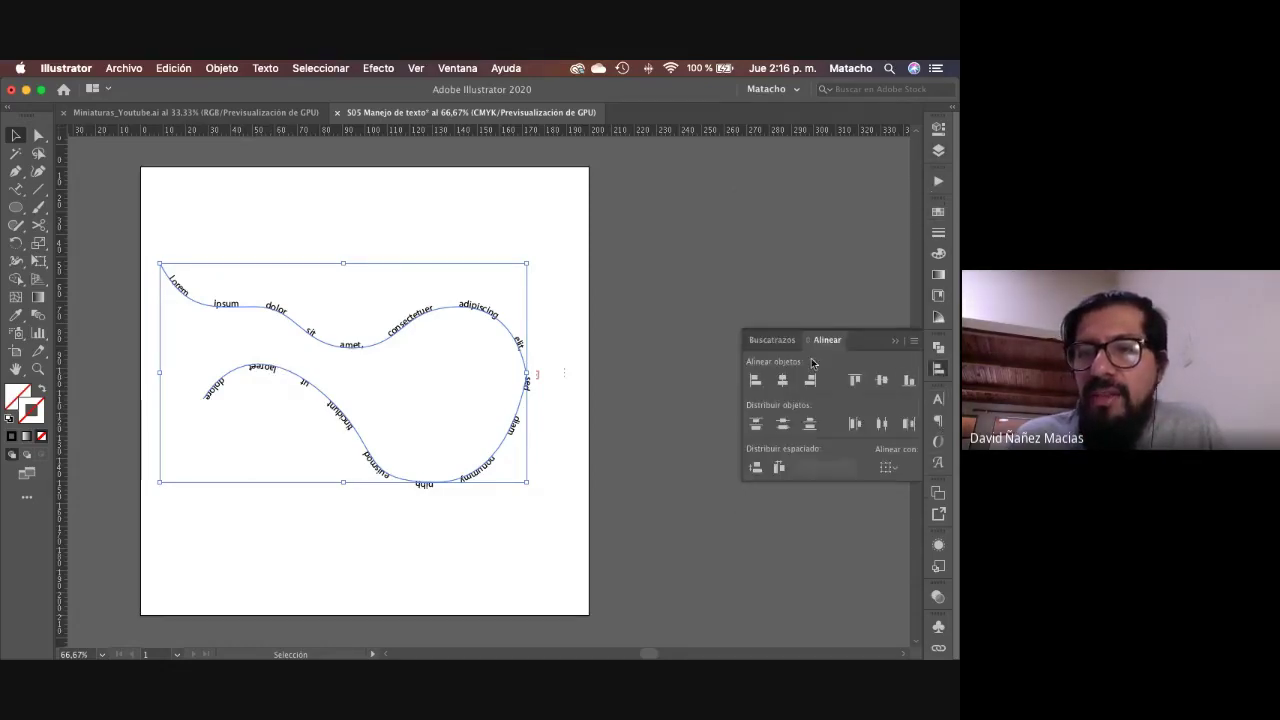
click(938, 420)
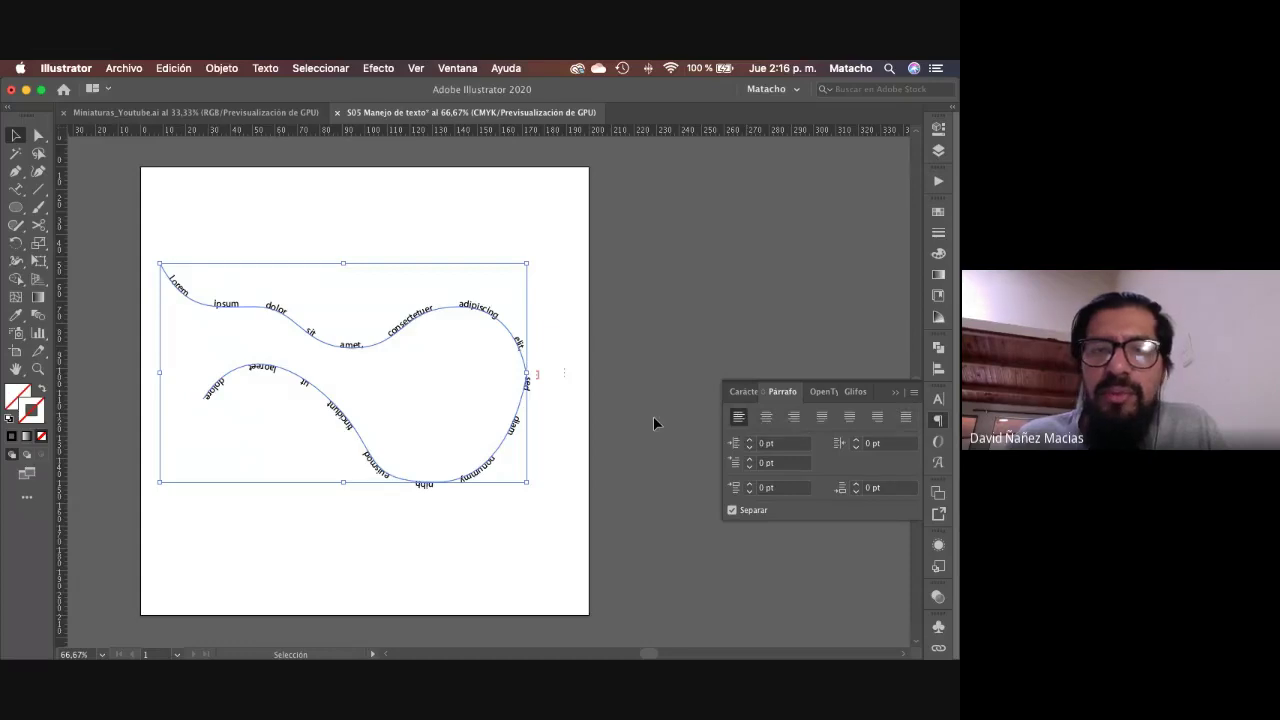
click(738, 416)
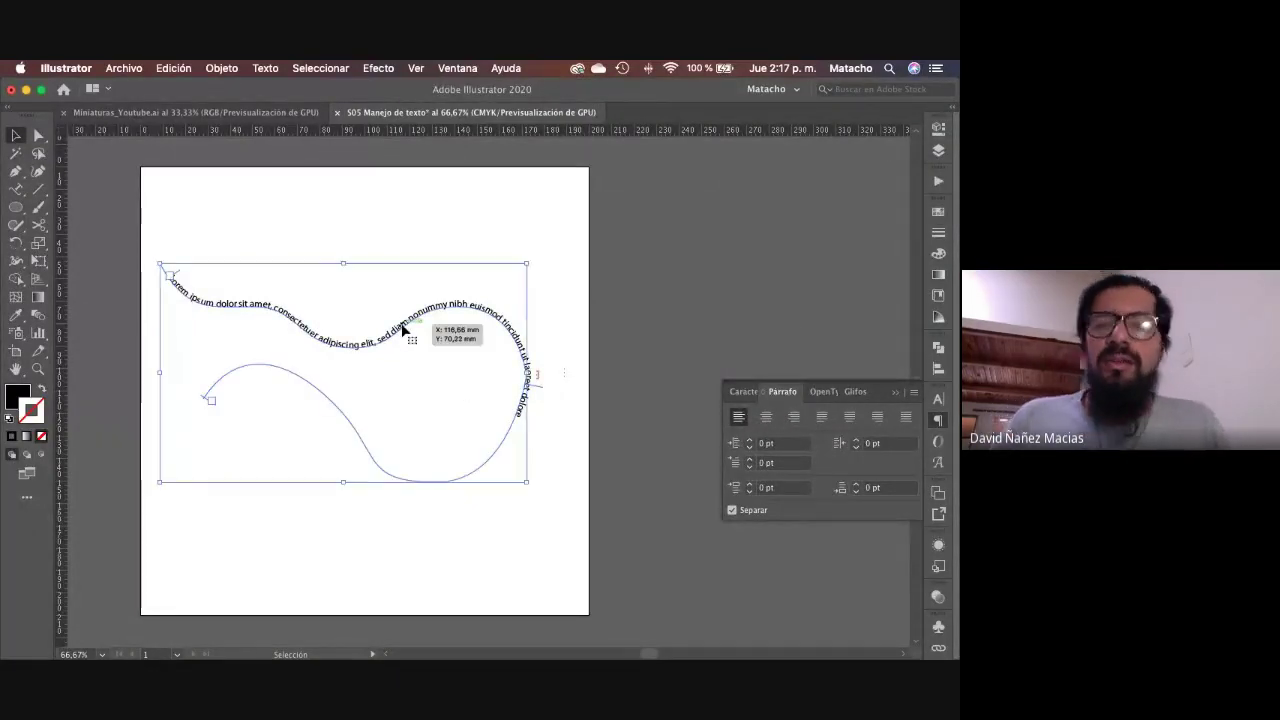
Step: Delete the path text and place vertical placeholder point text in the artboard's upper half with the Vertical Type tool
key(Delete)
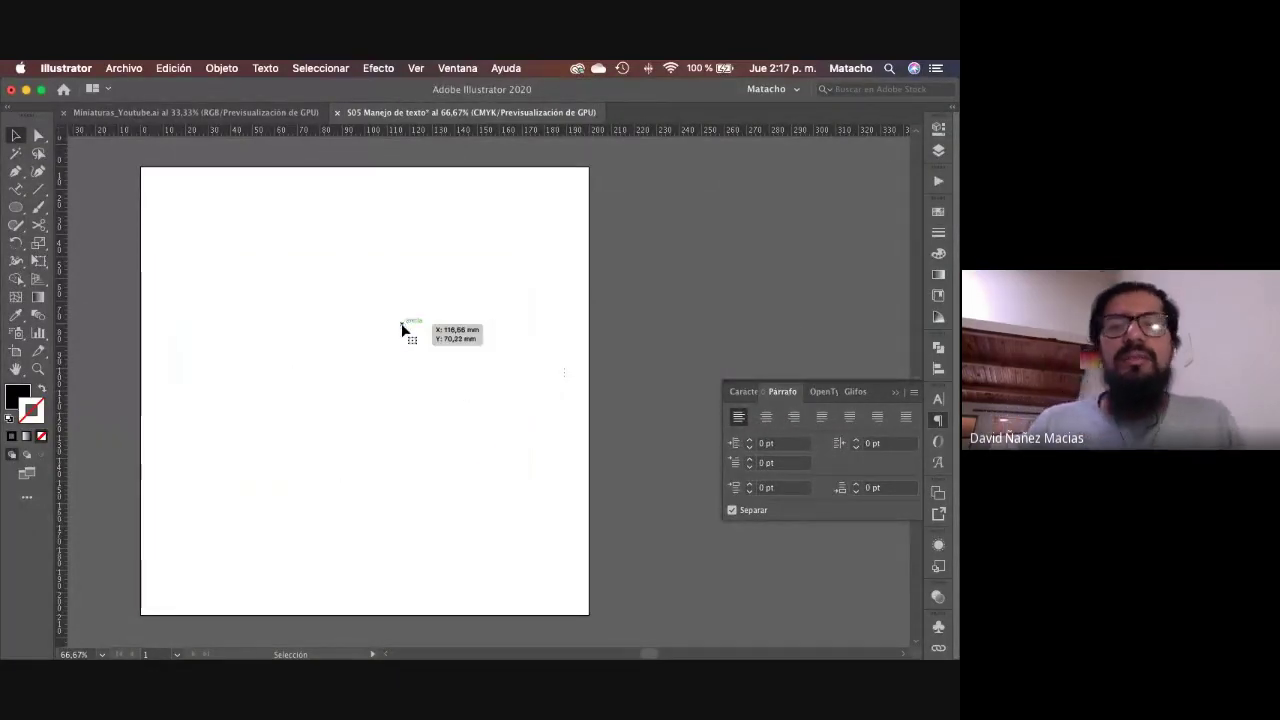
click(16, 189)
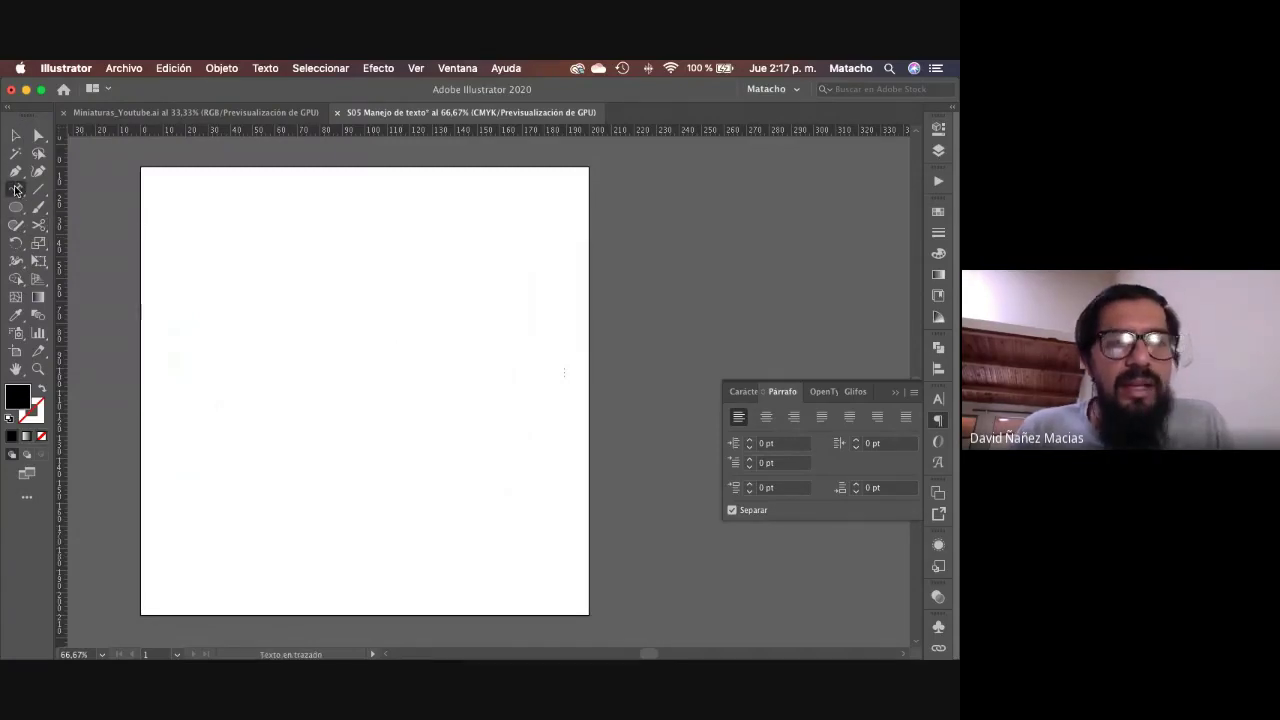
drag(16, 189, 175, 245)
click(295, 268)
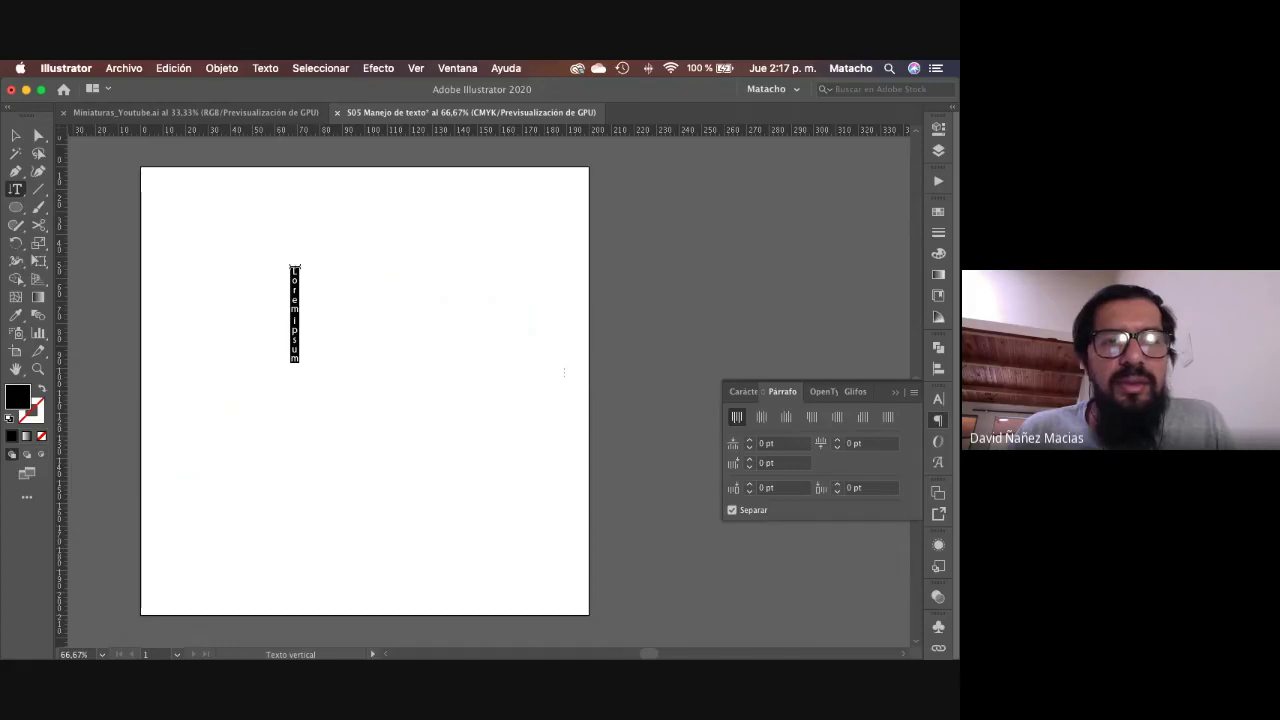
key(Escape)
click(375, 314)
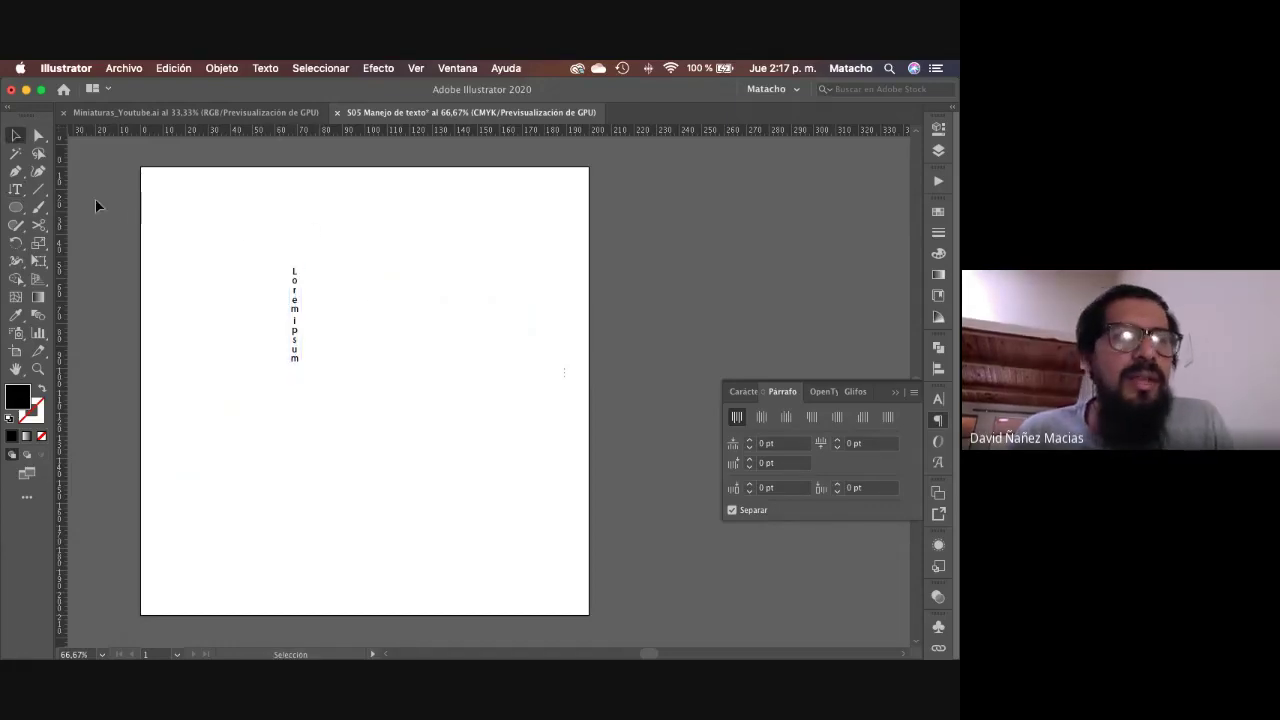
Step: Draw a circle about 70 mm wide beside the vertical text and fill it with placeholder text using the Vertical Area Type tool
drag(16, 189, 138, 264)
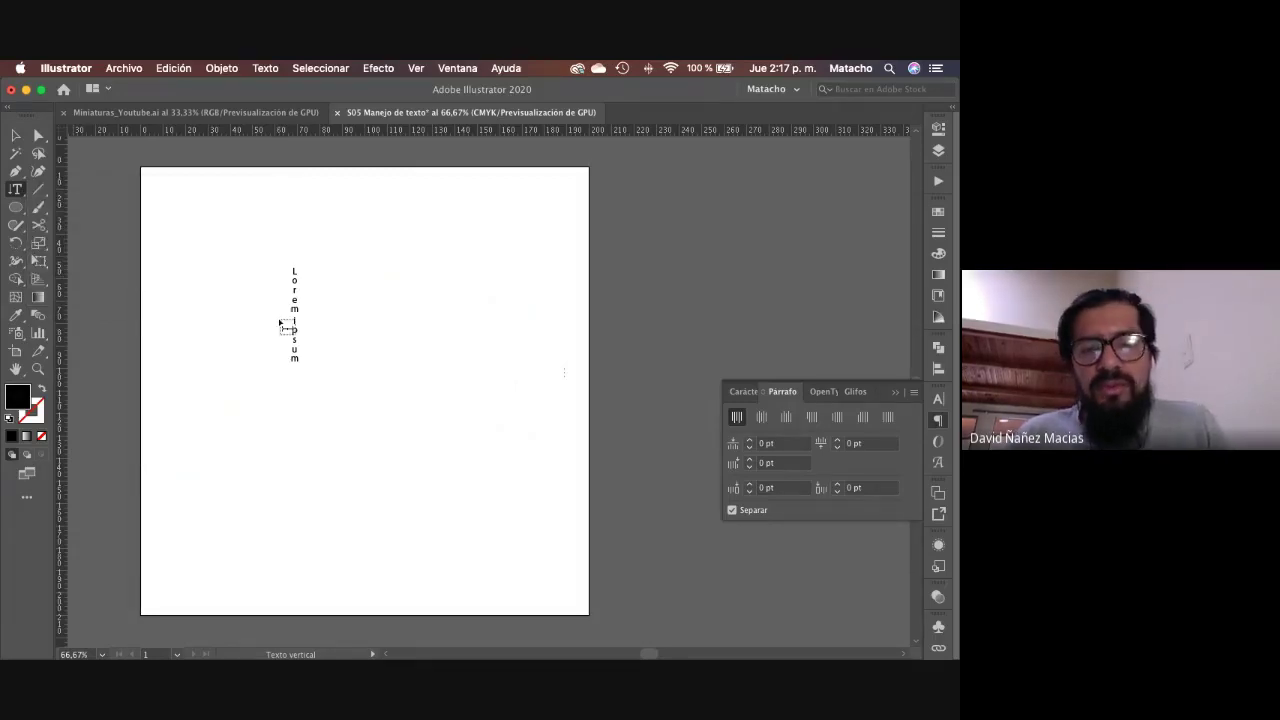
key(l)
drag(405, 295, 437, 373)
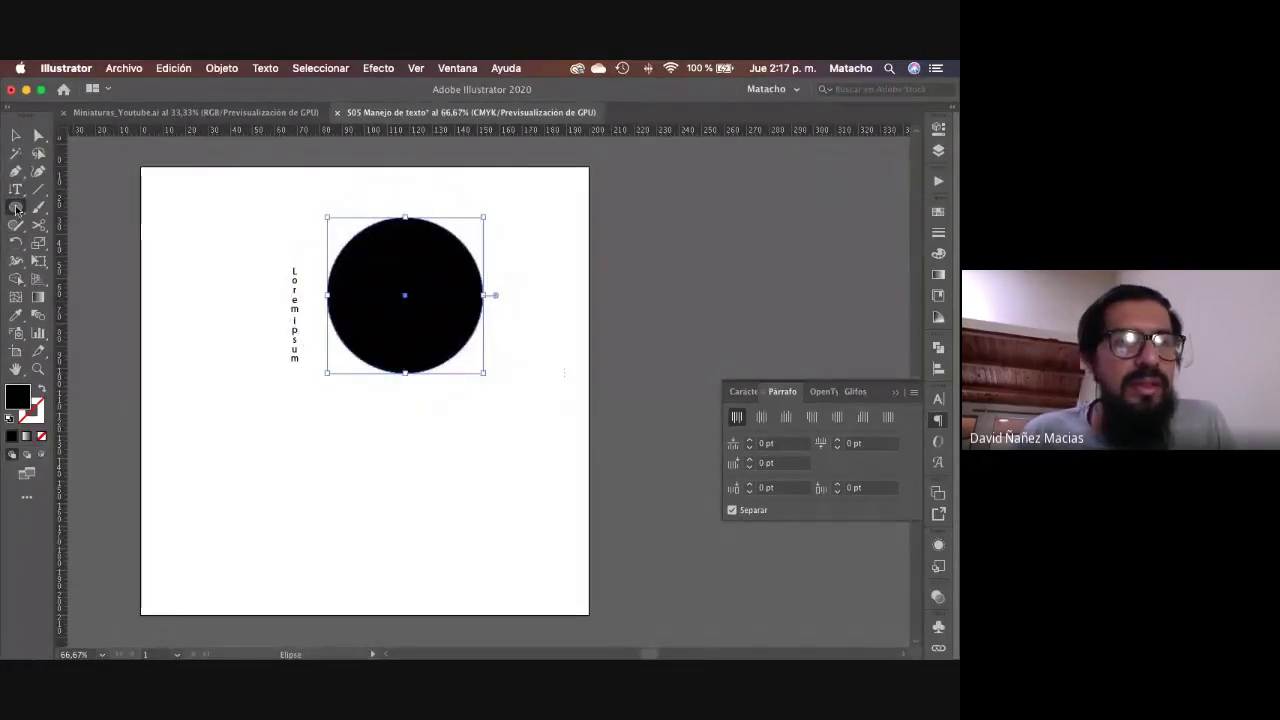
drag(15, 192, 89, 263)
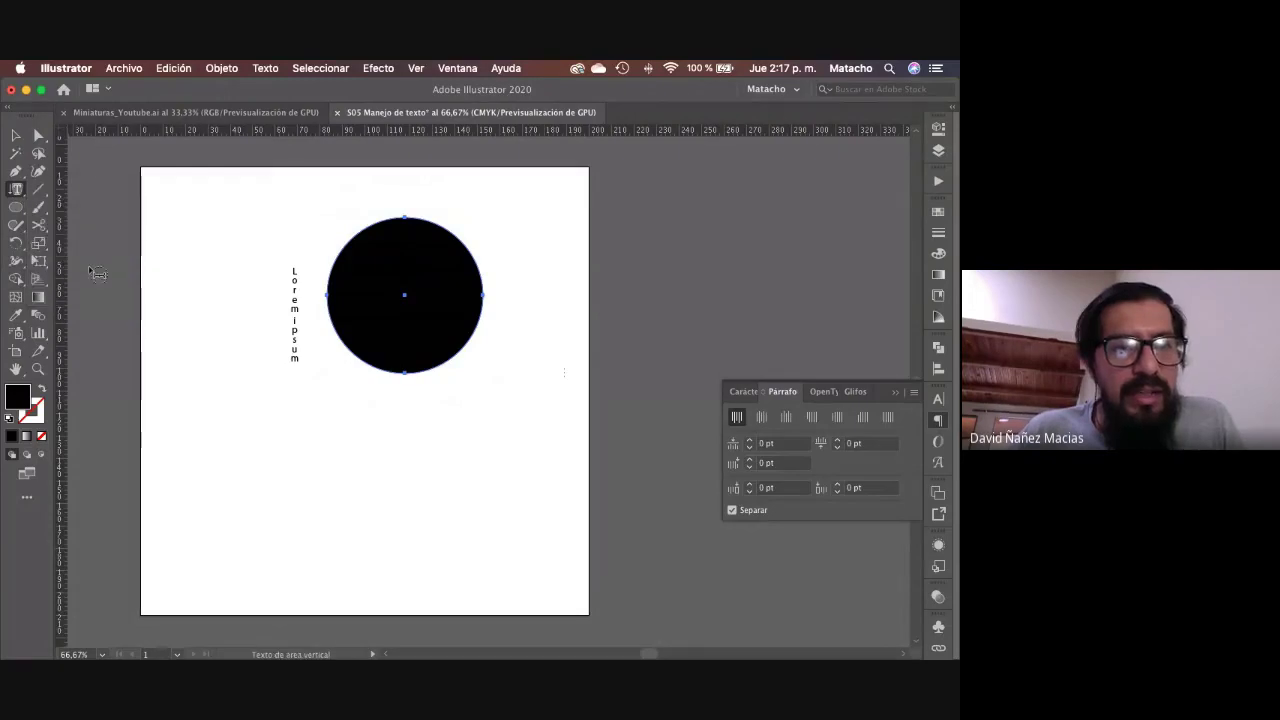
click(363, 243)
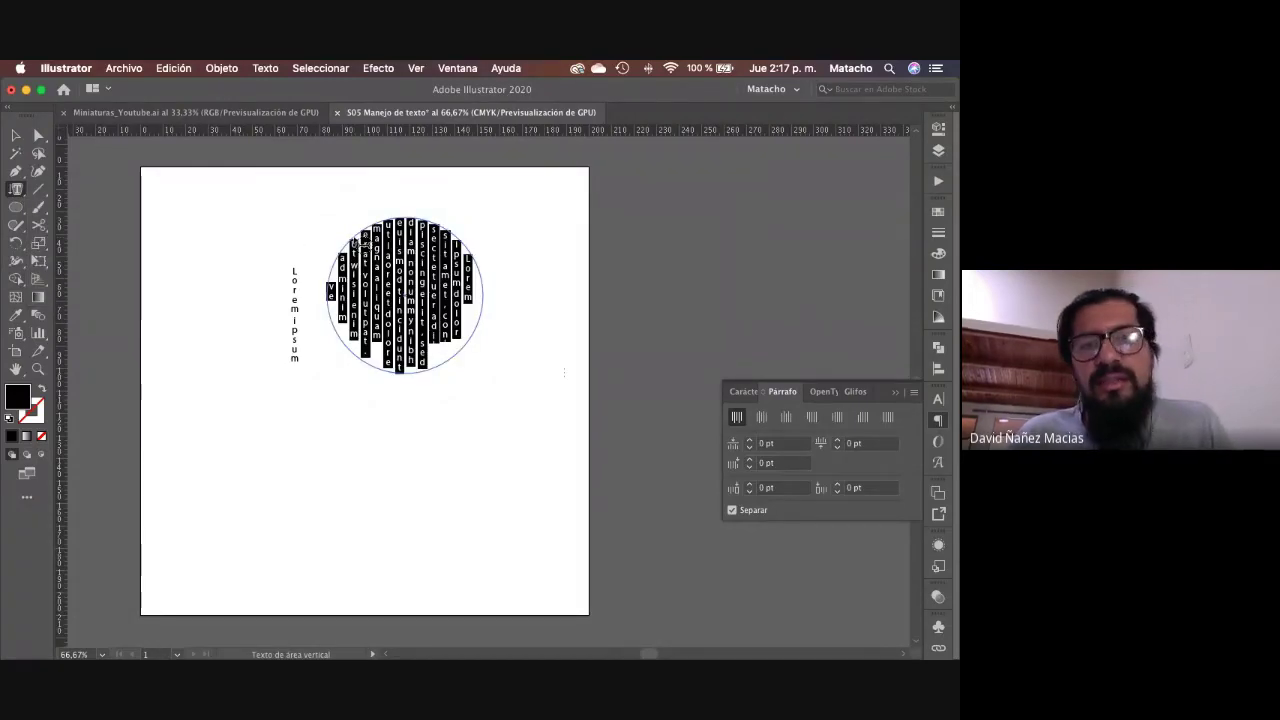
key(Escape)
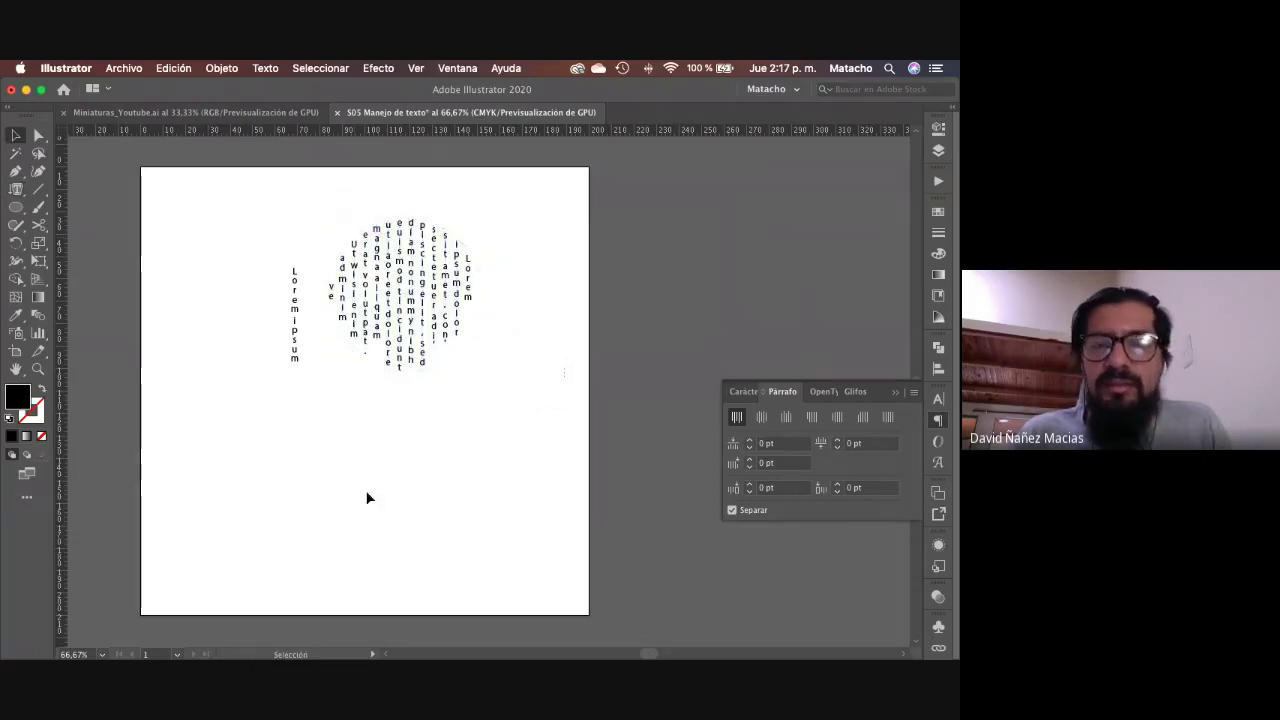
Step: Switch to the Google Meet call in Chrome, mute and unmute the microphone, and return to Illustrator
key(super+Tab)
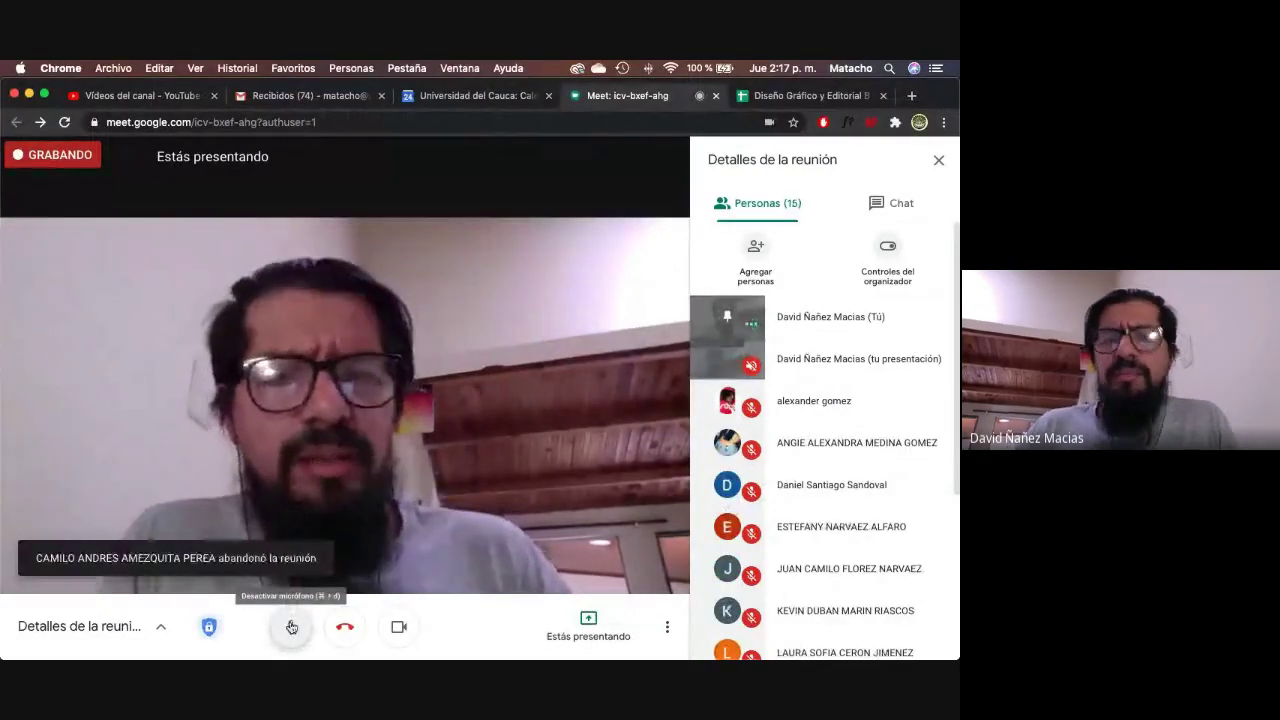
click(291, 624)
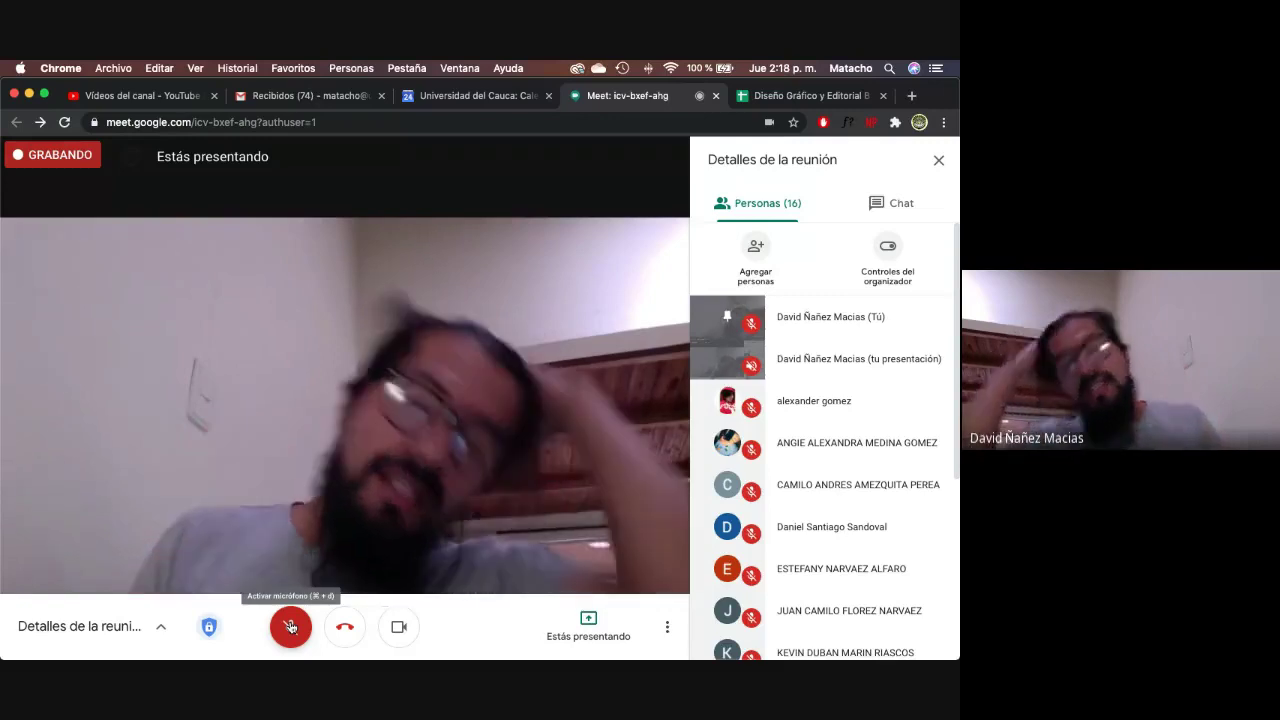
click(288, 628)
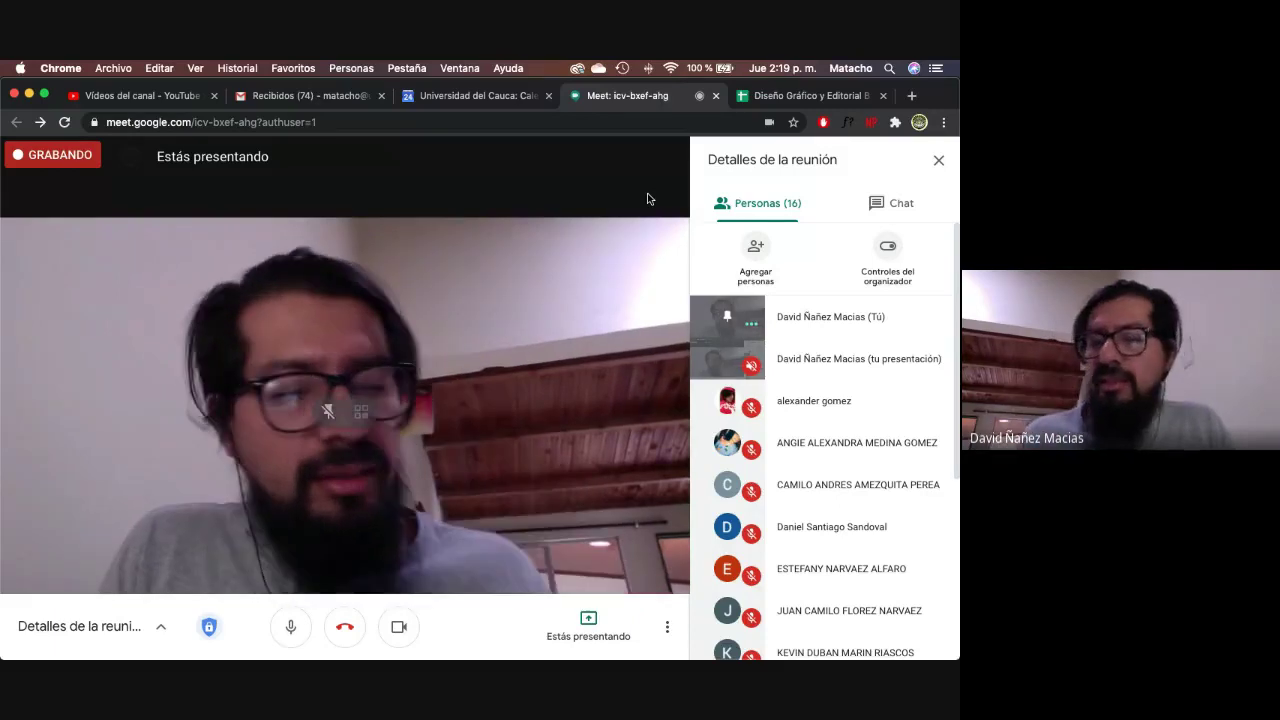
key(super+Tab)
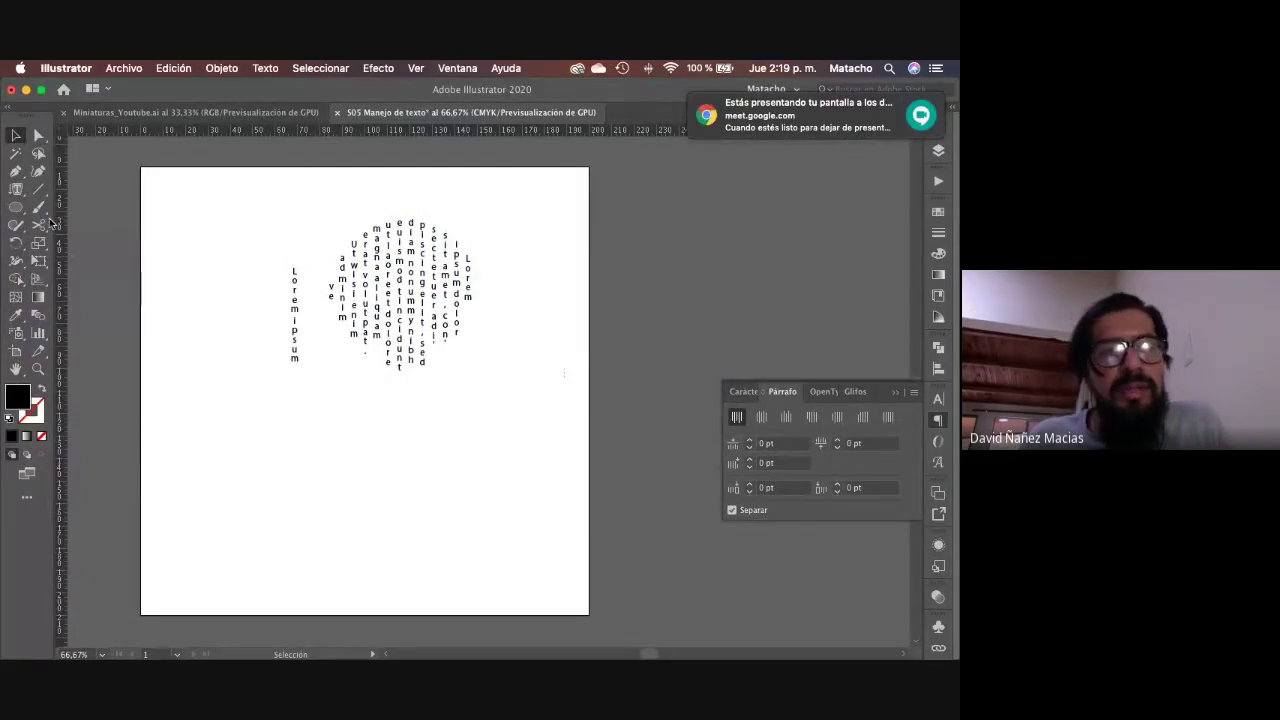
Step: Try to place vertical area text on an empty part of the artboard below the existing text
click(15, 190)
click(15, 190)
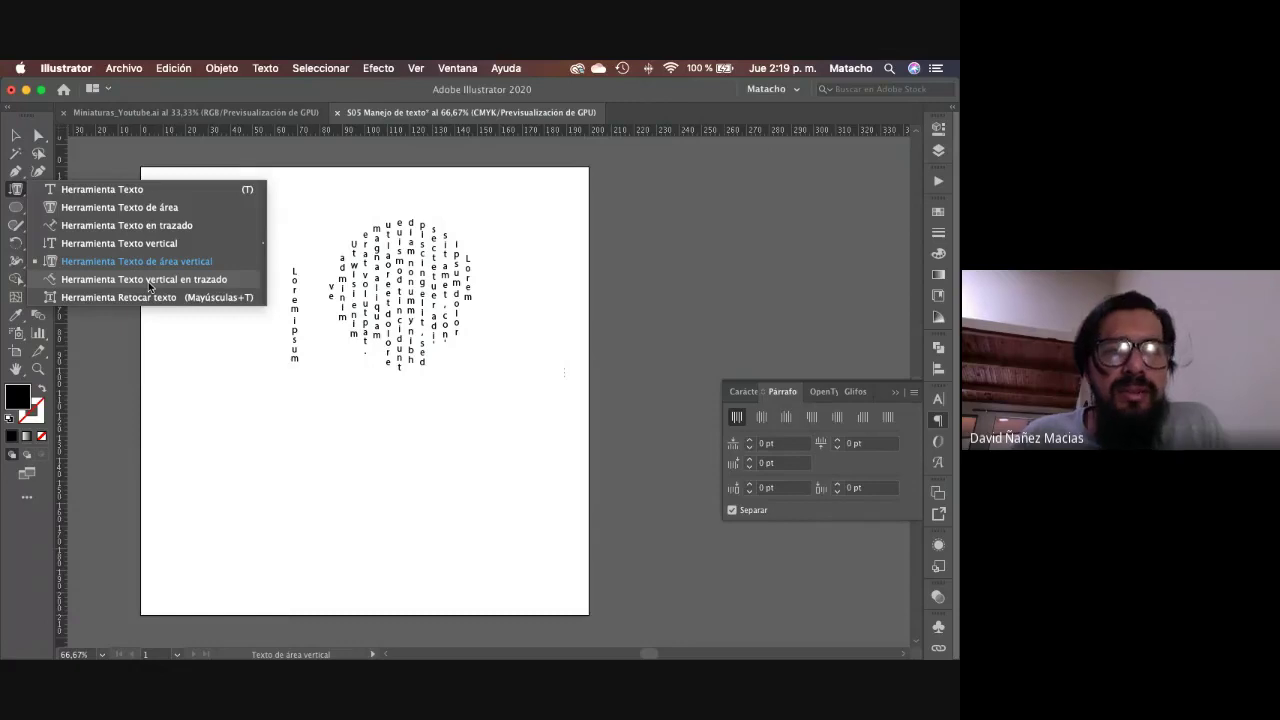
click(272, 462)
click(270, 461)
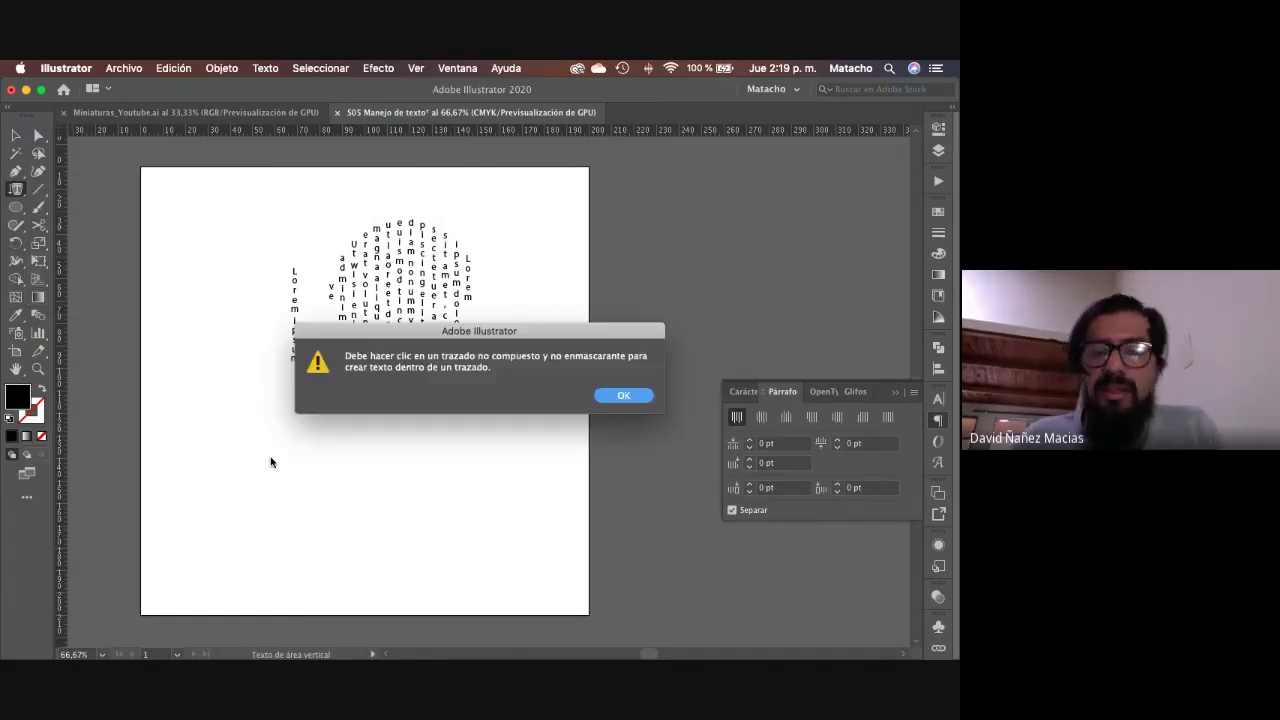
key(Return)
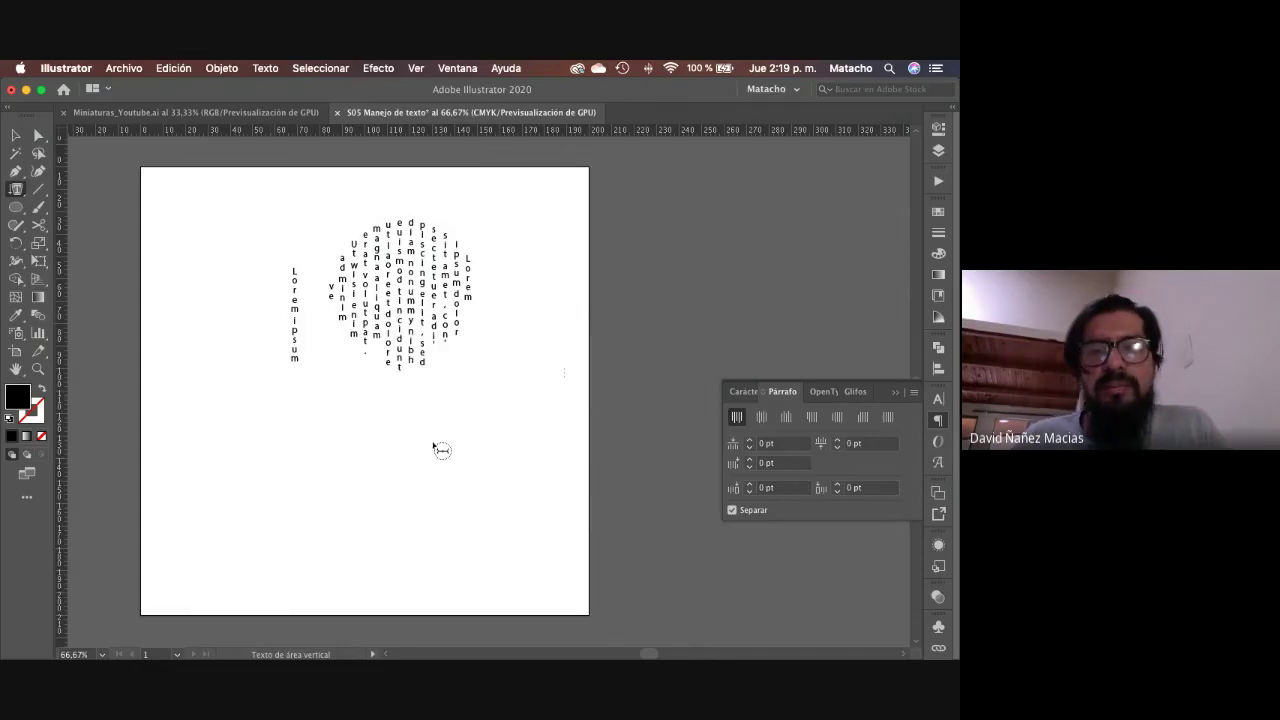
Step: Draw an open wavy path with two crests, about 145 mm wide, across the artboard's lower half with the Pen tool
key(p)
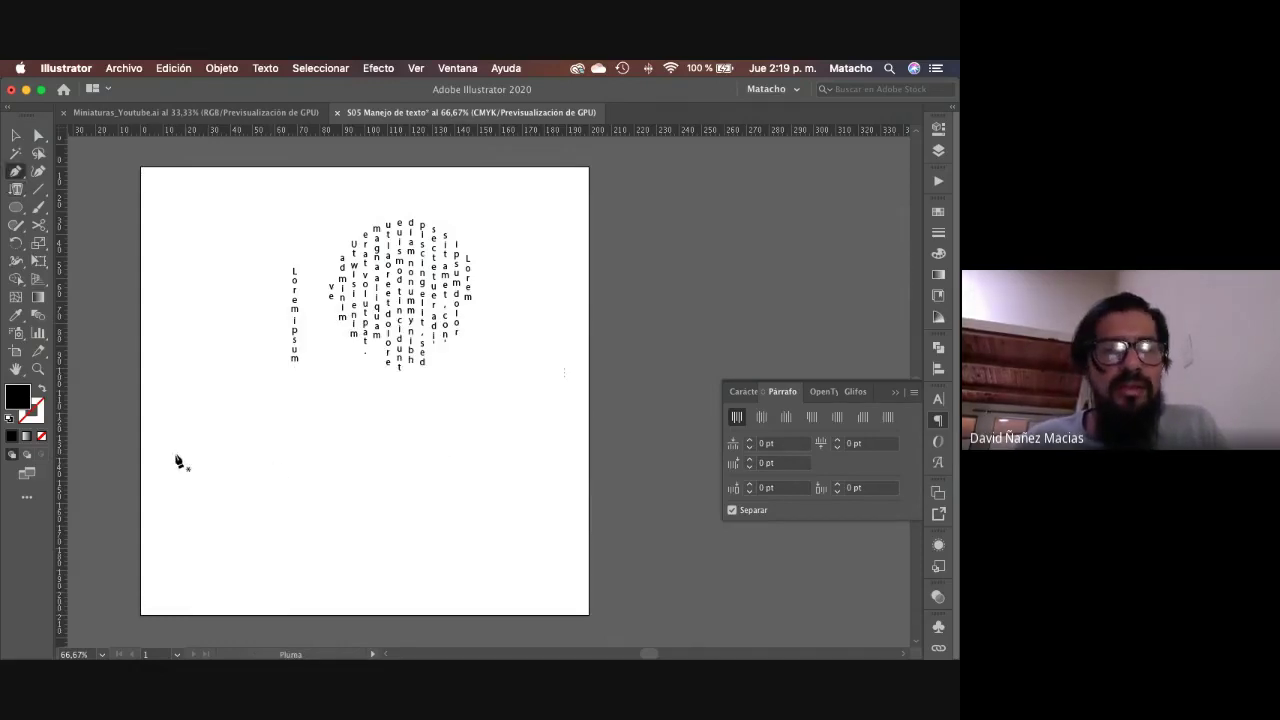
drag(180, 476, 180, 443)
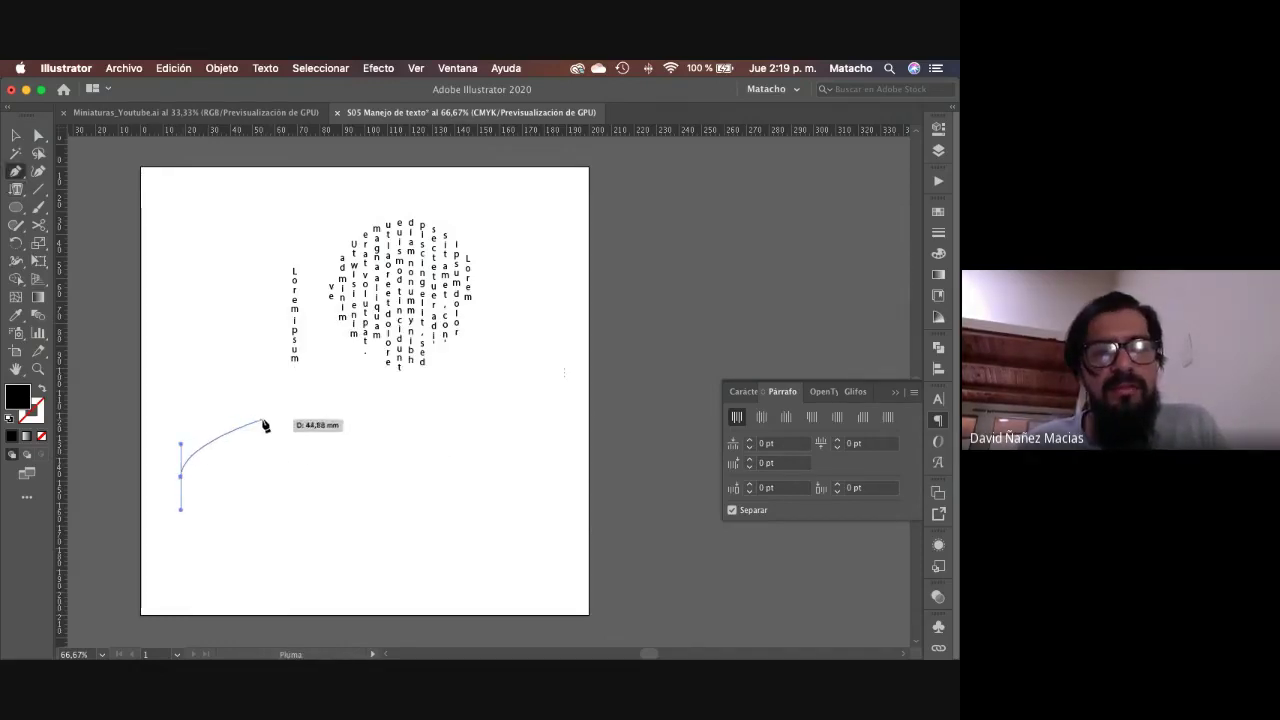
drag(262, 419, 286, 449)
drag(326, 487, 366, 481)
drag(432, 399, 488, 413)
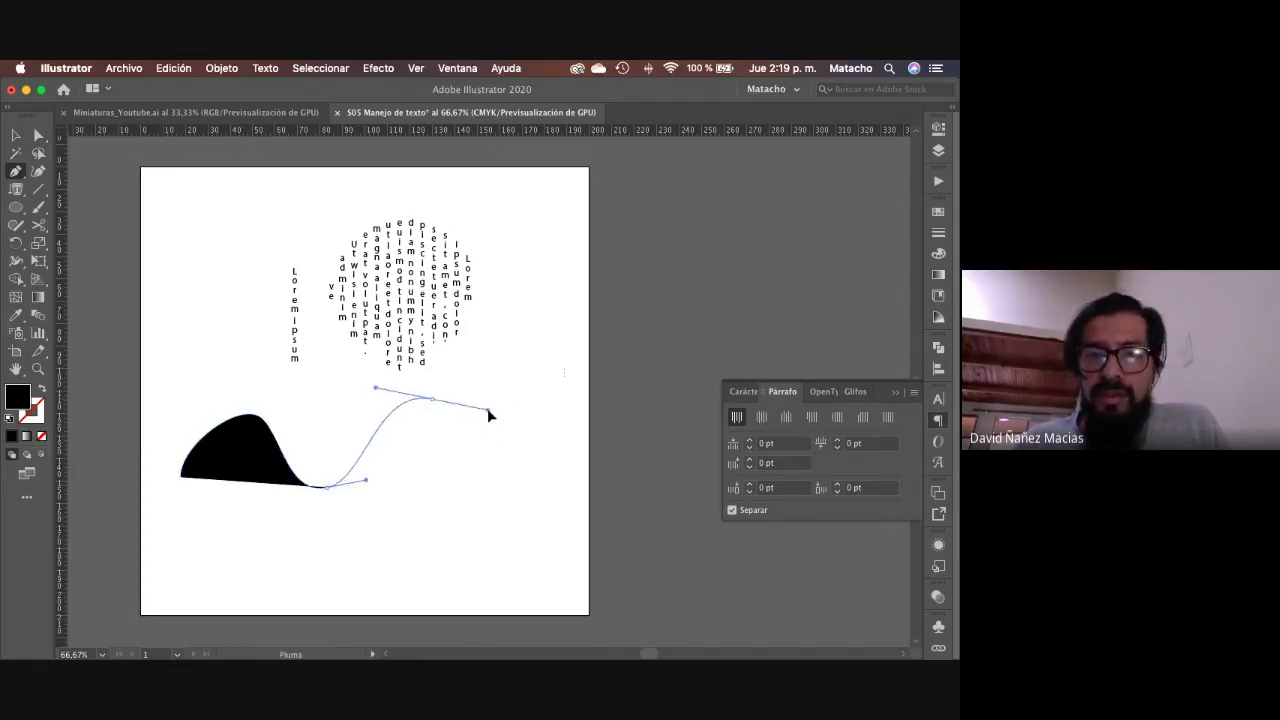
drag(508, 502, 520, 543)
key(v)
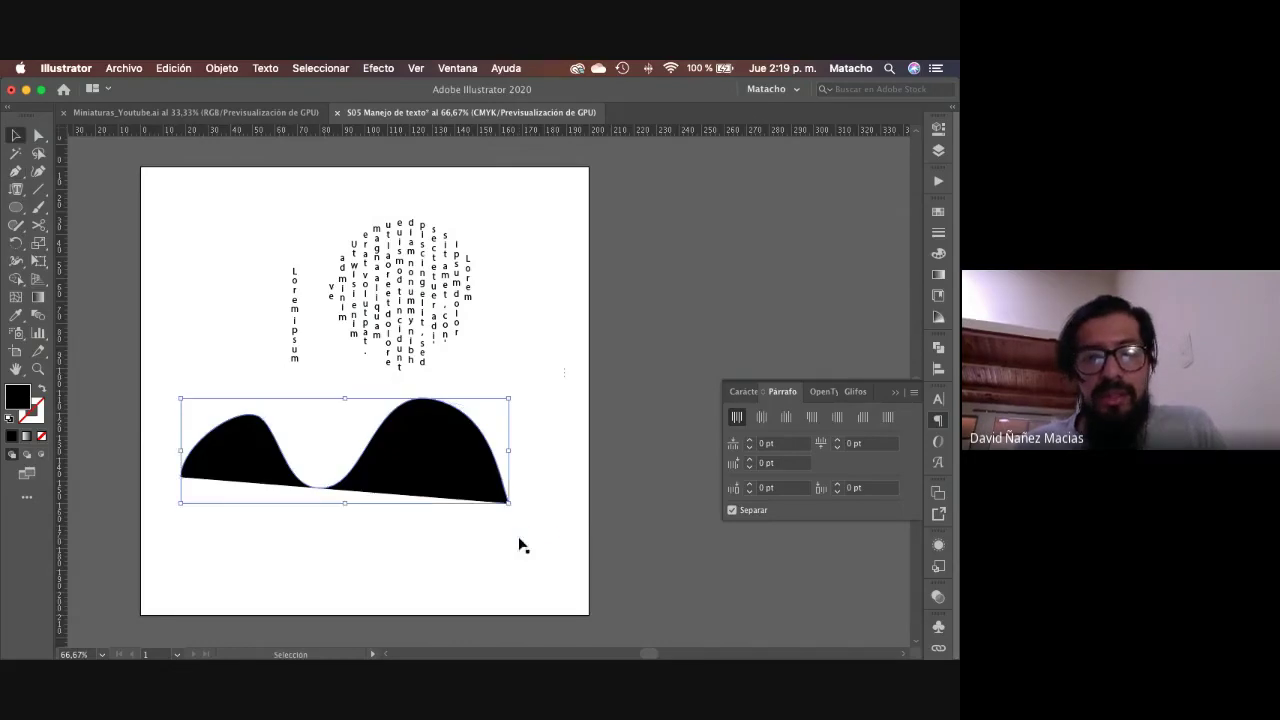
Step: Place placeholder text along the wavy path with the Vertical Type on a Path tool, starting near its left endpoint
click(16, 188)
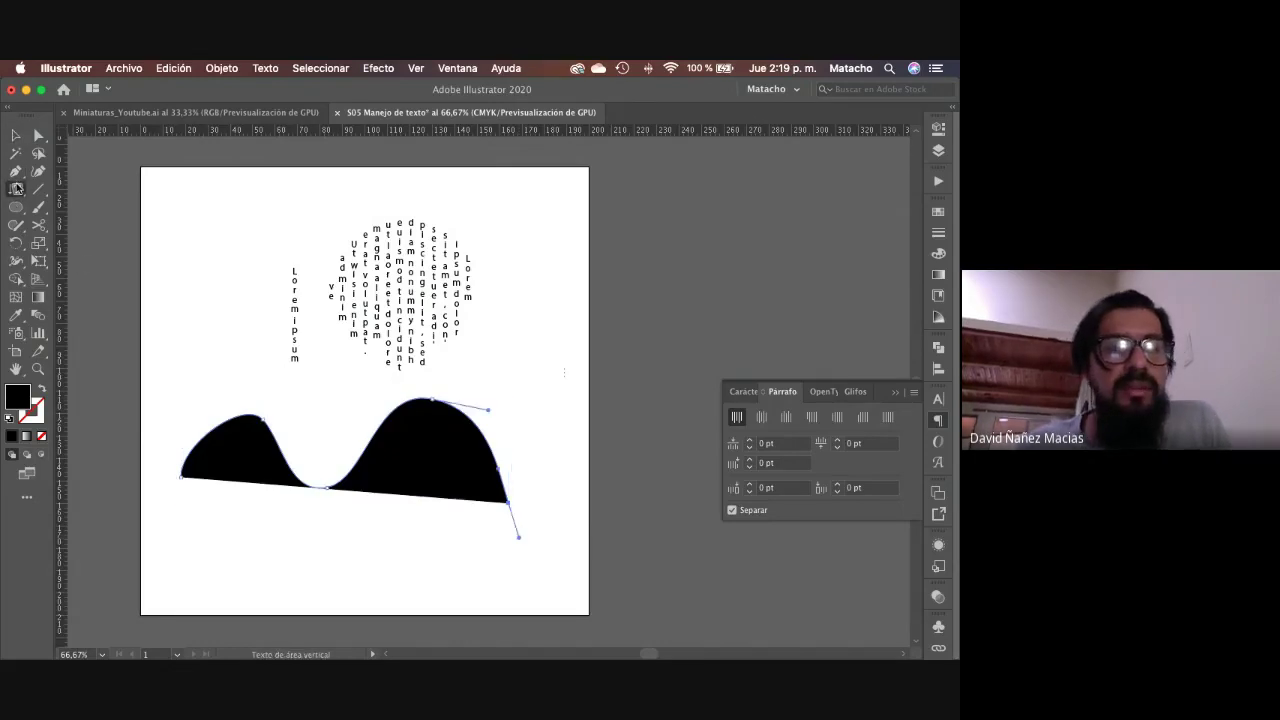
click(103, 280)
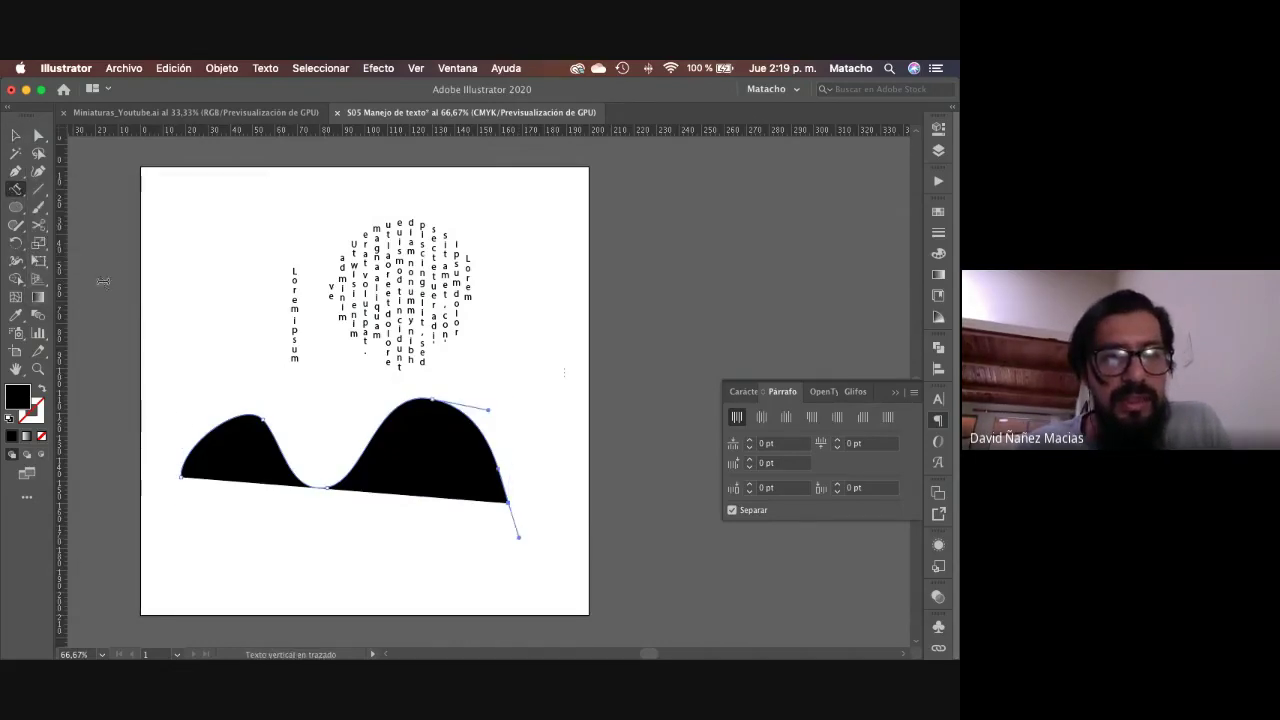
click(181, 470)
key(BackSpace)
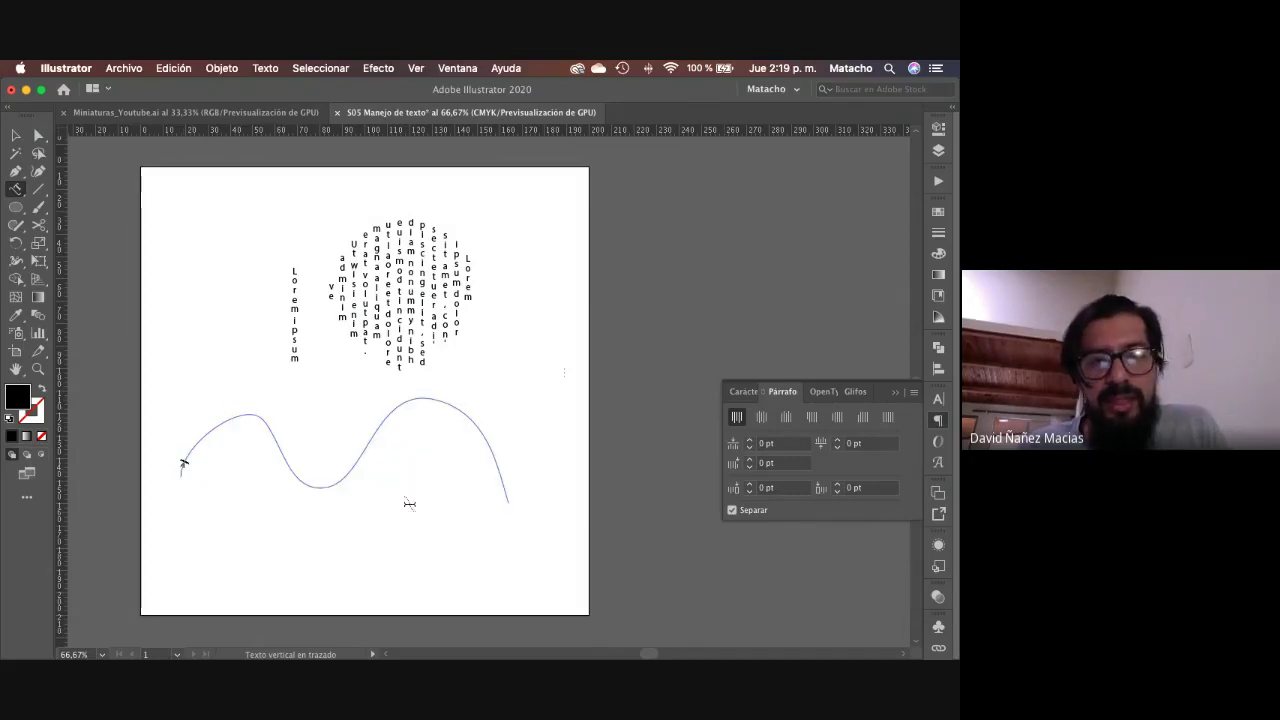
key(ctrl+z)
key(Escape)
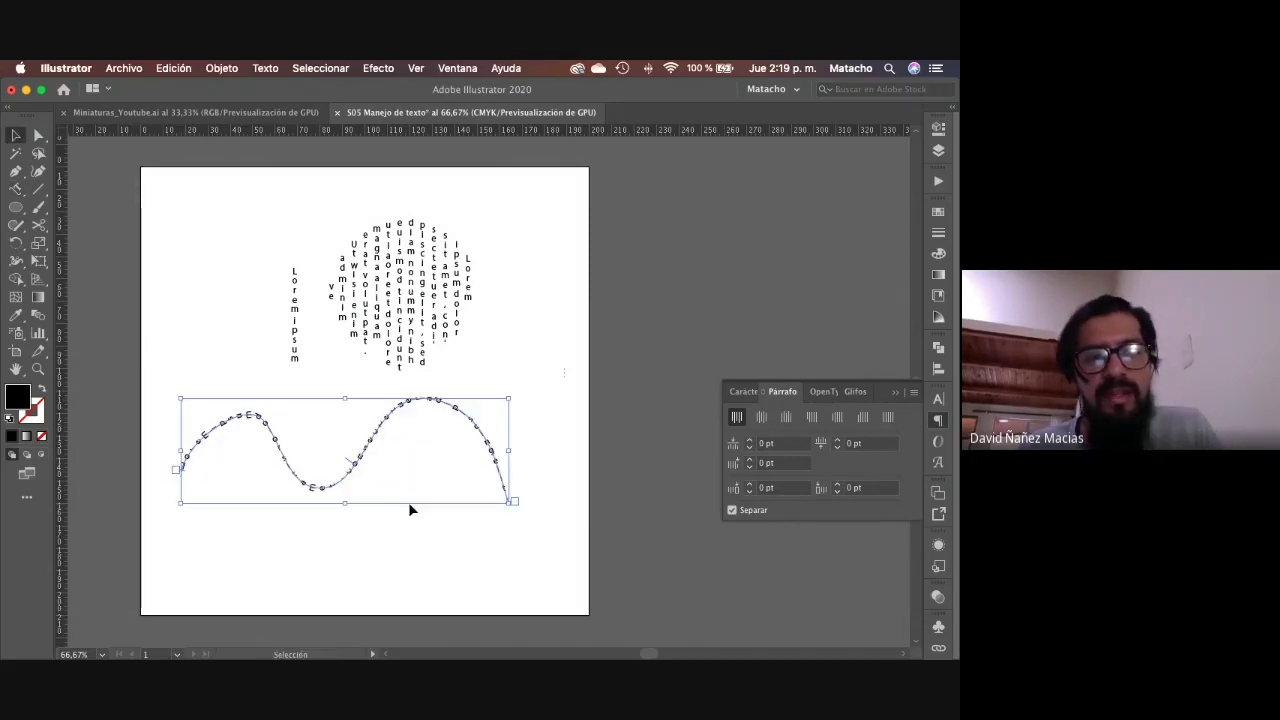
click(413, 532)
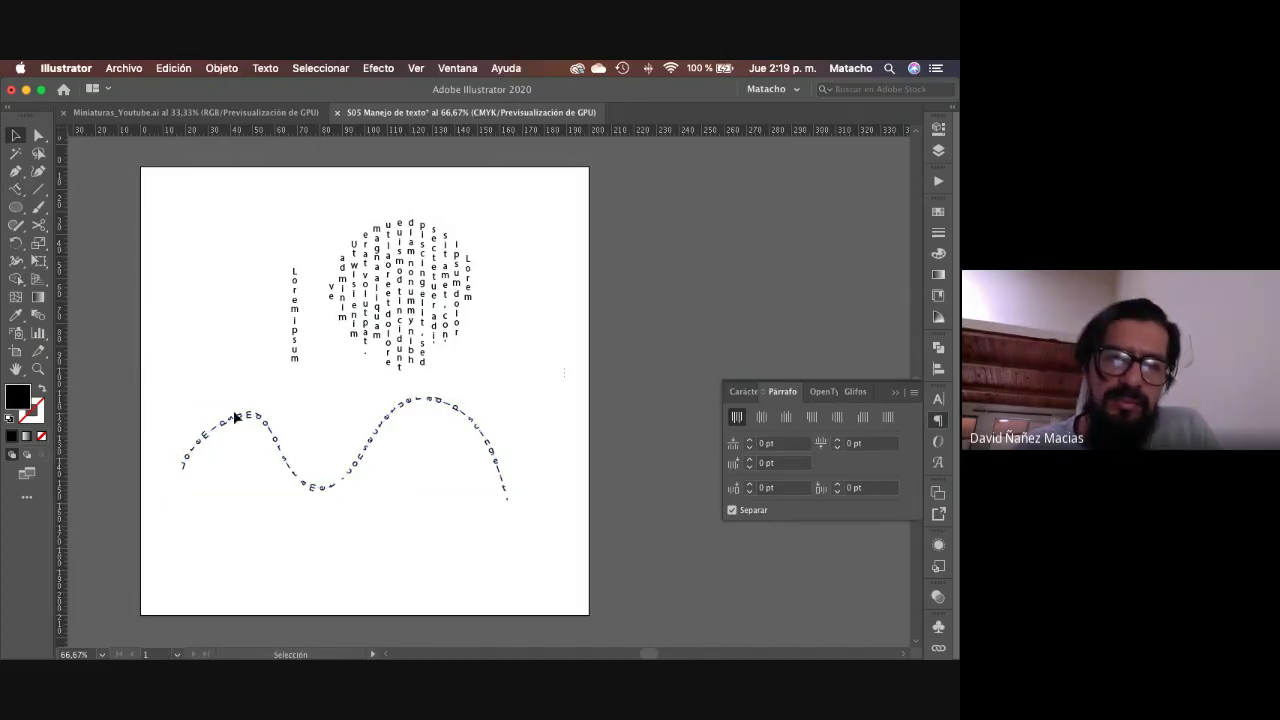
Step: Zoom in to 150% on the vertical path text to examine how its letters are oriented along the curve
key(z)
click(466, 340)
click(466, 344)
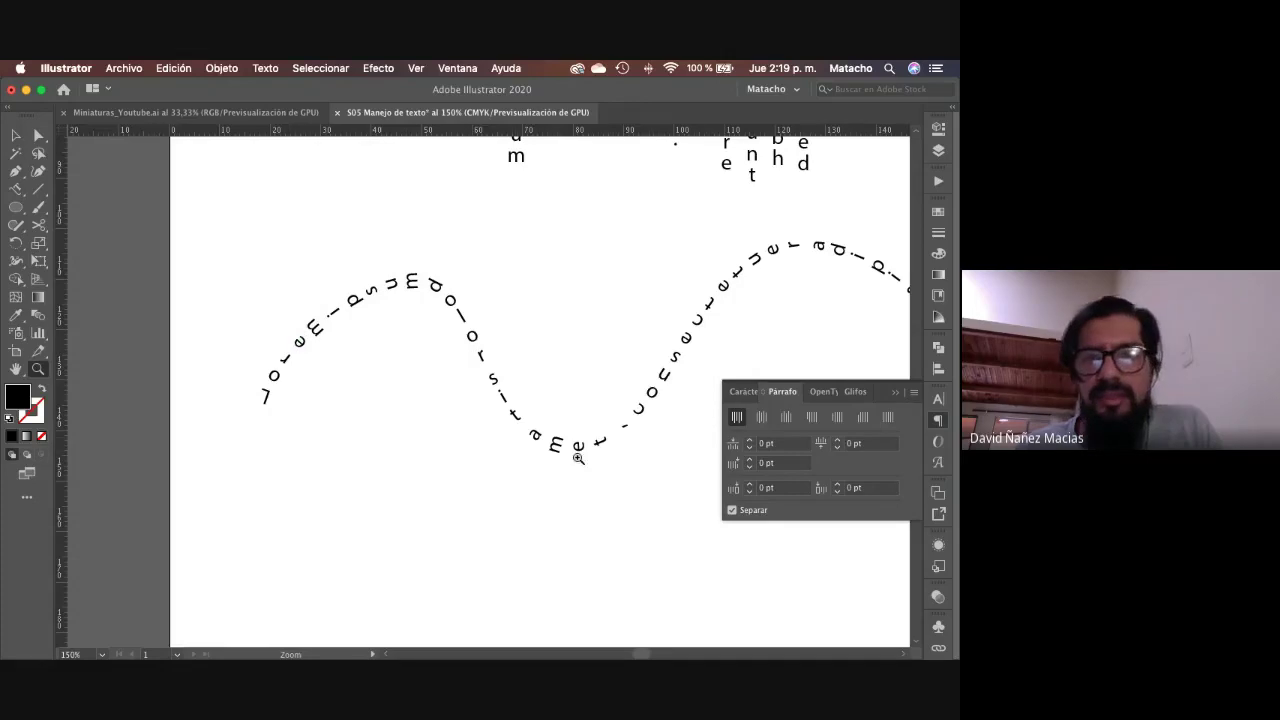
drag(617, 369, 537, 386)
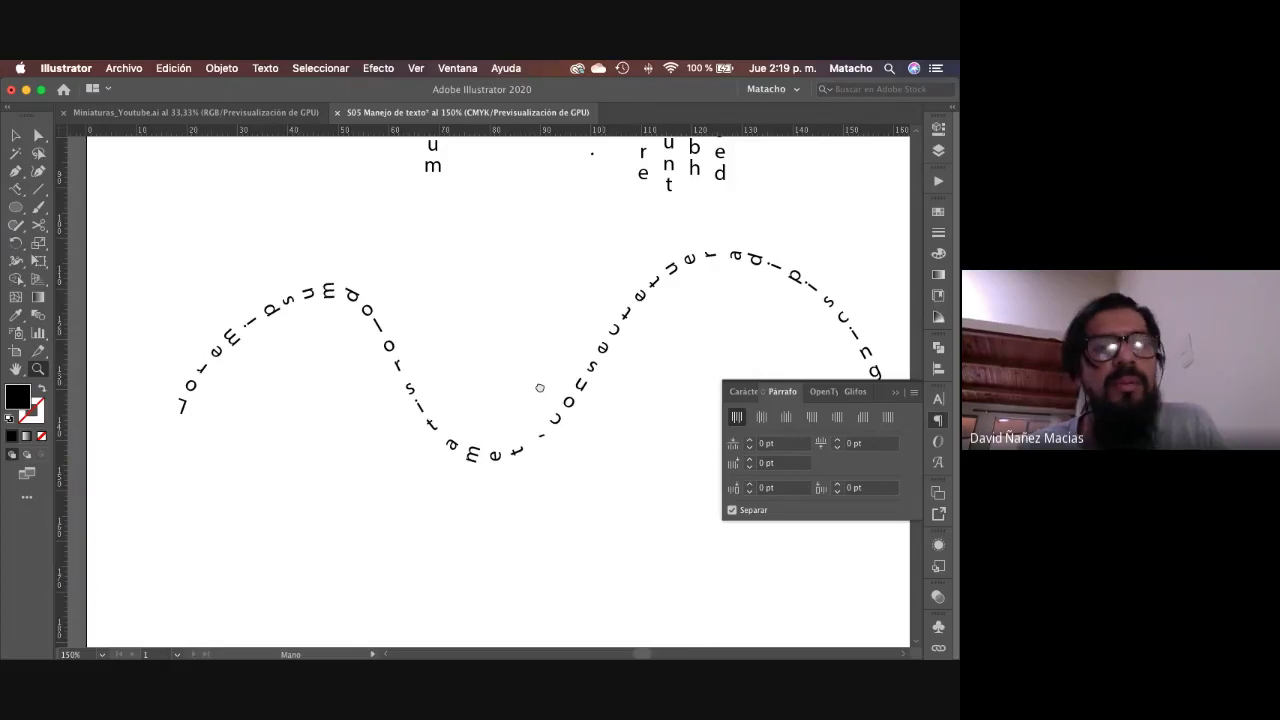
alt+click(386, 384)
alt+click(386, 384)
scroll(471, 375, up, 2)
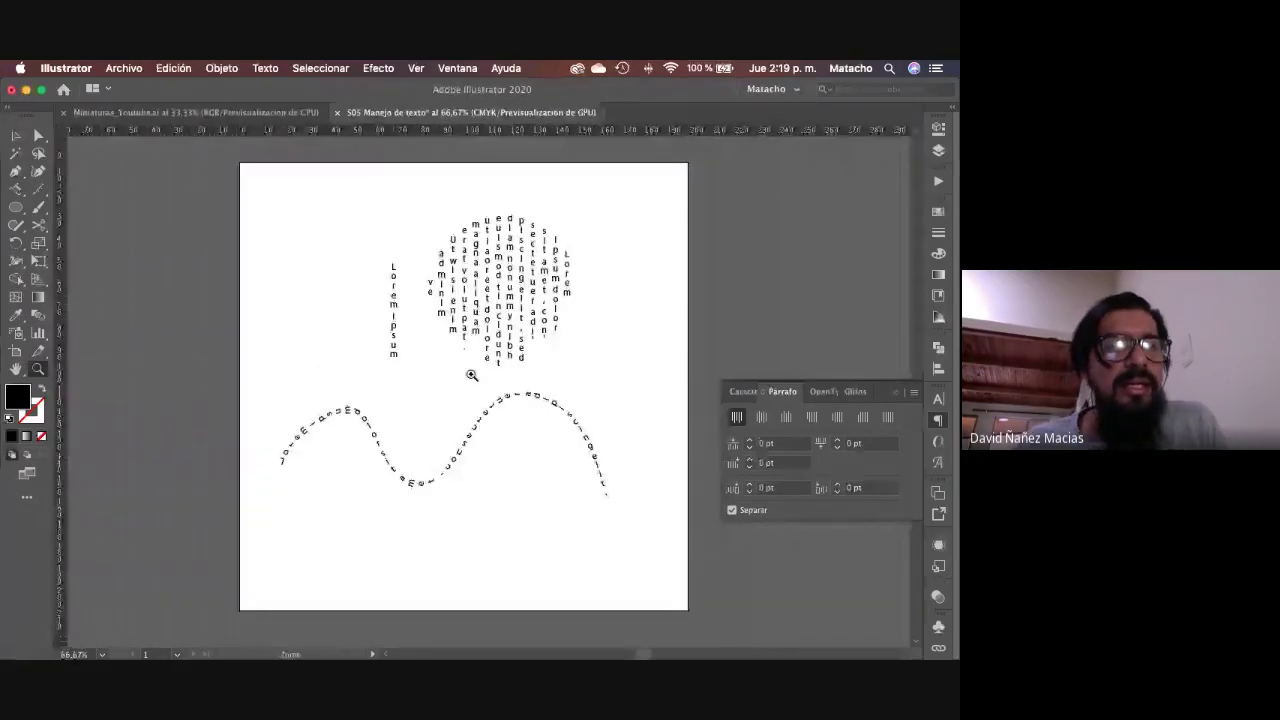
key(v)
click(16, 188)
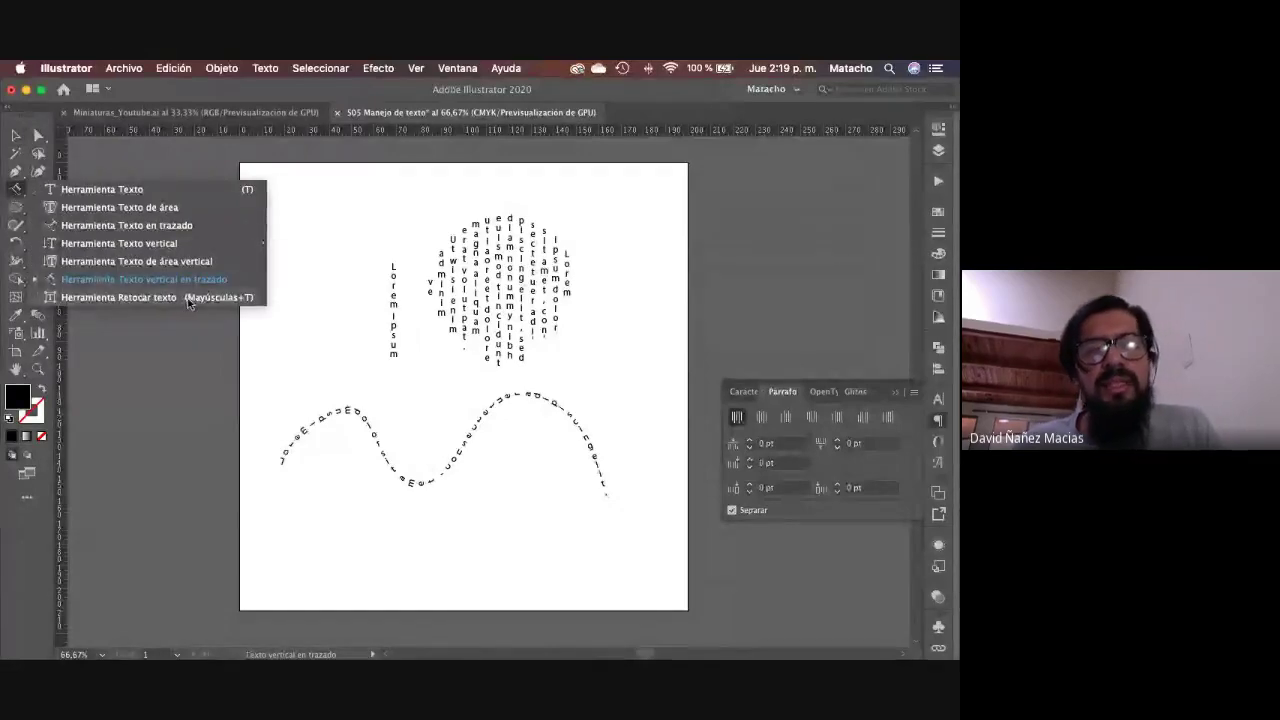
click(273, 335)
key(Return)
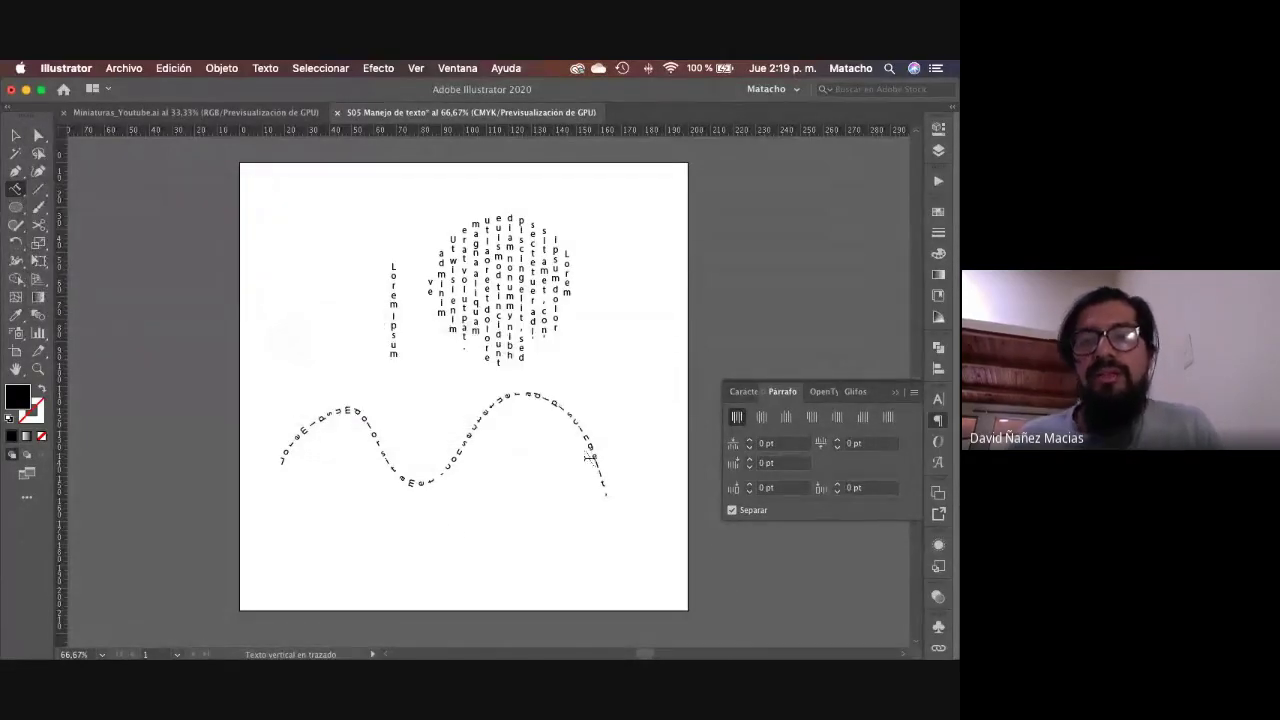
Step: Delete all the vertical text objects from the artboard
key(v)
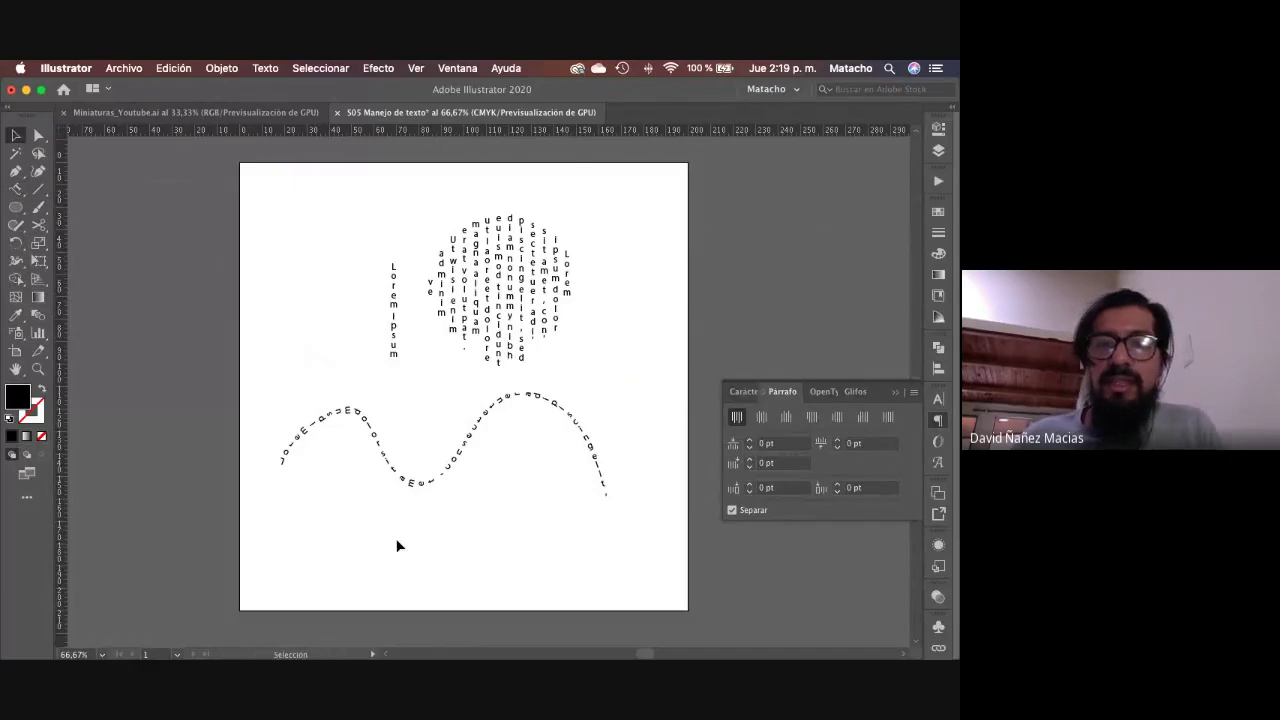
drag(397, 545, 523, 277)
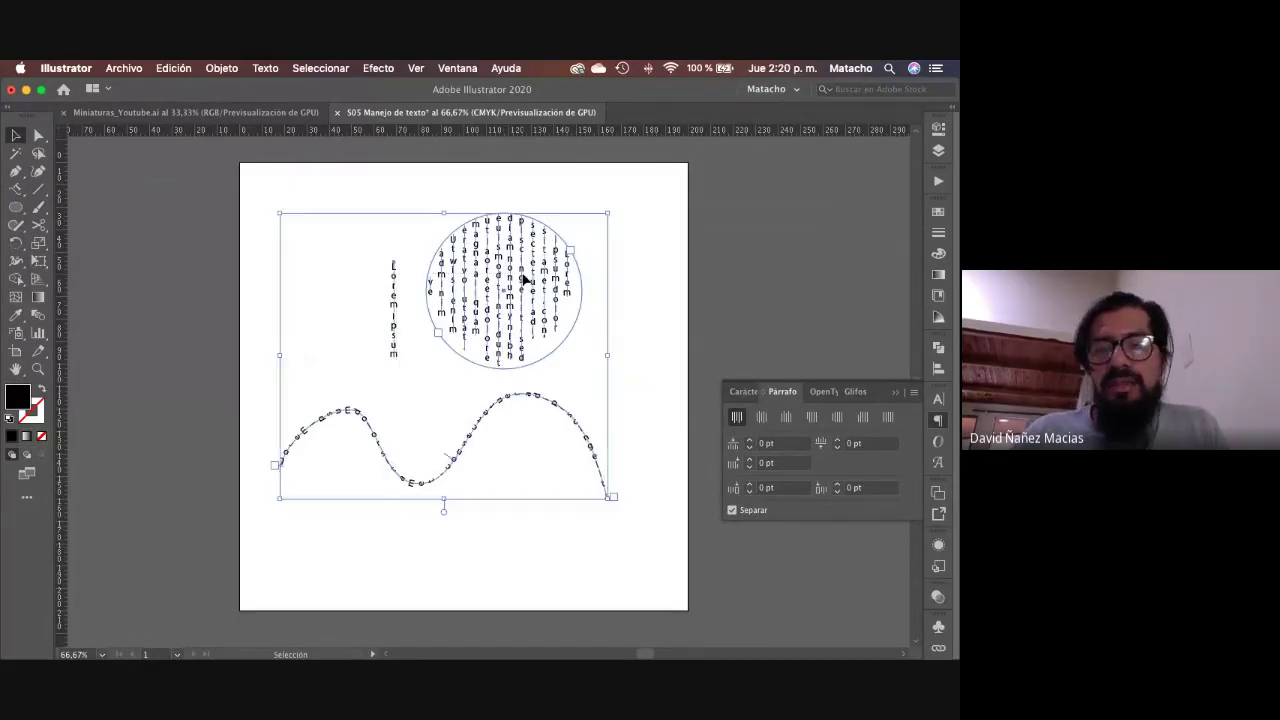
key(Delete)
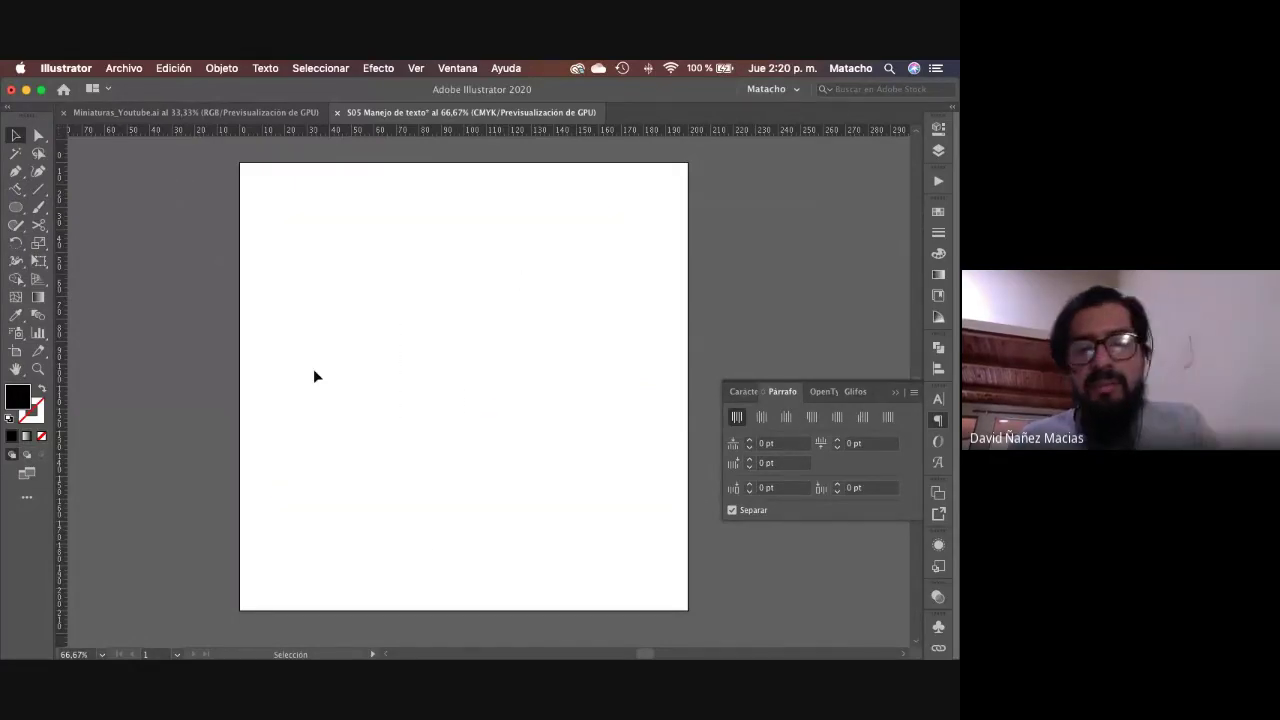
Step: Create horizontal point text with the account's display name near the artboard's centre, and select it at 600% zoom
key(t)
click(388, 417)
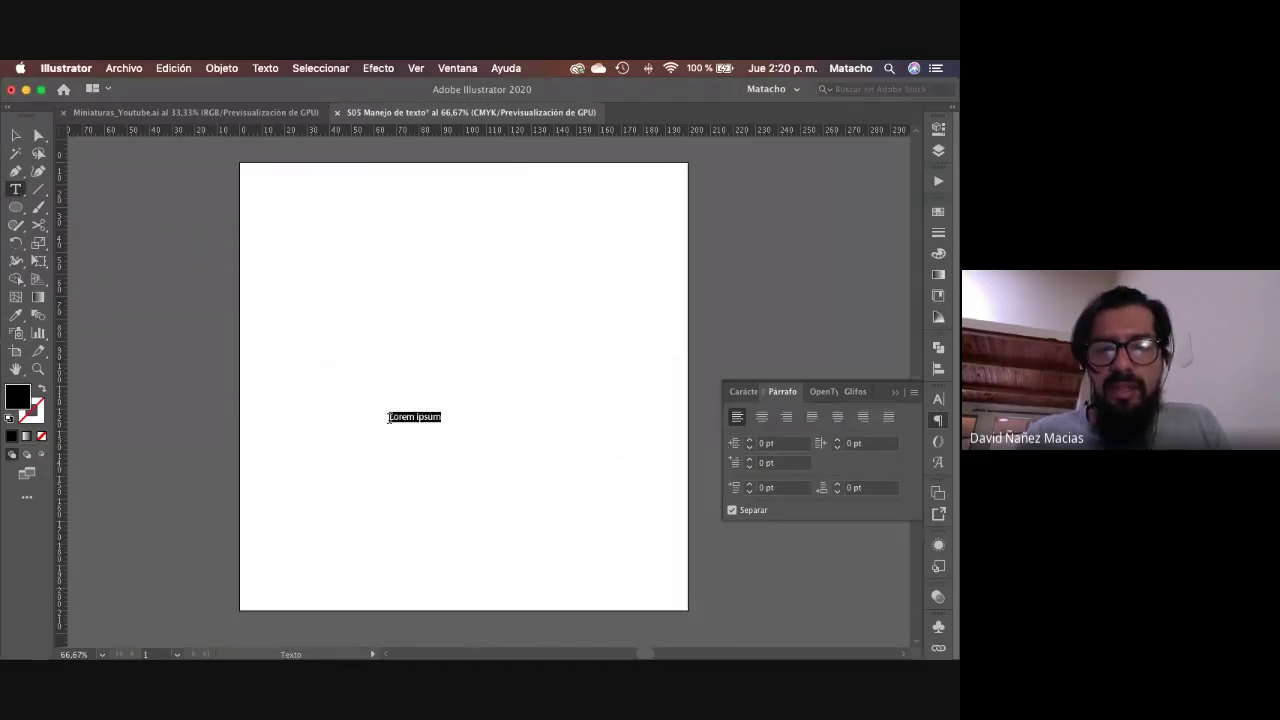
text(Matacho)
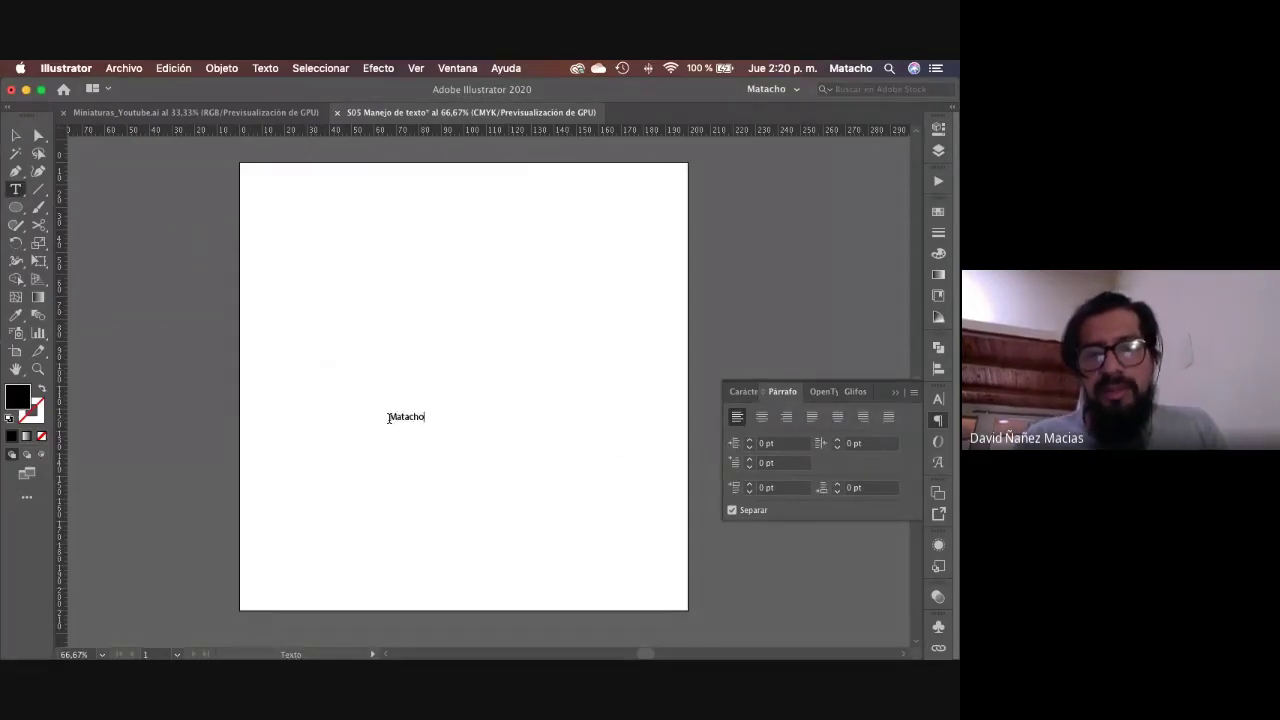
key(Escape)
key(z)
drag(420, 419, 371, 270)
key(v)
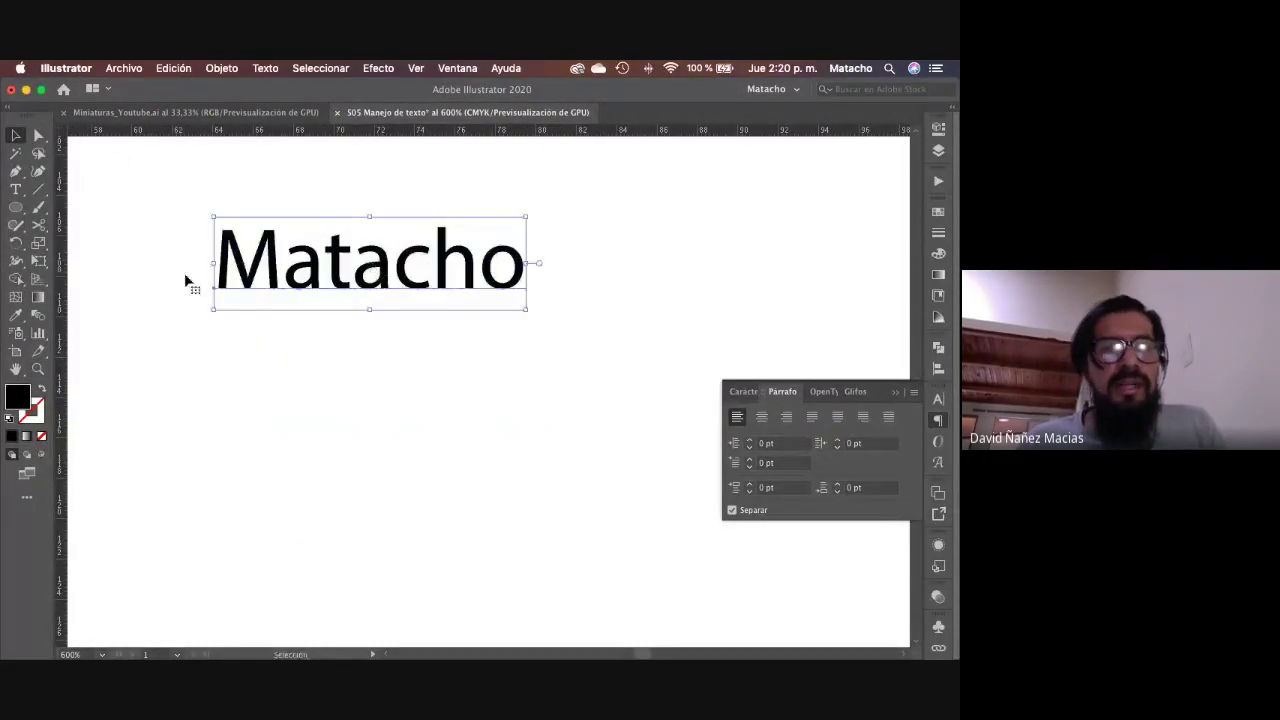
Step: With the Touch Type tool, set the initial M's font to Minion Variable Concept and rotate the letter about 20° clockwise
drag(15, 189, 117, 297)
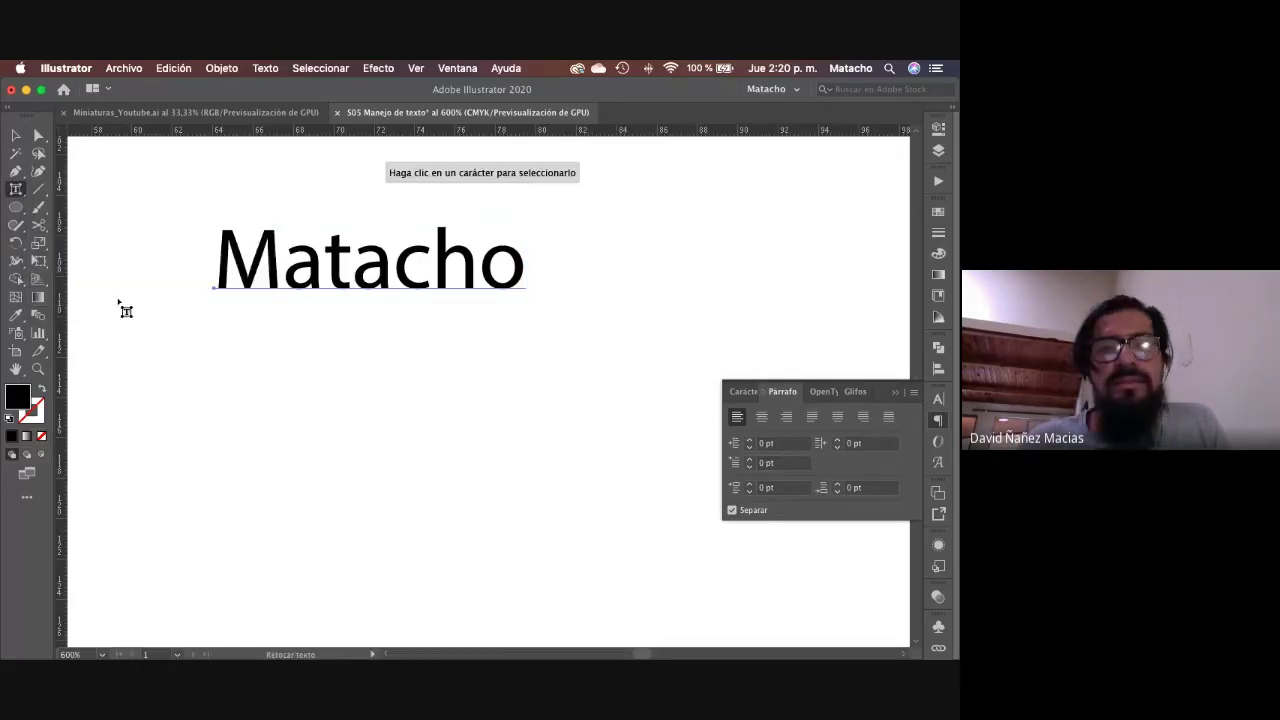
click(273, 248)
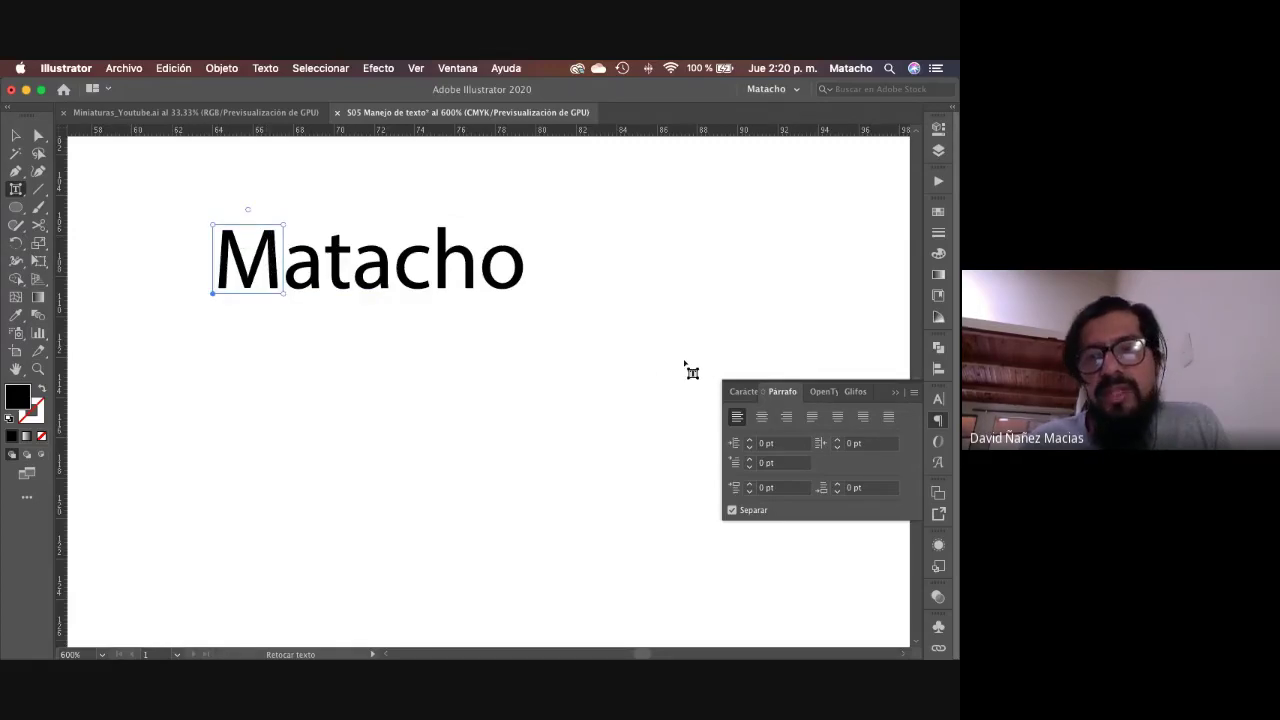
click(741, 391)
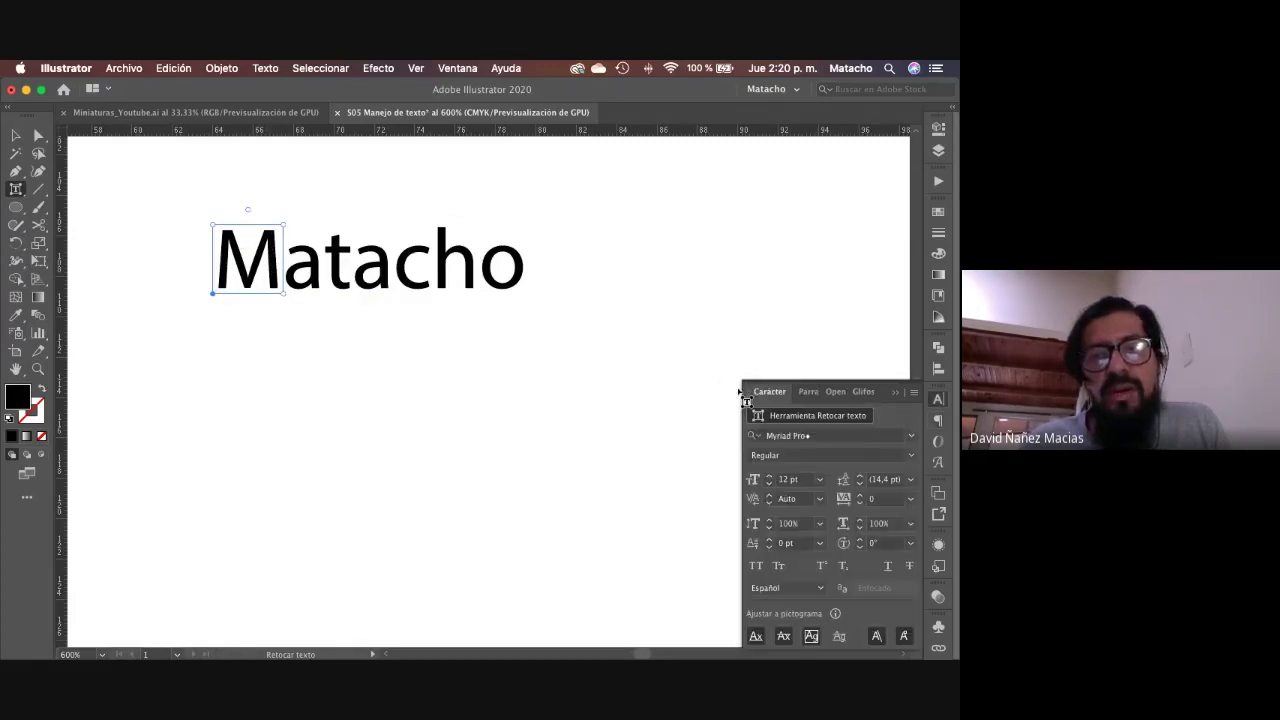
click(910, 437)
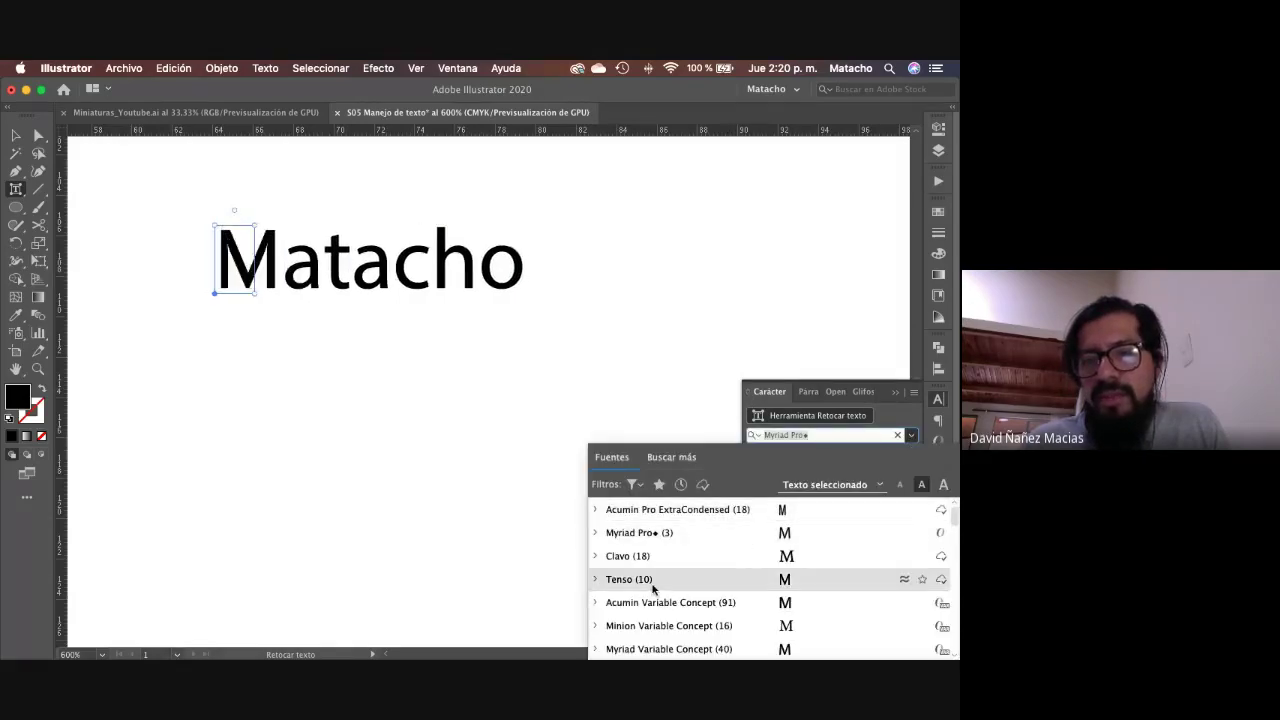
click(688, 627)
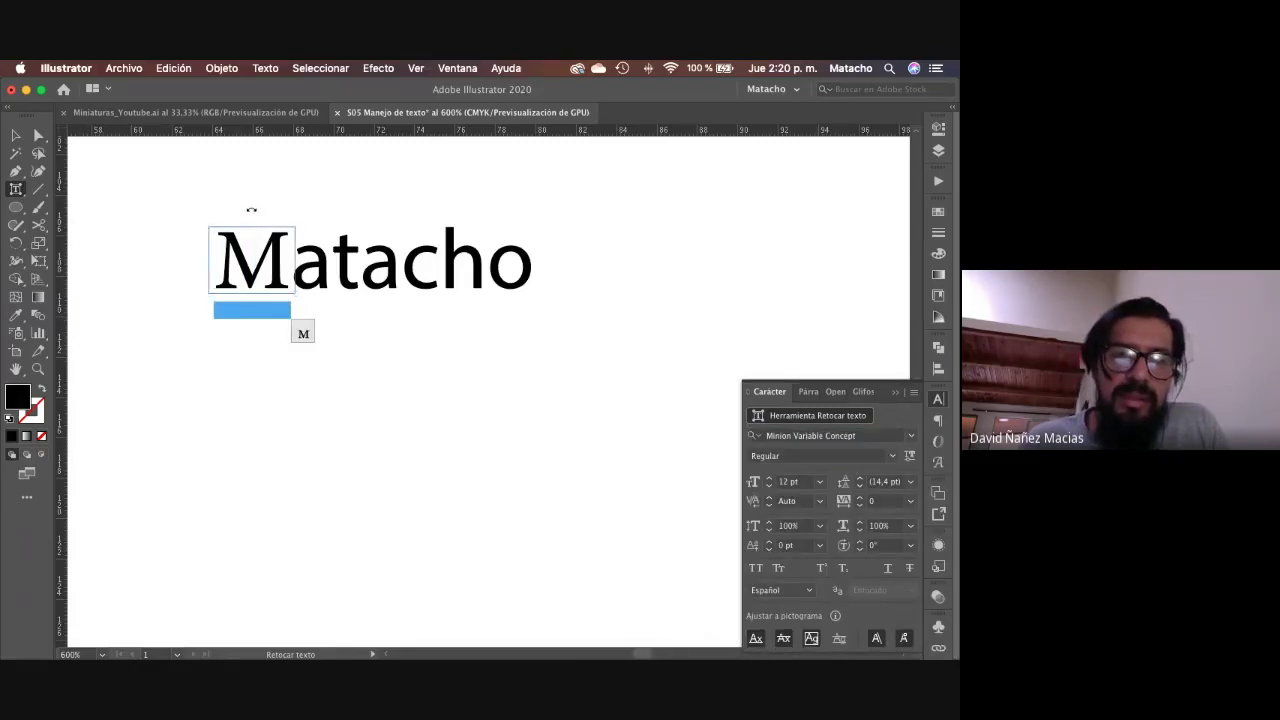
drag(251, 209, 276, 215)
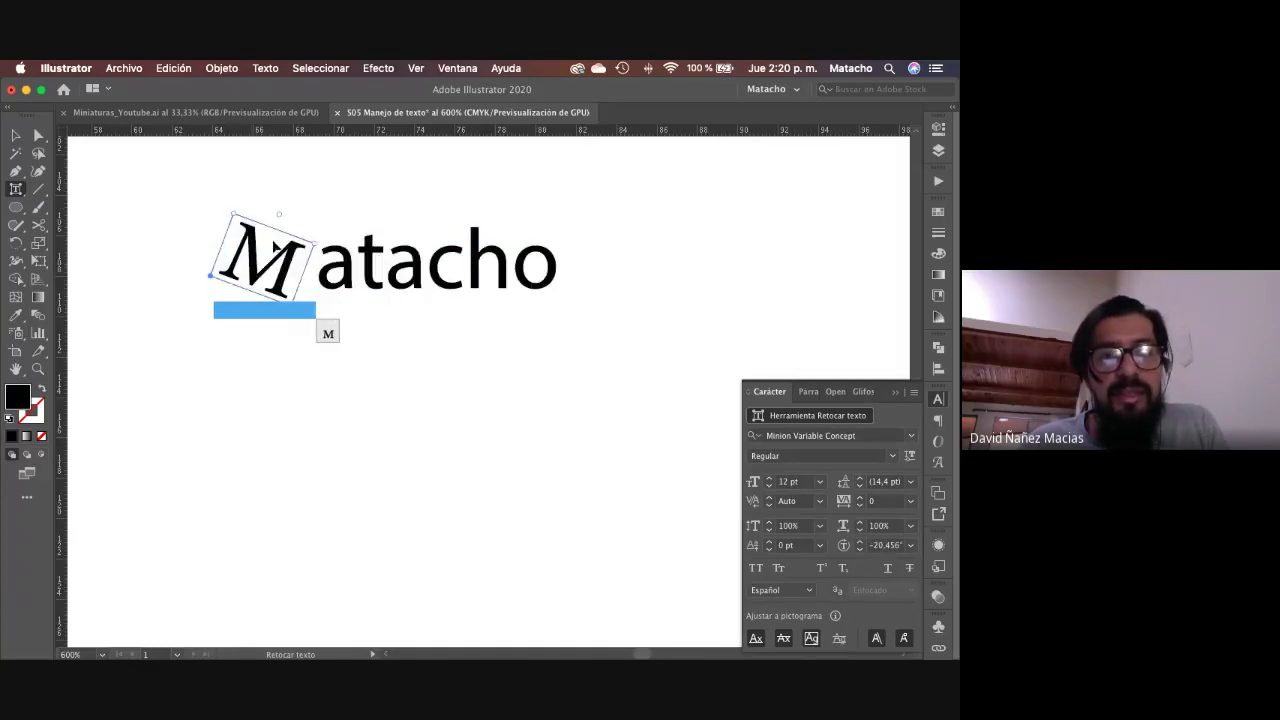
Step: Apply and revert the M's alternate glyph, and replace the first letter a with its smaller raised alternate
click(329, 335)
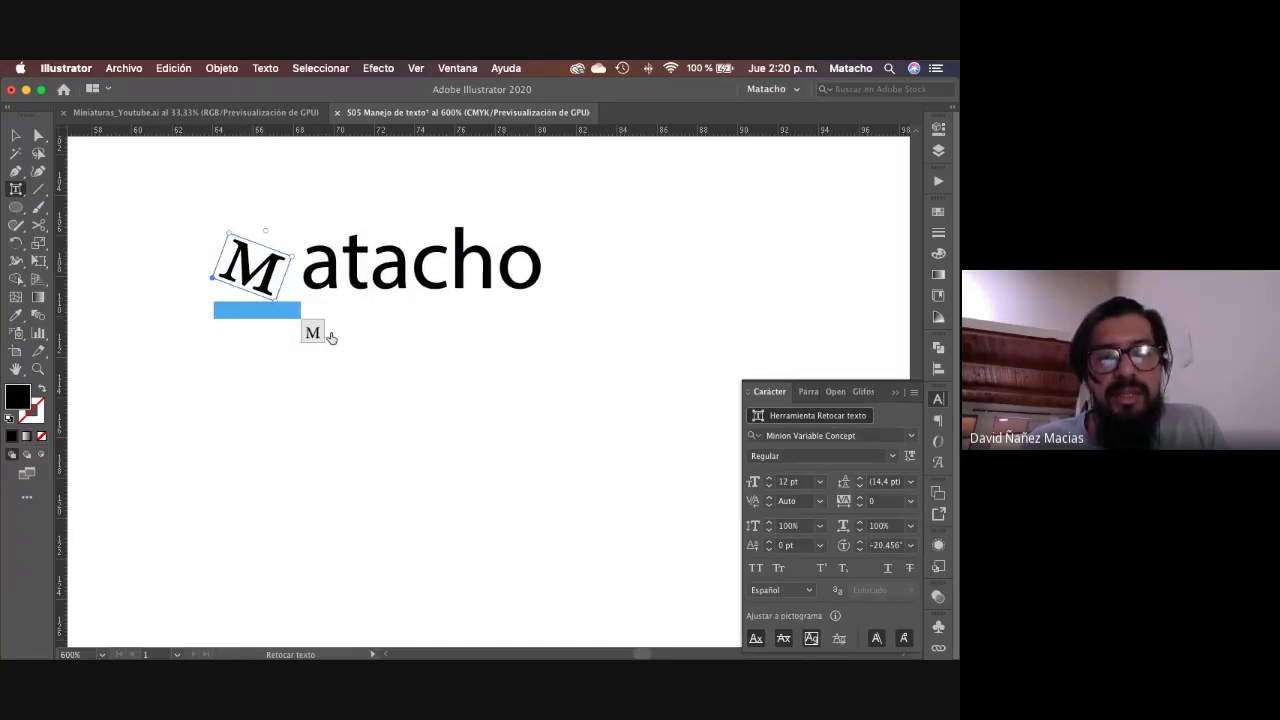
click(312, 334)
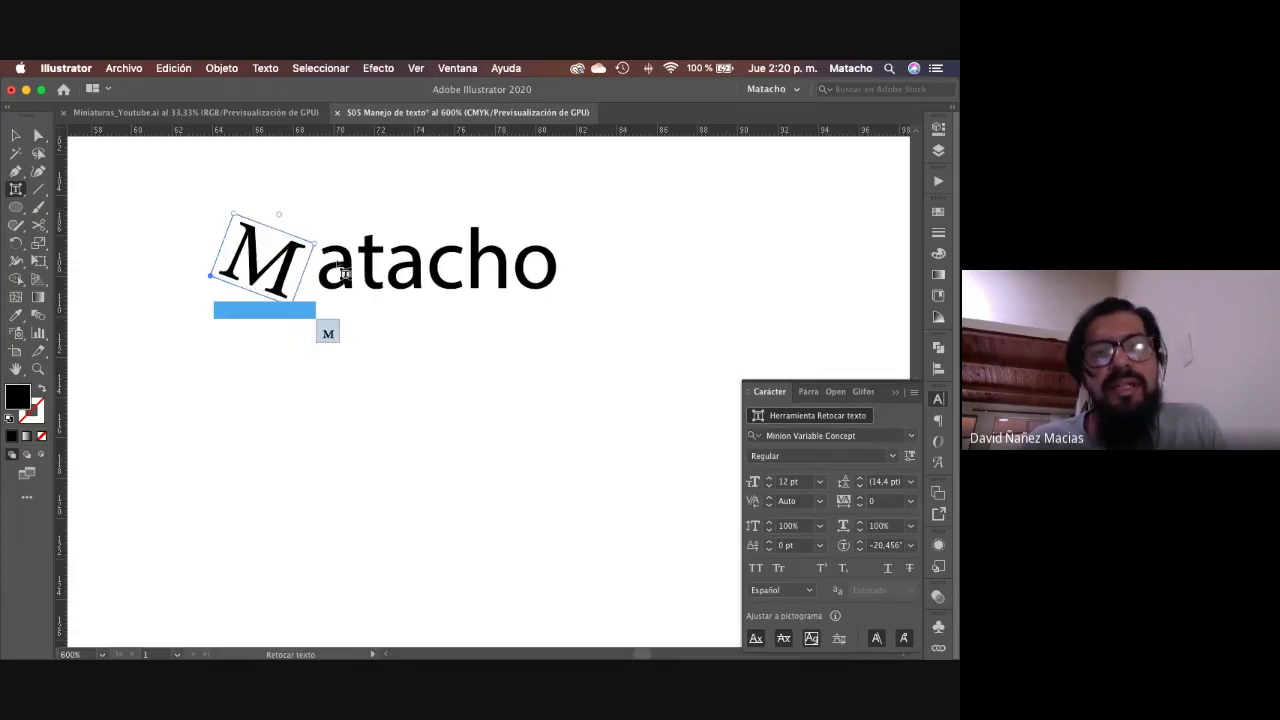
click(344, 272)
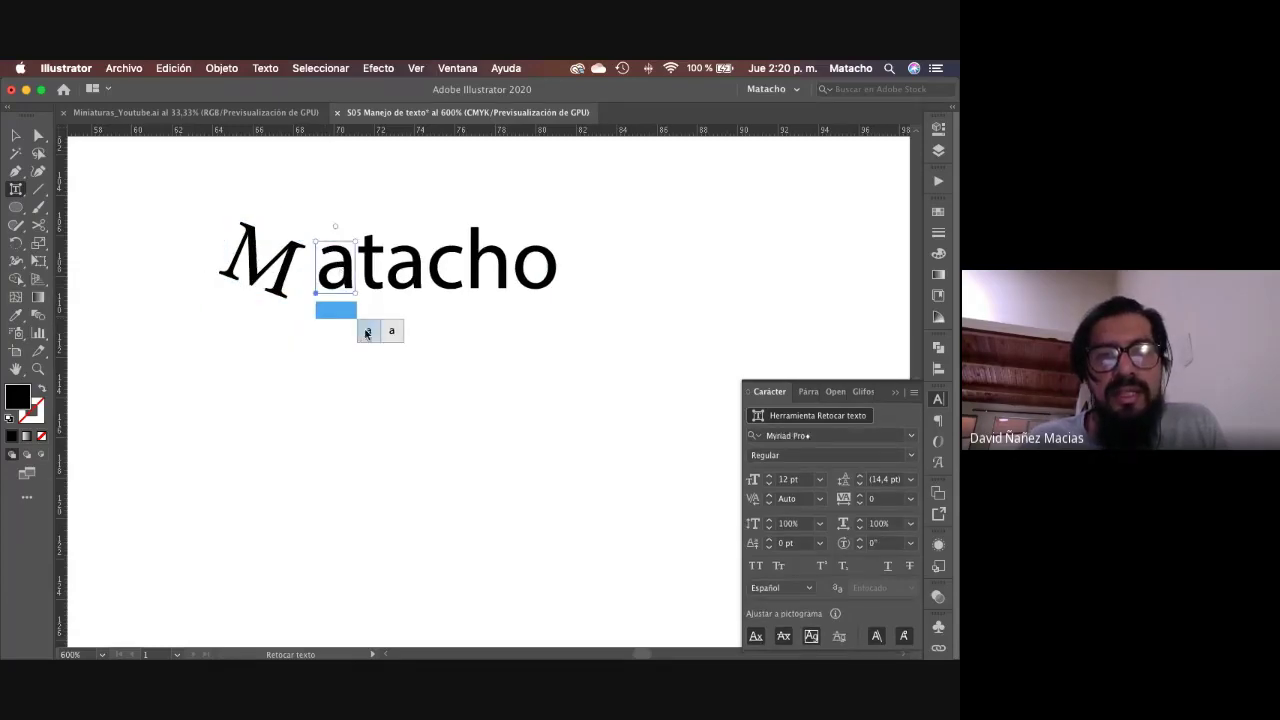
click(367, 333)
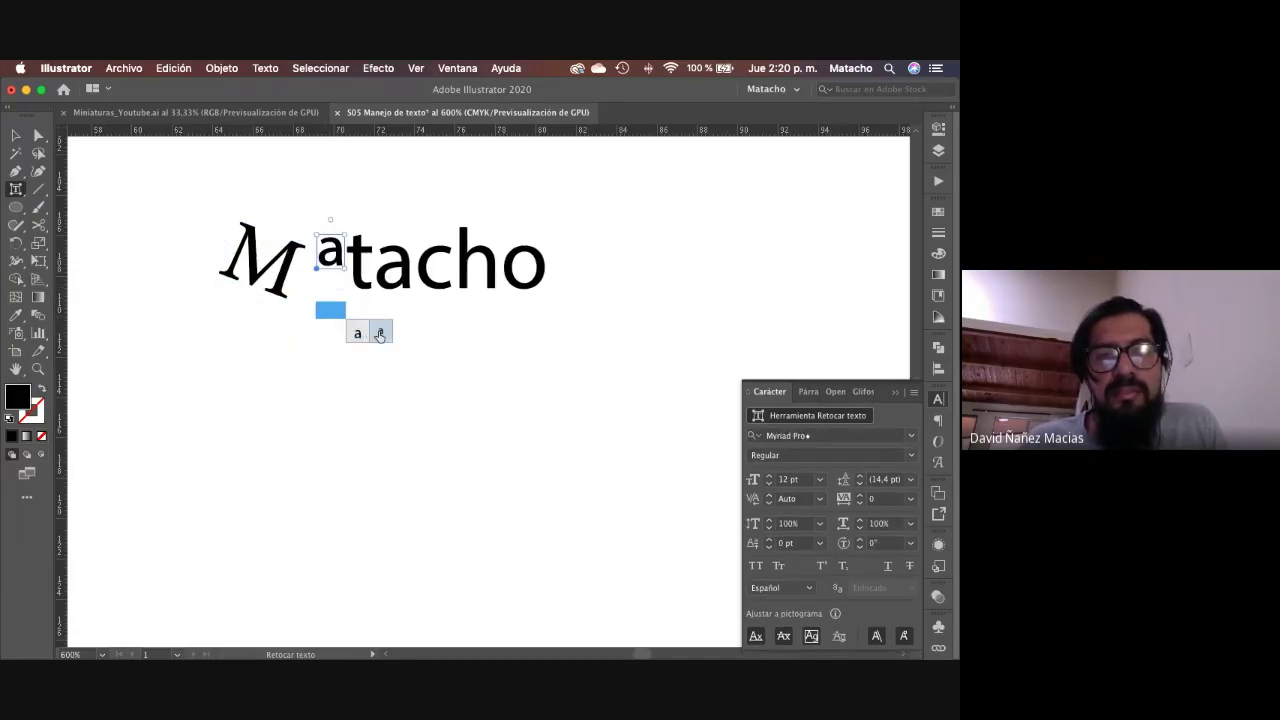
Step: Try to stretch the letter t horizontally to about 397%
click(360, 265)
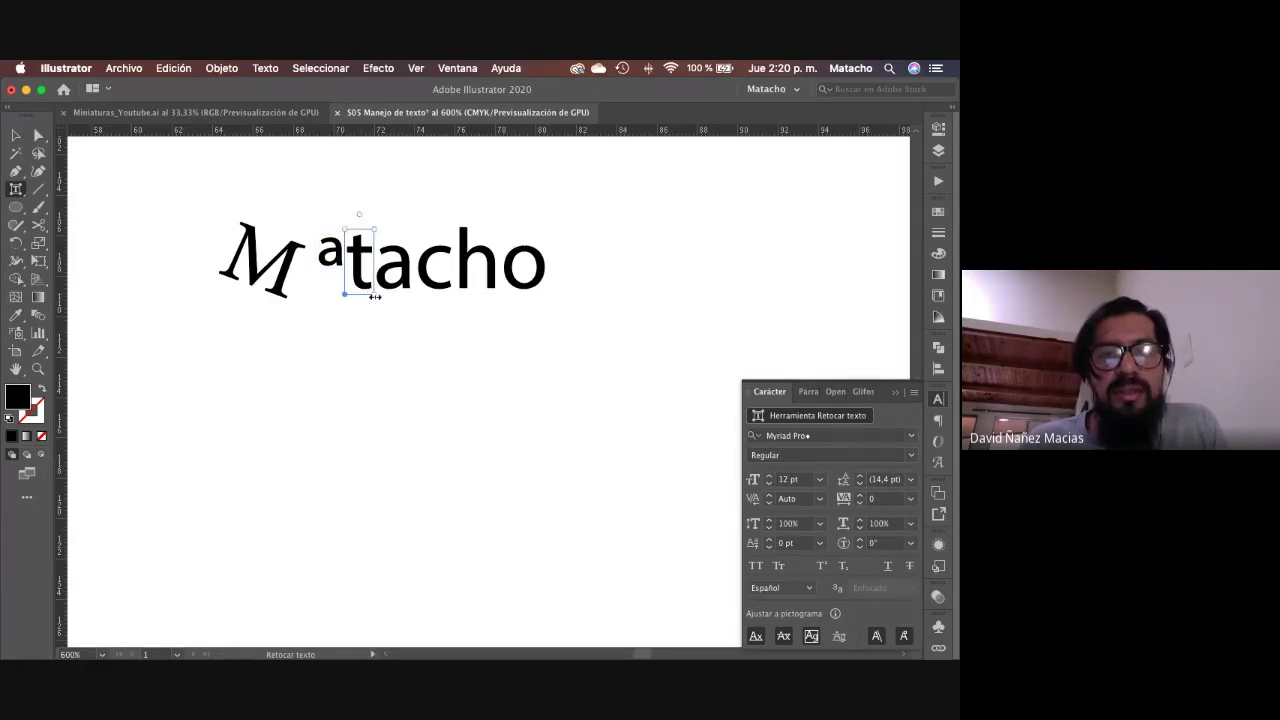
drag(374, 296, 462, 336)
key(v)
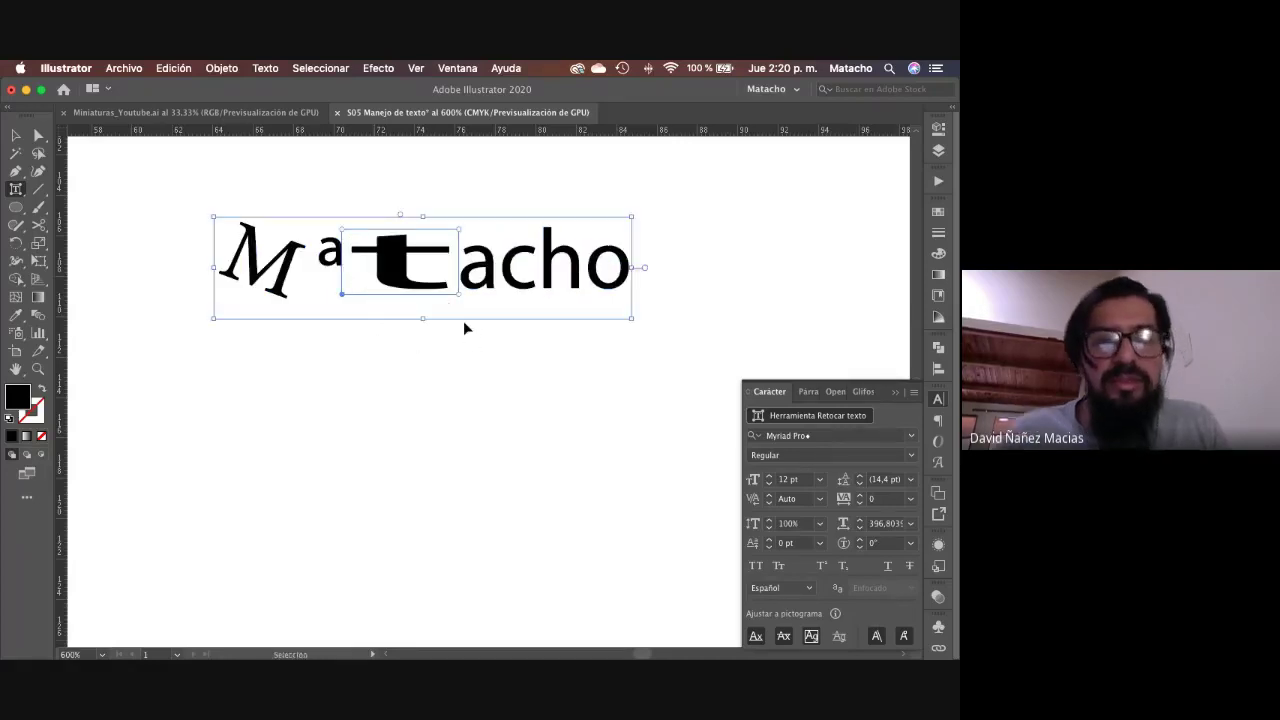
key(super+z)
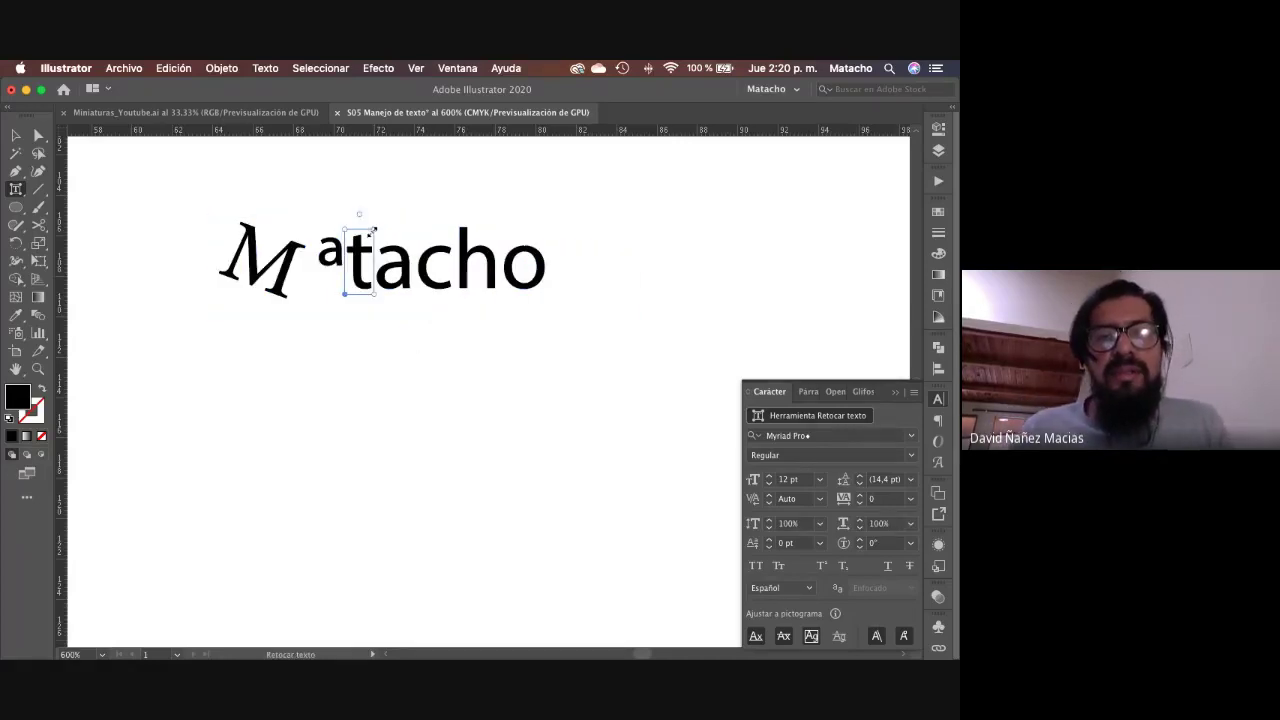
Step: Scale the letter t proportionally to about 177%, and lower both it and the preceding a below the baseline
drag(370, 232, 417, 181)
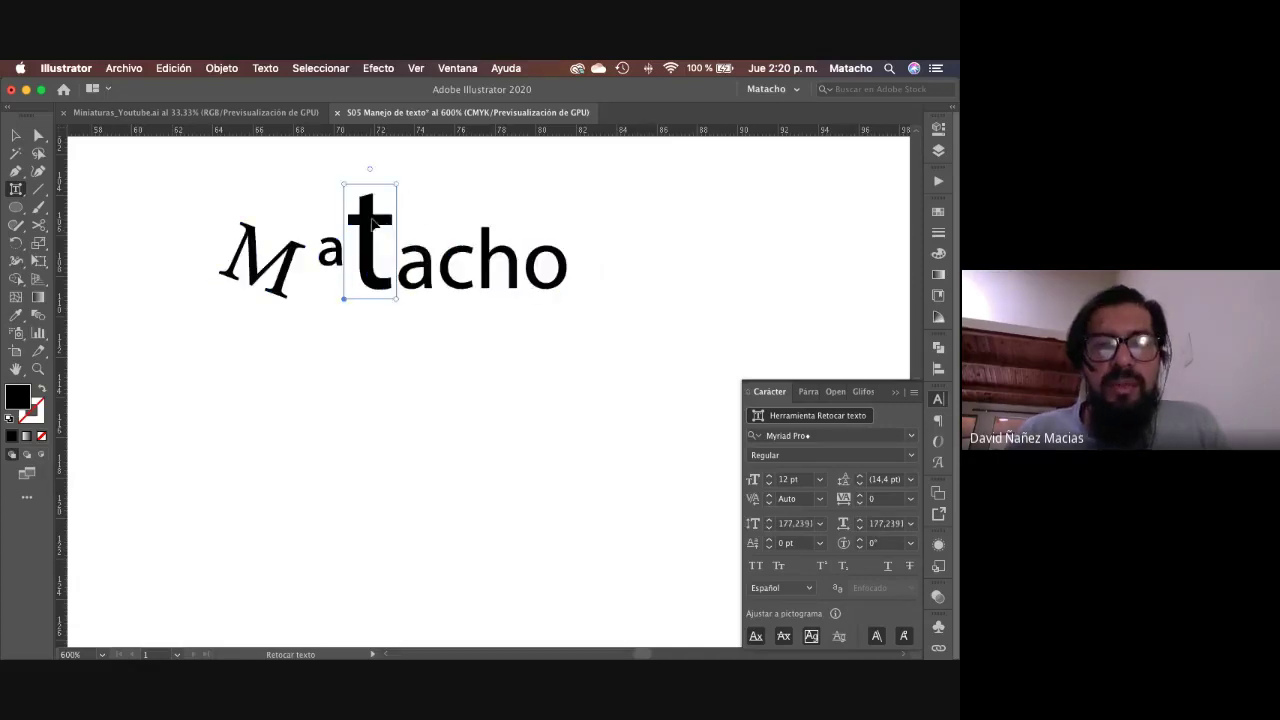
drag(370, 228, 332, 312)
click(331, 258)
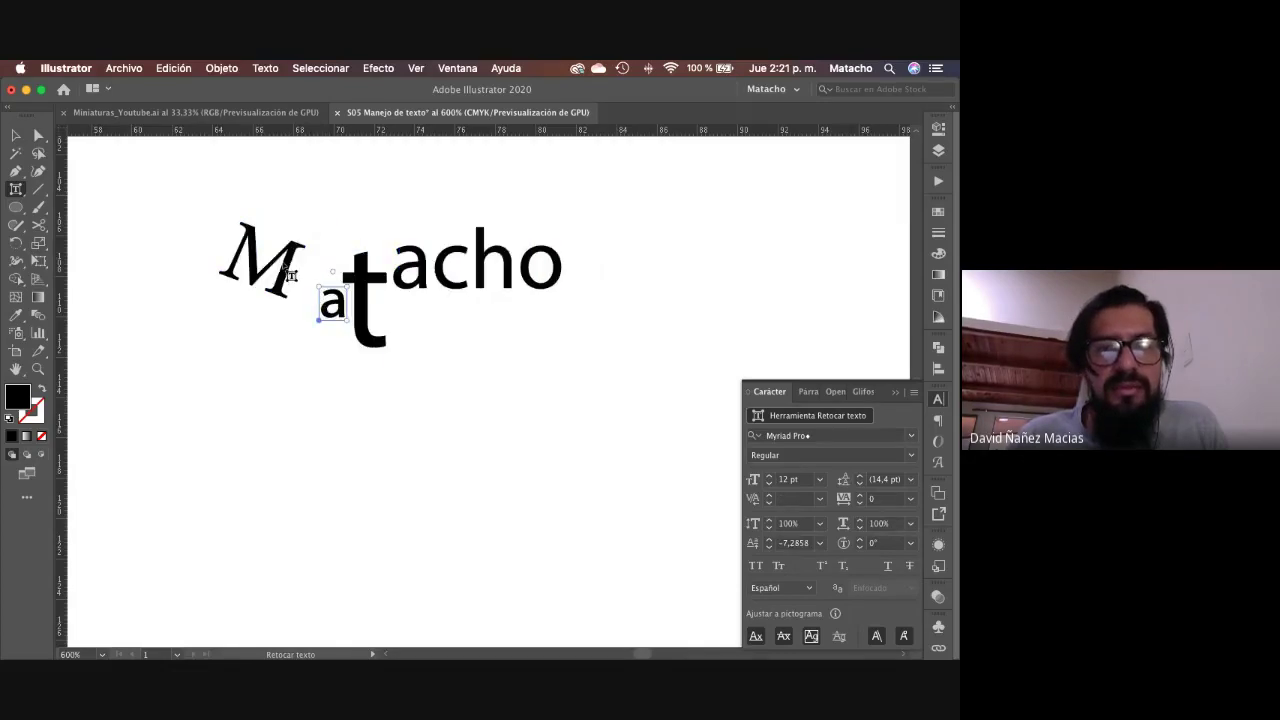
Step: Shift the M right and down to a baseline shift of about -3.32 pt, and move the first a closer to it
click(290, 268)
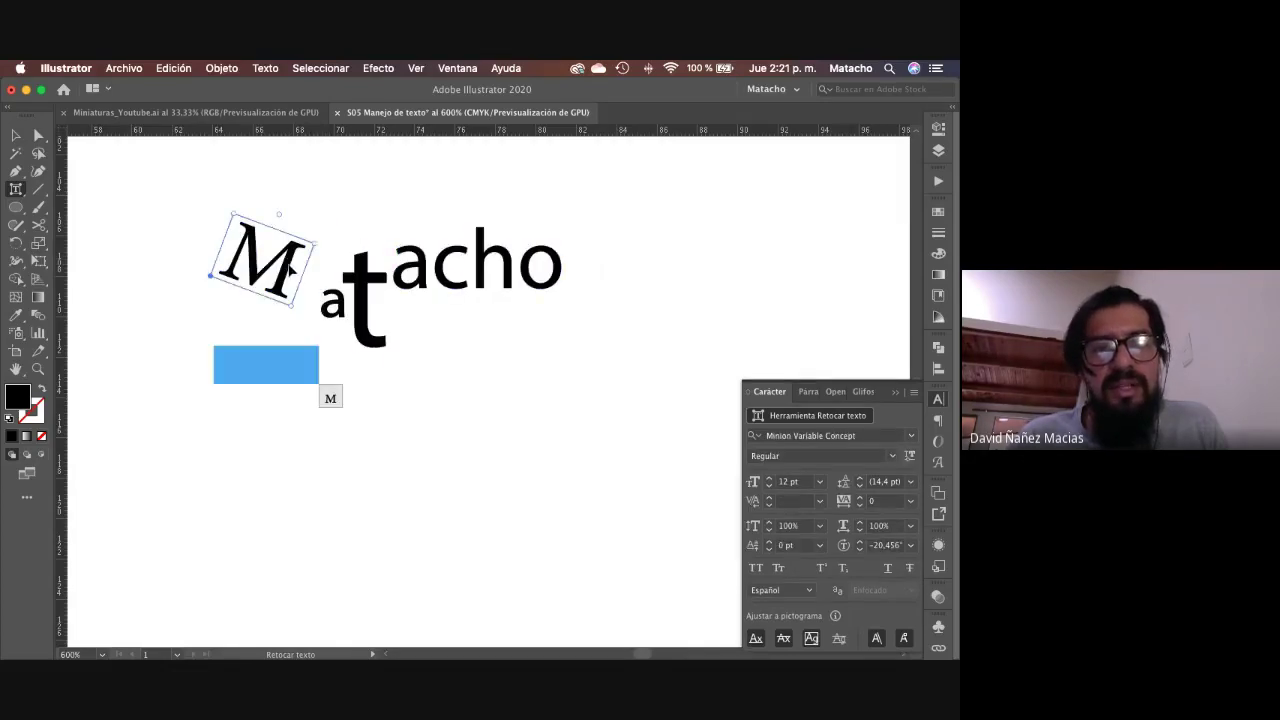
drag(290, 268, 314, 292)
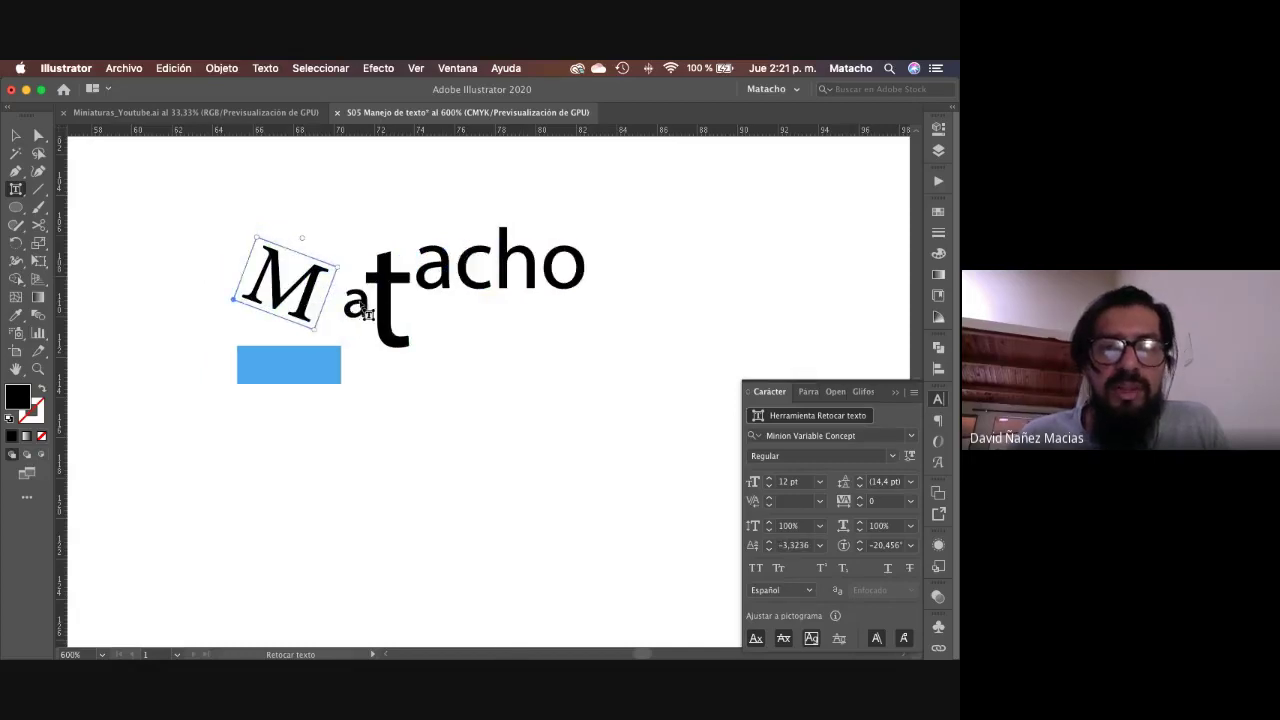
click(357, 306)
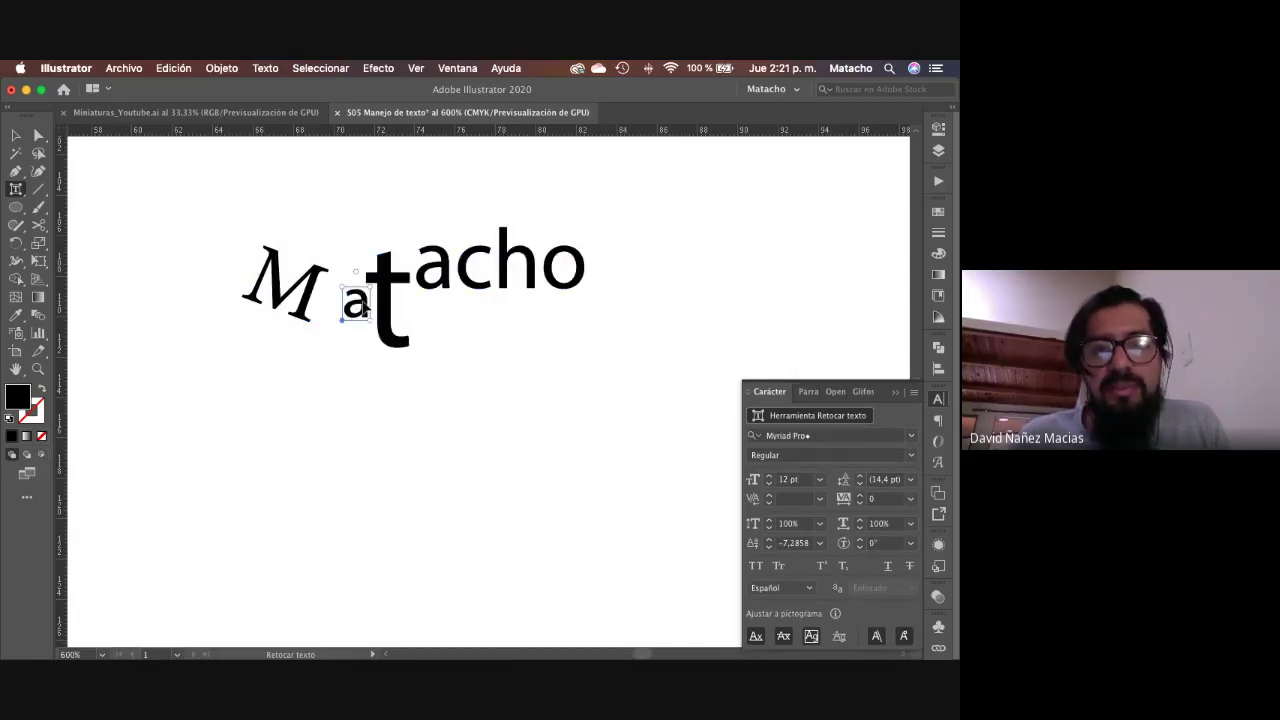
drag(362, 308, 342, 305)
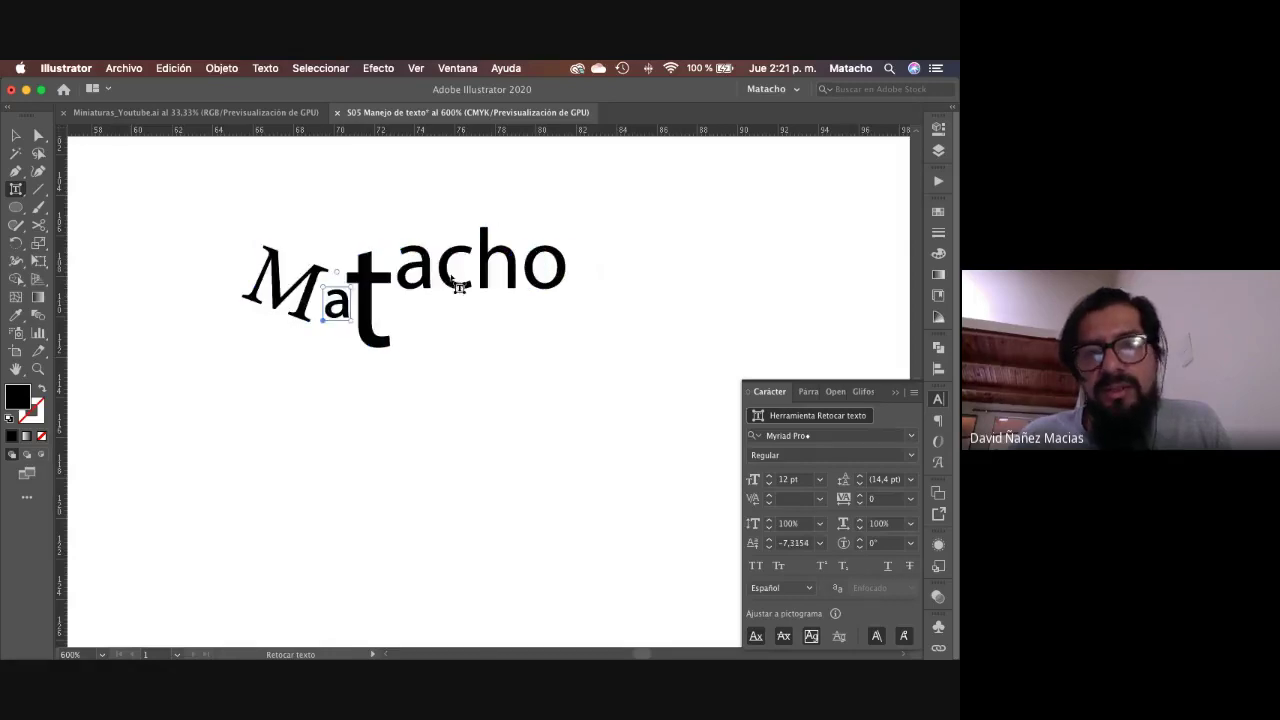
Step: Filter the font list to active Adobe Fonts and set the second letter a to Abolition
click(433, 283)
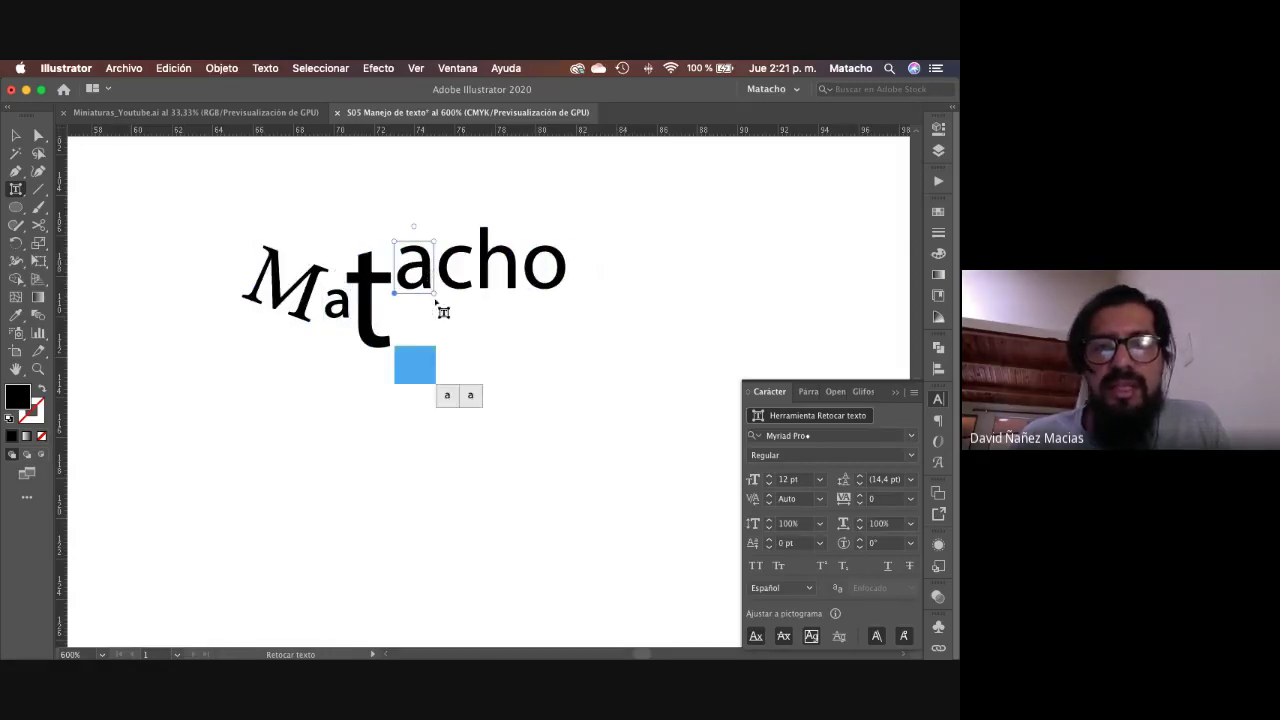
click(911, 436)
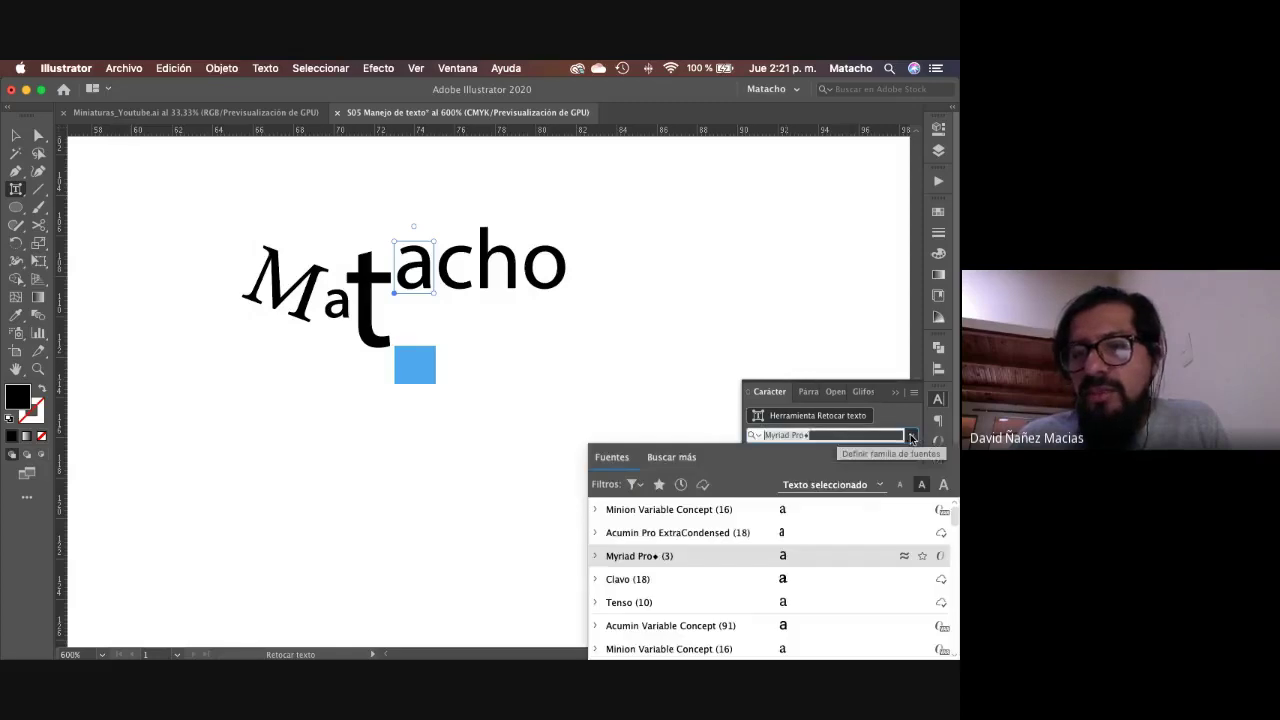
click(703, 485)
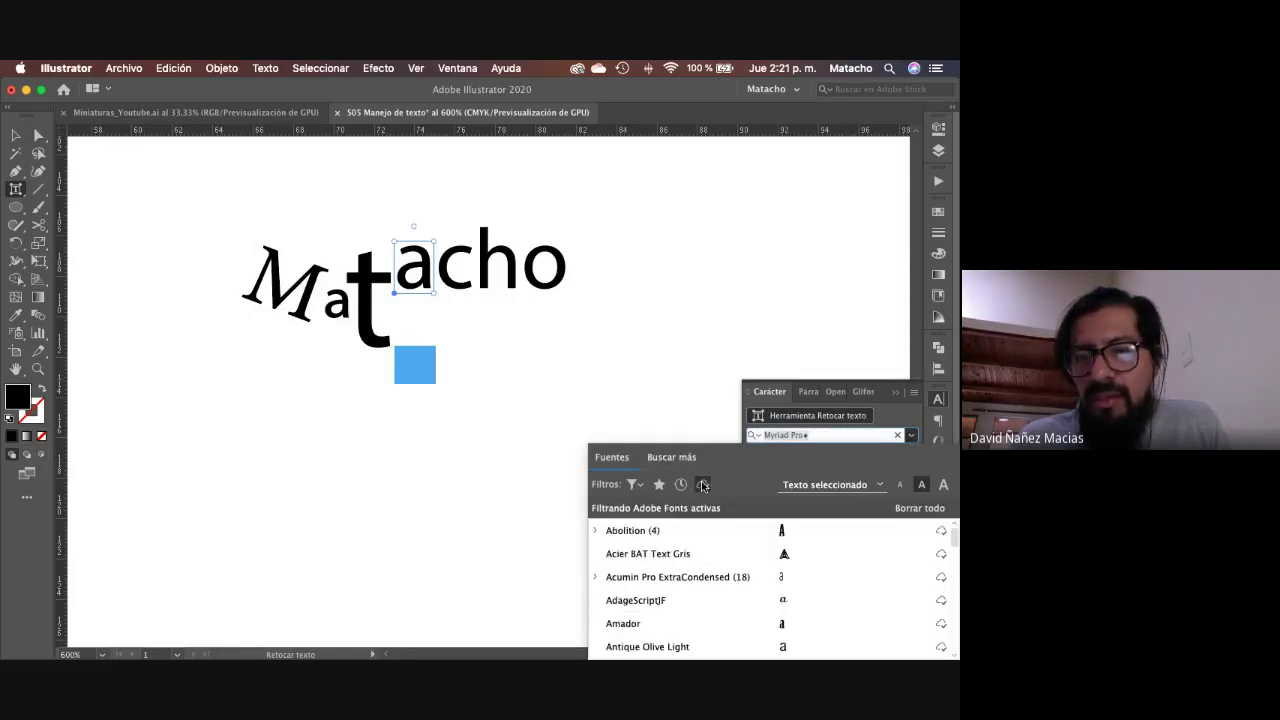
click(620, 528)
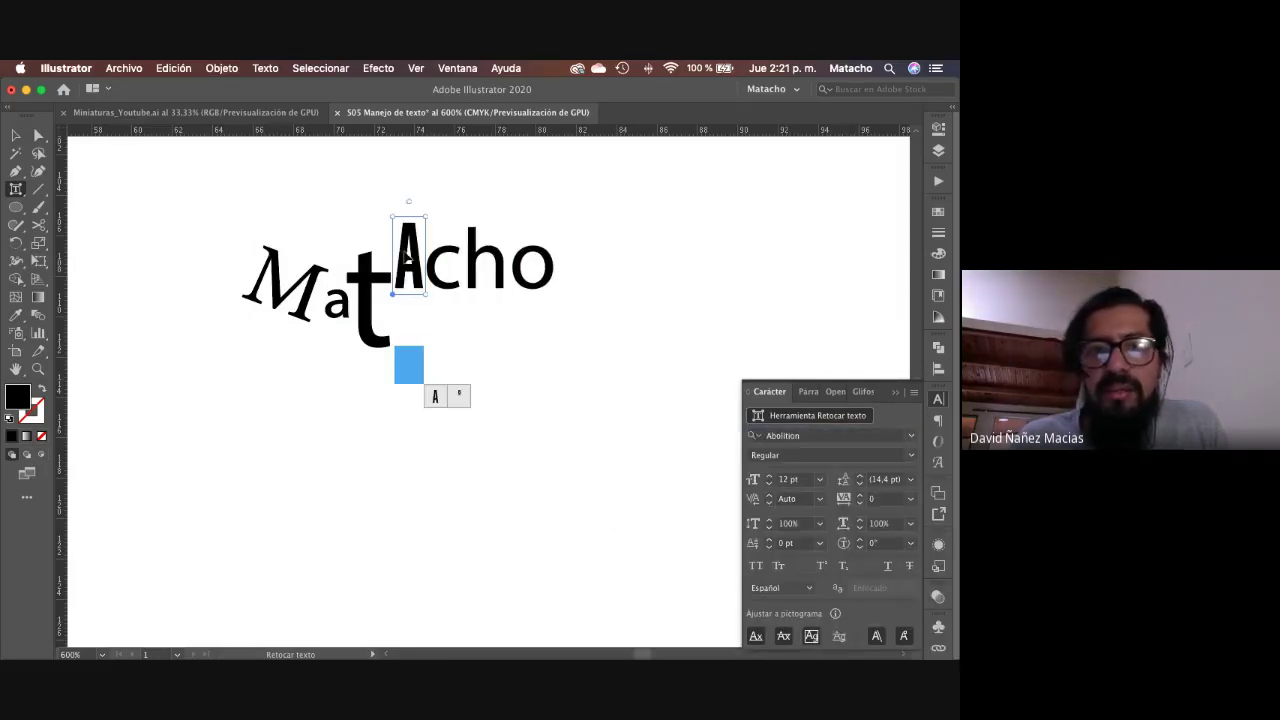
Step: Lower the Abolition letter and the following c, giving the c a baseline shift of about -4.33 pt, and shrink the c
drag(407, 255, 451, 318)
click(447, 289)
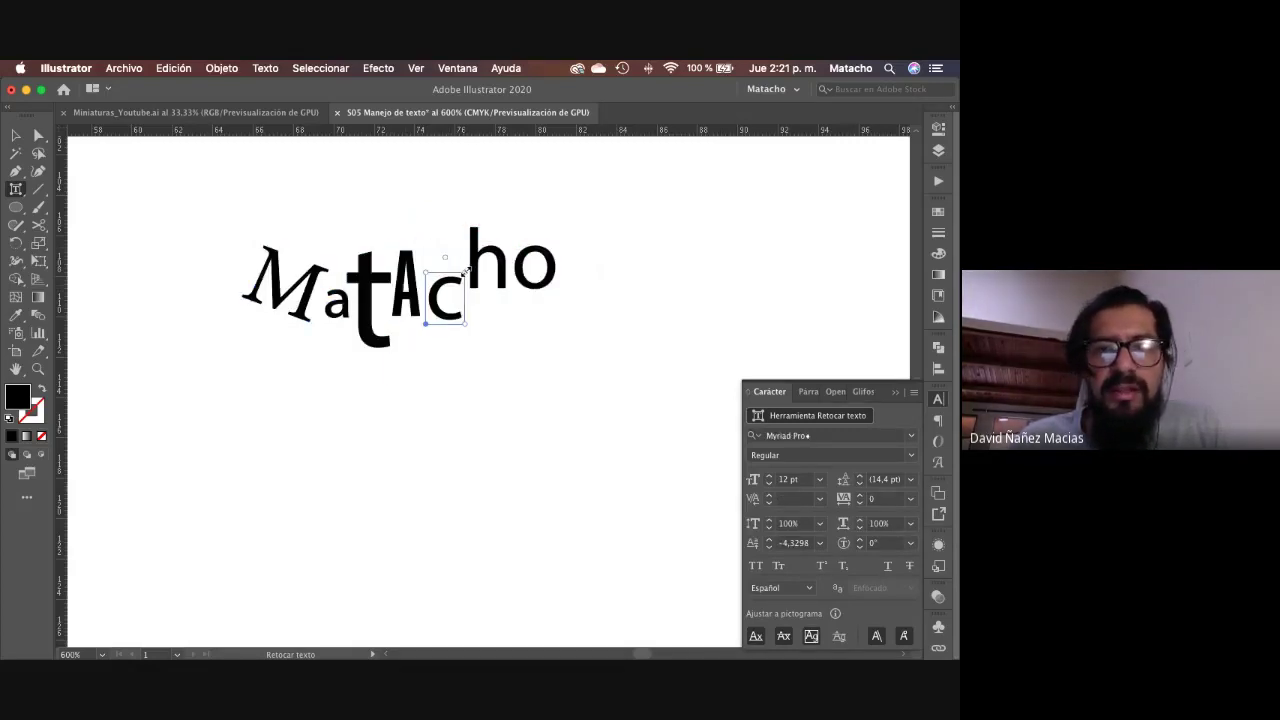
drag(466, 269, 453, 288)
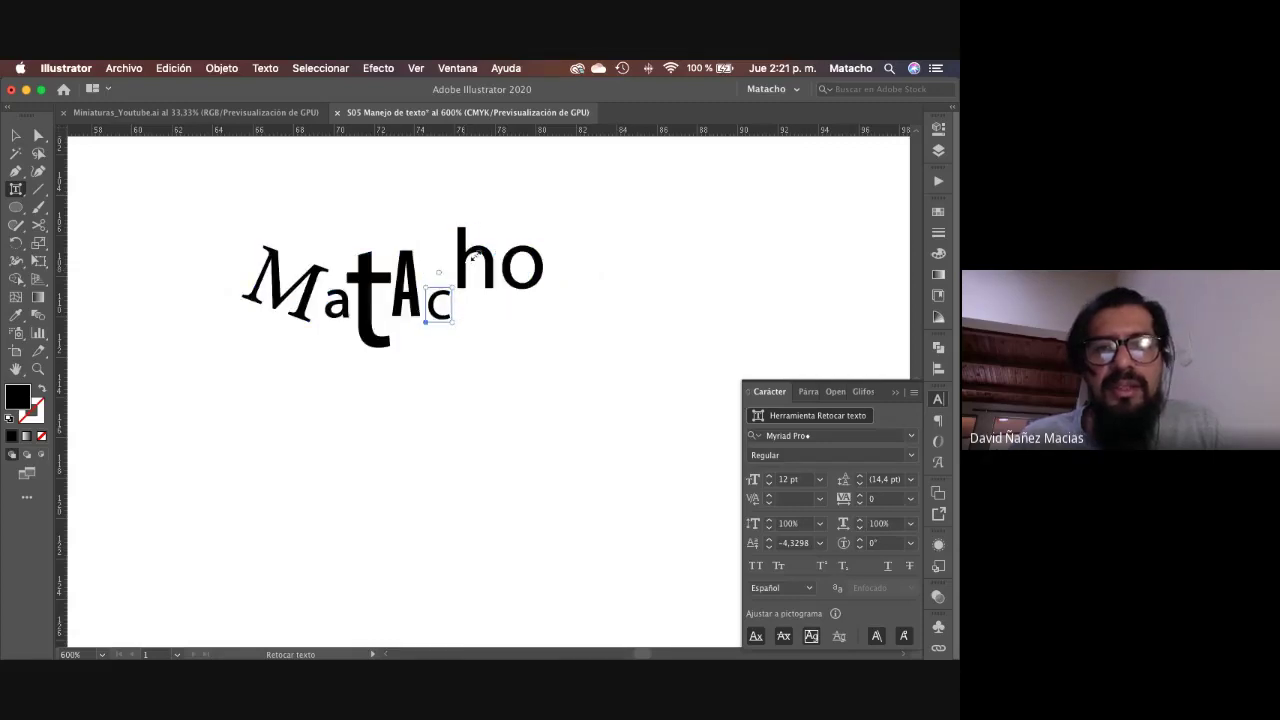
Step: Find the Reklame Script family among the fonts and set the letter h to Reklame Script Black
click(465, 252)
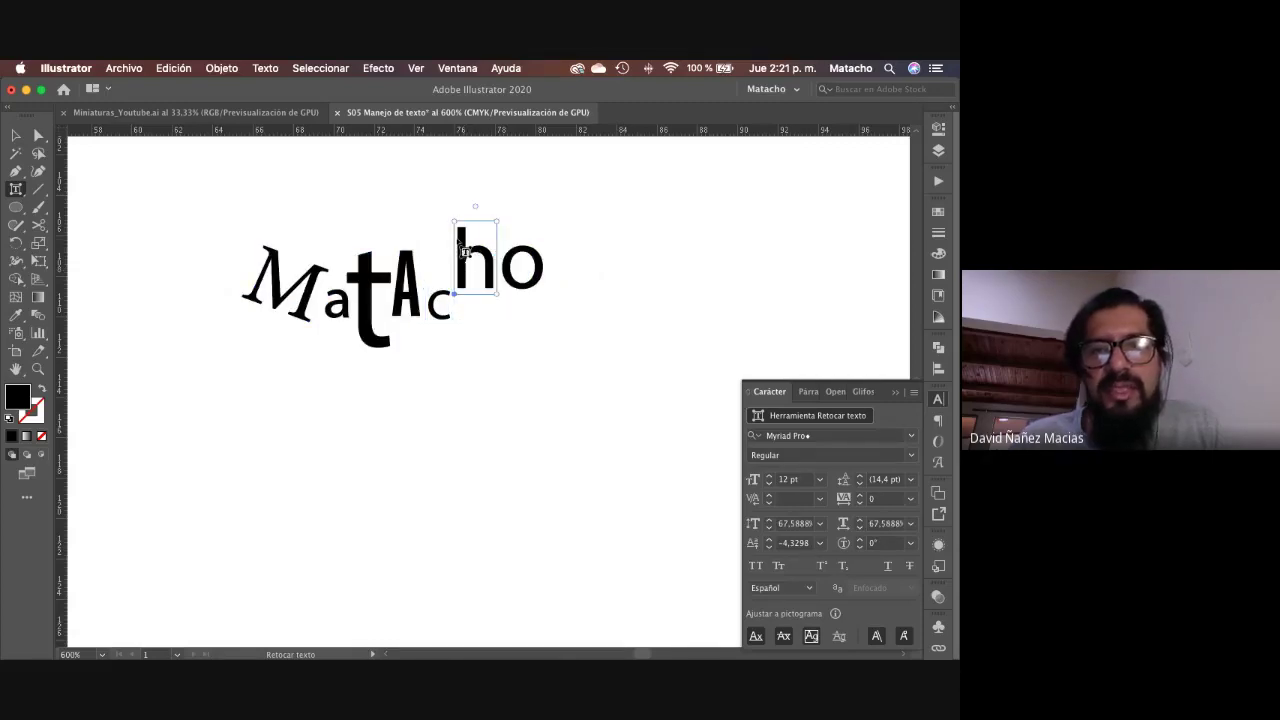
click(850, 436)
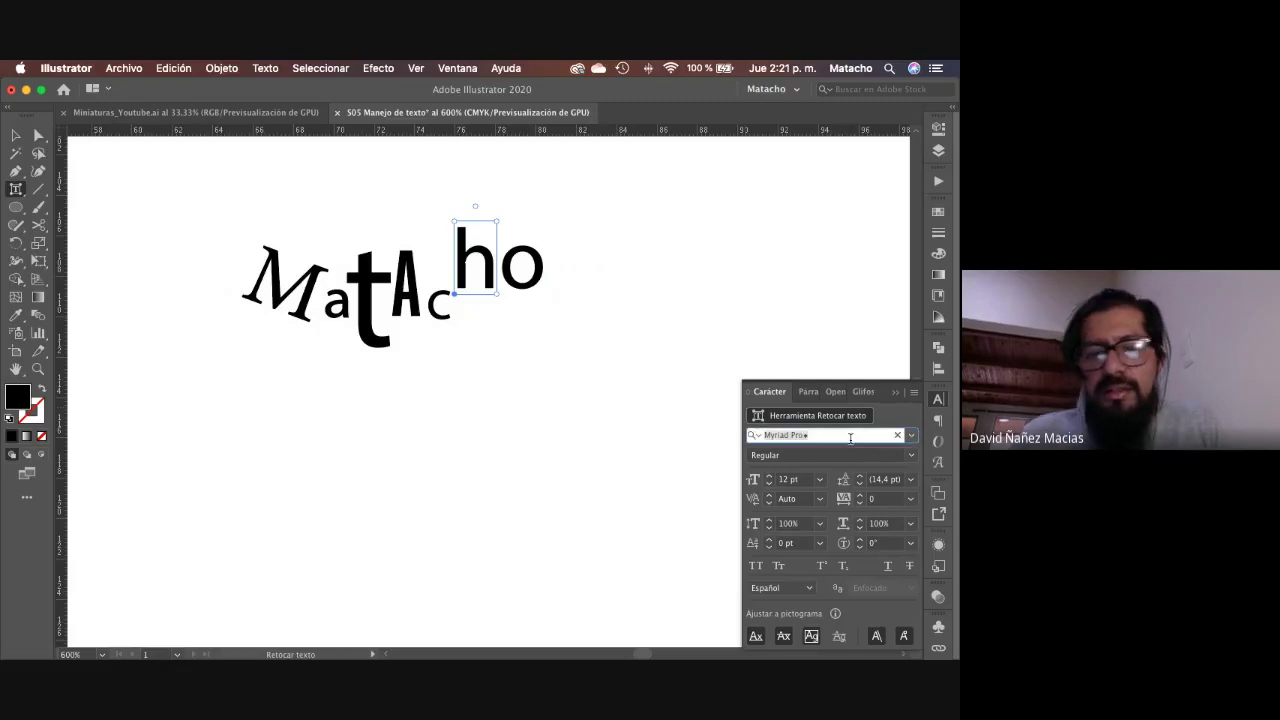
text(red)
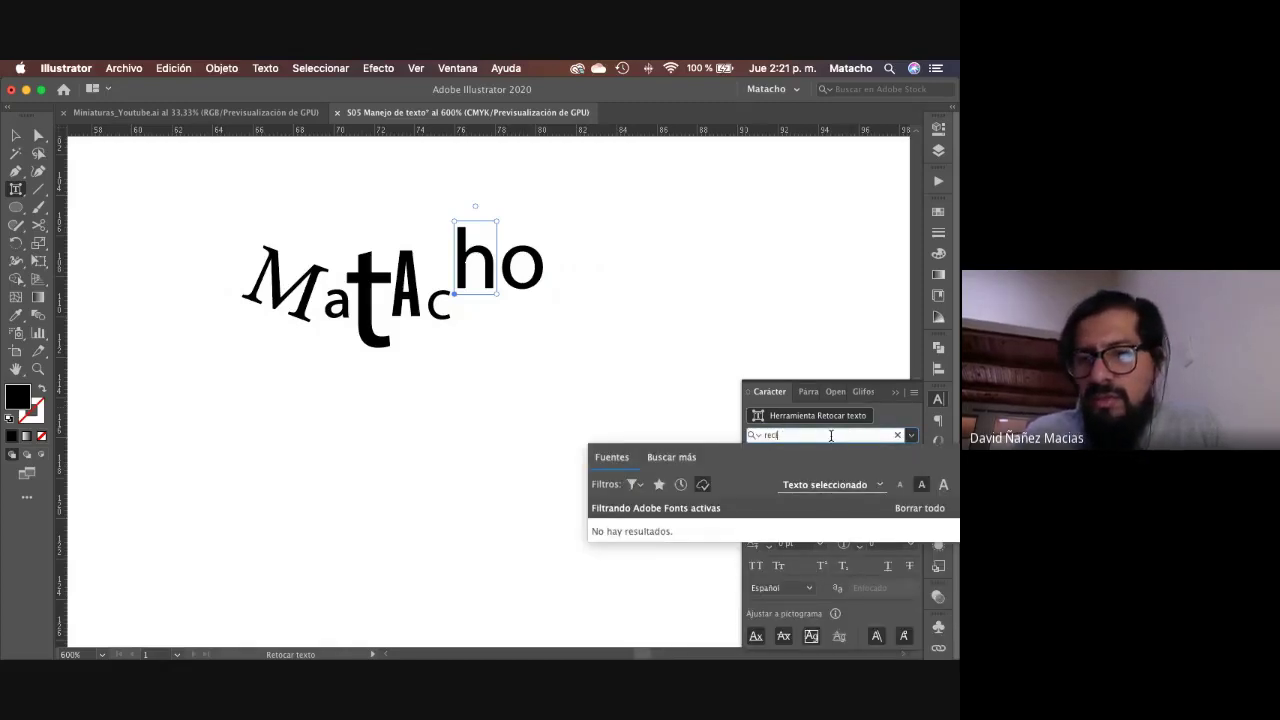
key(BackSpace)
text(l)
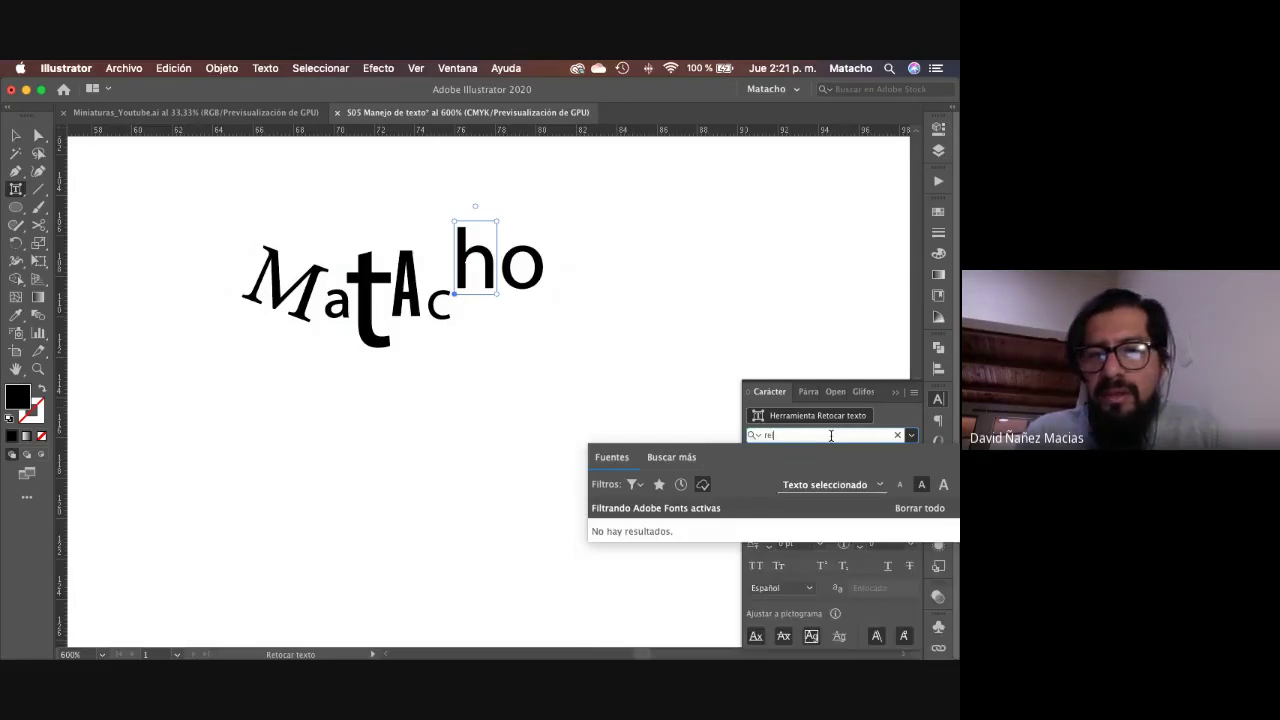
key(BackSpace)
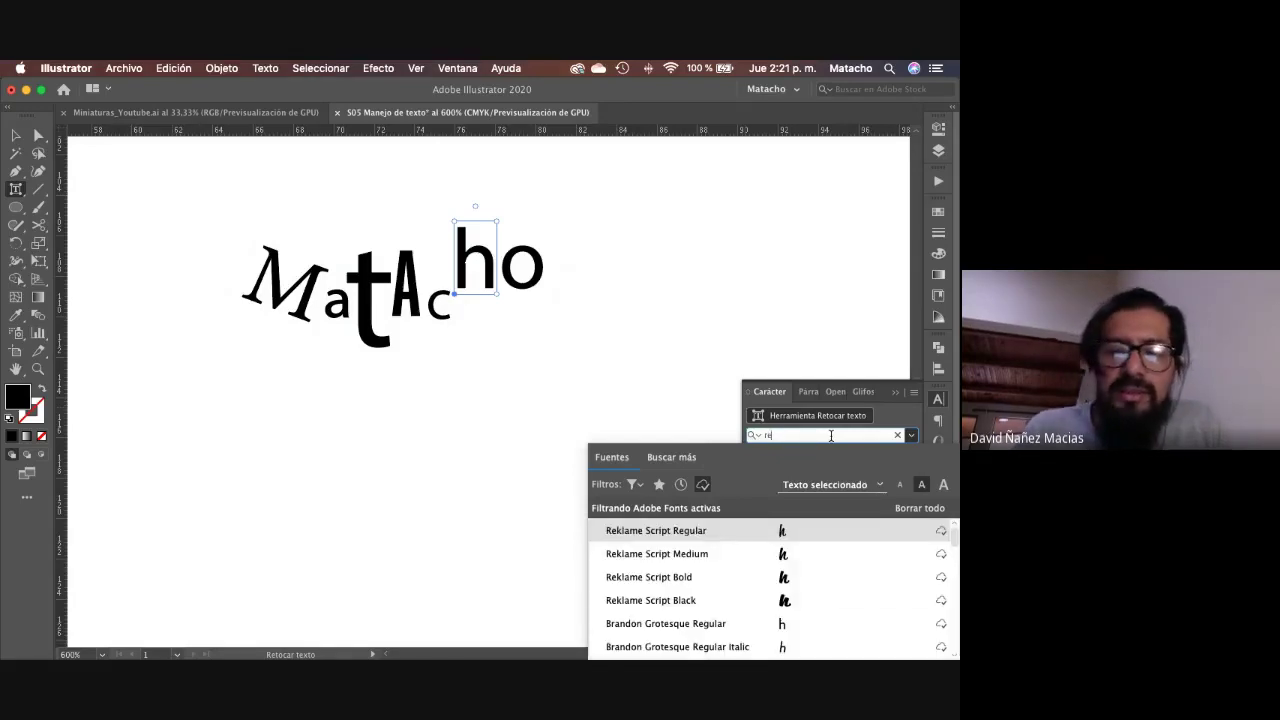
text(k)
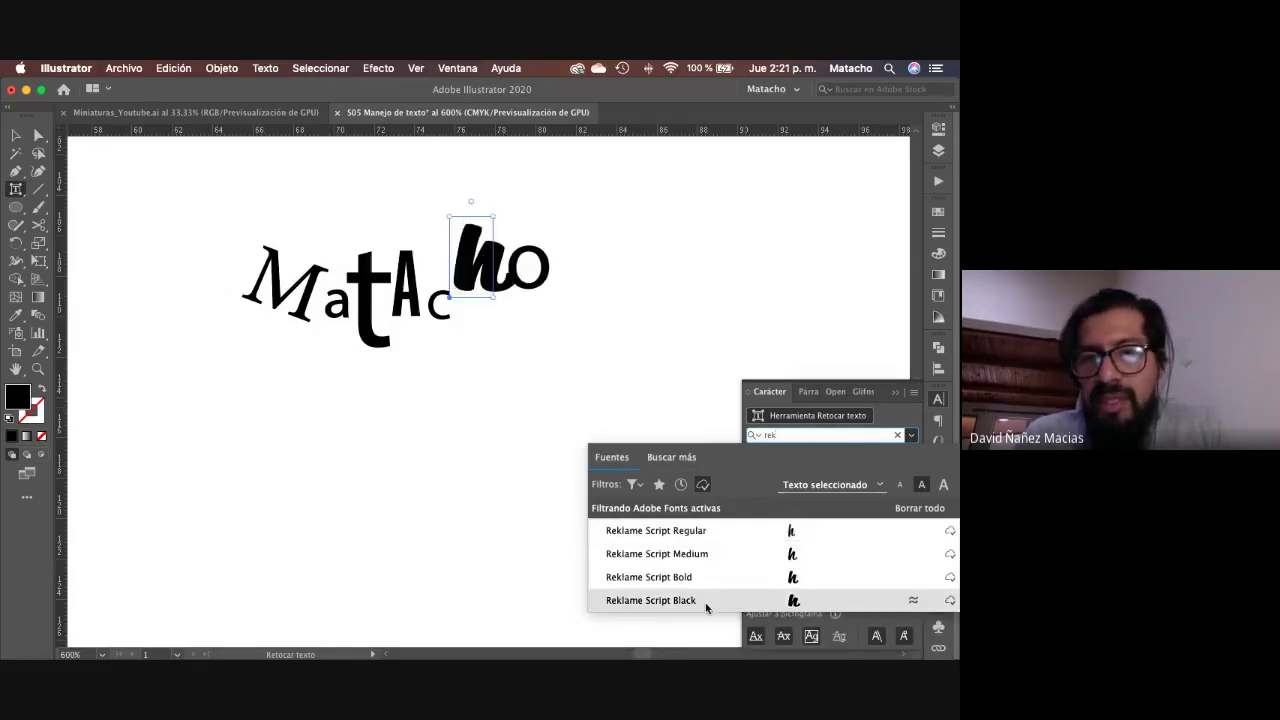
click(706, 601)
Step: Raise the c to a baseline shift of about -0.19 pt, tuck the h below it, and lower the o to about -4.04 pt
drag(495, 262, 439, 278)
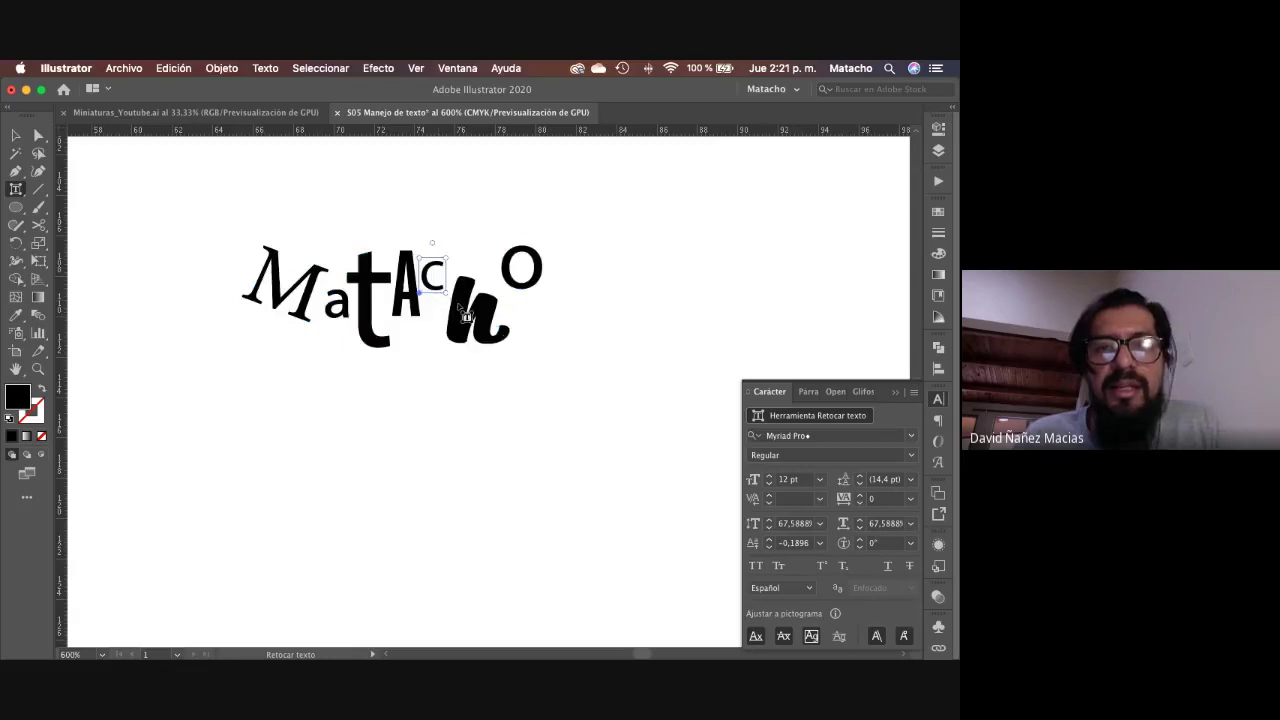
click(458, 322)
drag(458, 322, 462, 334)
click(527, 287)
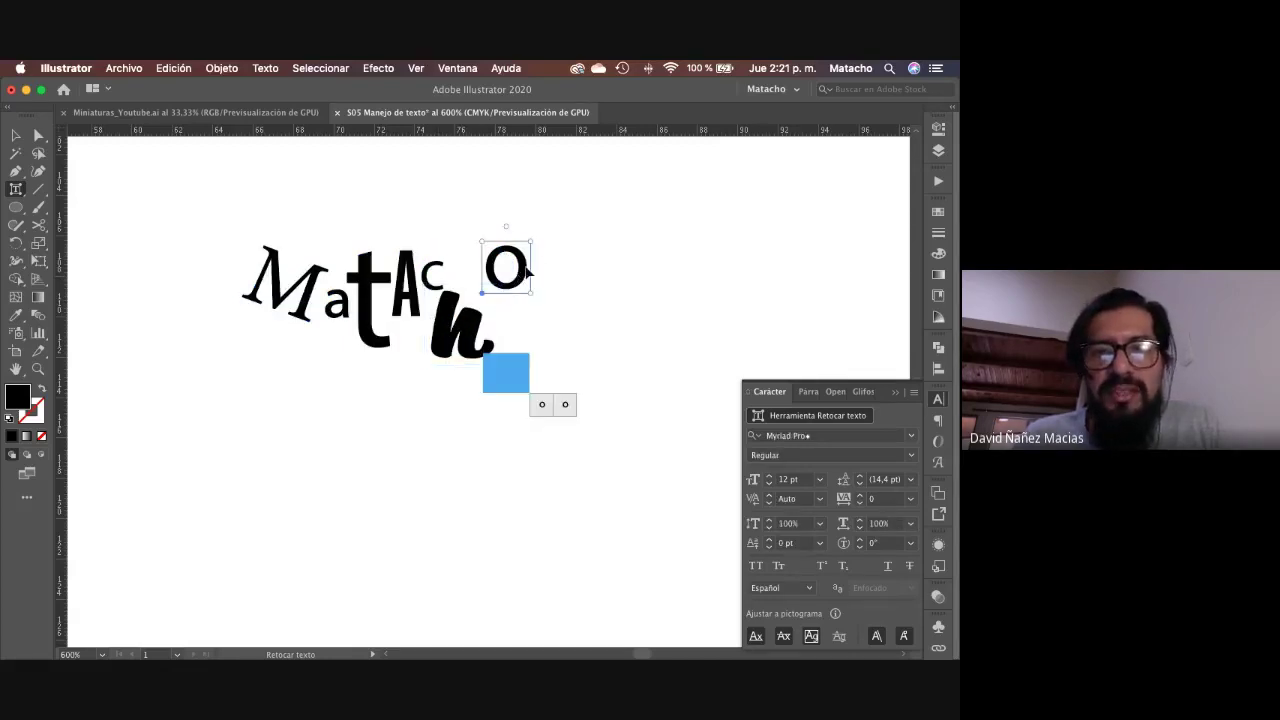
drag(527, 270, 521, 298)
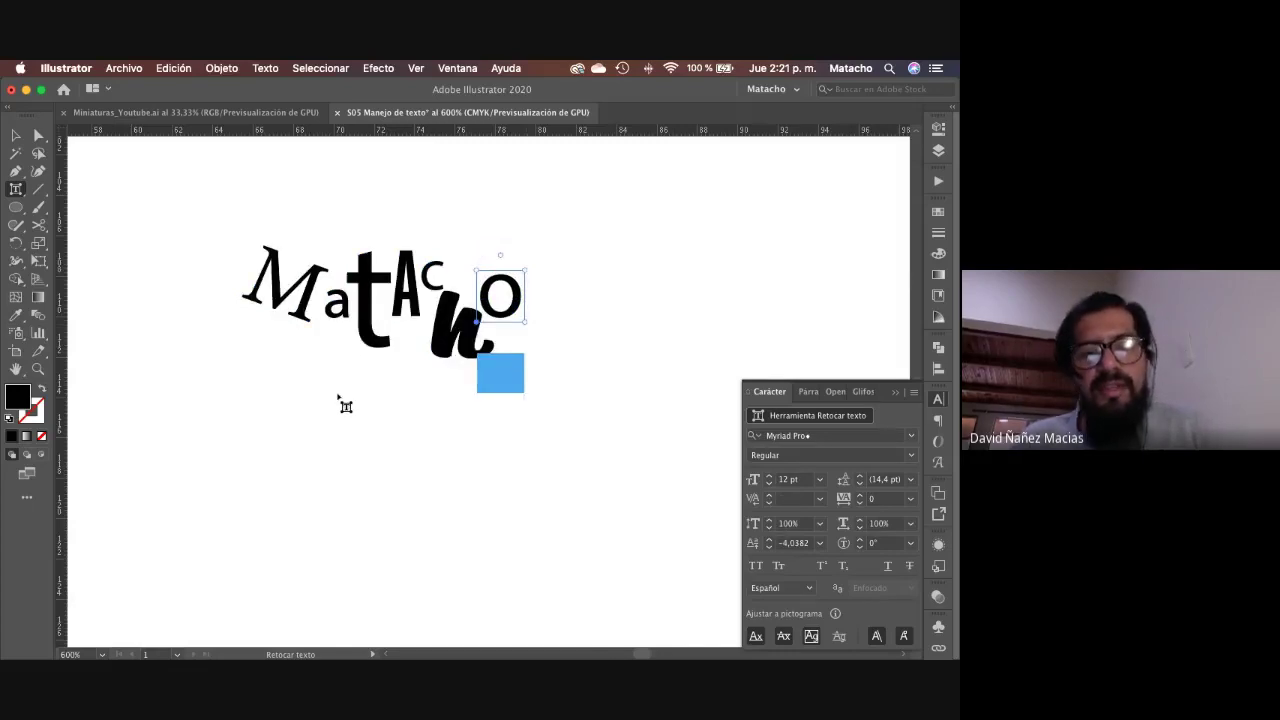
key(v)
click(603, 340)
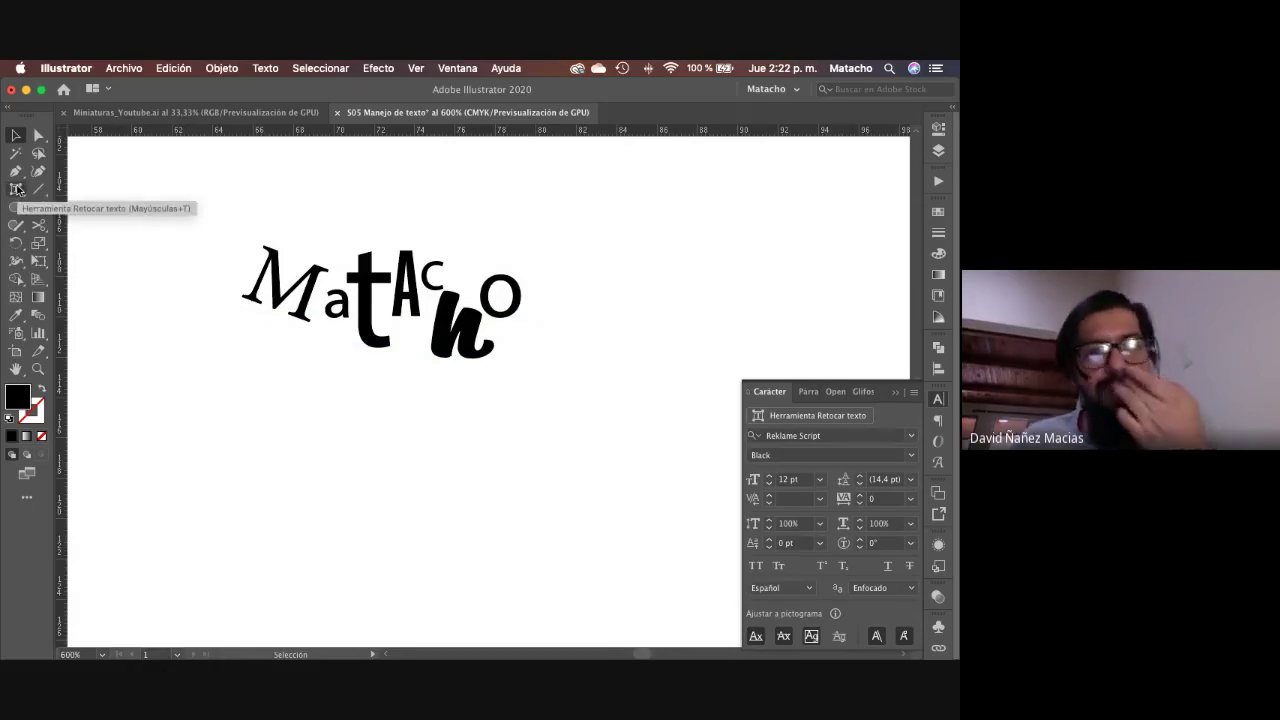
Step: Reopen the restyled word for text editing and append a space and "Descorp" after the final o
click(360, 300)
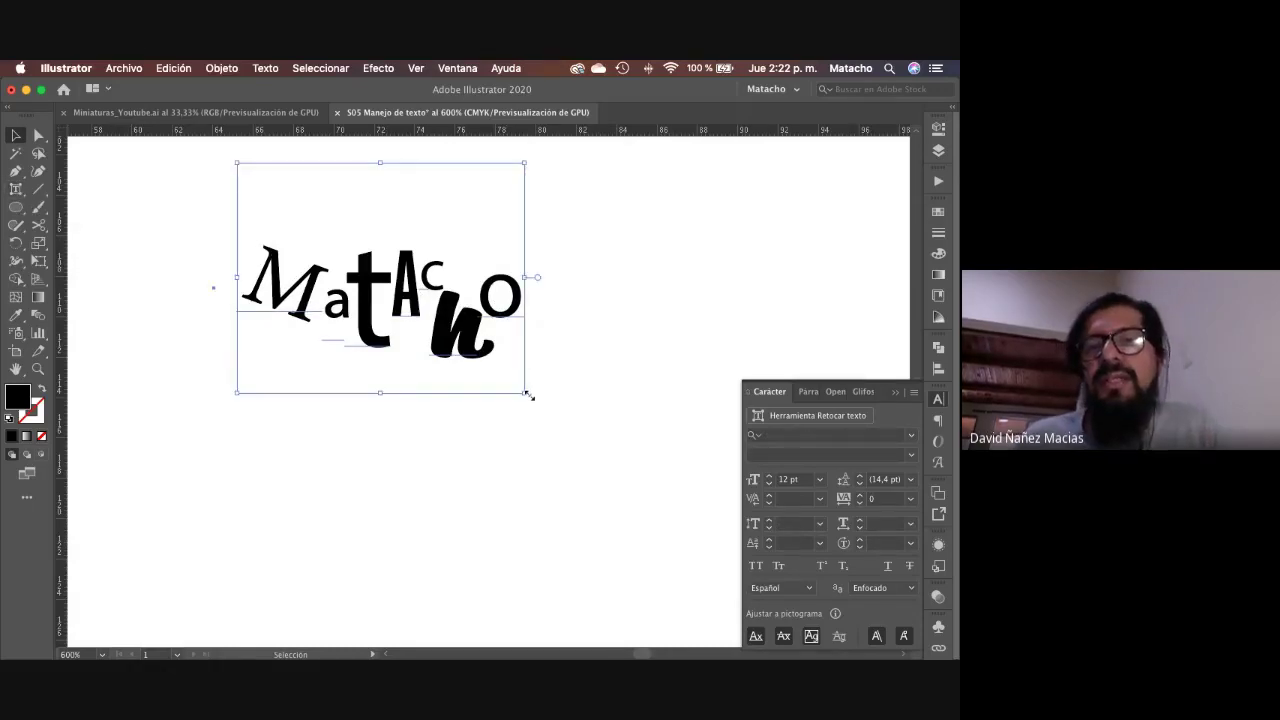
click(633, 326)
click(470, 305)
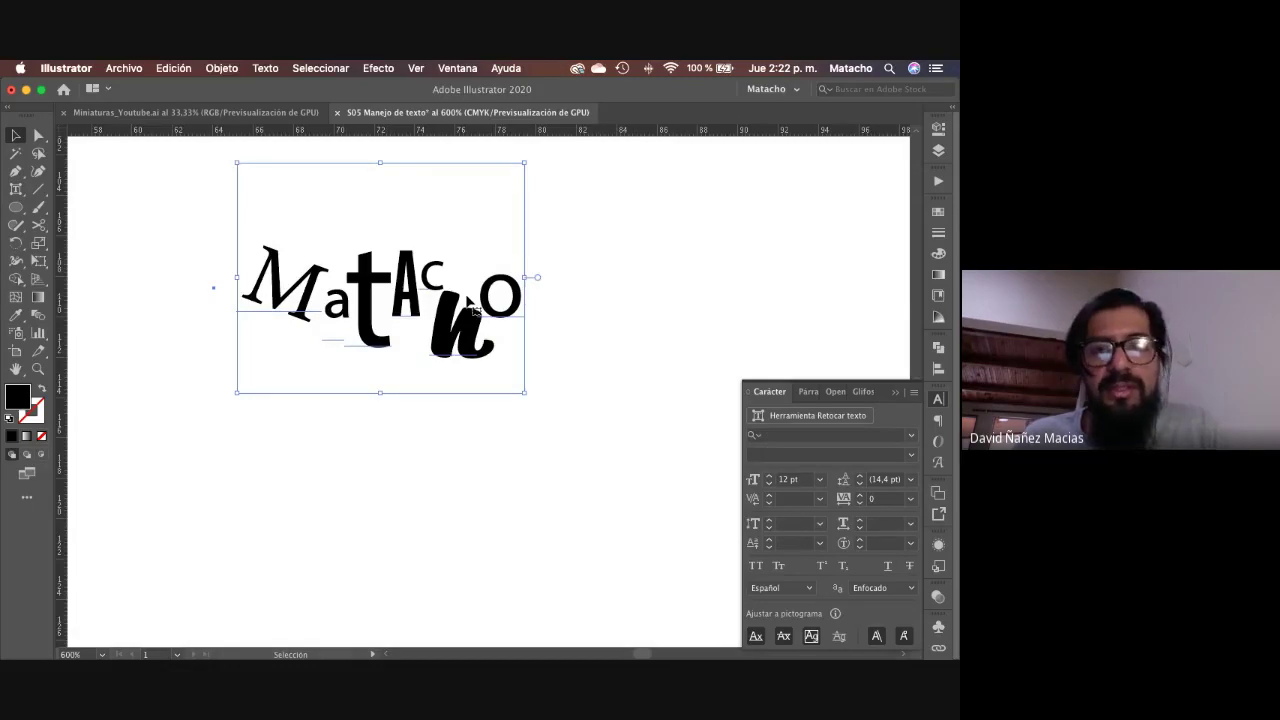
double_click(473, 315)
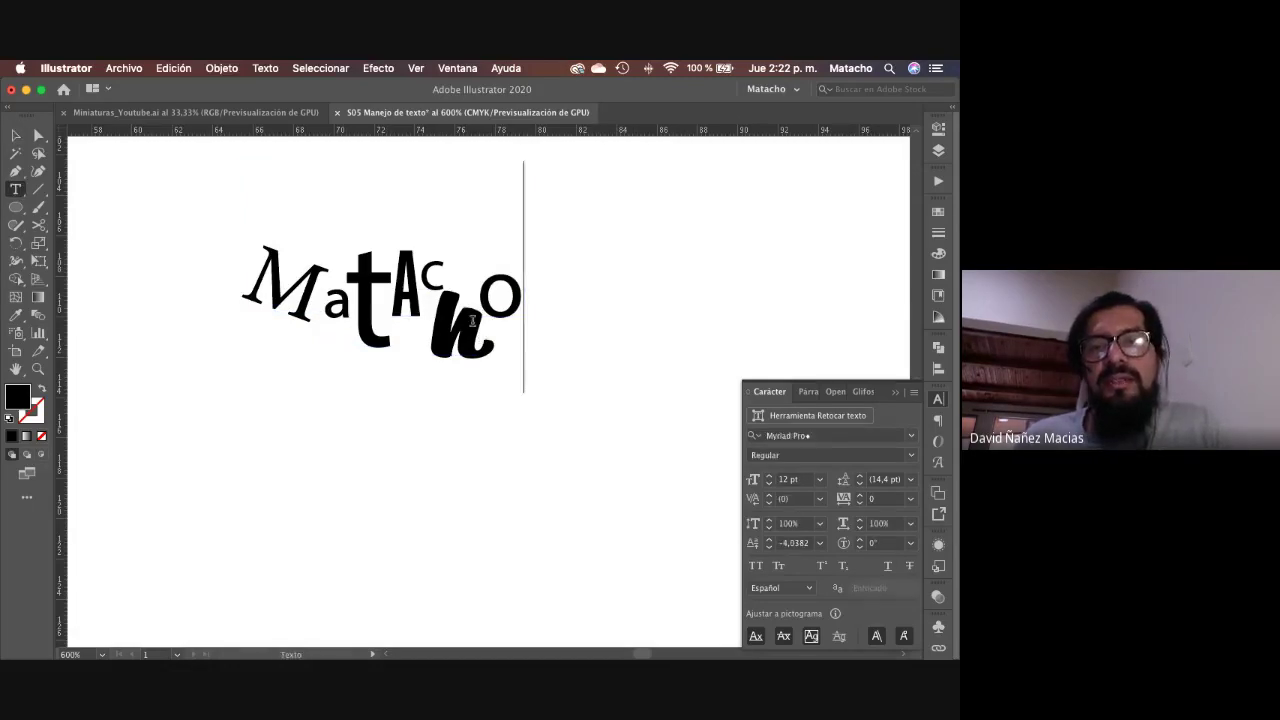
text(Descorp)
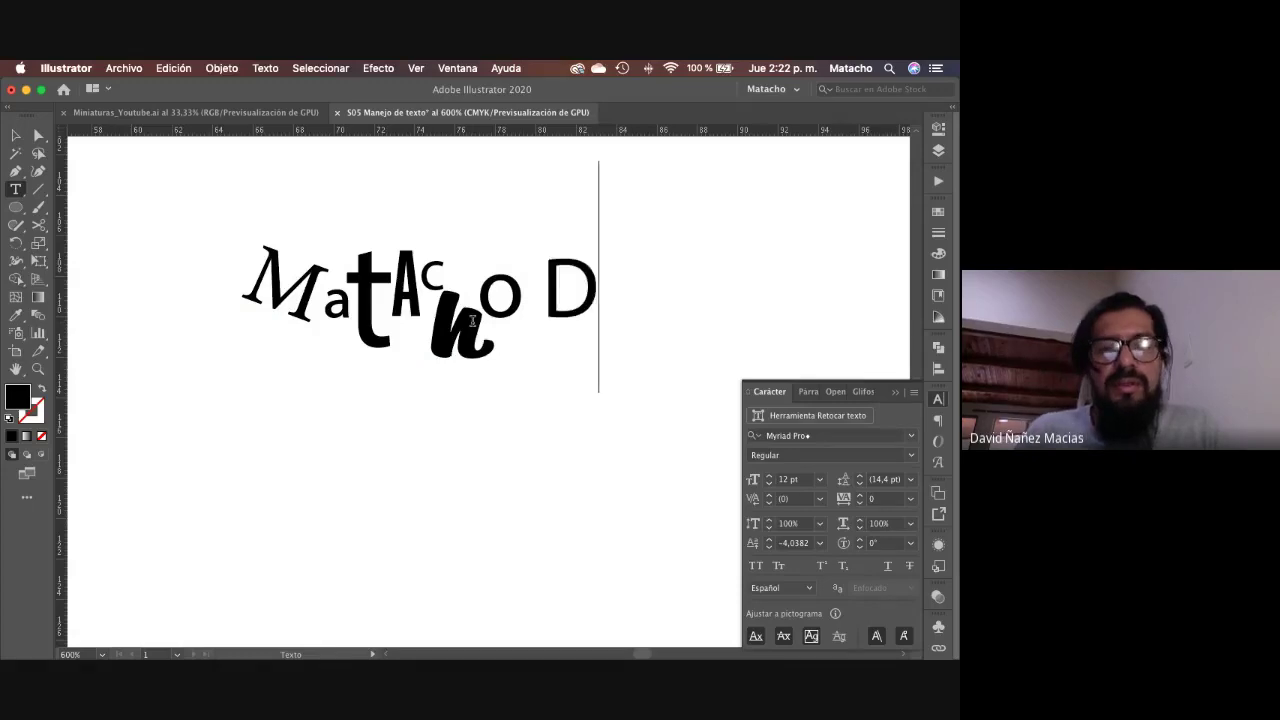
Step: Replace the first letter a of the restyled word with an e and finish editing the text
key(Left)
key(Left)
key(Left)
key(Left)
key(Left)
key(Left)
key(Left)
key(Left)
key(Left)
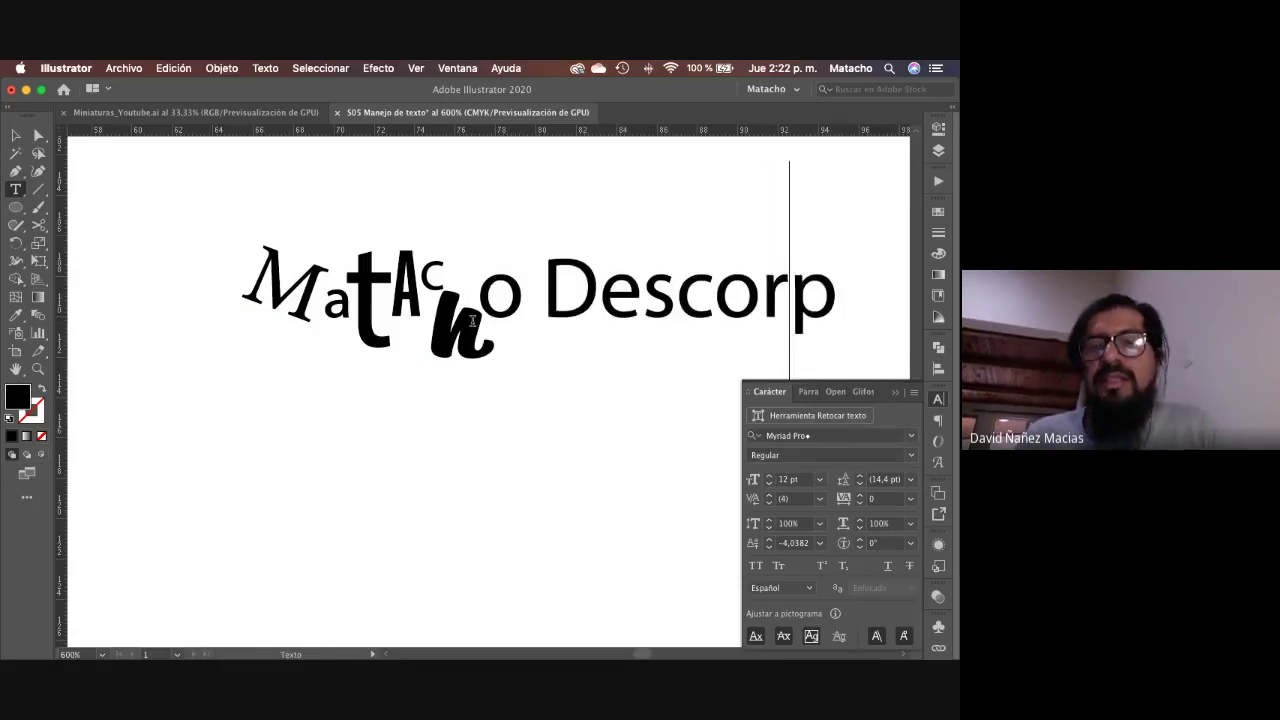
key(Left)
key(Left)
key(Left)
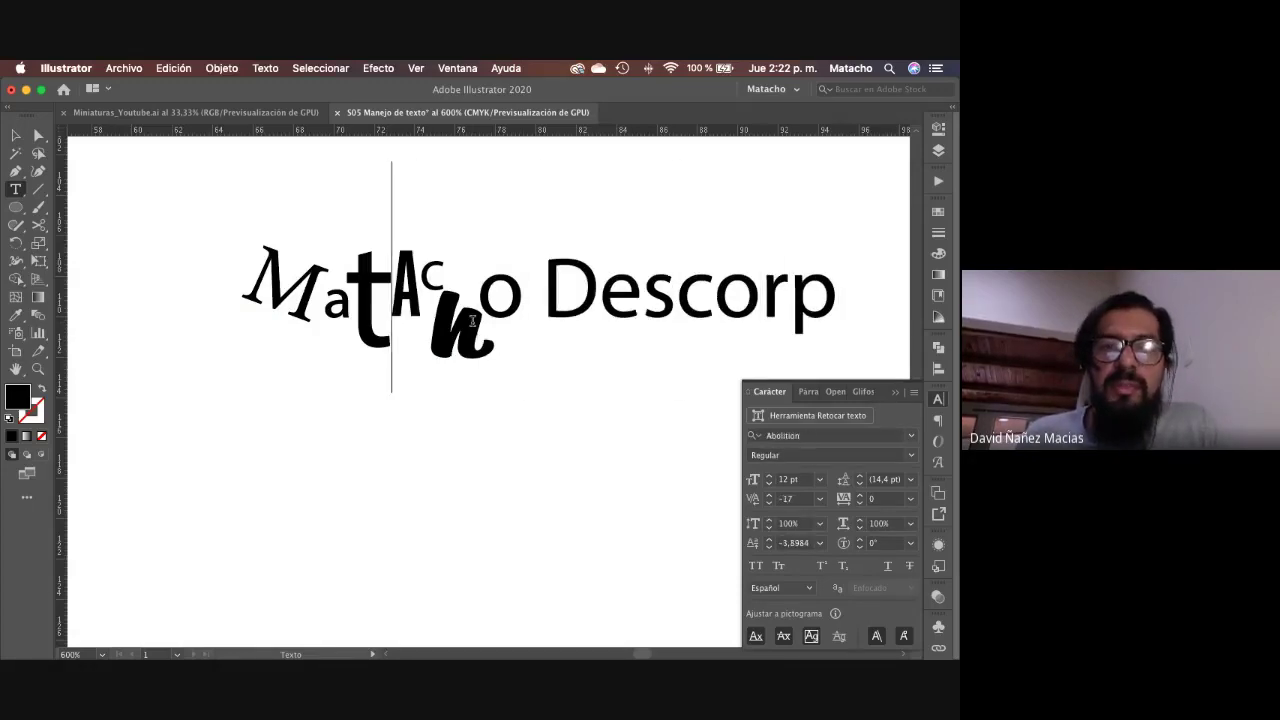
key(shift+Left)
text(e)
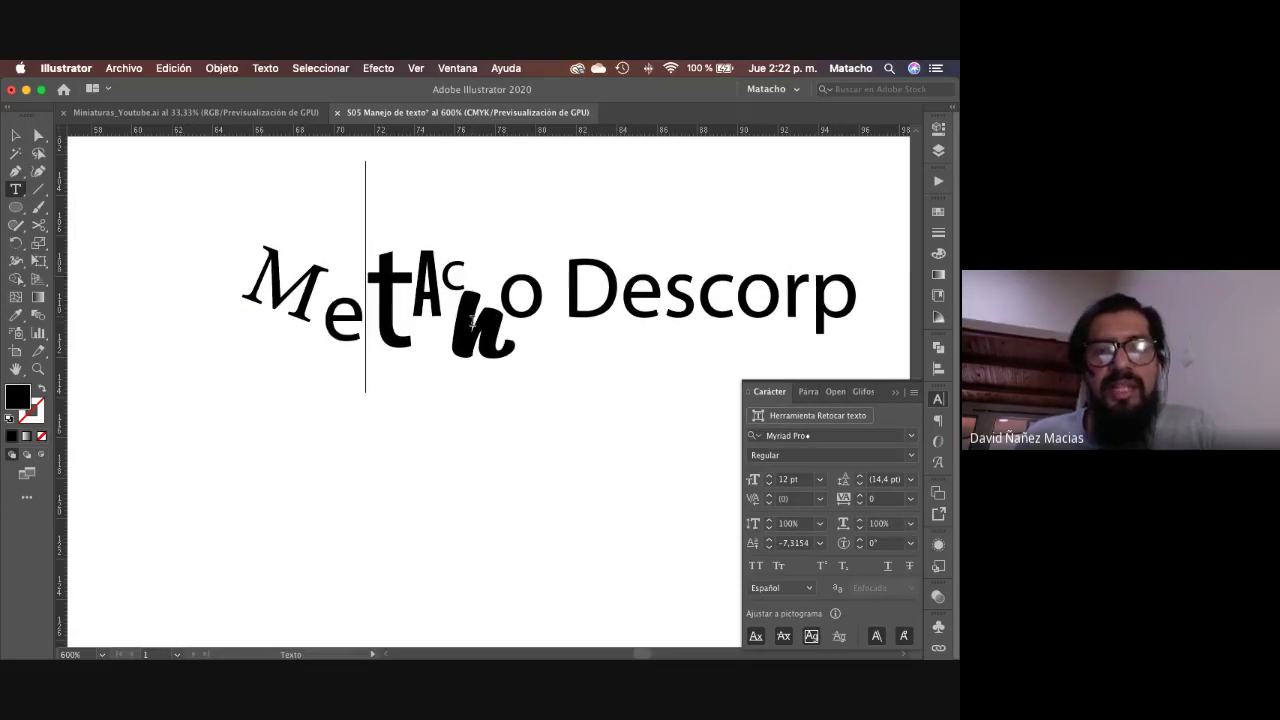
key(Escape)
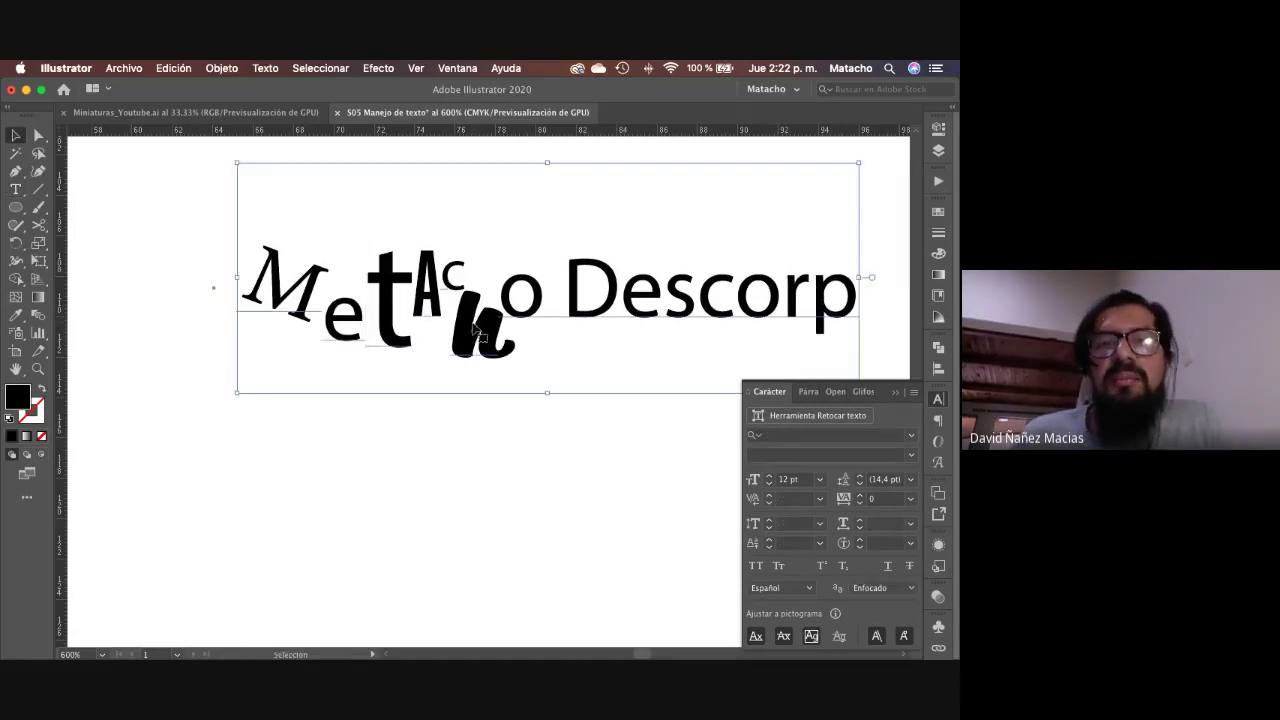
click(616, 528)
Step: Place a point text object with the placeholder text "Lorem ipsum" below the edited line
key(z)
key(super+minus)
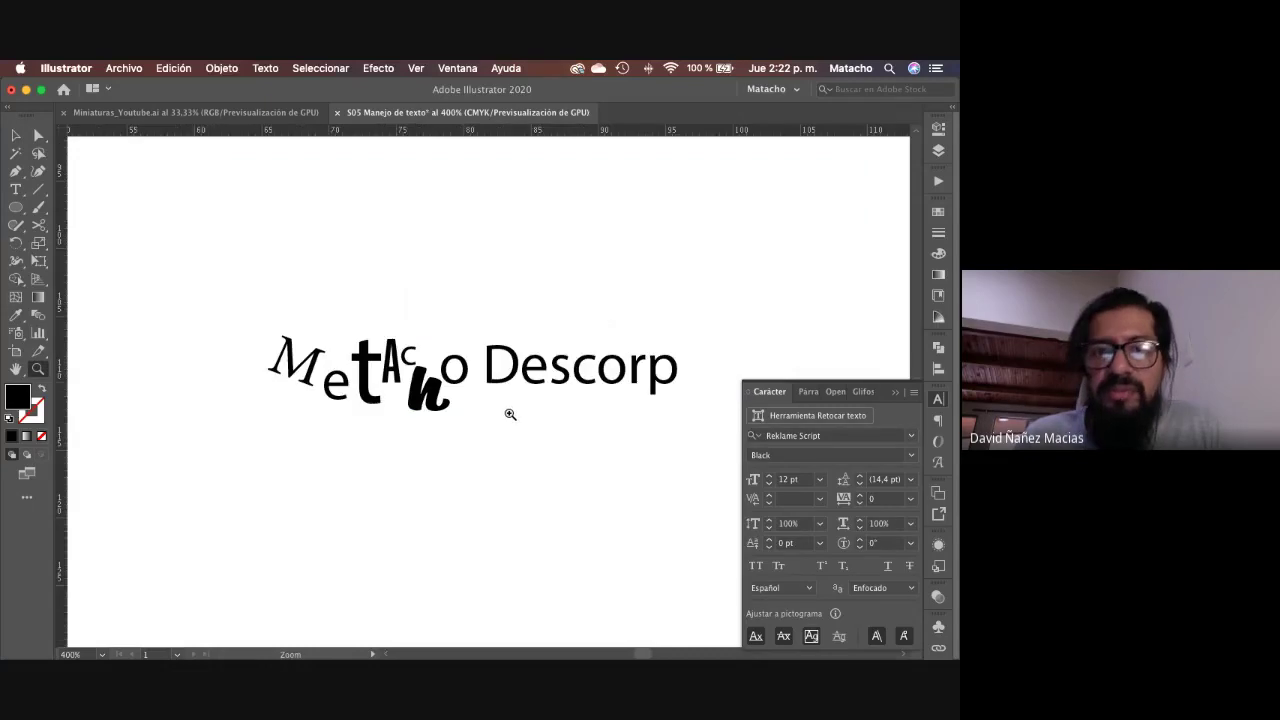
key(v)
click(497, 287)
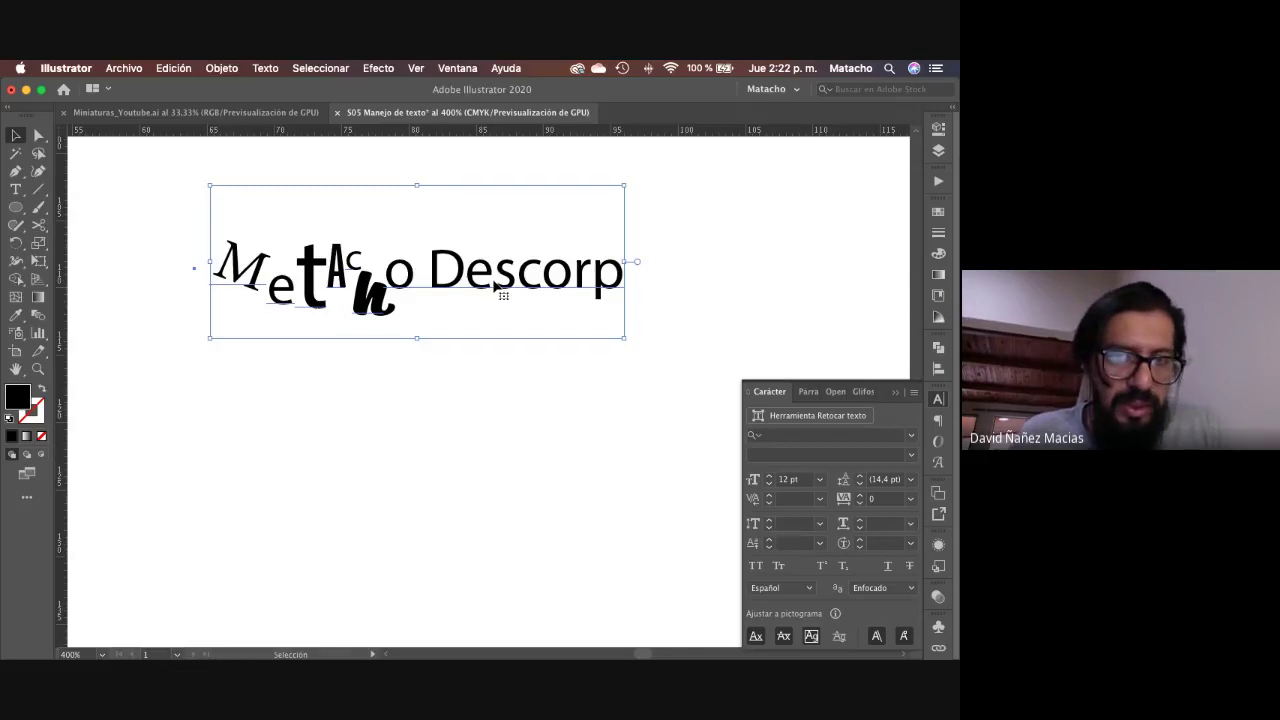
click(15, 192)
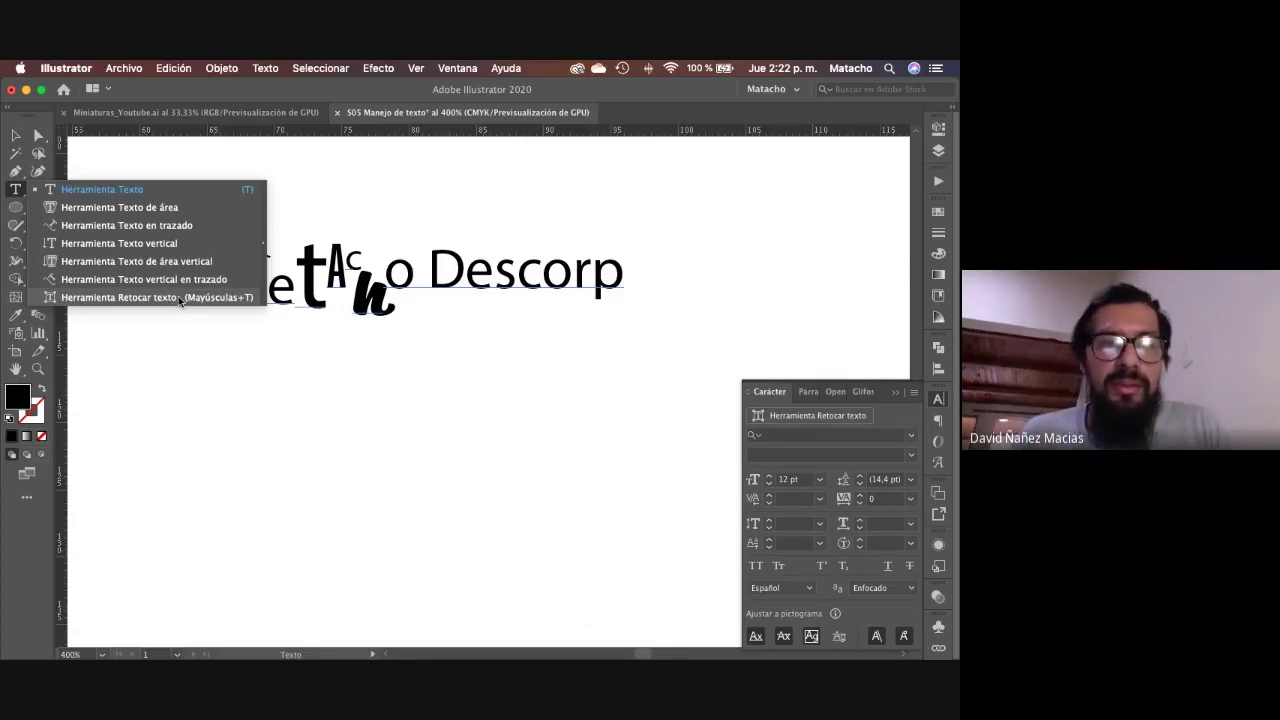
click(404, 386)
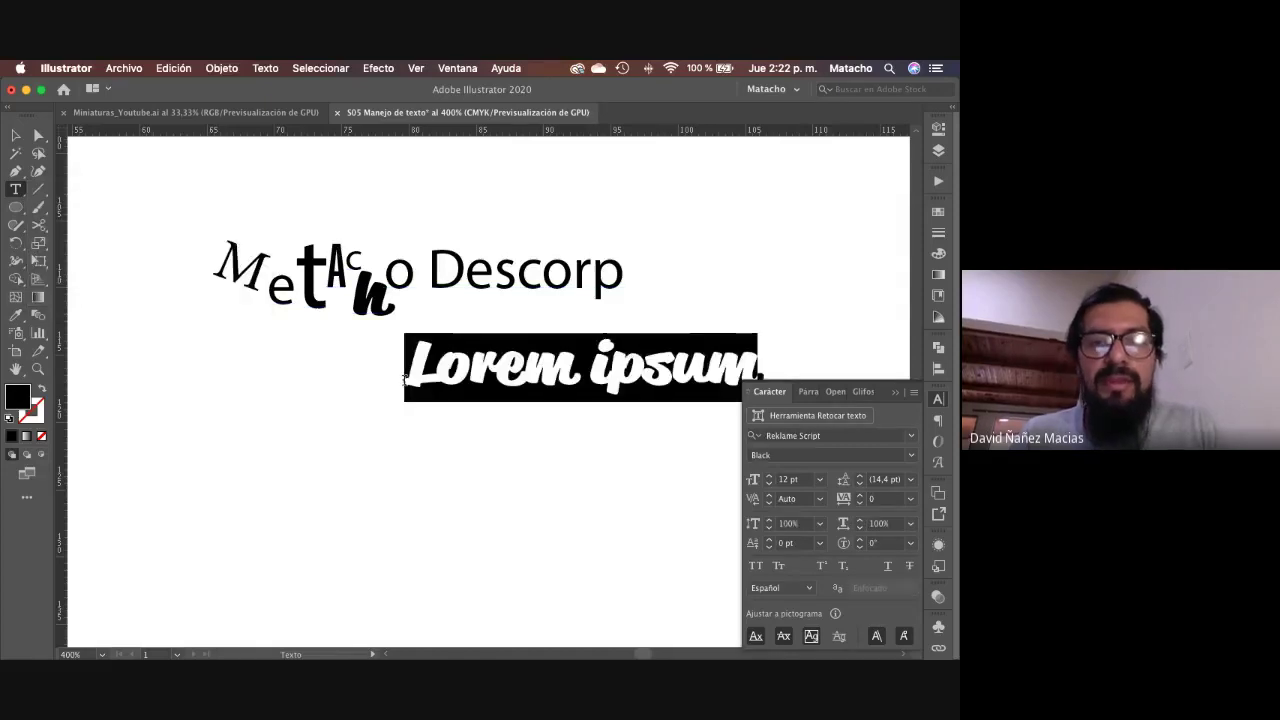
key(Escape)
click(636, 414)
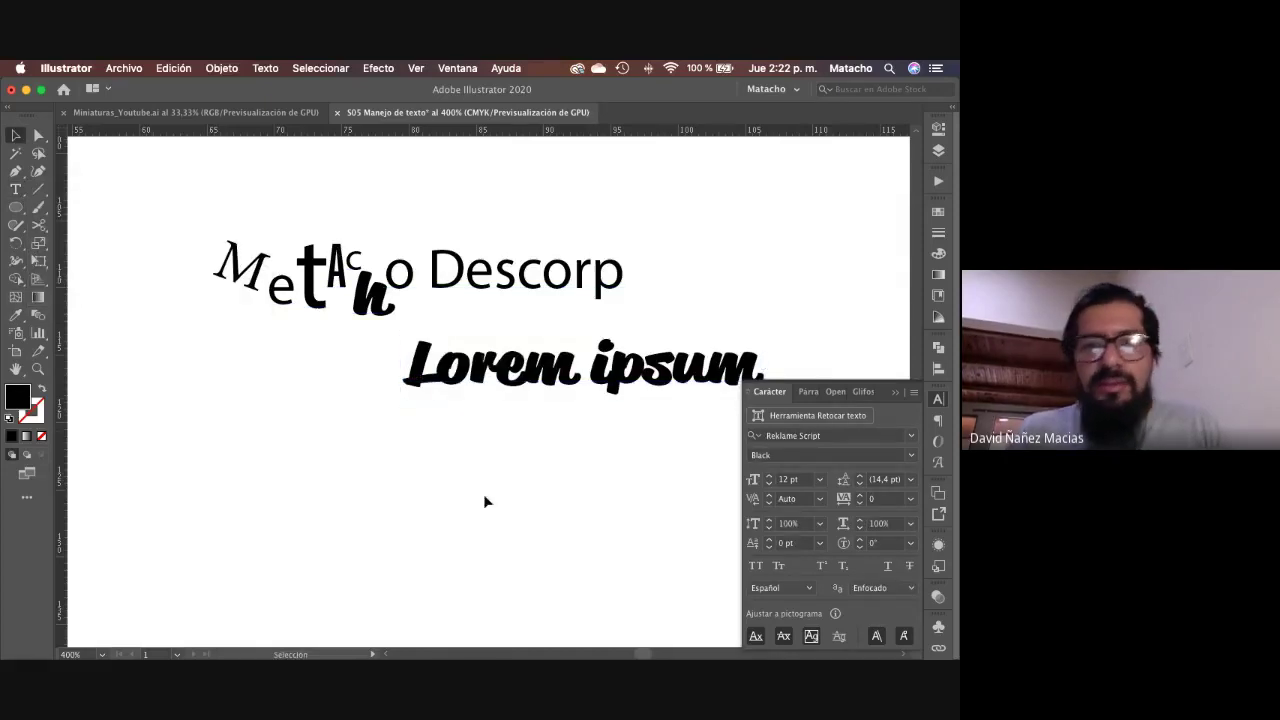
Step: Select all the text objects on the artboard and delete them
key(z)
alt+click(549, 387)
alt+click(445, 367)
alt+click(497, 434)
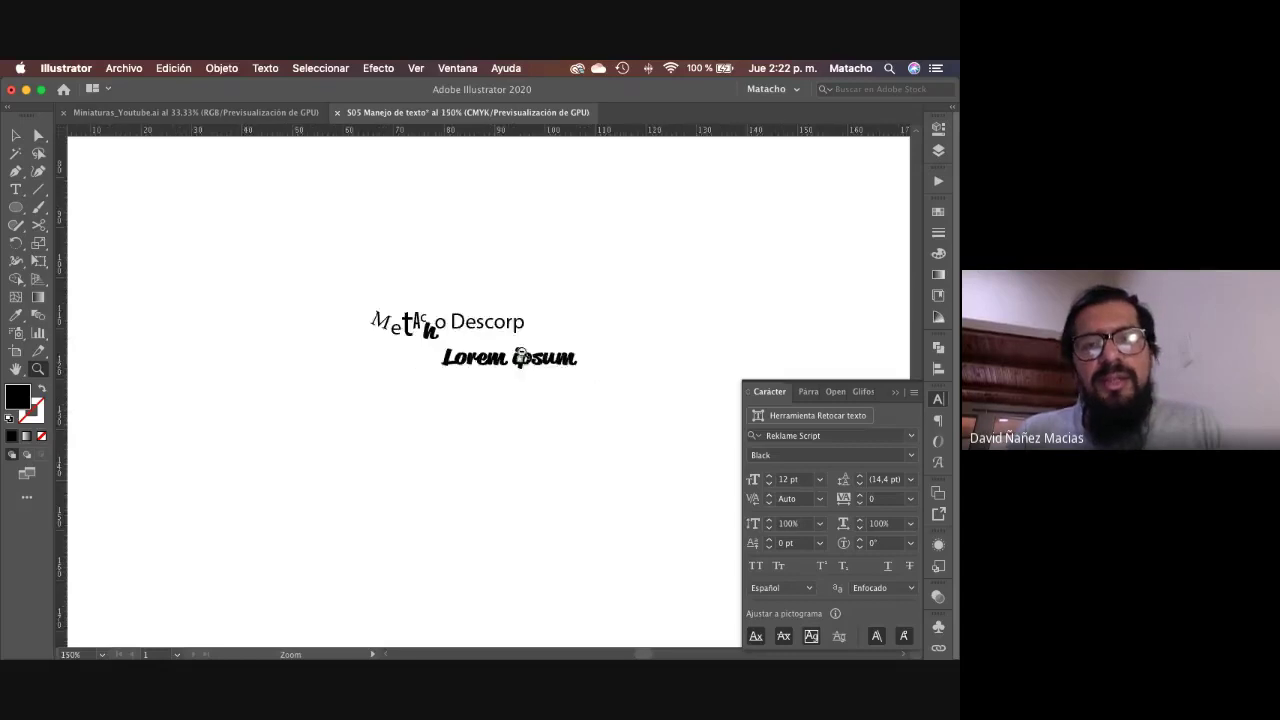
alt+click(520, 356)
alt+click(520, 356)
key(v)
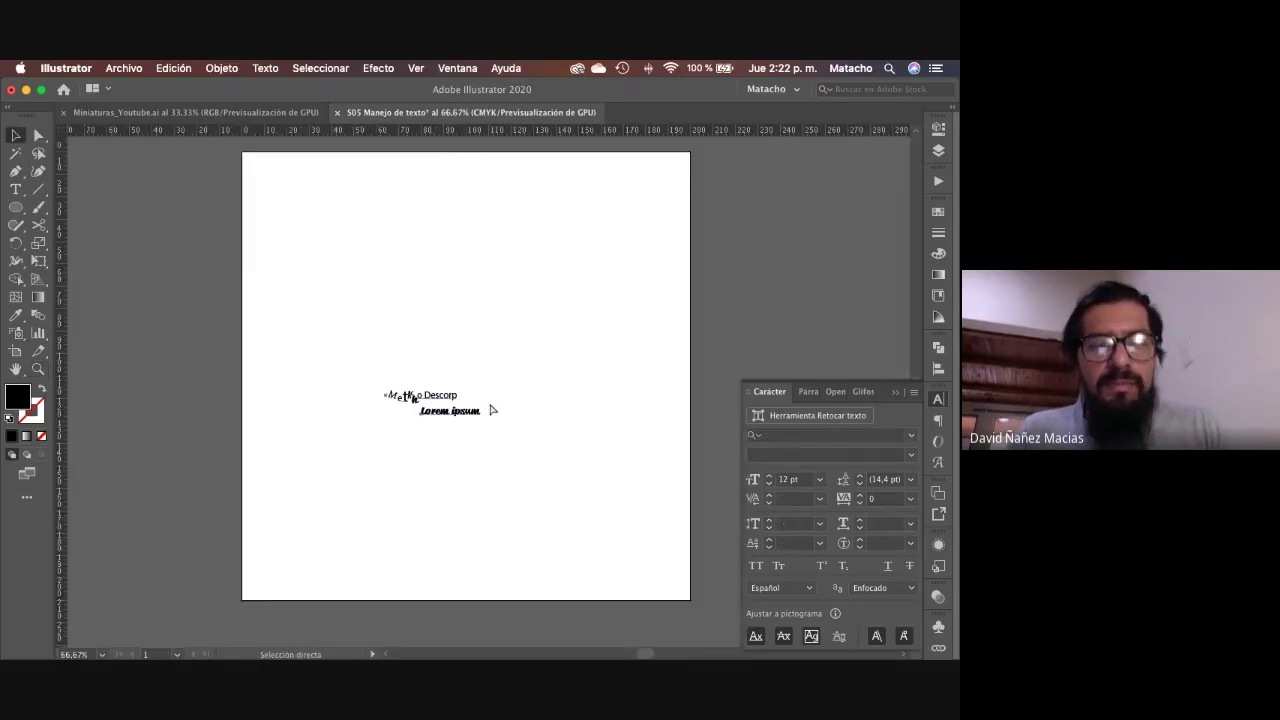
key(super+a)
key(Delete)
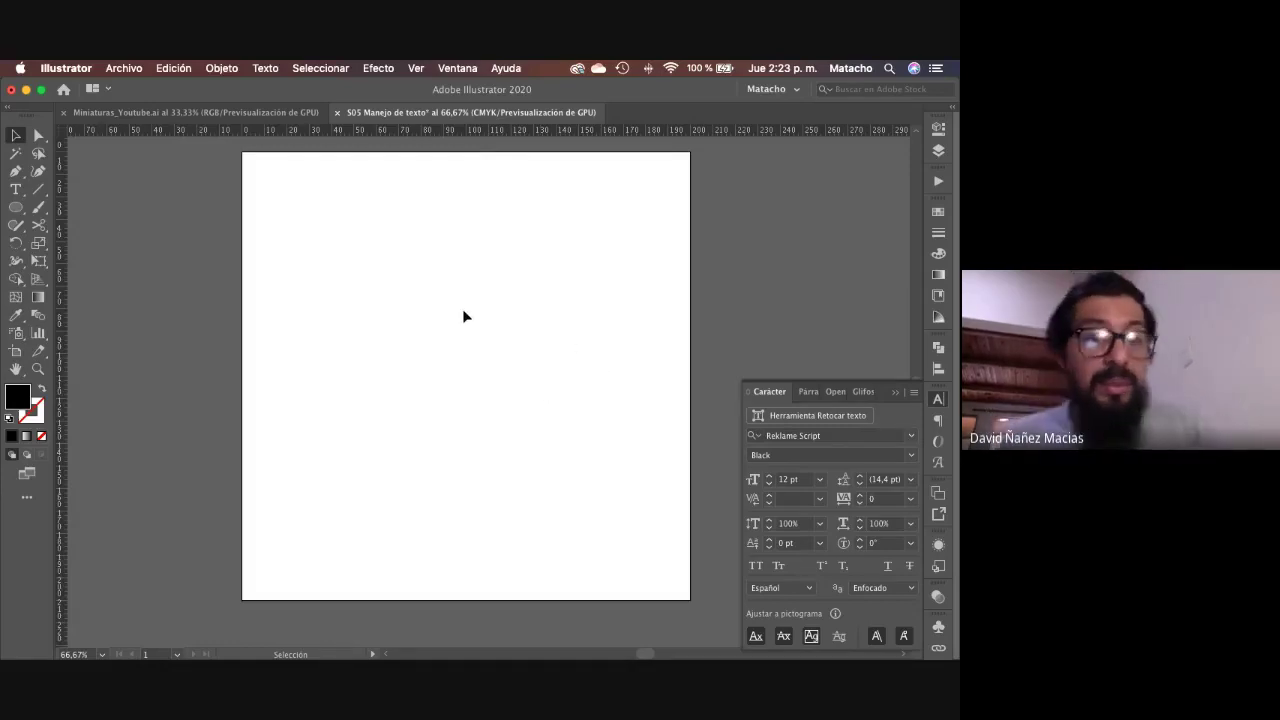
Step: Begin saving the document under a new location, choosing the Clases folder inside Diseño Gráfico y Editorial under Asignaturas
key(super+shift+s)
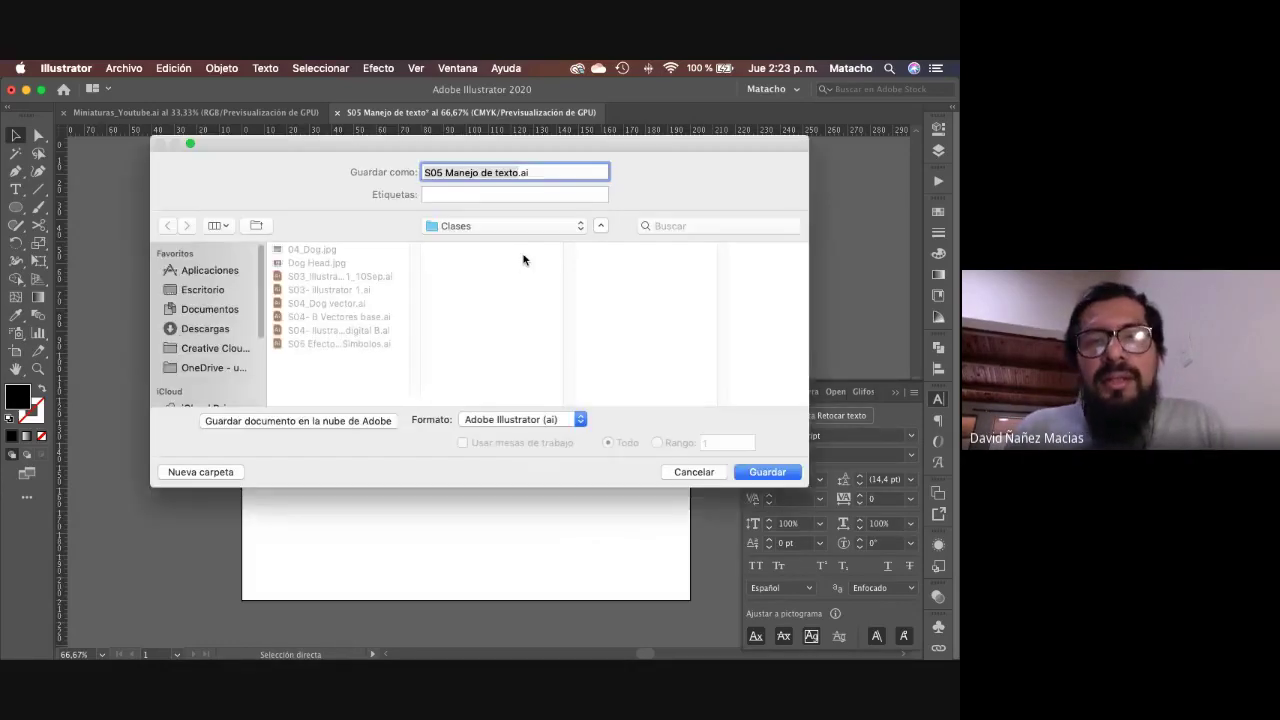
click(575, 227)
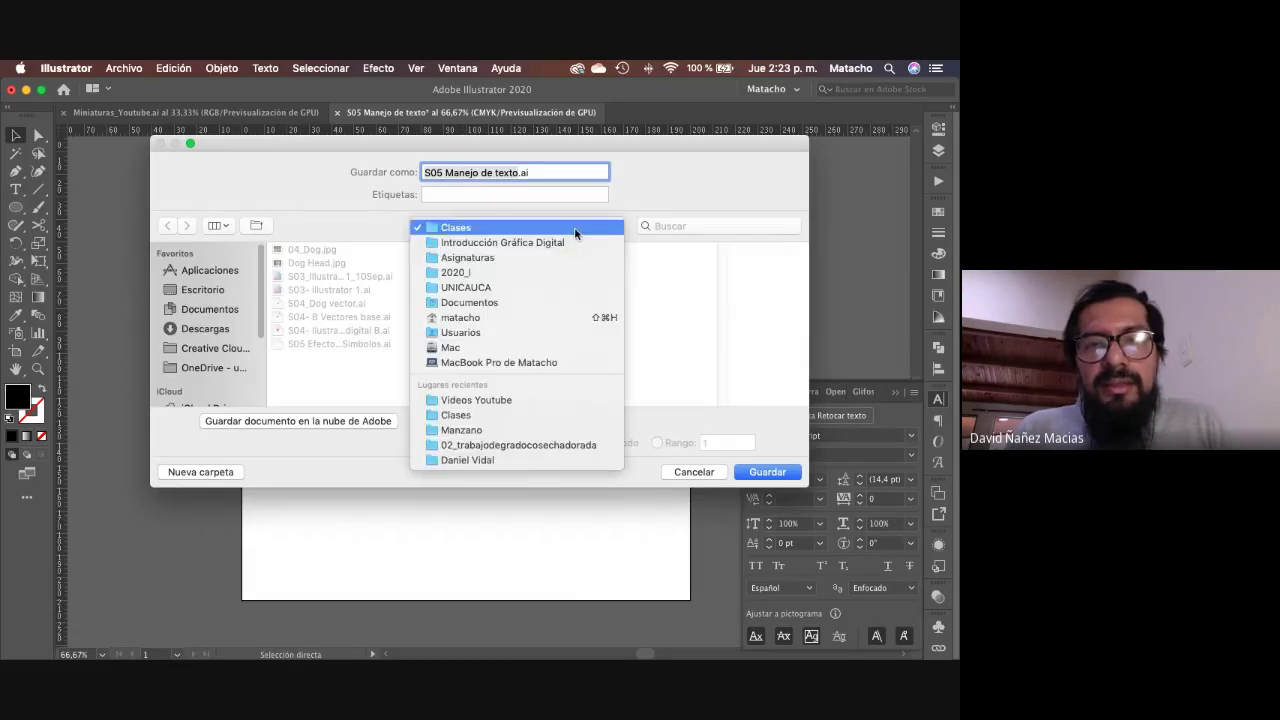
click(557, 255)
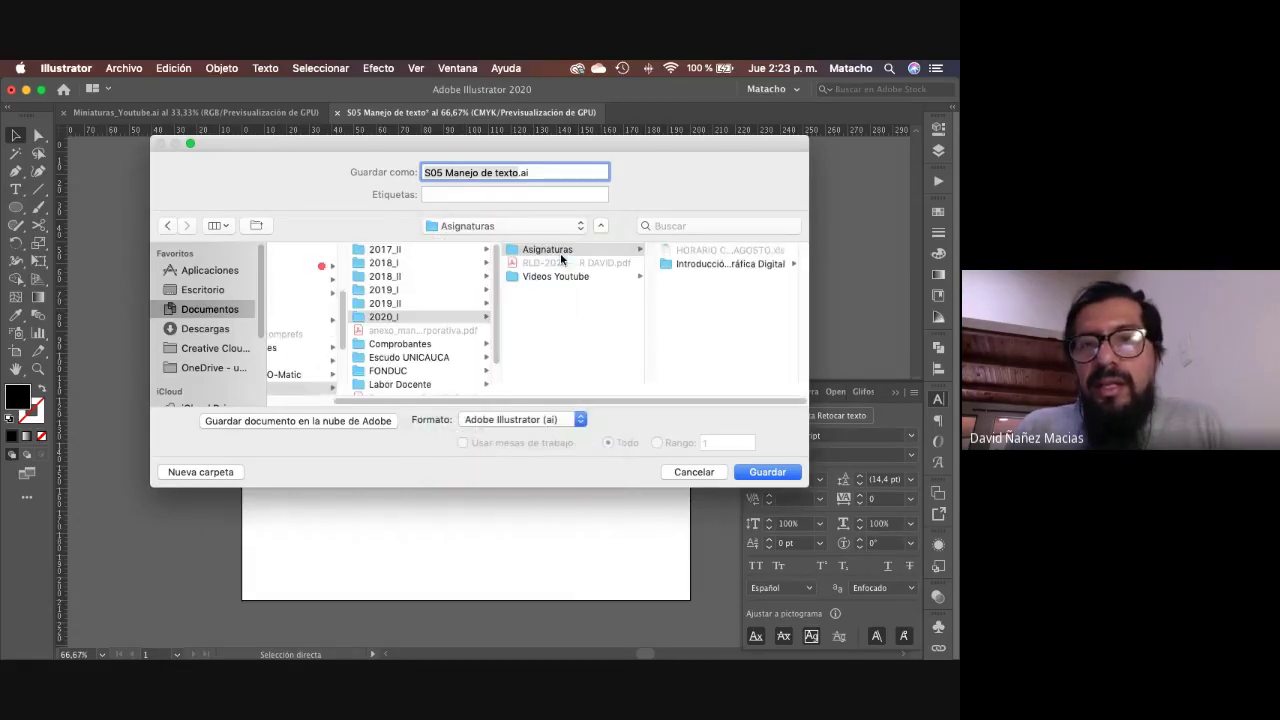
click(718, 250)
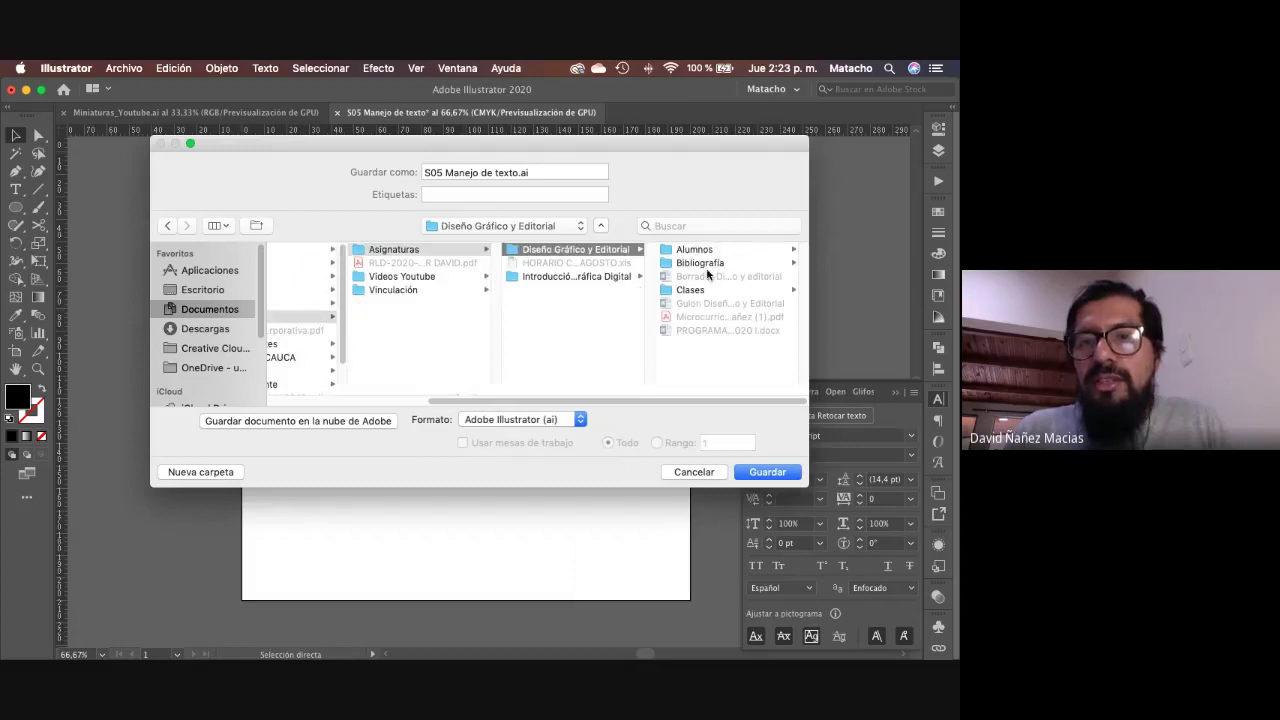
click(690, 289)
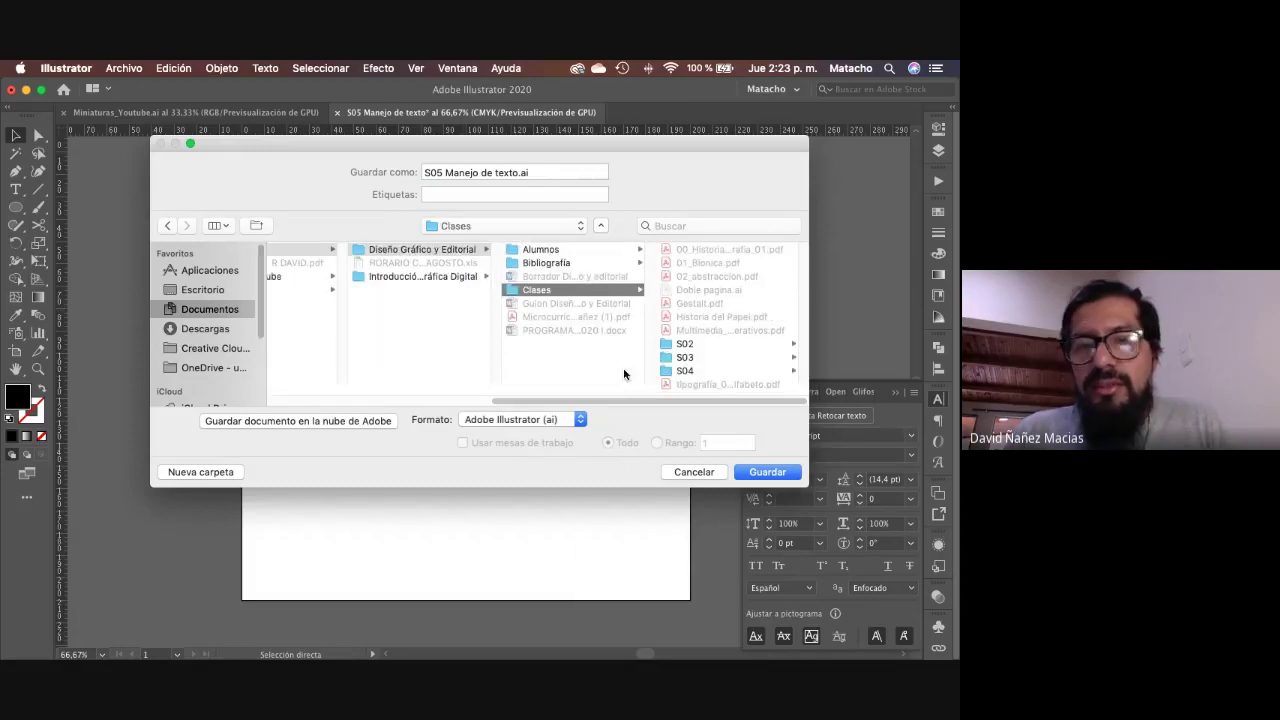
Step: Create a folder named S05 in Clases and save S05 Manejo de texto.ai in Illustrator 2020 format
click(183, 472)
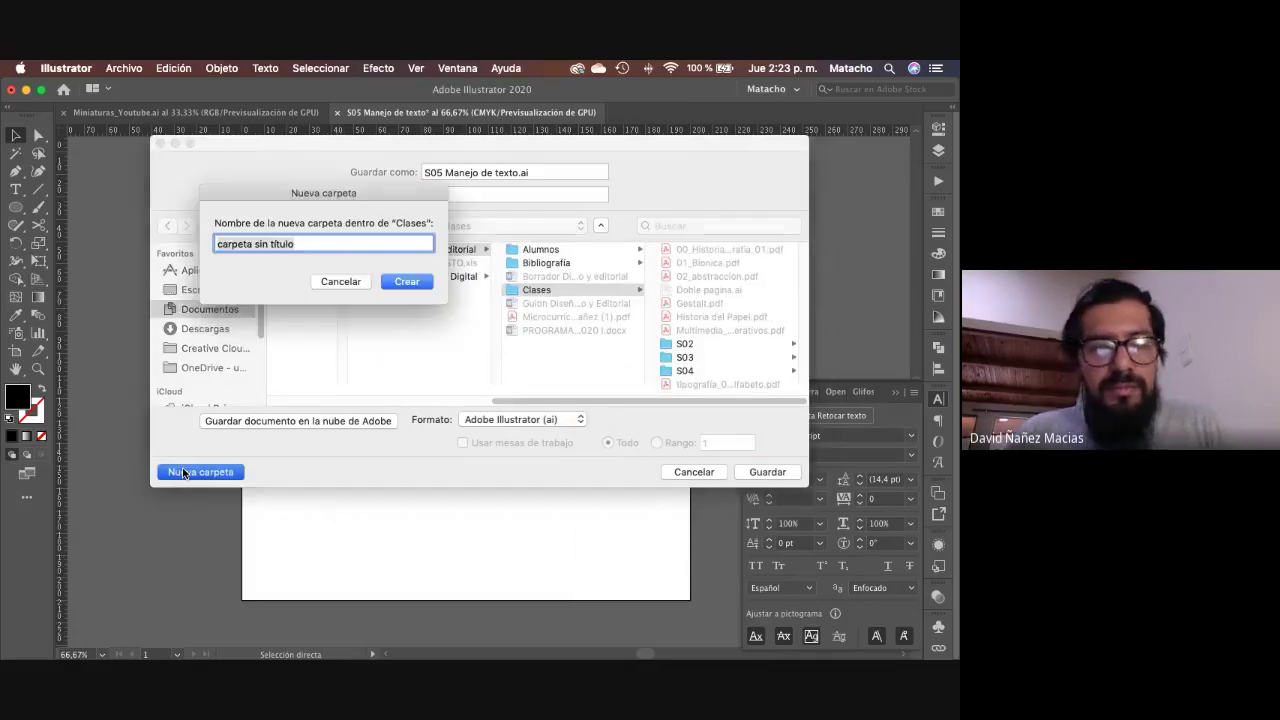
text(S05)
key(Return)
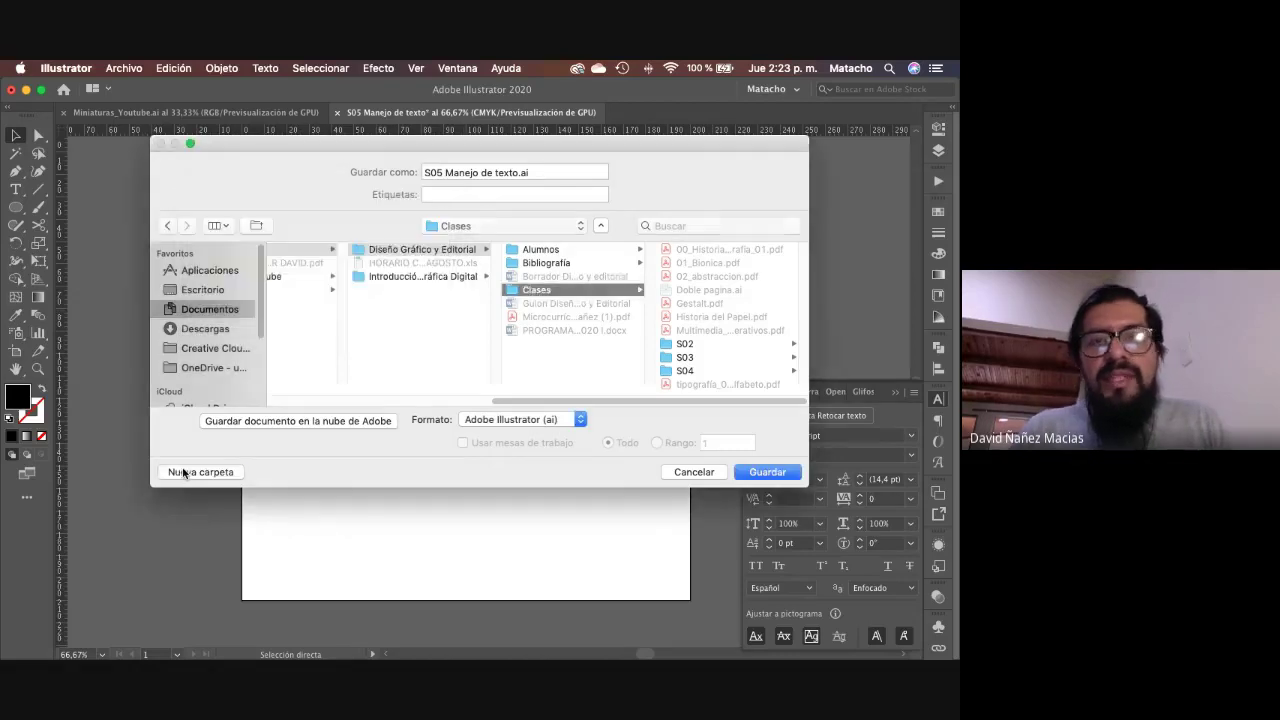
click(786, 472)
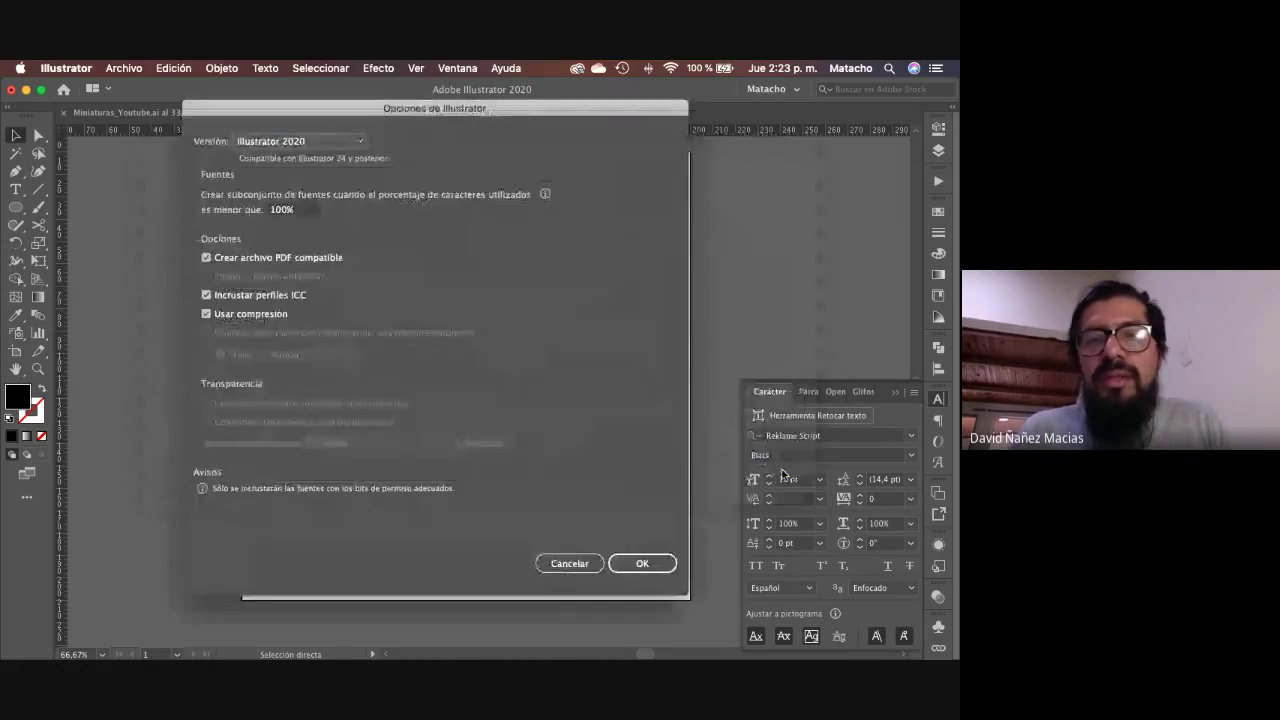
click(645, 564)
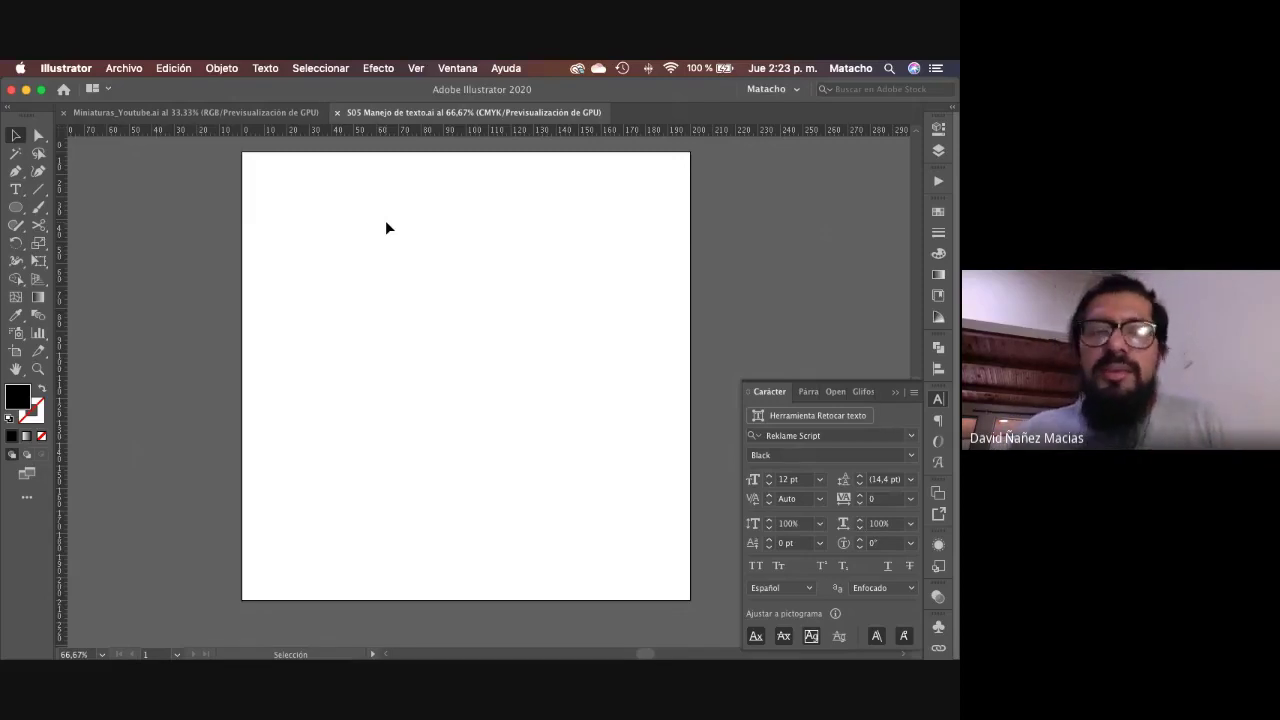
Step: Collapse the toolbox into a single column
click(11, 113)
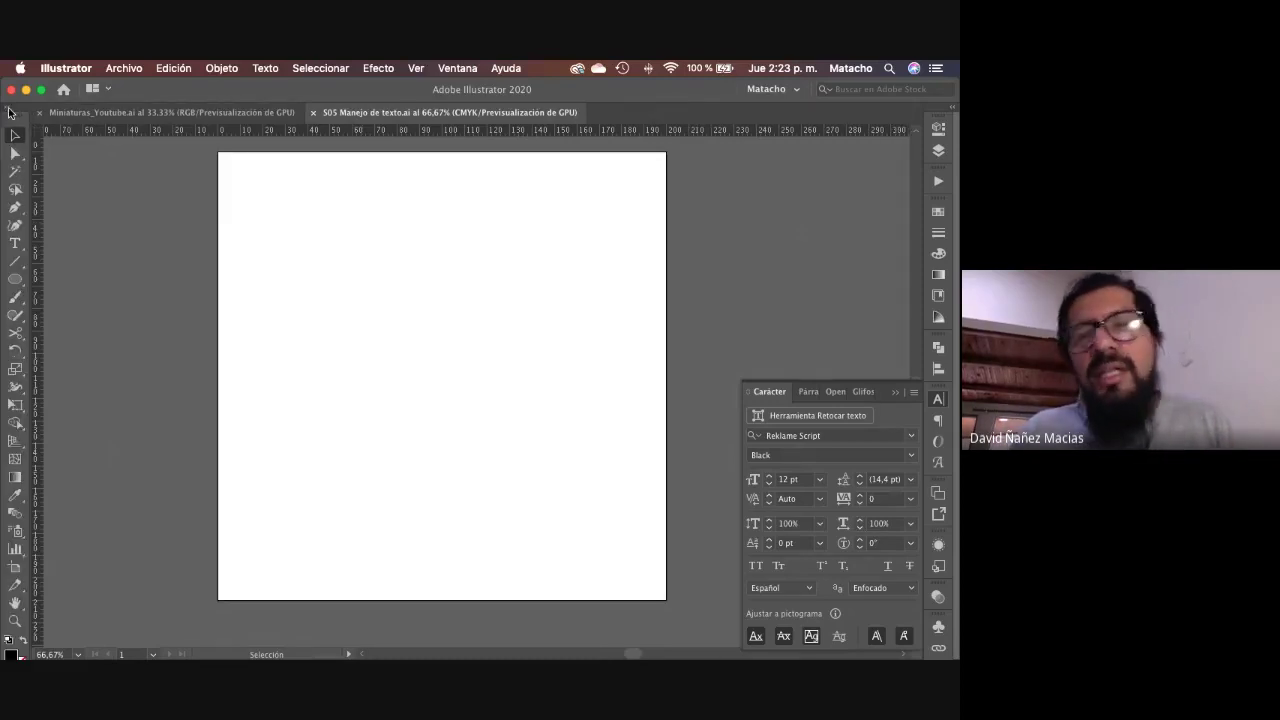
key(space)
drag(423, 346, 347, 366)
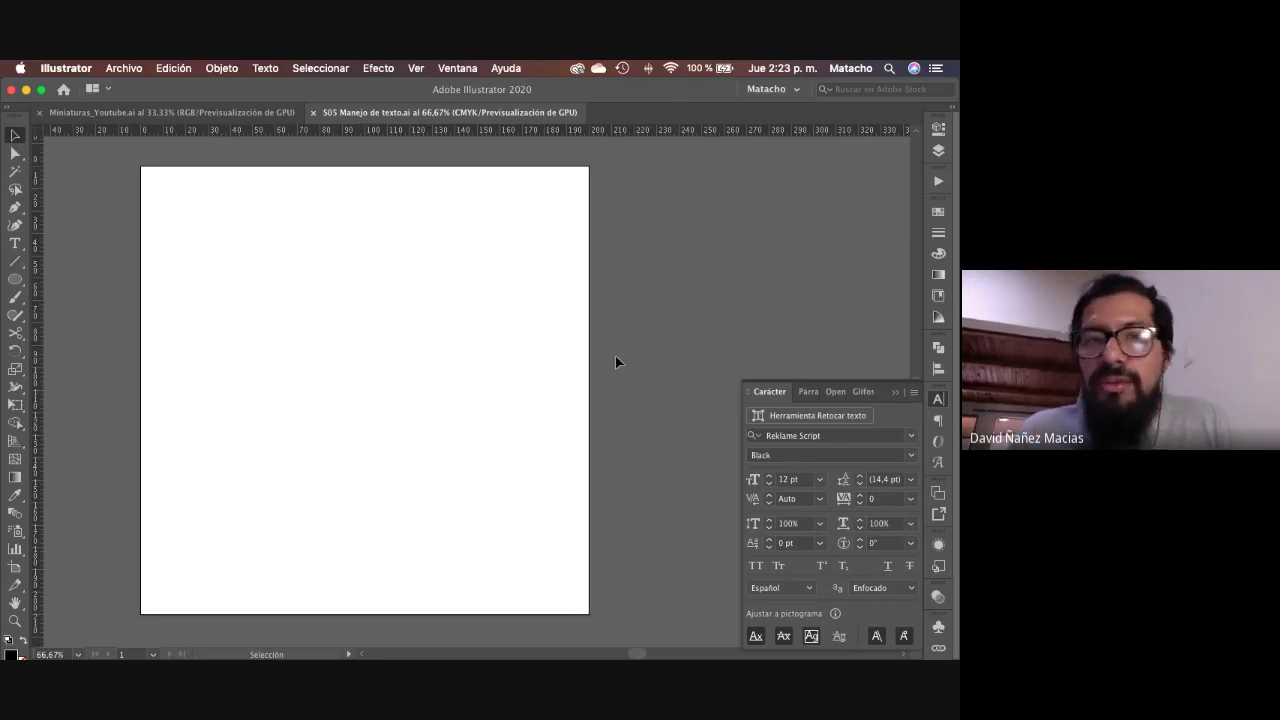
Step: Create an area text frame about 153 mm square on the artboard, filled with Lorem ipsum placeholder text
key(t)
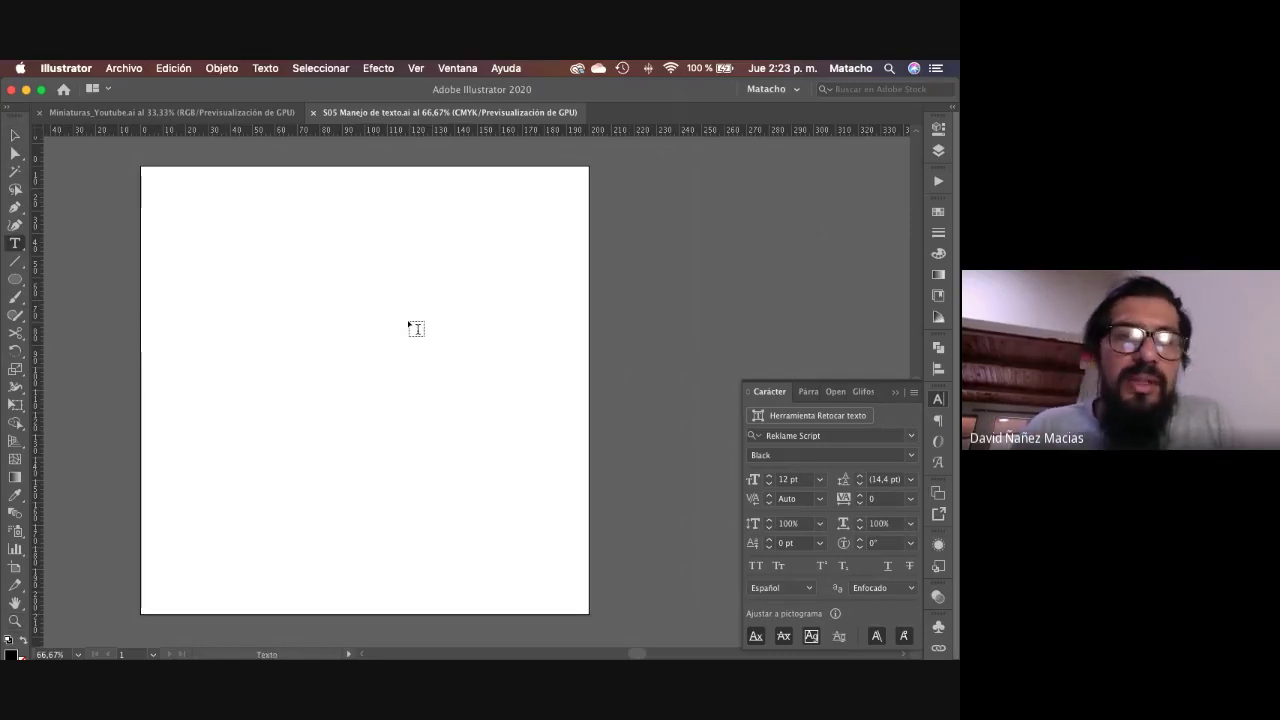
drag(189, 209, 534, 553)
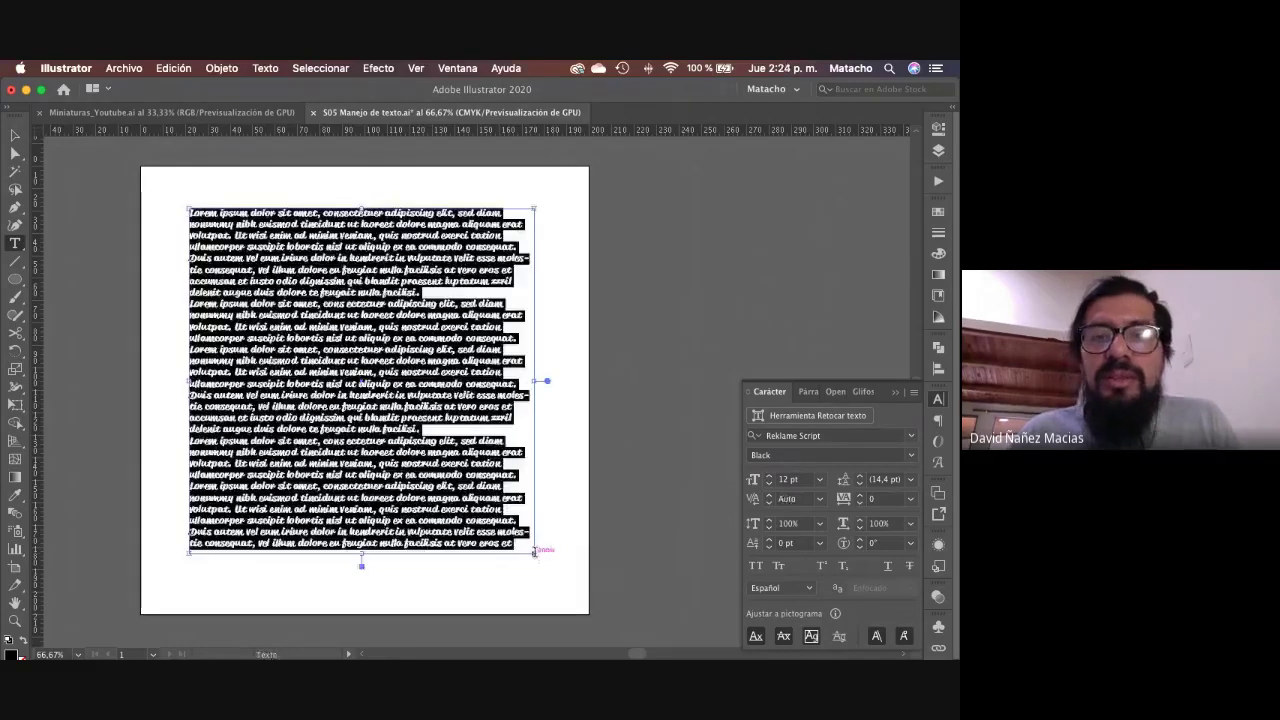
key(Escape)
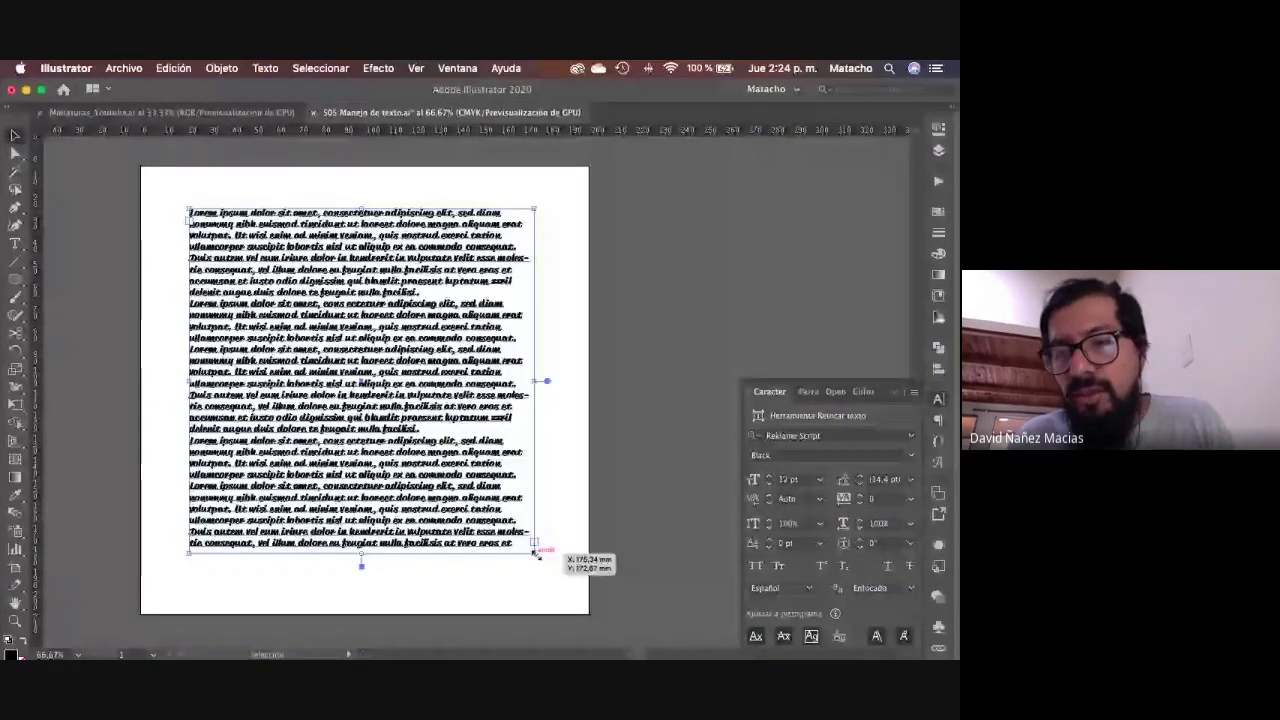
click(663, 312)
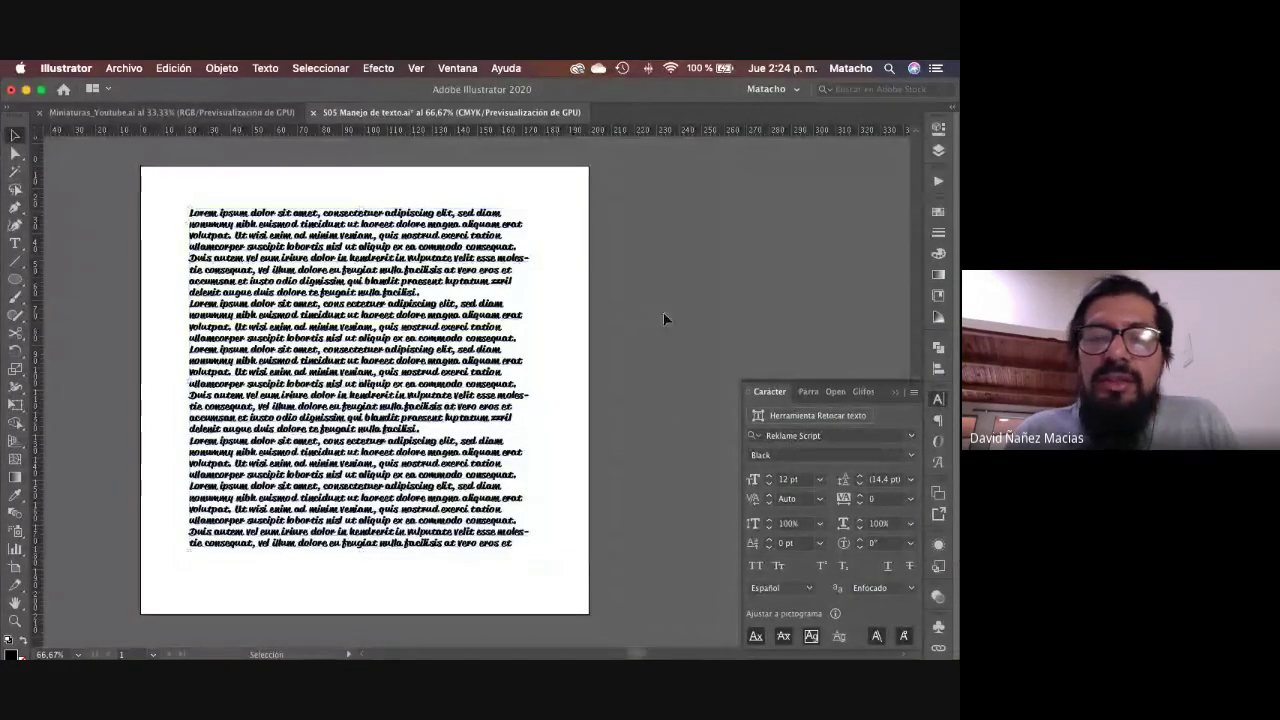
Step: Set the Reklame Script font style of the placeholder text frame to Regular
key(z)
click(471, 520)
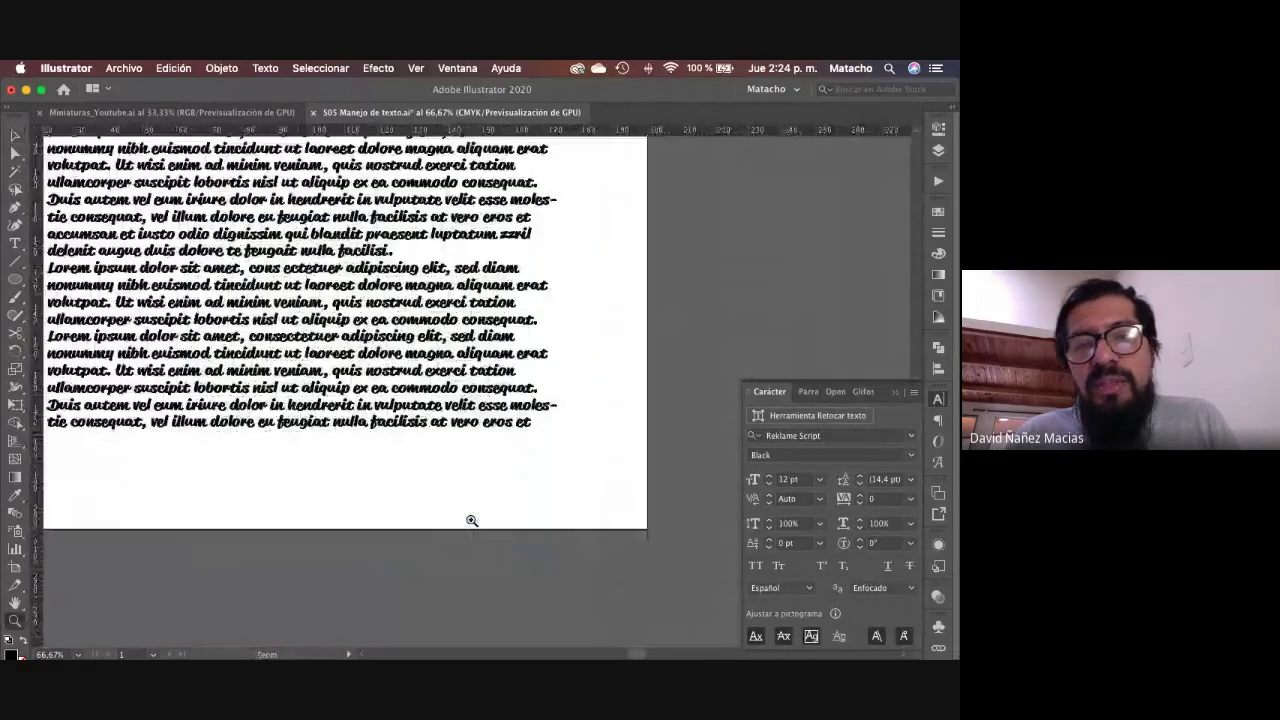
click(471, 520)
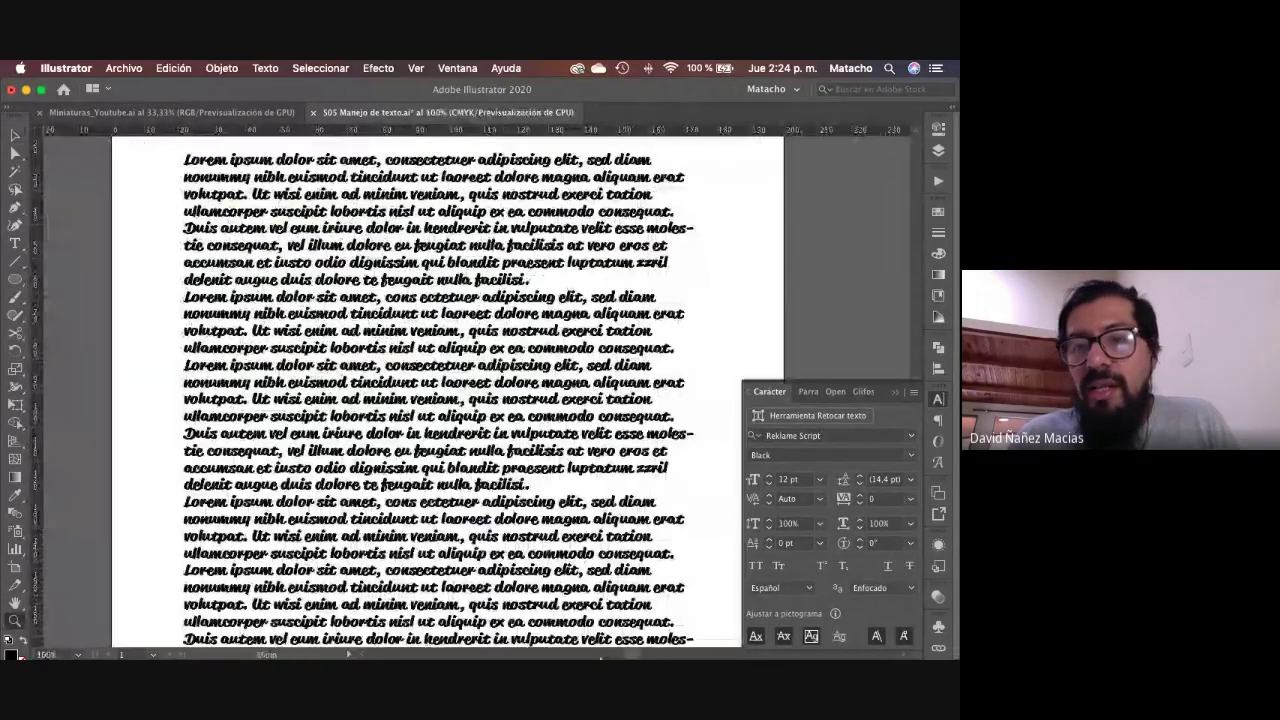
scroll(600, 640, right, 2)
key(v)
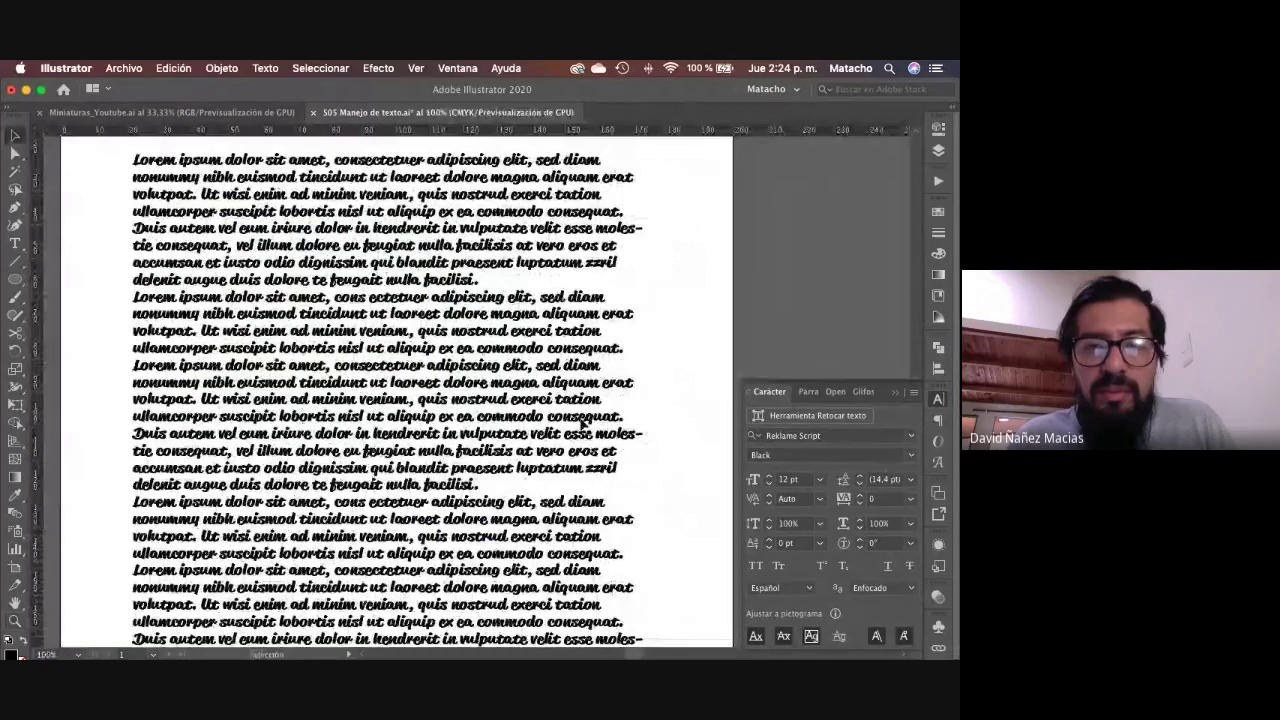
click(438, 330)
click(912, 454)
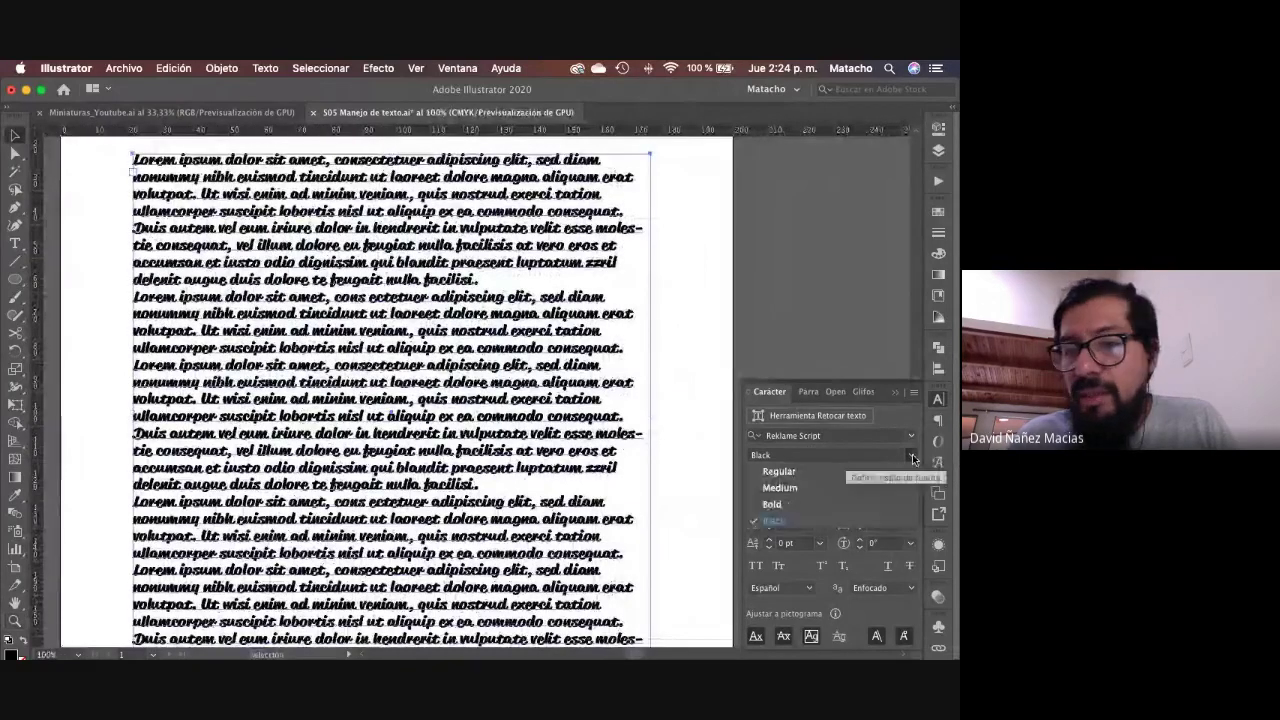
click(864, 472)
click(718, 240)
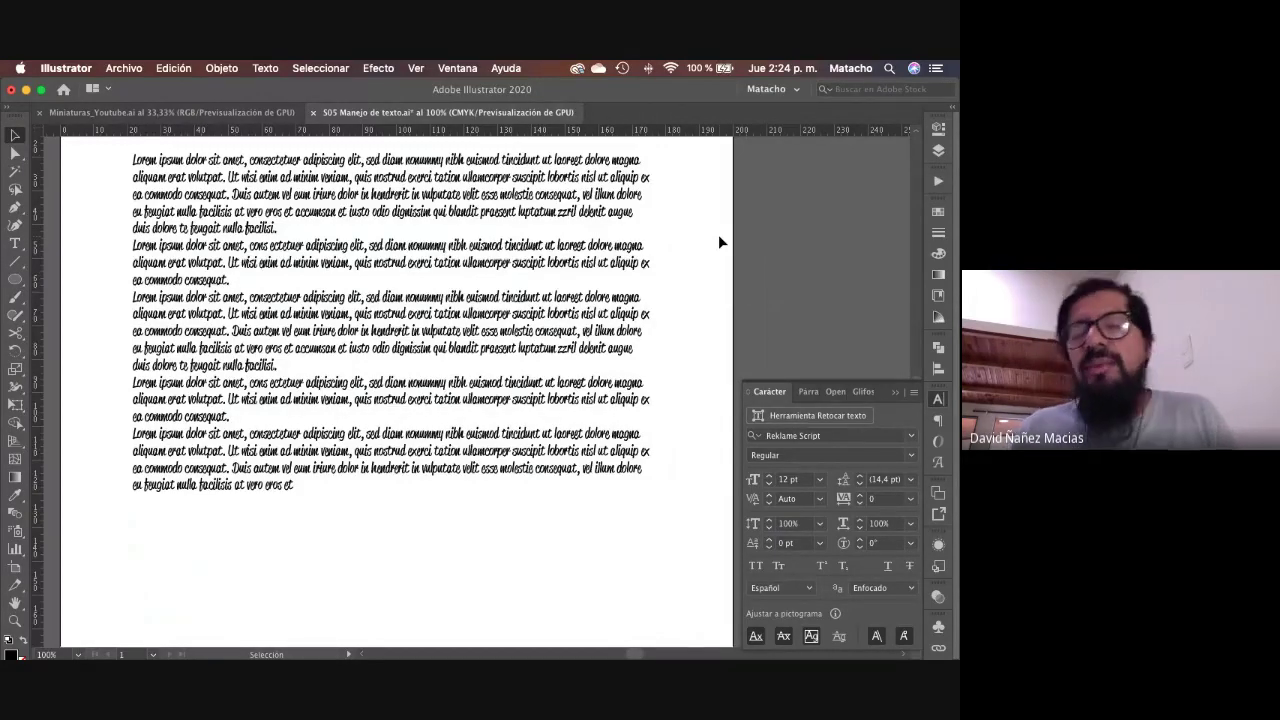
Step: Select the text frame and examine which text panels are available, from Carácter through Tabuladores
click(521, 226)
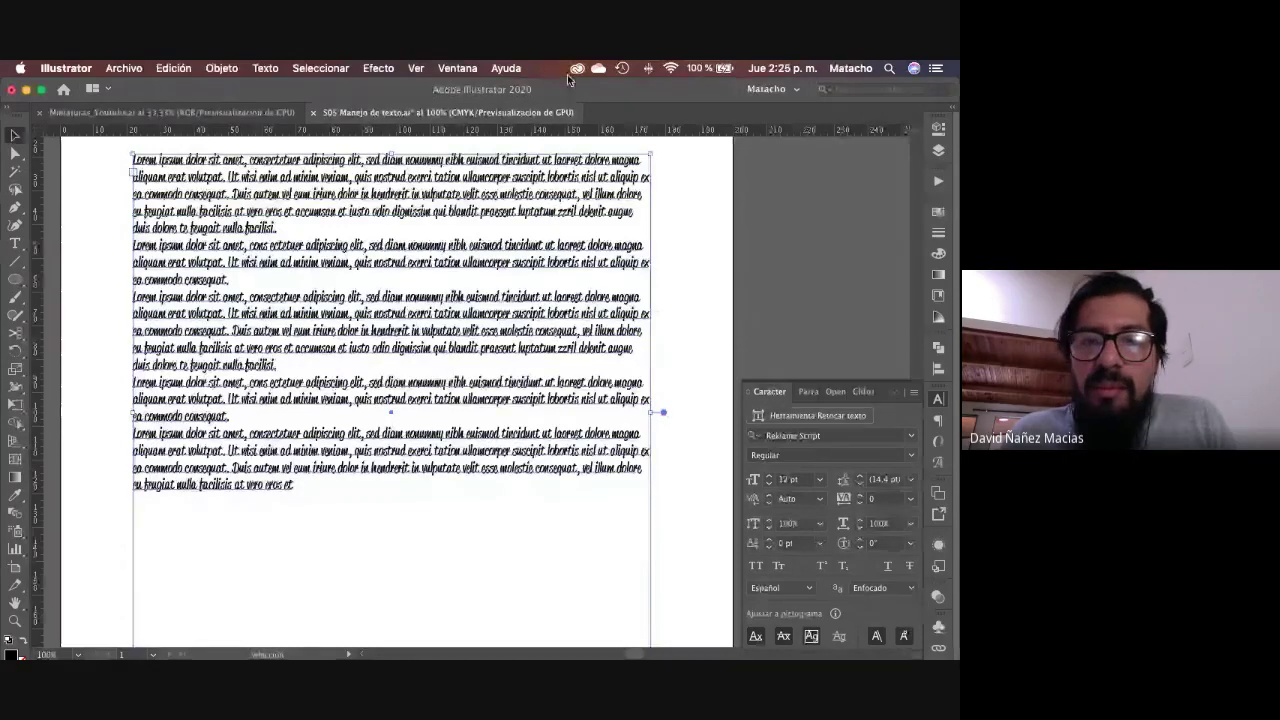
click(455, 70)
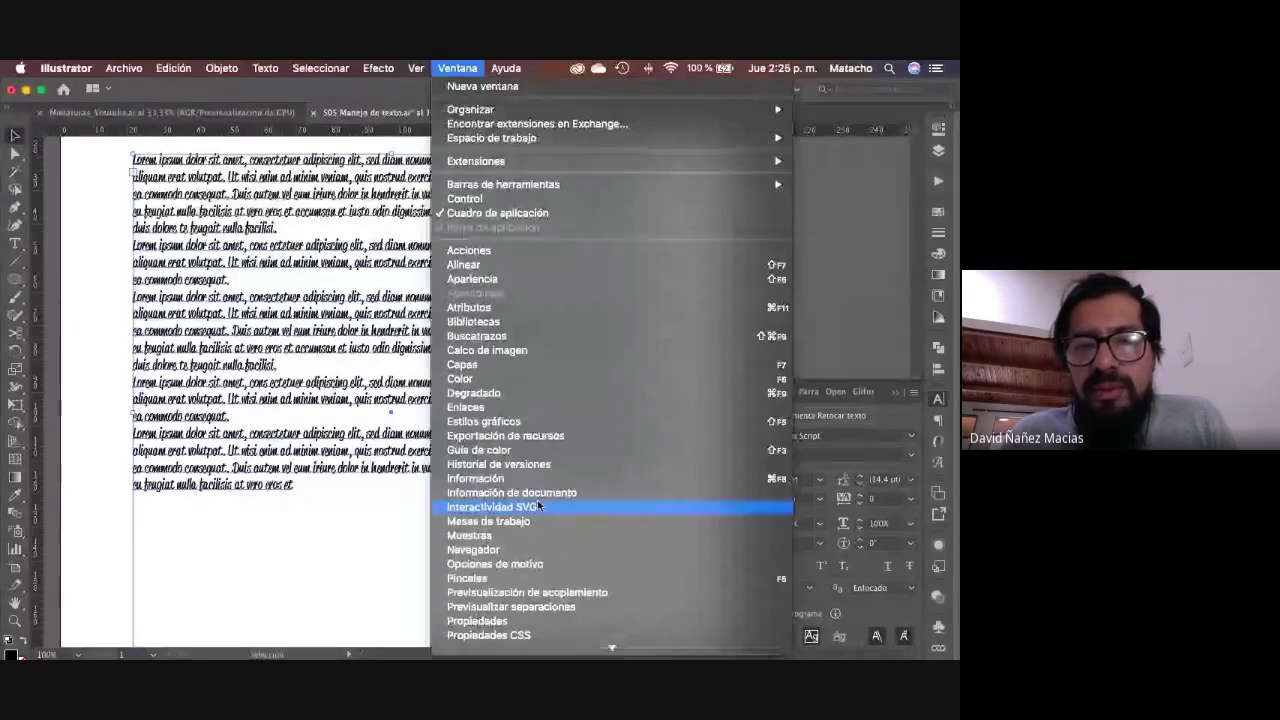
scroll(606, 647, down, 5)
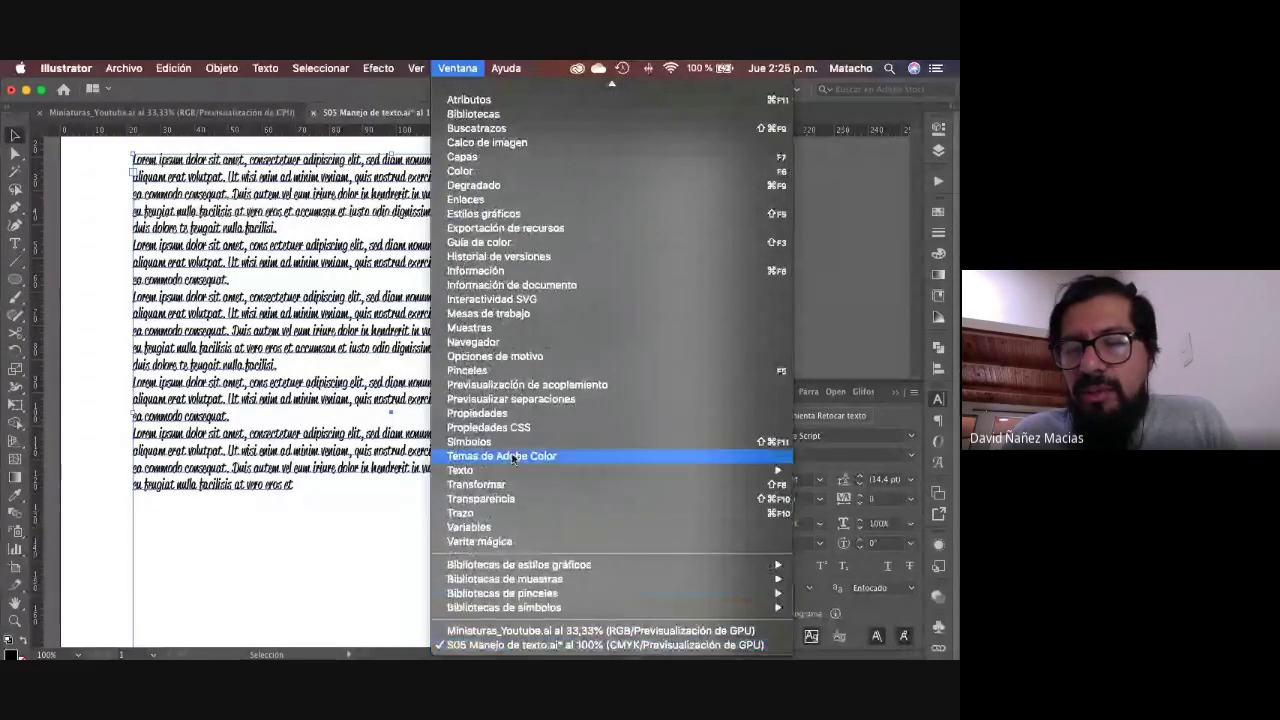
mouse_move(650, 465)
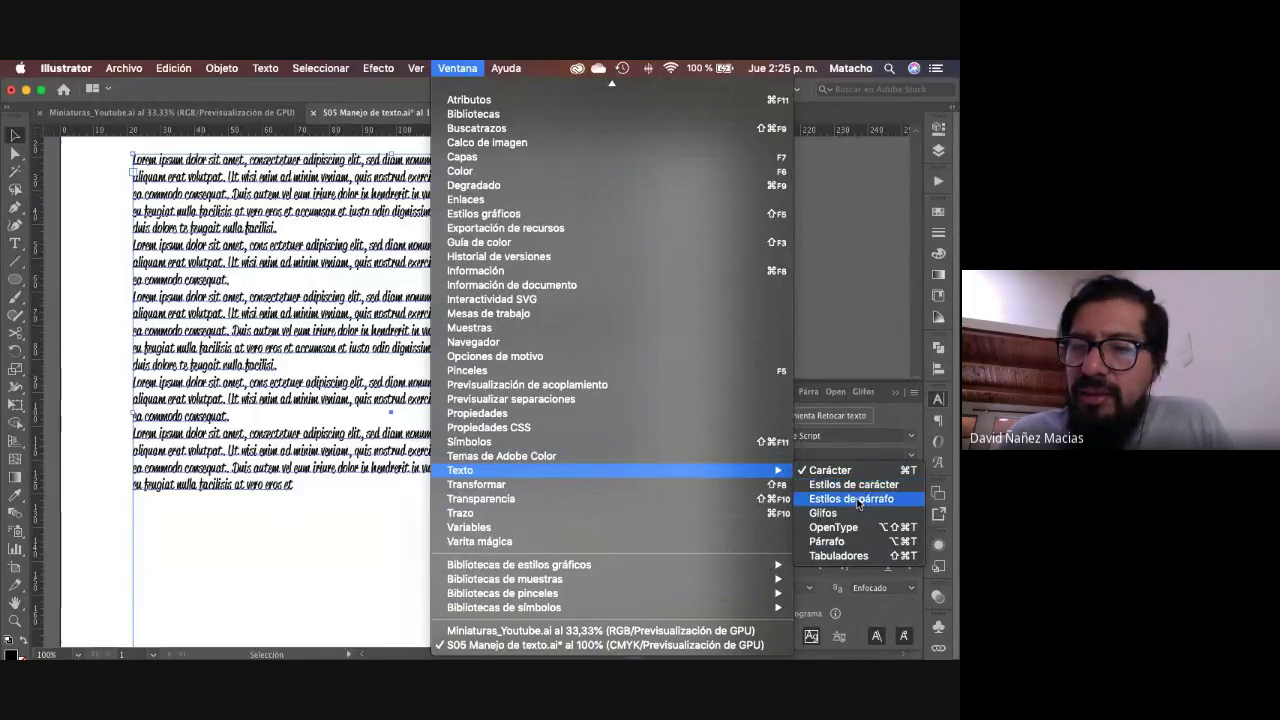
click(835, 557)
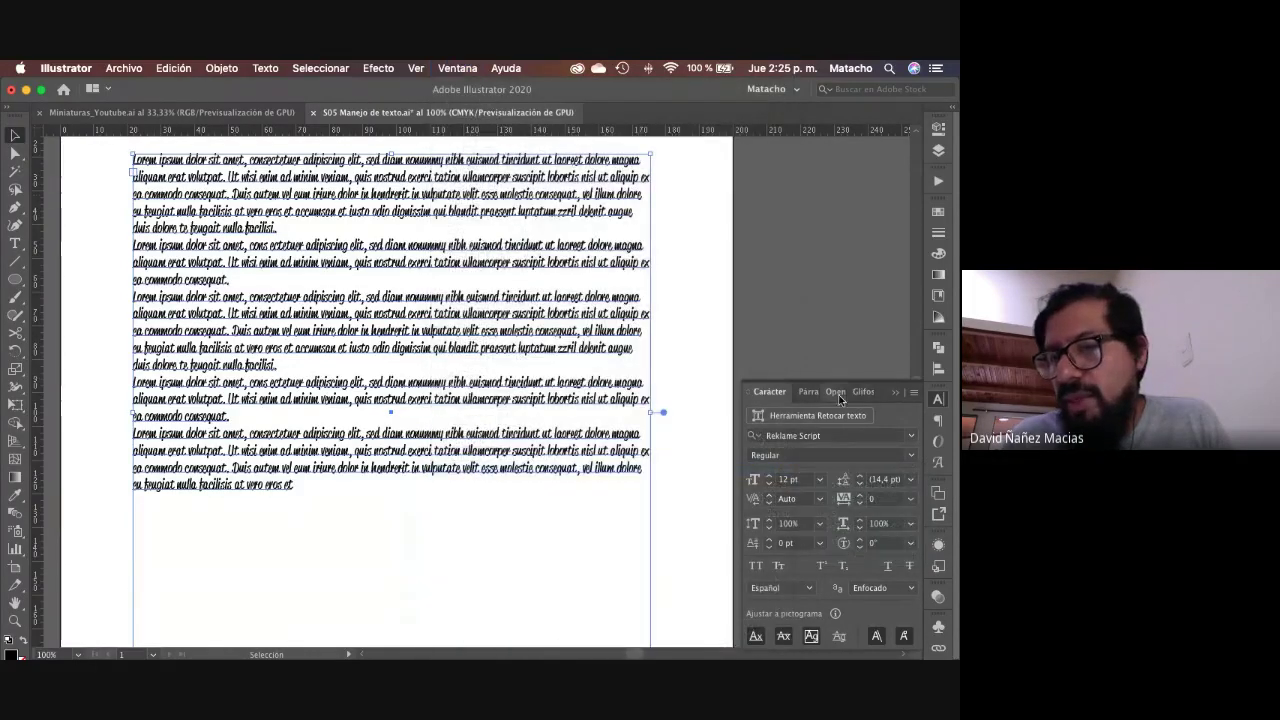
Step: Look through the Párrafo, OpenType and Glifos options, return to the Carácter options and deselect the text frame
click(938, 421)
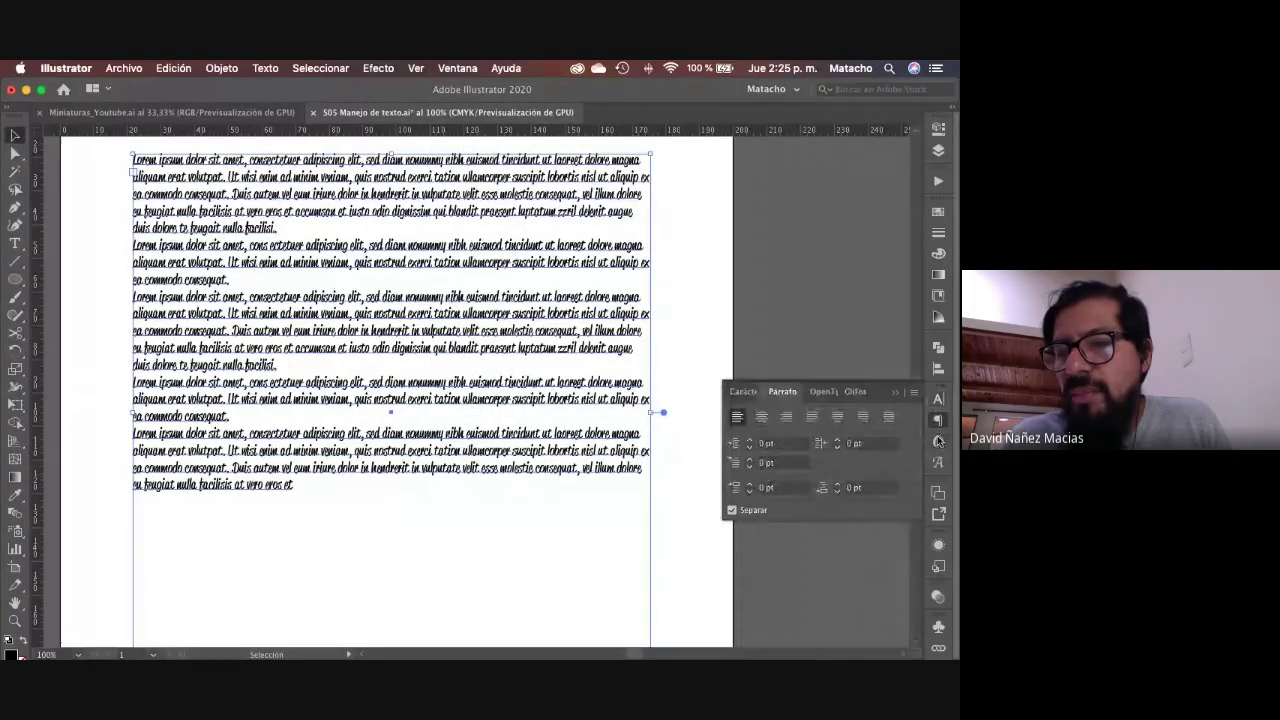
click(938, 441)
click(938, 463)
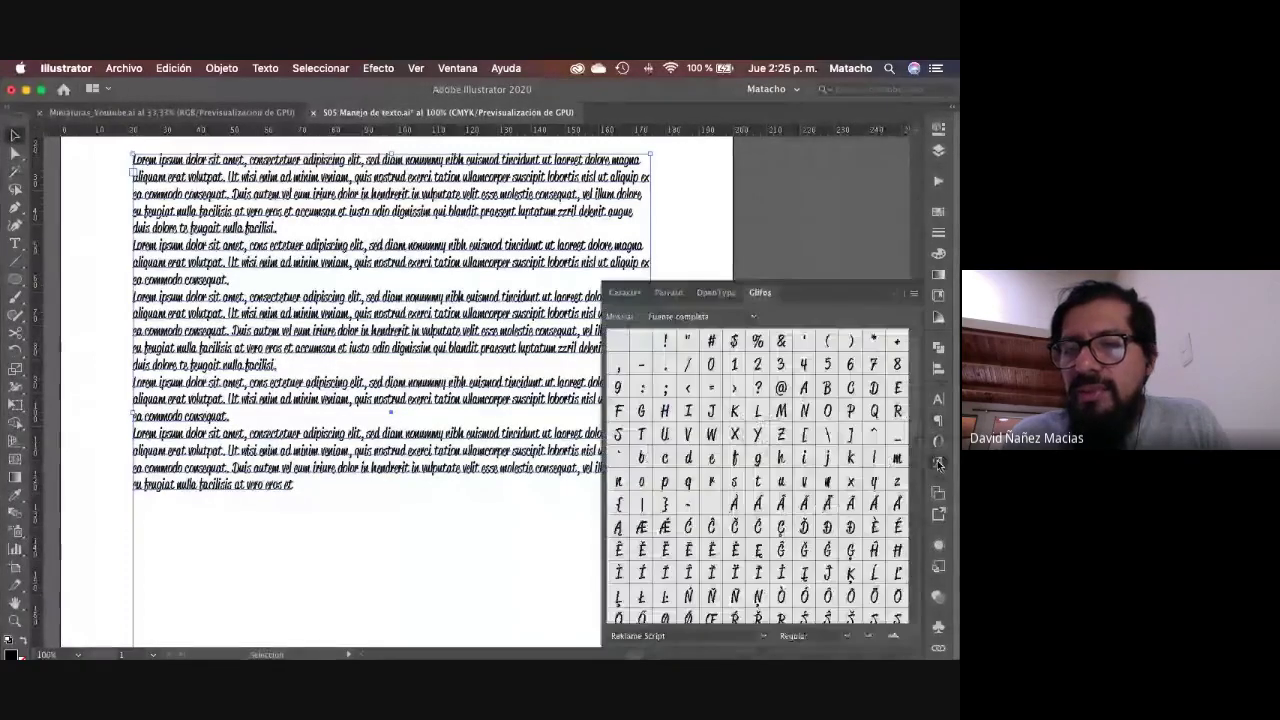
click(938, 401)
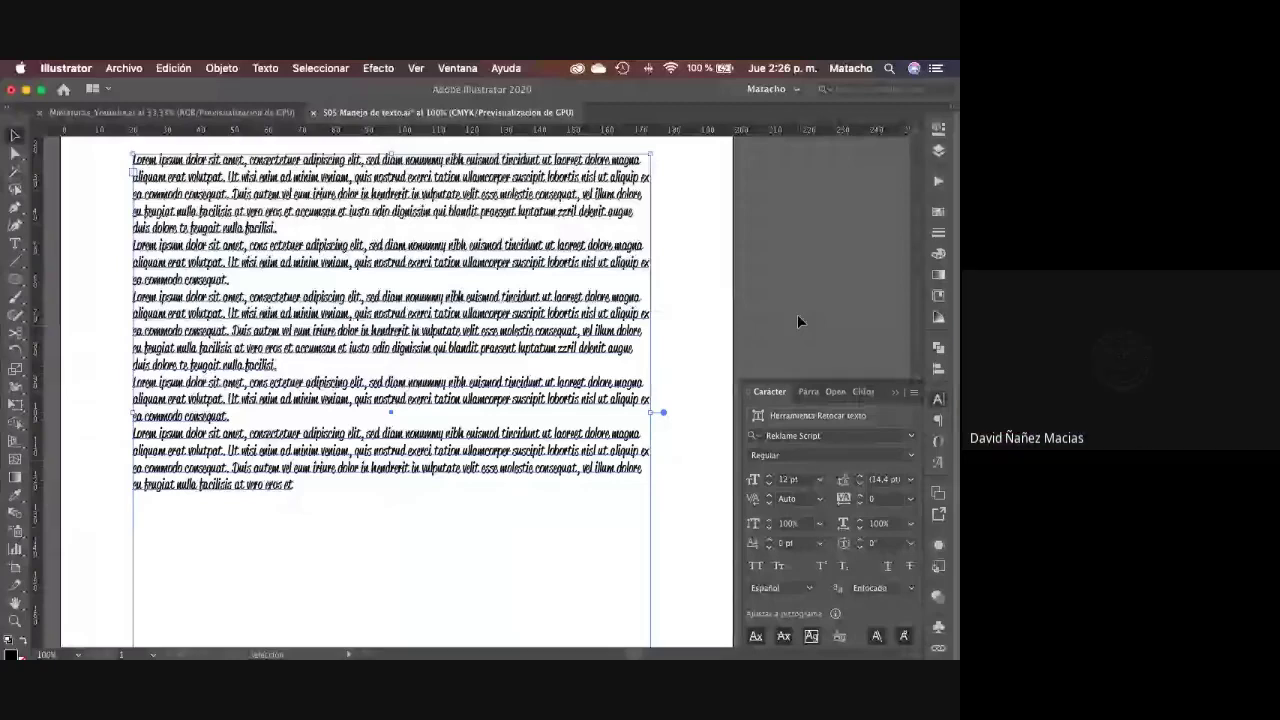
click(797, 314)
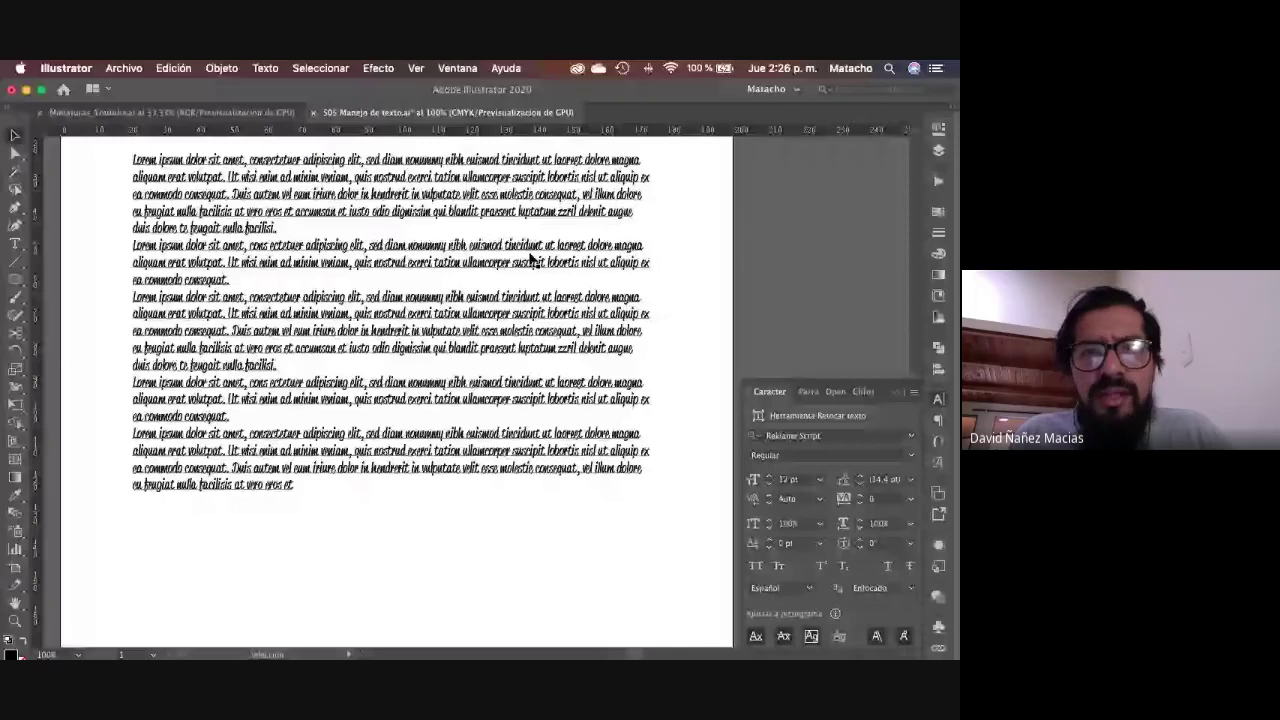
Step: Shrink and raise the letter "o" of "nonummy" in the second paragraph with the Touch Type tool, then deselect the text
click(797, 416)
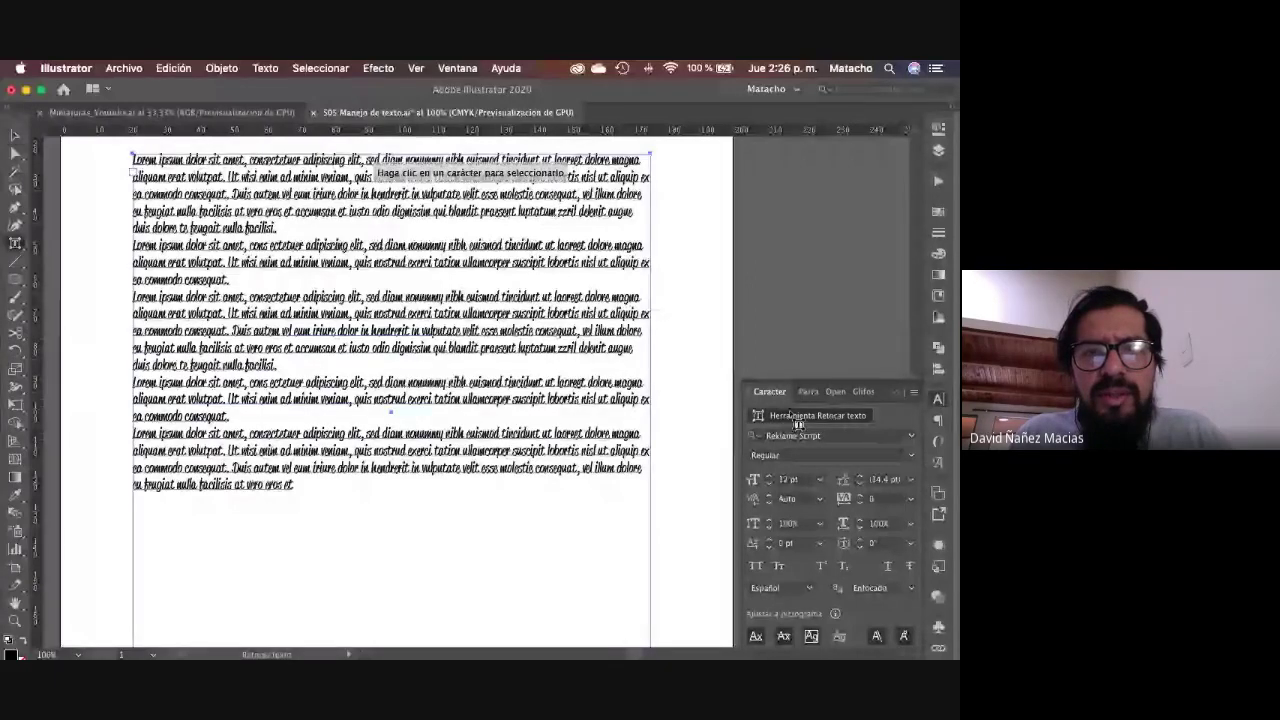
click(414, 250)
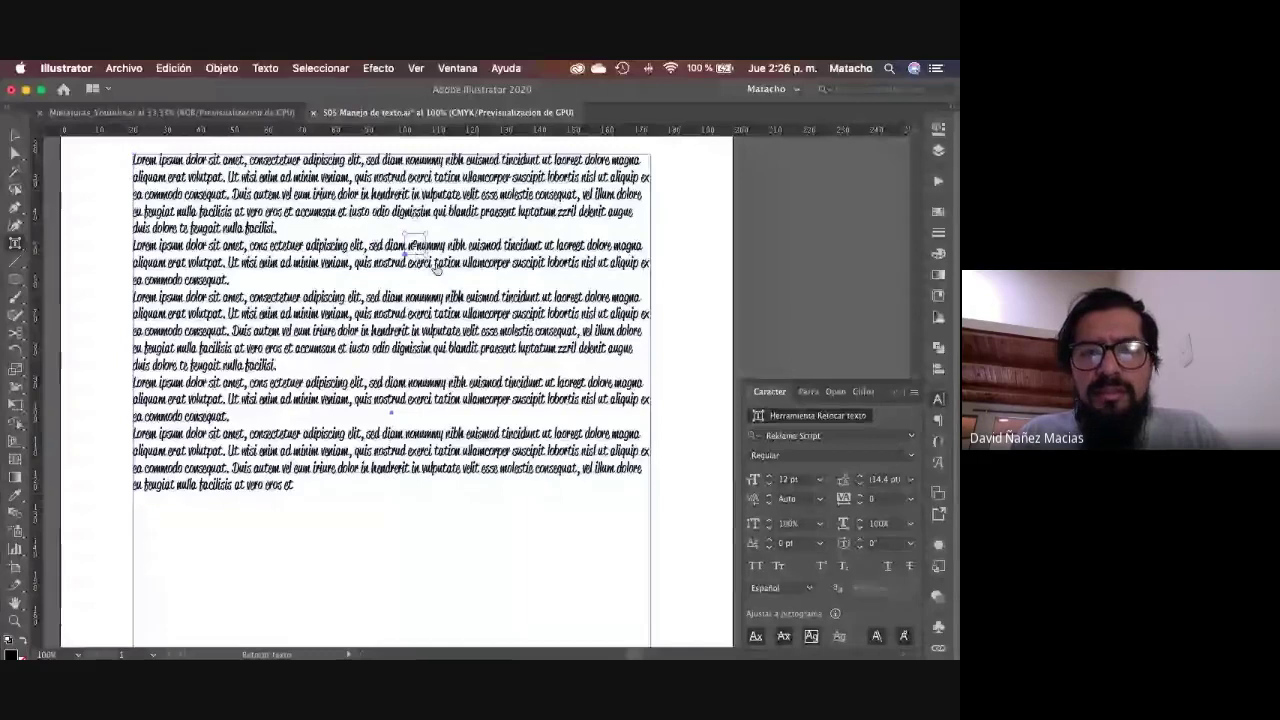
key(v)
click(693, 297)
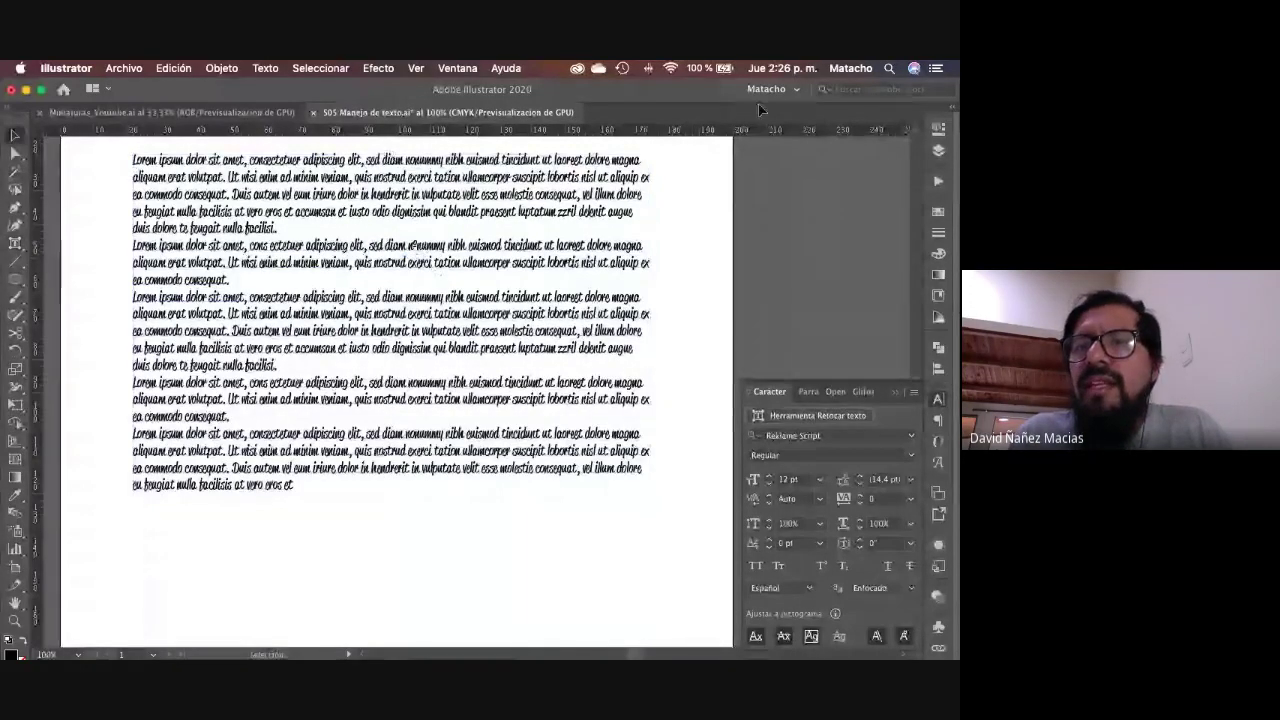
Step: Switch the workspace to Tipografía
click(770, 89)
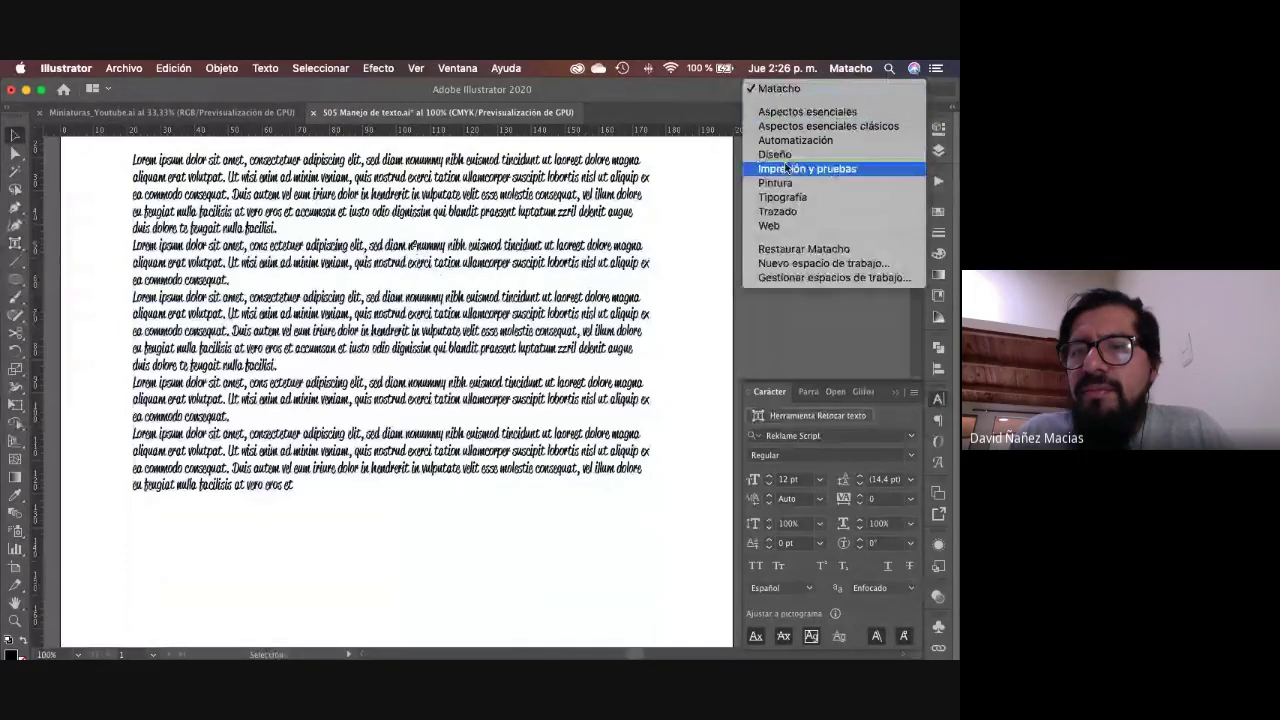
click(783, 197)
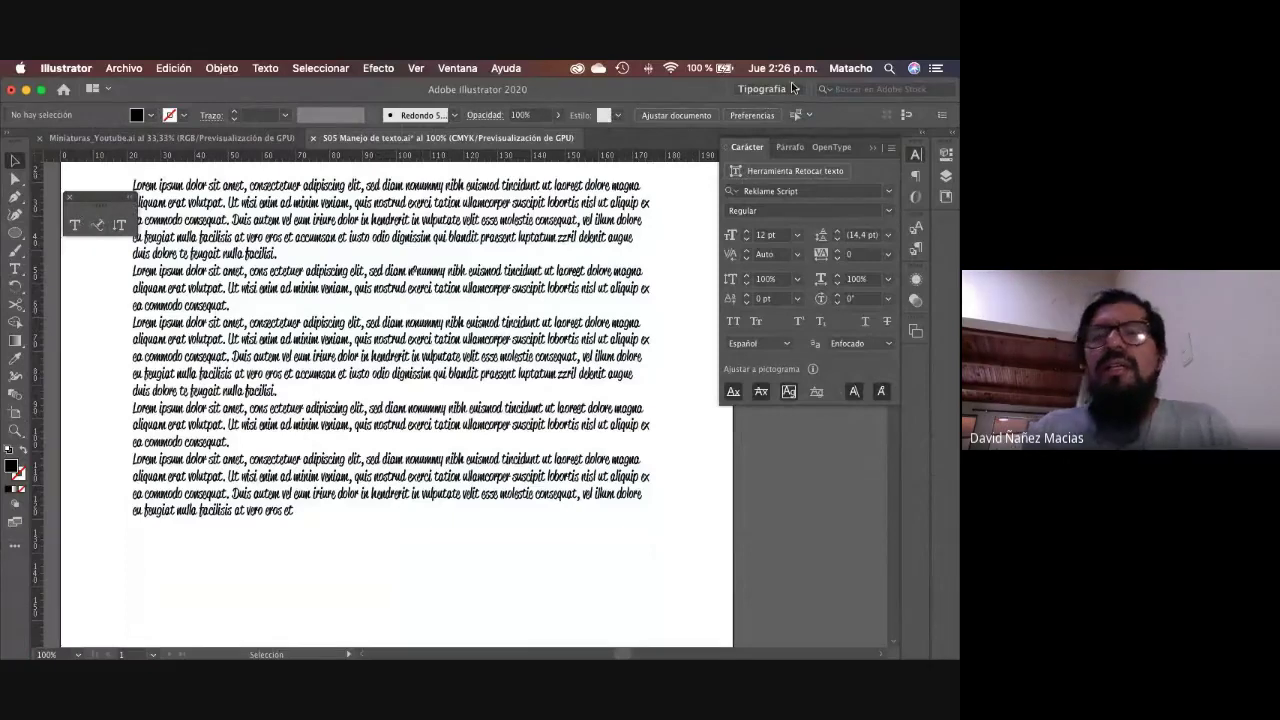
Step: Select the text frame and apply the Abolition font from the active Adobe Fonts
key(z)
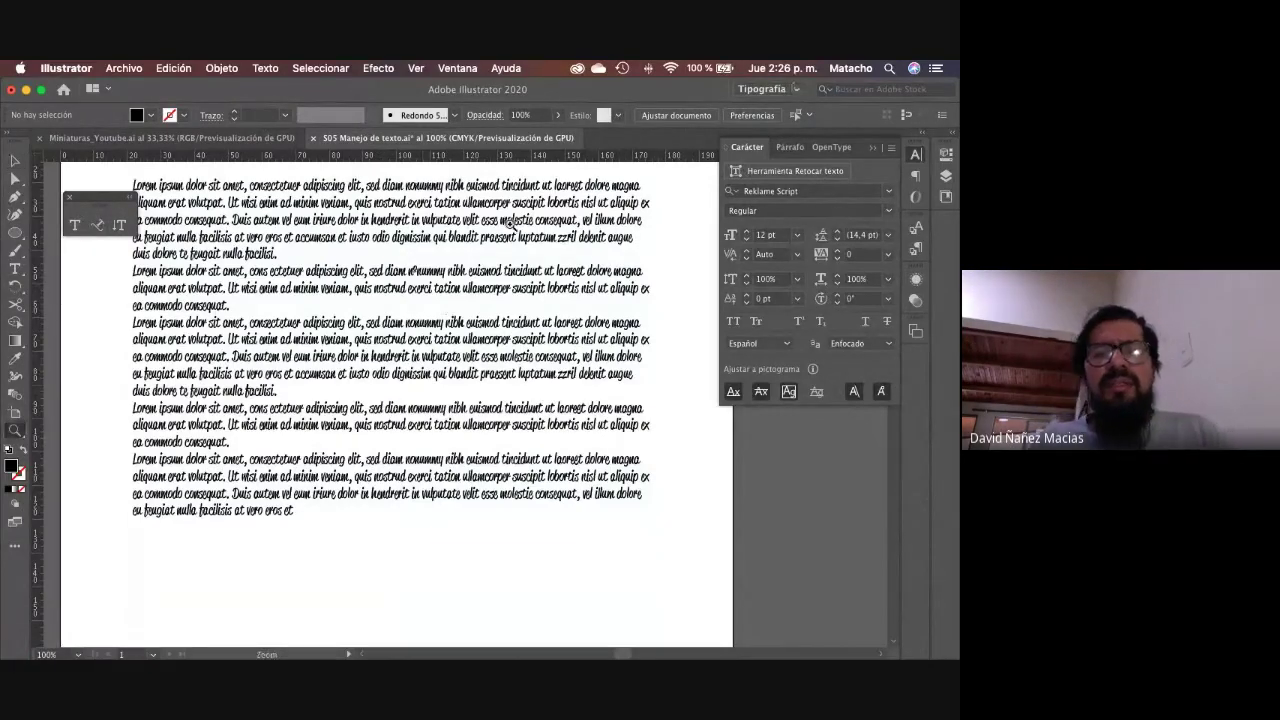
click(510, 223)
click(510, 224)
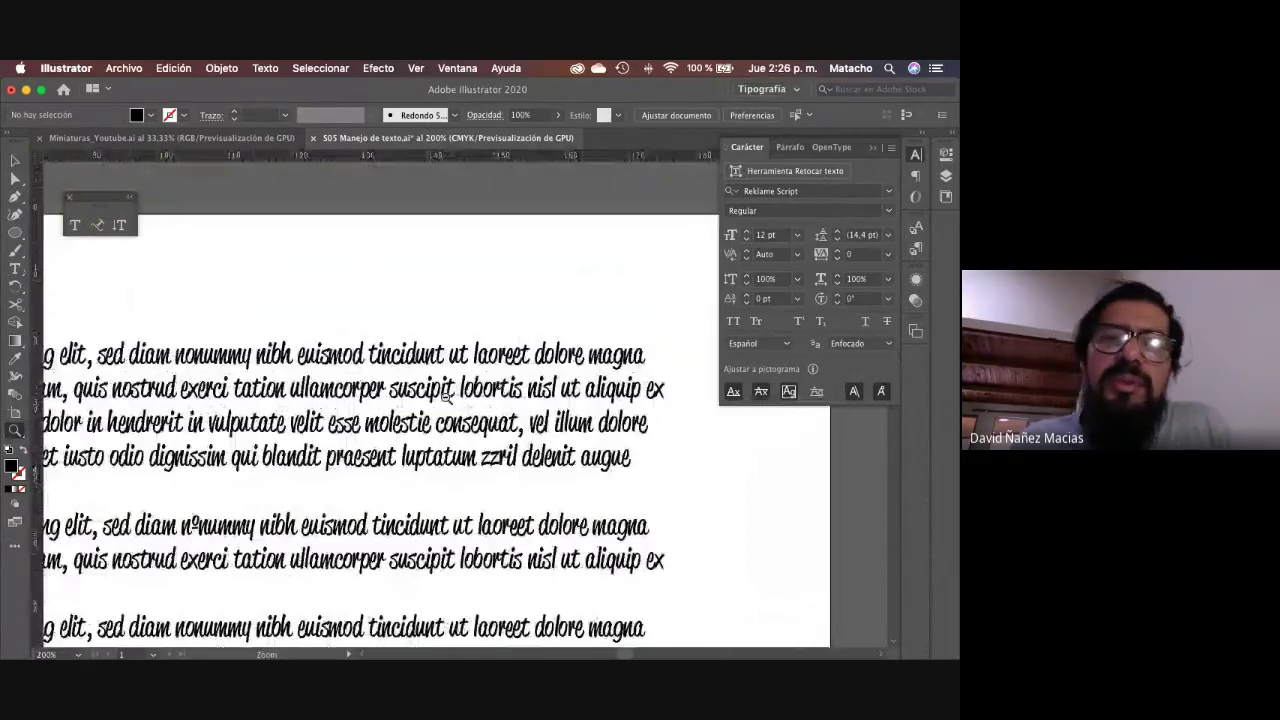
key(super+1)
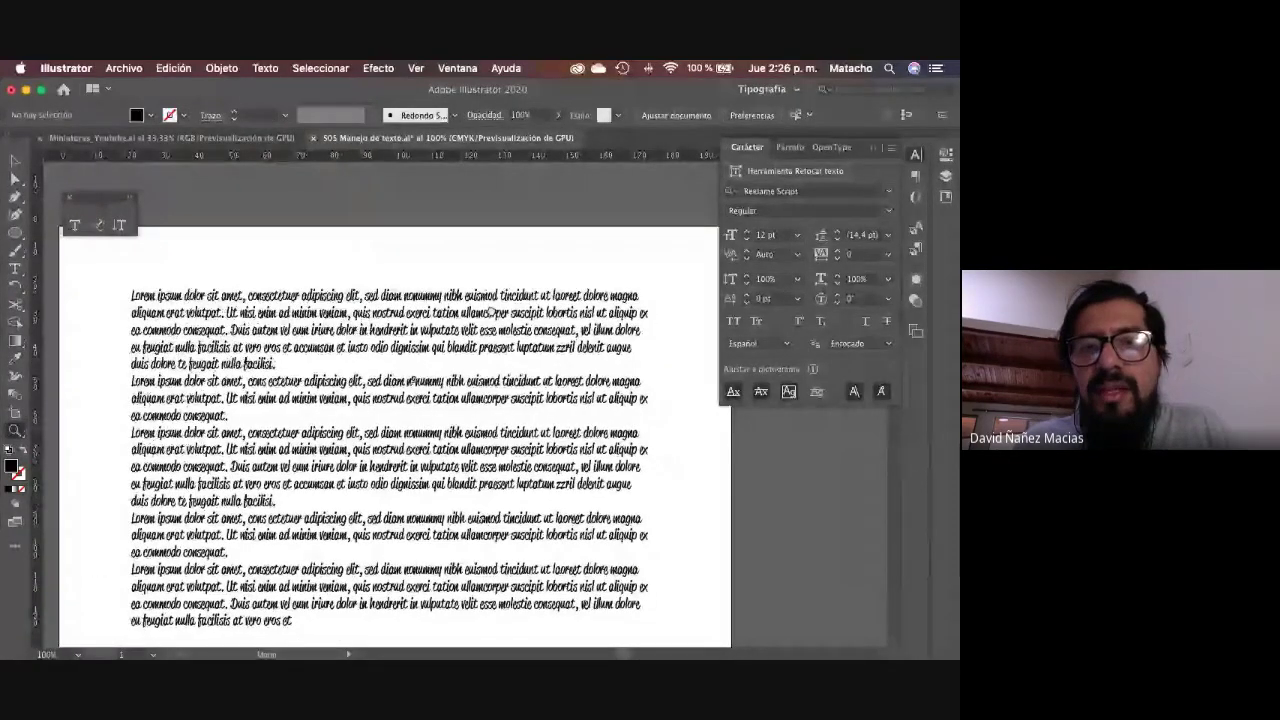
drag(491, 312, 491, 310)
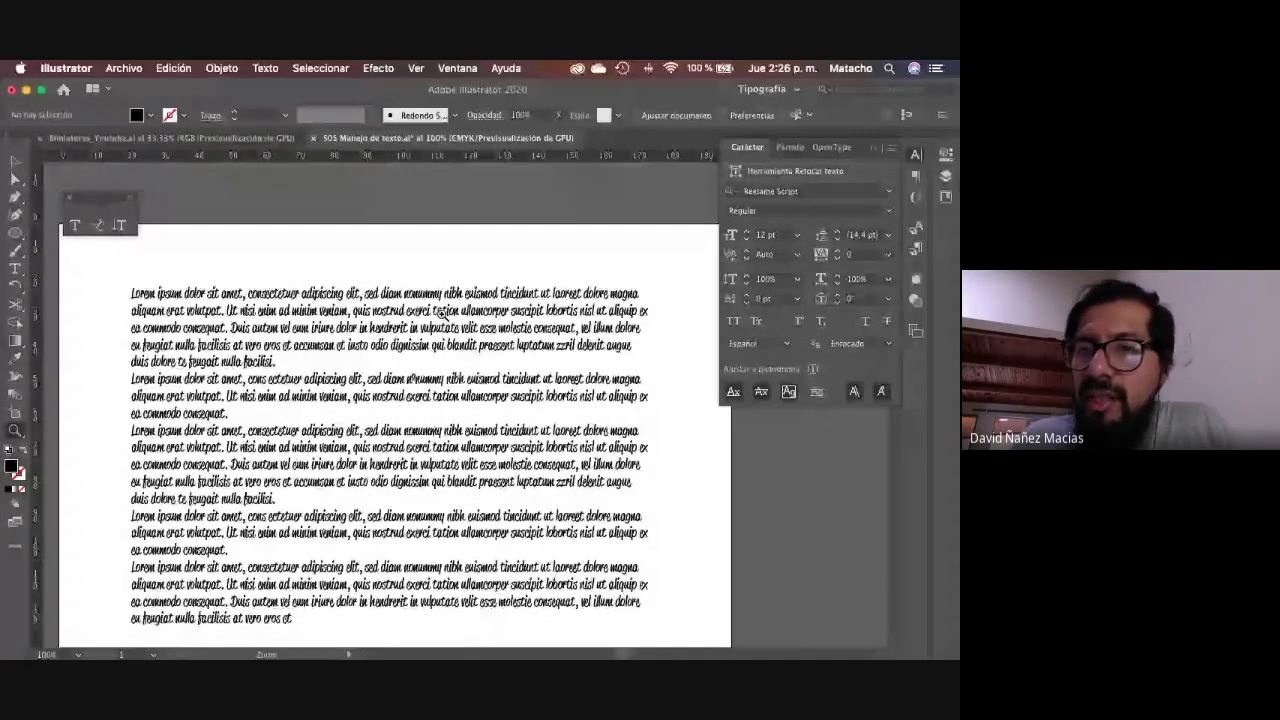
key(super+plus)
click(461, 320)
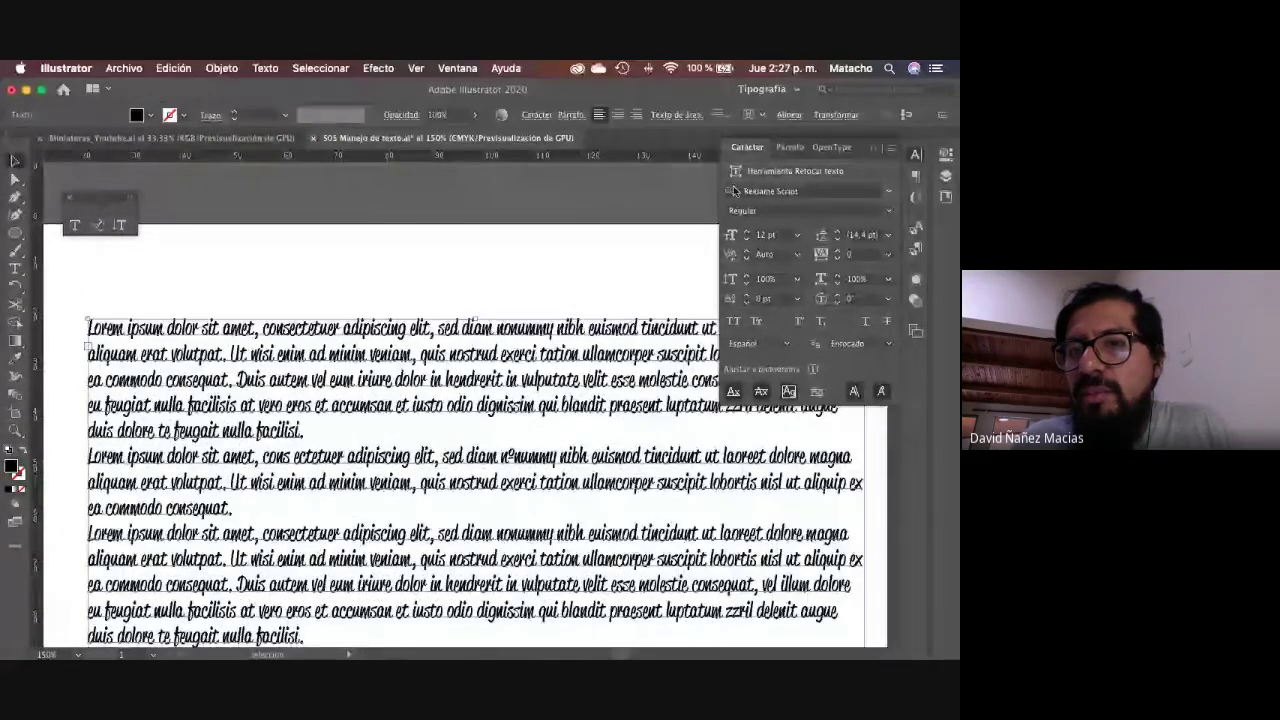
click(887, 192)
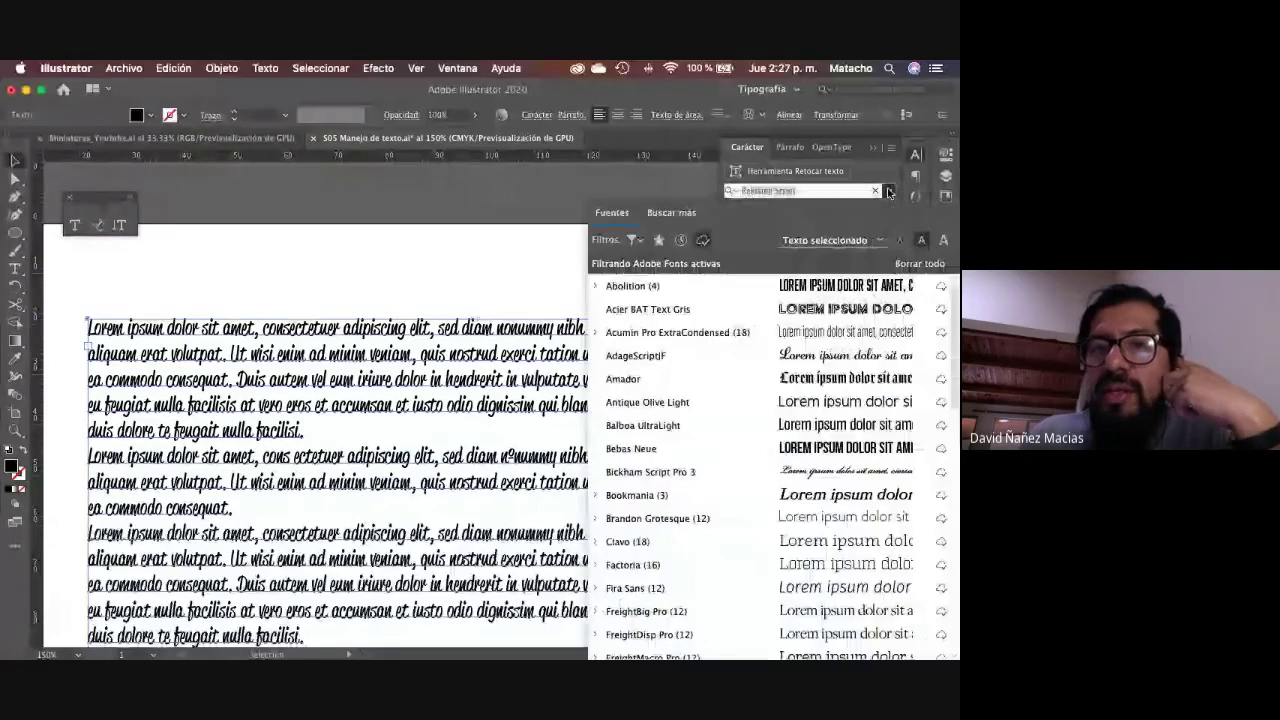
key(Down)
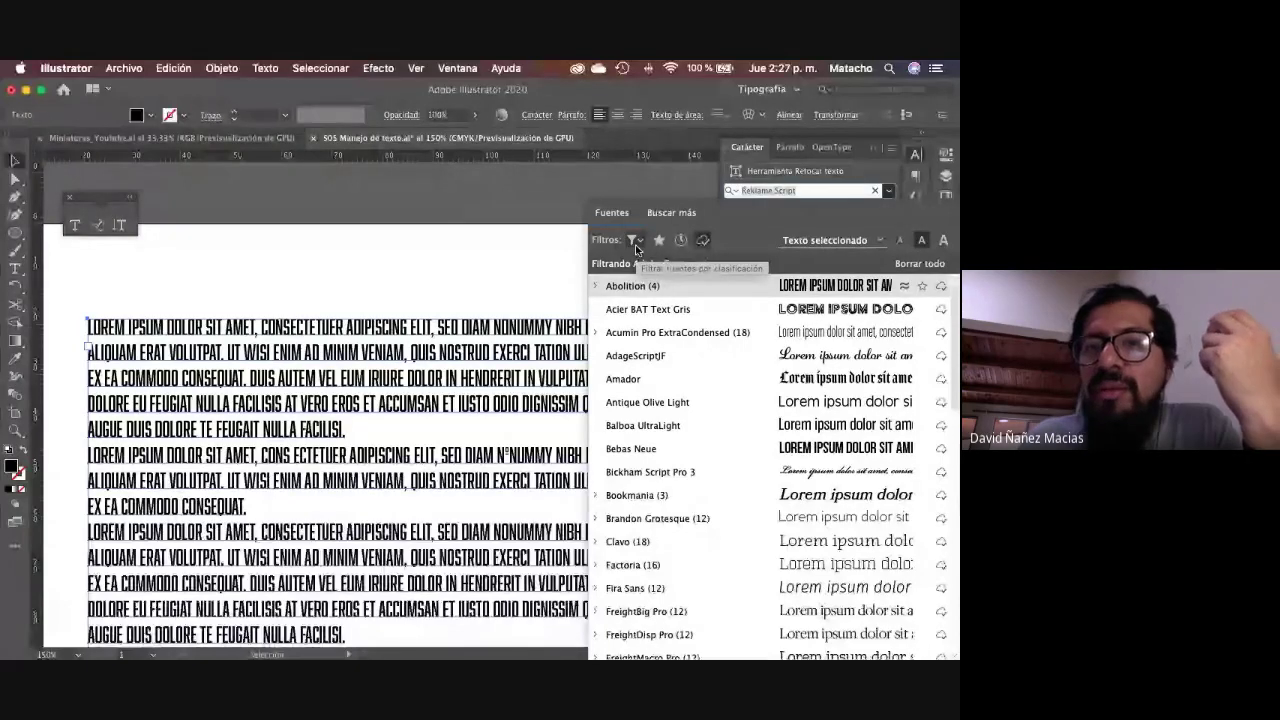
Step: Filter the active Adobe Fonts by classification in turn: Sans Serif, Serif, Slab Serif, Script, Monoespaciado, handwritten and Decorativo
click(635, 245)
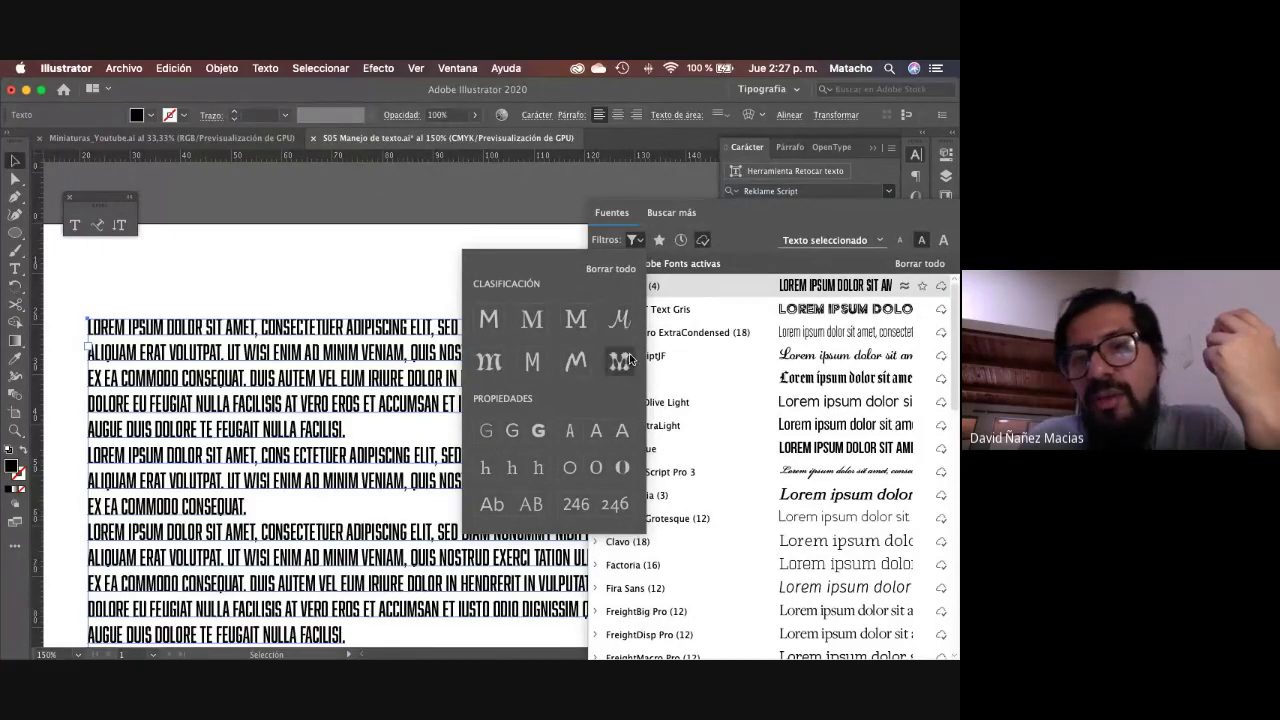
click(489, 320)
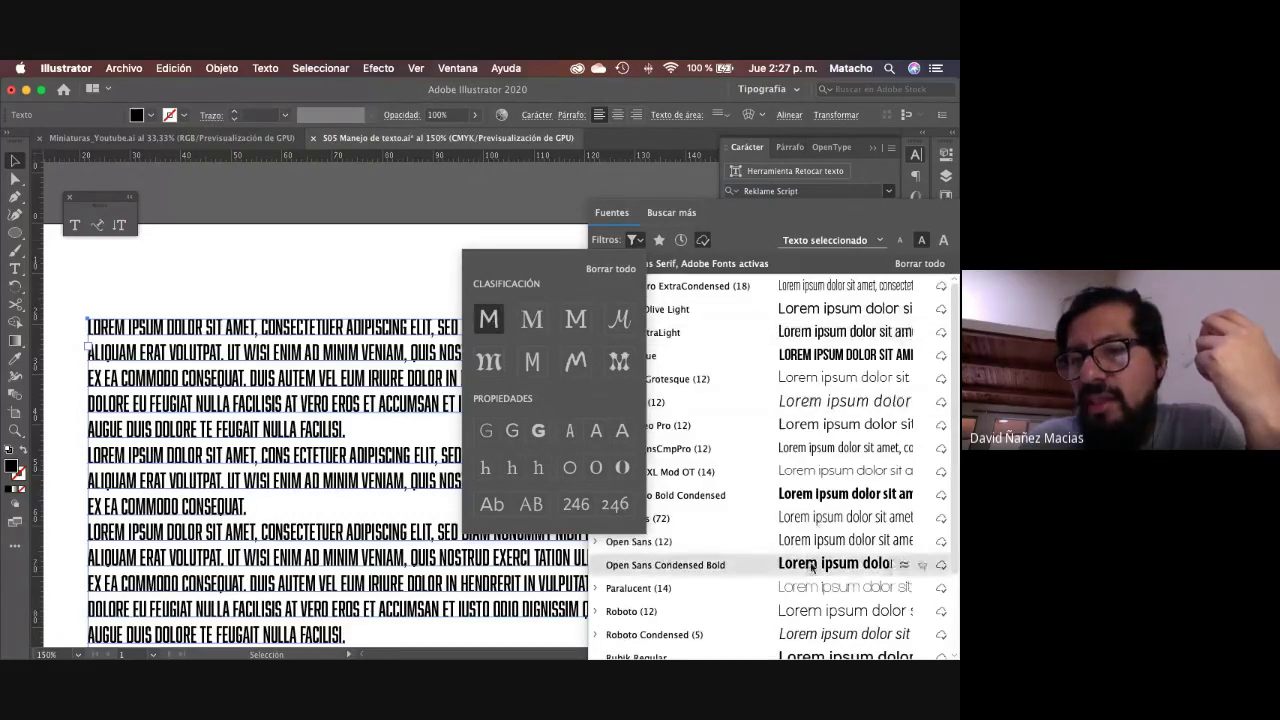
click(532, 320)
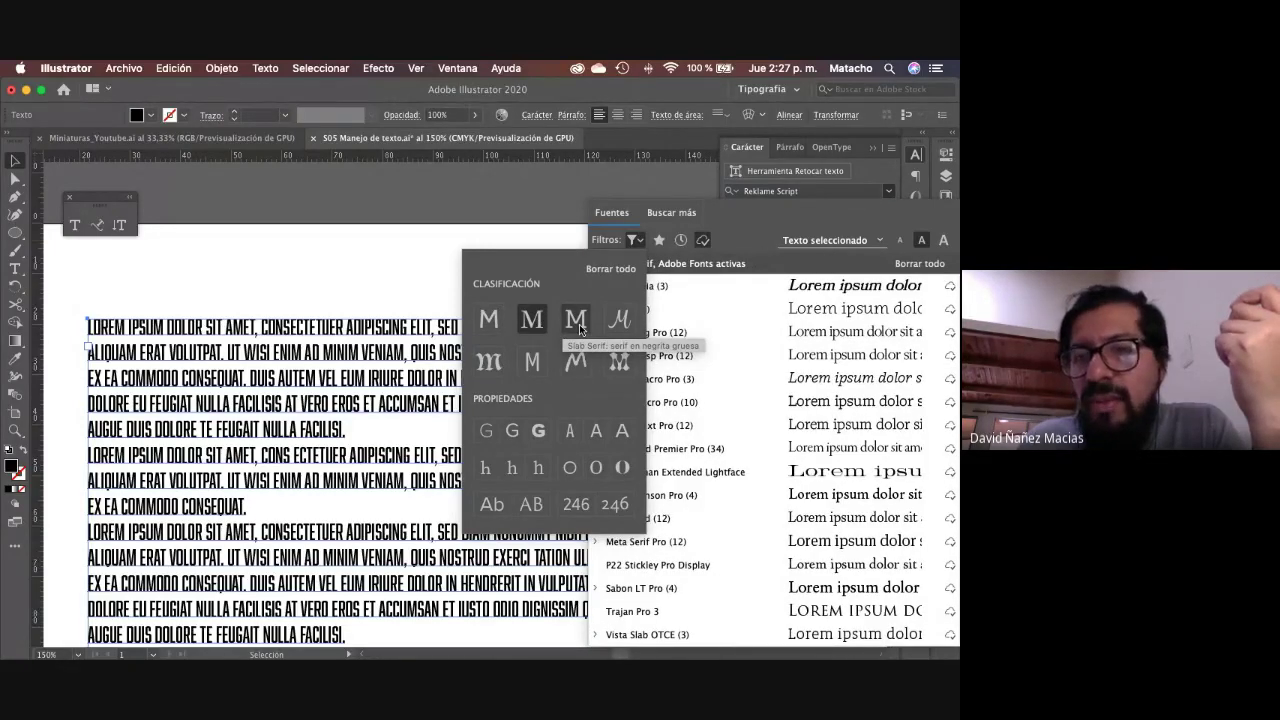
click(578, 325)
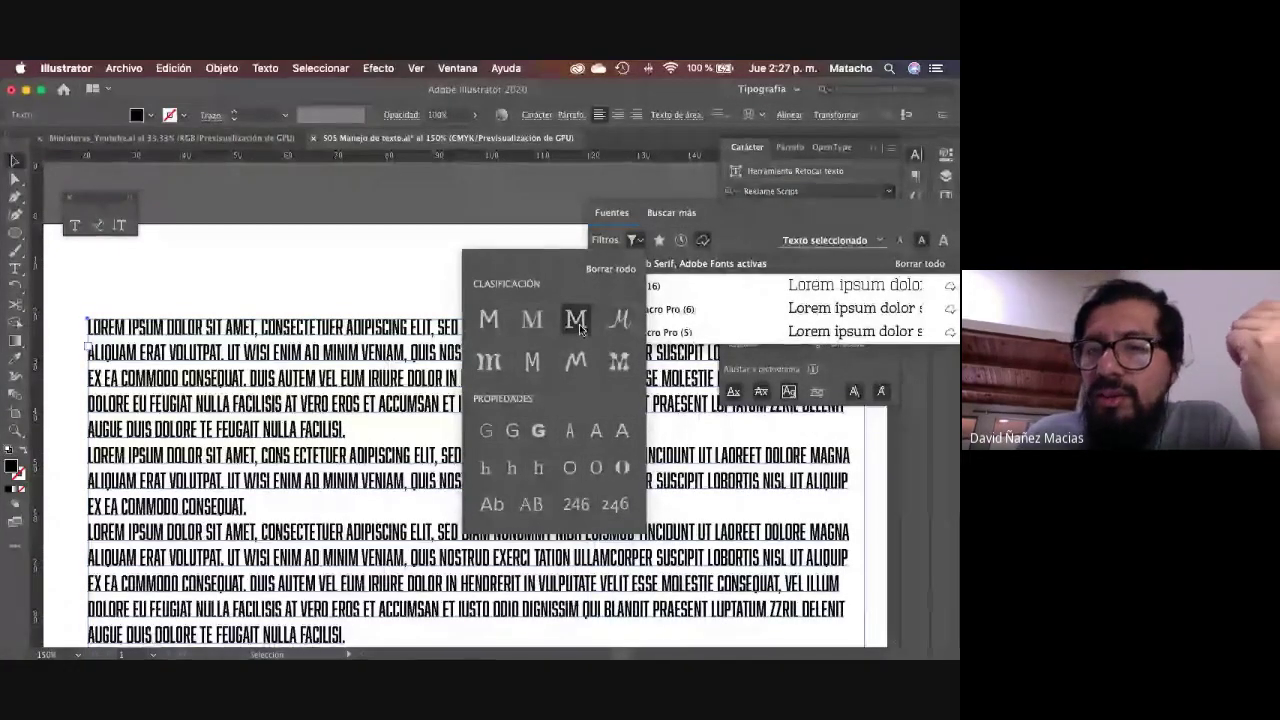
click(618, 321)
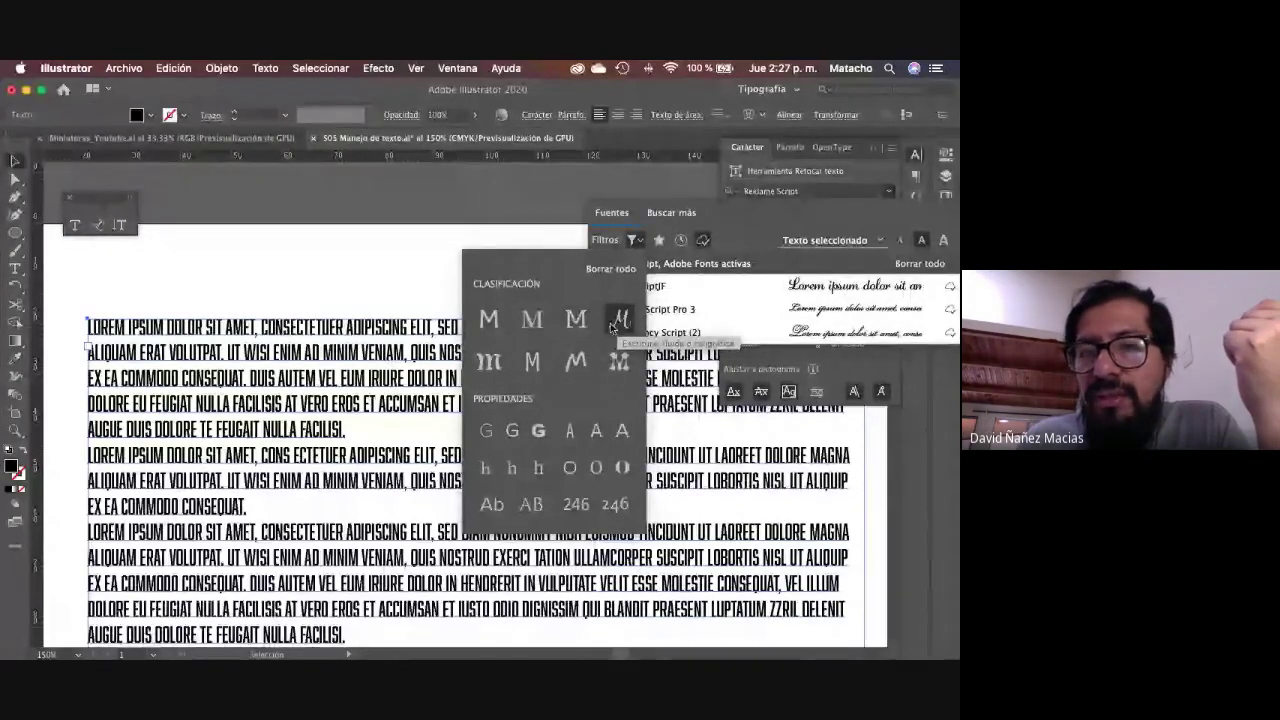
click(533, 362)
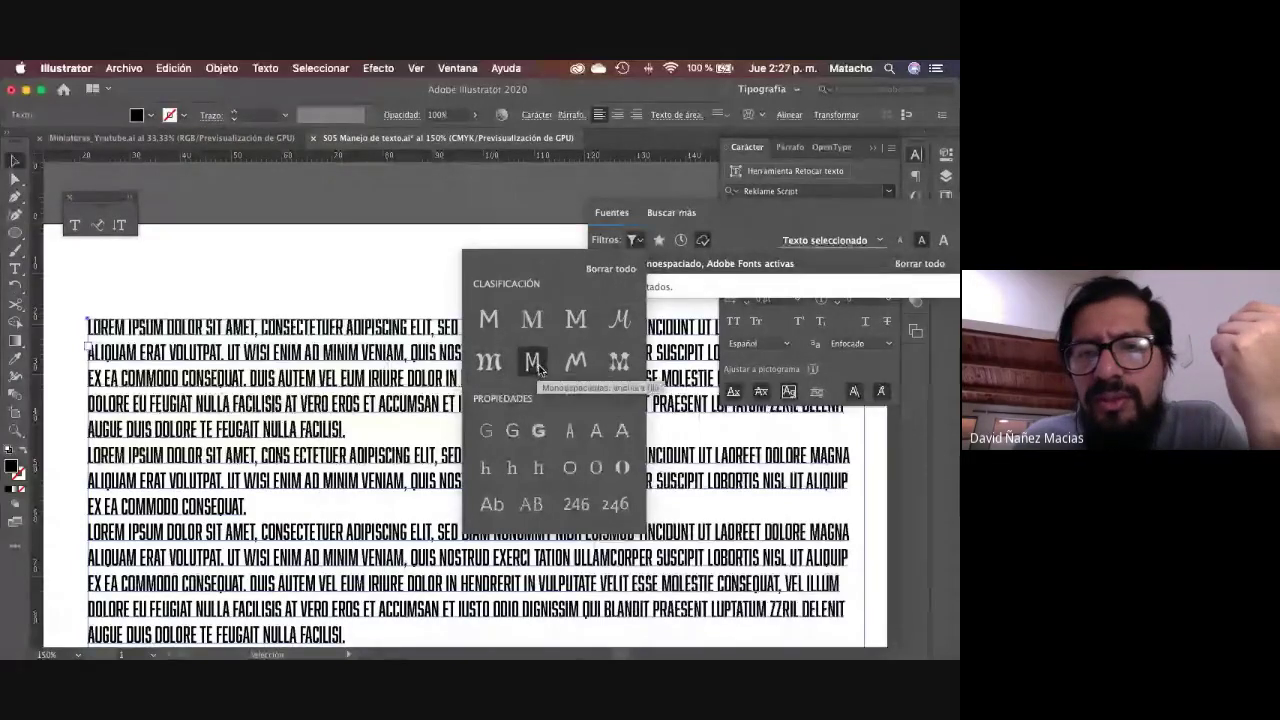
click(576, 363)
click(615, 365)
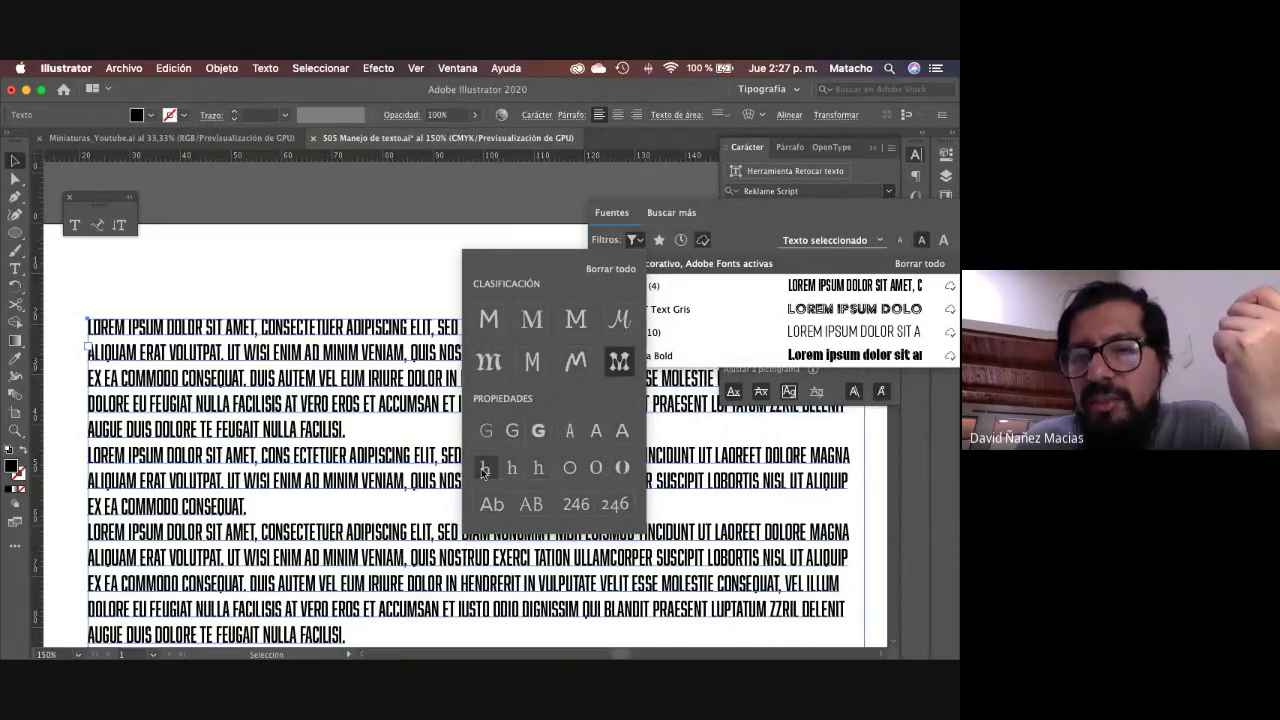
Step: Filter the fonts to Serif, compare the Grosor fino and Grosor grueso weights, and clear the weight filter
click(532, 319)
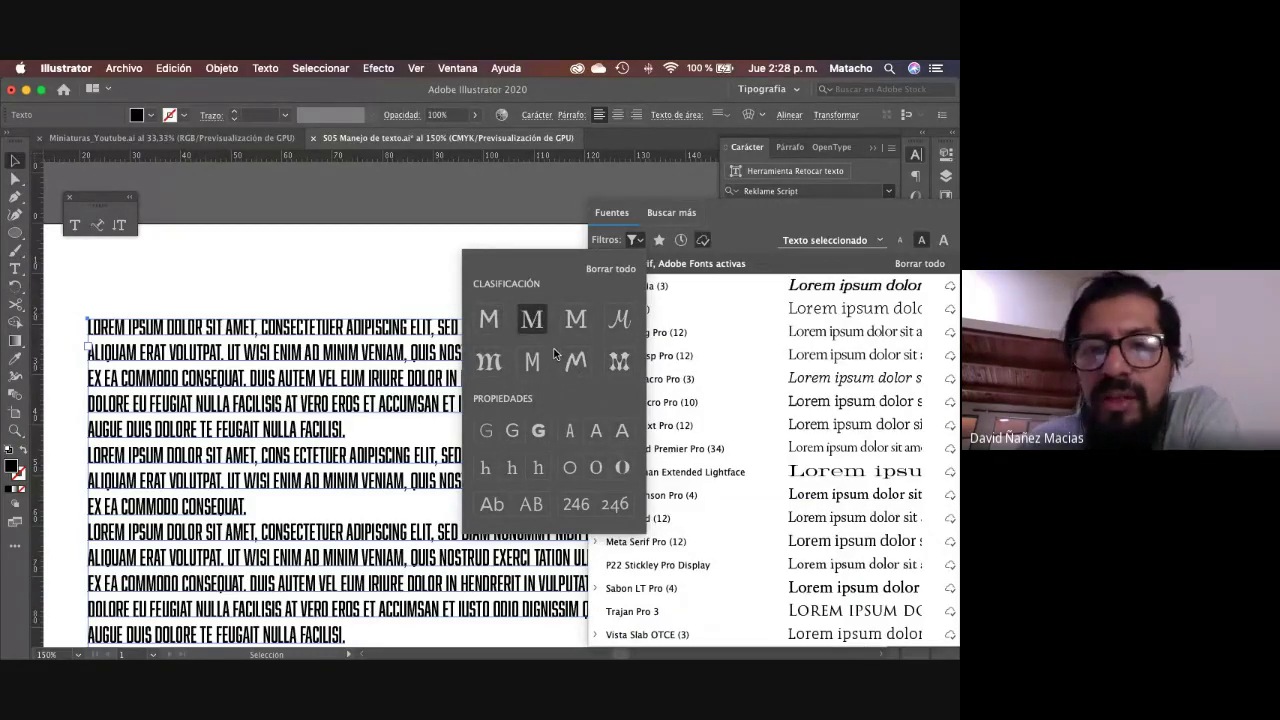
click(490, 436)
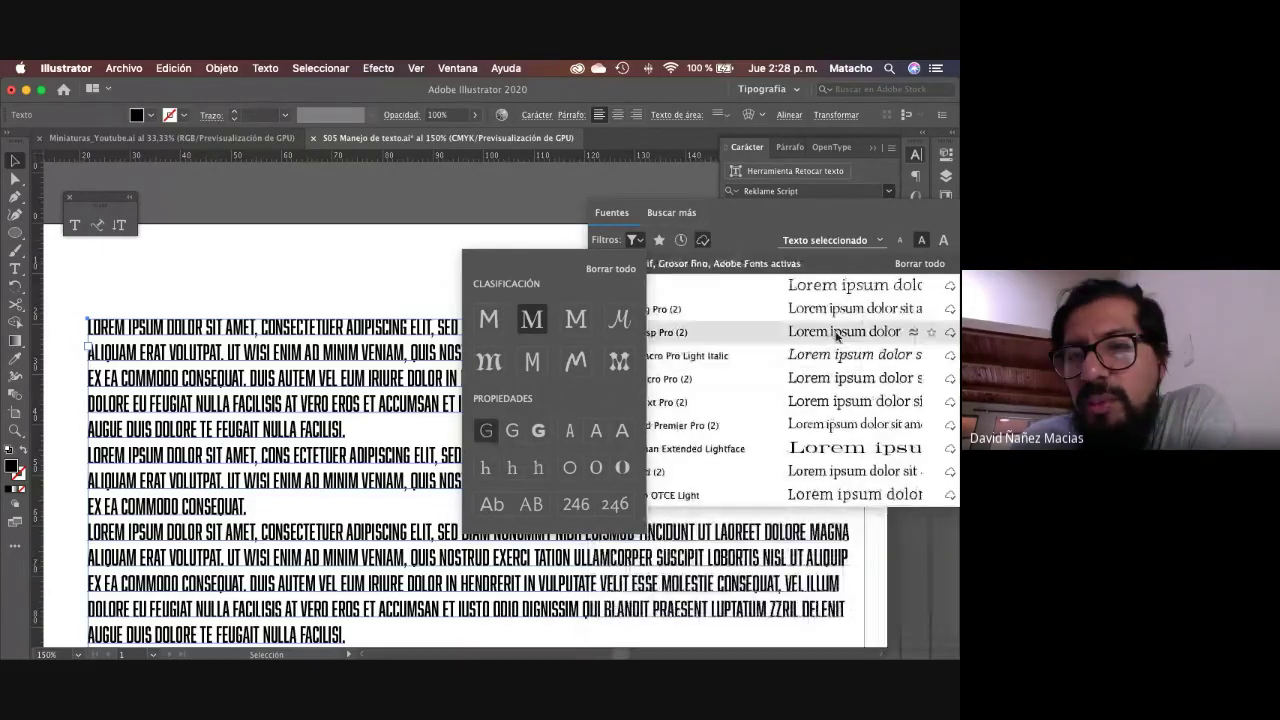
click(540, 434)
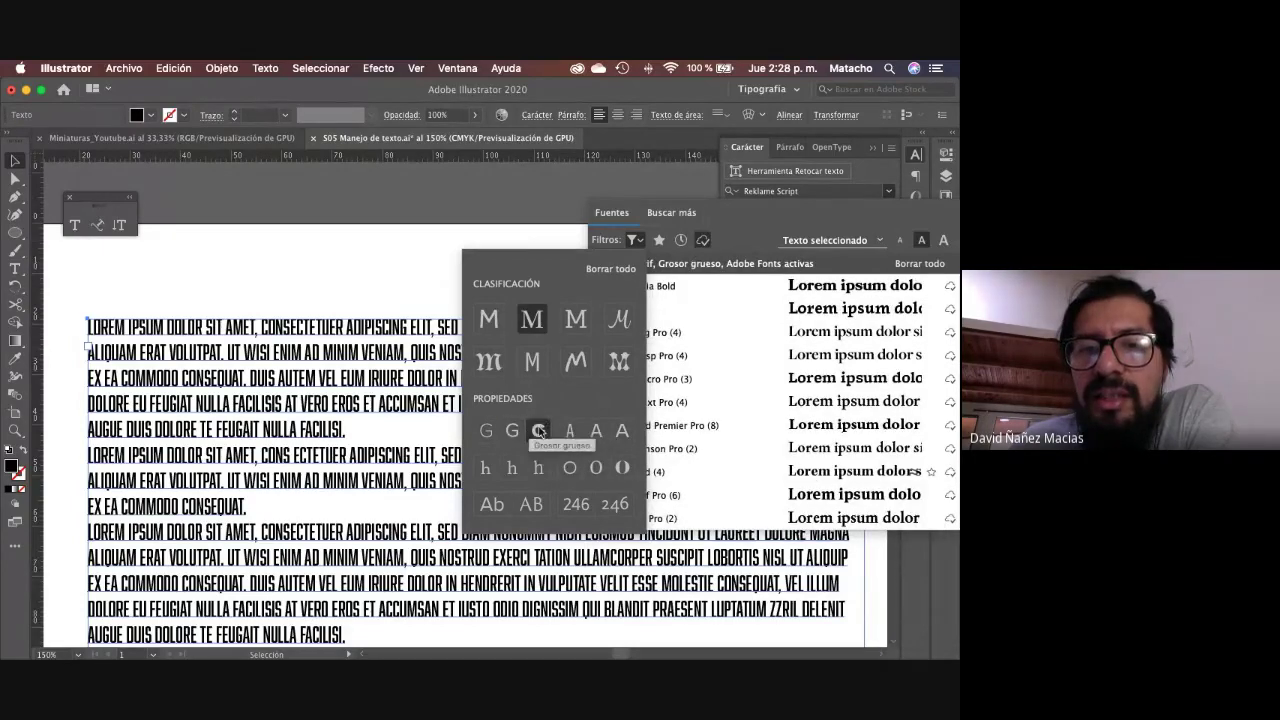
click(540, 432)
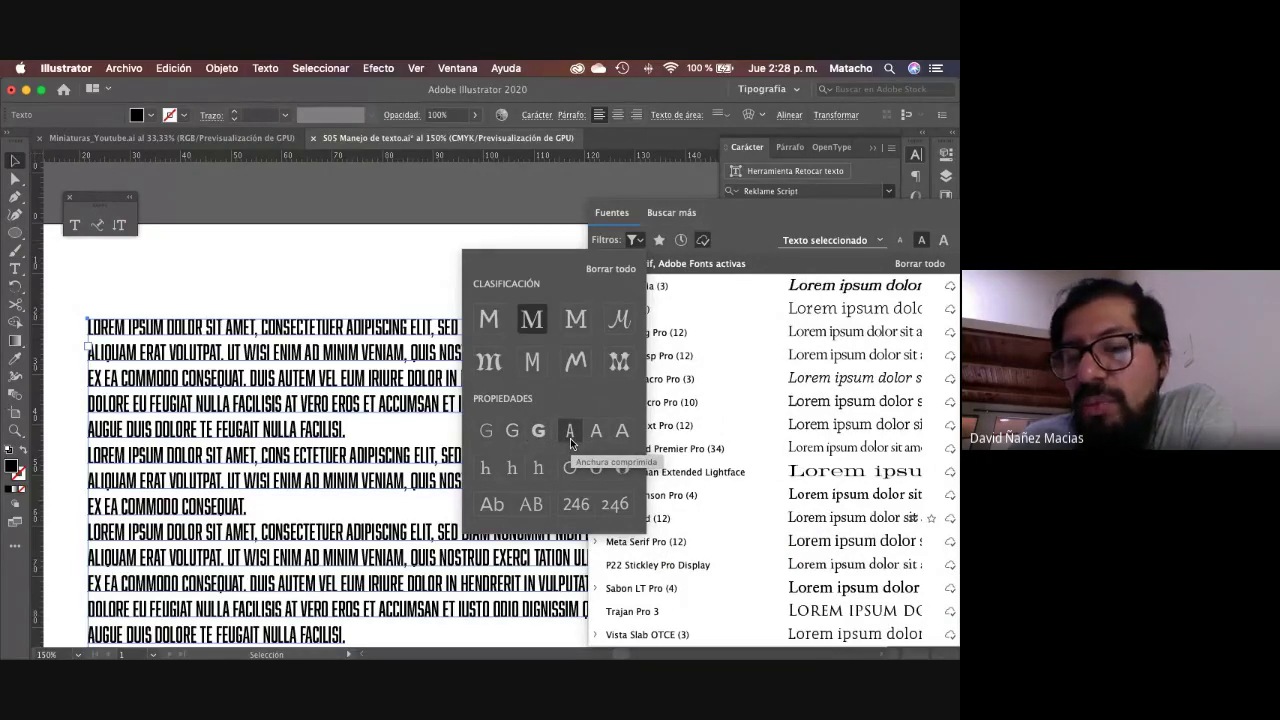
Step: Compare the Serif fonts by Anchura comprimida, Anchura normal and Anchura expandida, then remove the width filter
click(571, 436)
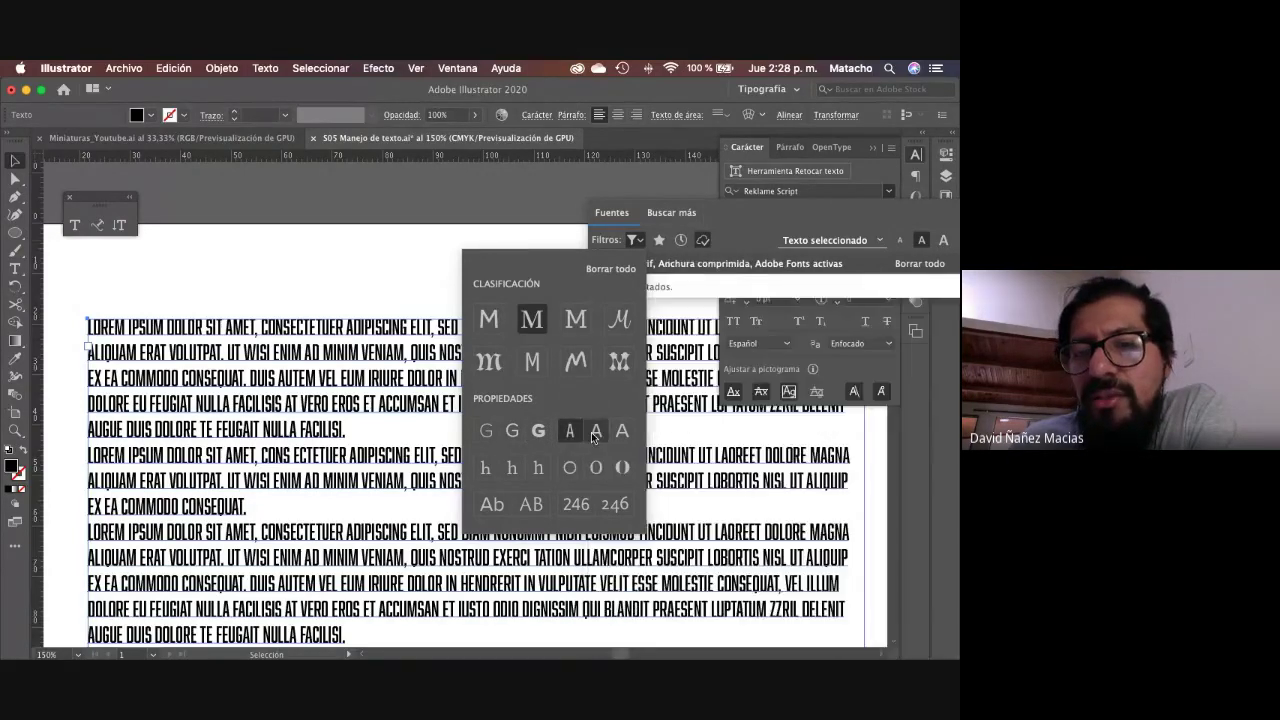
click(594, 436)
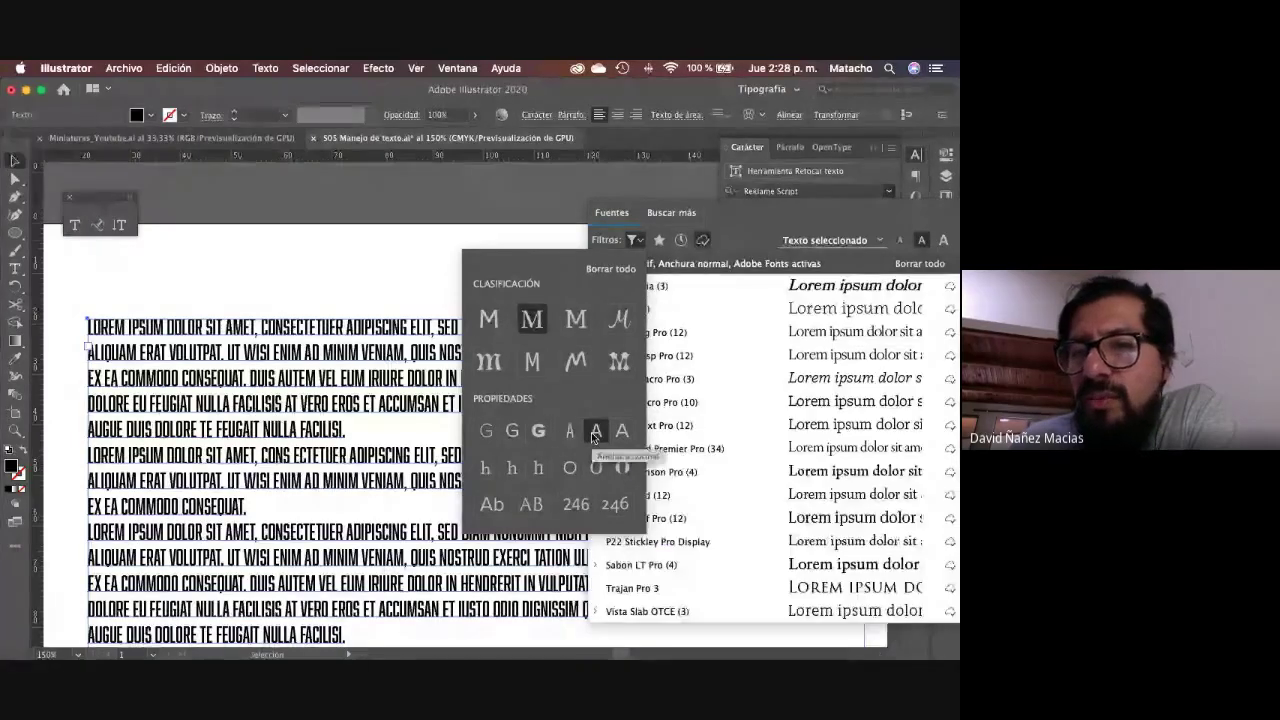
click(621, 432)
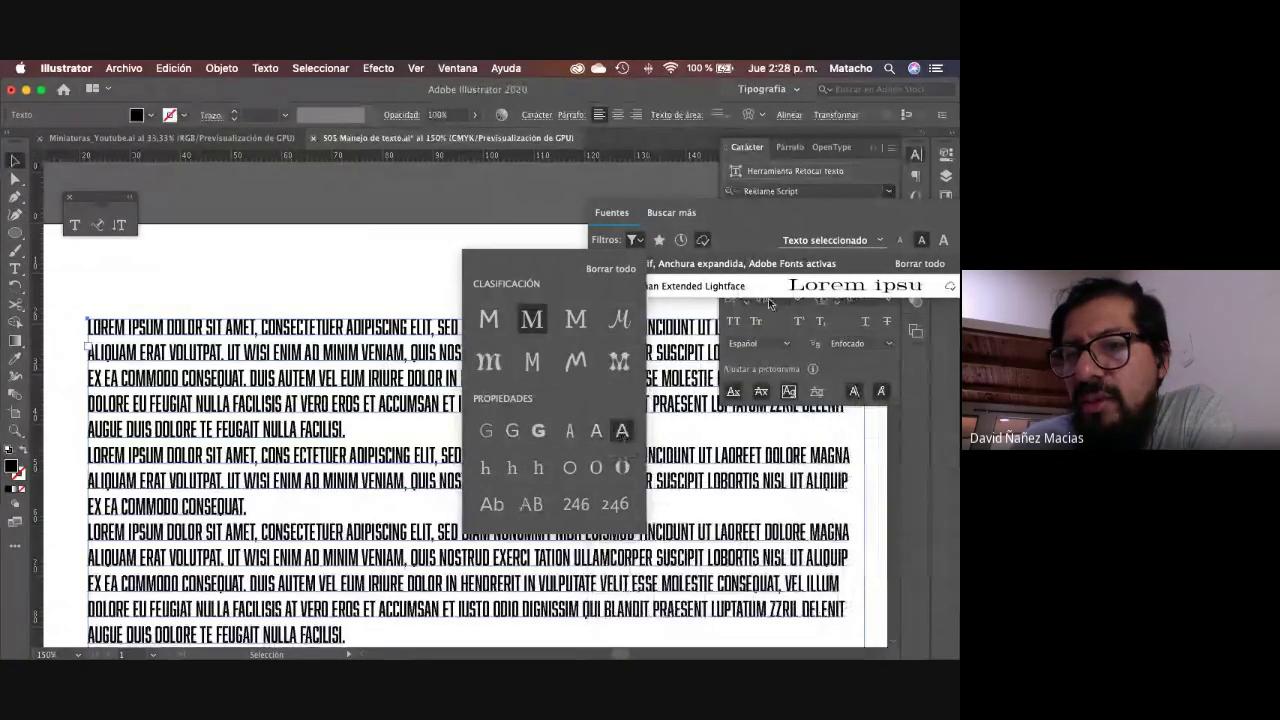
click(622, 432)
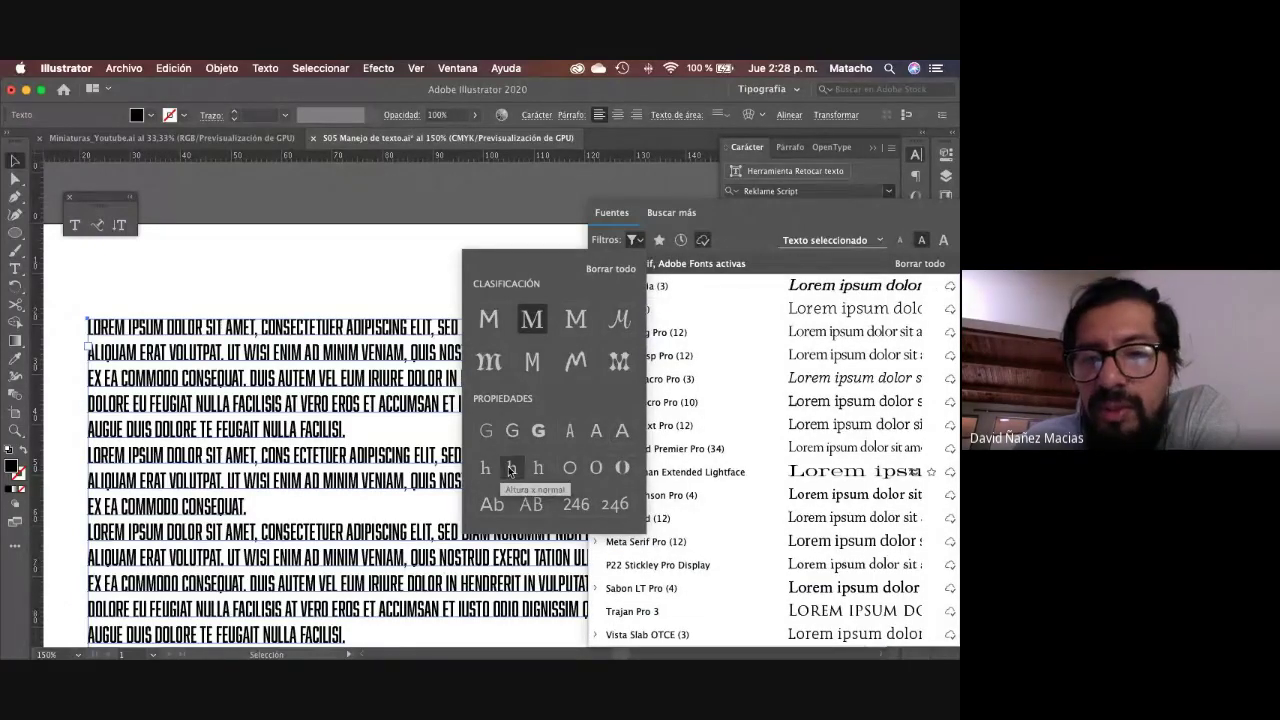
Step: Compare the Serif fonts by Altura x alta and Altura x normal, ending on Altura x alta
click(538, 467)
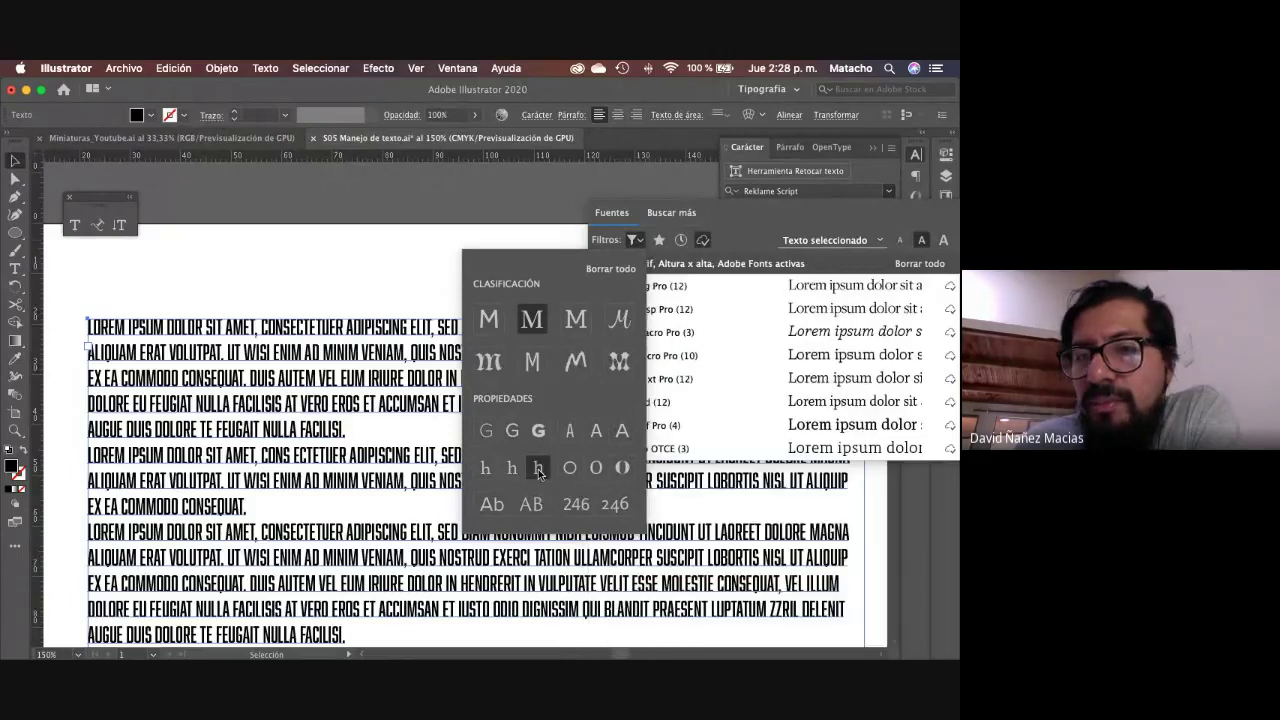
click(485, 467)
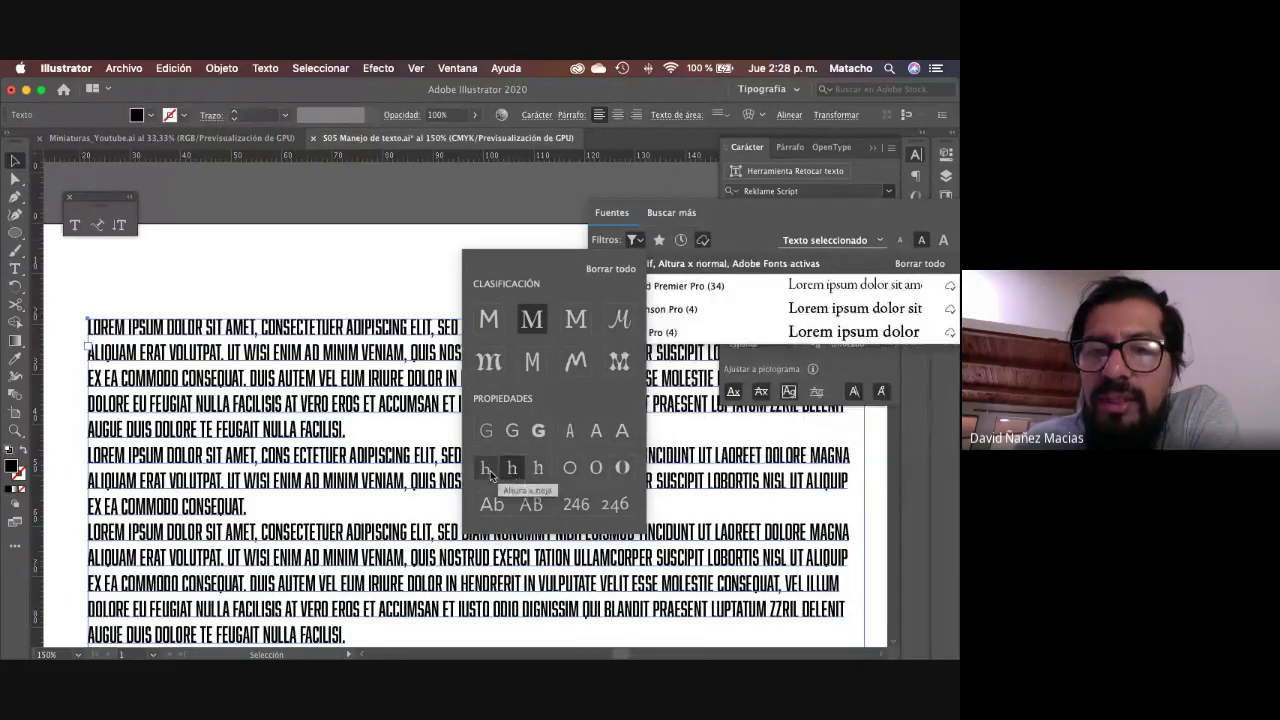
click(540, 470)
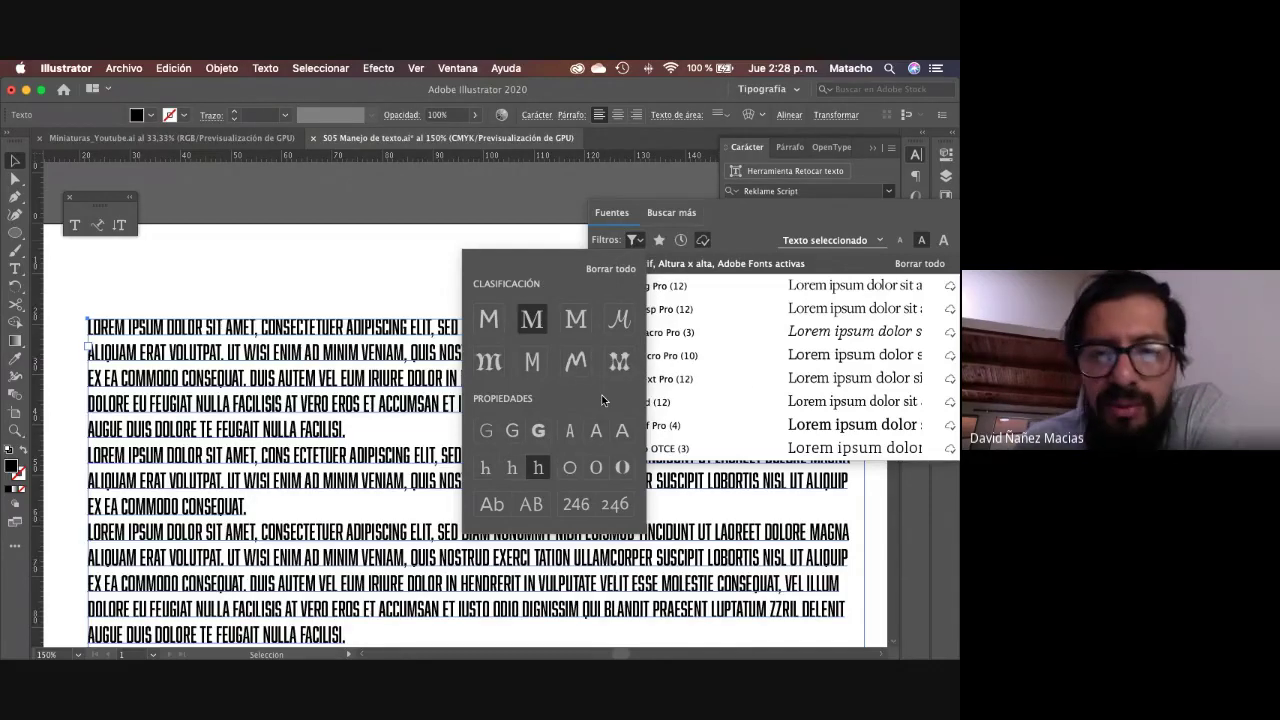
Step: Compare the Serif fonts by Bajo contraste, Contraste normal and Alto contraste, then clear the x-height and contrast filters
click(570, 468)
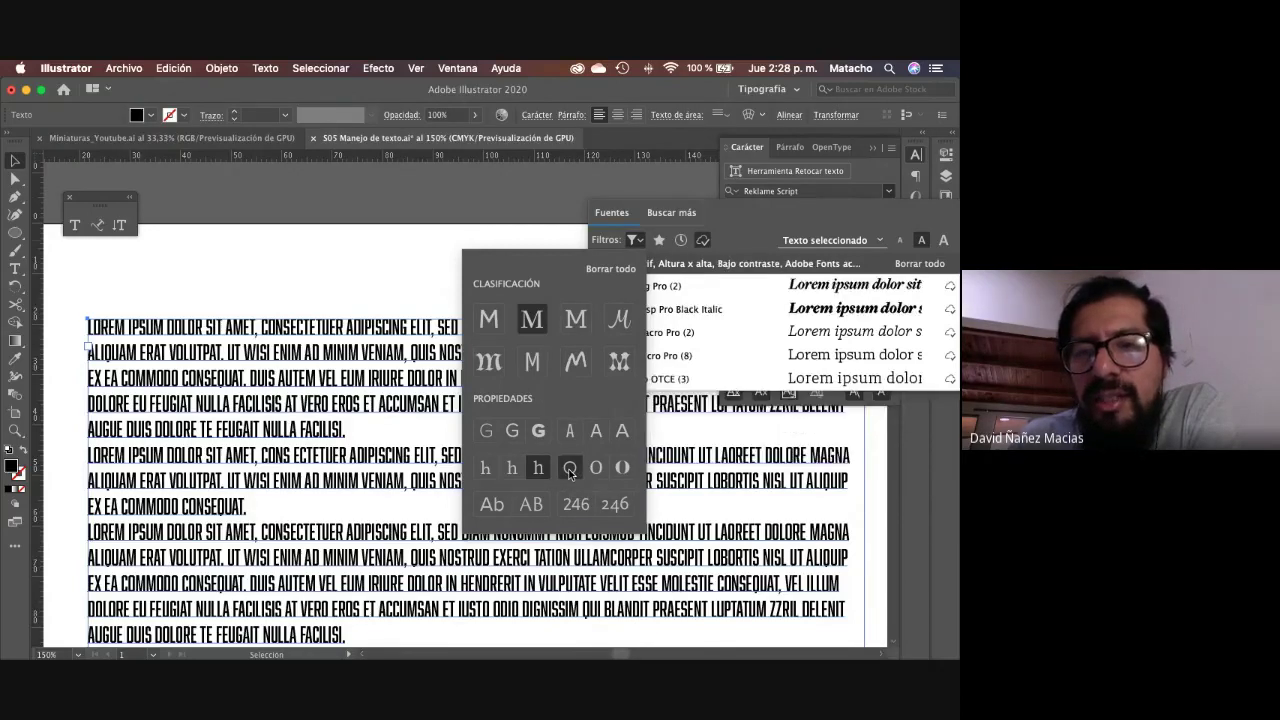
click(595, 468)
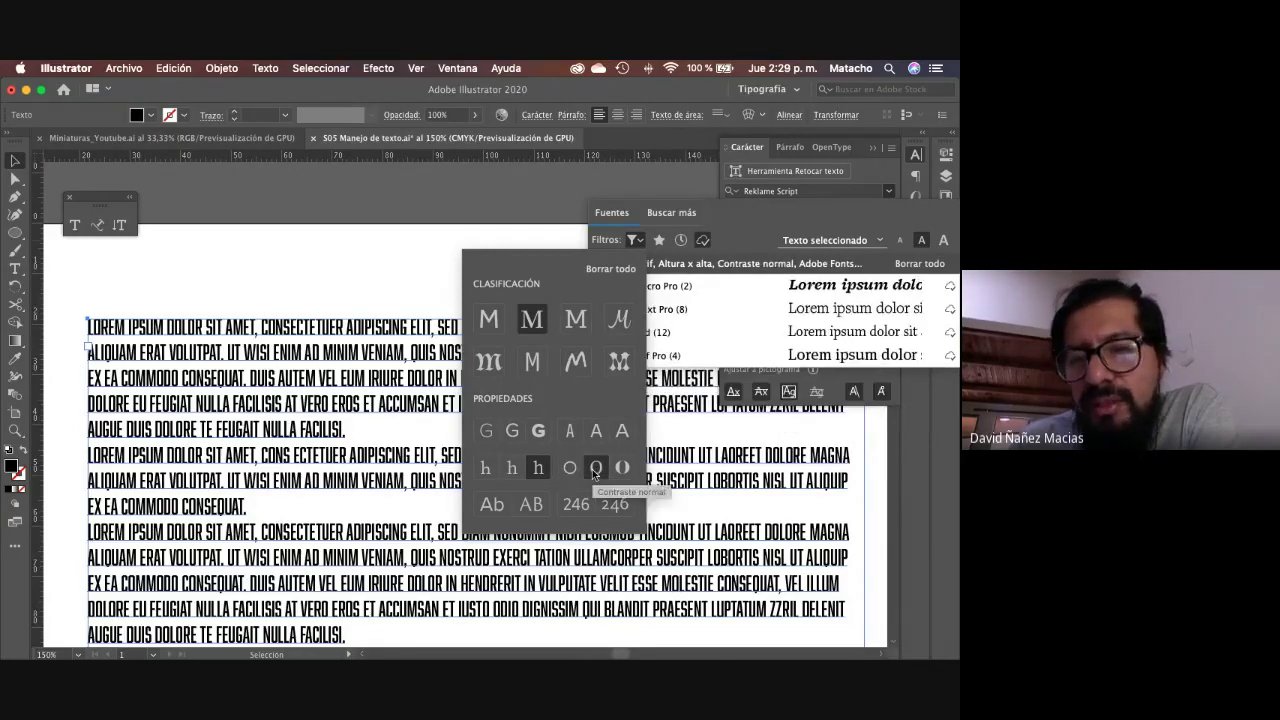
click(622, 468)
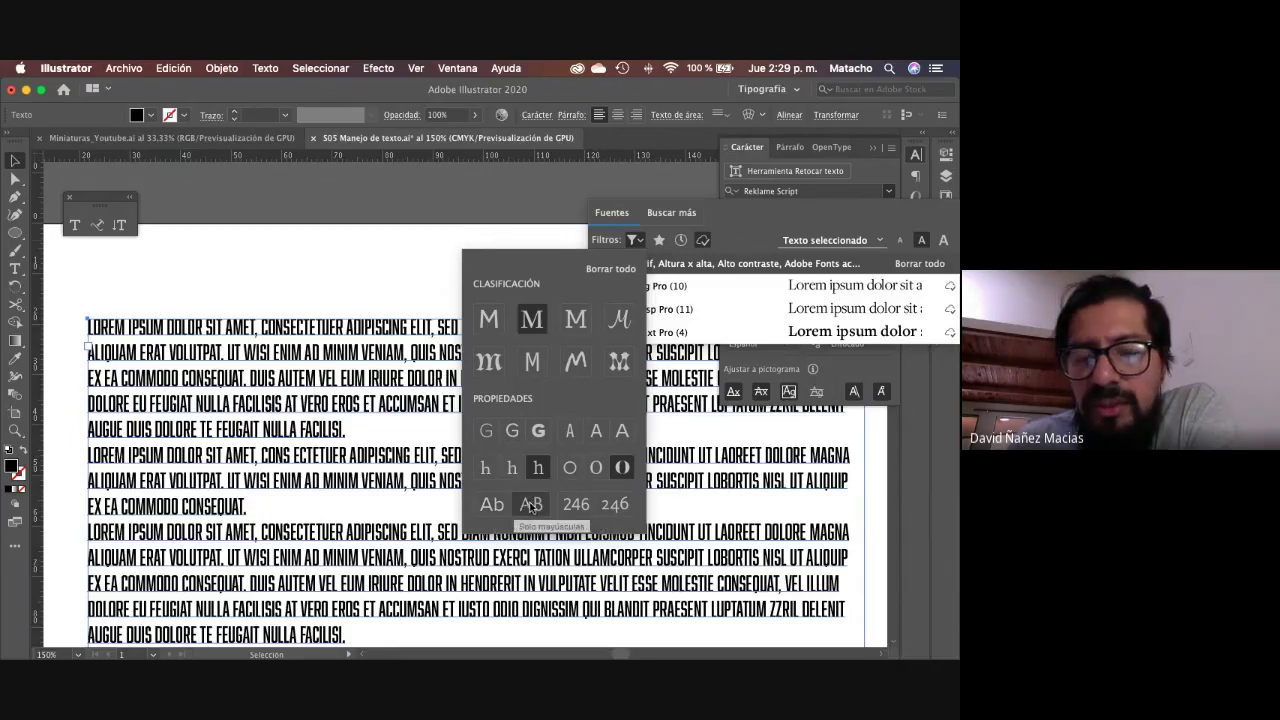
click(538, 467)
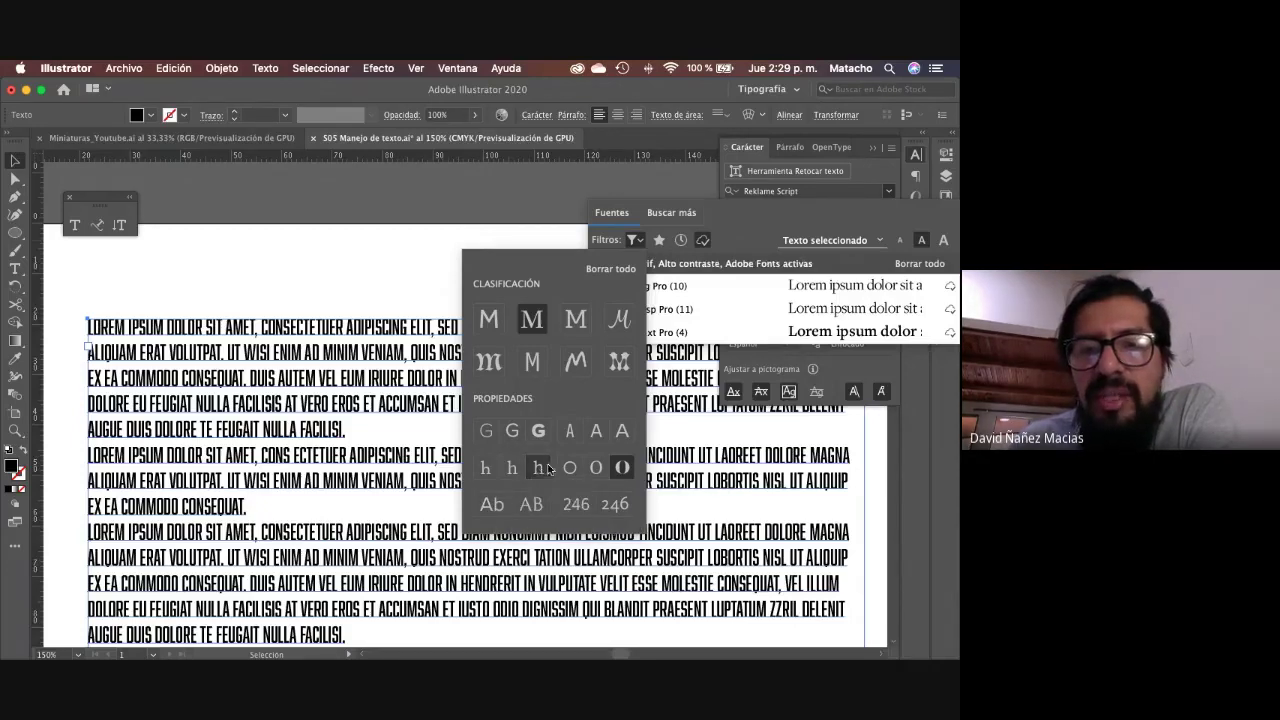
click(624, 469)
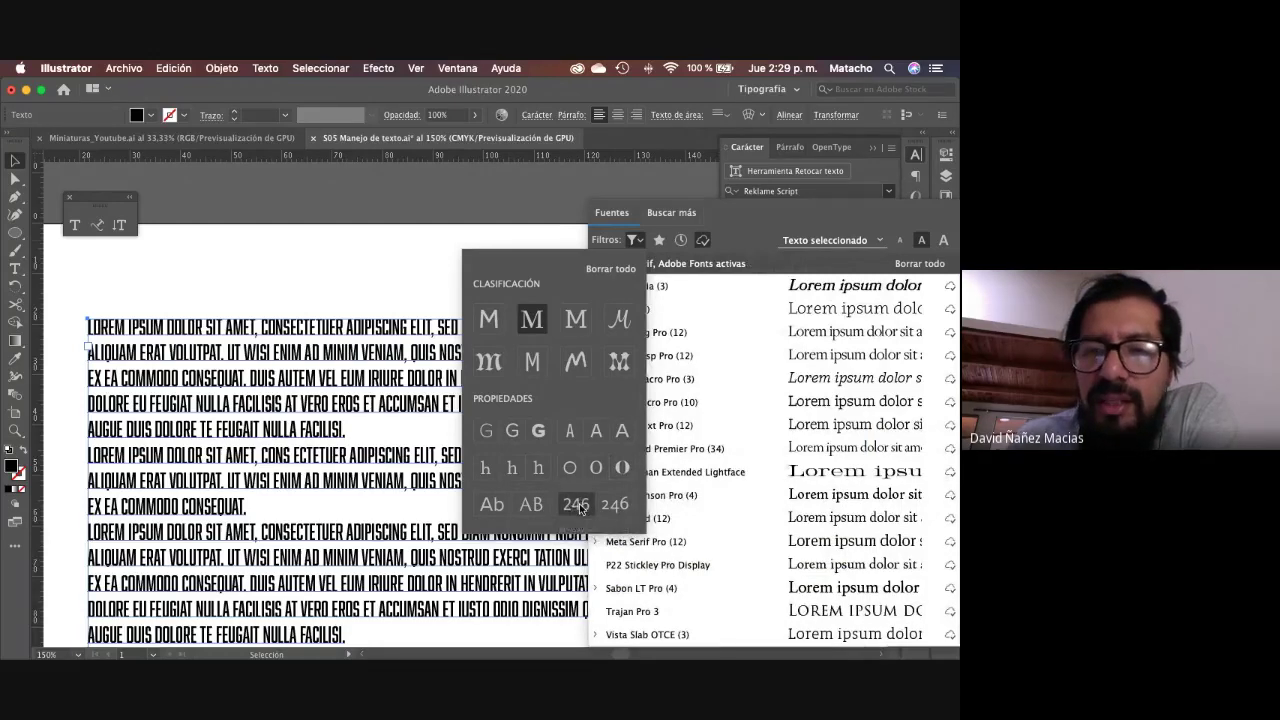
Step: Compare fonts with Figuras de línea and Cifras estilo antiguo numerals, clearing the Serif and numeral filters at the end
click(578, 506)
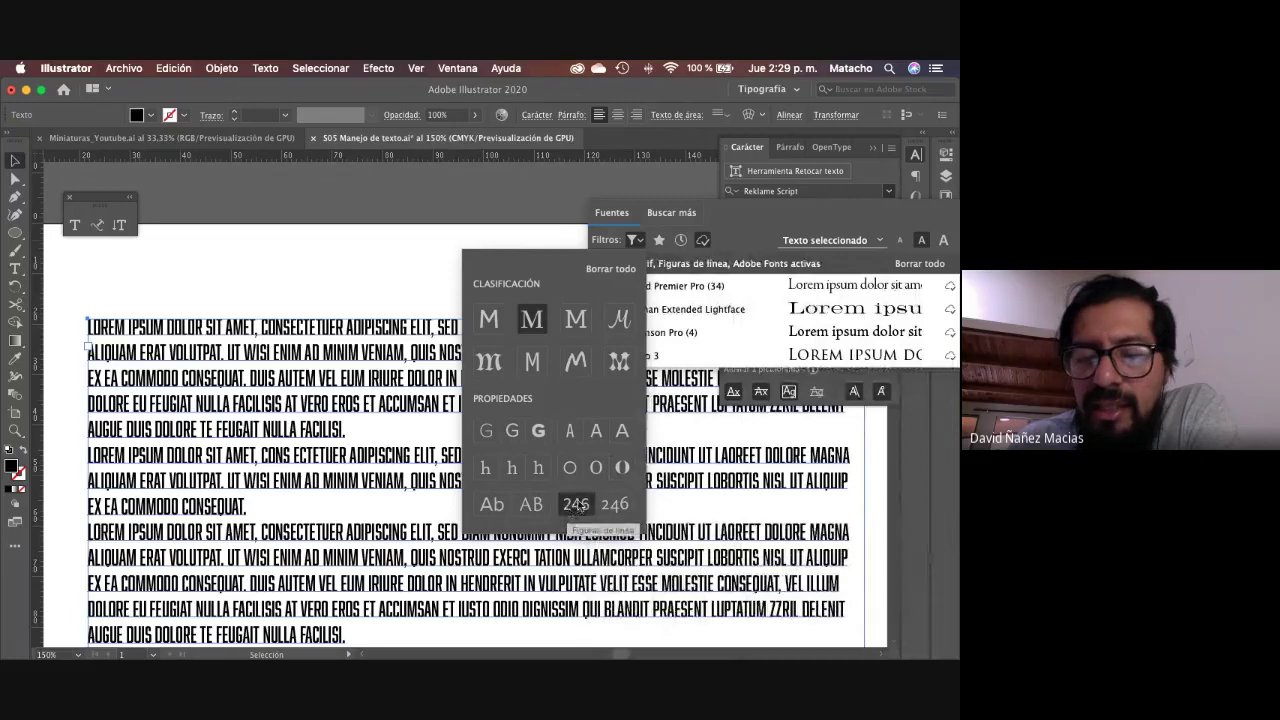
click(615, 507)
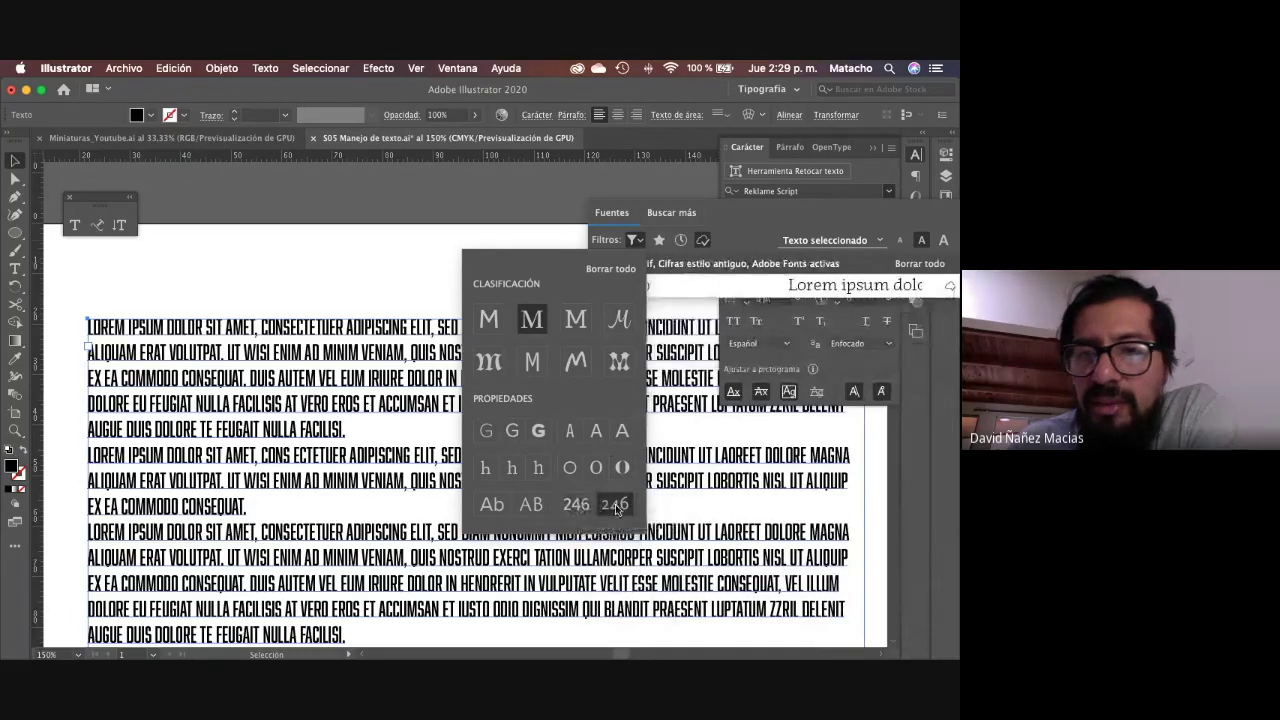
click(532, 318)
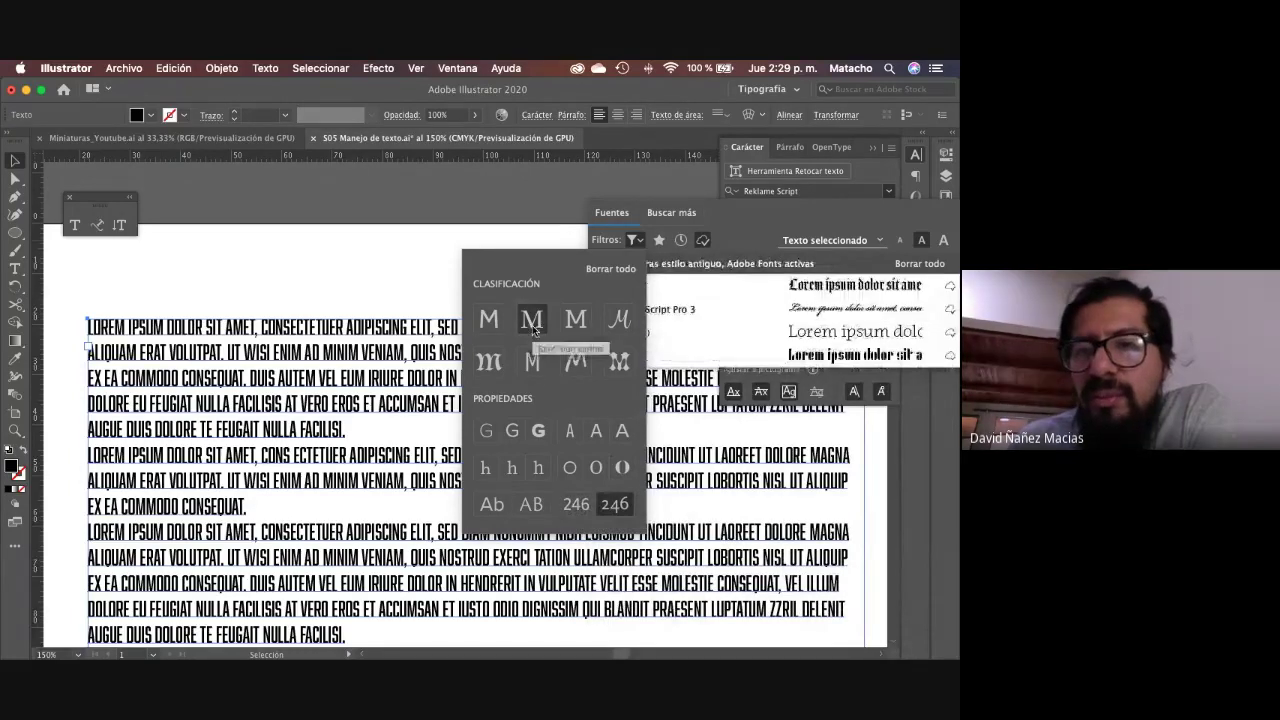
click(614, 505)
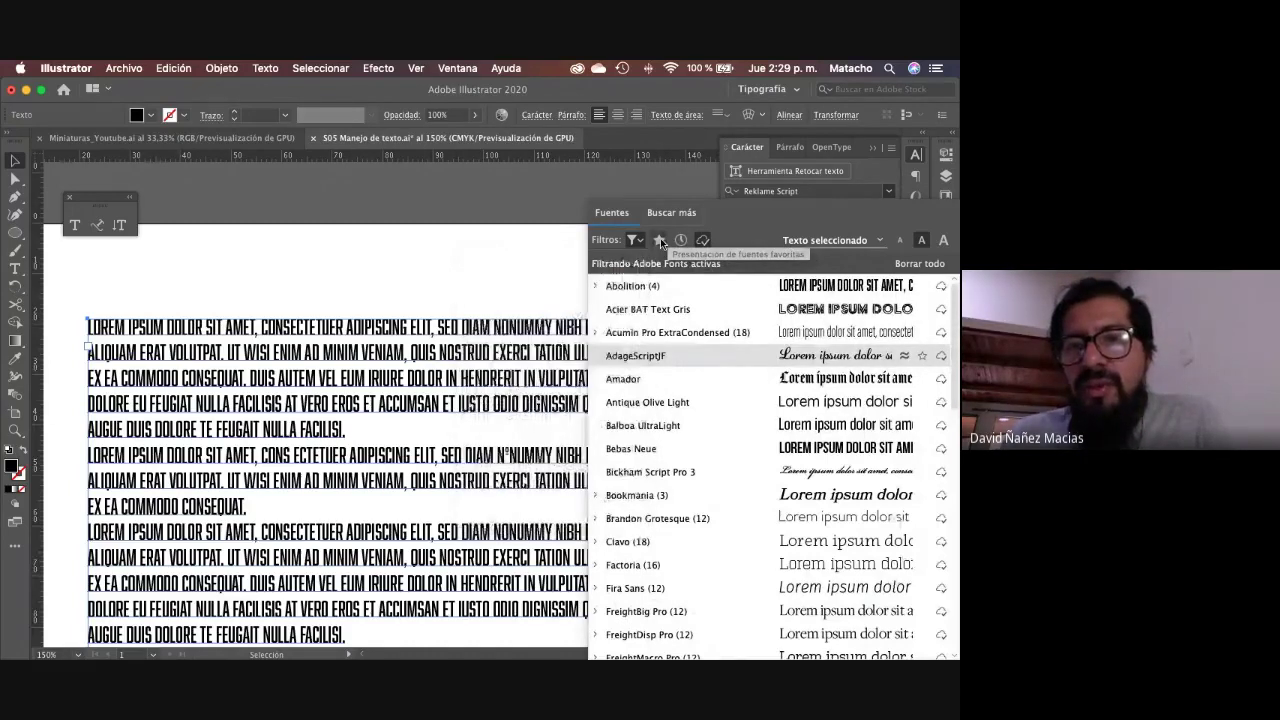
Step: Try the favourite fonts filter and the recently added fonts filter, and turn both off
click(659, 240)
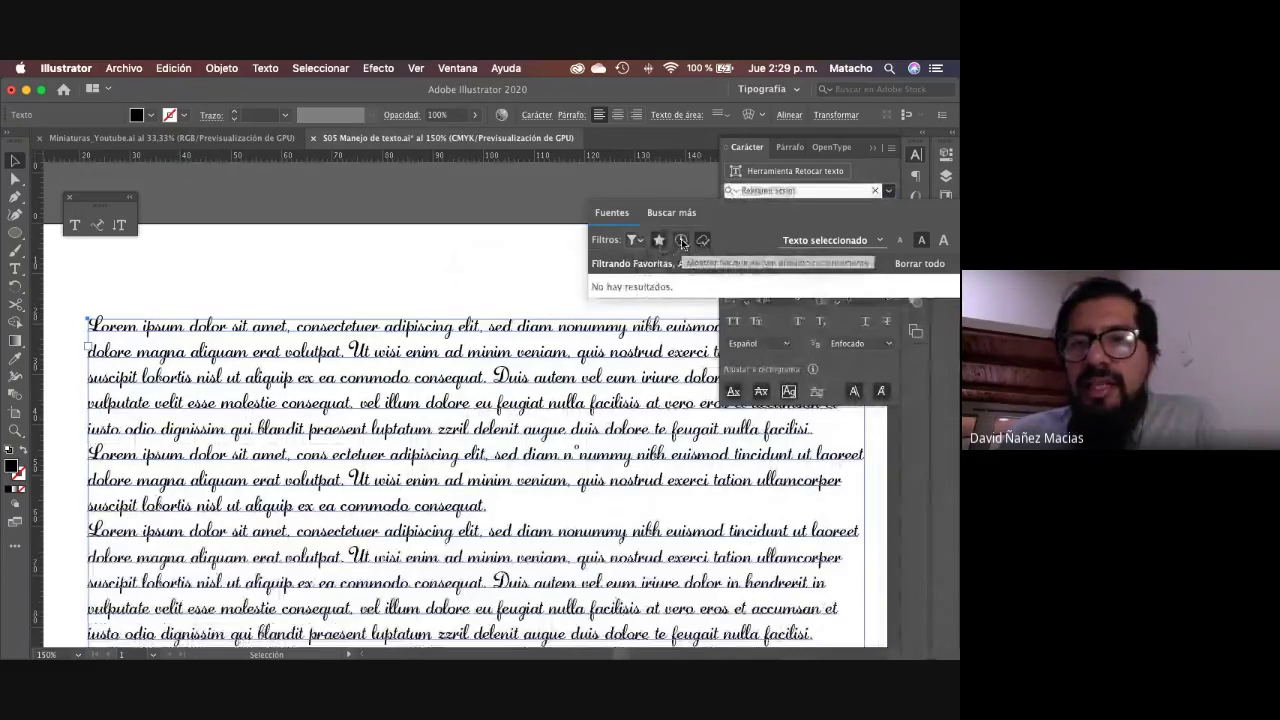
click(659, 240)
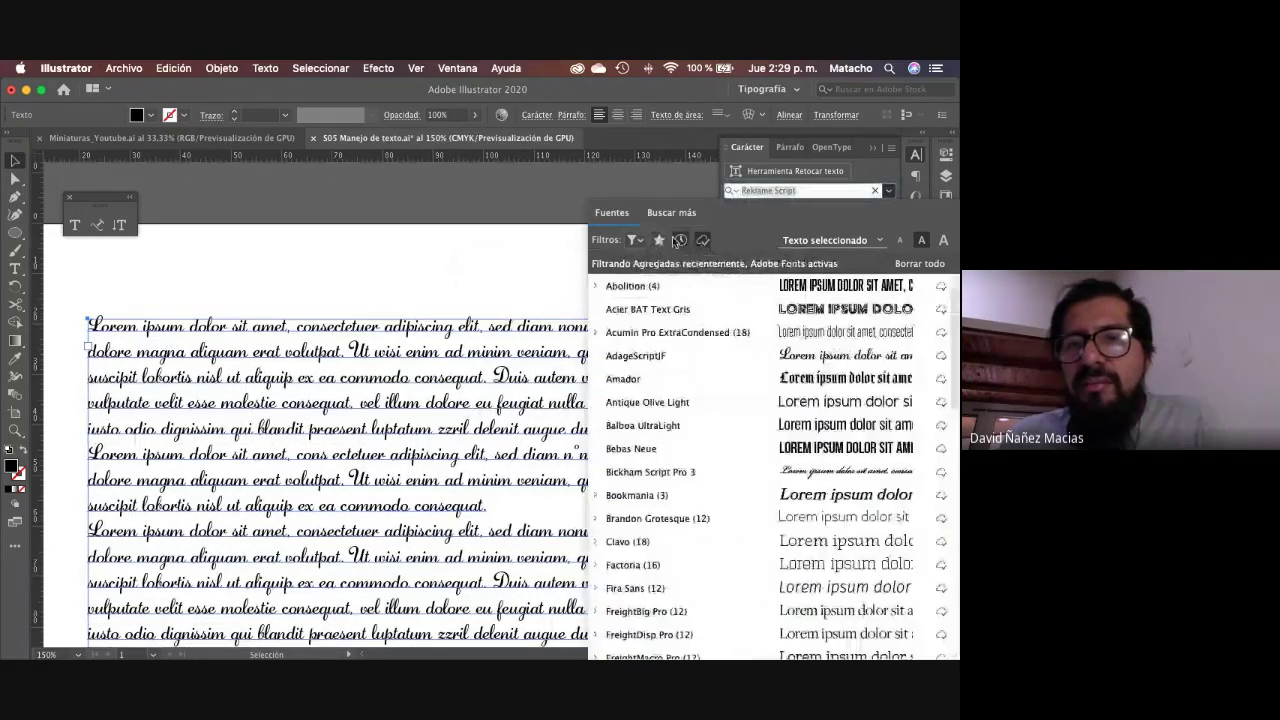
click(681, 240)
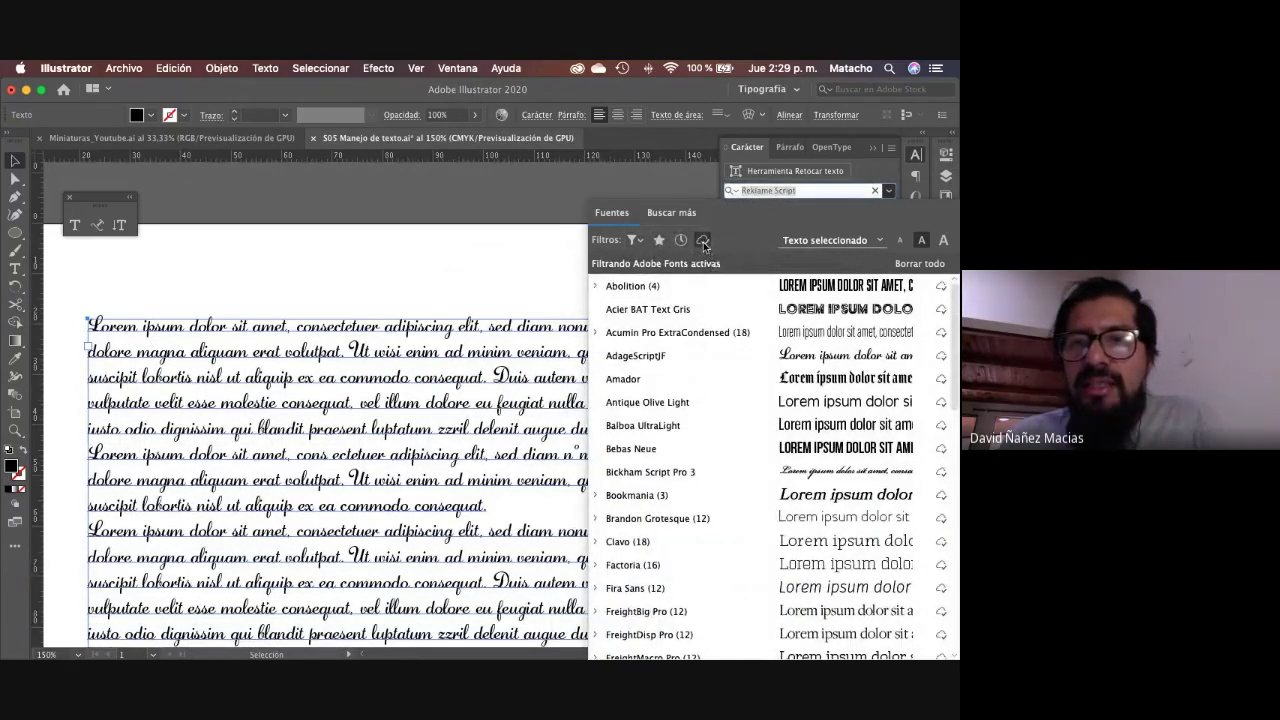
Step: Remove the active Adobe Fonts filter and browse the complete font list
click(703, 241)
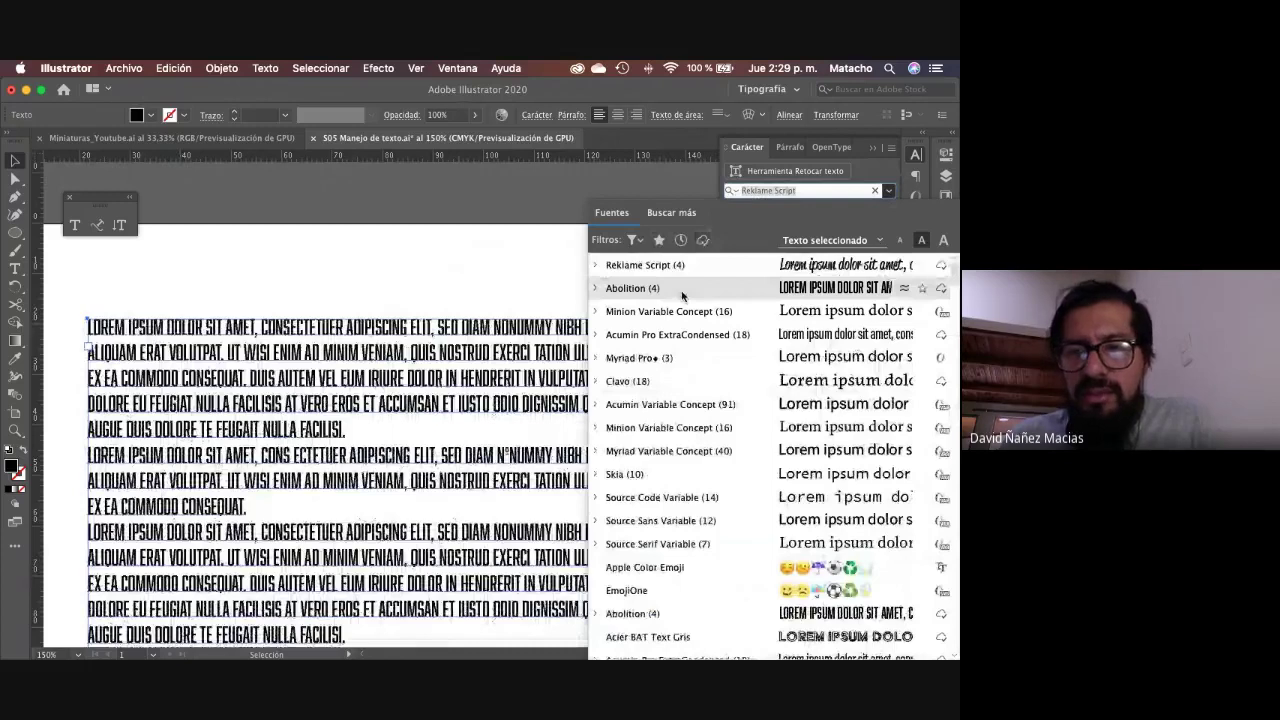
scroll(695, 411, down, 10)
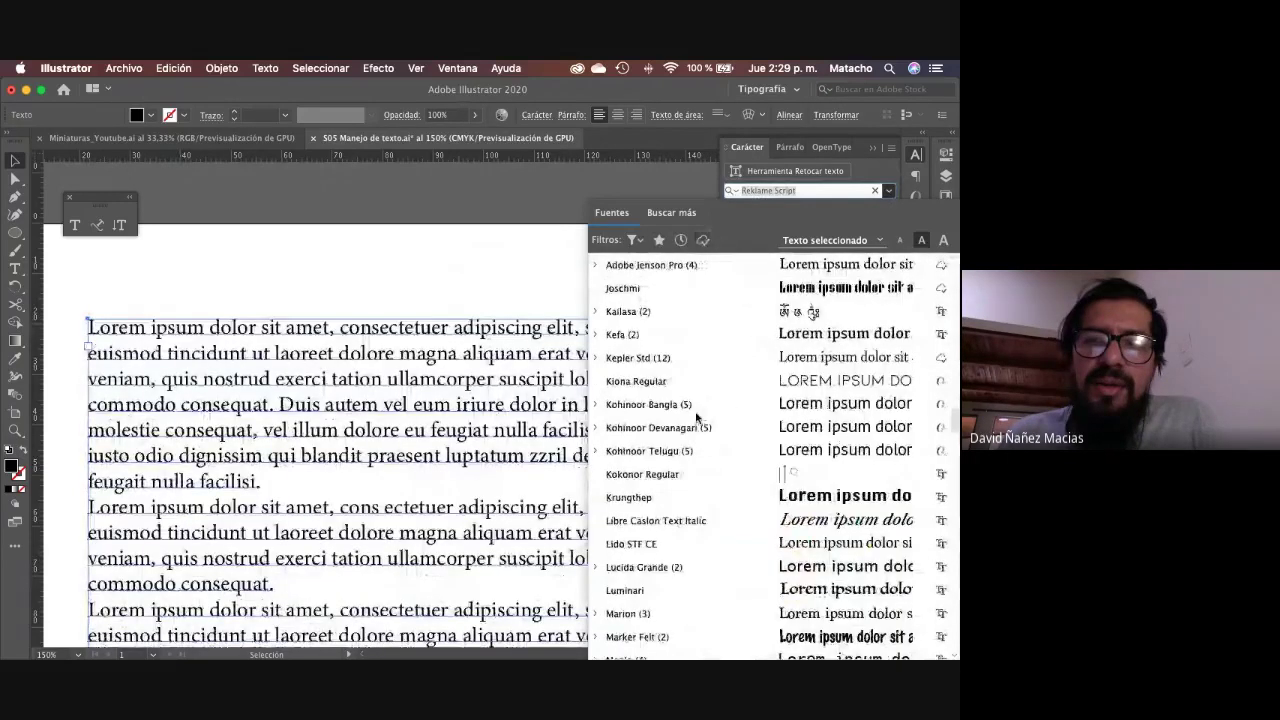
scroll(697, 417, down, 15)
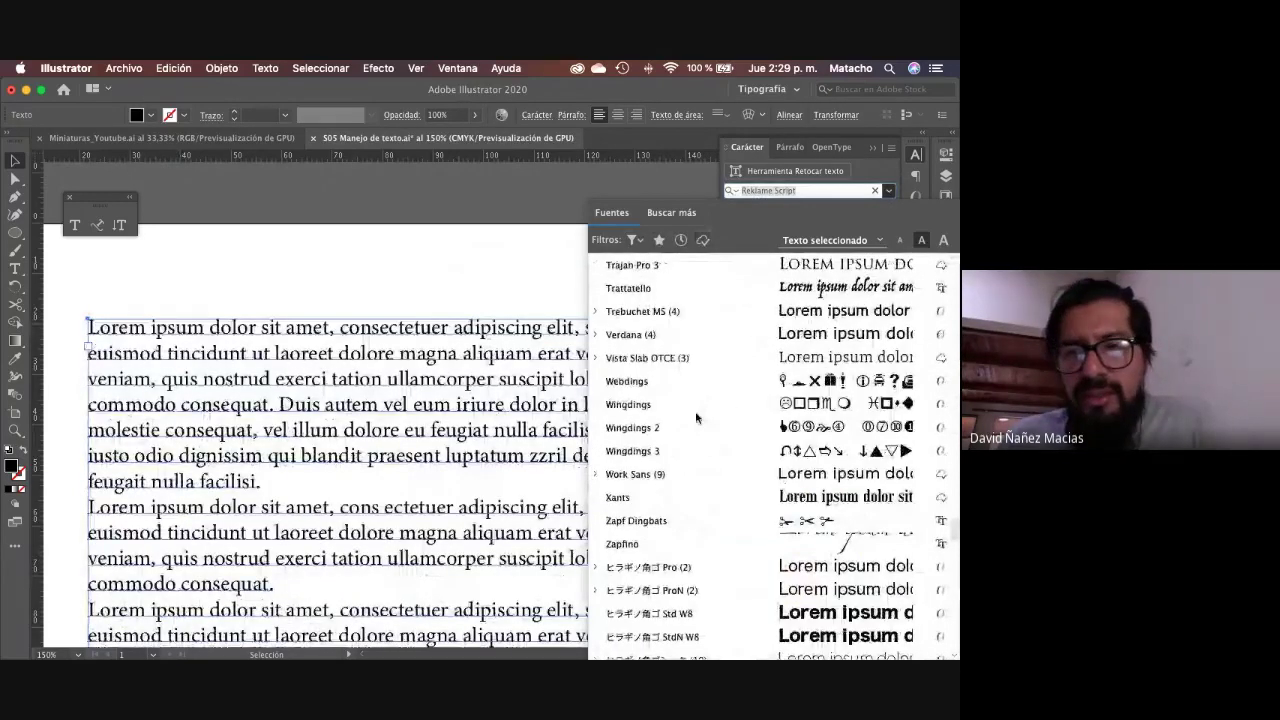
scroll(697, 417, down, 10)
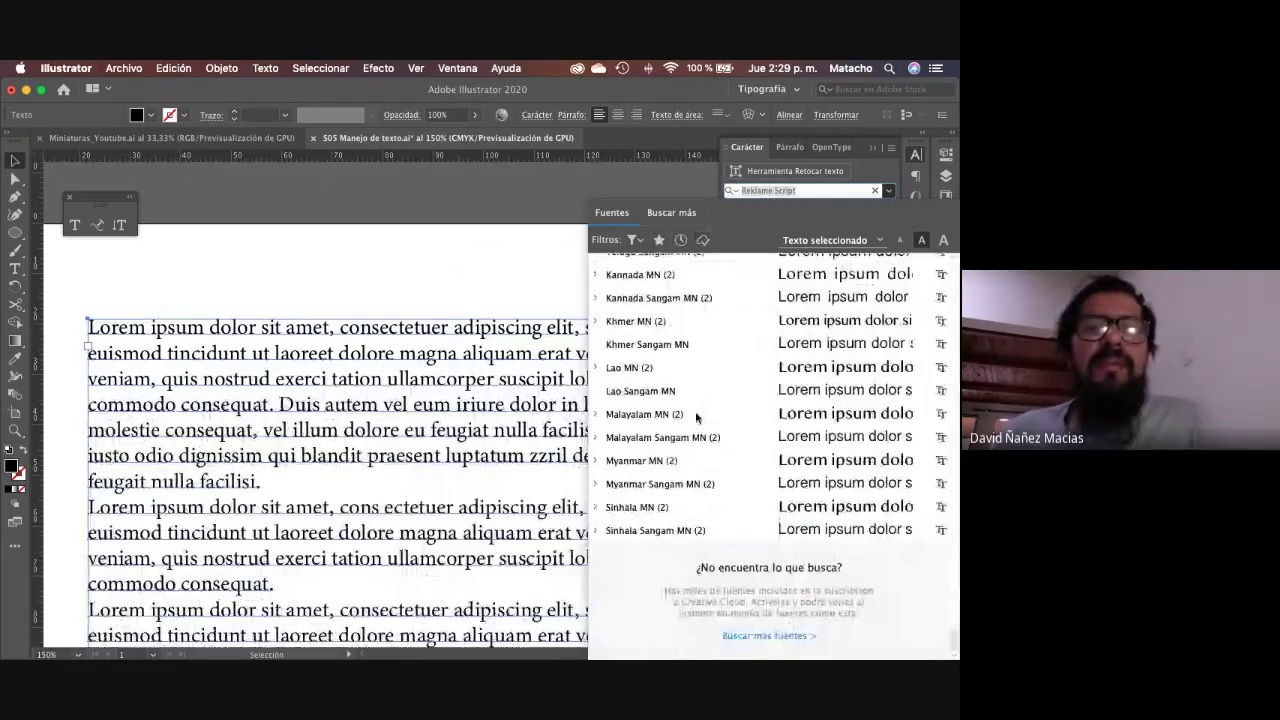
scroll(695, 411, up, 10)
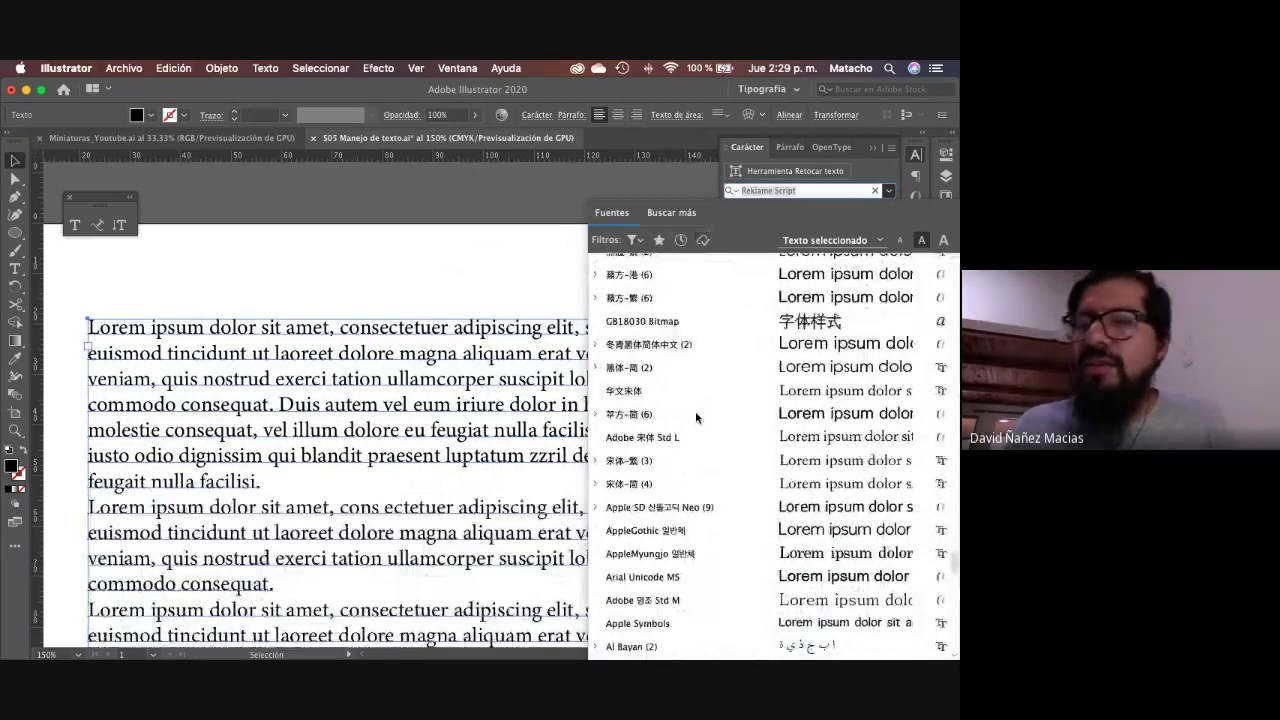
Step: Close the font list, deselect the text and save the document
click(416, 293)
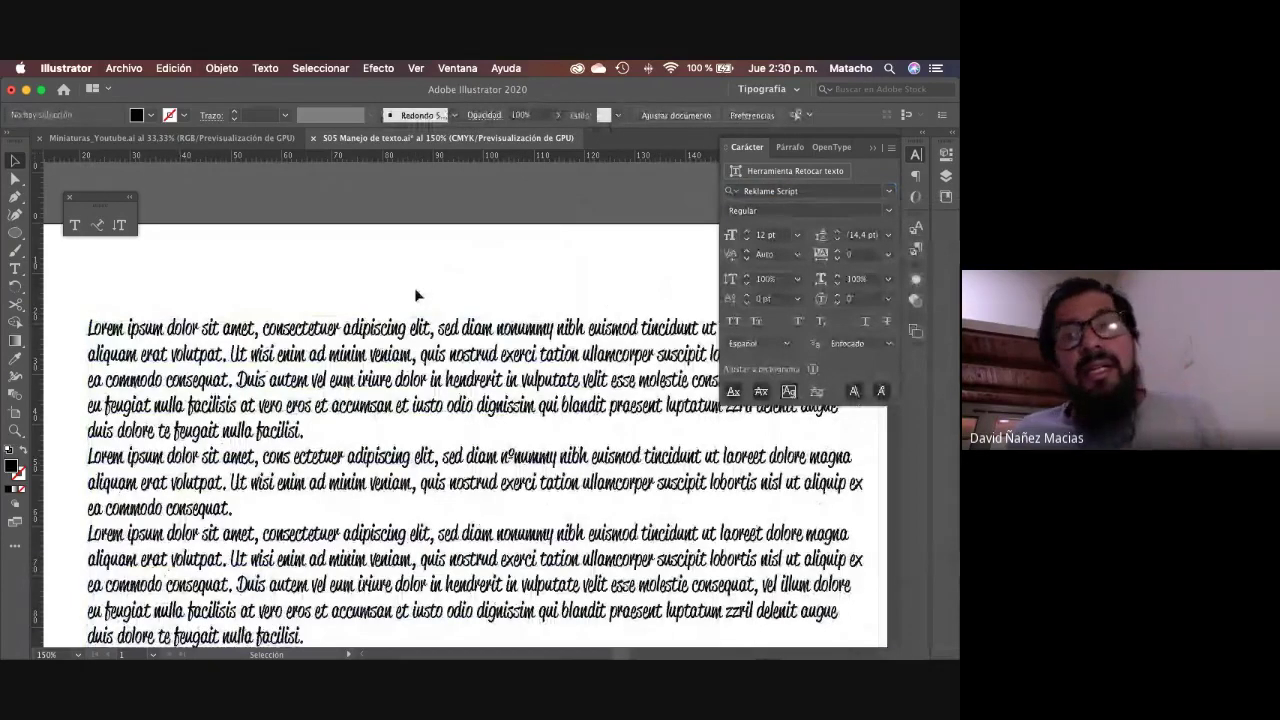
key(super+s)
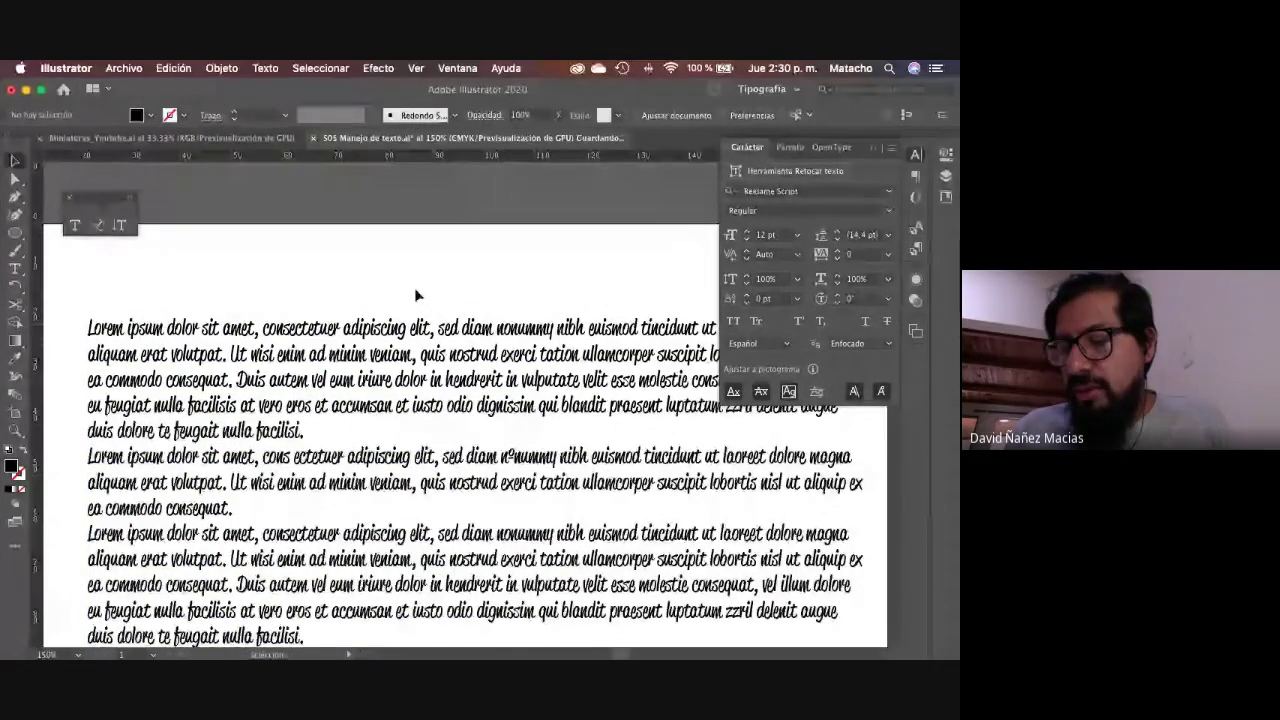
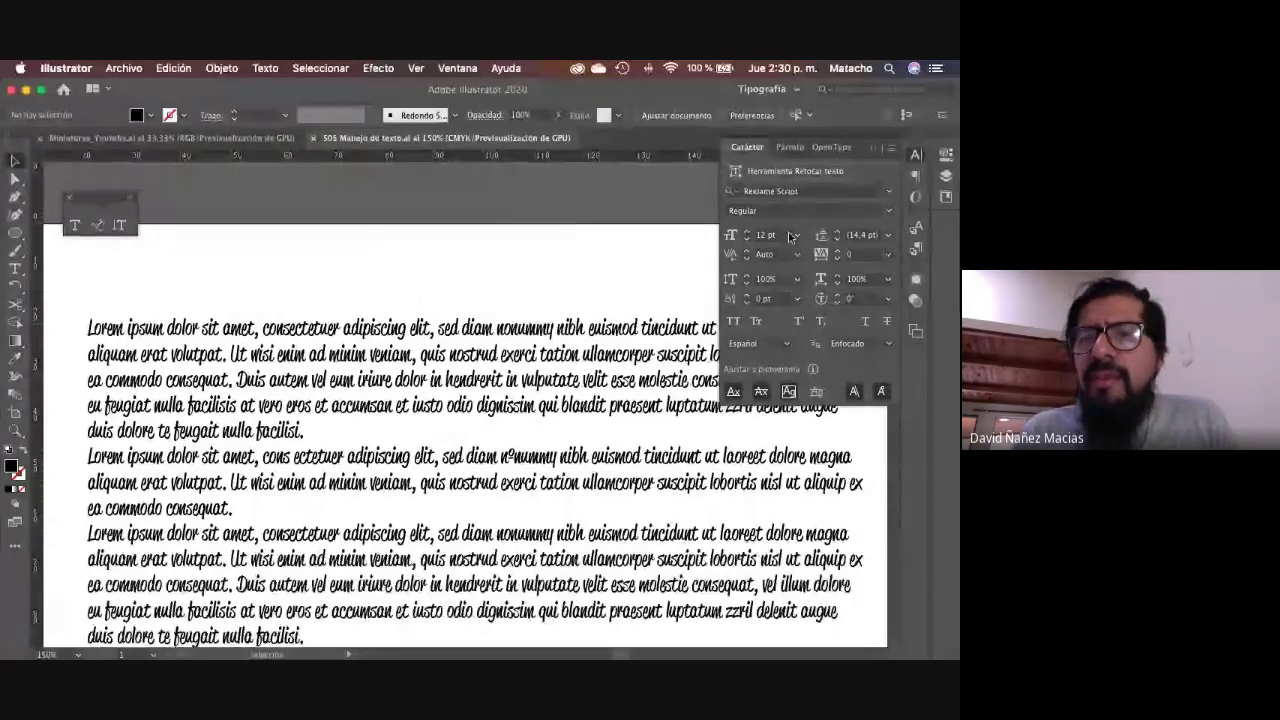
Step: Filter the font list to active Adobe Fonts, browse it from start to end, and close it
click(887, 191)
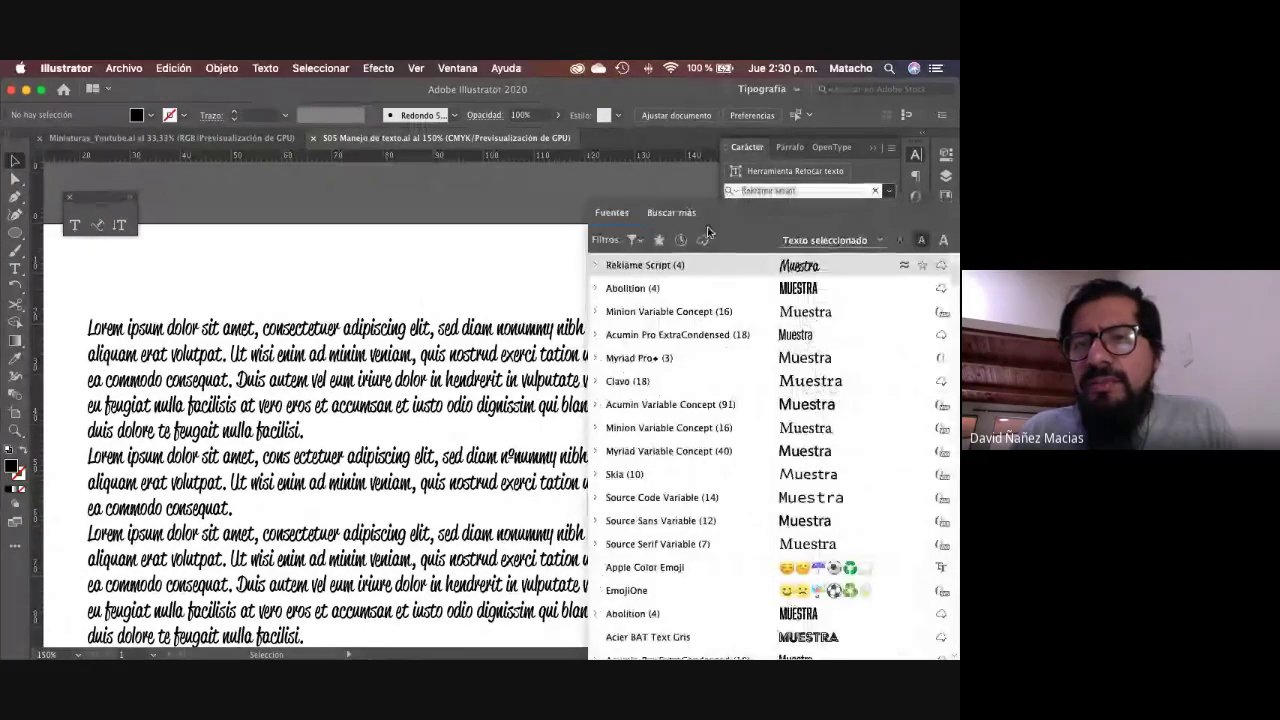
click(703, 241)
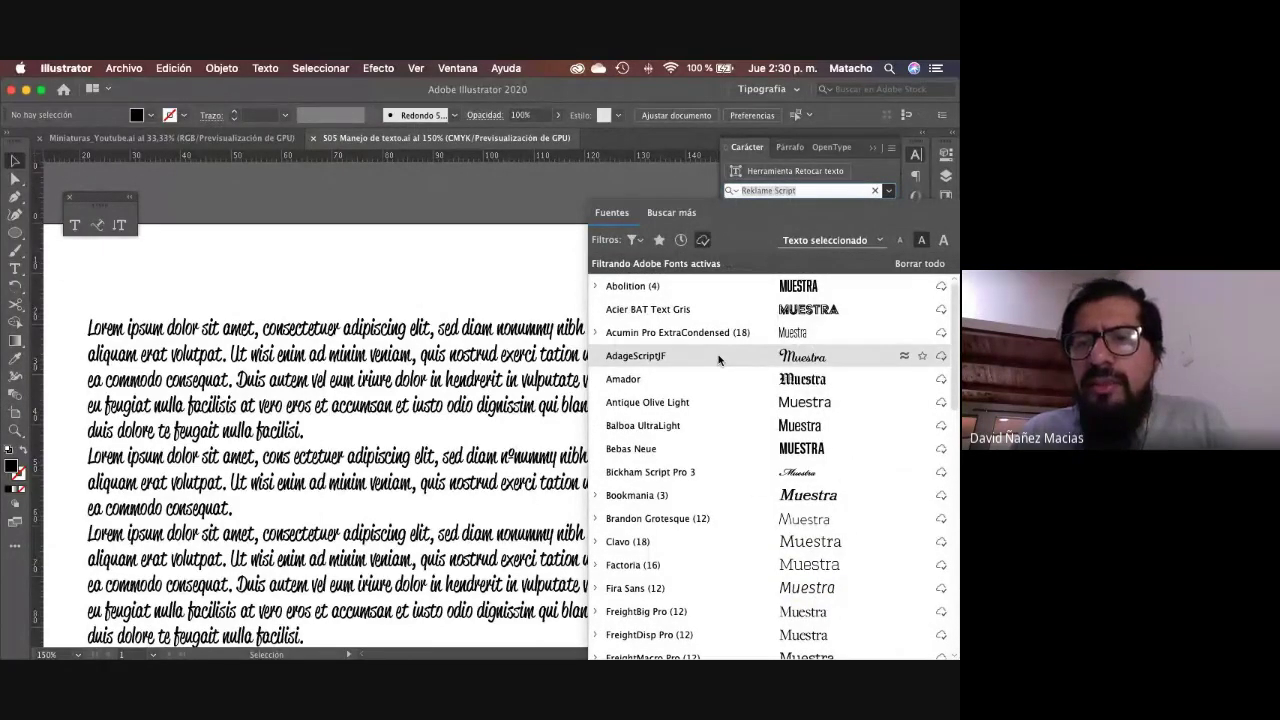
scroll(718, 358, down, 15)
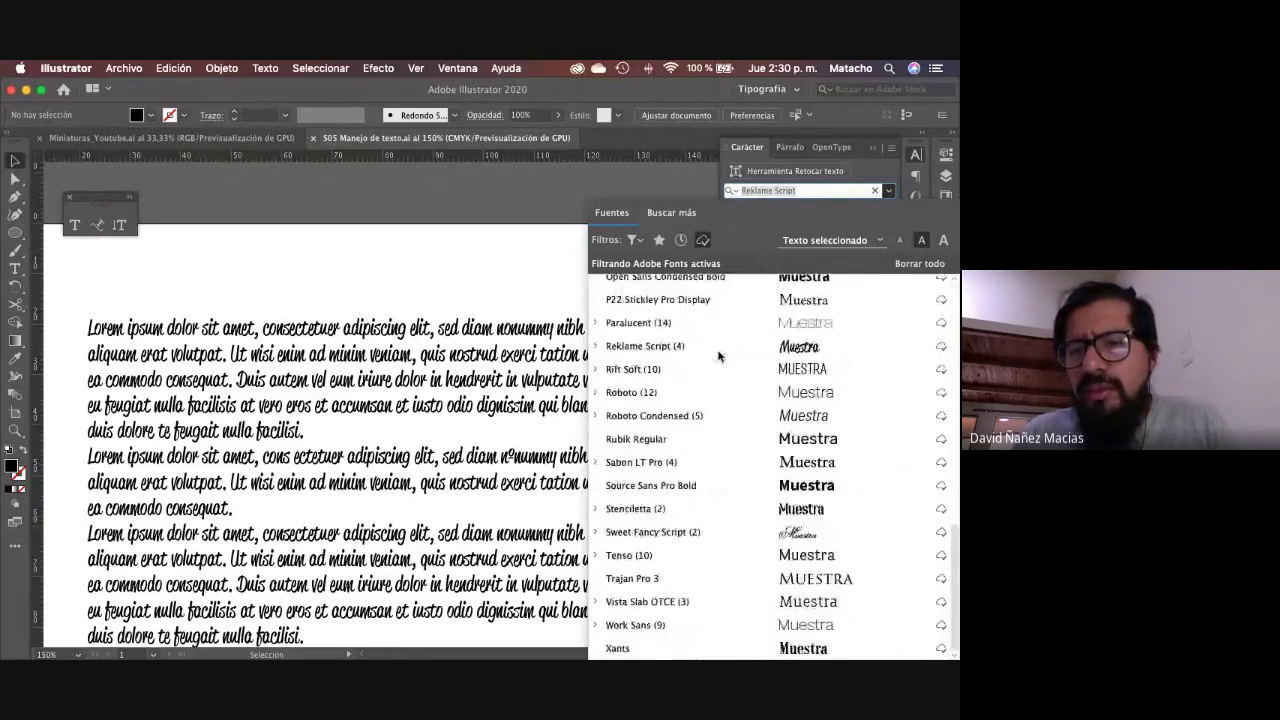
scroll(718, 356, up, 15)
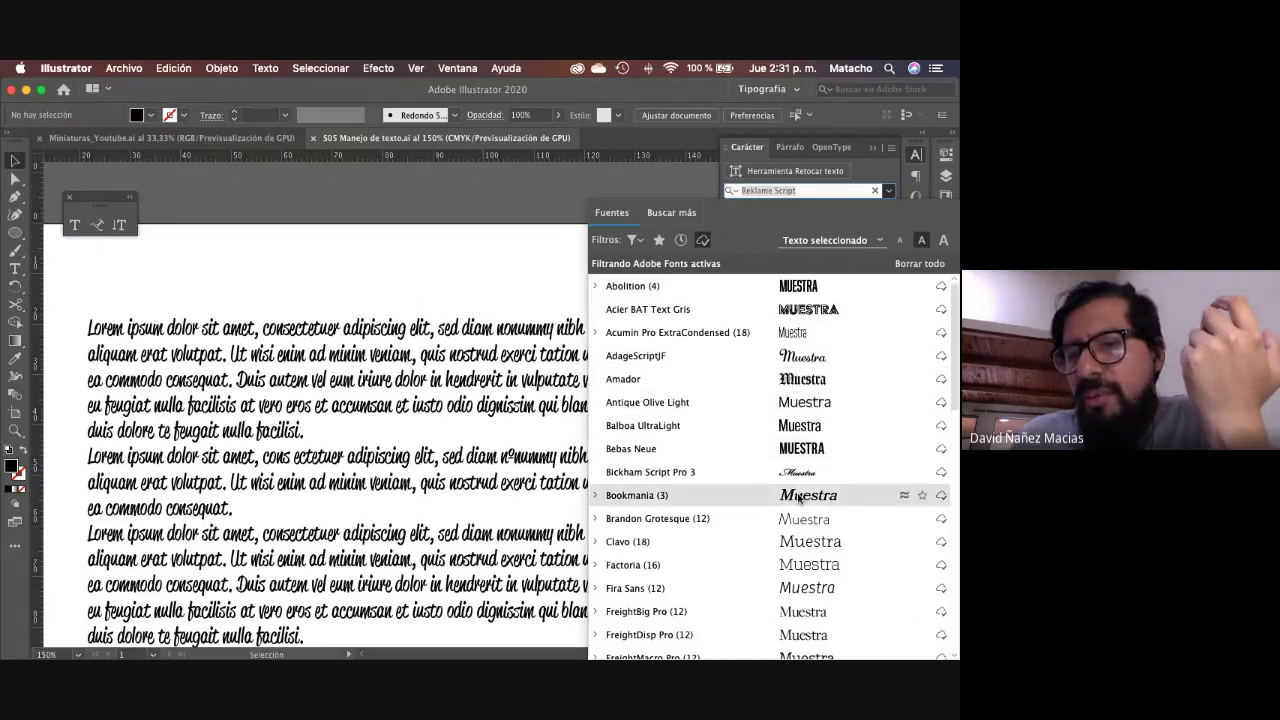
scroll(798, 497, down, 15)
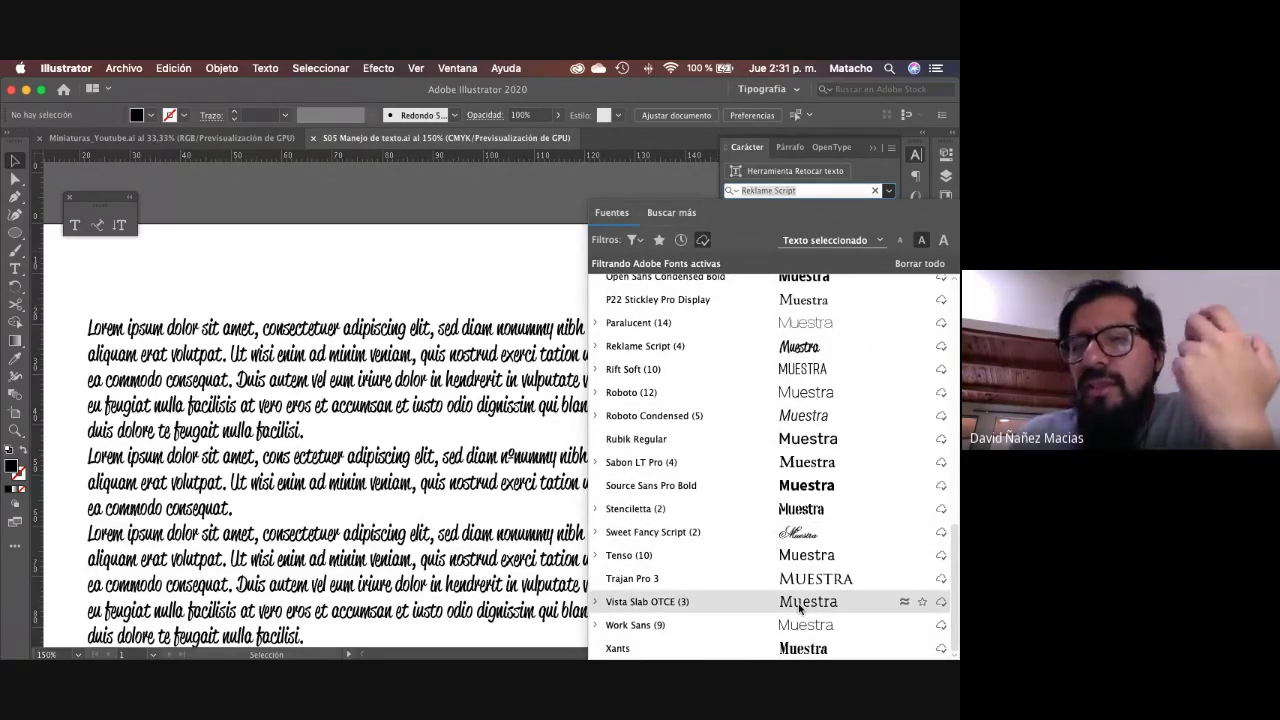
scroll(798, 603, up, 15)
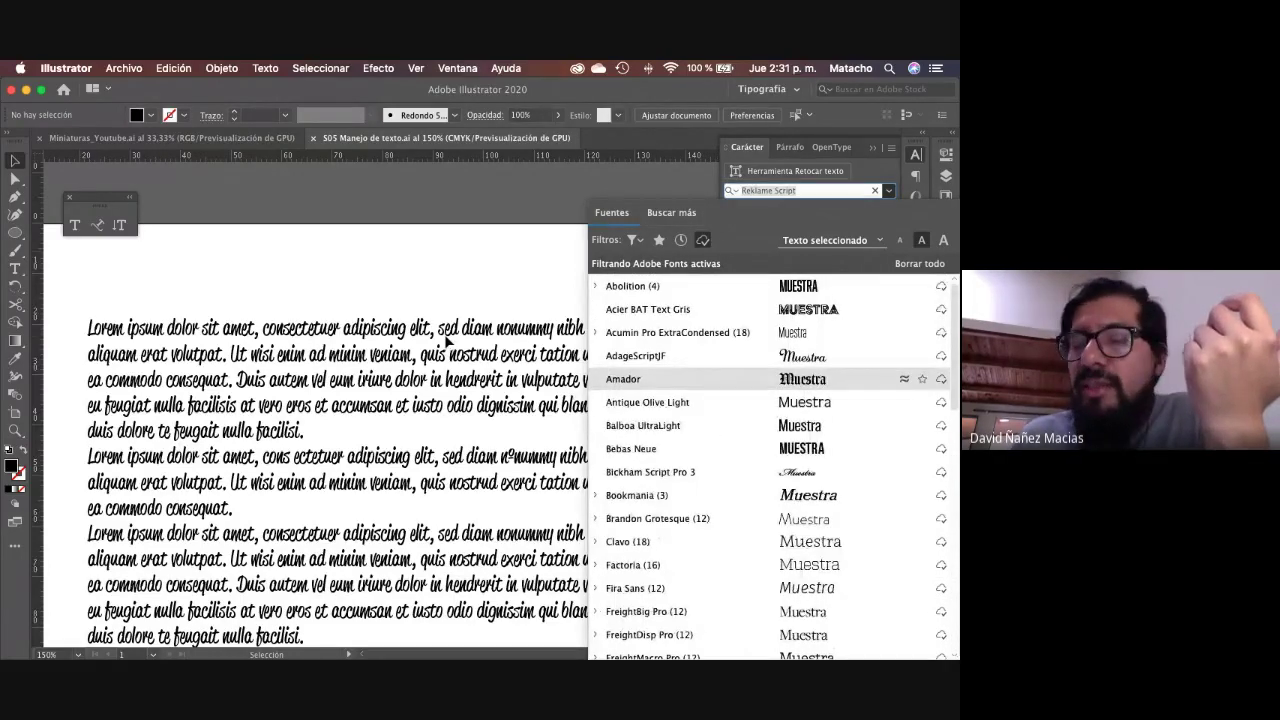
click(474, 290)
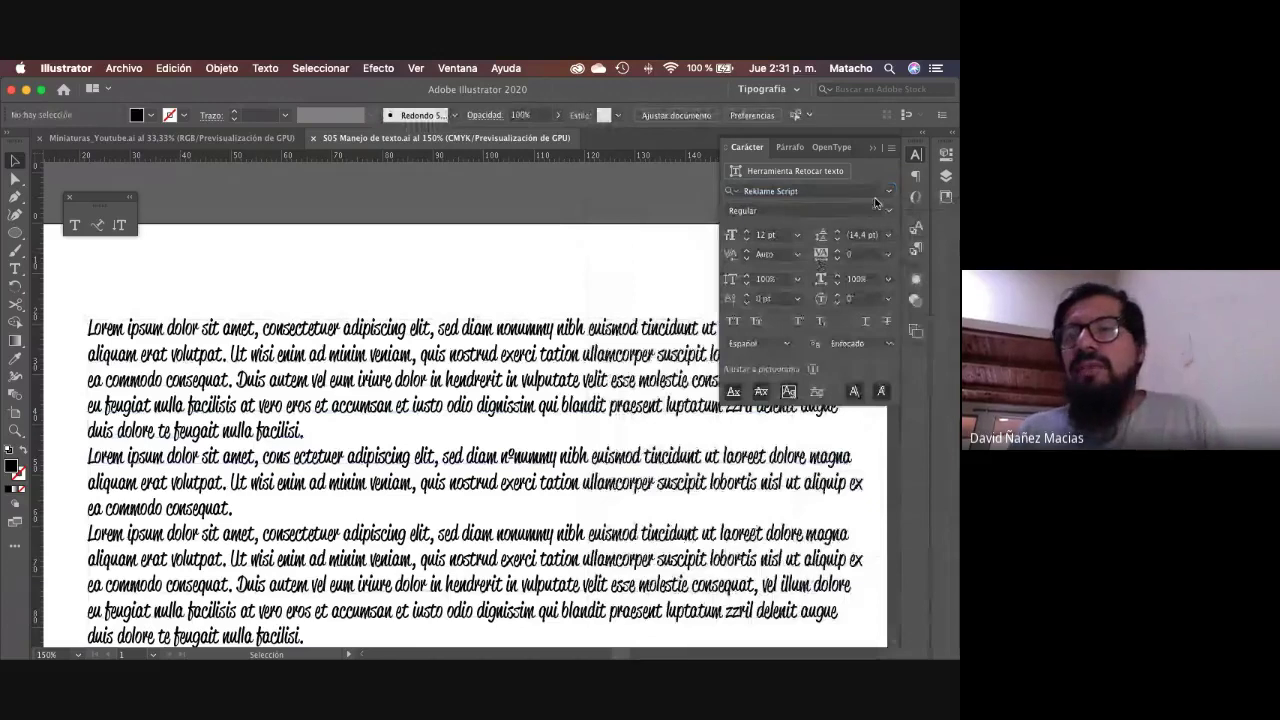
Step: Apply the Clavo font to the whole text block and deselect it
key(super+a)
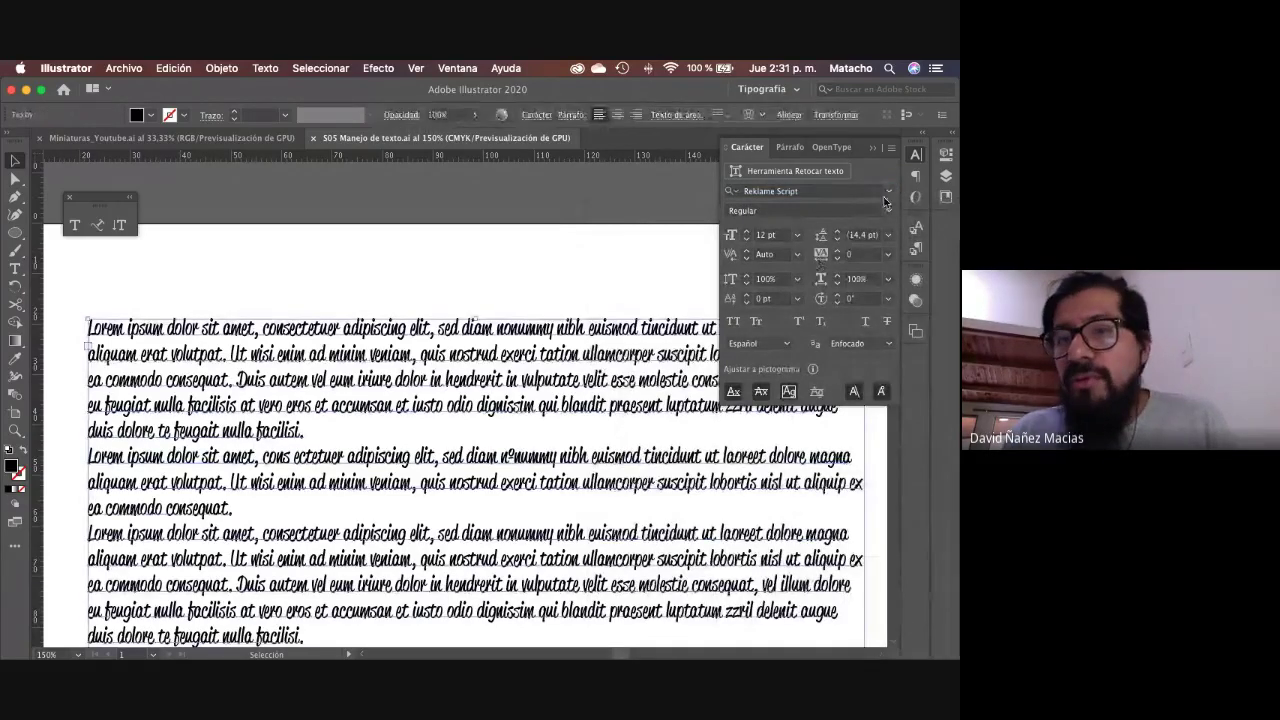
click(888, 193)
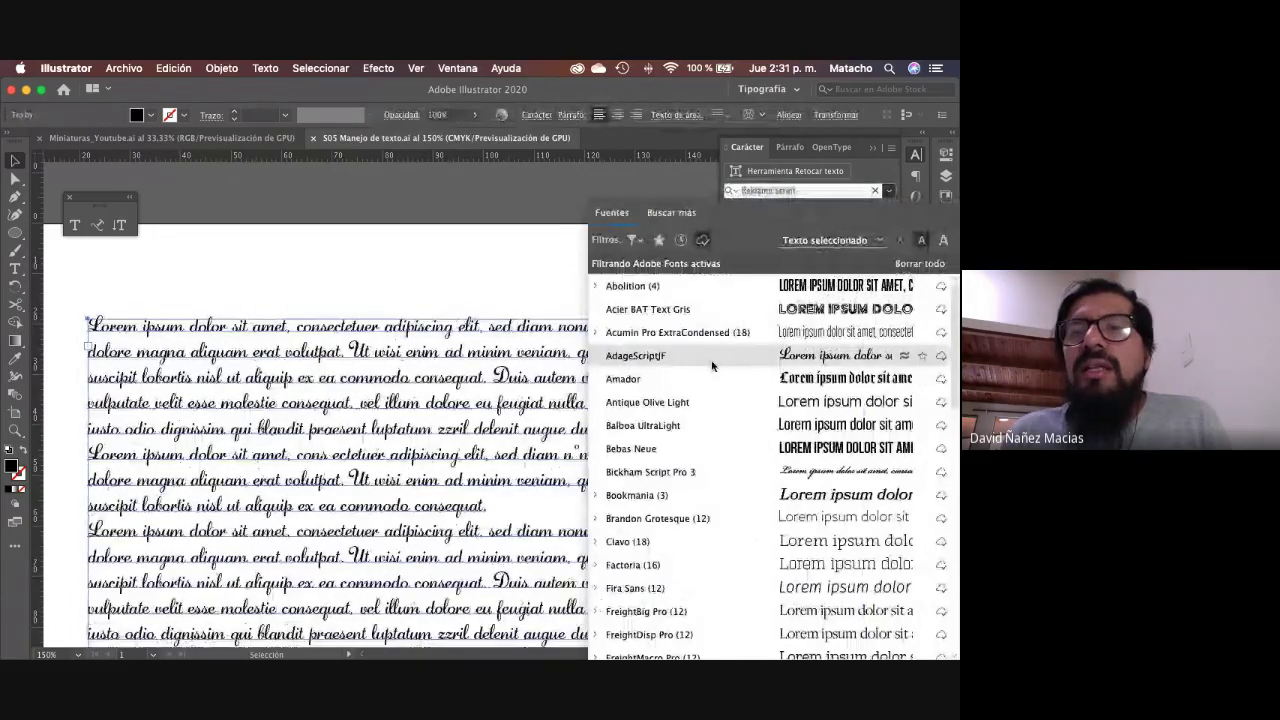
click(646, 543)
key(shift+super+a)
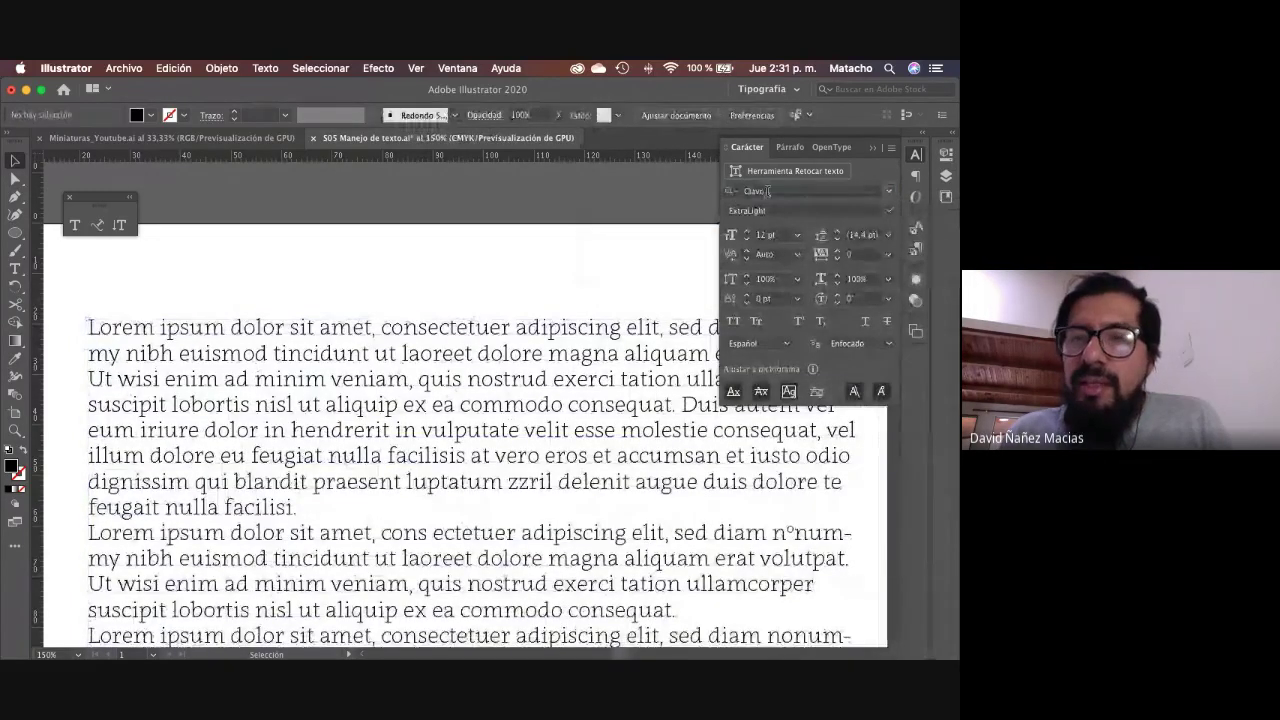
Step: Try the Light style on the whole text block, set its font style to Thin Italic, and deselect it
click(888, 210)
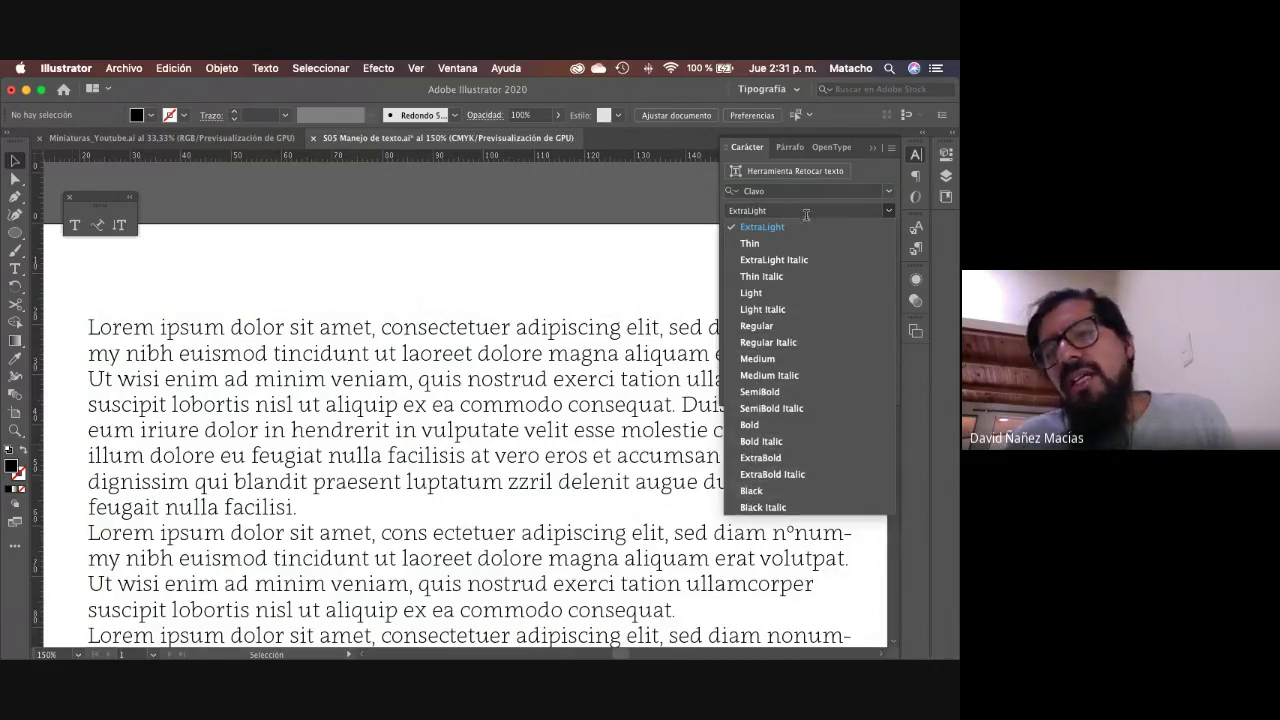
click(537, 343)
click(533, 337)
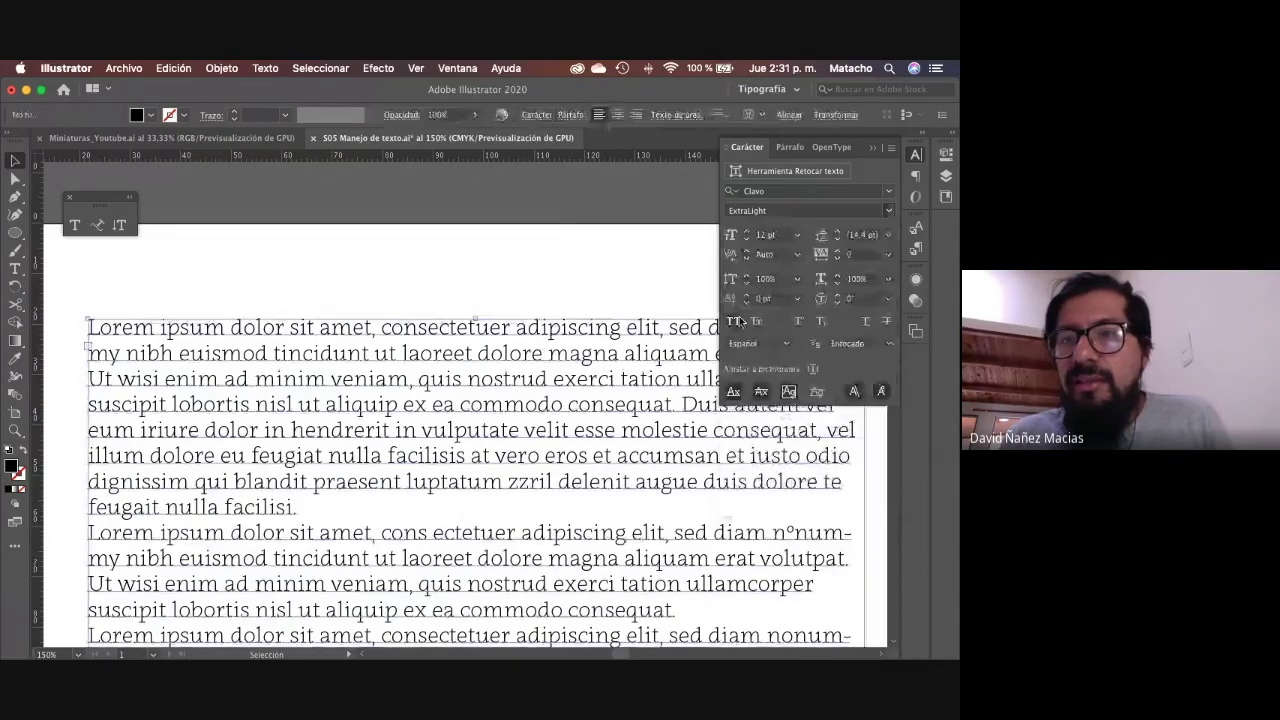
click(889, 211)
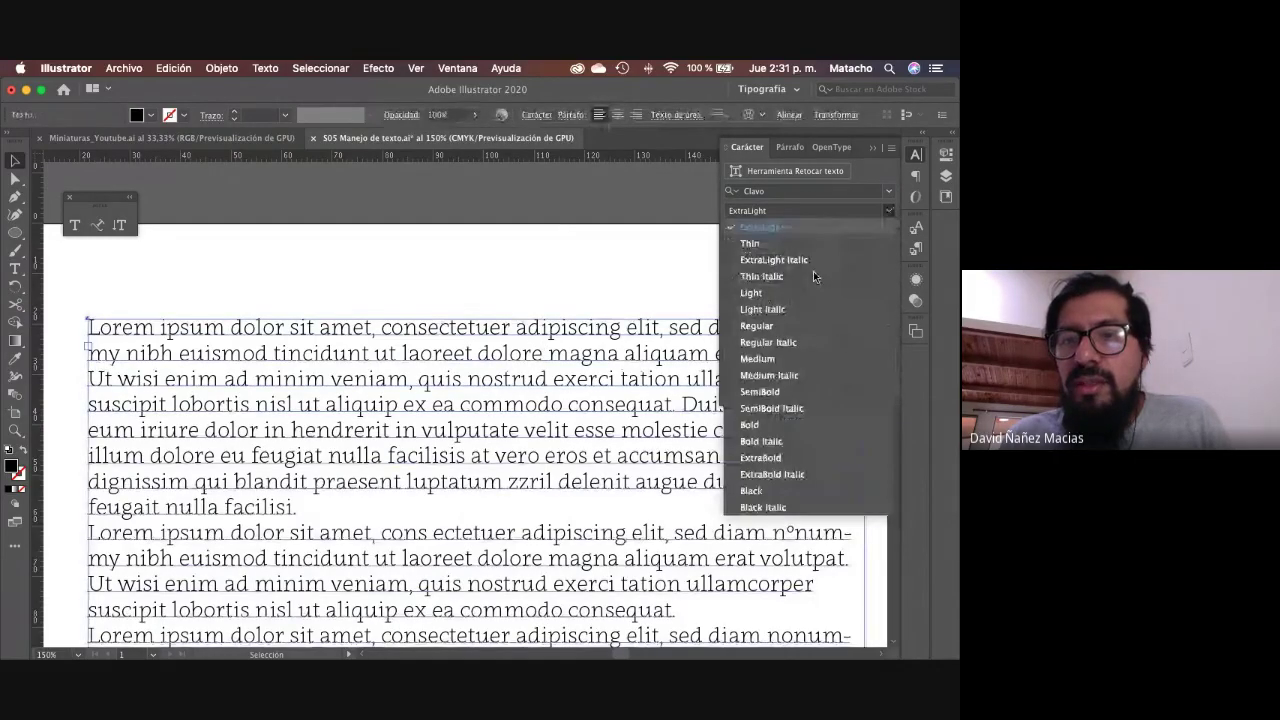
click(802, 292)
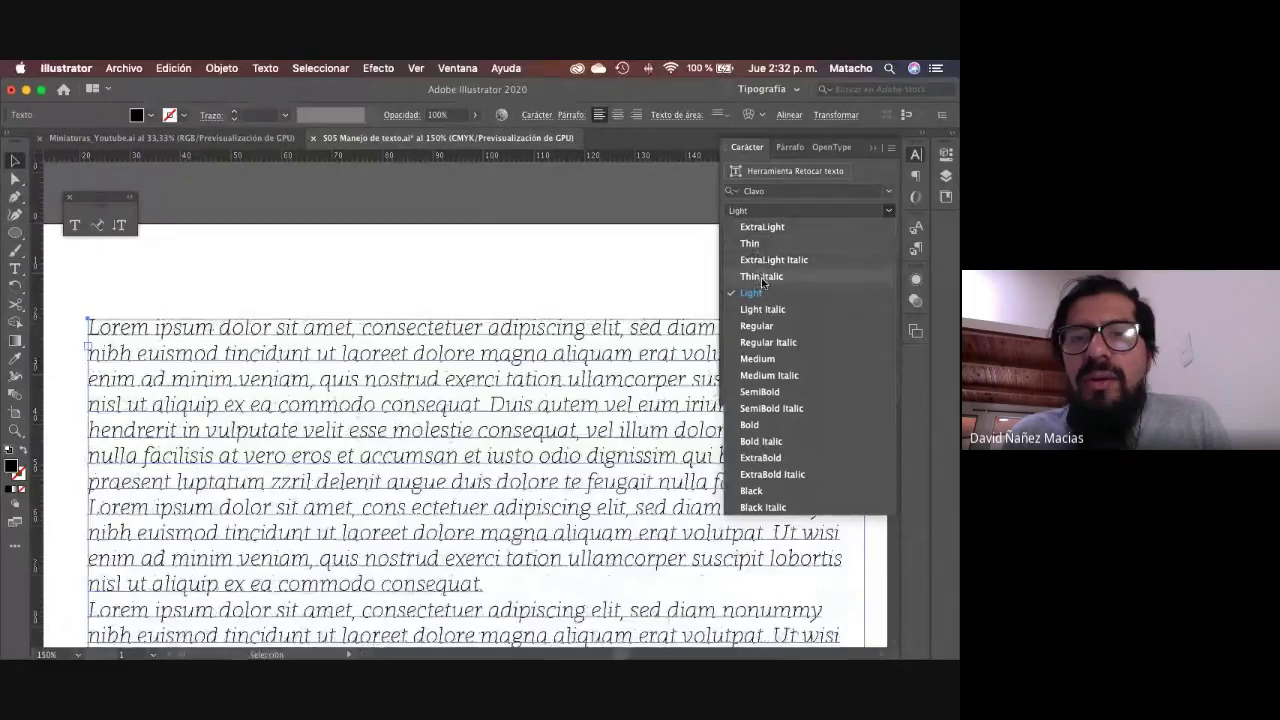
click(759, 276)
click(716, 285)
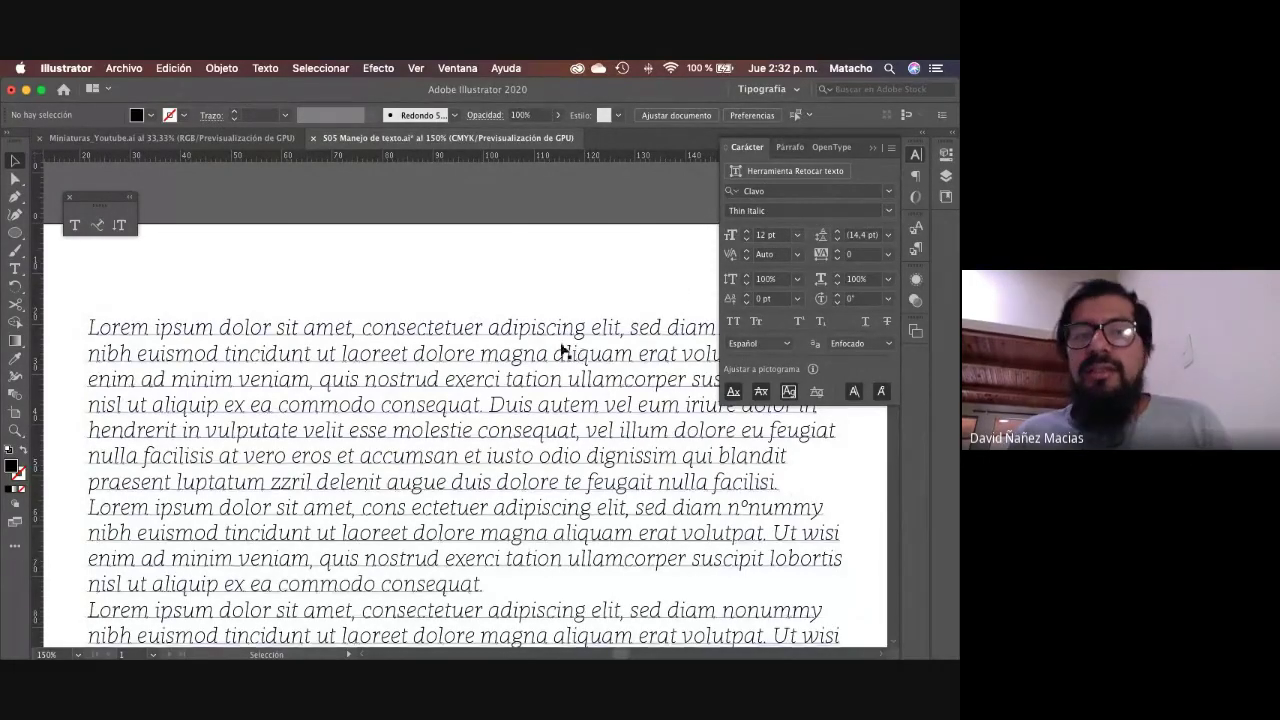
Step: Set the text block's font size to 11 pt
click(529, 334)
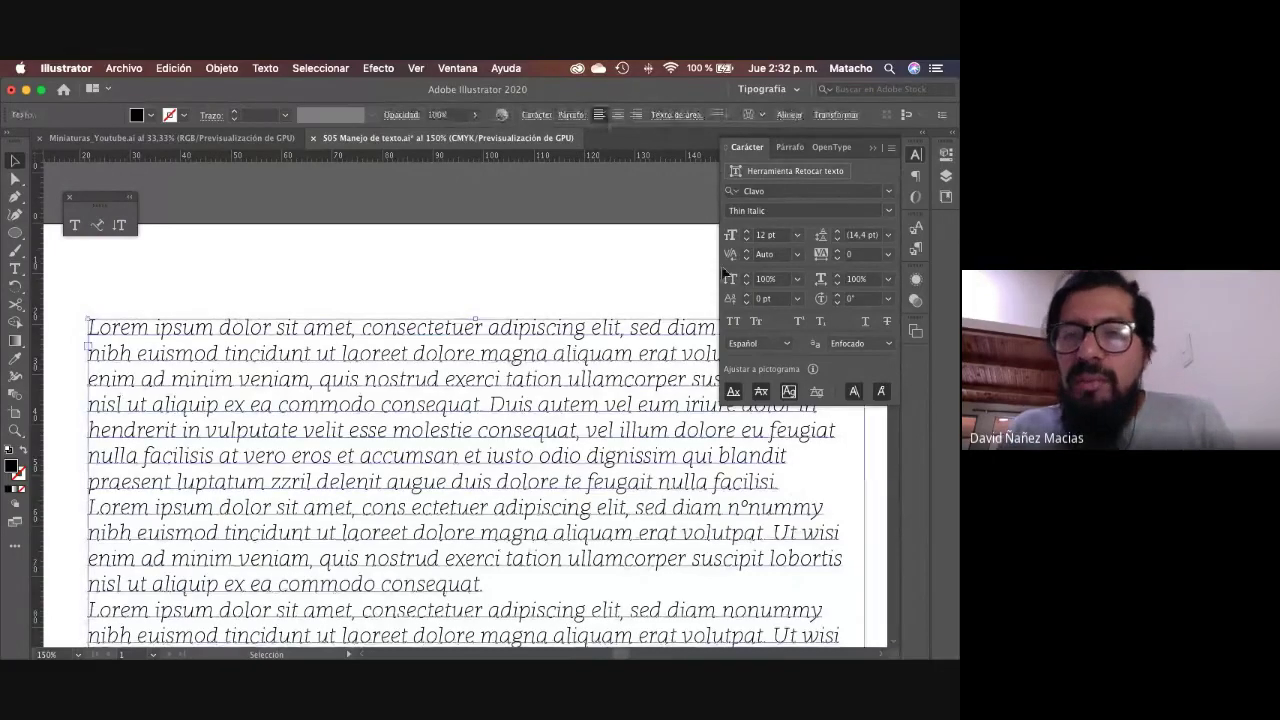
click(798, 235)
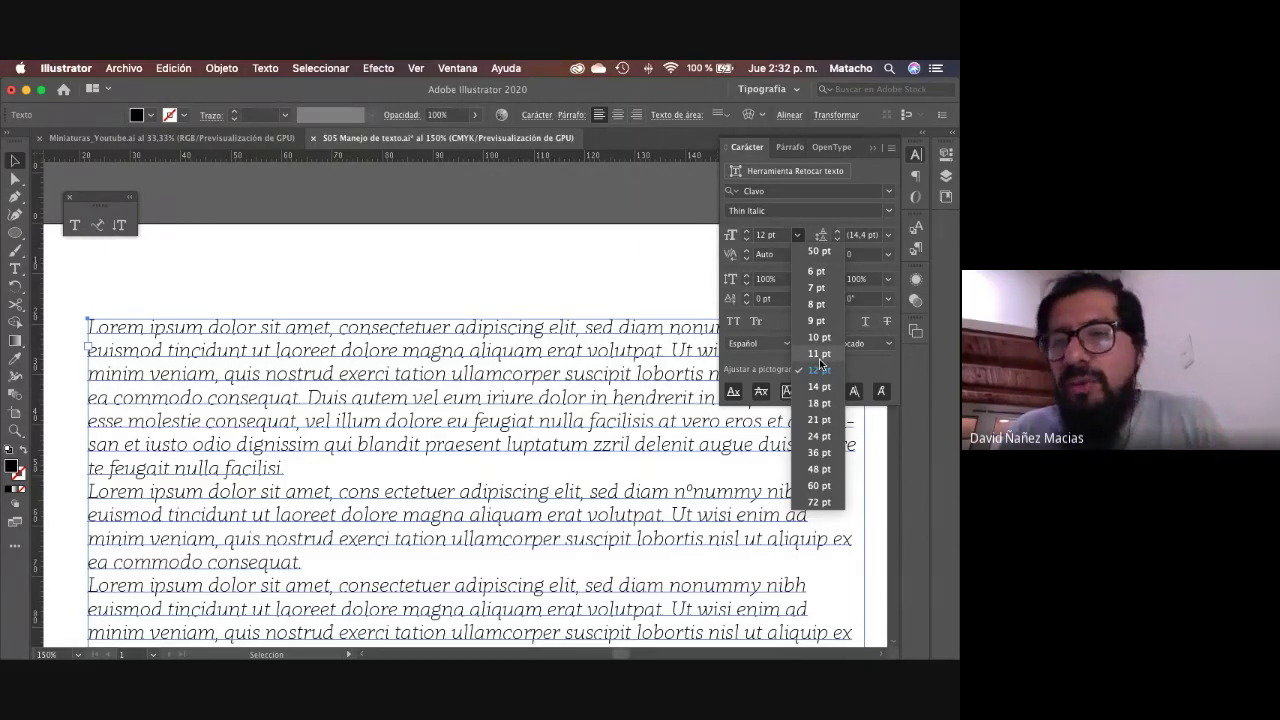
click(819, 354)
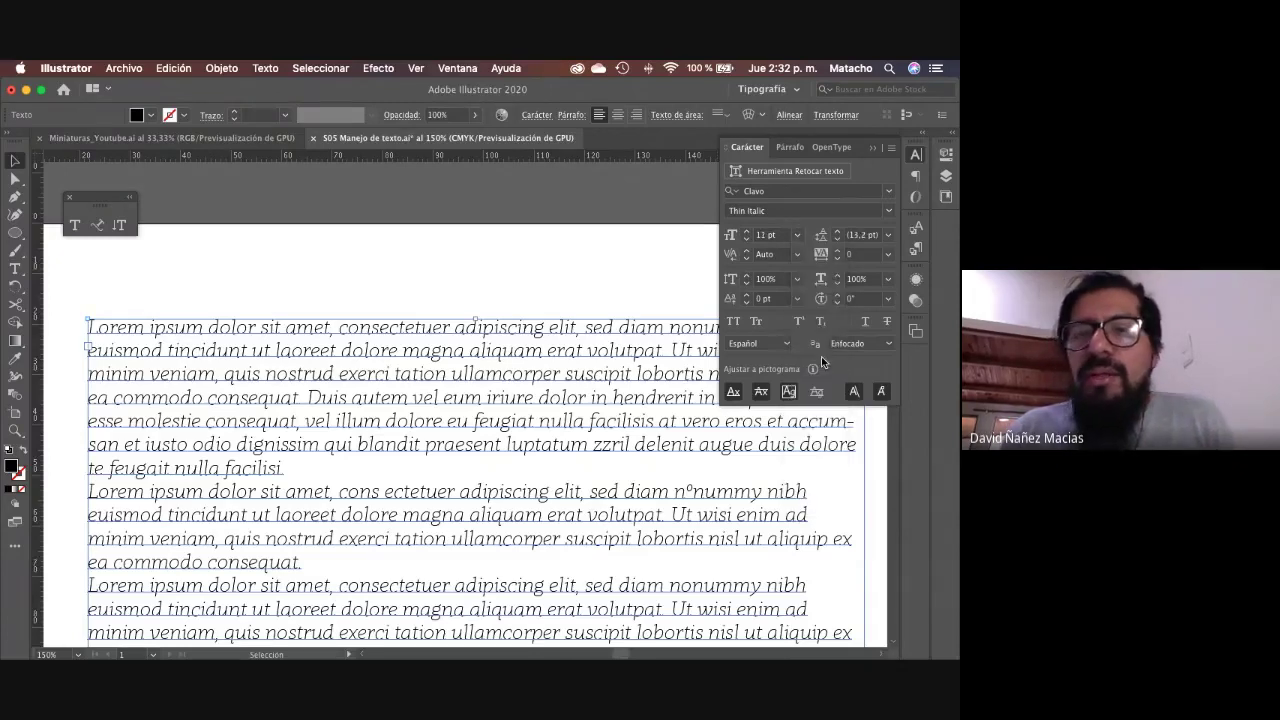
click(573, 261)
Step: Set the leading of the text block to 13 pt
click(509, 354)
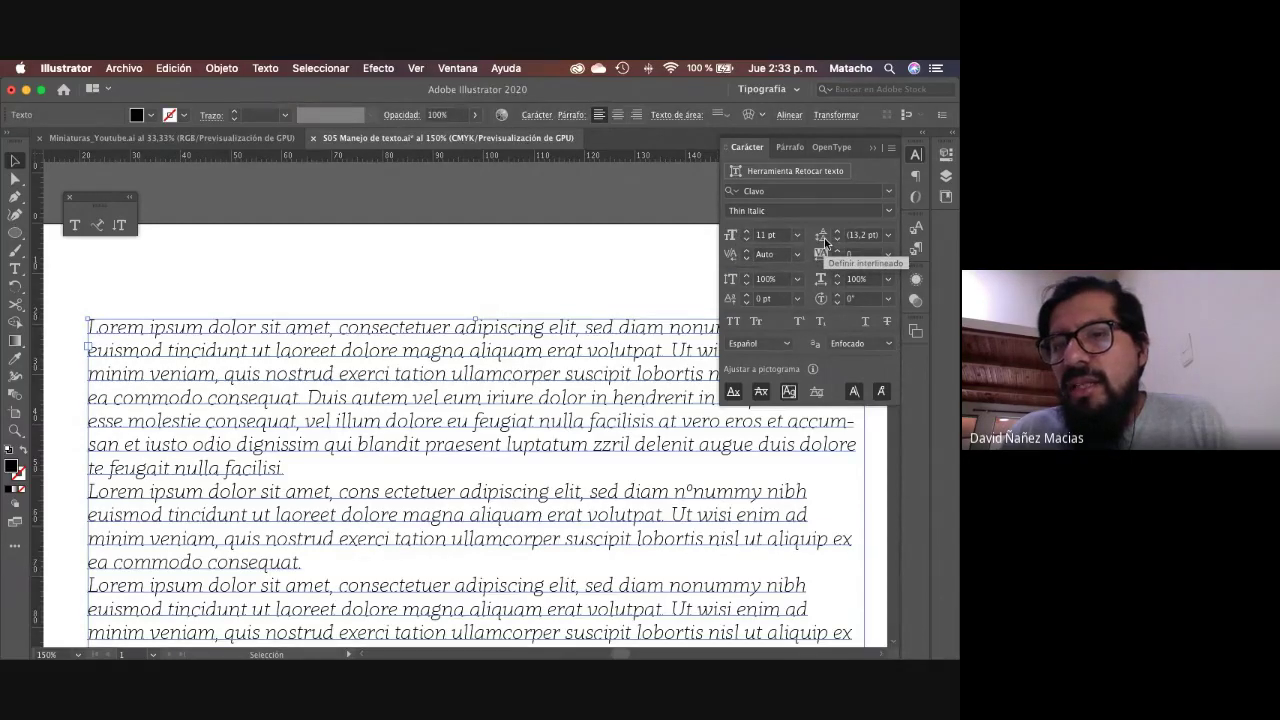
key(super+shift+a)
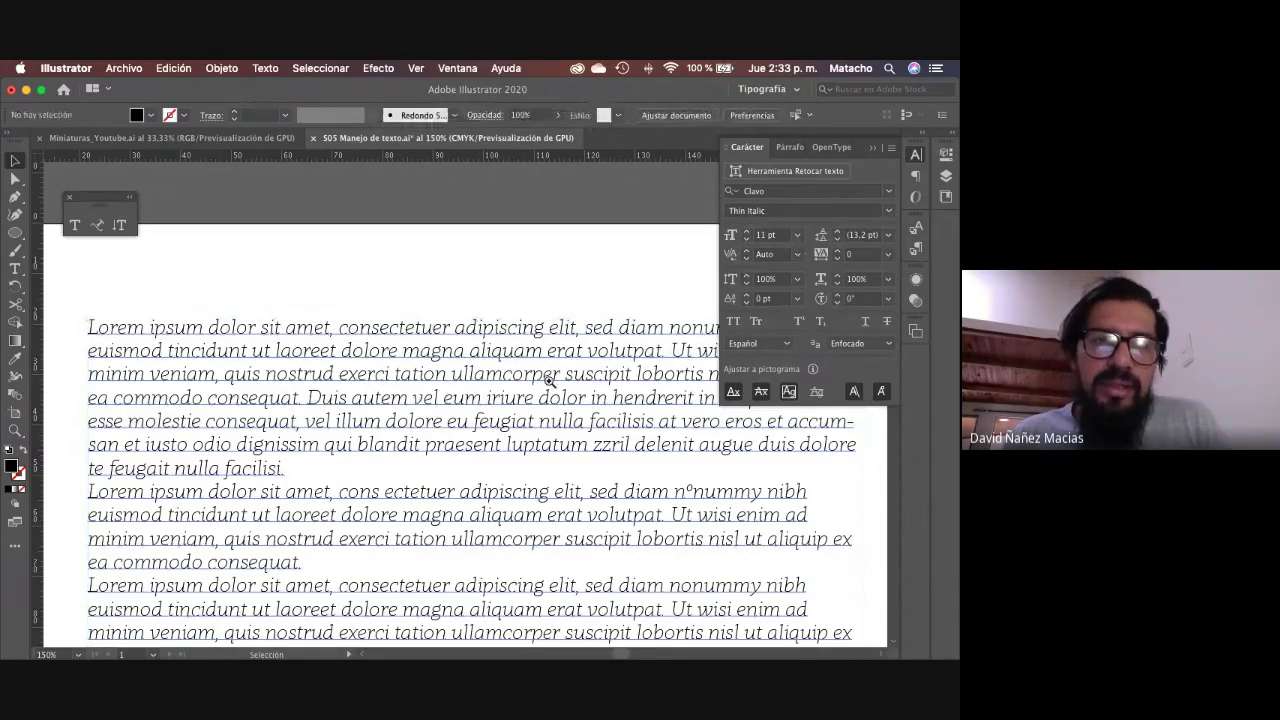
drag(549, 381, 422, 258)
key(v)
click(579, 226)
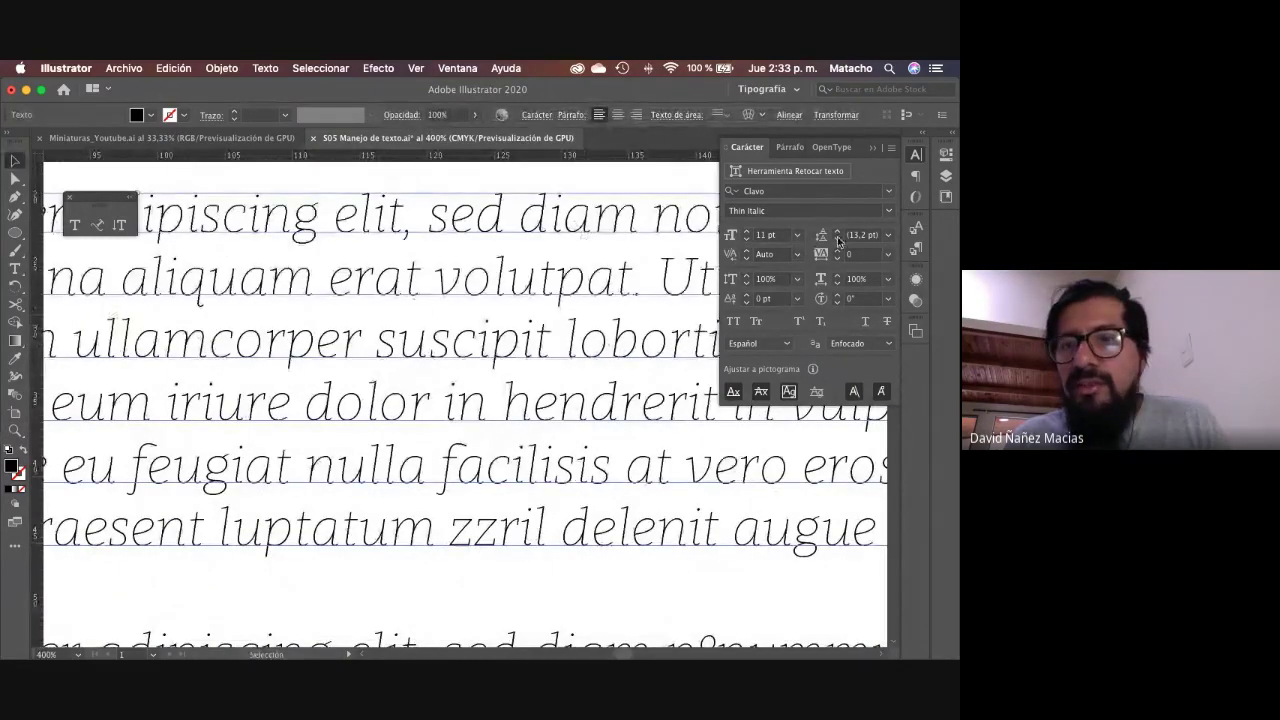
click(873, 233)
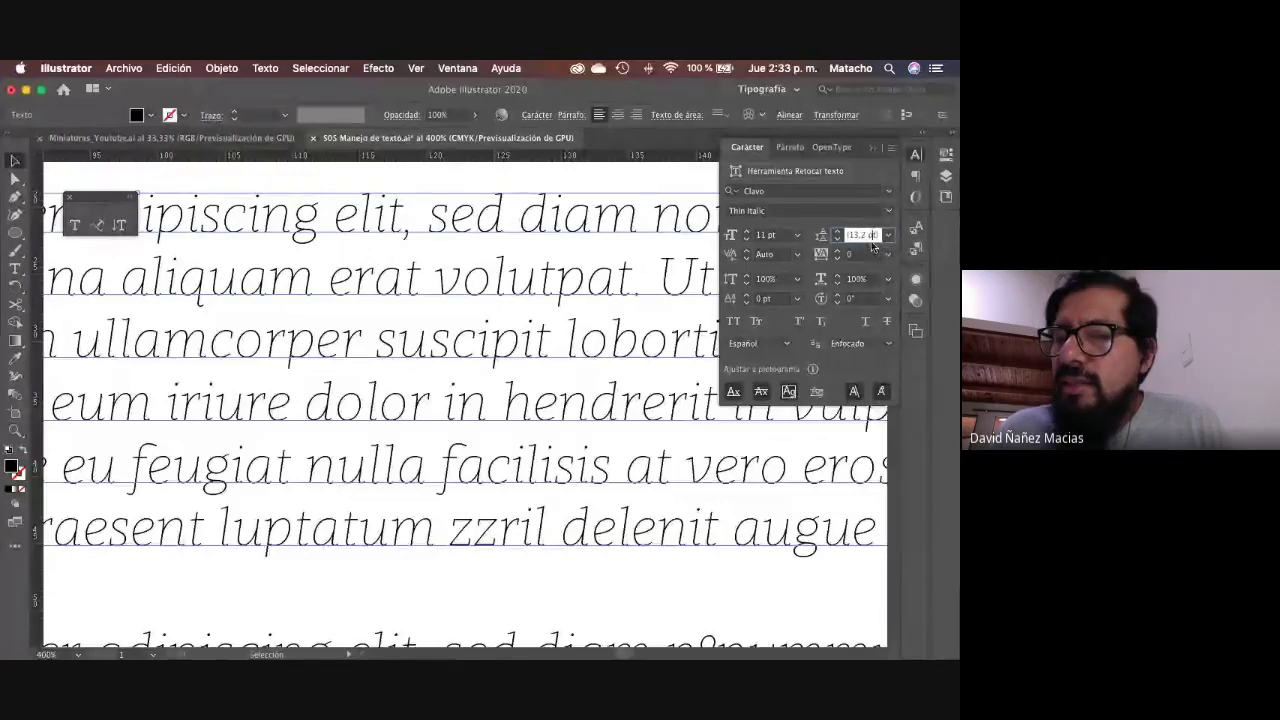
text(13)
key(Return)
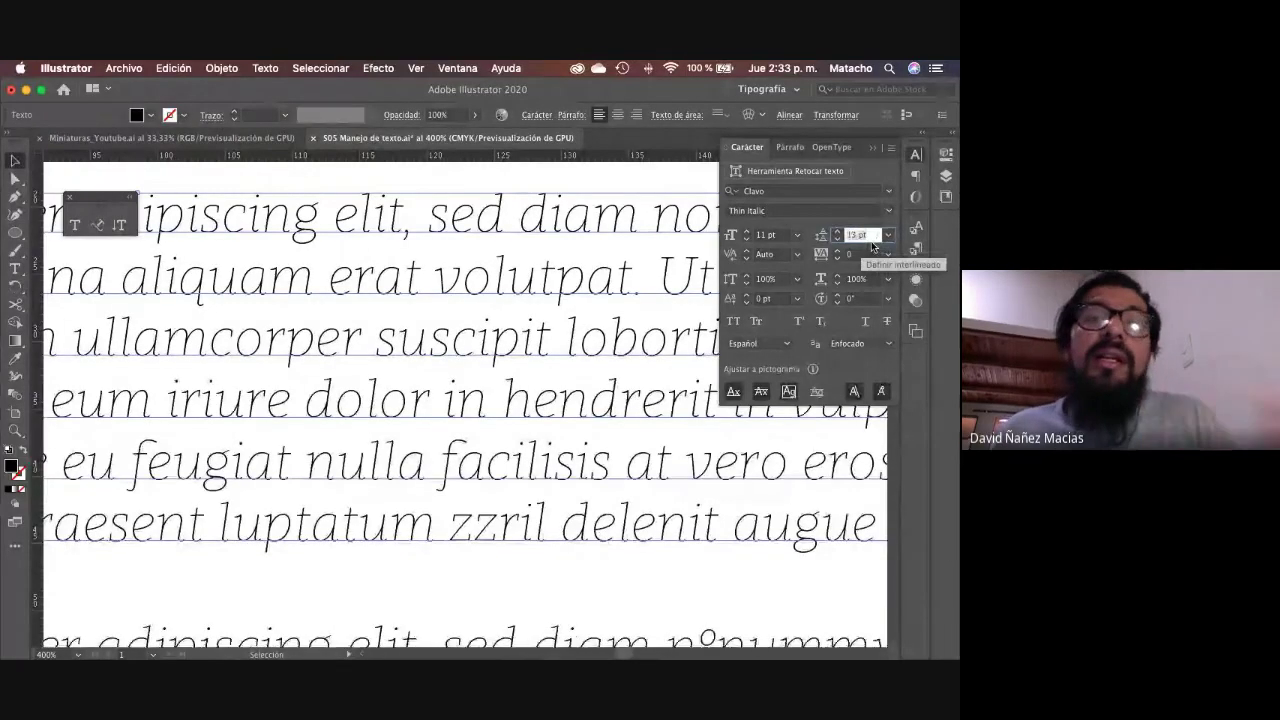
Step: Replace the word "suscipit" in the third line with "11pt / 13pt"
double_click(385, 346)
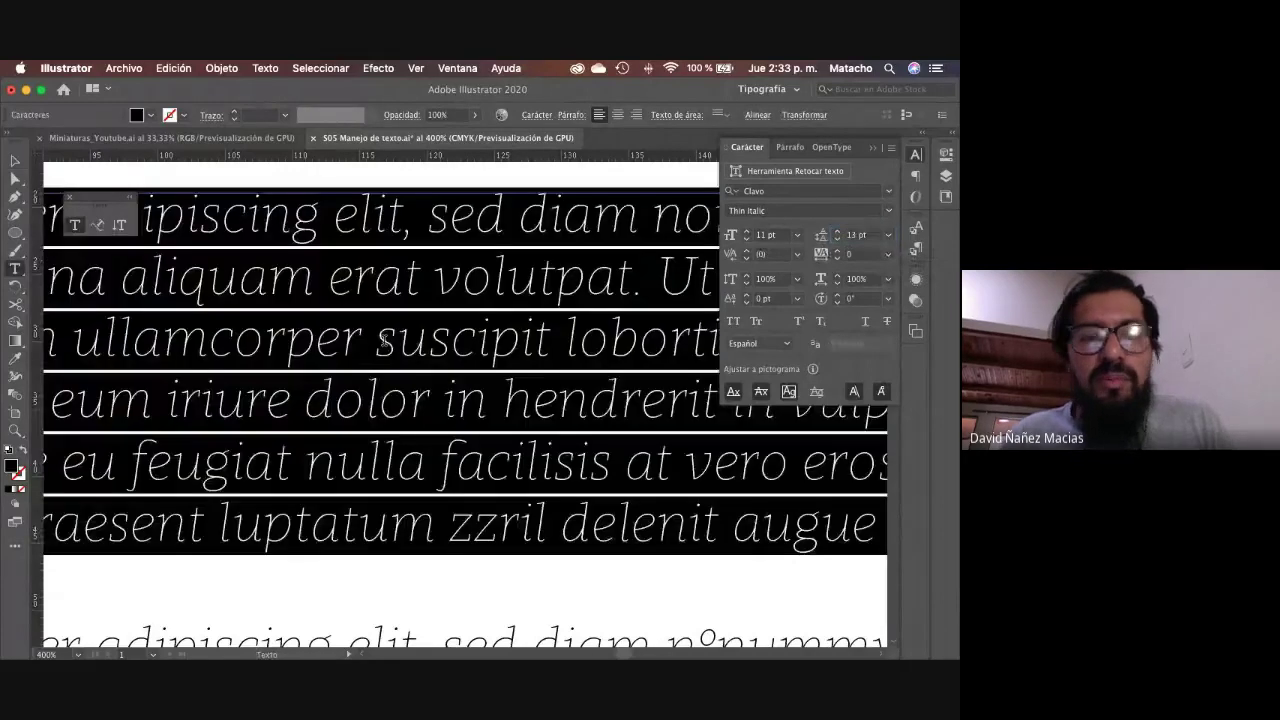
double_click(411, 340)
text(11pt )
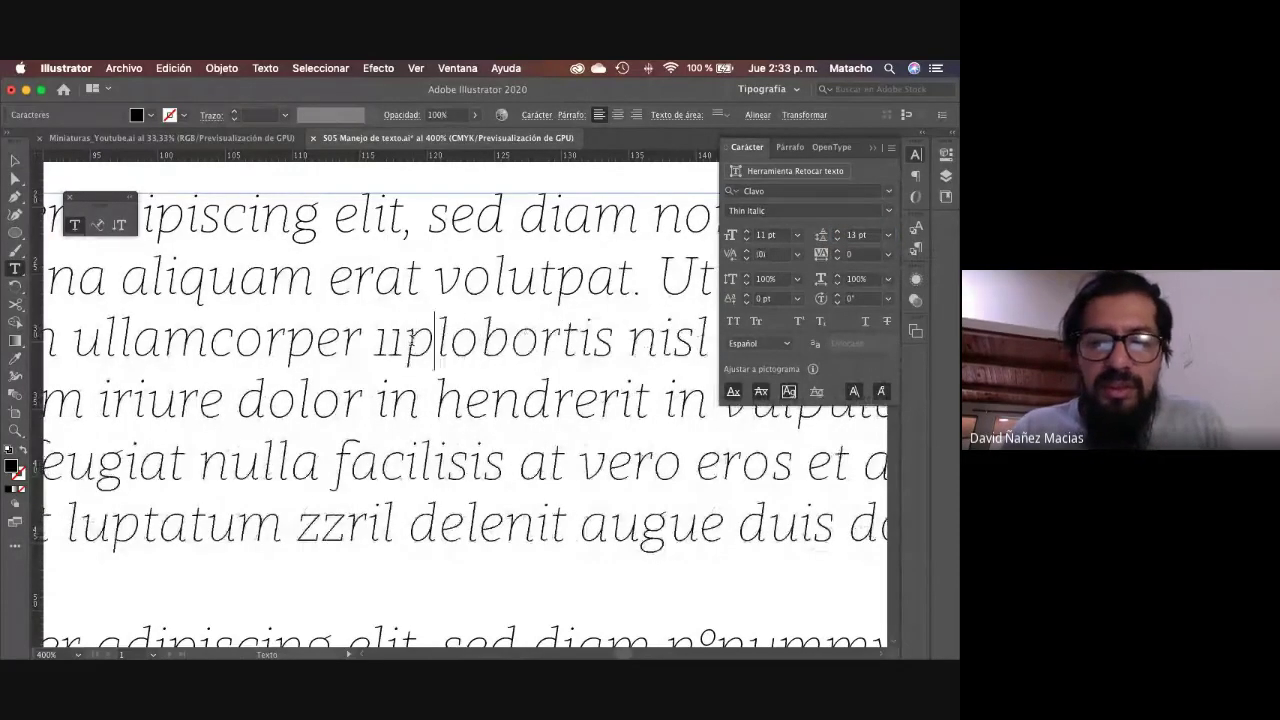
text(/ )
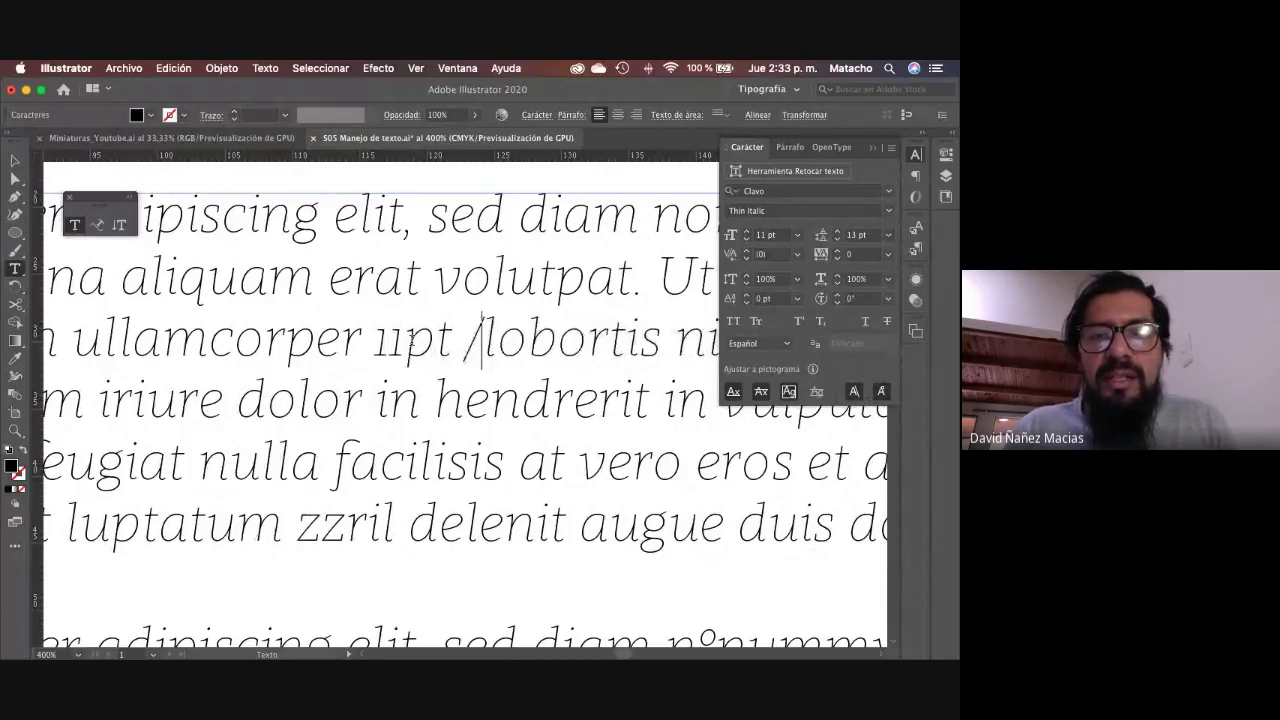
text(13)
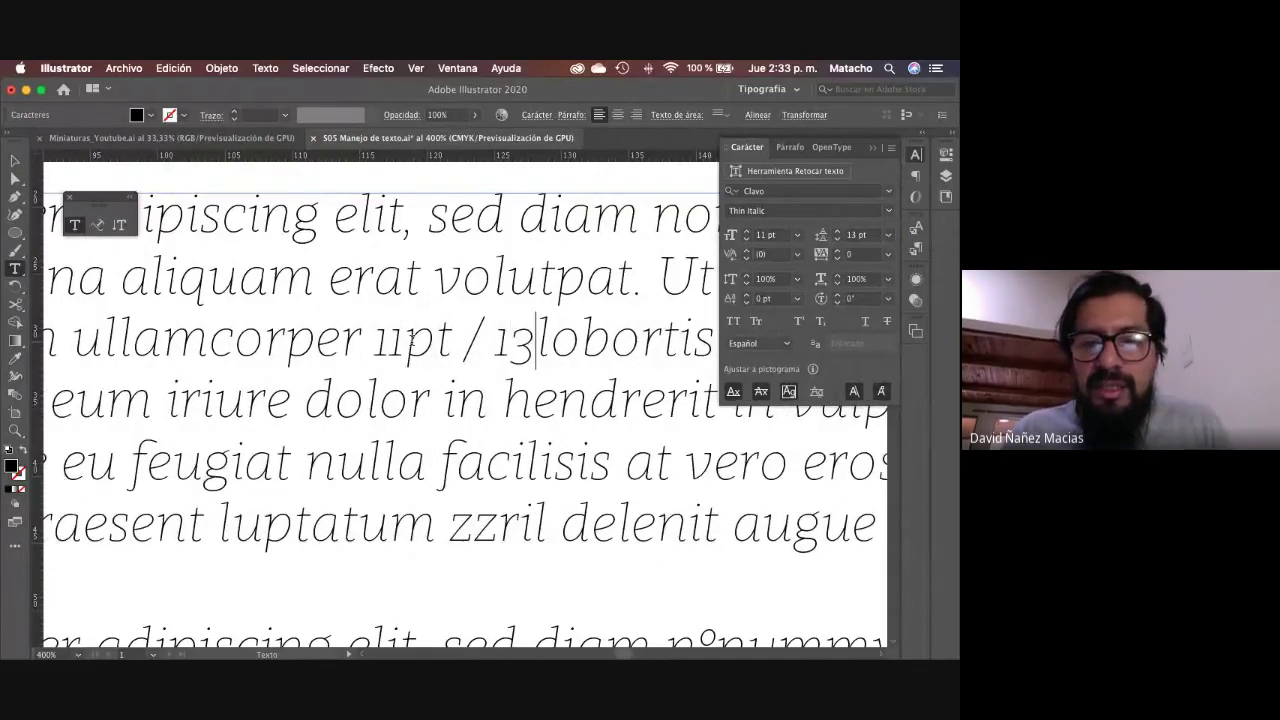
text(pt)
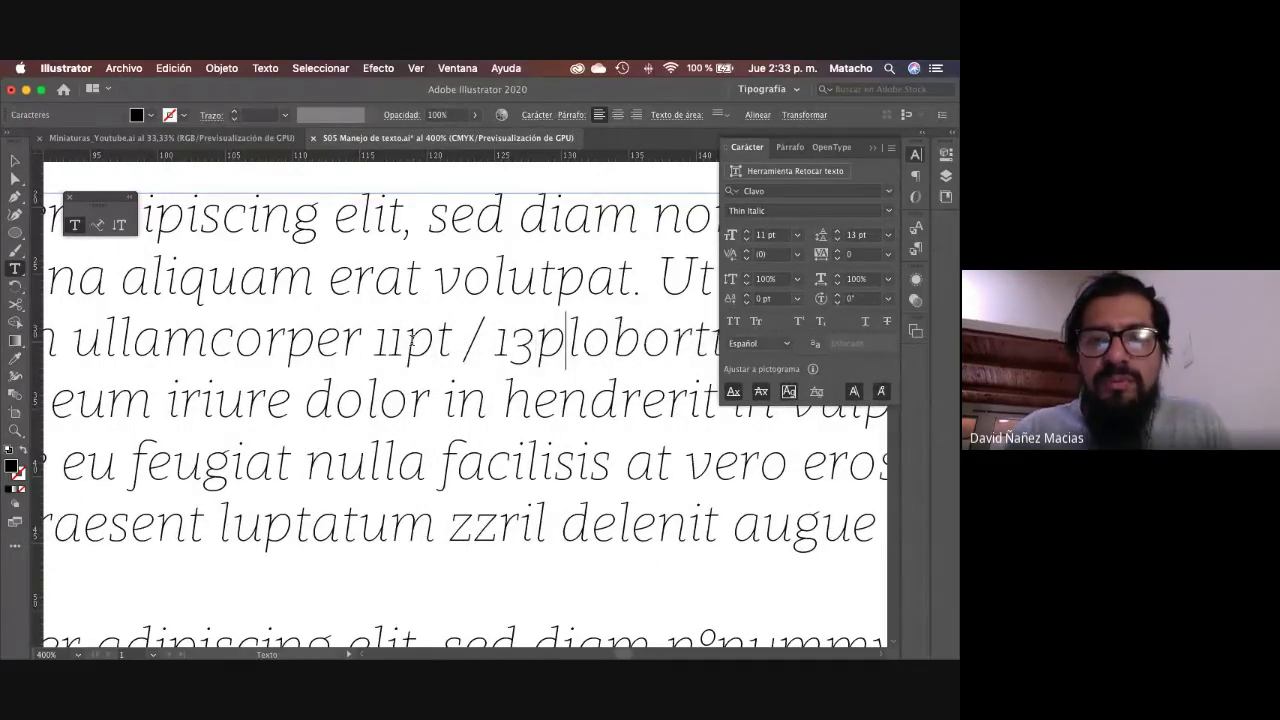
Step: Set the font style of the inserted "11pt / 13pt" to Black Italic
key(Left)
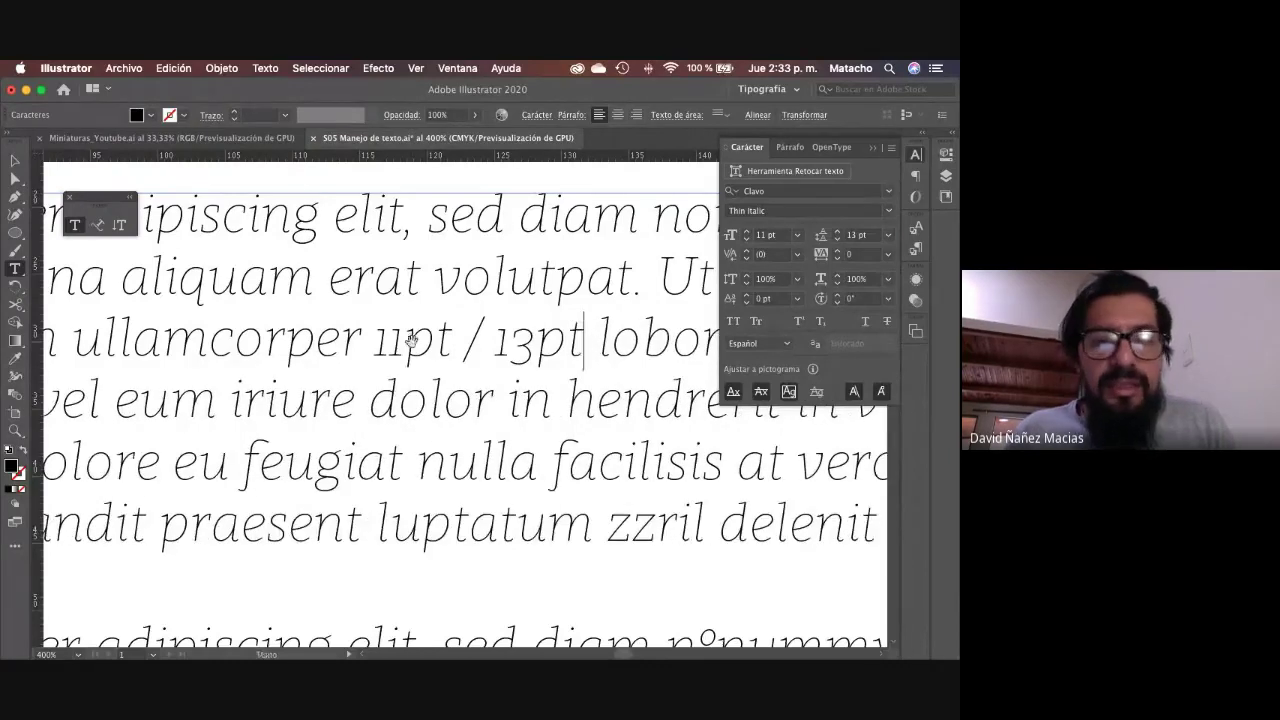
key(shift+alt+Left)
key(shift+alt+Left)
key(shift+alt+Left)
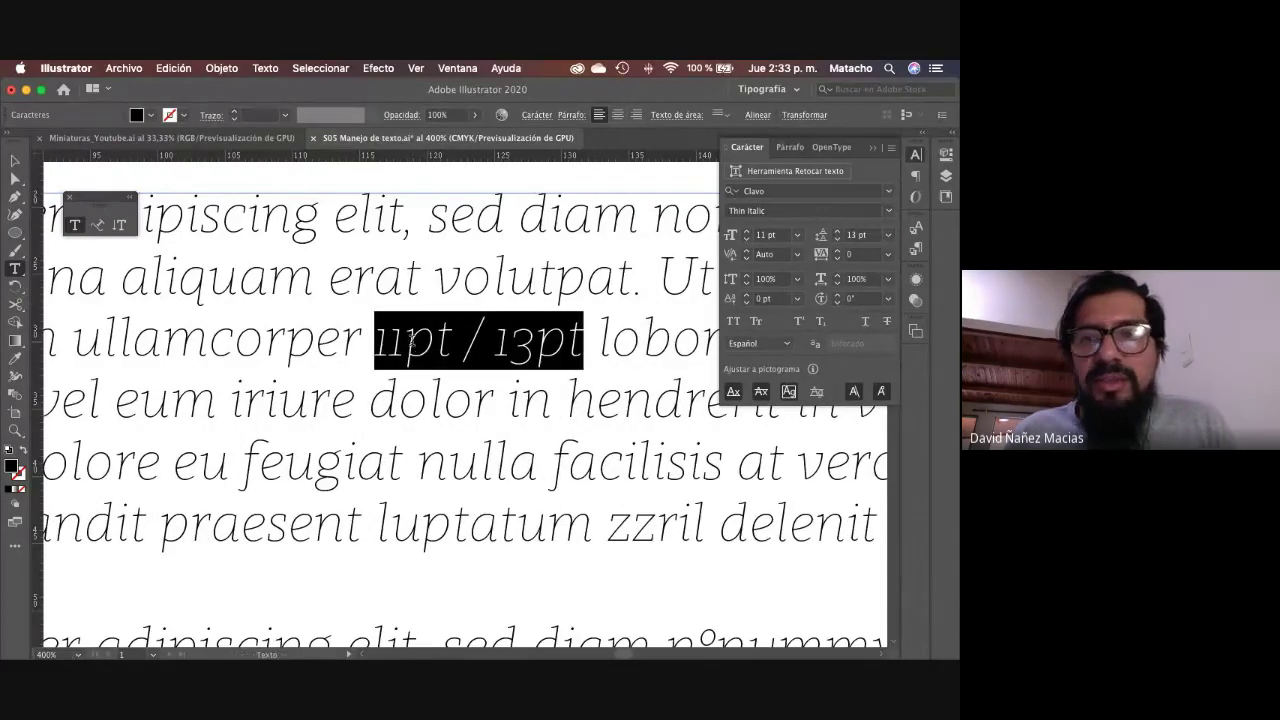
click(889, 209)
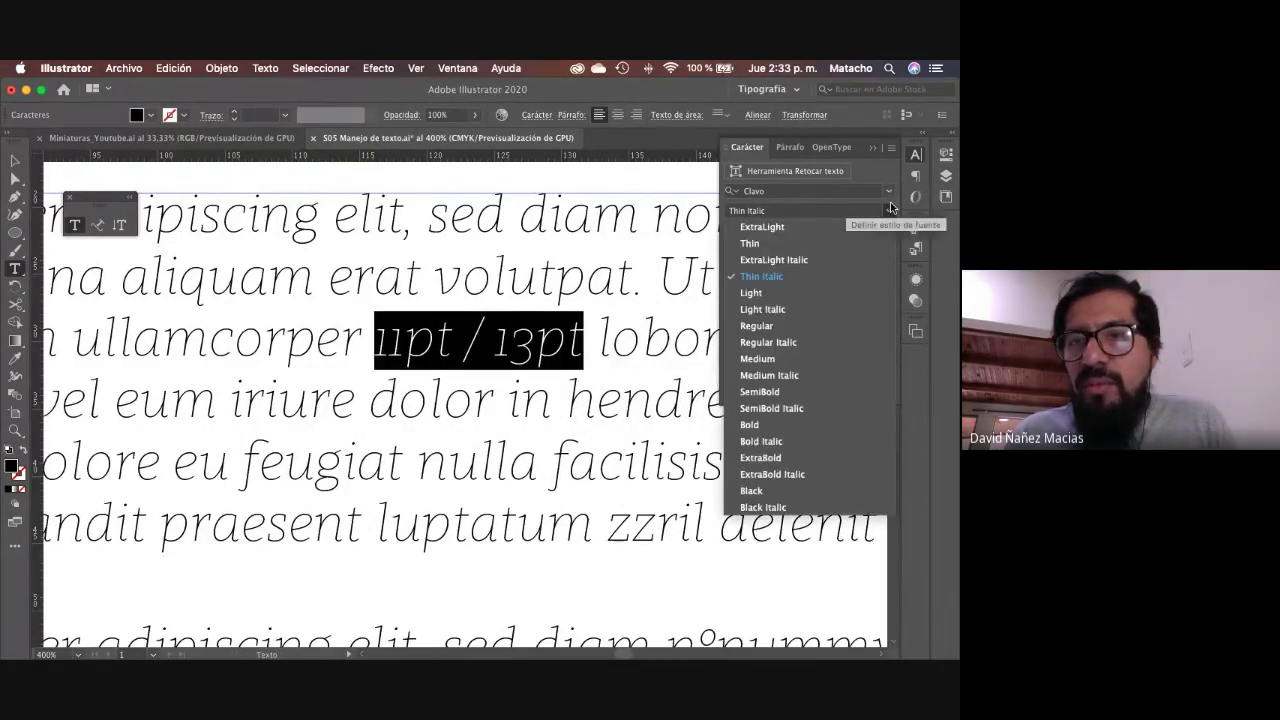
click(766, 508)
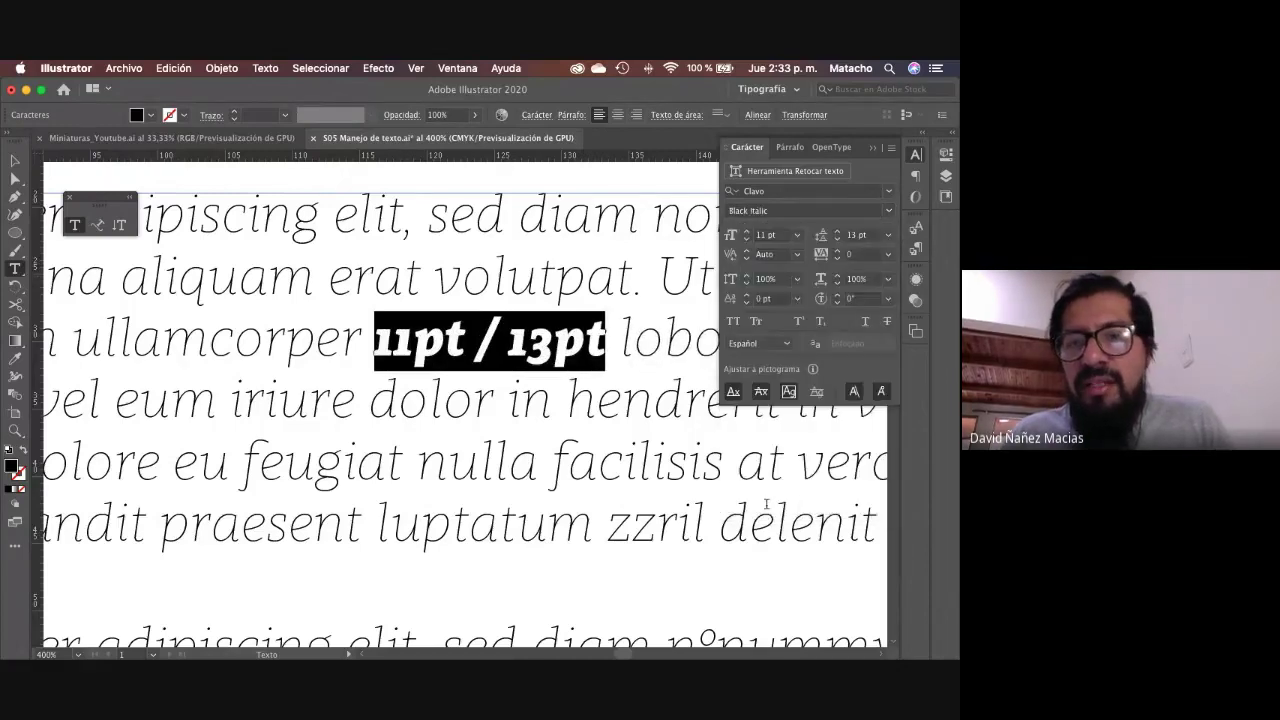
Step: Leave text editing and raise the text block's font size to 14 pt and its leading to 16 pt
key(Escape)
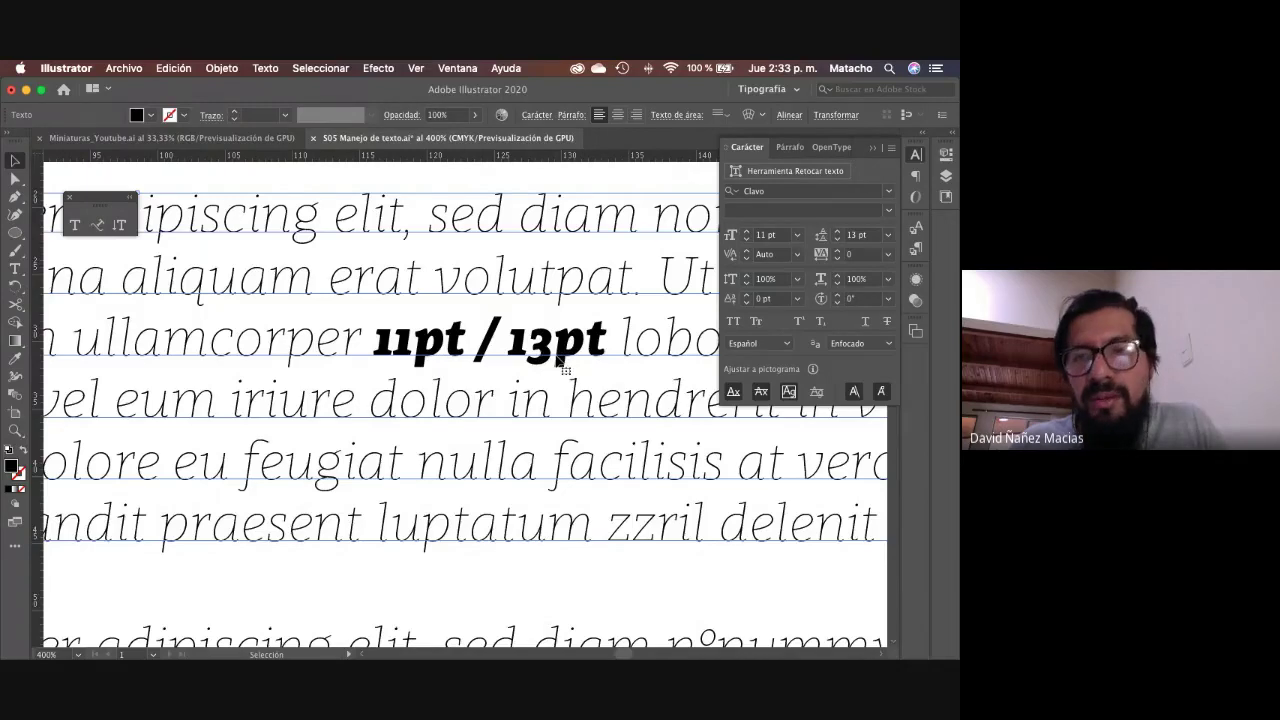
click(783, 235)
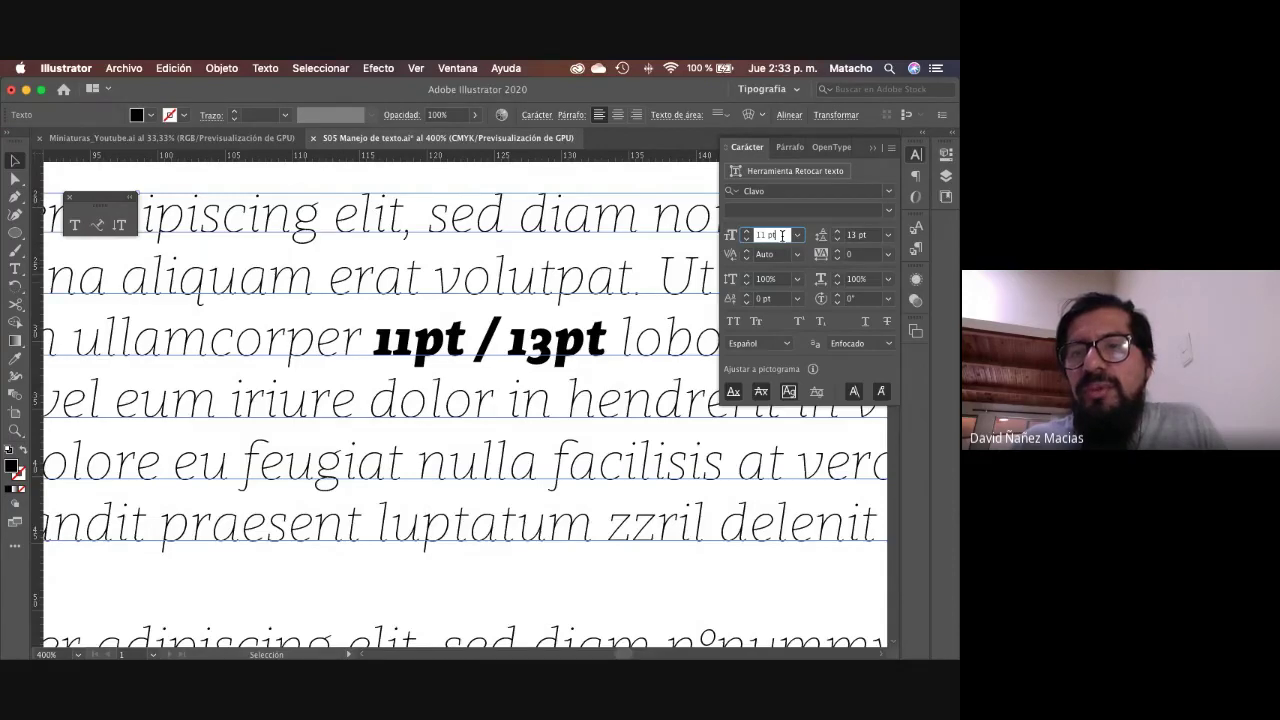
key(Up)
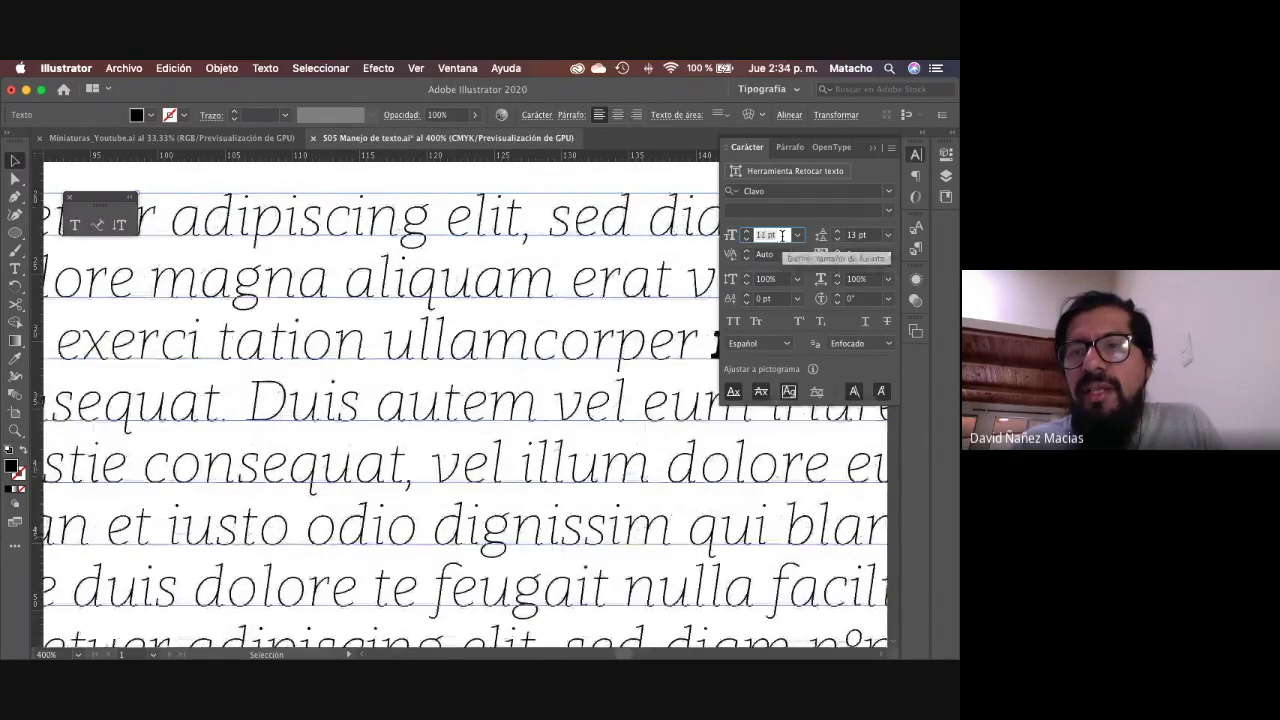
key(Up)
click(862, 235)
key(Up)
key(Up)
key(Up)
key(Up)
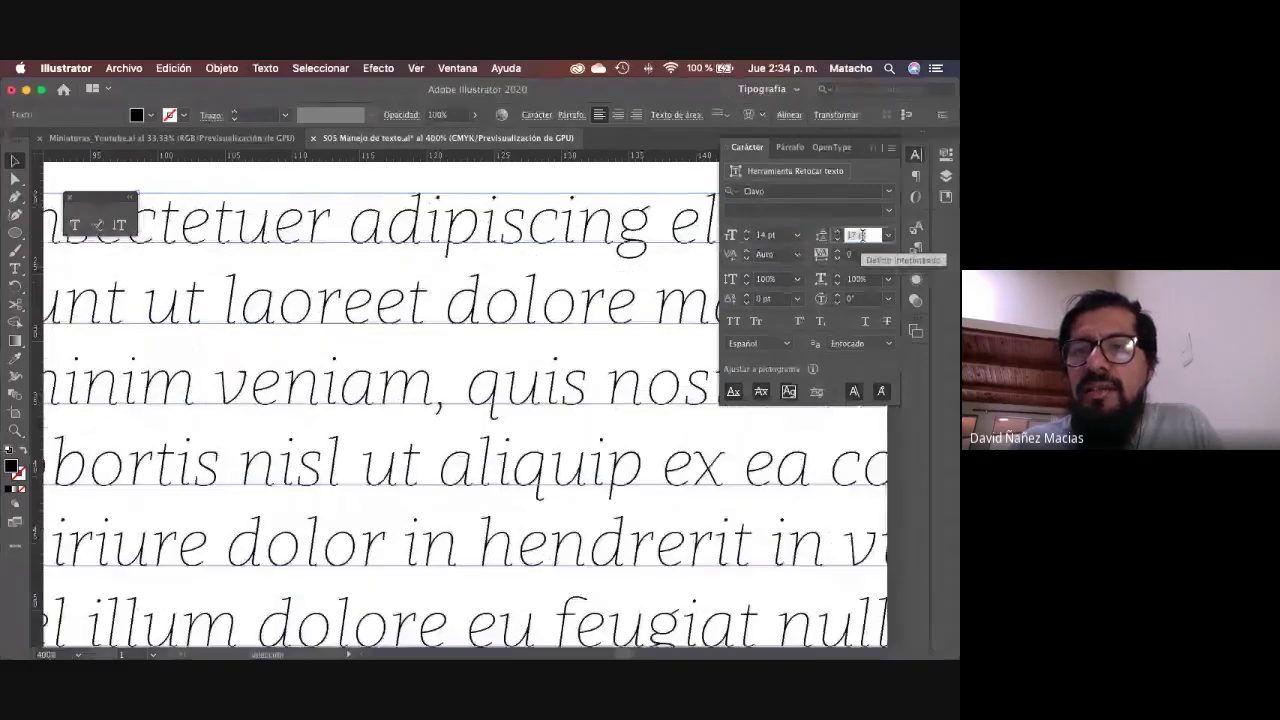
key(Down)
Step: Return the text block's font size to 11 pt and its leading to 13 pt
click(773, 235)
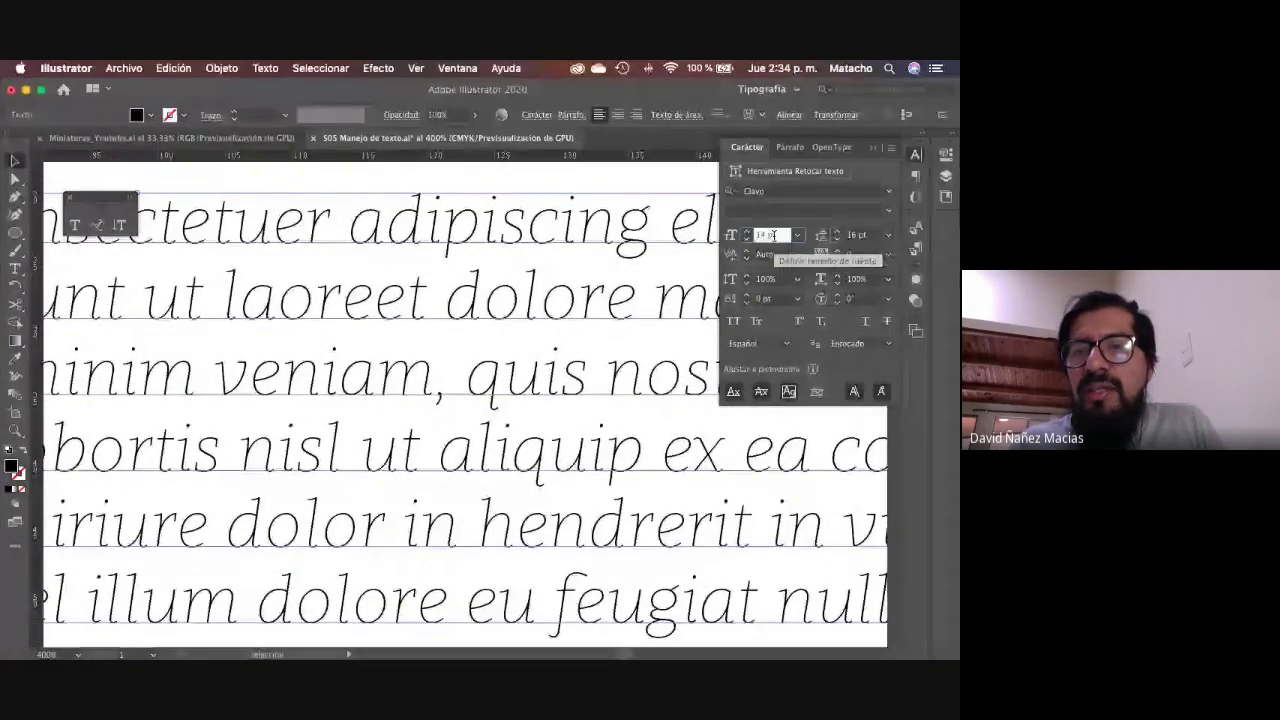
key(Down)
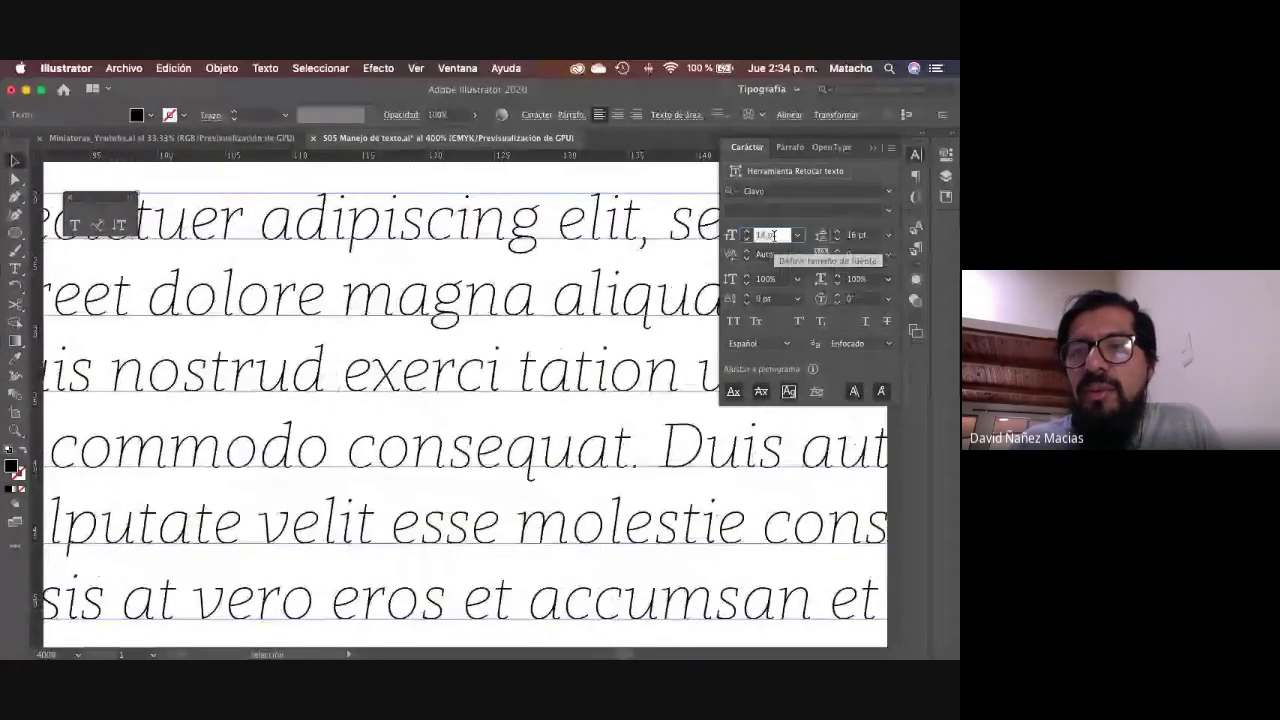
key(Down)
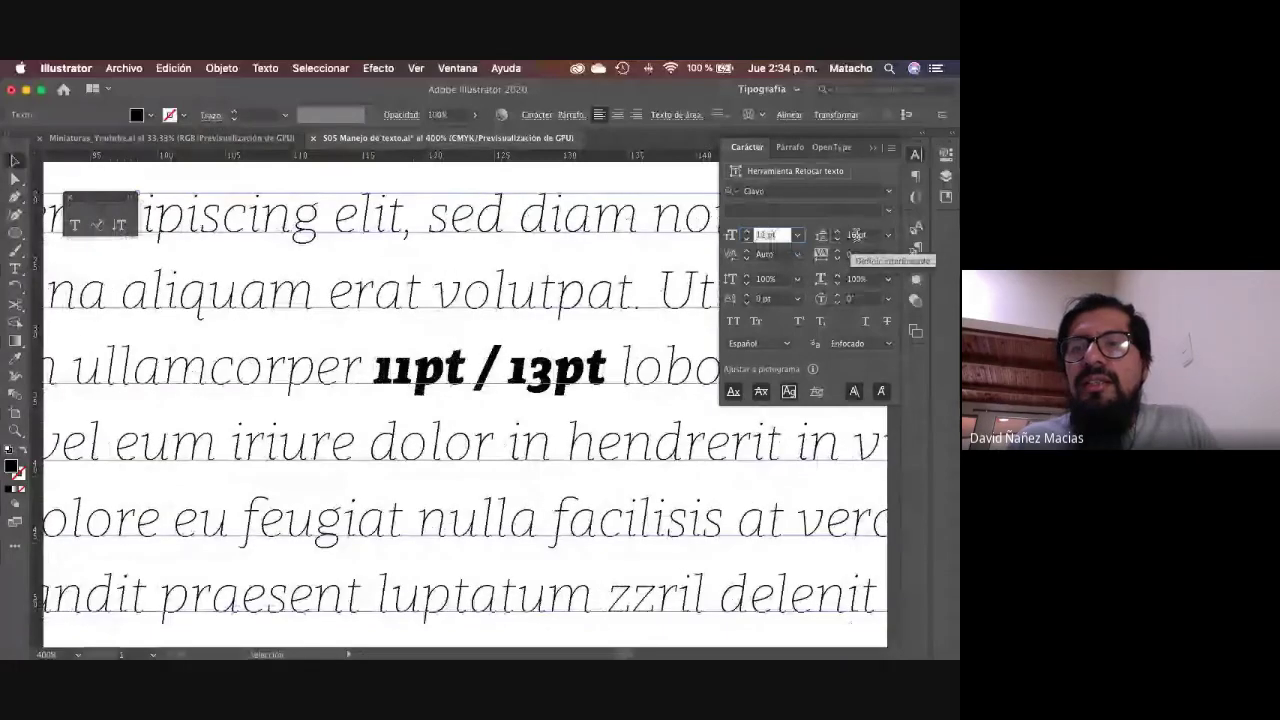
key(Tab)
text(13)
key(Return)
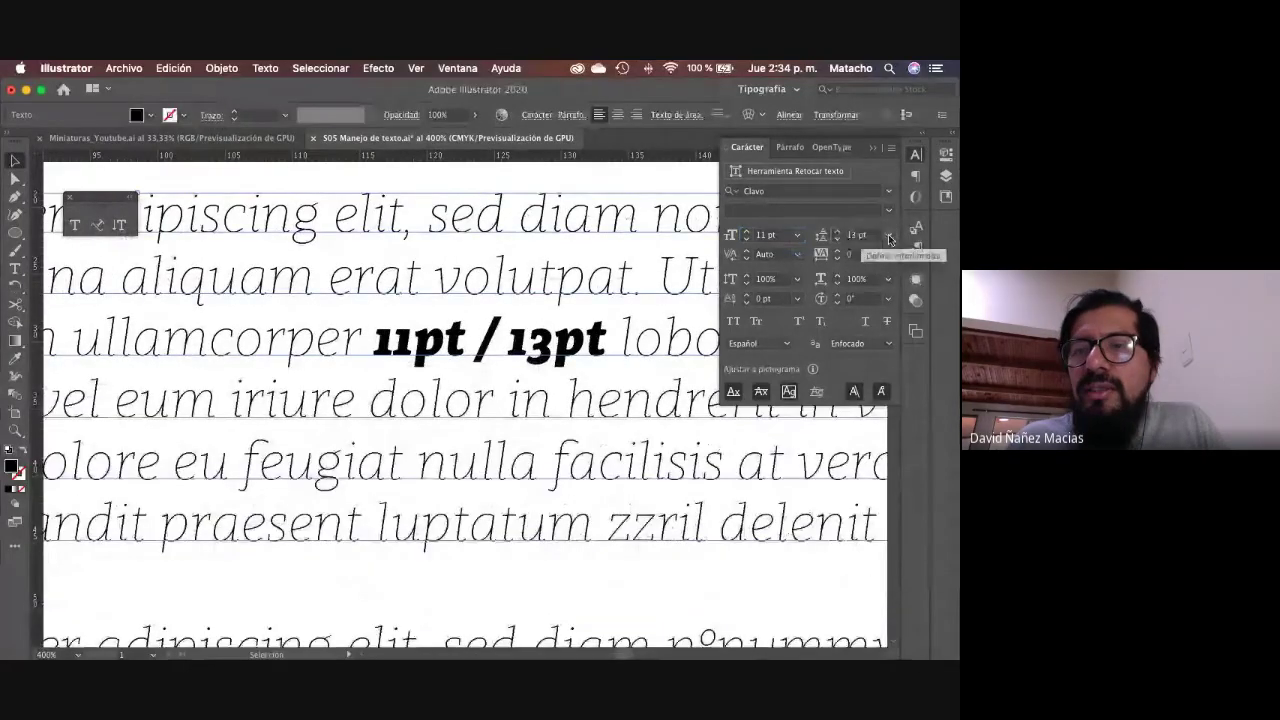
Step: Try automatic leading on the text block and set the leading back to 13 pt
click(888, 234)
click(869, 255)
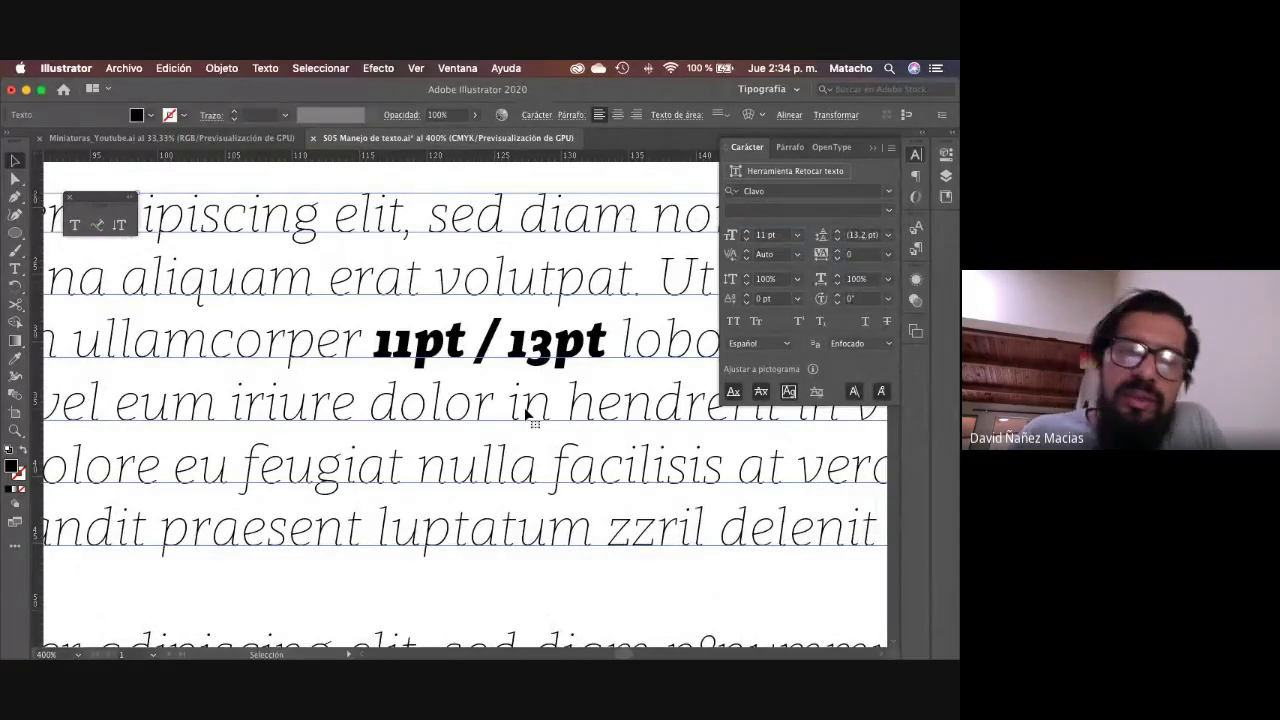
click(860, 235)
text(13)
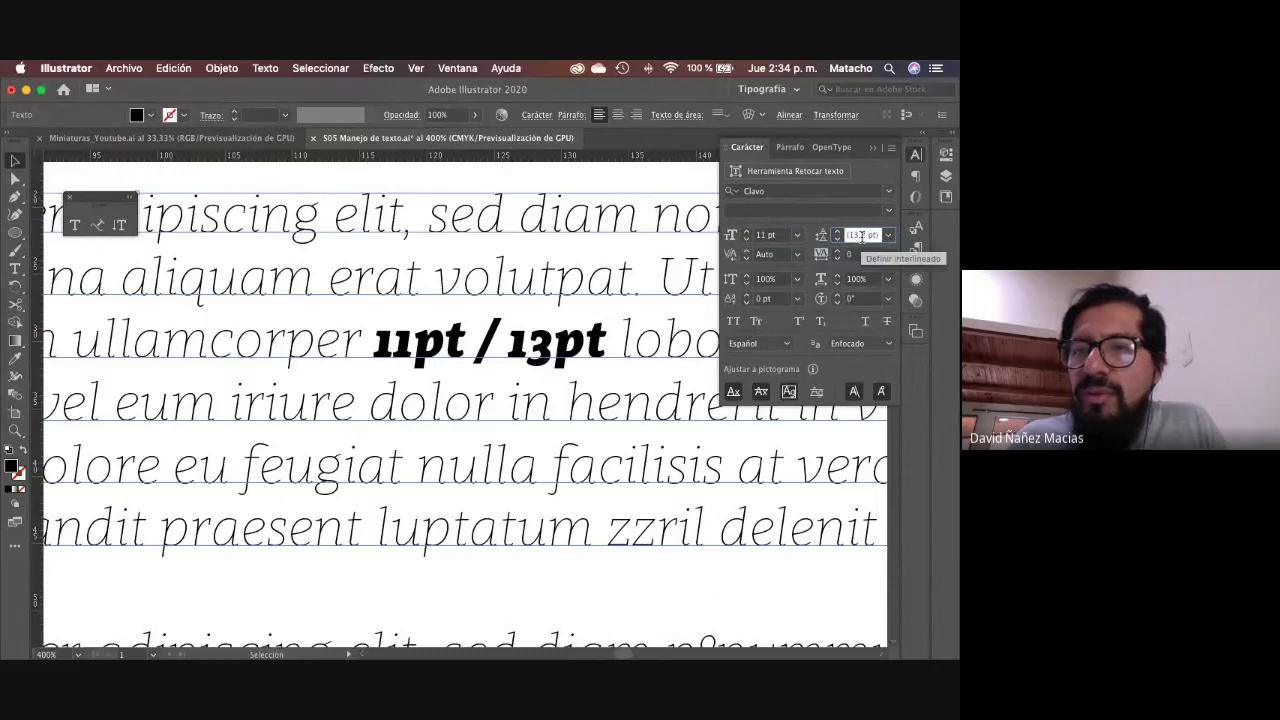
key(Return)
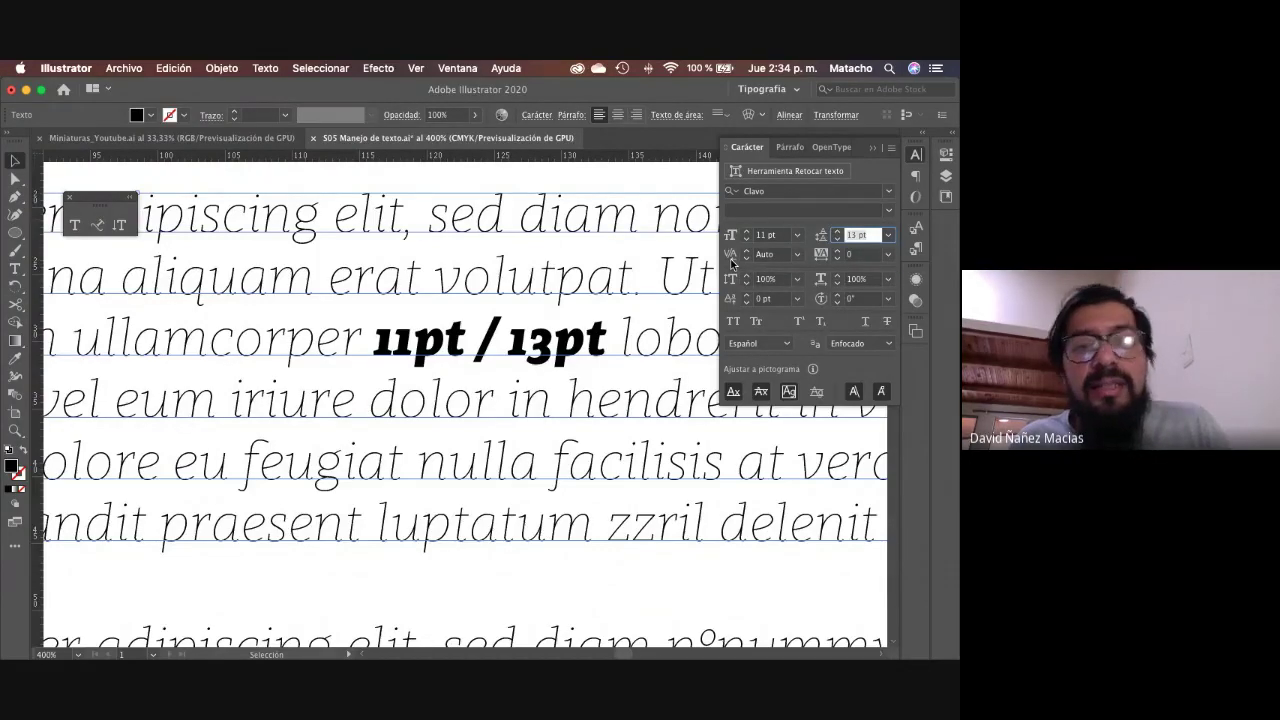
Step: Set the text block's leading to 13,2 pt and keep the block selected
text(4)
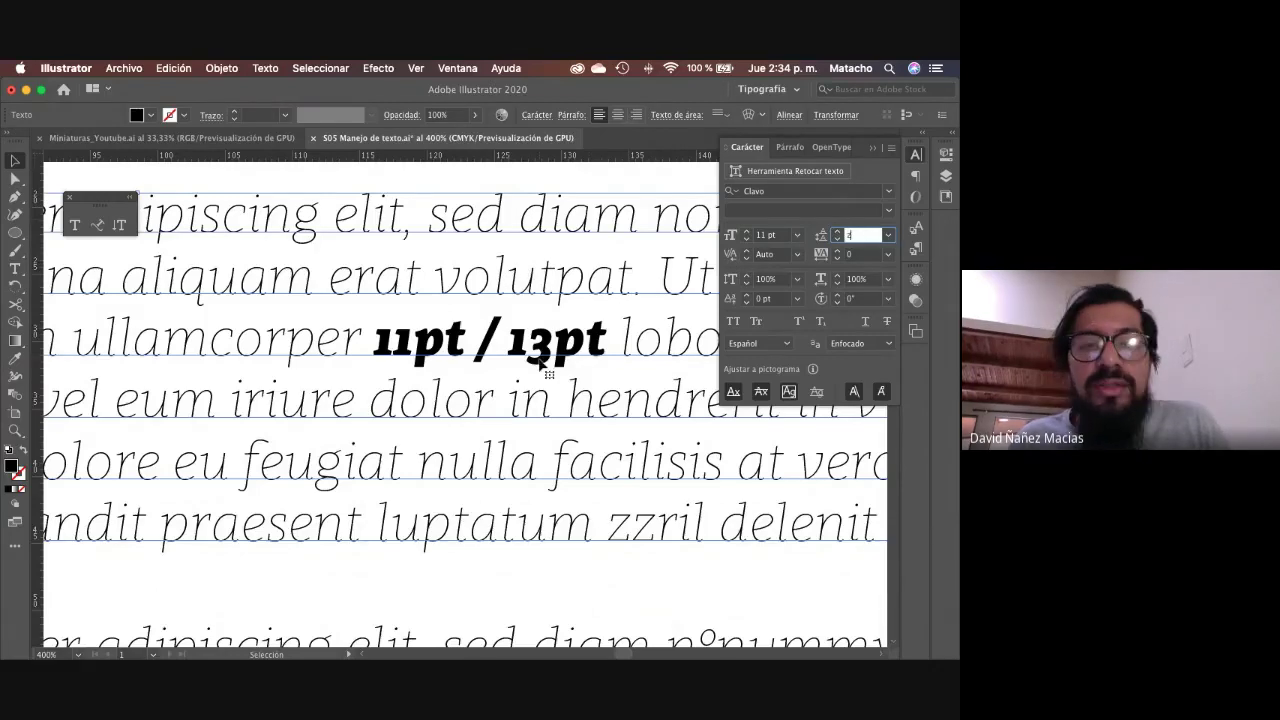
key(Return)
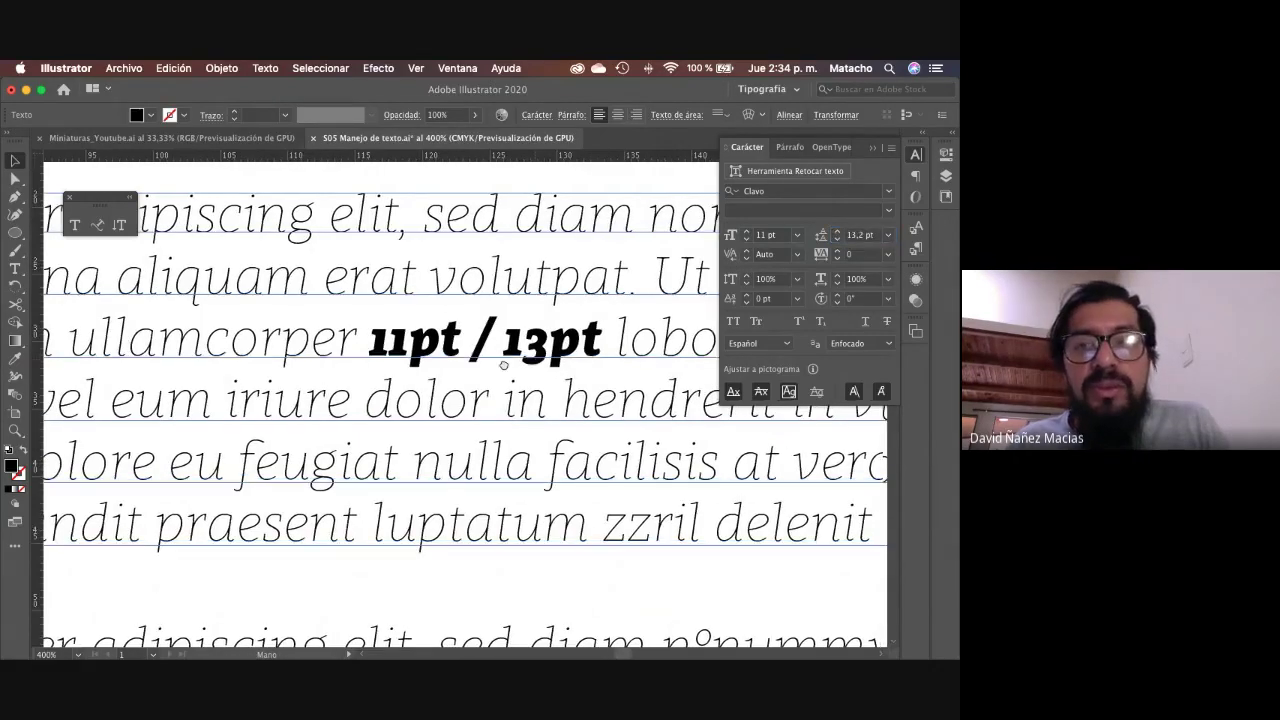
drag(504, 364, 443, 389)
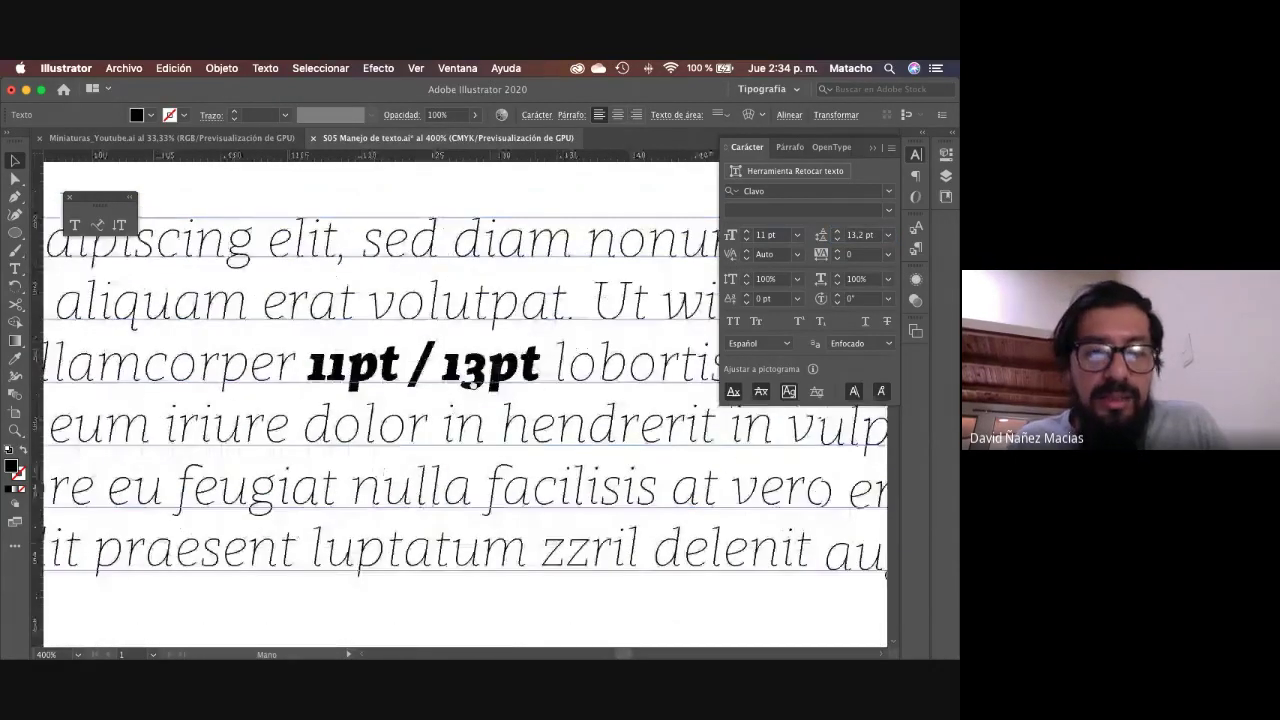
click(491, 191)
click(495, 235)
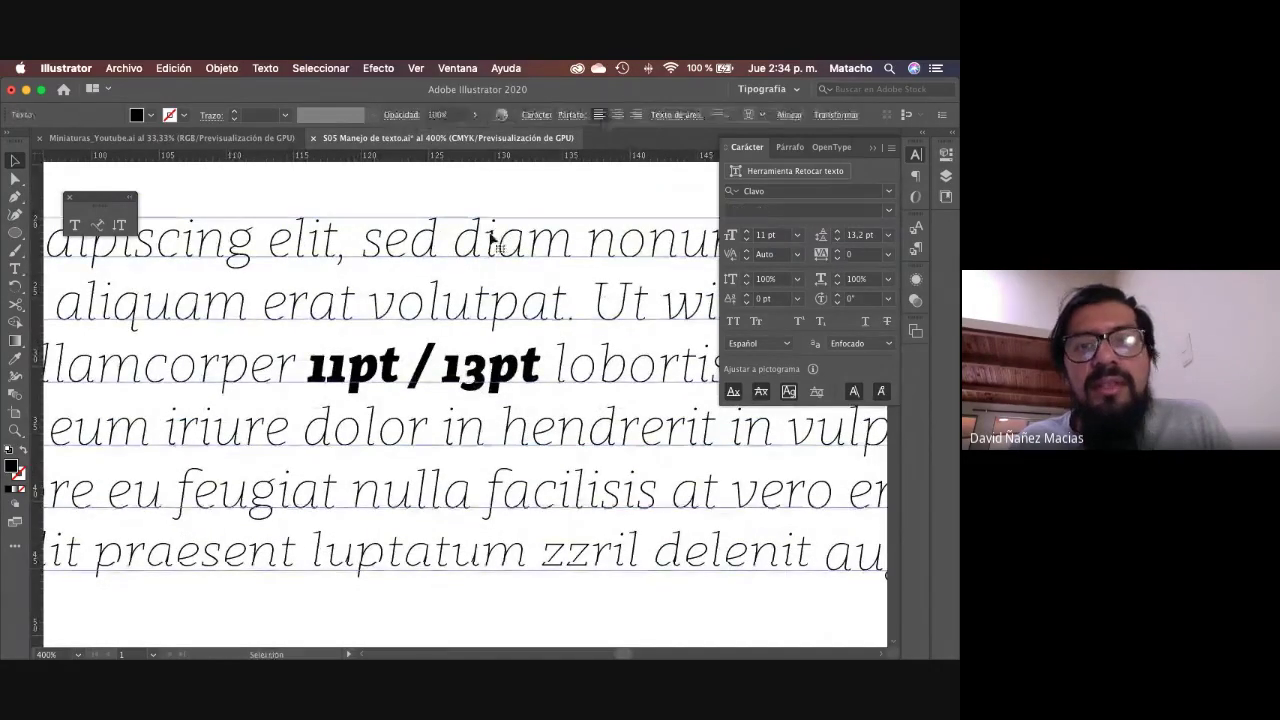
Step: Try Óptico kerning on the text block, switch it to Métricas – Sólo latinas, and deselect the block
click(798, 255)
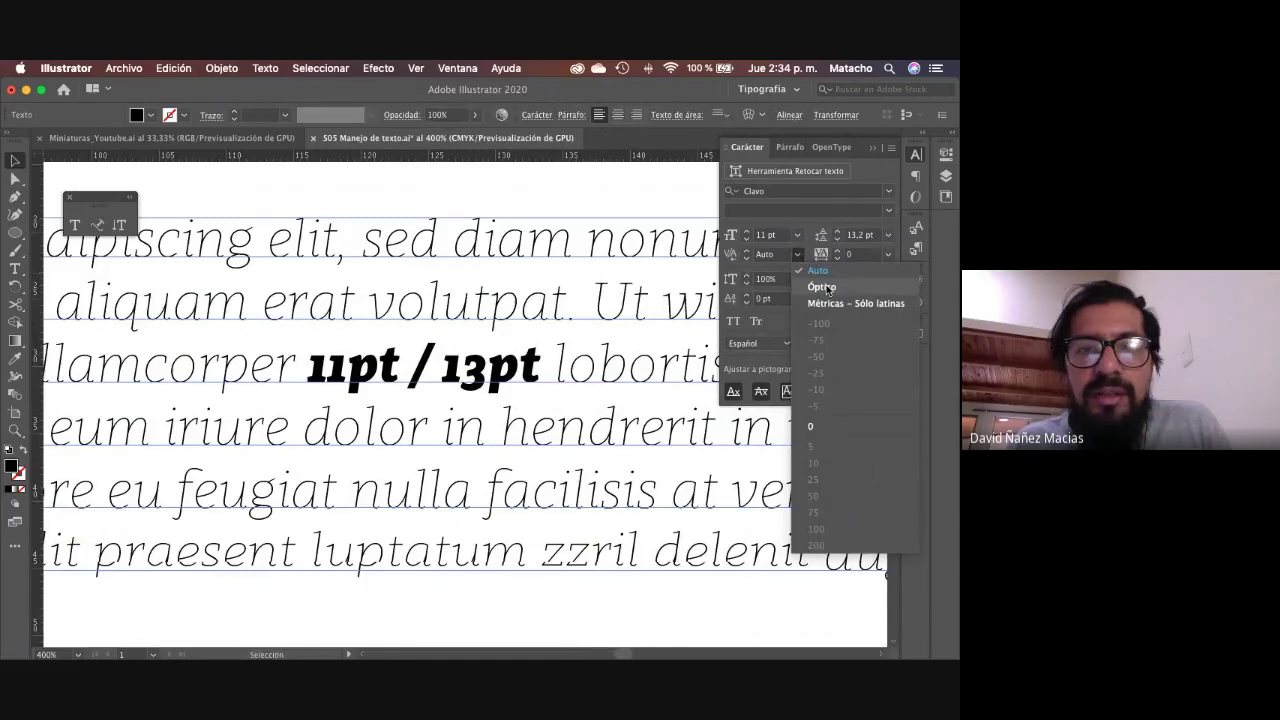
click(822, 288)
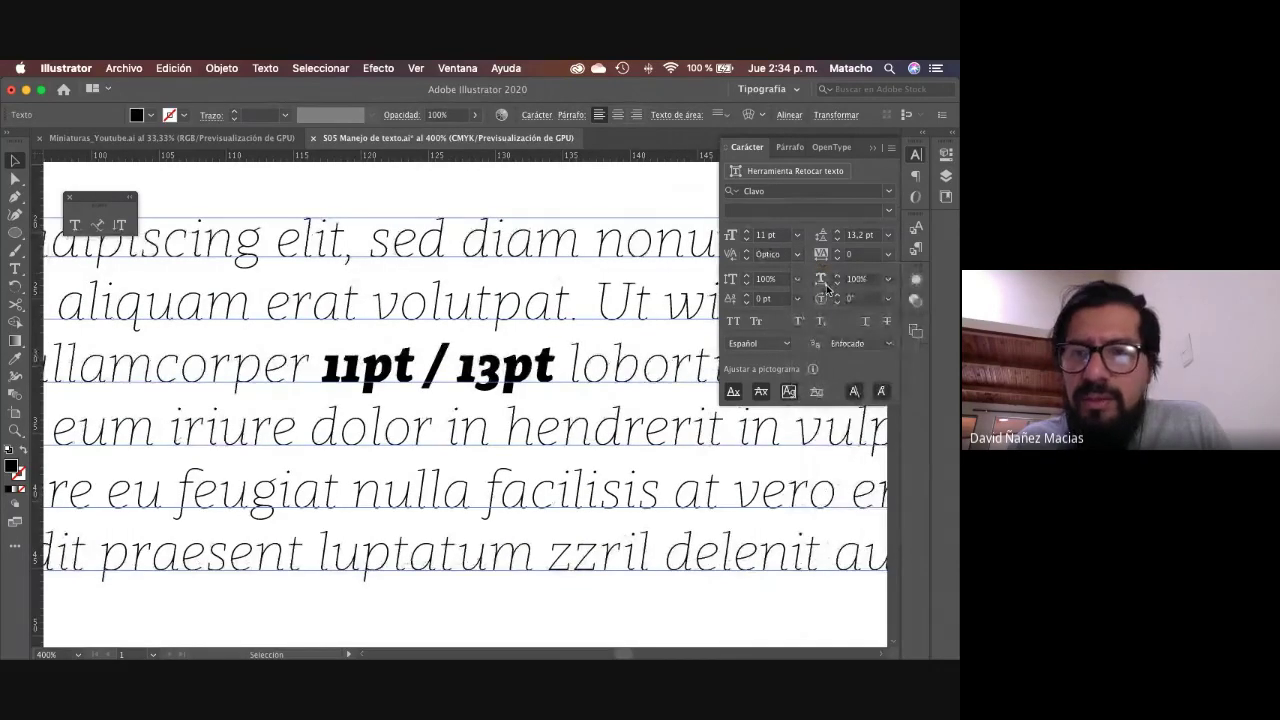
click(803, 254)
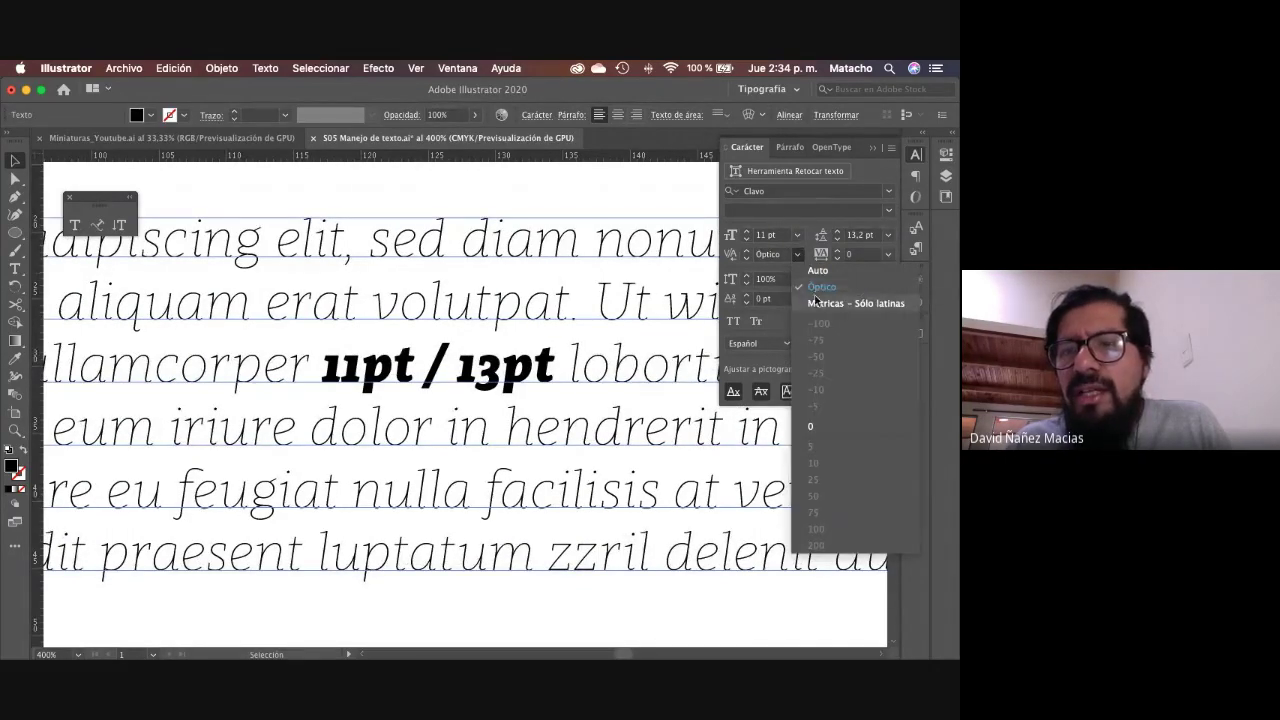
click(830, 306)
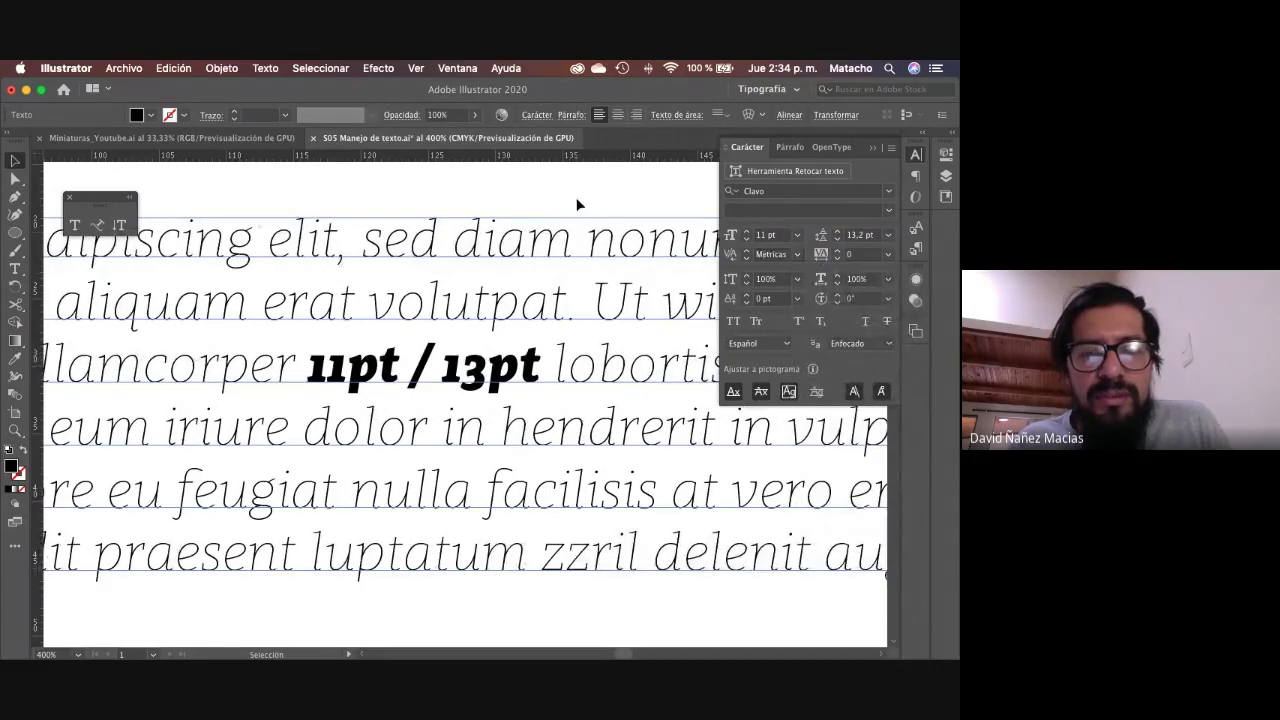
click(577, 205)
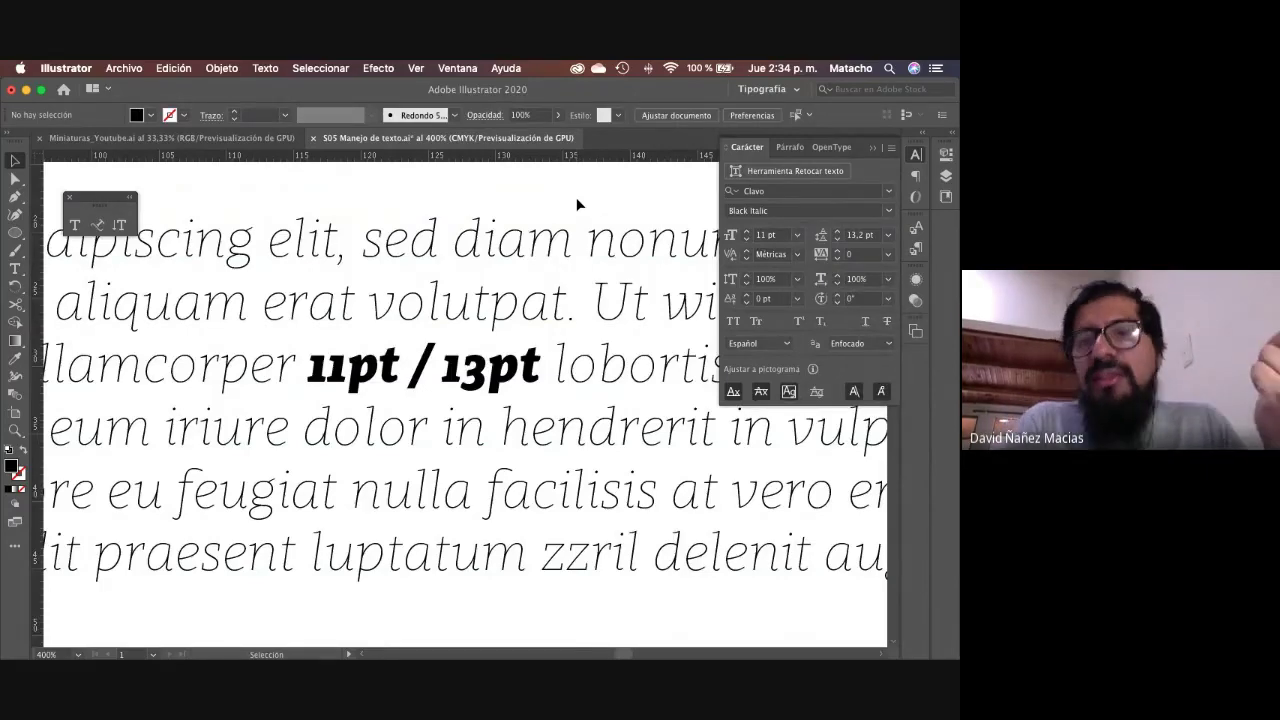
Step: Set the kerning to Auto with nothing selected and also for the text block, and deselect it
click(797, 254)
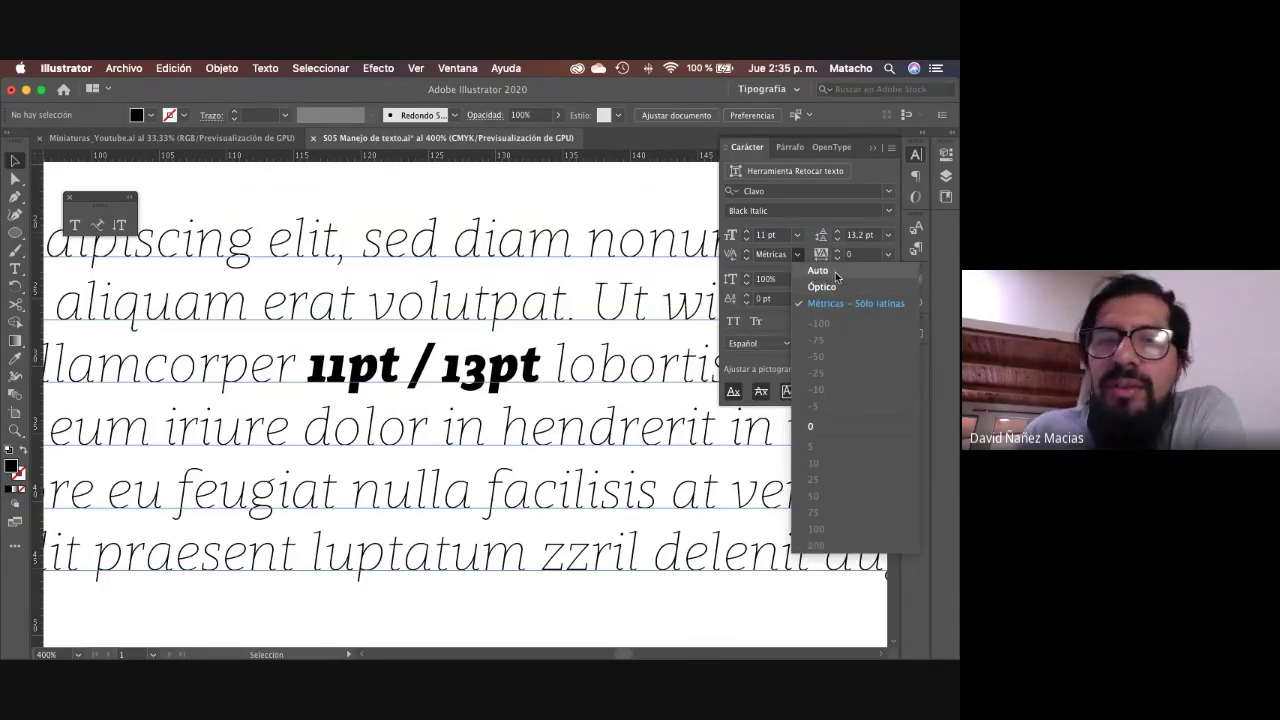
click(818, 271)
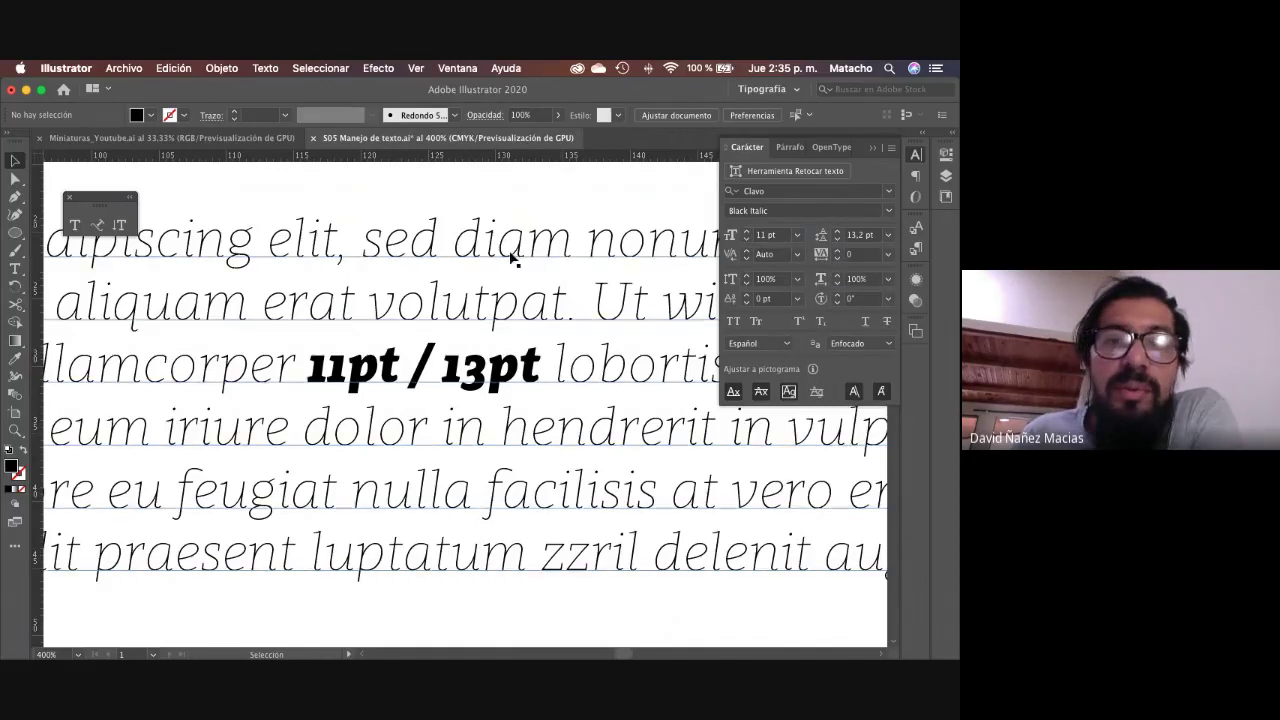
click(511, 257)
click(800, 258)
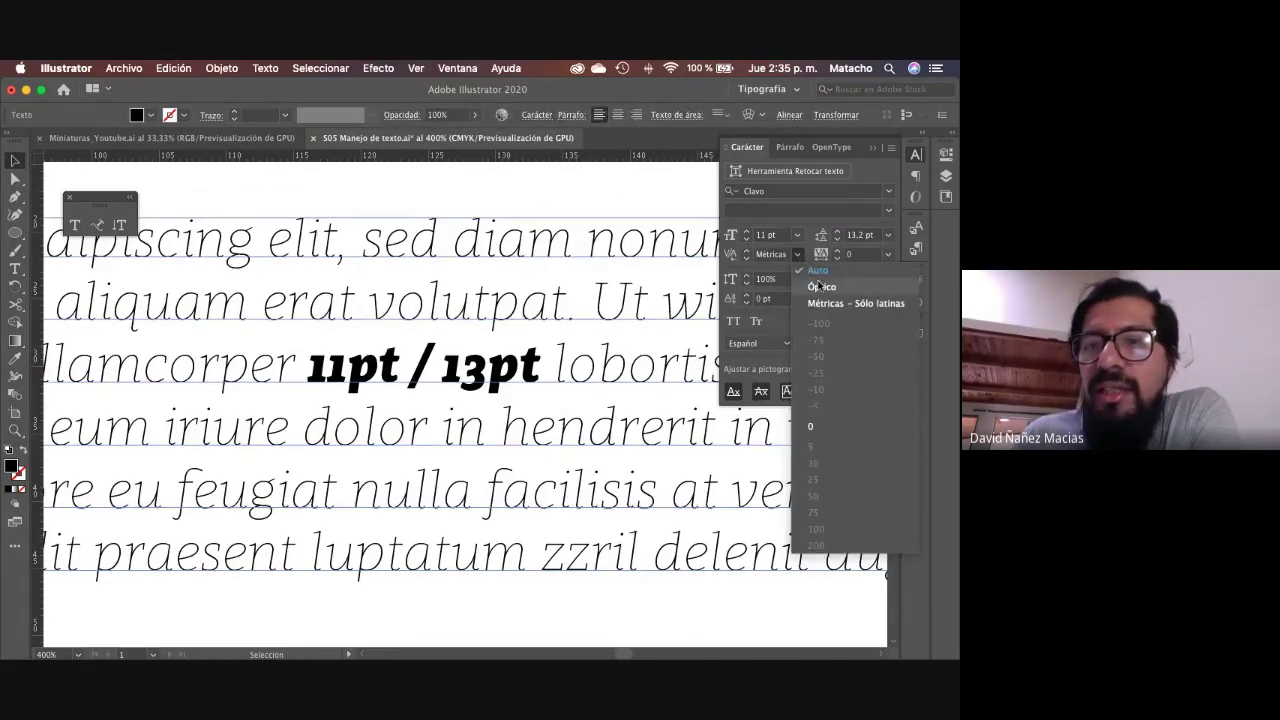
click(820, 278)
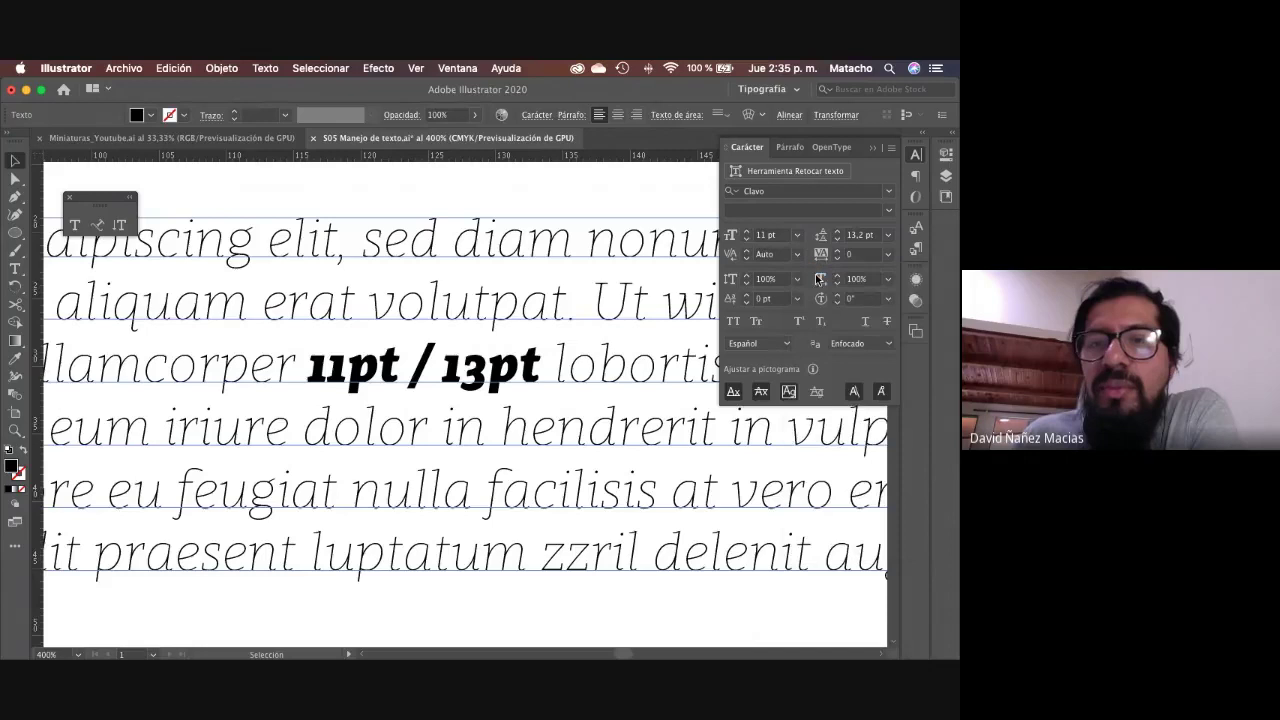
click(578, 171)
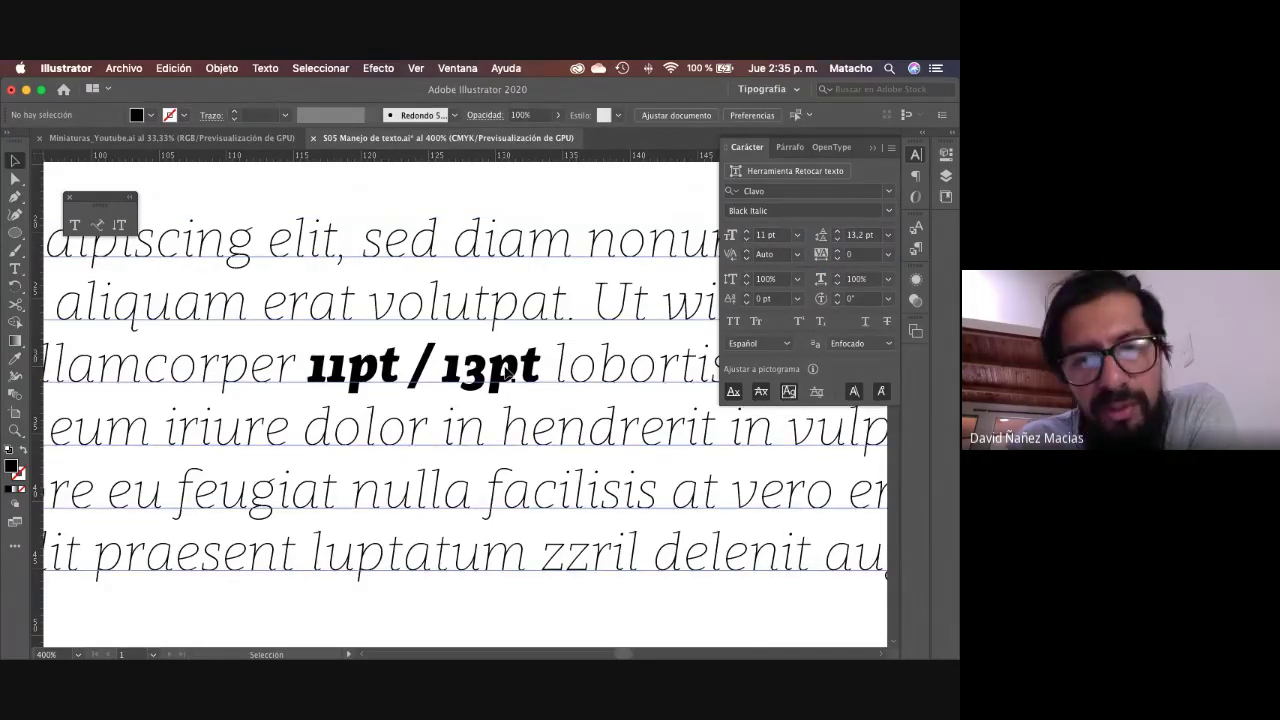
Step: Set the kerning of the whole text block to Óptico
click(541, 344)
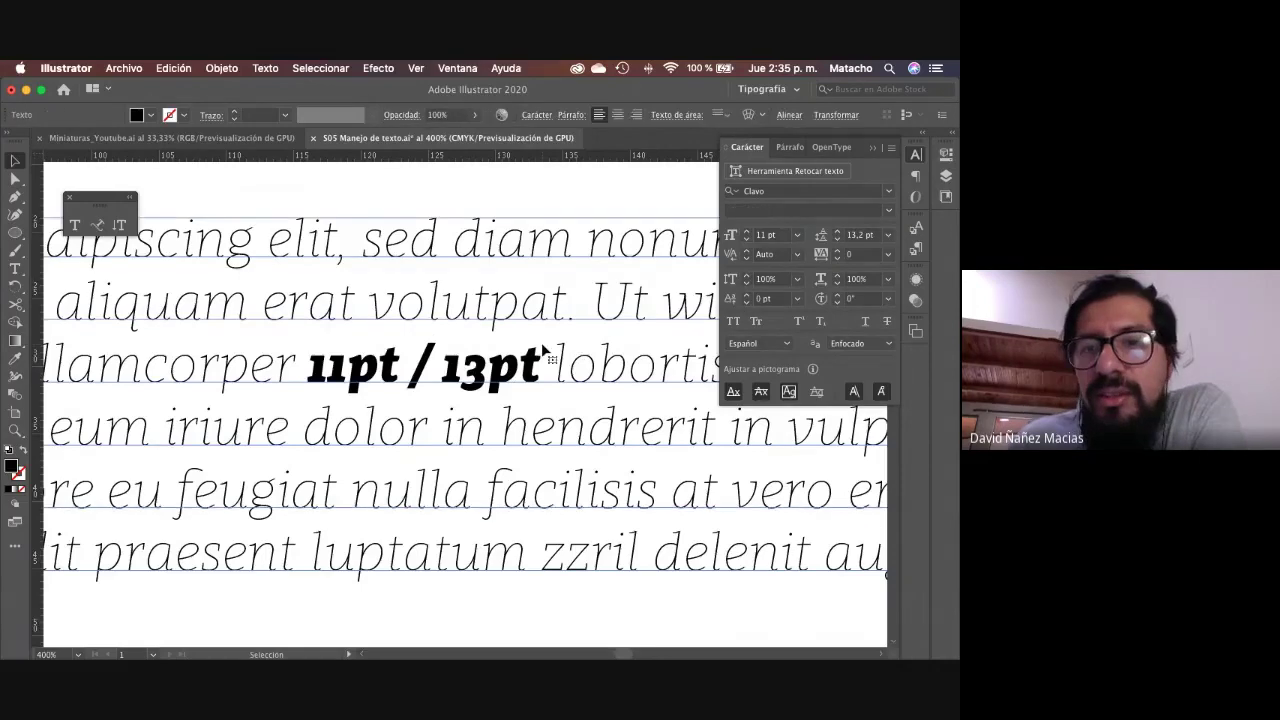
click(798, 253)
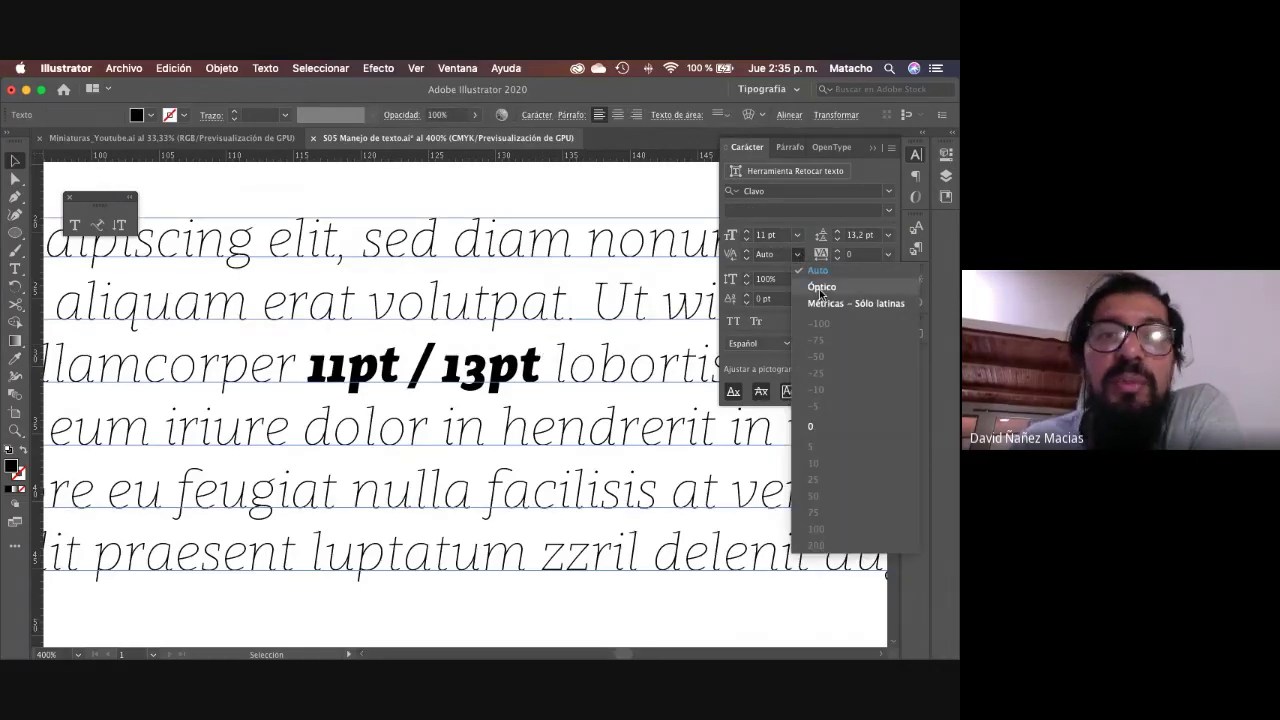
click(819, 289)
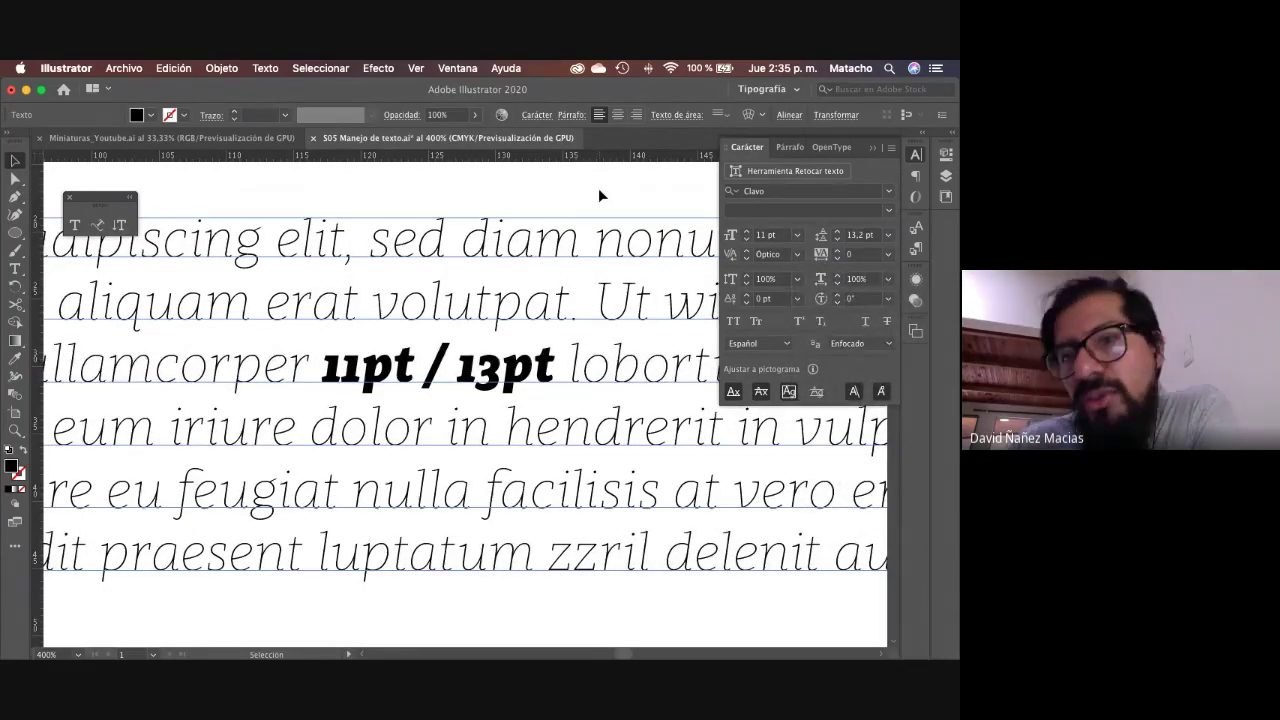
click(798, 255)
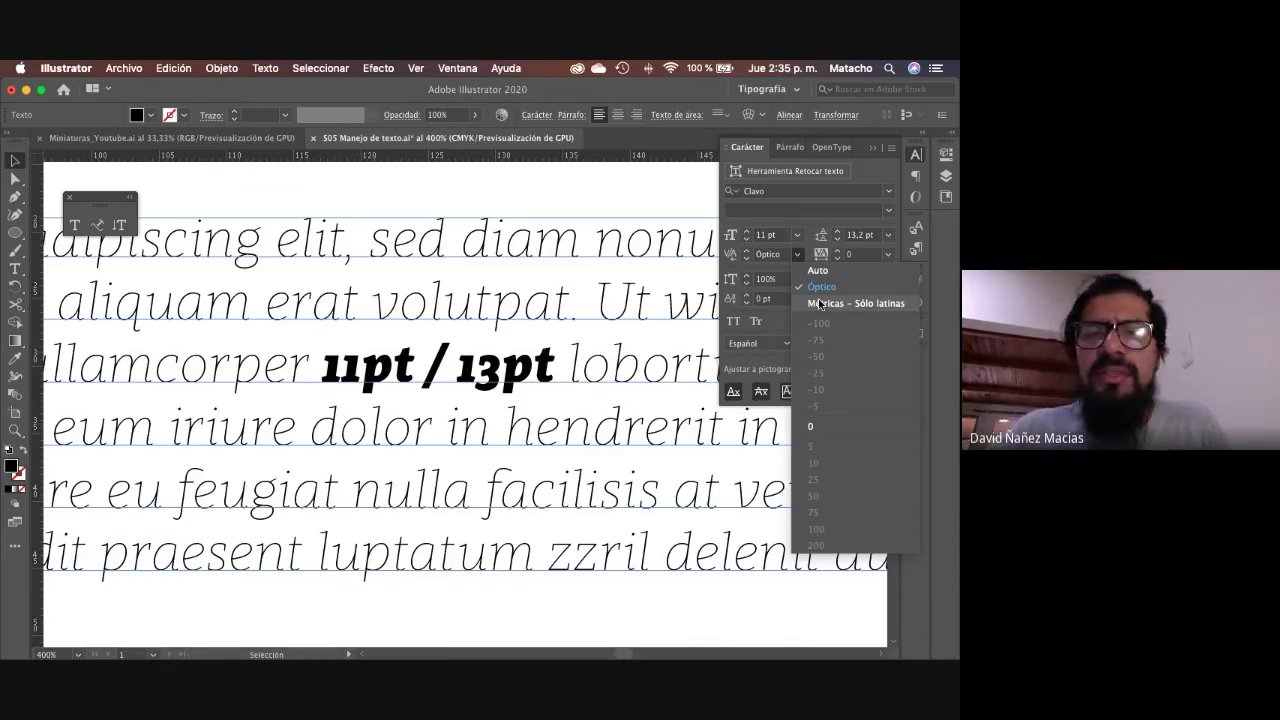
click(533, 189)
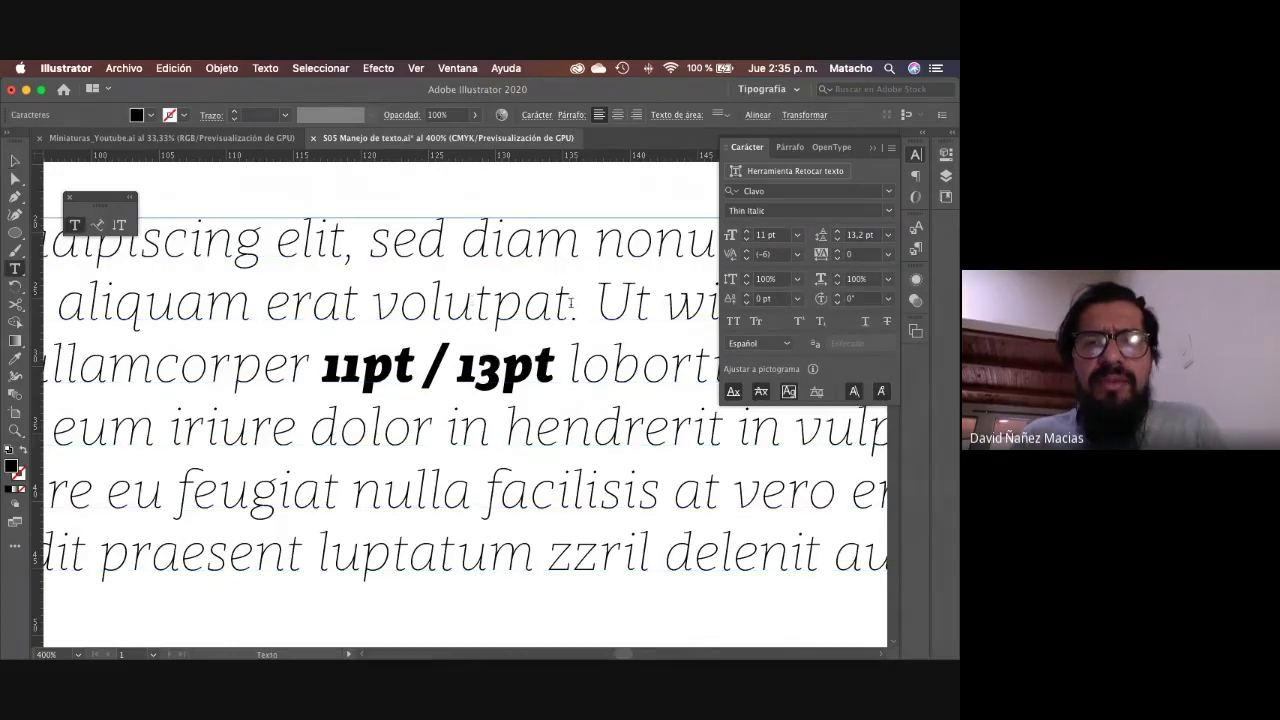
Step: Compare kerning on the word "hendrerit" in the fourth line by switching it to Auto and back to Óptico
key(z)
click(476, 308)
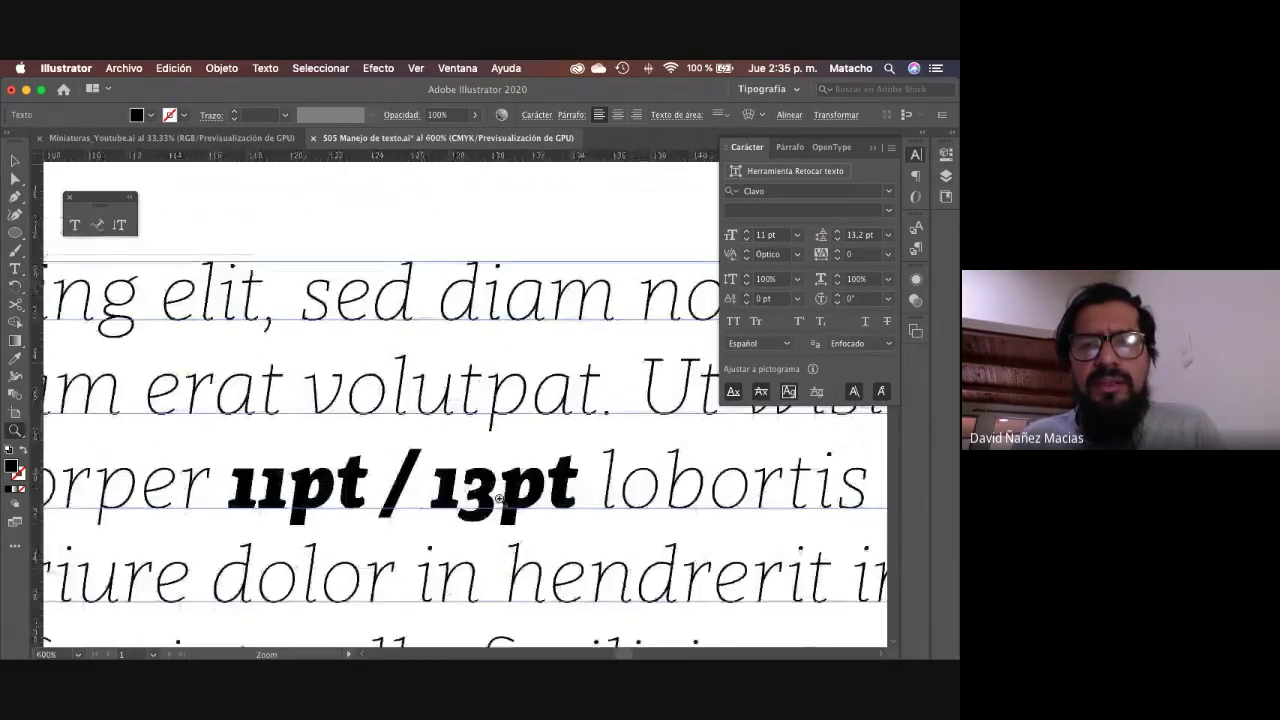
scroll(500, 498, down, 2)
scroll(499, 498, right, 3)
scroll(499, 498, down, 1)
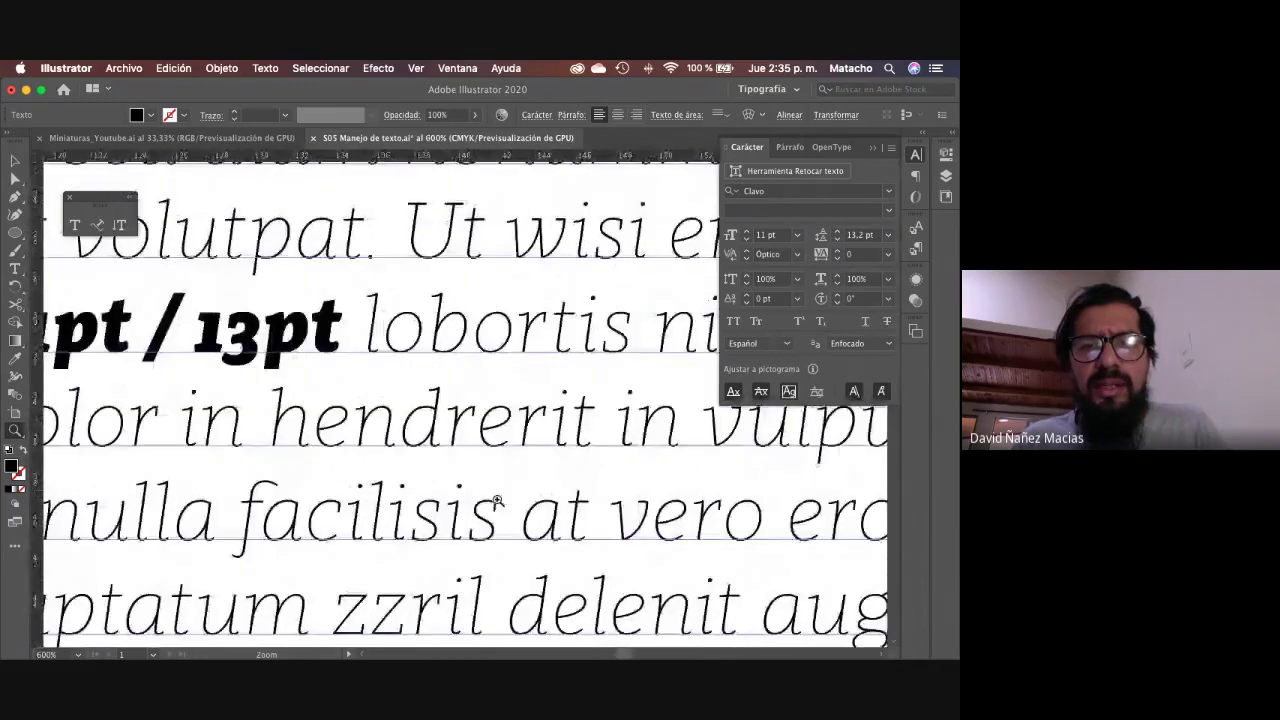
click(497, 499)
key(t)
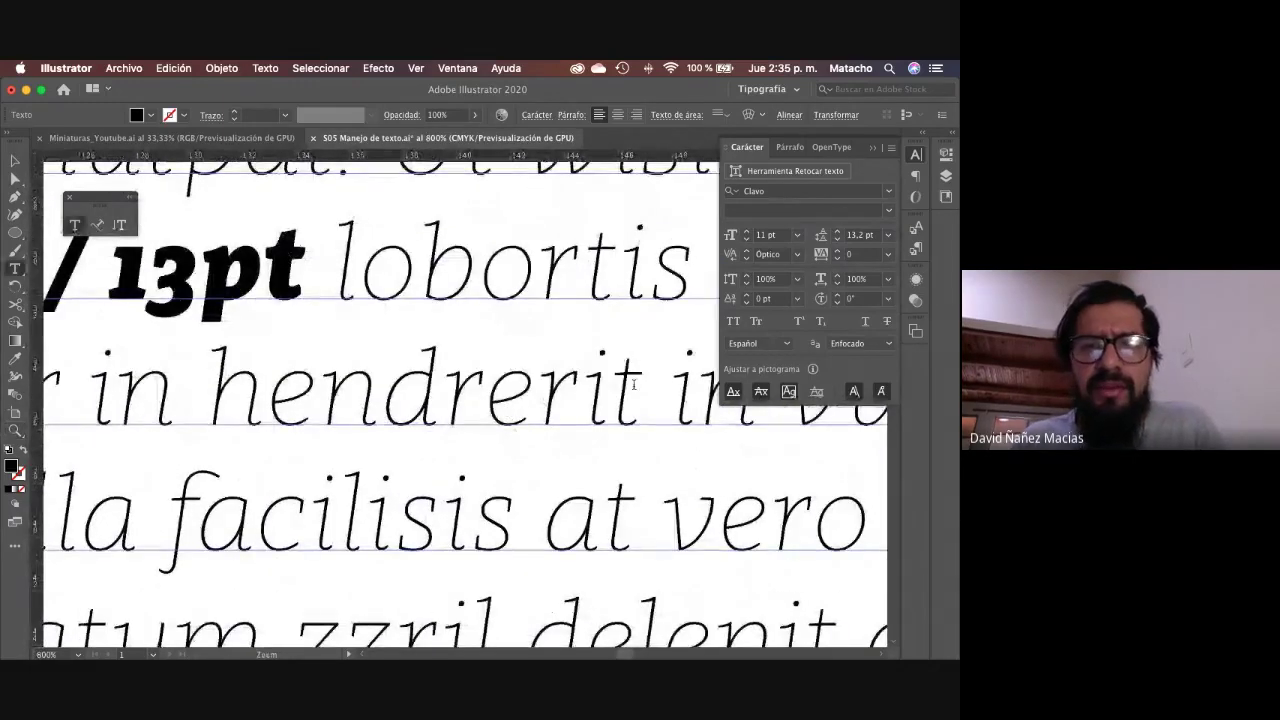
drag(642, 390, 205, 388)
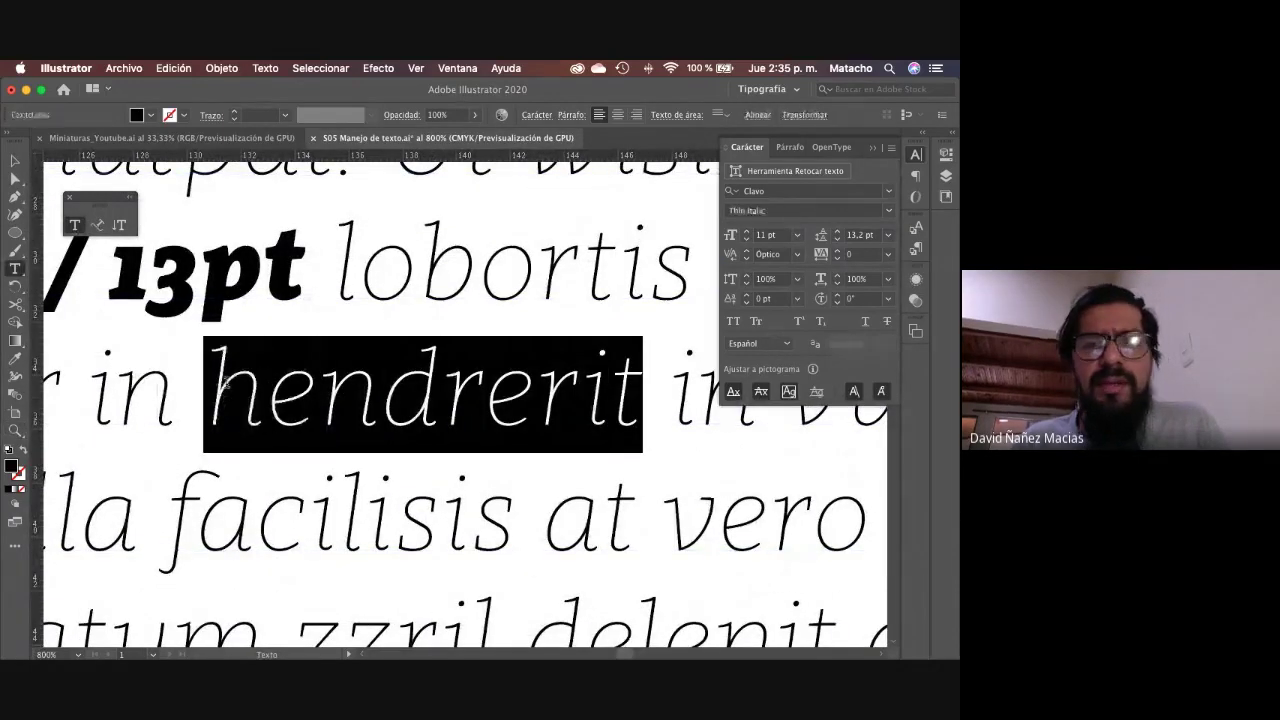
click(798, 255)
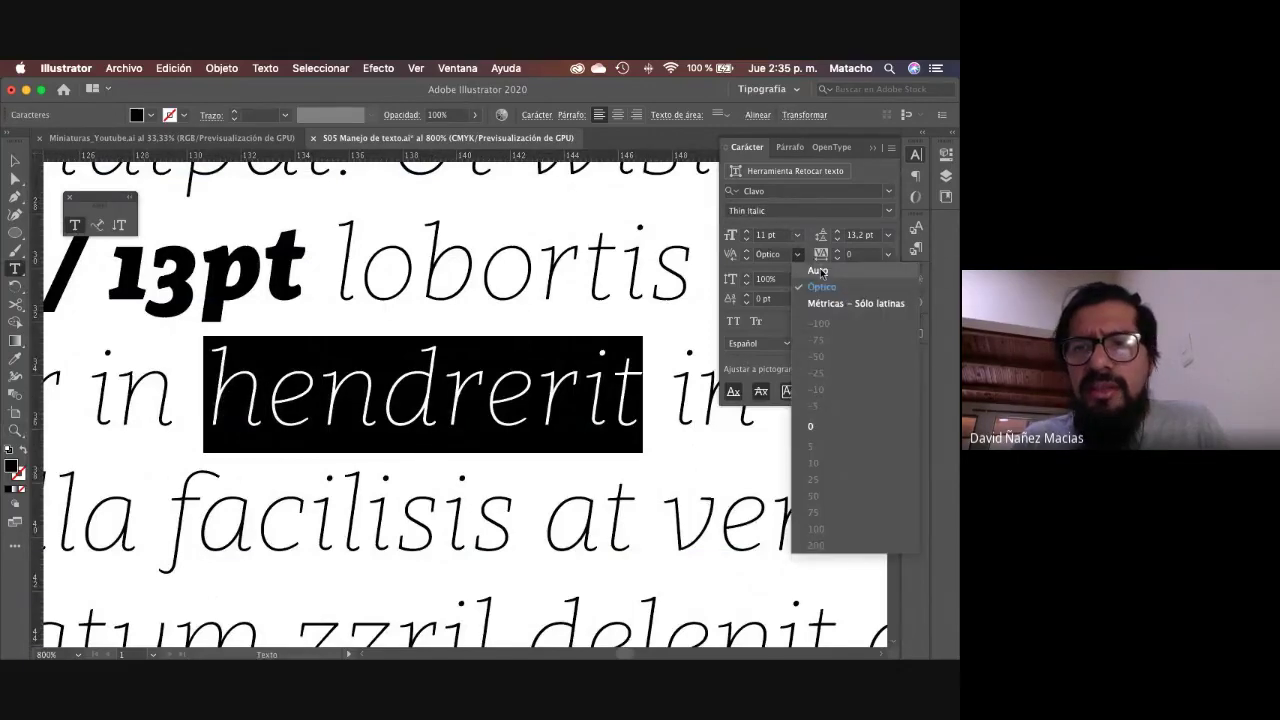
click(818, 271)
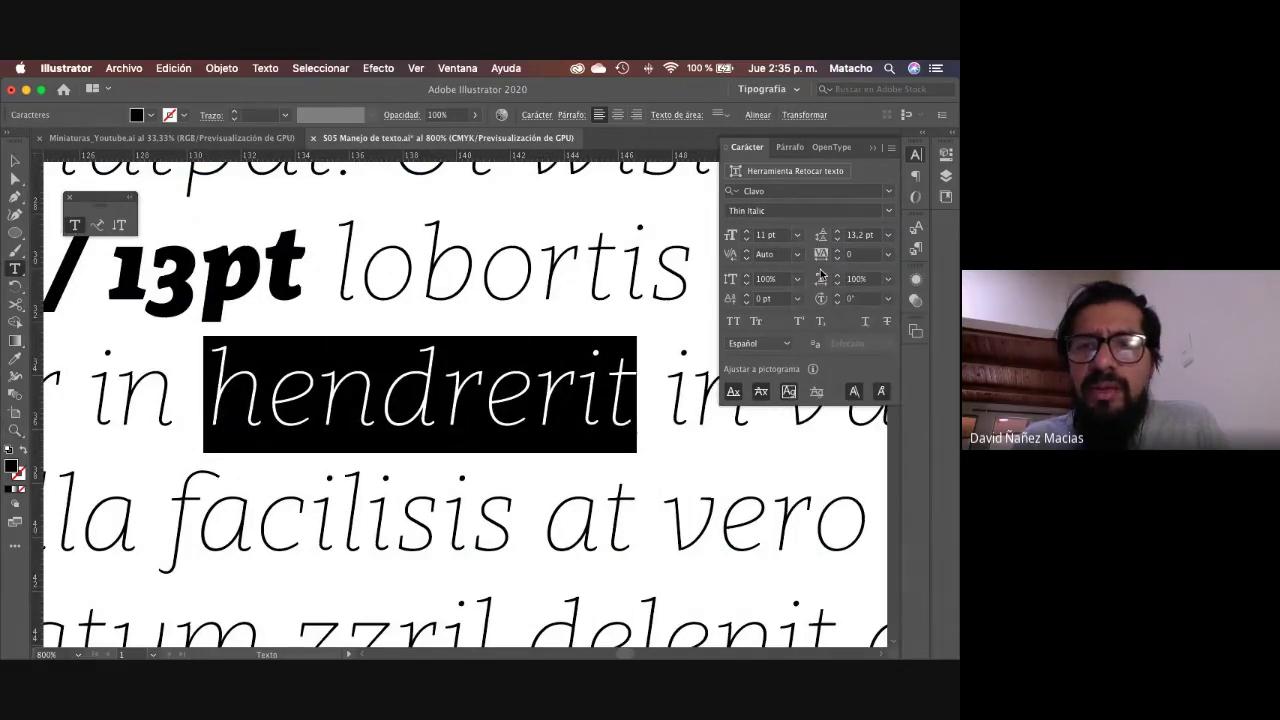
click(799, 255)
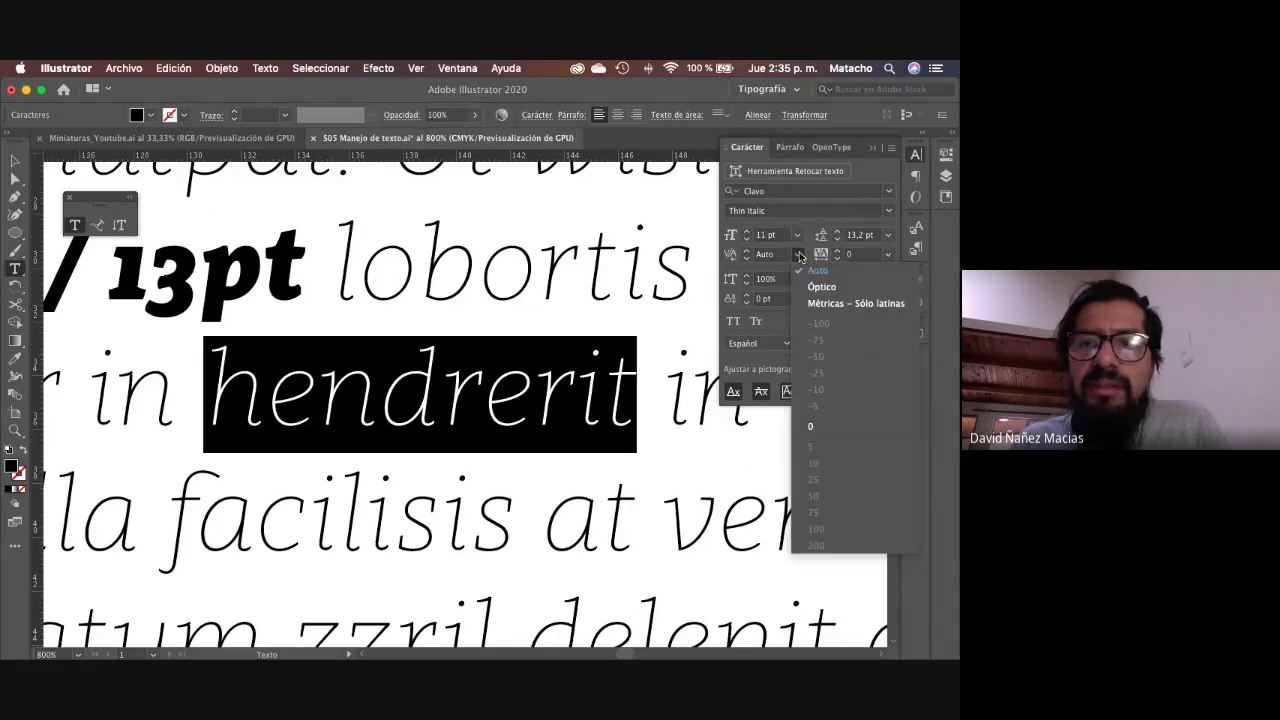
click(813, 288)
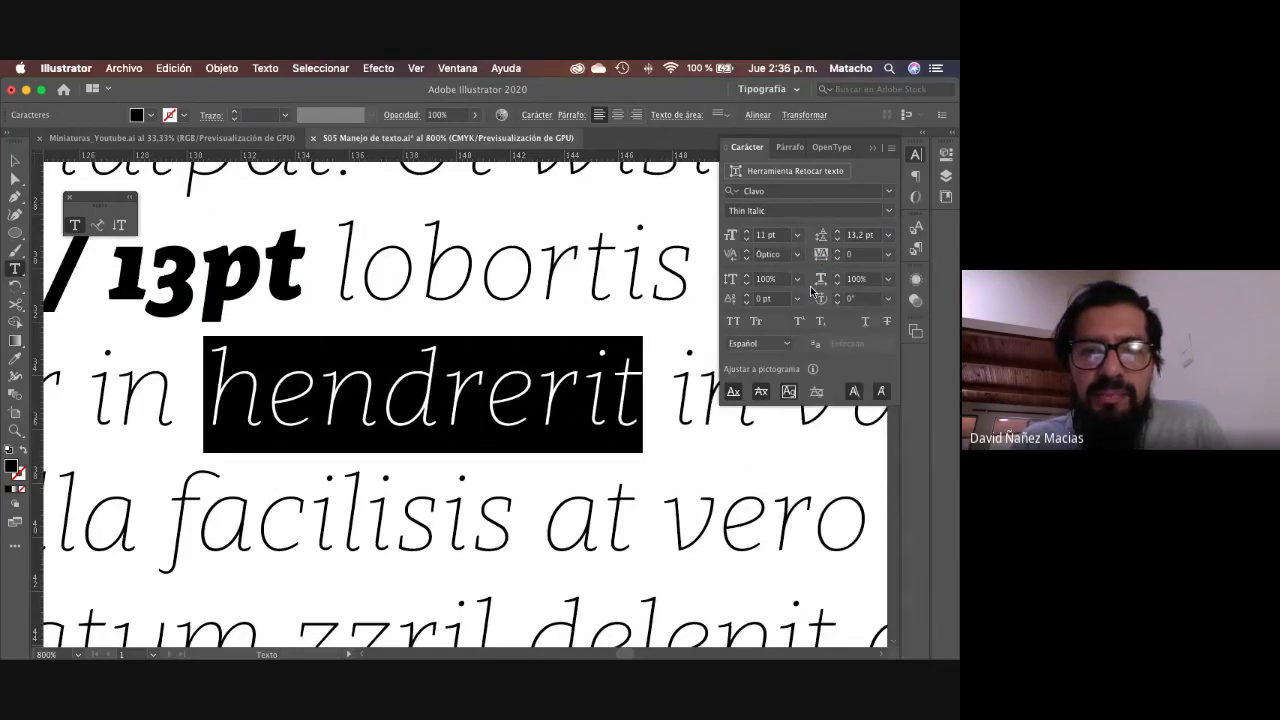
Step: Set the kerning of the selected word "hendrerit" to Métricas - Sólo latinas and finish editing the text
click(798, 255)
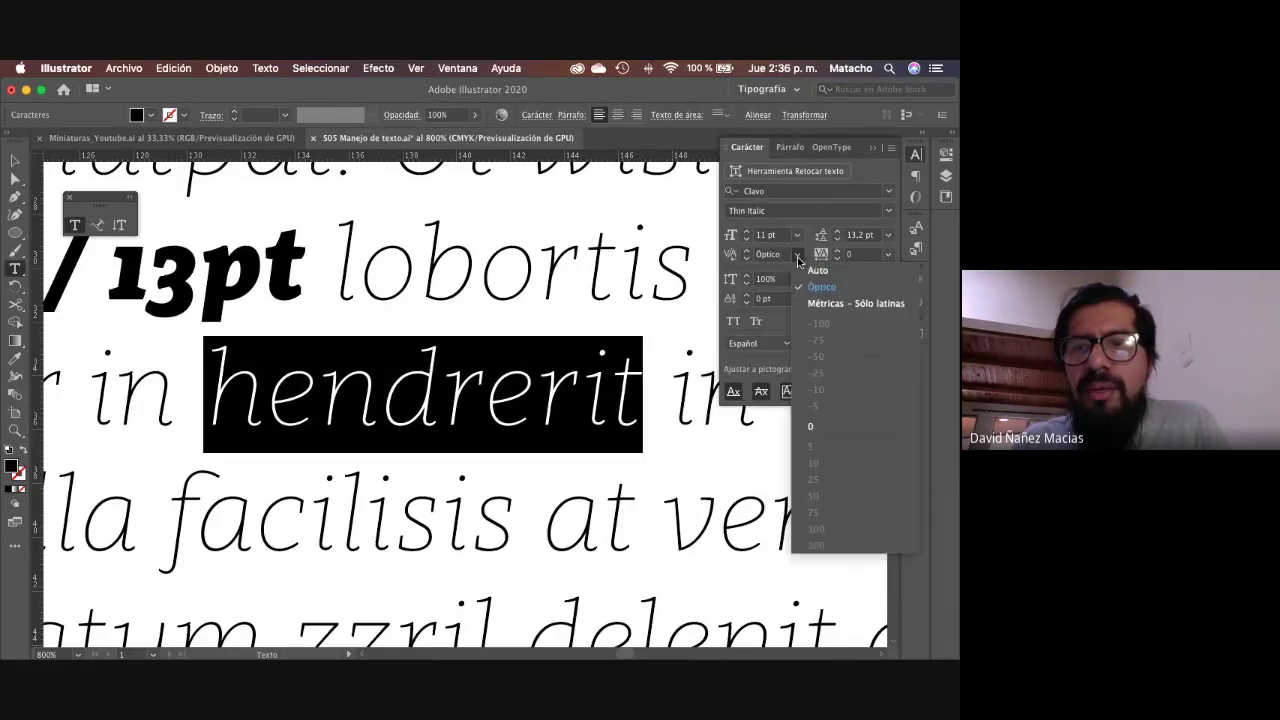
click(813, 304)
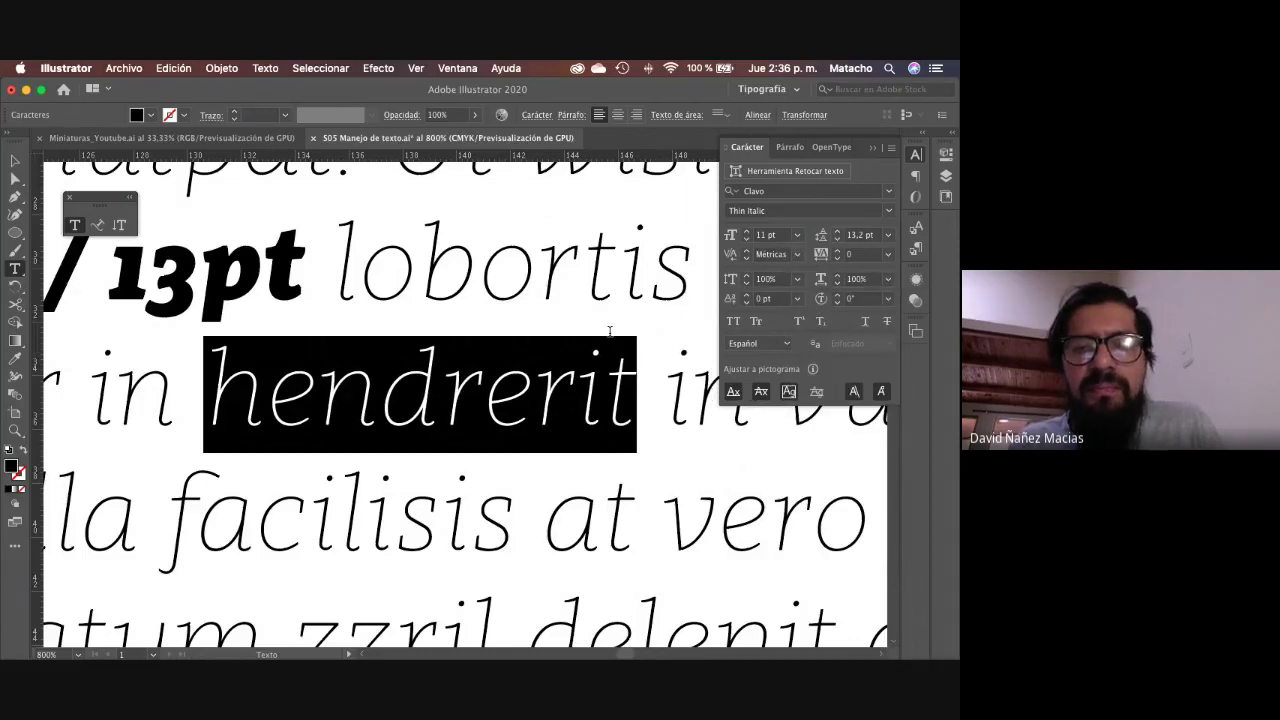
key(Escape)
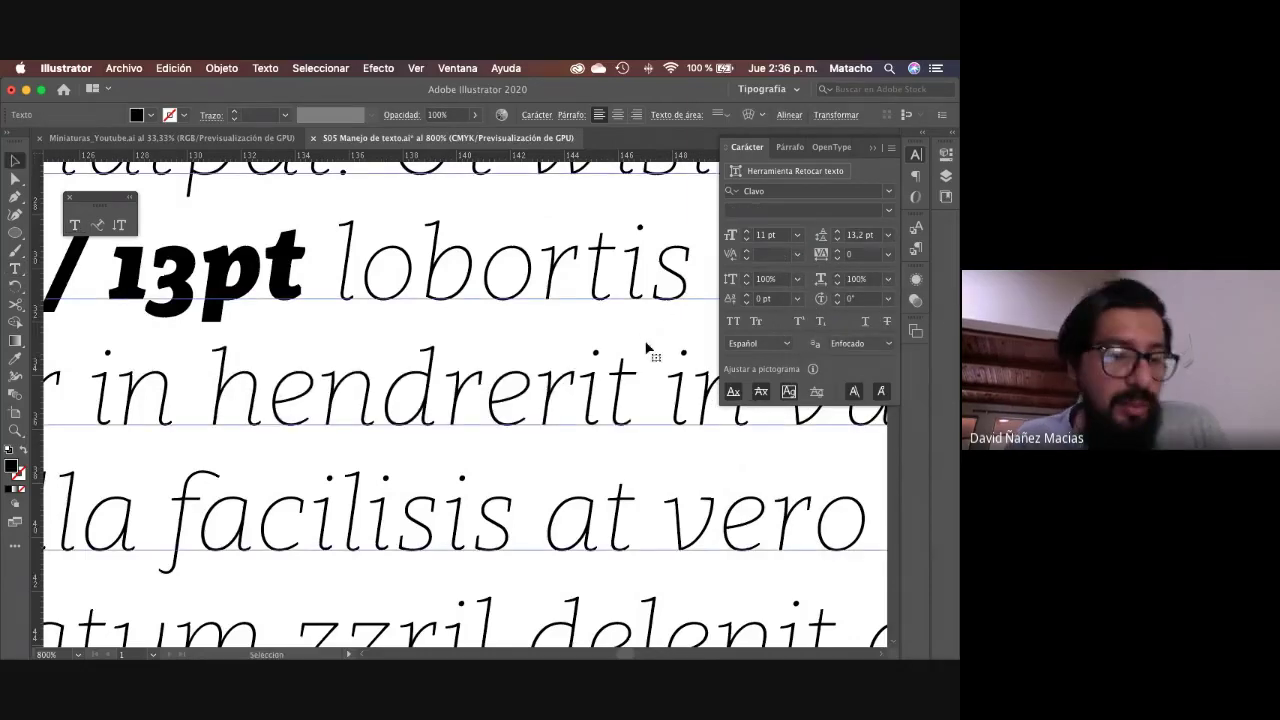
Step: Set the kerning of the whole text block containing "11pt / 13pt" to Auto
key(z)
alt+click(442, 415)
alt+click(441, 414)
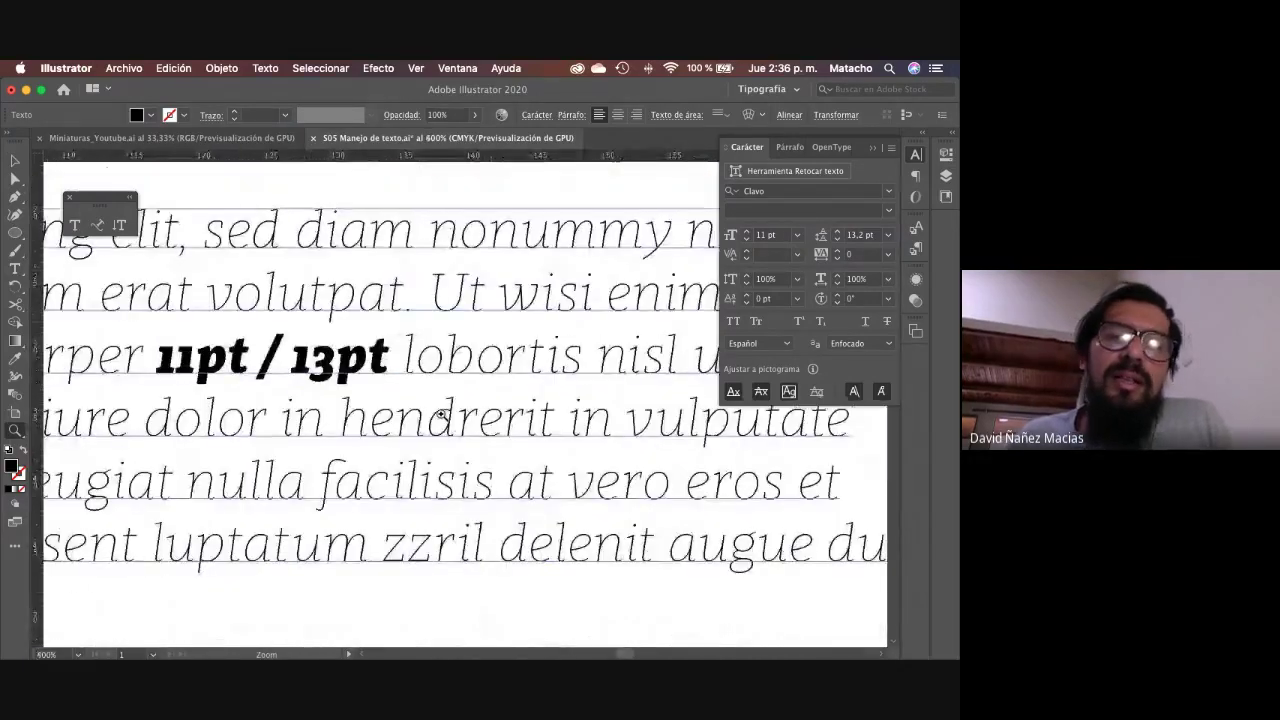
alt+click(488, 368)
alt+click(389, 370)
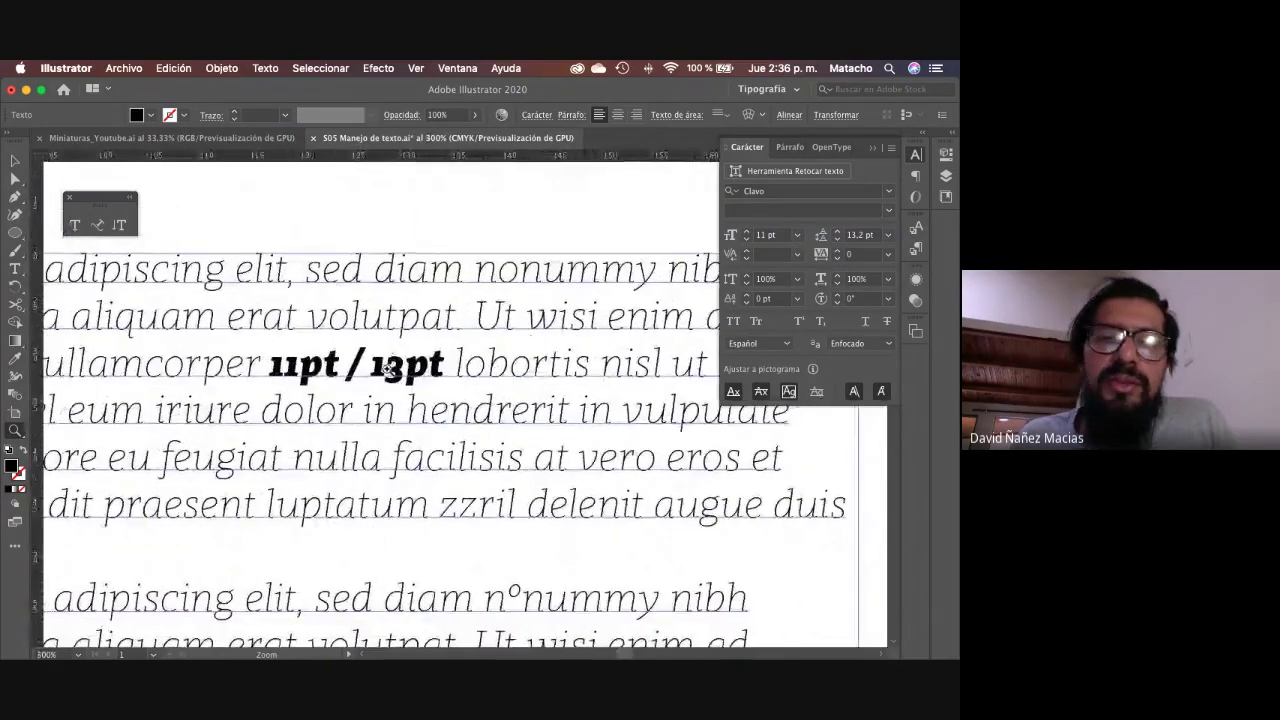
click(355, 366)
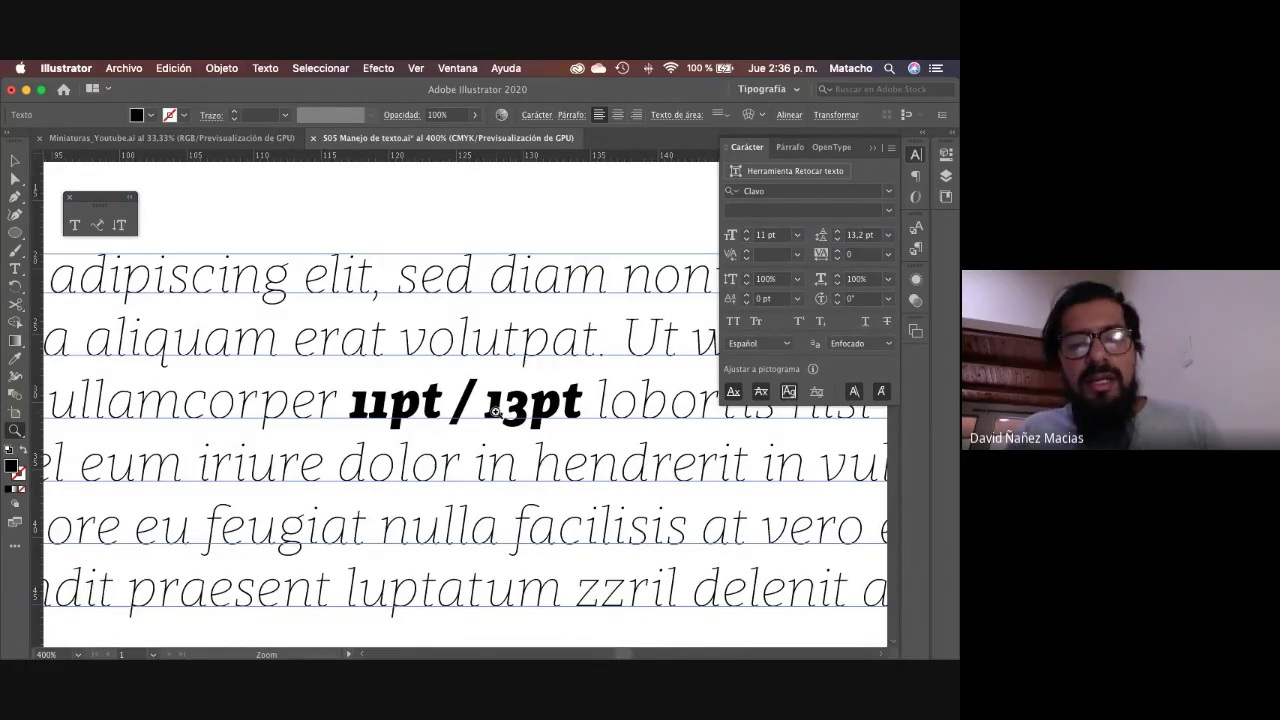
key(v)
click(690, 290)
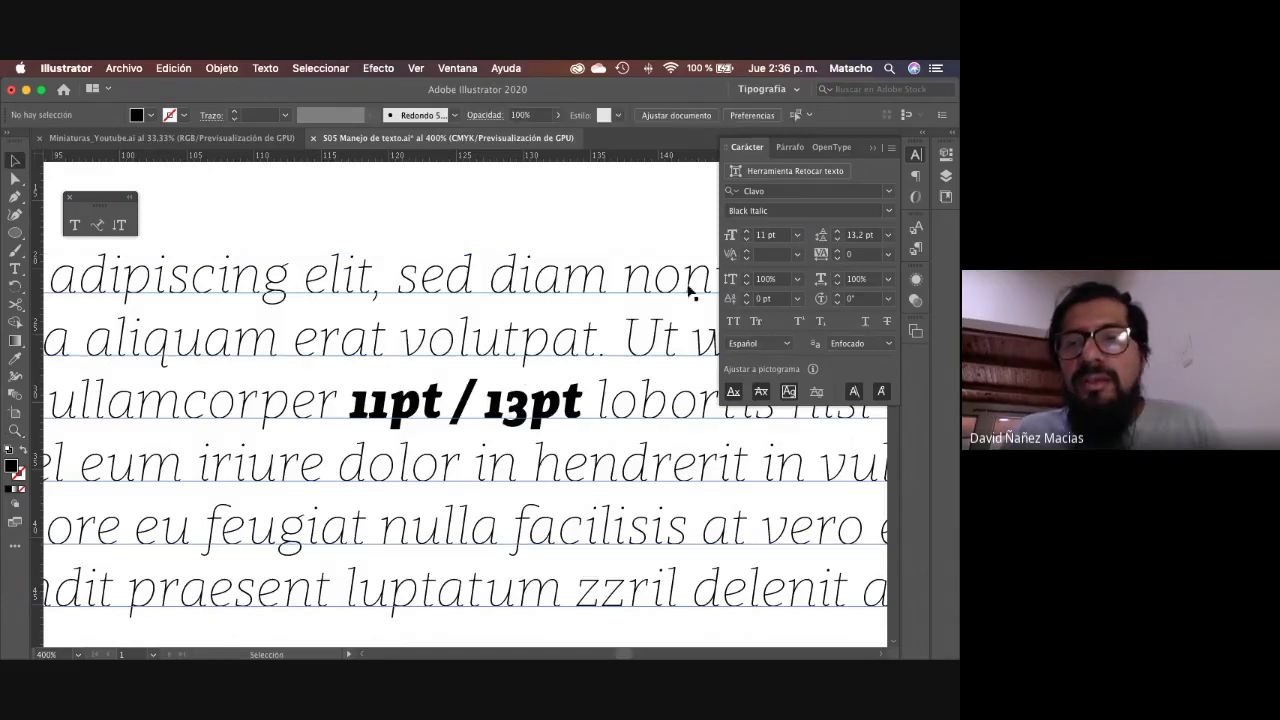
click(797, 254)
click(816, 271)
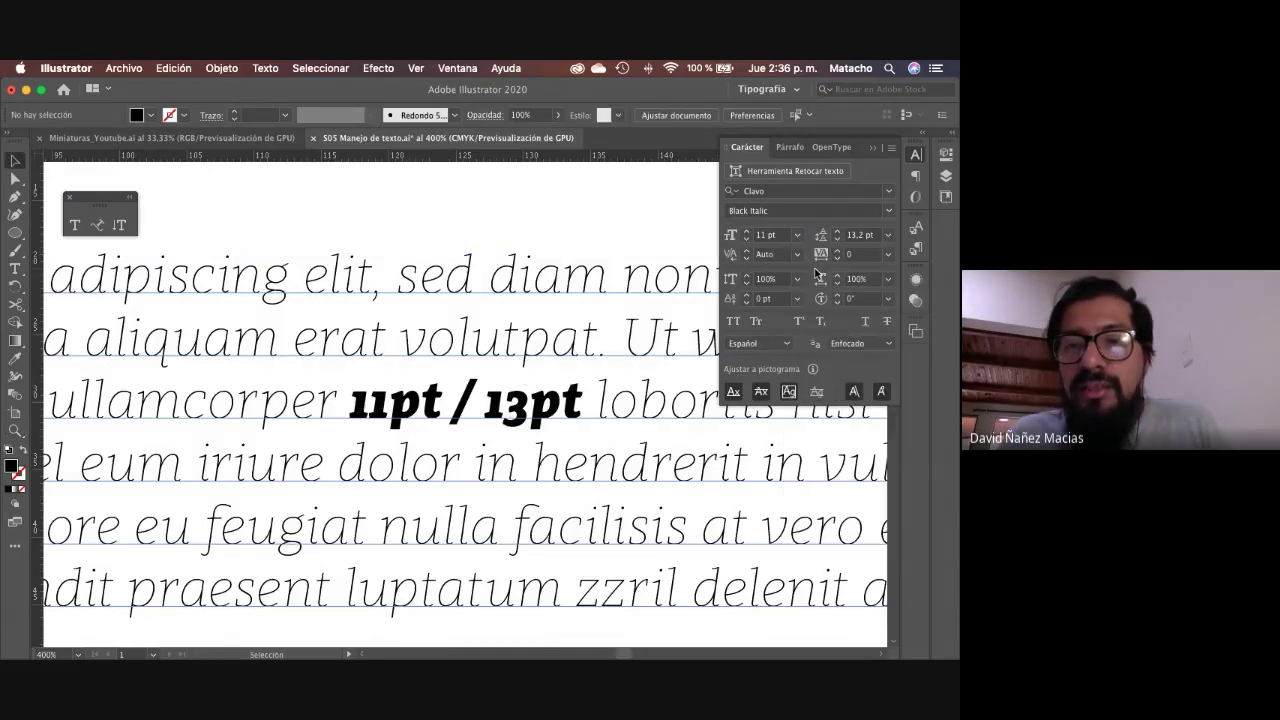
click(487, 332)
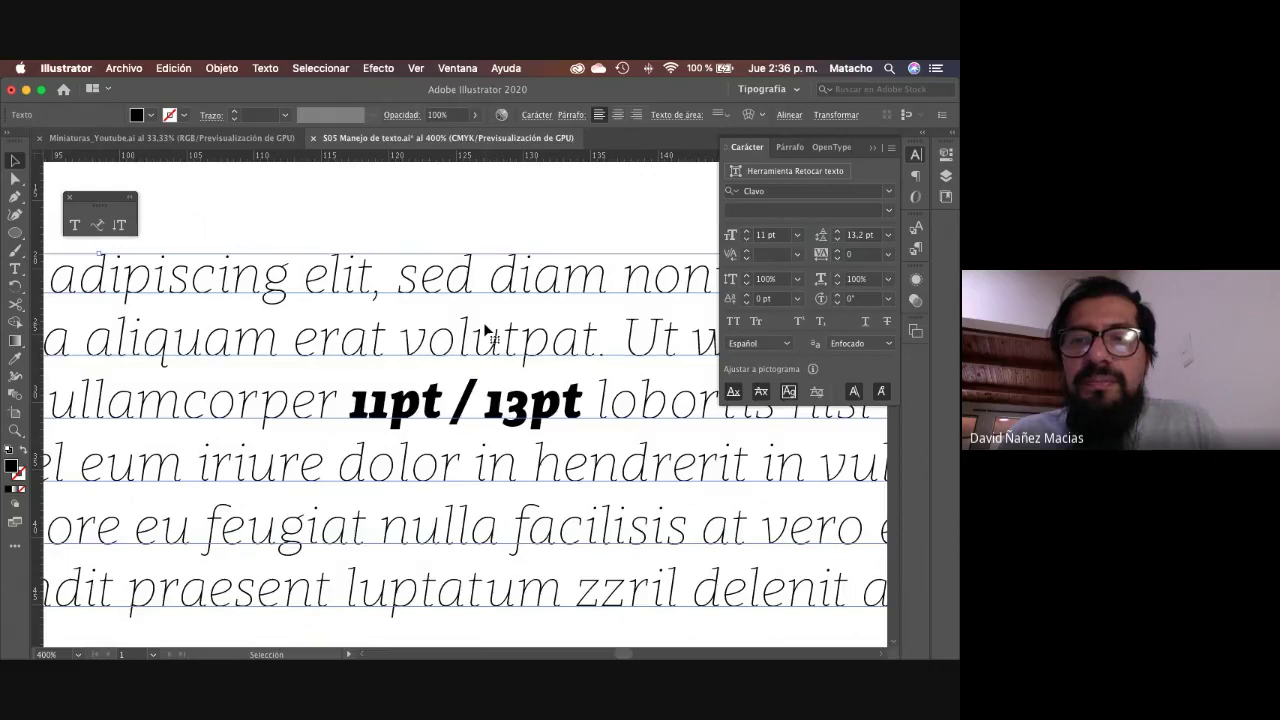
click(796, 255)
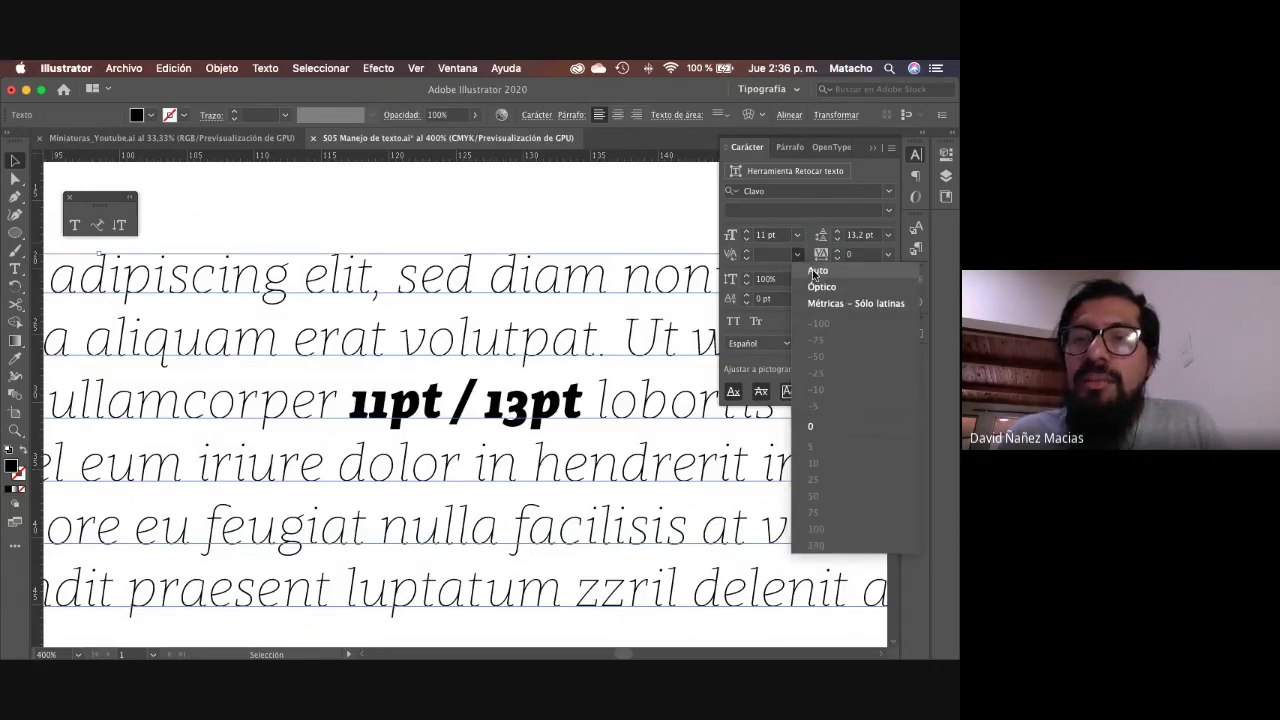
click(814, 270)
click(452, 380)
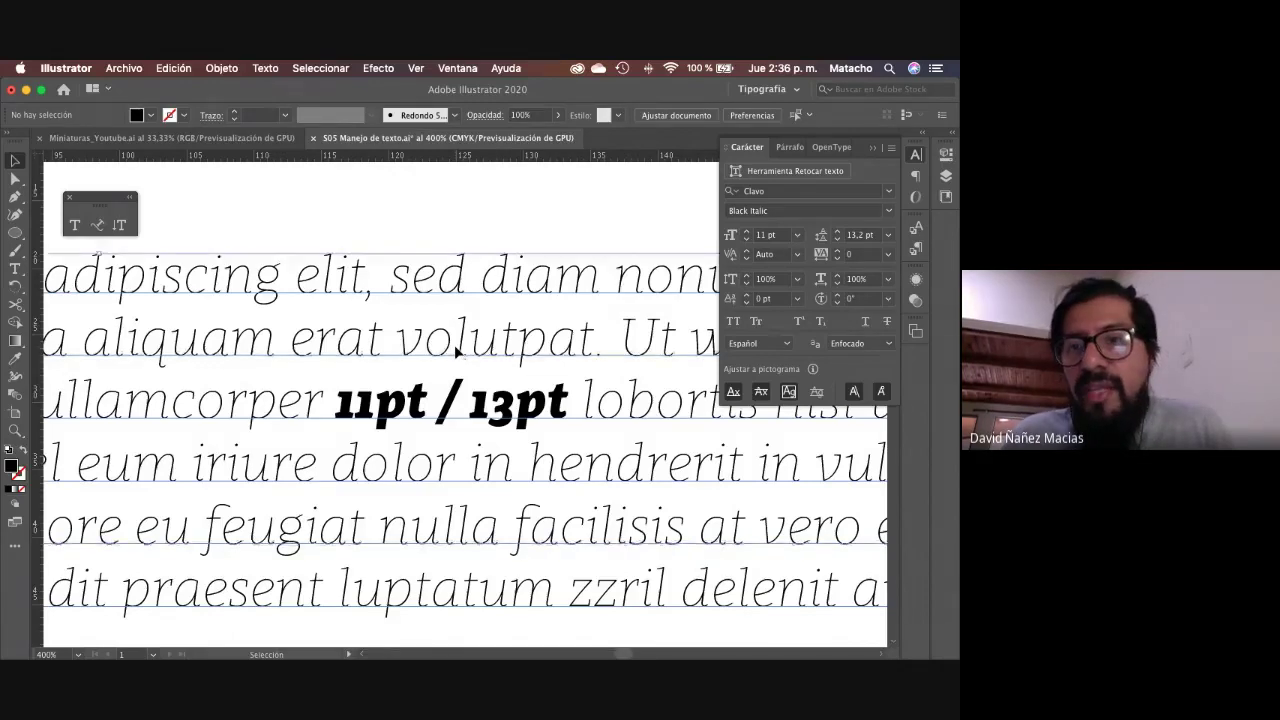
Step: Try looser letter spacing on the whole text block with increasing positive tracking values such as 10 and 40
click(456, 352)
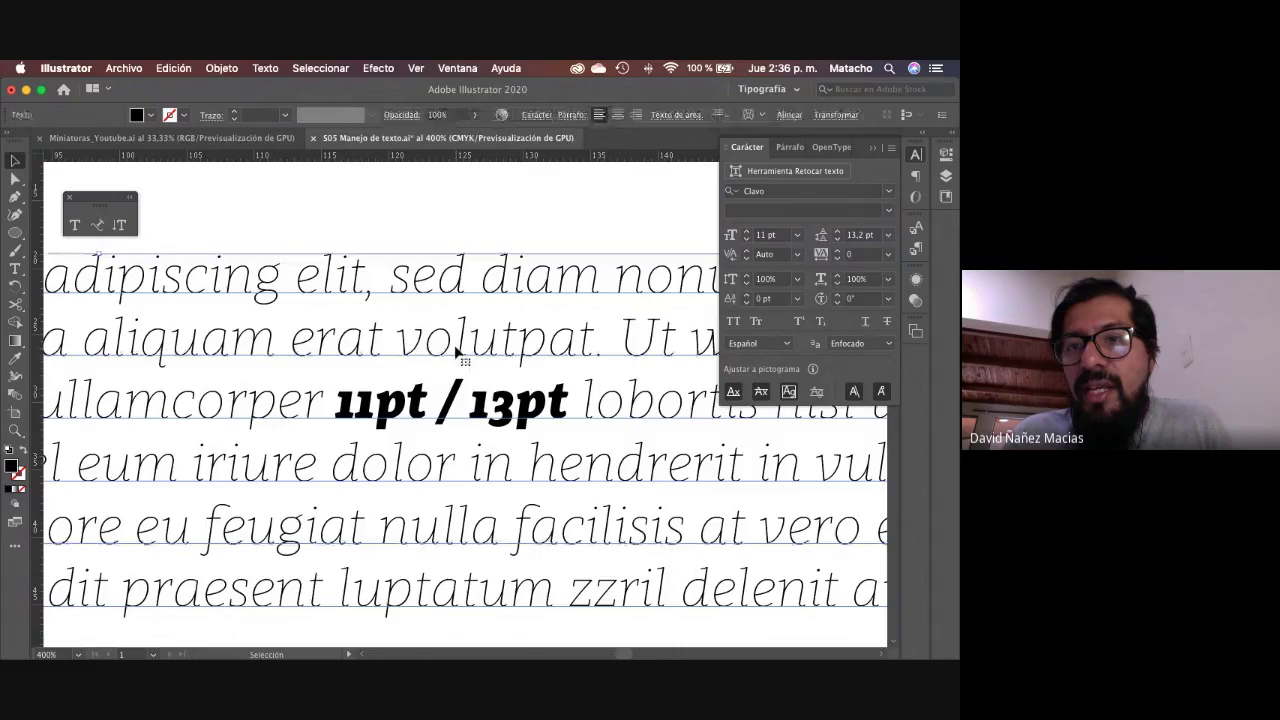
click(852, 254)
text(10)
key(Return)
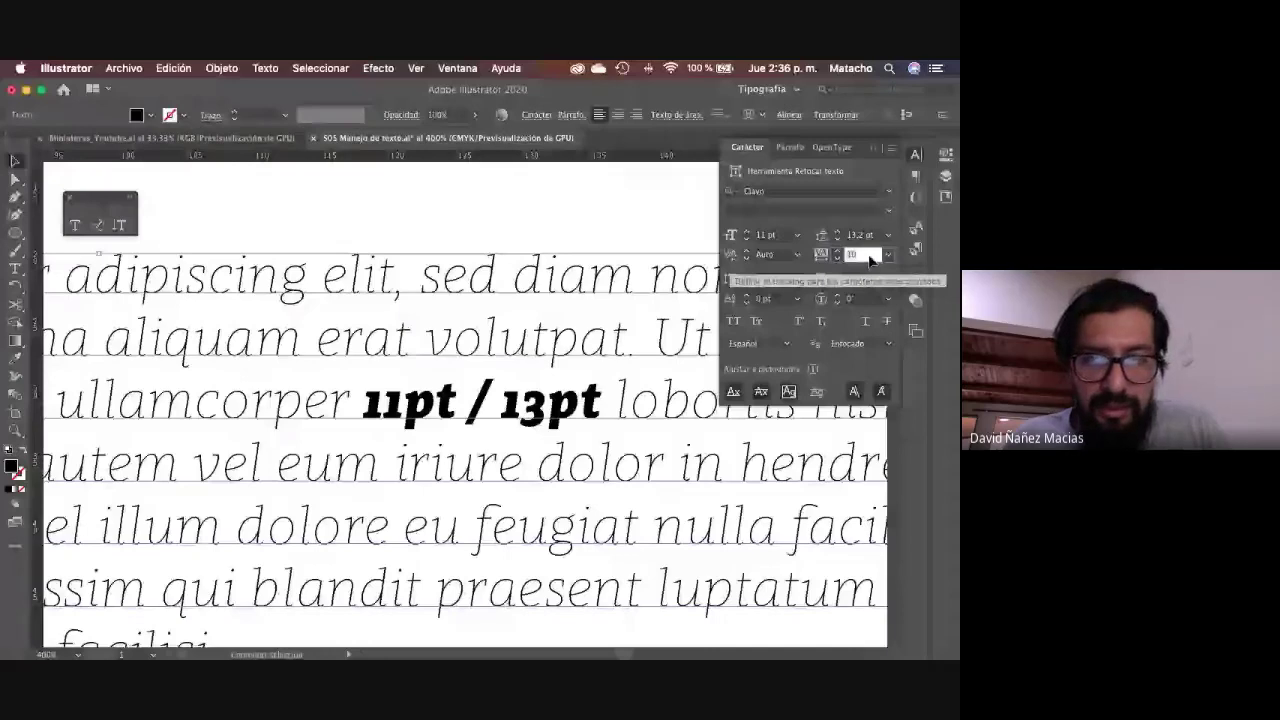
text(40)
key(Return)
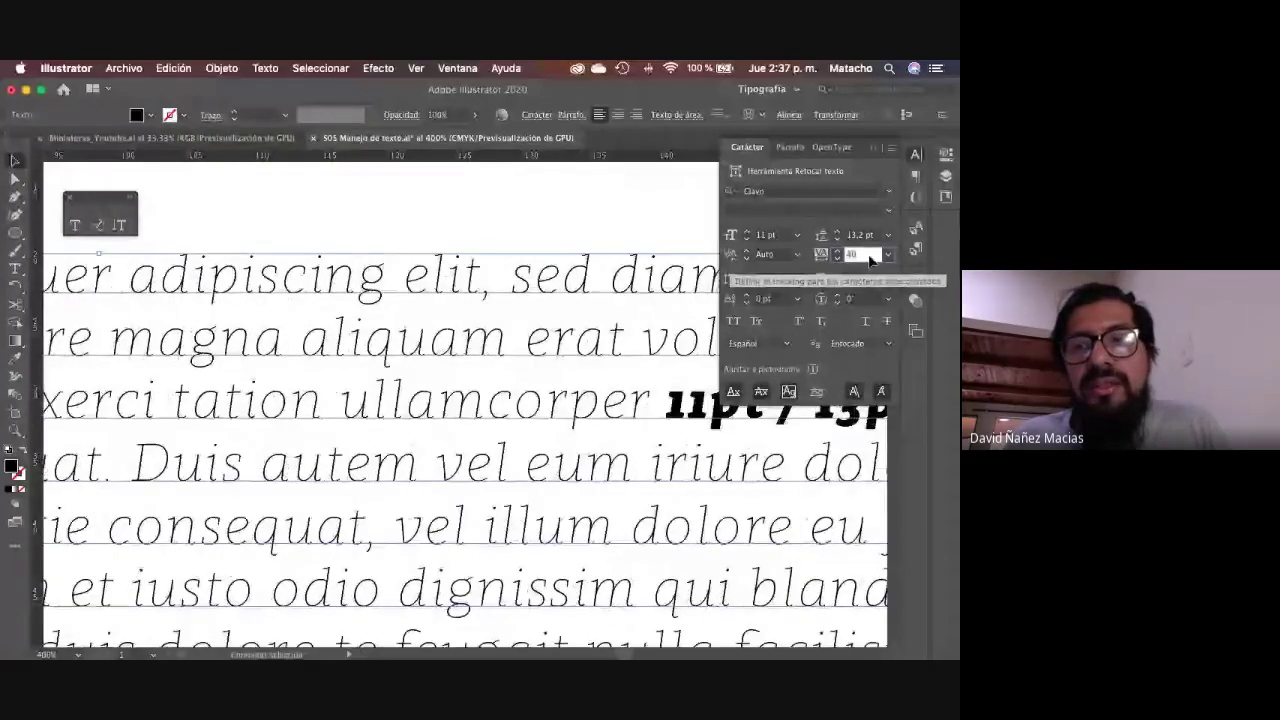
text(80)
key(Return)
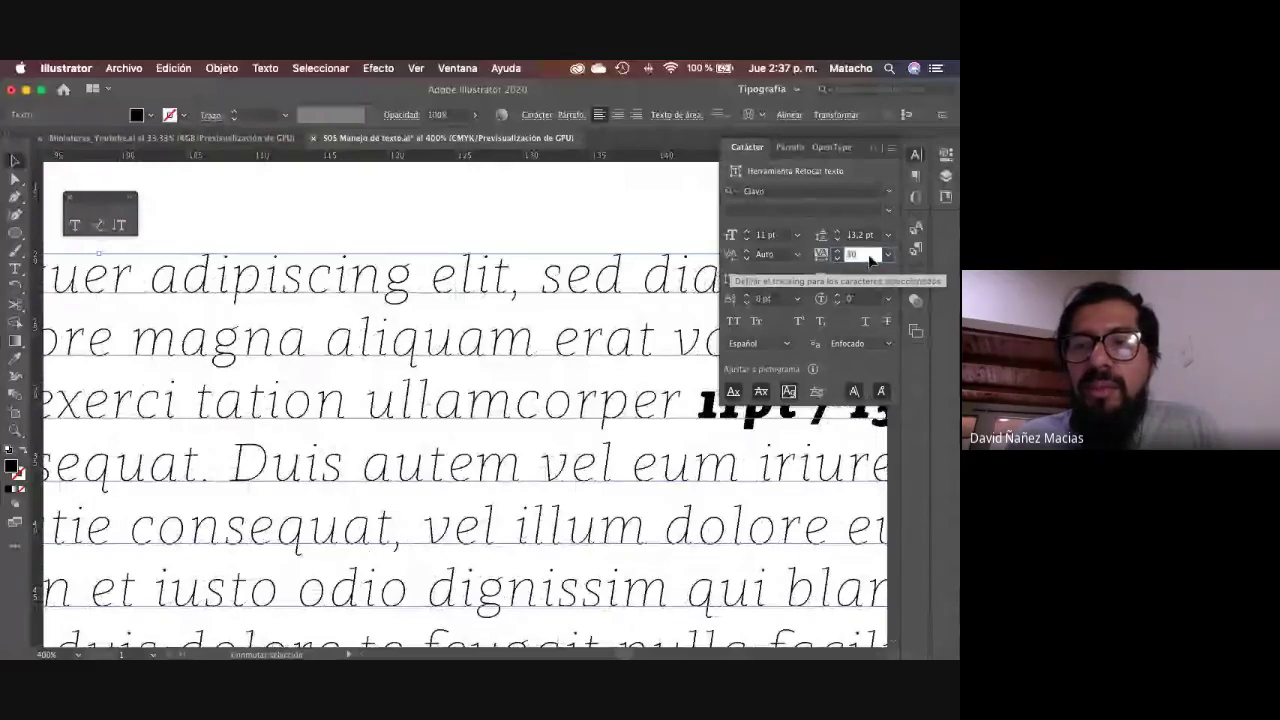
Step: Try tighter letter spacing on the text block with tracking values of -20, -80, -110 and -100
text(-20)
key(Return)
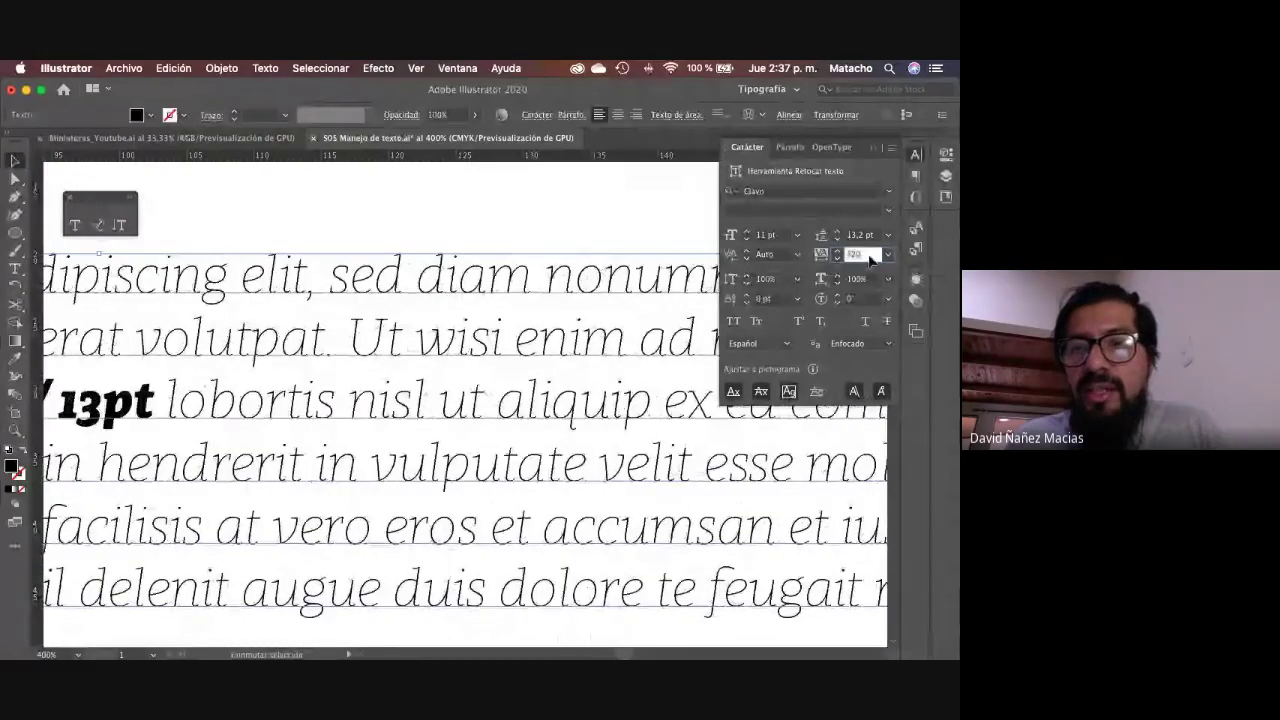
text(-80)
key(Return)
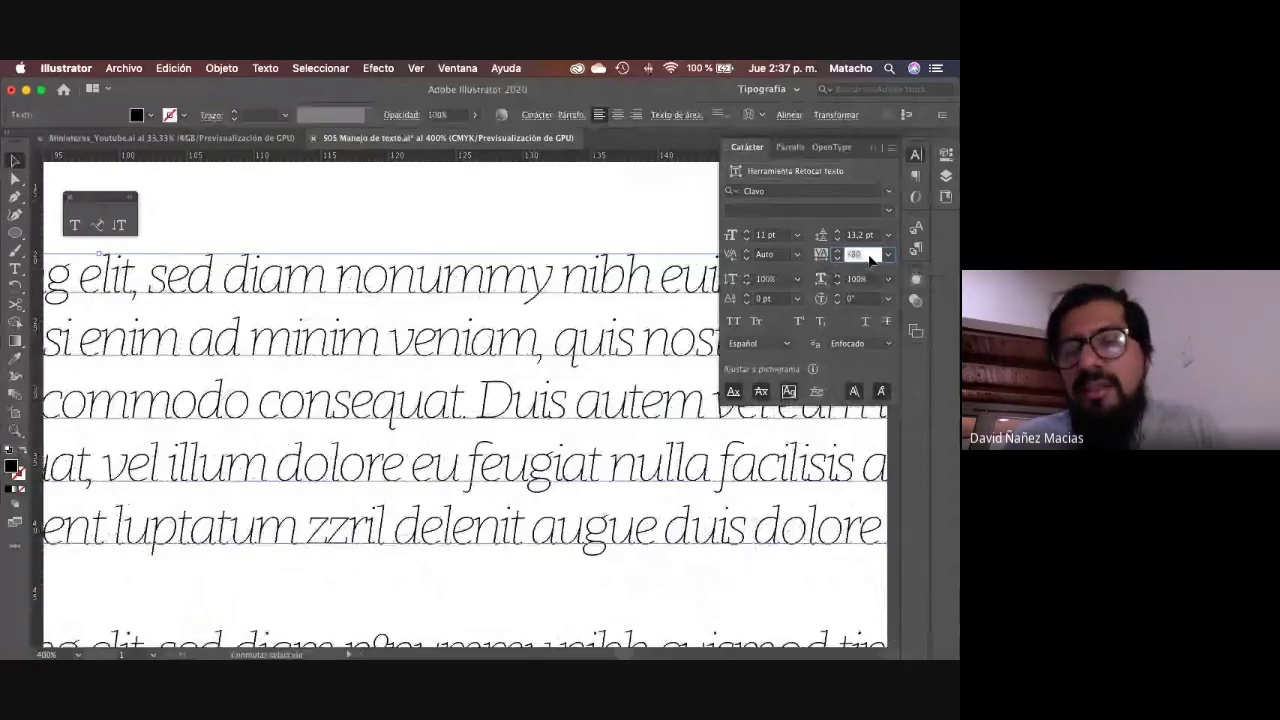
key(shift+Down)
key(shift+Down)
key(shift+Down)
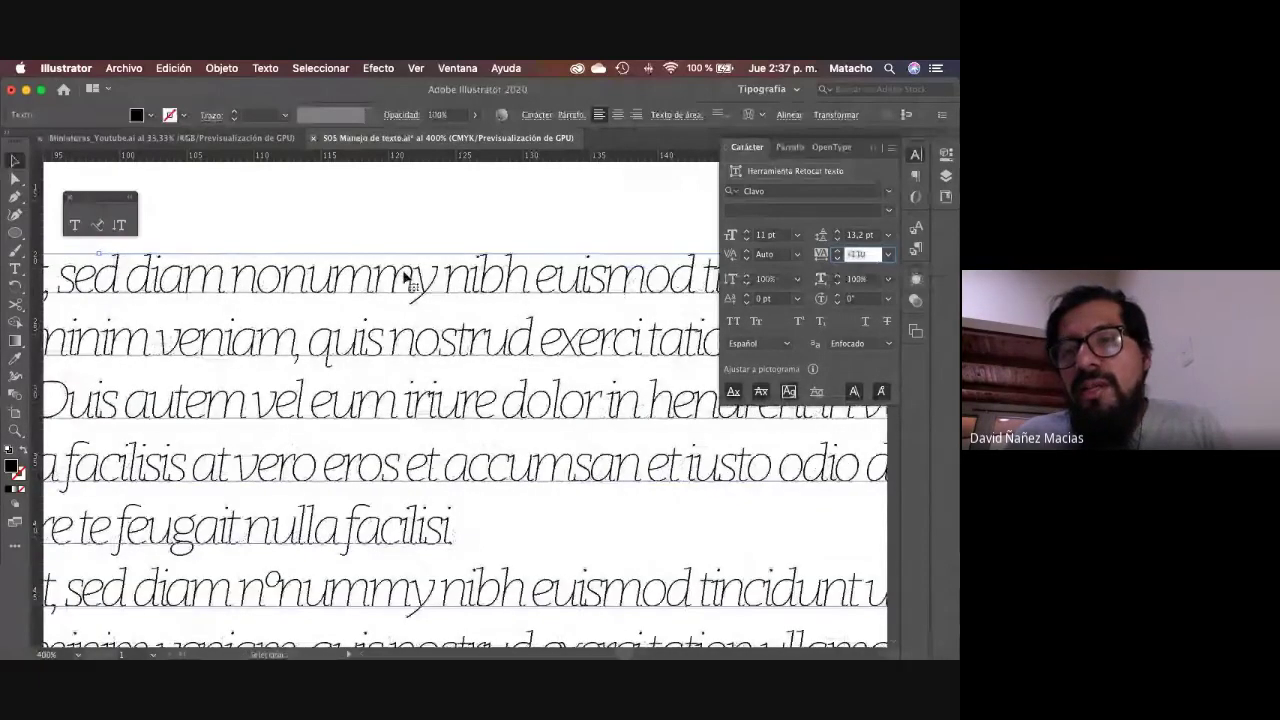
key(shift+Up)
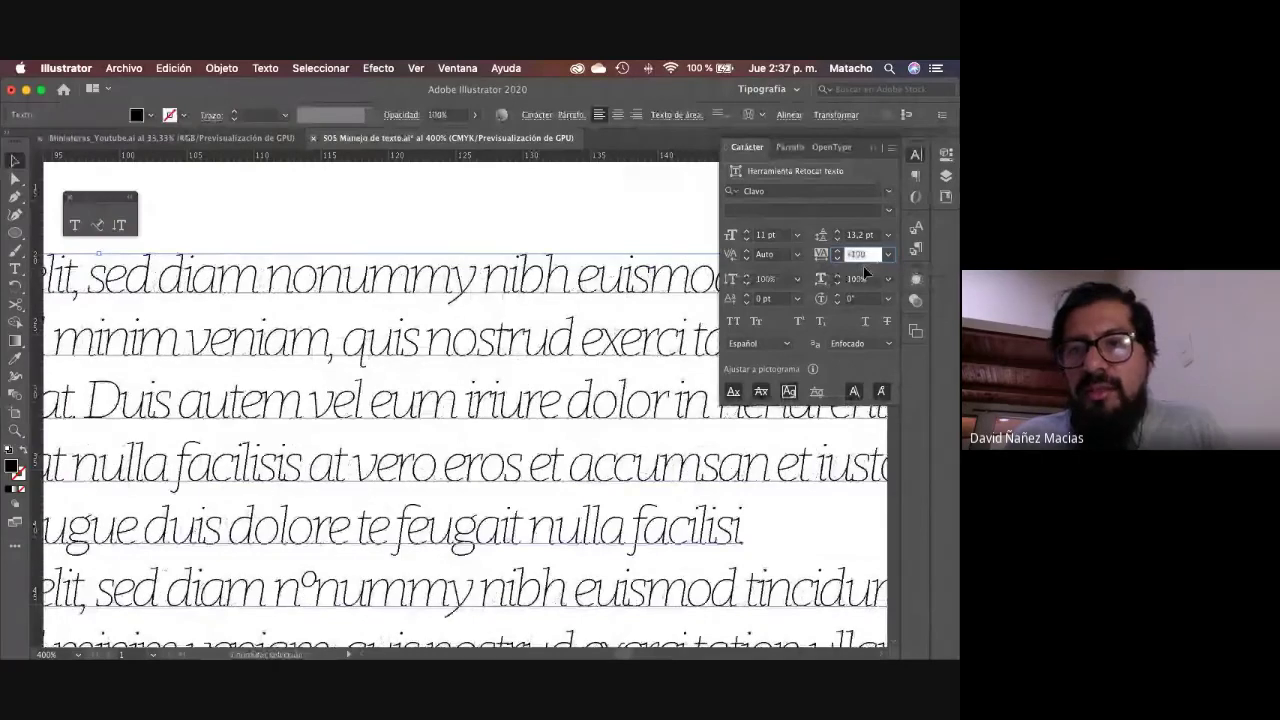
Step: Try tracking values of 80 and 100 on the text block and return its tracking to 0
text(80)
key(Return)
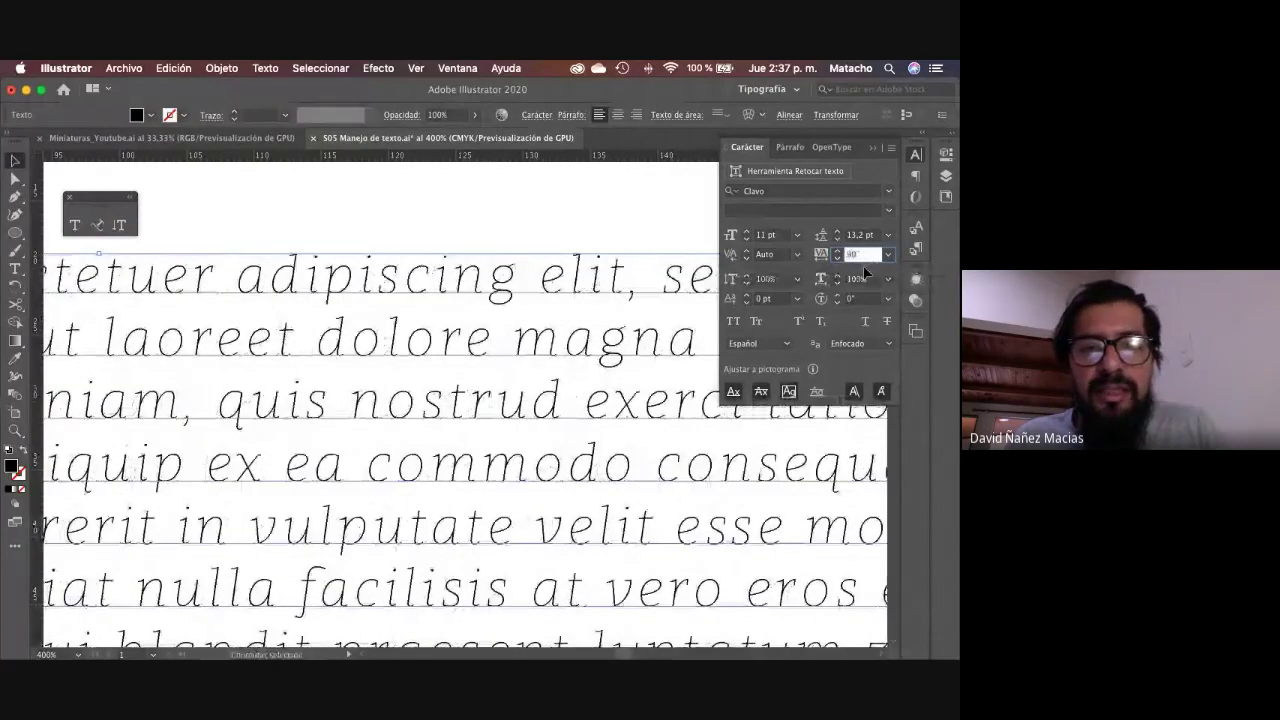
text(100)
key(Return)
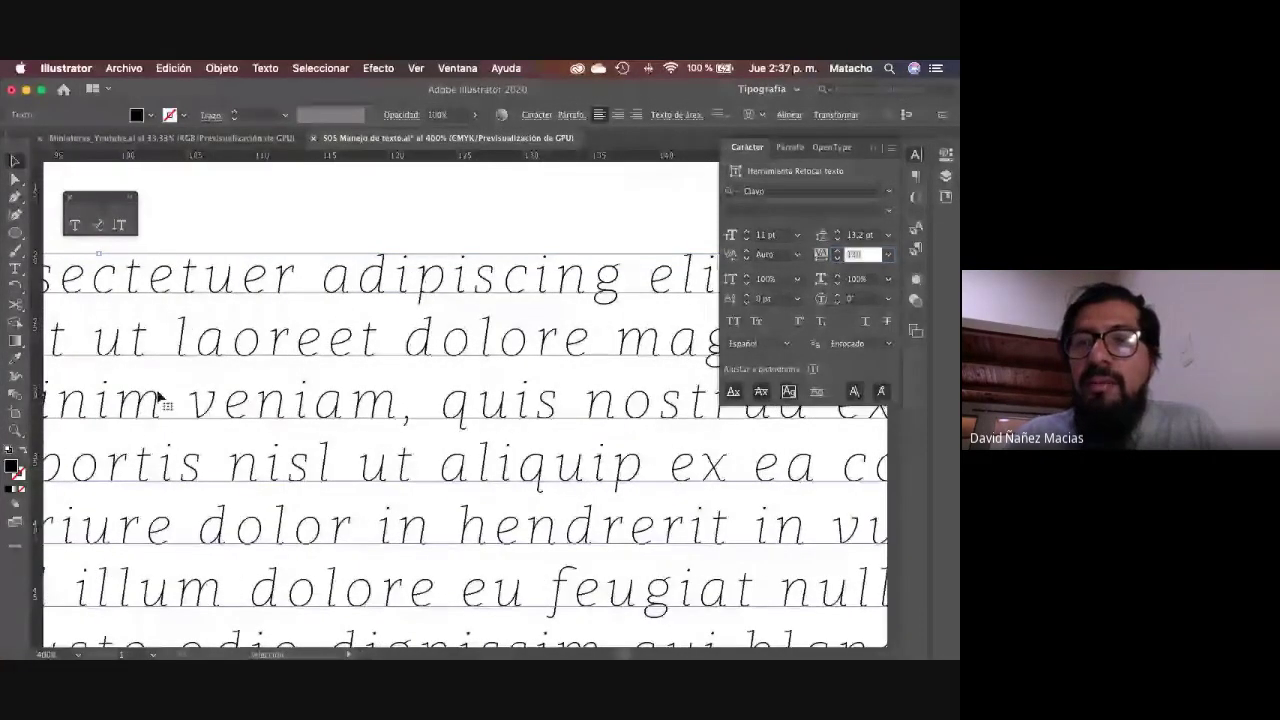
text(0)
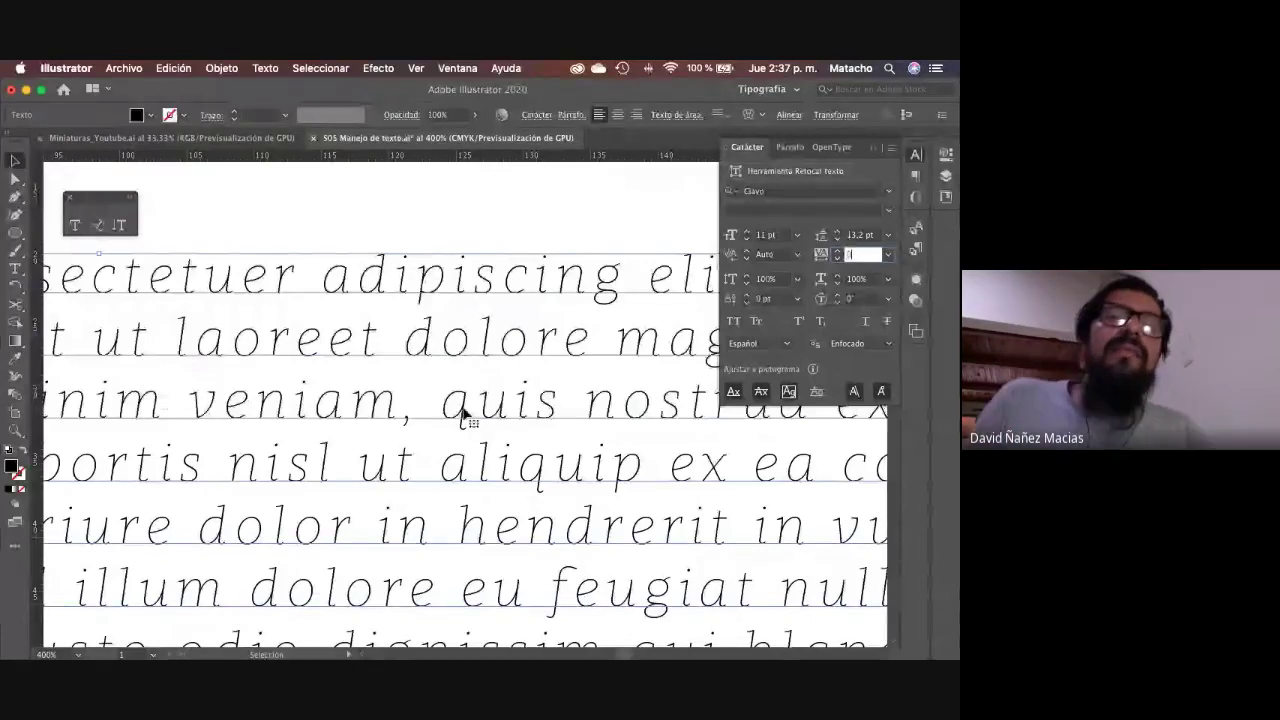
key(Return)
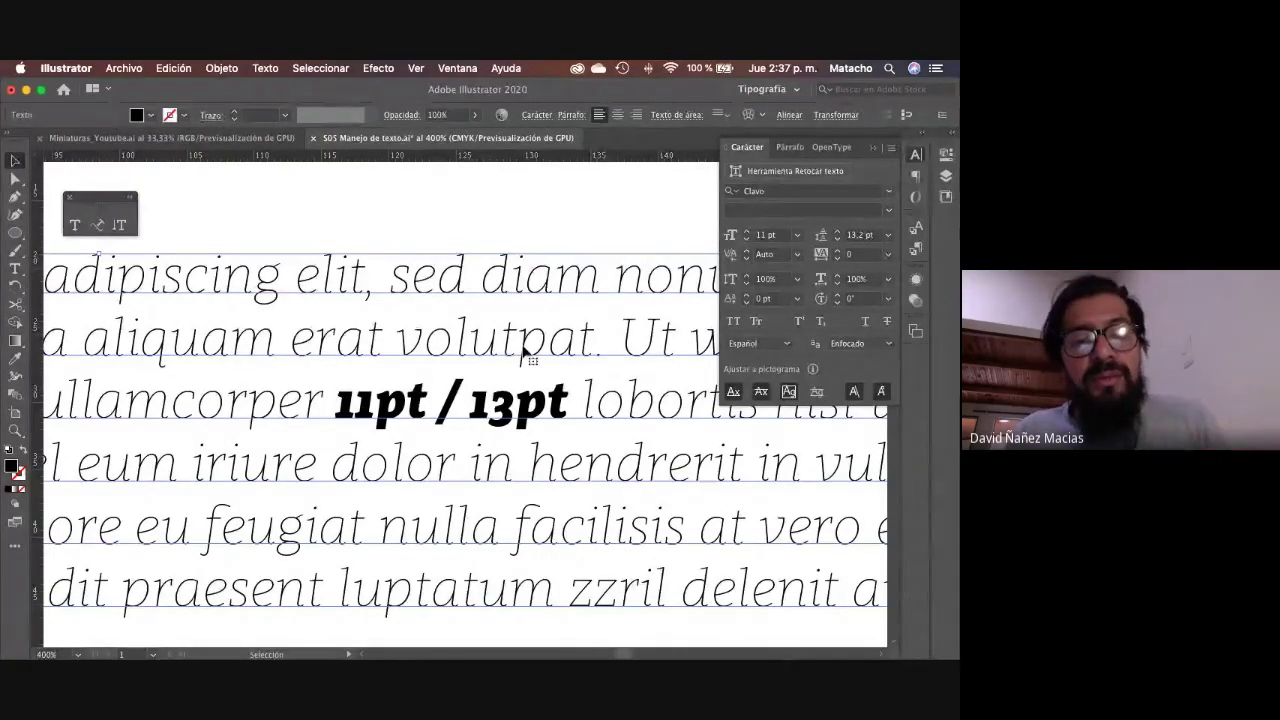
Step: Save the document
key(a)
key(v)
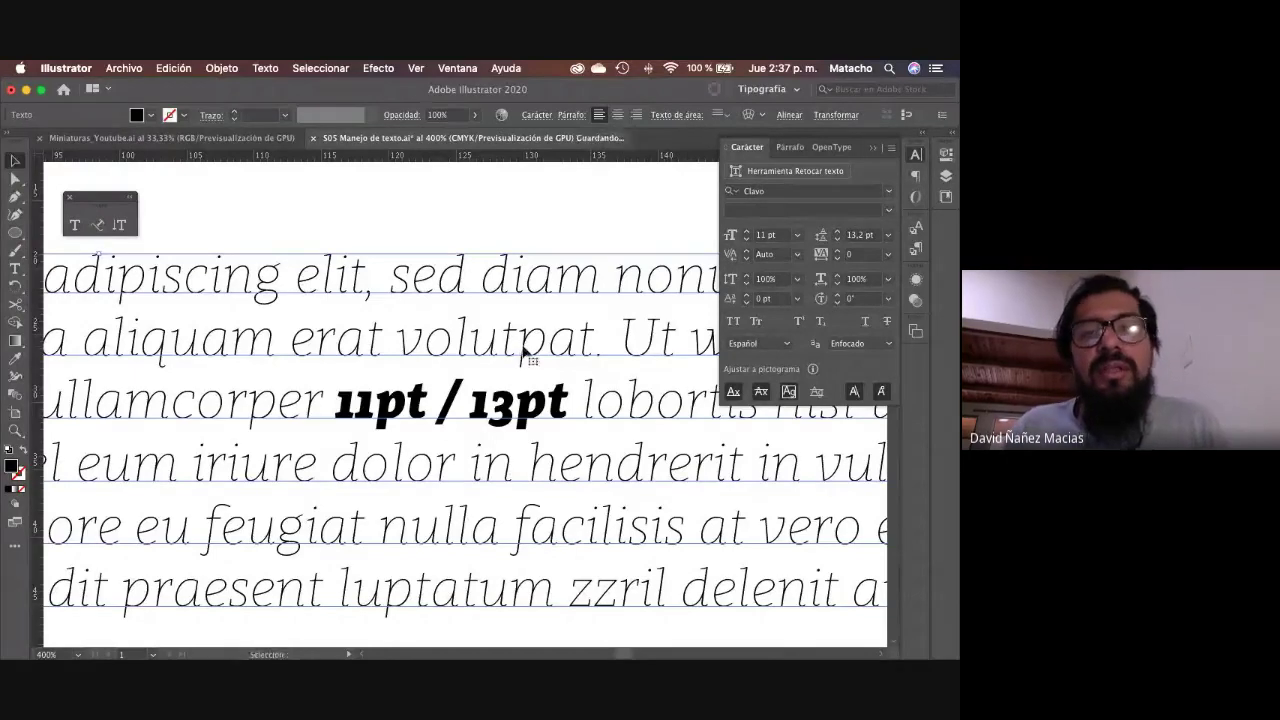
Step: Set the font style of the whole text block to Clavo Thin and deselect it
key(z)
alt+click(511, 290)
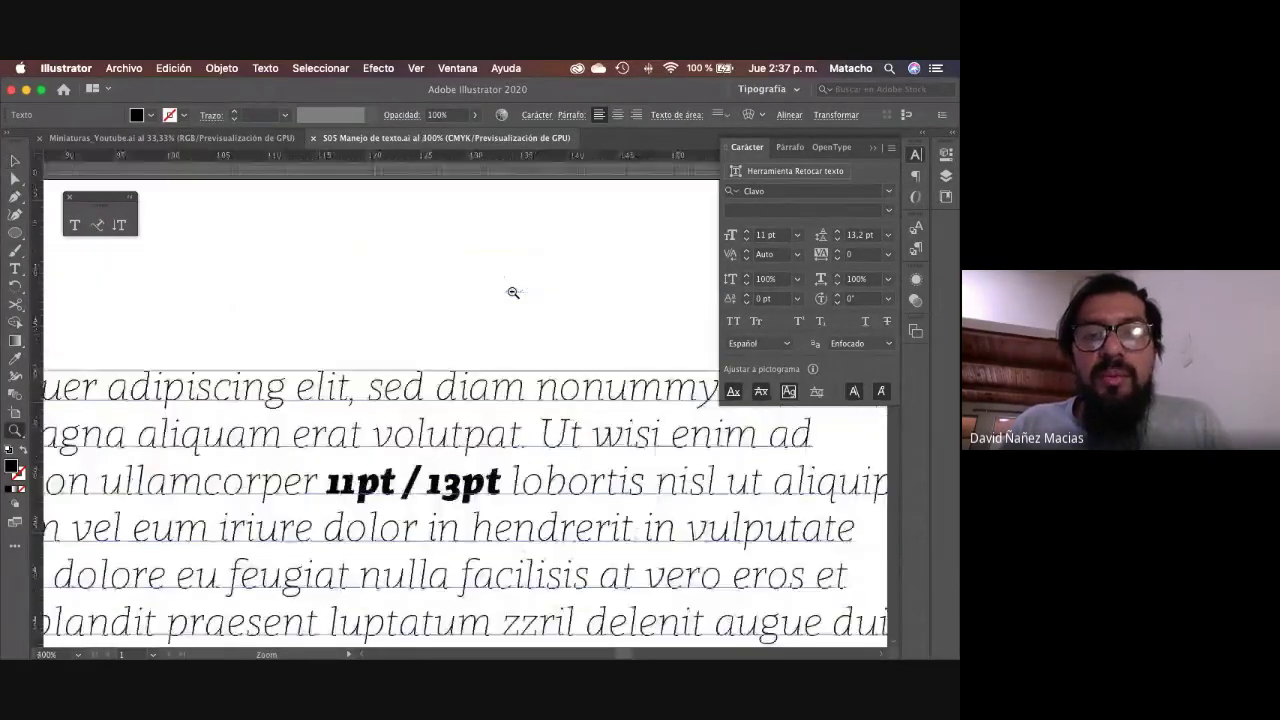
scroll(506, 456, down, 5)
scroll(506, 456, left, 2)
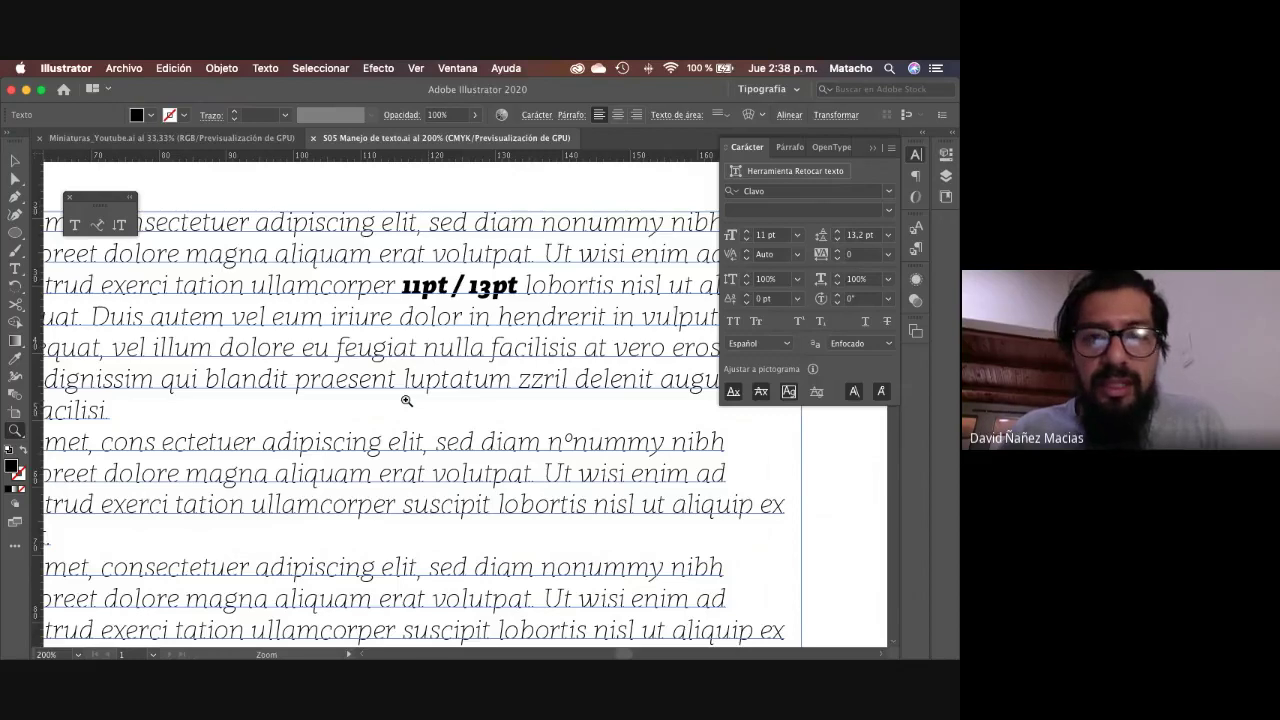
key(v)
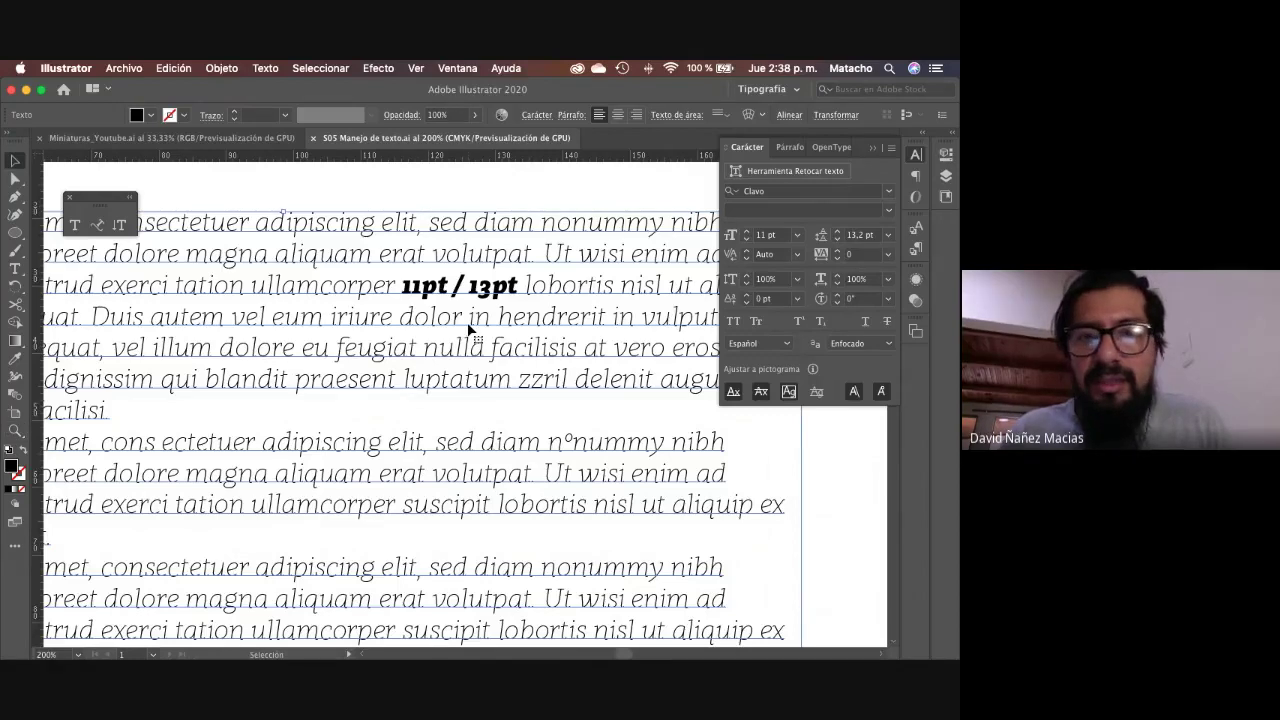
click(887, 211)
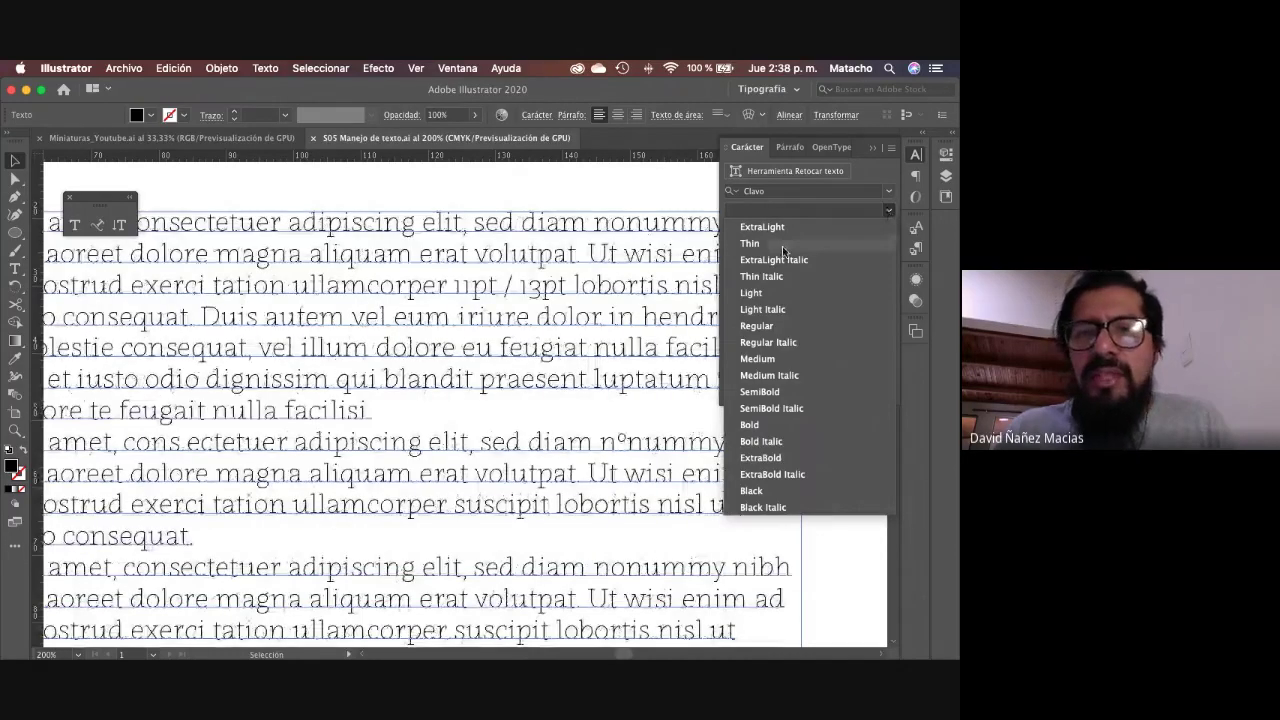
click(611, 192)
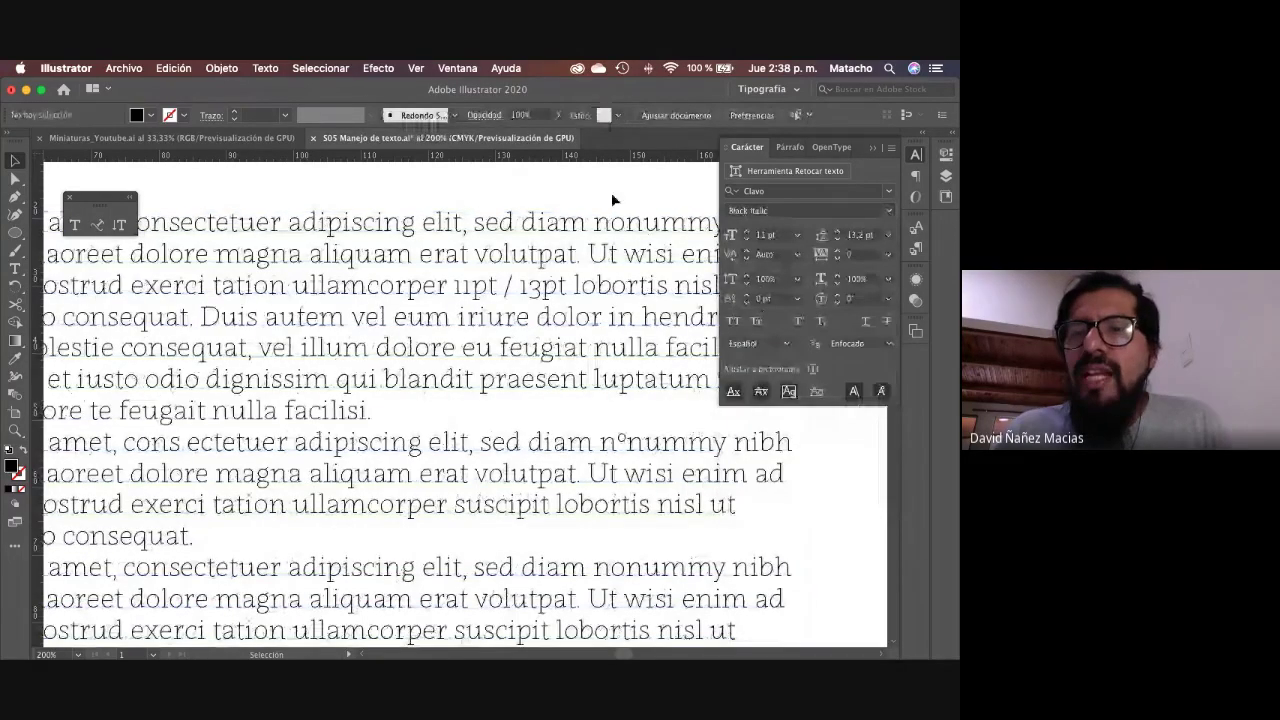
Step: Try reducing the vertical scale of the text block to 60% and restore it to 100%
click(595, 255)
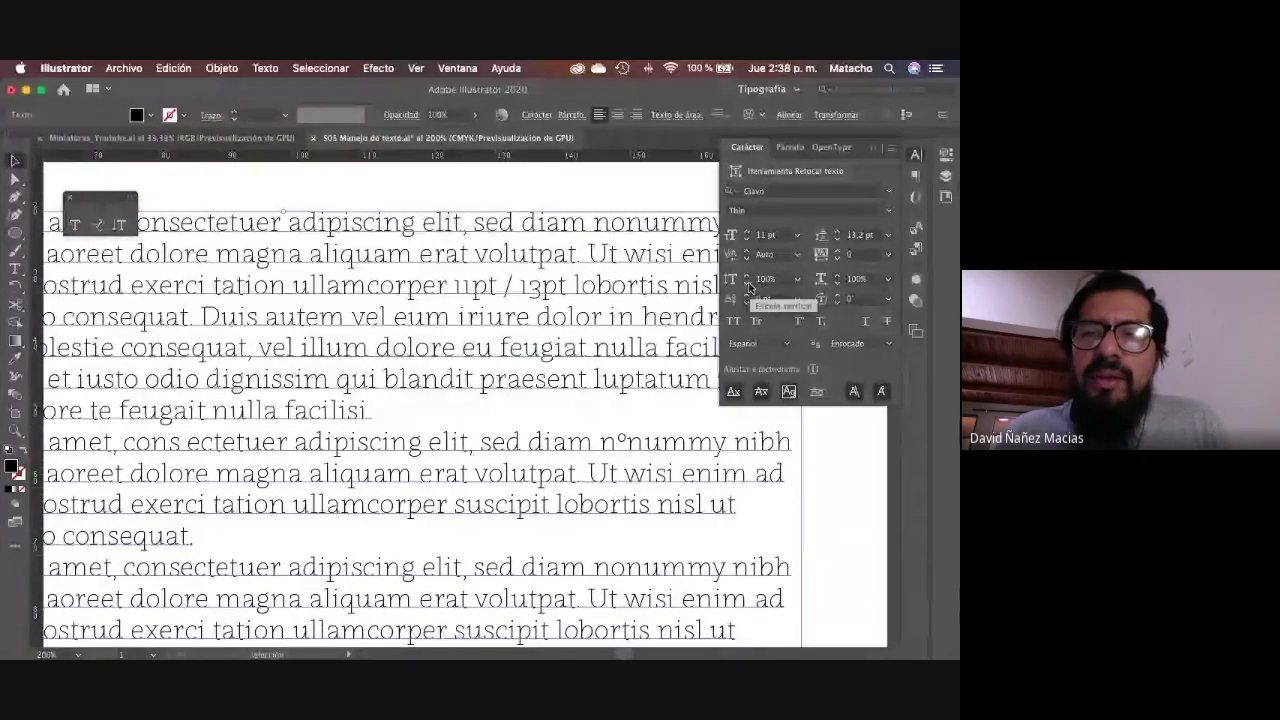
click(778, 283)
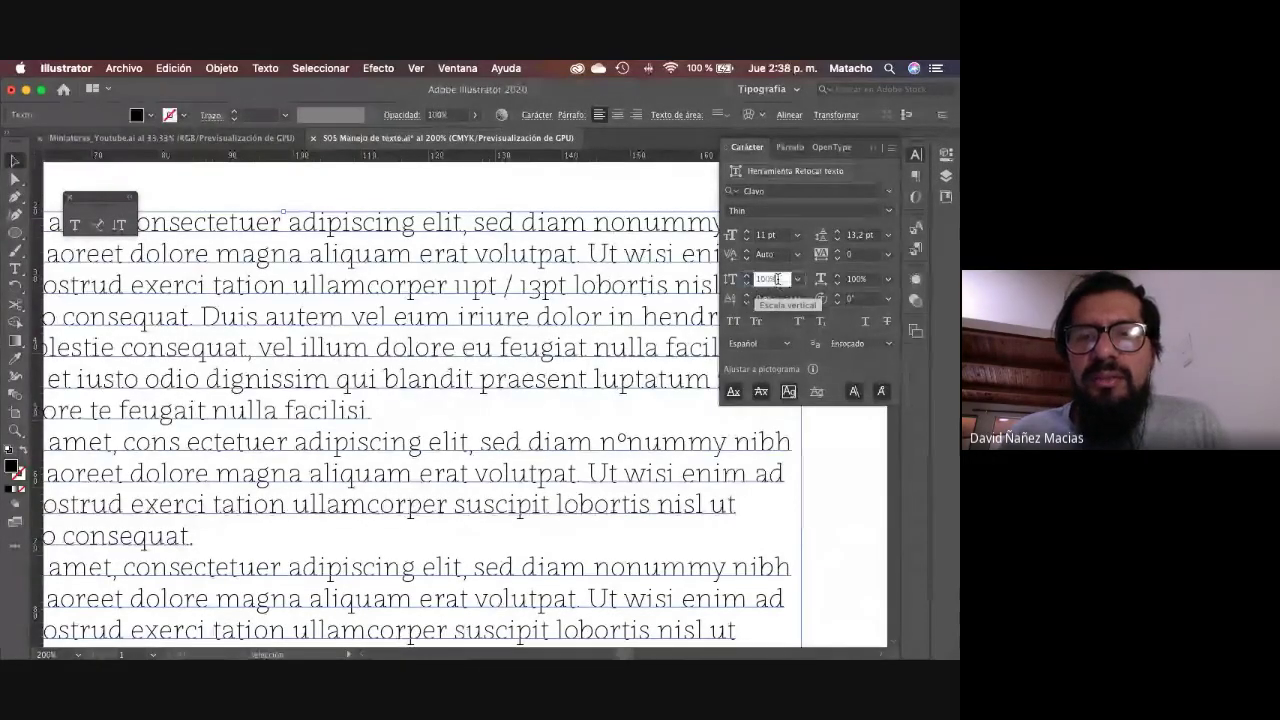
text(90)
key(Return)
key(shift+Down)
key(shift+Down)
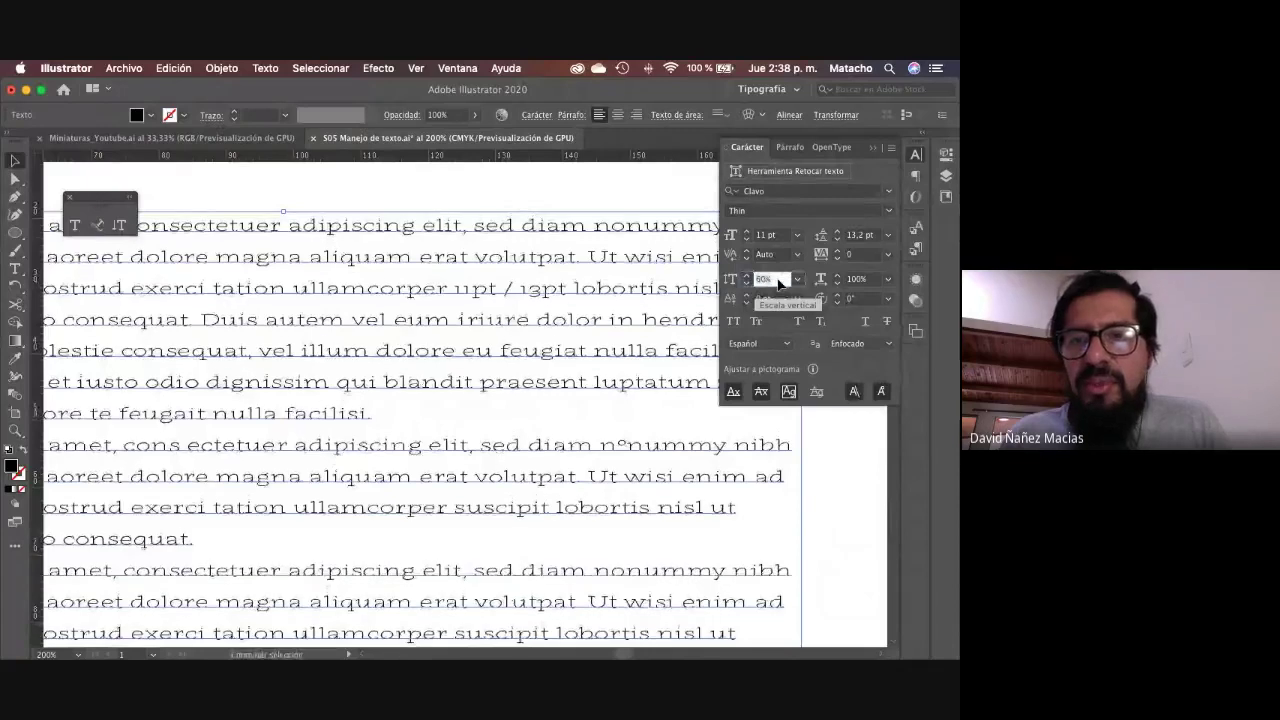
key(shift+Up)
key(shift+Up)
key(shift+Up)
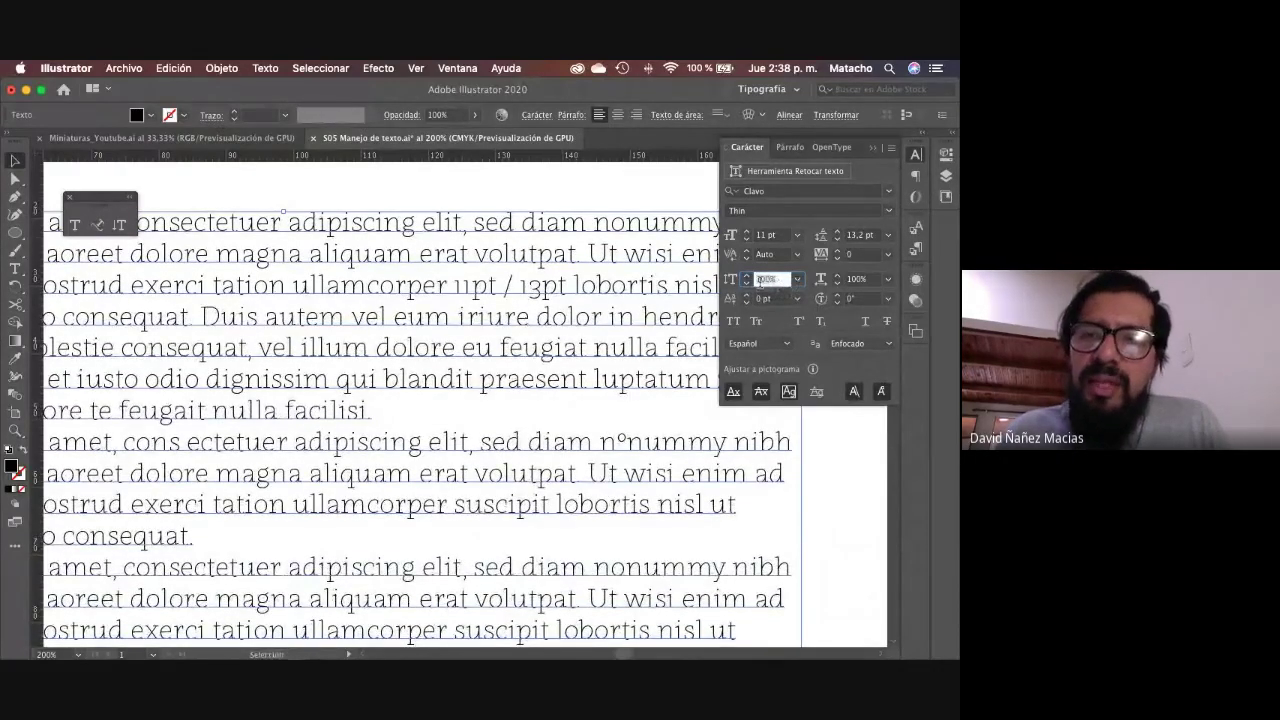
Step: Reduce the horizontal scale of the text block to 70%
click(862, 279)
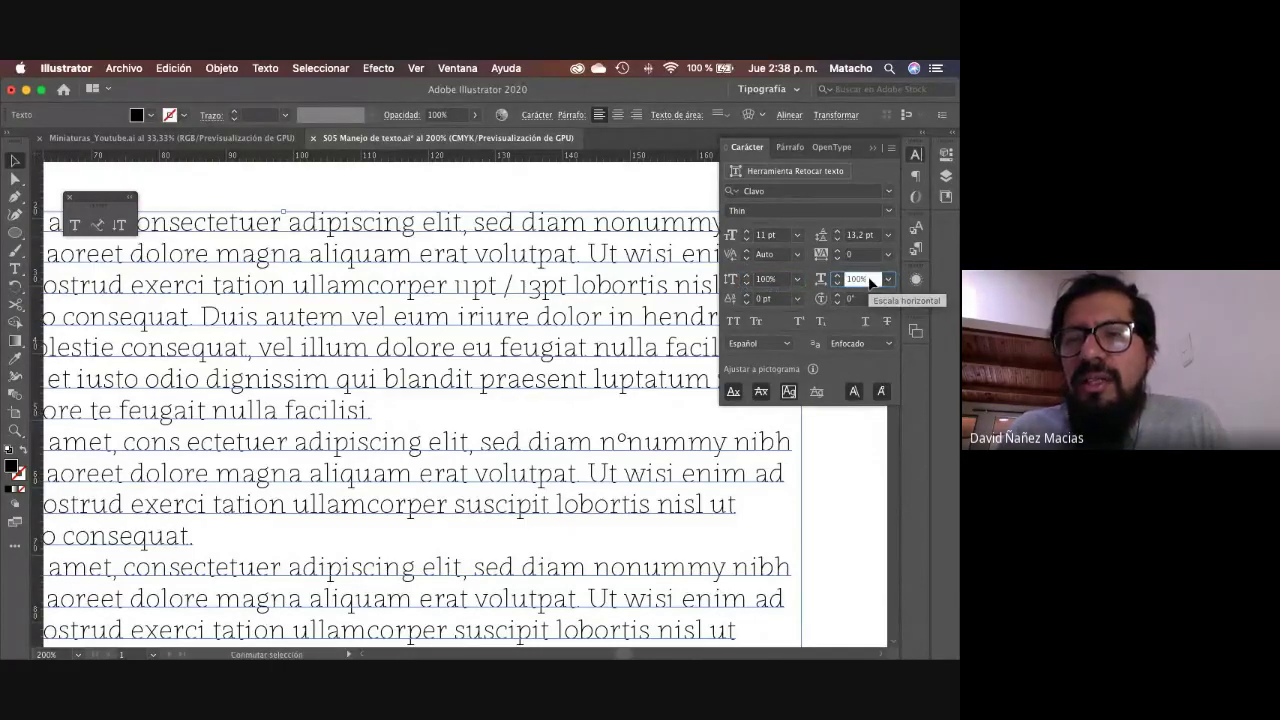
text(80)
key(Return)
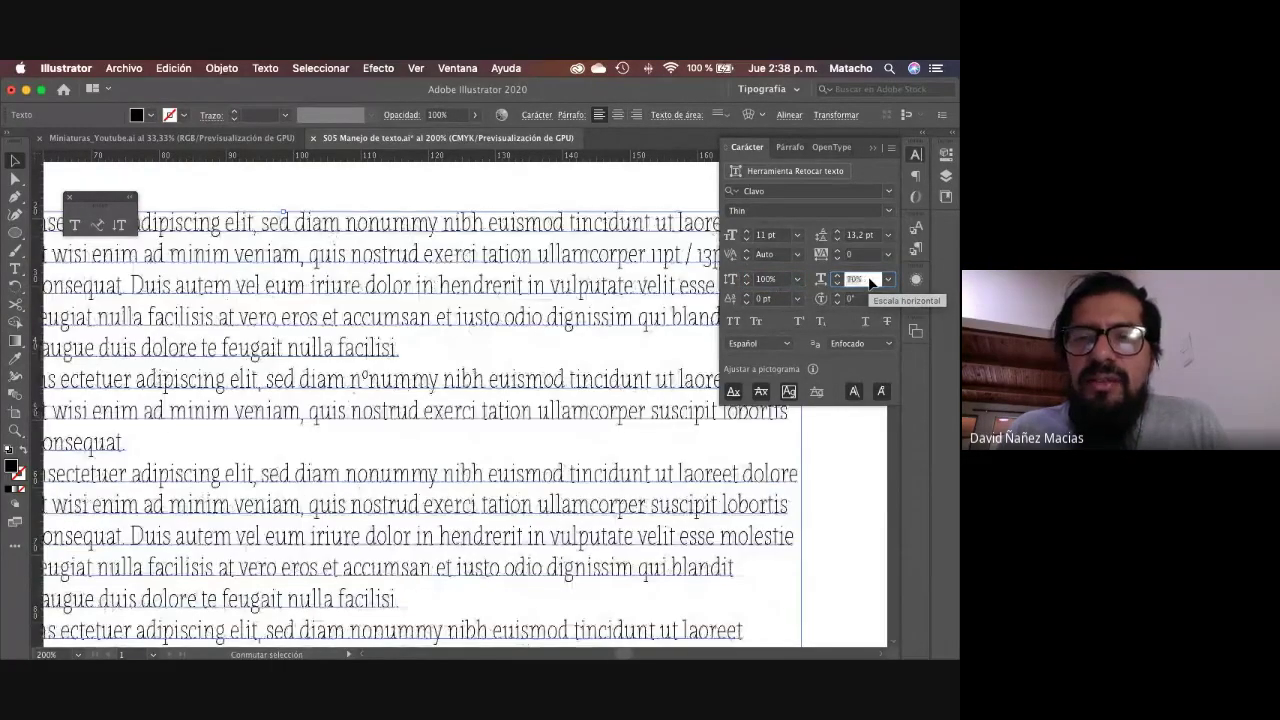
Step: Try a horizontal scale of 50% on the text block and restore it to 100%
text(70)
key(Return)
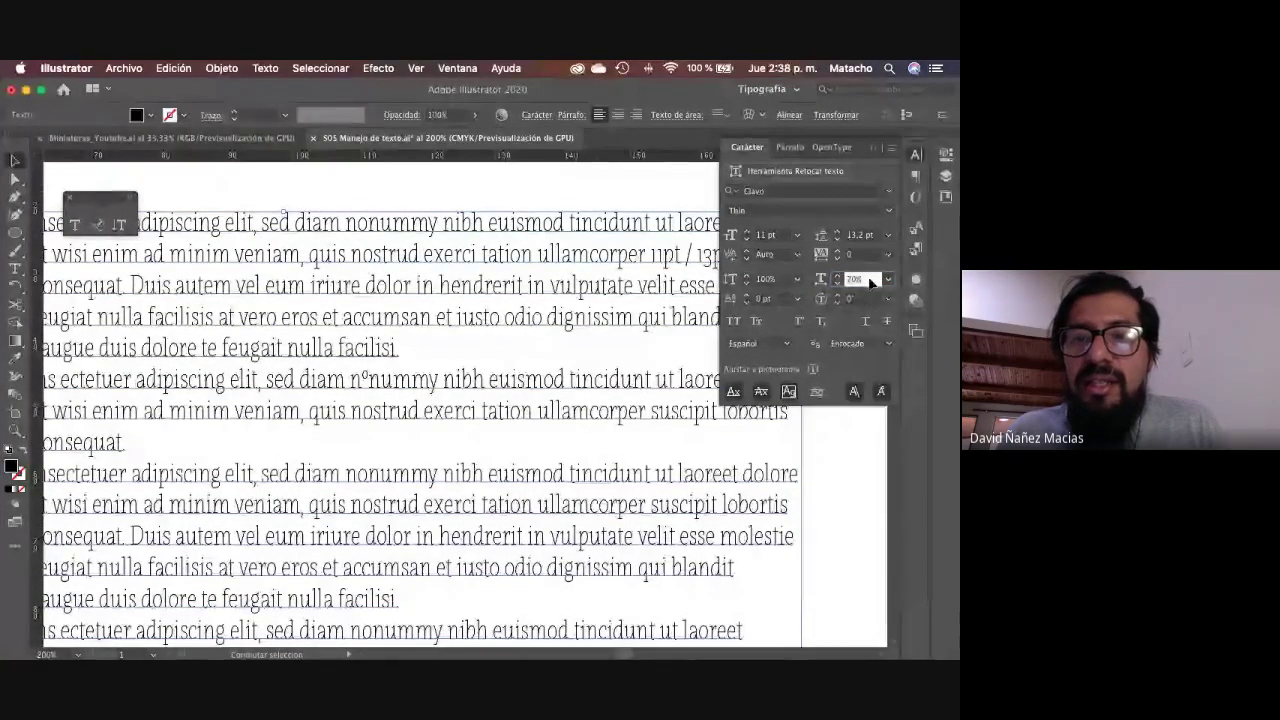
text(50)
key(Return)
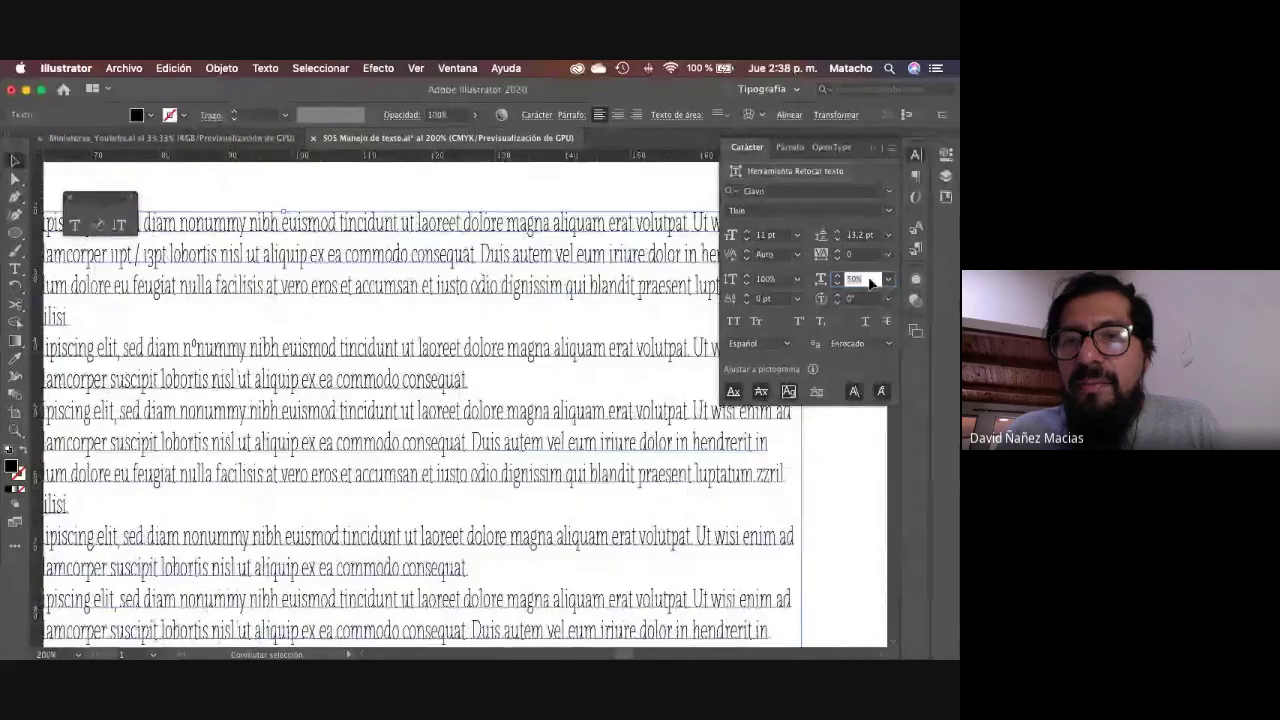
text(100)
key(Return)
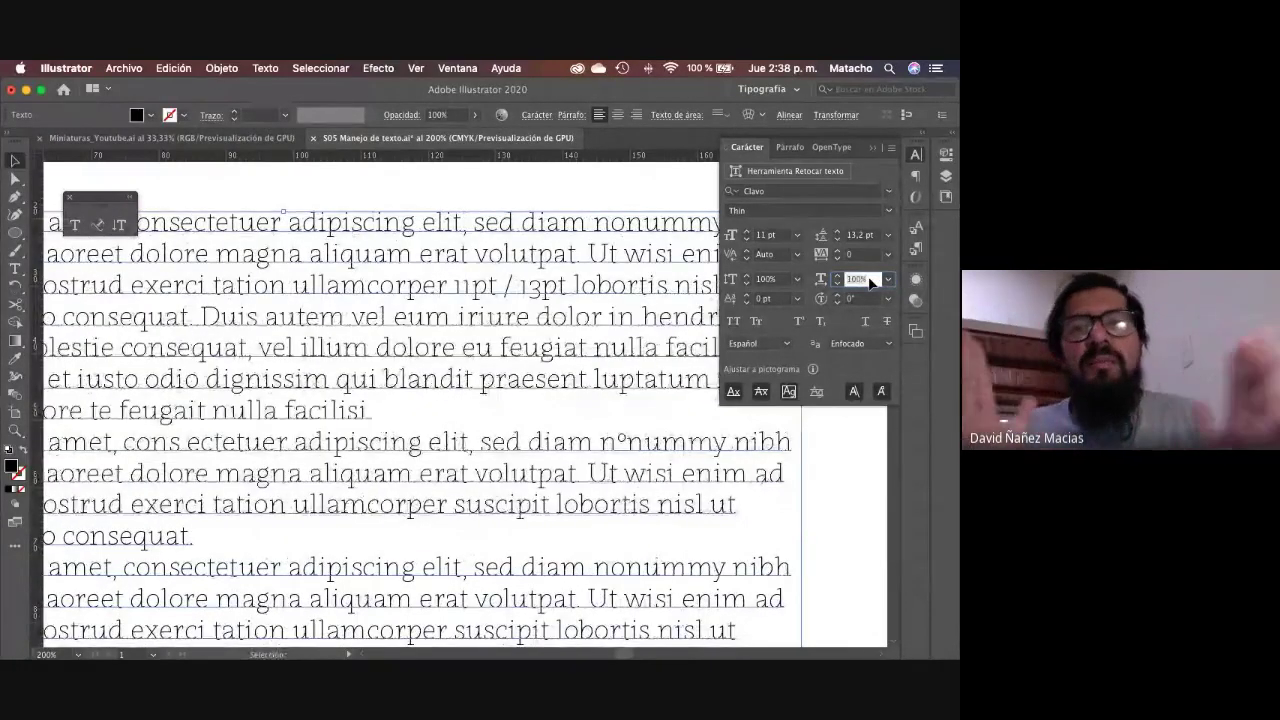
Step: Select the word "ullamcorper" in the first paragraph, try reducing its vertical scale and restore it to 100%
click(784, 298)
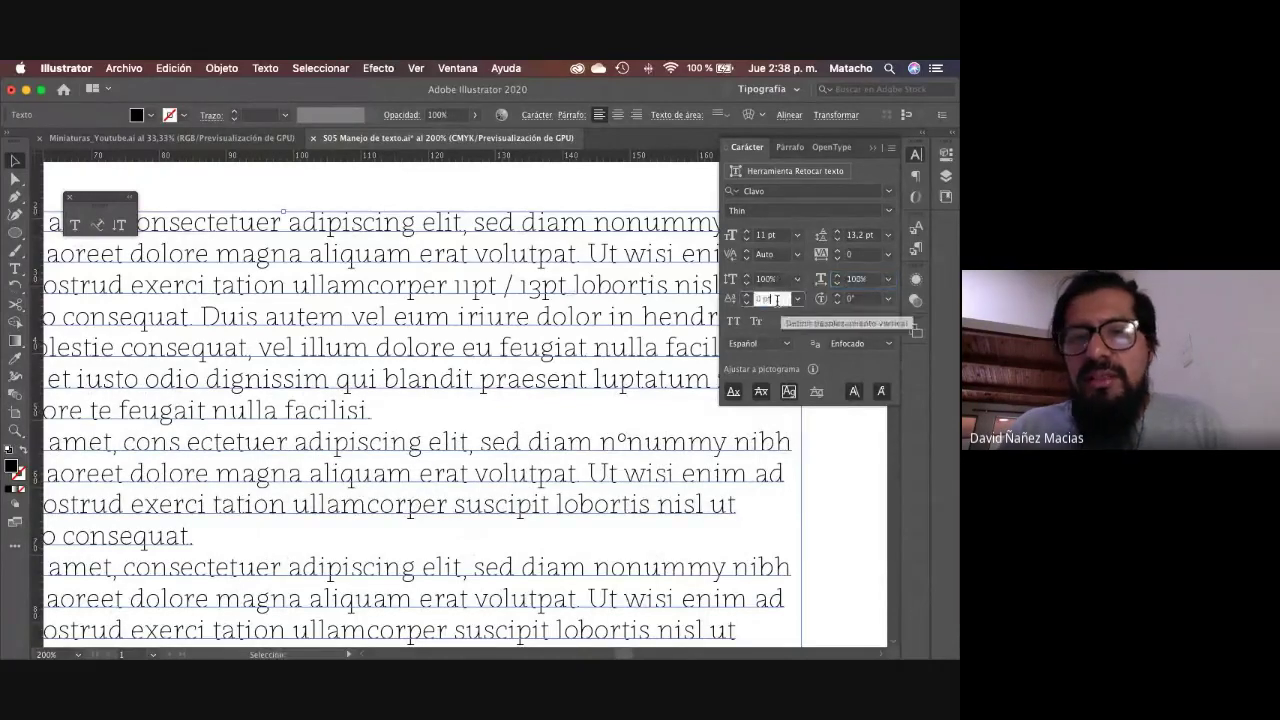
key(z)
click(469, 313)
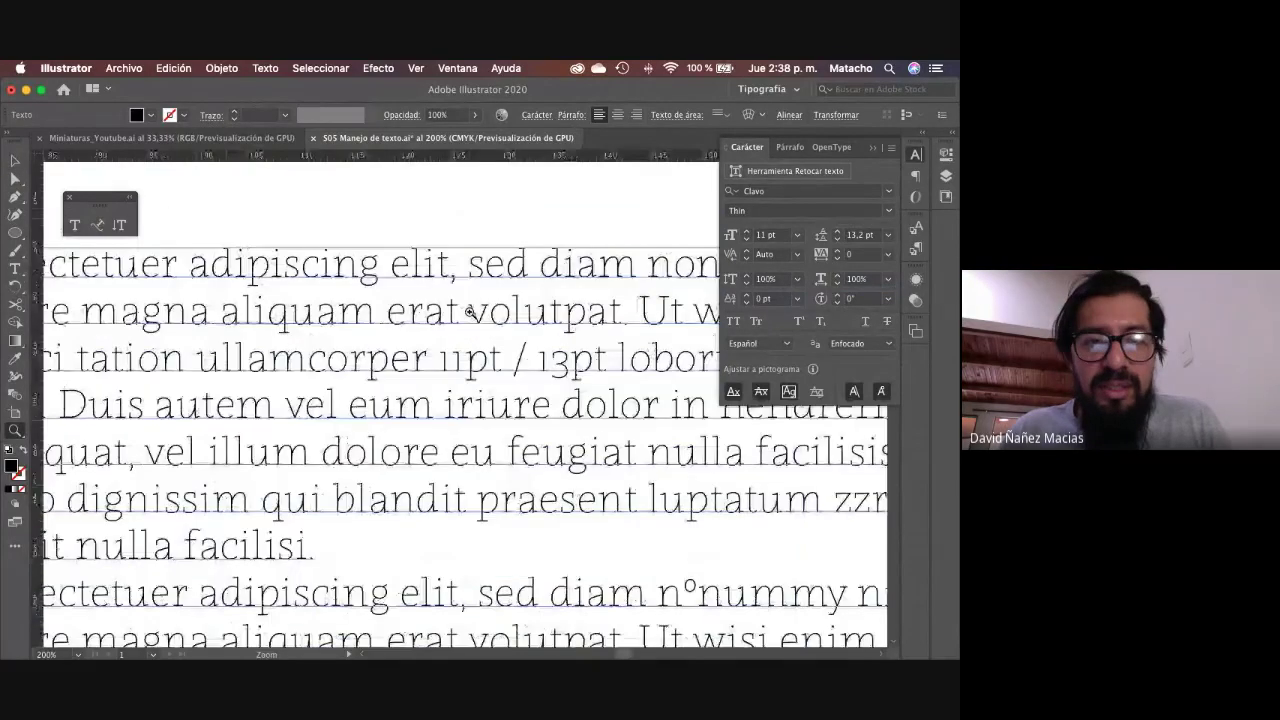
key(t)
scroll(410, 372, left, 2)
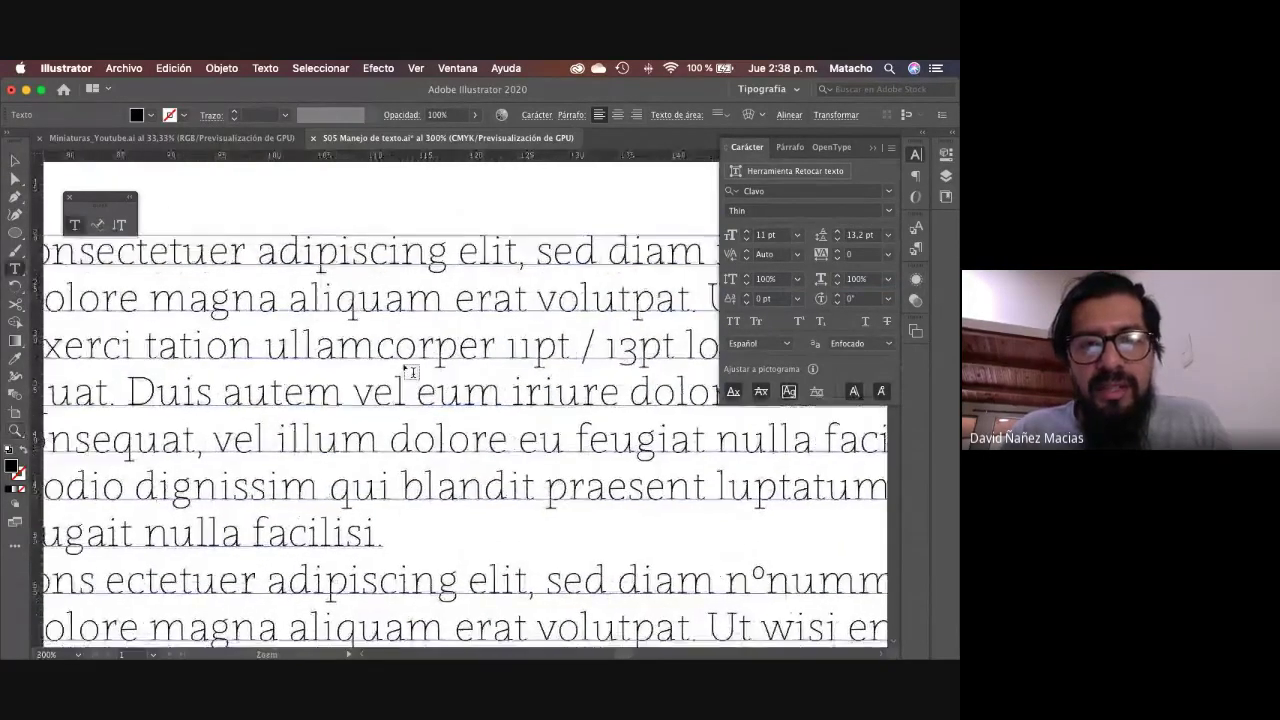
double_click(379, 354)
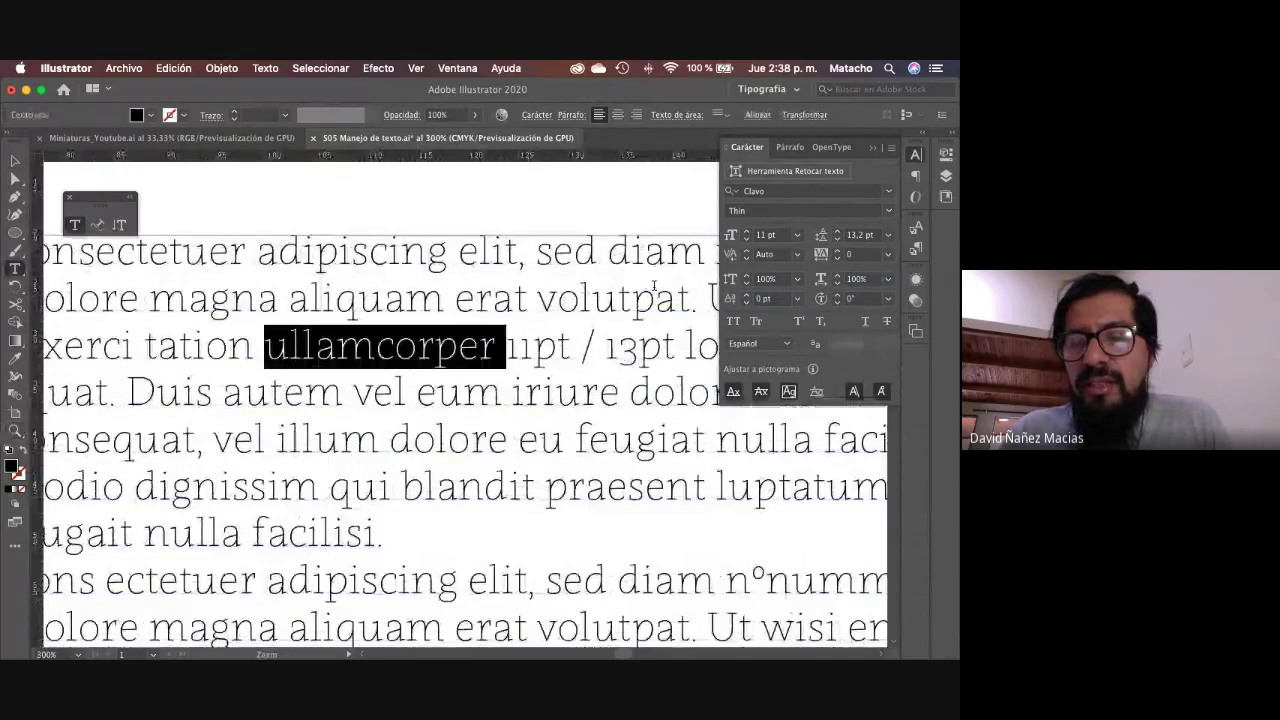
click(777, 280)
key(shift+Down)
key(shift+Down)
key(shift+Down)
key(shift+Down)
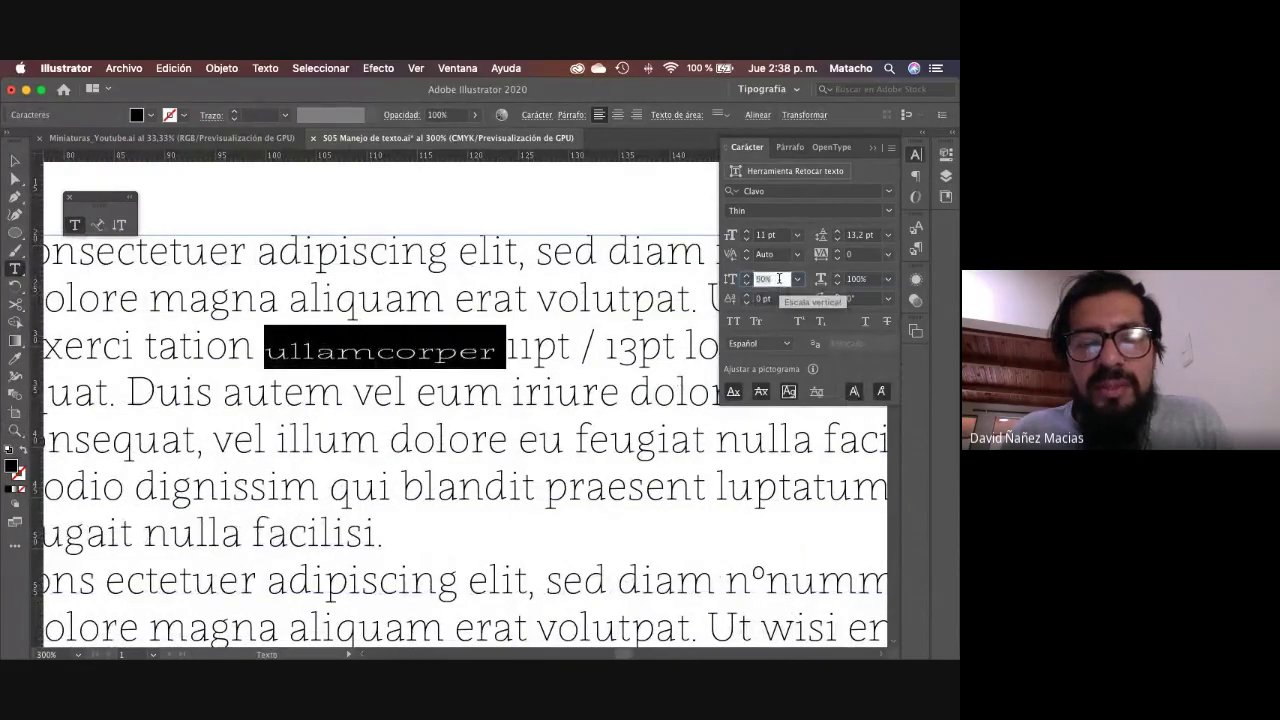
key(shift+Up)
key(shift+Up)
key(shift+Up)
key(shift+Up)
key(shift+Up)
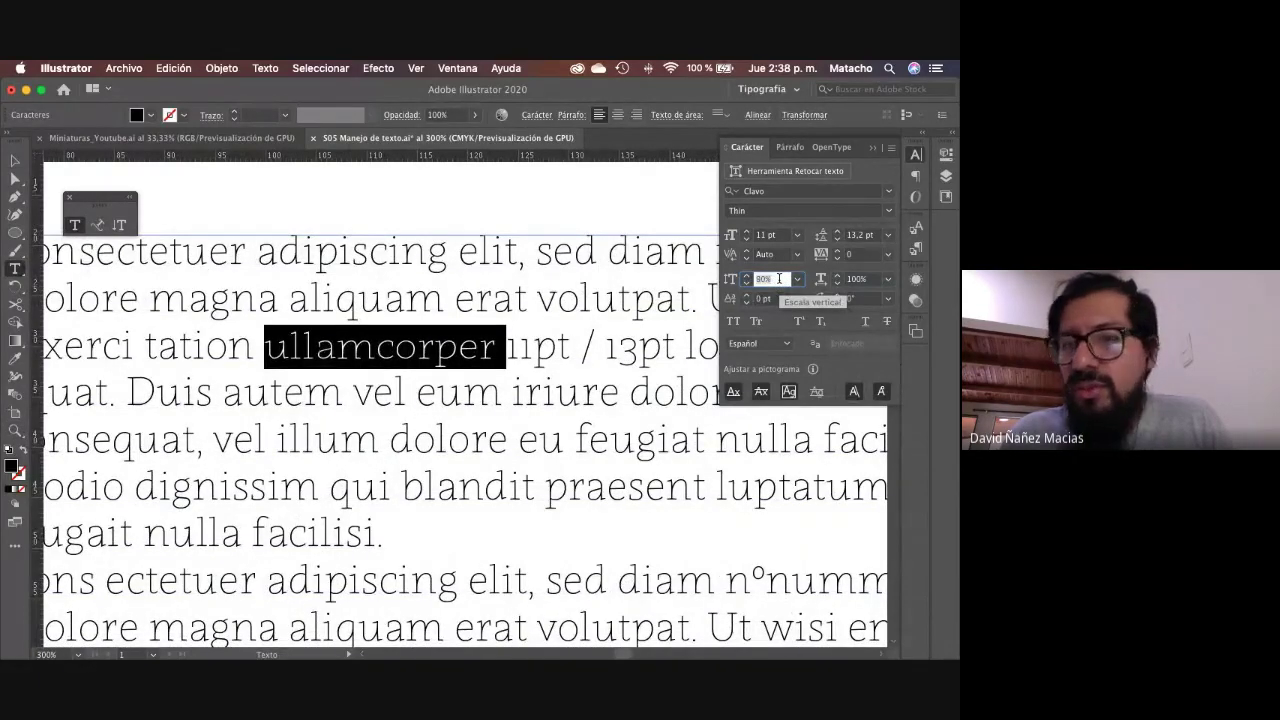
Step: Try condensing "ullamcorper" to a horizontal scale of 70% and restore it to 100%
key(Tab)
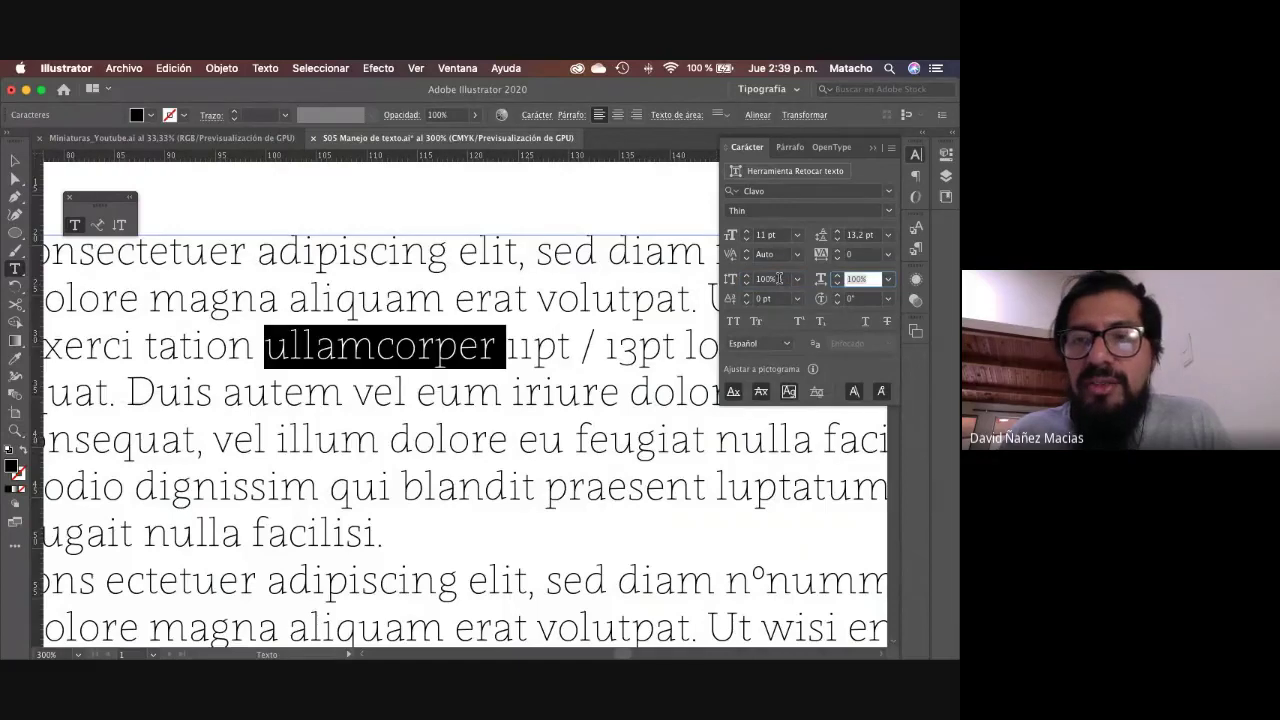
key(shift+Down)
key(shift+Down)
key(shift+Down)
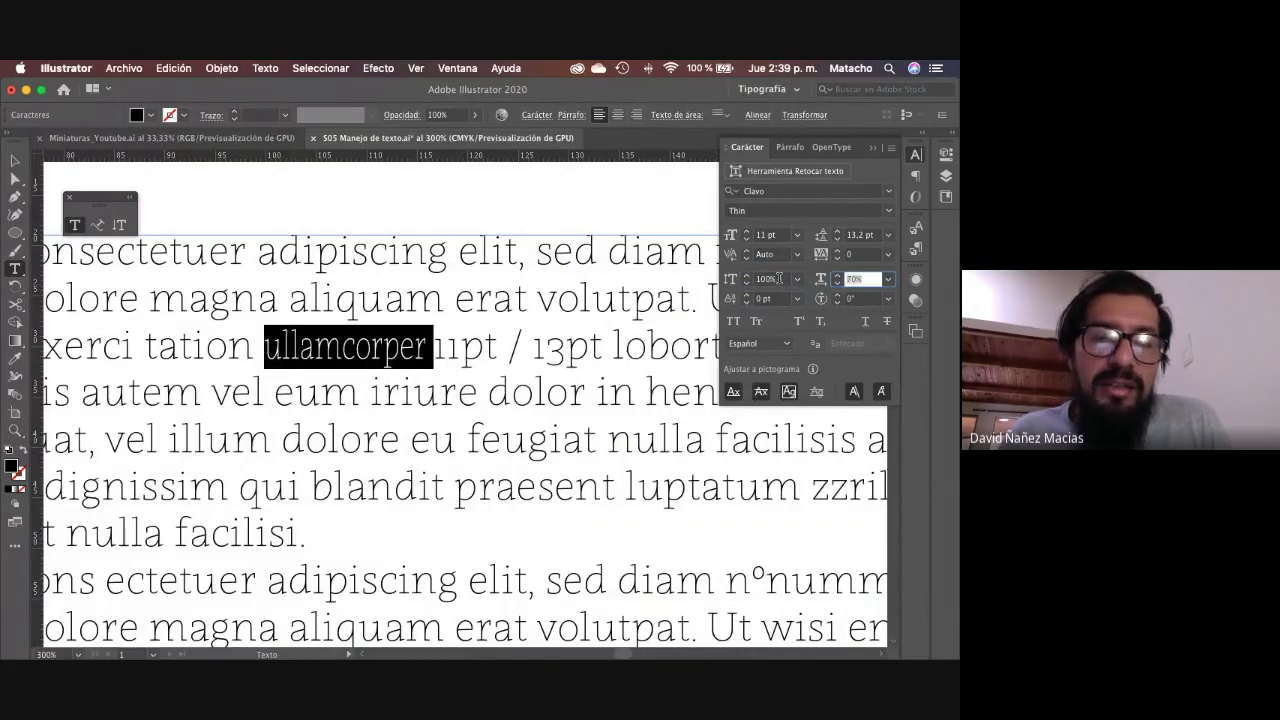
key(shift+Up)
key(shift+Up)
key(shift+Up)
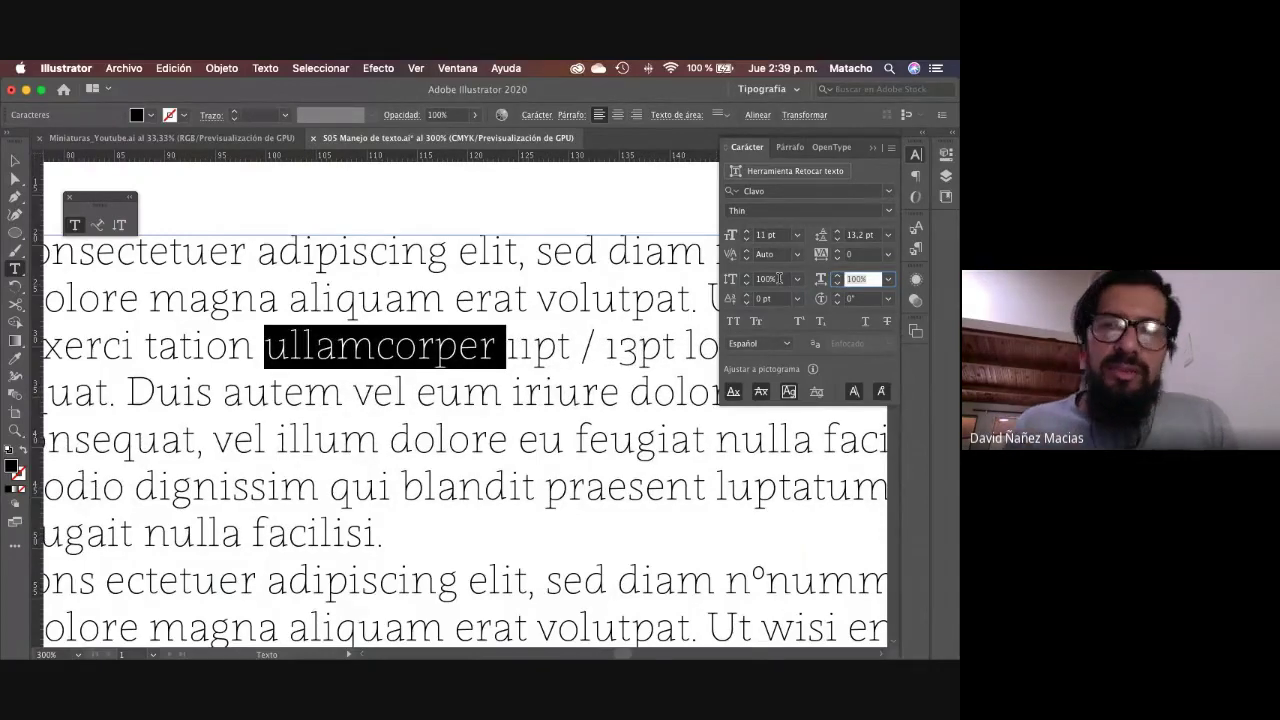
Step: Try raising the baseline shift of "ullamcorper" to 4 pt and lowering it to -7 pt, and restore it to 0 pt
key(Tab)
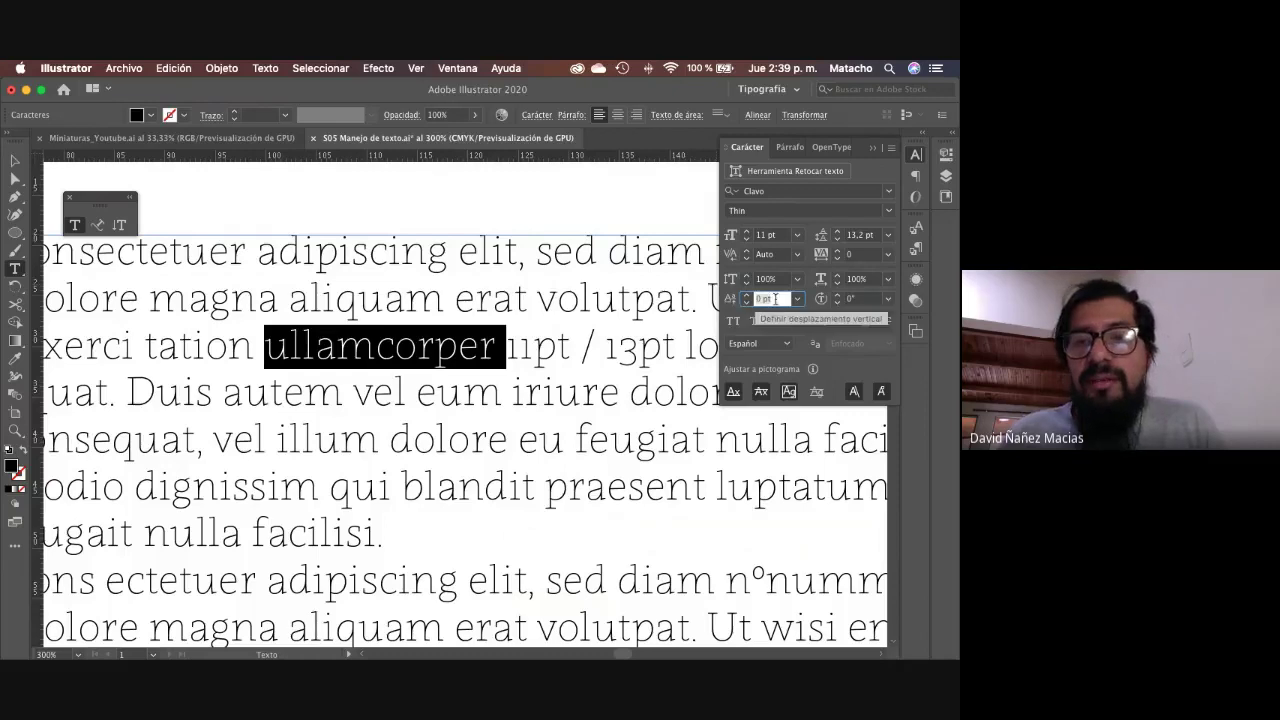
key(Up)
key(Up)
key(Up)
key(Up)
key(Up)
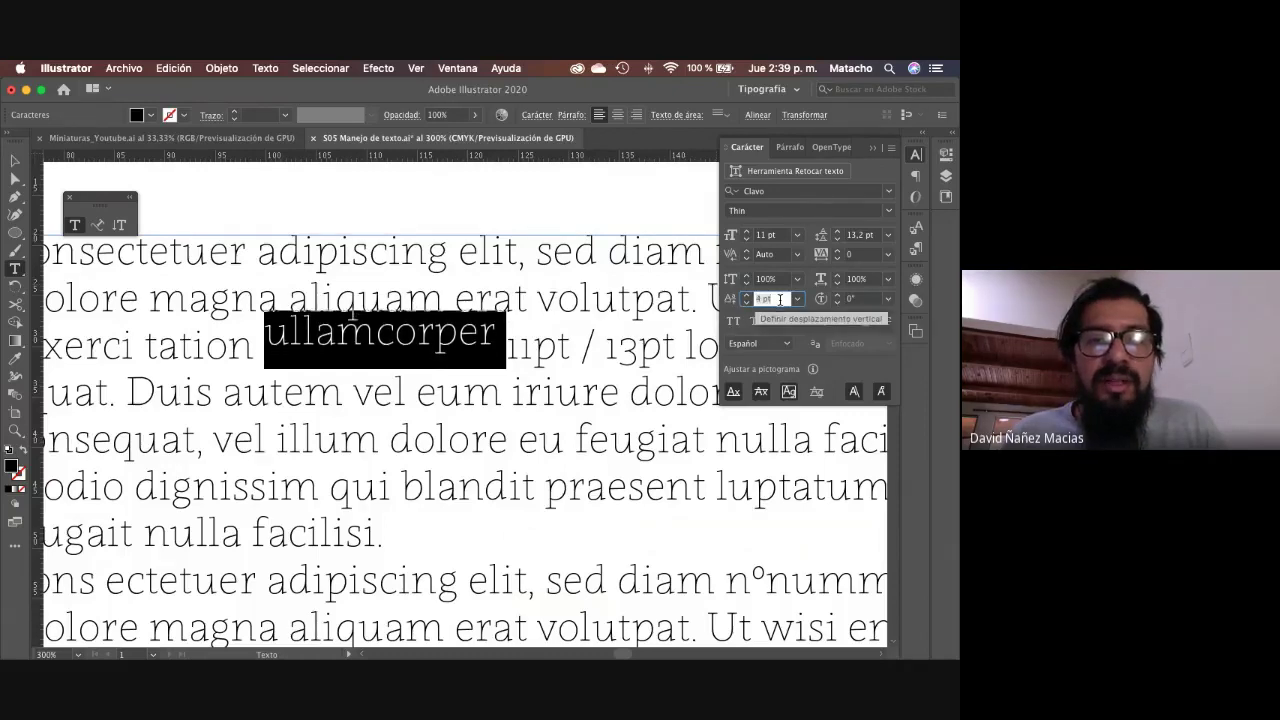
key(Down)
key(Down)
key(Down)
key(Down)
key(Down)
key(Down)
key(Down)
key(Down)
key(Down)
key(Down)
key(Down)
key(Down)
key(Down)
key(Down)
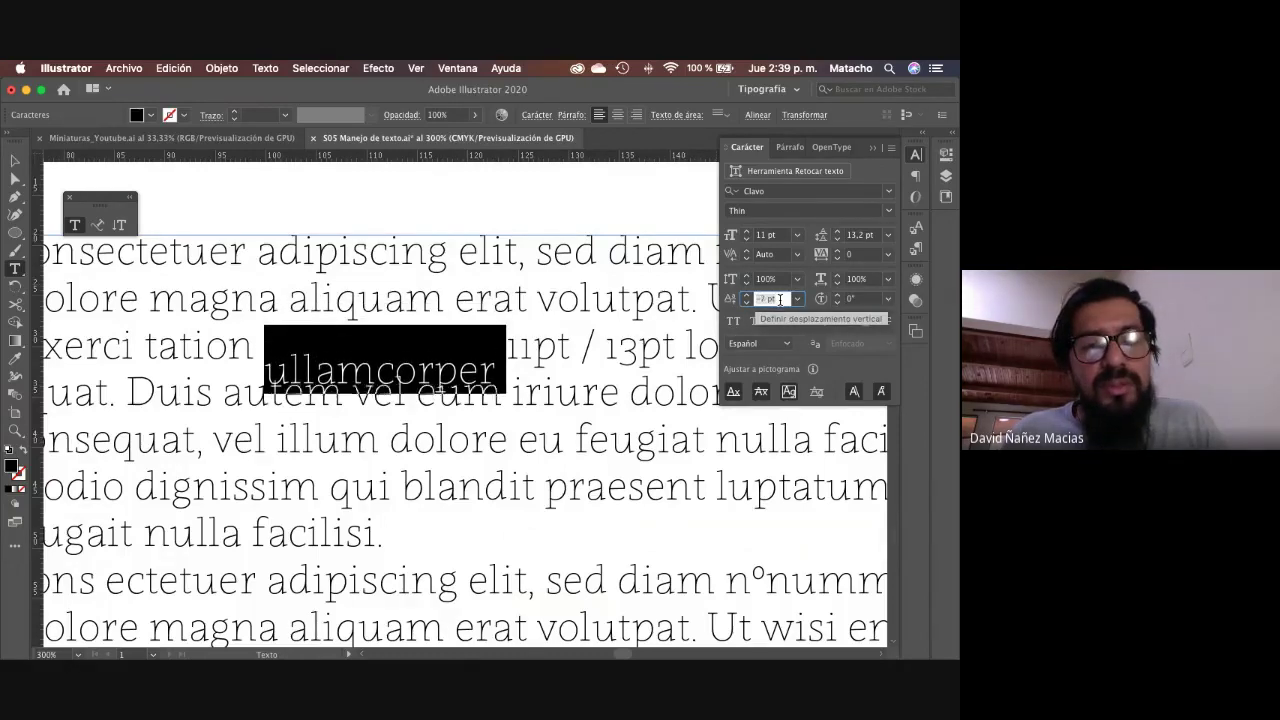
key(Up)
key(Up)
key(Up)
key(Up)
key(Up)
key(Up)
key(Up)
key(Up)
key(Up)
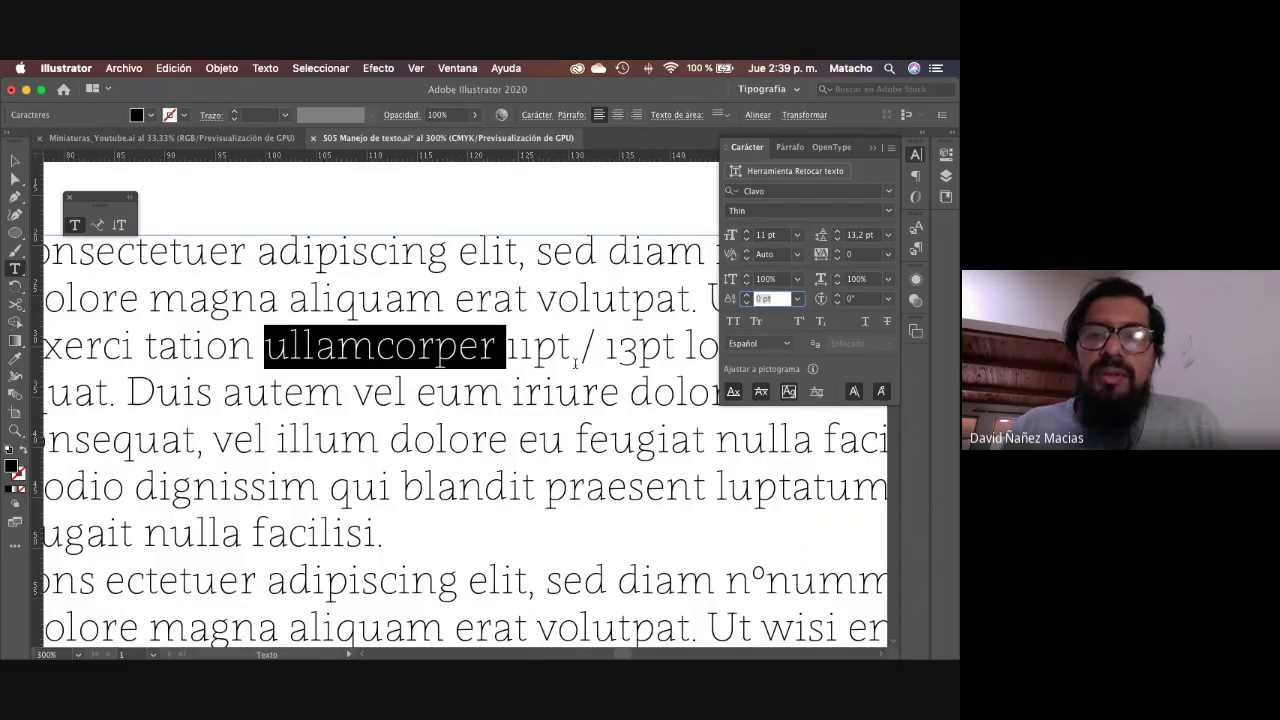
Step: Try increasing the character rotation of "ullamcorper", restore it to 0°, and deselect the text
click(864, 299)
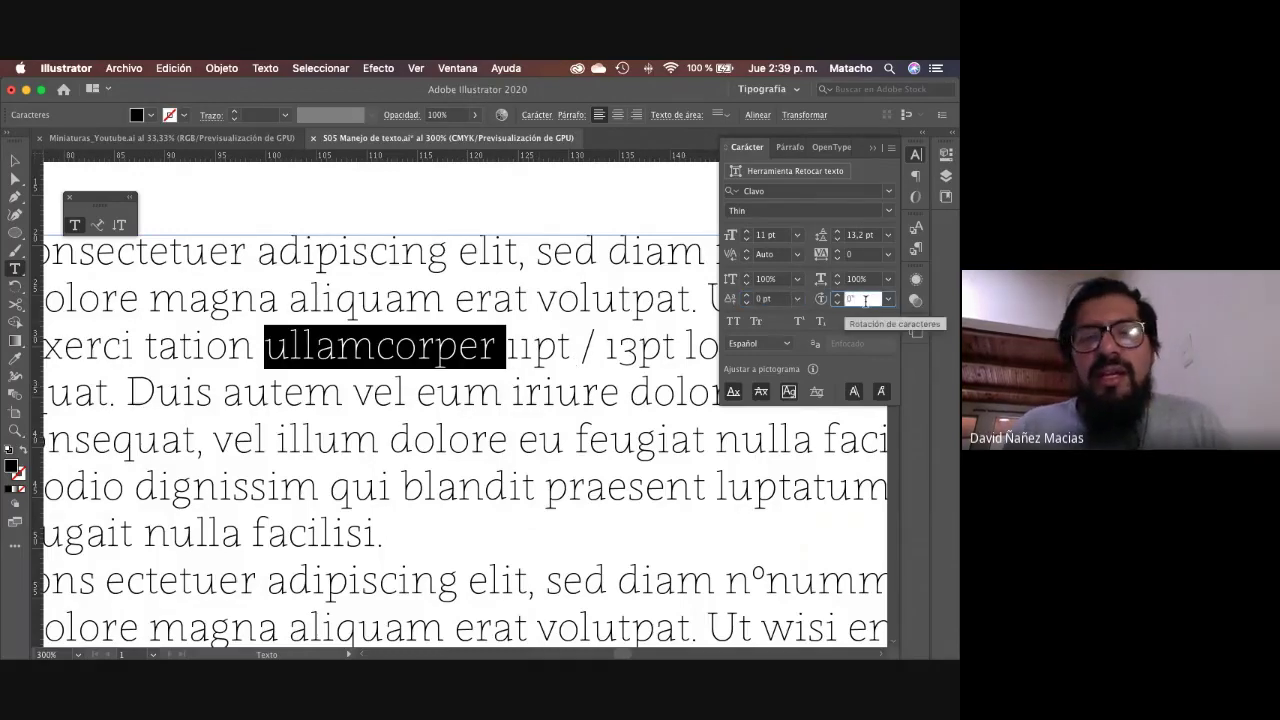
key(Up)
key(Up)
key(Up)
key(Up)
key(Up)
key(Up)
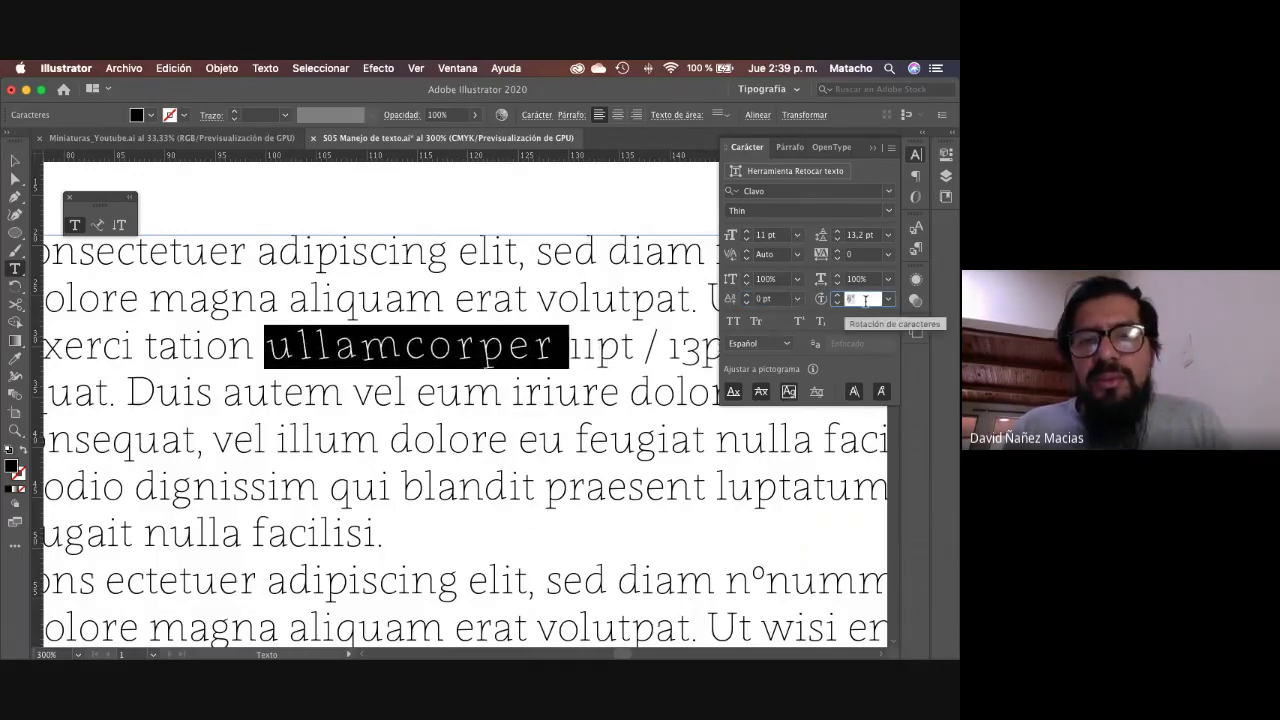
key(Up)
key(Up)
key(Up)
key(Up)
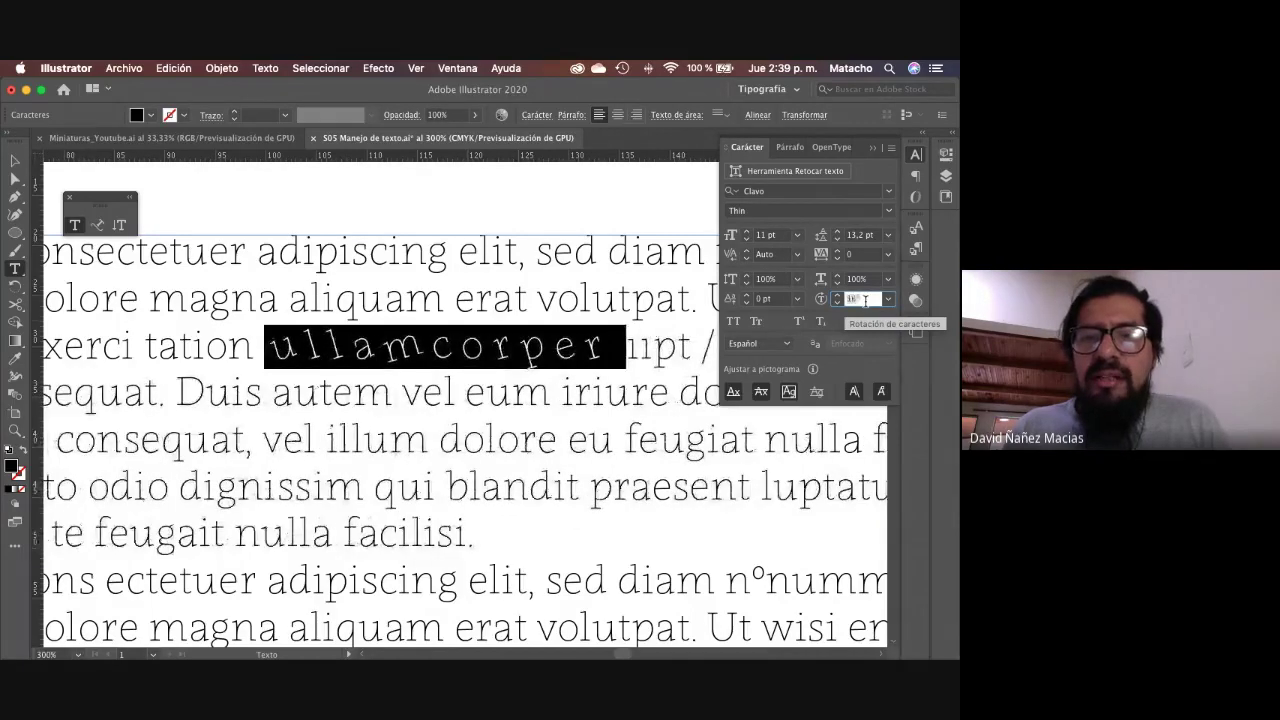
key(Up)
key(Up)
key(Up)
key(Up)
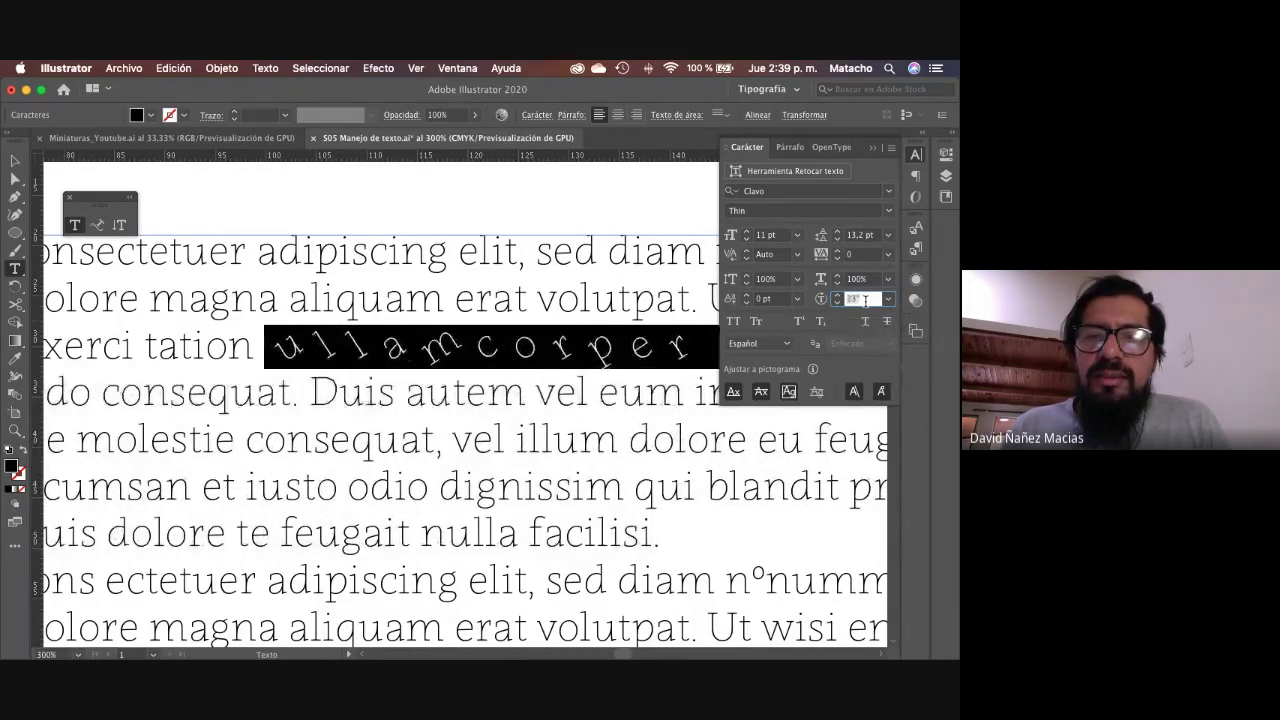
key(Up)
key(Up)
key(Up)
key(Up)
key(Up)
key(Up)
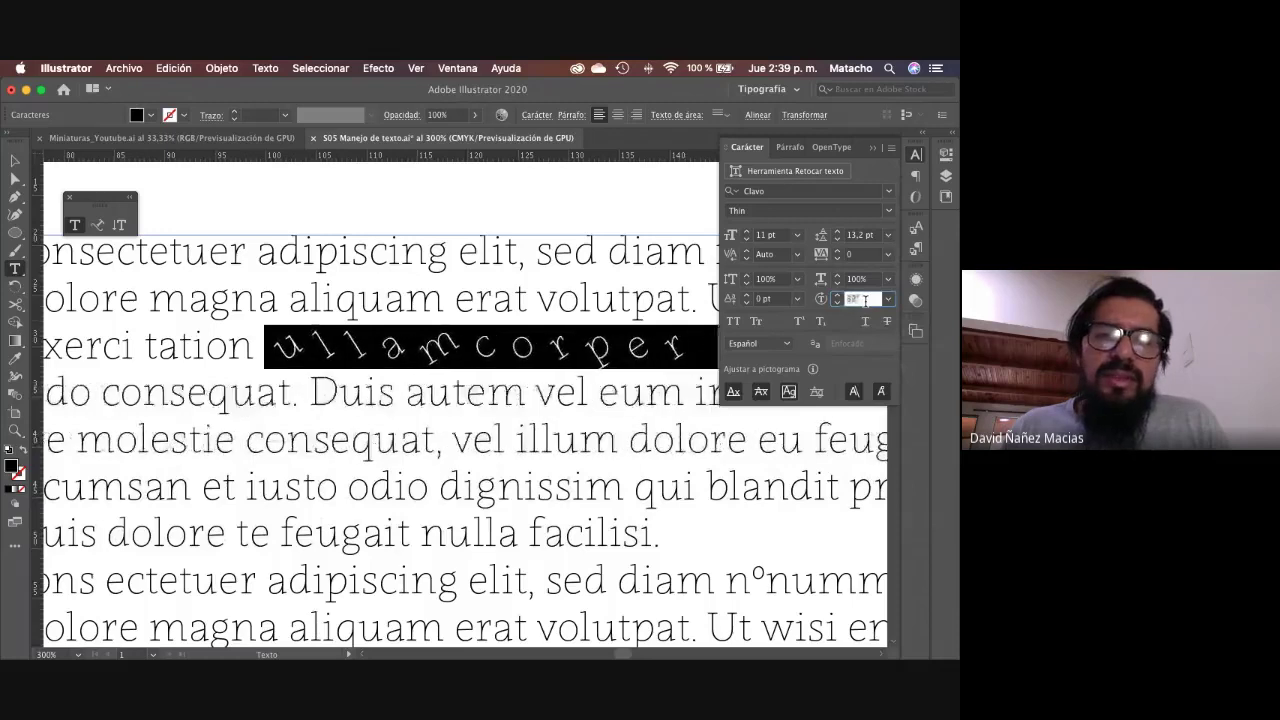
key(Down)
key(Down)
key(Down)
key(Down)
key(Down)
key(Down)
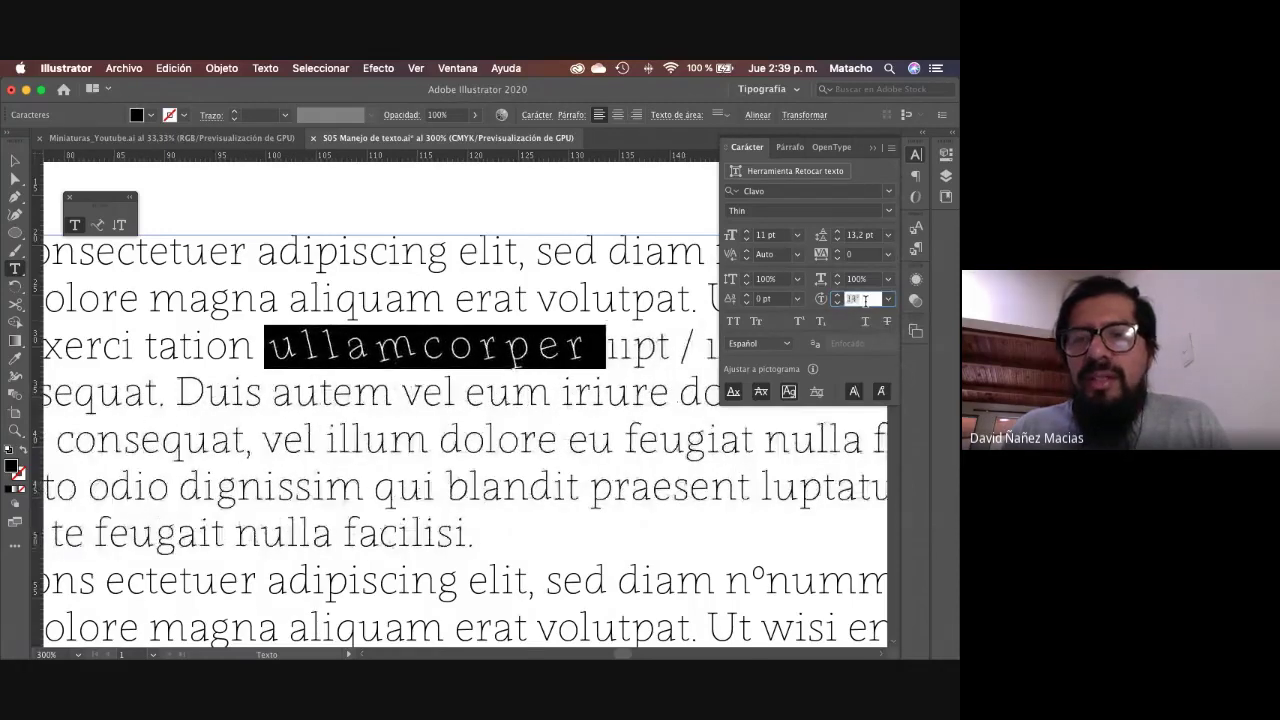
key(Down)
key(Down)
key(Down)
key(Down)
key(Down)
key(Down)
key(Down)
key(Down)
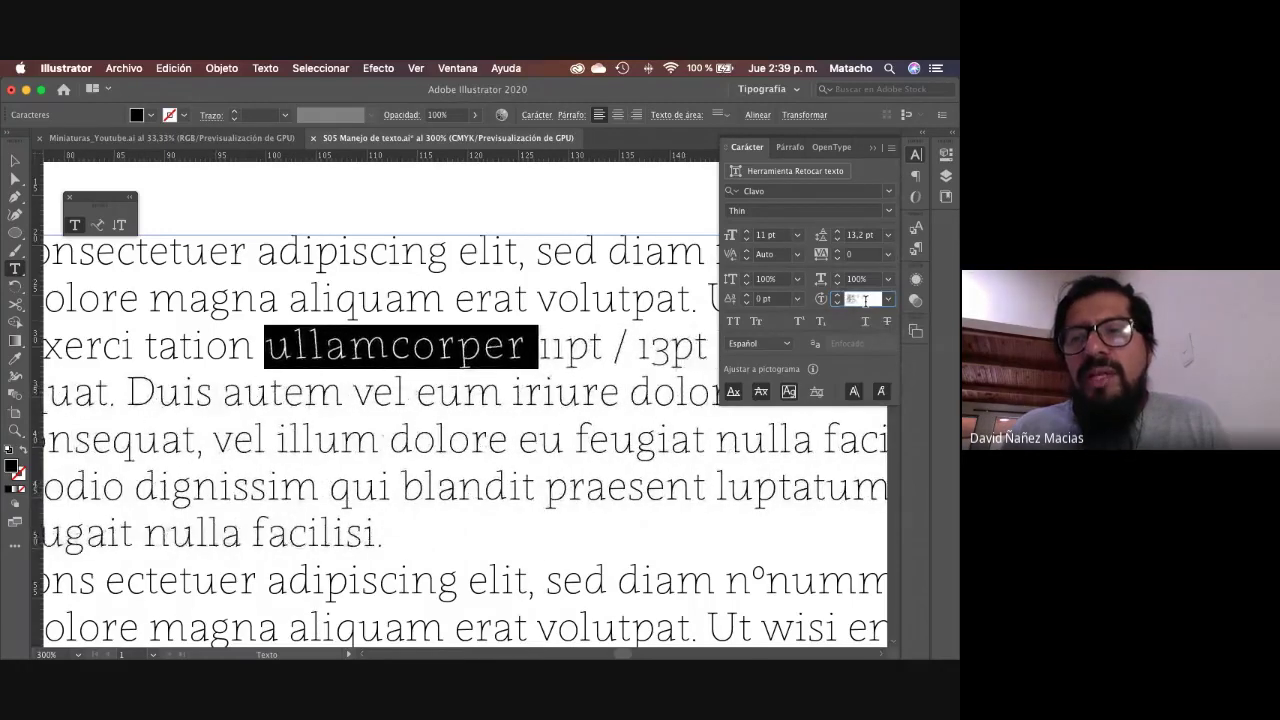
key(Down)
key(Down)
key(Down)
key(Down)
key(Down)
key(Down)
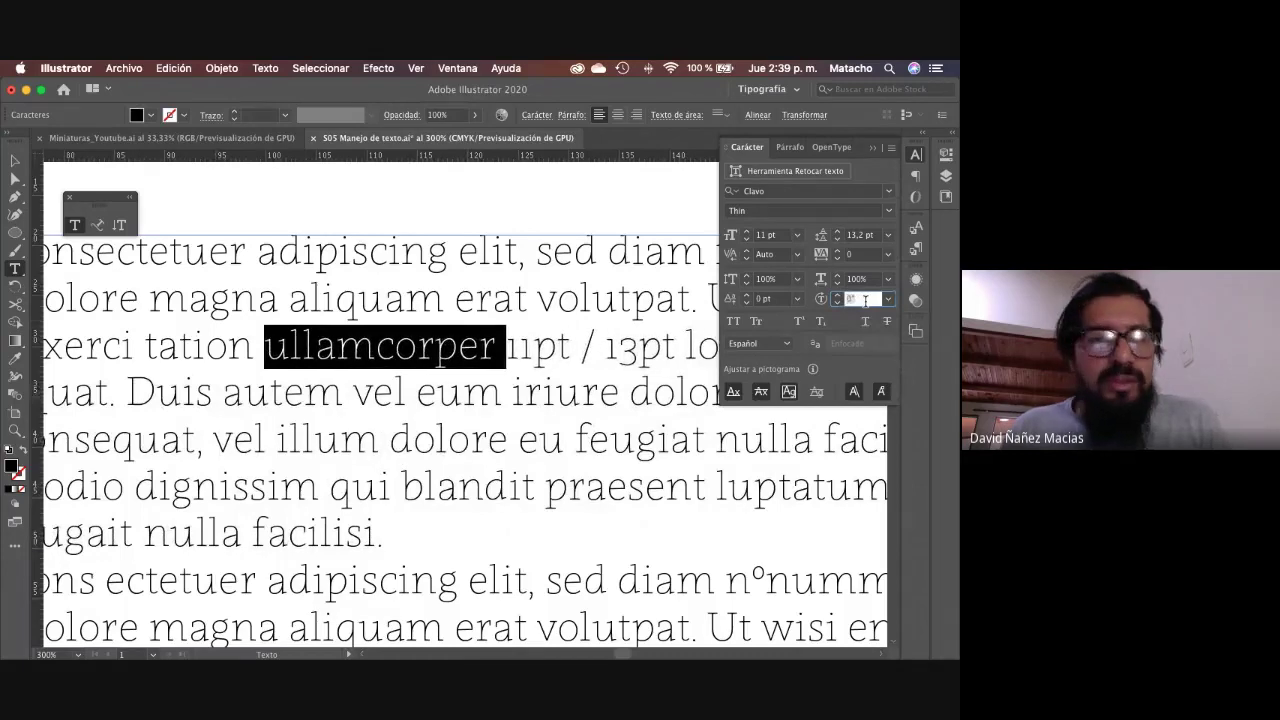
key(Return)
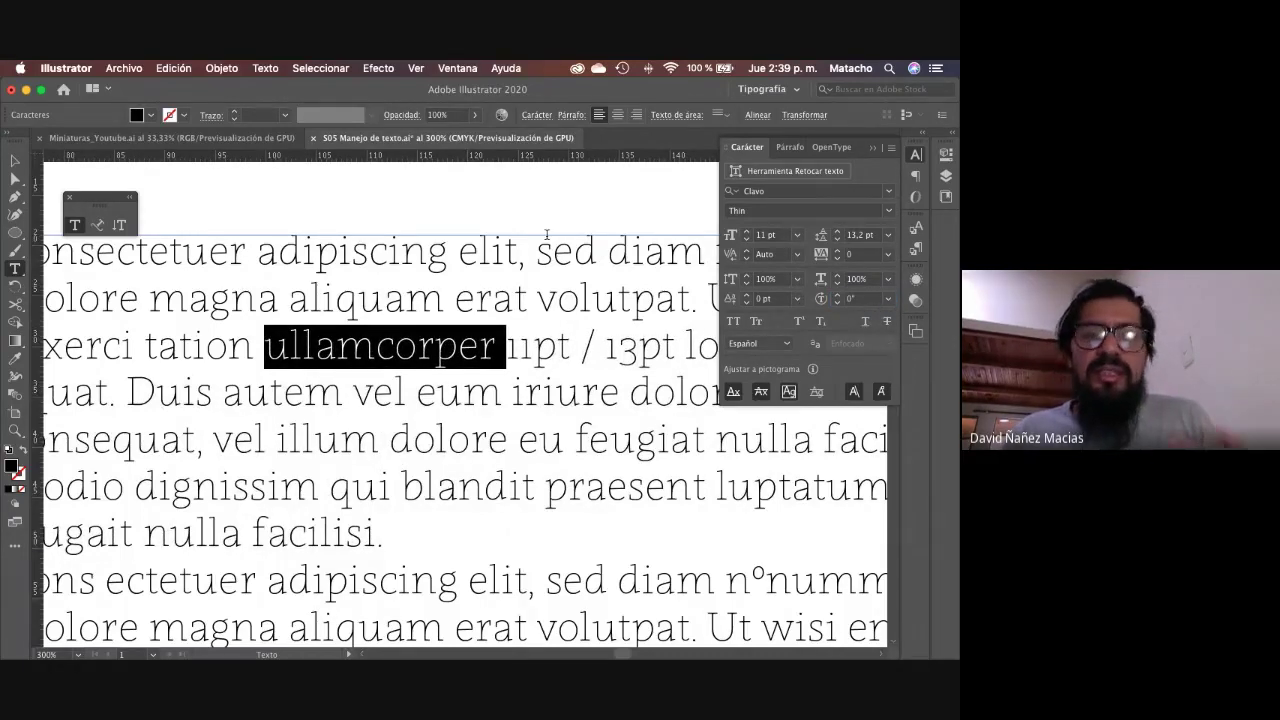
key(Escape)
click(490, 192)
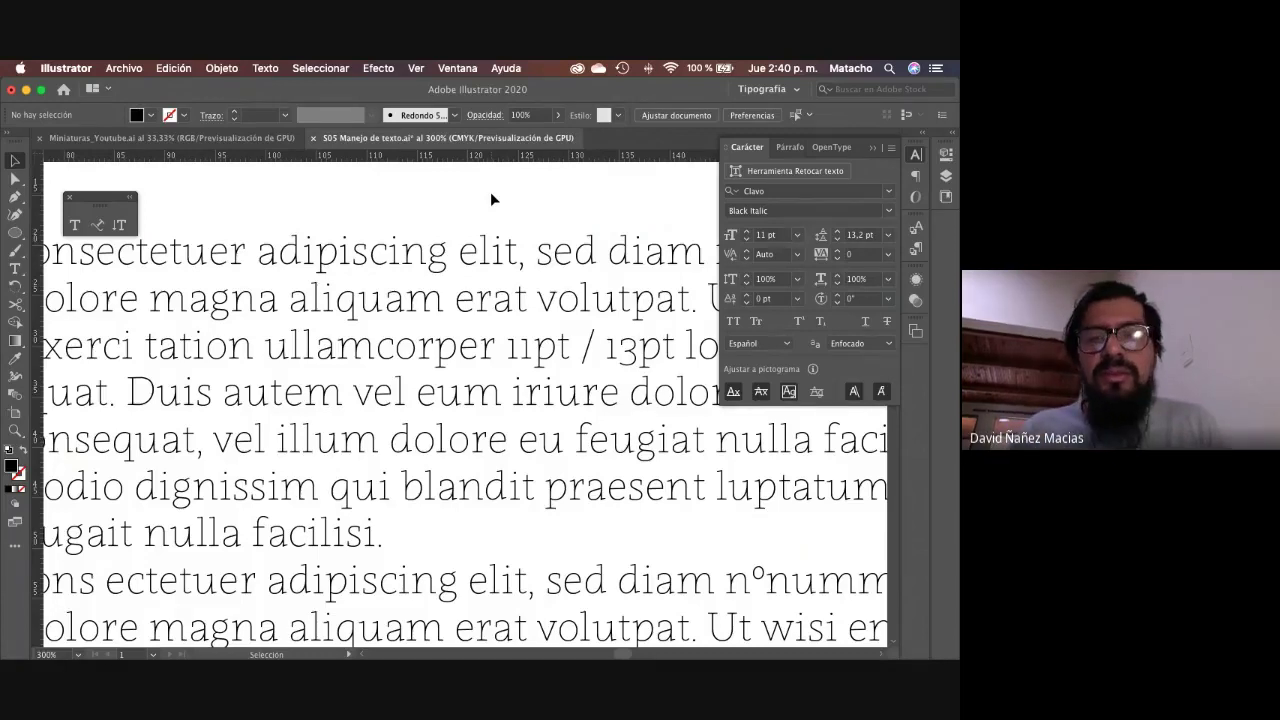
Step: Select the whole text block and try All Caps and Small Caps on it, turning each off again
click(491, 286)
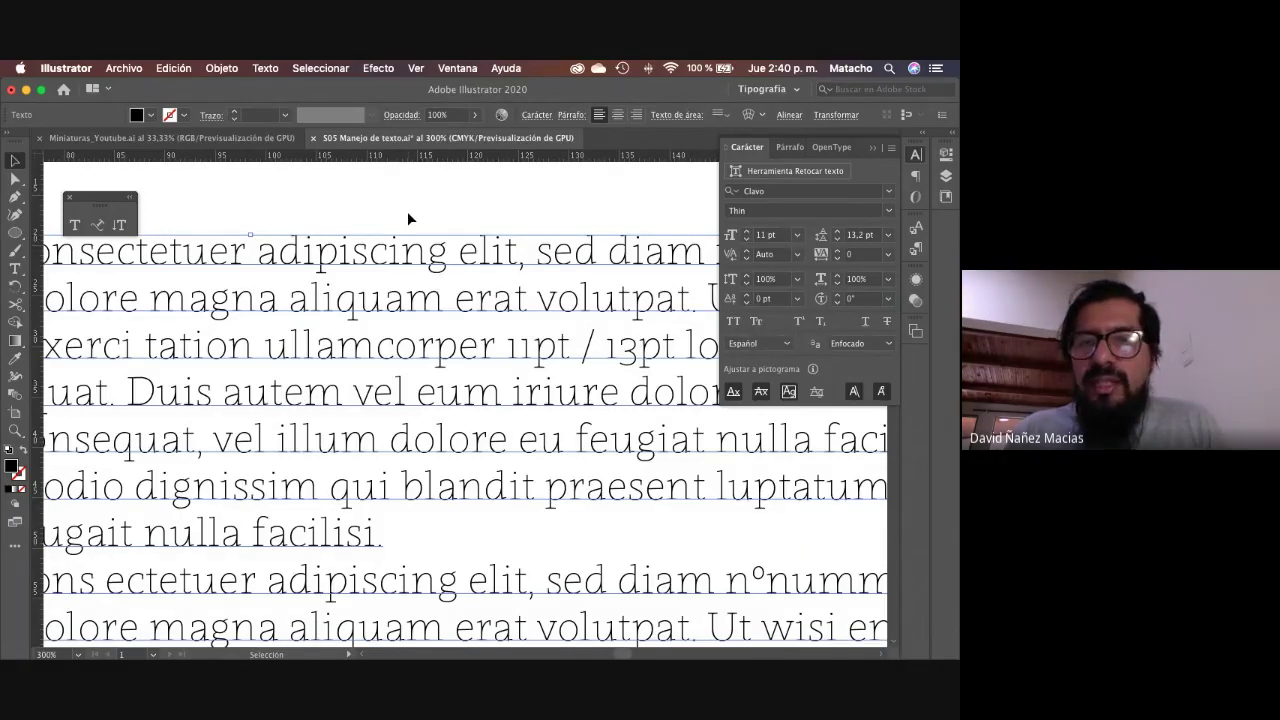
click(733, 321)
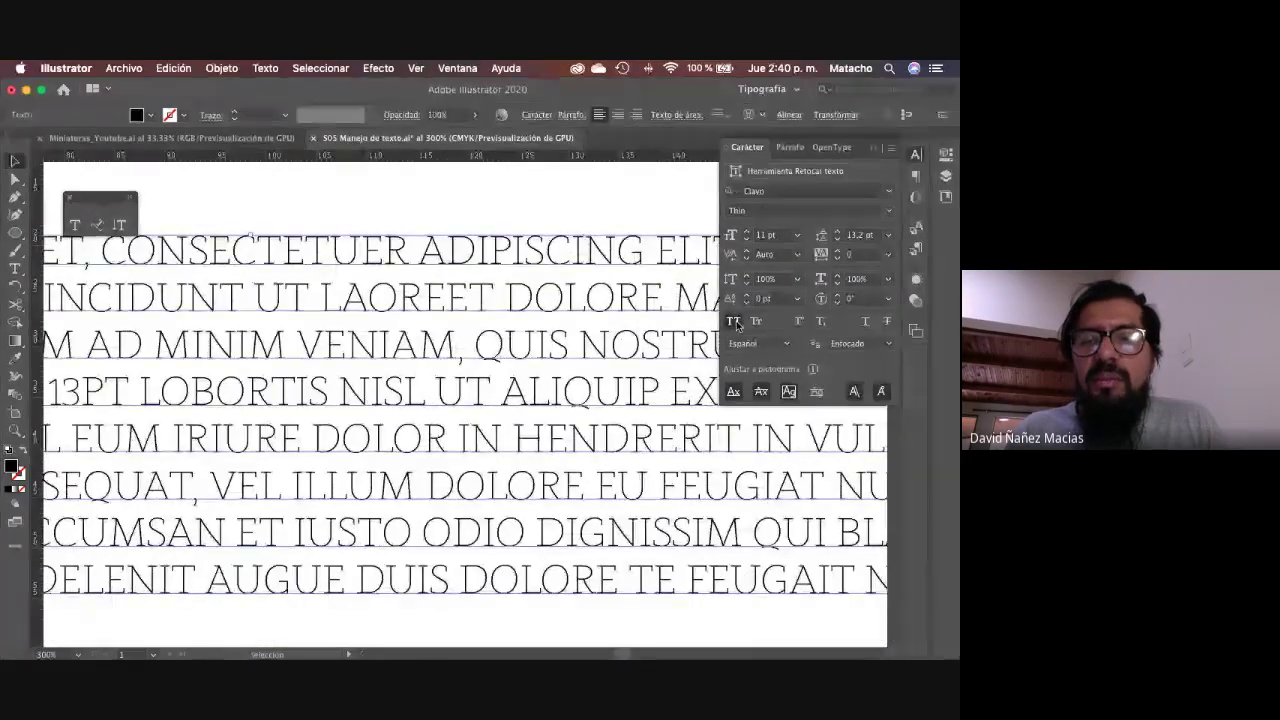
click(734, 321)
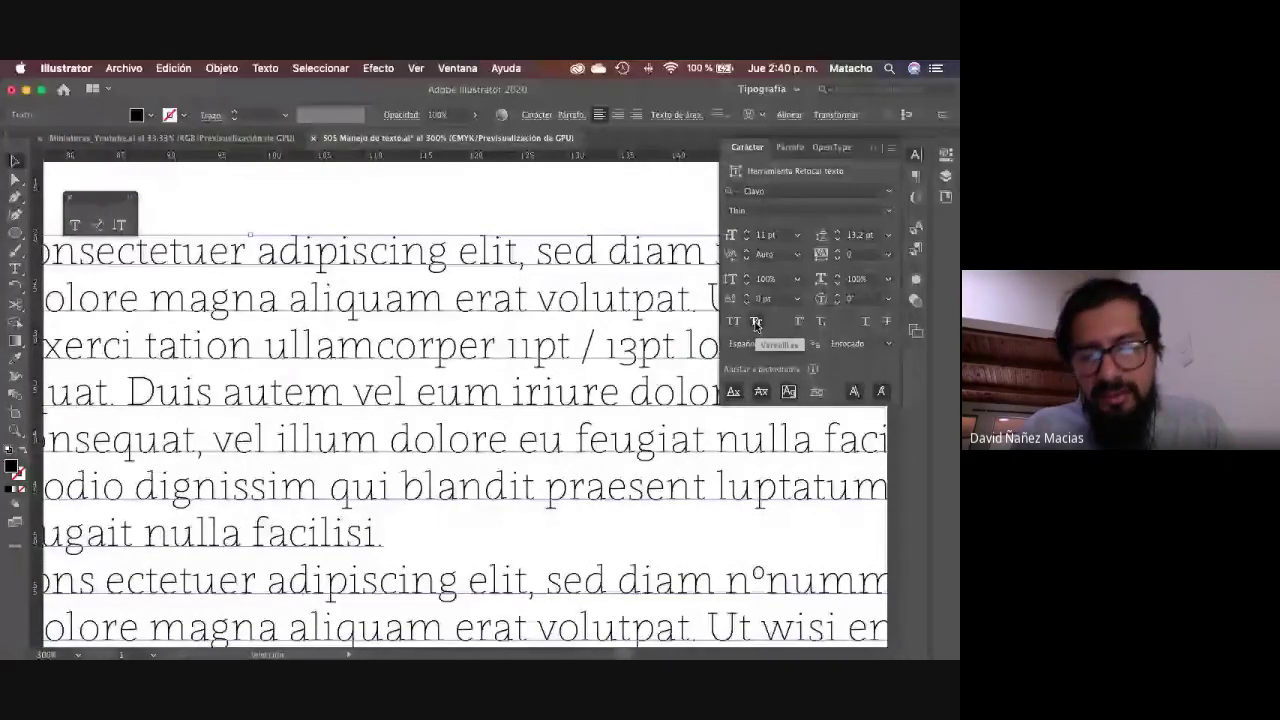
click(756, 322)
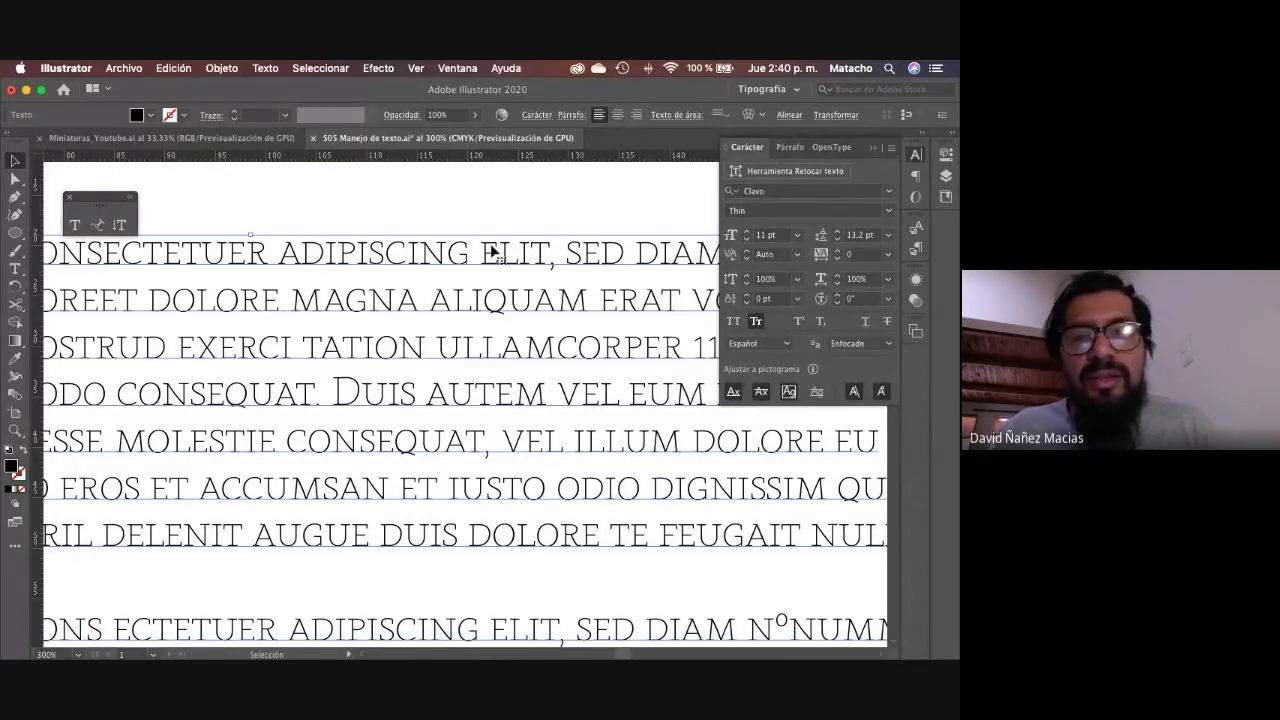
click(757, 322)
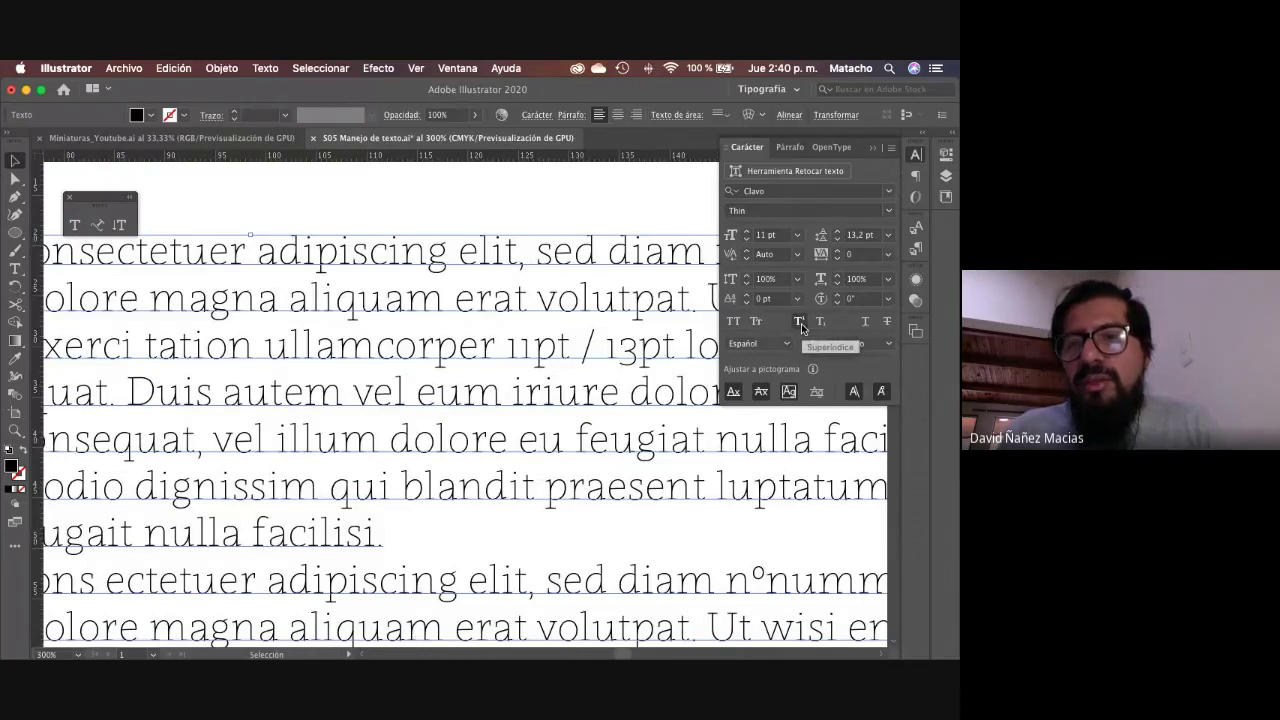
Step: Try the Superscript and Subscript styles on the text block and return it to normal characters
click(799, 322)
click(820, 322)
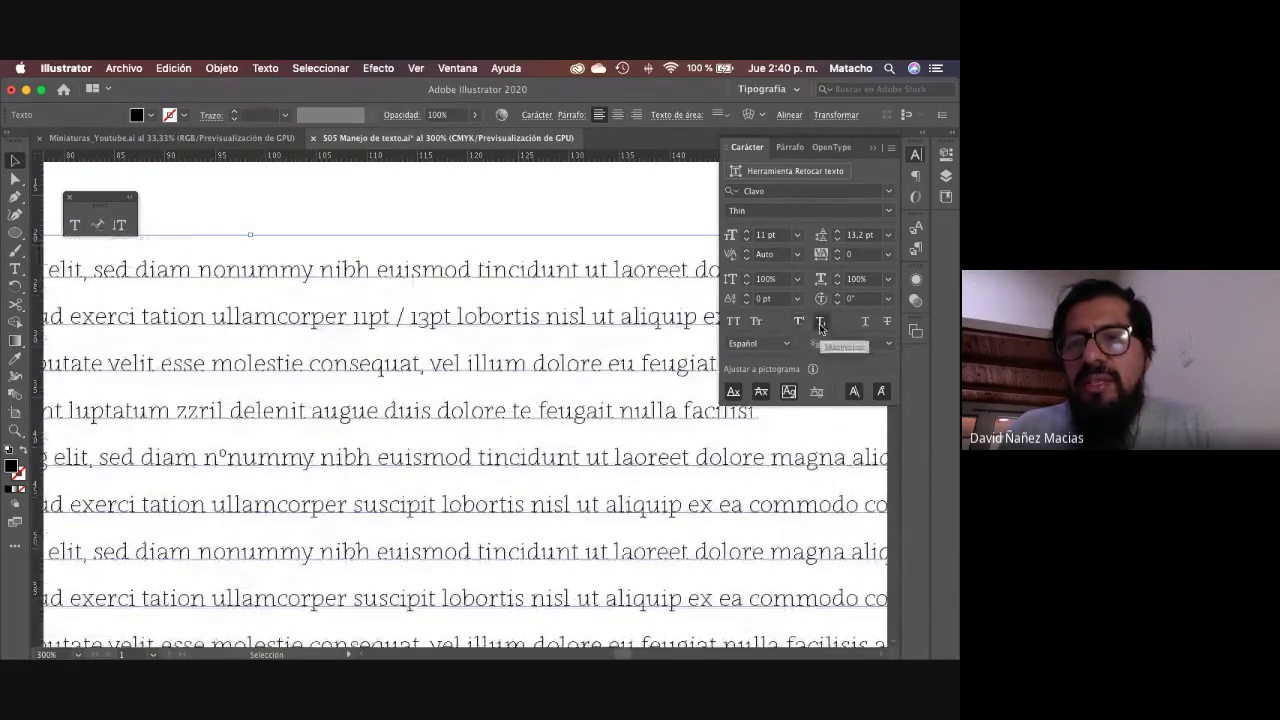
click(820, 322)
Step: Try Underline and Strikethrough on the text block, turning each off again
click(865, 322)
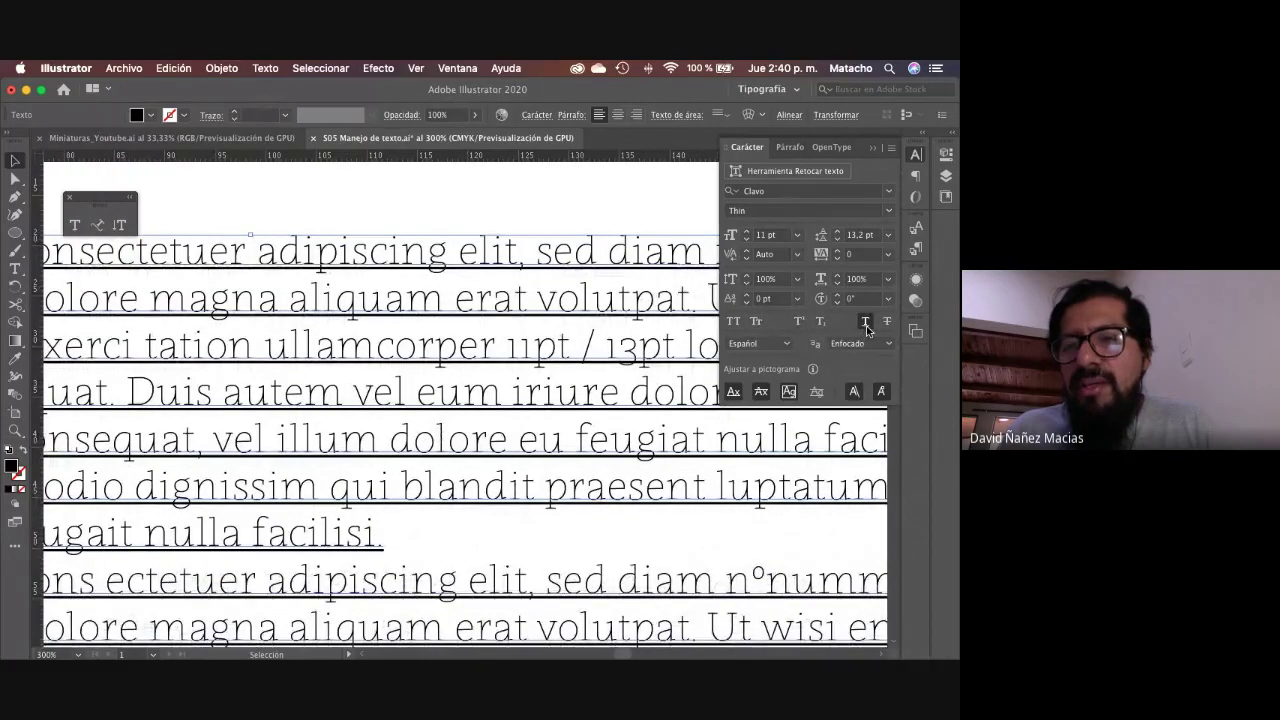
click(866, 329)
click(887, 329)
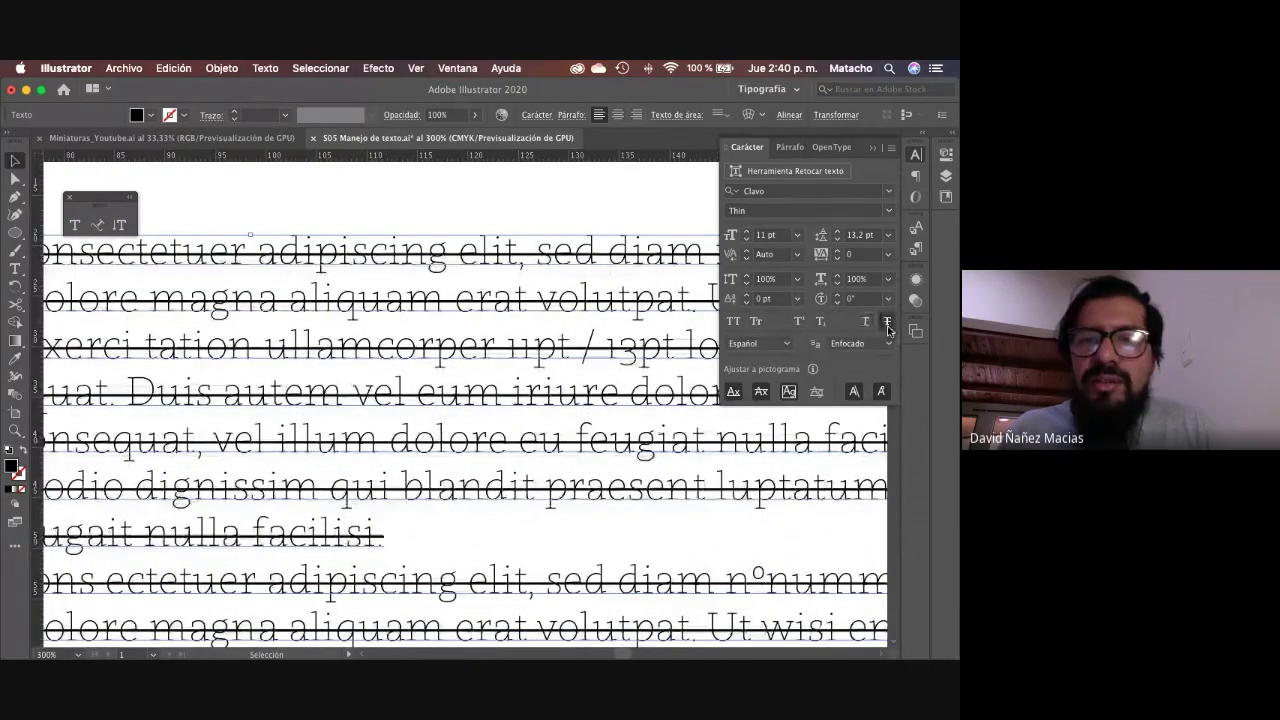
click(887, 329)
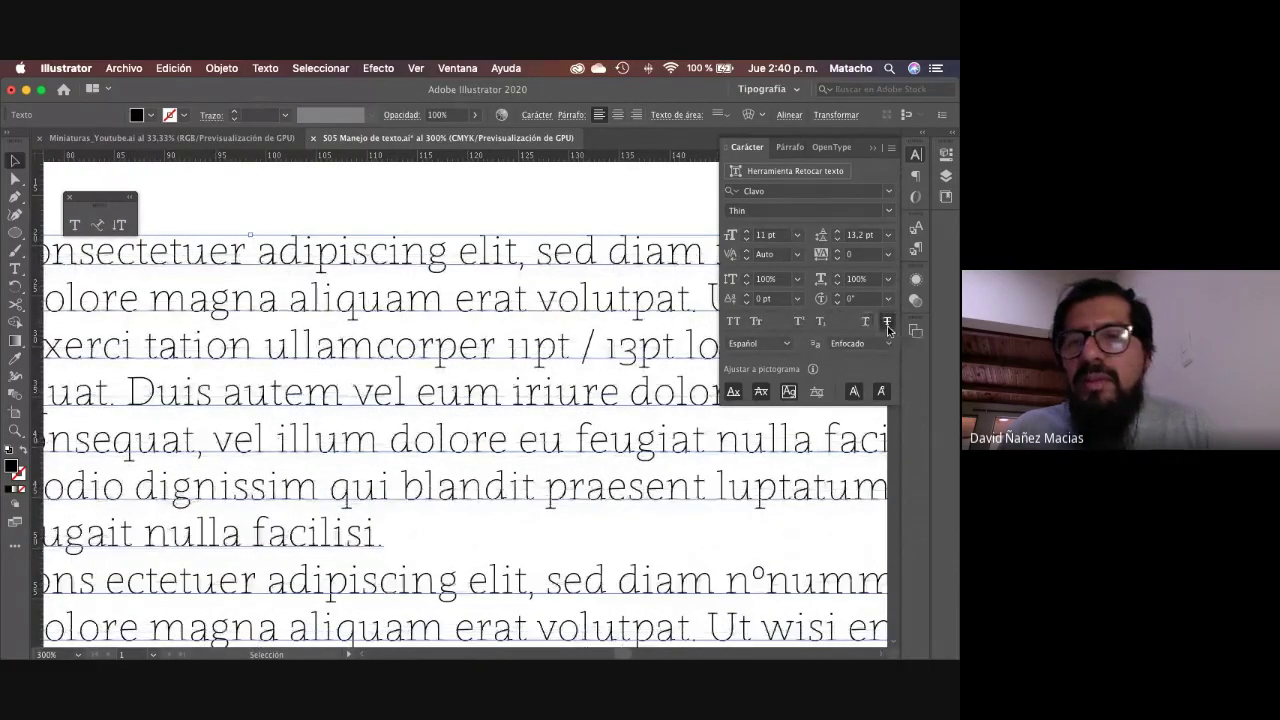
Step: Examine the available text languages and anti-aliasing methods in the character settings without changing either one
click(788, 345)
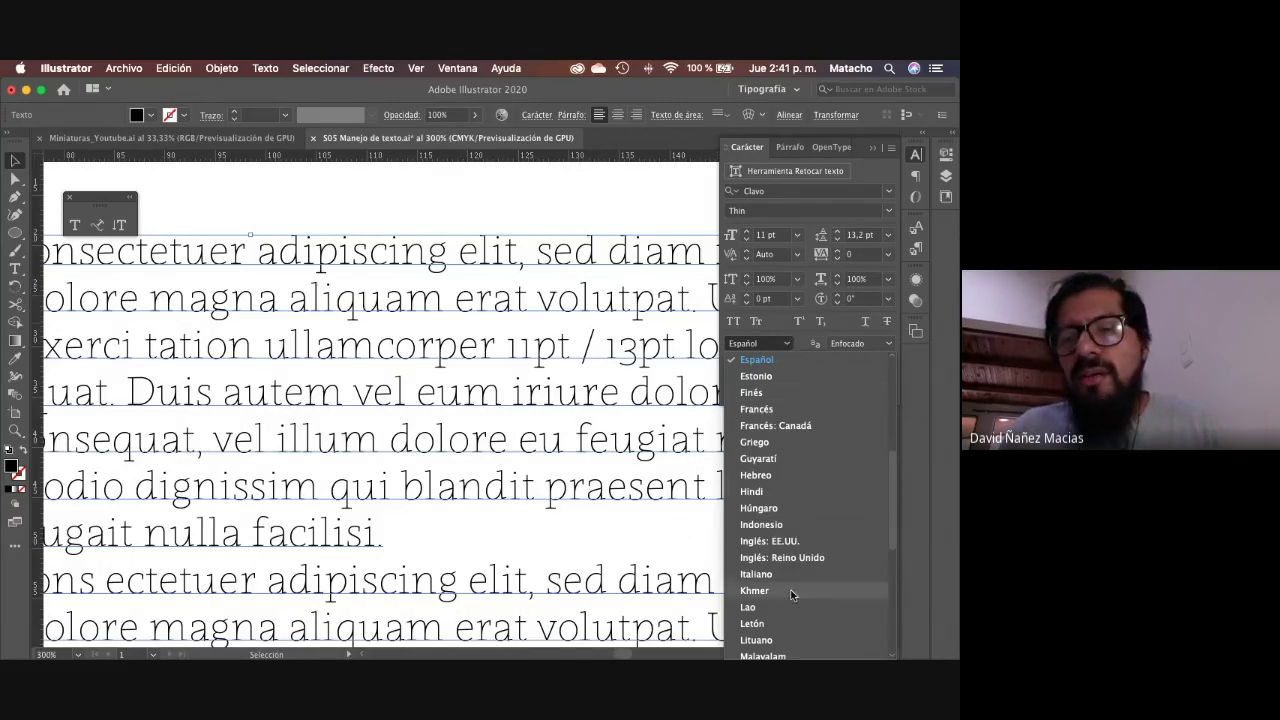
scroll(804, 545, down, 6)
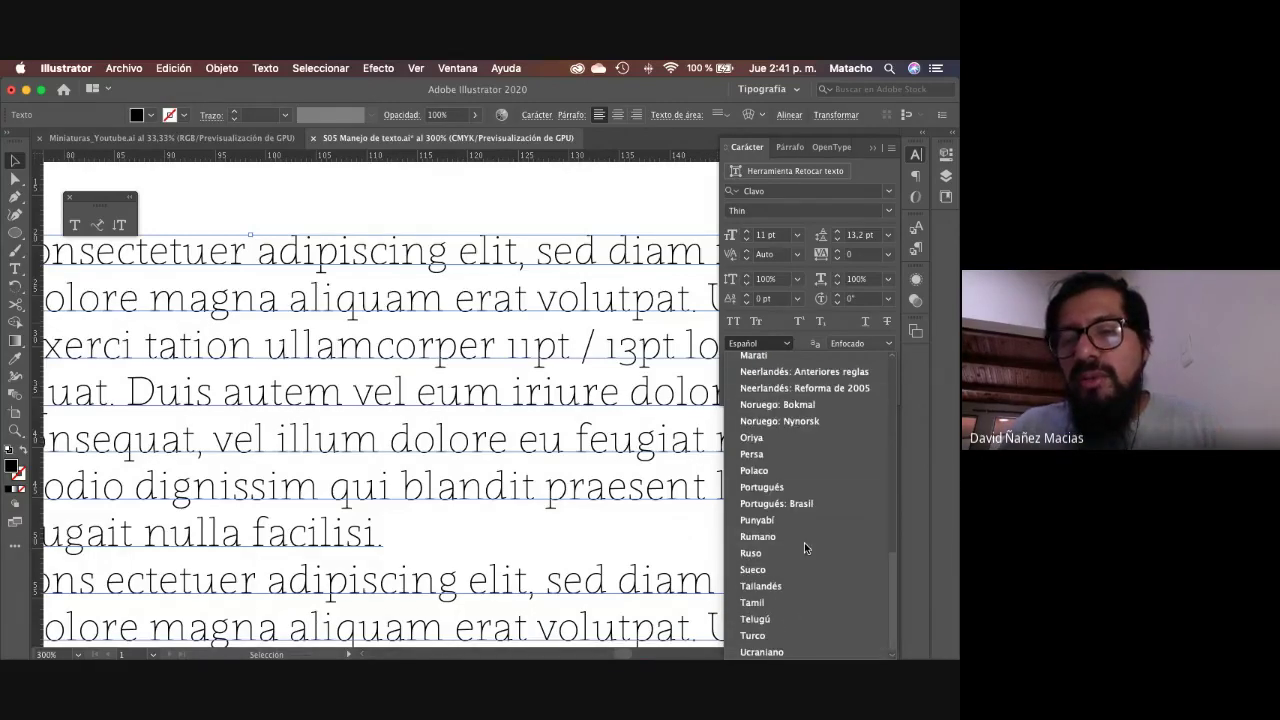
scroll(804, 542, up, 10)
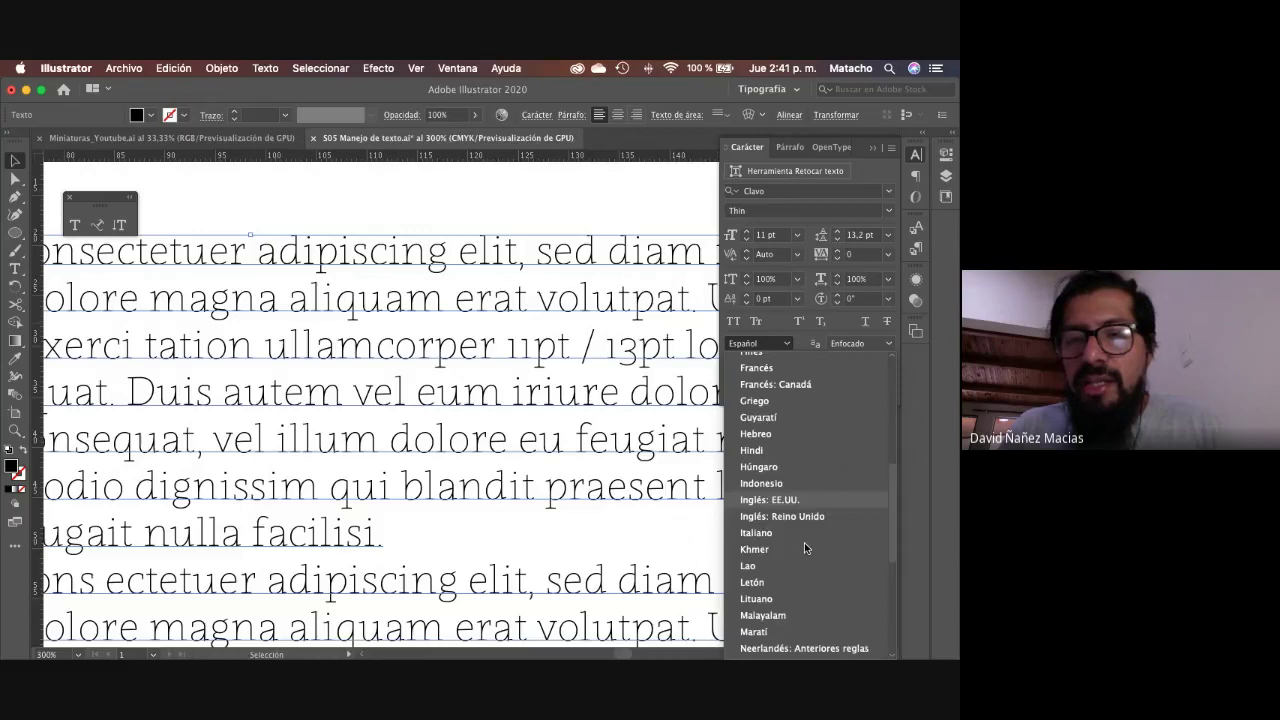
click(796, 346)
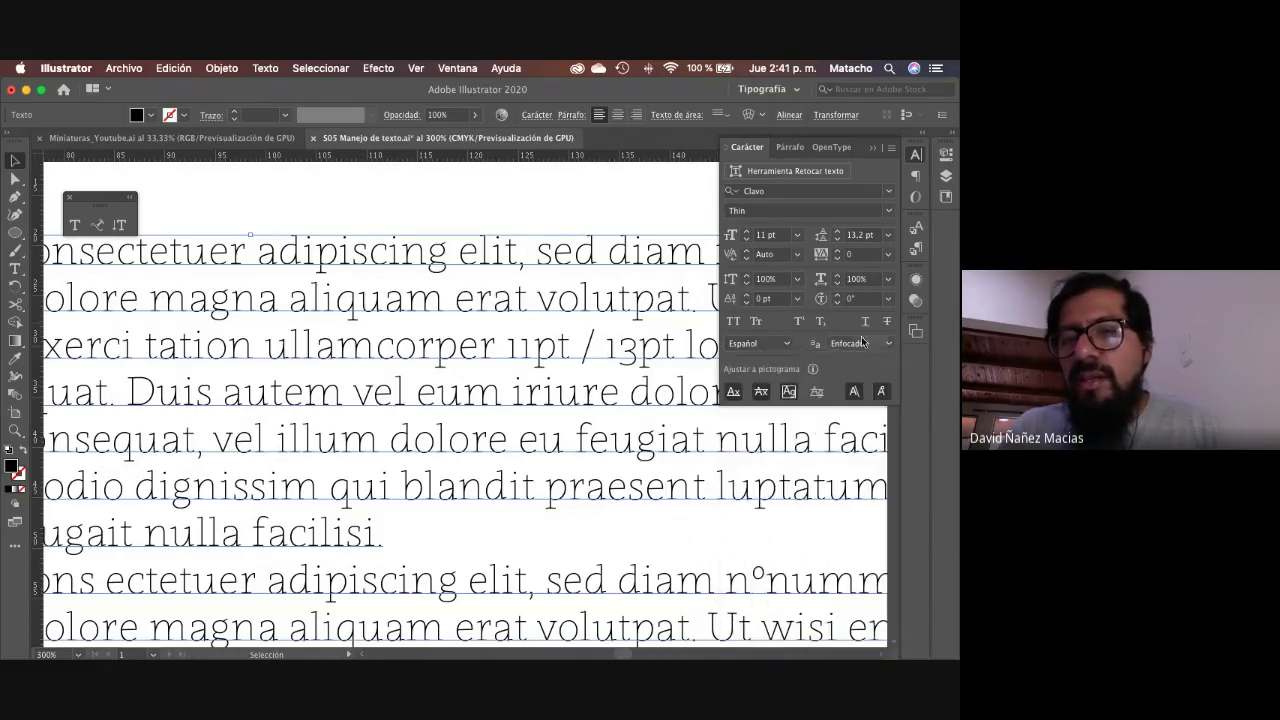
click(891, 344)
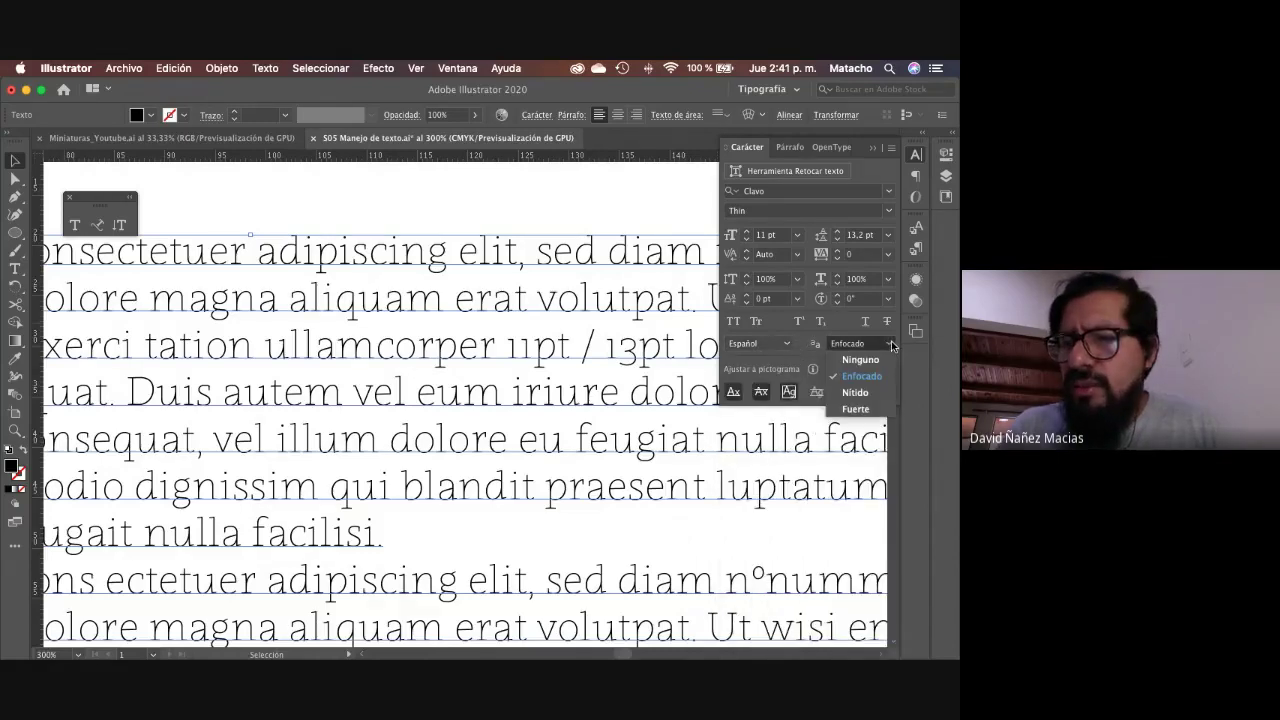
click(892, 346)
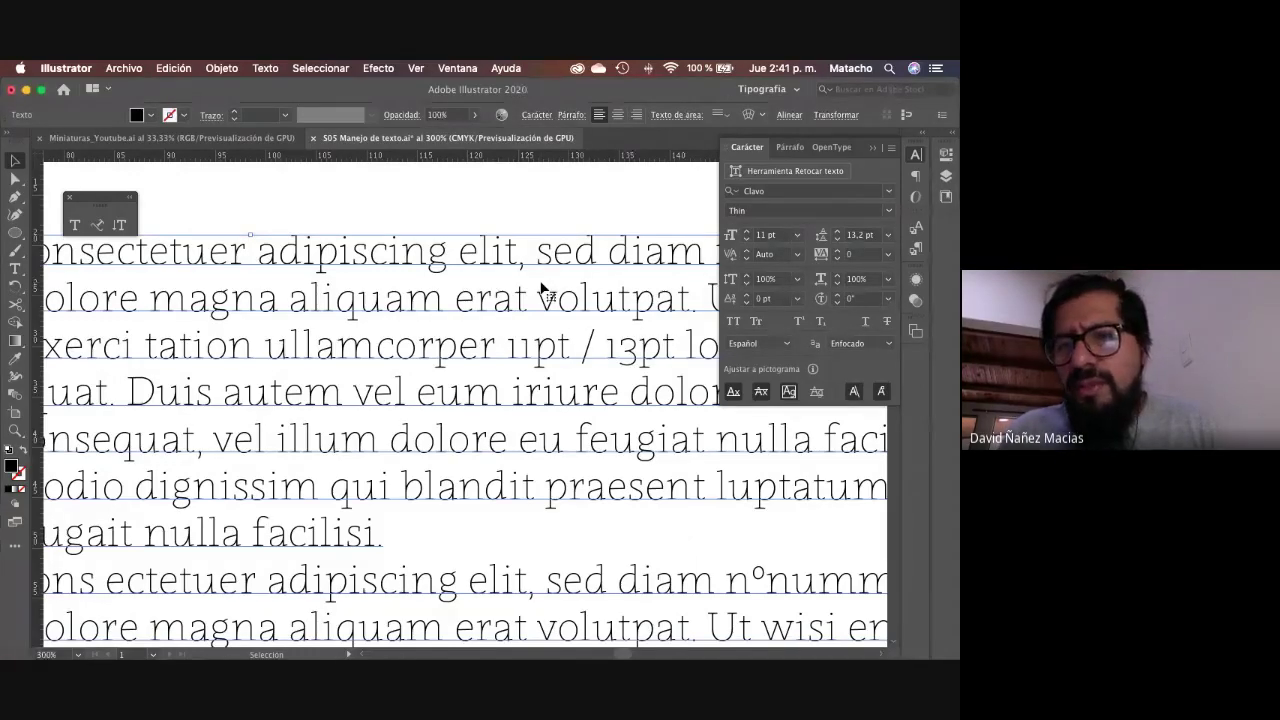
Step: Try the Nítido and Fuerte anti-aliasing methods on the enlarged text block, return it to Enfocado and deselect it
key(z)
triple_click(586, 332)
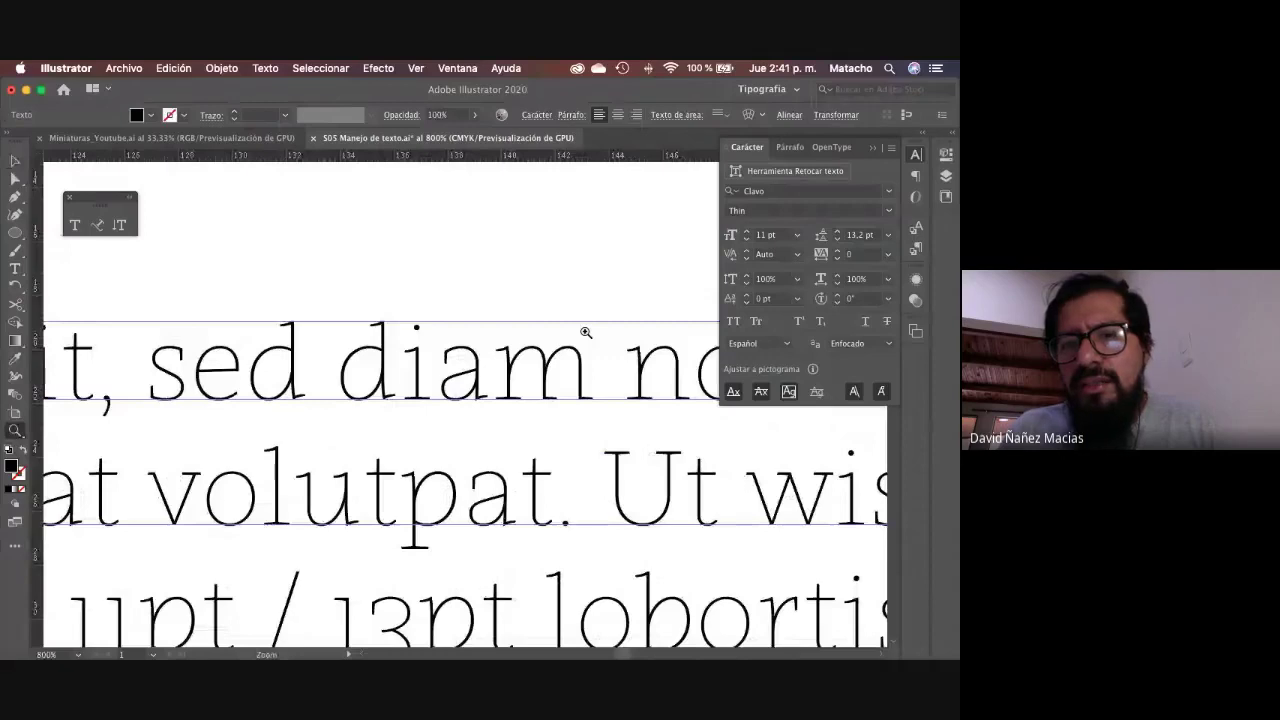
key(v)
click(889, 346)
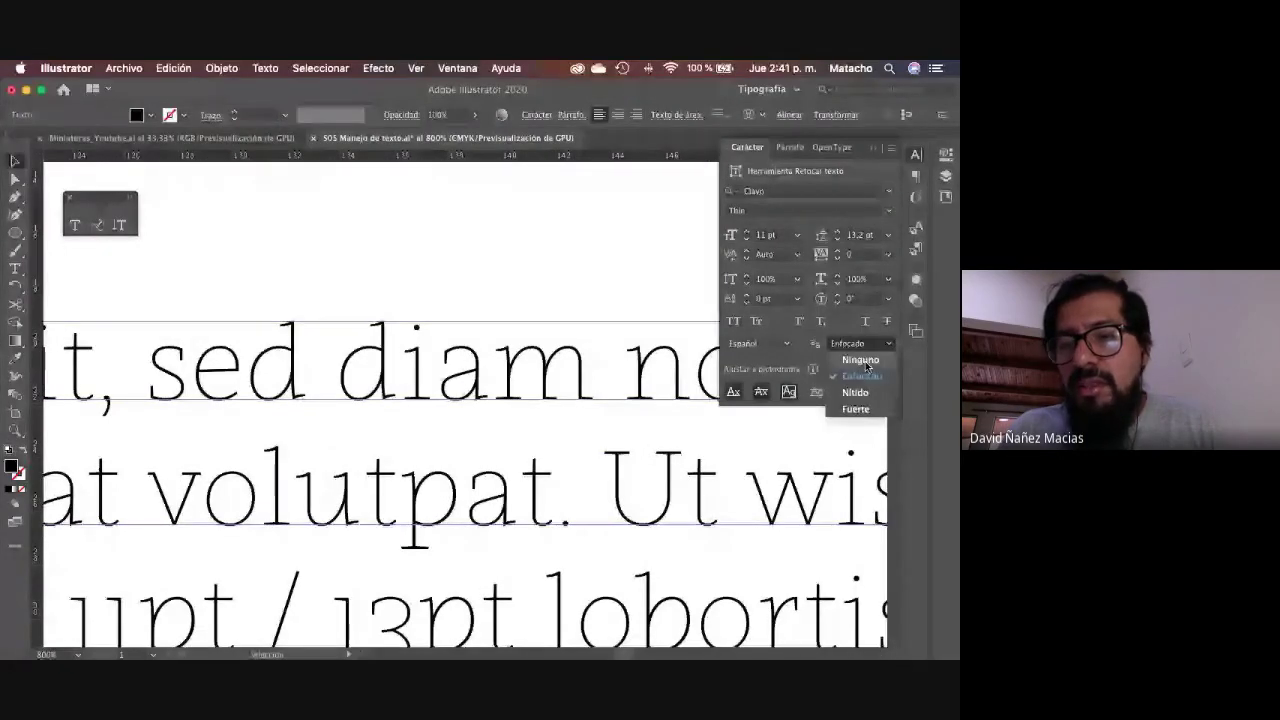
click(855, 392)
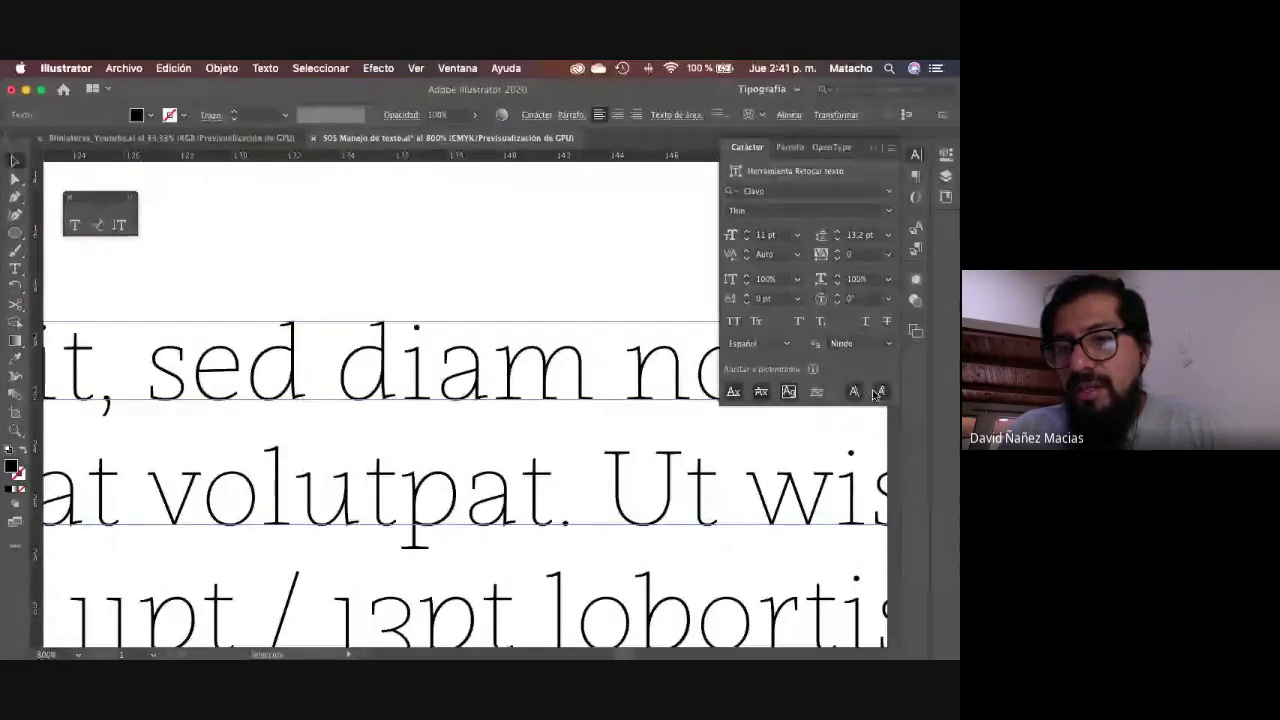
click(886, 345)
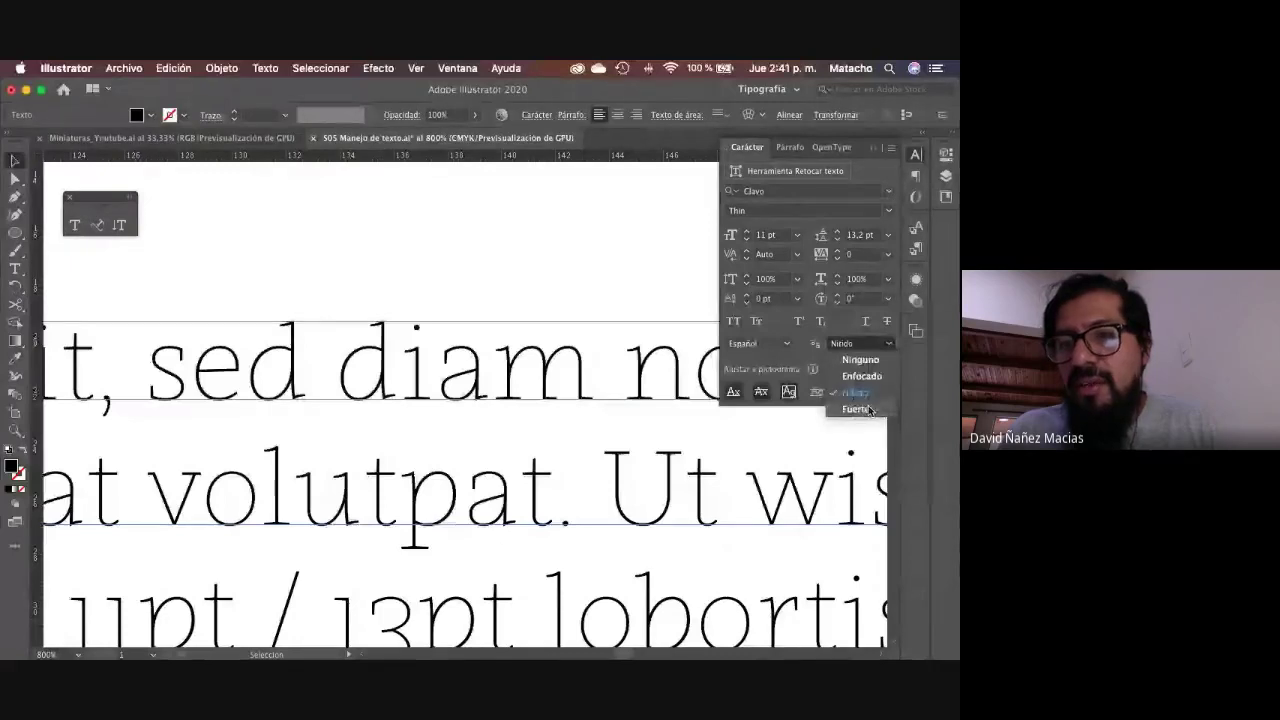
click(870, 411)
click(887, 345)
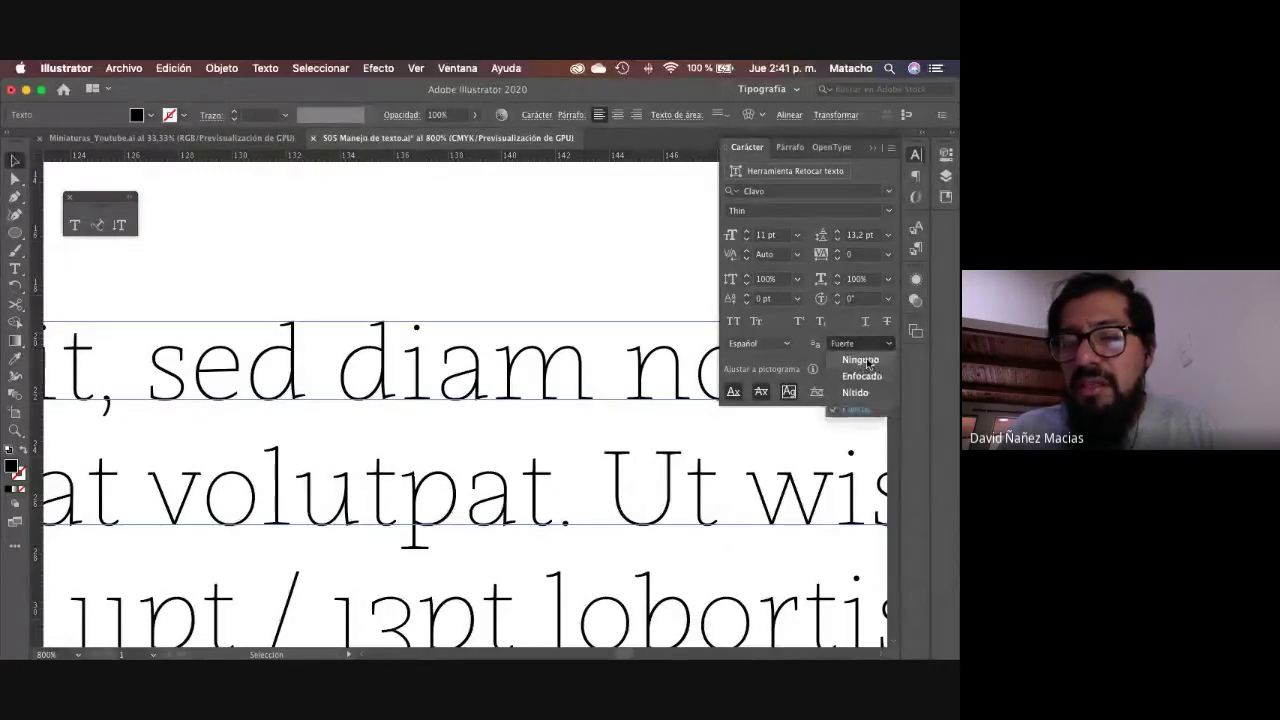
click(868, 371)
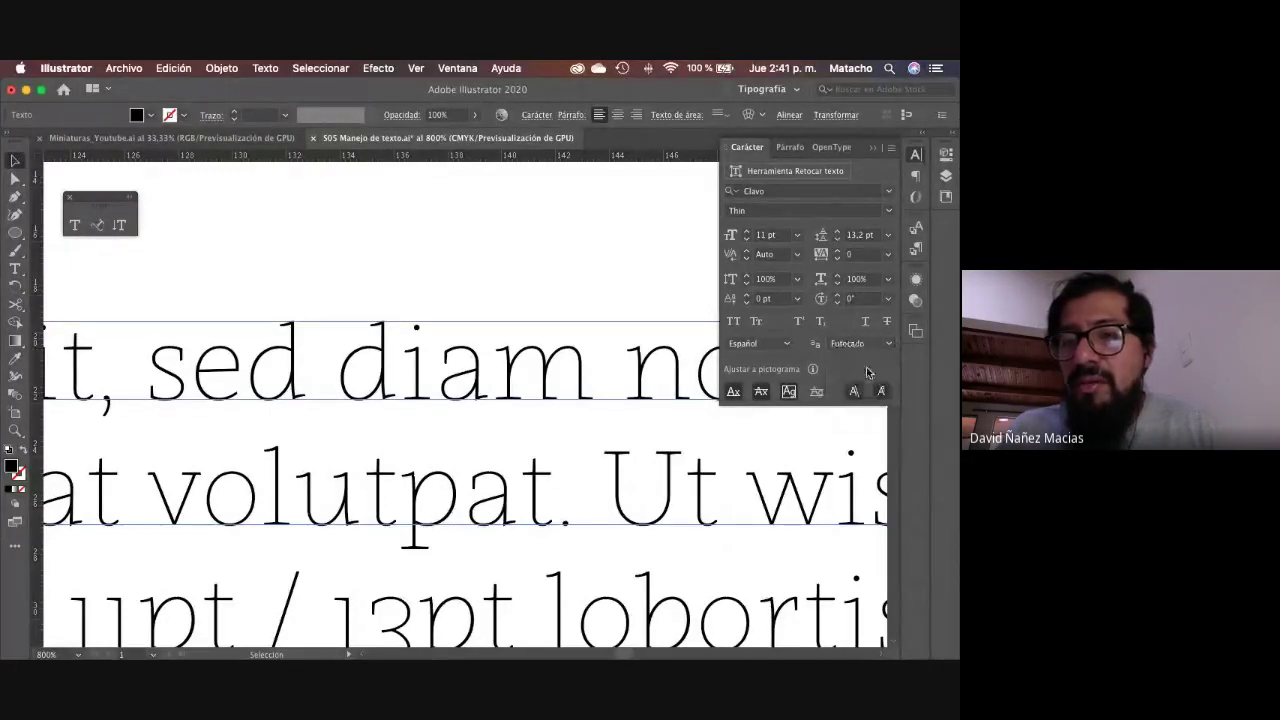
click(620, 246)
Step: Select the text block again, examine the glyph snapping options for it, and deselect it
key(z)
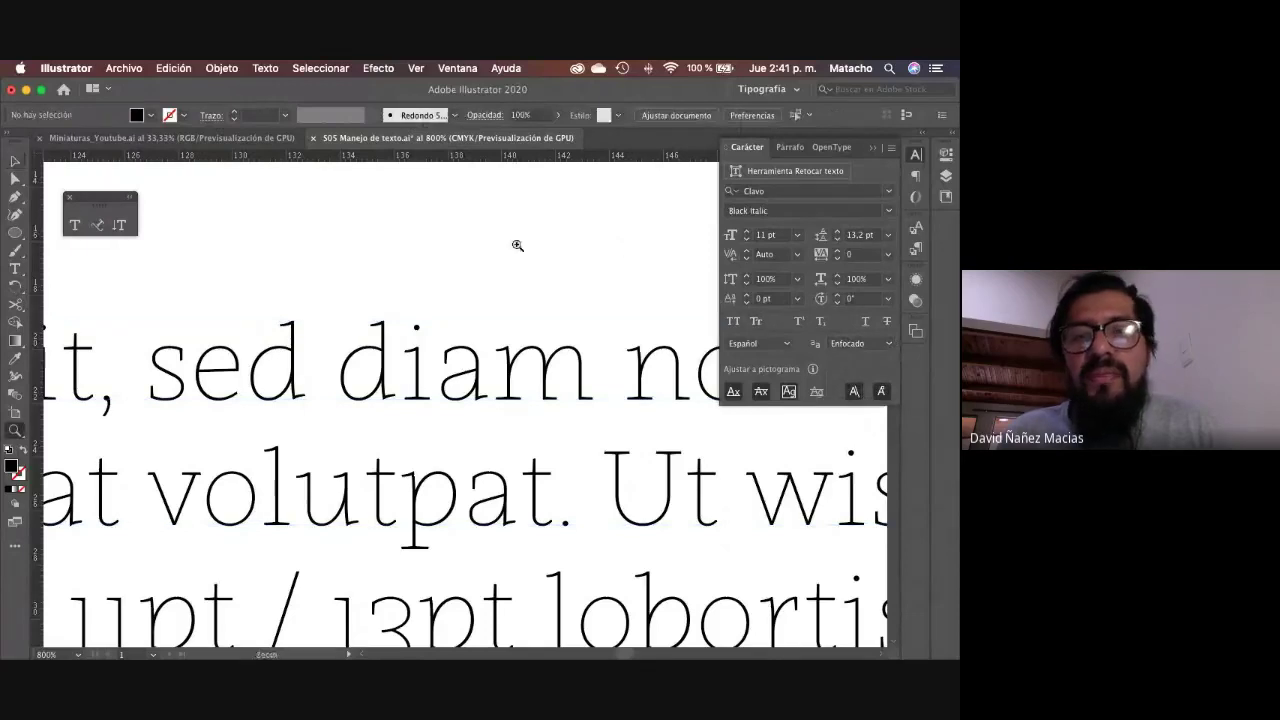
alt+click(517, 370)
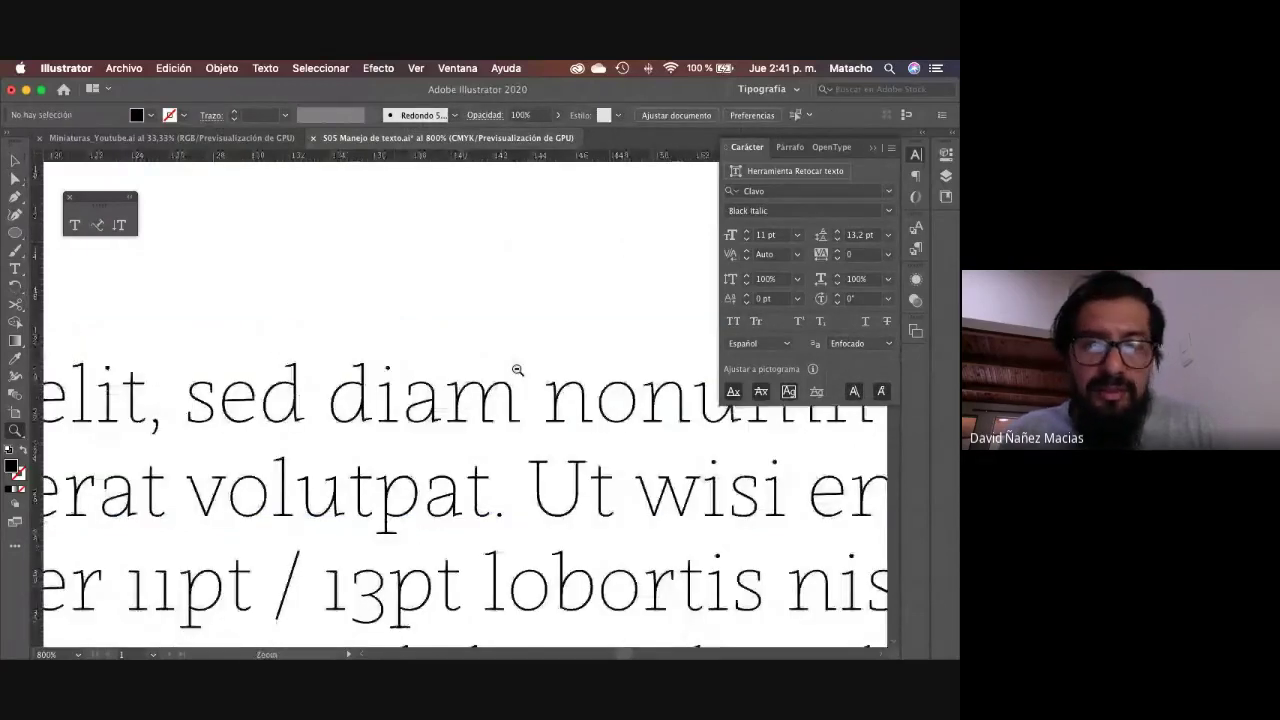
alt+click(517, 370)
key(v)
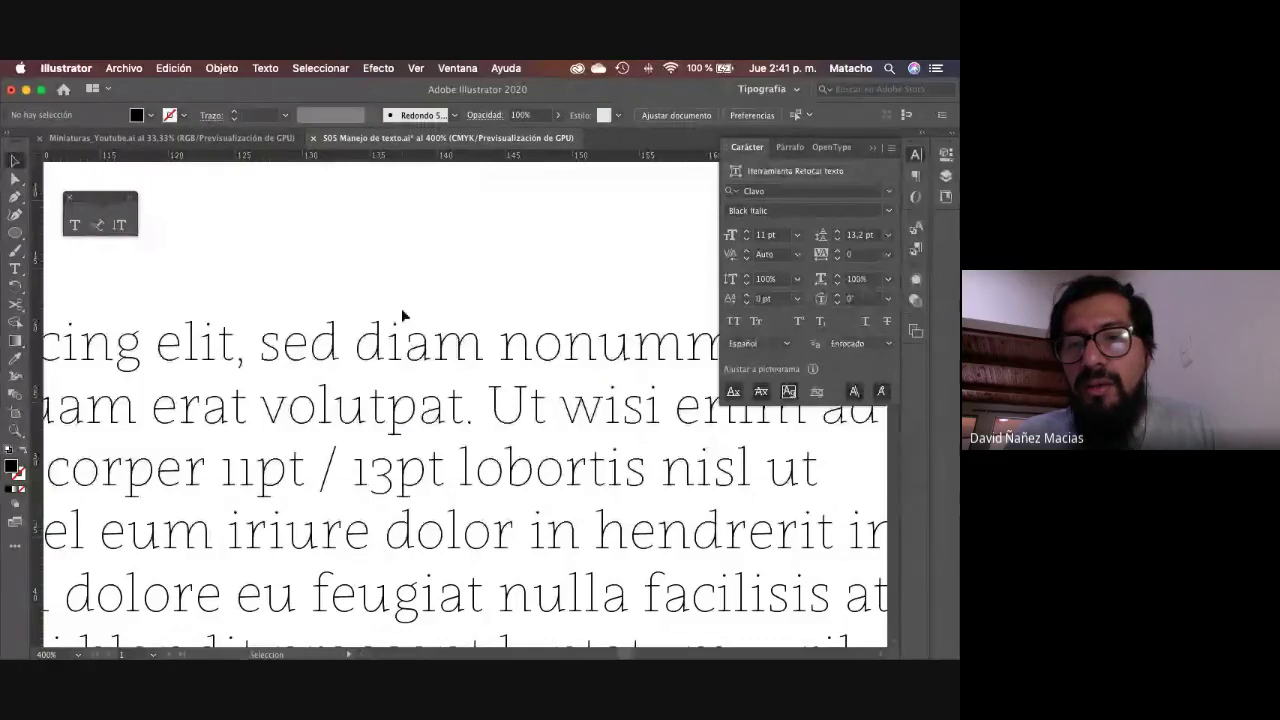
click(410, 347)
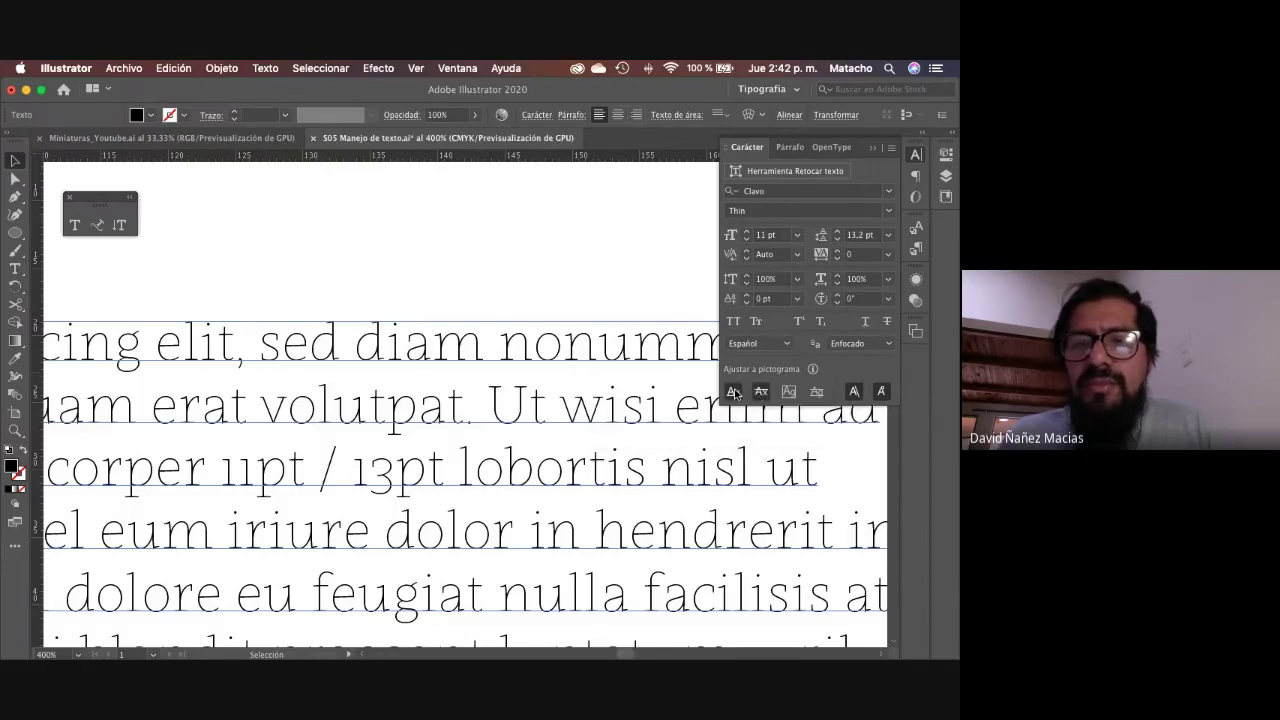
click(559, 287)
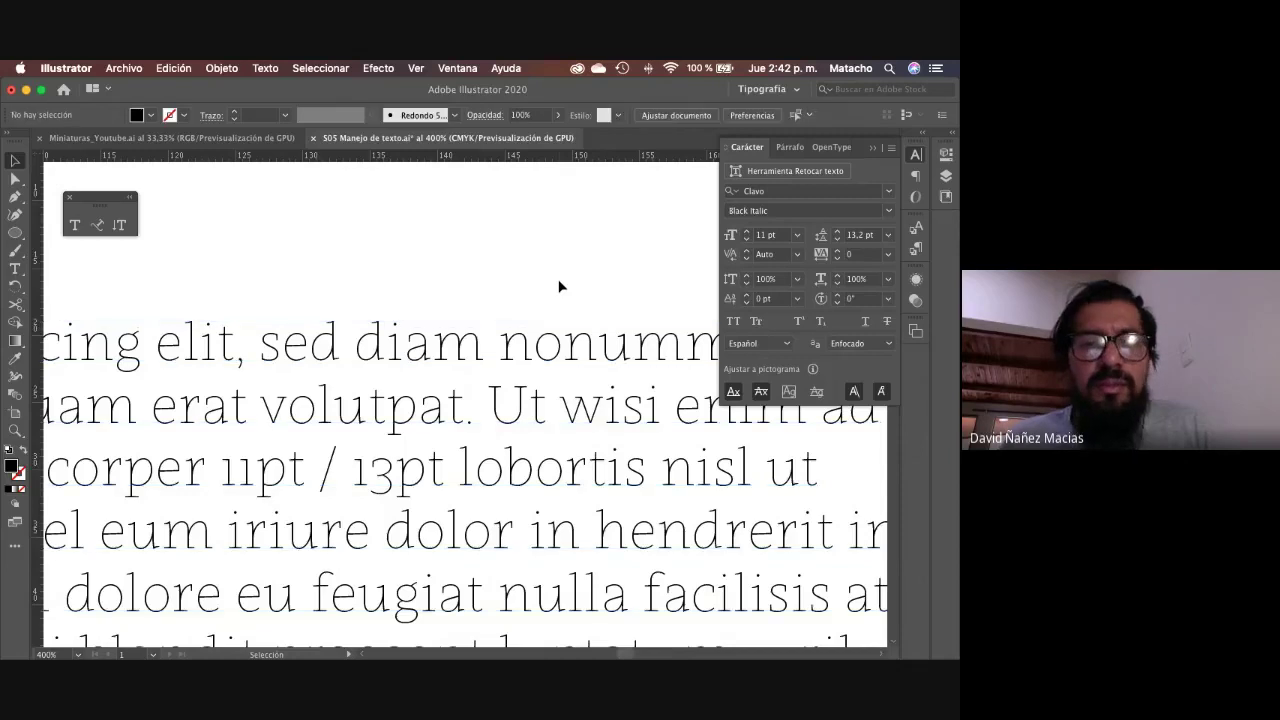
Step: Bring up the paragraph settings for the page's text block, leaving the text deselected
key(z)
alt+click(481, 440)
alt+click(422, 393)
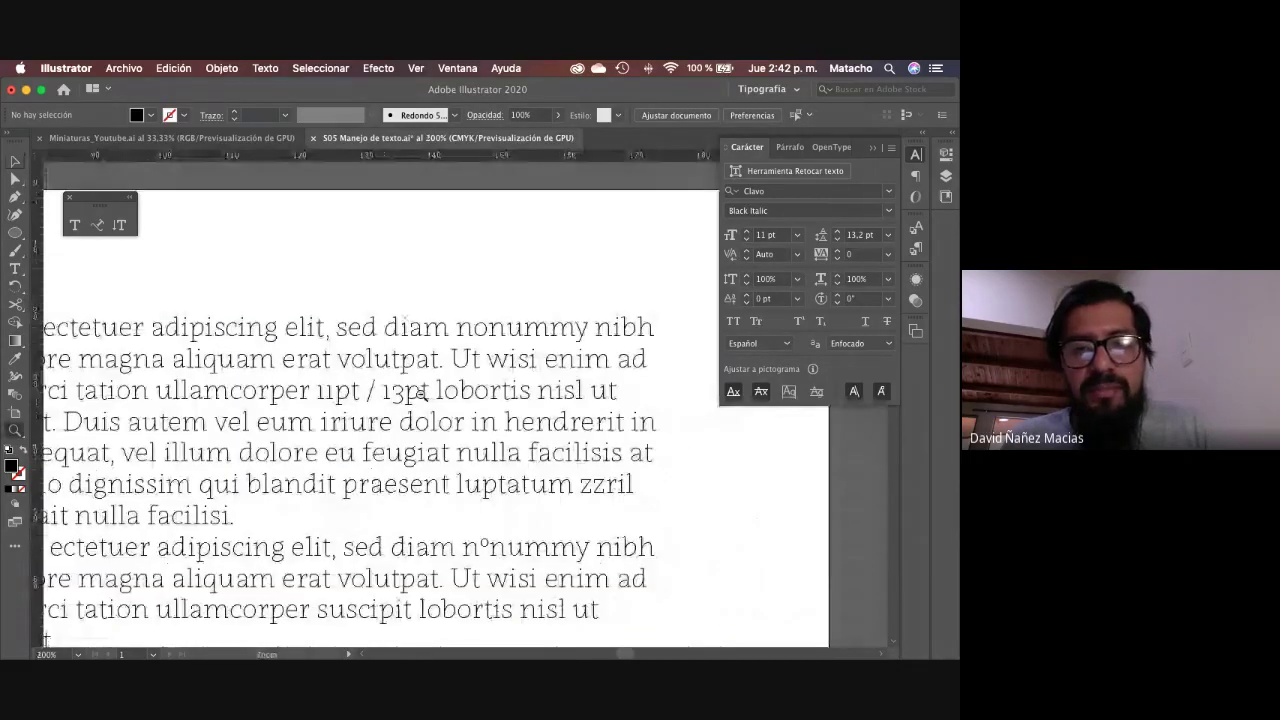
alt+click(455, 405)
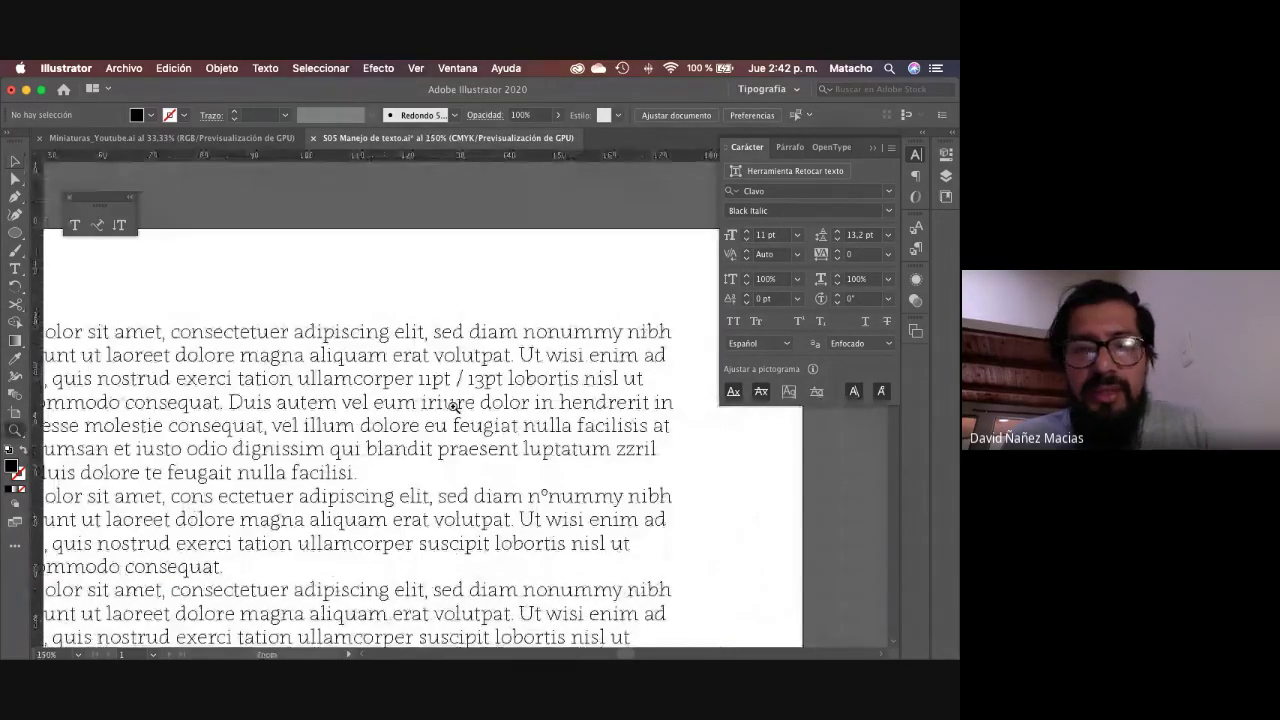
scroll(453, 405, left, 3)
alt+click(454, 407)
alt+click(455, 406)
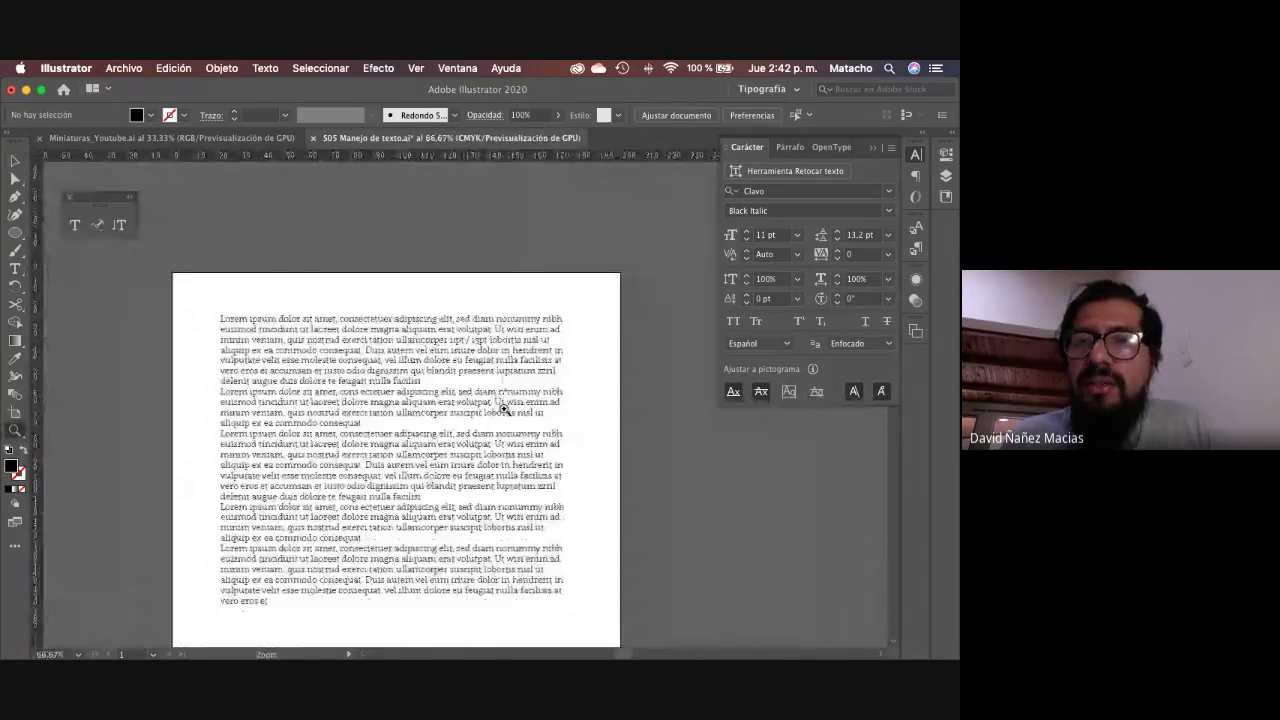
key(v)
click(503, 407)
click(790, 147)
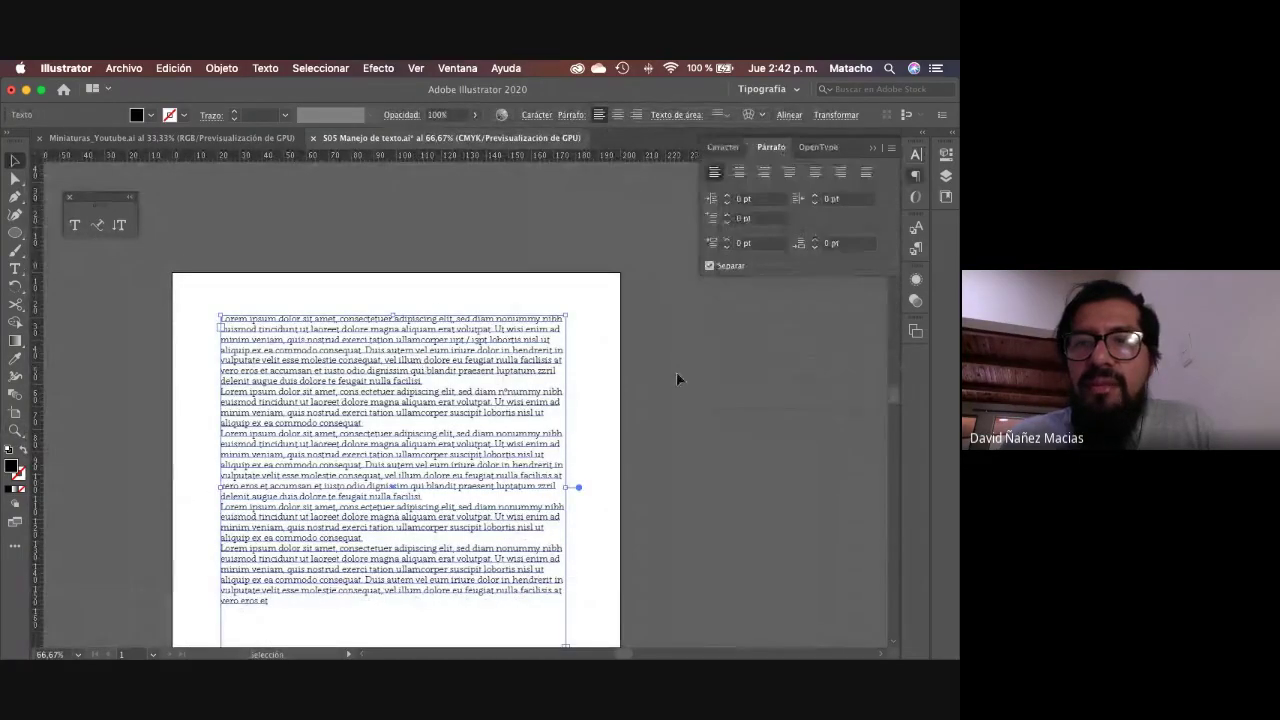
click(676, 378)
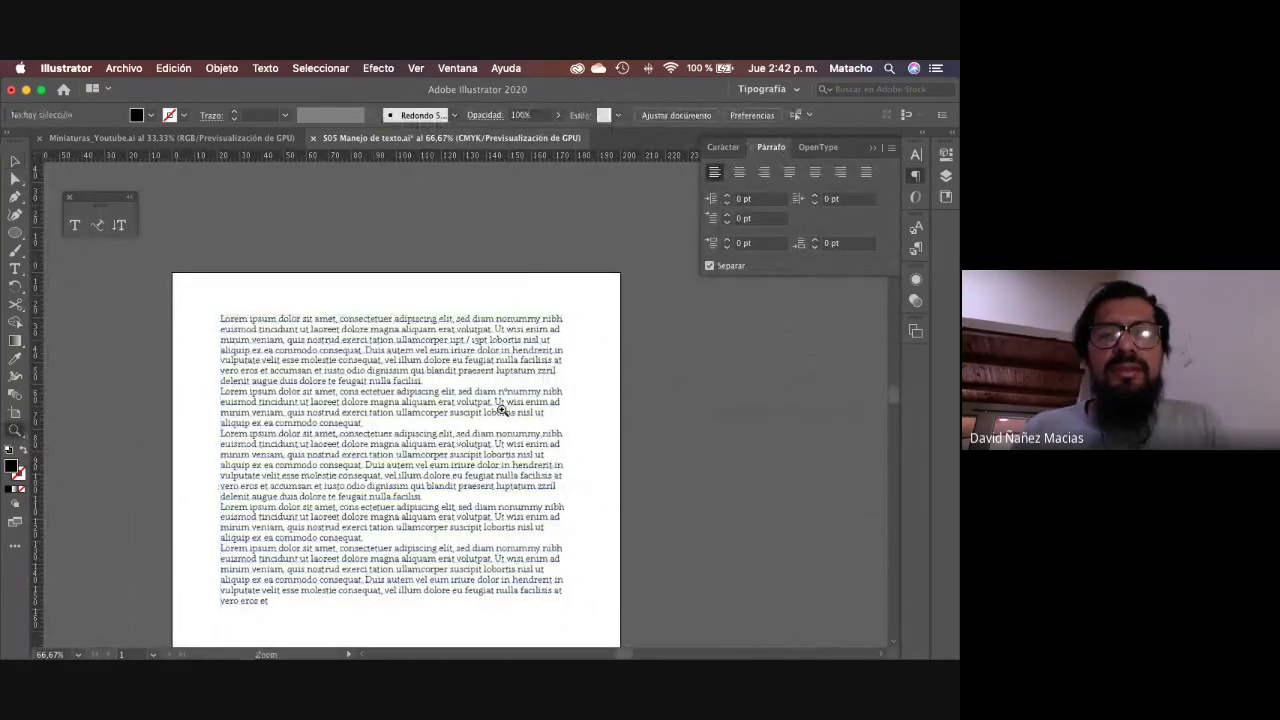
Step: Narrow the text frame from its right side to about half the page's width and deselect it
scroll(502, 370, down, 1)
scroll(502, 366, down, 1)
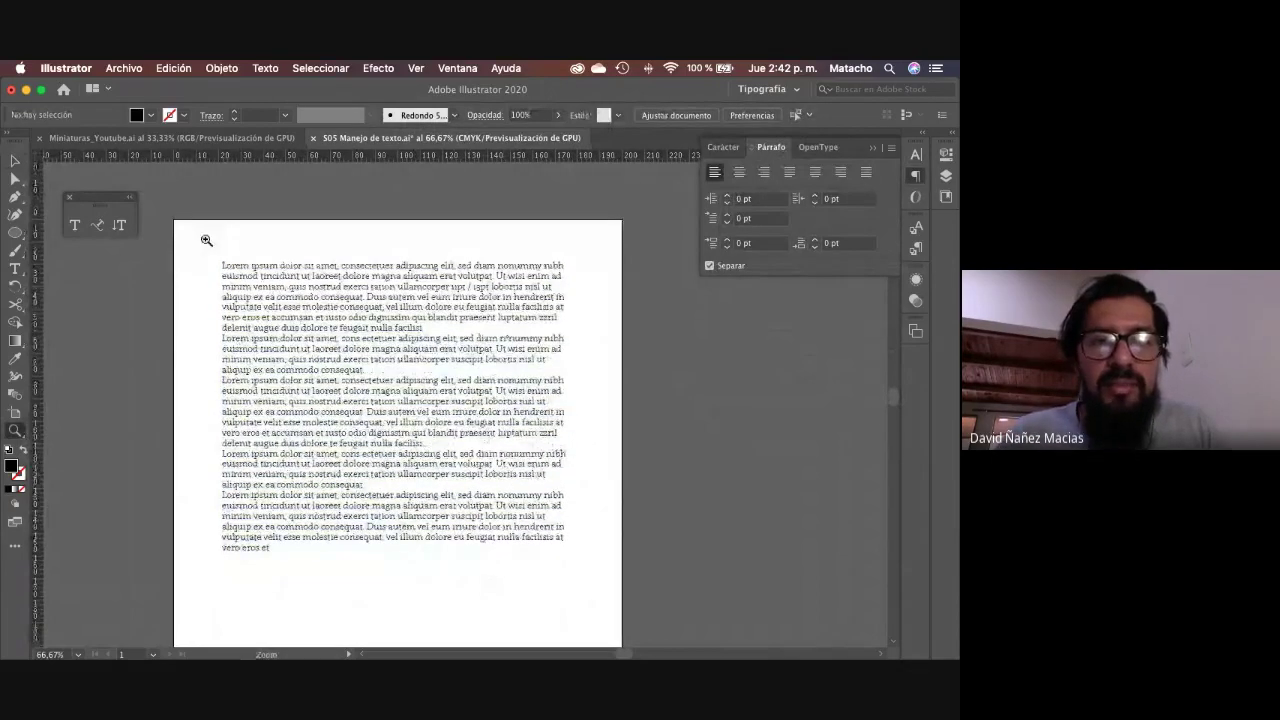
drag(206, 240, 458, 337)
scroll(458, 337, down, 2)
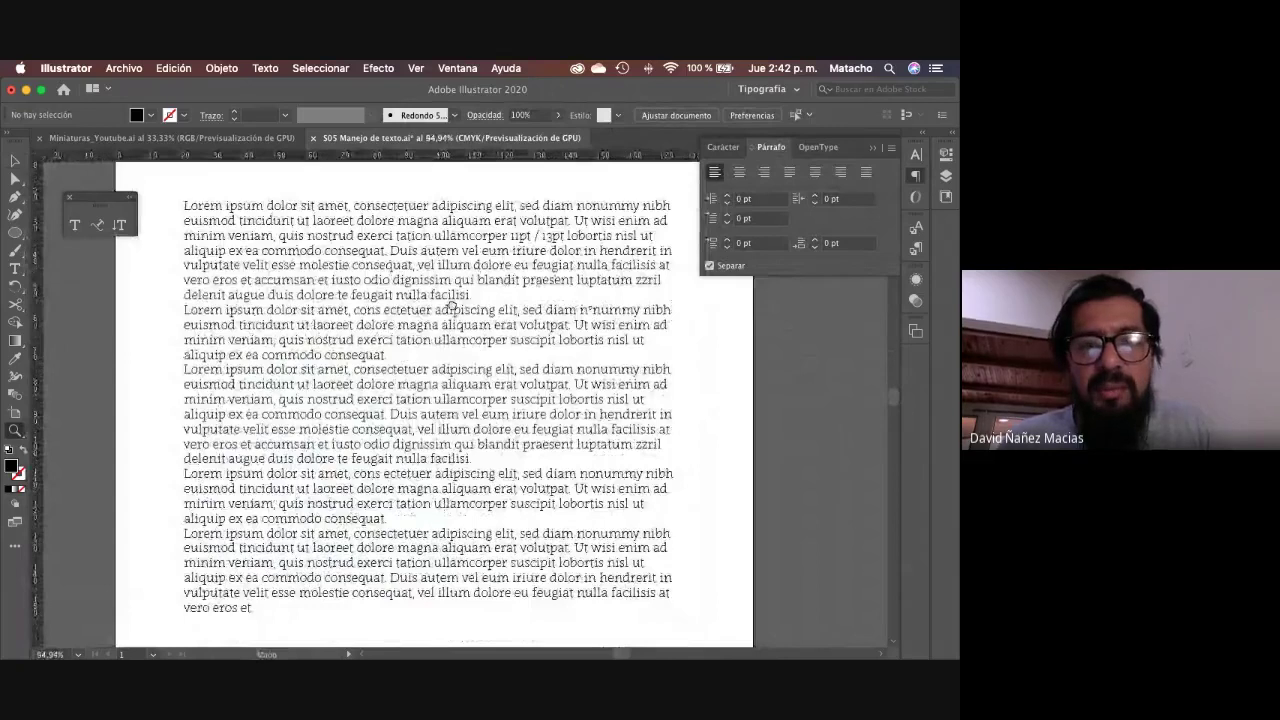
click(455, 313)
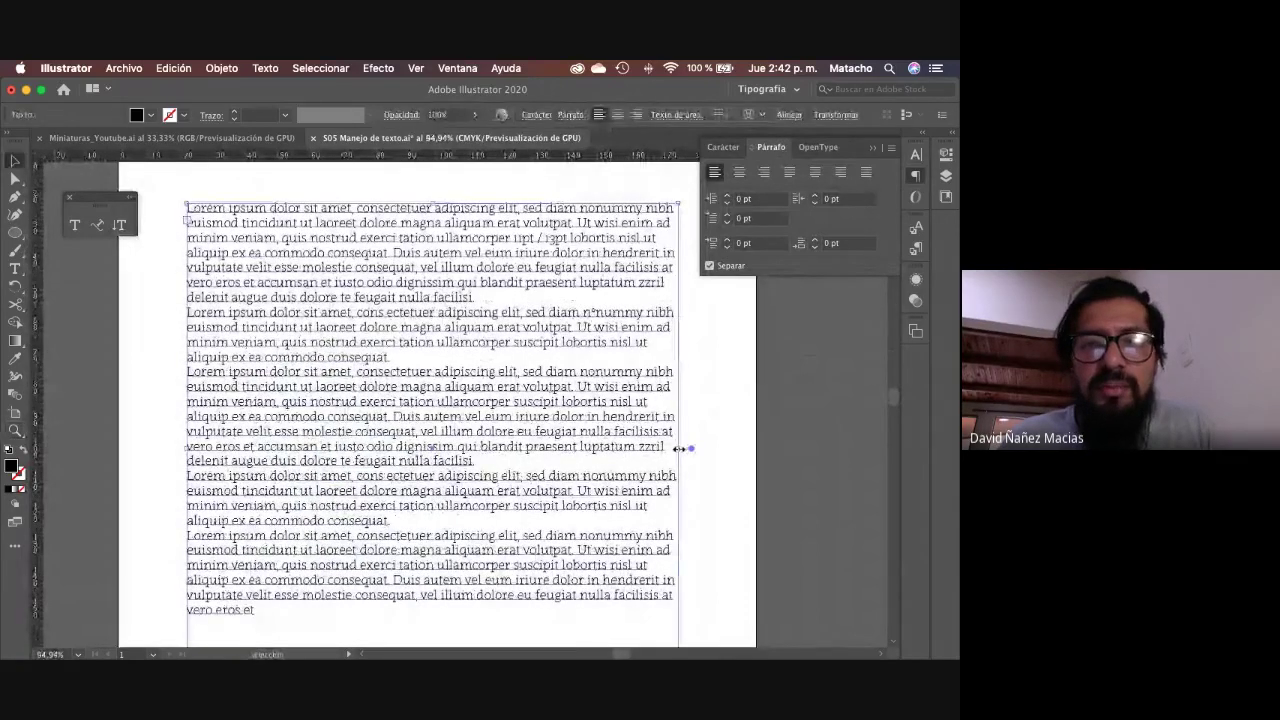
drag(679, 448, 496, 436)
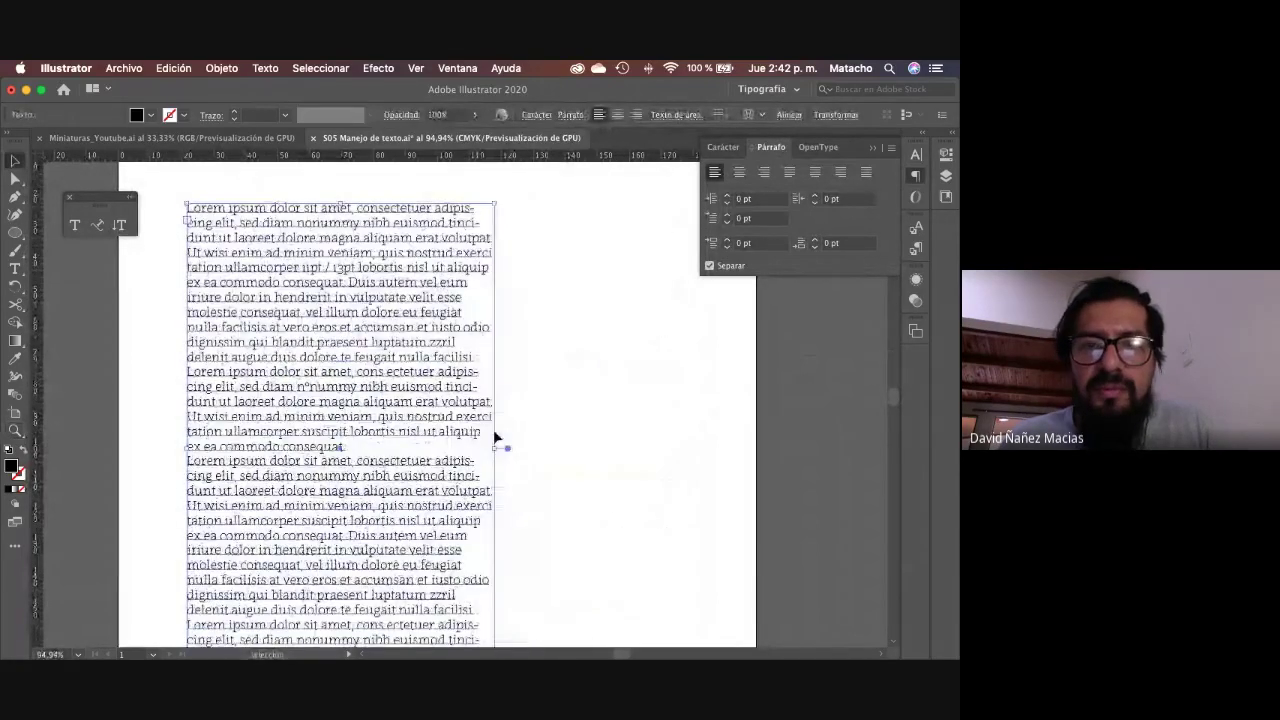
click(574, 377)
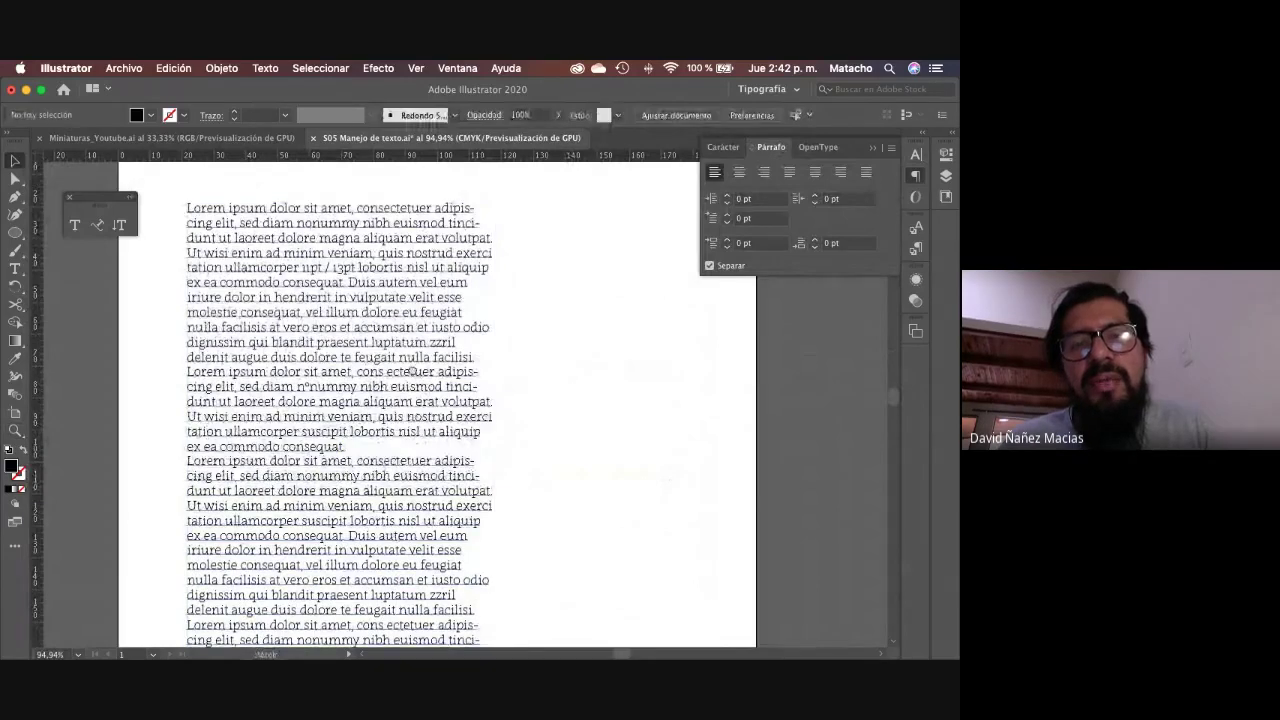
Step: Select the narrowed text block and try centre and right alignment on its paragraphs
scroll(437, 377, left, 1)
key(z)
click(436, 376)
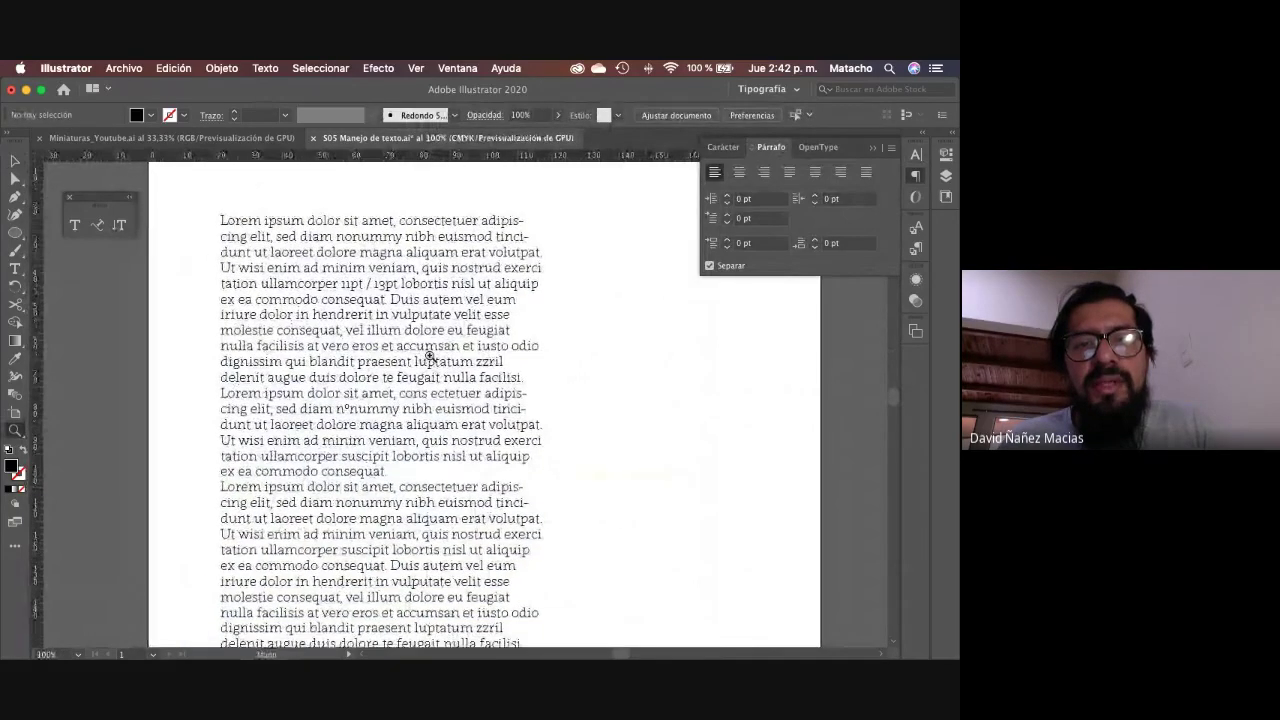
click(471, 391)
scroll(471, 391, left, 3)
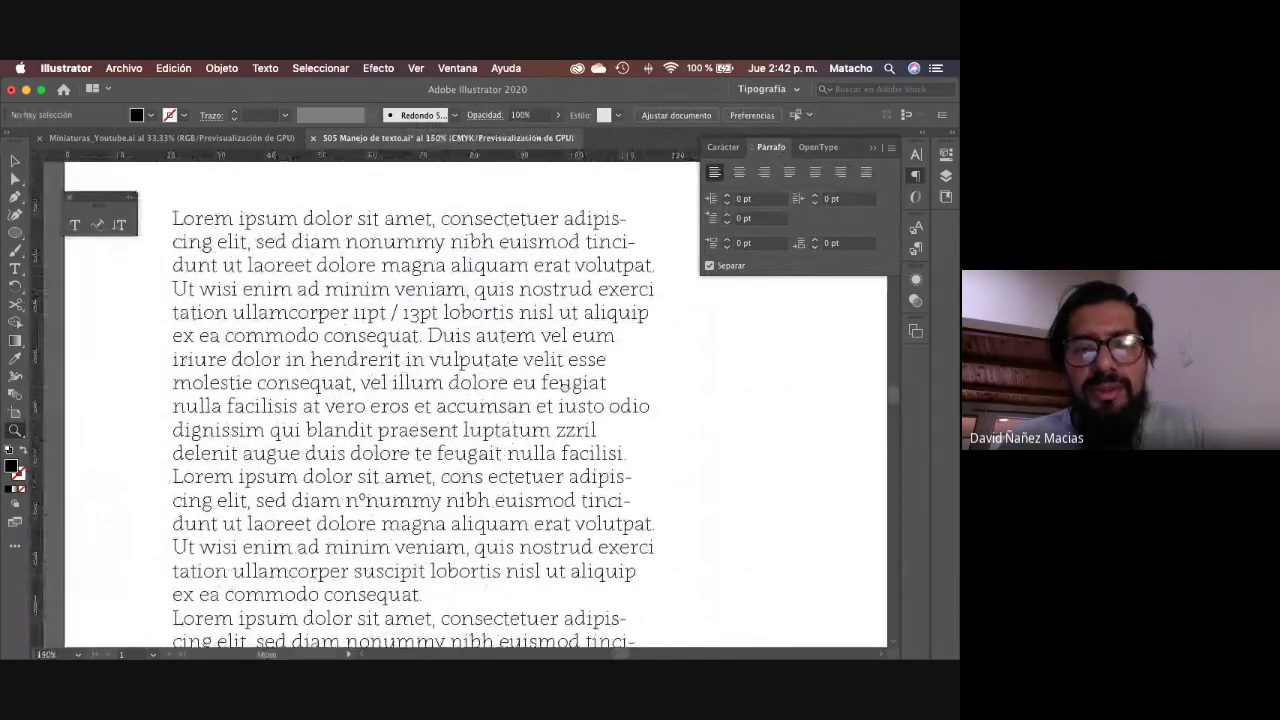
scroll(471, 391, down, 1)
key(v)
click(457, 265)
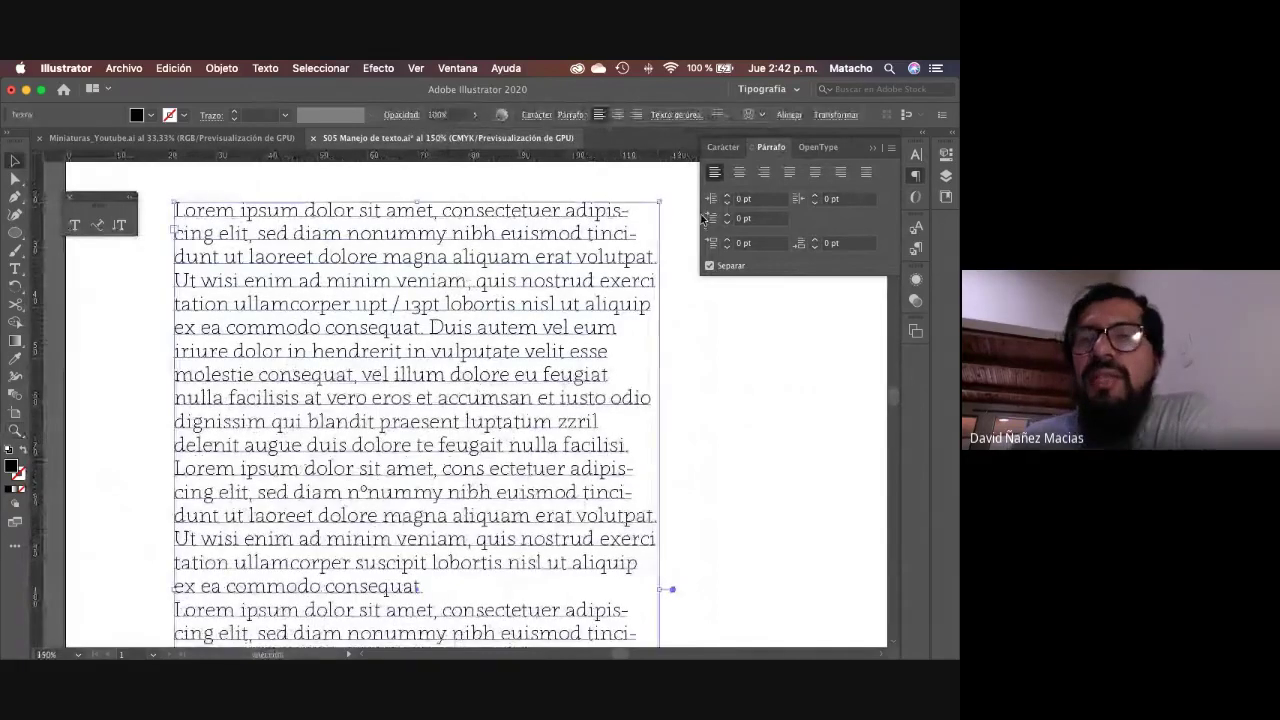
click(736, 174)
click(764, 174)
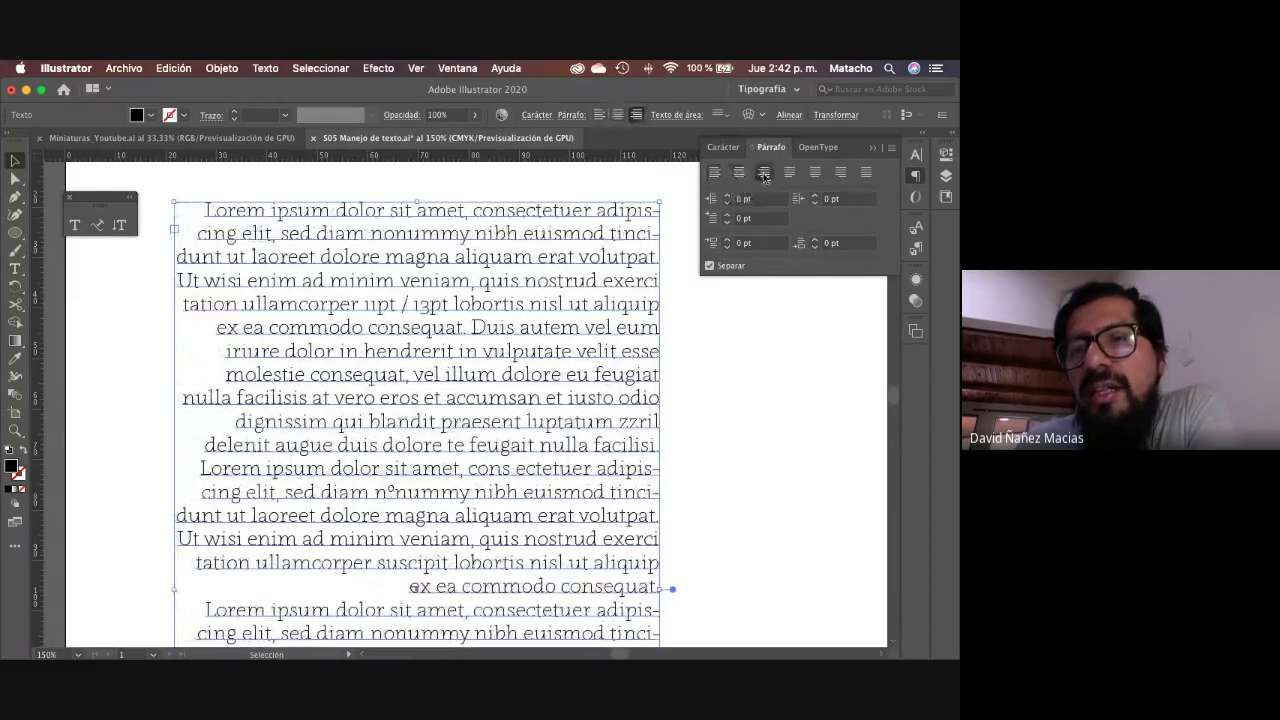
Step: Try justifying the text with the last line left, centred, right and fully justified, and return it to left alignment
click(789, 174)
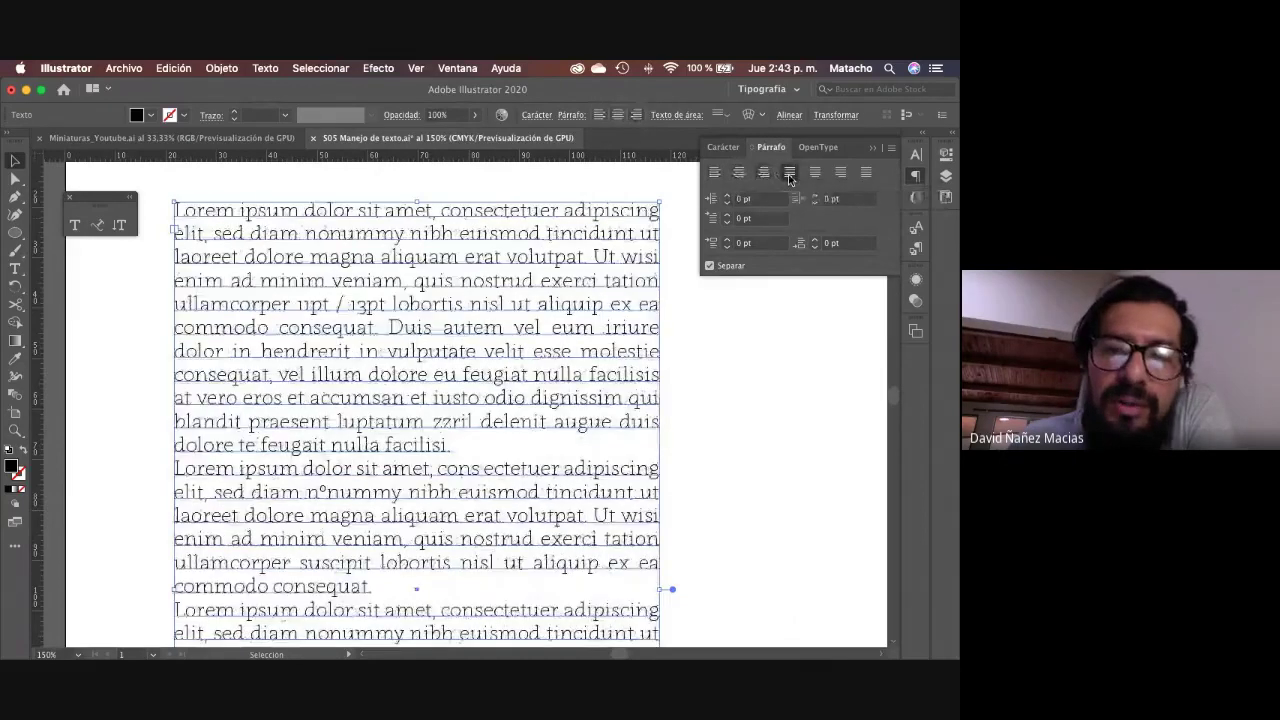
click(815, 174)
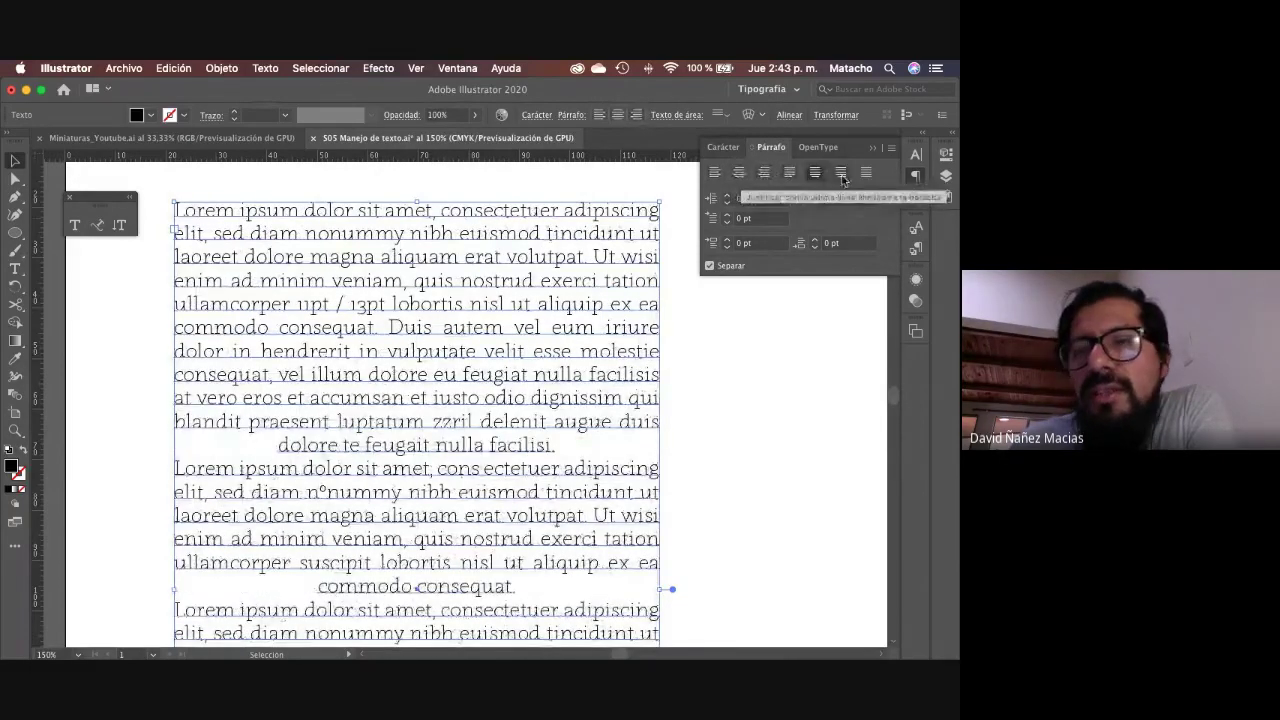
click(841, 174)
click(868, 176)
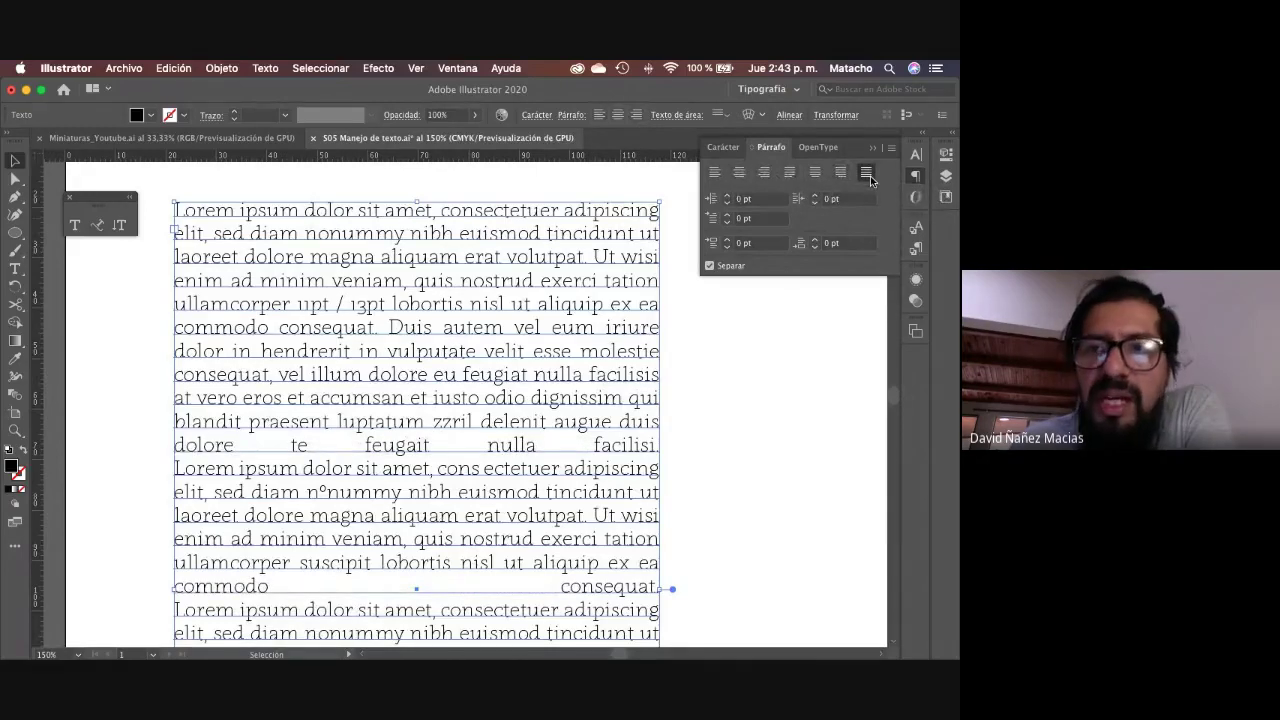
click(715, 174)
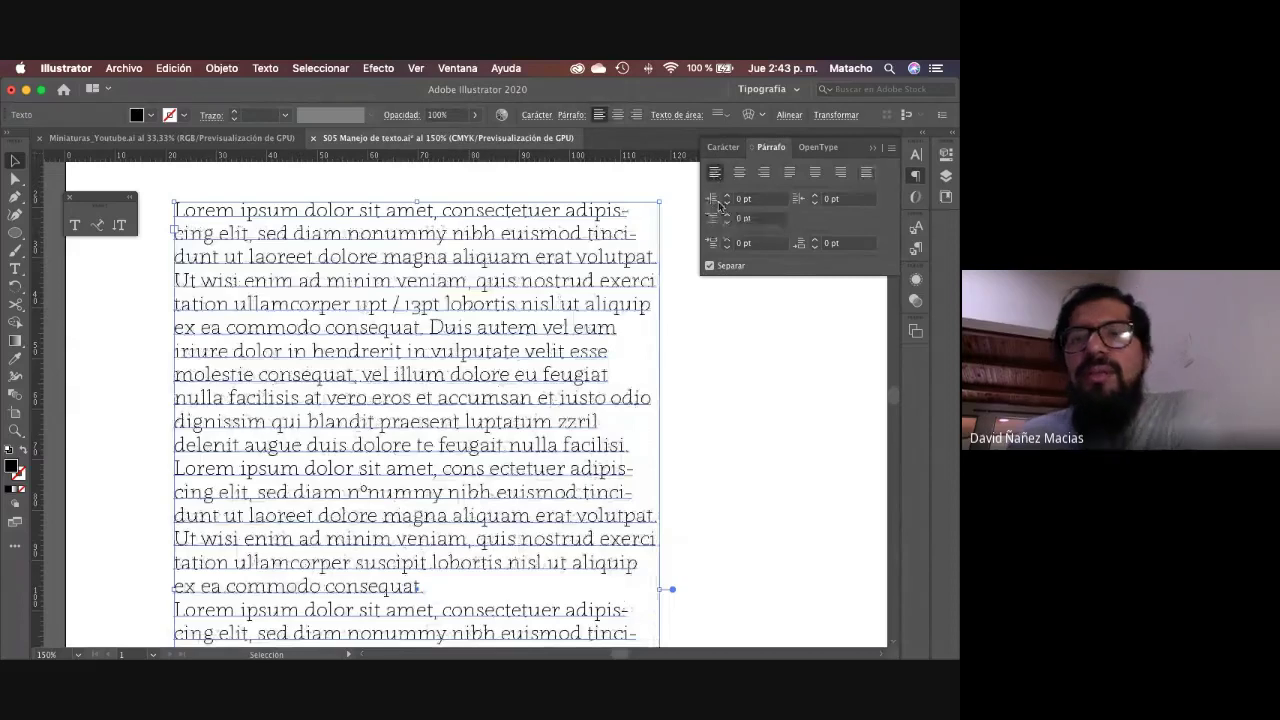
Step: Try left indents up to 8 pt on the text block's paragraphs and reset the left indent to 0 pt
click(757, 200)
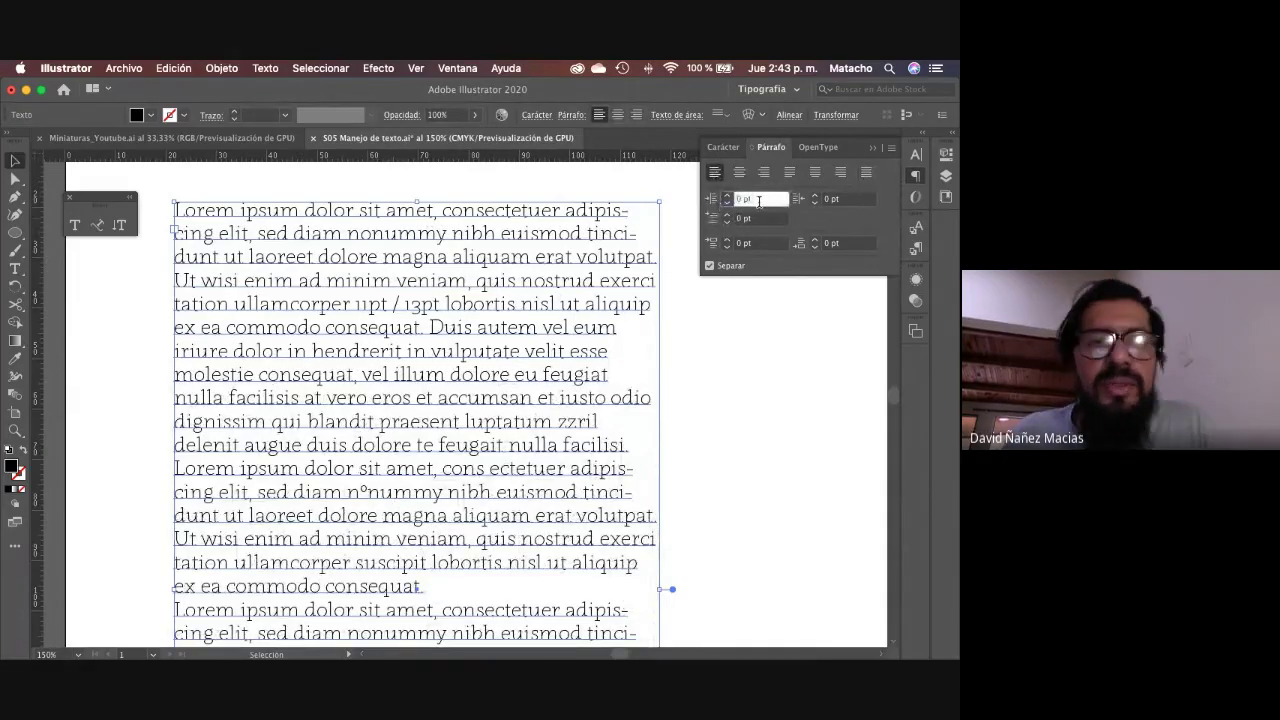
key(Up)
key(Up)
key(Up)
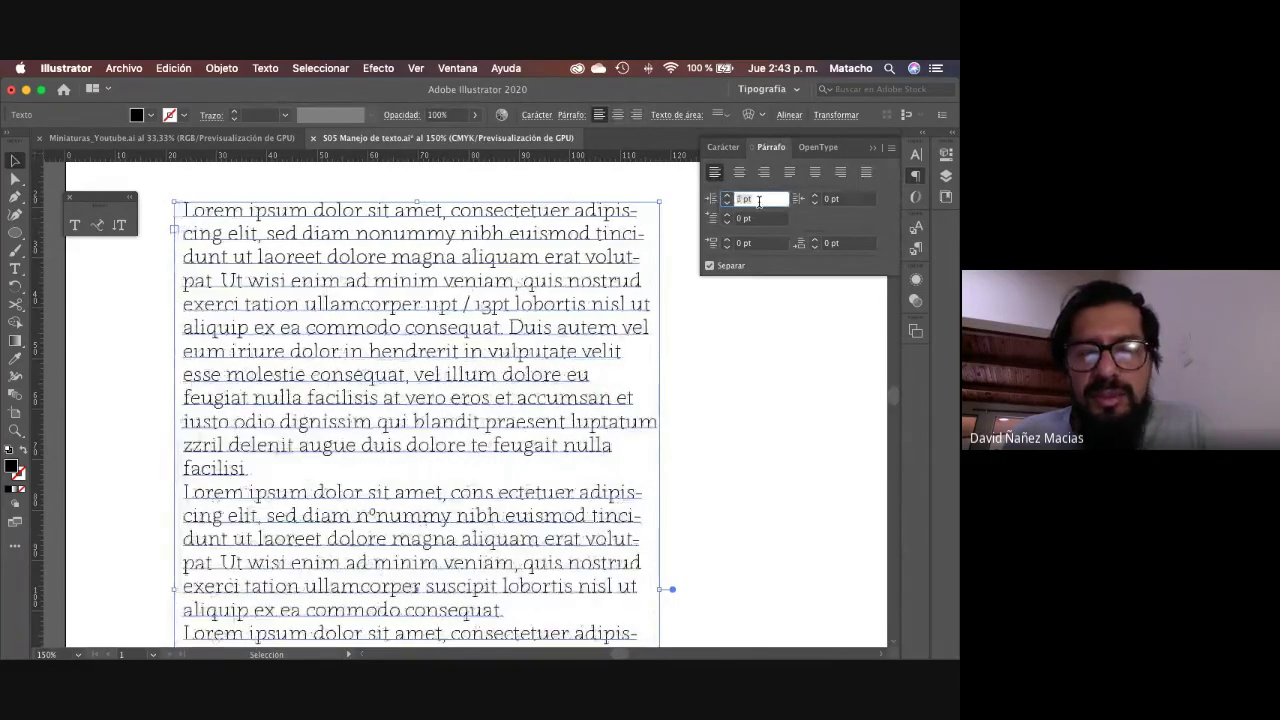
key(Up)
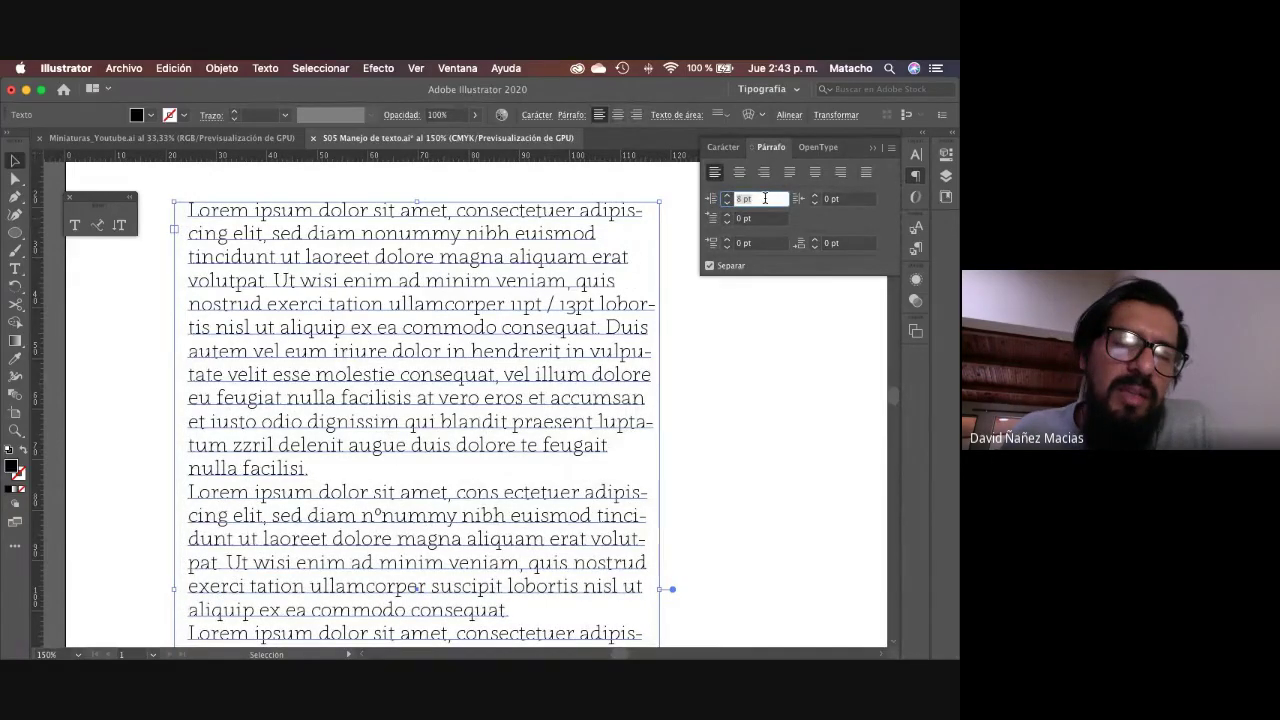
key(Down)
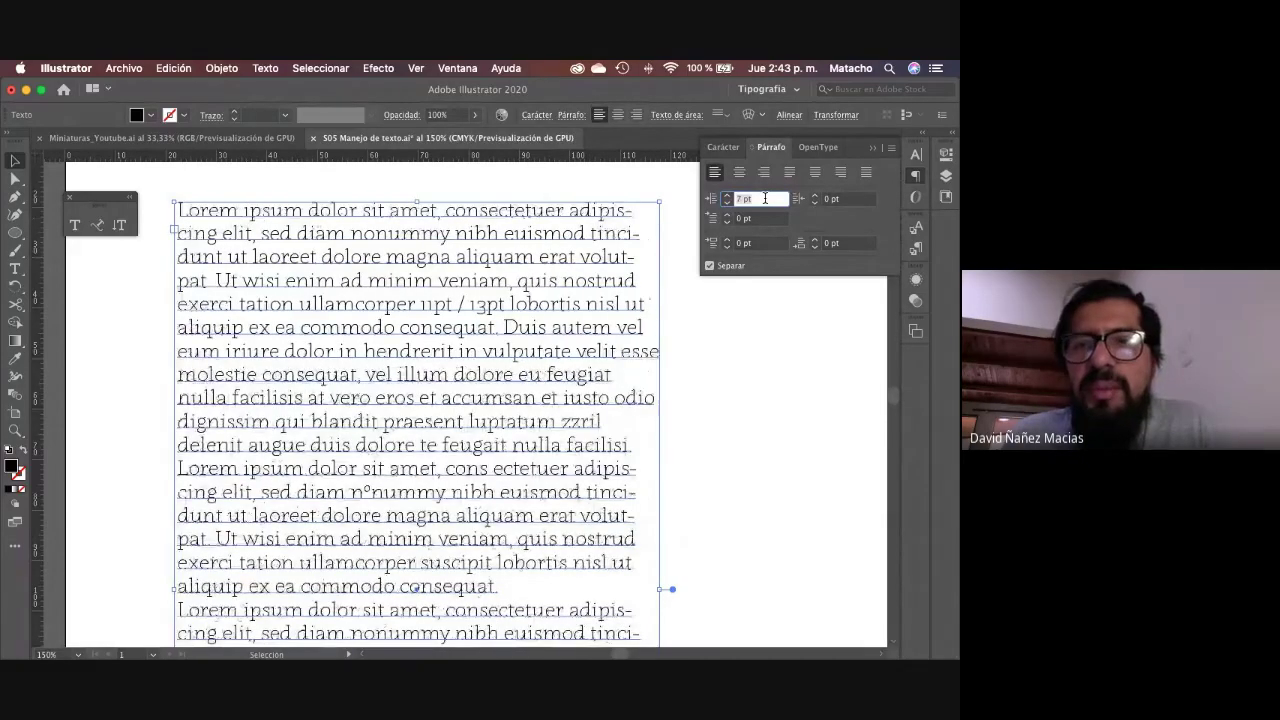
text(0)
key(Return)
Step: Try right indents of 5 and 8 pt on the text block and reset the right indent to 0 pt
click(850, 198)
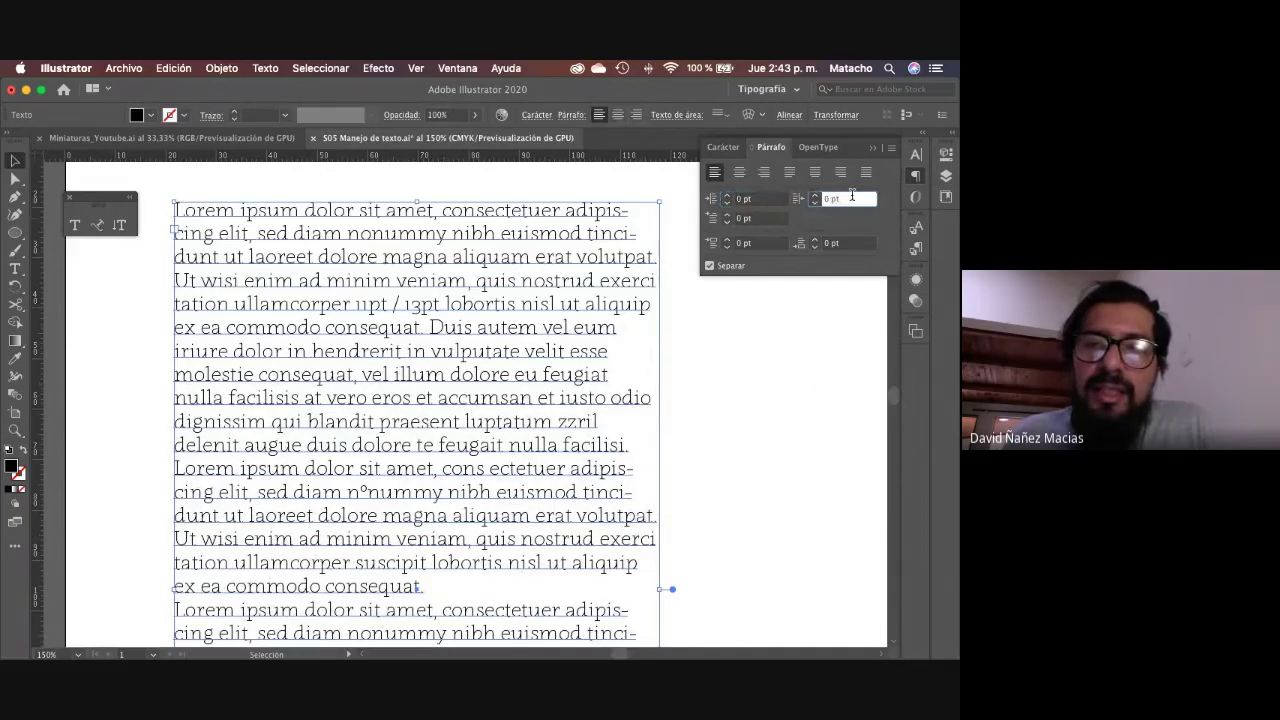
text(5)
key(Return)
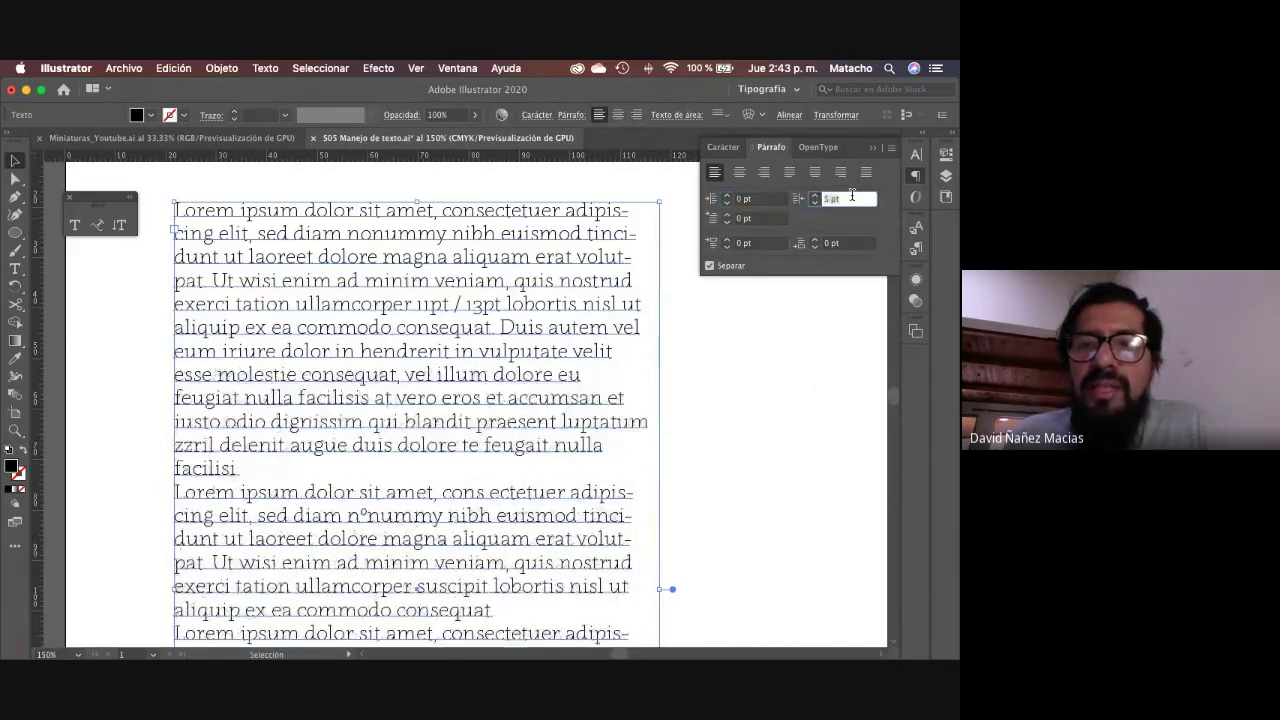
text(8)
key(Return)
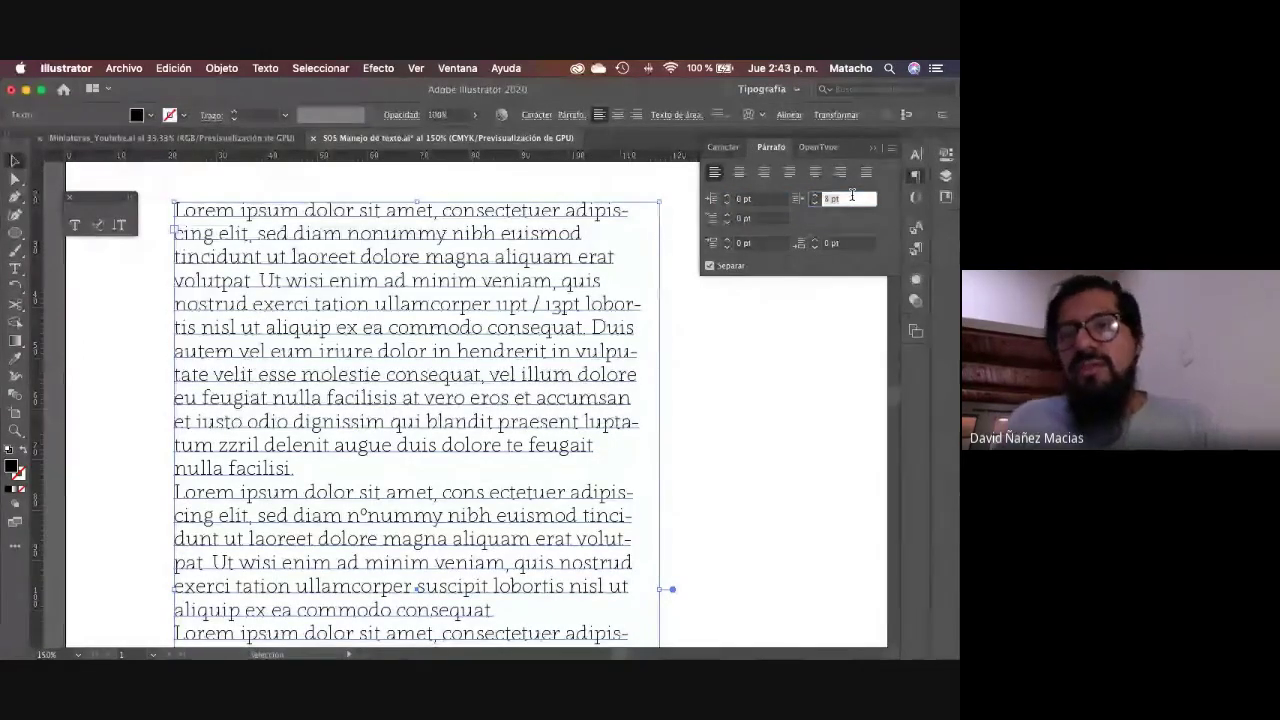
text(5)
key(Return)
text(0)
key(Return)
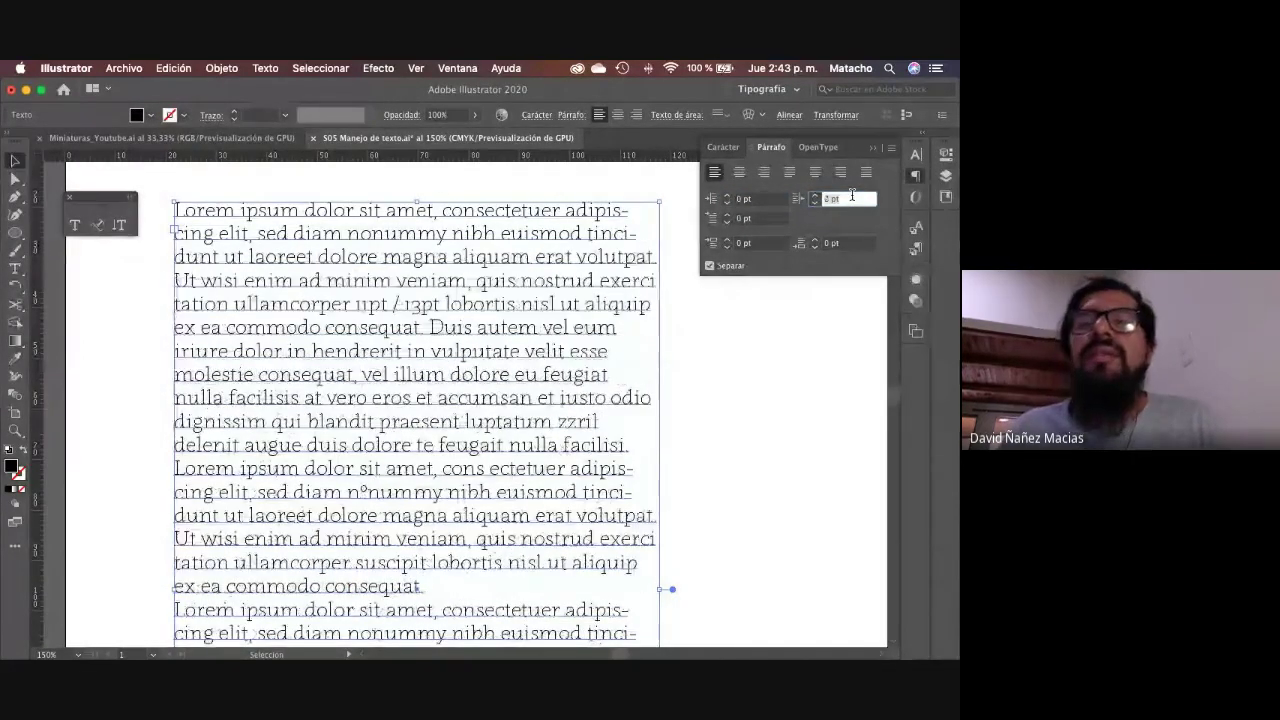
Step: Increase the first-line indent of the text block's paragraphs to 10 pt and deselect the block
click(764, 219)
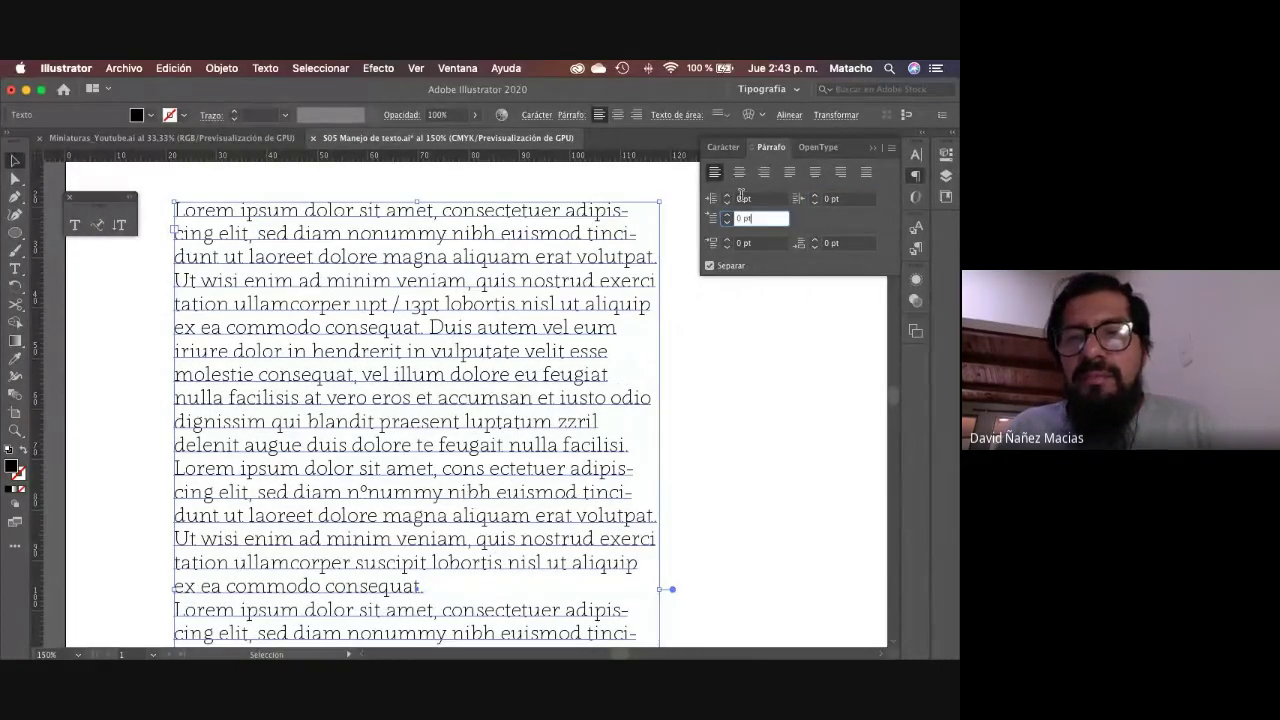
drag(715, 219, 764, 218)
key(Up)
key(Up)
key(Up)
key(Up)
key(Up)
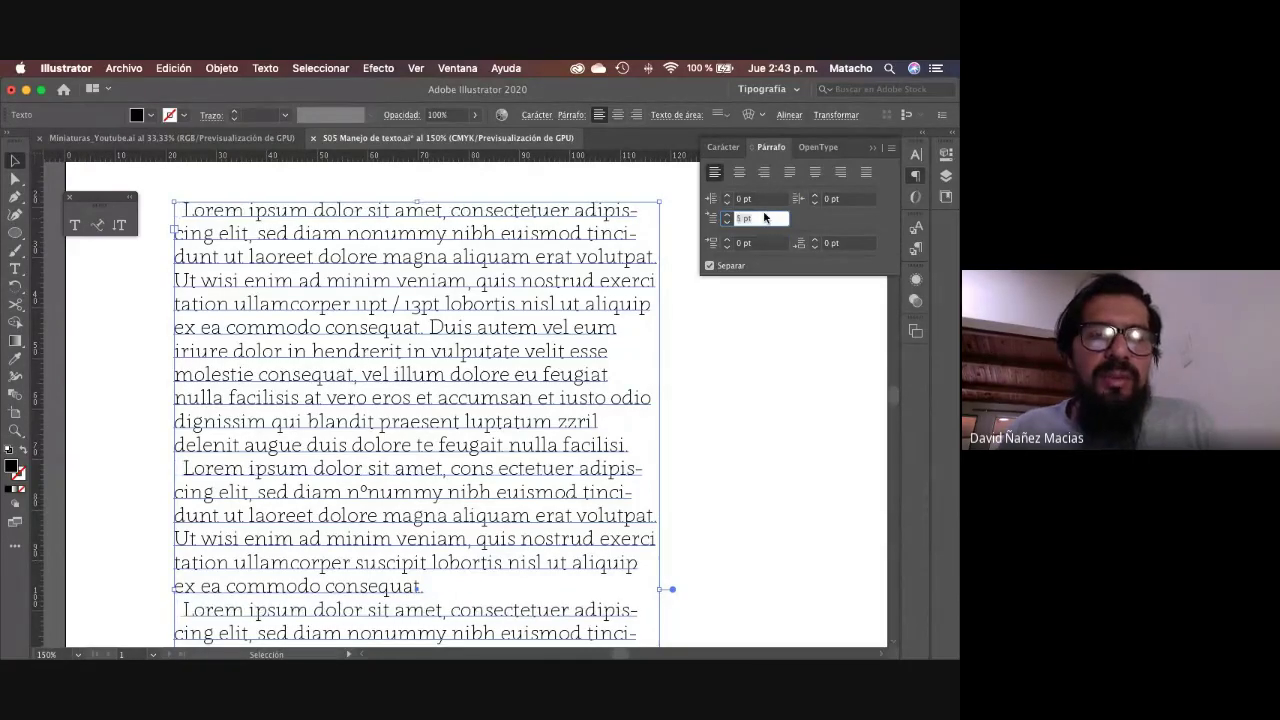
key(Up)
key(Up)
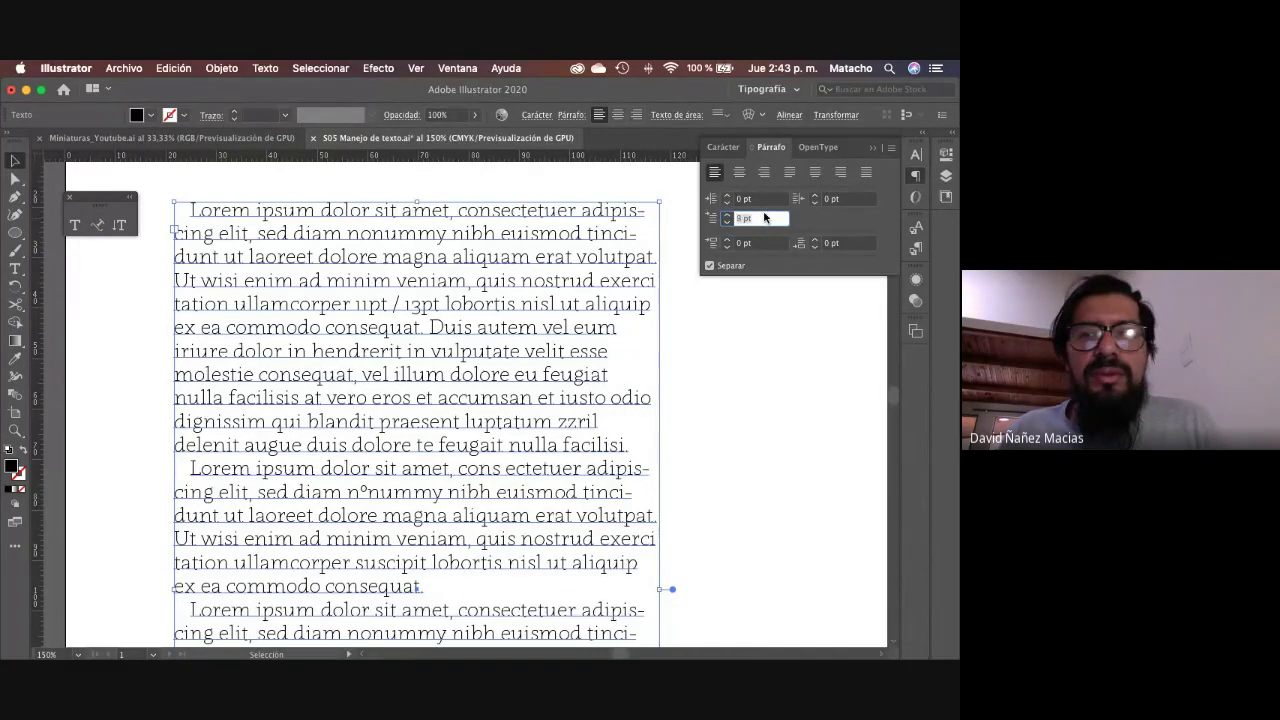
key(Return)
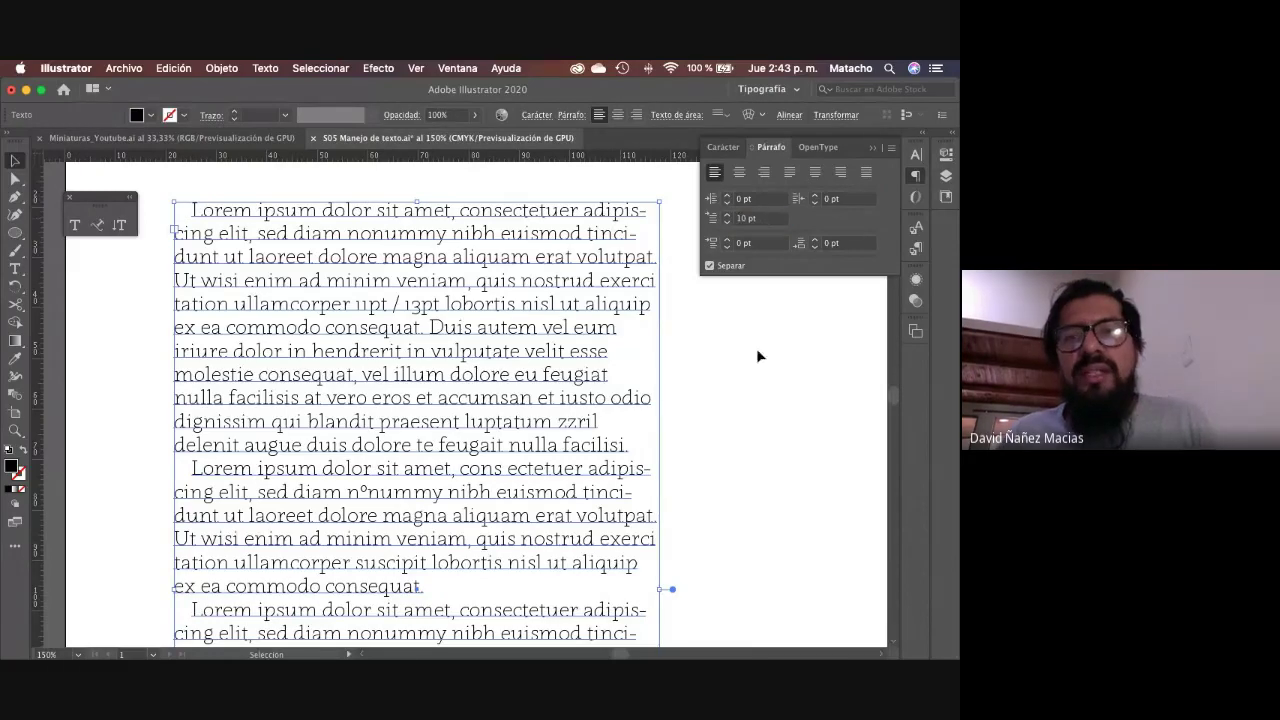
click(744, 426)
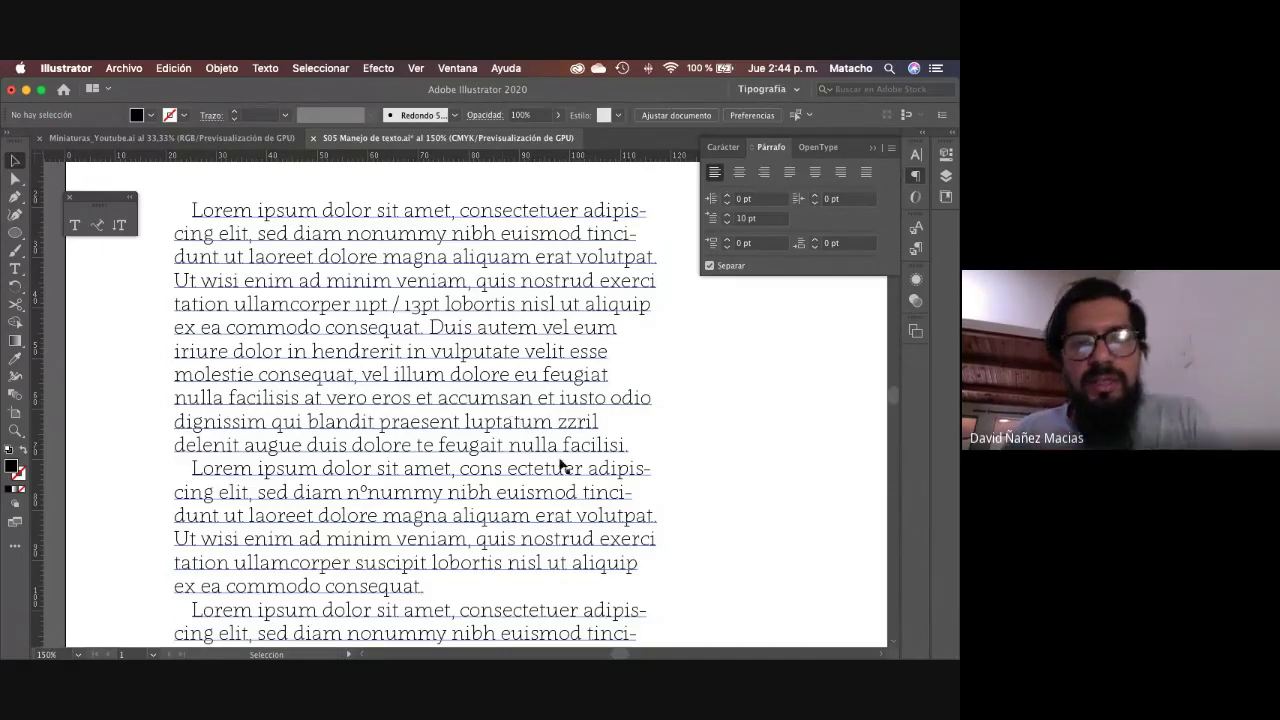
Step: Insert a blank line between the first and second paragraphs and leave text editing
double_click(623, 452)
key(Return)
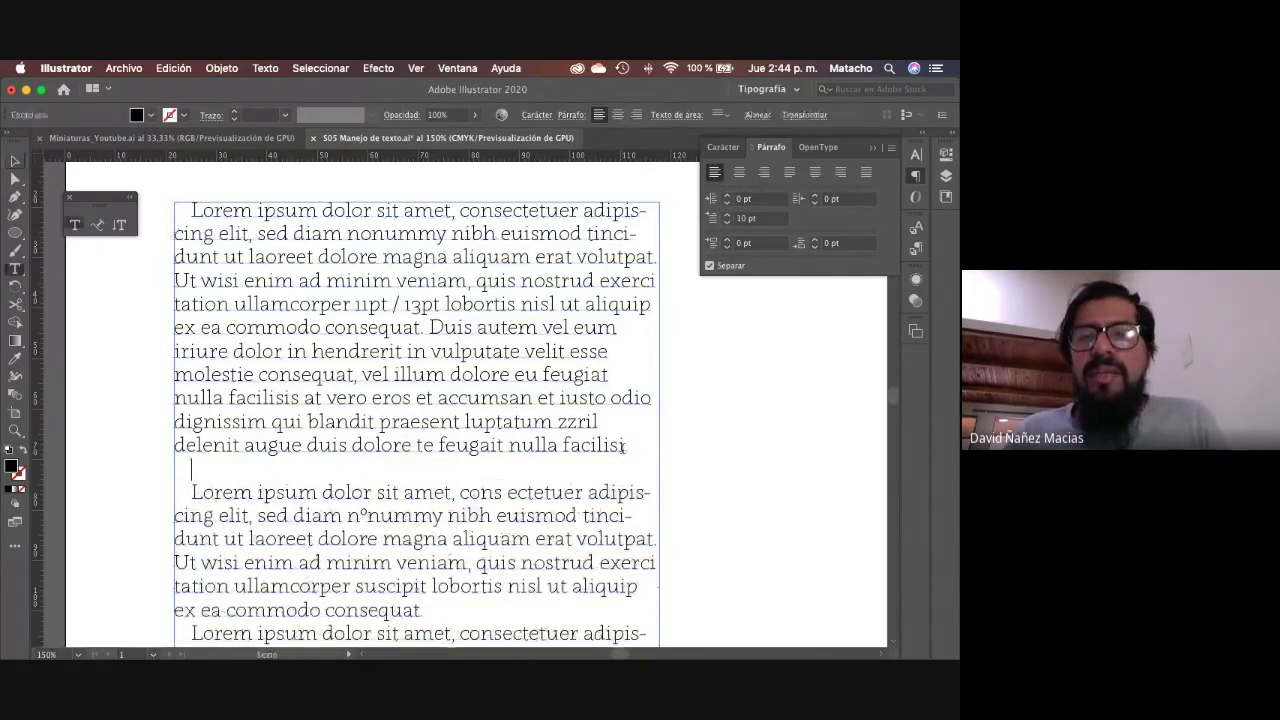
key(Escape)
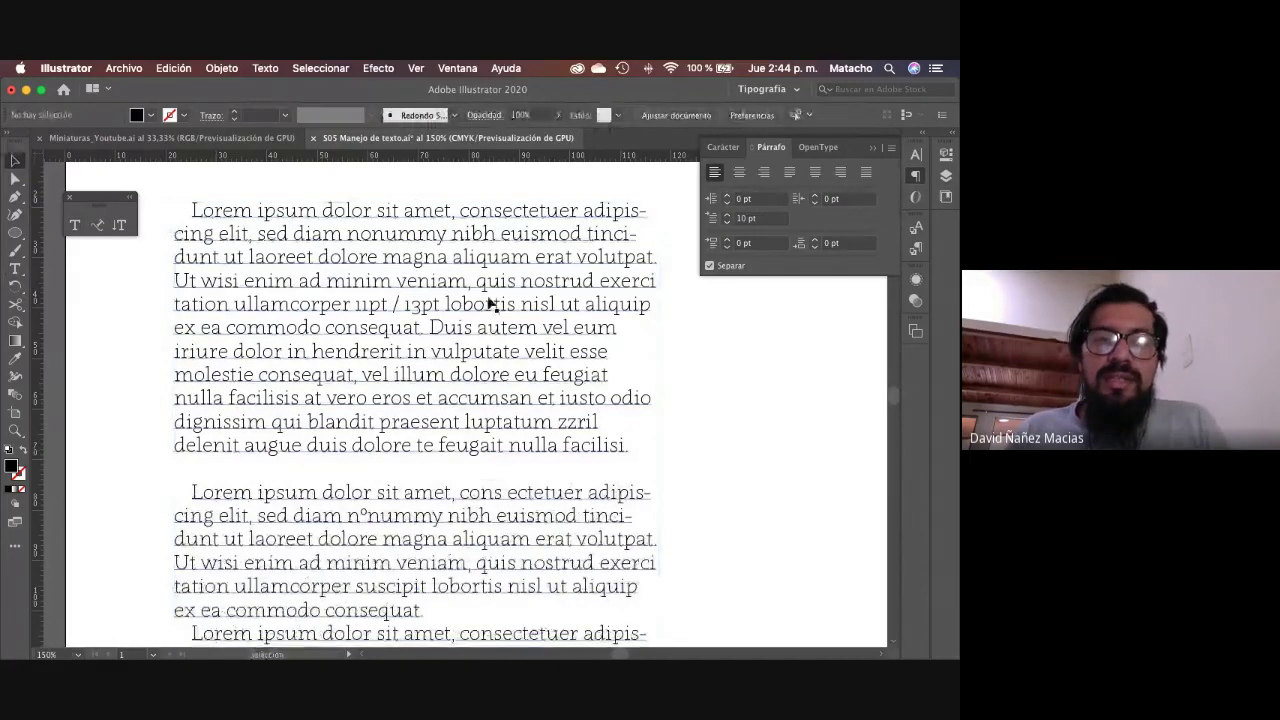
Step: Reset the text block's first-line indent to 0 pt and deselect it
click(409, 280)
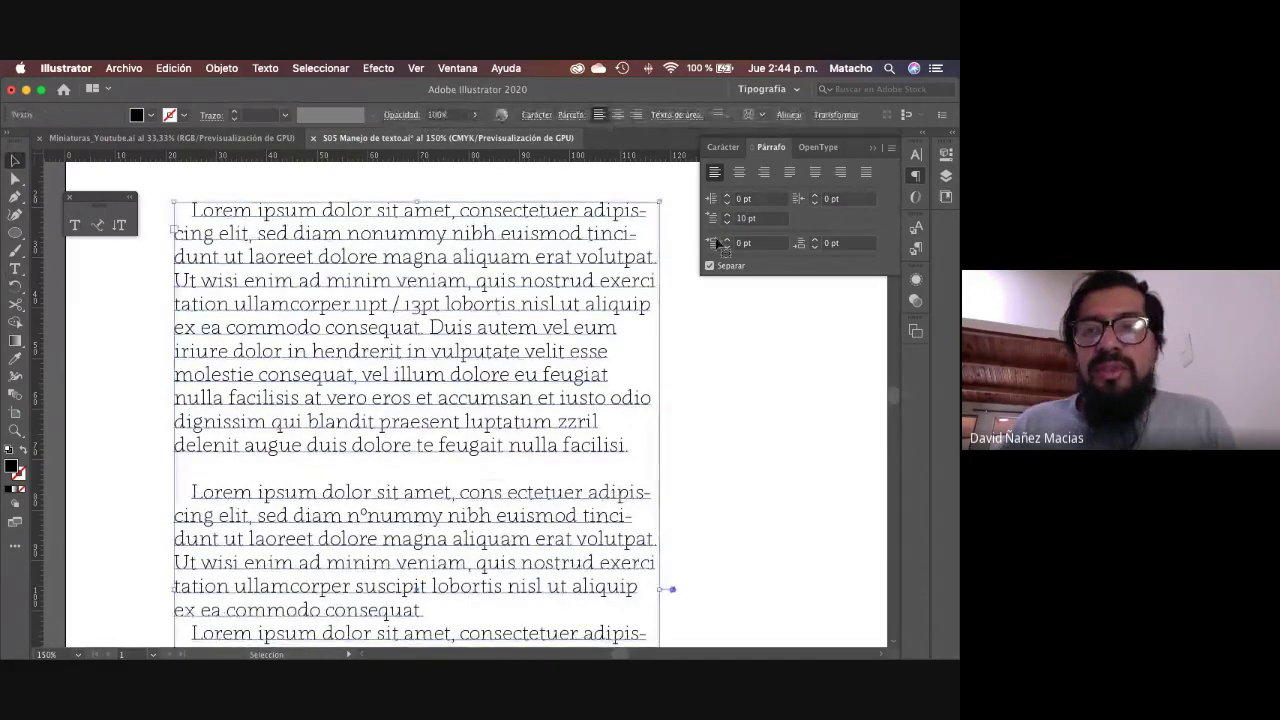
click(765, 219)
text(0)
key(Return)
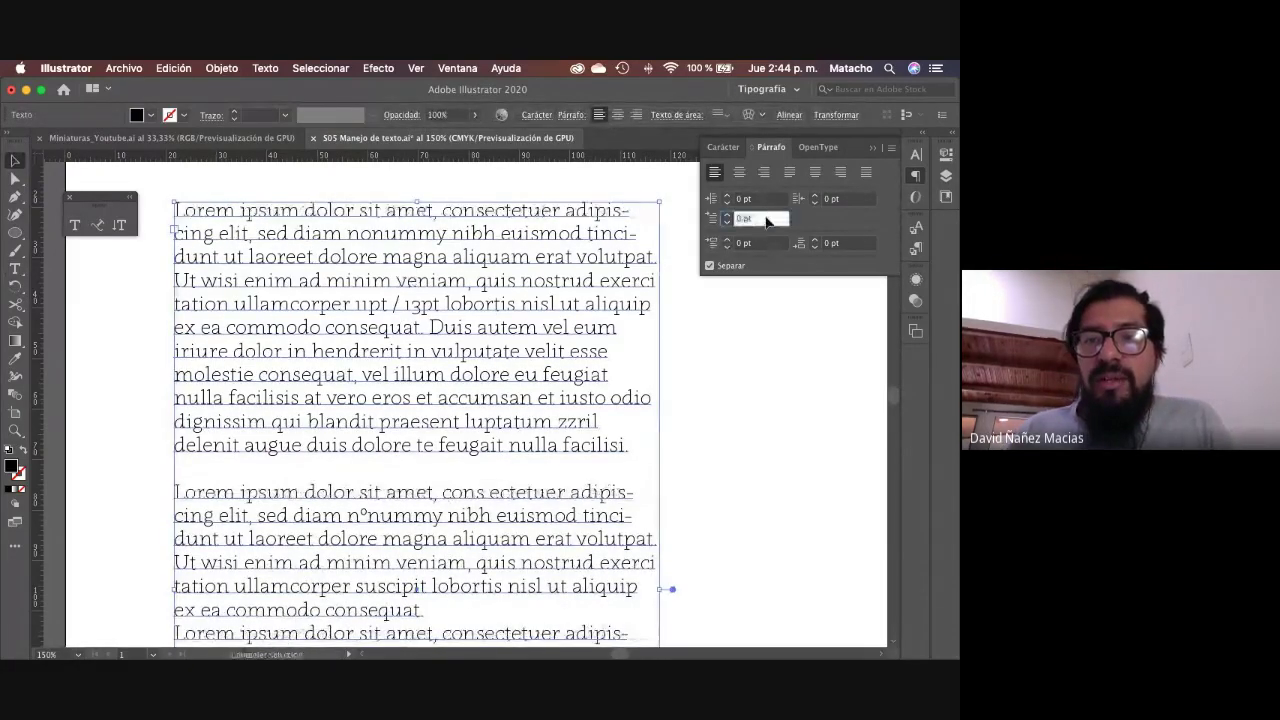
click(727, 454)
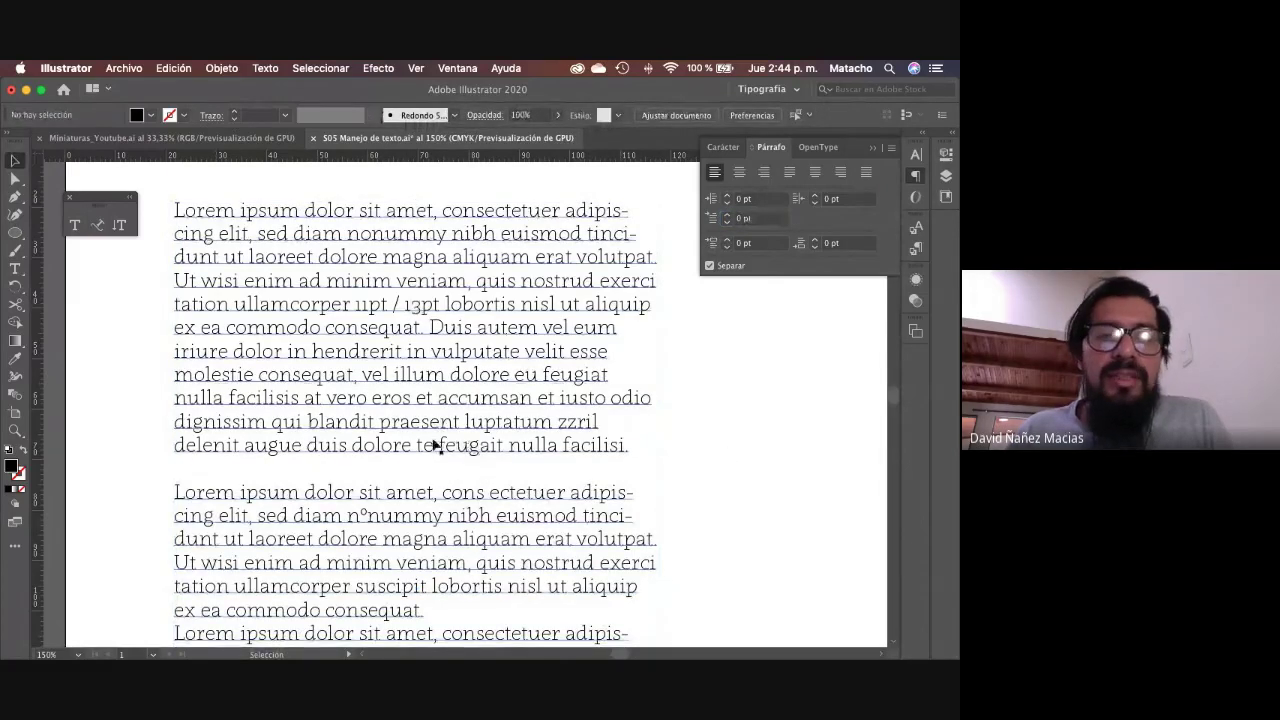
Step: Remove the blank line between the first and second paragraphs and finish text editing with the block selected
click(606, 448)
key(t)
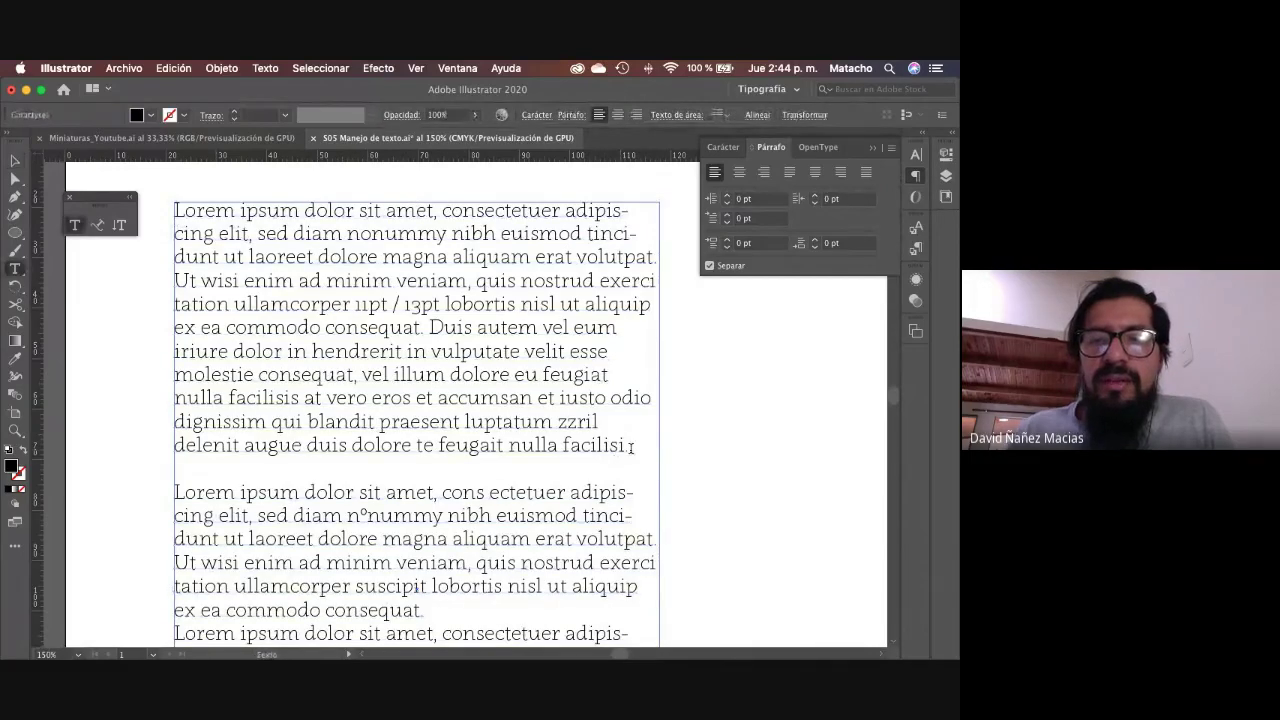
key(Down)
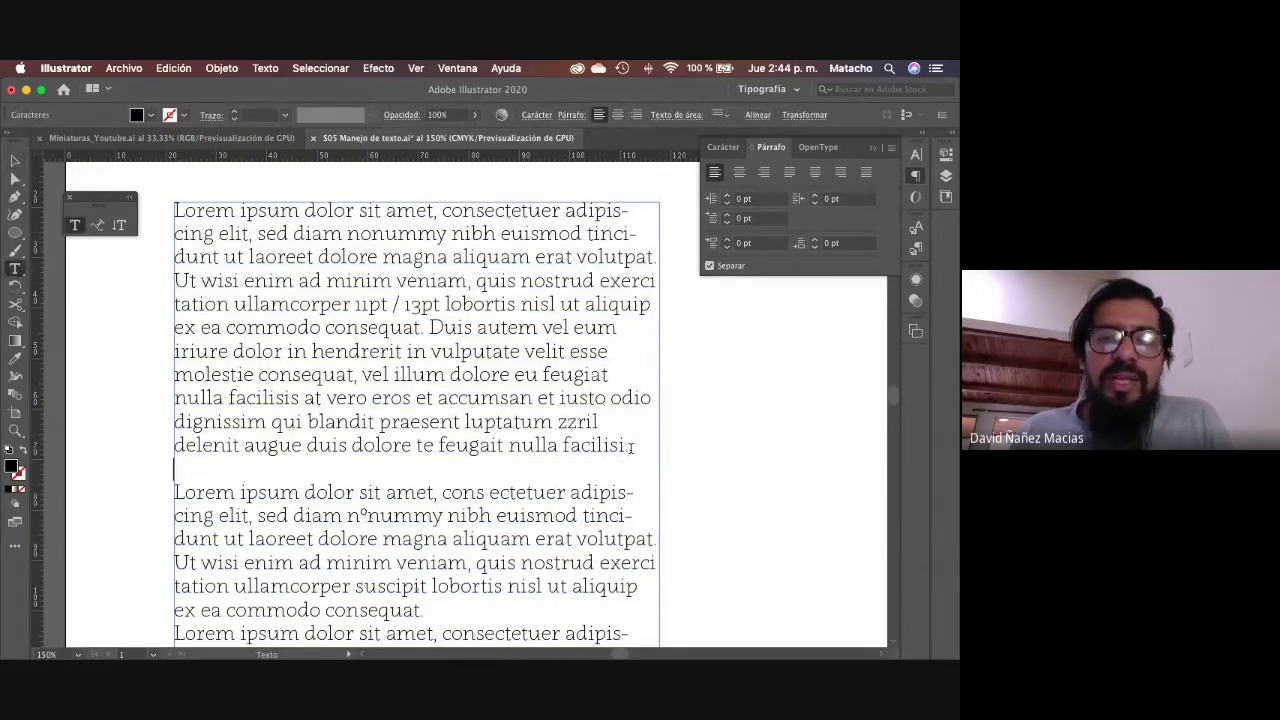
key(BackSpace)
key(Return)
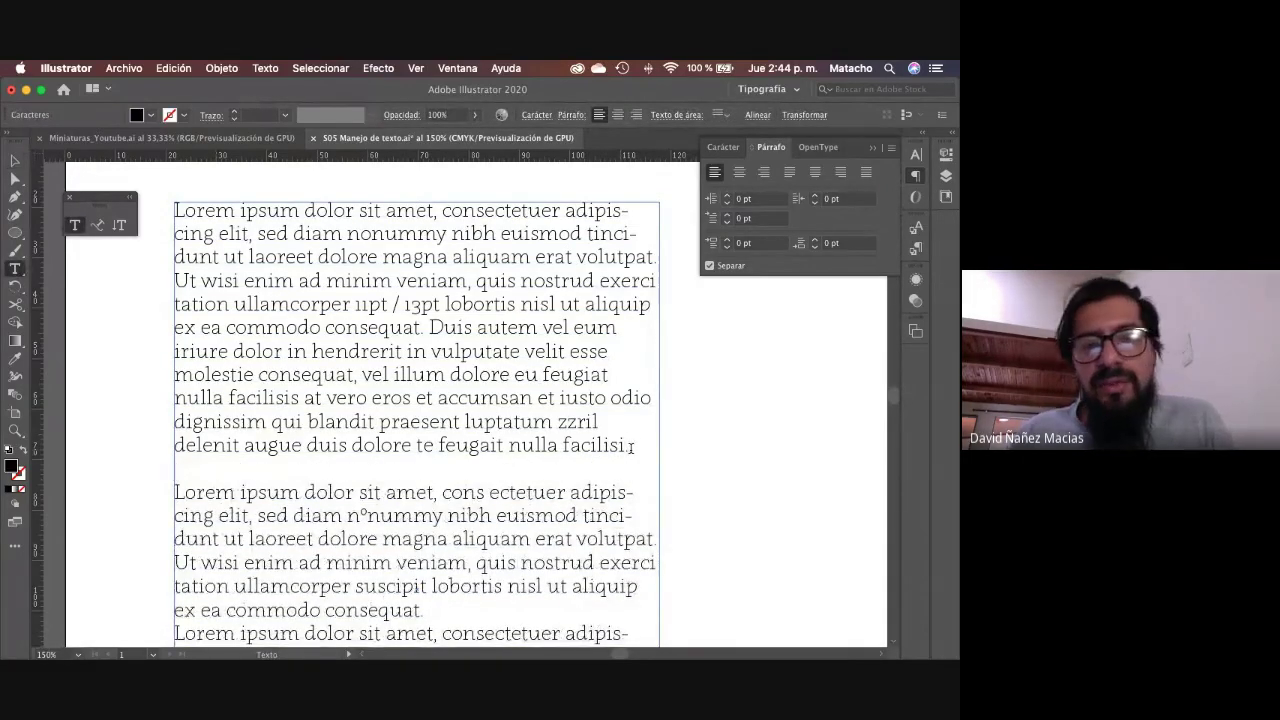
key(BackSpace)
key(Escape)
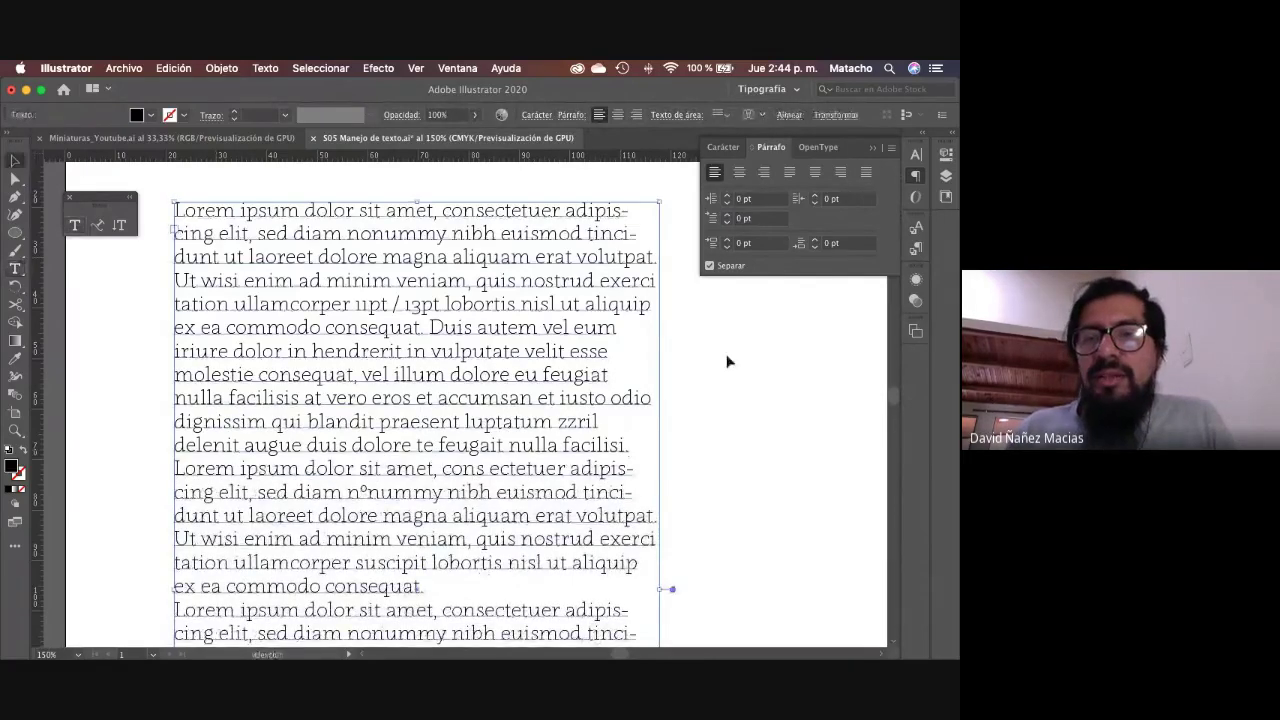
Step: Set the first-line indent back to 10 pt on the paragraphs and deselect the text block
click(761, 220)
text(10)
key(Return)
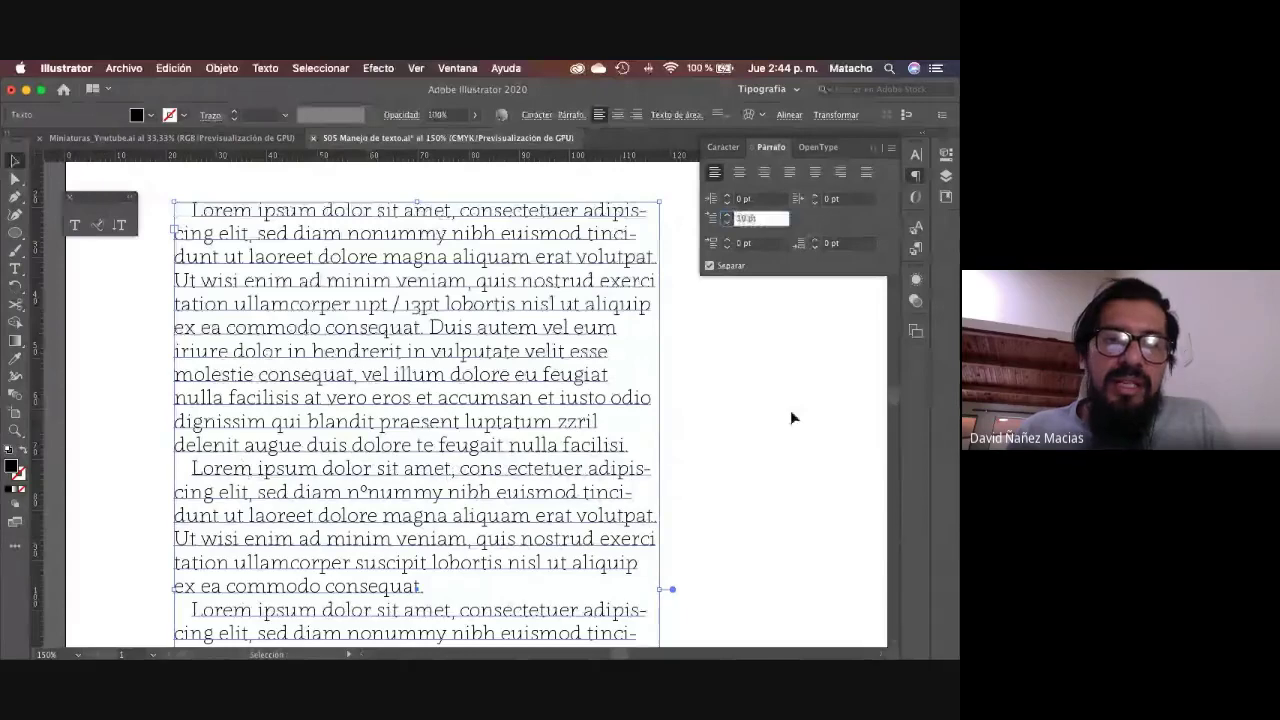
click(790, 410)
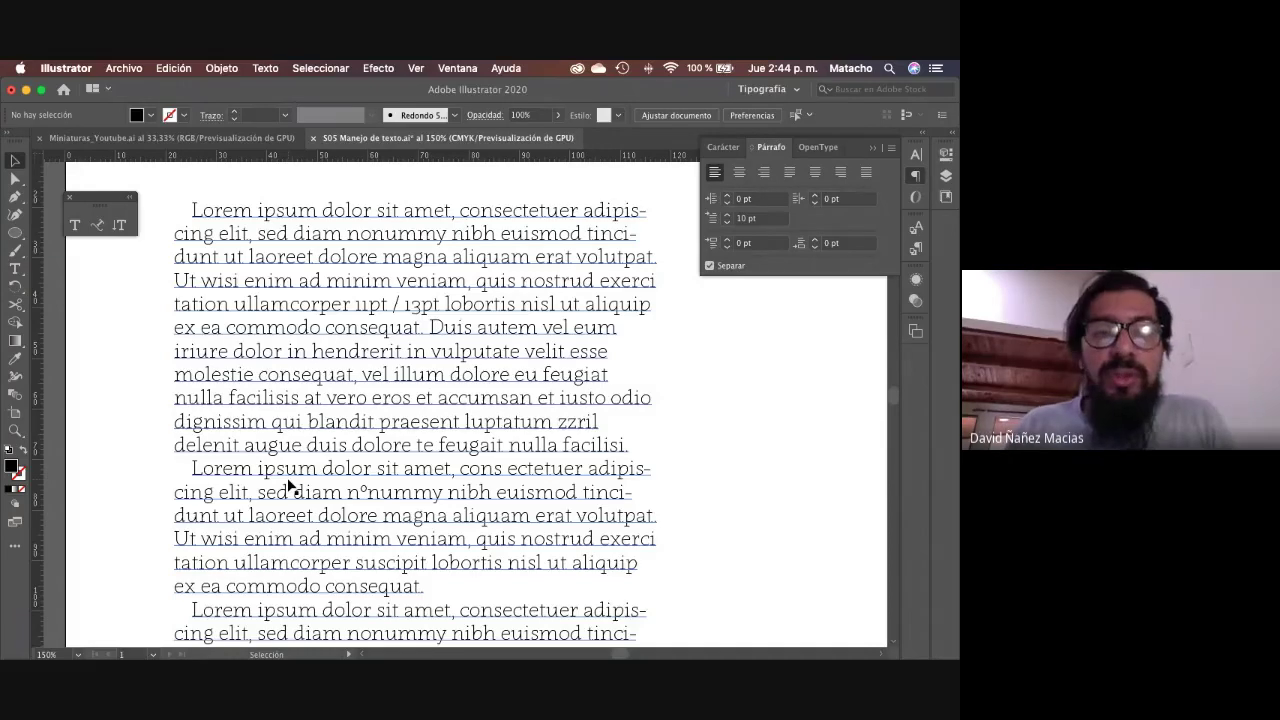
Step: Select the text block again and clear its first-line indent by setting it to 0 pt
key(z)
alt+click(416, 415)
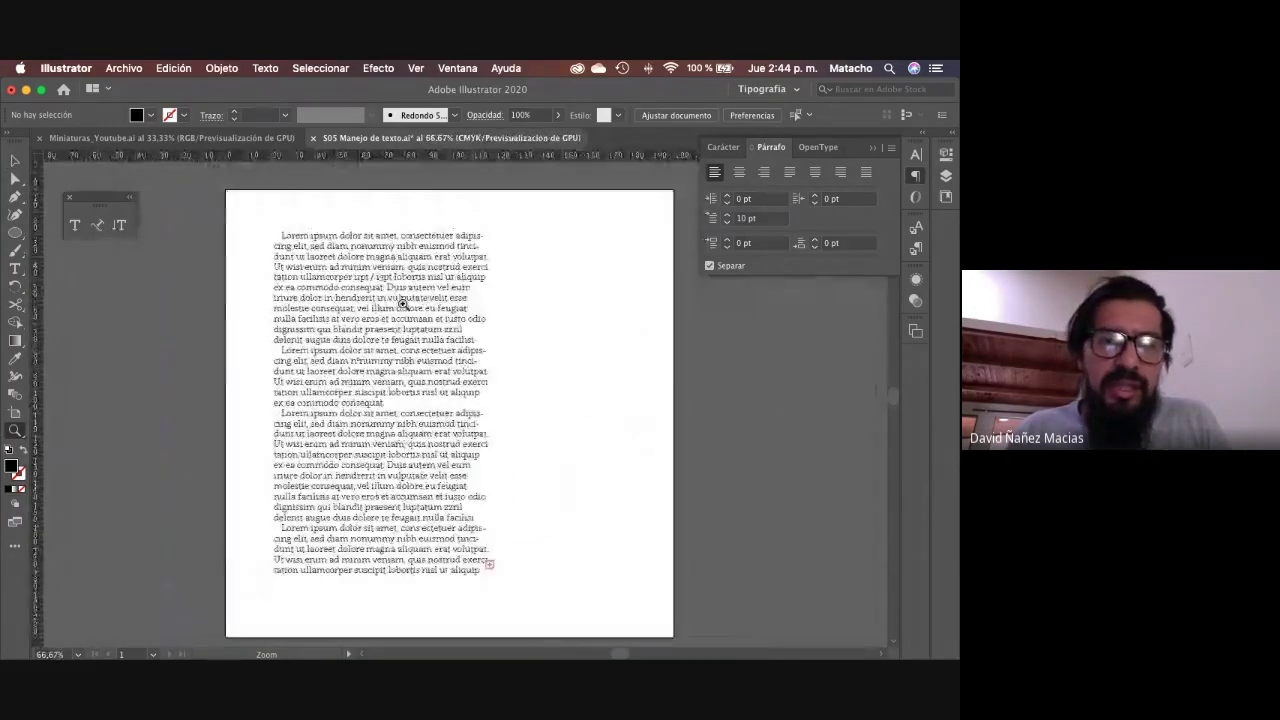
key(v)
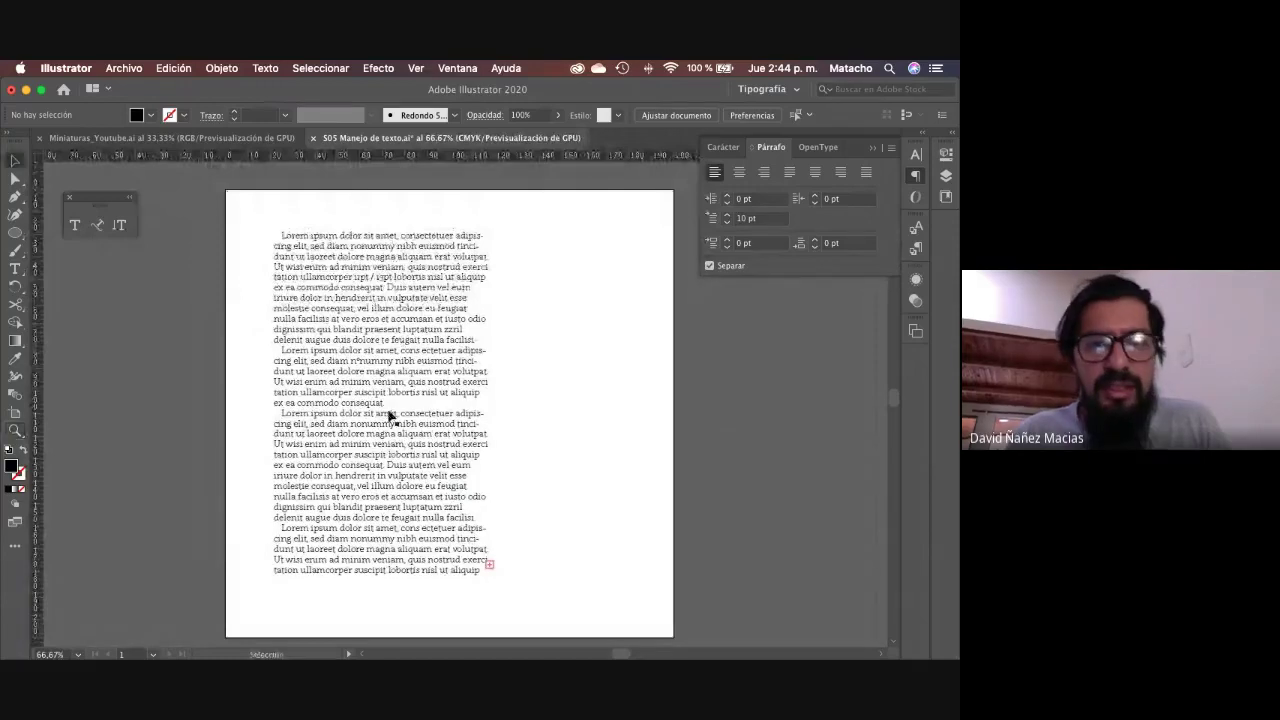
click(390, 415)
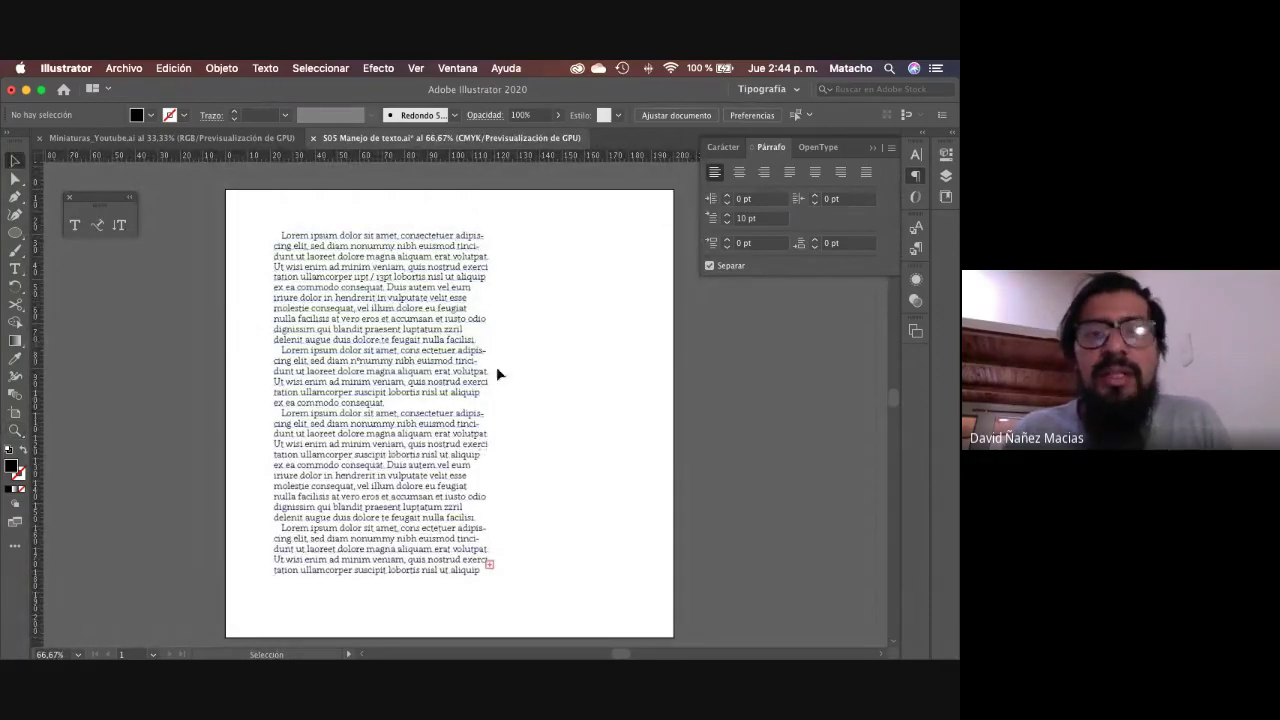
click(390, 330)
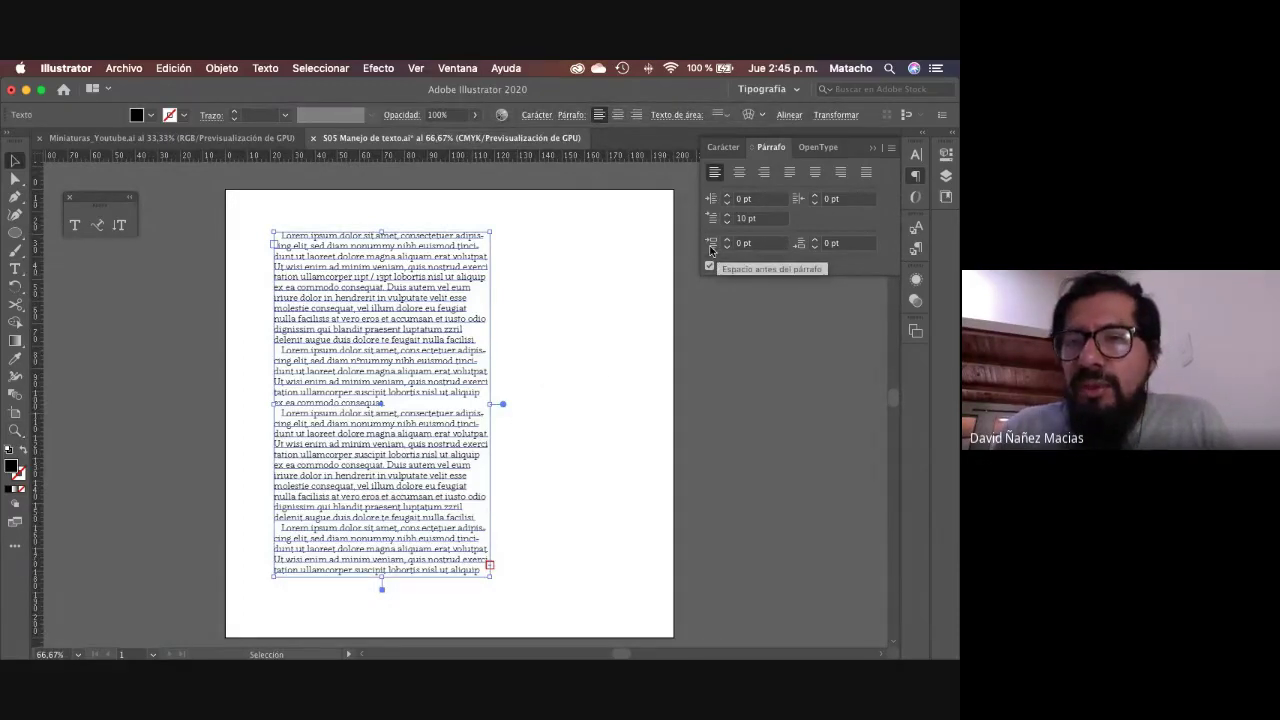
click(768, 242)
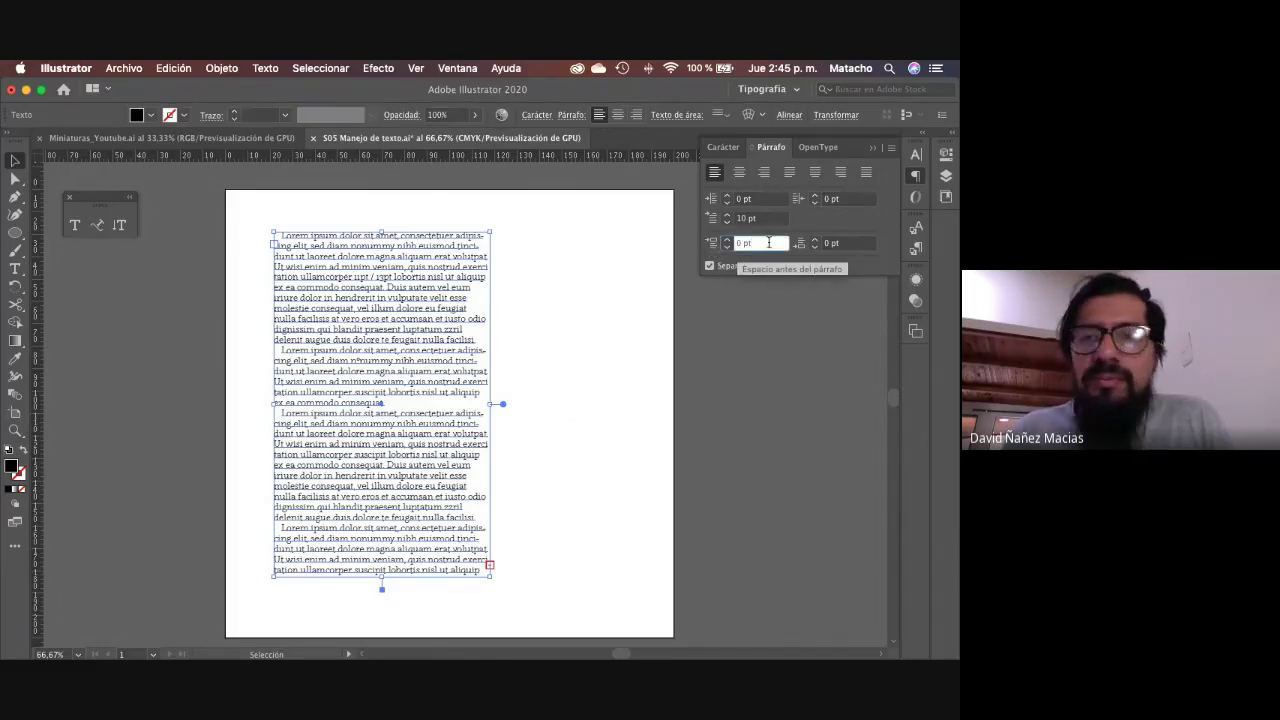
click(776, 219)
text(0)
key(Return)
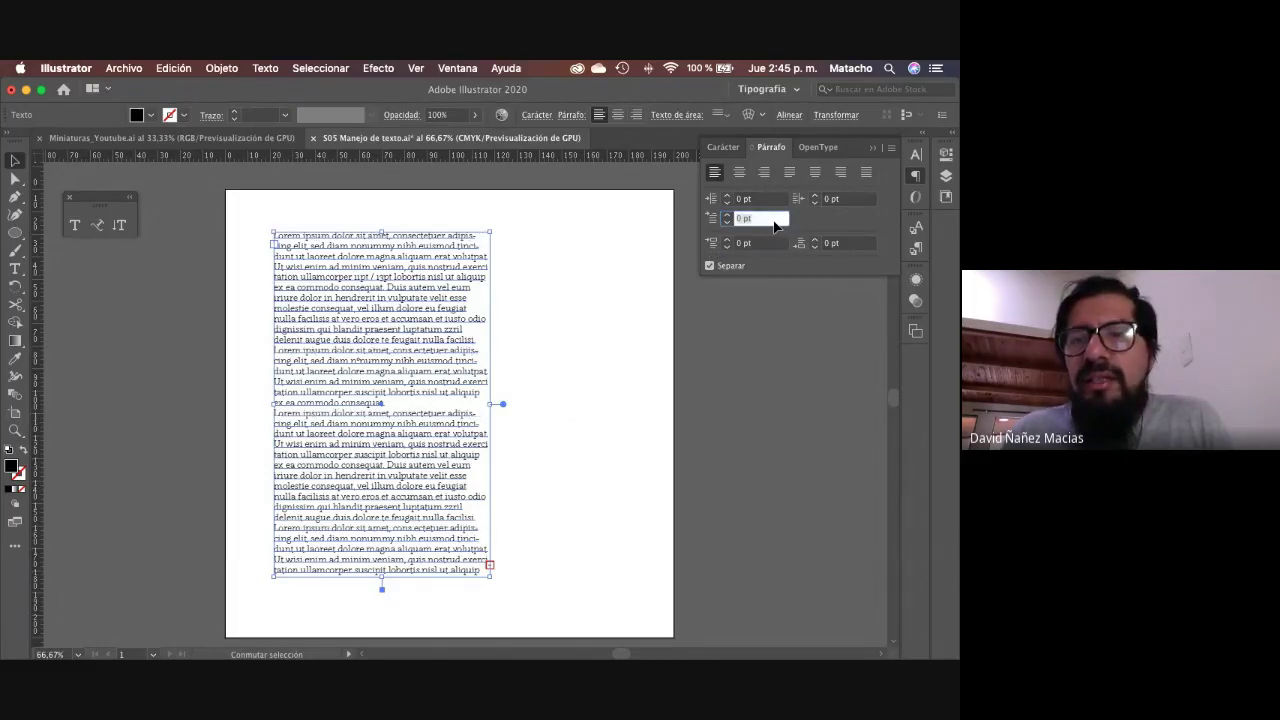
Step: Try different amounts of space before the text block's paragraphs, finishing with 20 pt
click(760, 245)
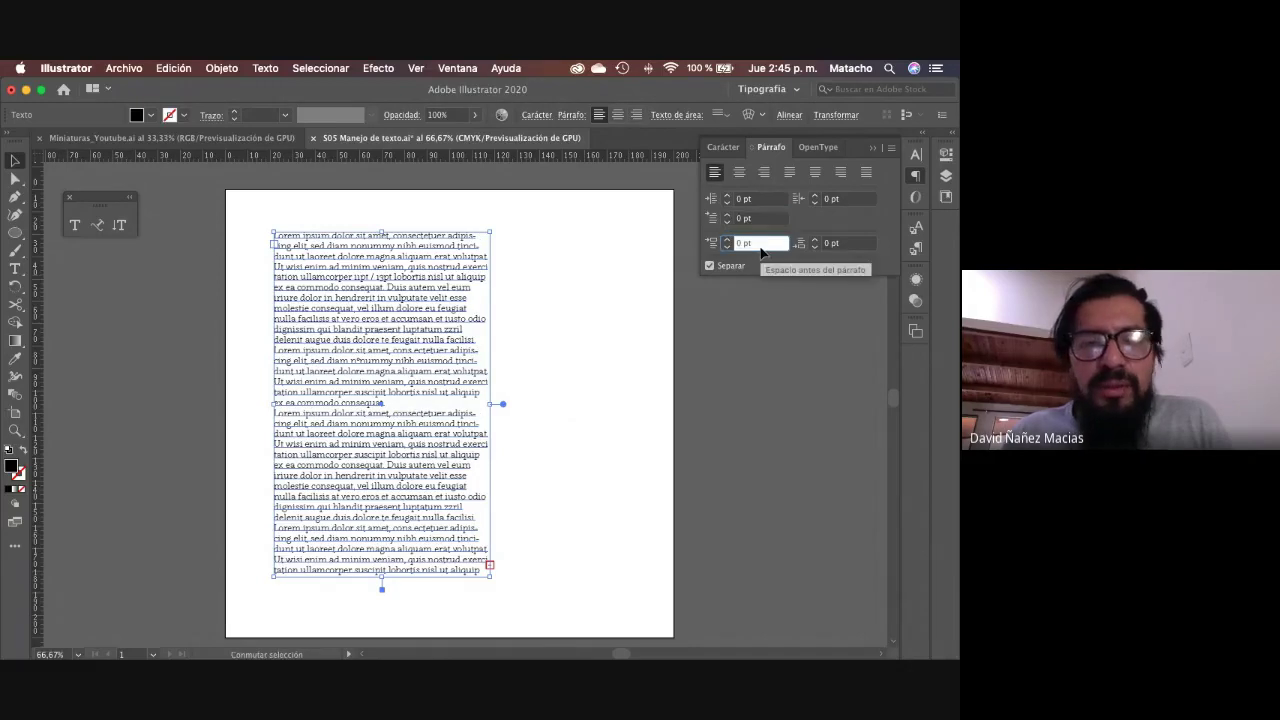
key(shift+Up)
key(Down)
key(Down)
key(Down)
key(Down)
key(Down)
key(Down)
key(Down)
key(Down)
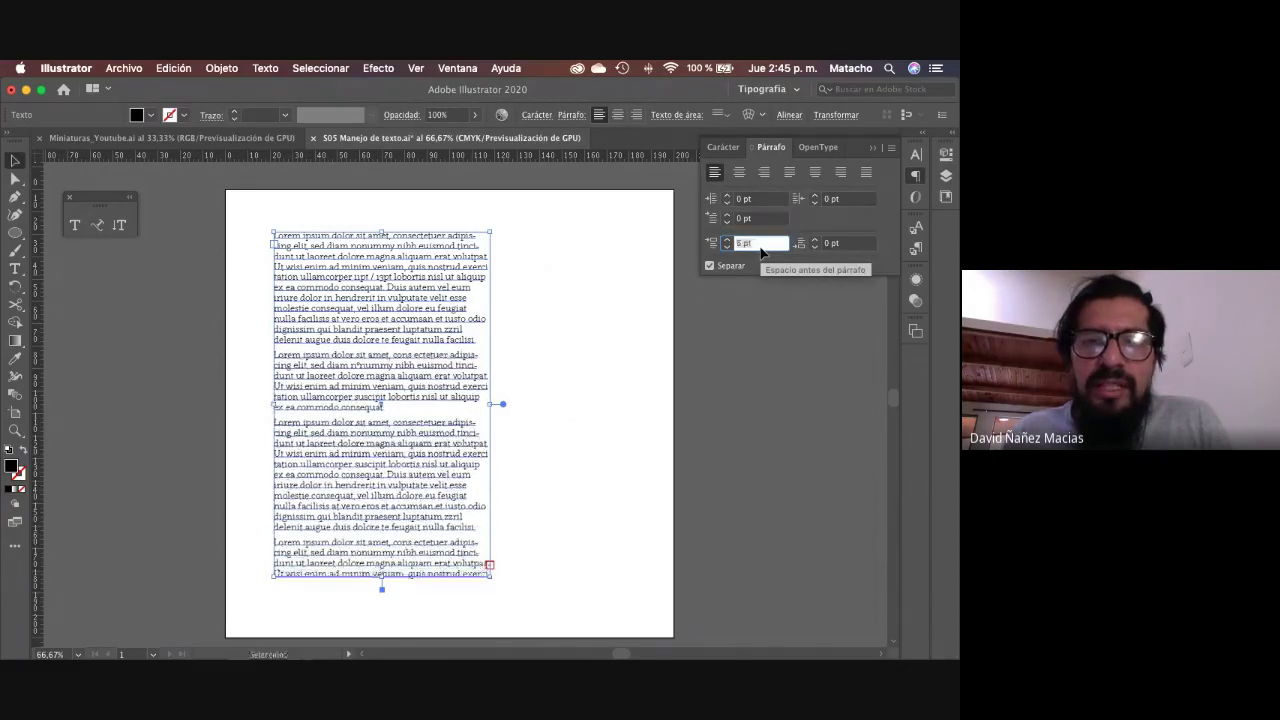
key(Down)
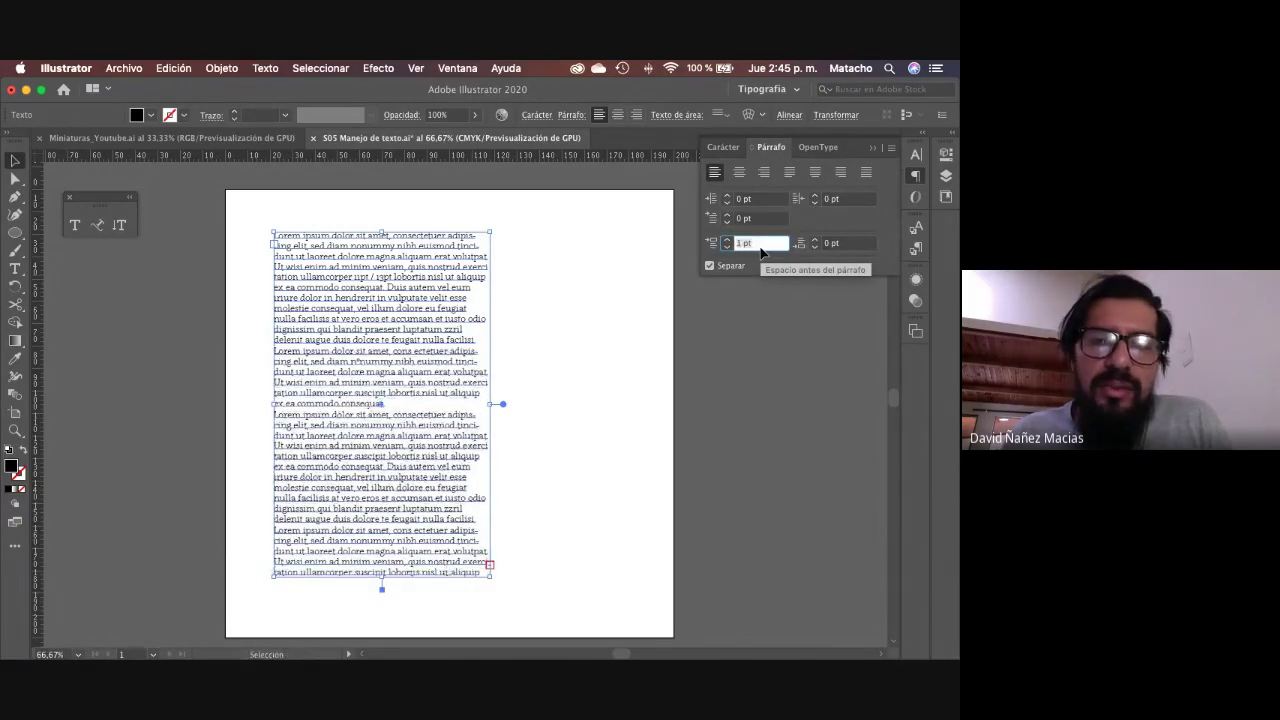
key(Up)
key(Up)
key(Up)
key(Up)
key(Up)
key(Up)
key(Up)
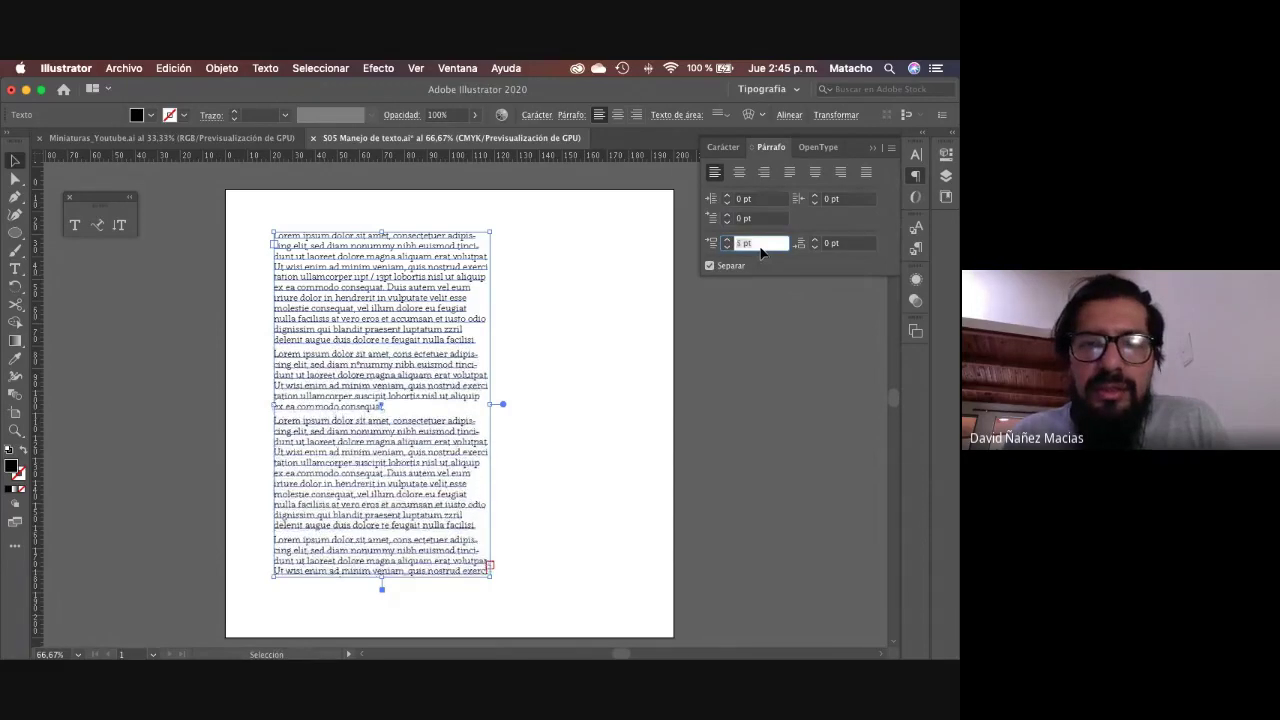
key(shift+Up)
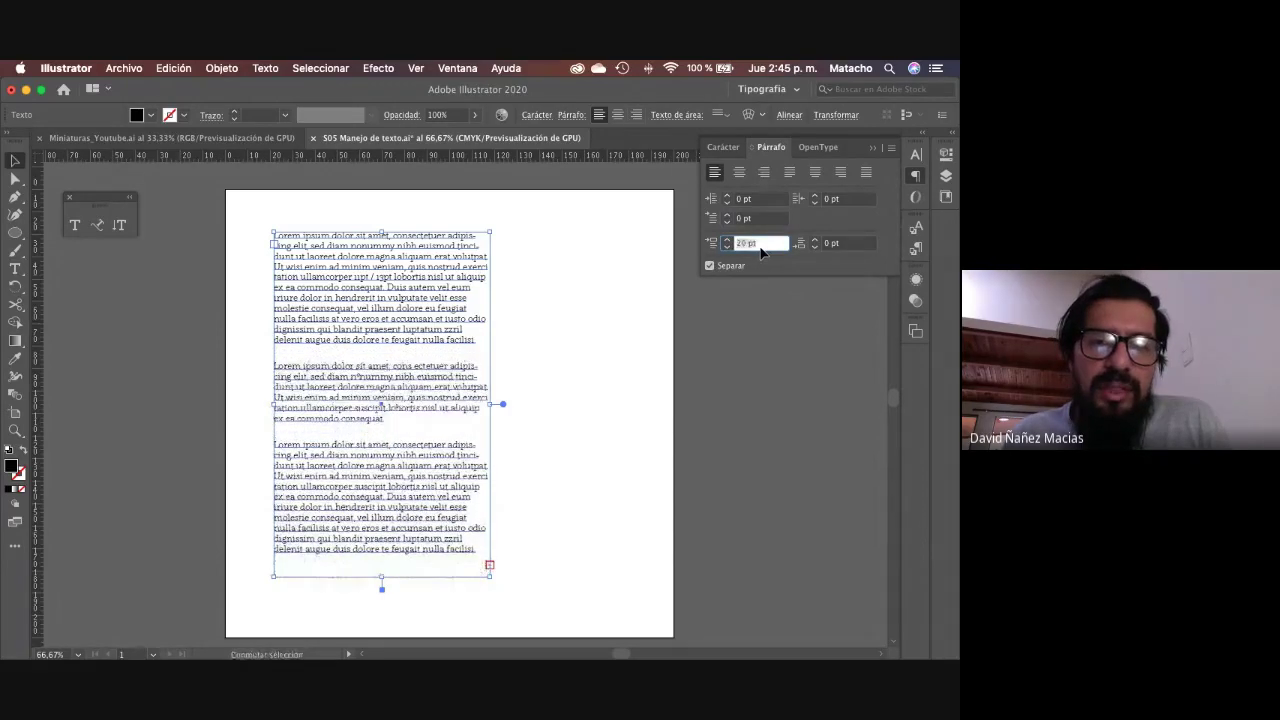
Step: Reduce the space before the text block's paragraphs step by step to 0 pt
key(Down)
key(Down)
key(Down)
key(Down)
key(Down)
key(Down)
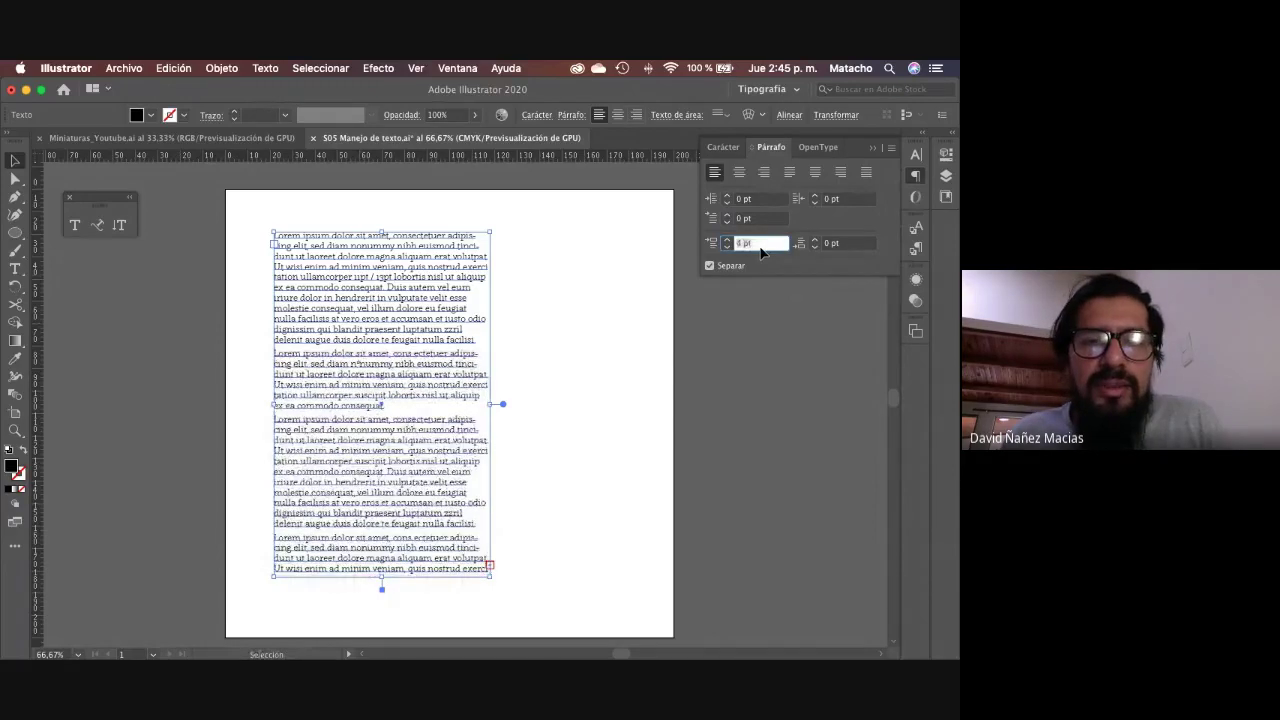
key(Down)
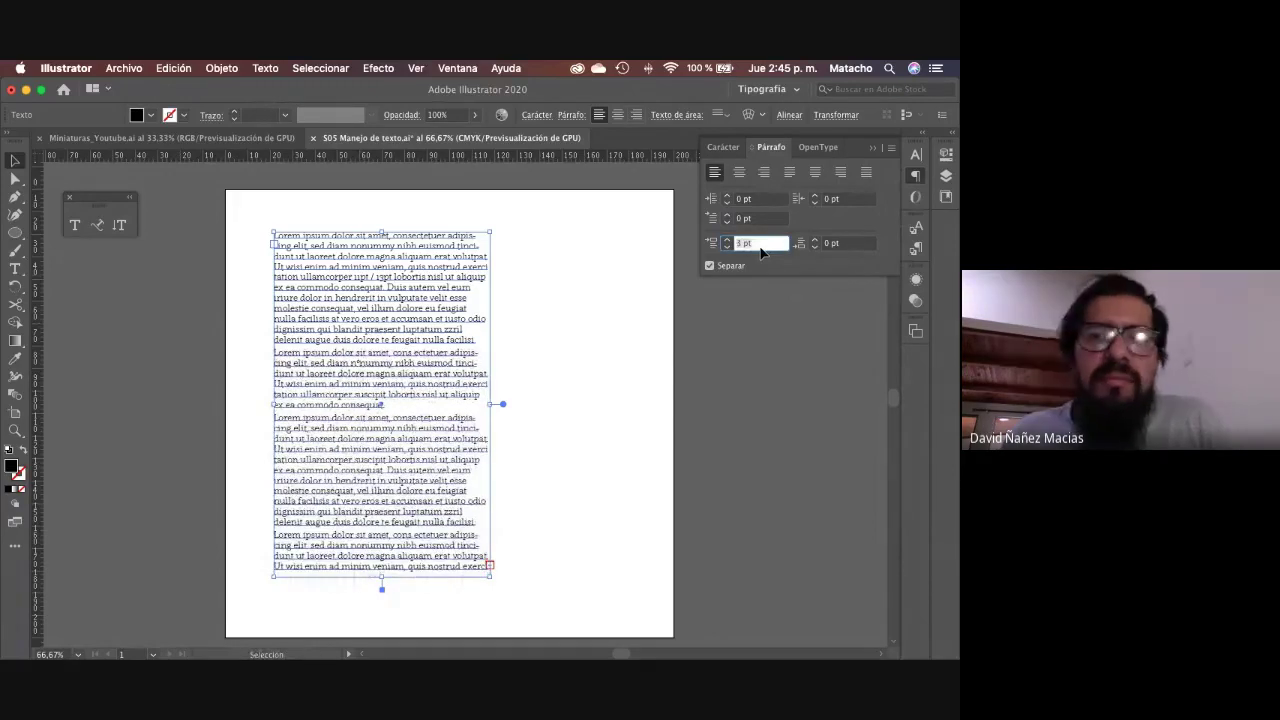
key(Down)
key(Down)
key(Down)
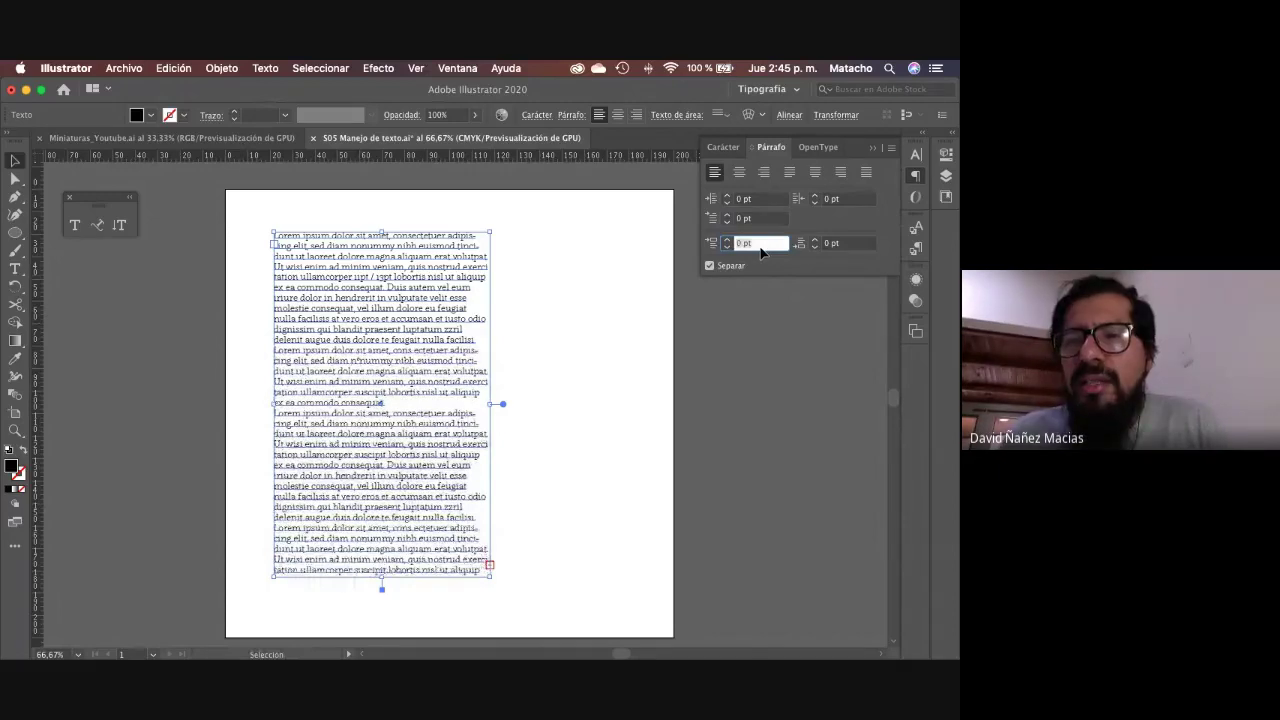
Step: Try 10 pt of space after the text block's paragraphs and reset it to 0 pt
click(845, 243)
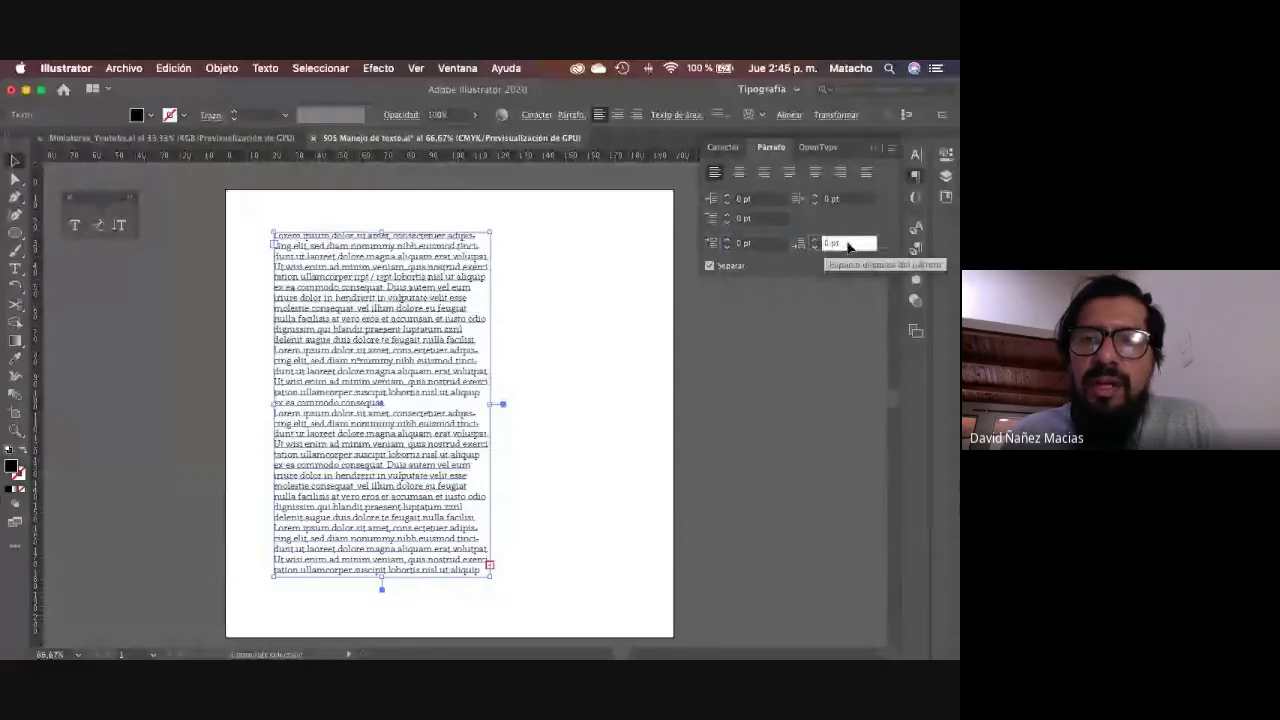
text(10)
key(Return)
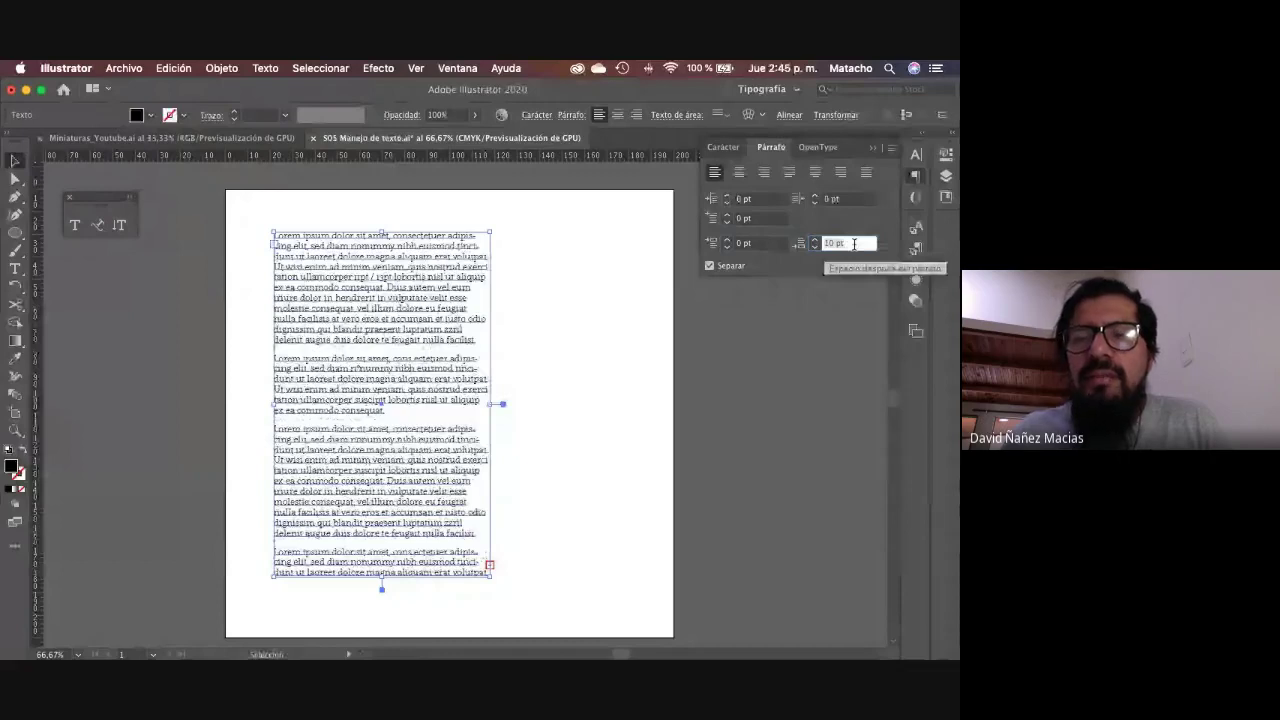
text(0)
key(Return)
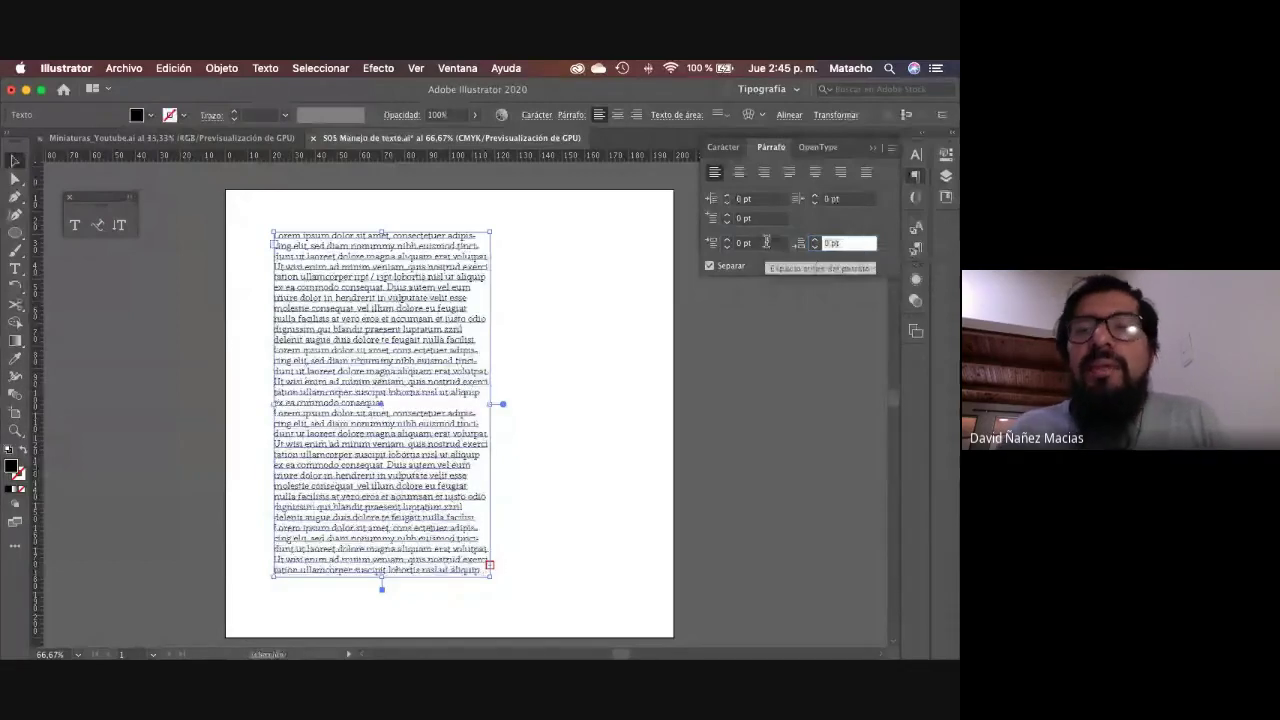
Step: Turn off hyphenation for the text block, compare the line breaks up close, and turn hyphenation back on
click(710, 266)
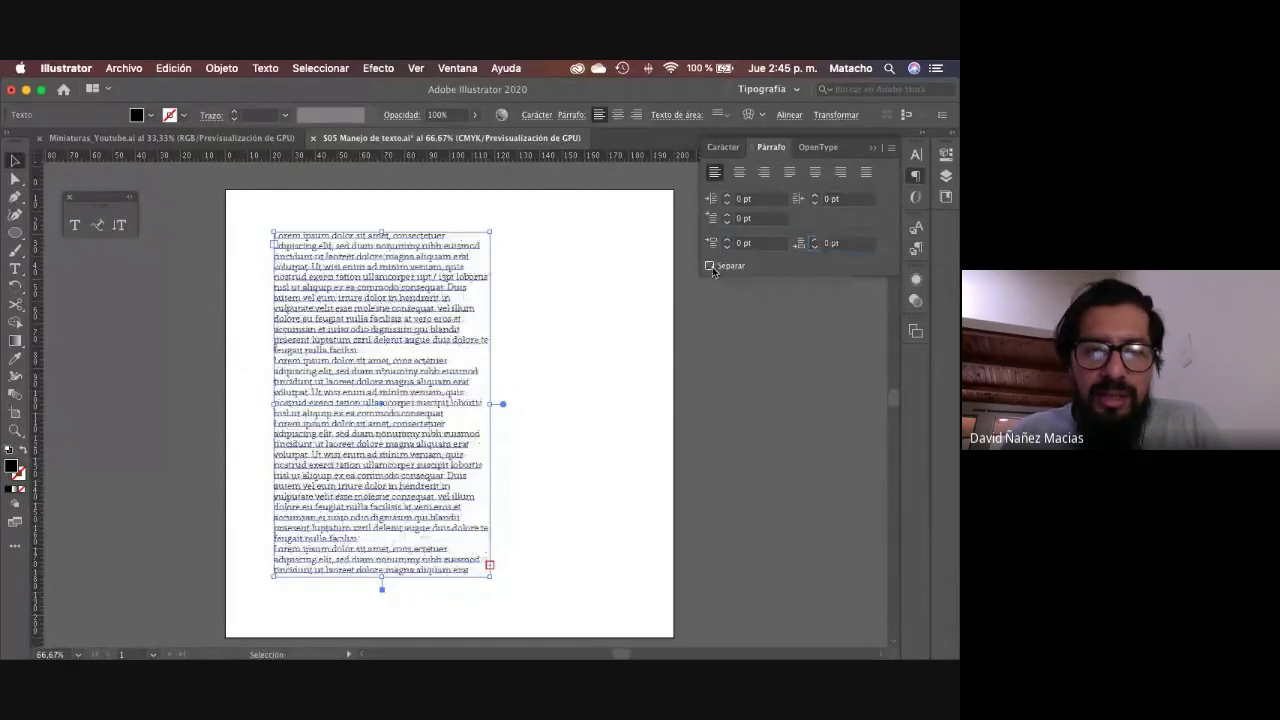
key(z)
double_click(475, 349)
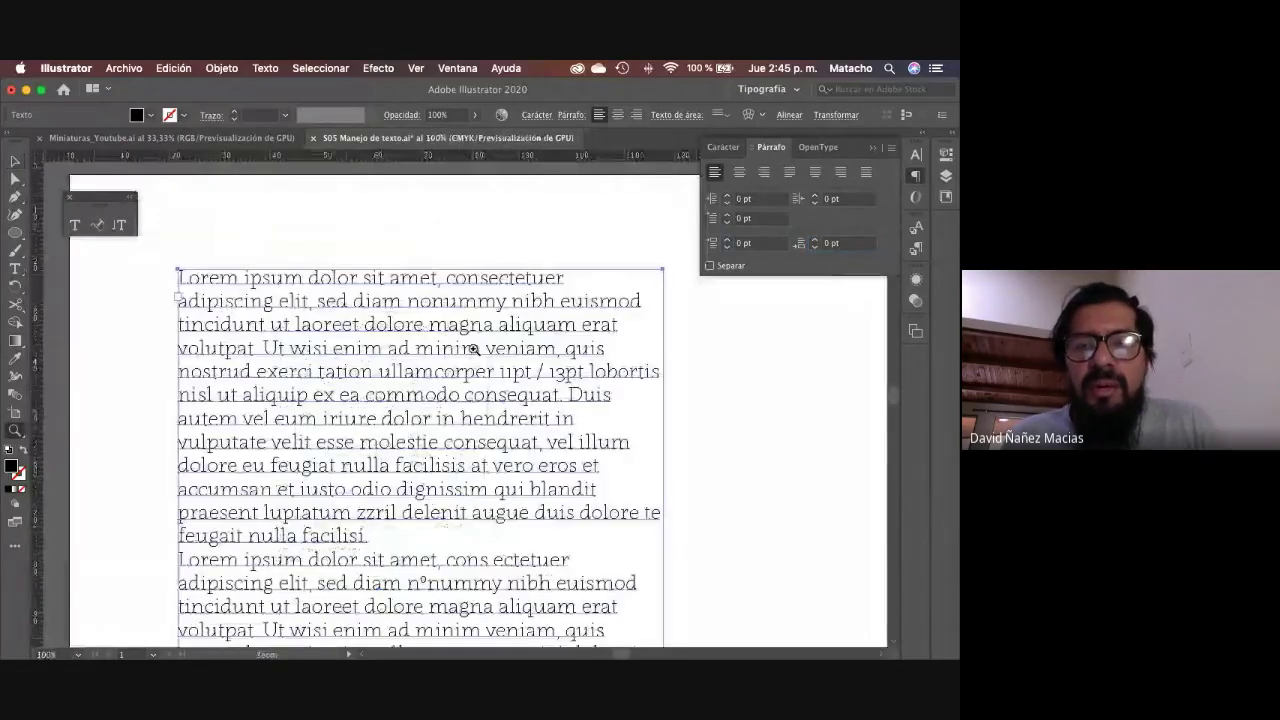
click(710, 266)
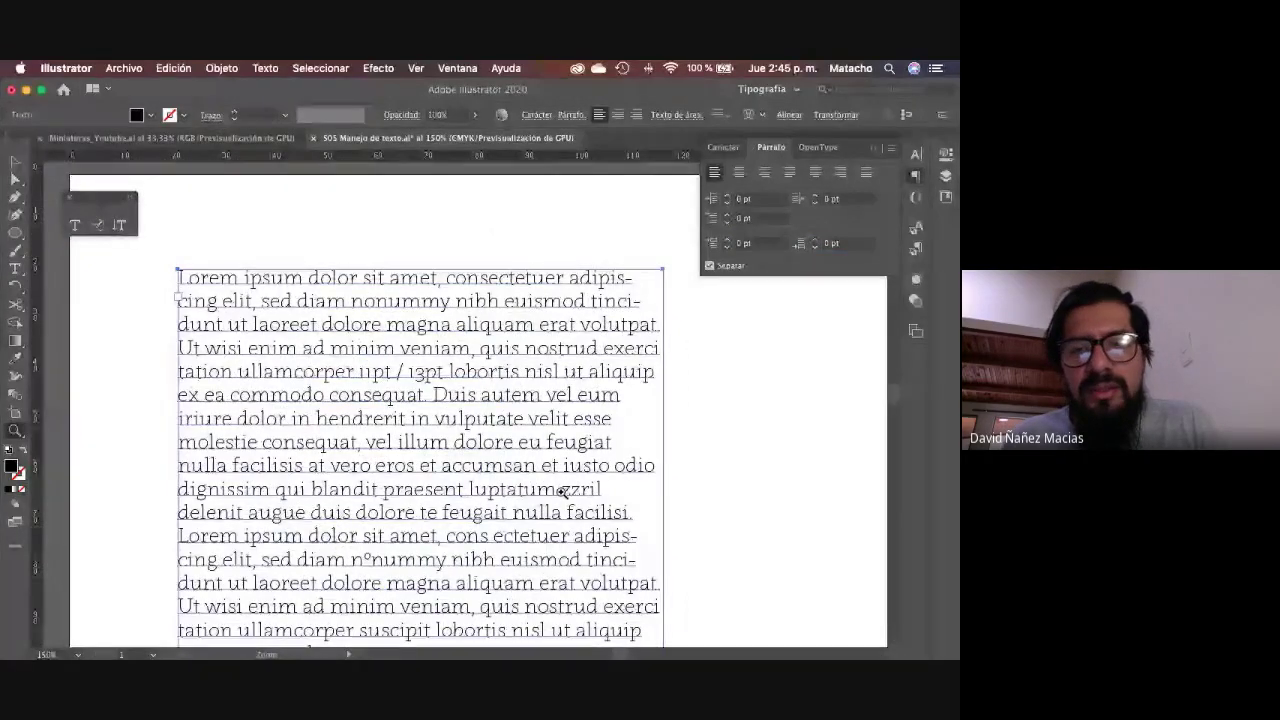
scroll(563, 491, down, 2)
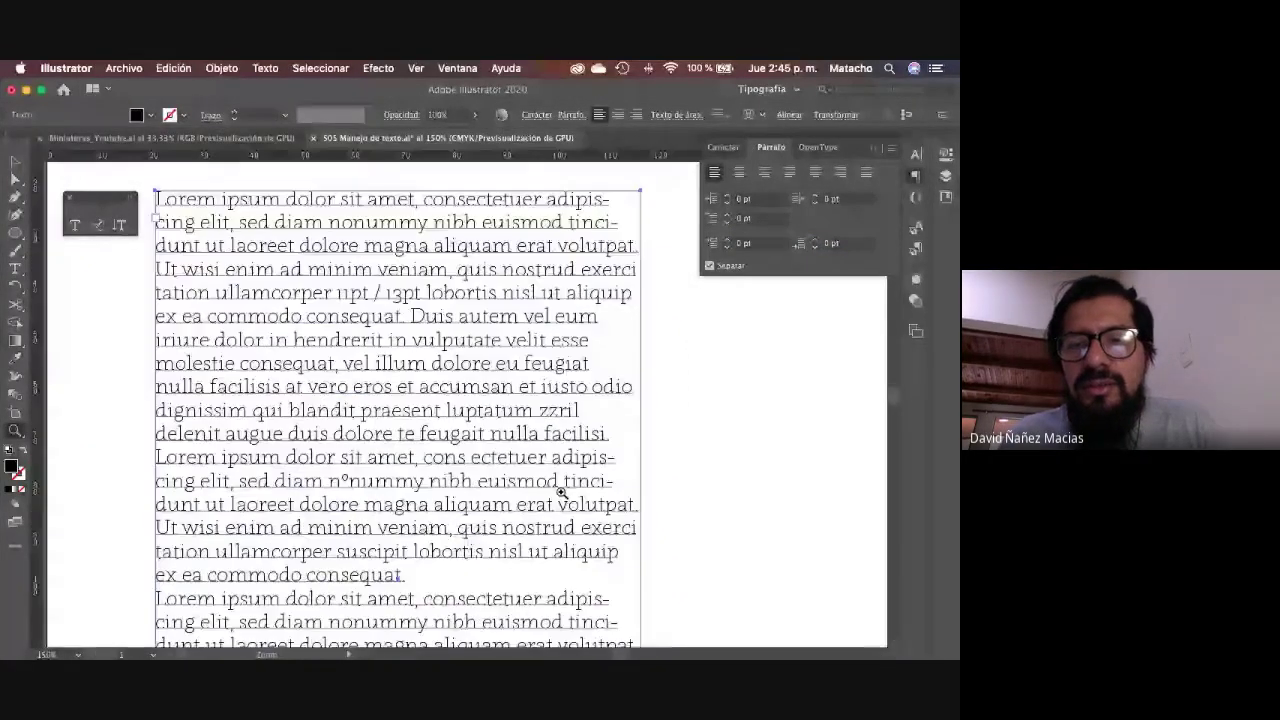
Step: Try centre and right alignment on the text block, finishing with justified text whose last lines align left
click(753, 469)
click(474, 297)
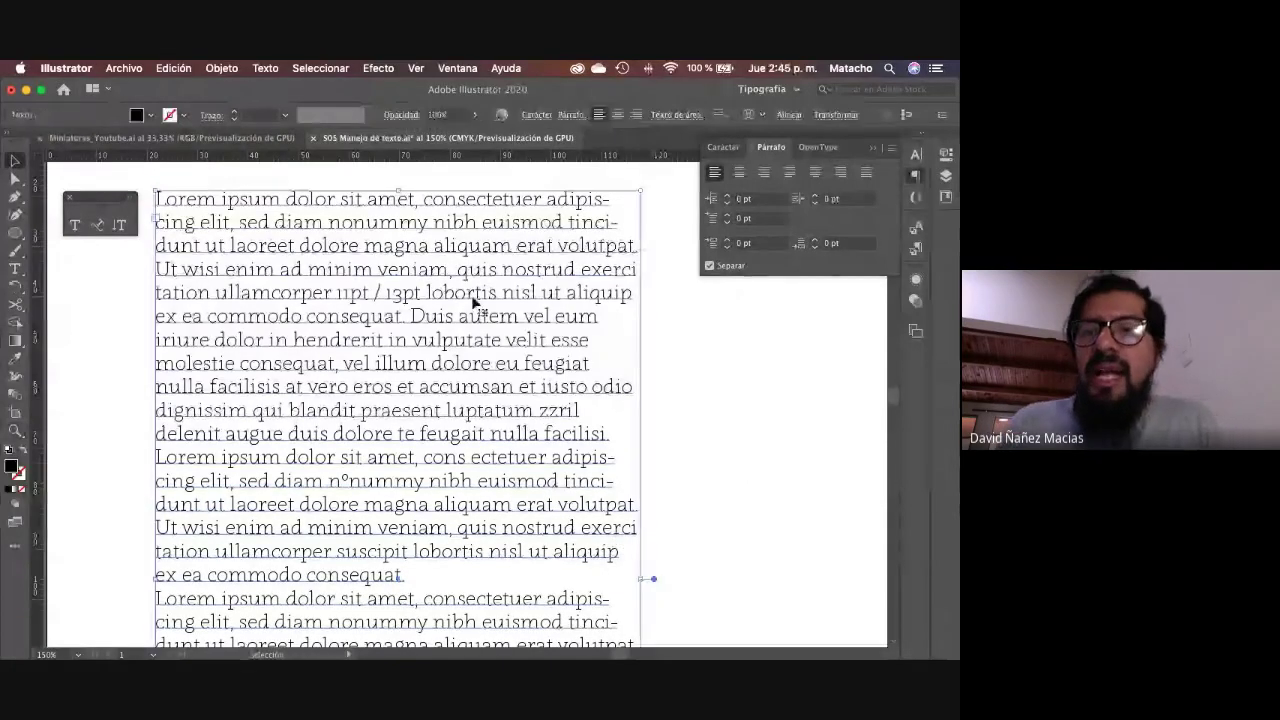
click(740, 173)
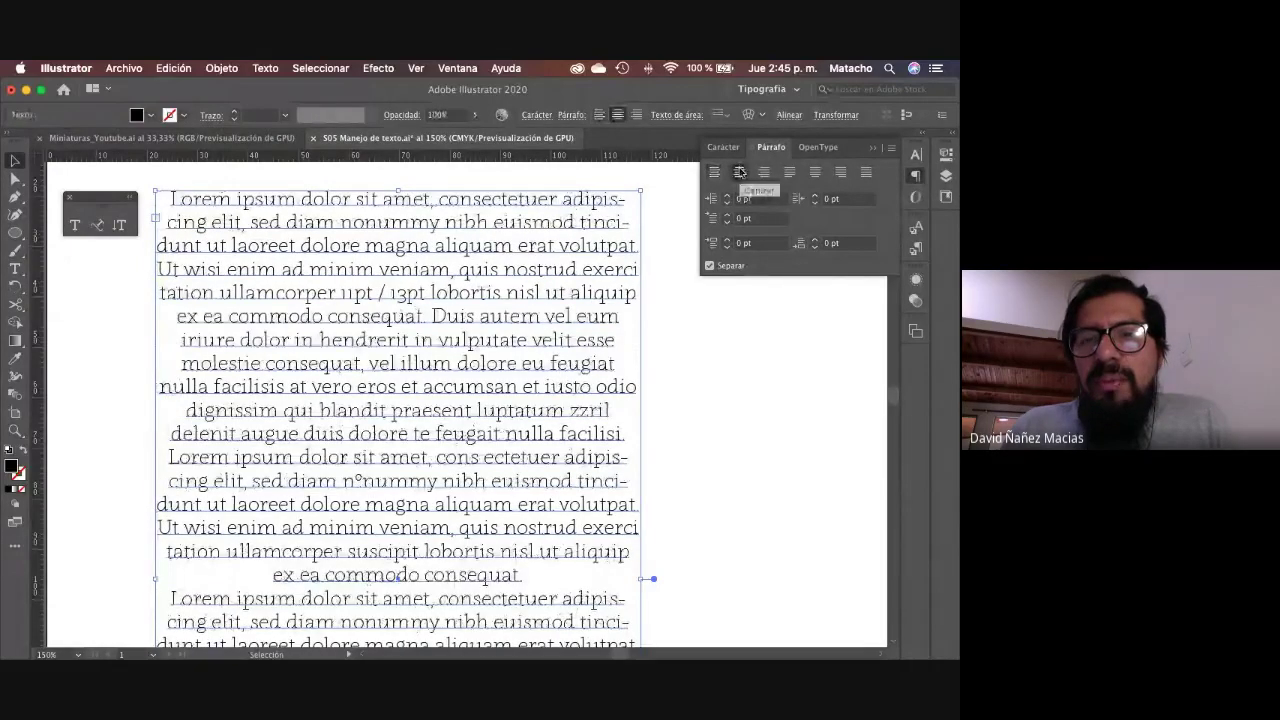
click(764, 173)
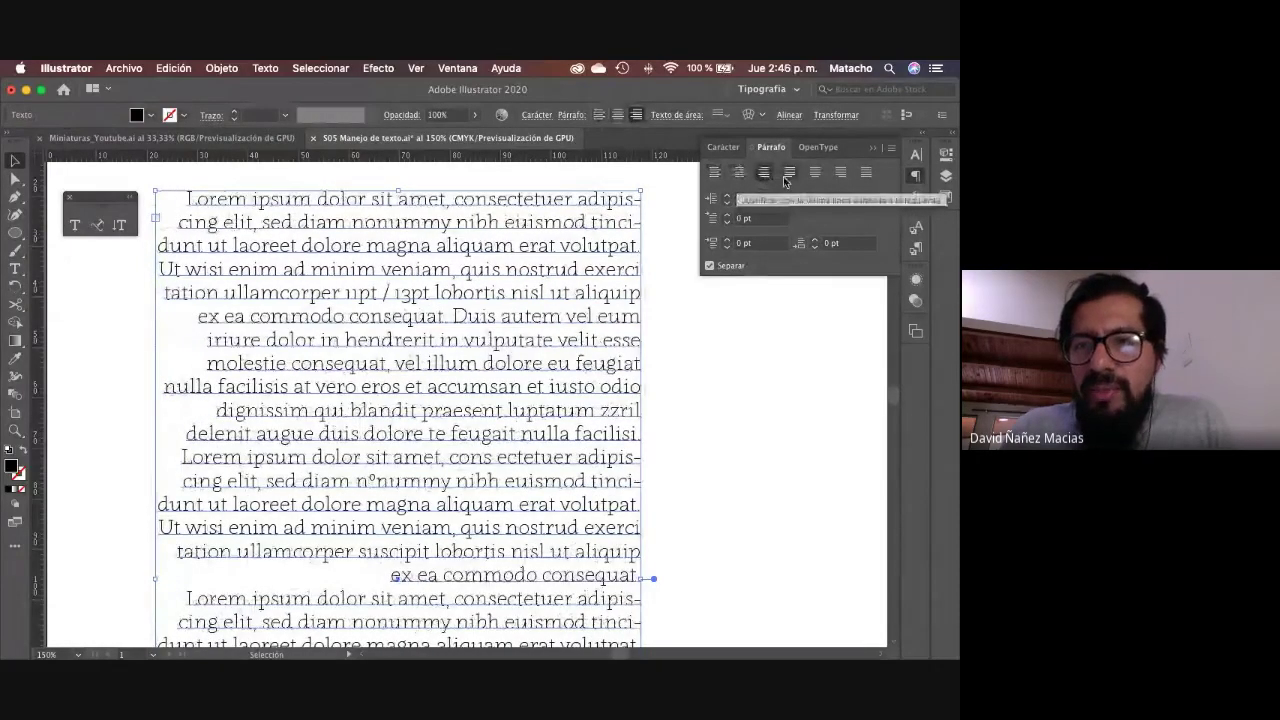
click(789, 173)
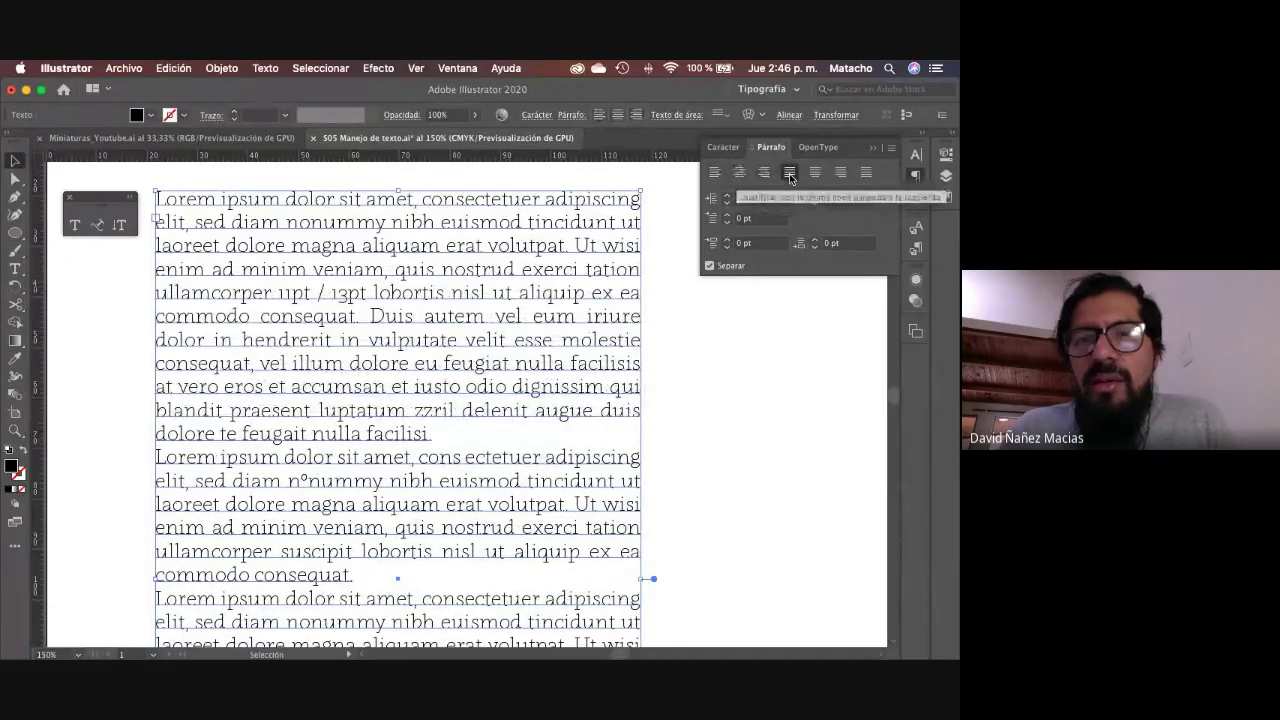
Step: Switch the text block to left alignment and back to justified with last lines aligned left, and deselect it
click(711, 429)
key(z)
alt+click(486, 343)
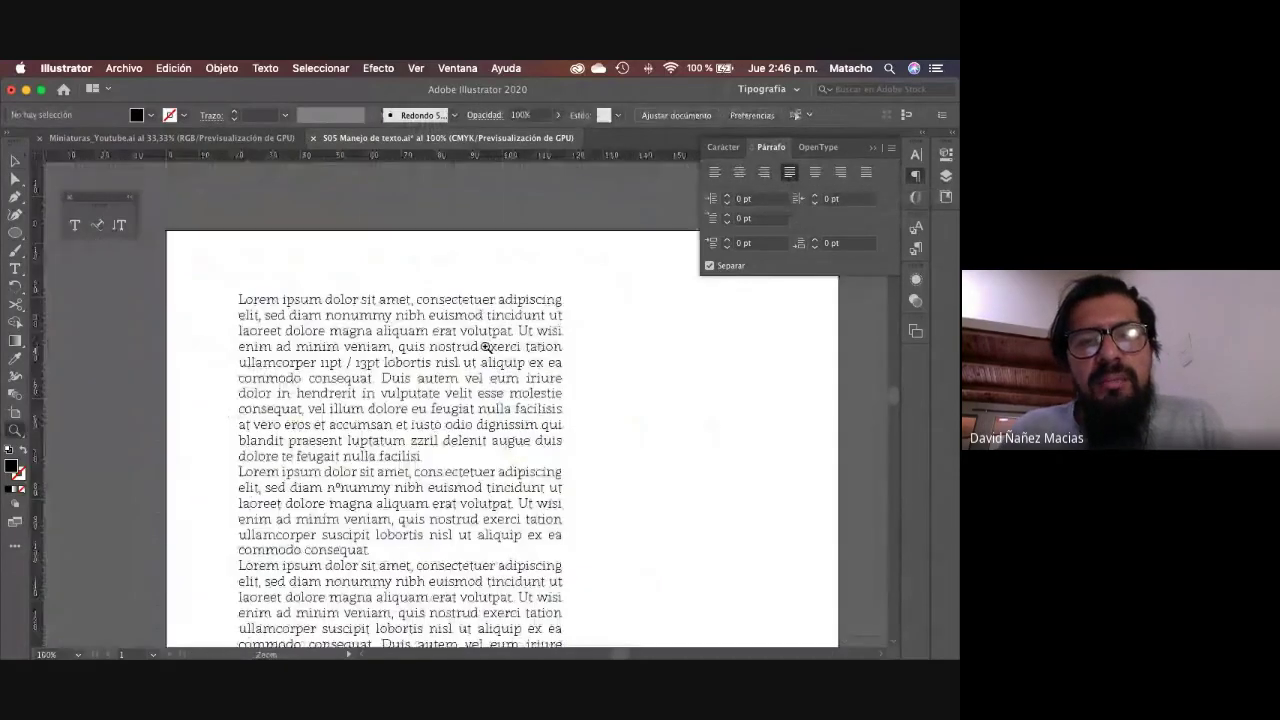
scroll(486, 346, down, 3)
key(v)
click(531, 283)
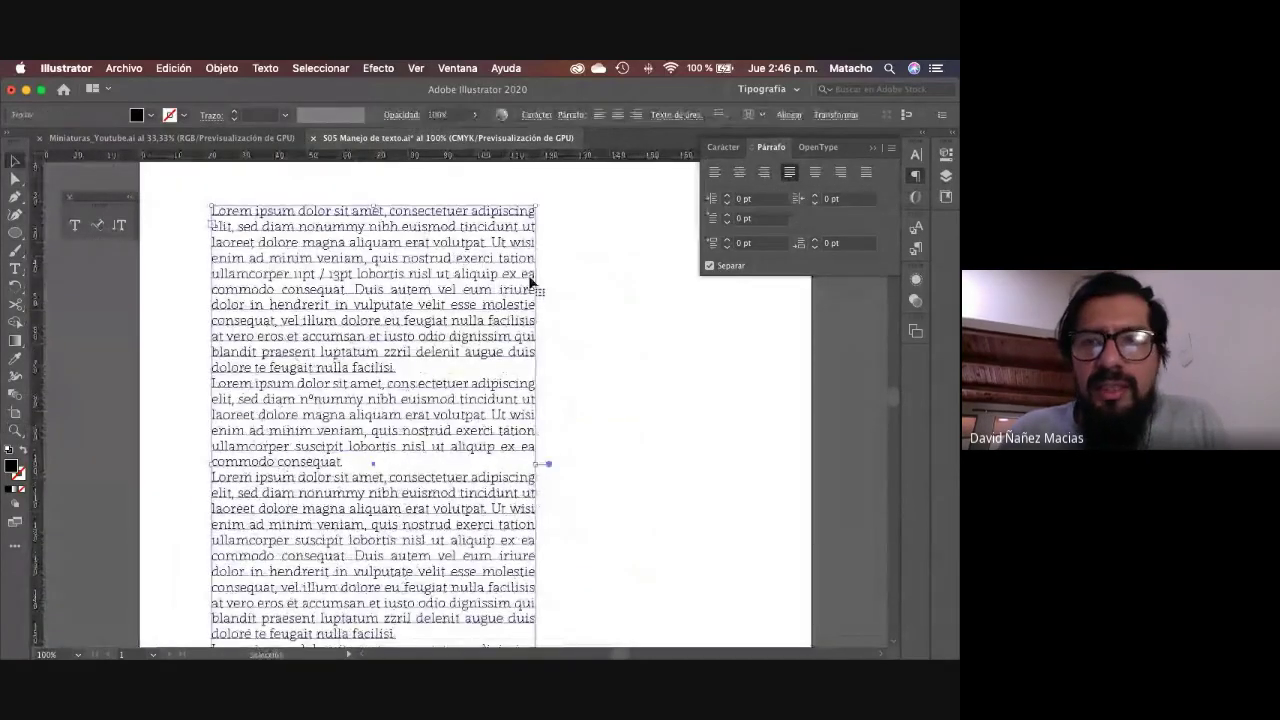
click(716, 173)
click(789, 172)
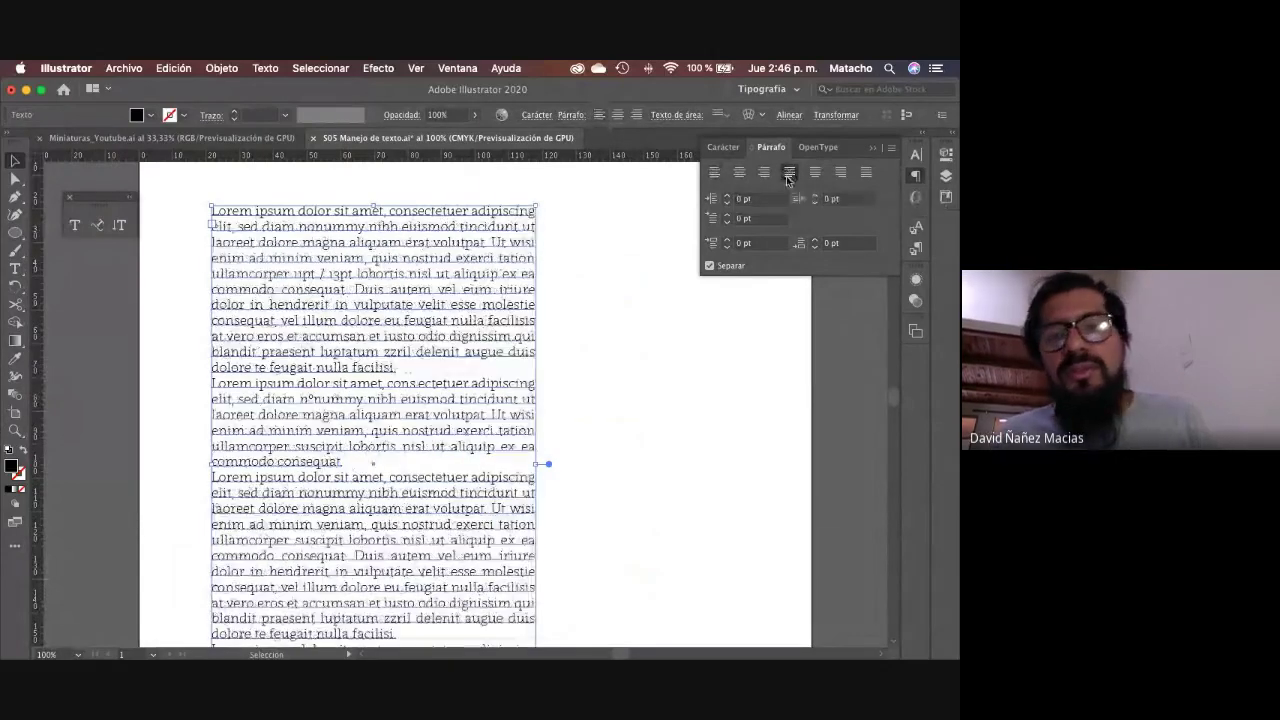
click(598, 416)
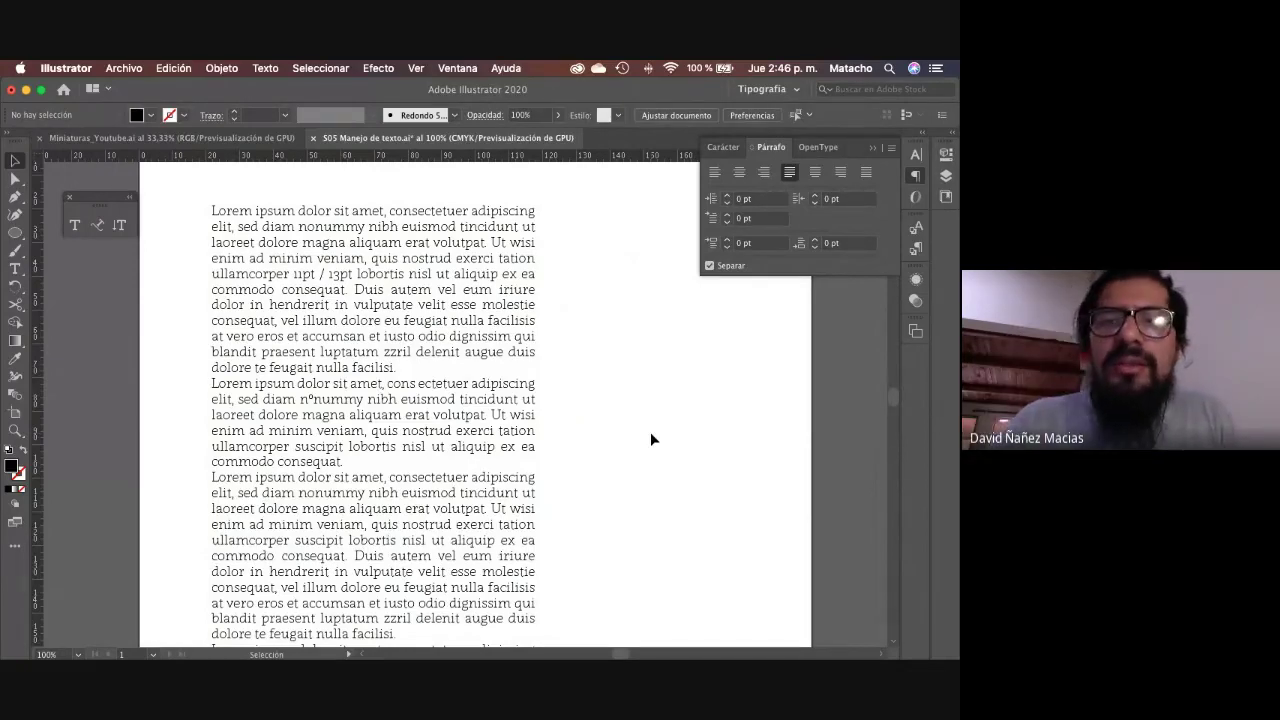
Step: Select the justified text block again
click(453, 300)
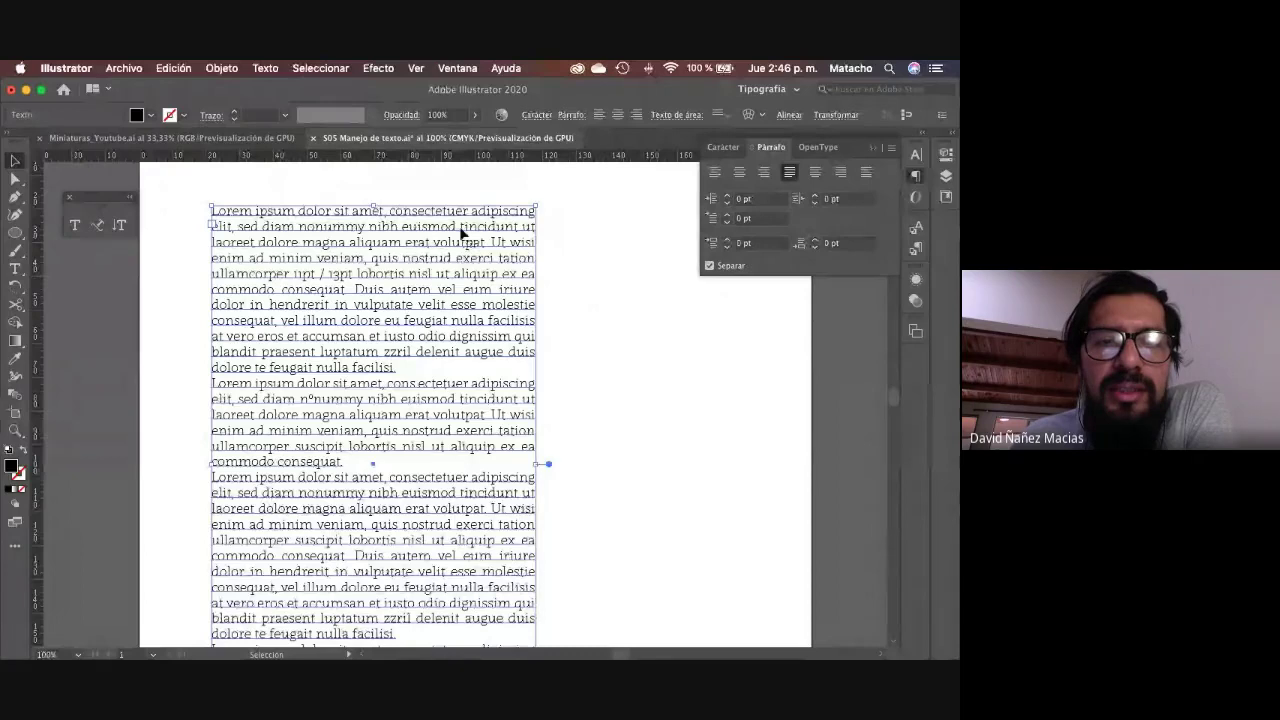
click(591, 371)
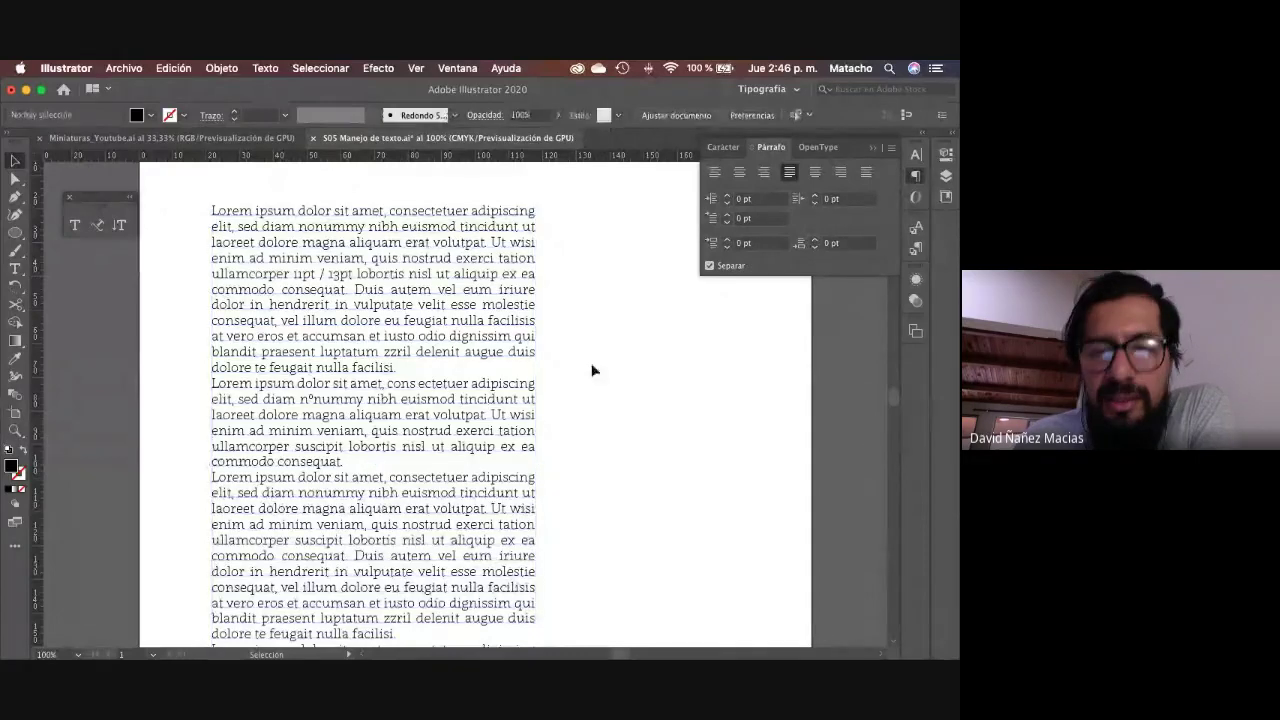
click(383, 307)
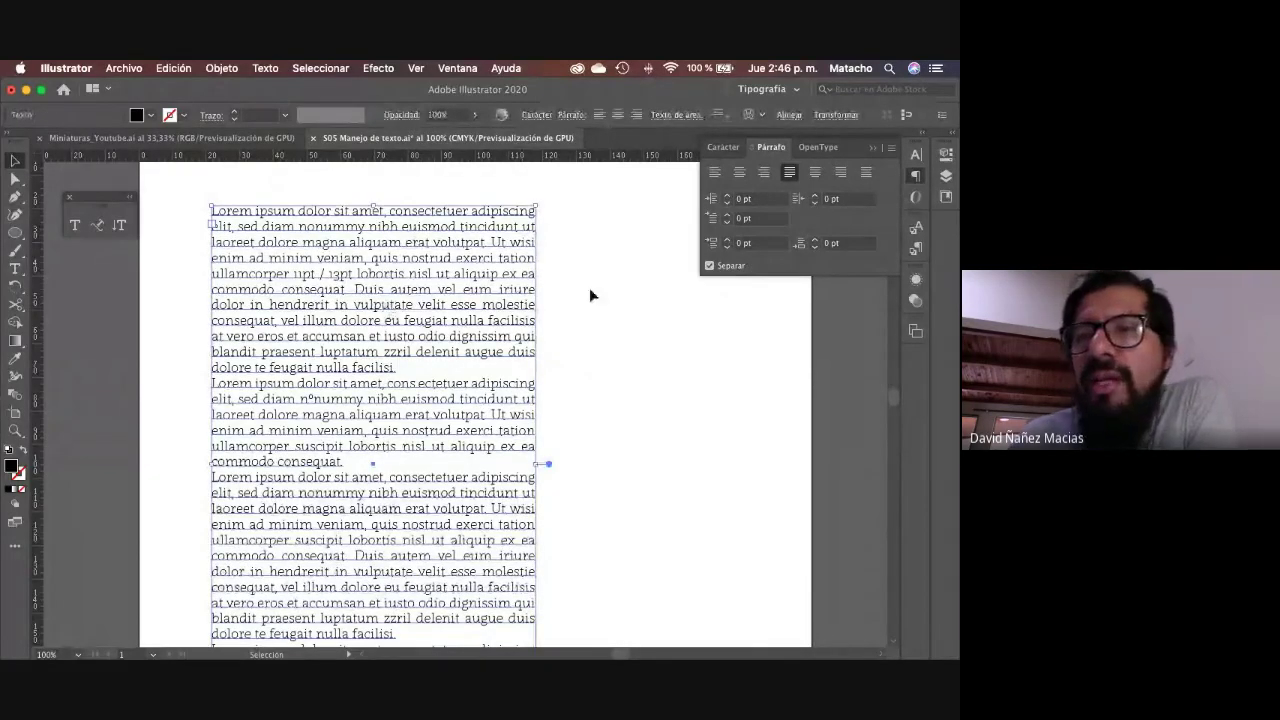
click(891, 153)
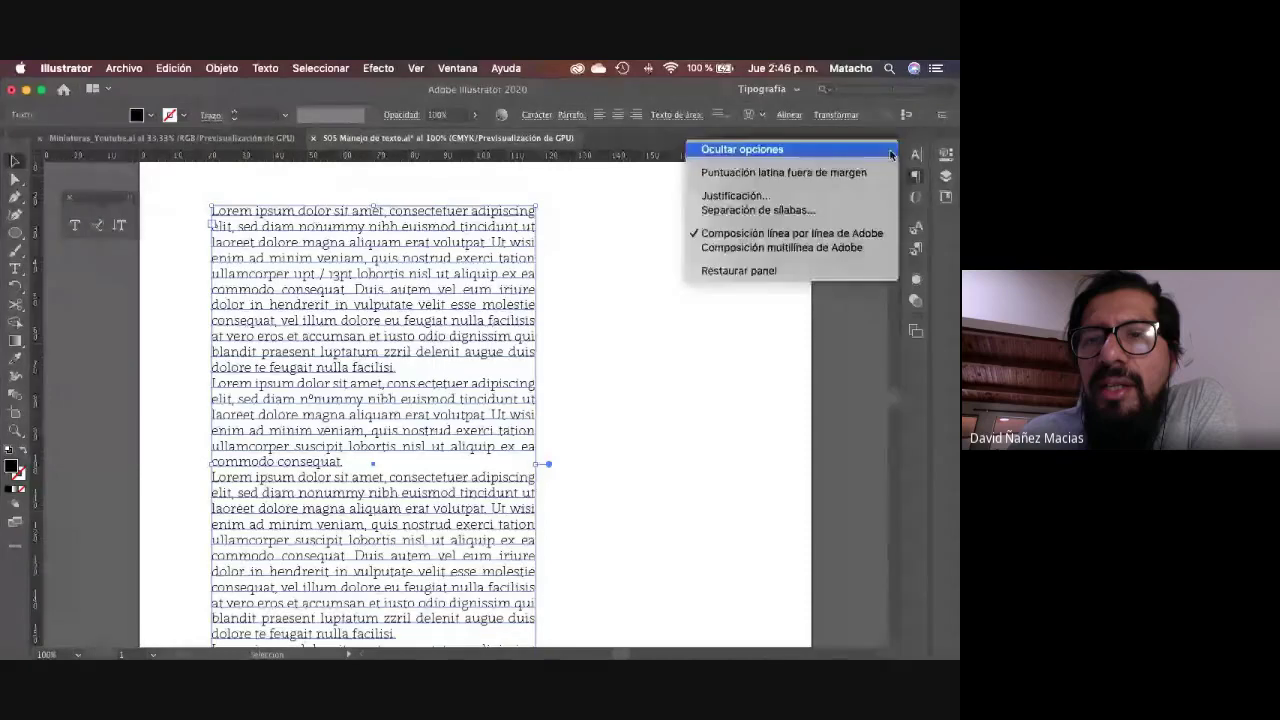
click(840, 196)
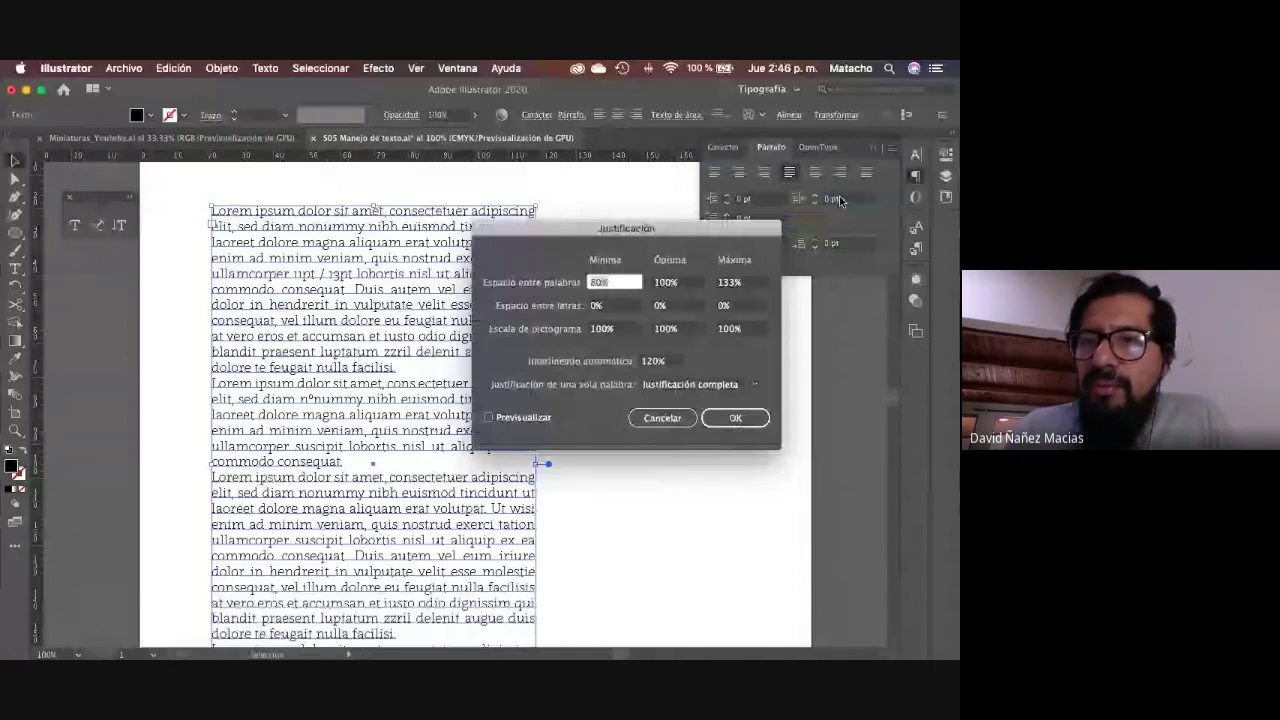
key(Escape)
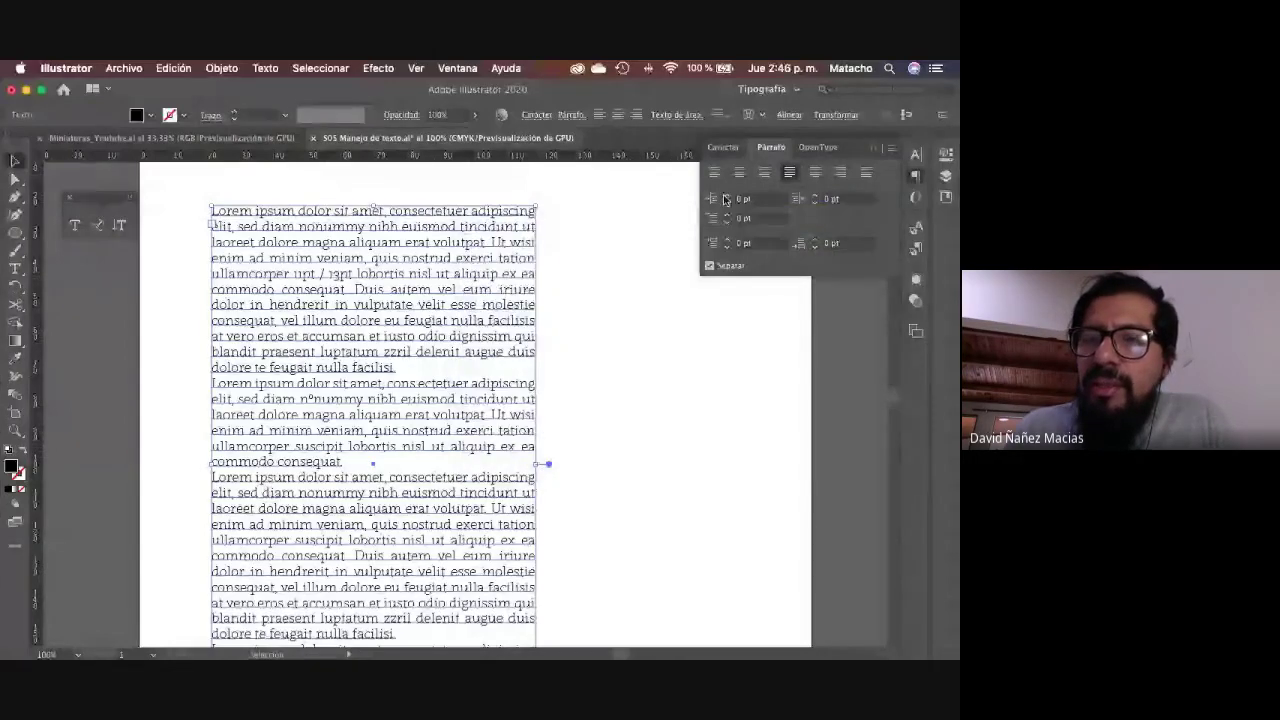
Step: Open the justification settings for the selected text, clear of the paragraphs, and set the minimum word spacing to 95%
click(890, 151)
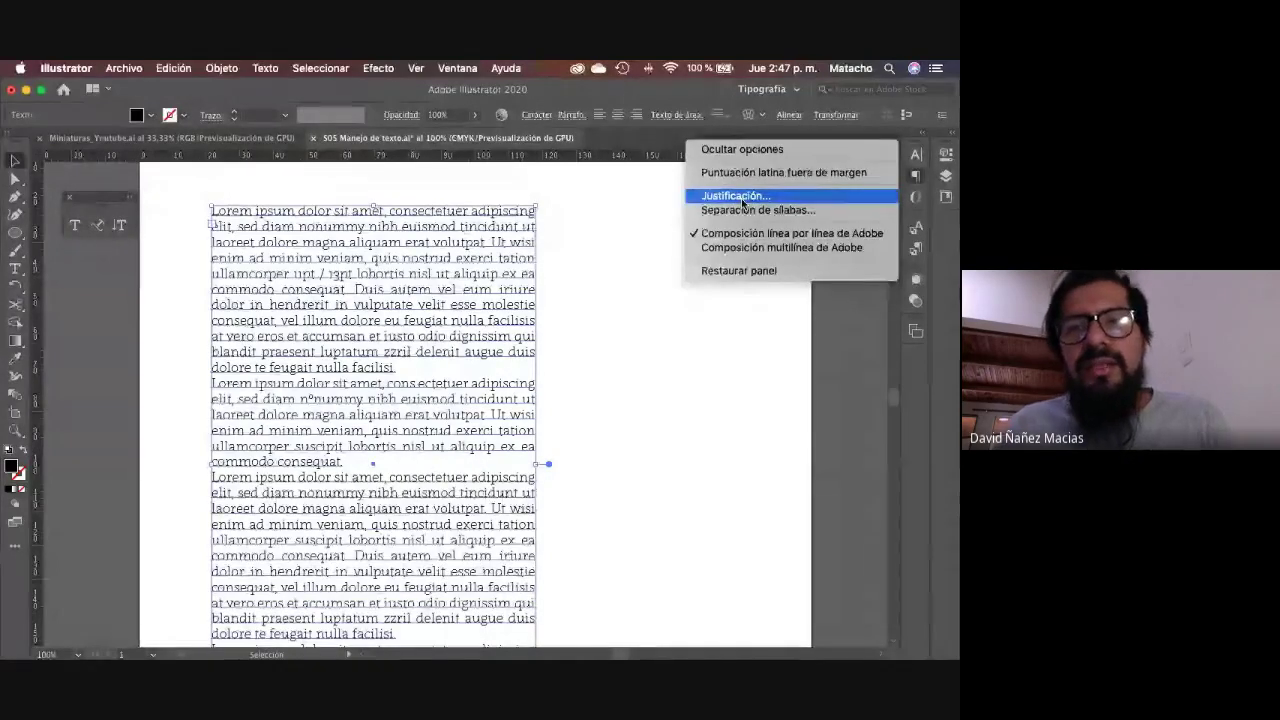
click(742, 198)
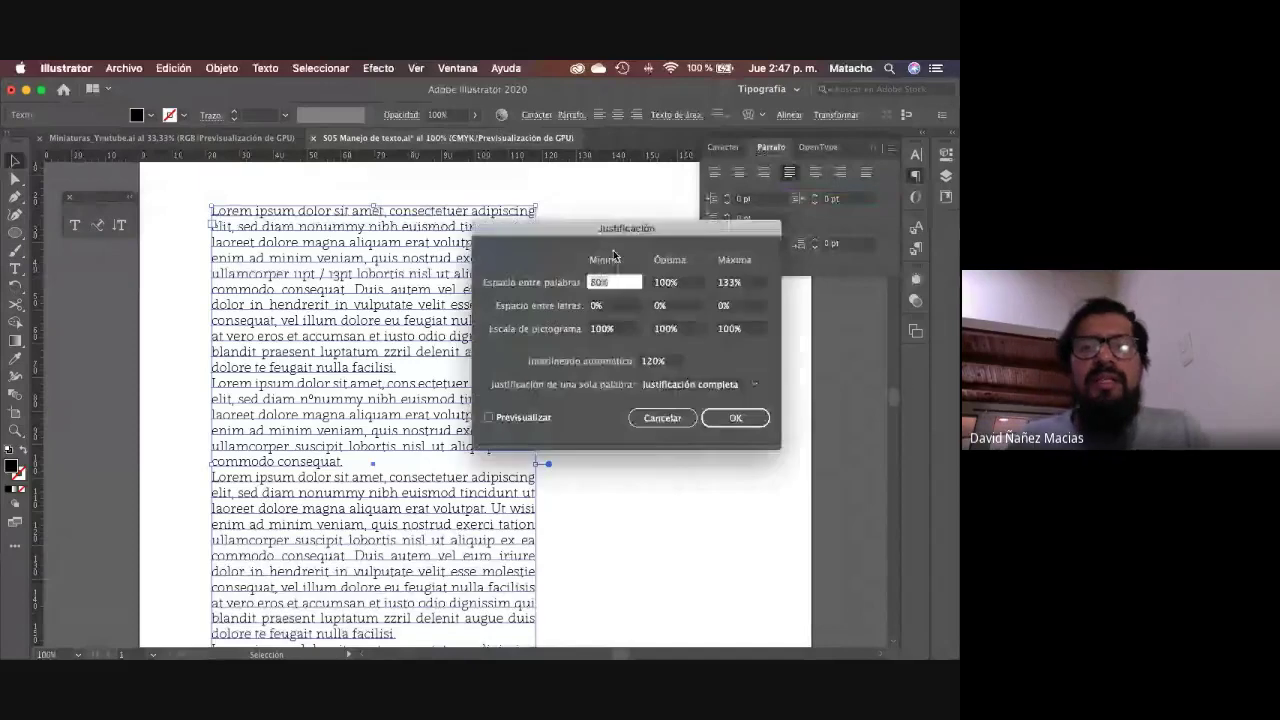
drag(580, 230, 653, 321)
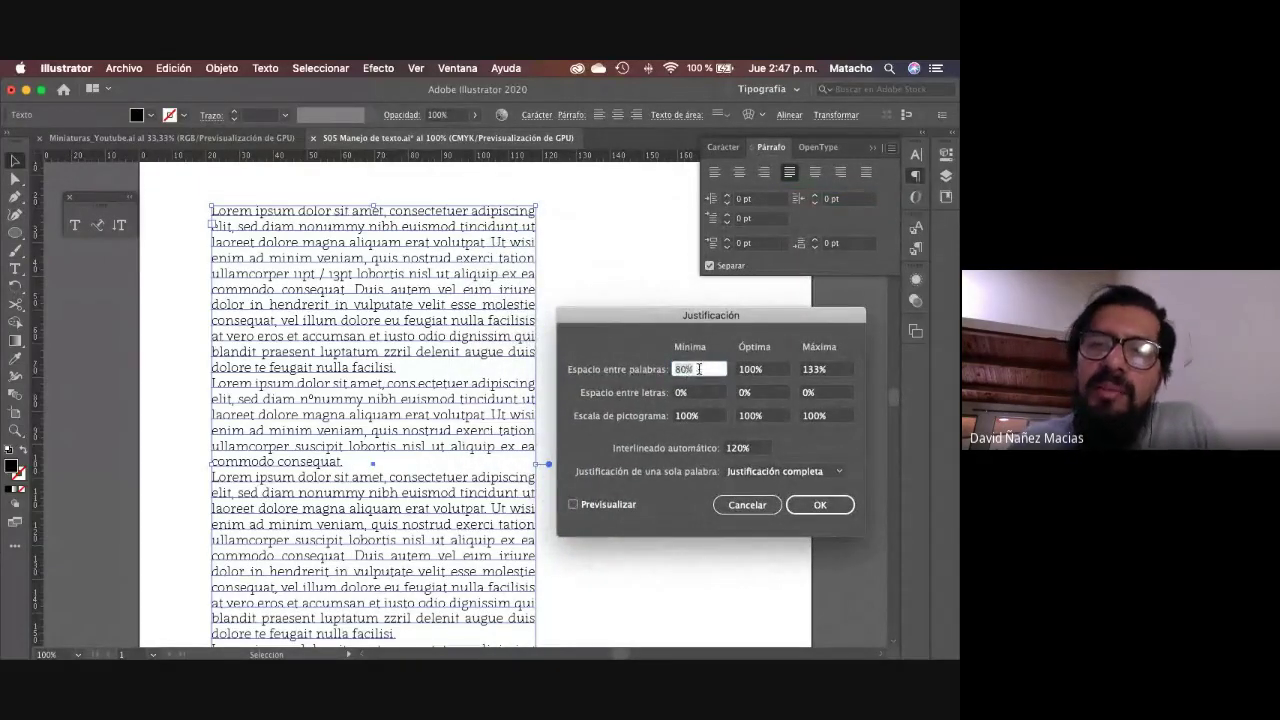
click(702, 370)
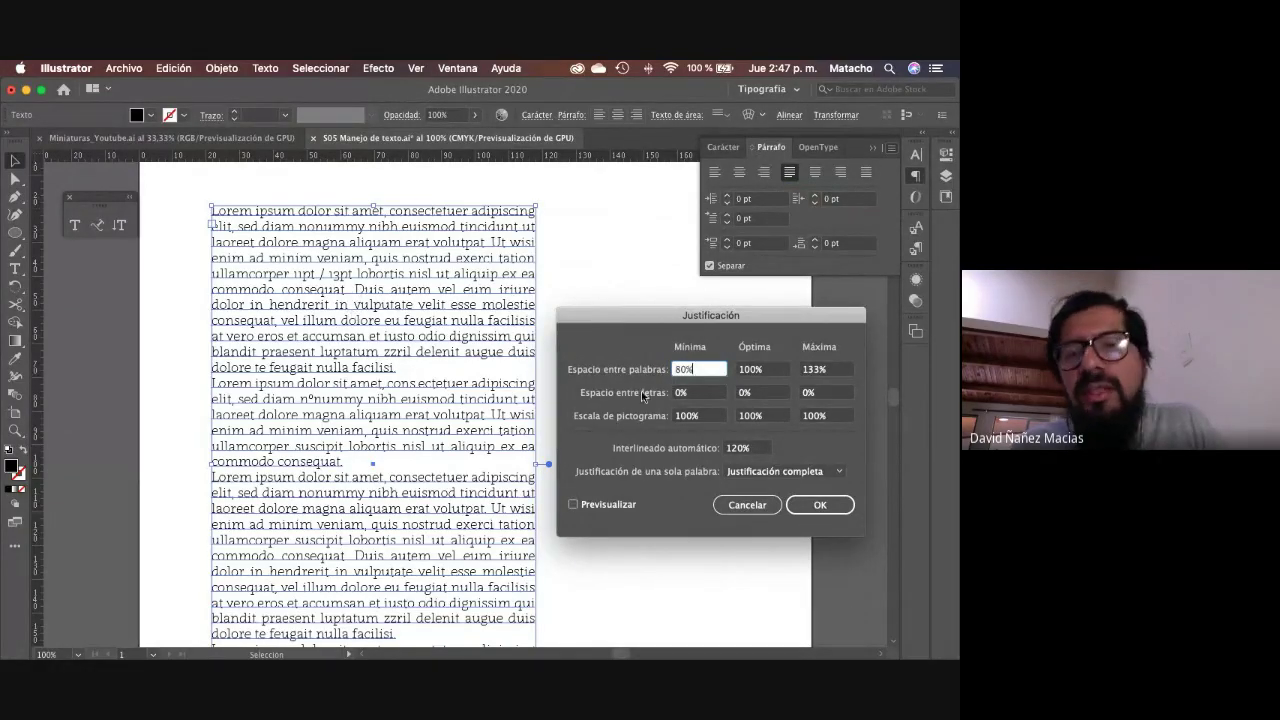
click(832, 368)
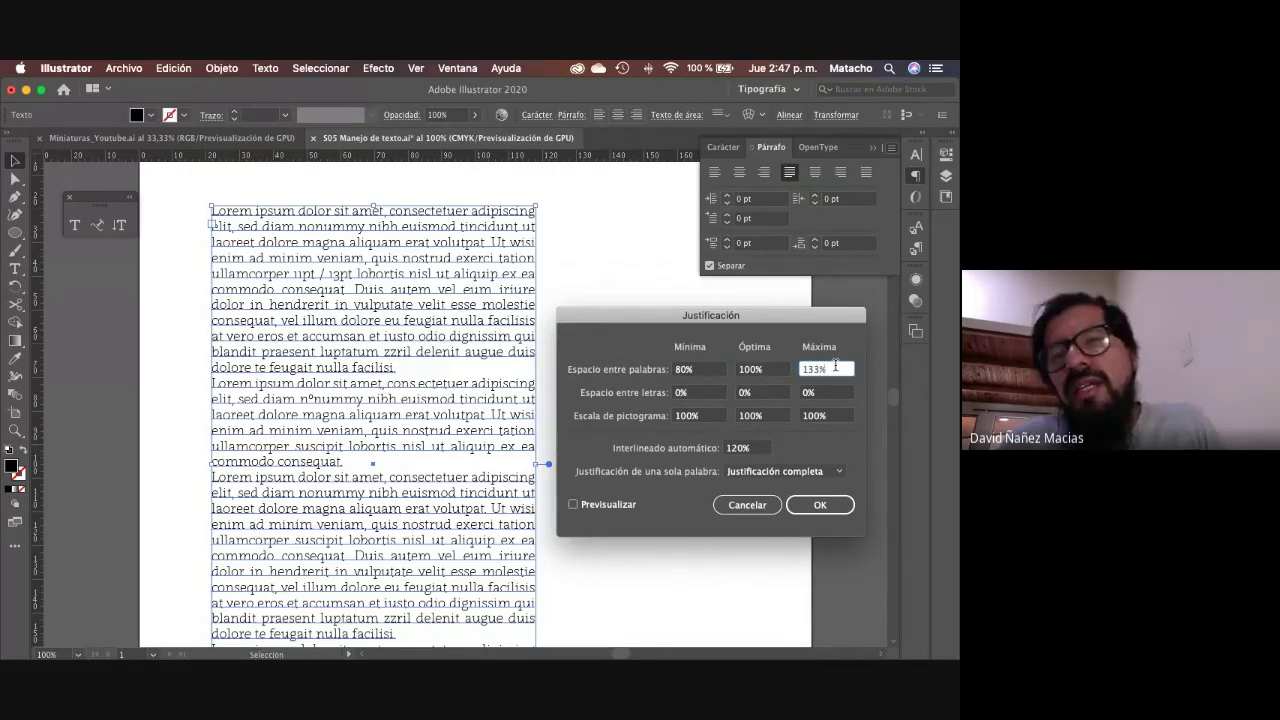
click(835, 367)
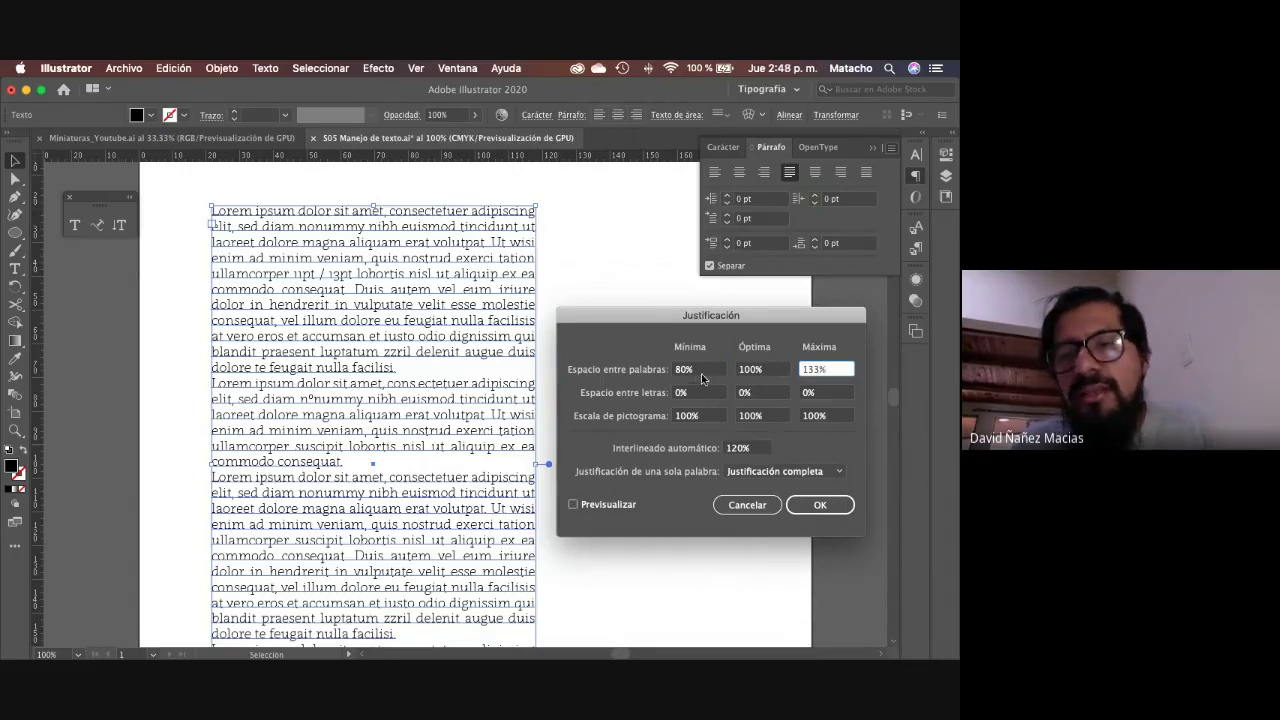
click(704, 371)
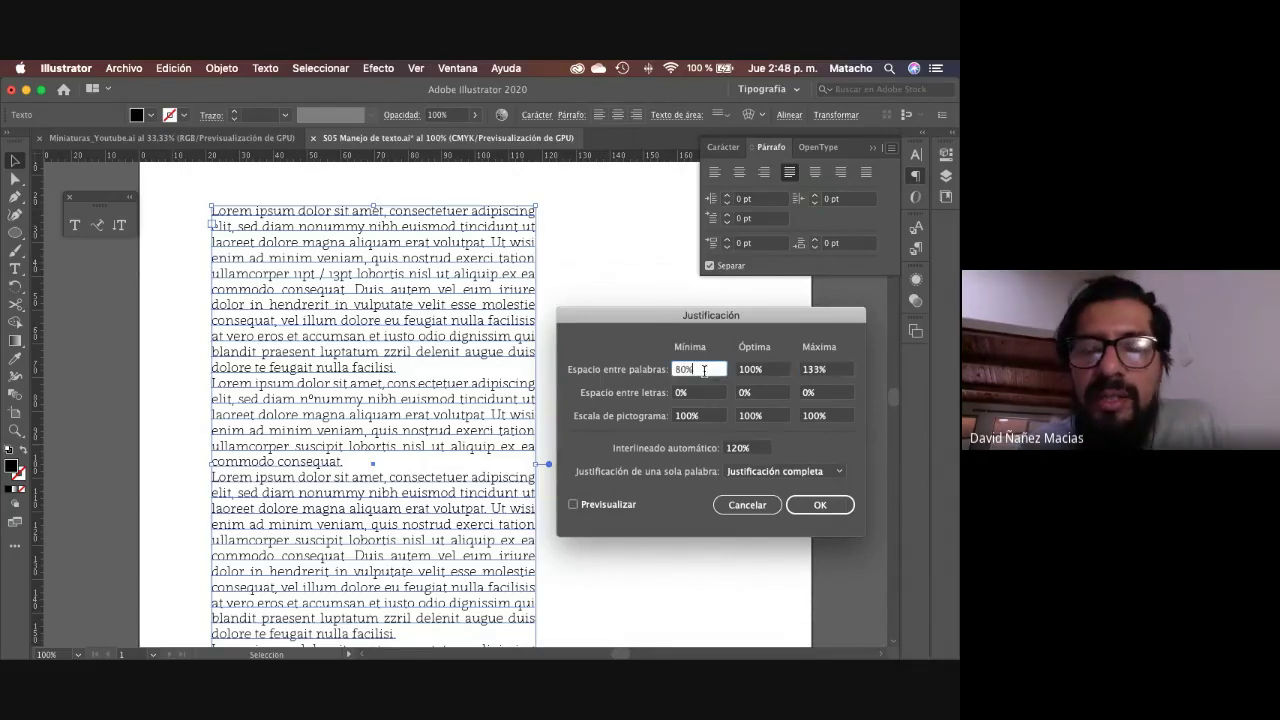
key(Up)
key(Up)
key(Up)
key(Up)
key(Up)
key(Up)
key(Up)
key(Up)
key(Up)
key(Up)
key(Up)
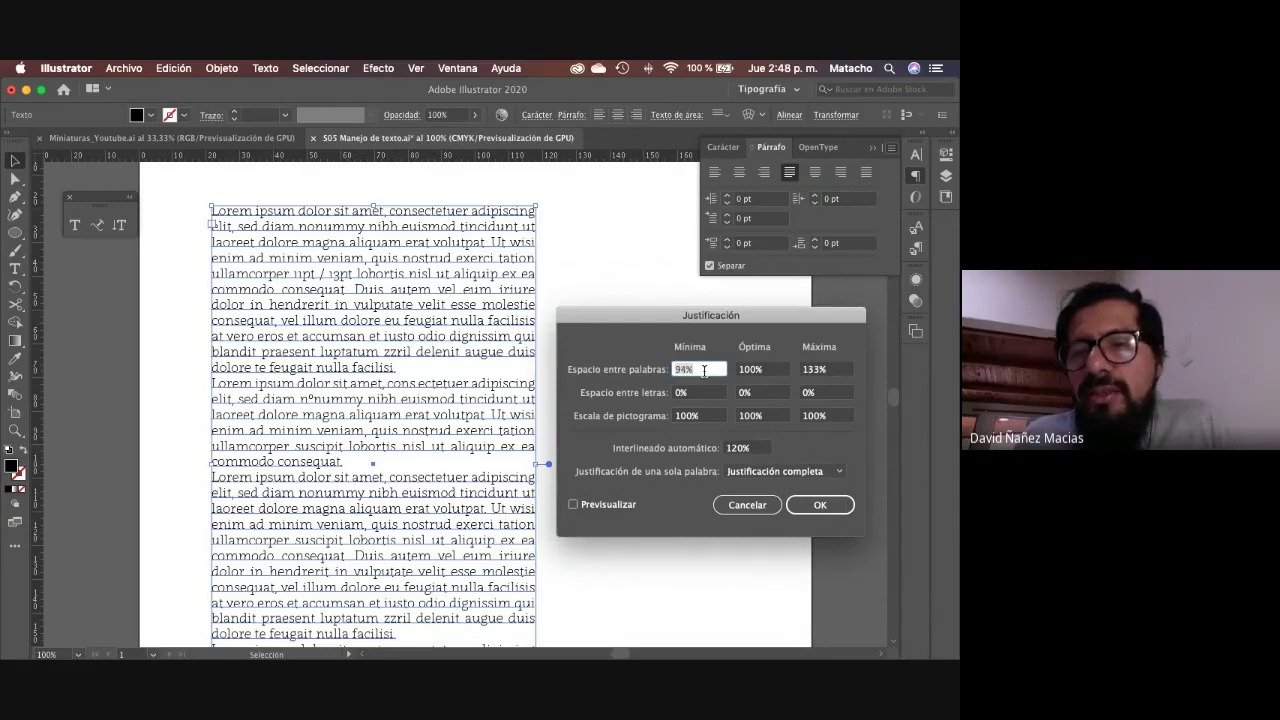
key(Tab)
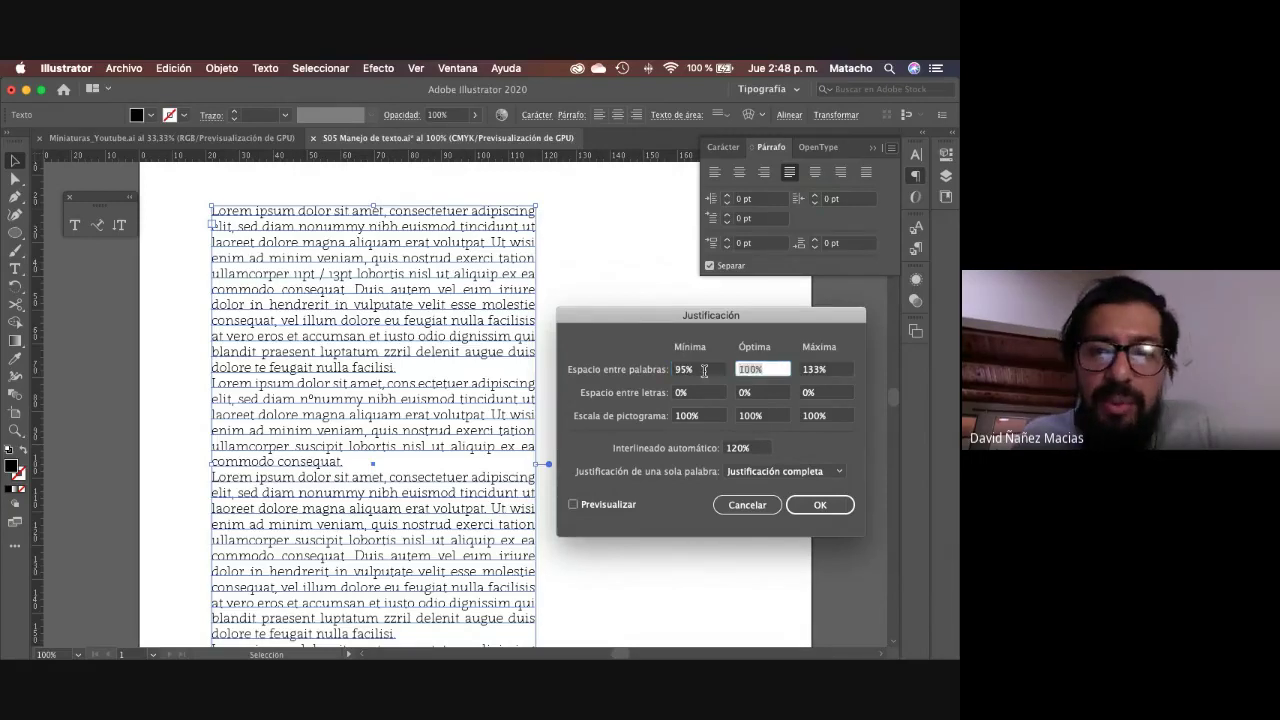
Step: Reduce the maximum word spacing in the justification settings to 105%
key(Tab)
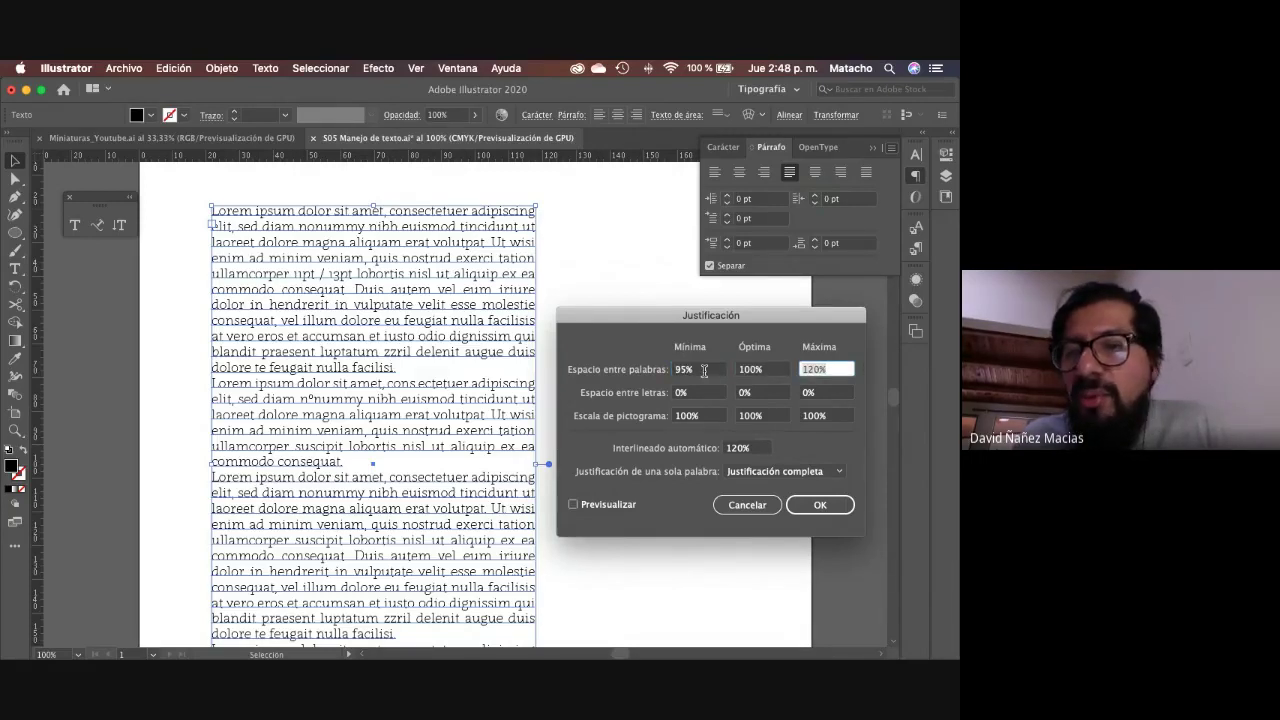
key(Down)
key(Down)
key(Down)
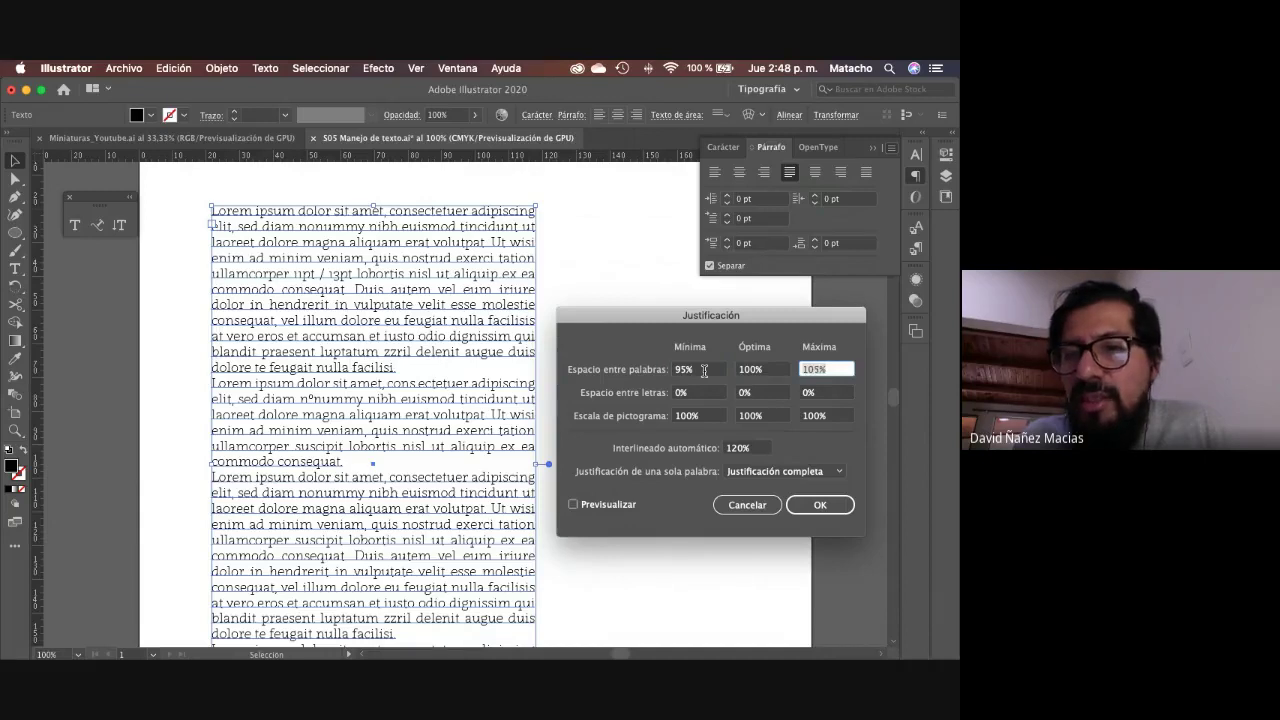
Step: Set the letter spacing in the justification settings to a minimum of -3% and a maximum of 3%
key(Tab)
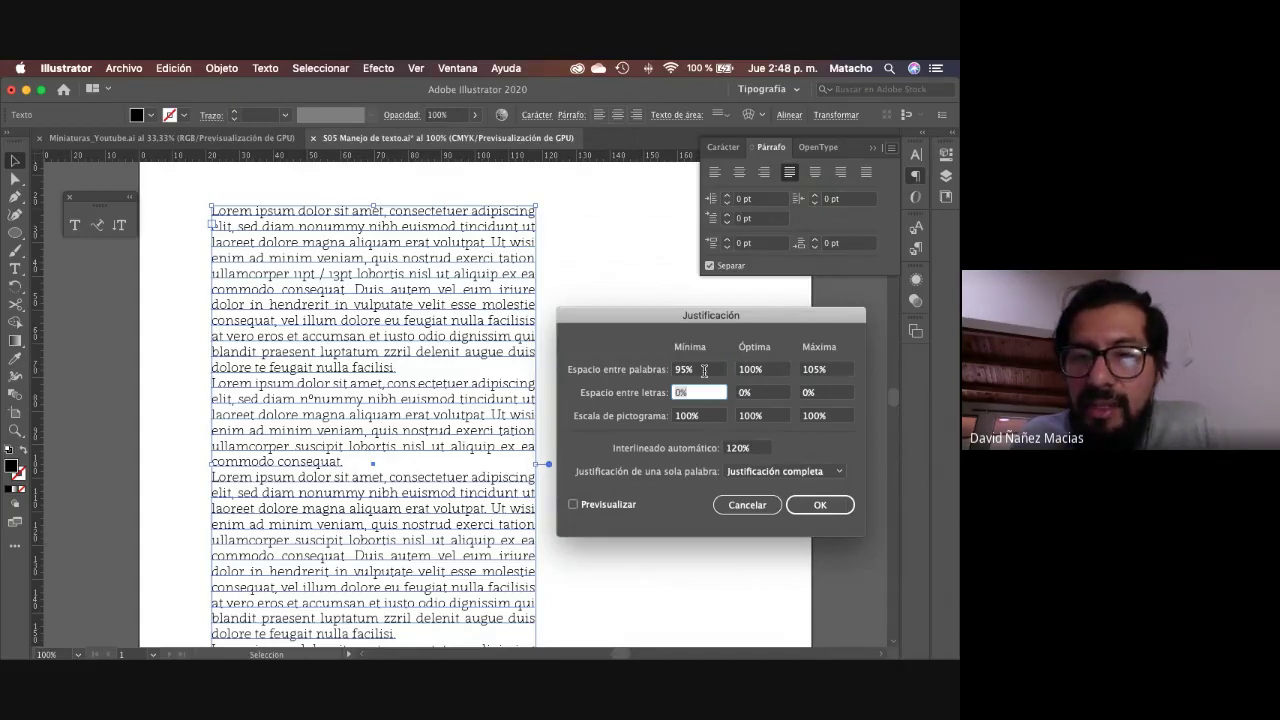
key(Down)
key(Tab)
key(Tab)
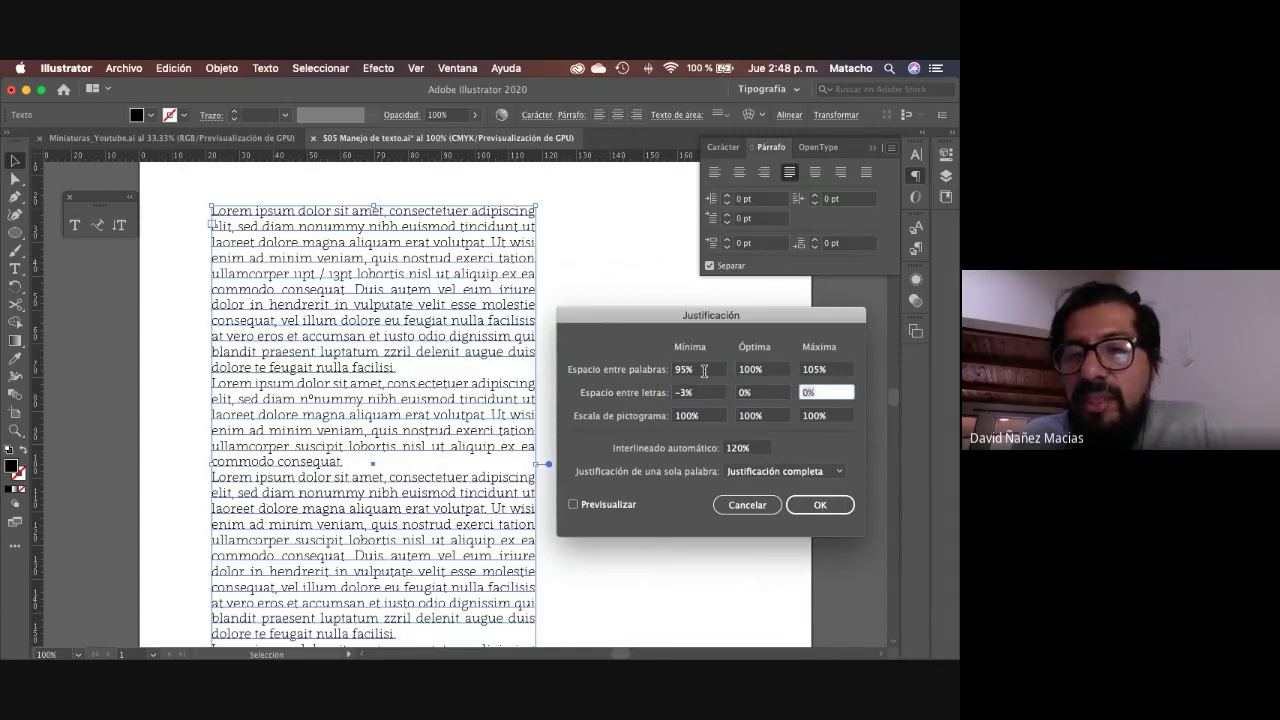
key(Tab)
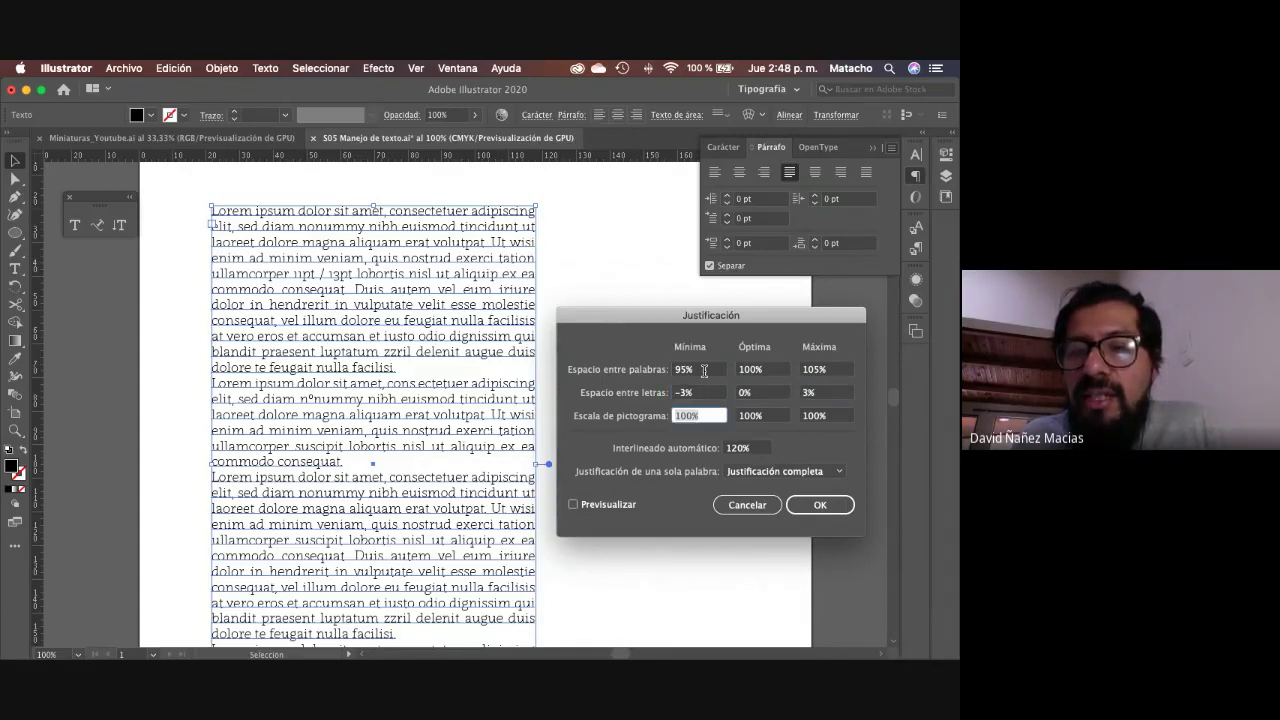
Step: Set the glyph scaling in the justification settings to a minimum of 98% and a maximum of 102%
key(Down)
key(Down)
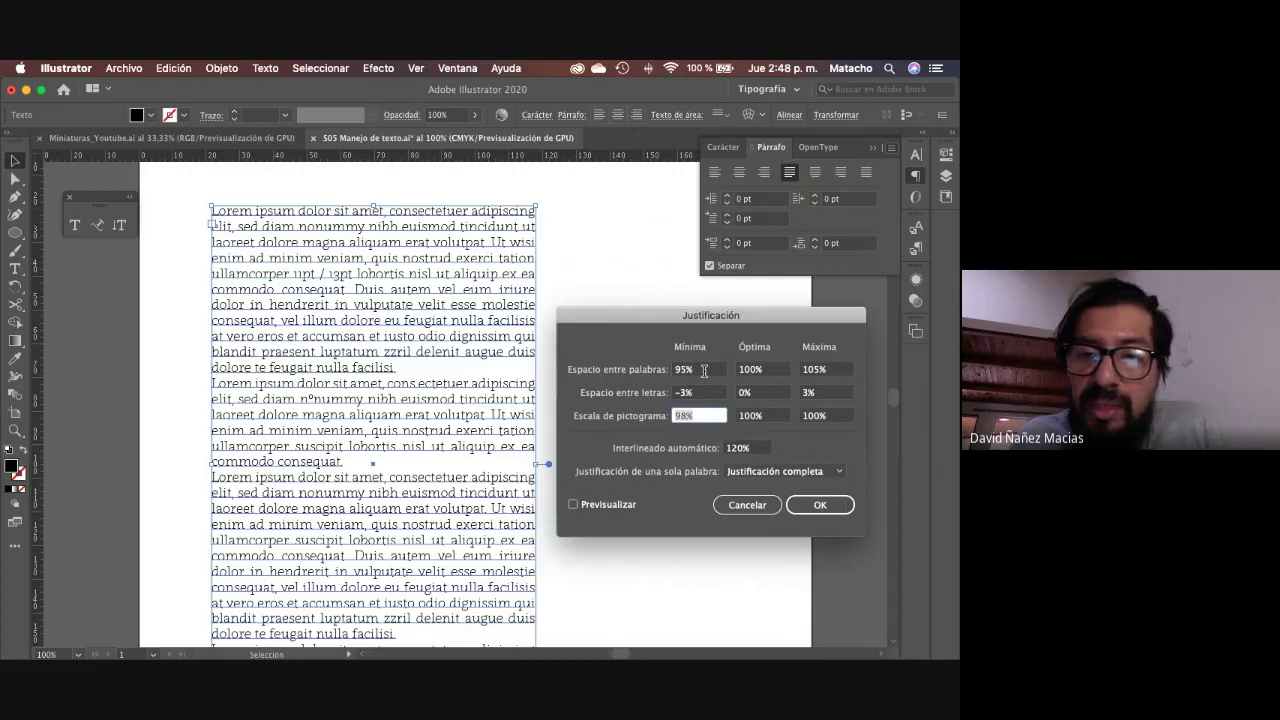
key(Tab)
key(Tab)
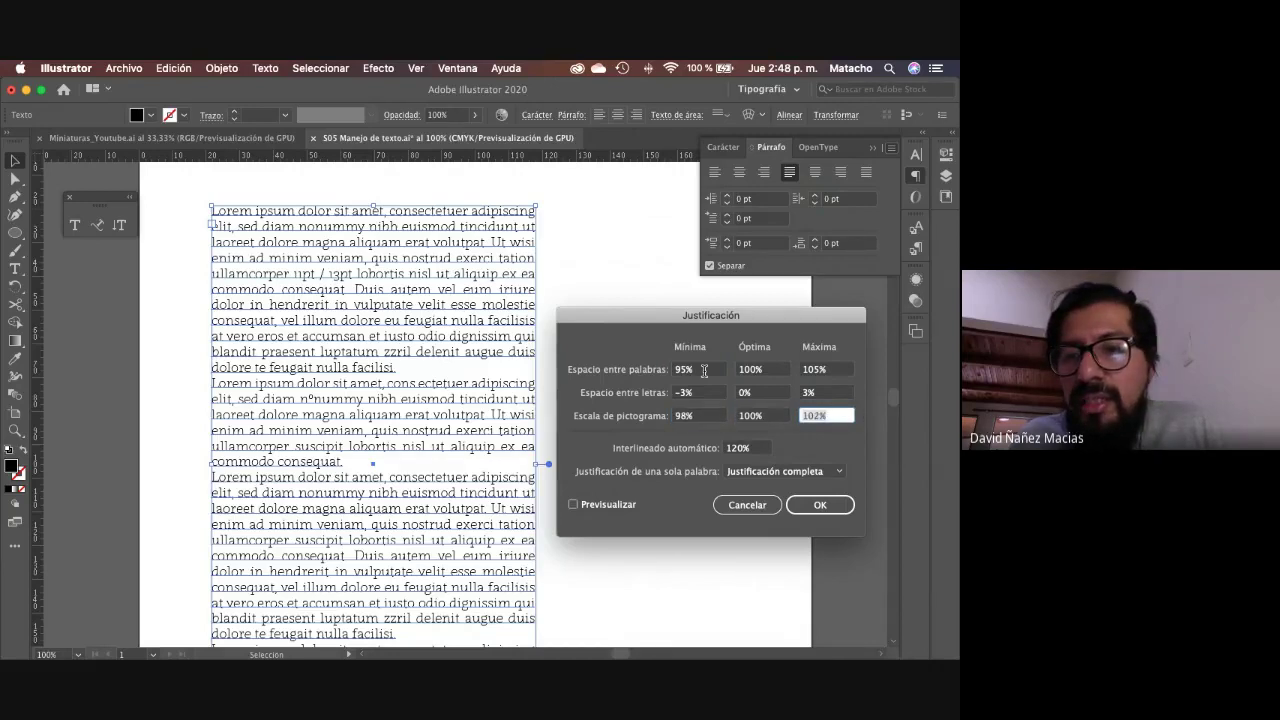
key(Up)
key(Up)
key(Tab)
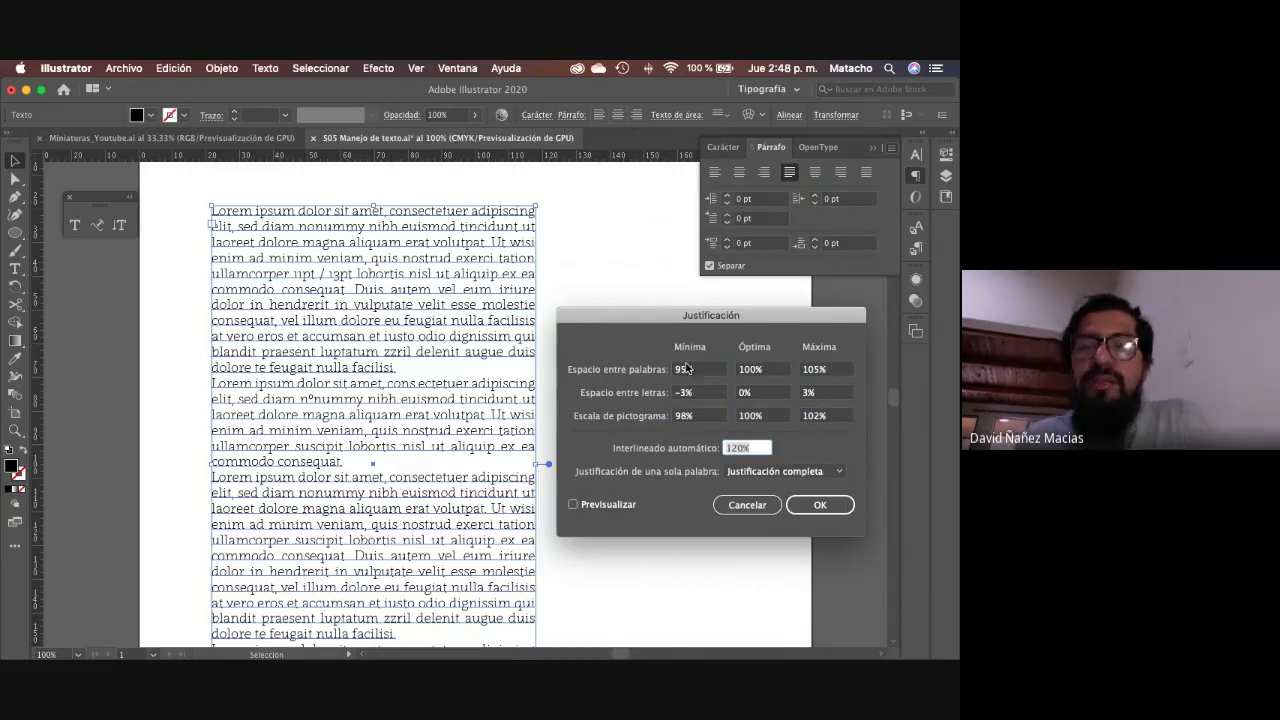
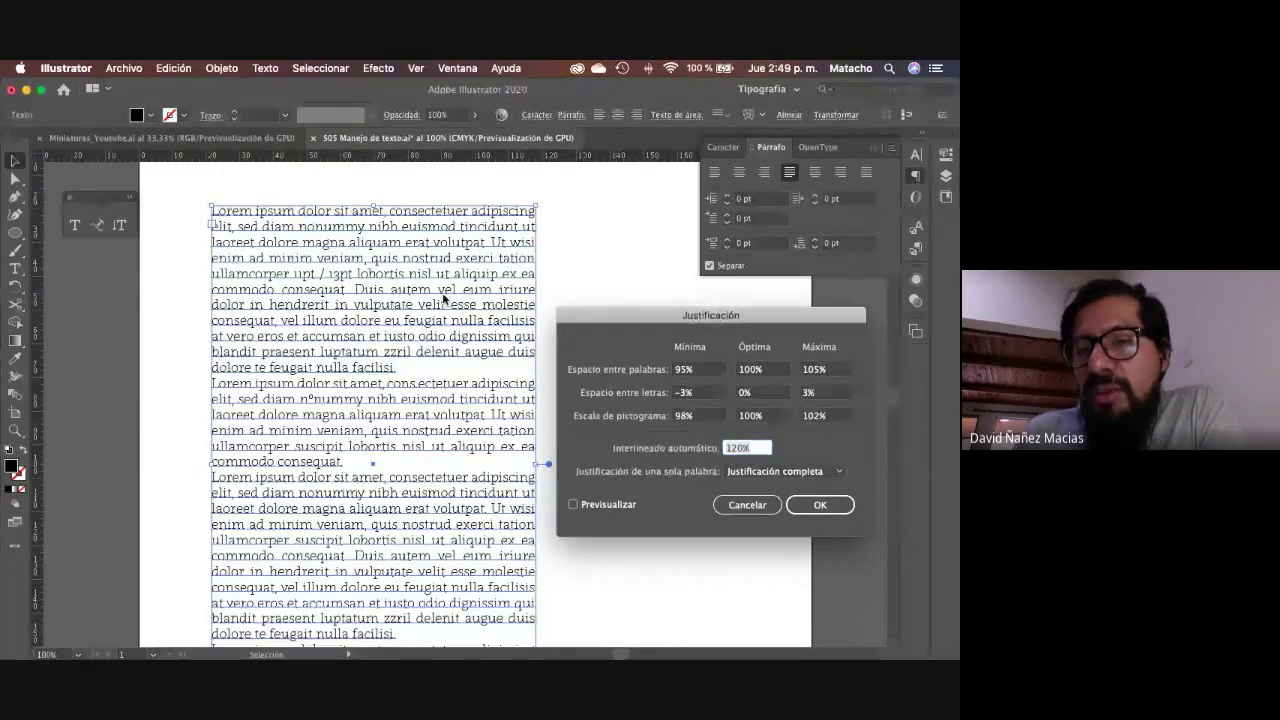
Step: Compare the text with the justification preview on and off, apply the settings with it on, and deselect the text block
click(698, 371)
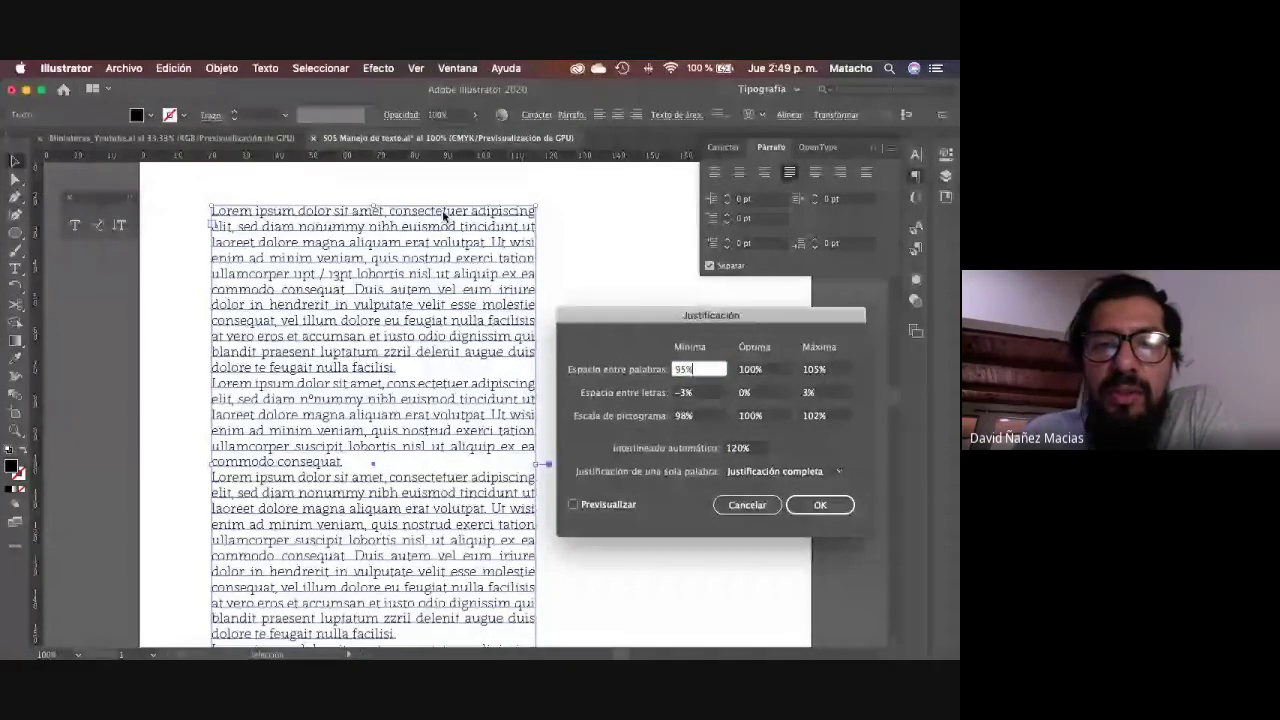
click(574, 505)
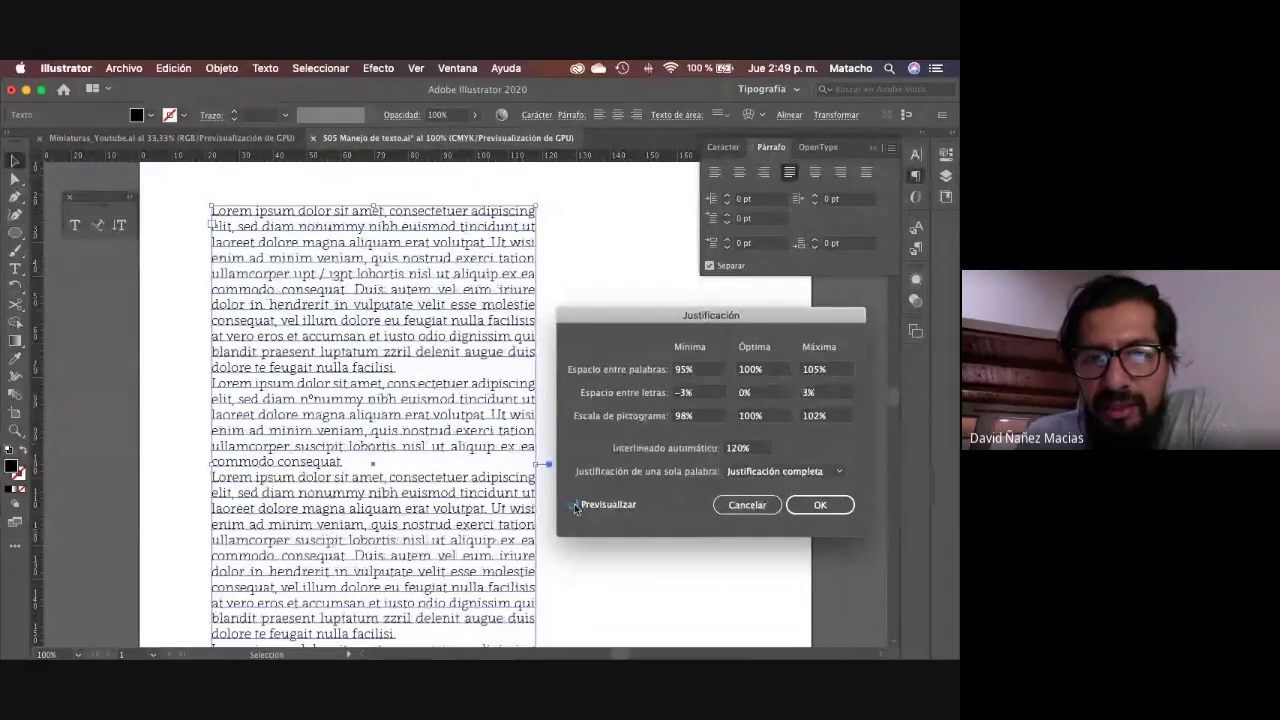
click(574, 505)
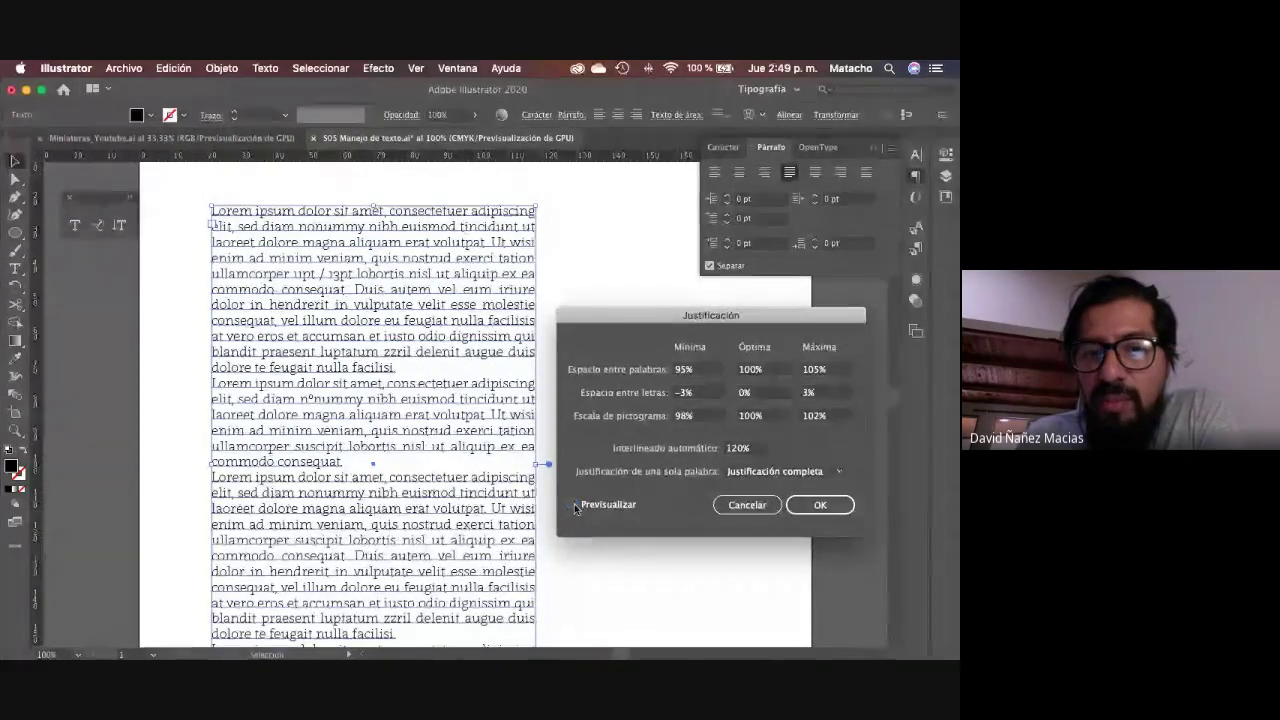
click(574, 505)
click(574, 505)
click(574, 505)
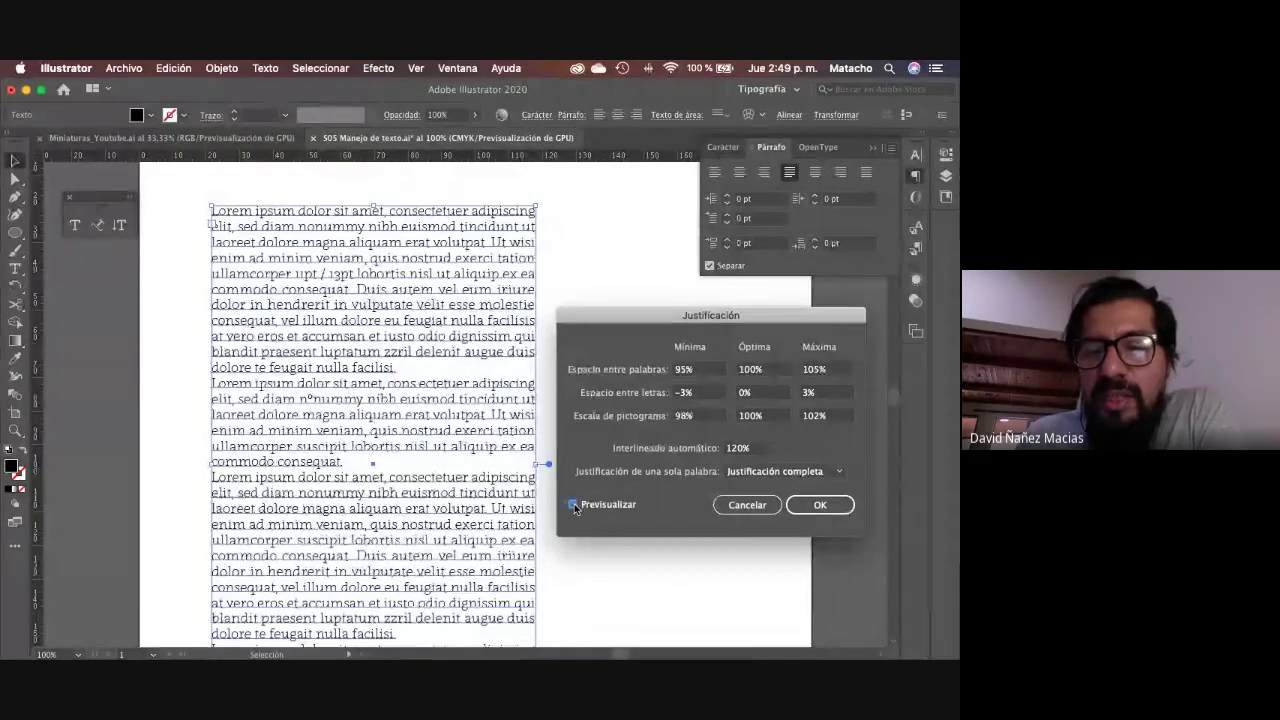
click(807, 509)
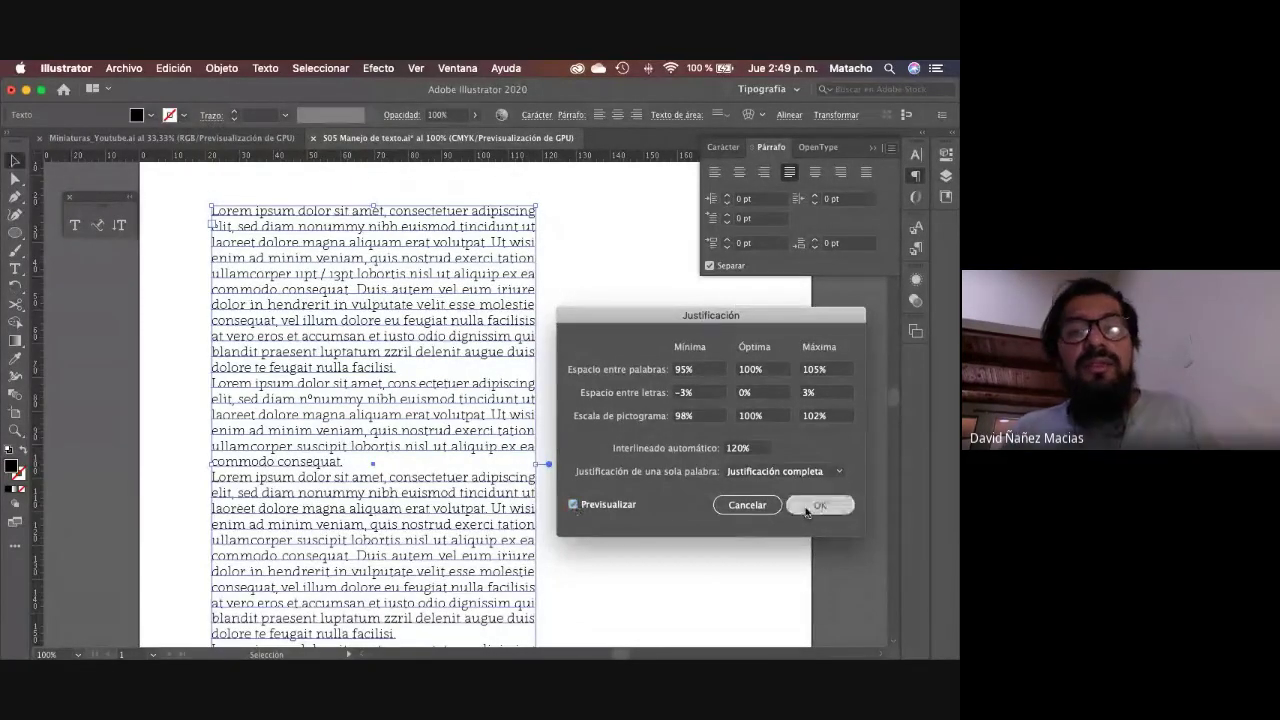
click(660, 289)
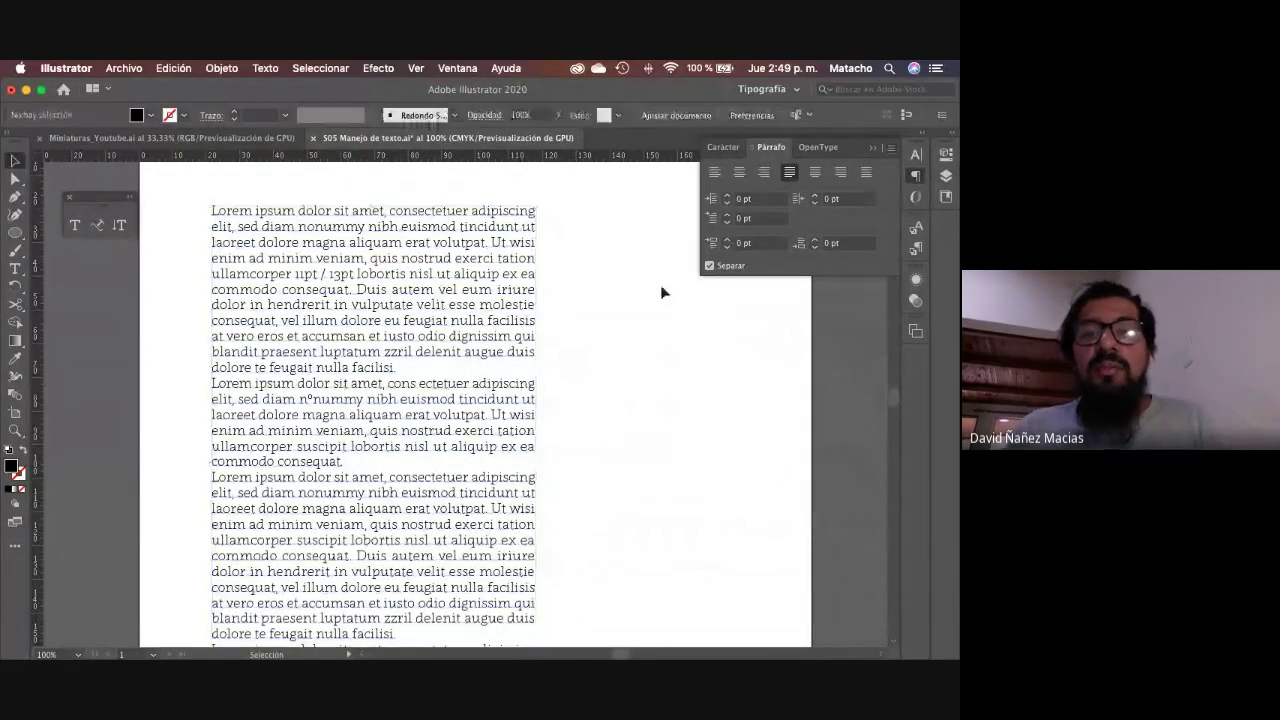
Step: Give the whole text block a first-line left indent of 10 pt and deselect it
click(527, 389)
click(769, 218)
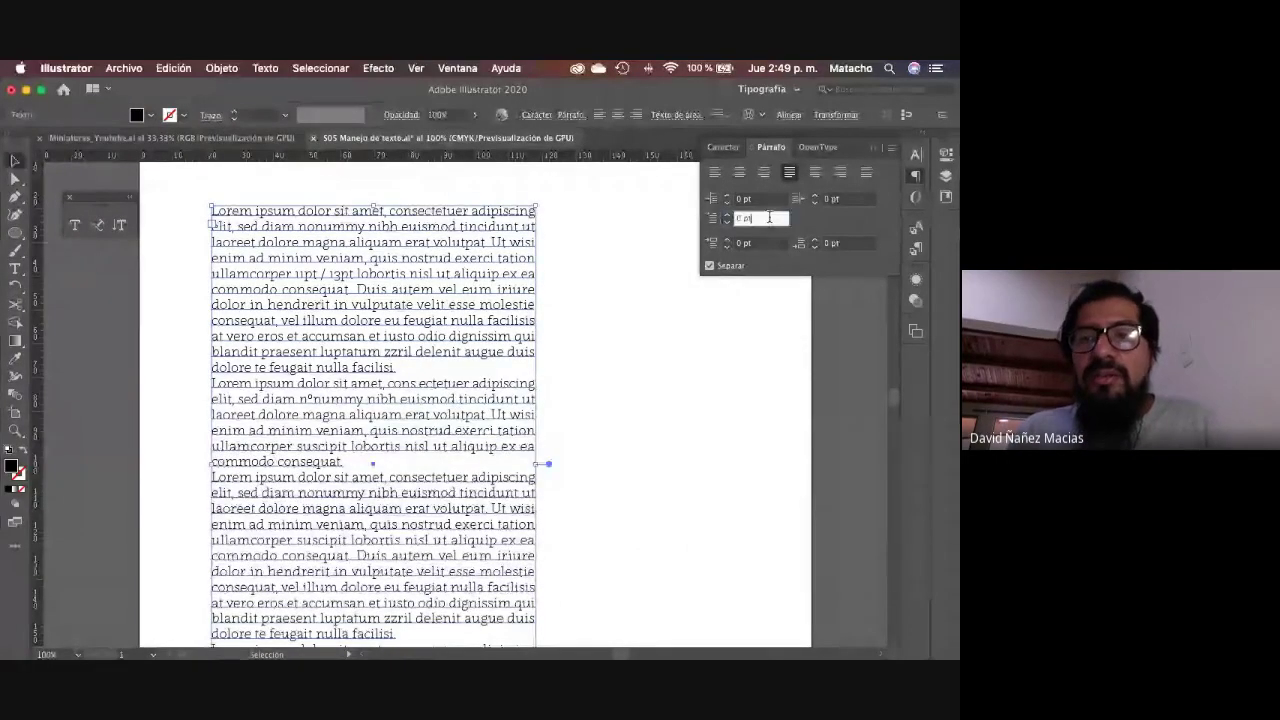
text(10)
key(Return)
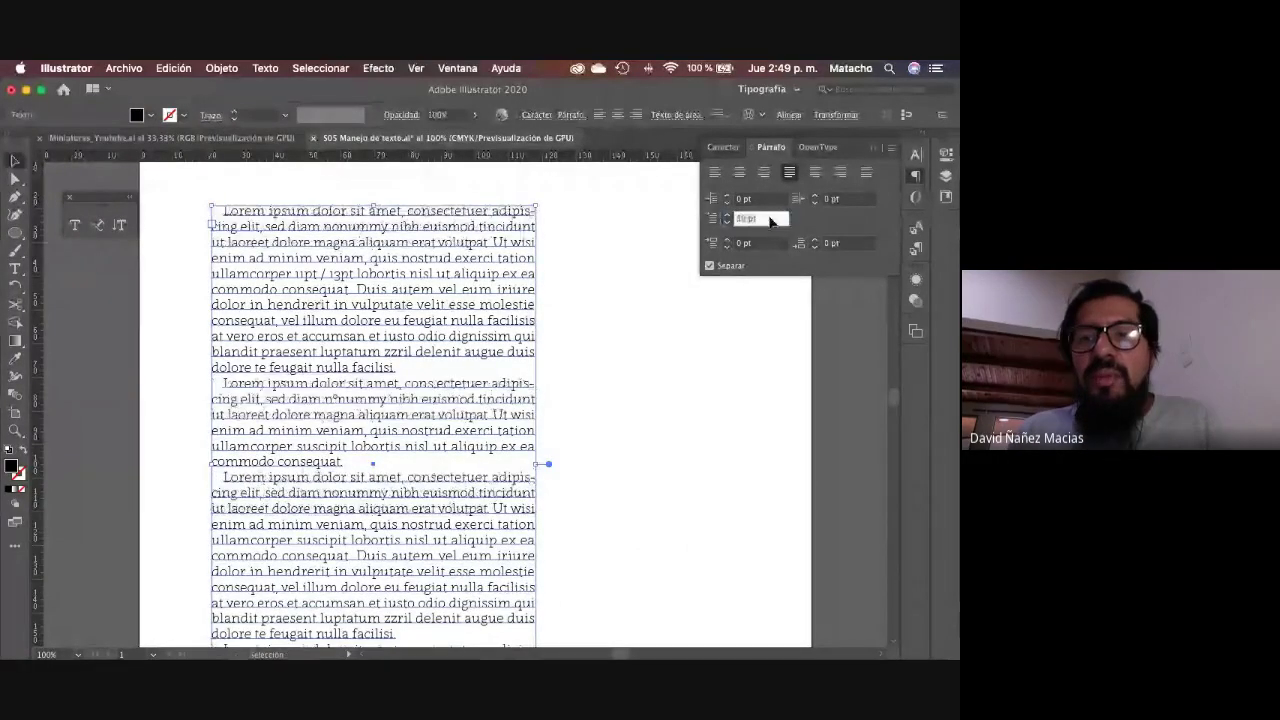
click(616, 485)
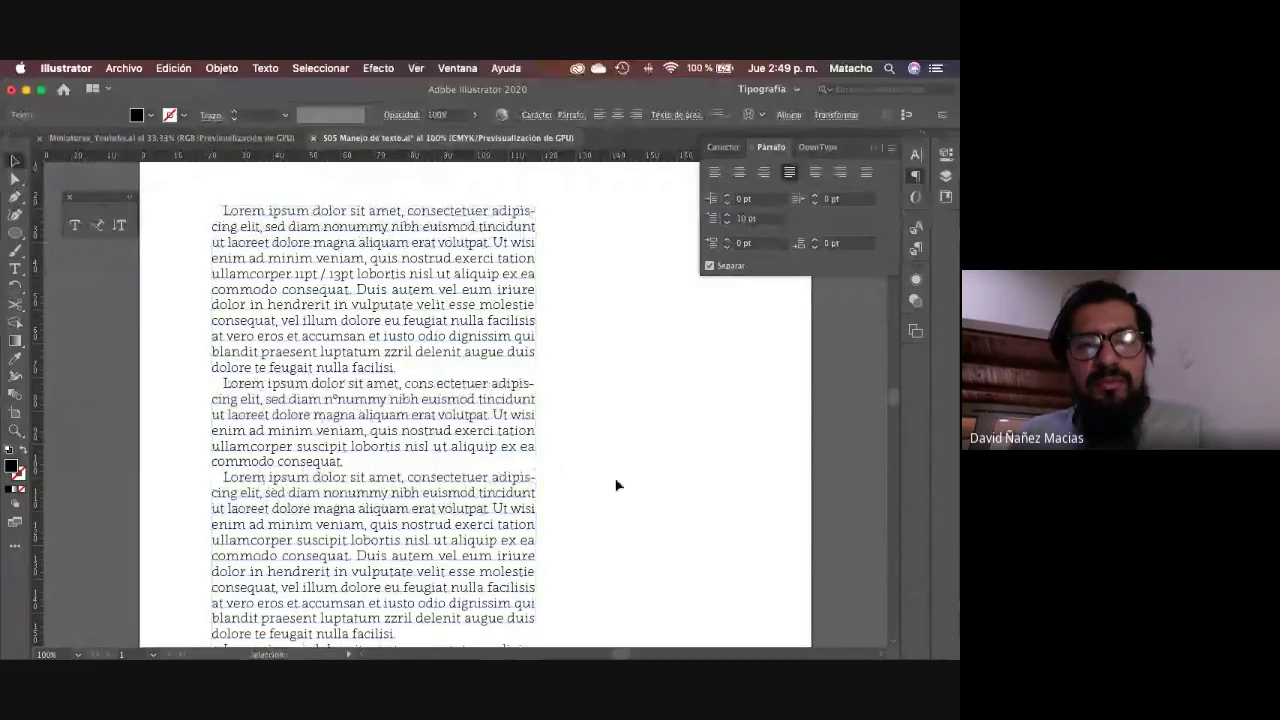
Step: Look over the indented paragraphs at 100% in full-screen mode, then return to the normal workspace
alt+click(483, 440)
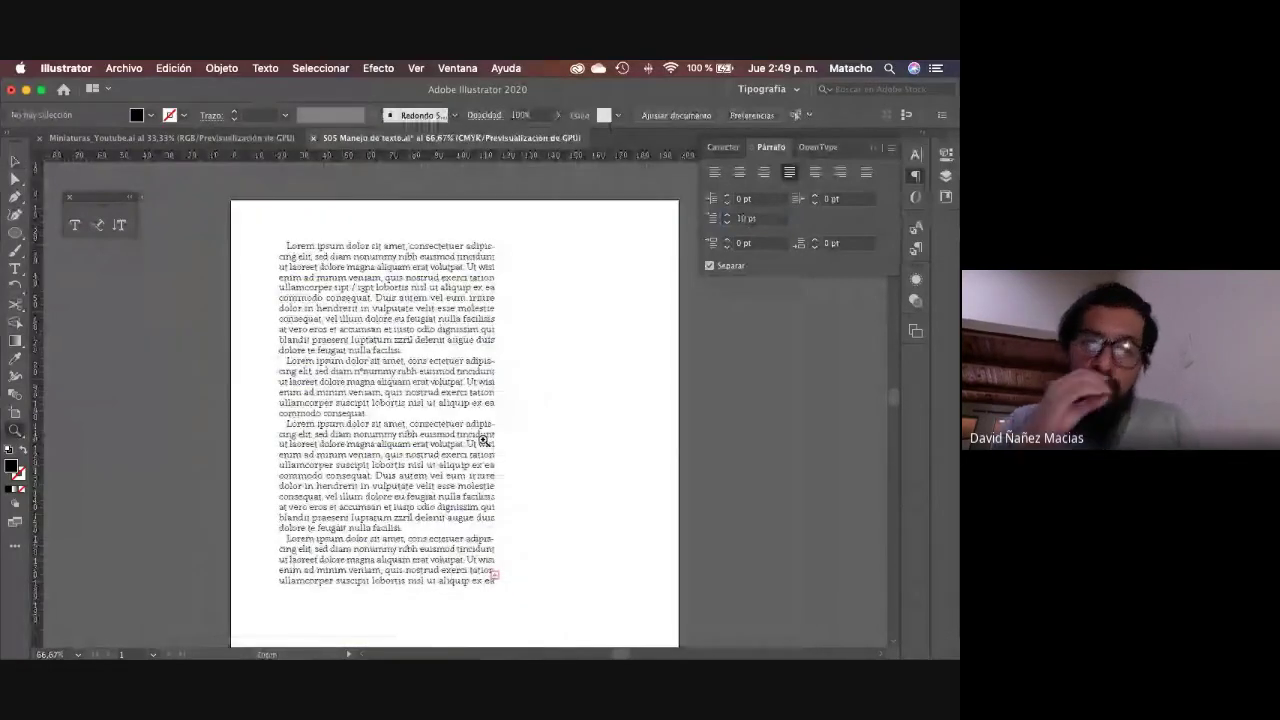
key(f)
key(super+1)
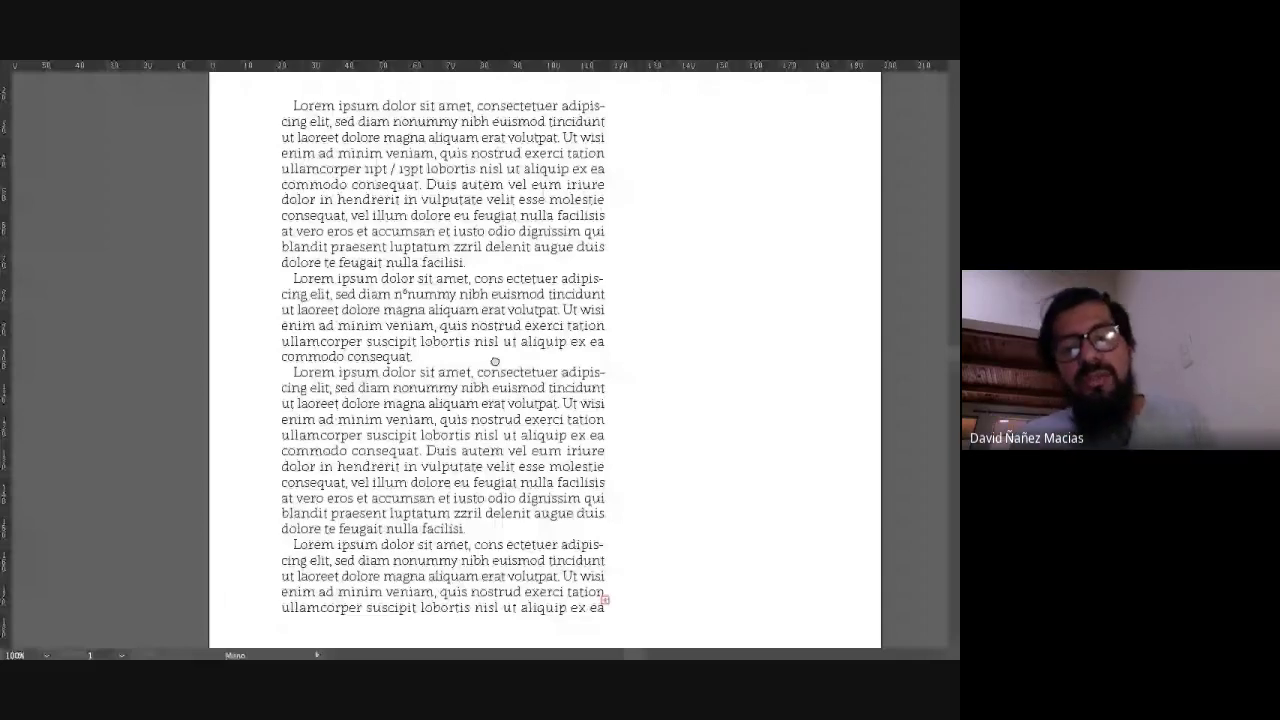
key(shift+f)
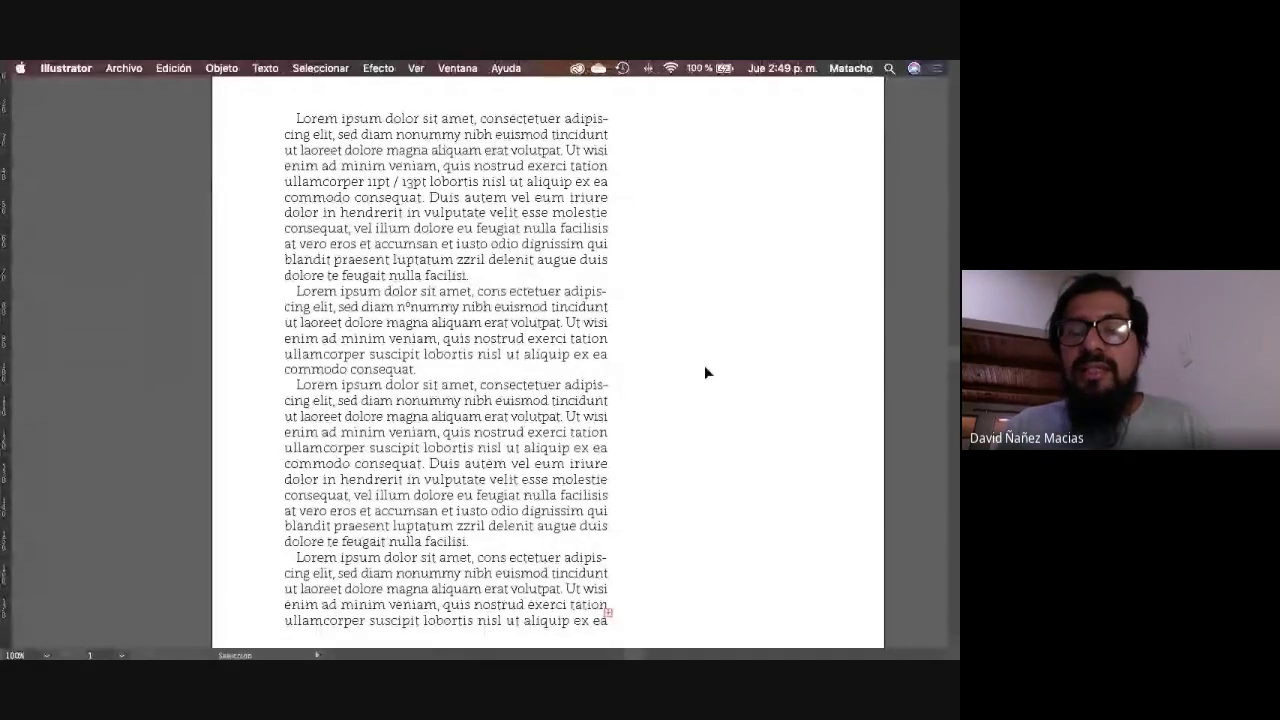
key(shift+f)
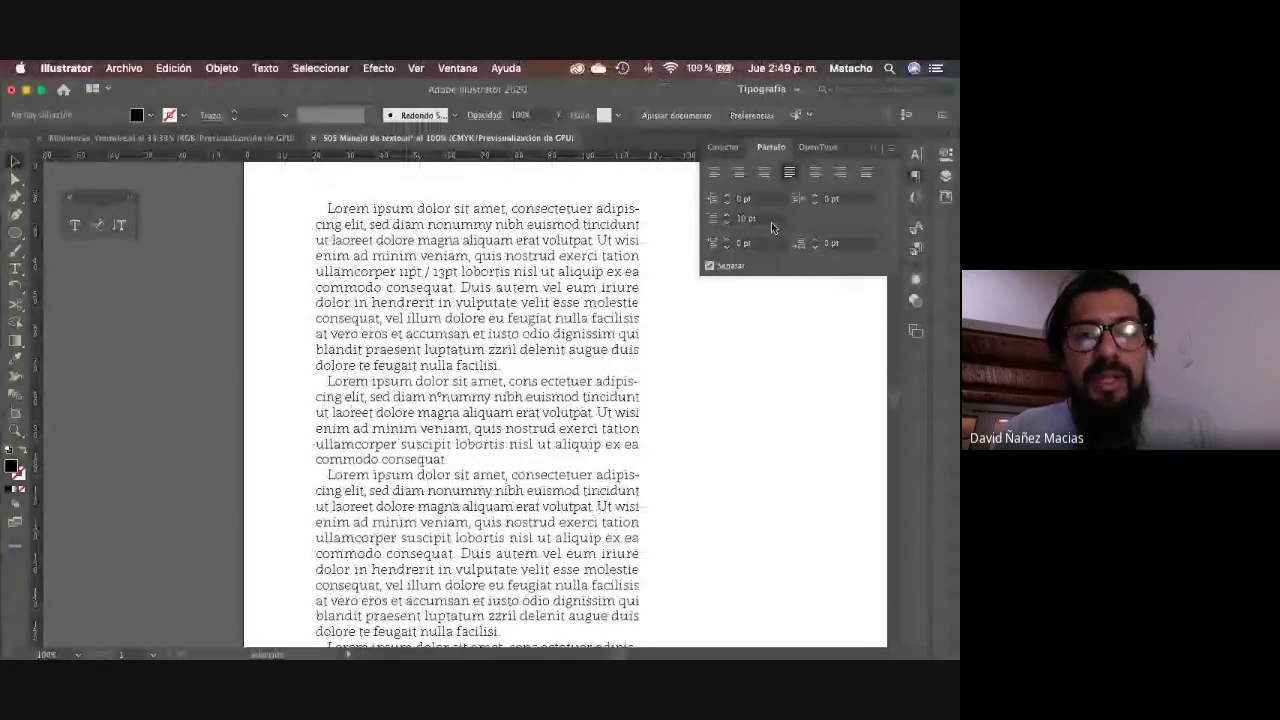
Step: Check the additional paragraph options for the selected text block and bring up its OpenType options
scroll(548, 362, right, 2)
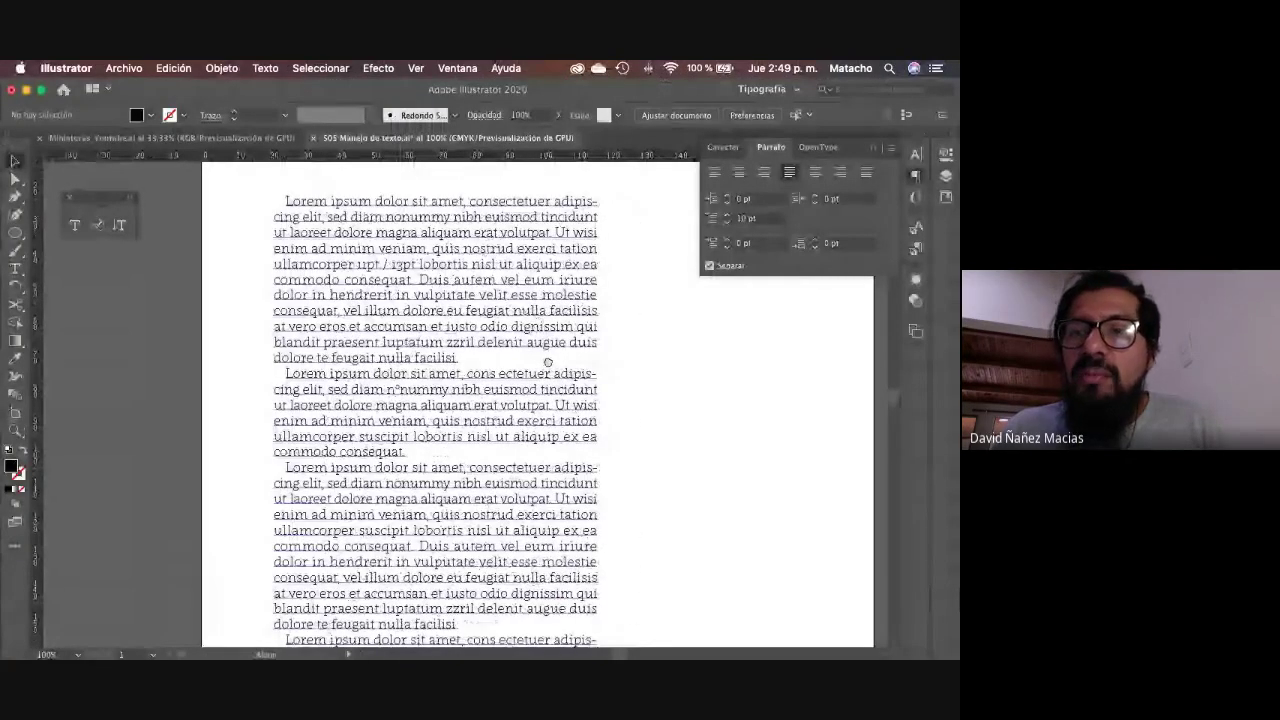
click(548, 362)
scroll(548, 362, right, 2)
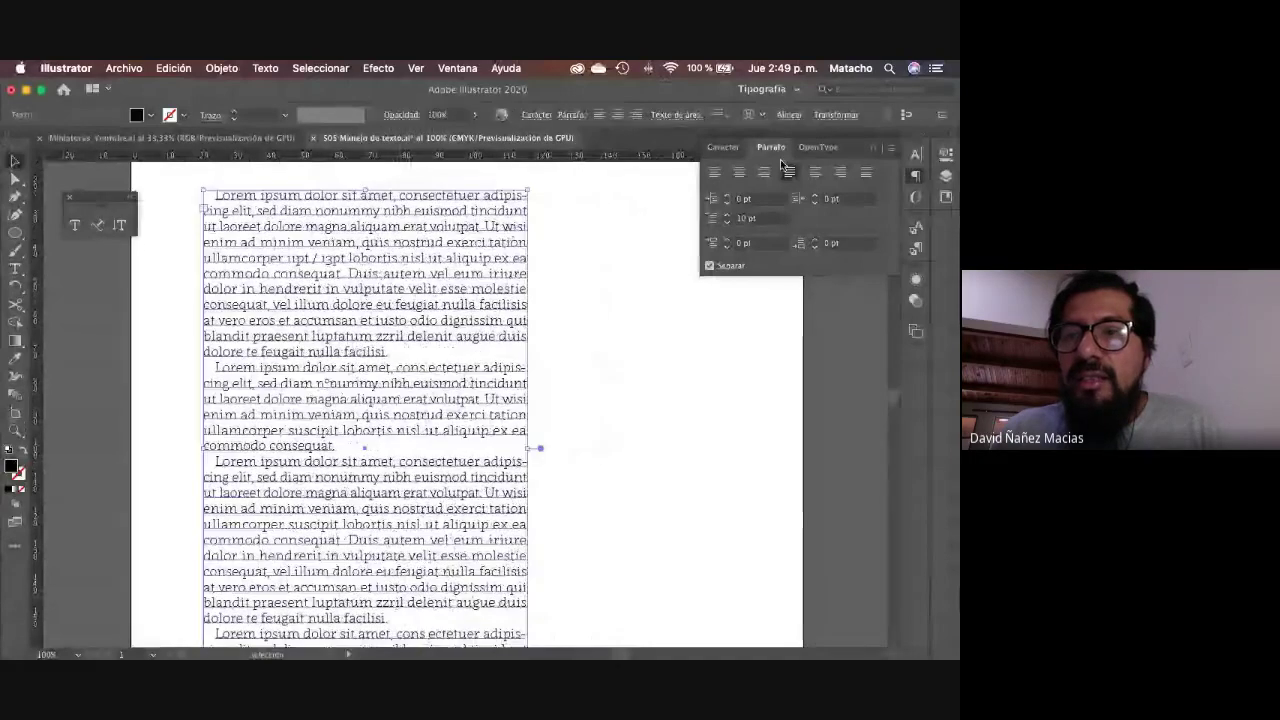
click(890, 148)
click(799, 357)
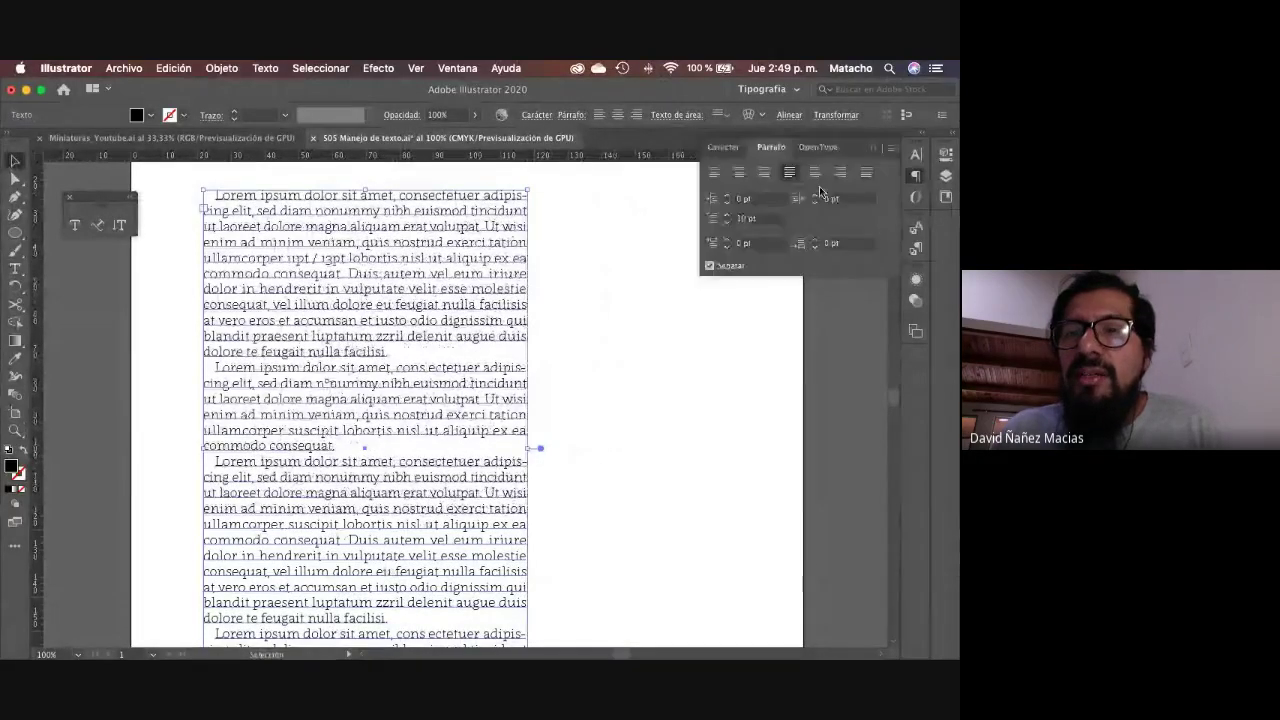
click(817, 147)
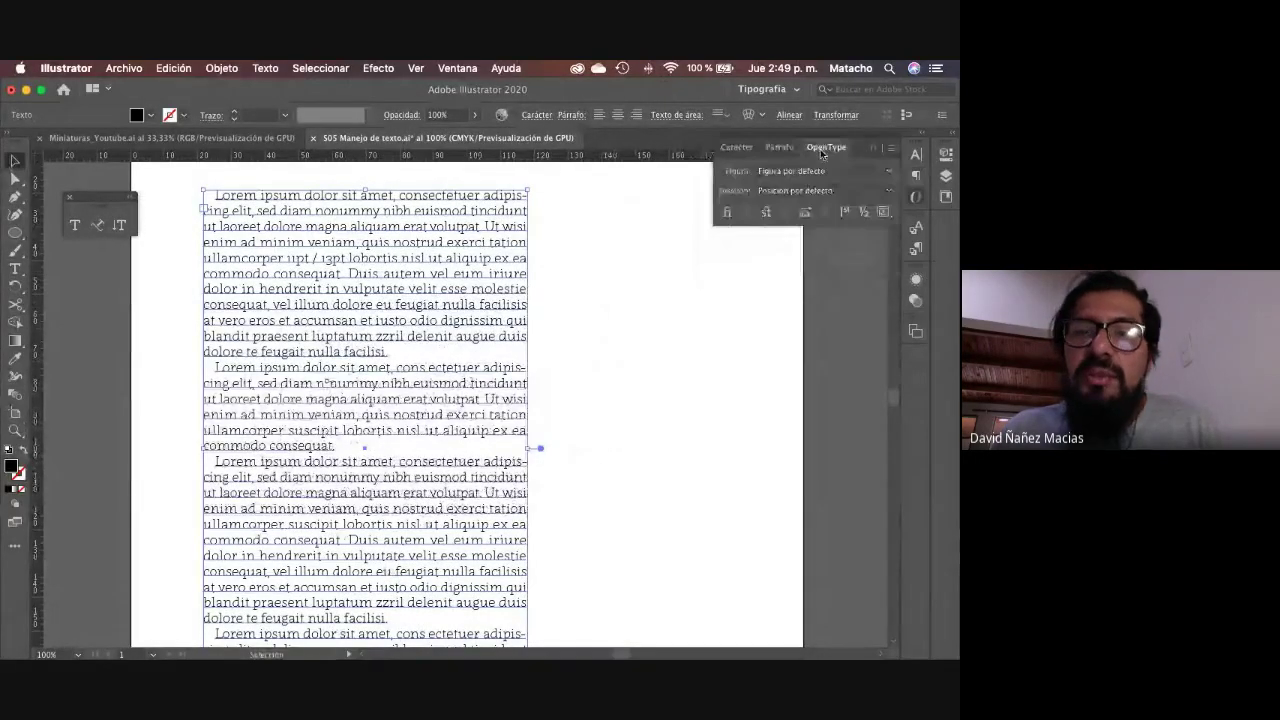
click(631, 268)
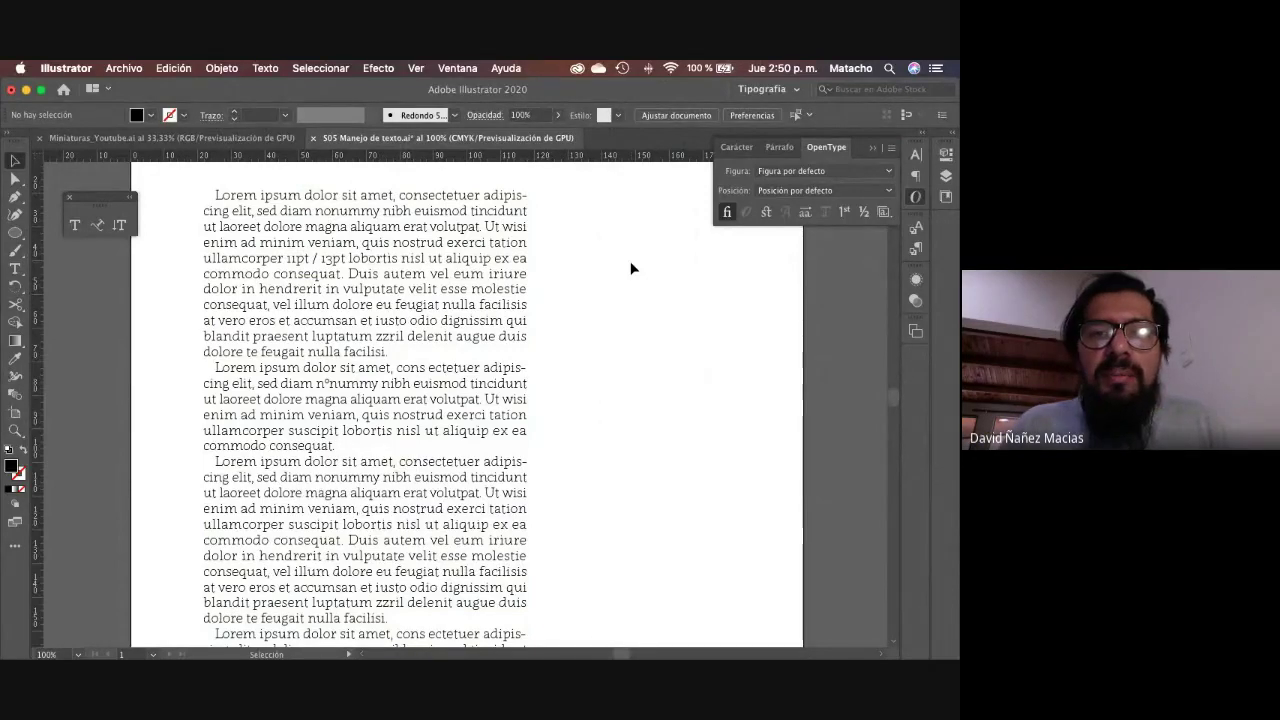
Step: Set the text block's OpenType figure style to proportional old style (Estilo antiguo proporcional) and deselect it
click(486, 251)
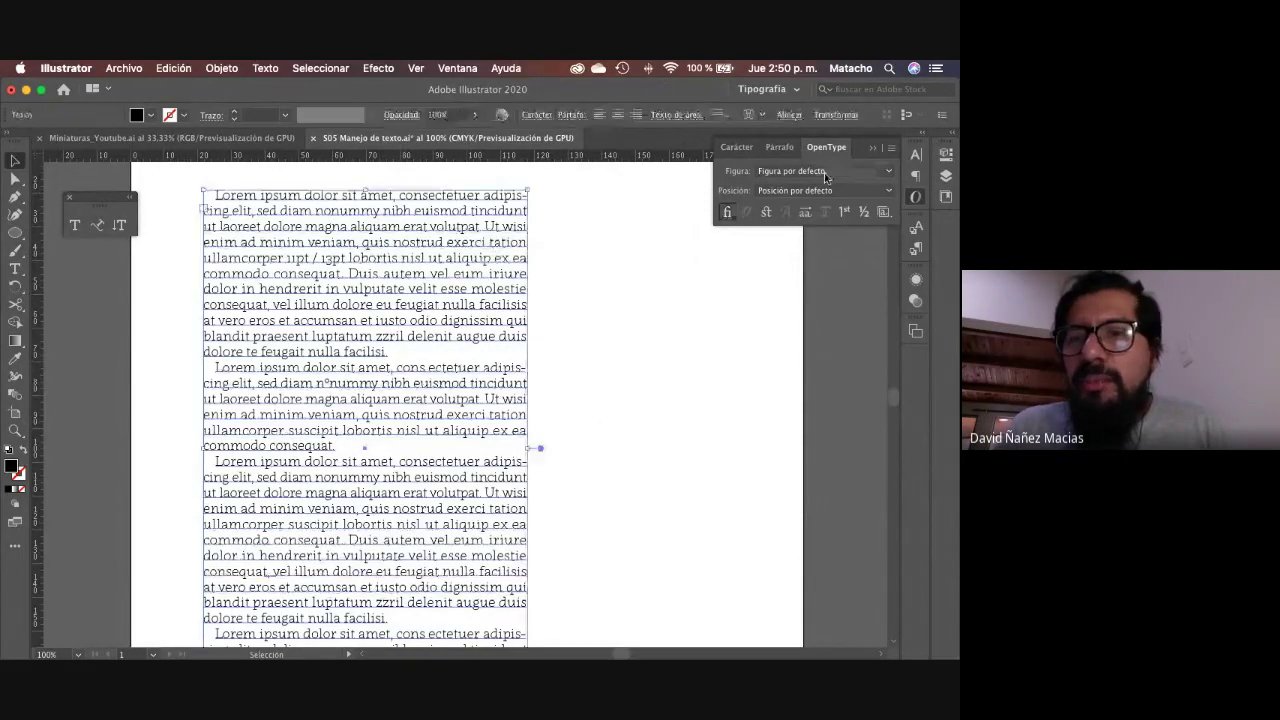
click(888, 173)
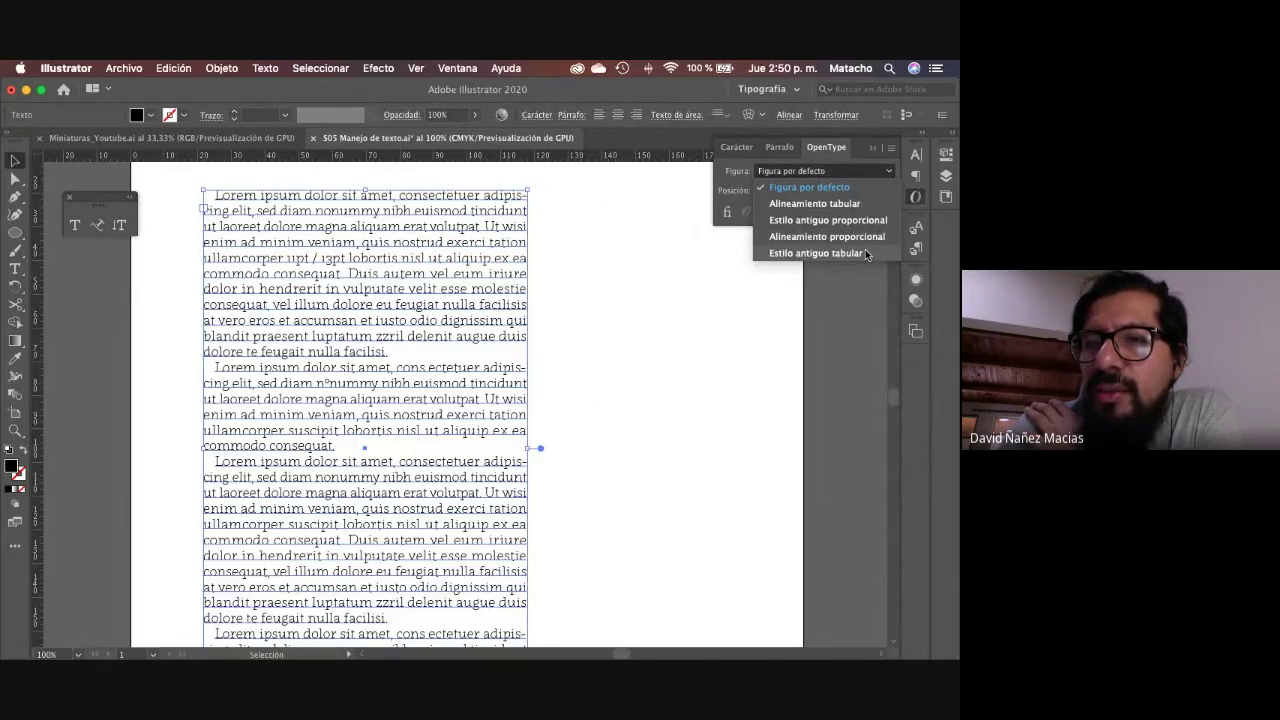
click(822, 221)
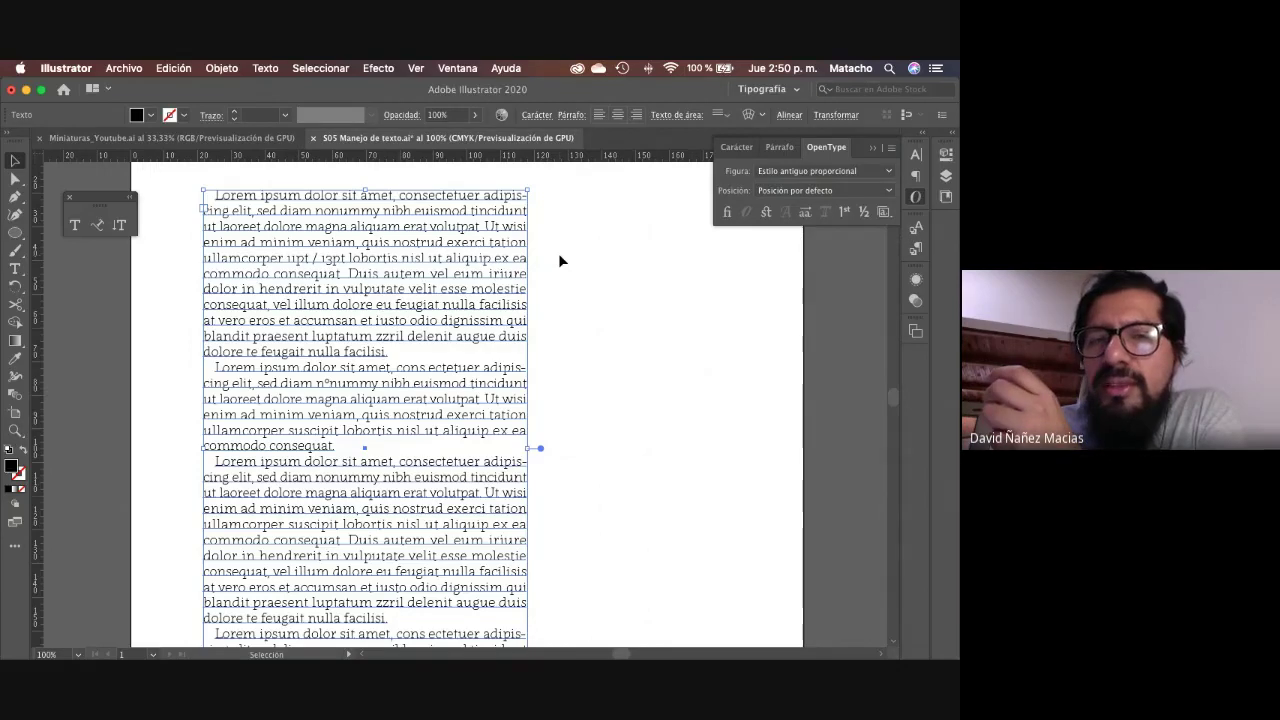
click(562, 291)
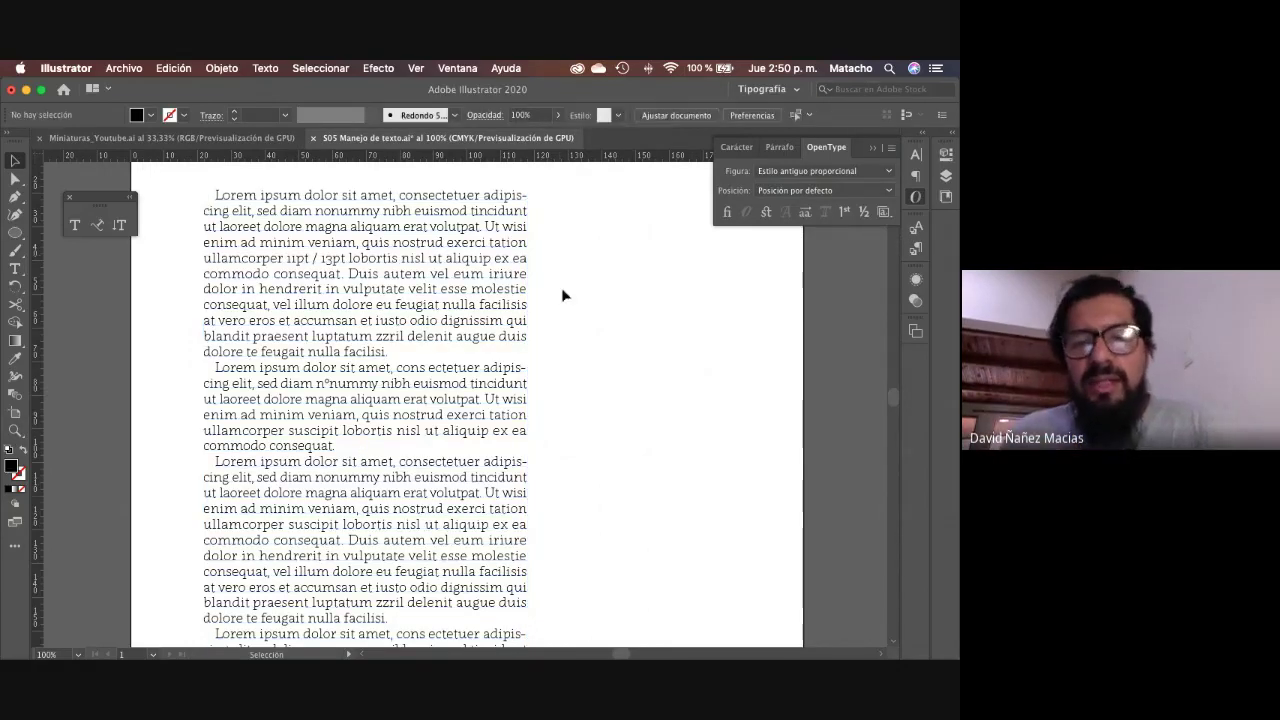
key(t)
drag(562, 290, 740, 341)
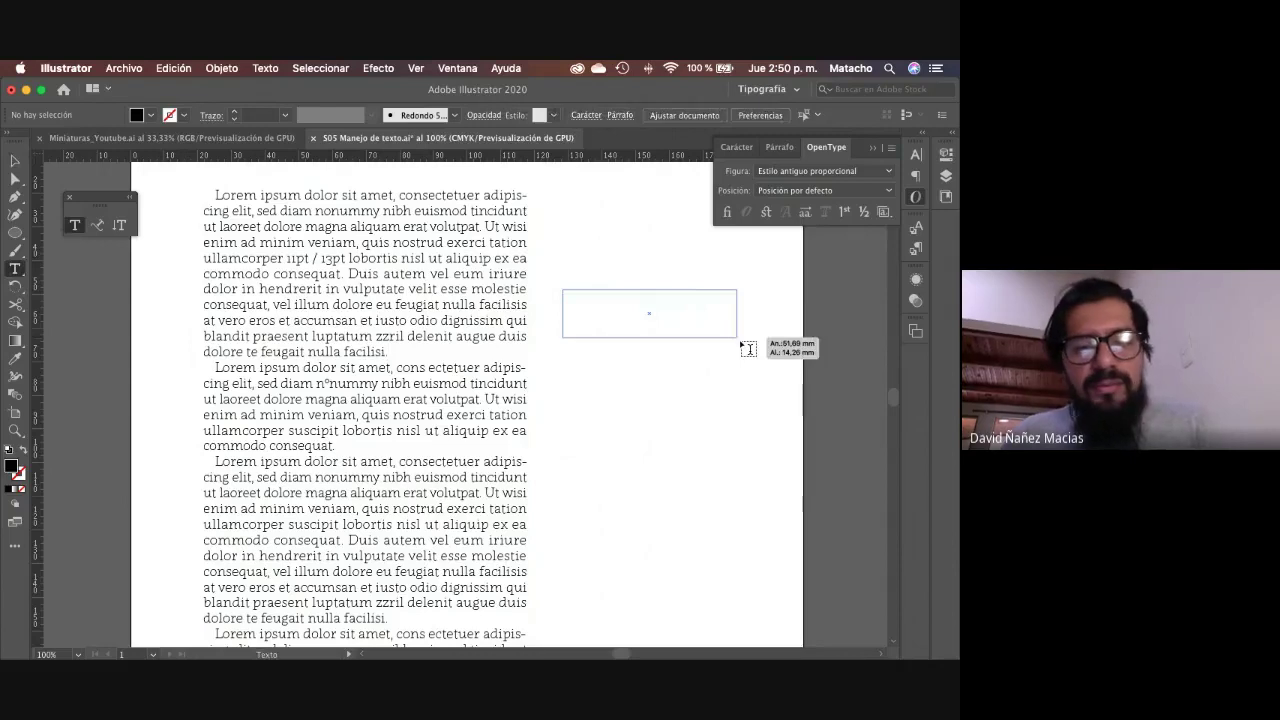
drag(741, 343, 750, 355)
text(1234567890)
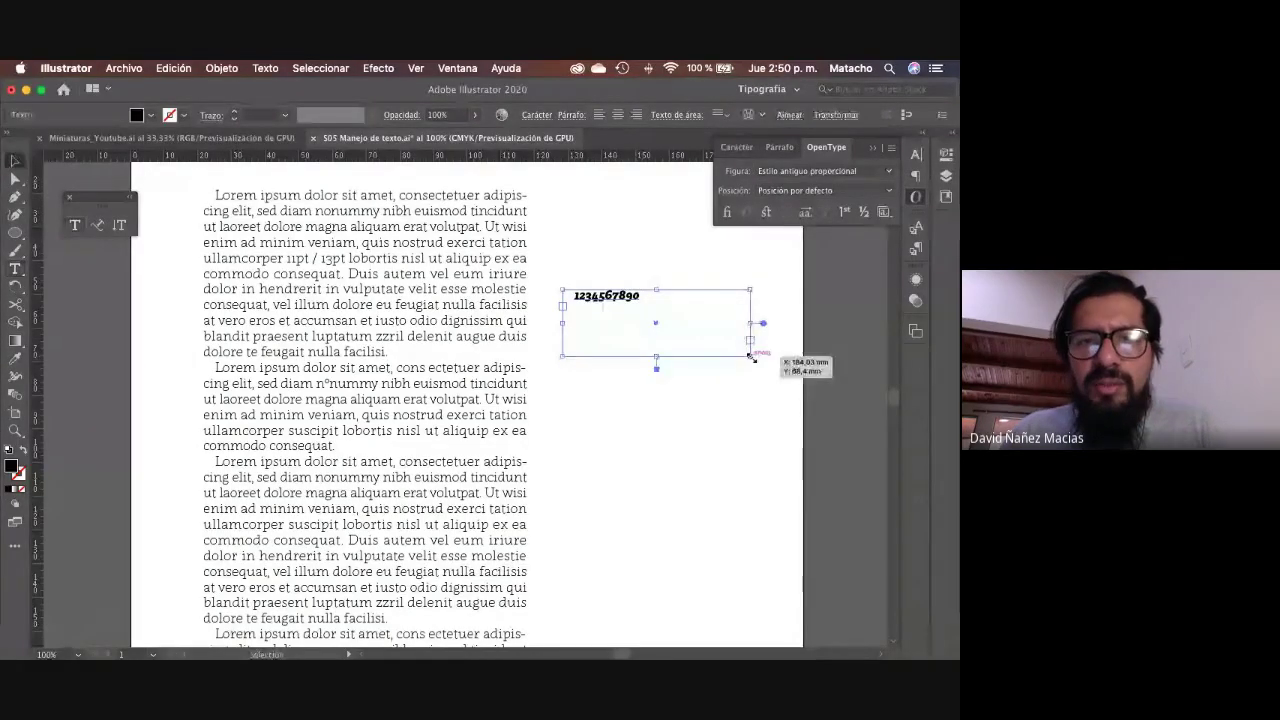
key(Escape)
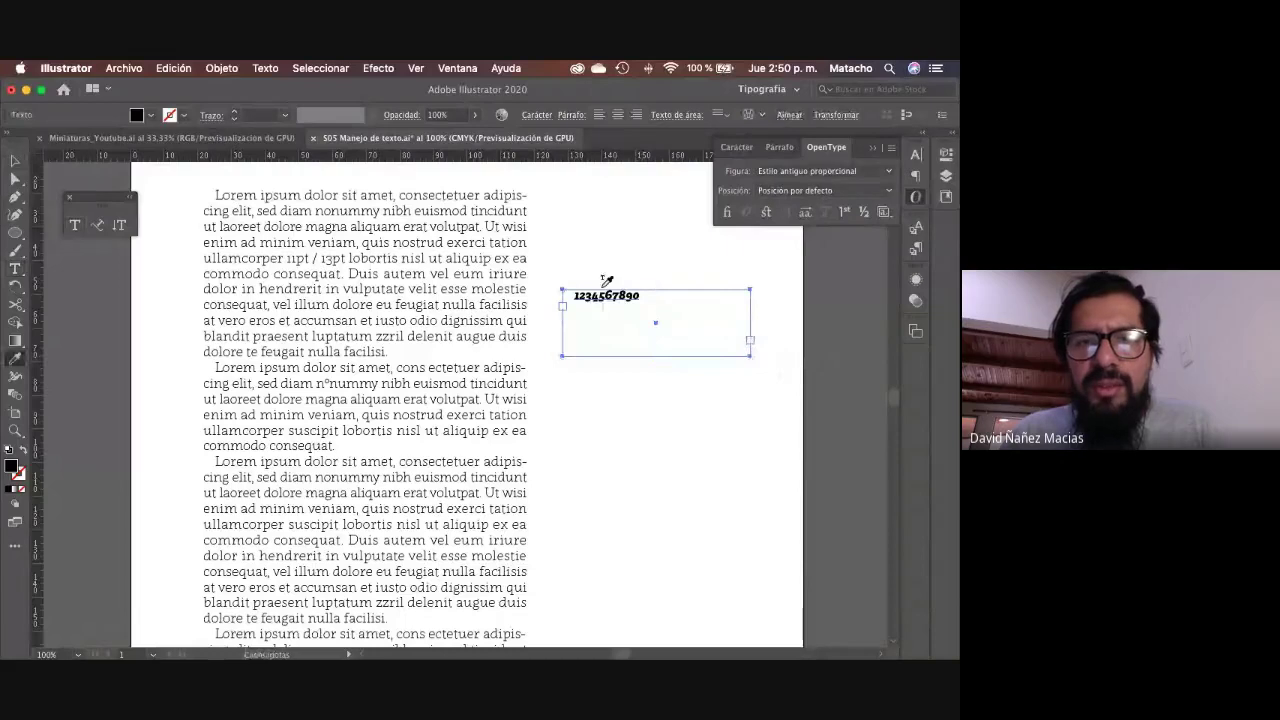
Step: Copy the paragraphs' text formatting onto the new text area with the Eyedropper and select all its digits
click(468, 262)
key(v)
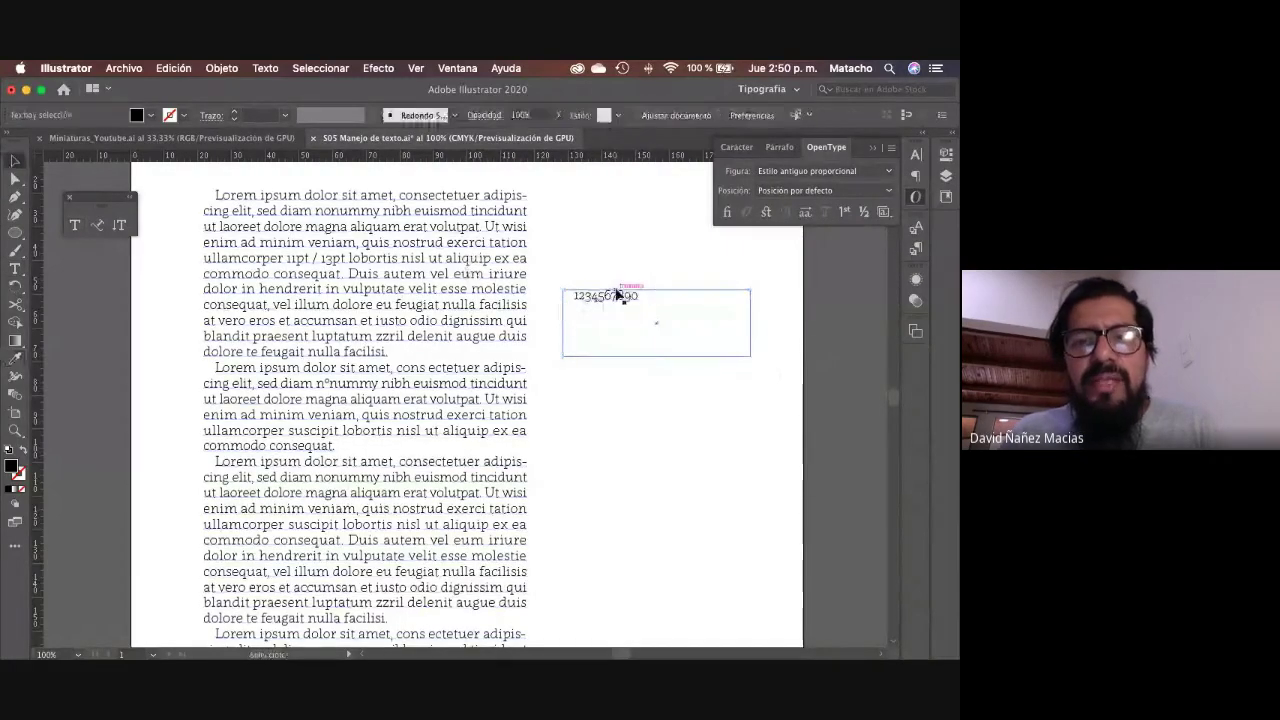
key(super+plus)
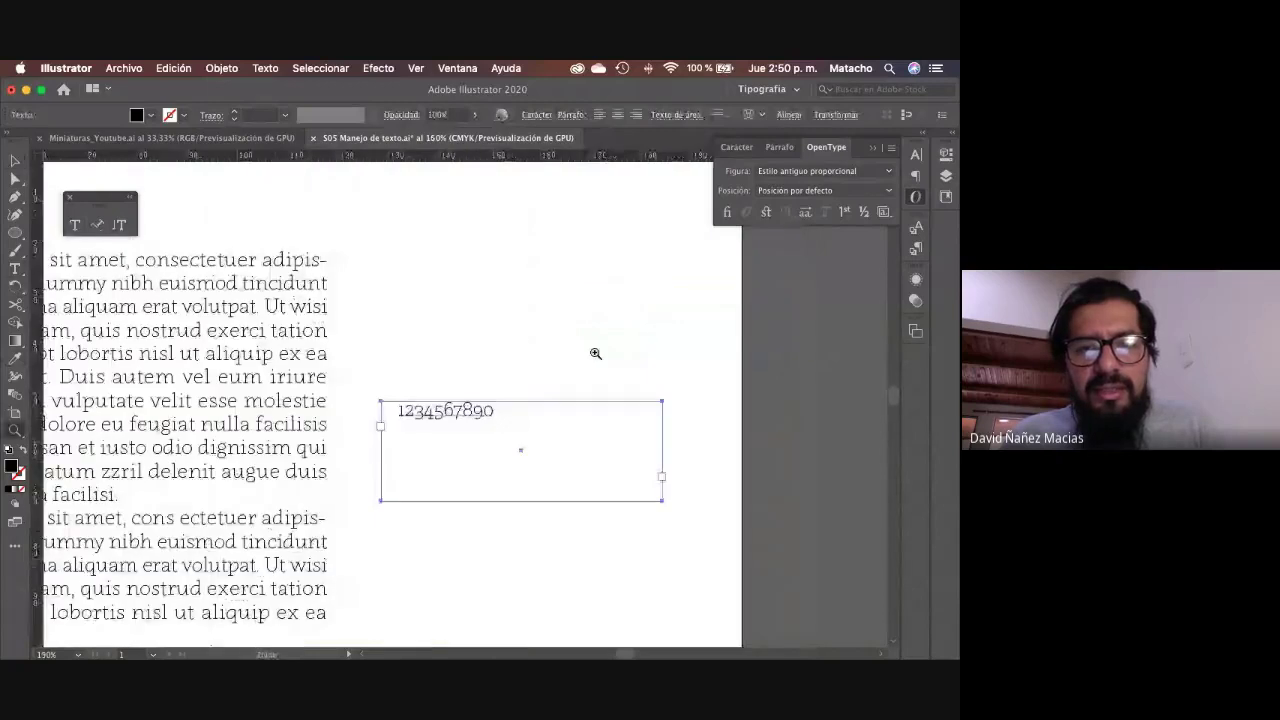
key(super+plus)
double_click(437, 418)
double_click(437, 418)
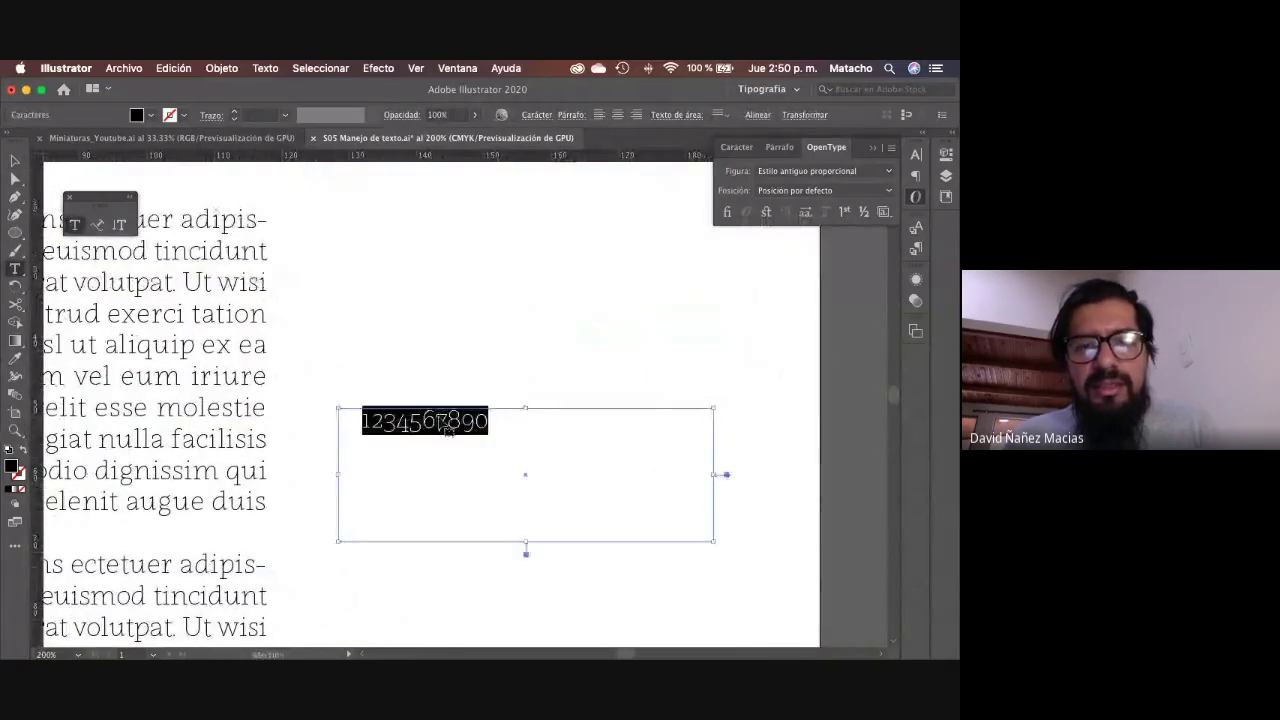
super+click(437, 415)
click(486, 420)
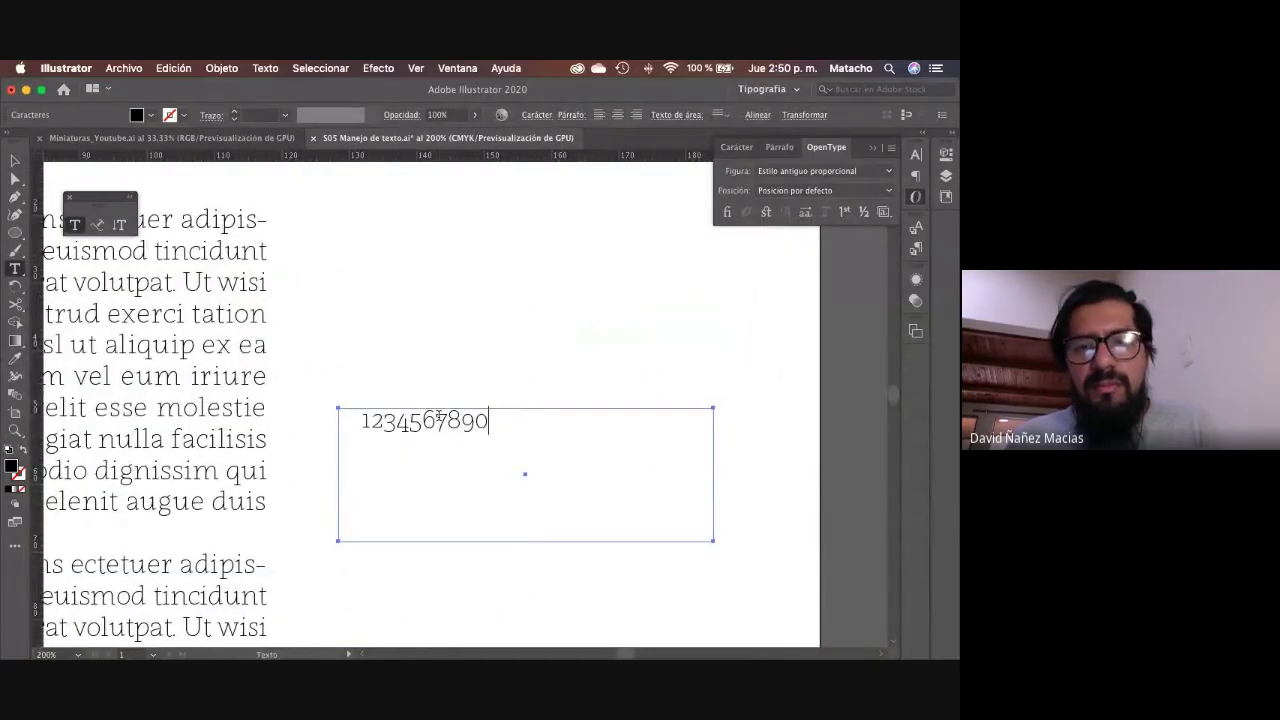
key(Return)
key(Return)
text(1234567890)
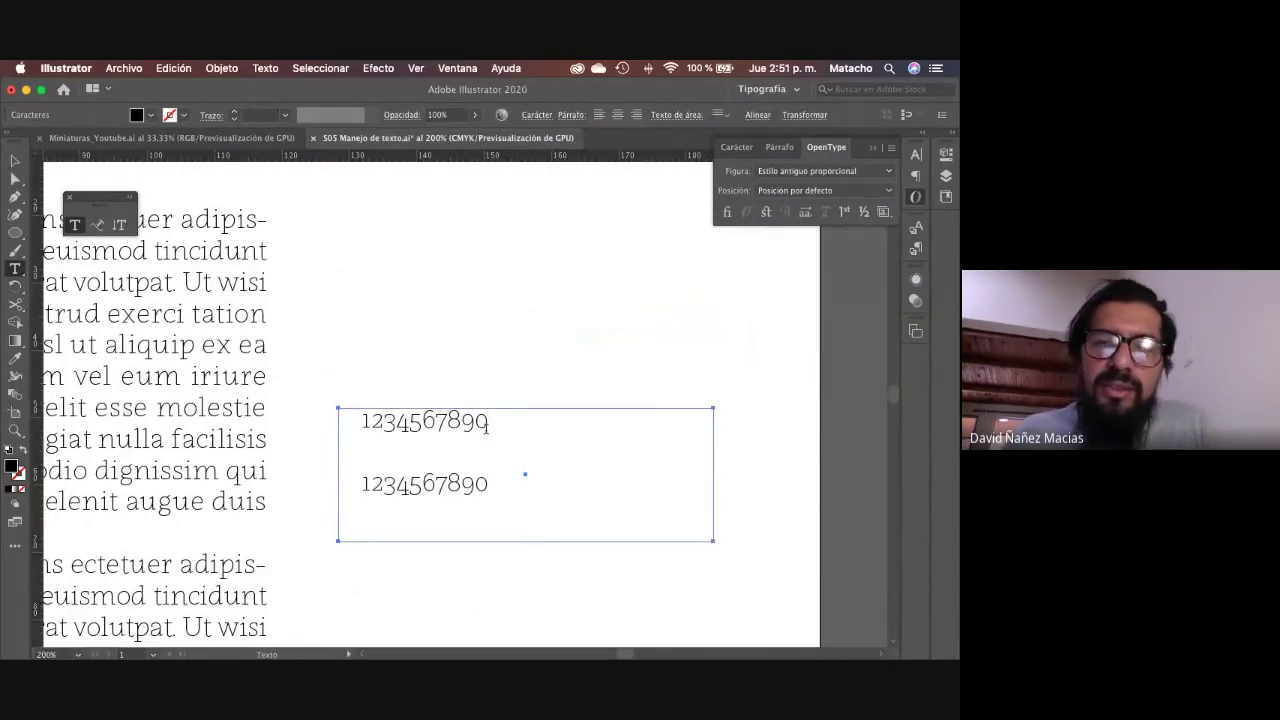
Step: Set the upper row of digits to the tabular lining figure style (Alineamiento tabular) and deselect the text area
drag(488, 421, 362, 421)
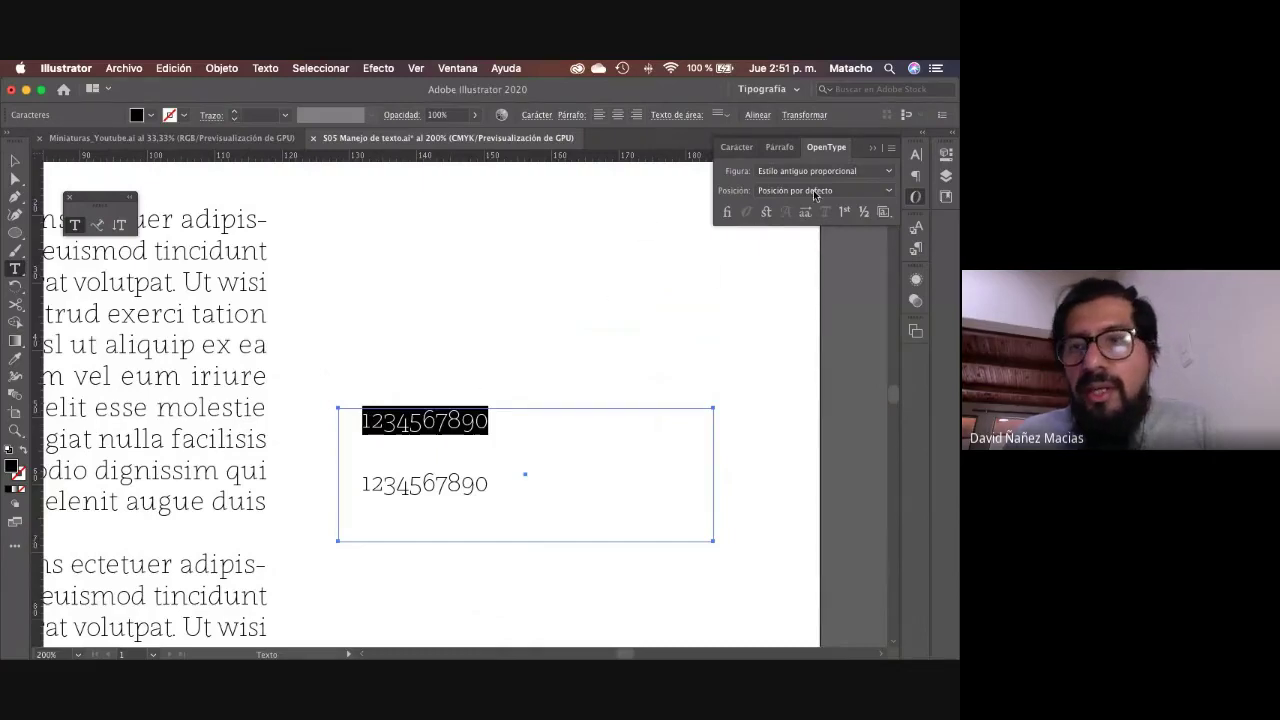
click(892, 173)
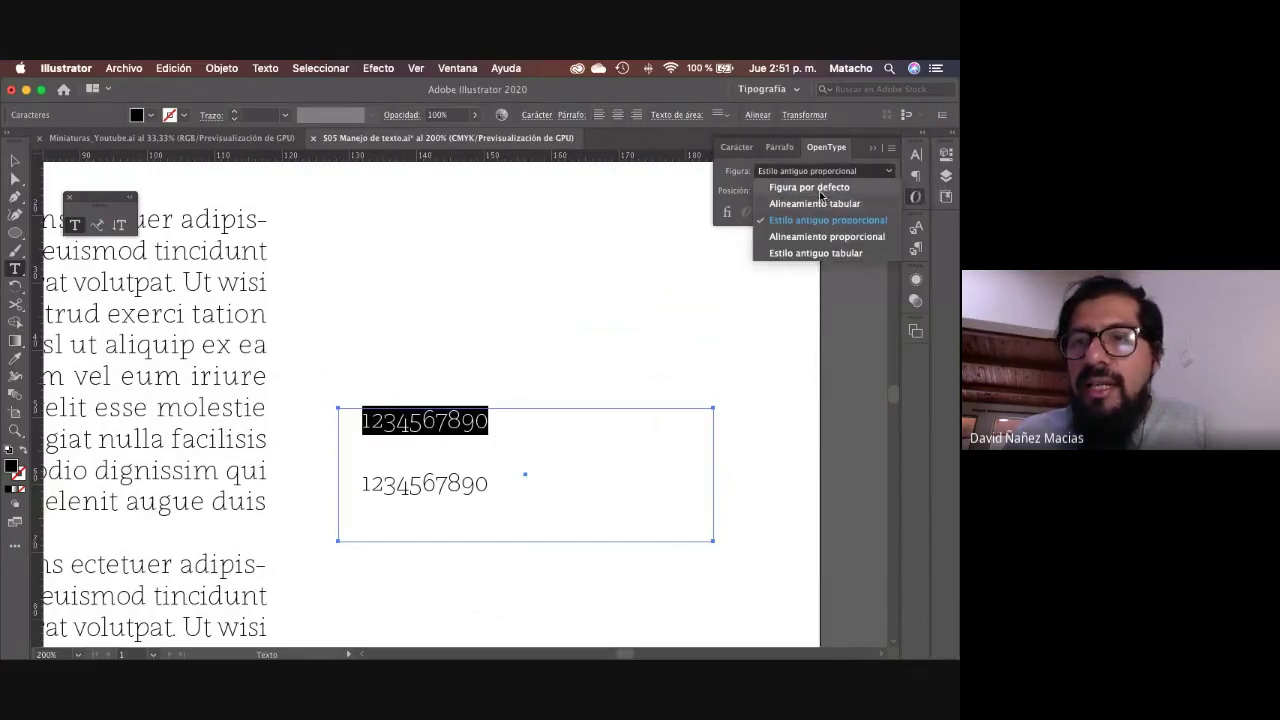
click(810, 187)
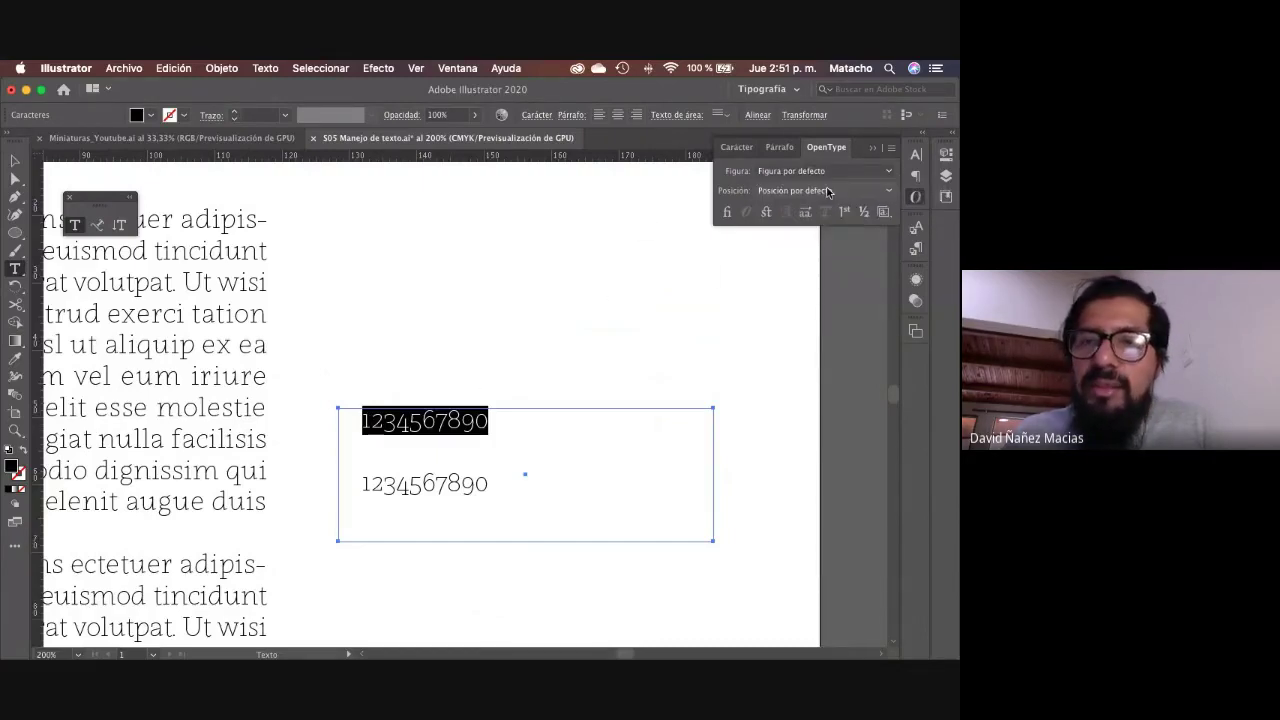
click(889, 171)
click(855, 204)
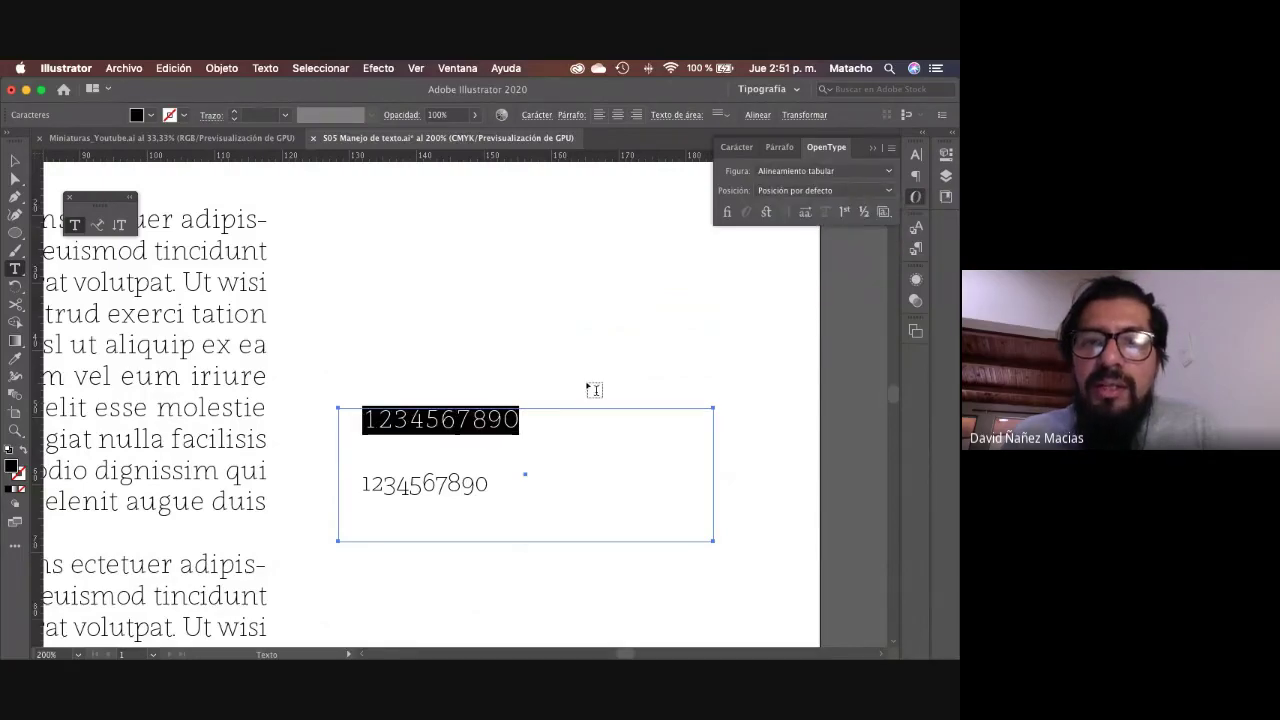
key(Escape)
click(486, 337)
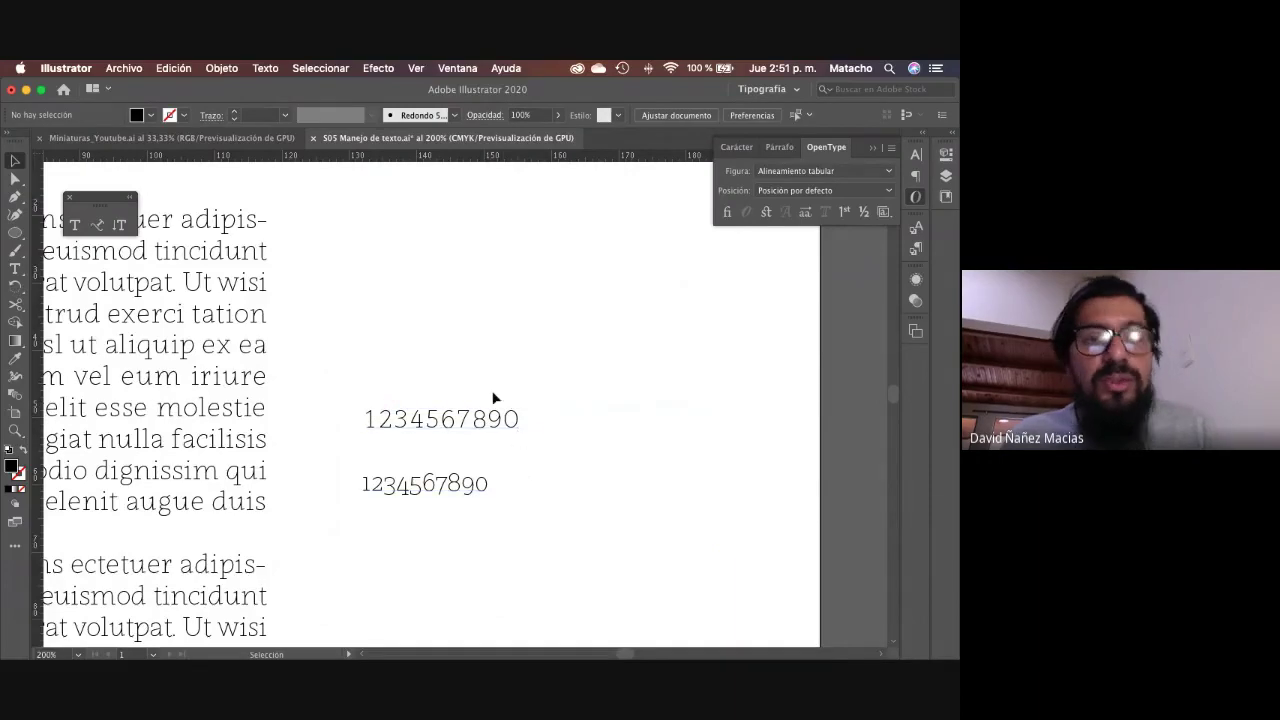
Step: Append the letters "abcdf sfghjk" after the upper row of digits, with a space in between, and deselect the text
click(508, 428)
double_click(509, 424)
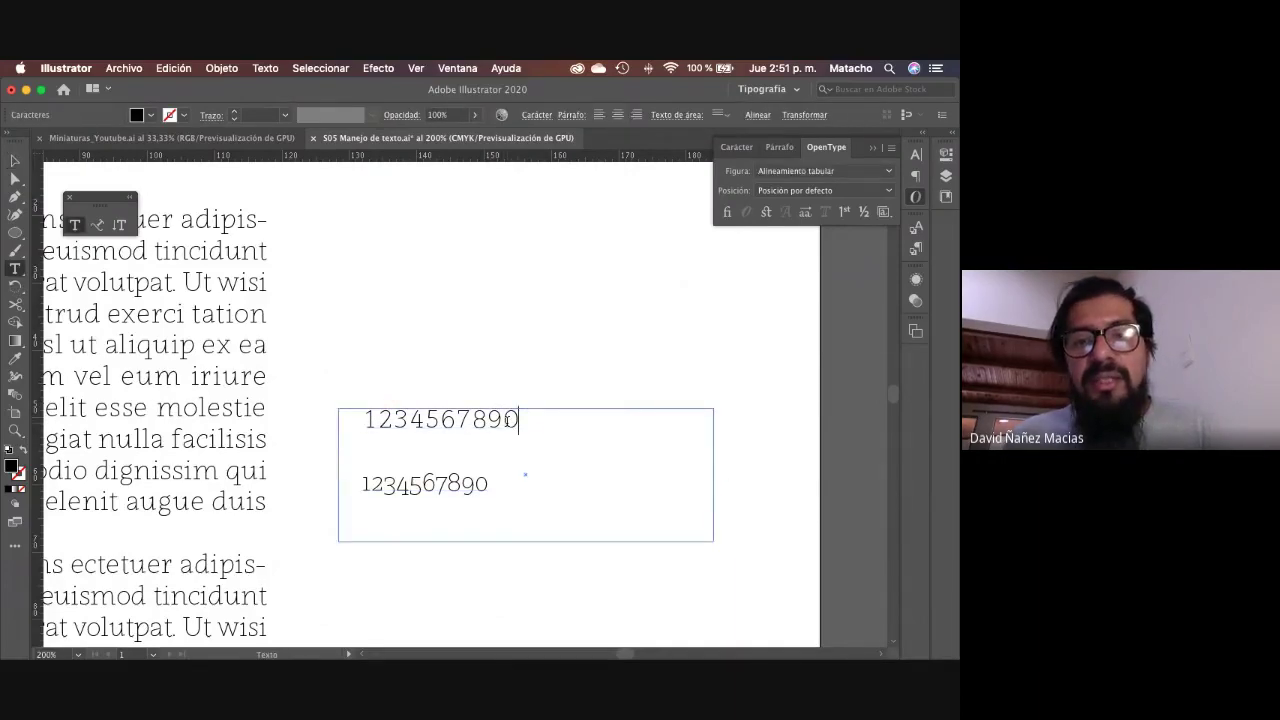
text(abcdf s)
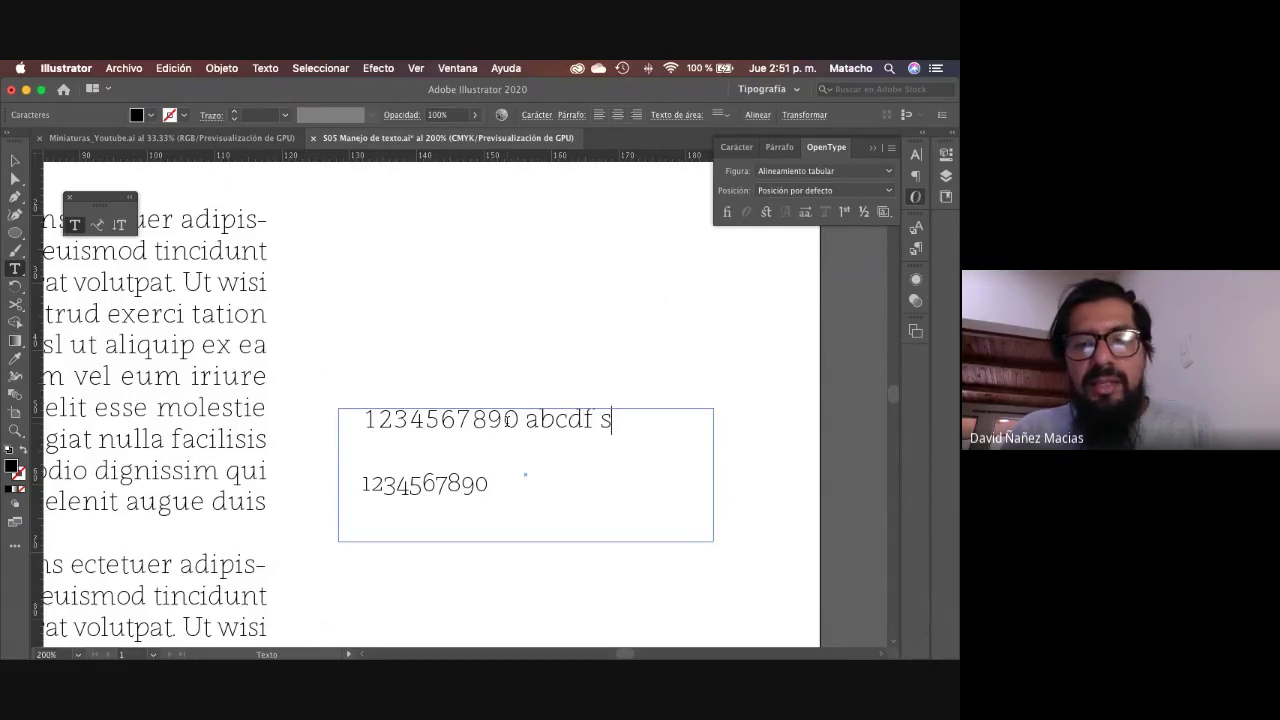
text(fghjk)
key(Escape)
click(555, 342)
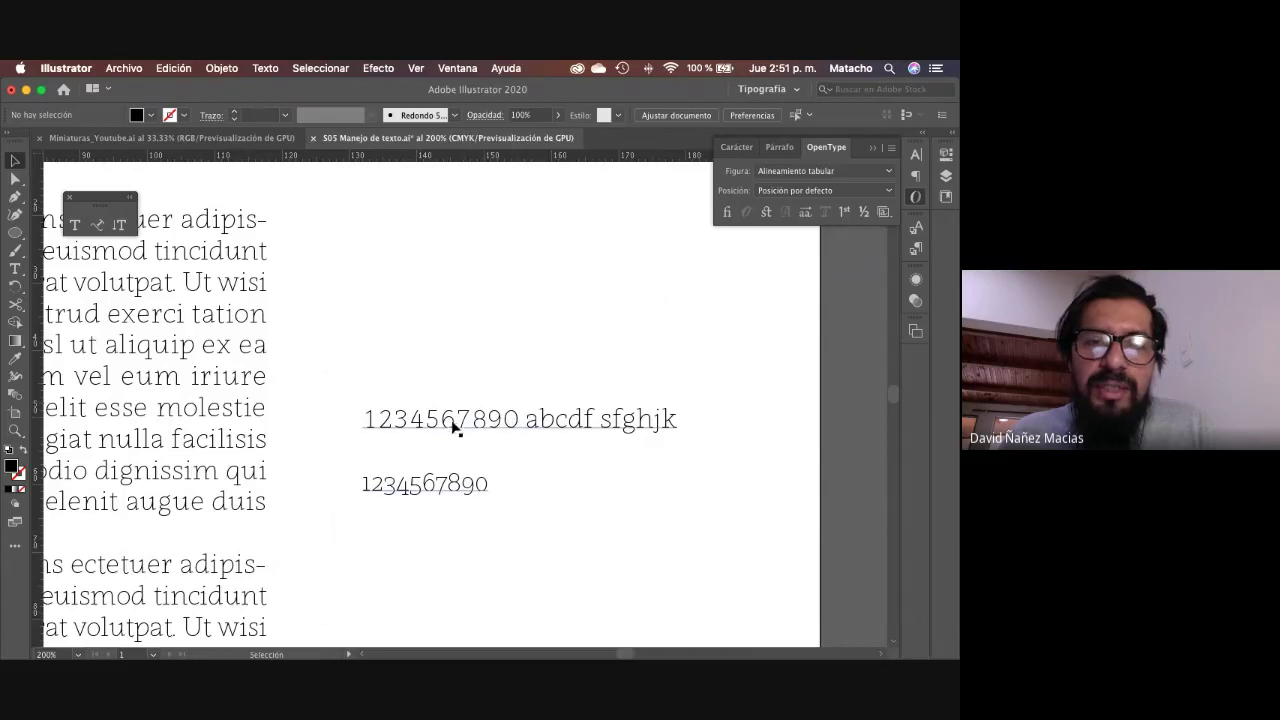
Step: Check which OpenType figure style is applied to the lower row of digits
click(466, 503)
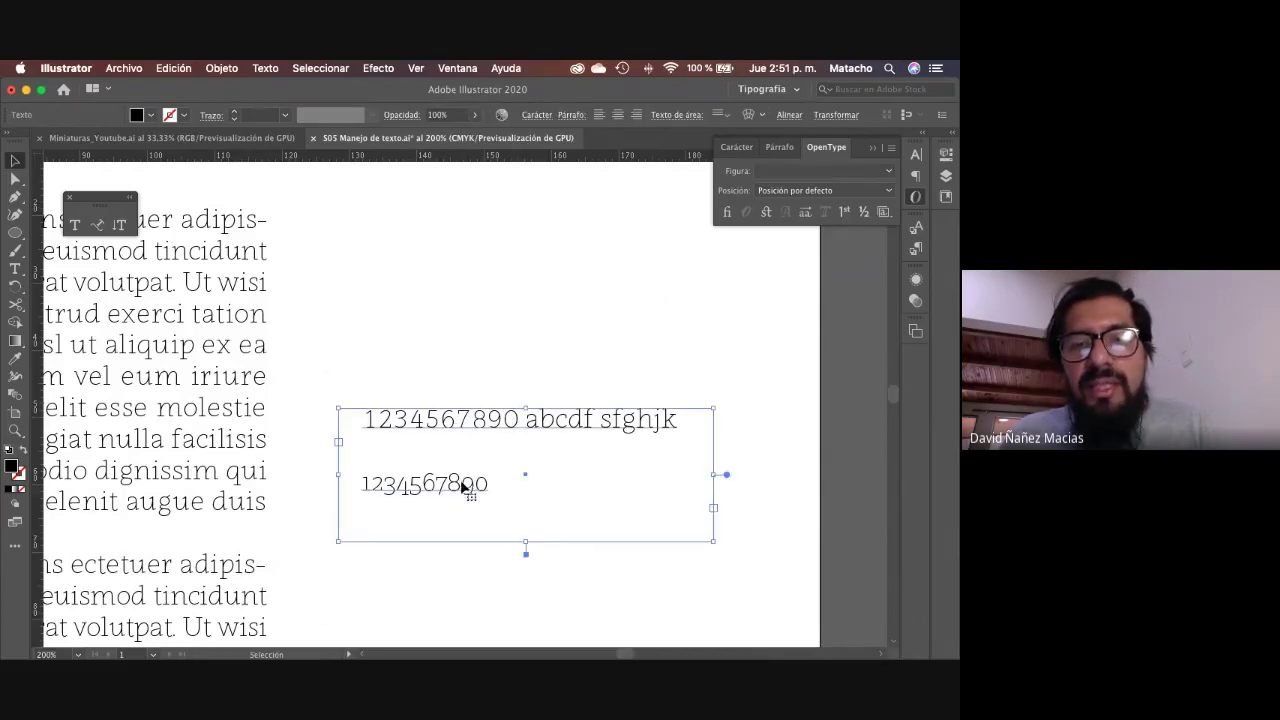
double_click(466, 487)
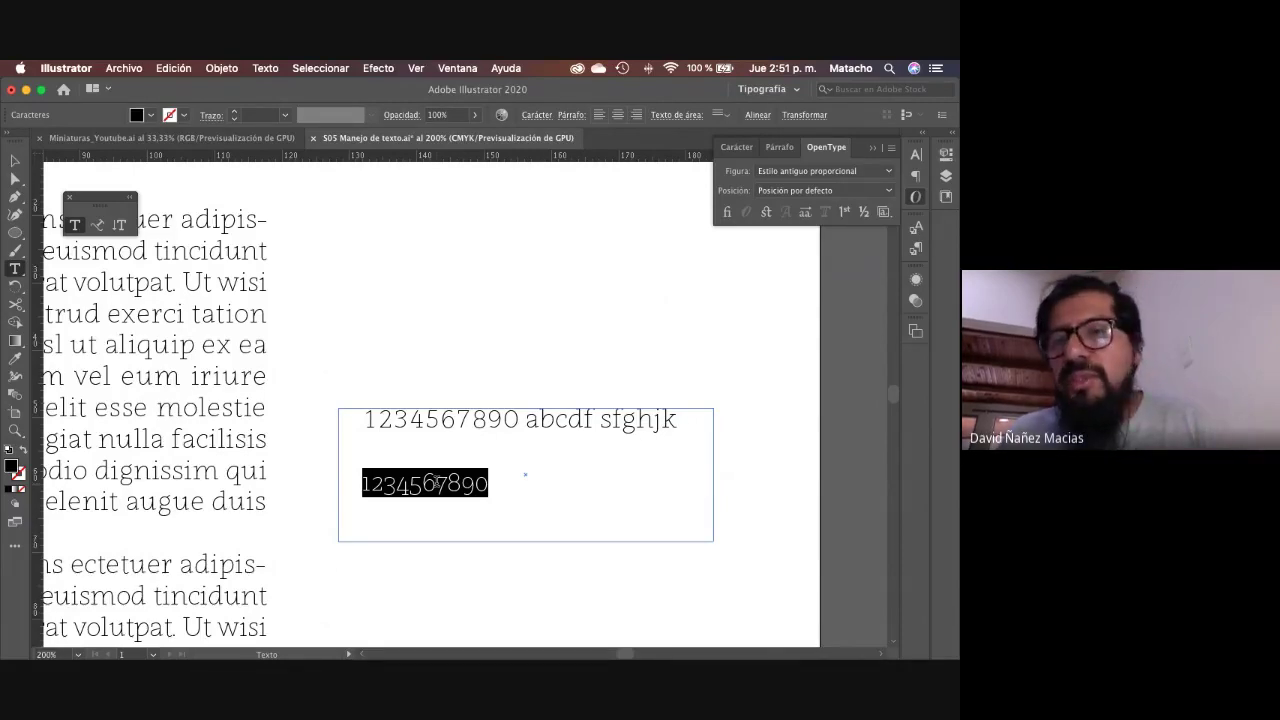
key(Escape)
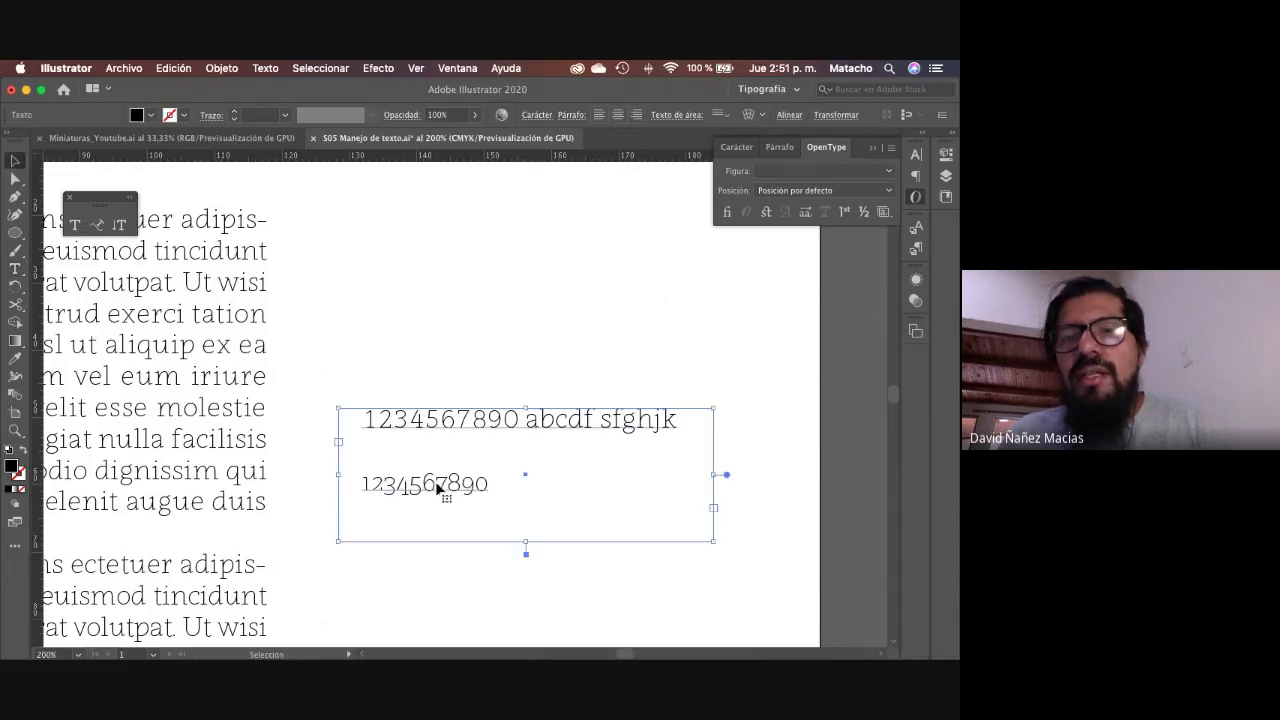
click(558, 271)
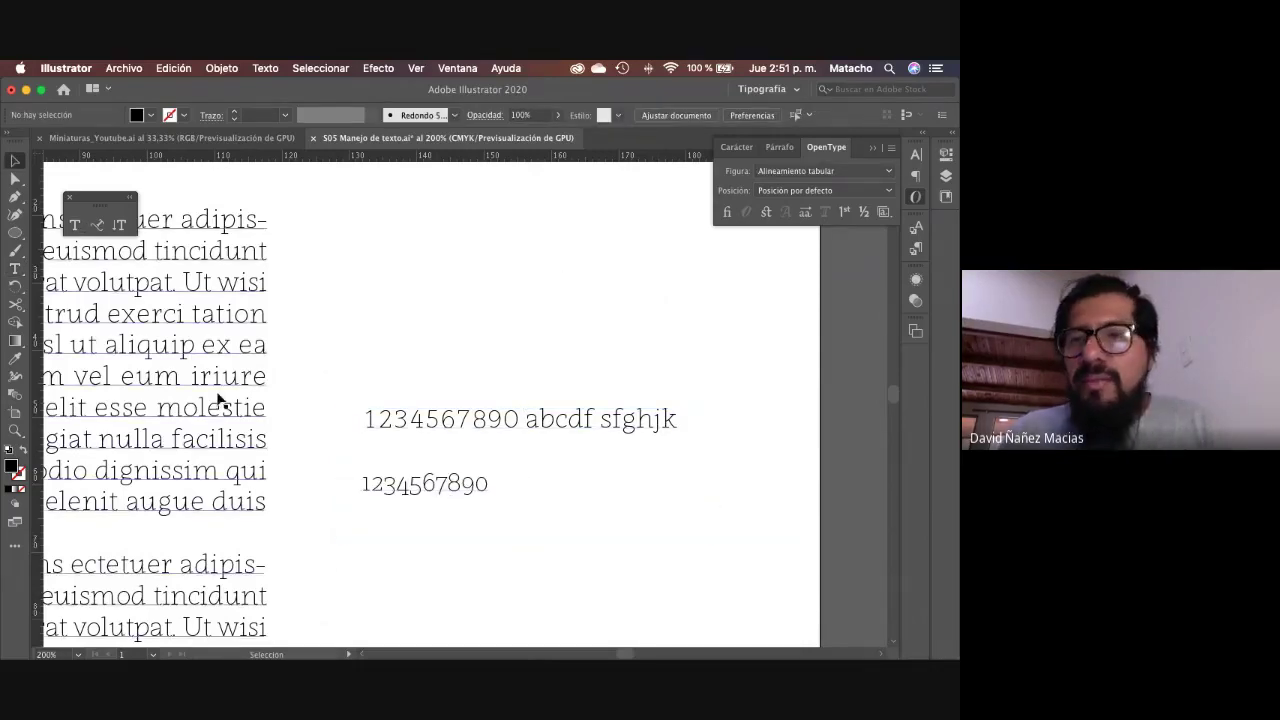
Step: Try the superscript (Superíndice/Superior) and subscript (Subíndice/Inferior) OpenType positions on the paragraphs' text block
scroll(220, 400, left, 3)
scroll(220, 400, down, 1)
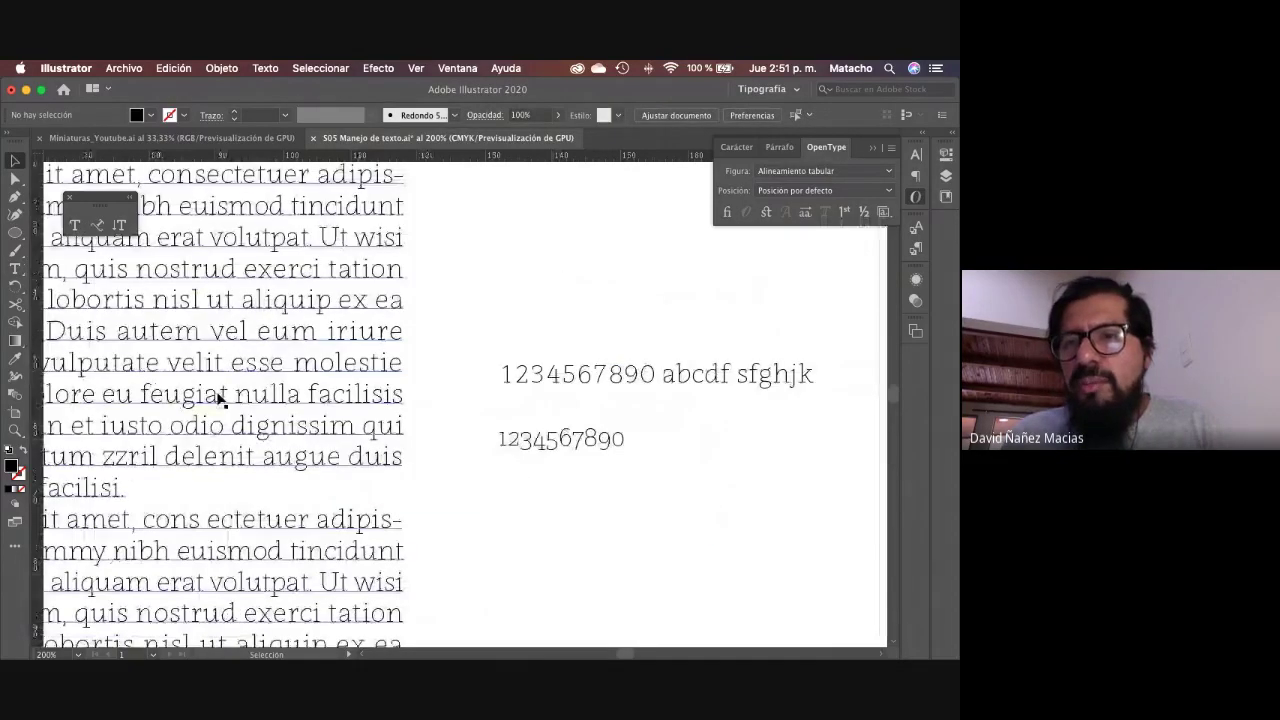
scroll(220, 398, left, 5)
scroll(220, 398, up, 1)
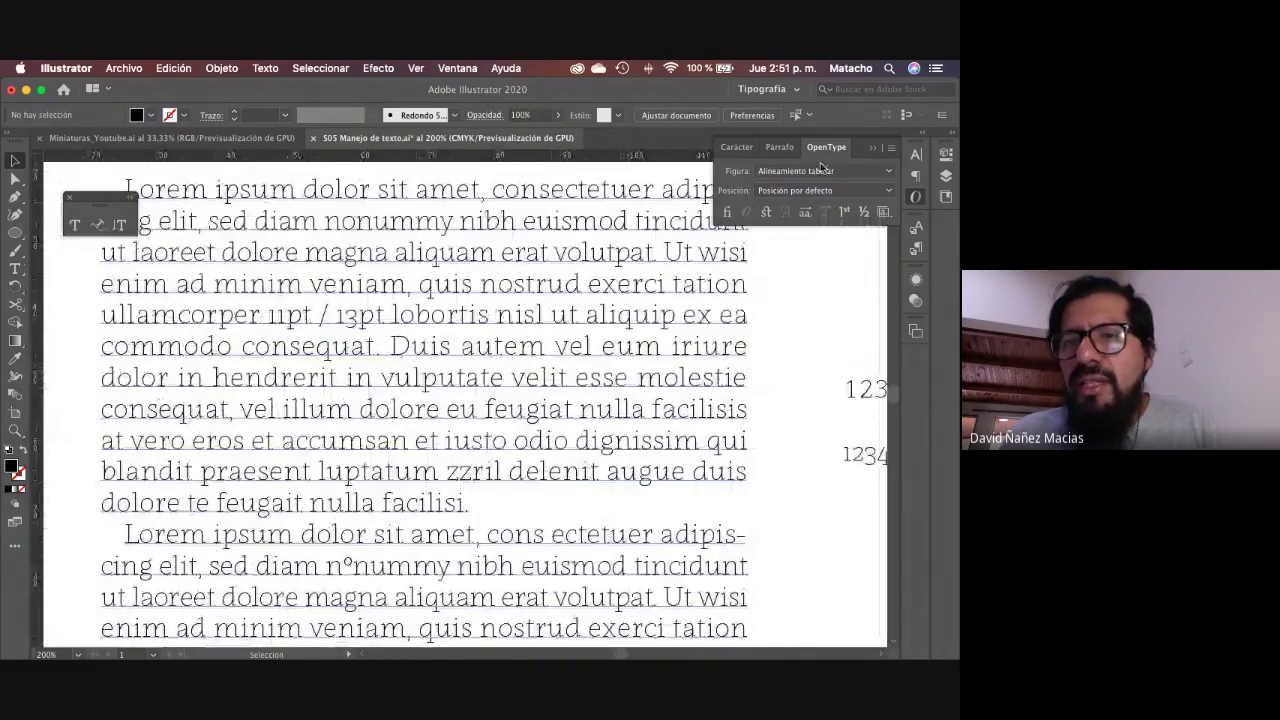
click(861, 191)
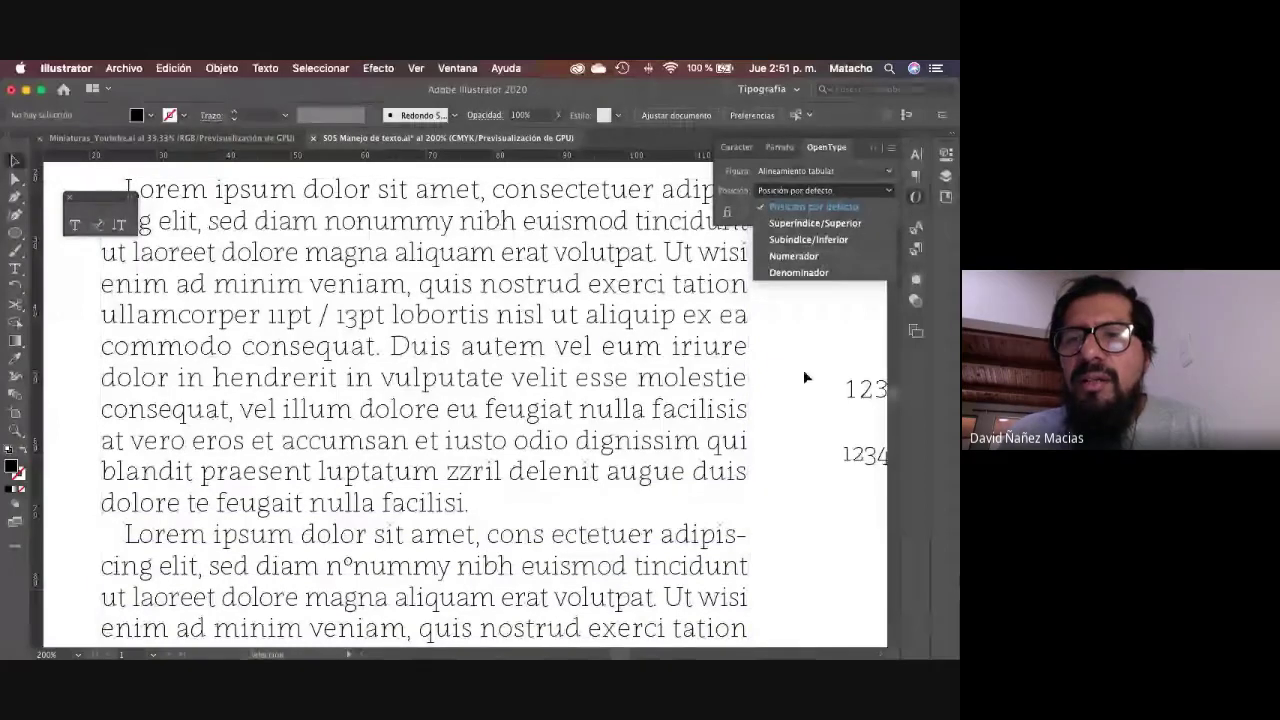
click(596, 350)
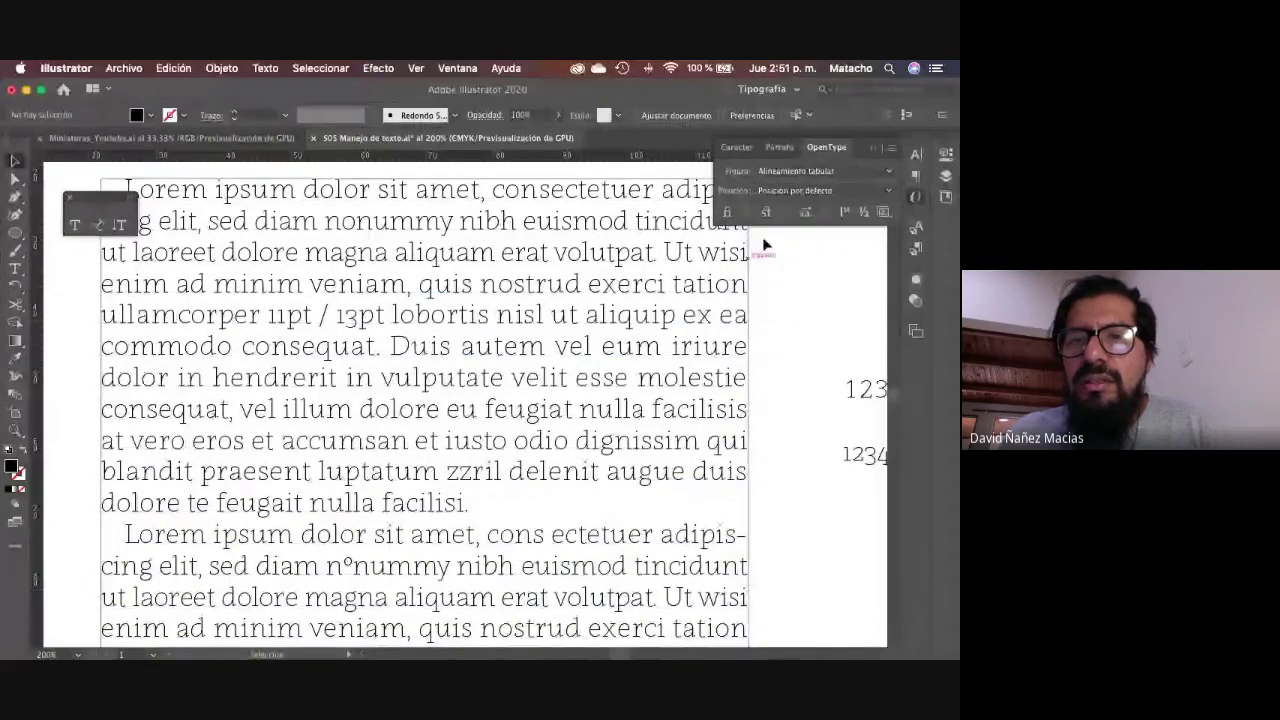
key(super+z)
click(800, 192)
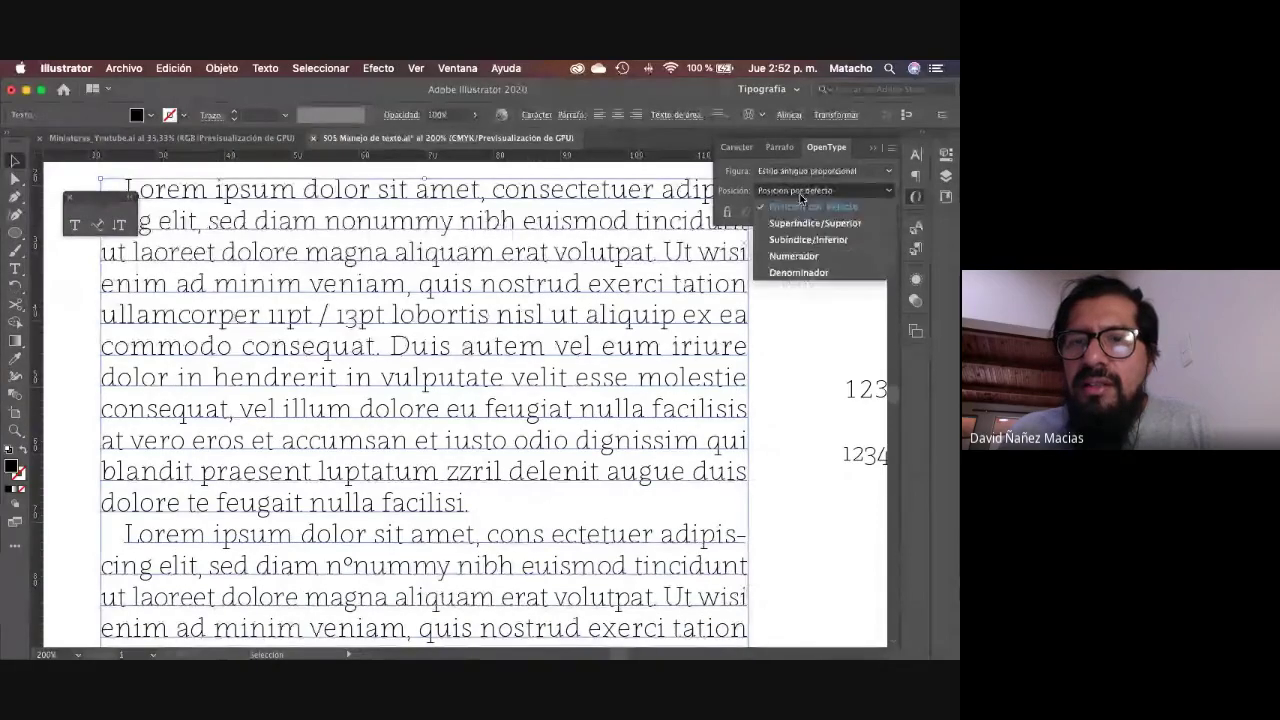
click(796, 224)
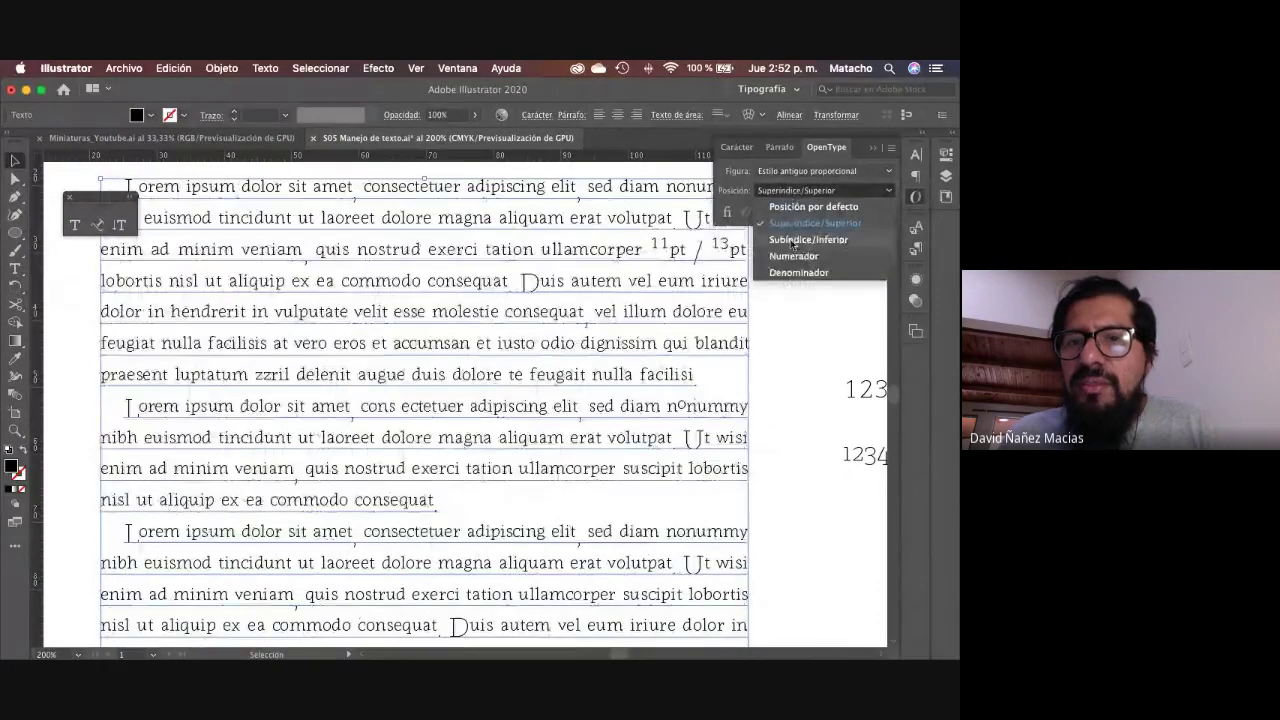
click(793, 241)
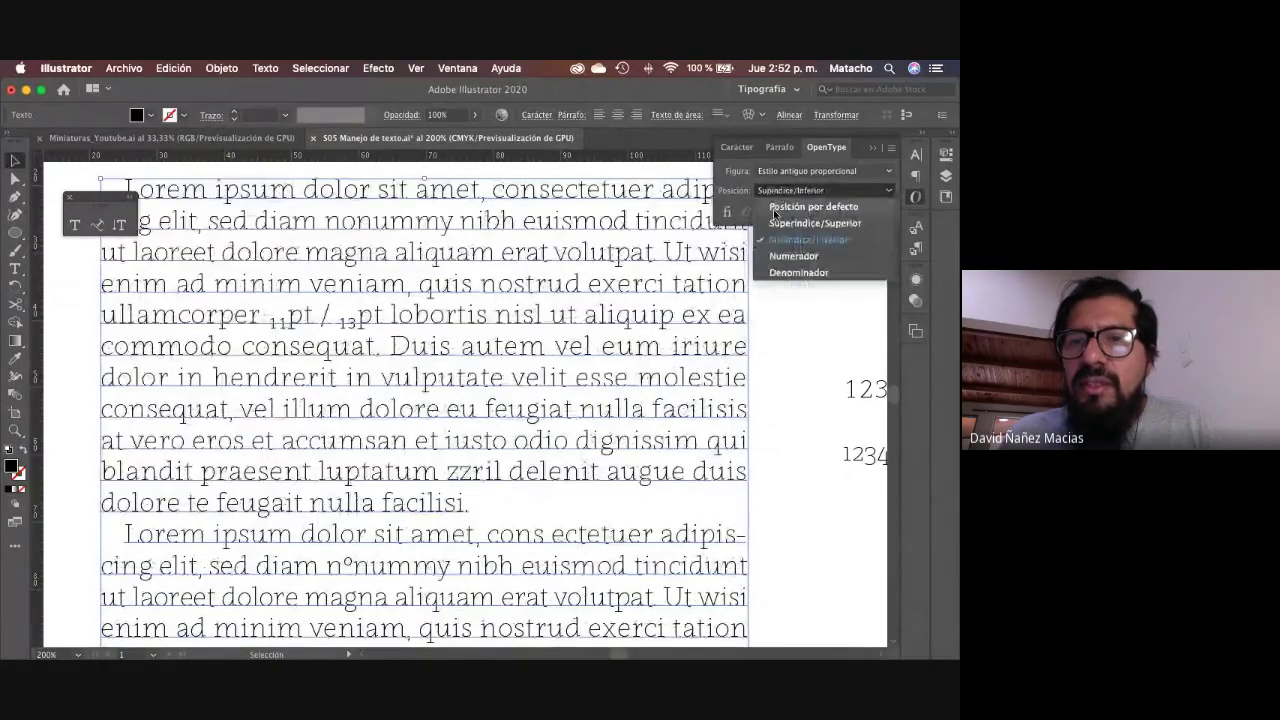
Step: Try the Numerador and Denominador positions on the text block and restore Posición por defecto
click(785, 257)
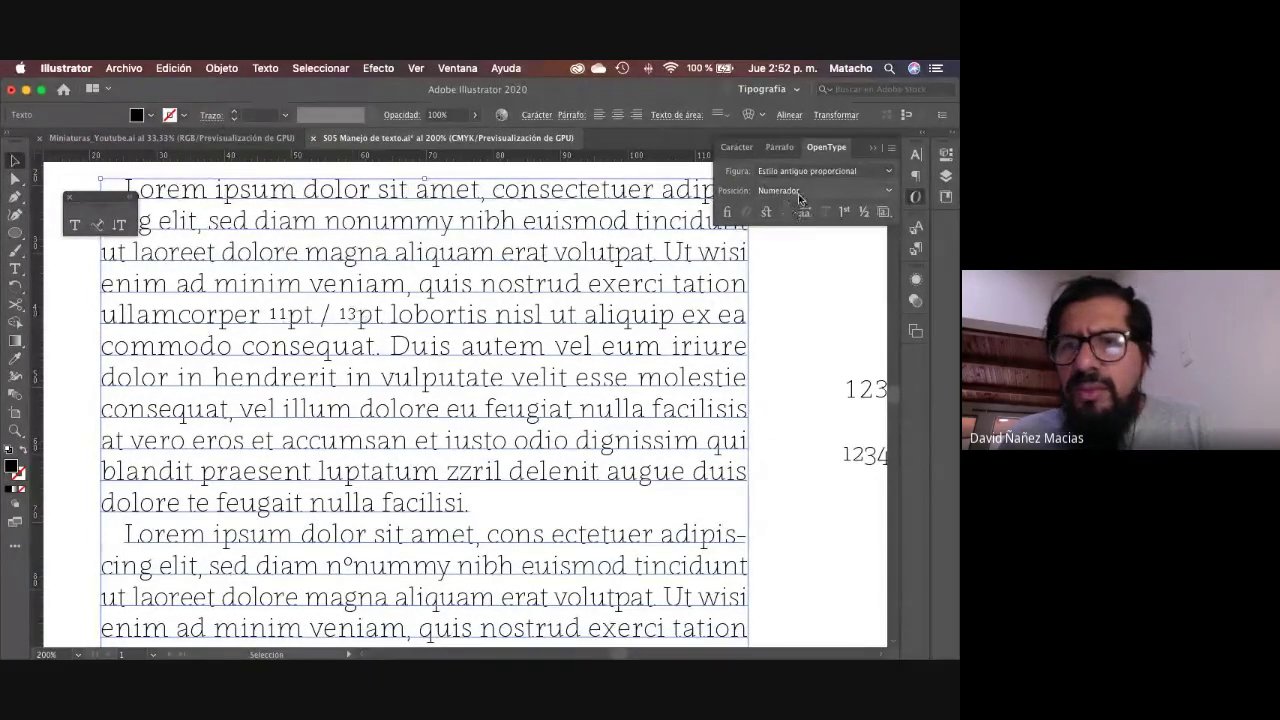
click(800, 200)
click(790, 274)
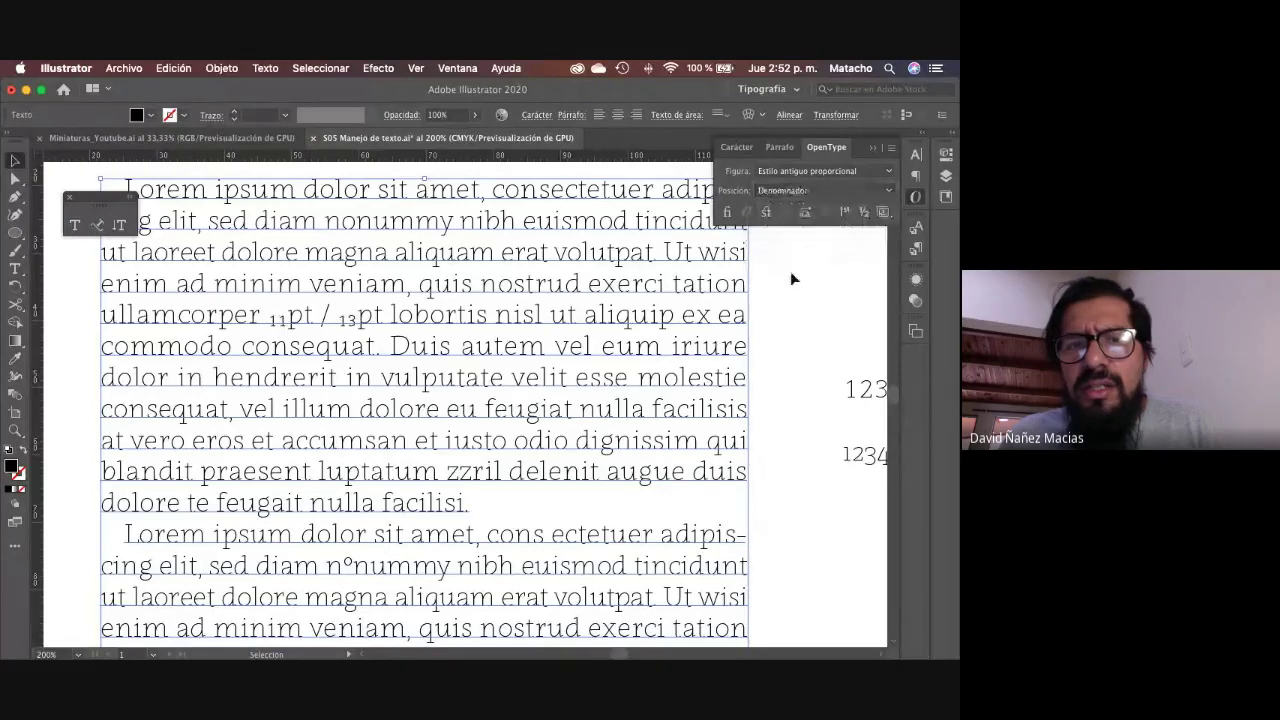
click(788, 190)
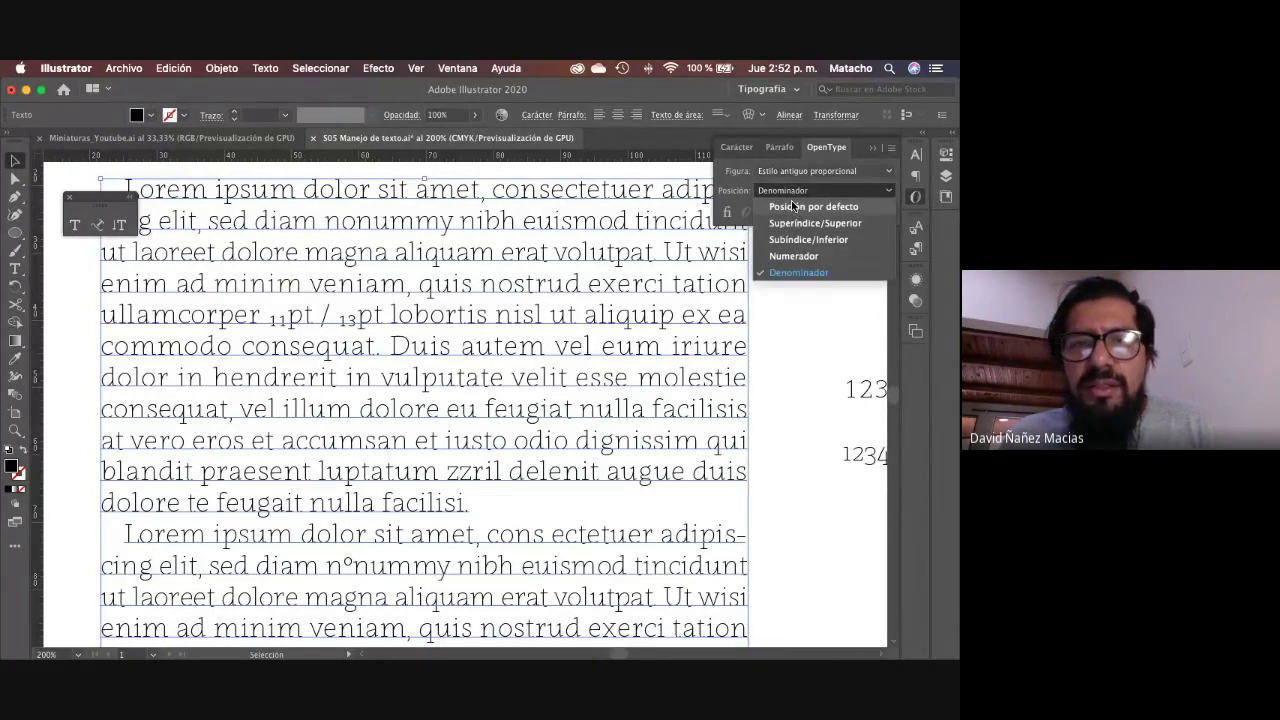
click(793, 206)
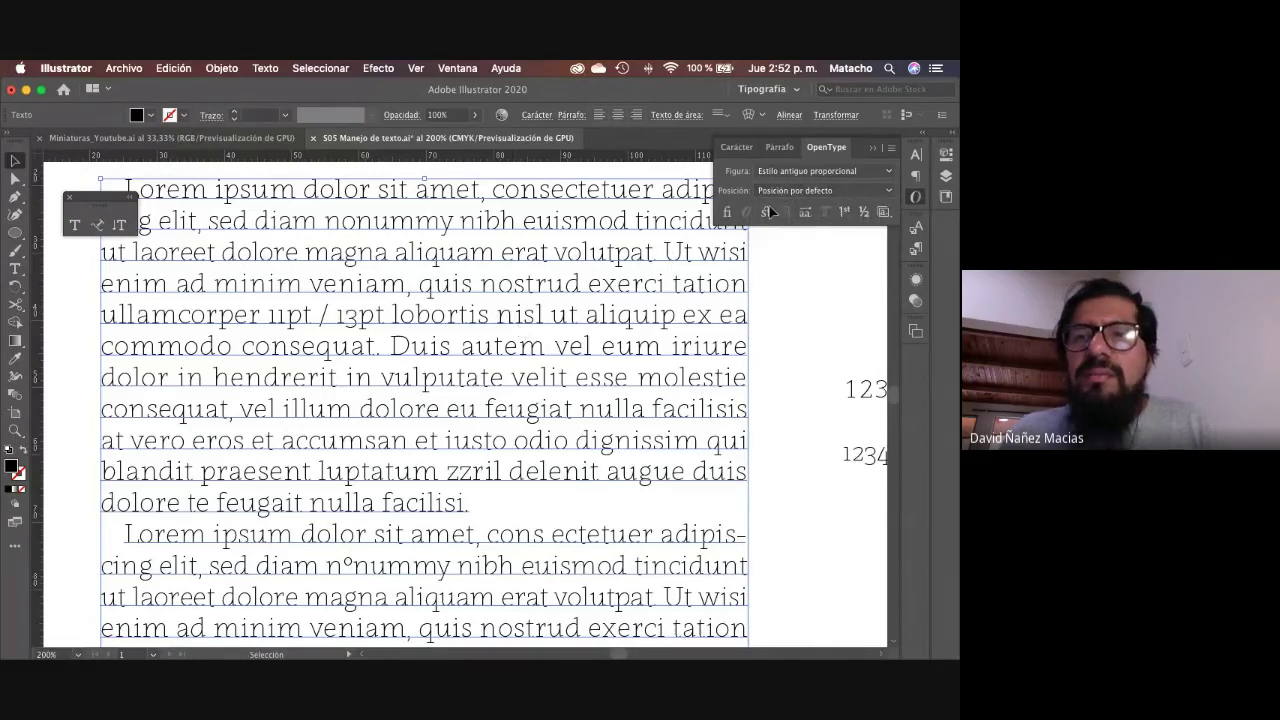
Step: Examine the stylistic sets that the OpenType options offer for the paragraphs' text block
key(super+h)
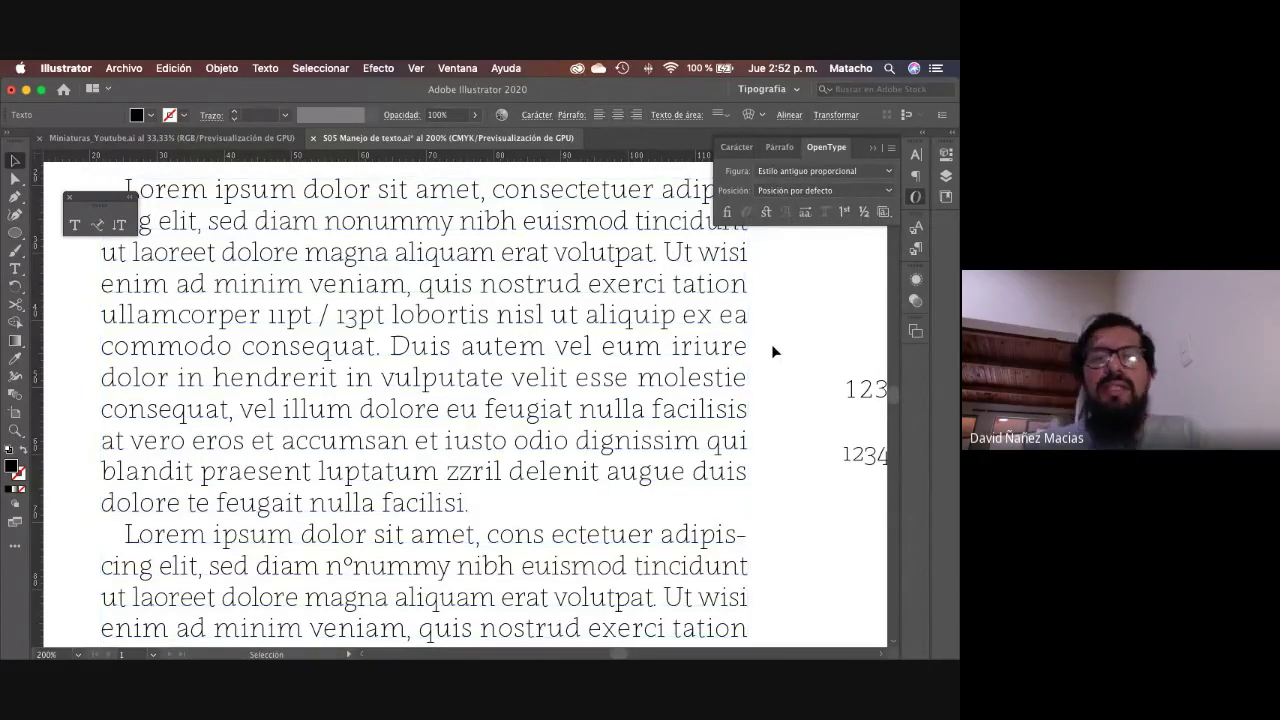
click(771, 344)
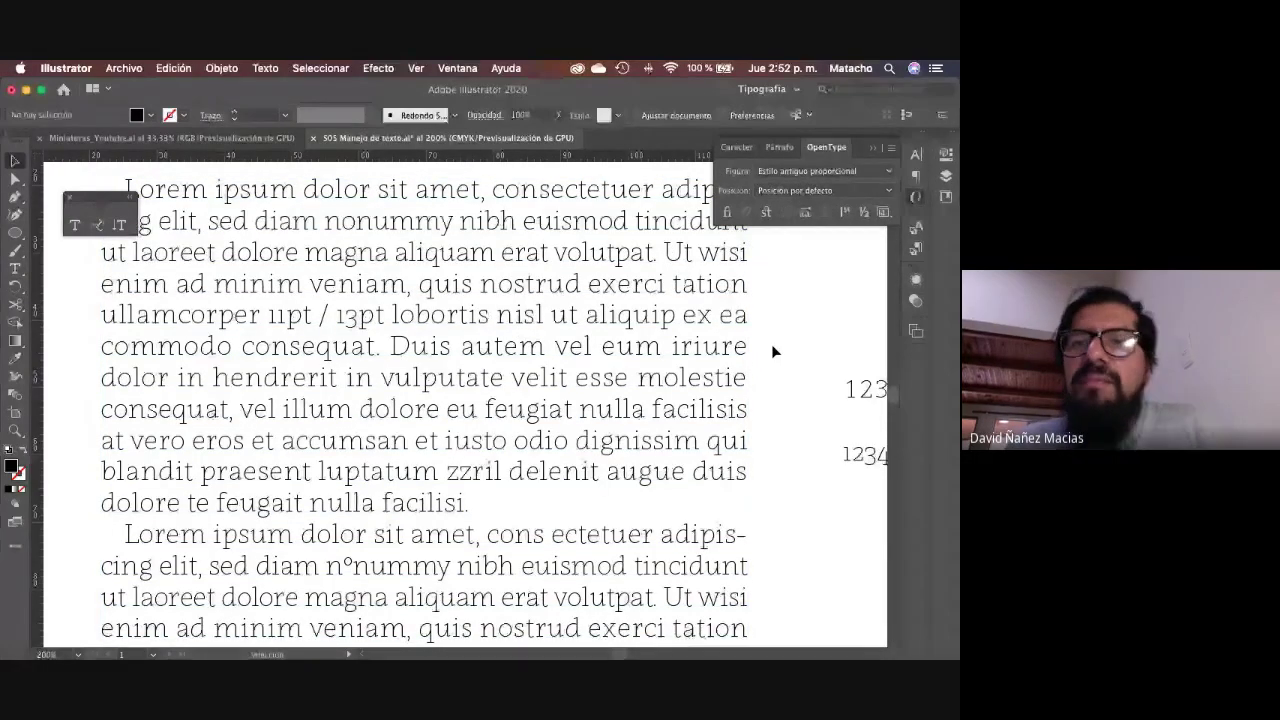
click(745, 283)
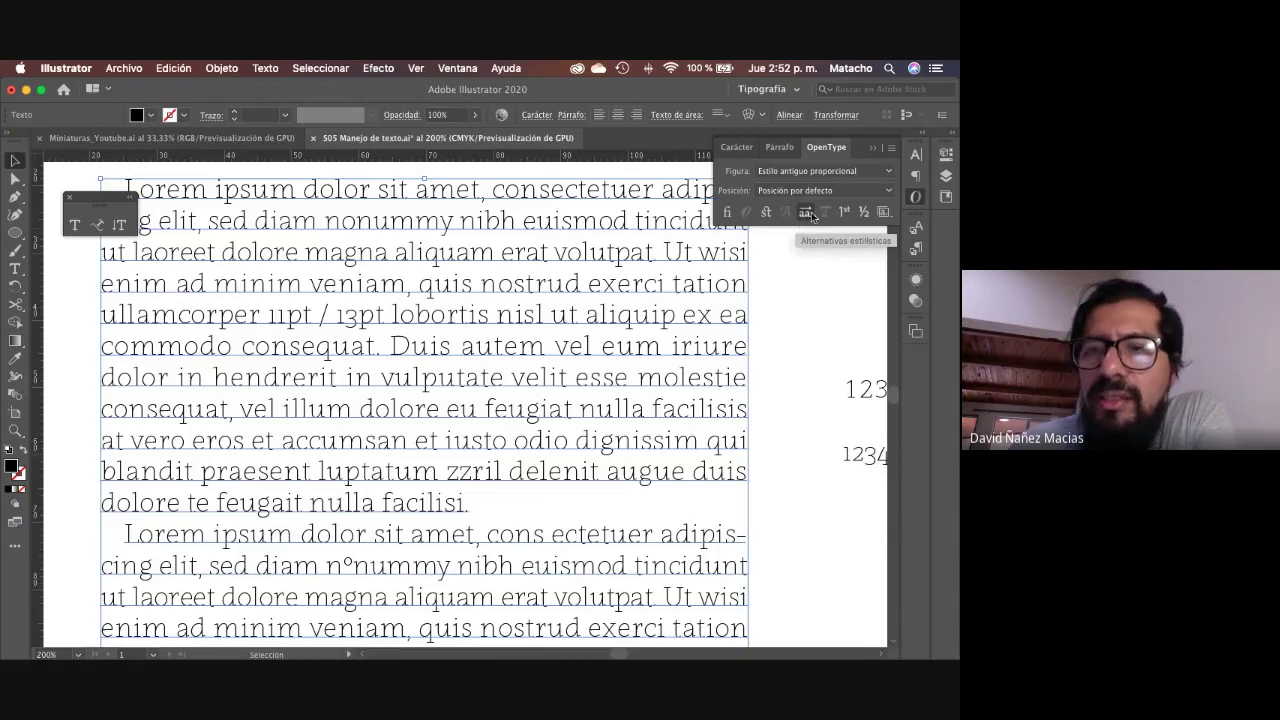
click(884, 212)
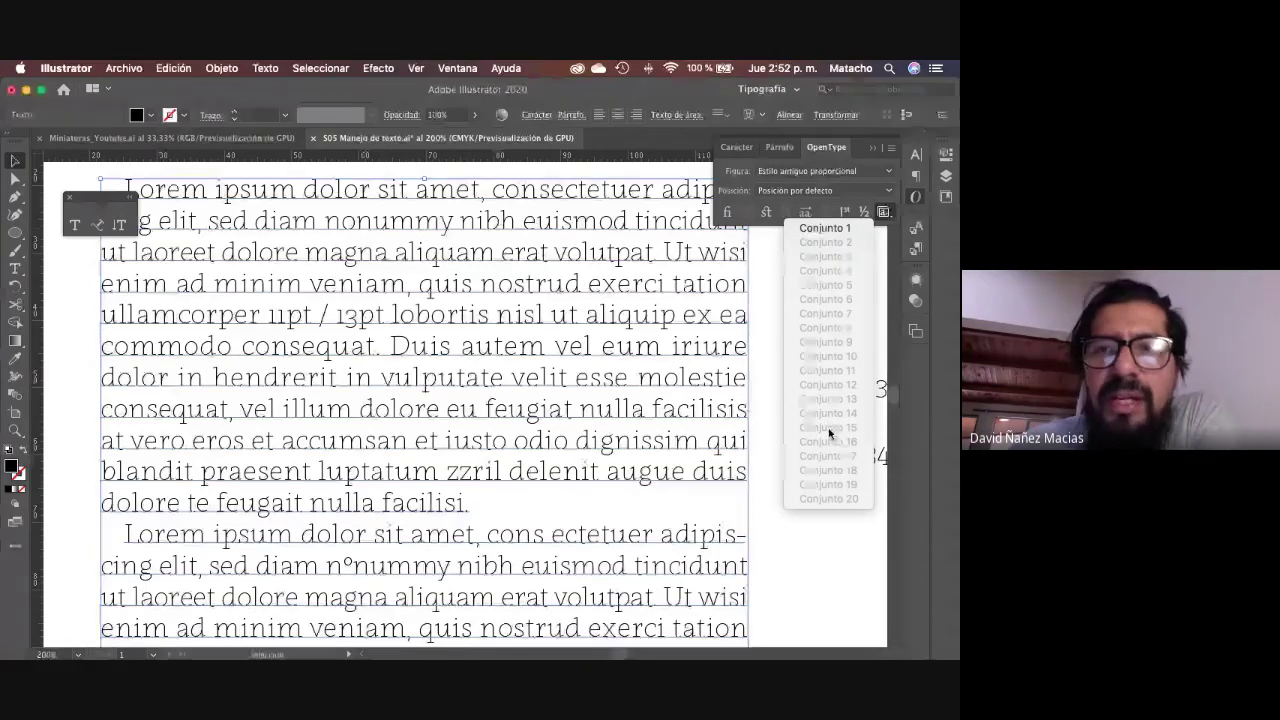
click(763, 258)
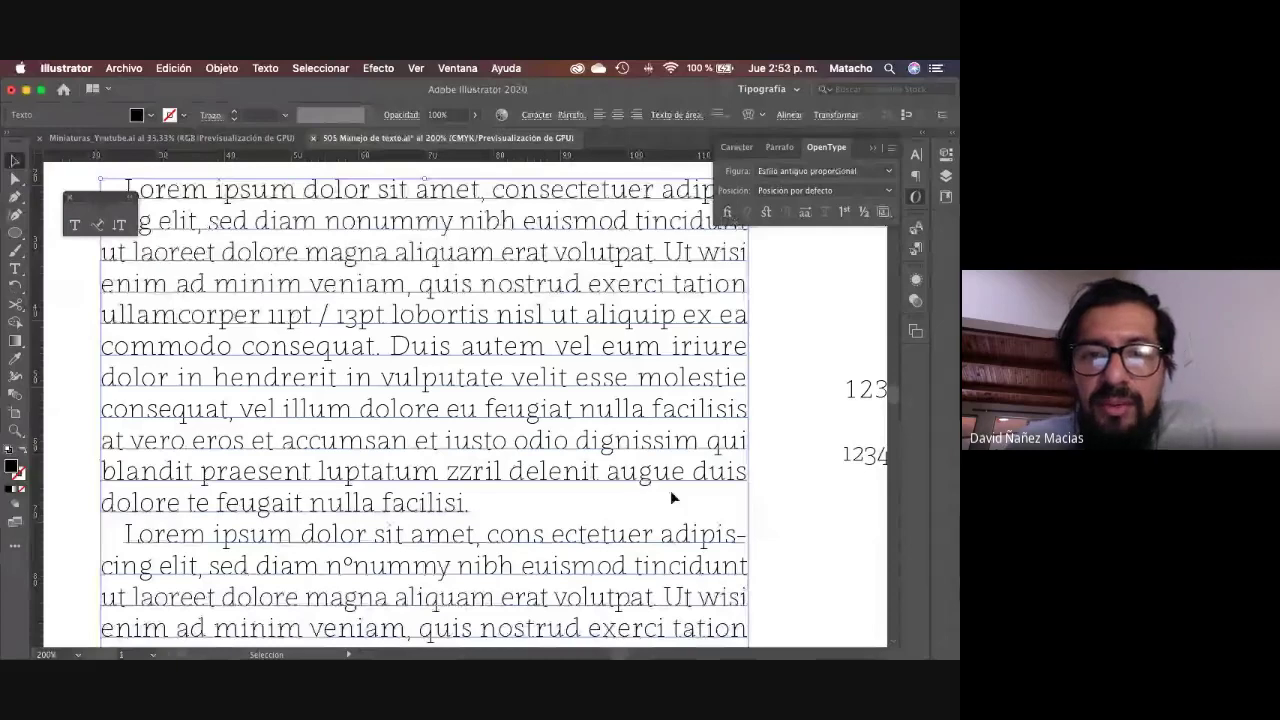
Step: Compare the paragraphs with and without discretionary ligatures and leave the ligatures turned on
scroll(672, 497, down, 2)
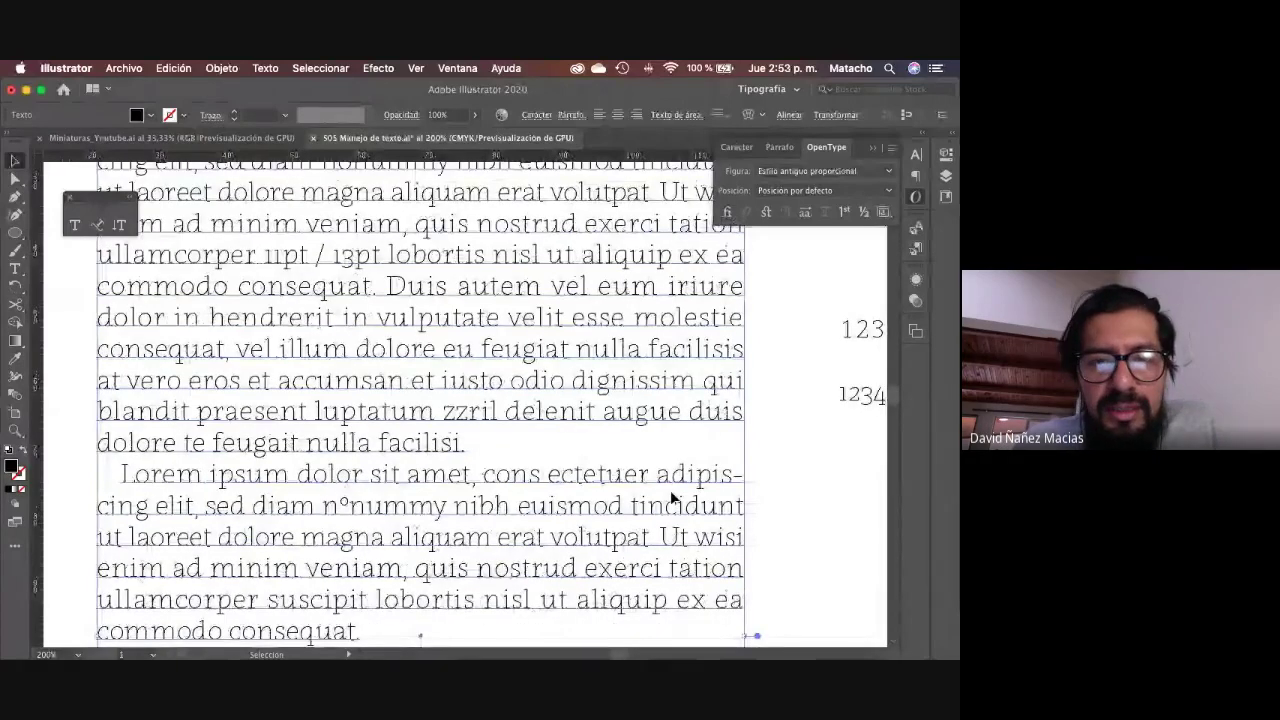
scroll(672, 497, down, 2)
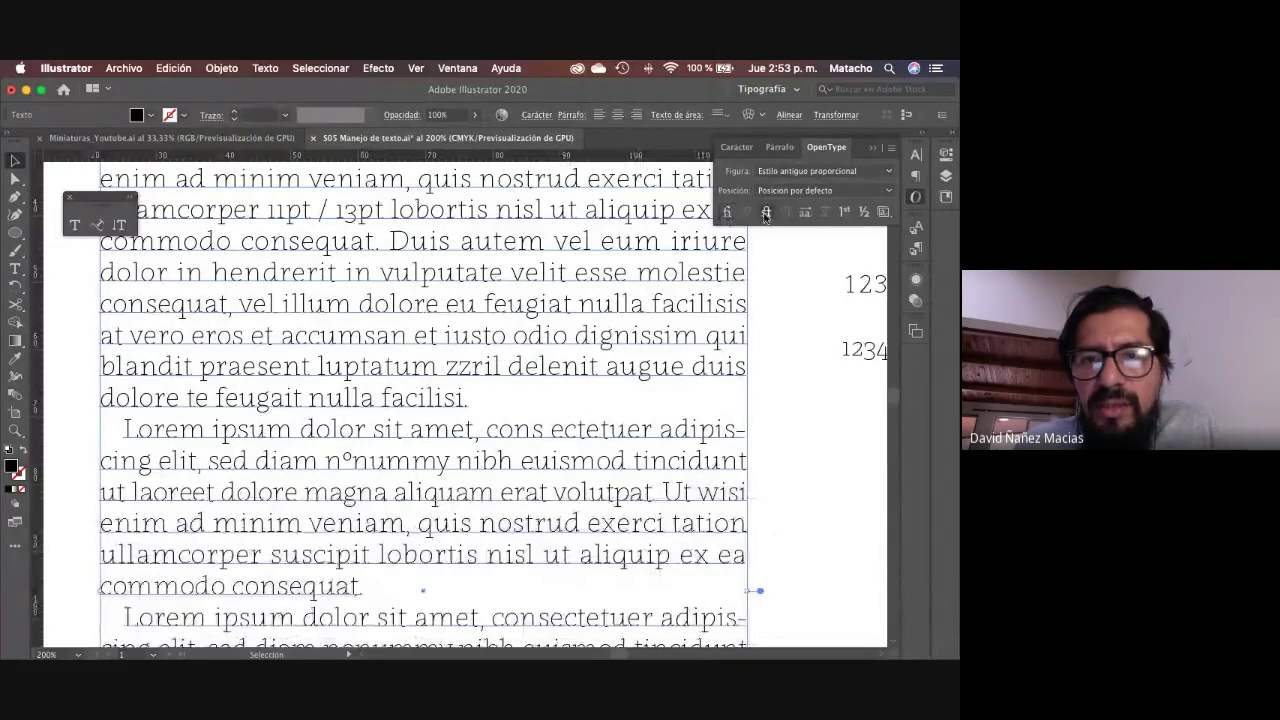
click(765, 213)
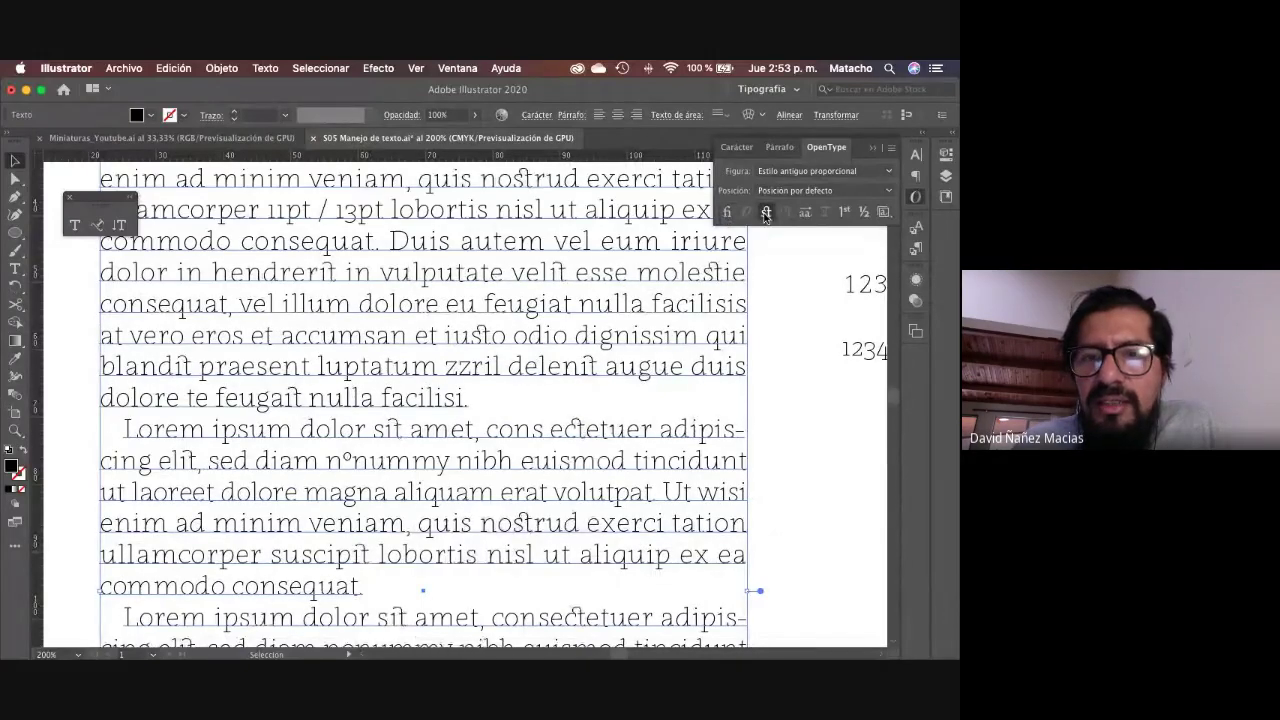
click(765, 213)
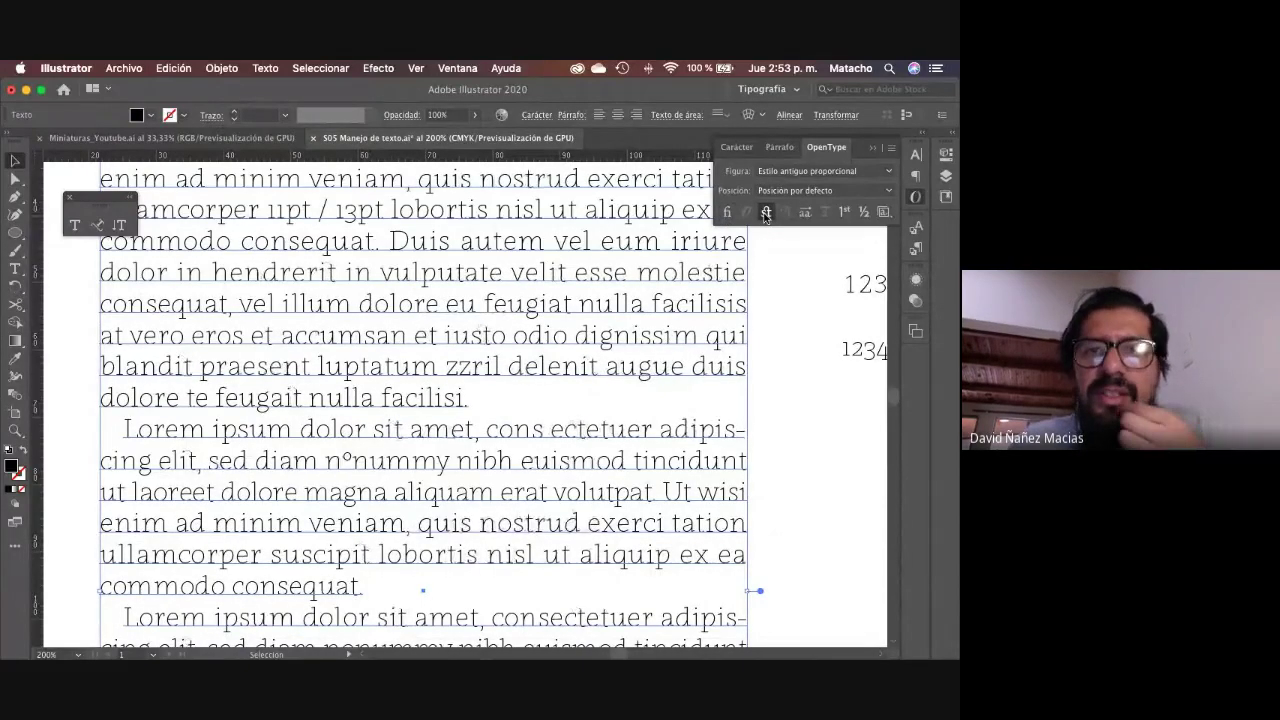
click(766, 213)
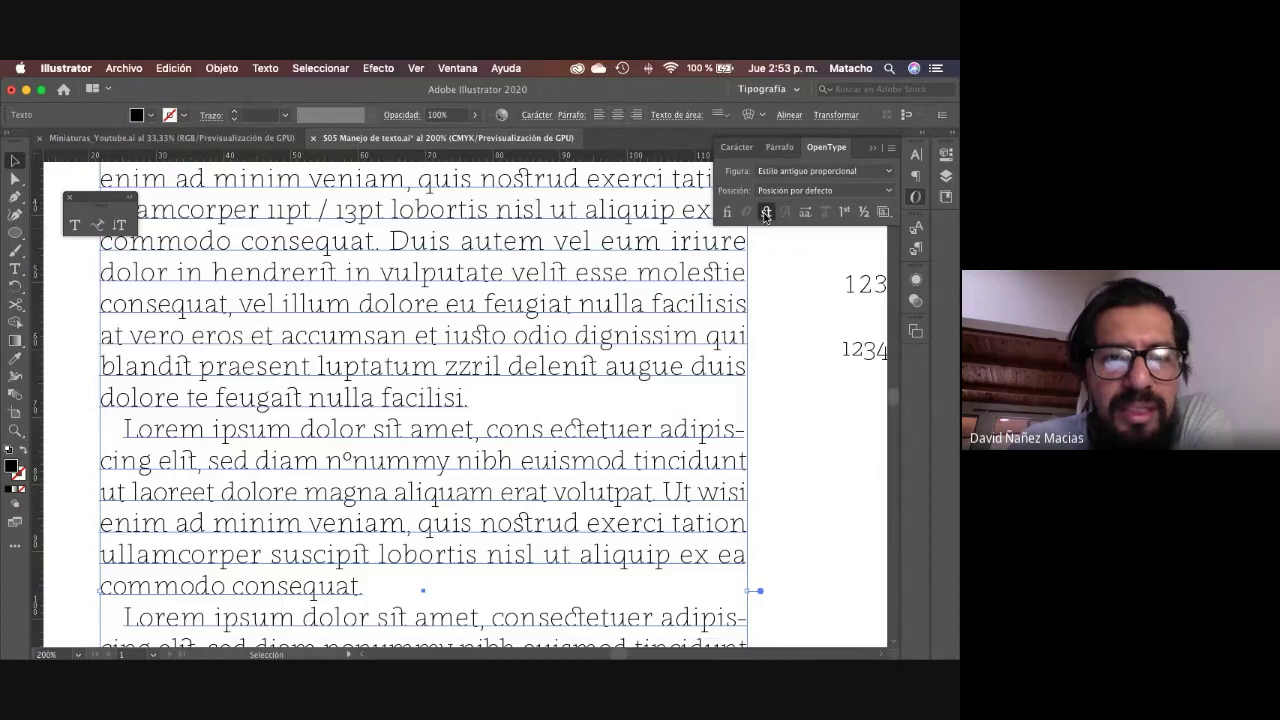
Step: Compare the word "sit" at high zoom without and with discretionary ligatures, leaving them turned on for the text block
click(766, 213)
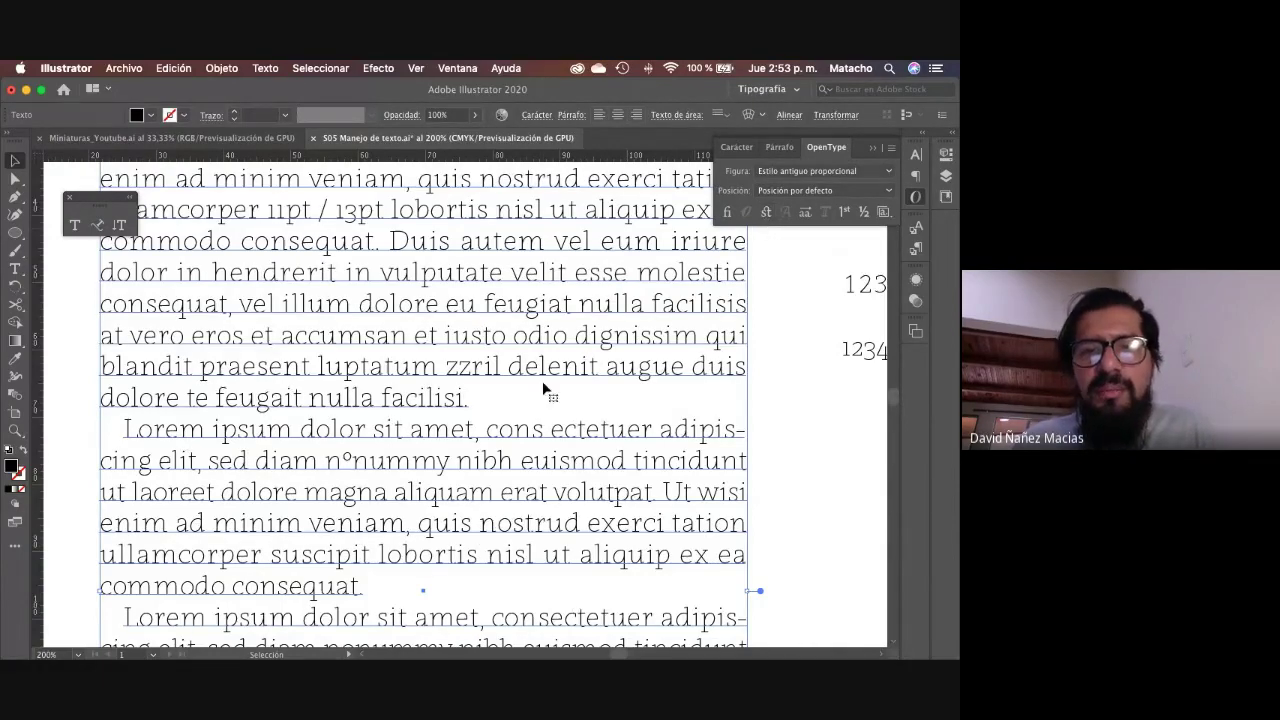
click(848, 343)
key(z)
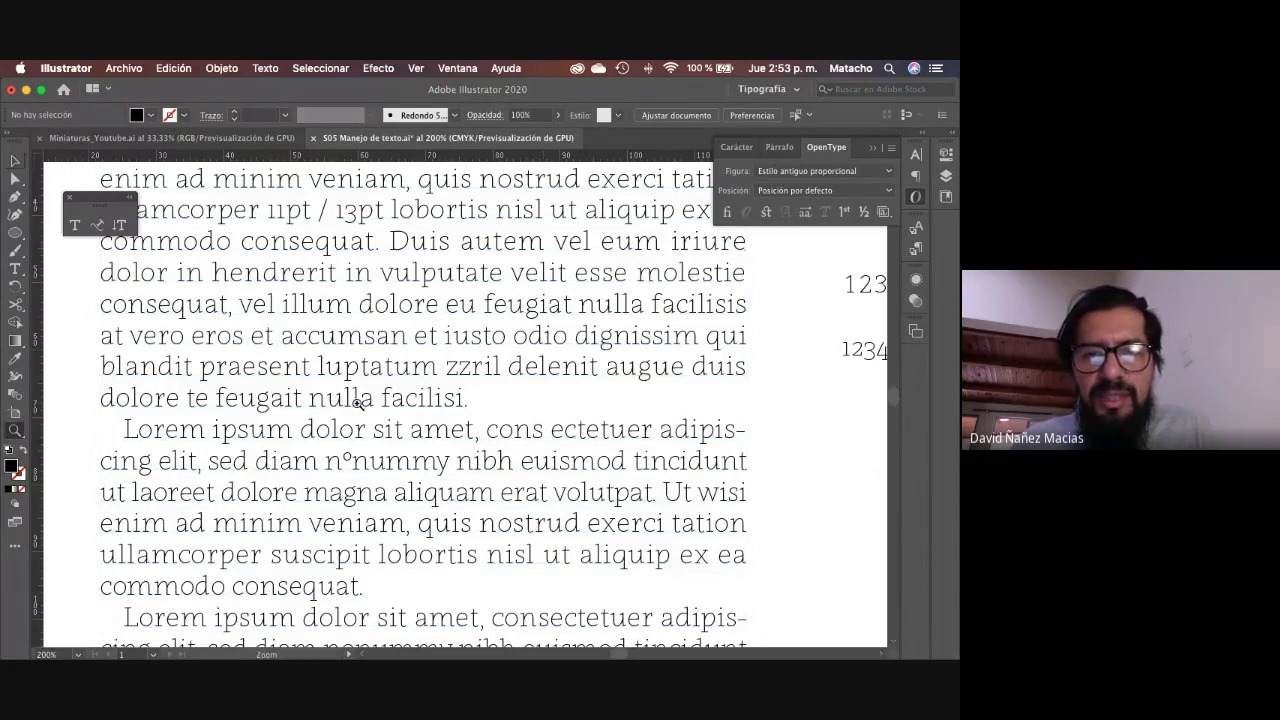
drag(358, 403, 449, 371)
click(437, 414)
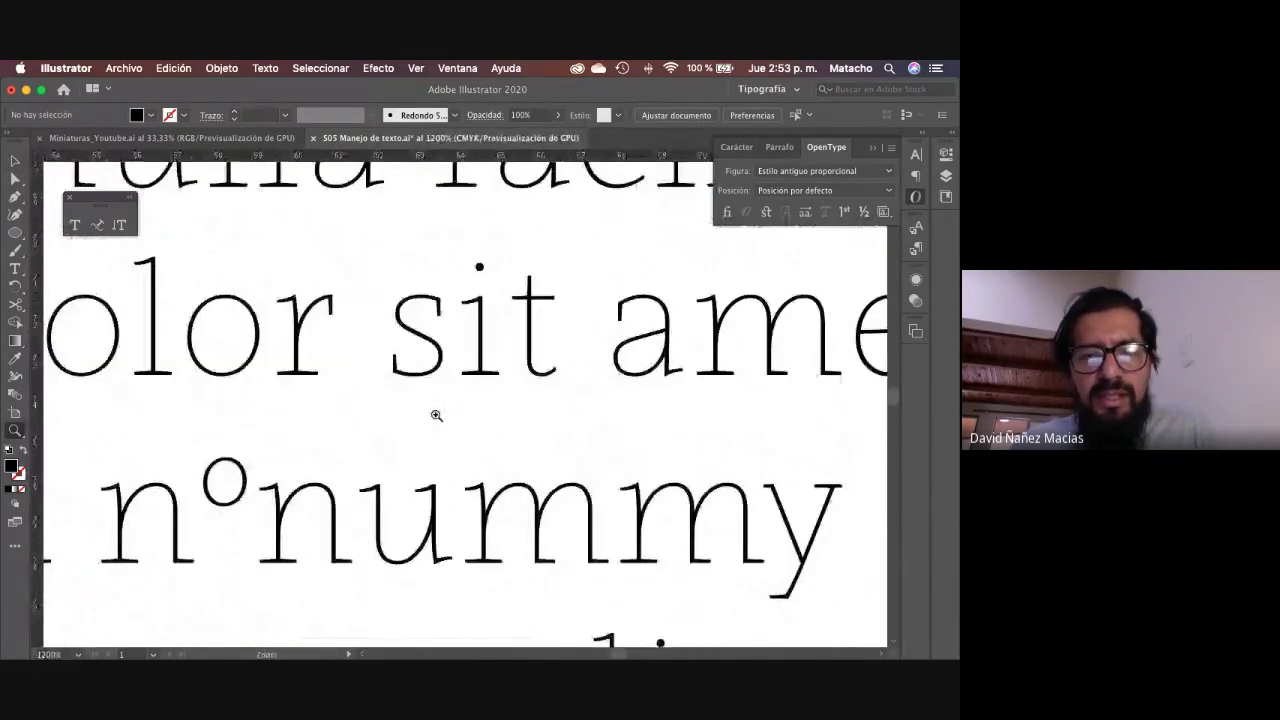
click(522, 348)
click(765, 212)
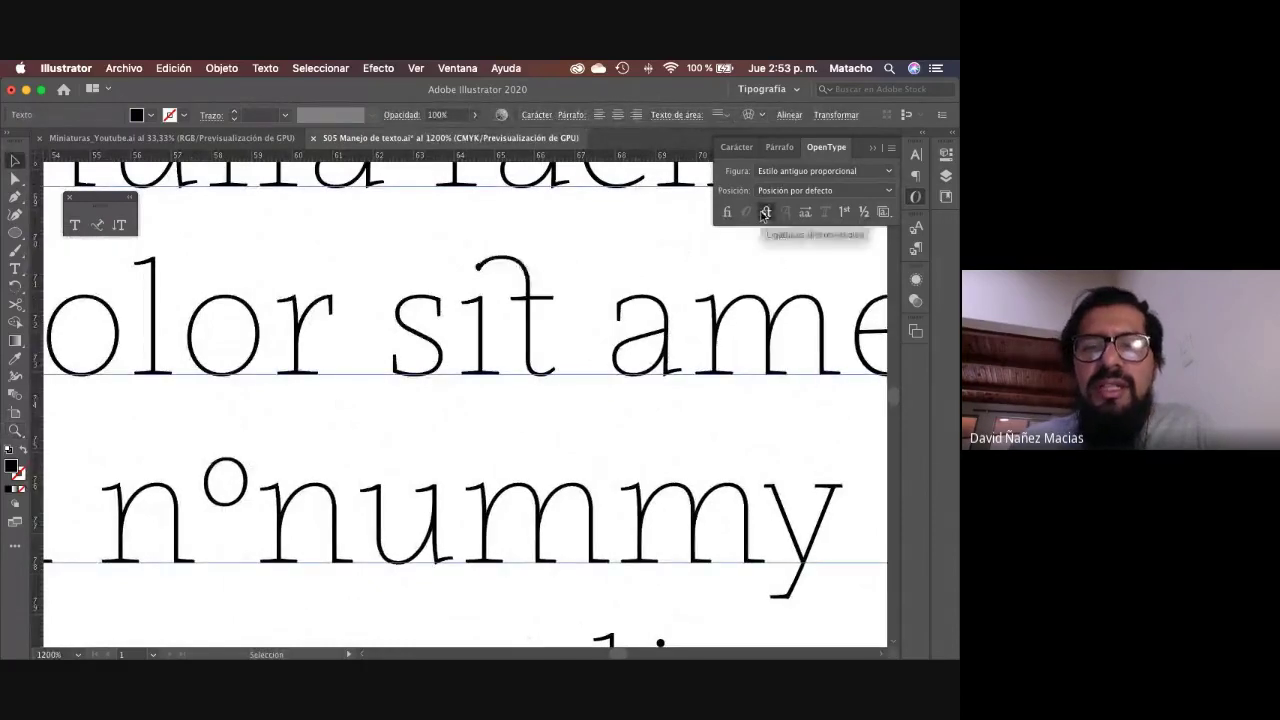
Step: Lengthen the word "sit" before "amet" to "sittttititit" to produce repeated ligature combinations
double_click(533, 330)
text(t)
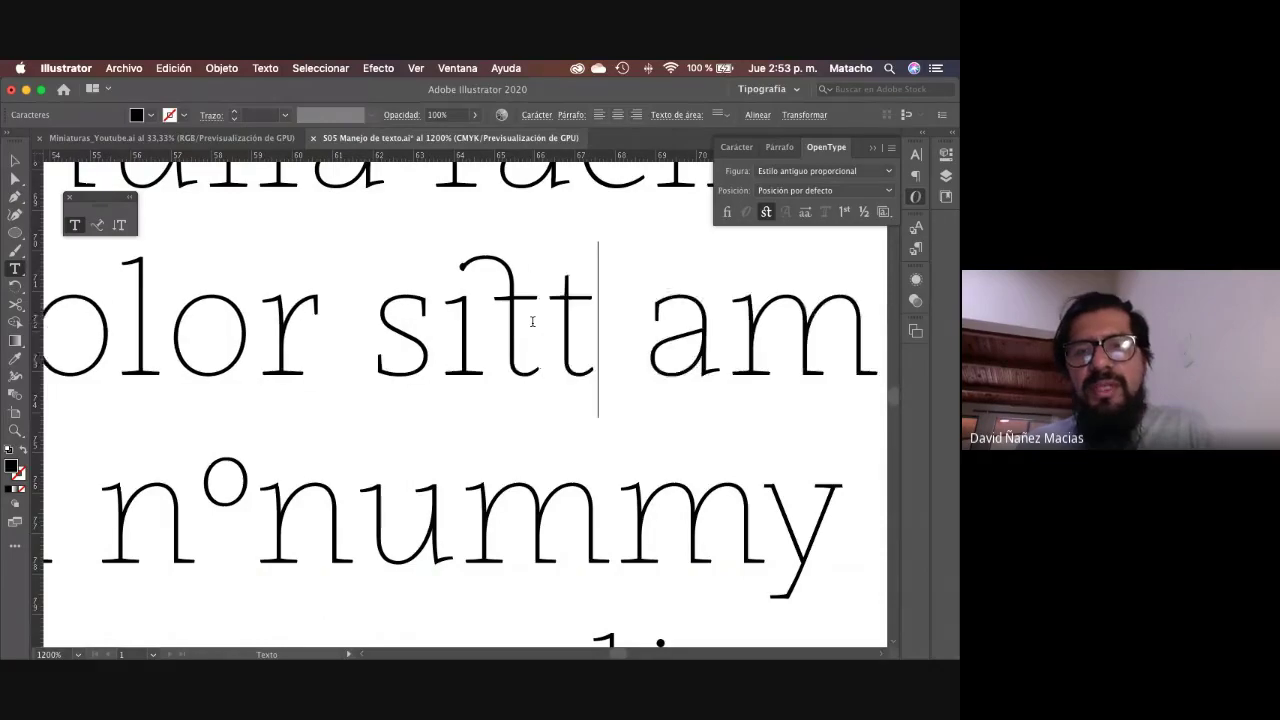
text(t)
text(ttit)
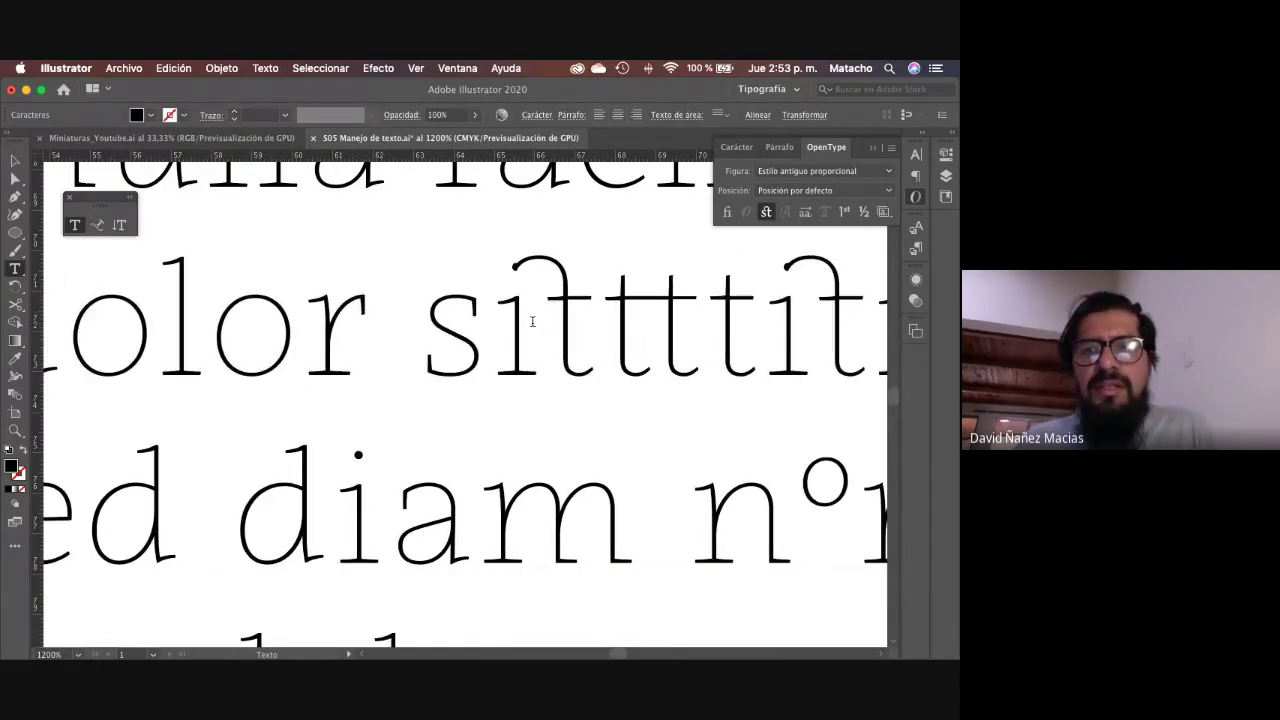
key(Escape)
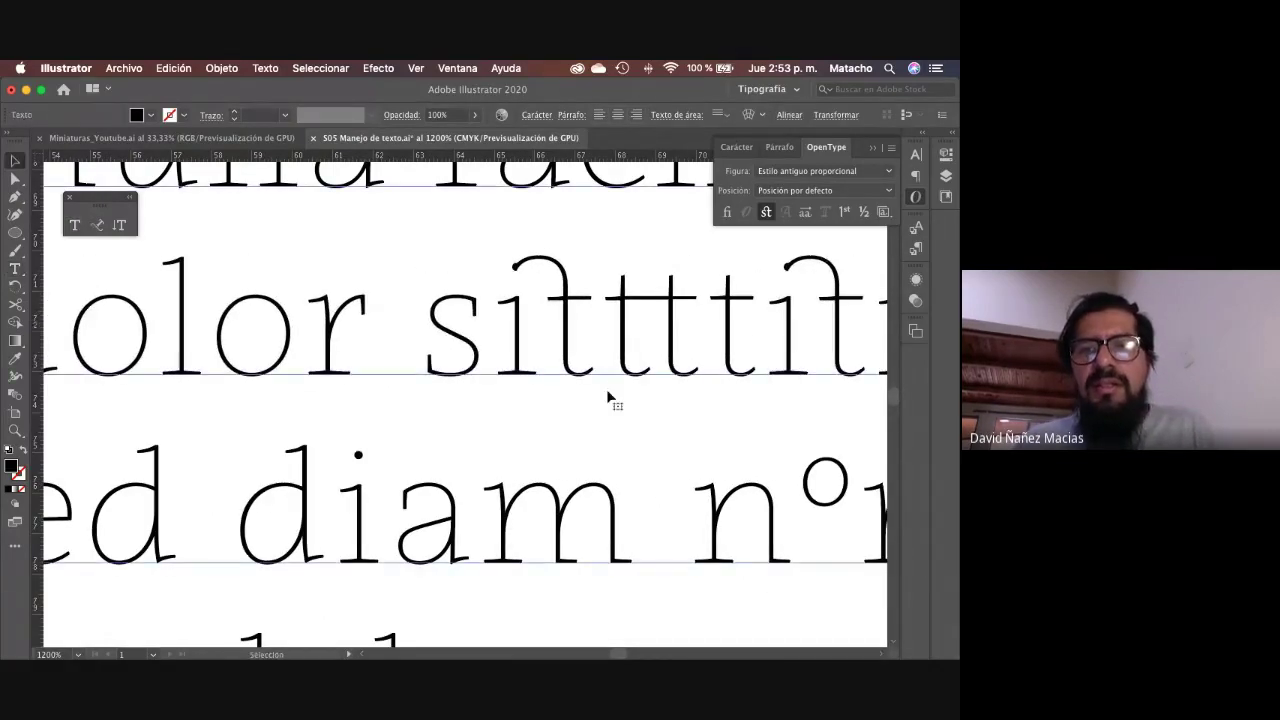
drag(606, 390, 328, 389)
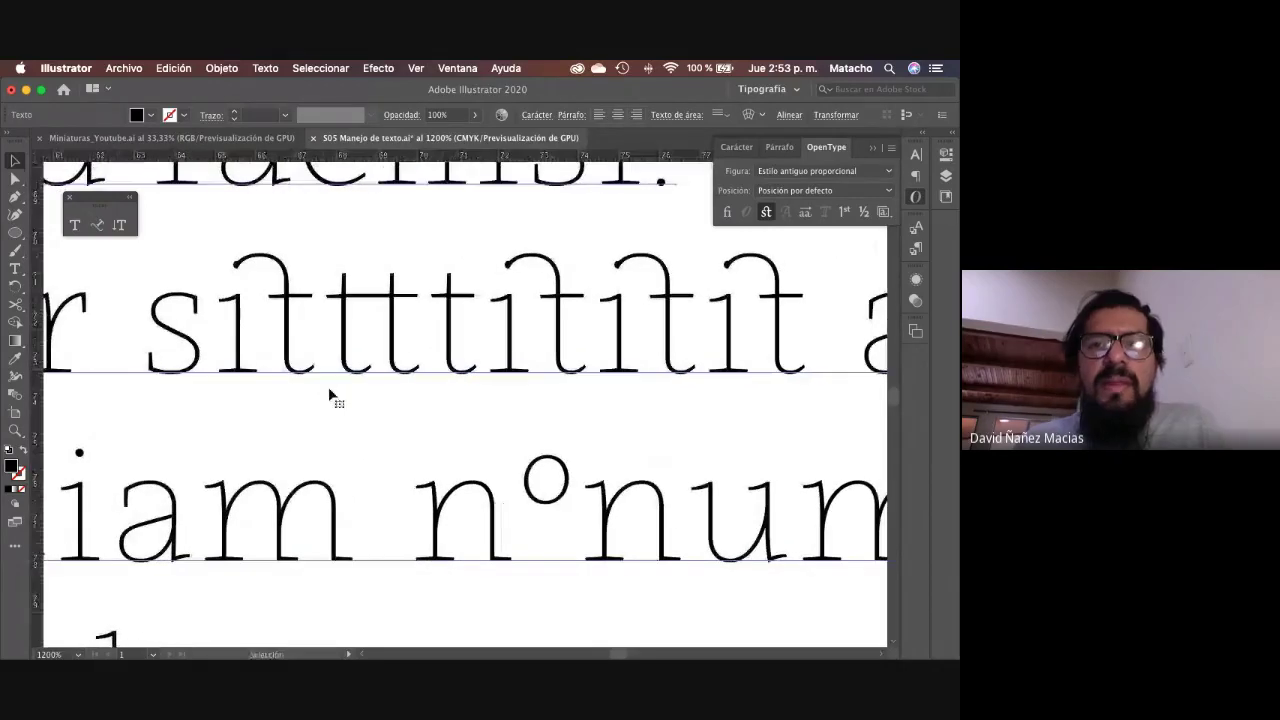
Step: Compare the lengthened word with and without discretionary ligatures, leaving both standard and discretionary ligatures enabled for the text block
click(765, 214)
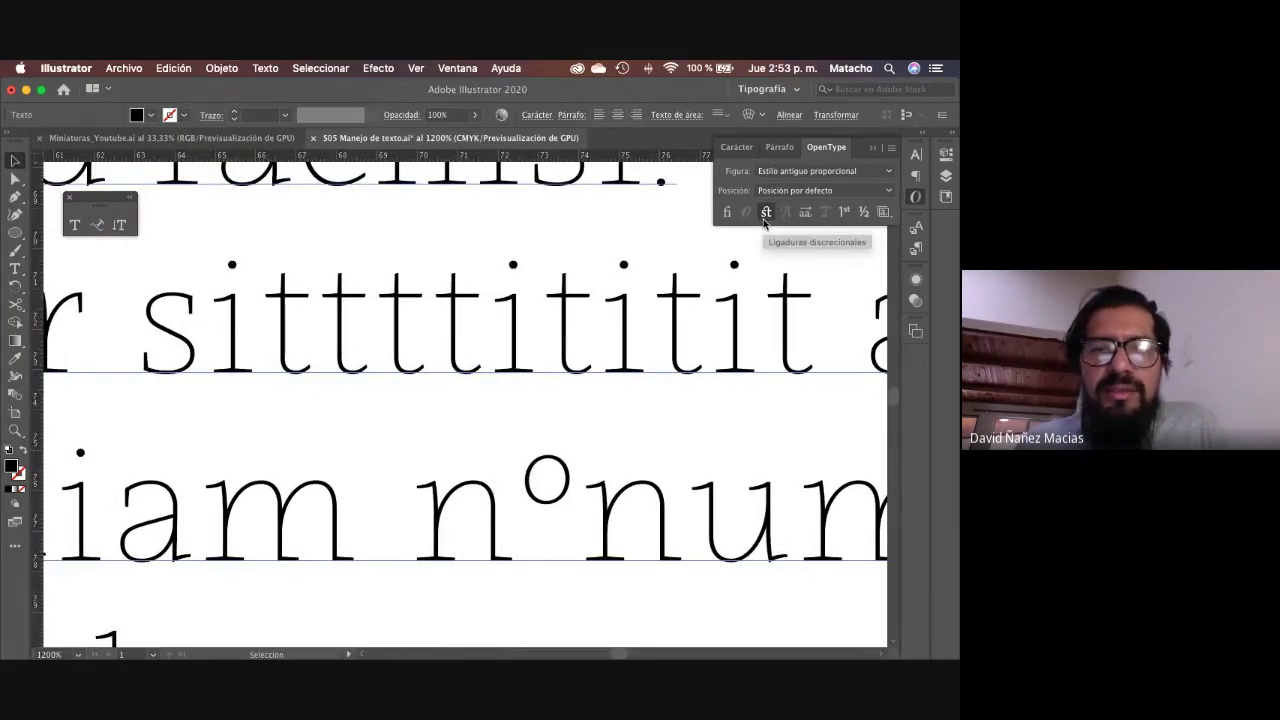
click(765, 214)
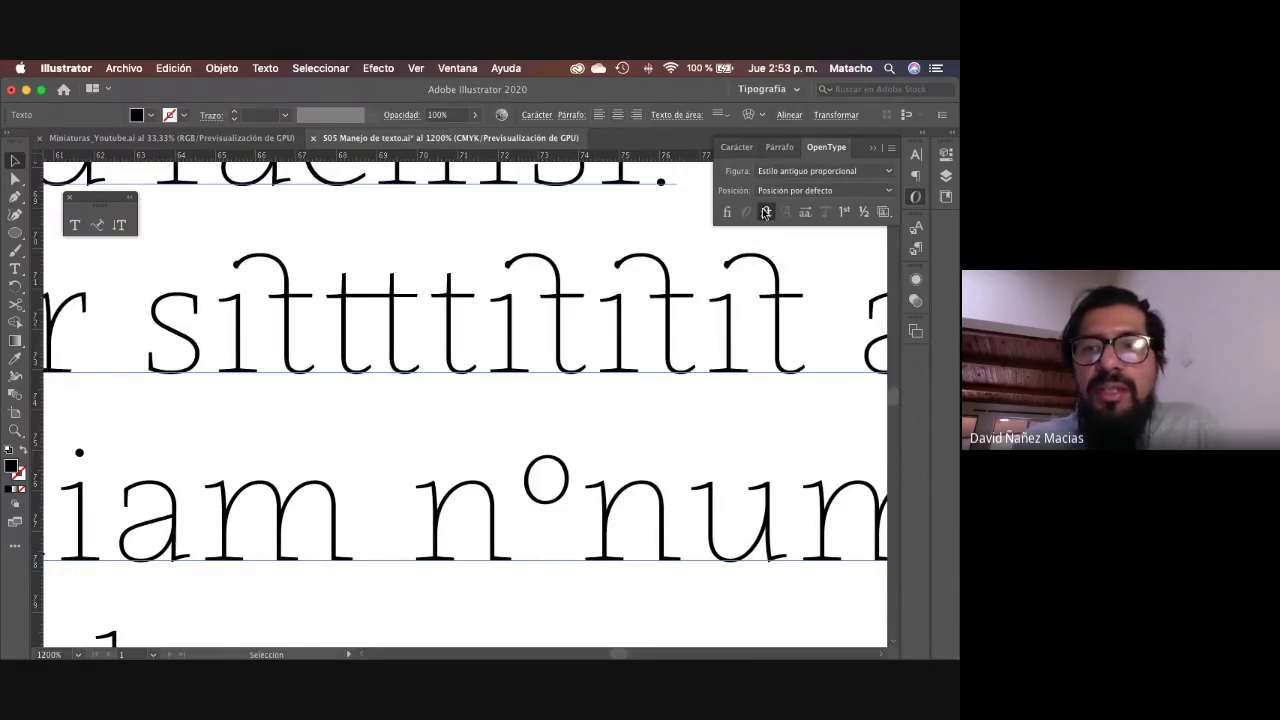
click(766, 213)
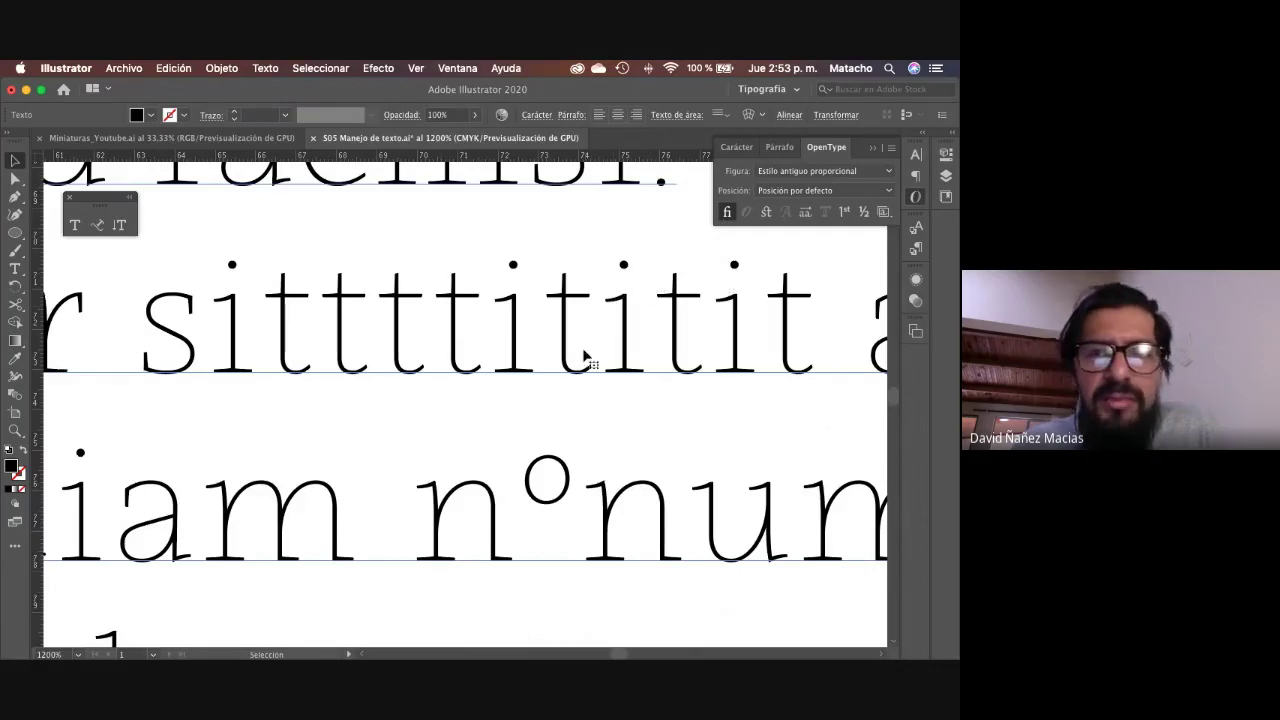
click(765, 212)
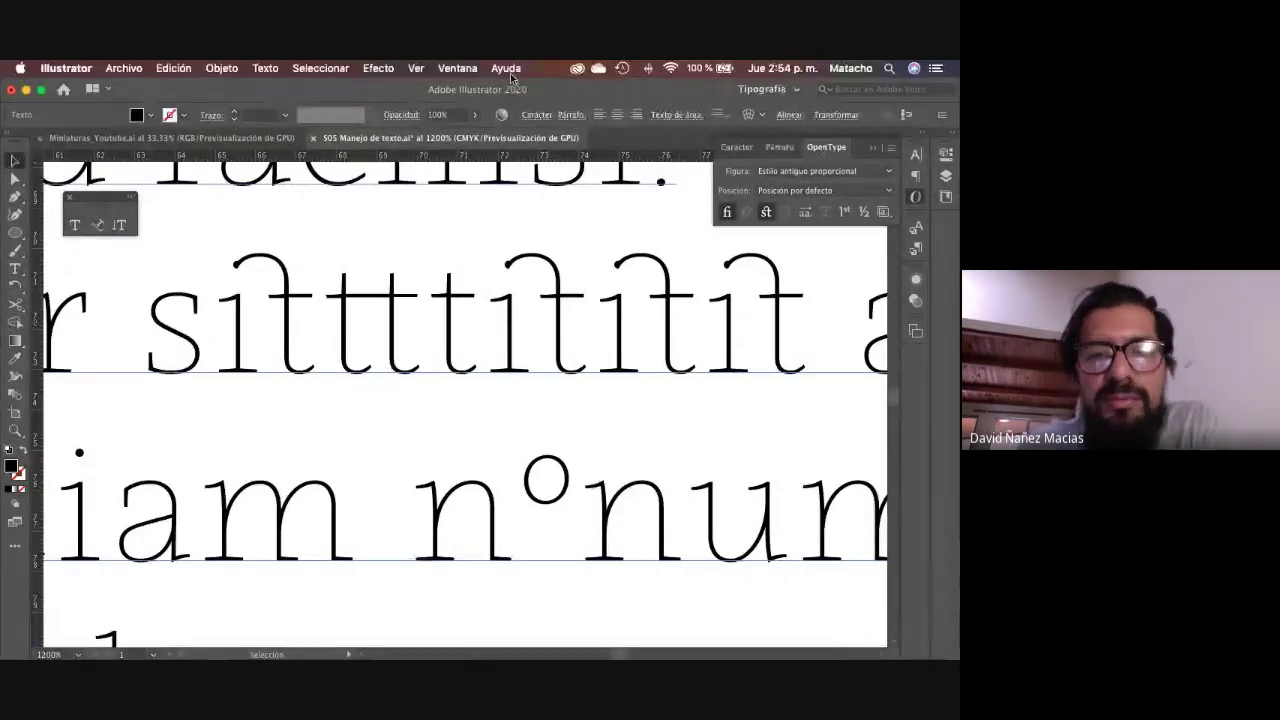
Step: Display the complete Clavo Thin glyph set (Glifos) and enlarge it until it covers most of the canvas
click(457, 68)
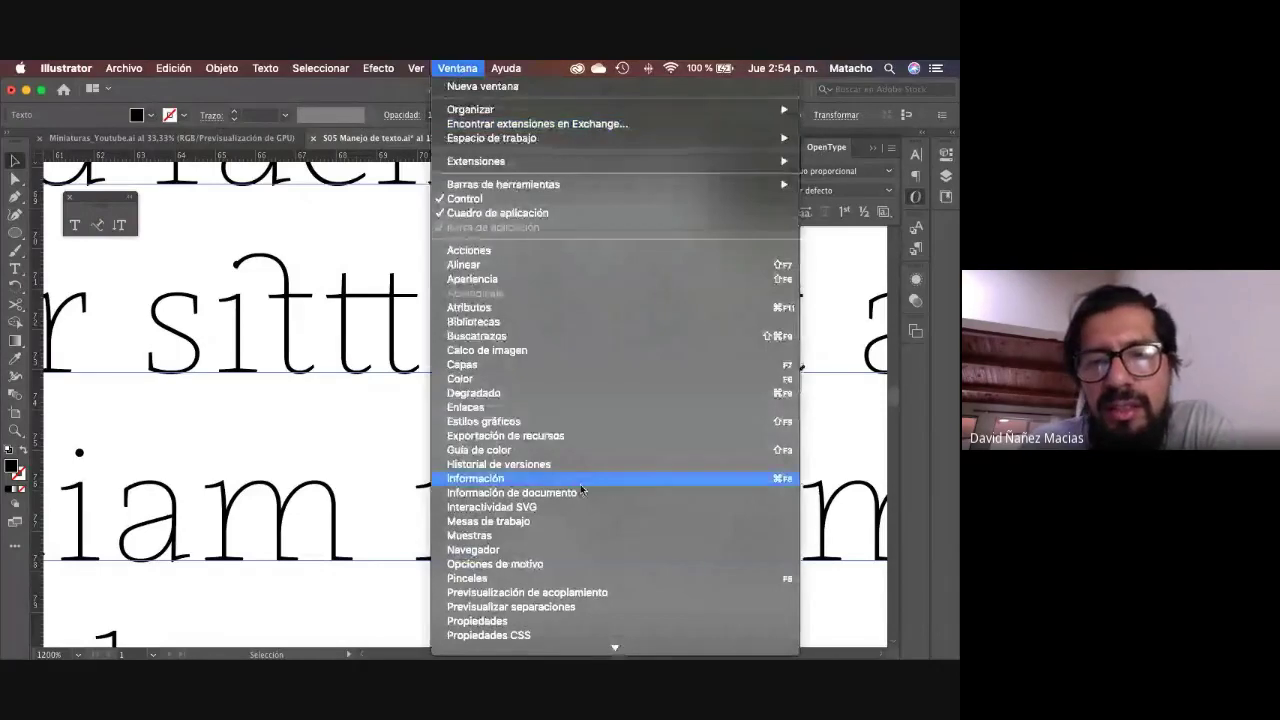
scroll(580, 485, down, 5)
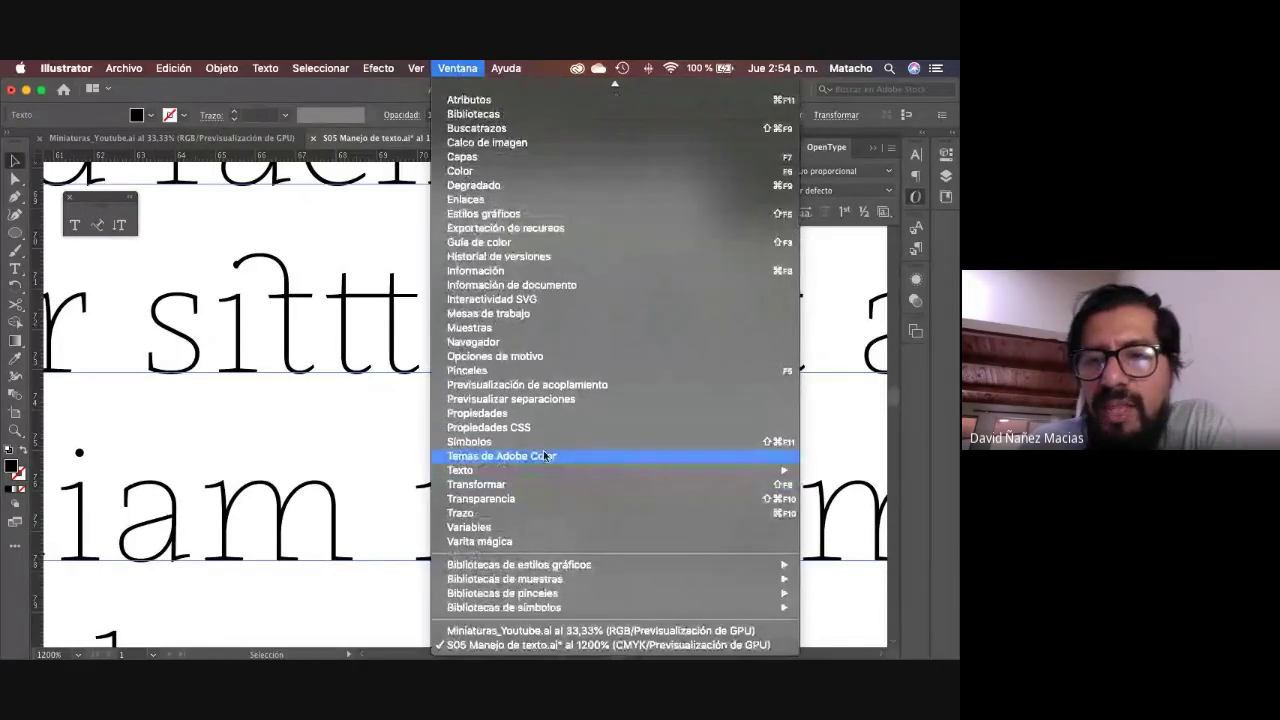
mouse_move(797, 474)
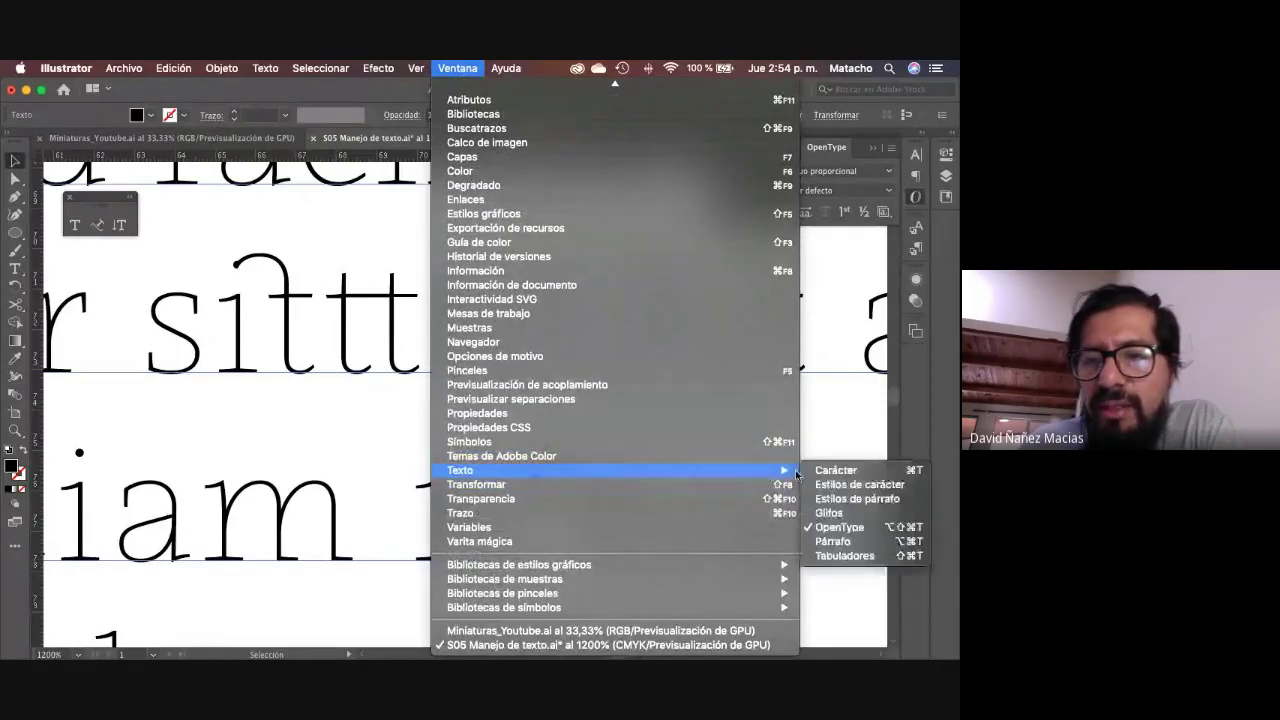
click(848, 515)
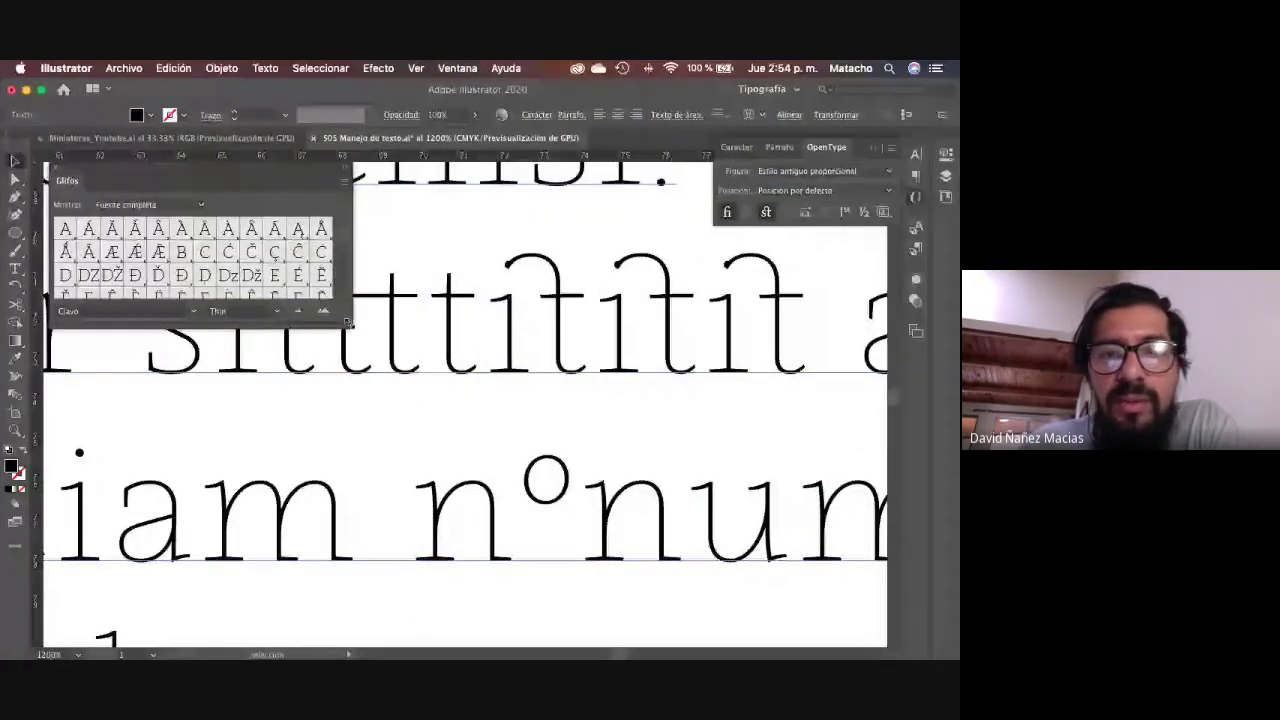
drag(347, 322, 468, 386)
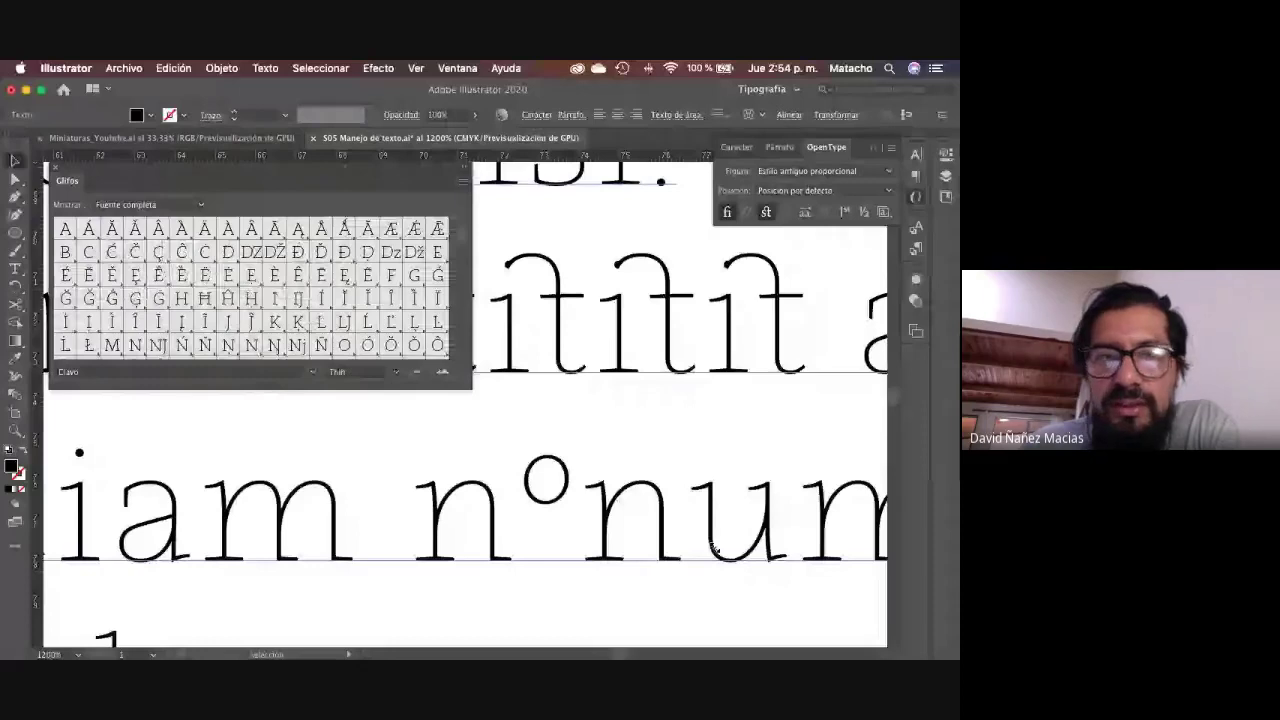
drag(714, 548, 928, 640)
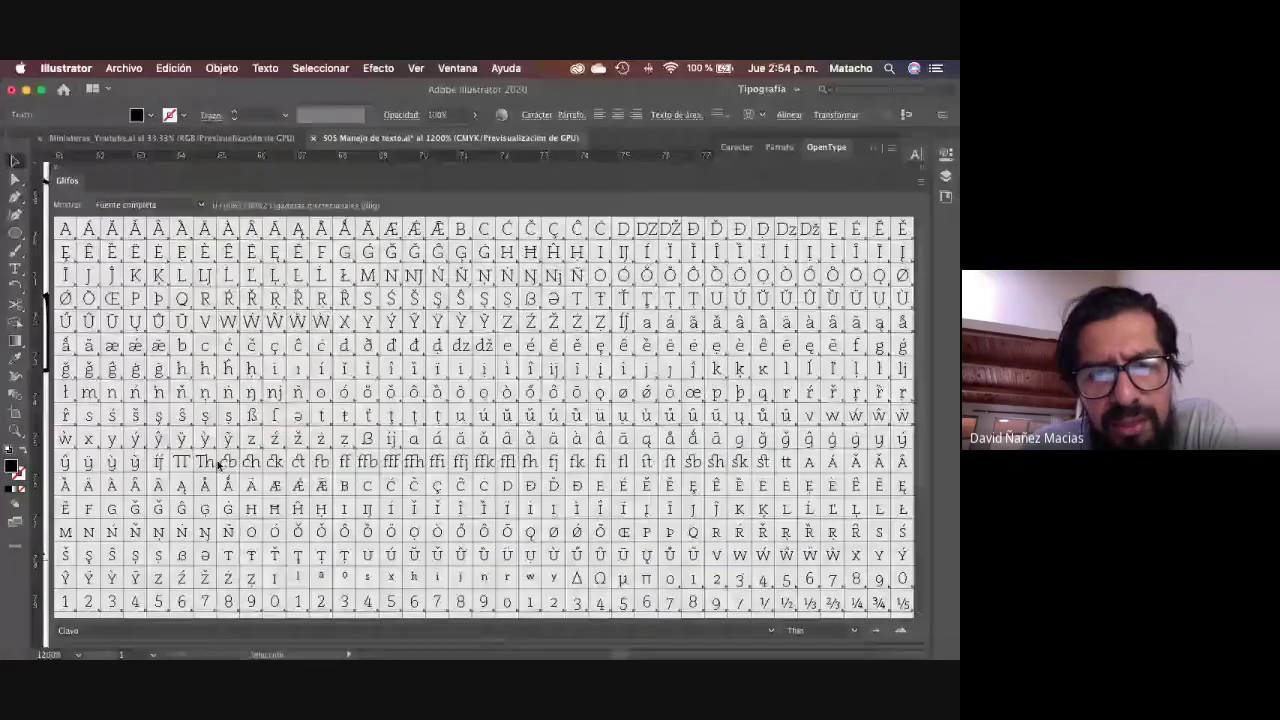
Step: Narrow the glyph set so the text shows beside it and browse its ligatures, small capitals and fractions
click(344, 461)
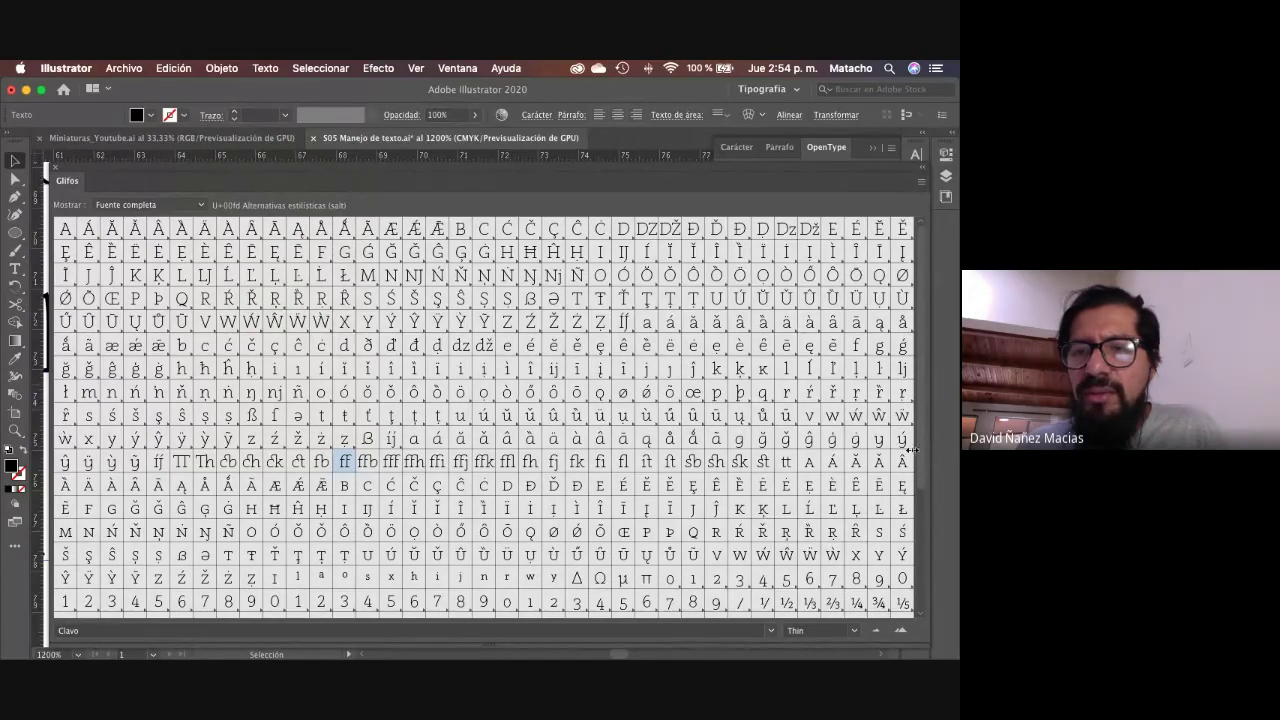
drag(912, 450, 676, 399)
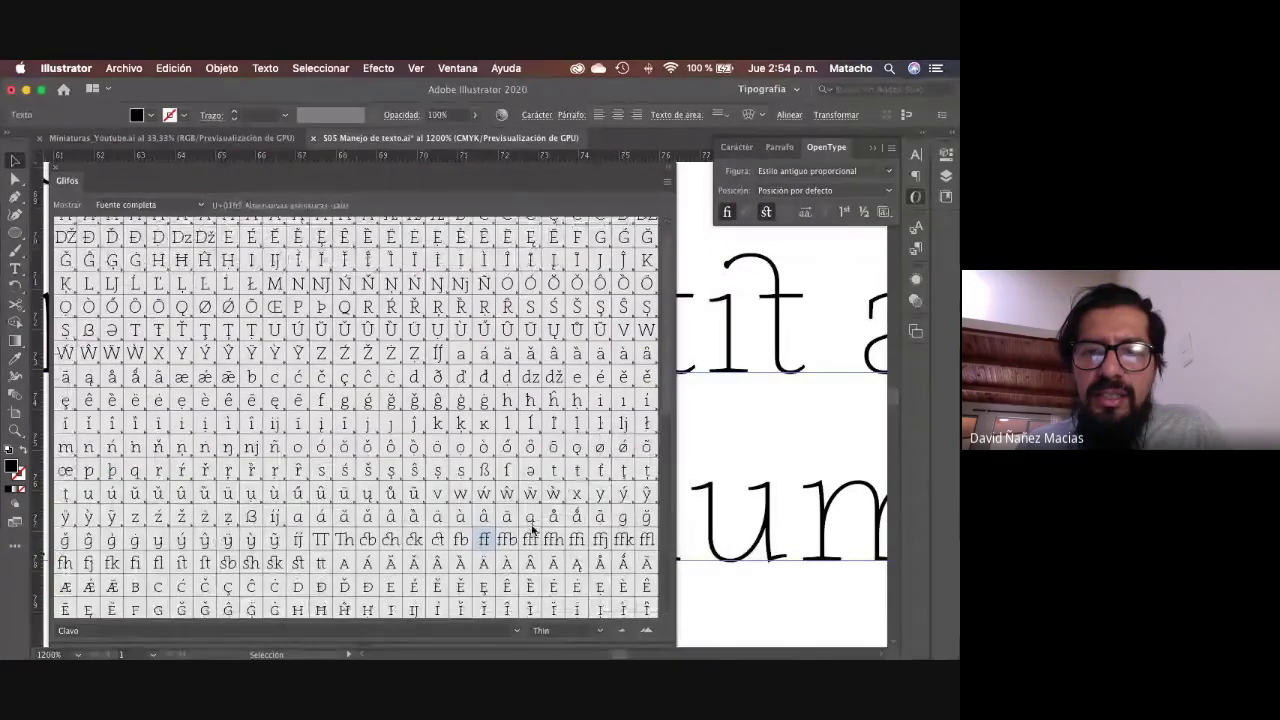
scroll(533, 530, down, 5)
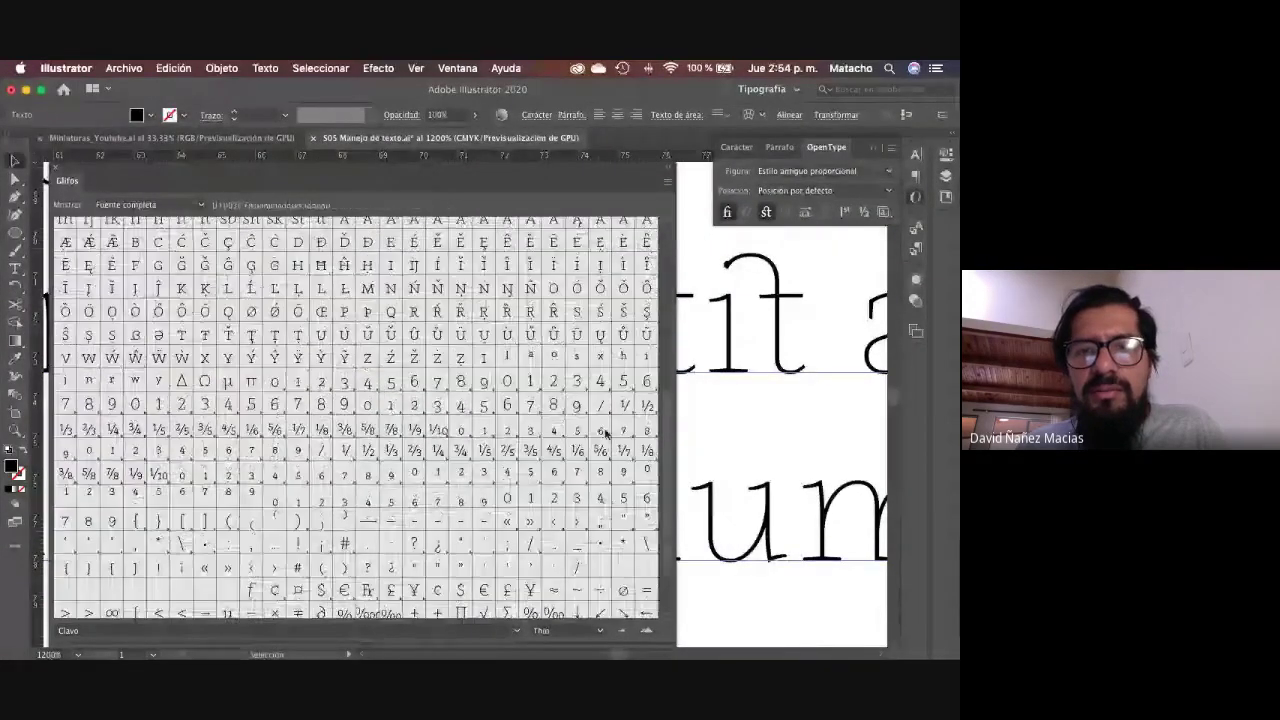
scroll(605, 432, up, 2)
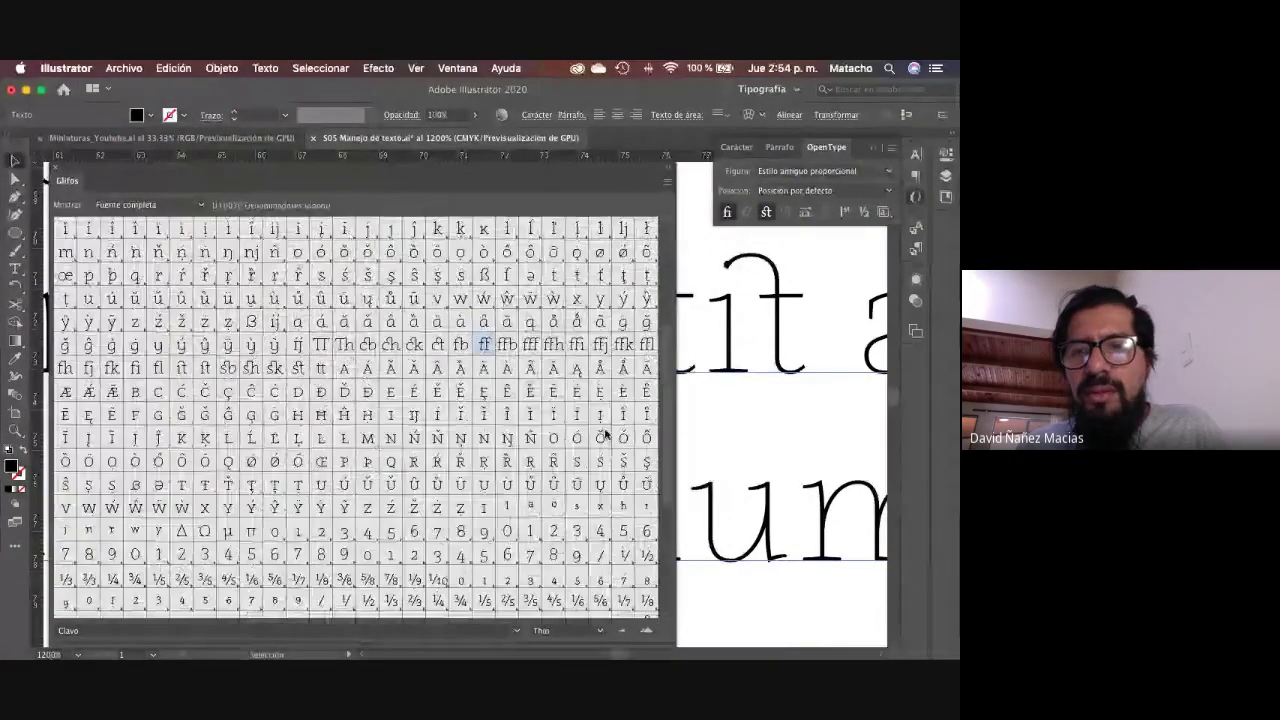
Step: Insert the ligature glyphs ff, ffb, ck and TT before the last "it" of the lengthened word
key(t)
click(743, 343)
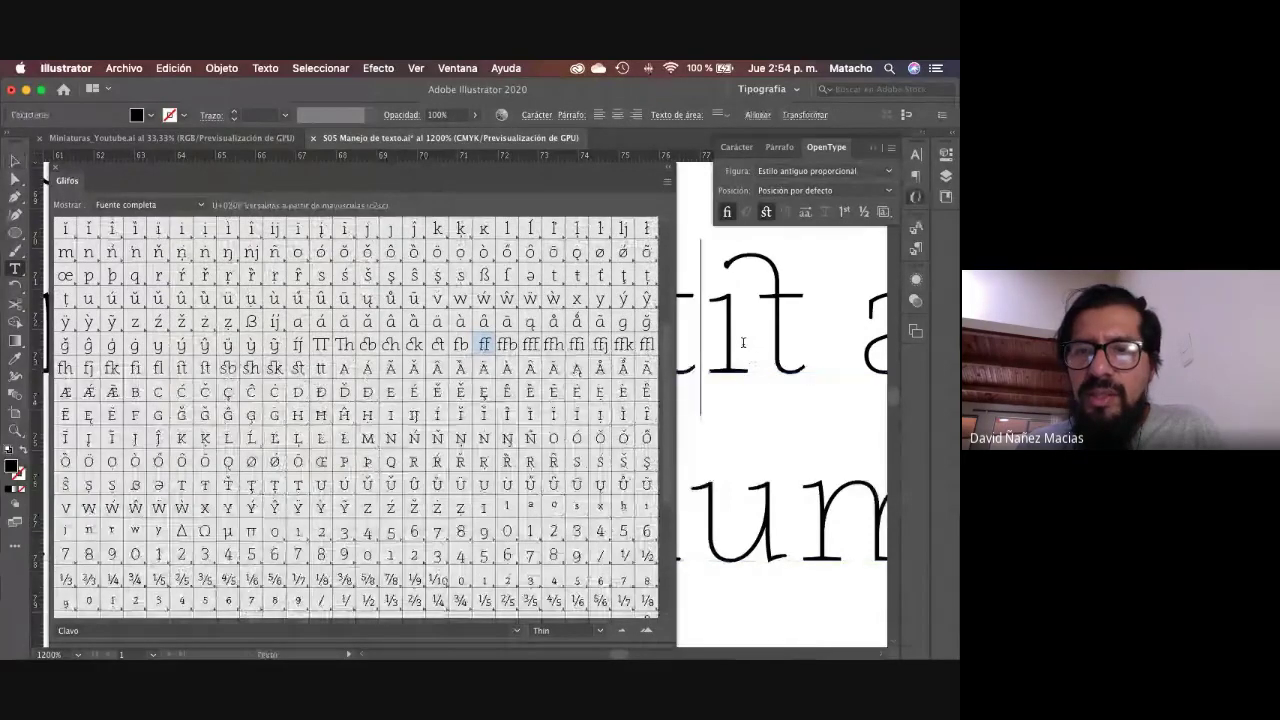
double_click(484, 347)
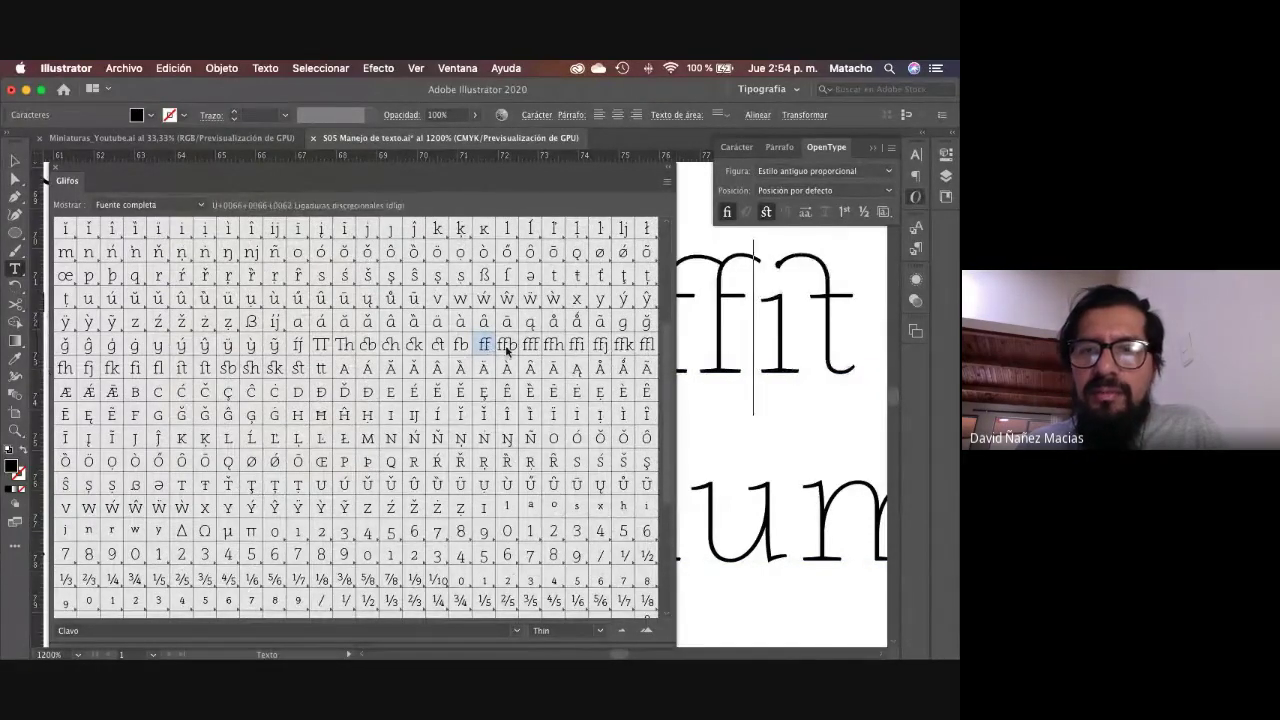
double_click(507, 347)
double_click(414, 347)
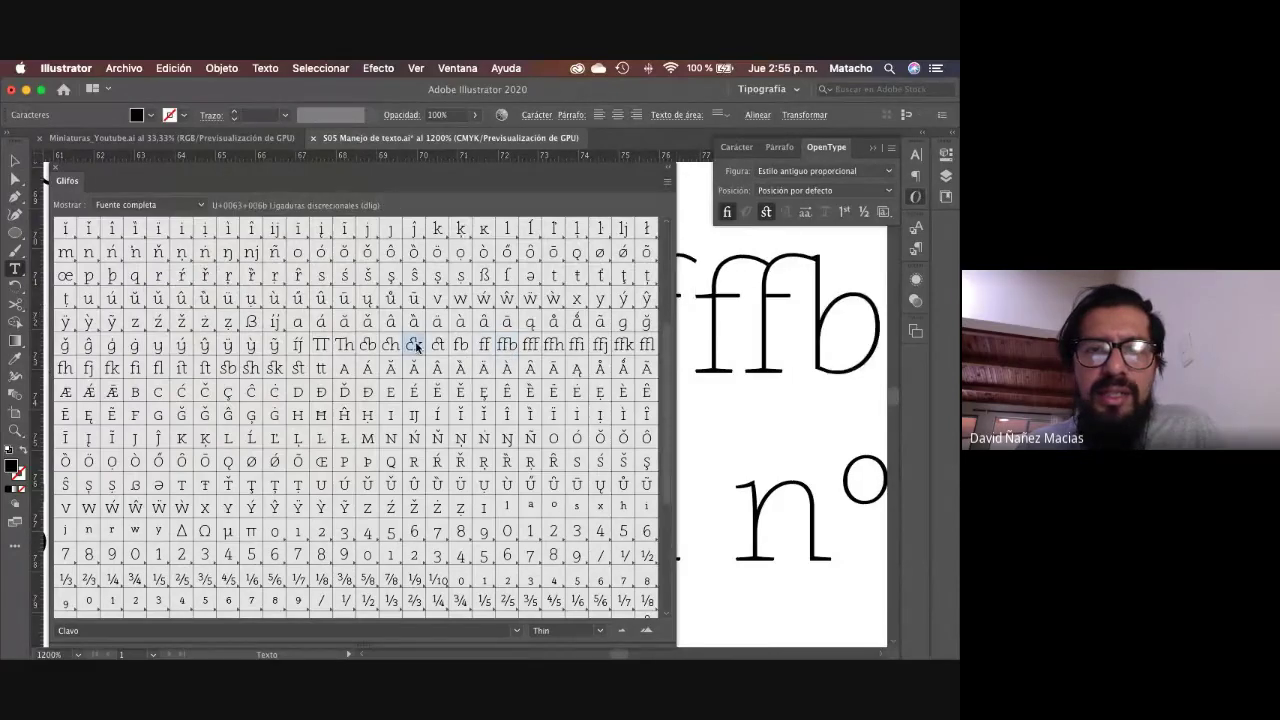
double_click(320, 345)
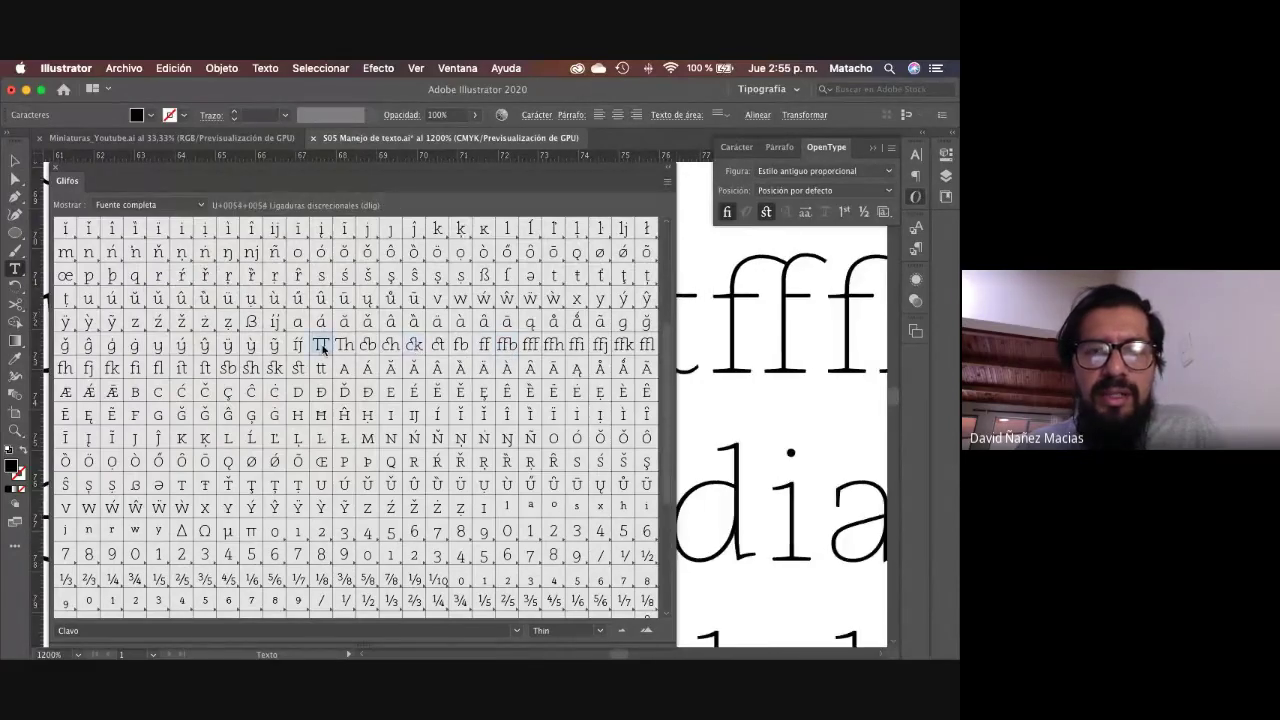
Step: Continue the inserted run with the ligature glyphs ffj, ffk, ffl, ft, sh, fi, fj, sk and tt
double_click(600, 345)
double_click(624, 346)
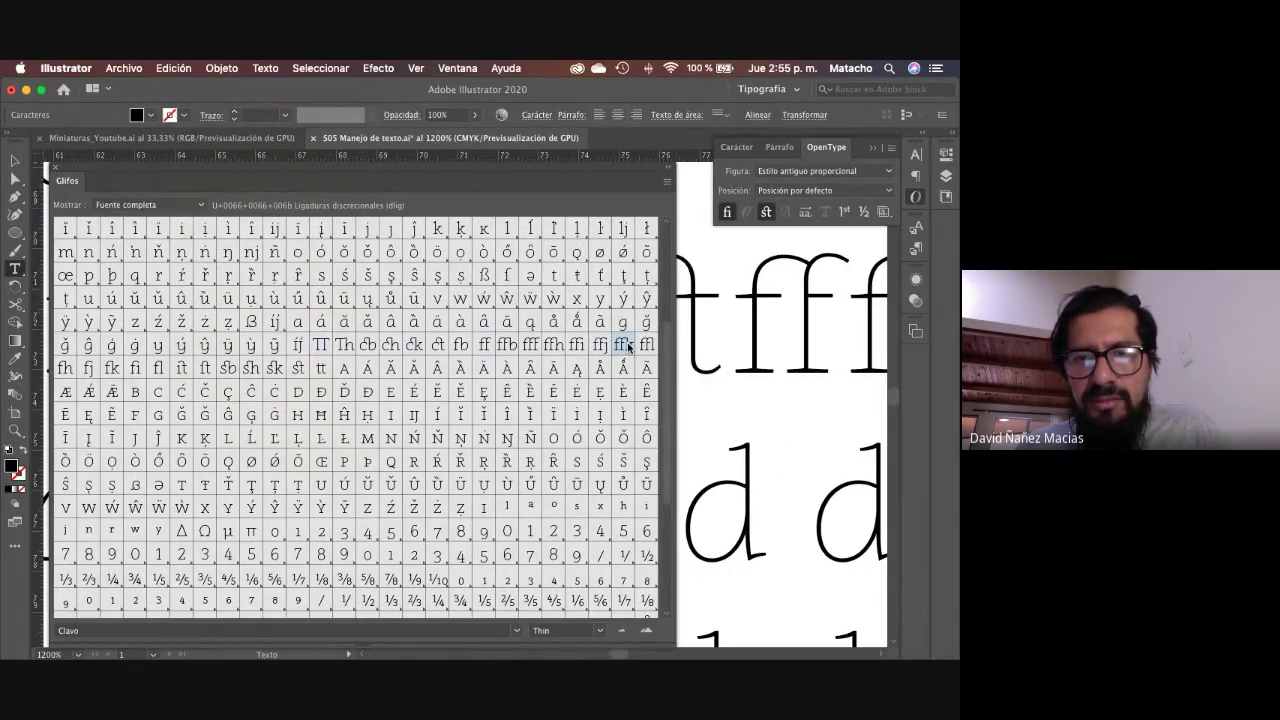
double_click(647, 344)
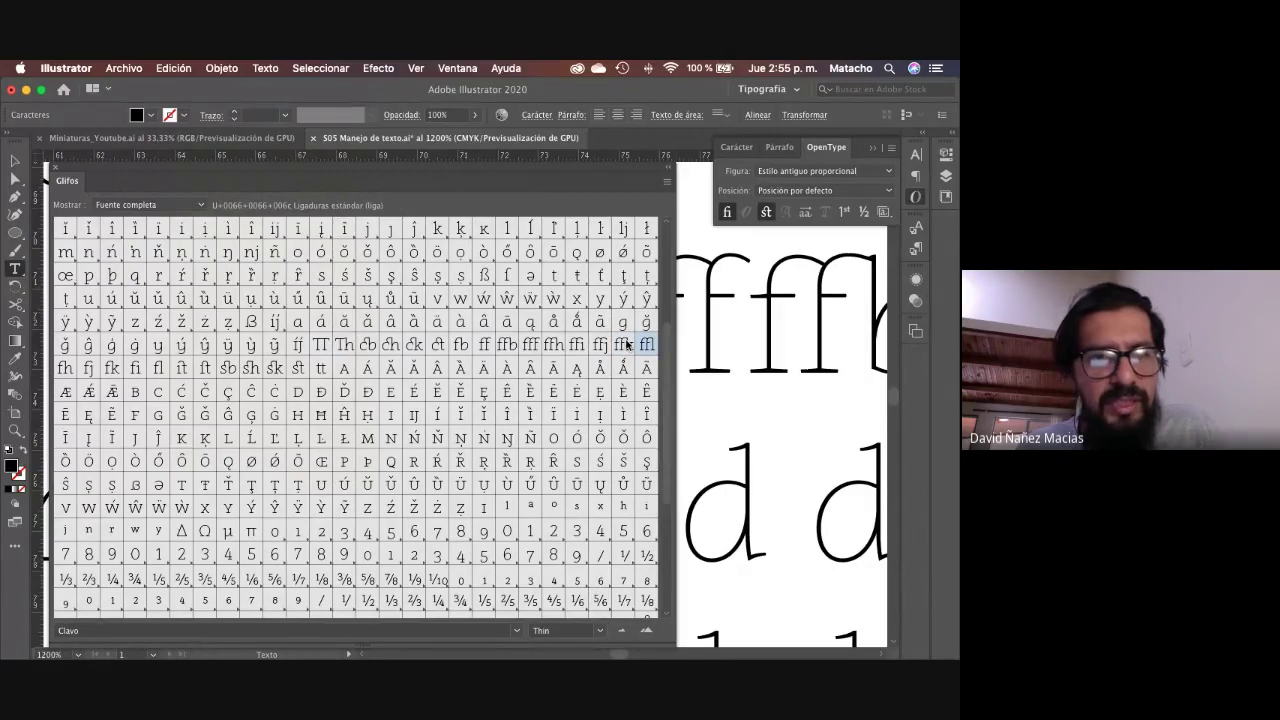
double_click(206, 368)
double_click(251, 368)
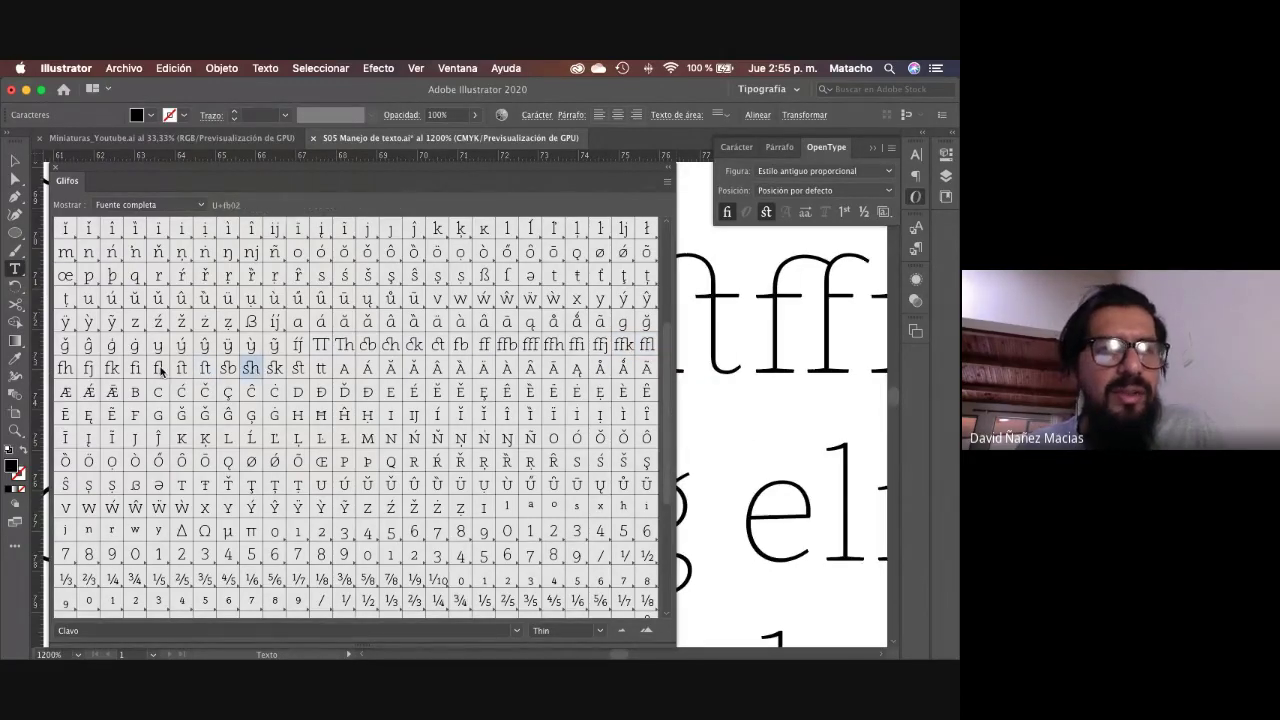
double_click(88, 368)
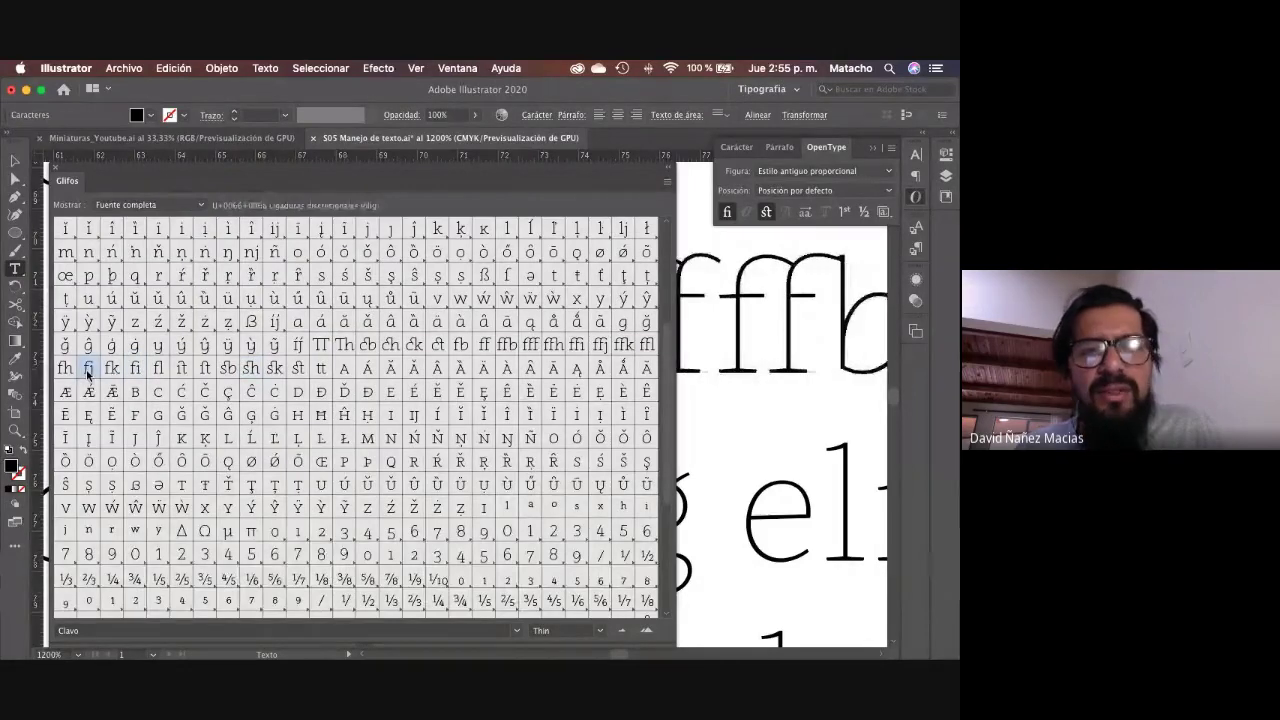
double_click(274, 368)
double_click(318, 368)
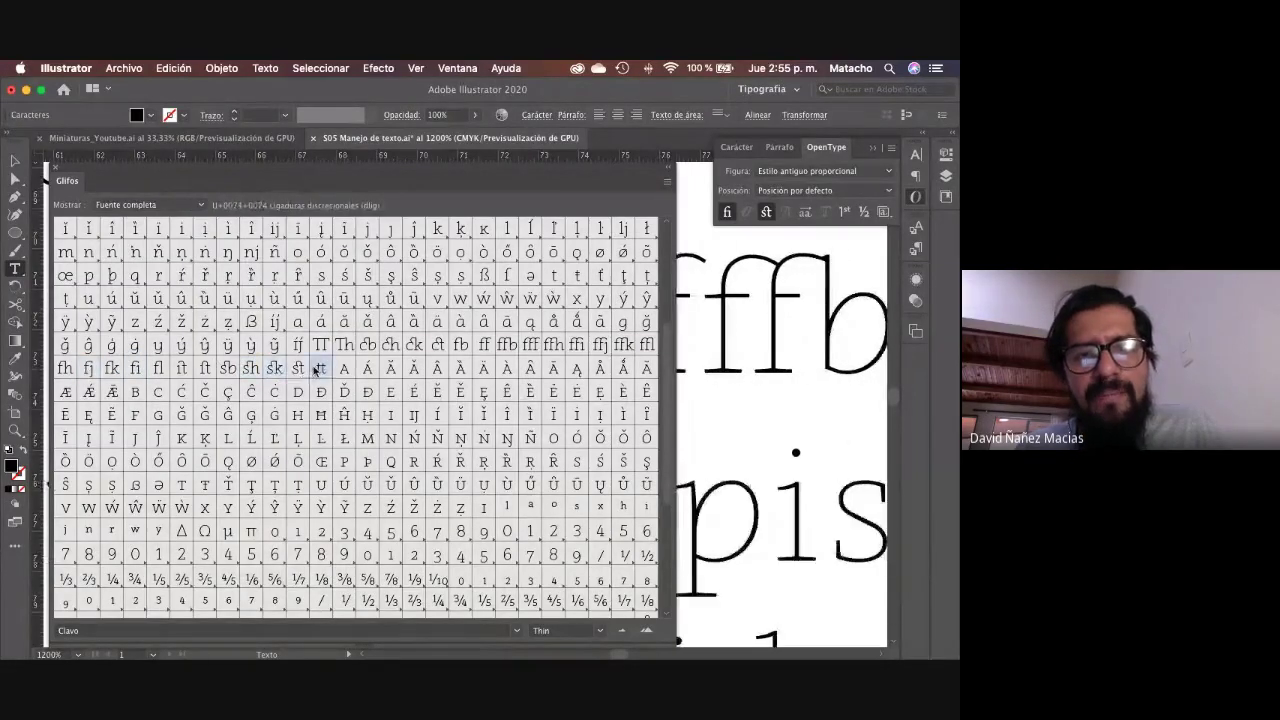
Step: Finish editing the text and close the glyph set to see the whole line of ligatures
key(Escape)
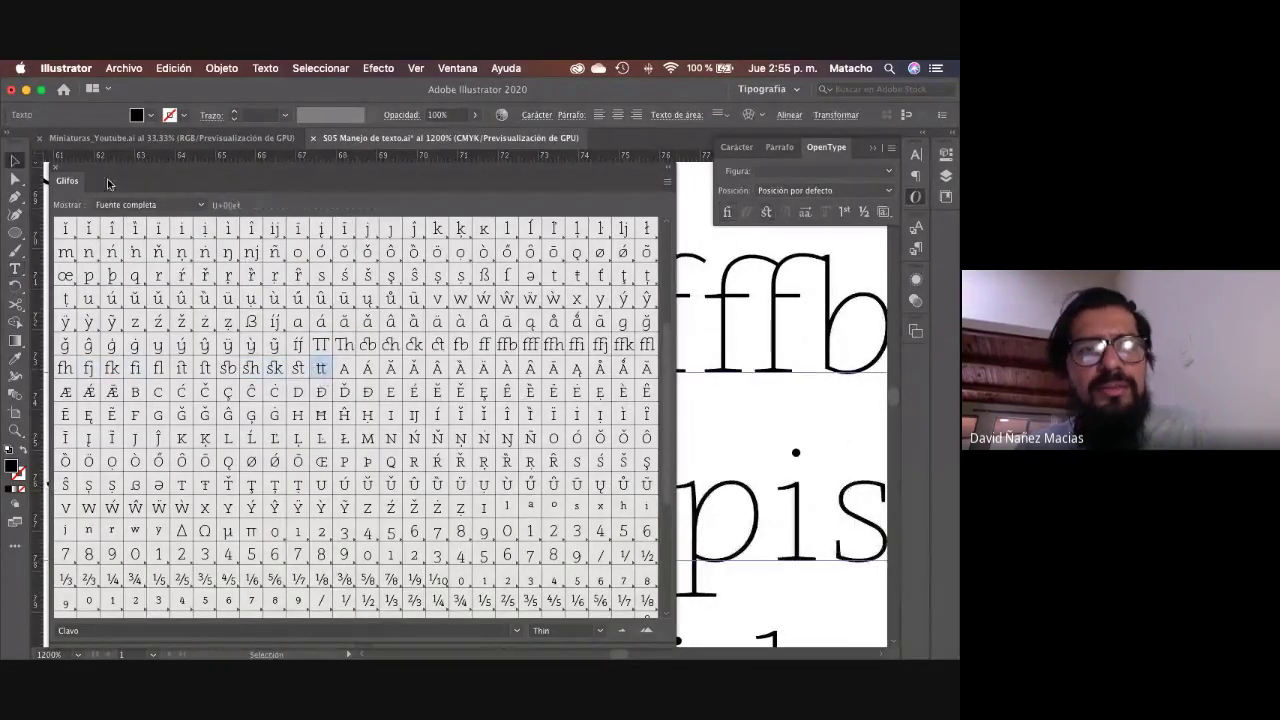
click(55, 170)
key(z)
alt+click(540, 324)
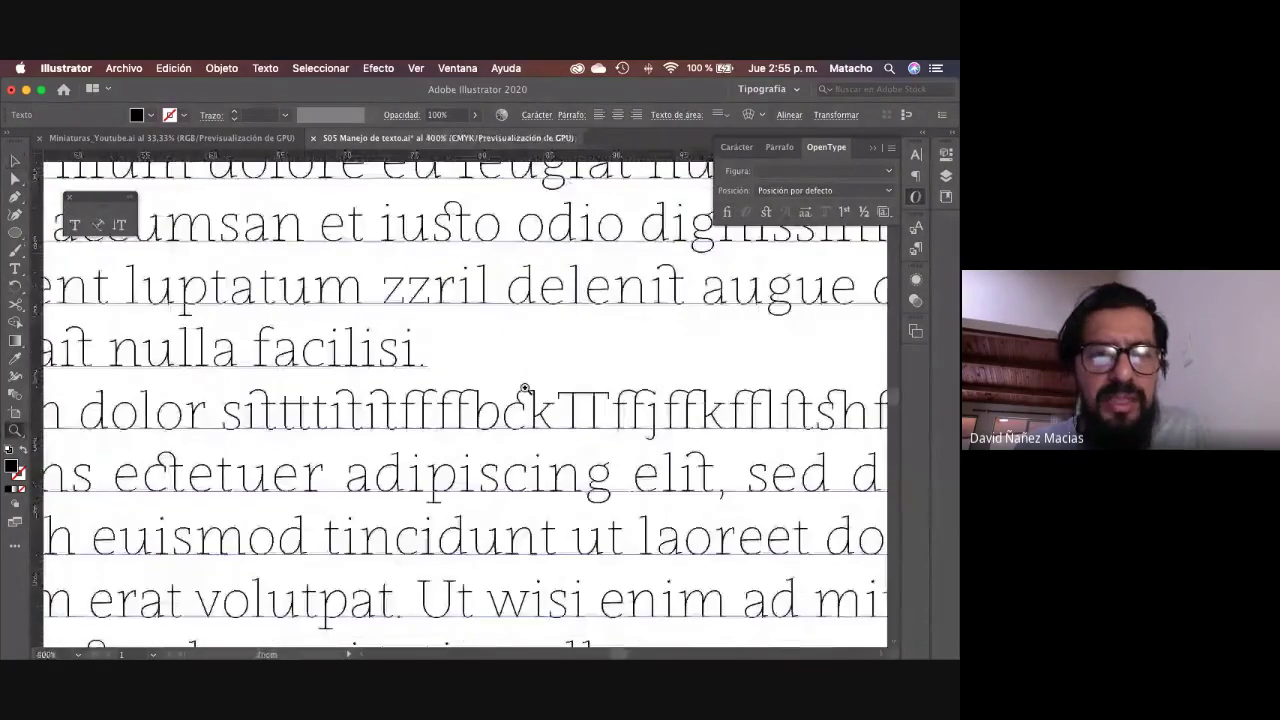
Step: Separate the ligatures TT, ck and ffb from the glyphs before them with spaces in the ligature line
drag(524, 388, 405, 326)
key(t)
click(431, 350)
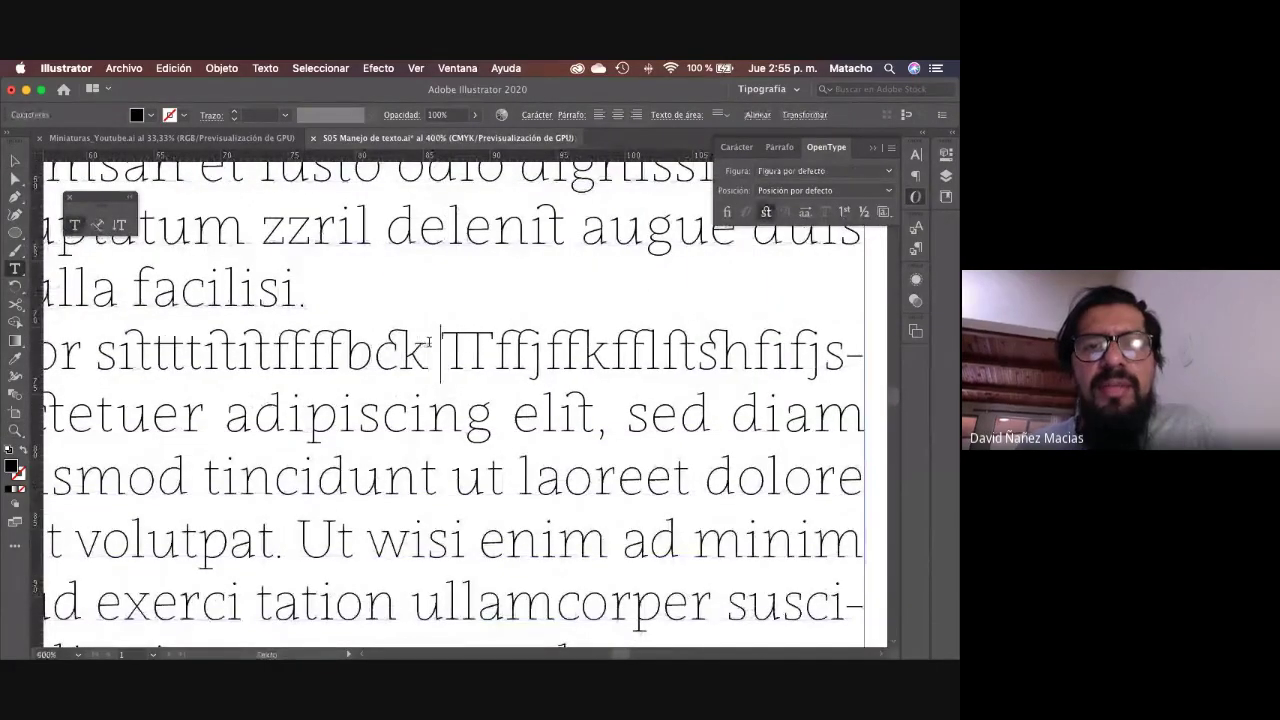
key(Left)
key(Left)
key(Left)
key(Left)
key(Left)
key(Left)
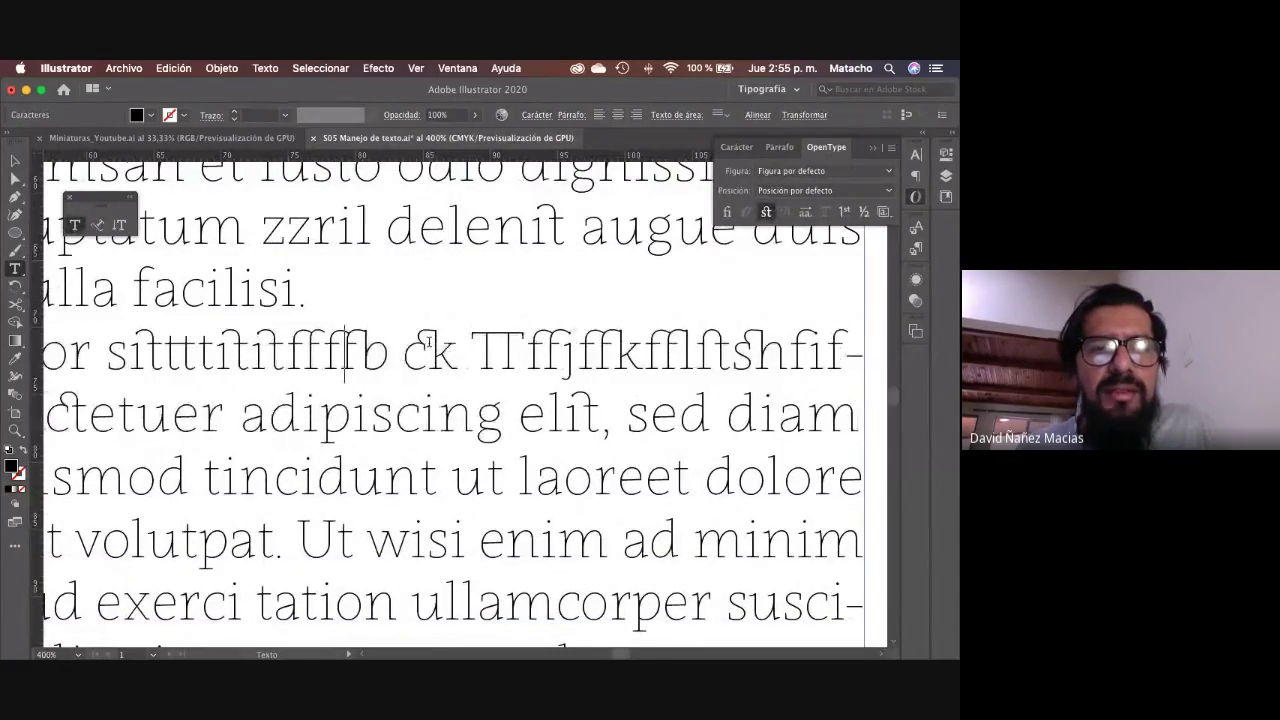
key(Left)
key(Left)
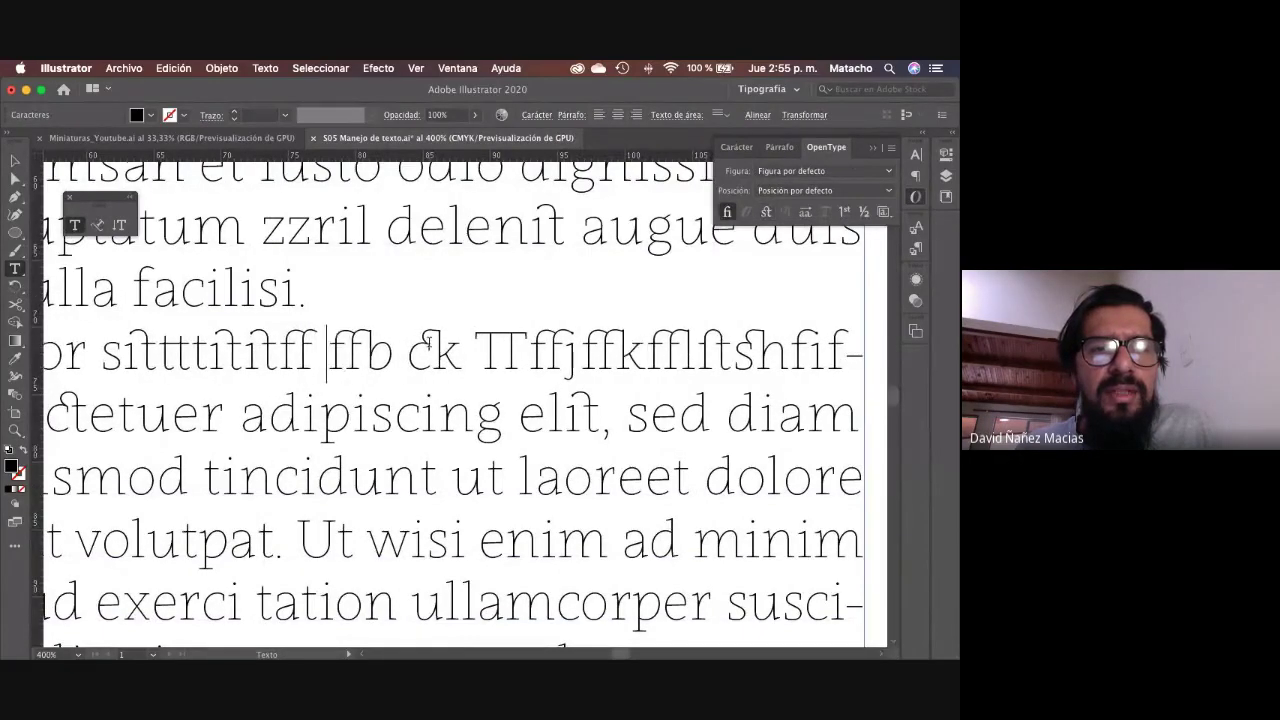
Step: Insert spaces before the ff ligature and before each of the two "it" ligatures preceding it
key(Left)
key(Left)
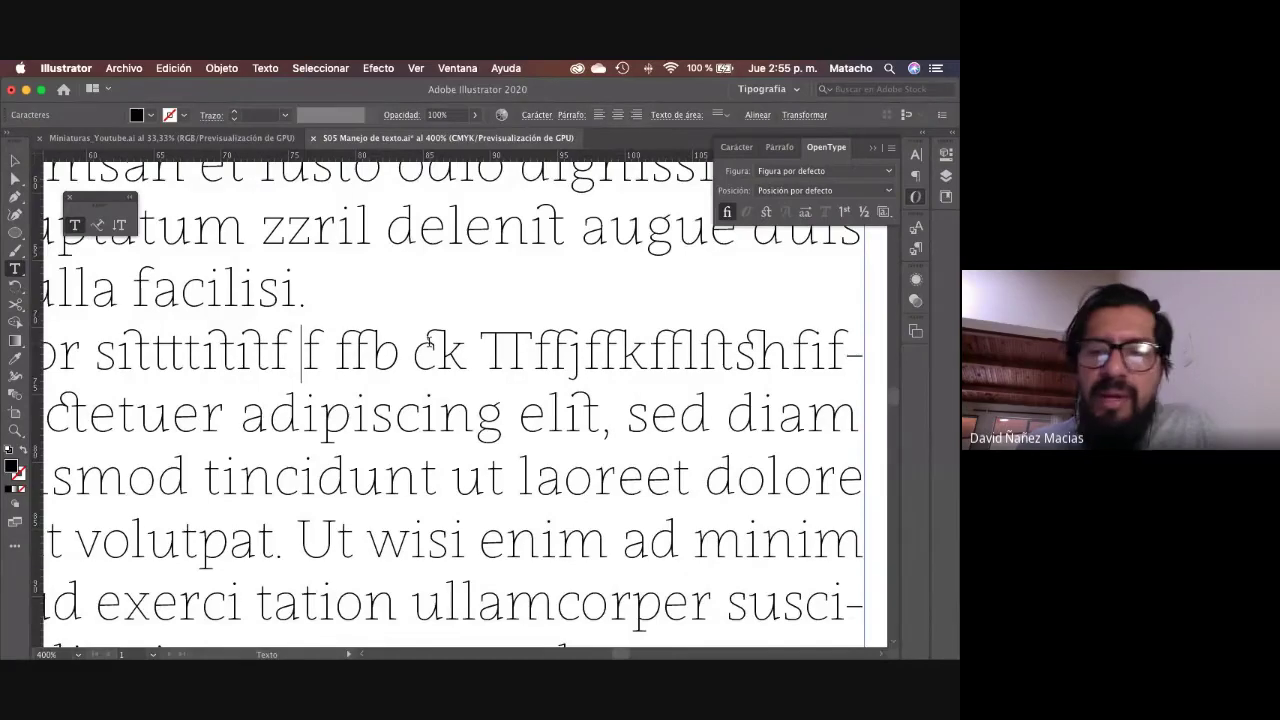
key(BackSpace)
key(Left)
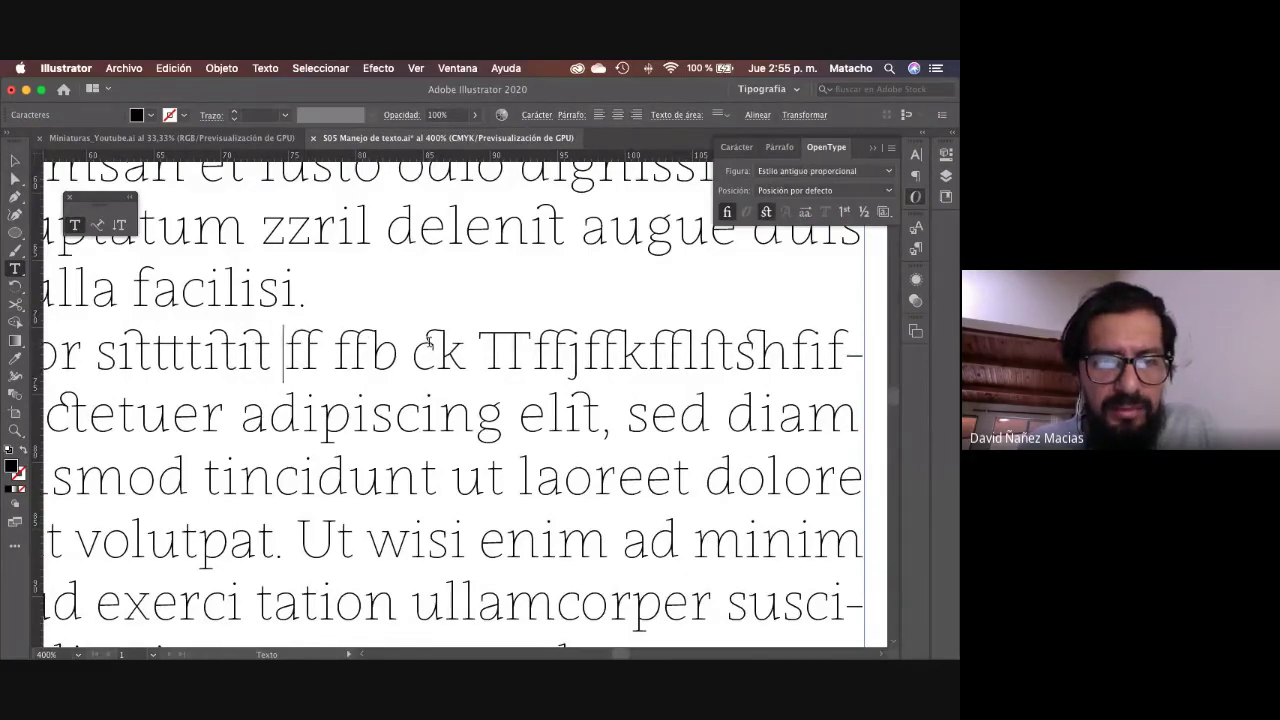
key(Left)
key(Left)
key(Left)
key(Left)
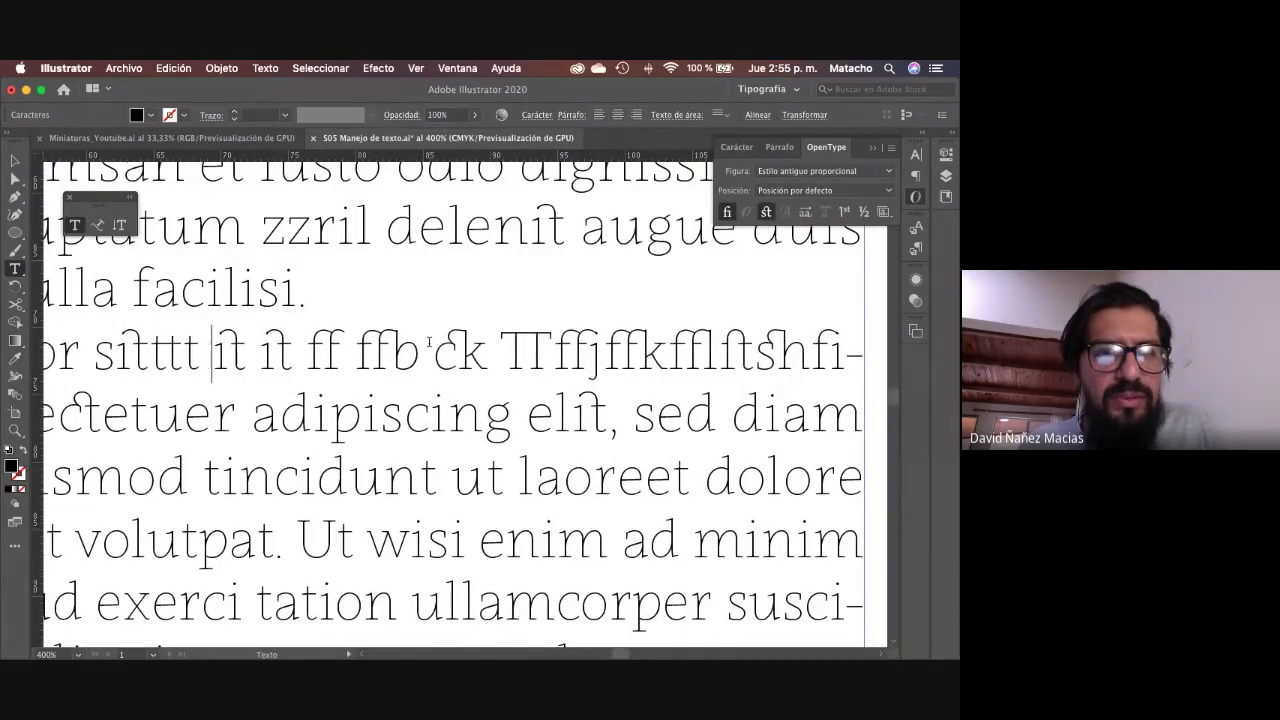
Step: Insert spaces before each of the two tt ligatures that follow "si"
key(Left)
key(Left)
key(Left)
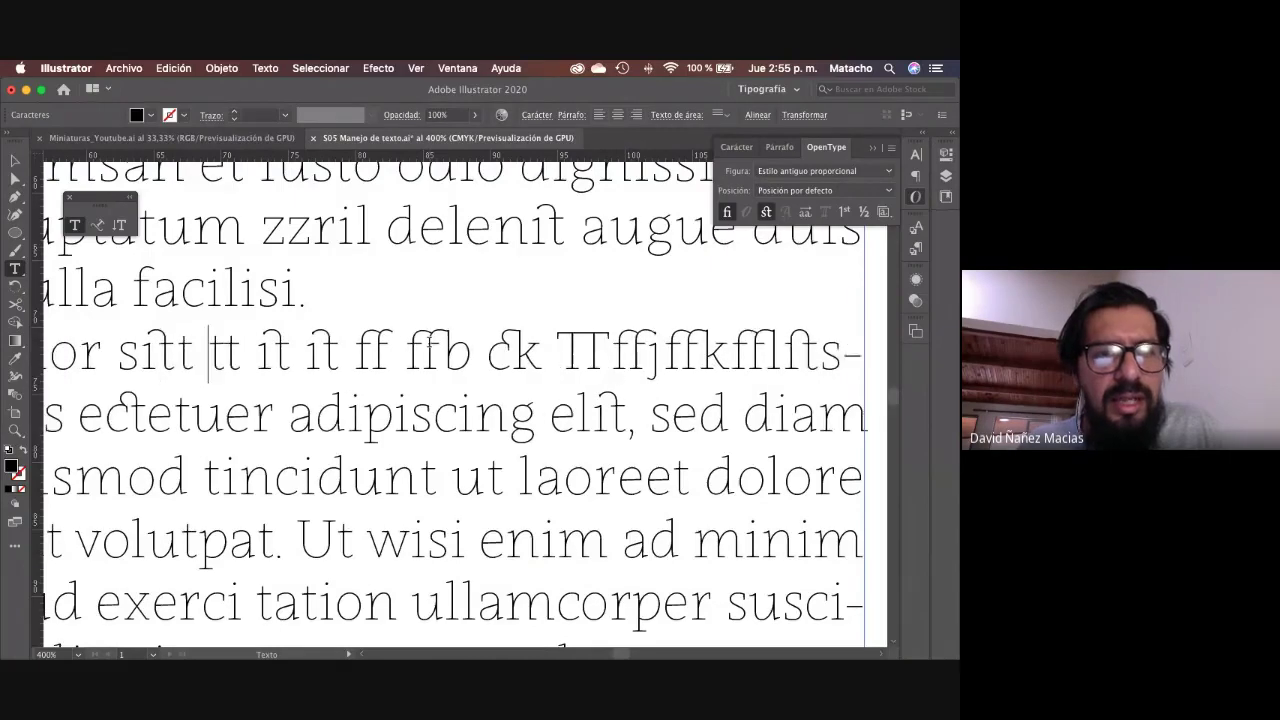
key(Left)
key(Left)
key(Left)
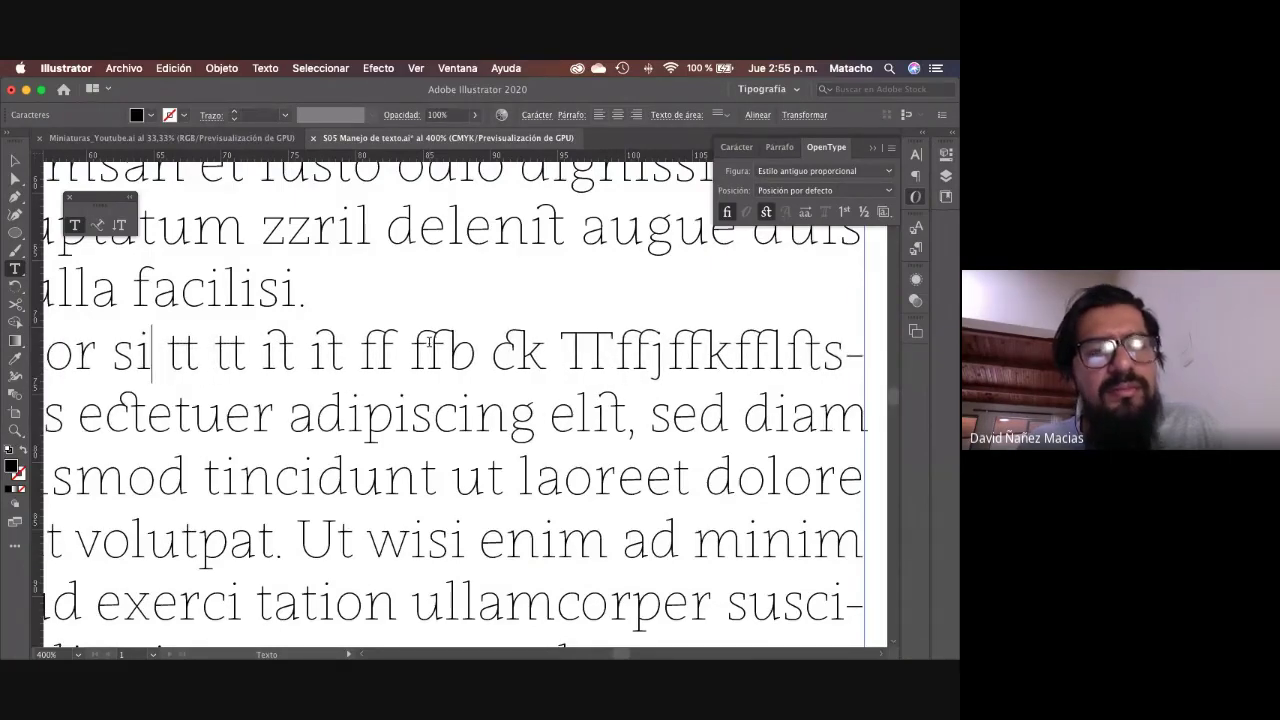
Step: Insert spaces after the ffj, ffk and ffl ligatures and finish editing the text
click(621, 348)
key(Right)
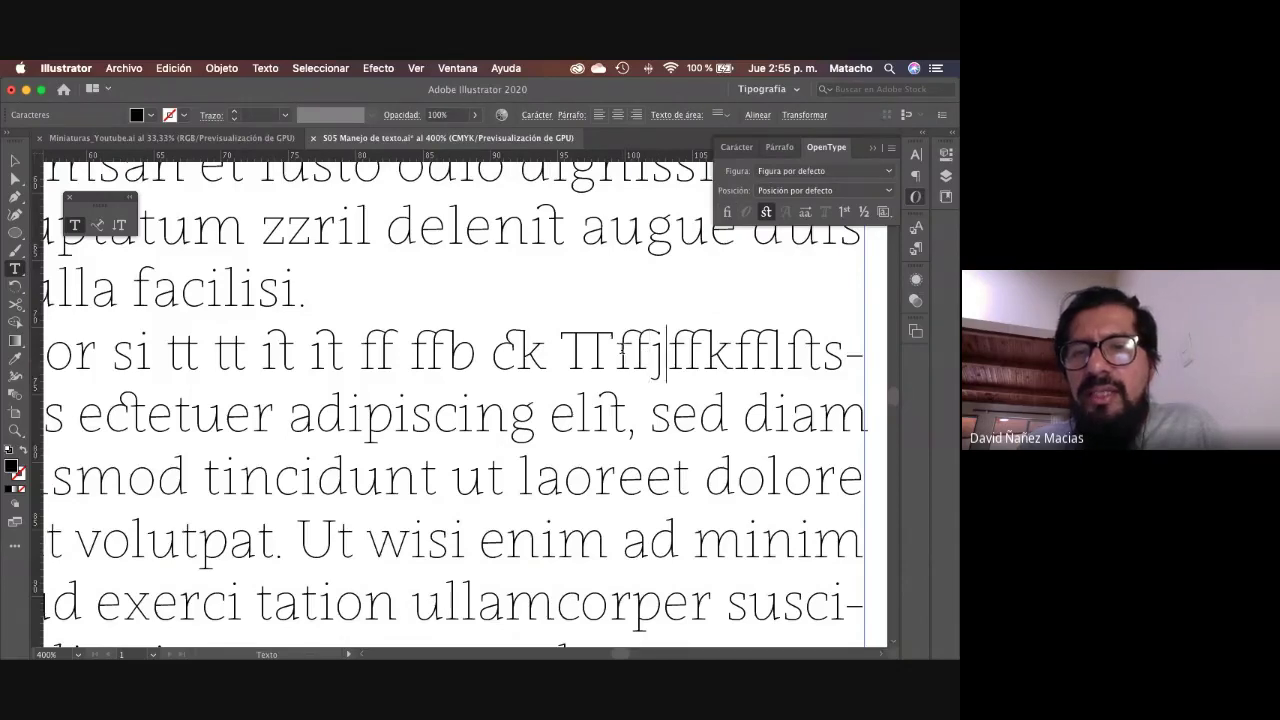
key(Right)
key(Right)
key(Right)
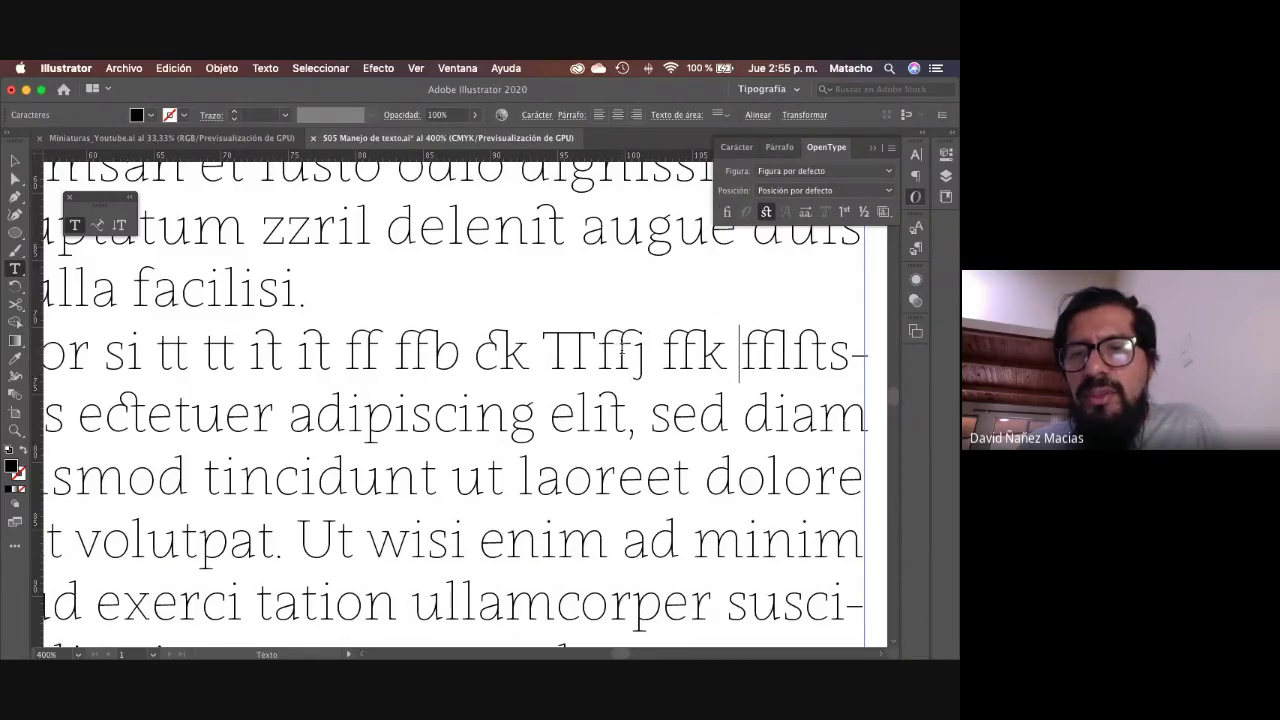
key(Right)
key(Right)
key(Right)
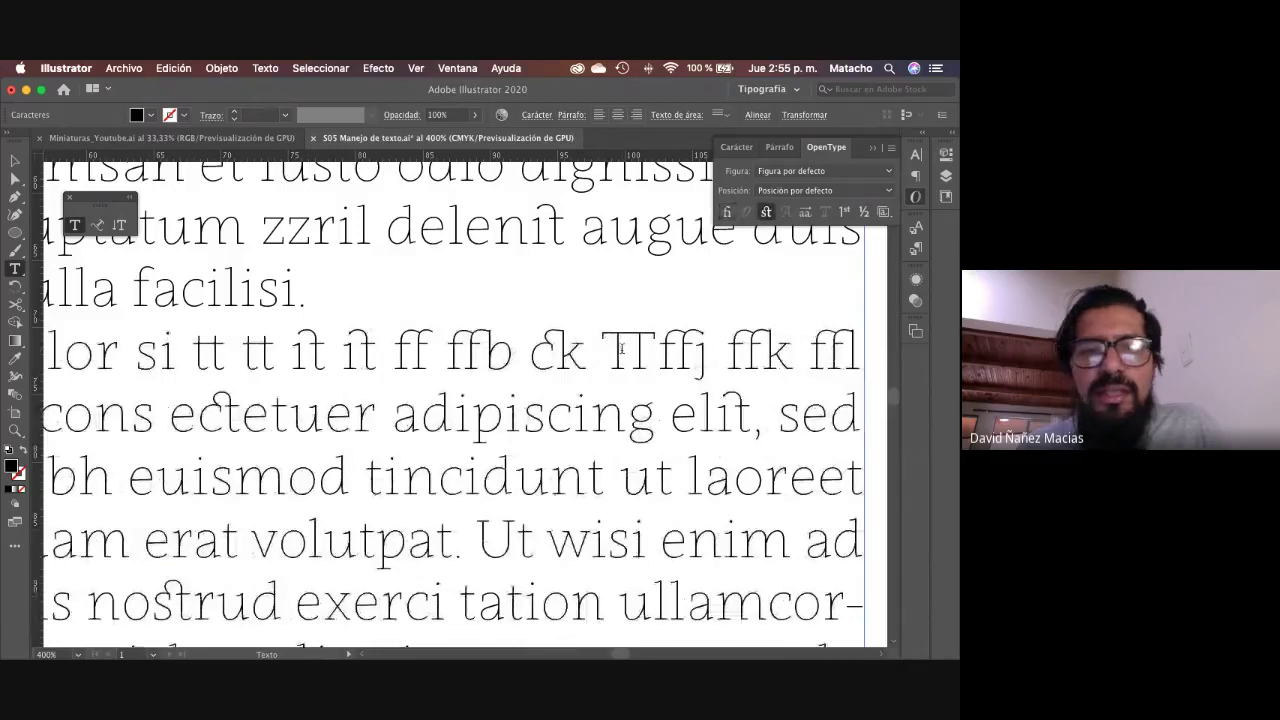
key(Escape)
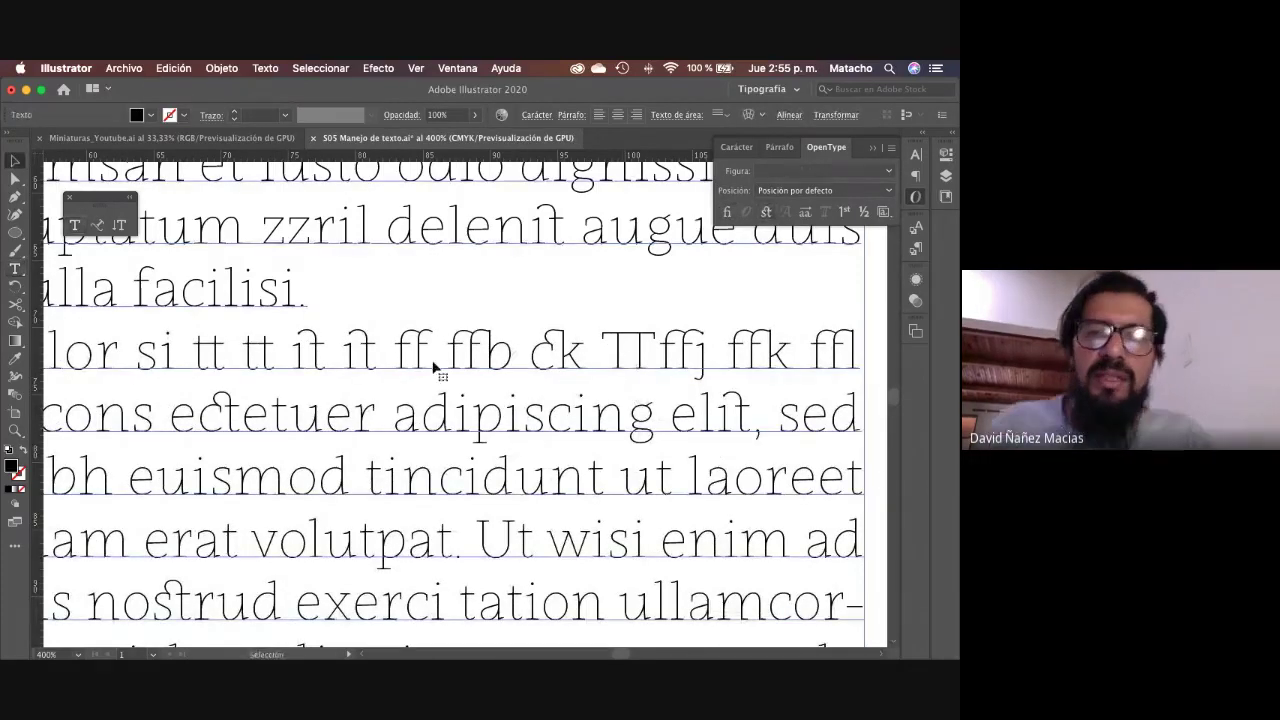
Step: Toggle standard ligatures on and off several times for the whole text frame, leave them off and deselect the frame
click(725, 212)
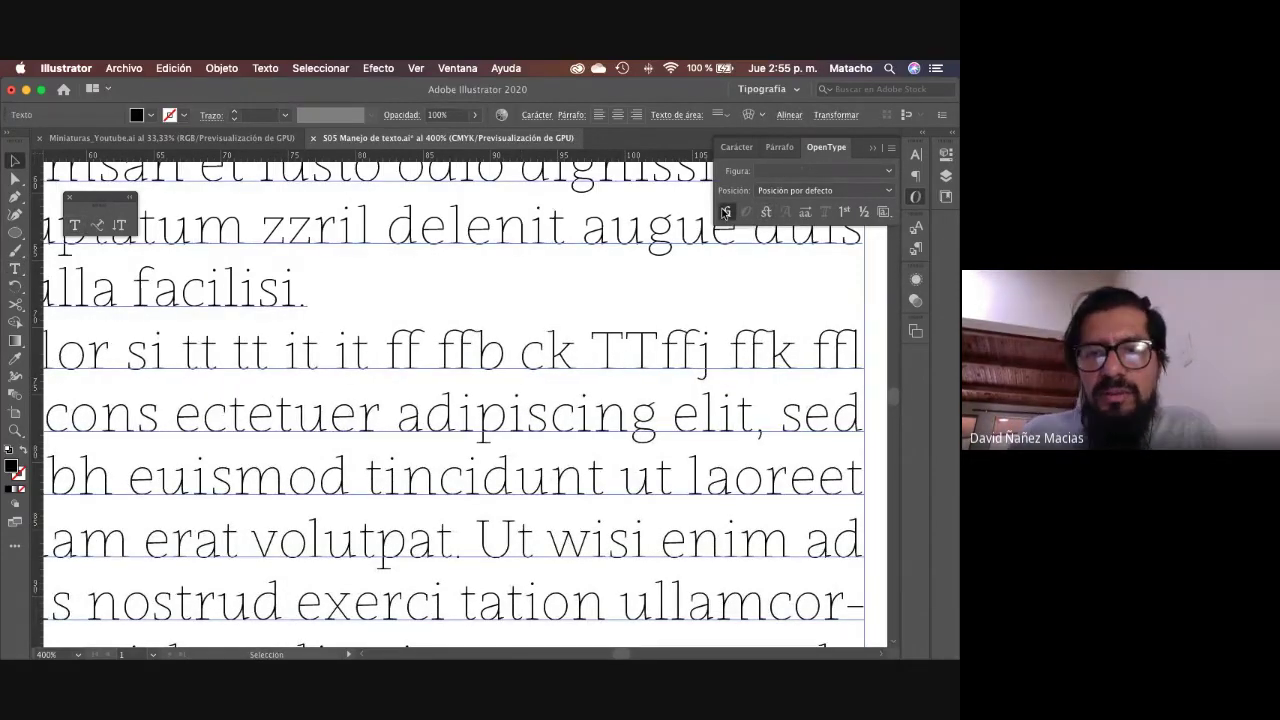
click(725, 212)
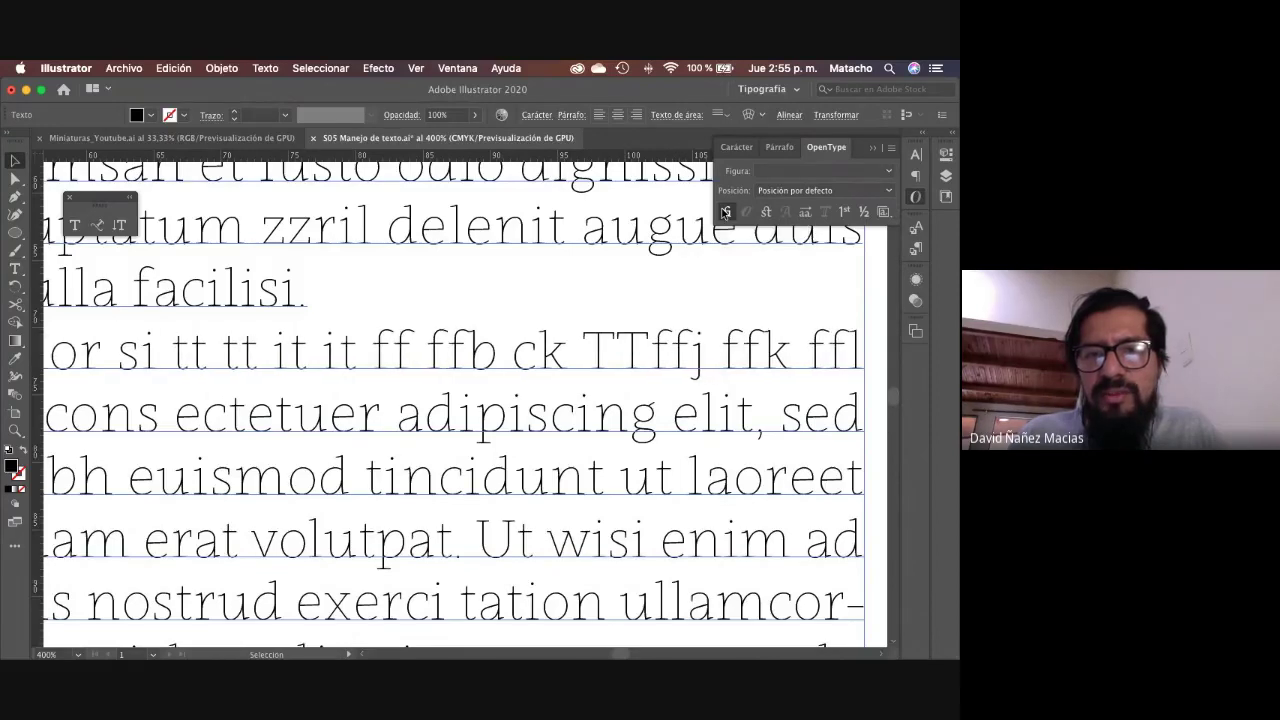
click(725, 212)
click(725, 212)
click(725, 212)
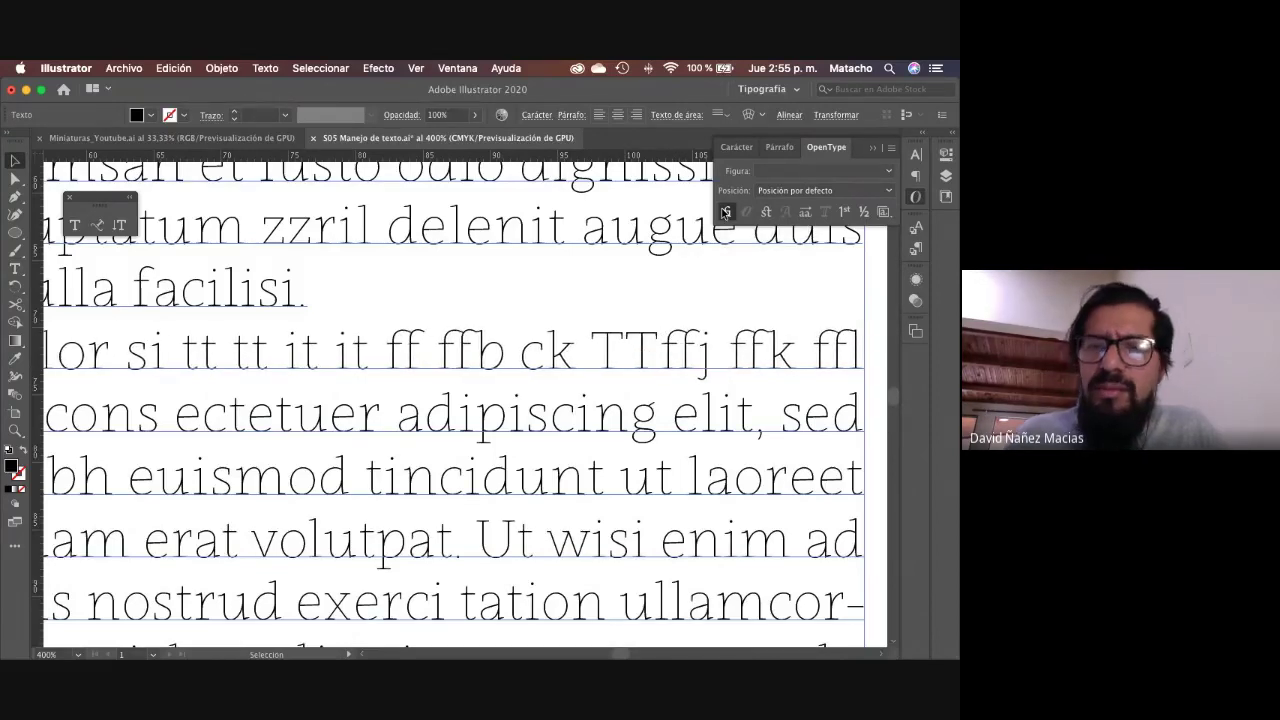
click(725, 212)
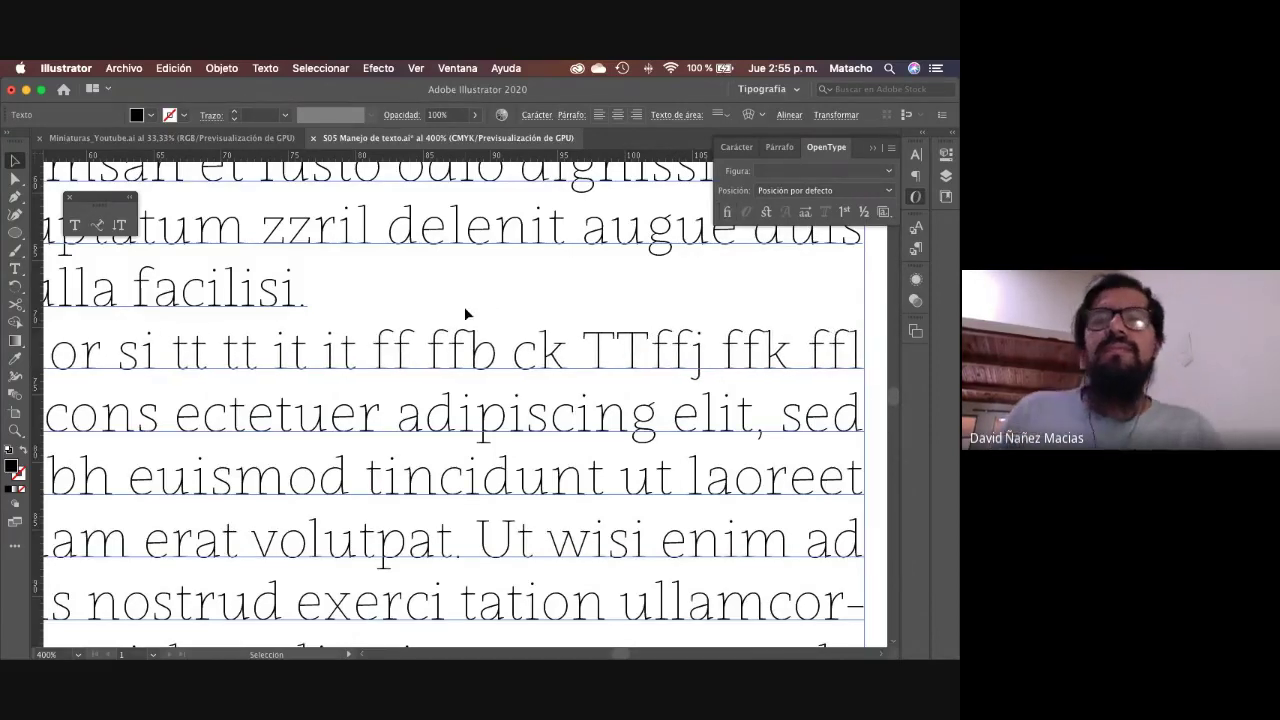
click(470, 312)
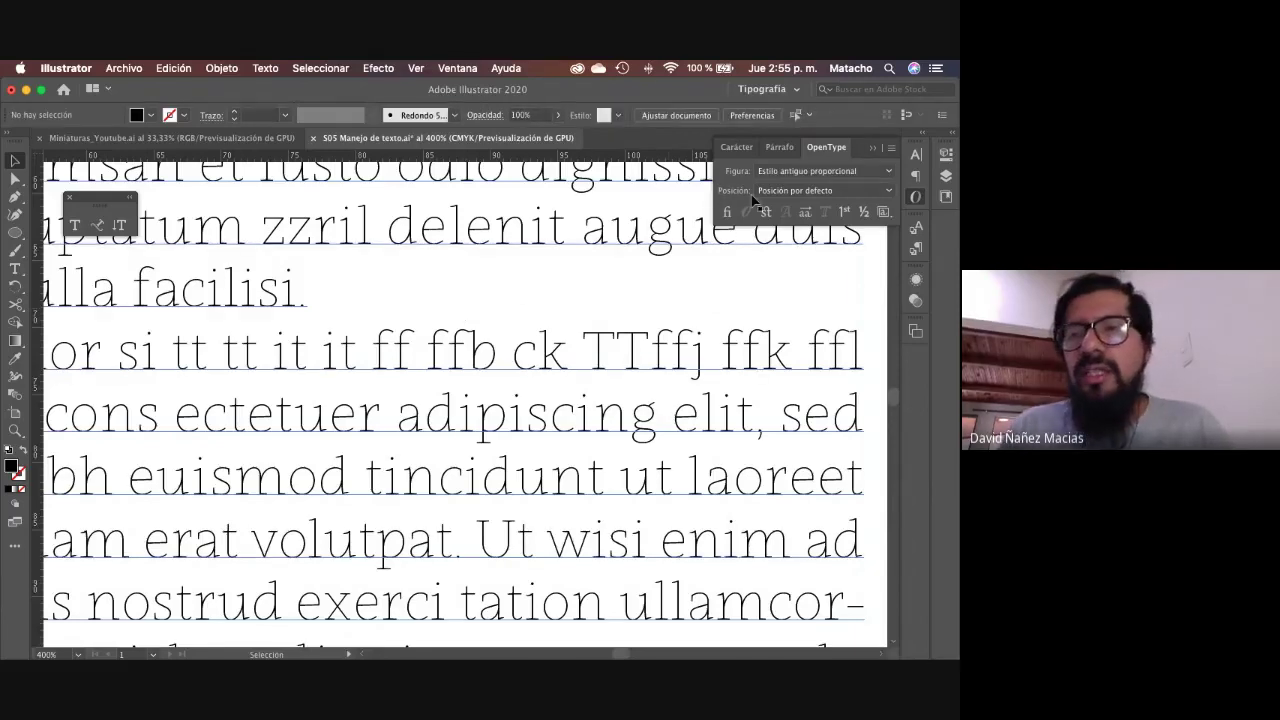
Step: Select everything in the document and delete it to leave an empty artboard
alt+click(434, 370)
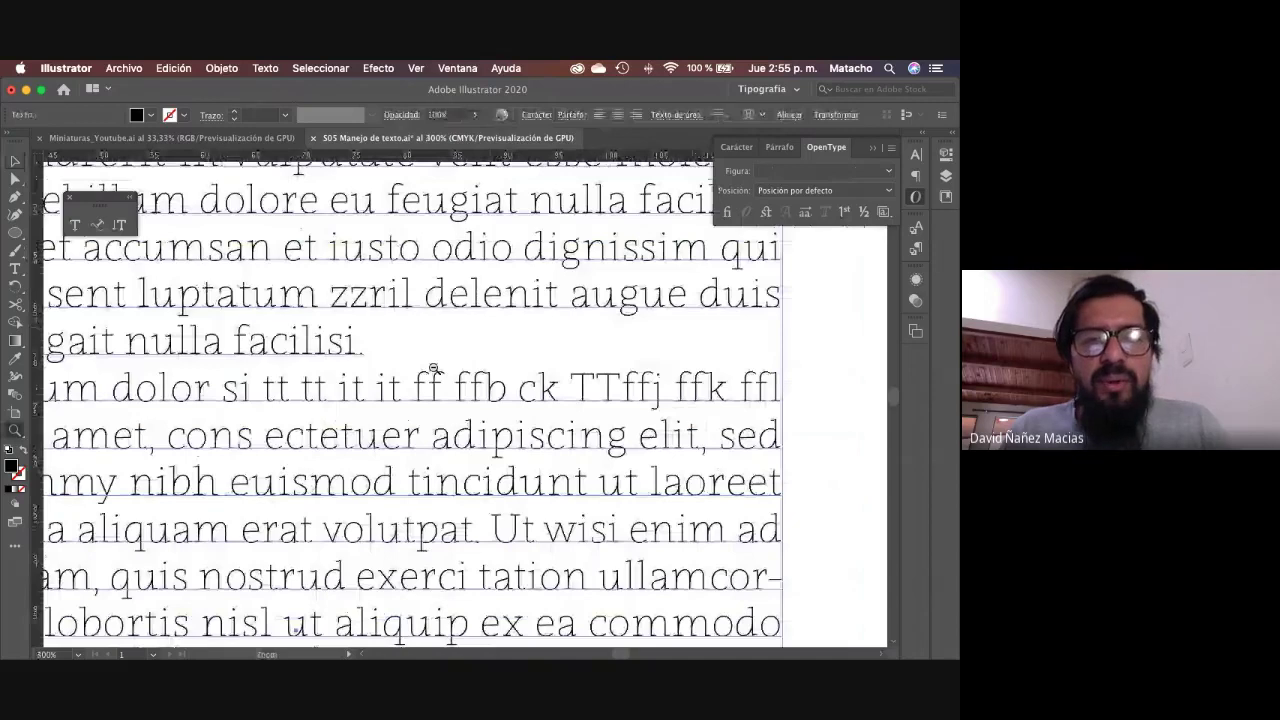
alt+click(434, 370)
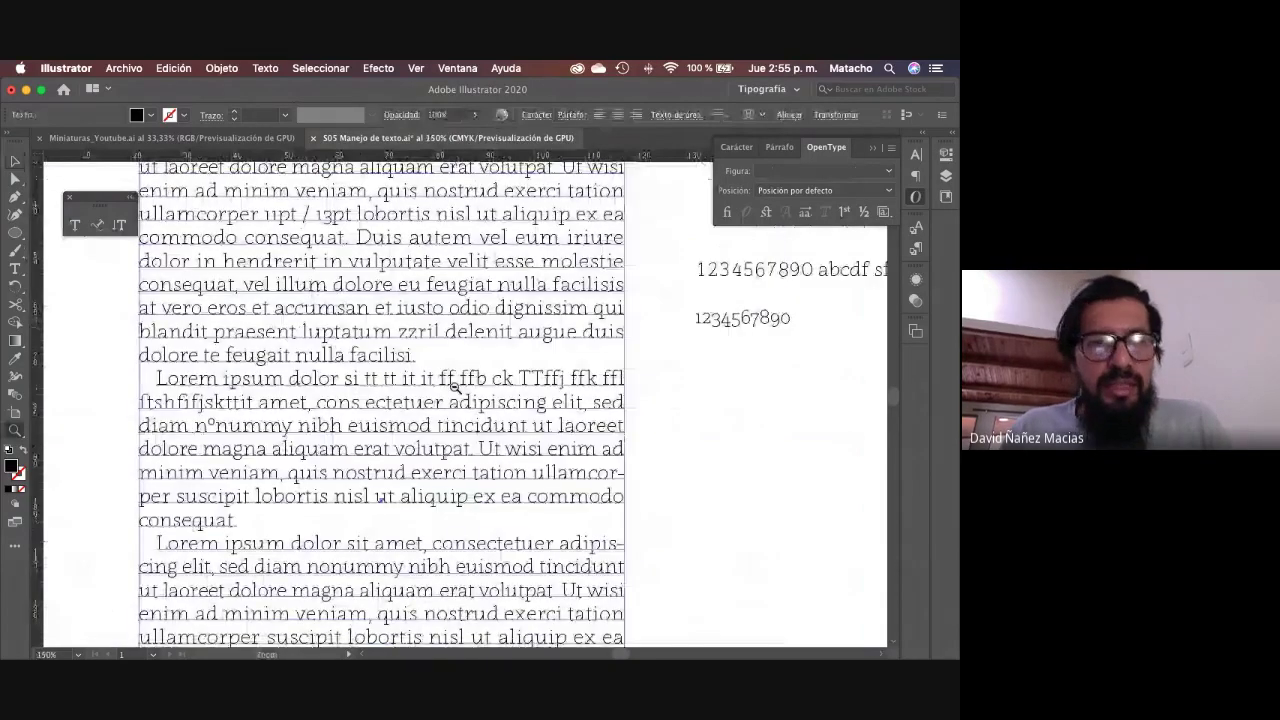
alt+click(443, 366)
key(ctrl+a)
key(Delete)
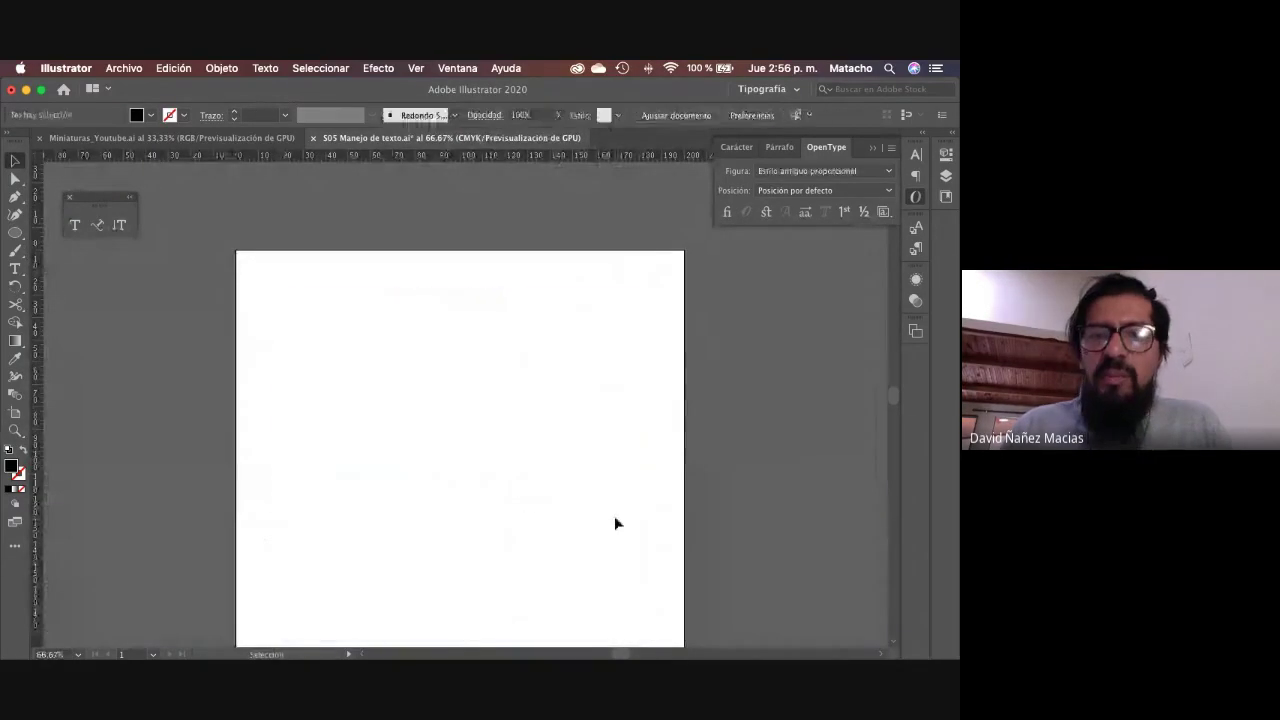
Step: Draw a tall rectangular text area filled with placeholder text near the upper middle of the artboard, then deselect it
key(z)
click(497, 488)
scroll(497, 488, down, 1)
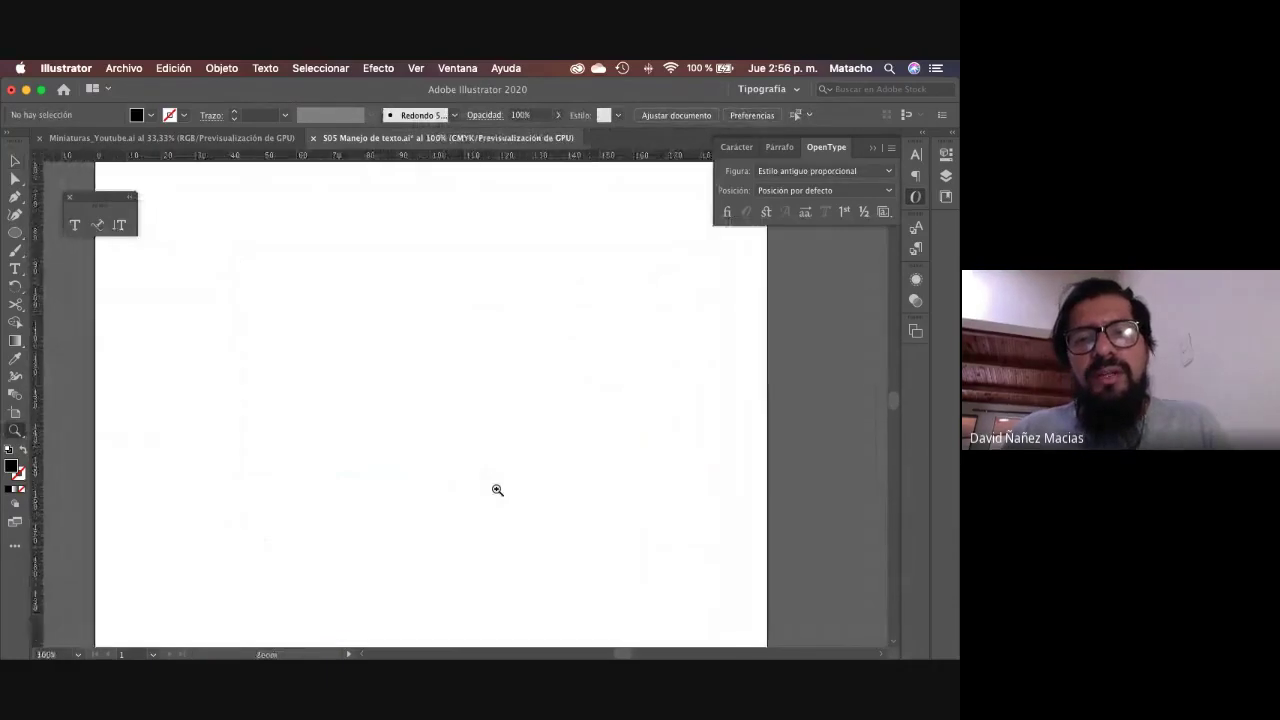
alt+click(497, 488)
alt+click(498, 487)
scroll(451, 311, up, 5)
scroll(451, 311, left, 2)
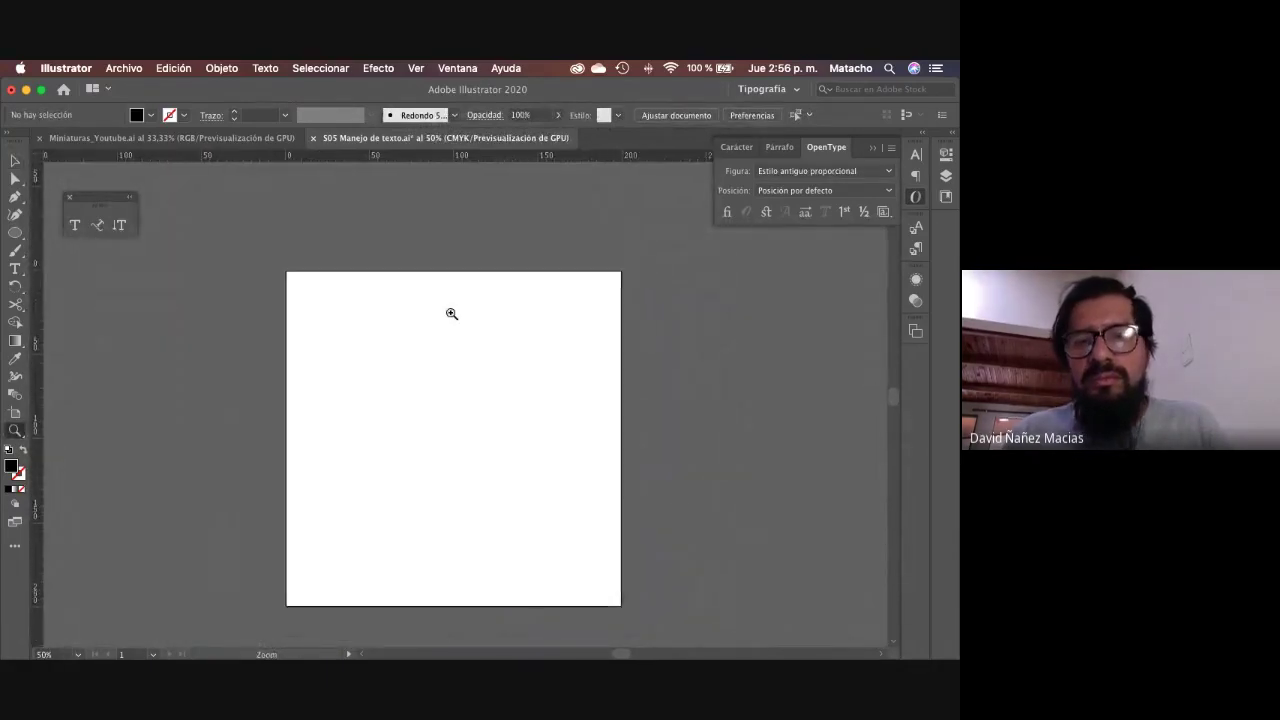
key(v)
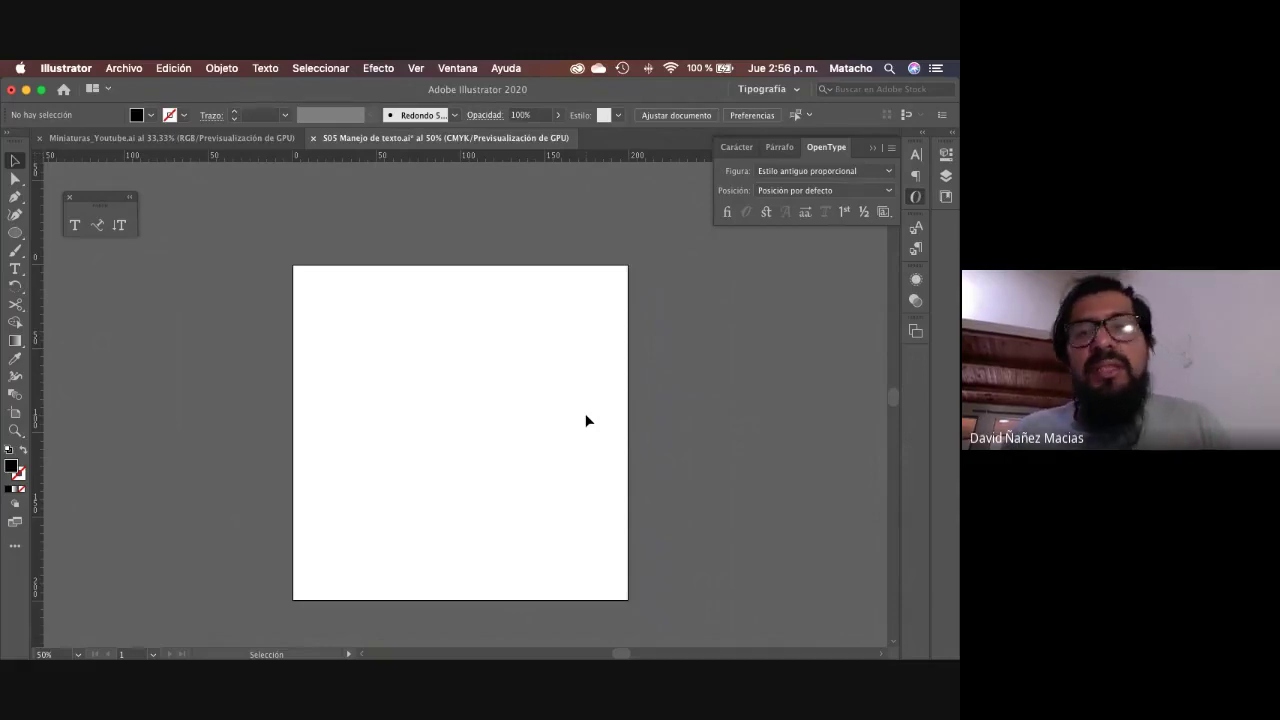
key(t)
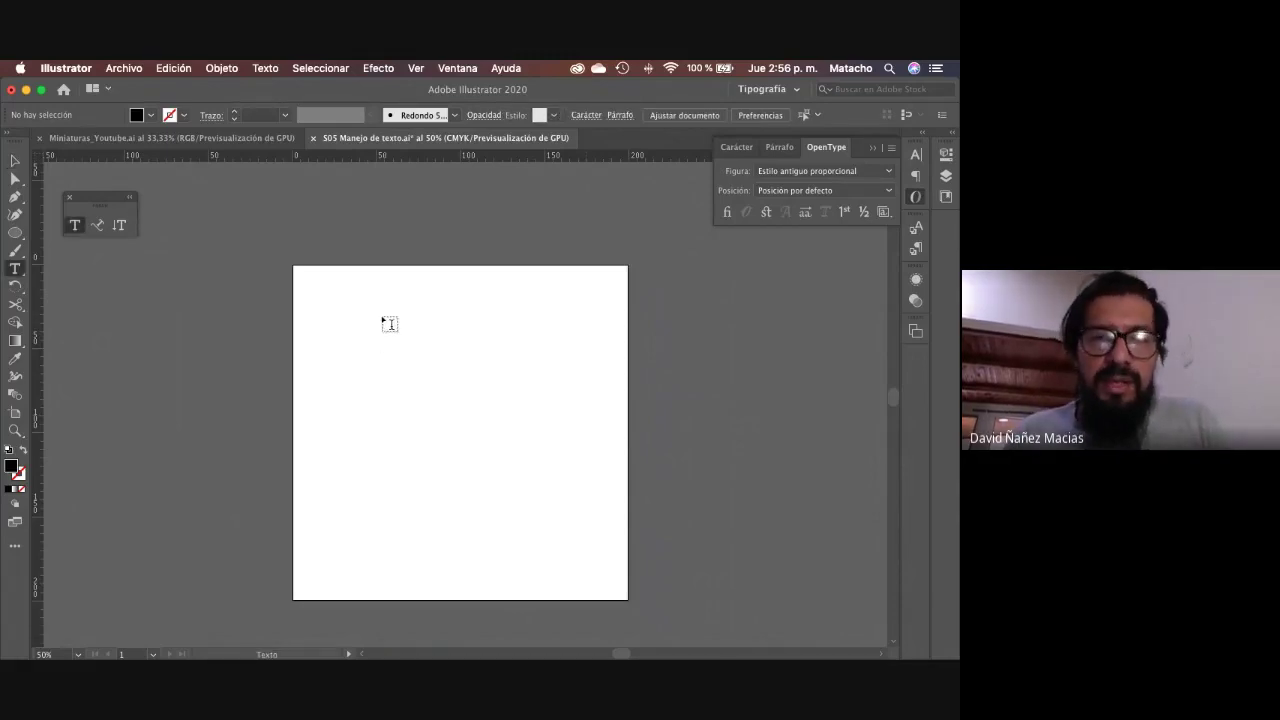
drag(392, 314, 508, 469)
key(Escape)
click(569, 391)
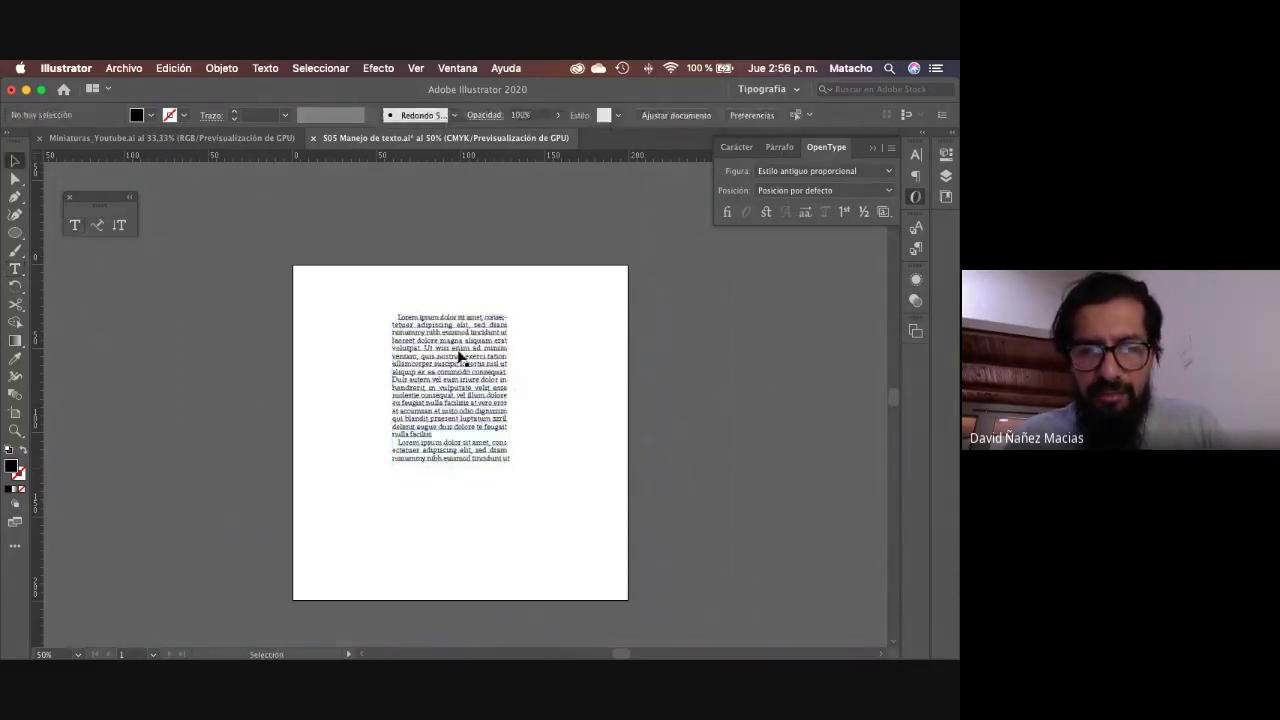
Step: Move the text frame down within the artboard and enlarge it to fill nearly the whole page with even margins
drag(460, 356, 484, 446)
key(z)
click(486, 443)
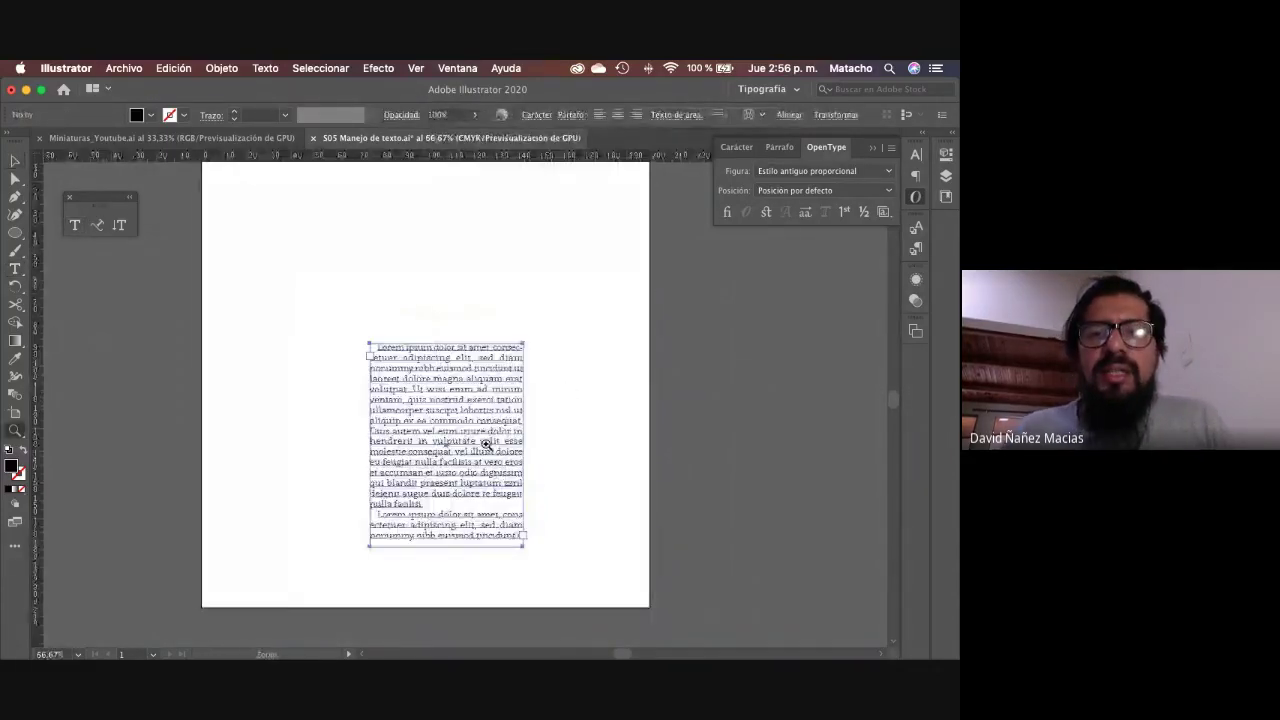
click(481, 397)
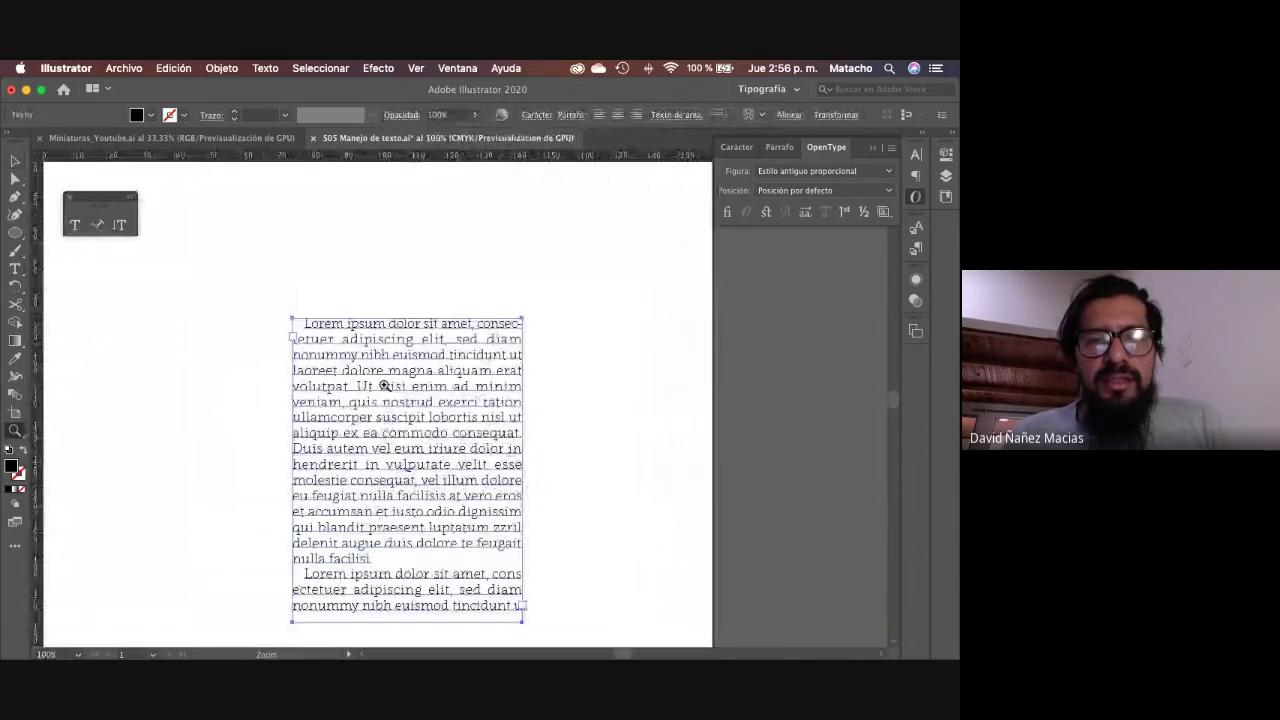
alt+click(383, 383)
alt+click(449, 374)
key(v)
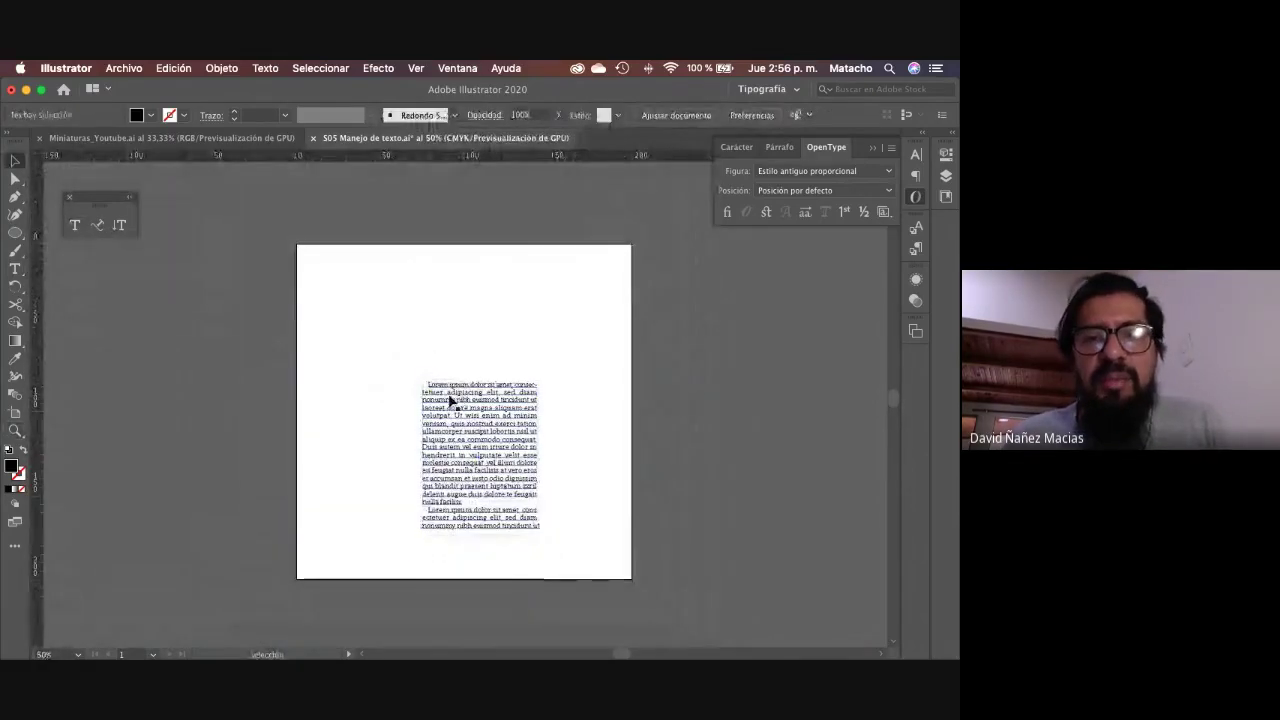
click(443, 407)
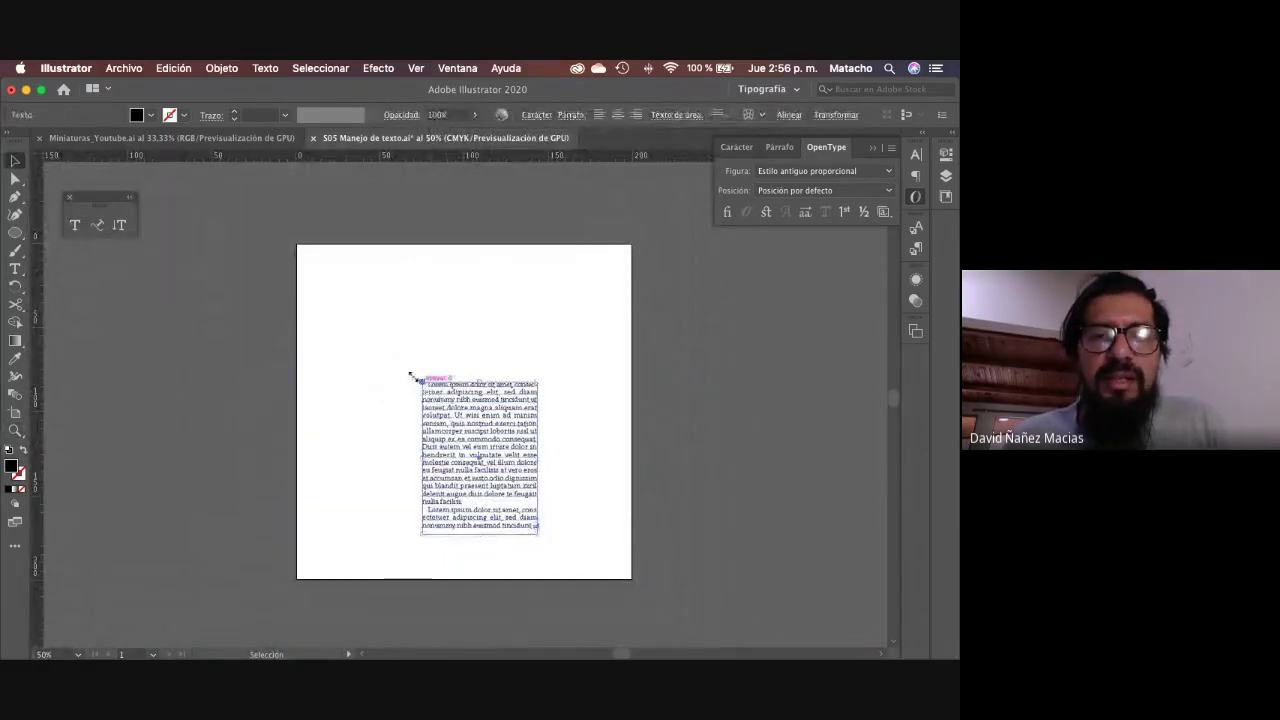
drag(411, 377, 321, 271)
drag(537, 533, 602, 555)
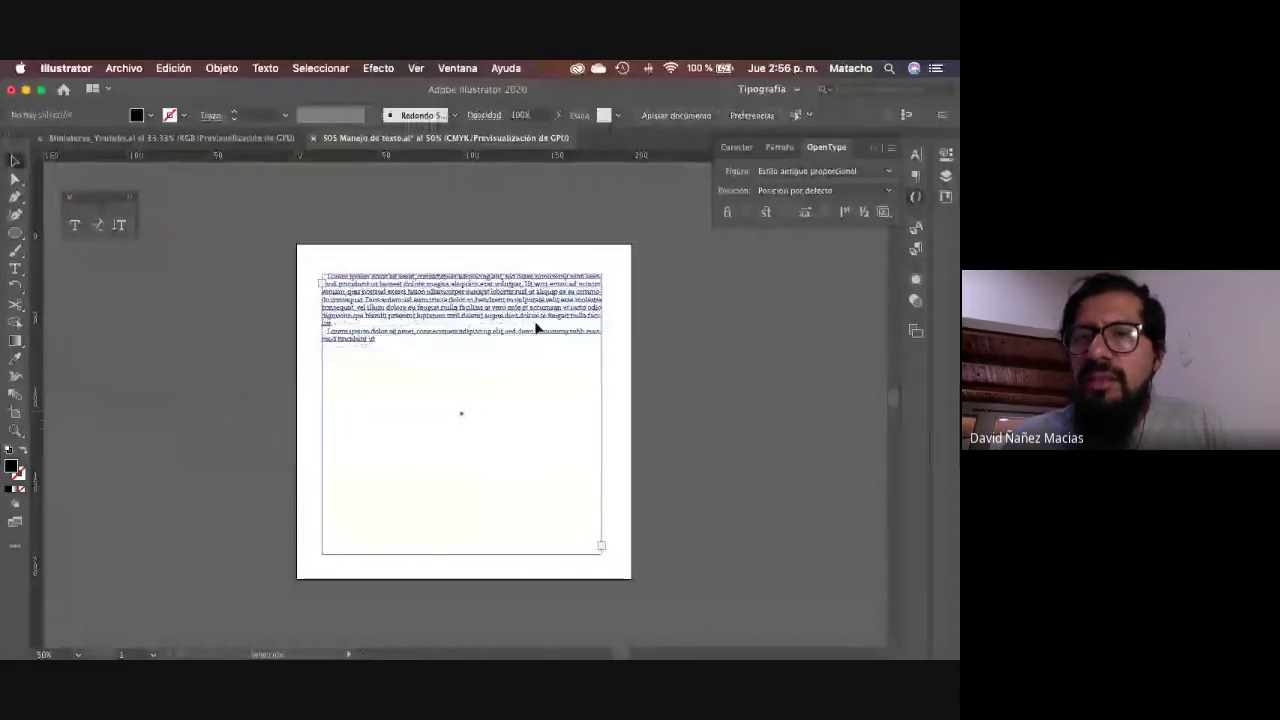
Step: Switch the workspace from Tipografía to the custom saved one and deselect the text frame
click(762, 89)
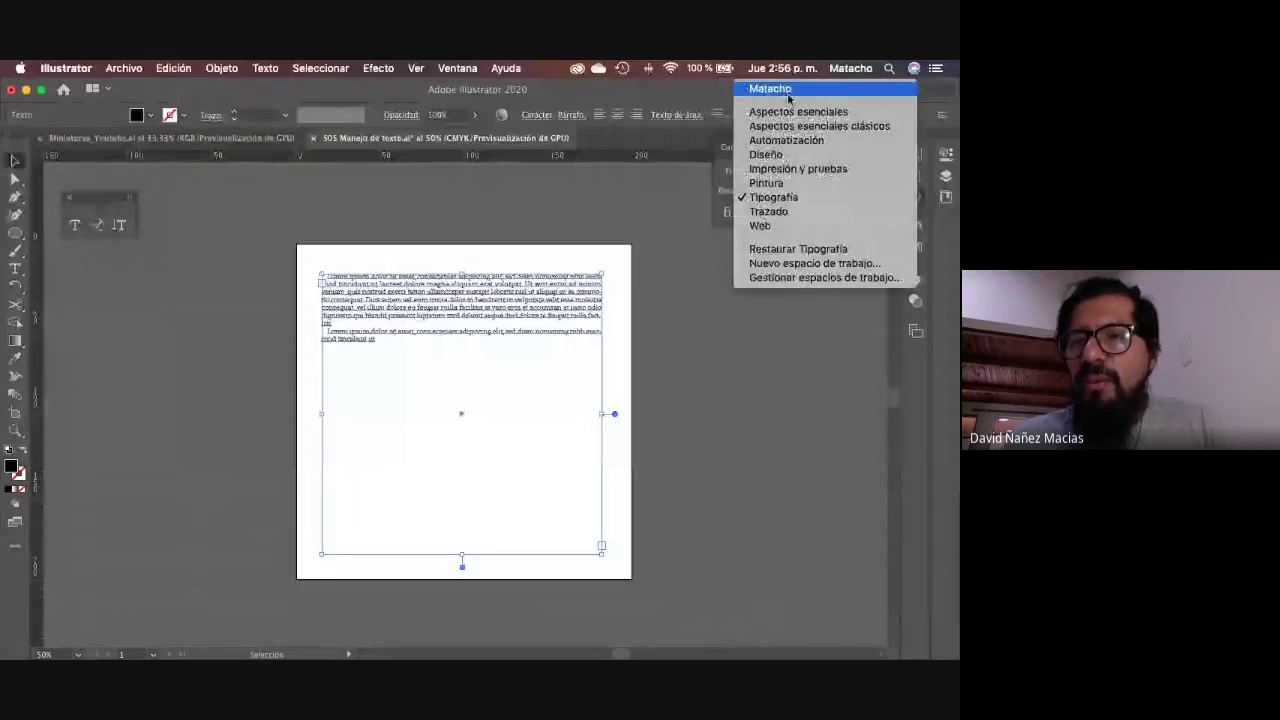
click(788, 92)
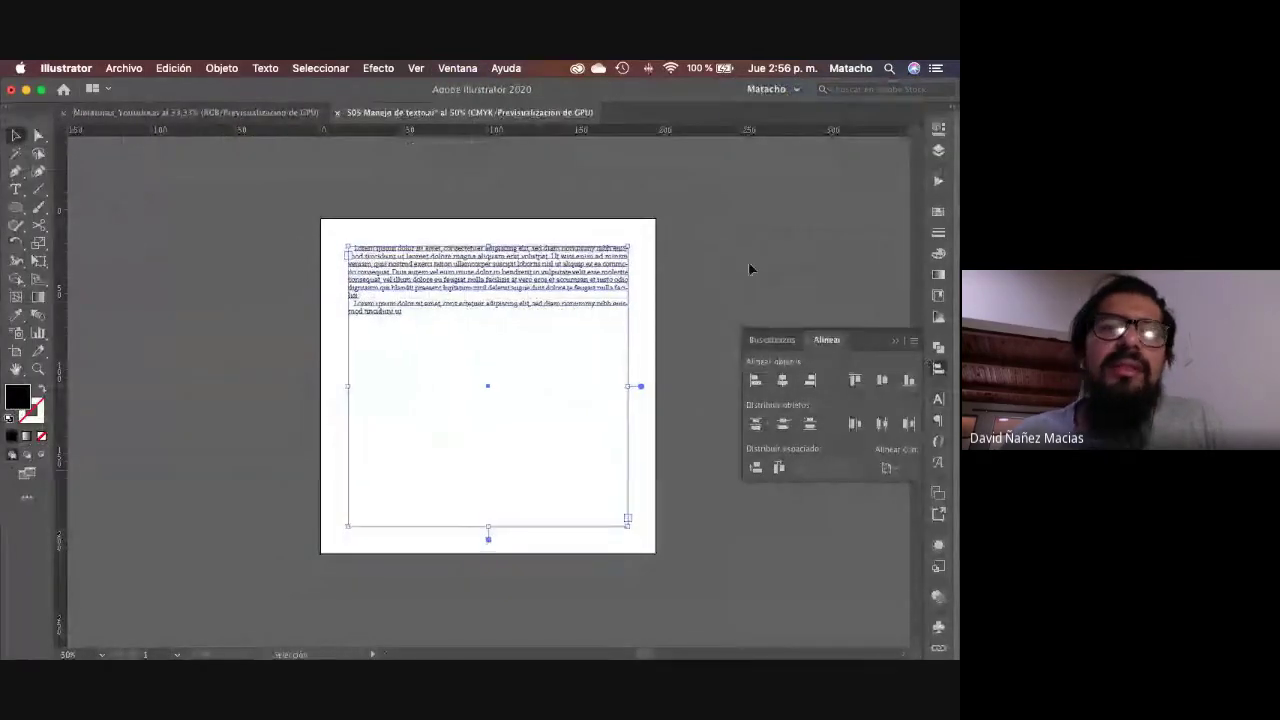
key(super+shift+a)
Step: Split "Lorem ipsum dolor" off as a heading line, with a blank line between it and the body text
key(z)
click(497, 317)
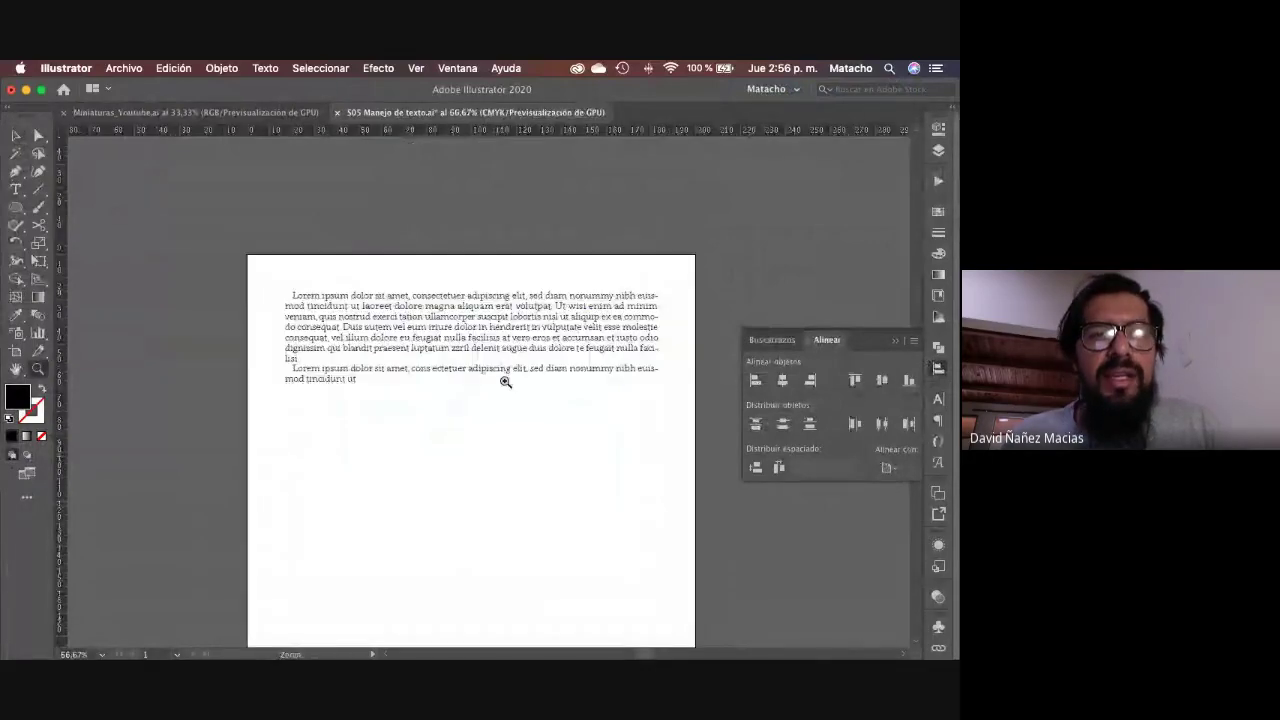
click(351, 343)
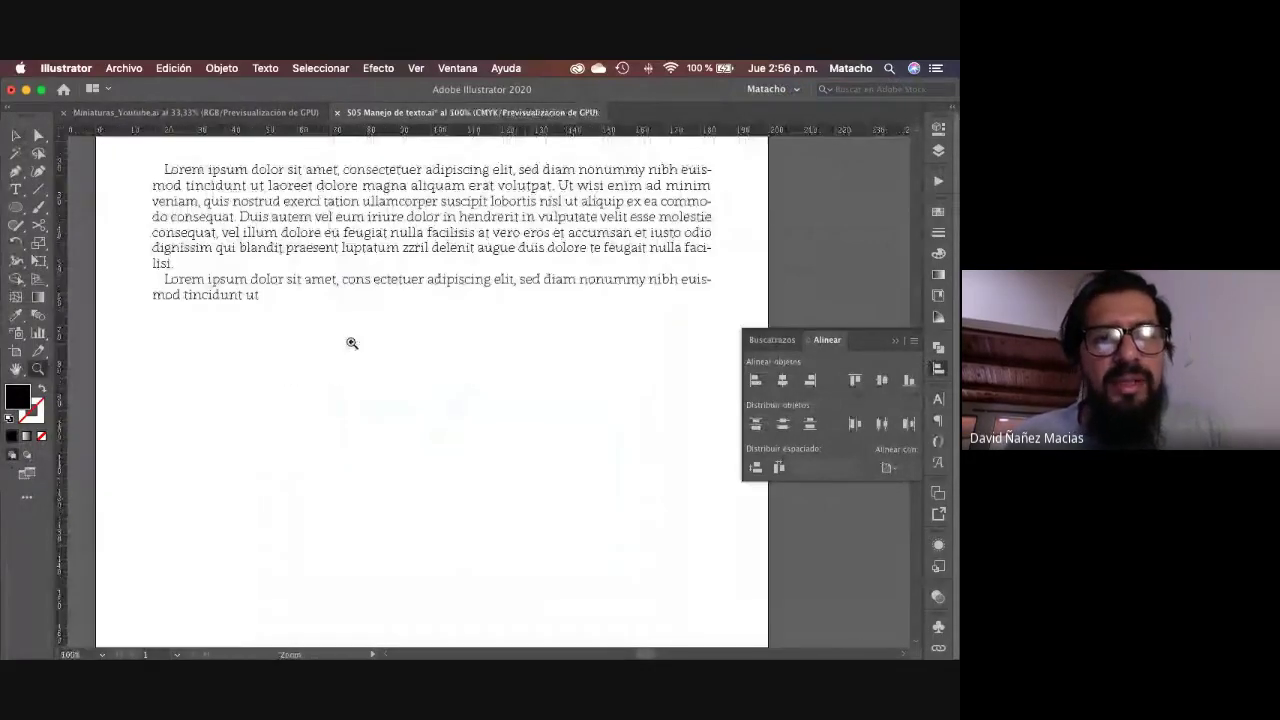
drag(351, 343, 380, 420)
key(t)
click(298, 246)
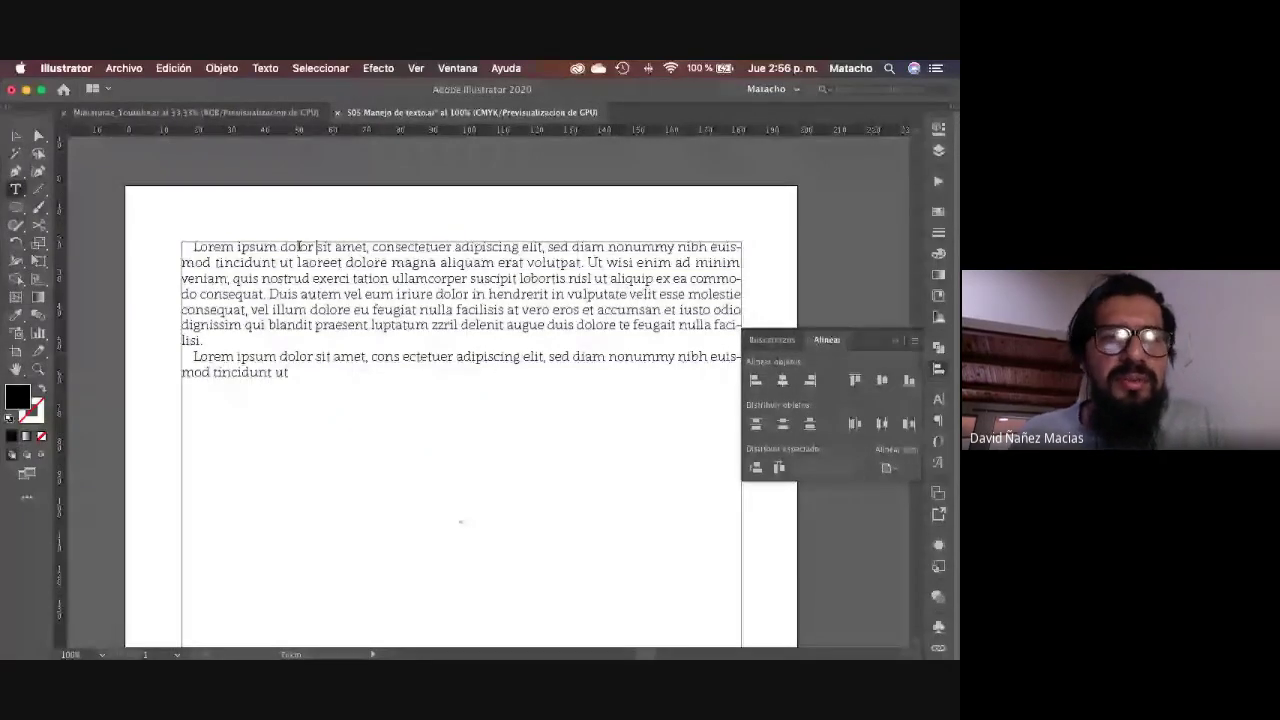
key(Return)
key(Return)
Step: Select the heading line "Lorem ipsum dolor" and open the character settings
triple_click(298, 246)
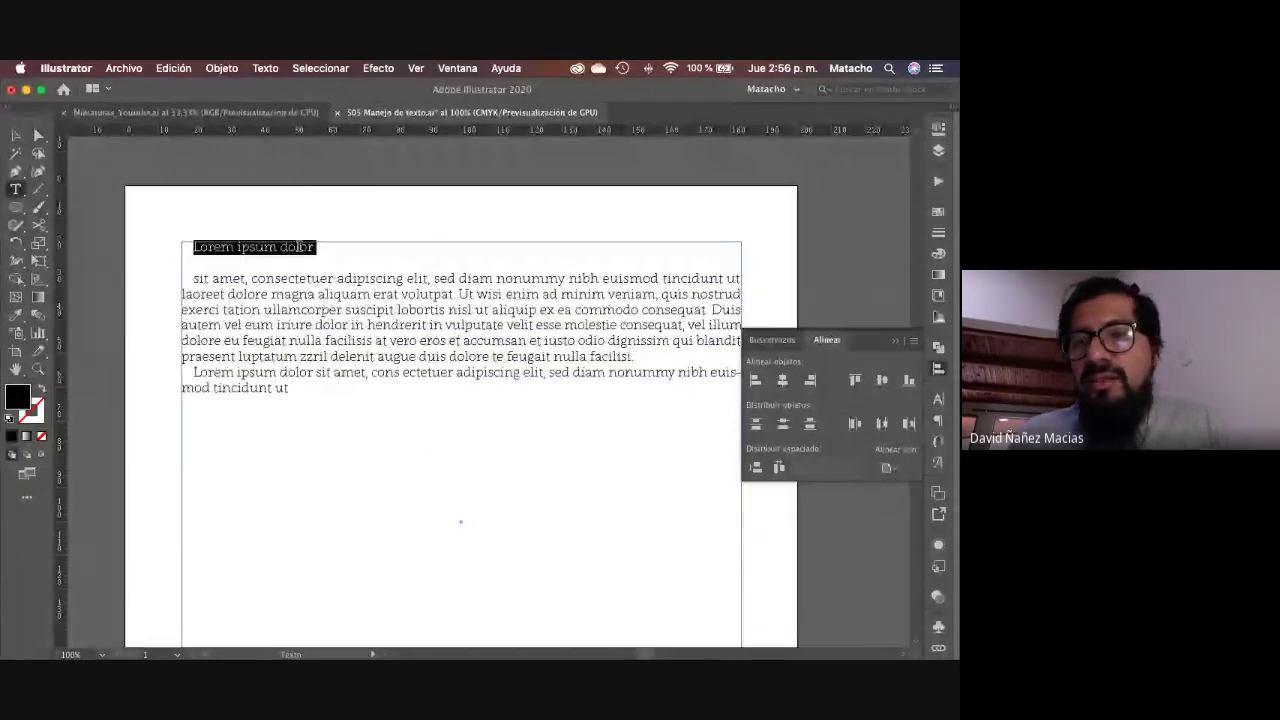
click(937, 399)
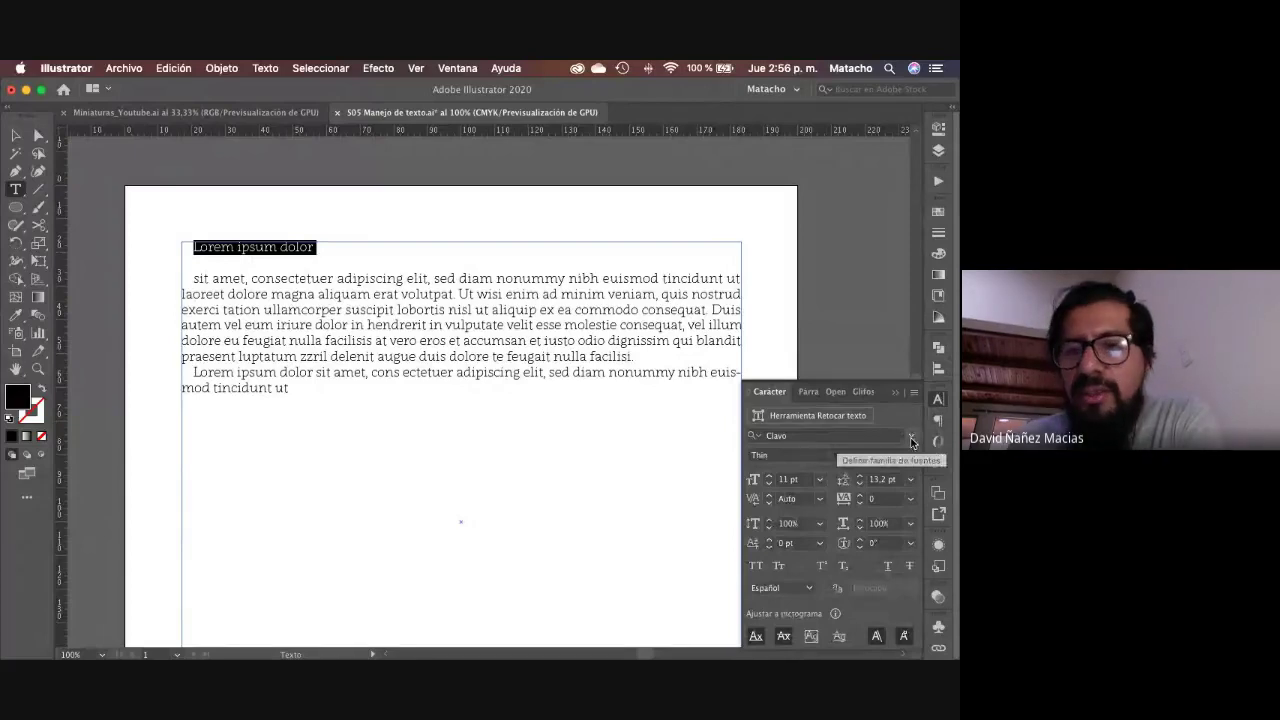
Step: Set the selected title line "Lorem ipsum dolor" in the Abolition Regular font at 90 pt
click(911, 439)
click(804, 526)
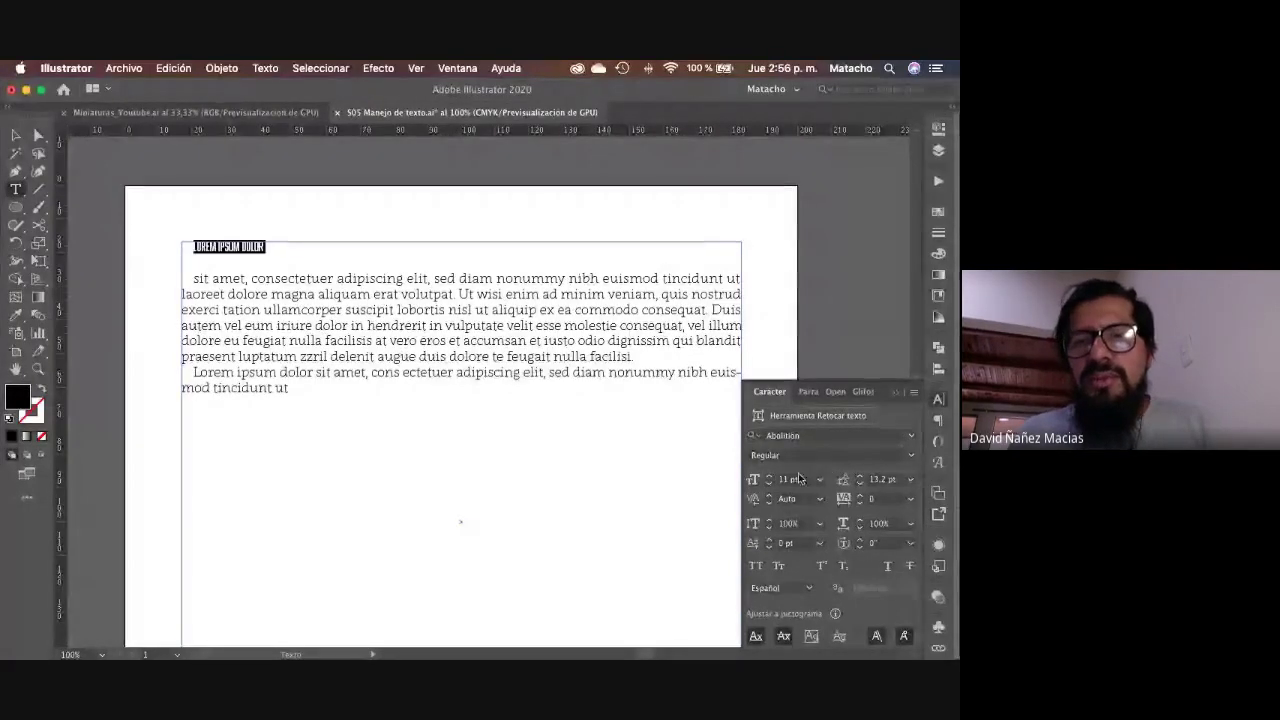
click(795, 479)
text(20)
key(Return)
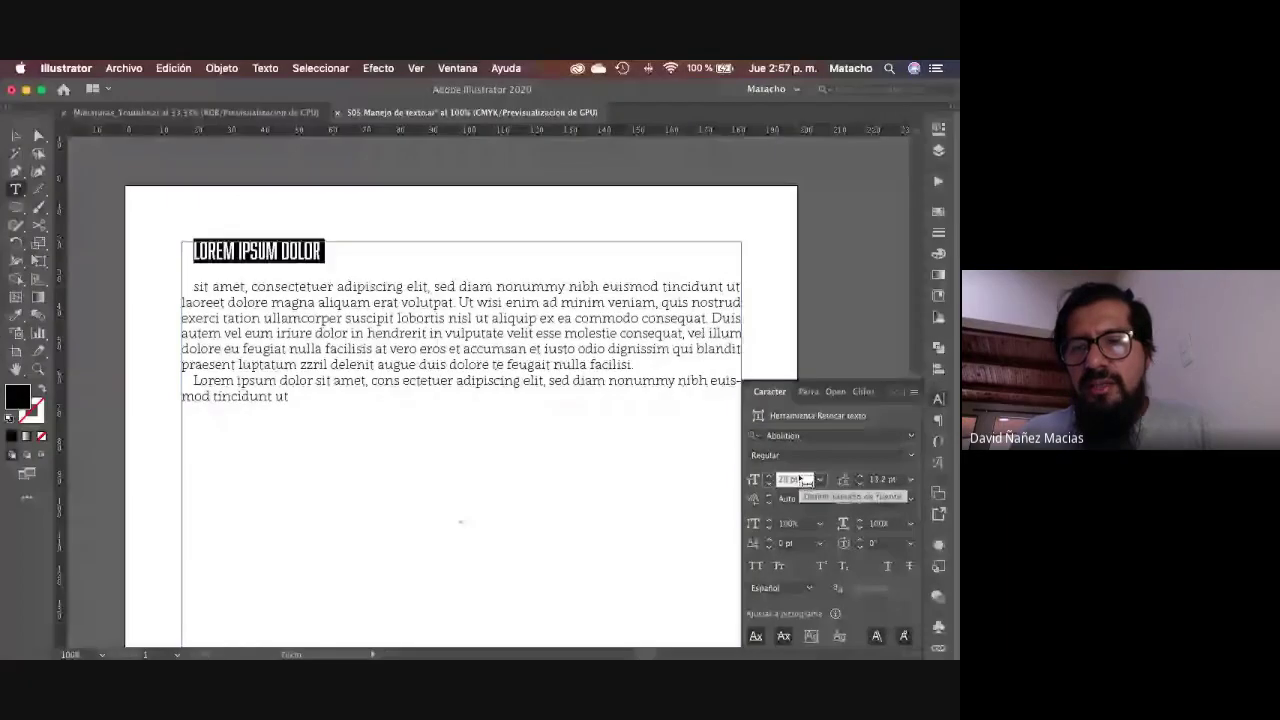
text(90)
key(Return)
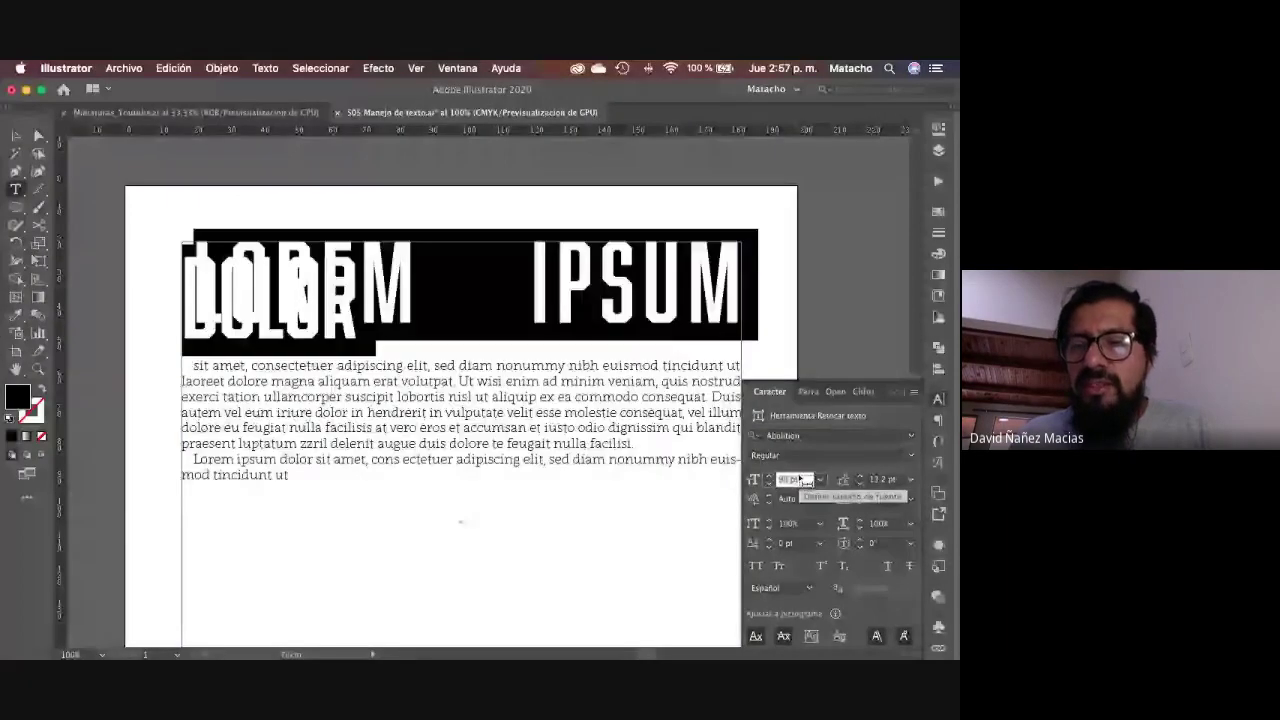
Step: Set the title's leading to 80 pt
click(880, 480)
text(20)
key(Return)
key(shift+Up)
key(shift+Up)
key(shift+Up)
key(shift+Up)
key(shift+Up)
key(shift+Up)
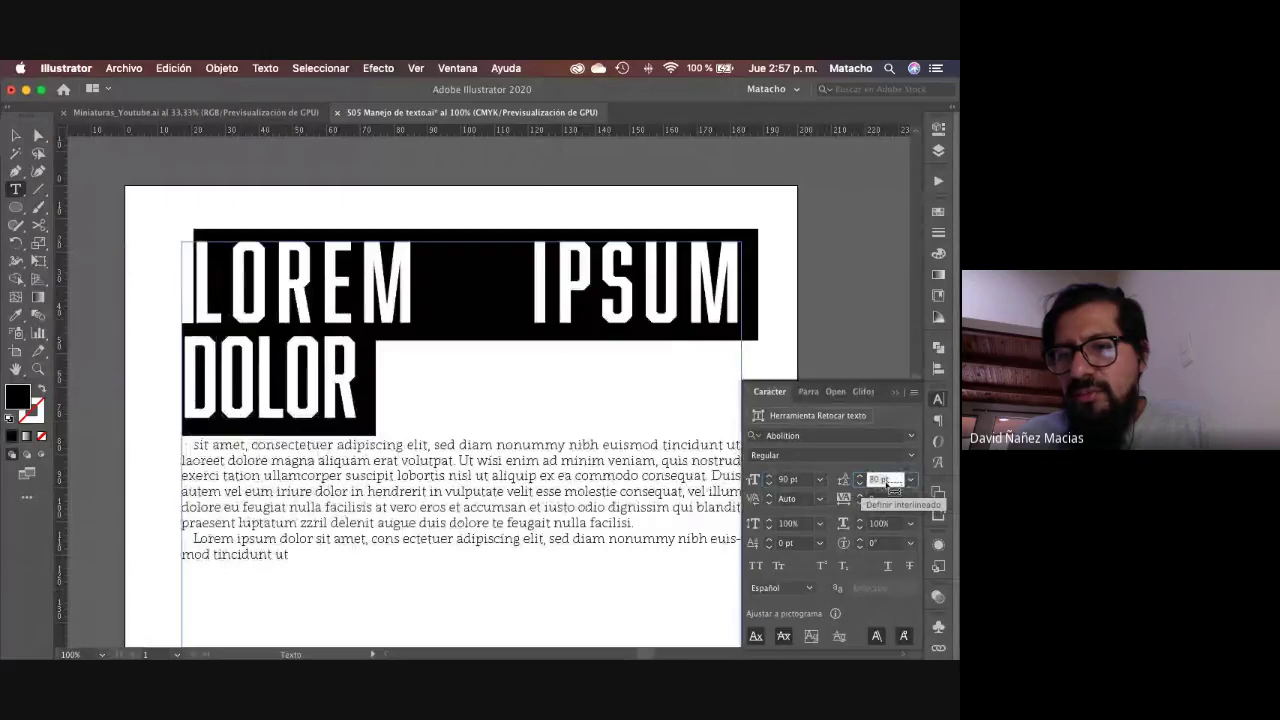
key(shift+Up)
key(shift+Up)
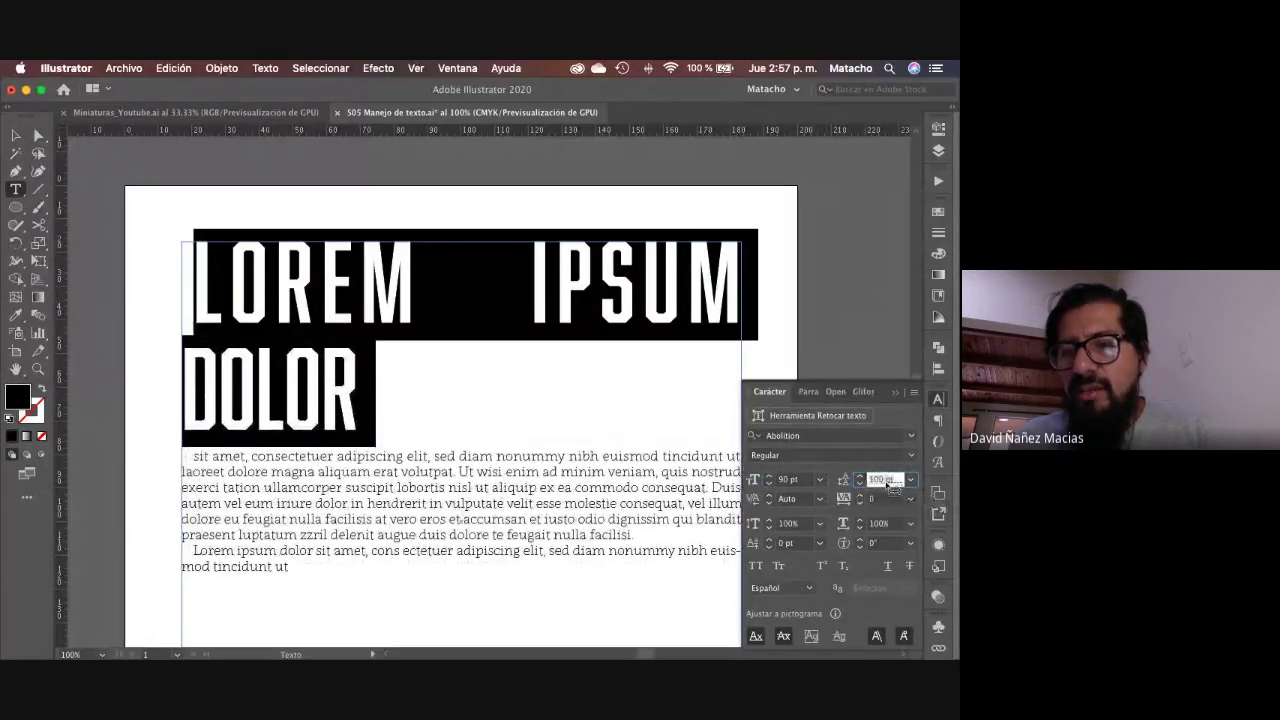
key(shift+Down)
key(Up)
key(Up)
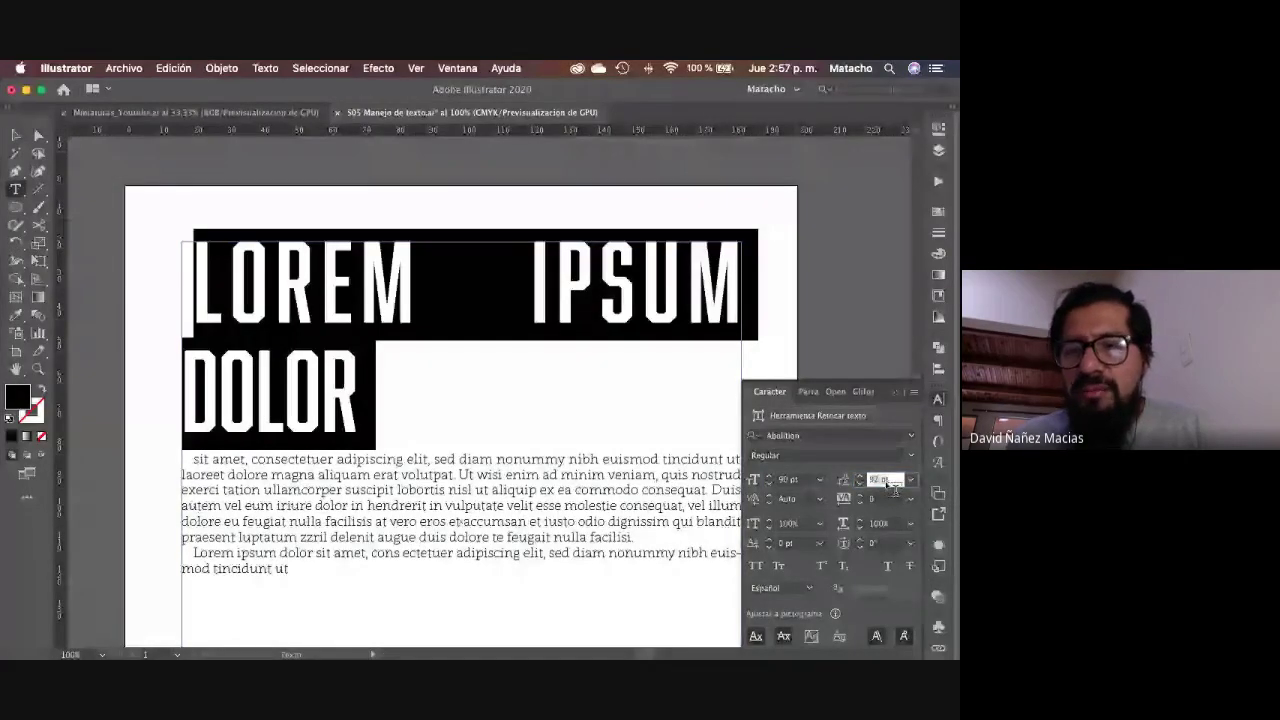
key(Down)
key(Down)
key(Down)
key(Down)
key(Down)
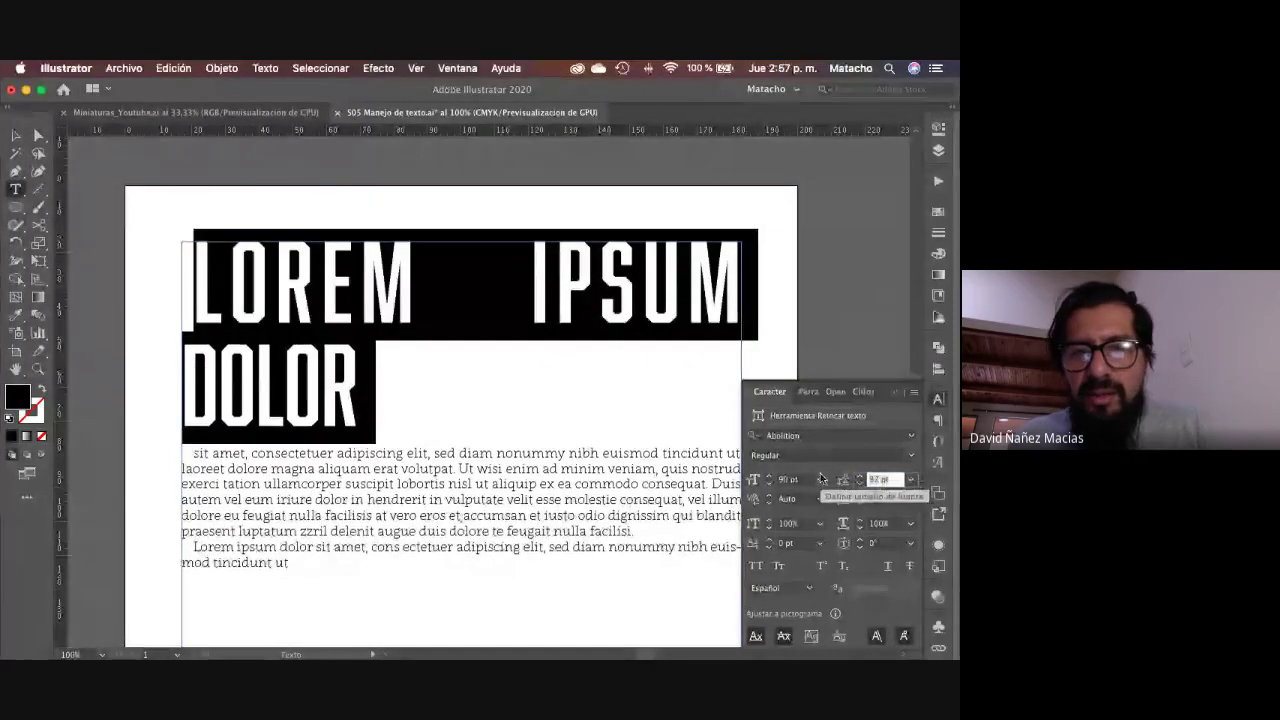
key(Down)
key(Down)
key(Down)
key(Down)
key(Down)
key(Down)
key(Down)
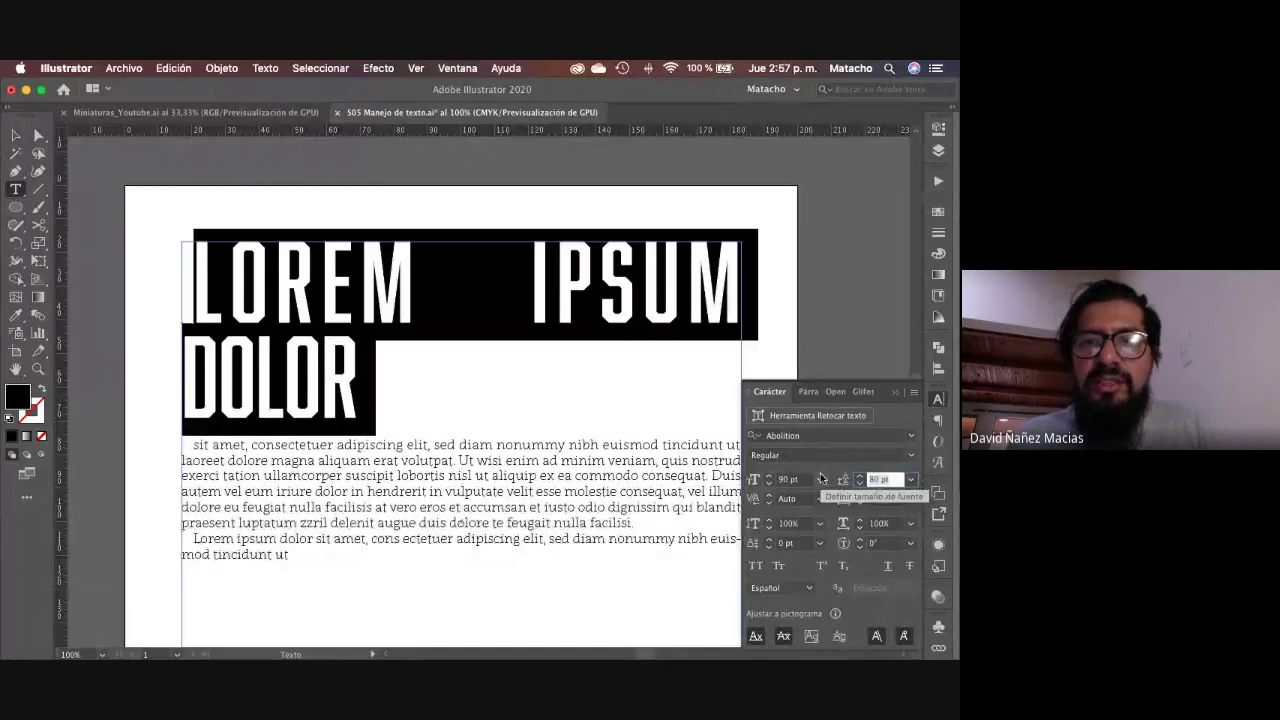
Step: Break the title into three lines, LOREM, IPSUM and DOLOR, and finish editing the text
click(553, 270)
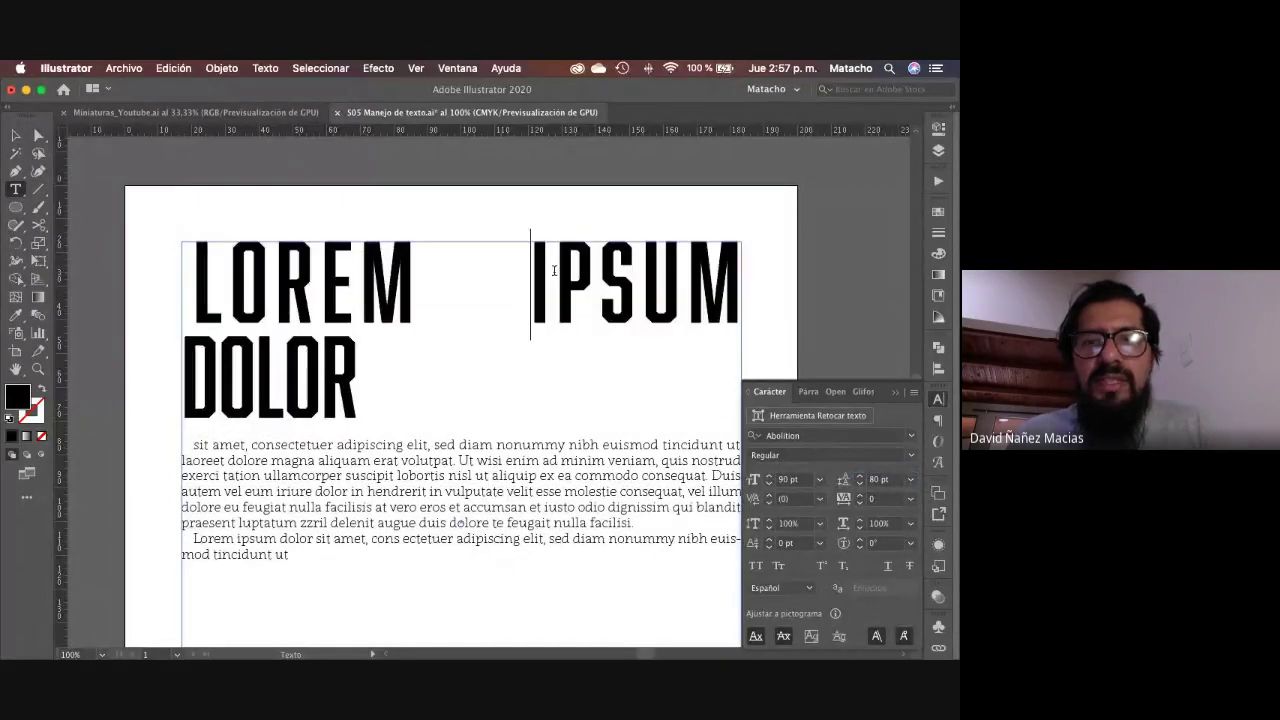
key(BackSpace)
key(Return)
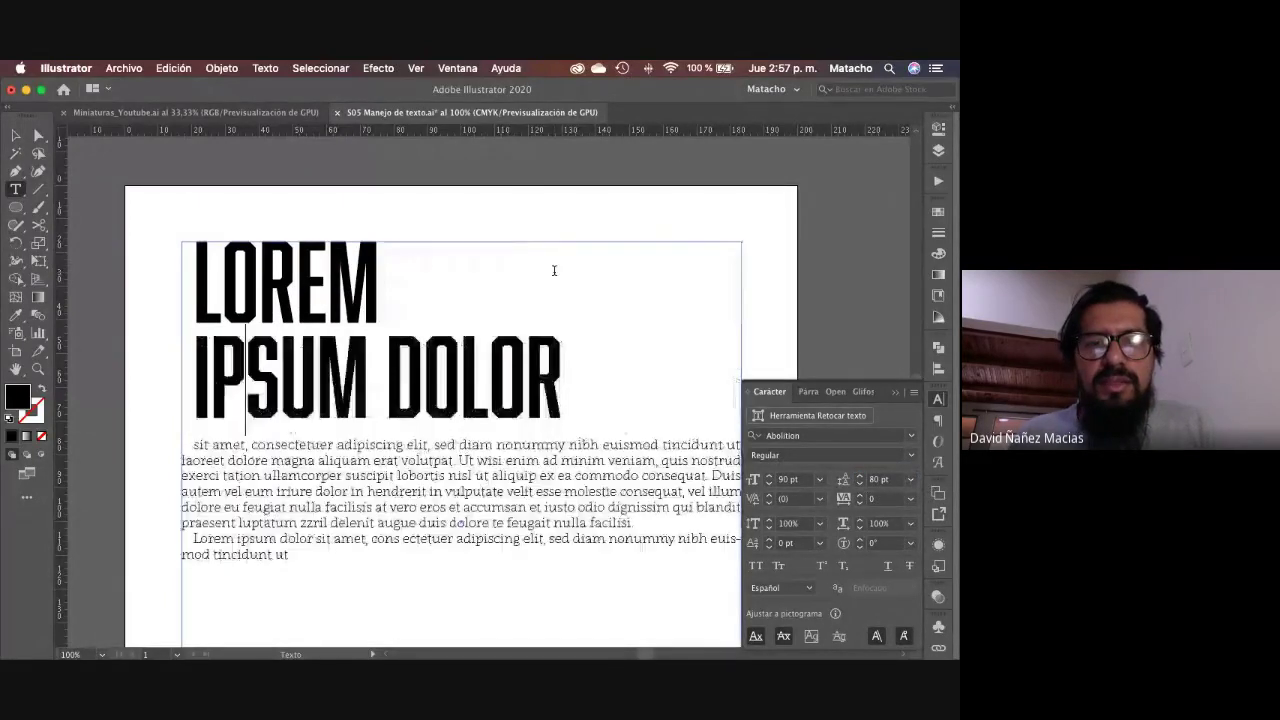
key(alt+Right)
key(BackSpace)
key(Return)
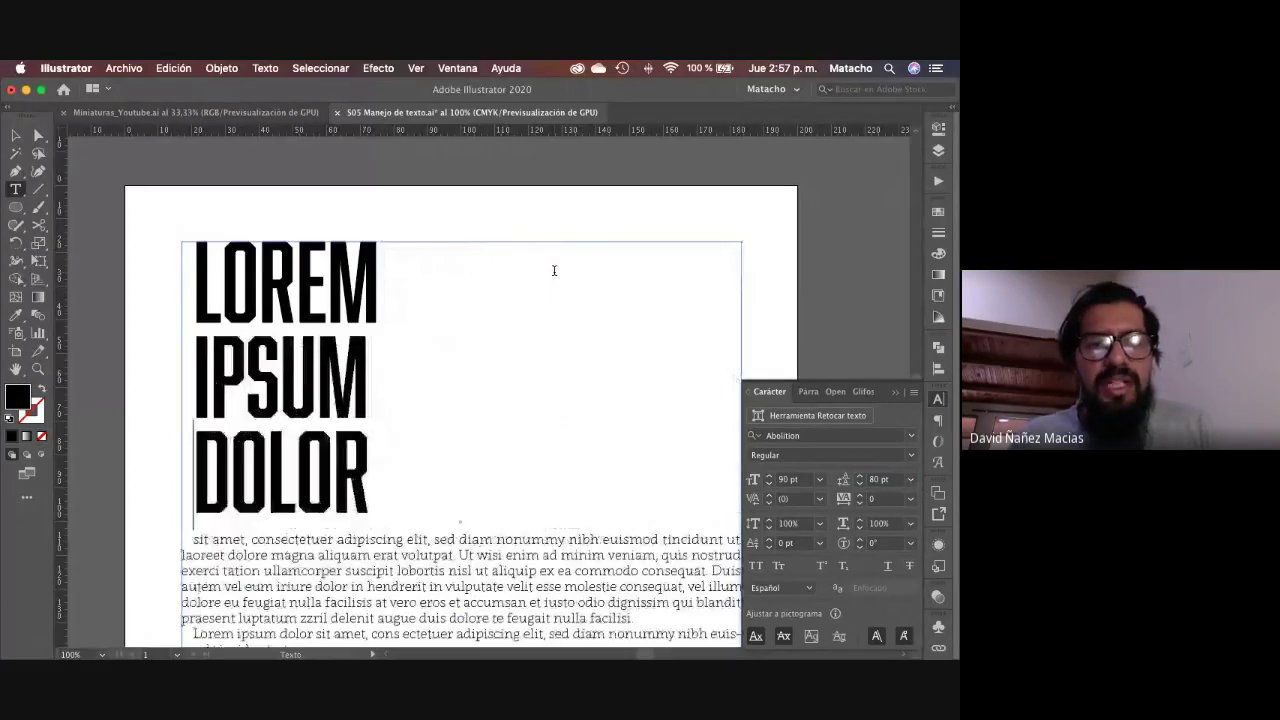
key(Escape)
click(473, 222)
Step: Narrow the text frame to the title's width and shorten it to end just below DOLOR
key(z)
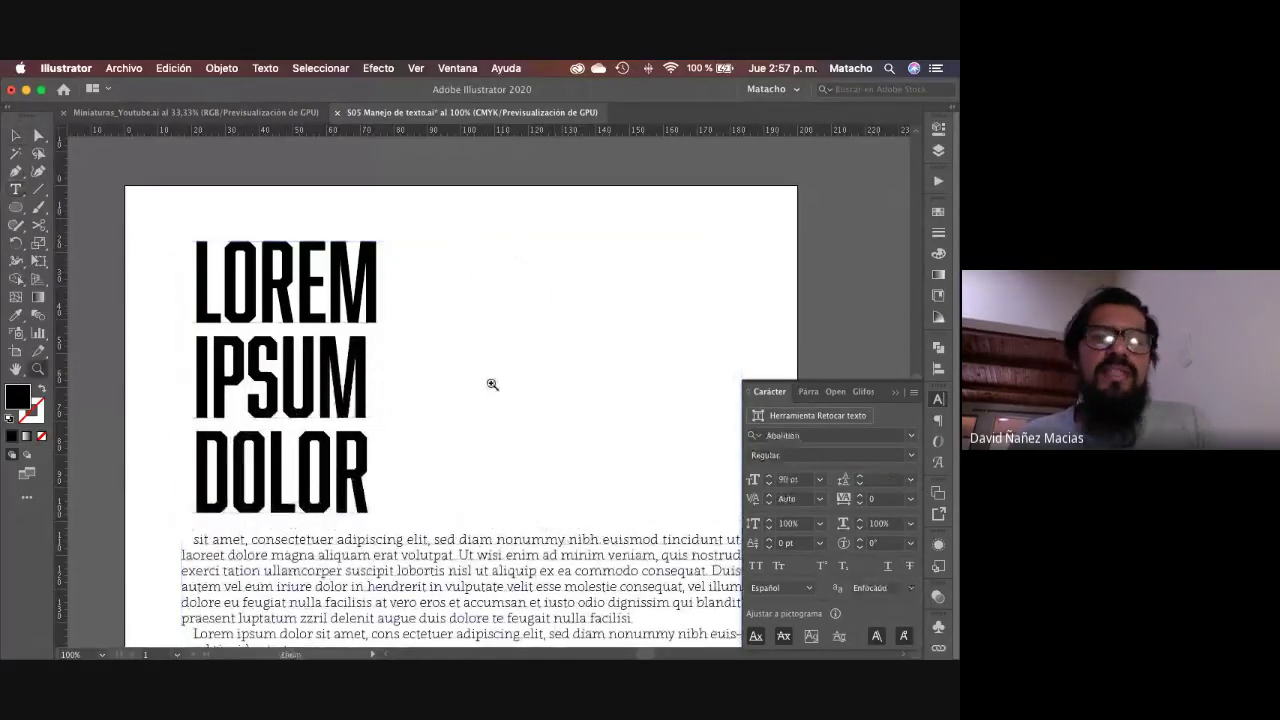
alt+click(492, 384)
scroll(505, 390, down, 2)
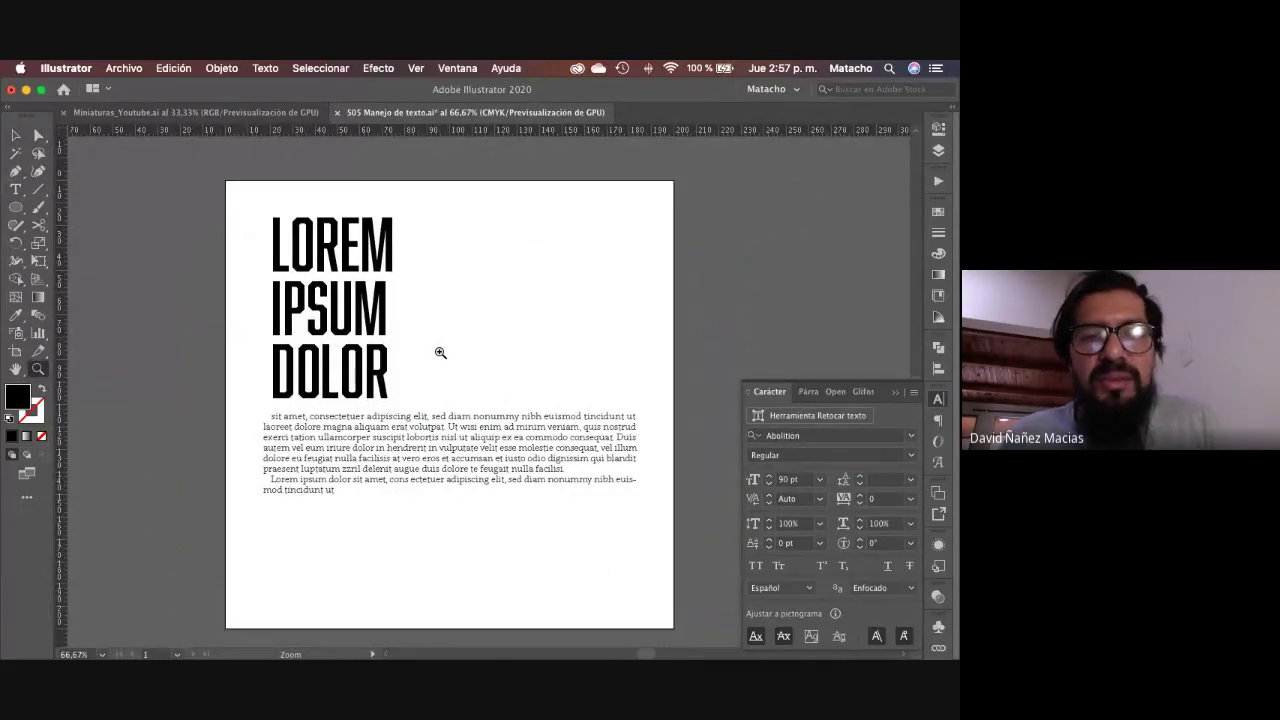
key(v)
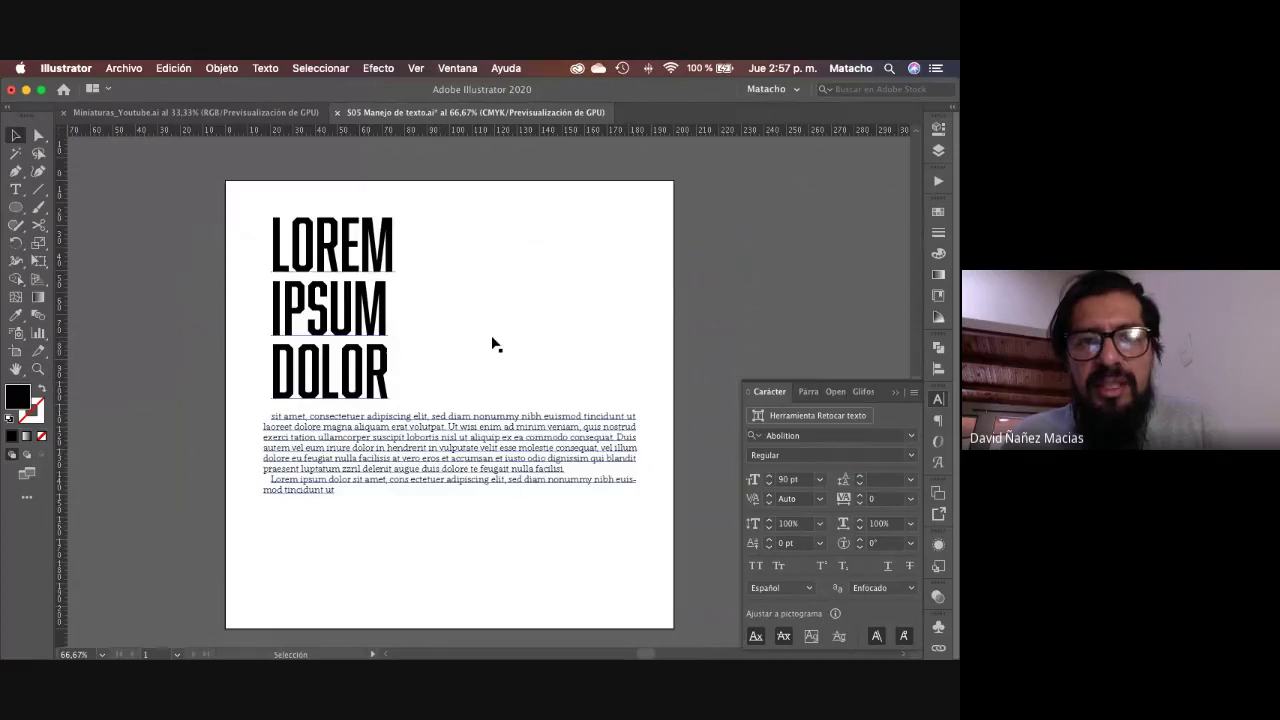
click(492, 343)
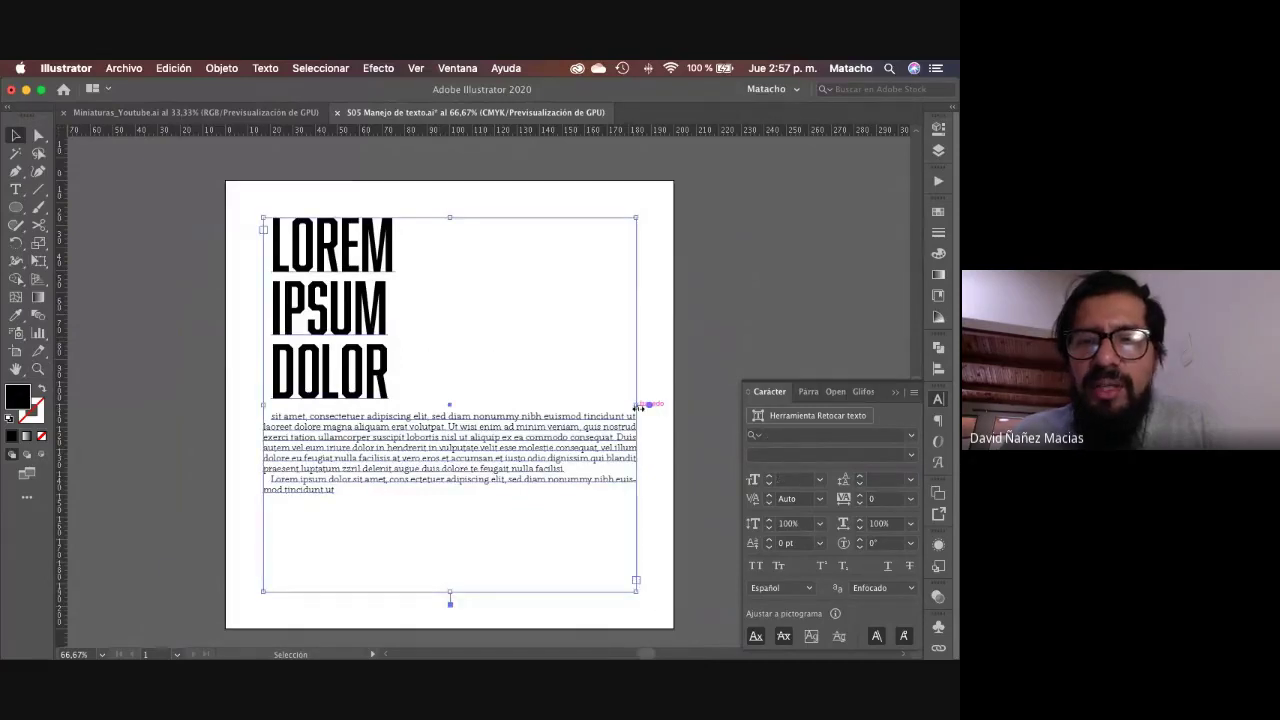
drag(637, 406, 398, 406)
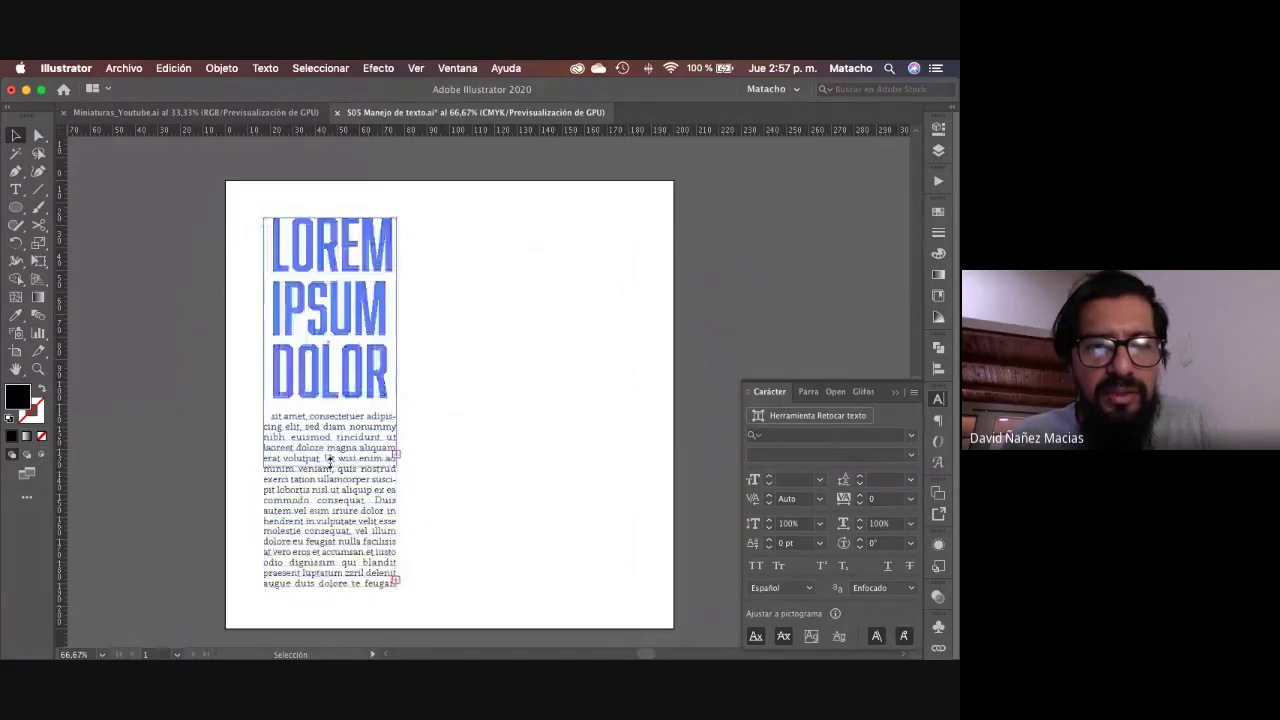
click(405, 412)
click(333, 408)
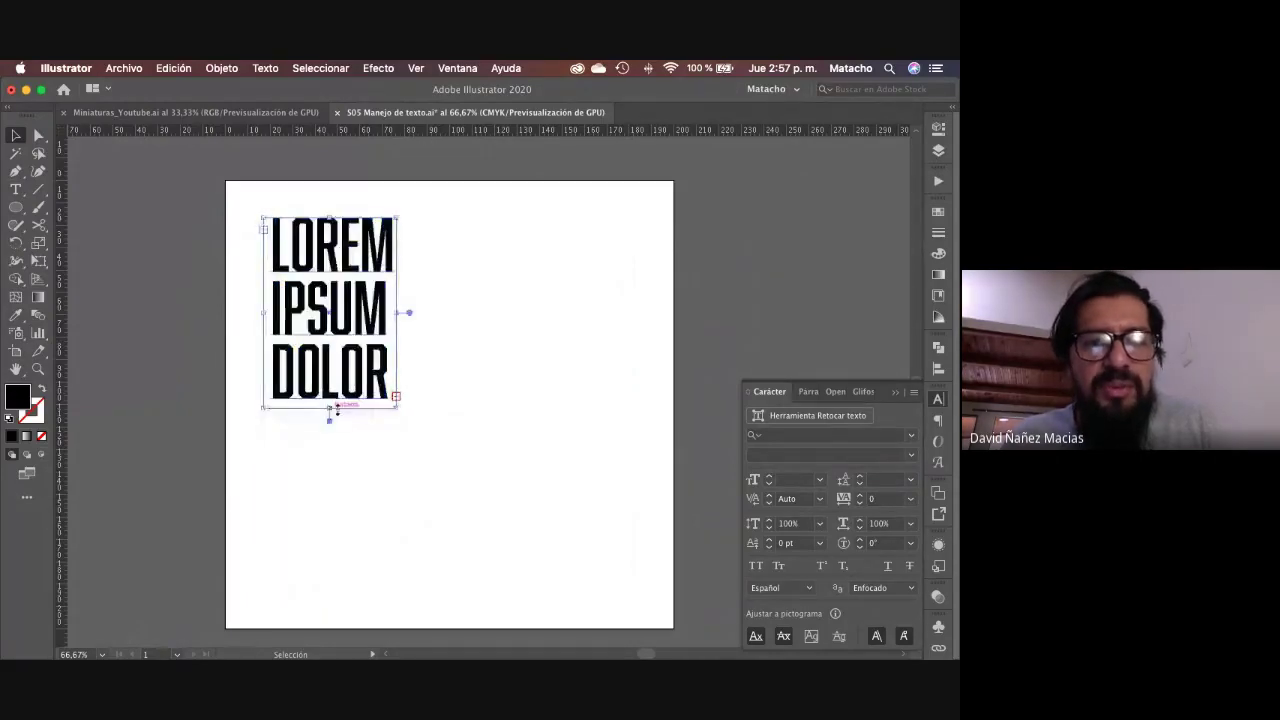
Step: Thread the title frame's overflow text into a new frame about 90 by 115 mm beside the title
key(t)
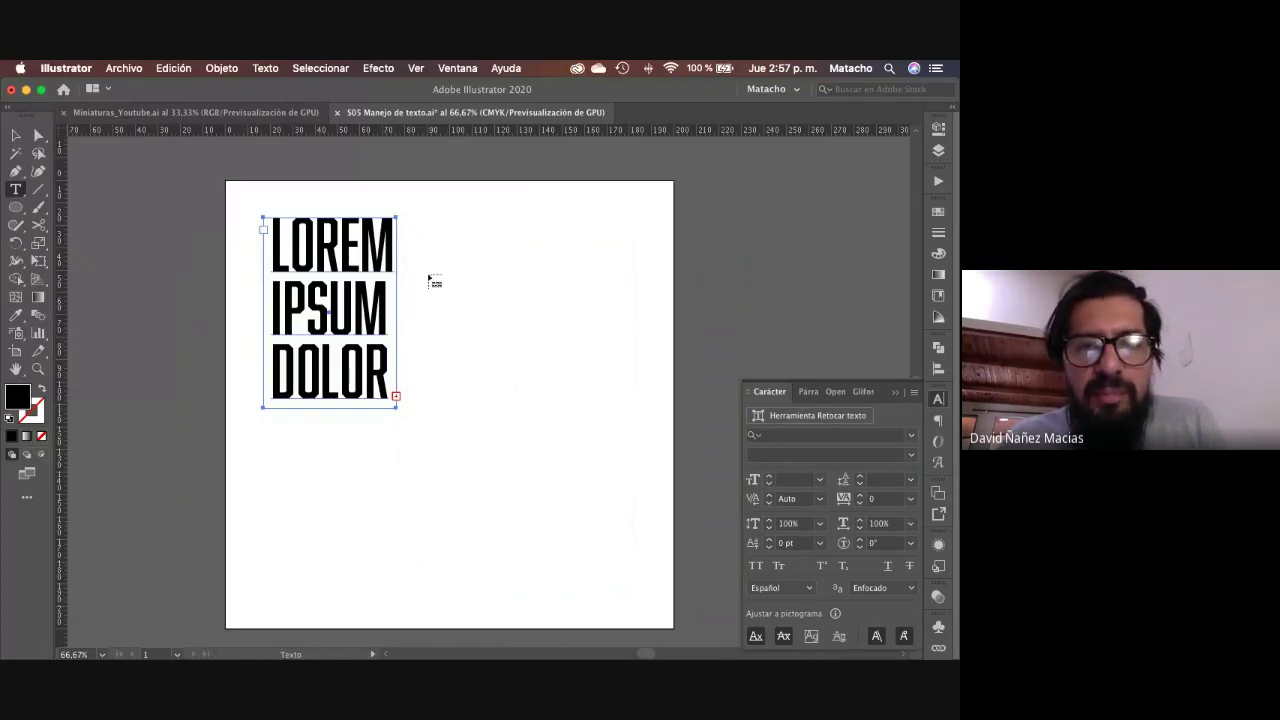
drag(429, 276, 631, 534)
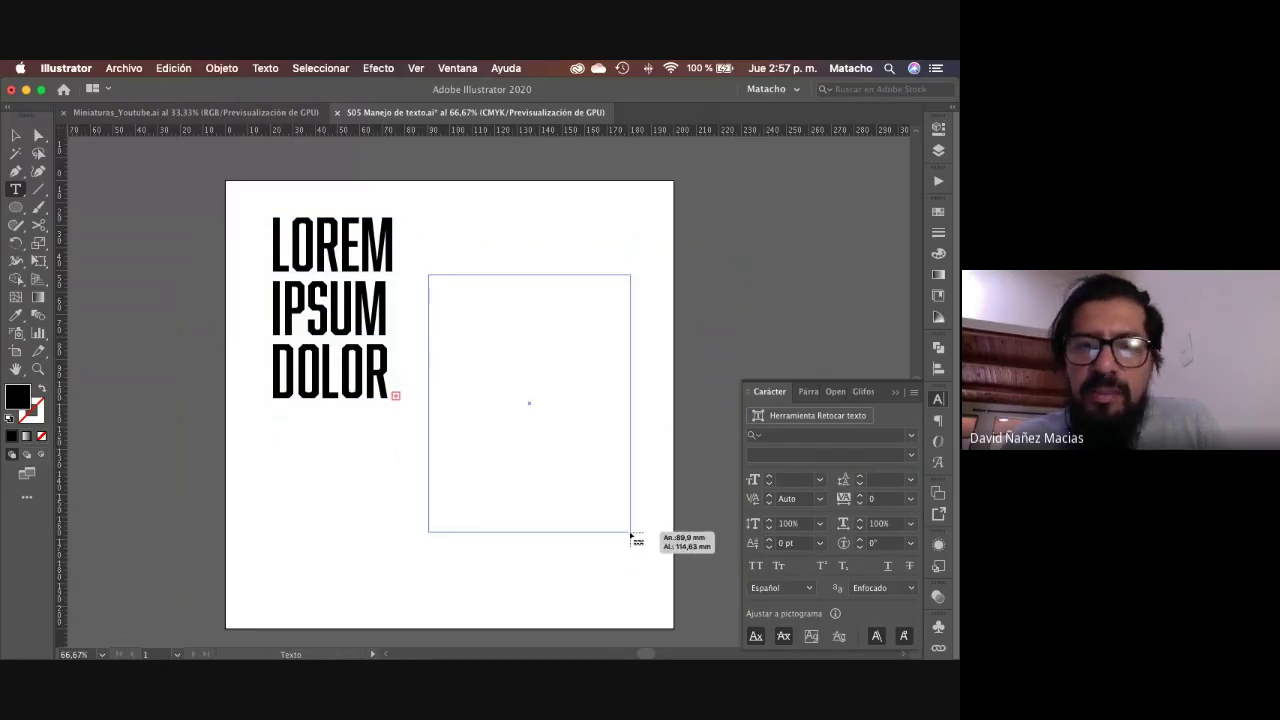
drag(631, 537, 633, 530)
key(v)
Step: Examine the thread link between the title frame and the body text frame
click(335, 322)
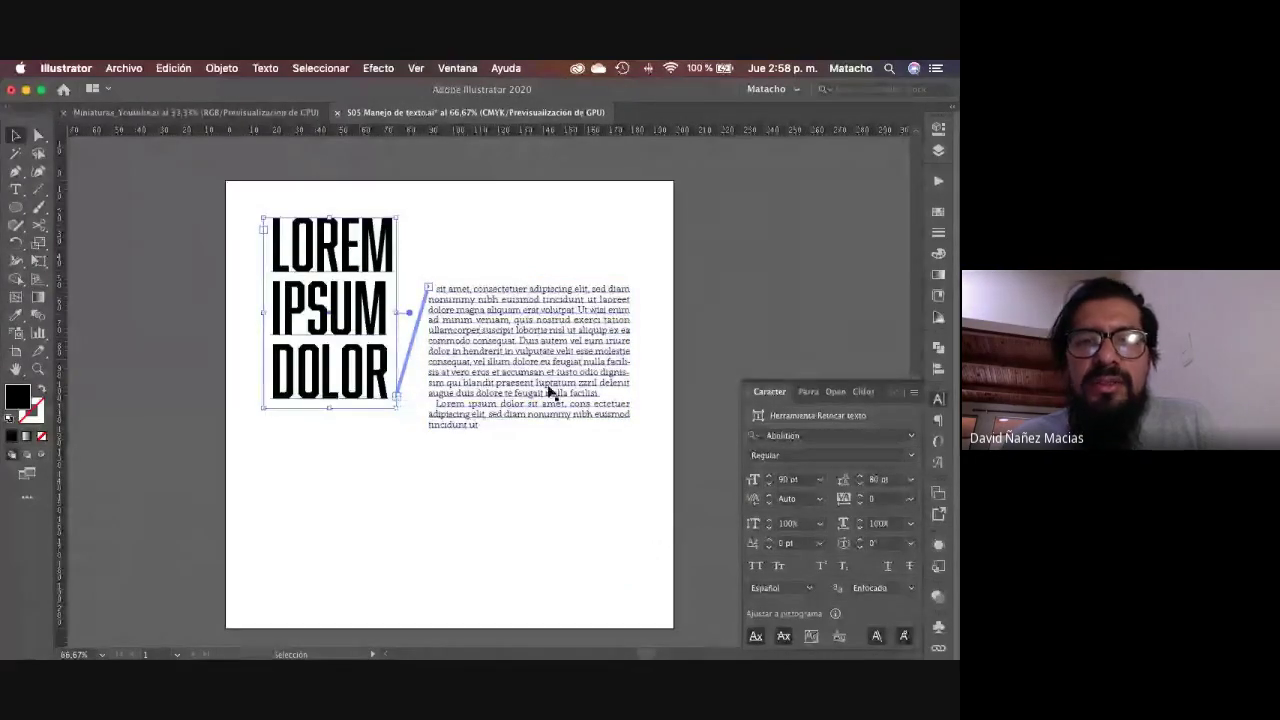
click(526, 532)
click(357, 366)
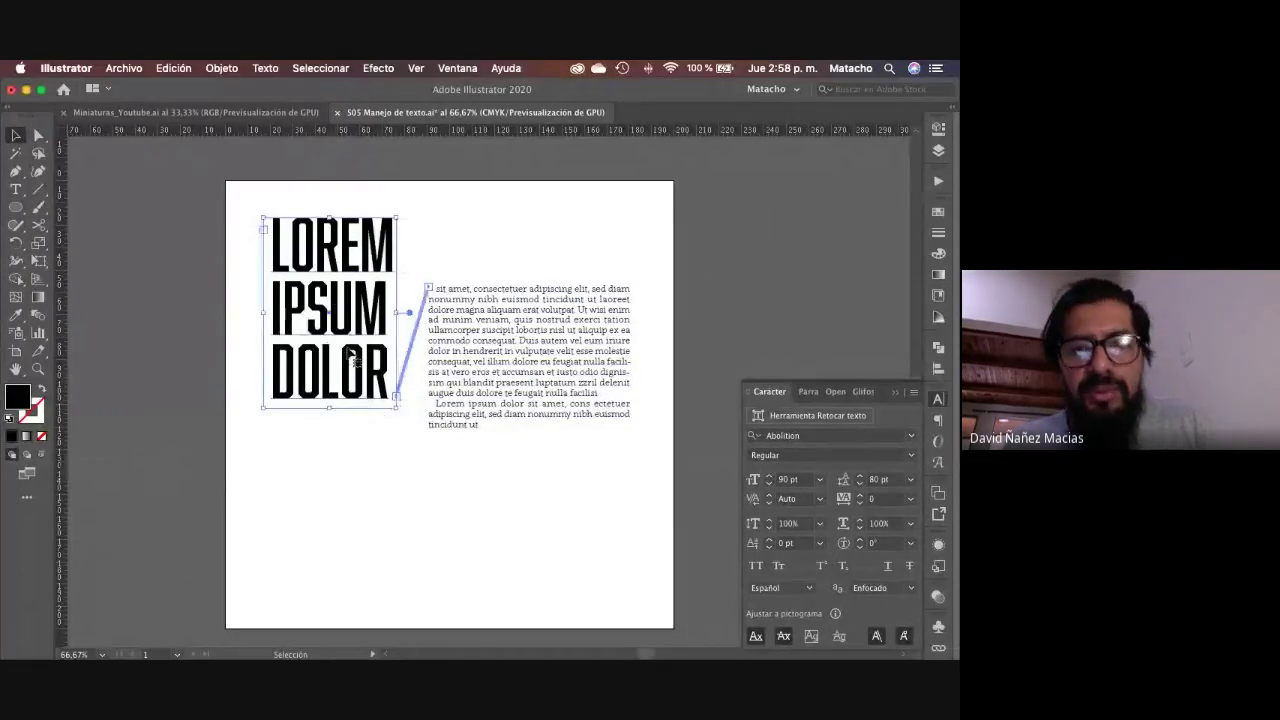
key(super+1)
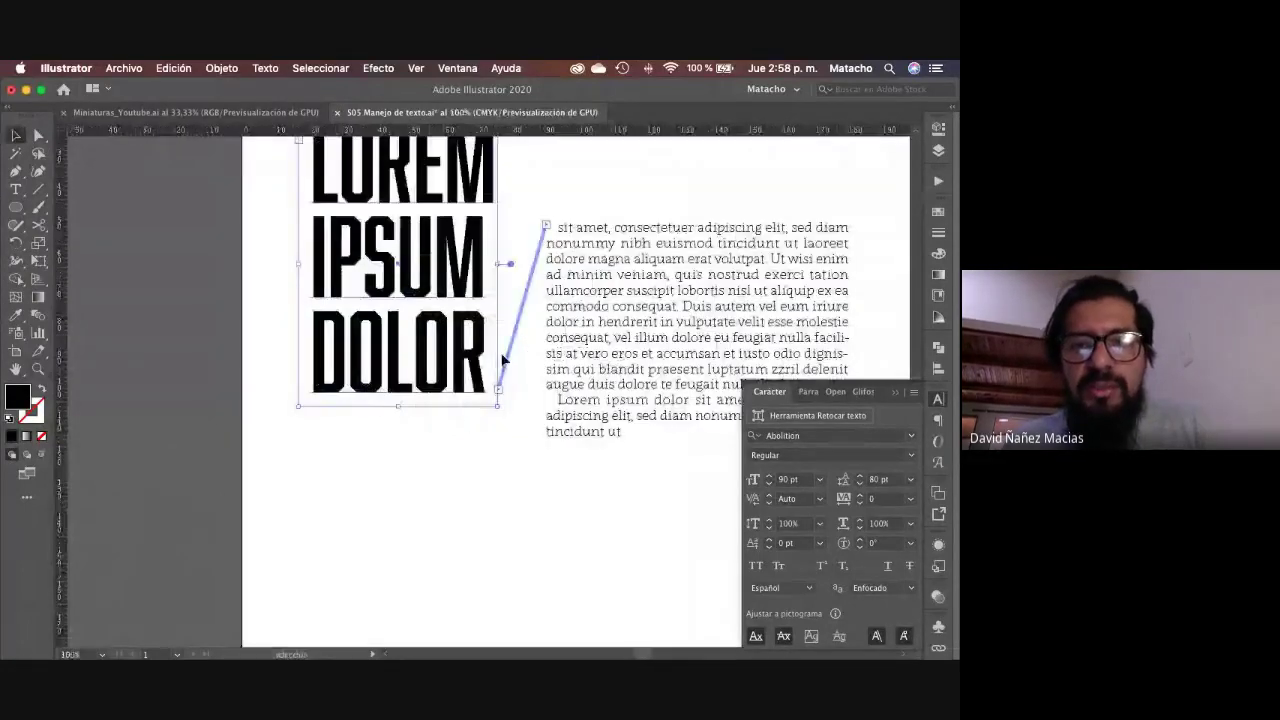
shift+click(591, 316)
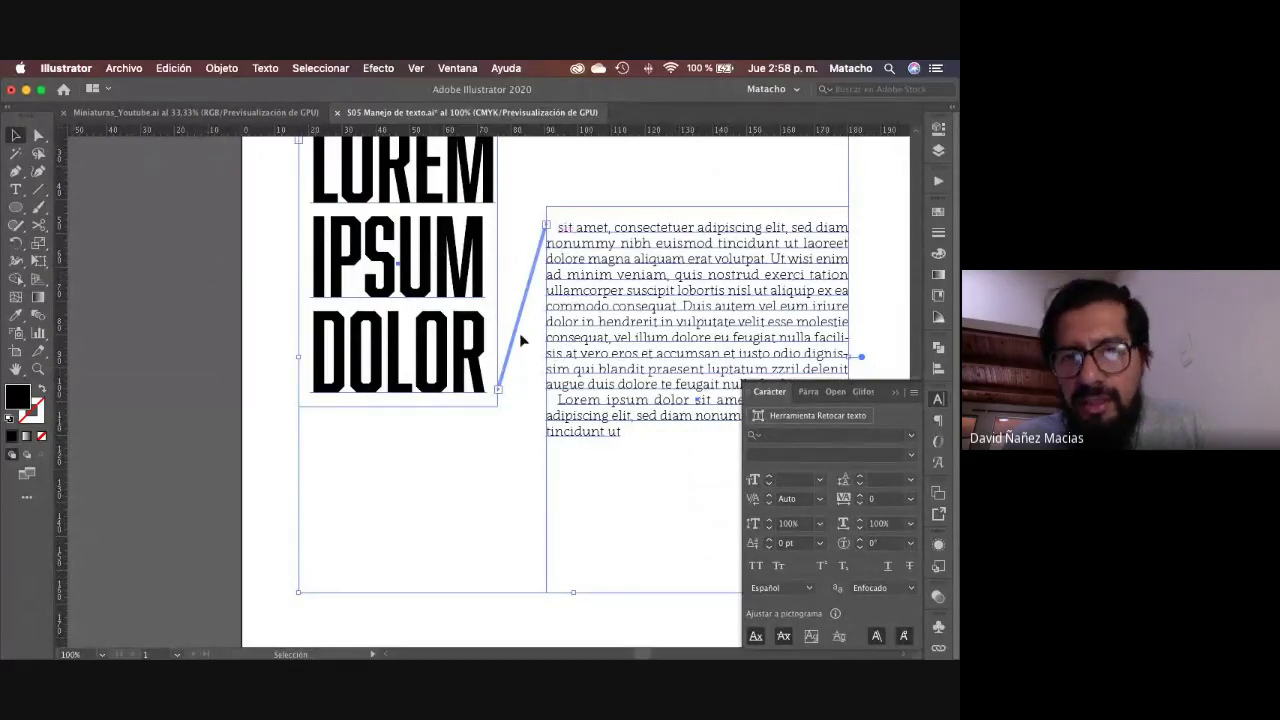
key(z)
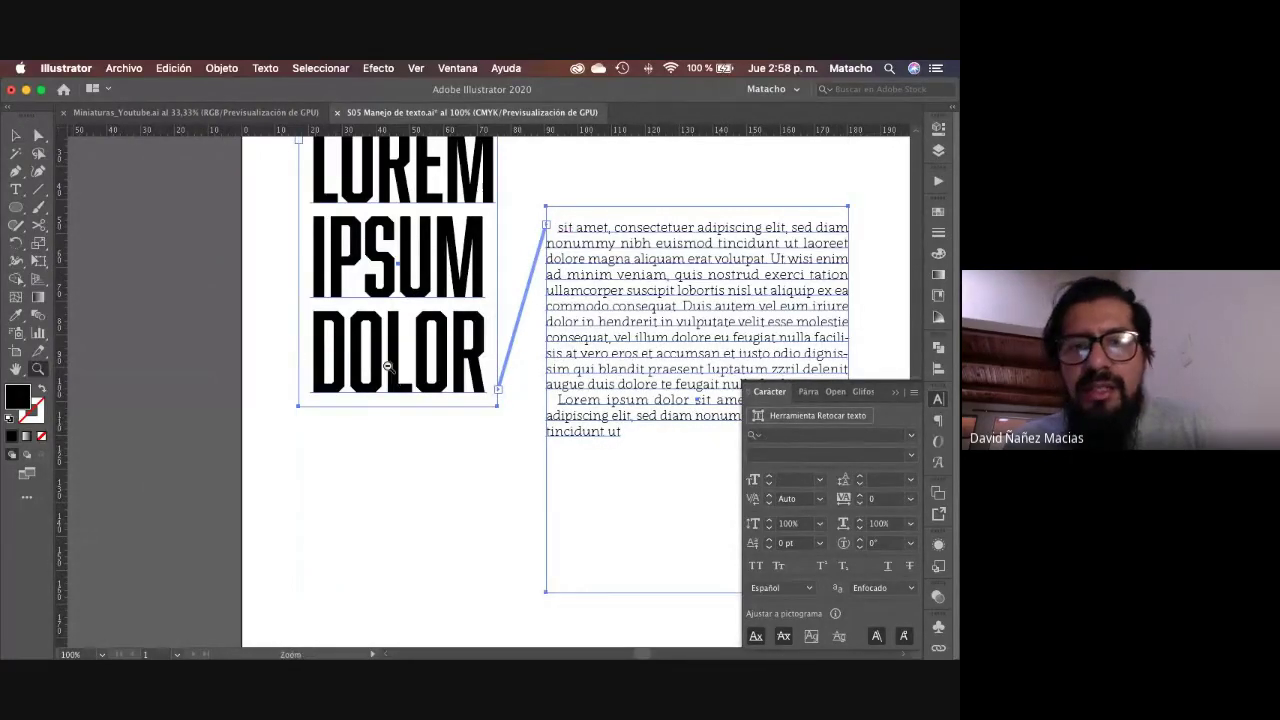
alt+click(388, 367)
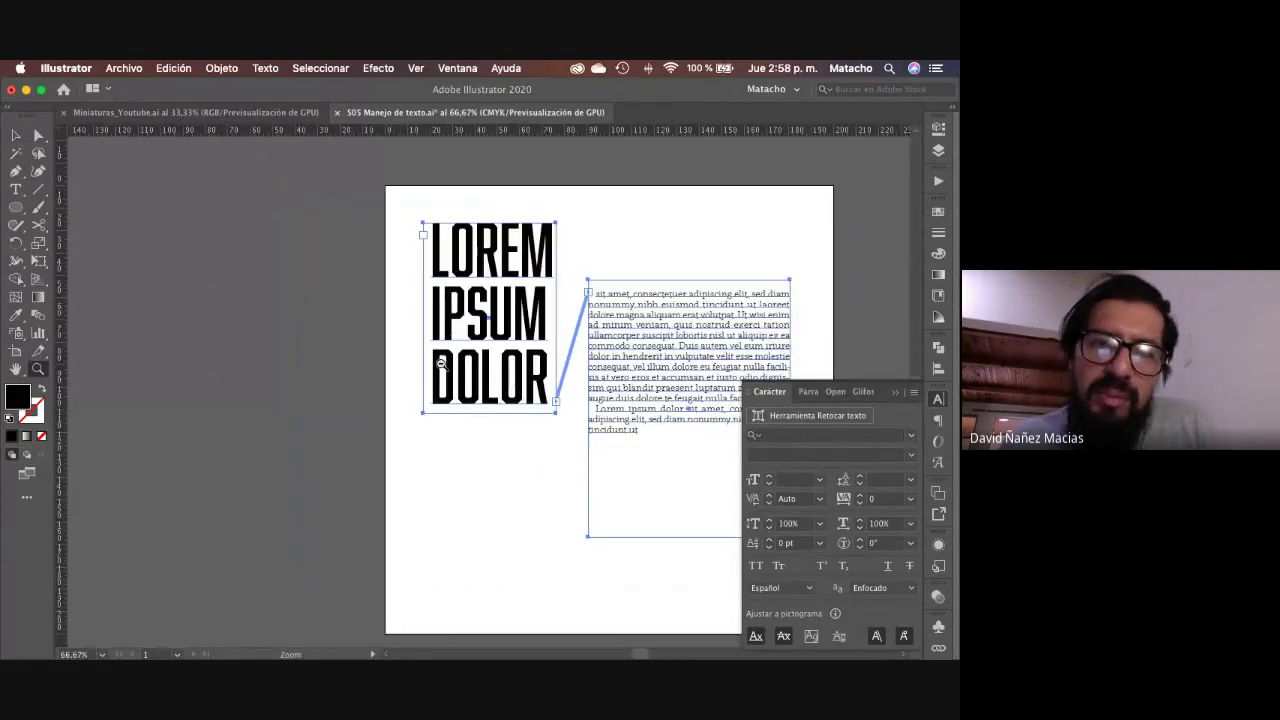
key(v)
drag(392, 262, 420, 300)
click(352, 275)
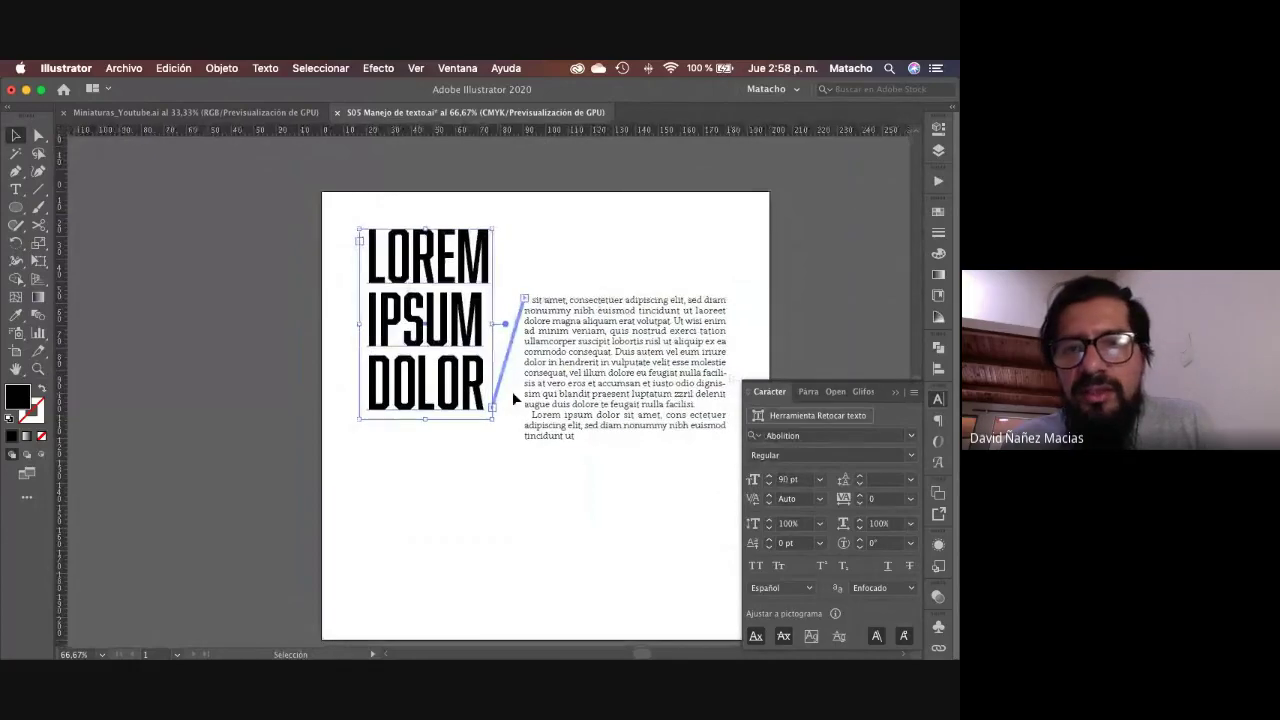
Step: Move the body text frame slightly upward and shorten it to five lines of text
drag(646, 393, 549, 354)
click(549, 355)
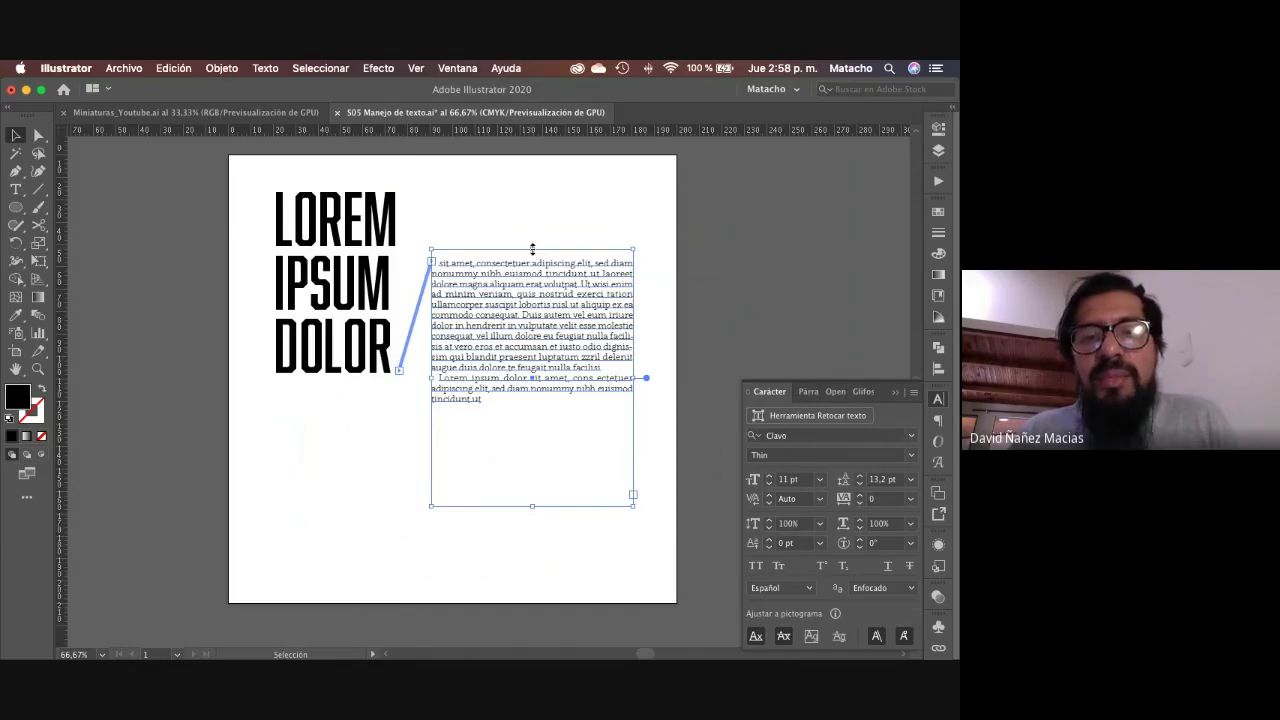
mouse_move(532, 248)
mouse_down()
mouse_move(532, 438)
mouse_move(509, 240)
mouse_up()
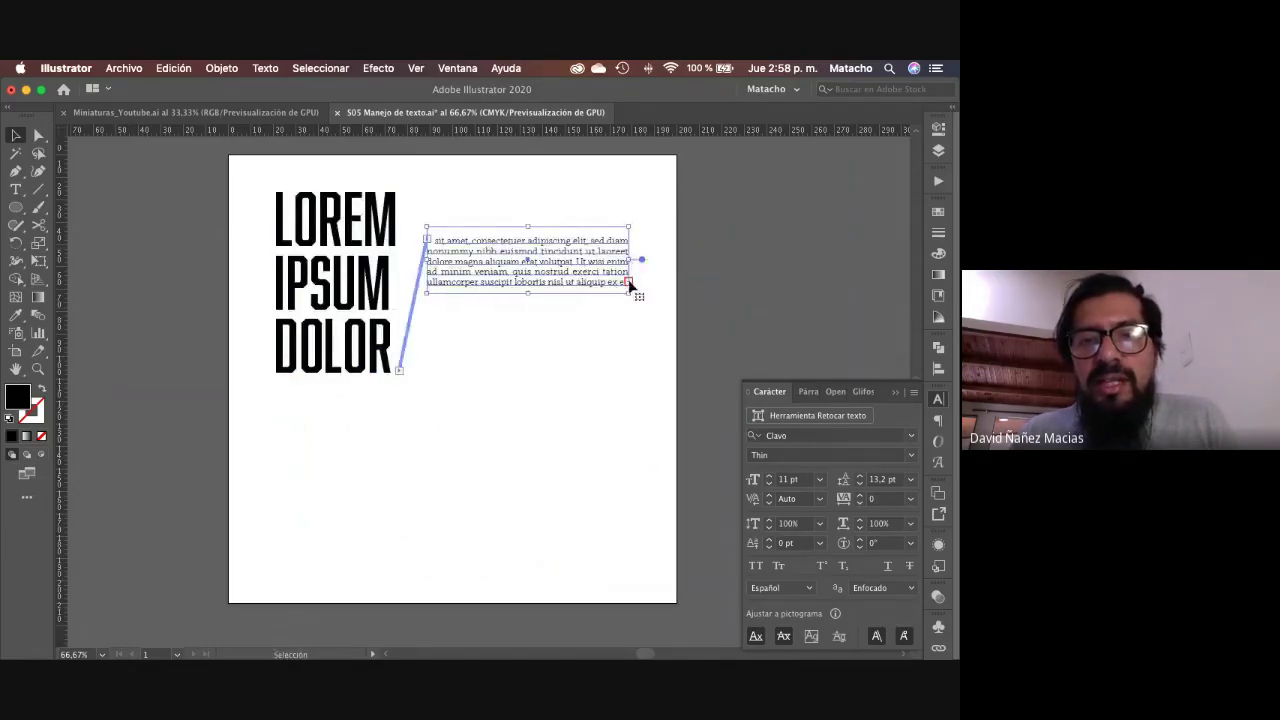
Step: Thread the body frame's overflow text through three small new frames drawn one below another beneath it
key(t)
drag(463, 364, 540, 383)
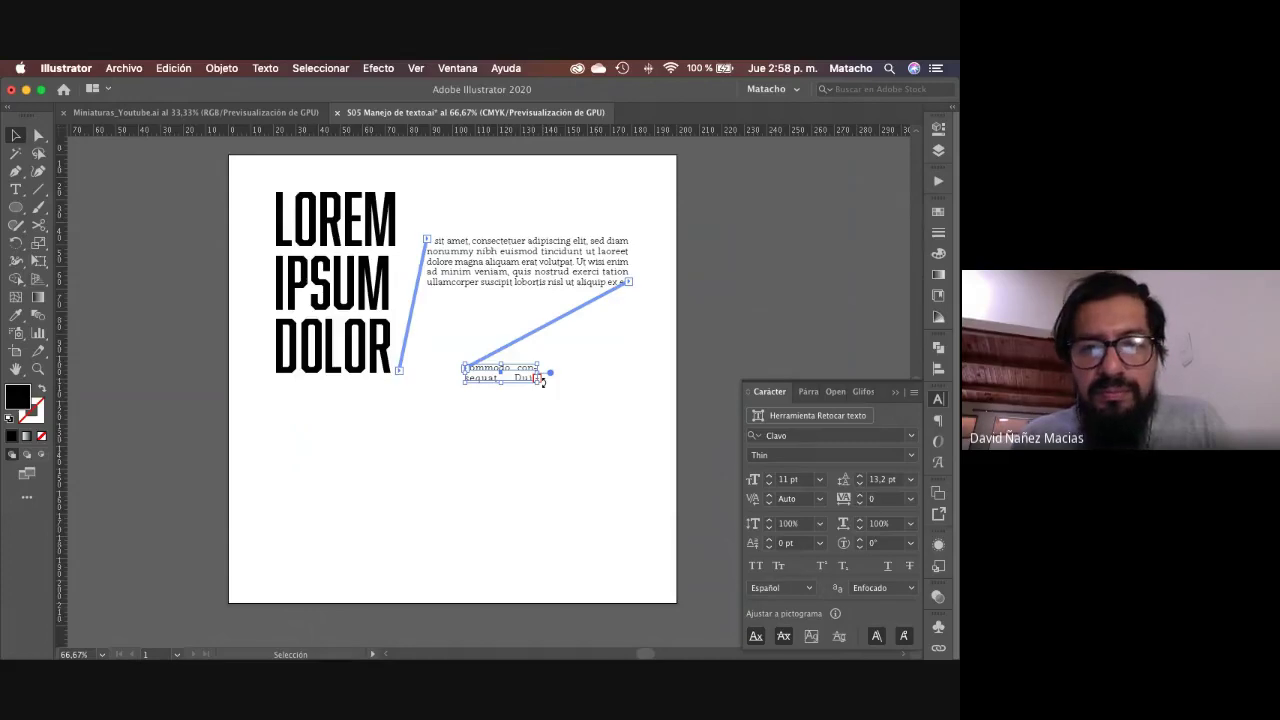
click(538, 380)
key(super+1)
drag(420, 465, 512, 490)
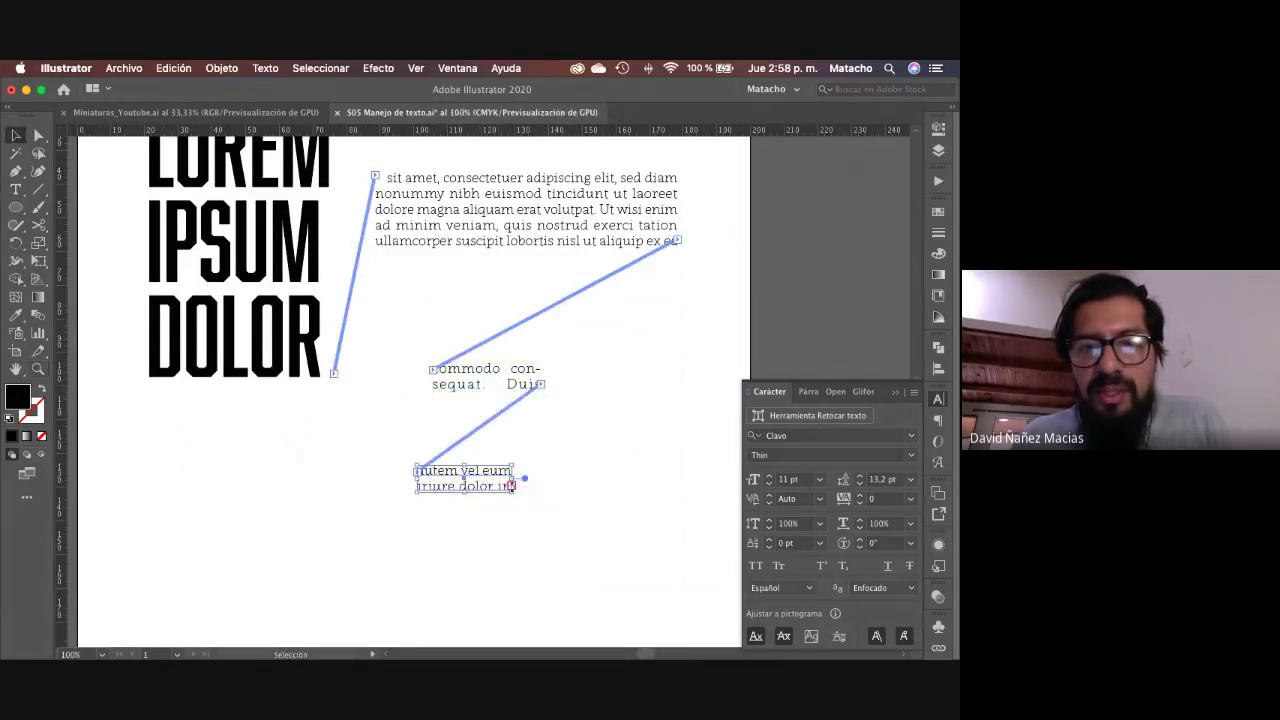
key(t)
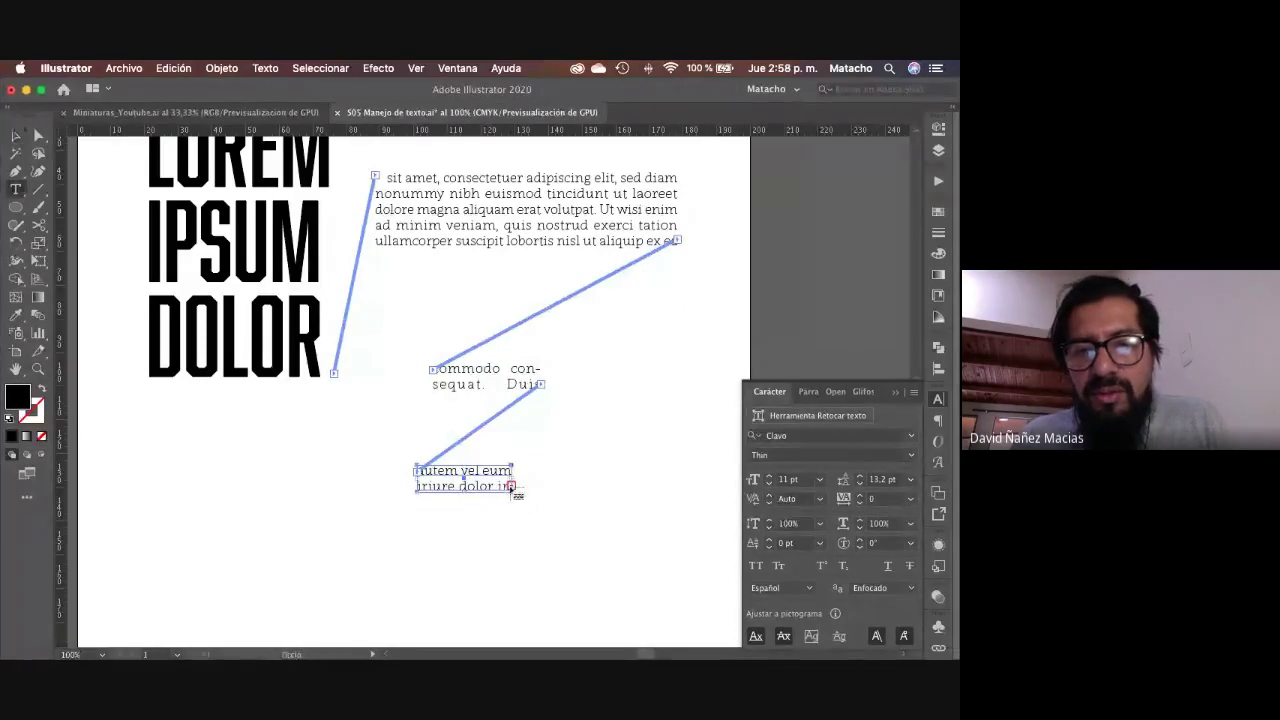
drag(451, 538, 628, 594)
Step: Enlarge each of the three small threaded frames below the main paragraph so they hold more text
click(488, 372)
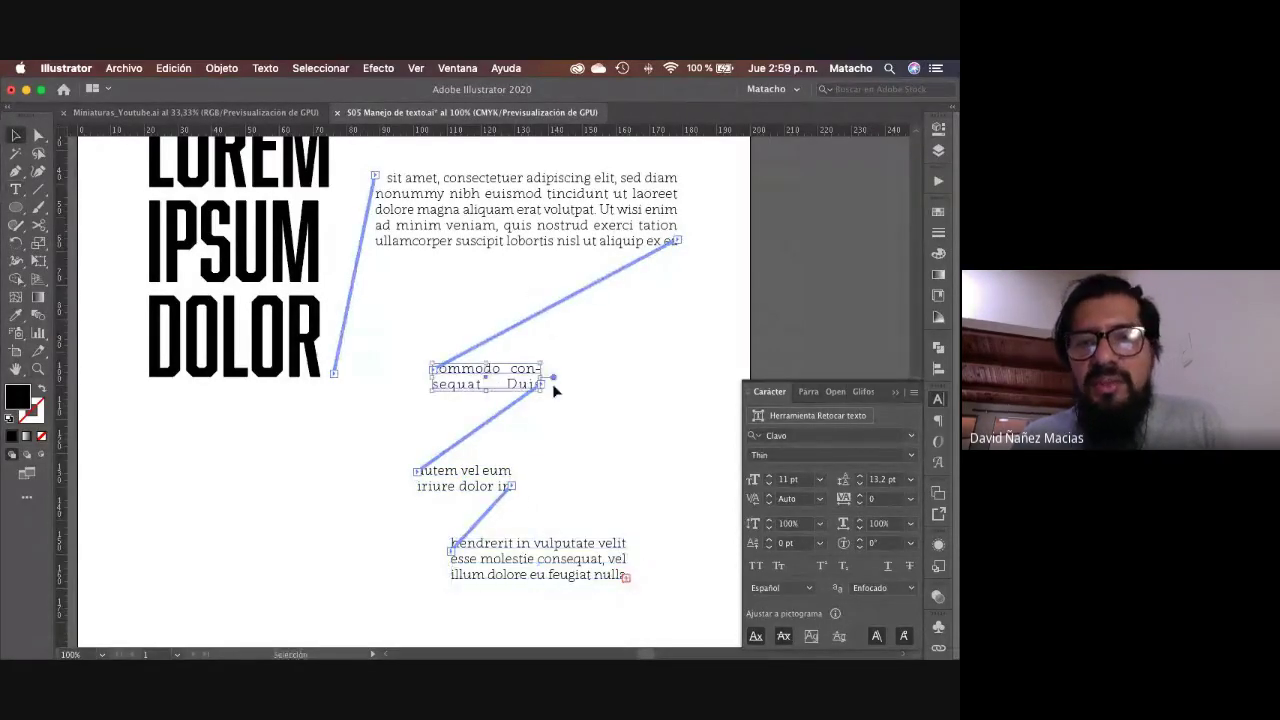
drag(556, 390, 614, 411)
click(514, 490)
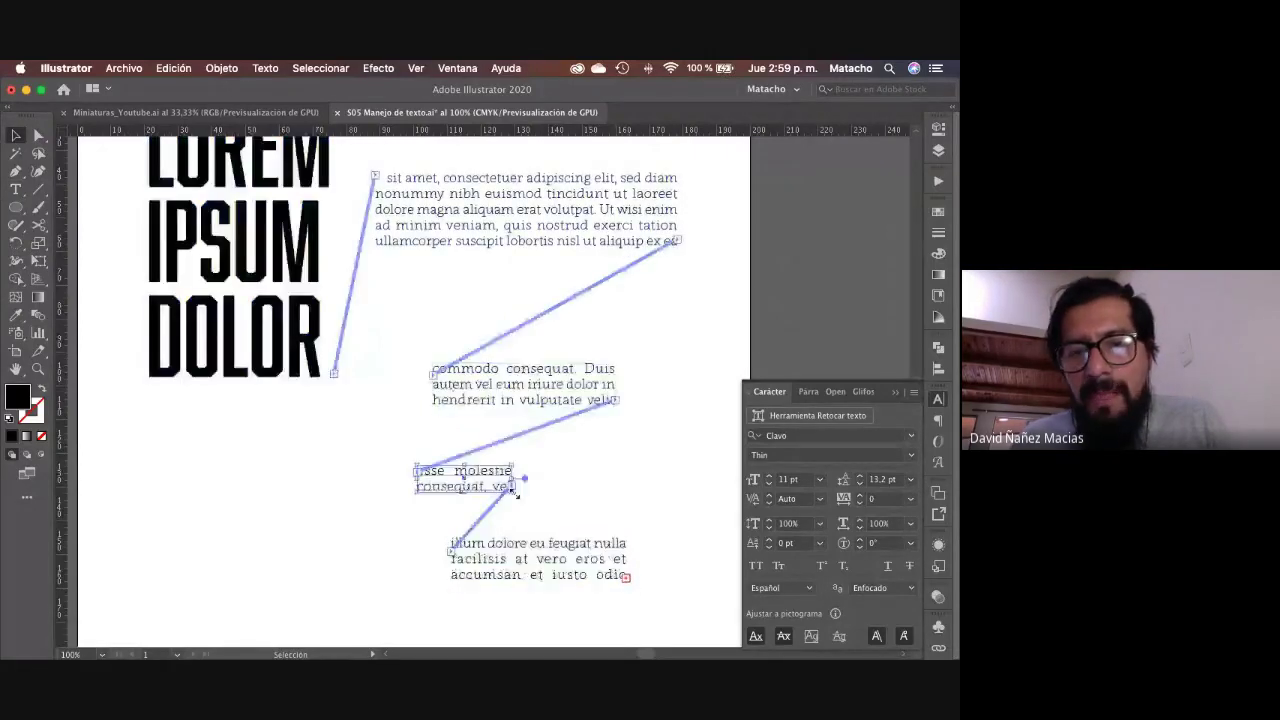
drag(514, 490, 603, 506)
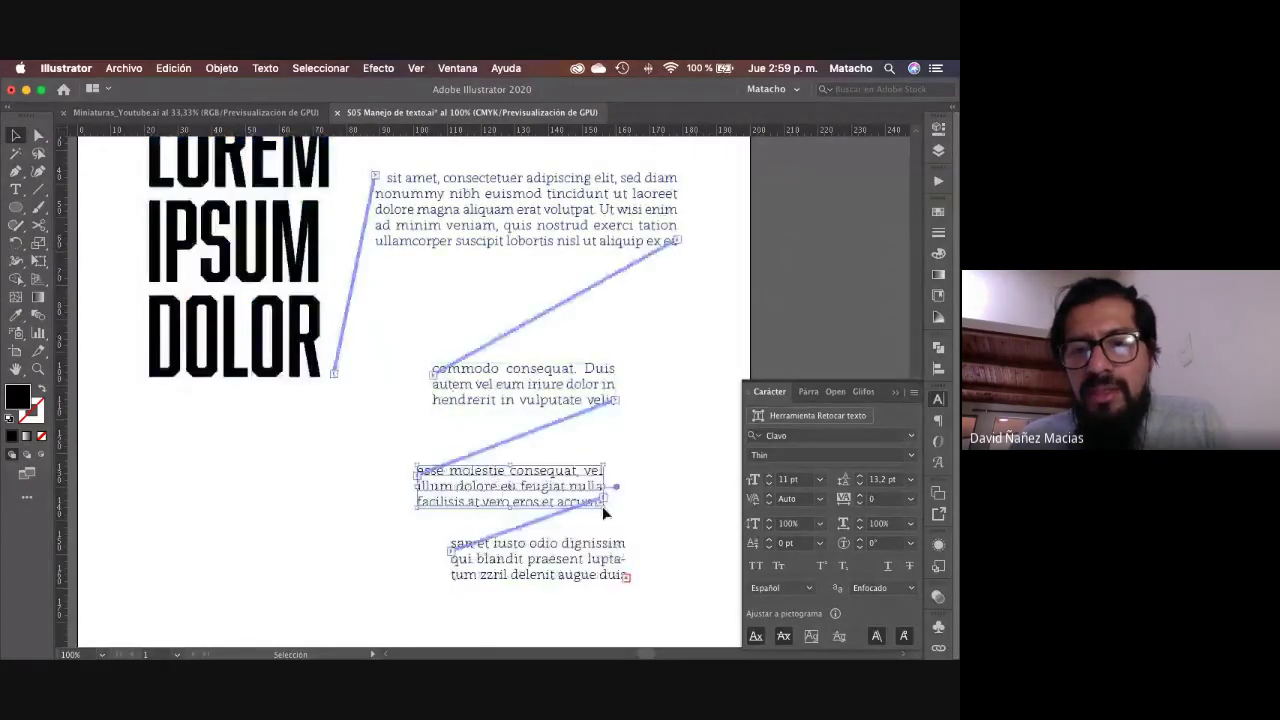
click(583, 577)
drag(626, 590, 700, 612)
click(670, 425)
click(480, 198)
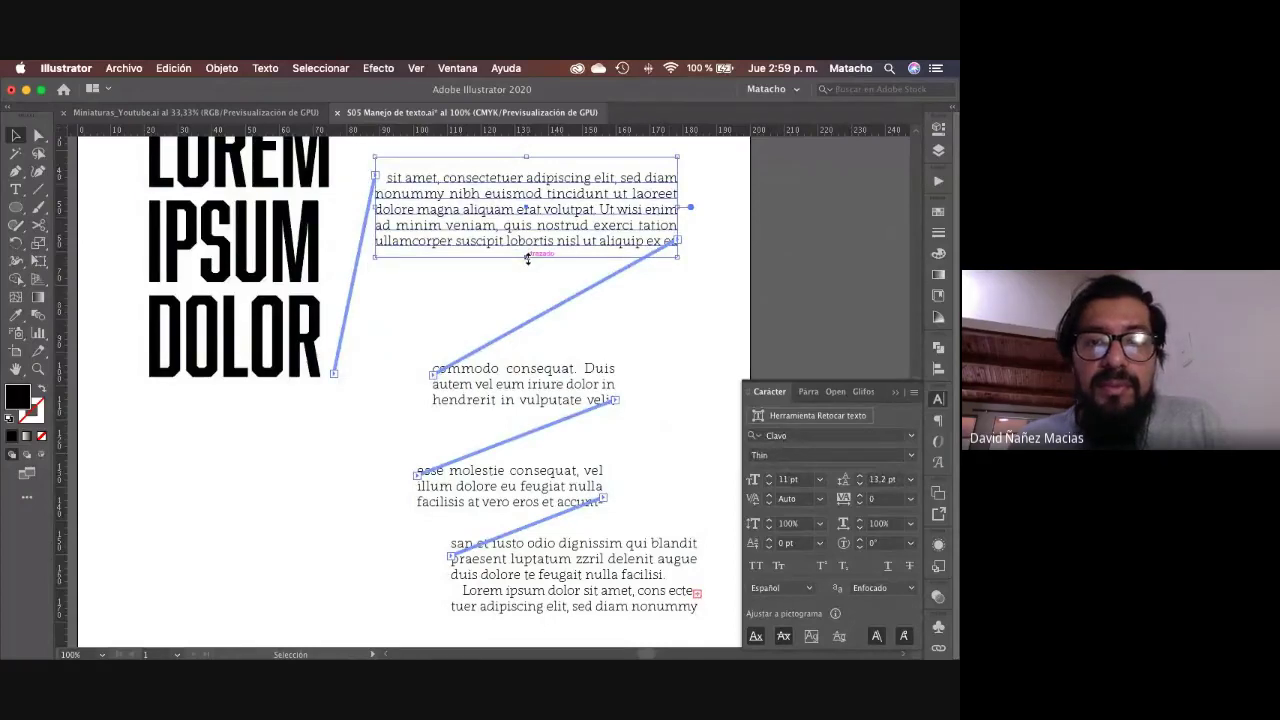
Step: Extend the body text frame downward to eight lines and check the reflowed text in the three threaded frames below
drag(527, 258, 529, 298)
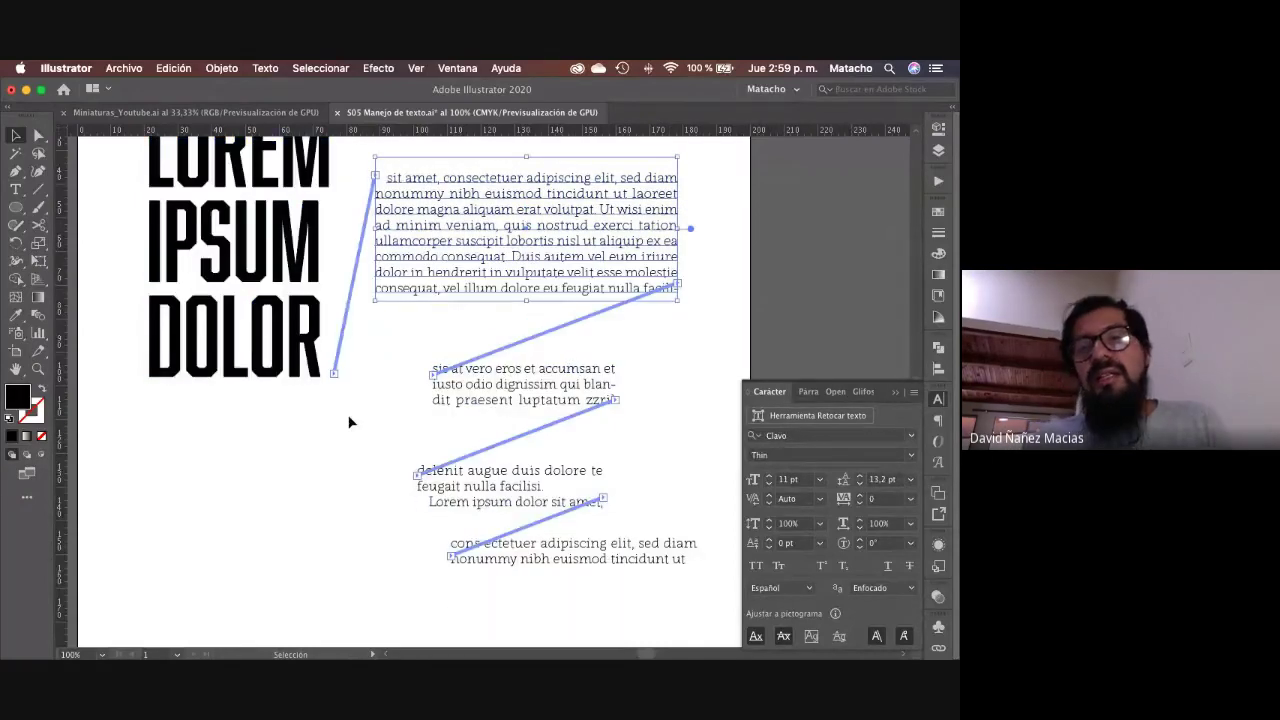
click(349, 423)
click(677, 289)
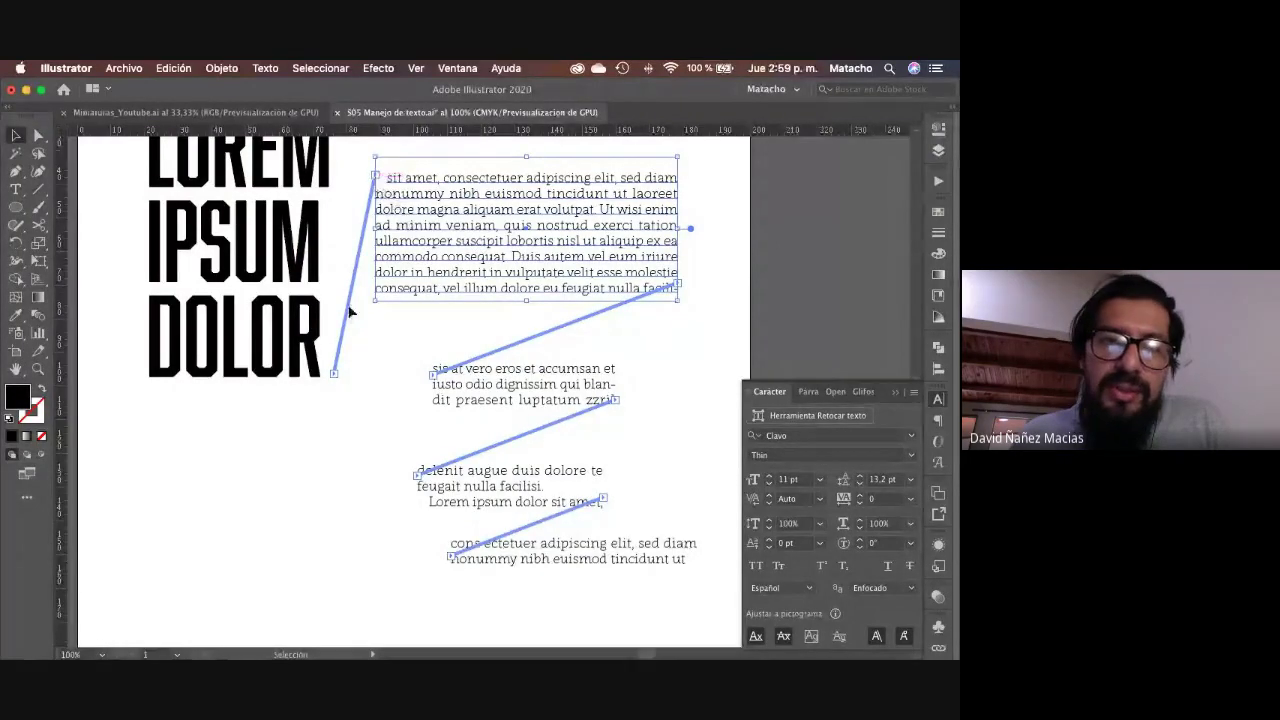
click(477, 404)
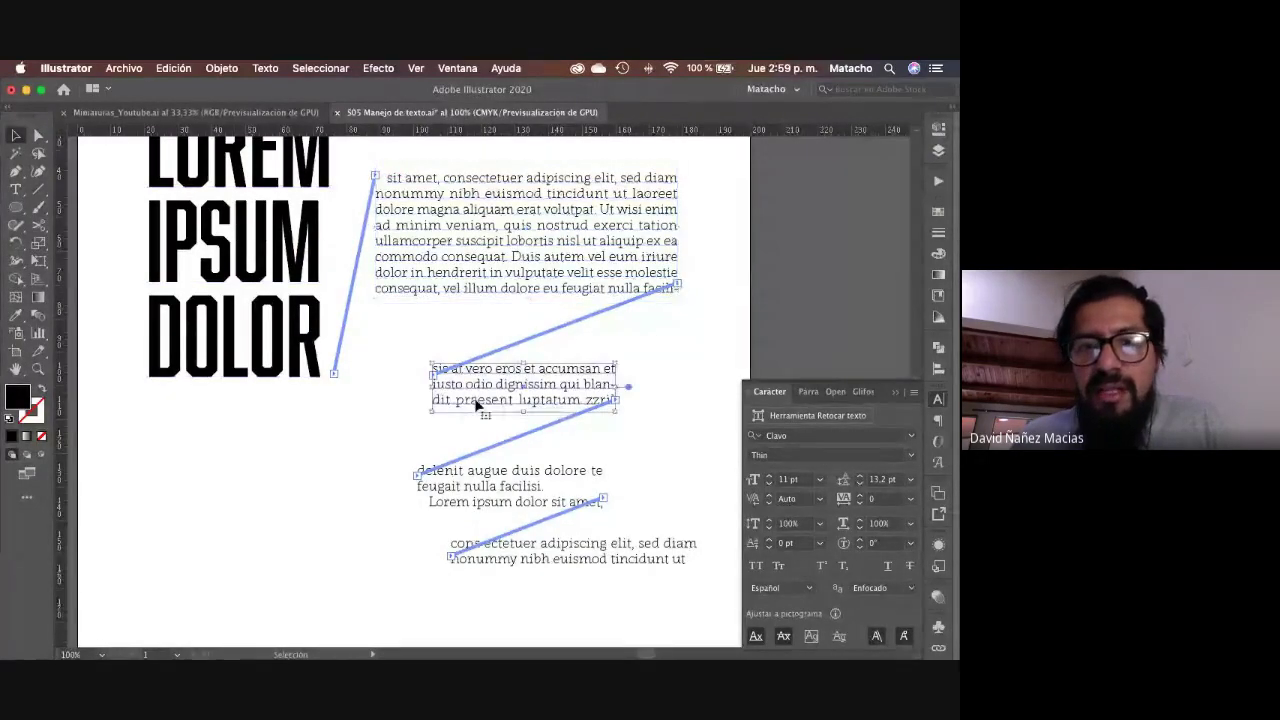
click(499, 496)
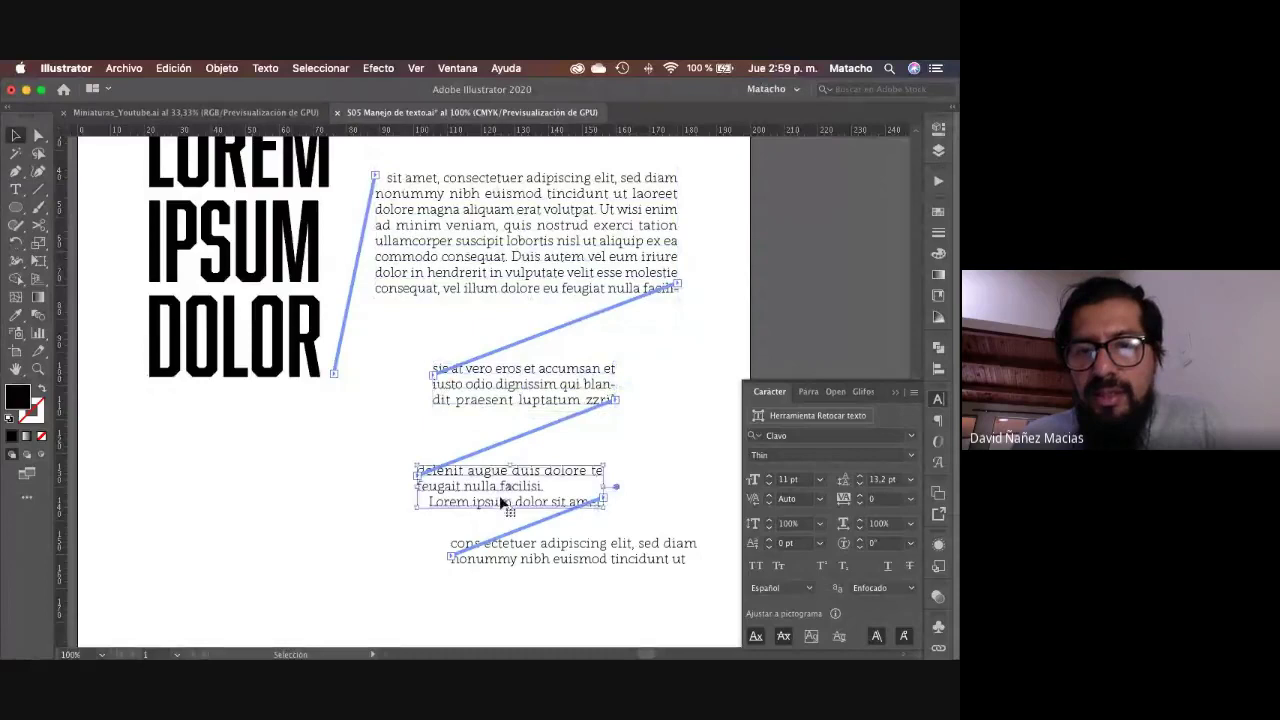
click(615, 566)
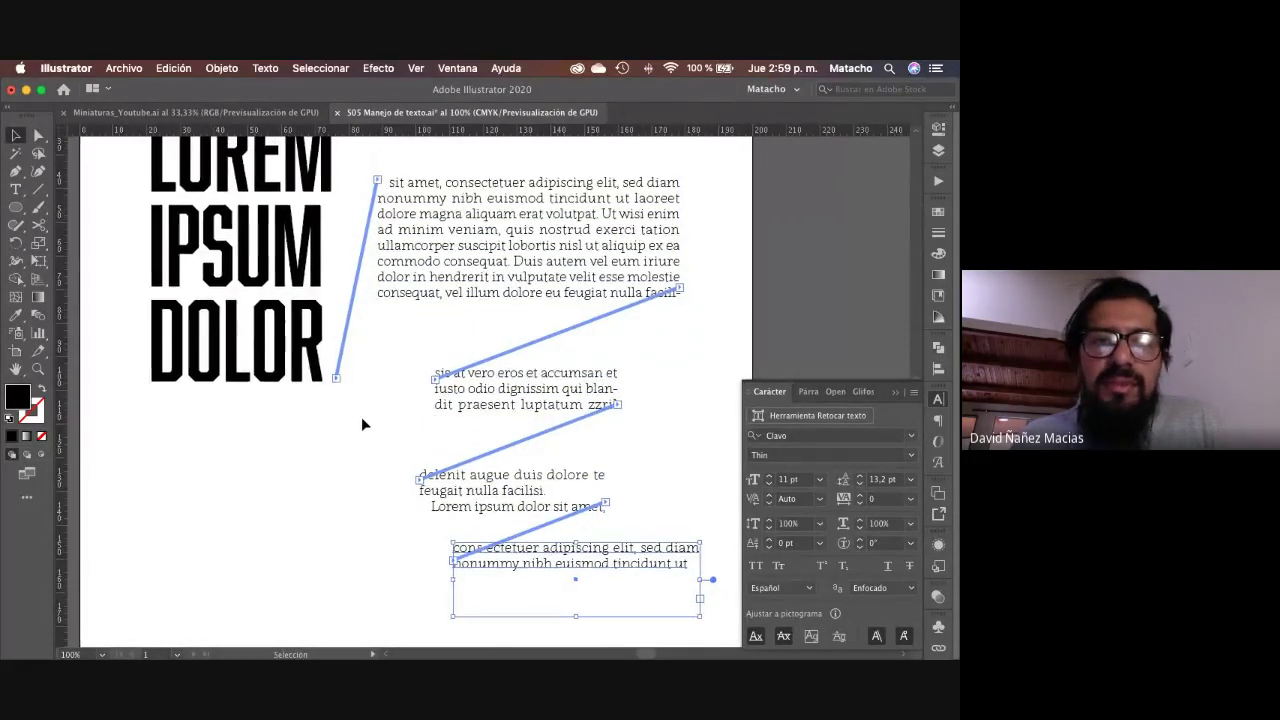
Step: Examine the title frame and the page's overall layout of threaded text
scroll(363, 424, up, 3)
scroll(363, 424, left, 1)
click(190, 222)
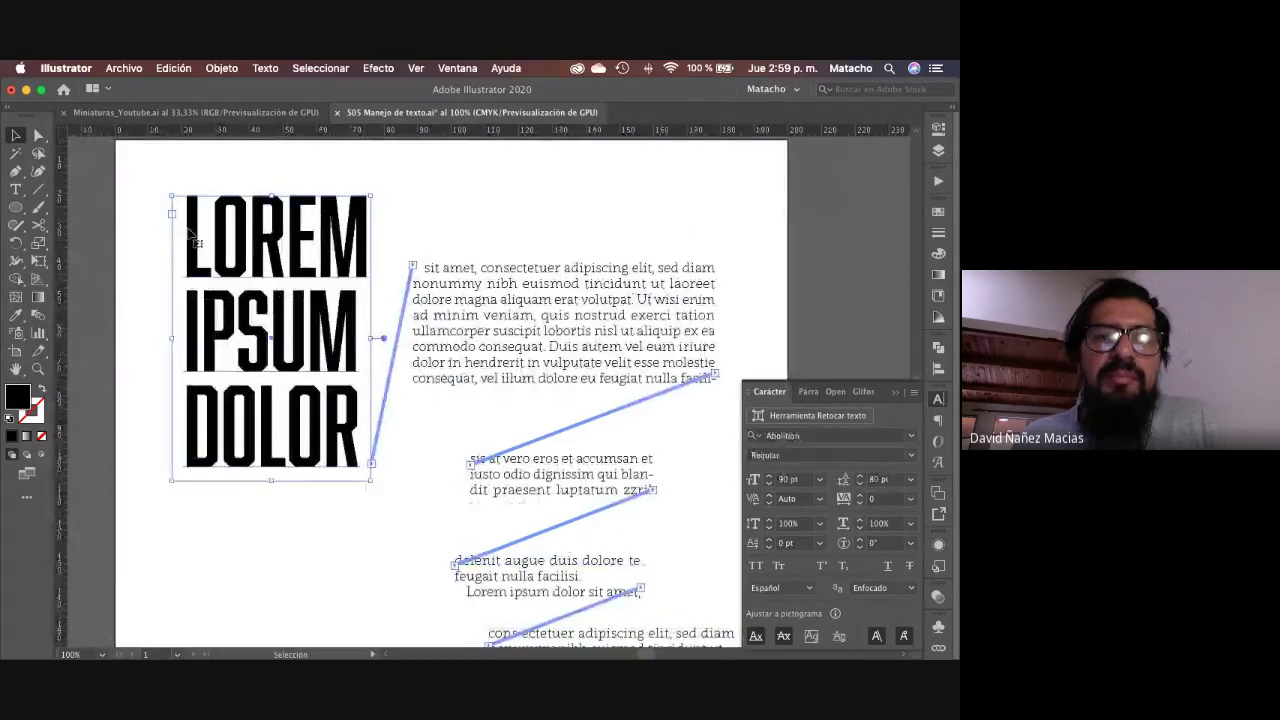
click(486, 257)
key(z)
alt+click(597, 409)
alt+click(595, 407)
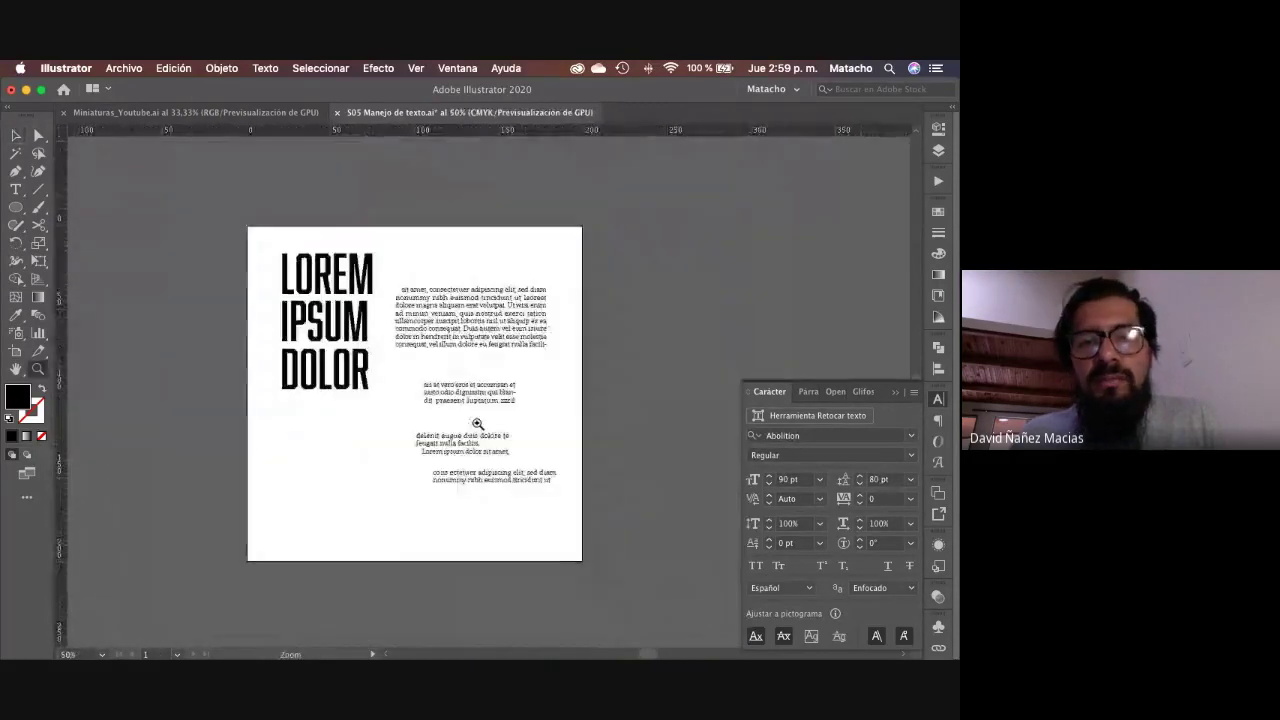
Step: Pick out the single letter S of IPSUM in the title with the Touch Type tool
key(v)
click(380, 287)
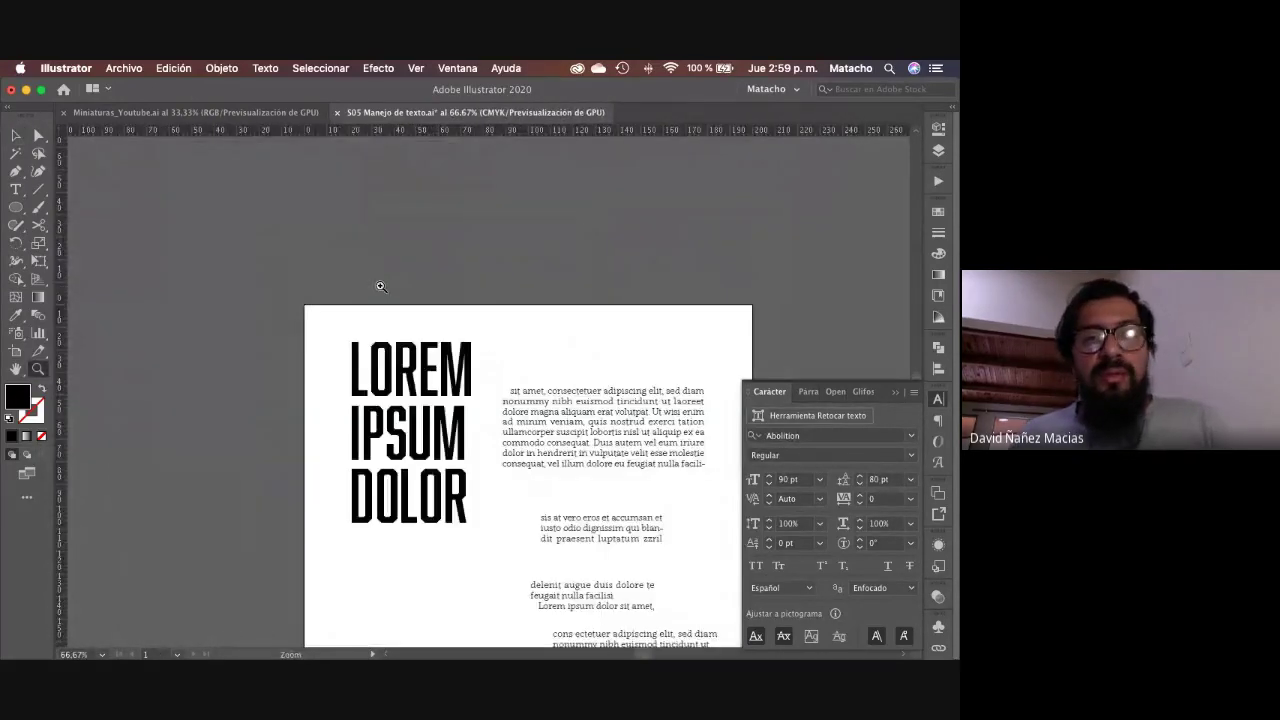
scroll(466, 331, down, 2)
click(463, 418)
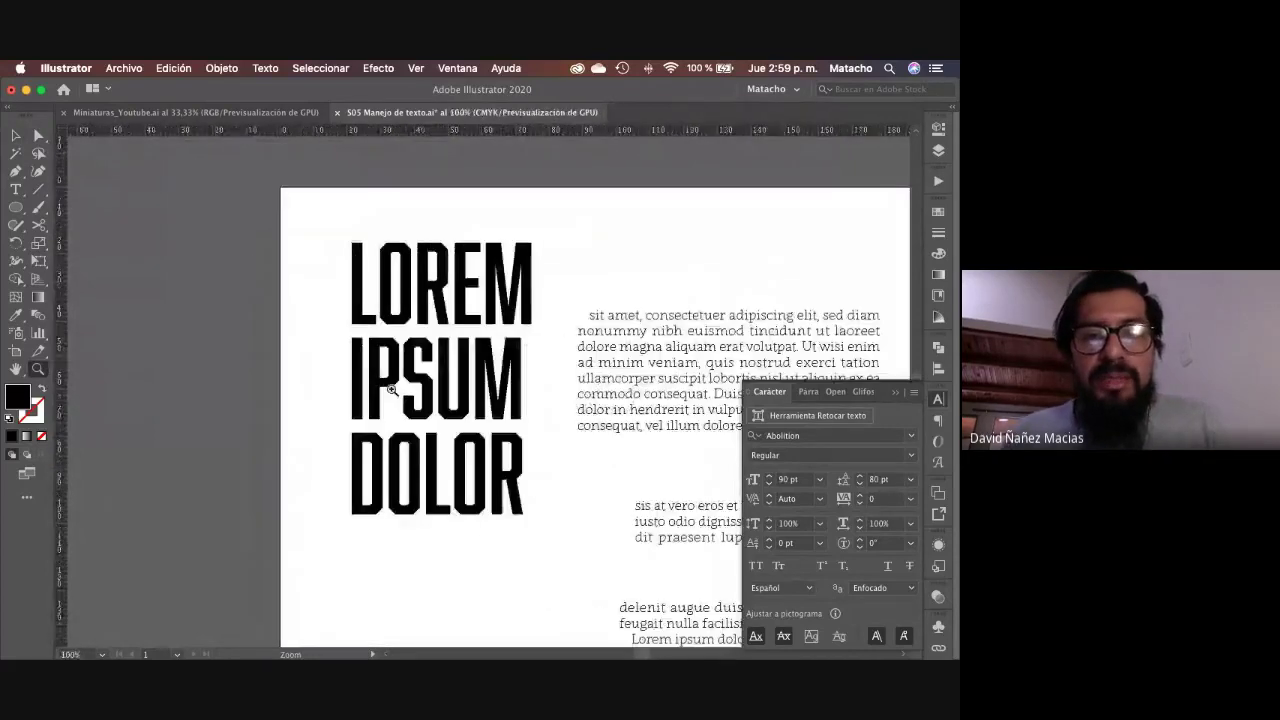
key(v)
click(449, 395)
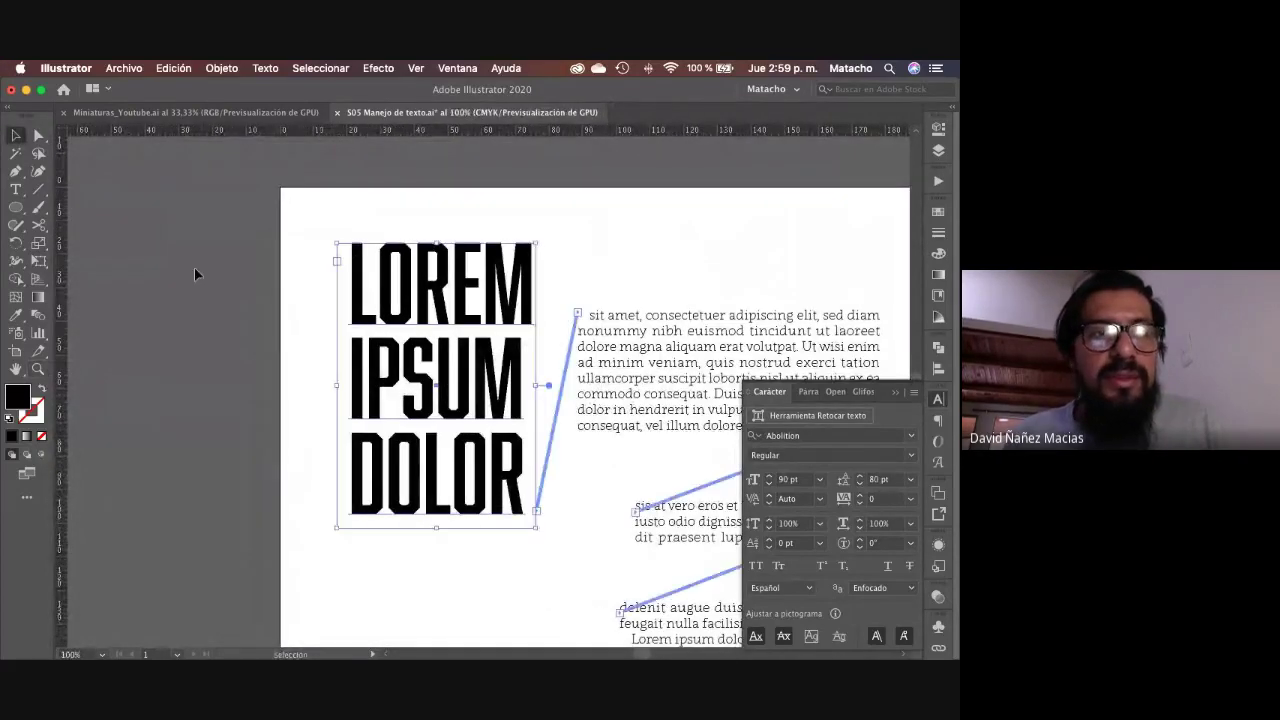
click(16, 190)
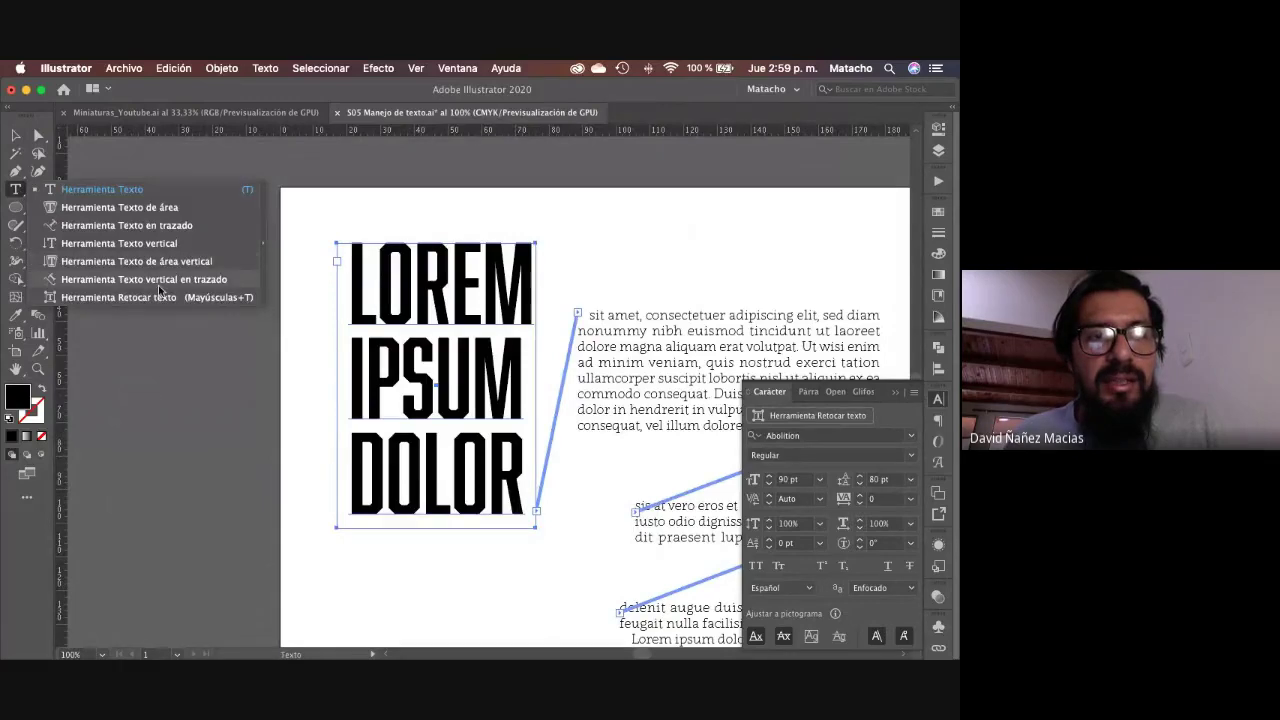
click(161, 298)
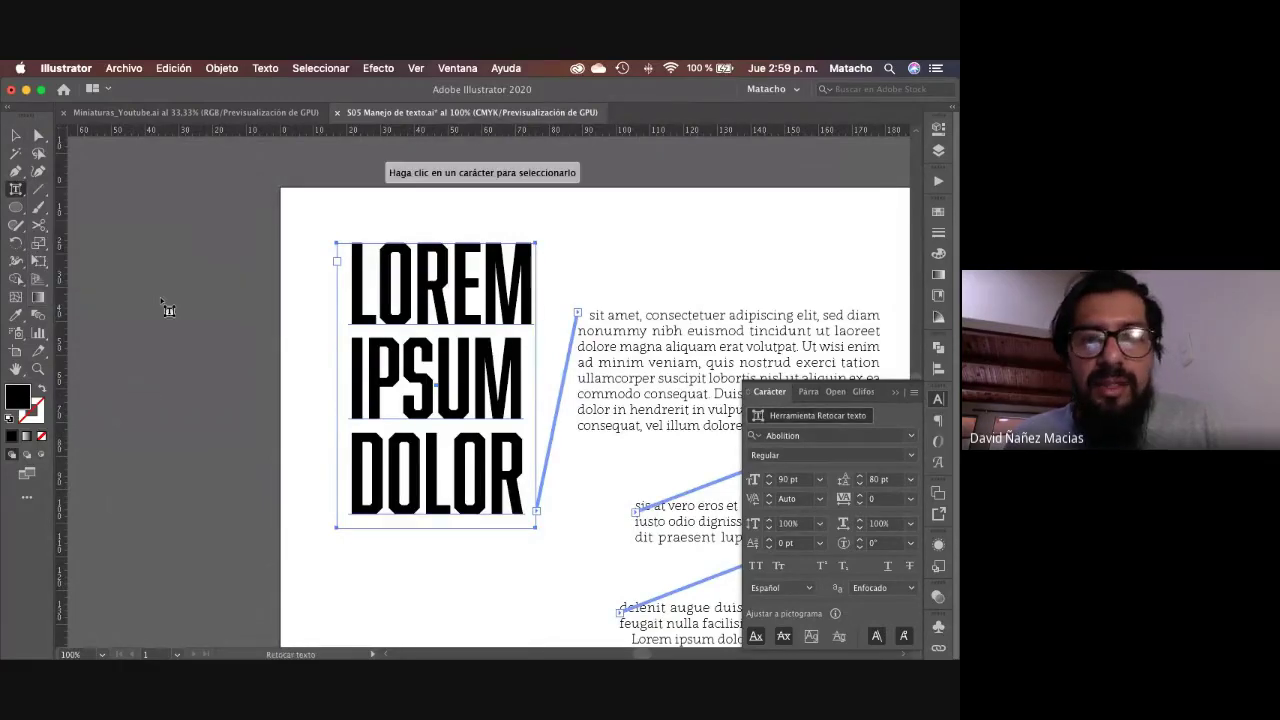
click(430, 397)
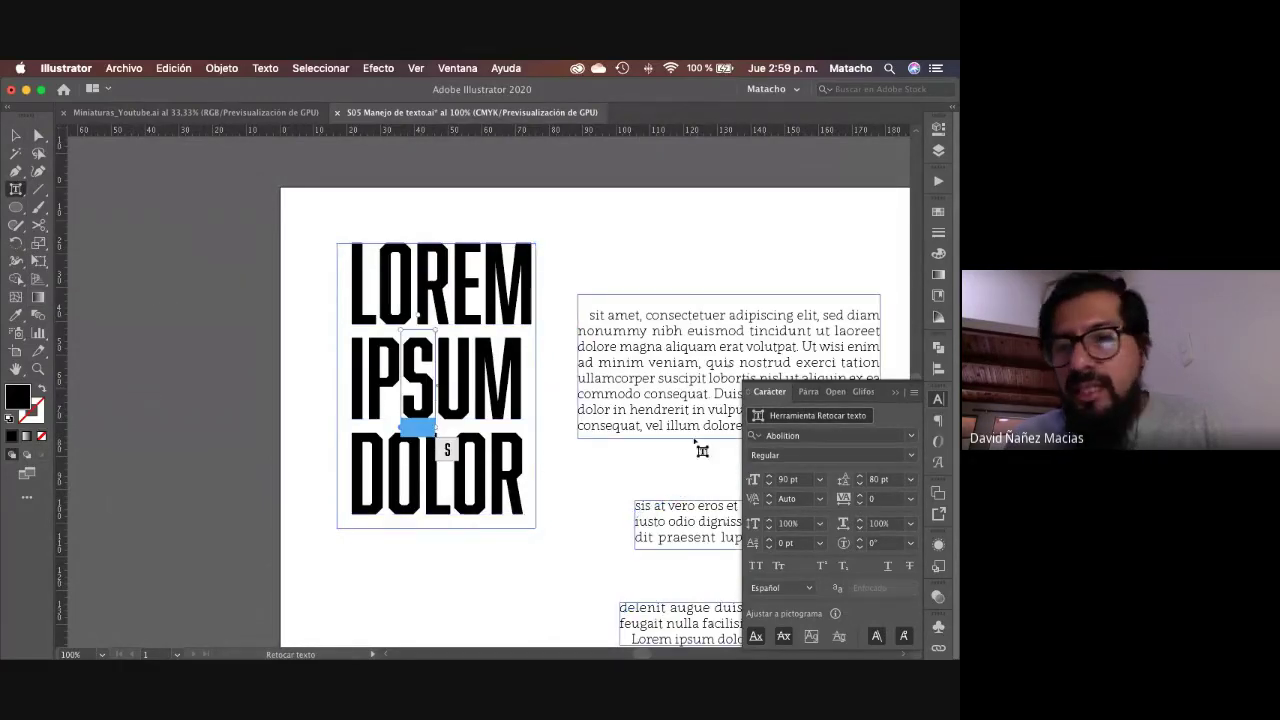
Step: Set the font of the title's letter S to Bookmania Semibold
click(911, 436)
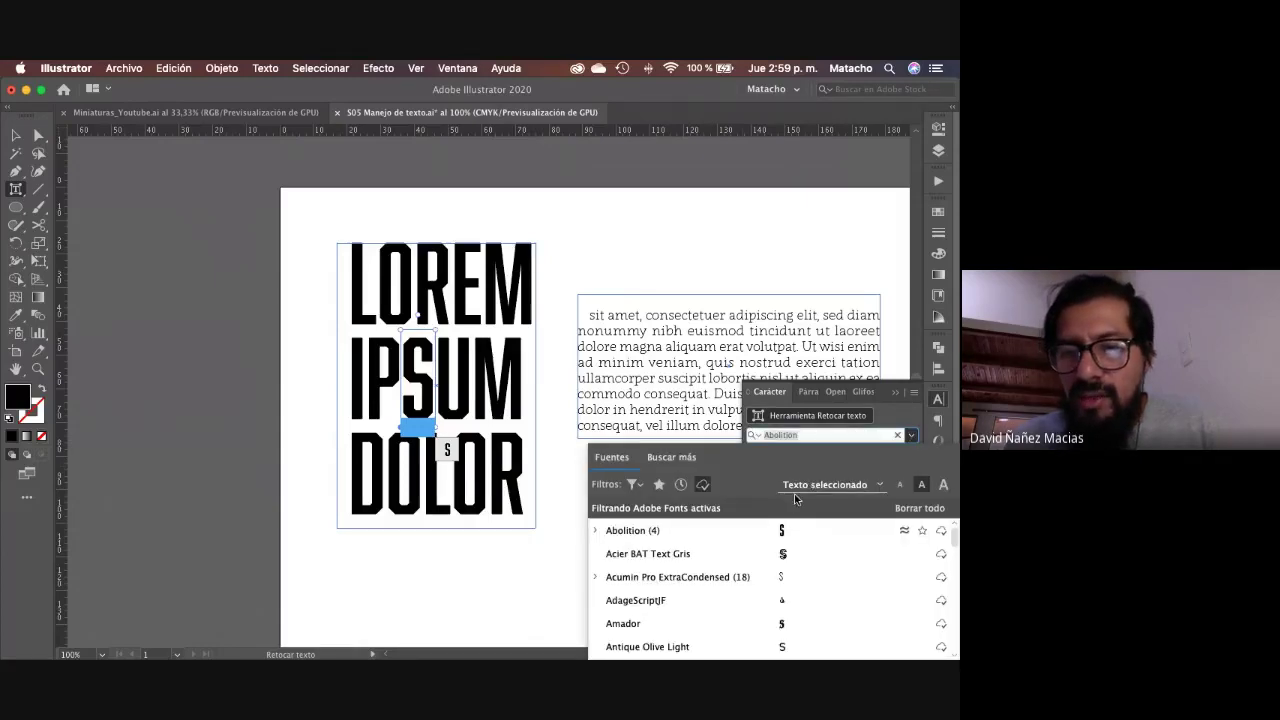
scroll(751, 620, down, 3)
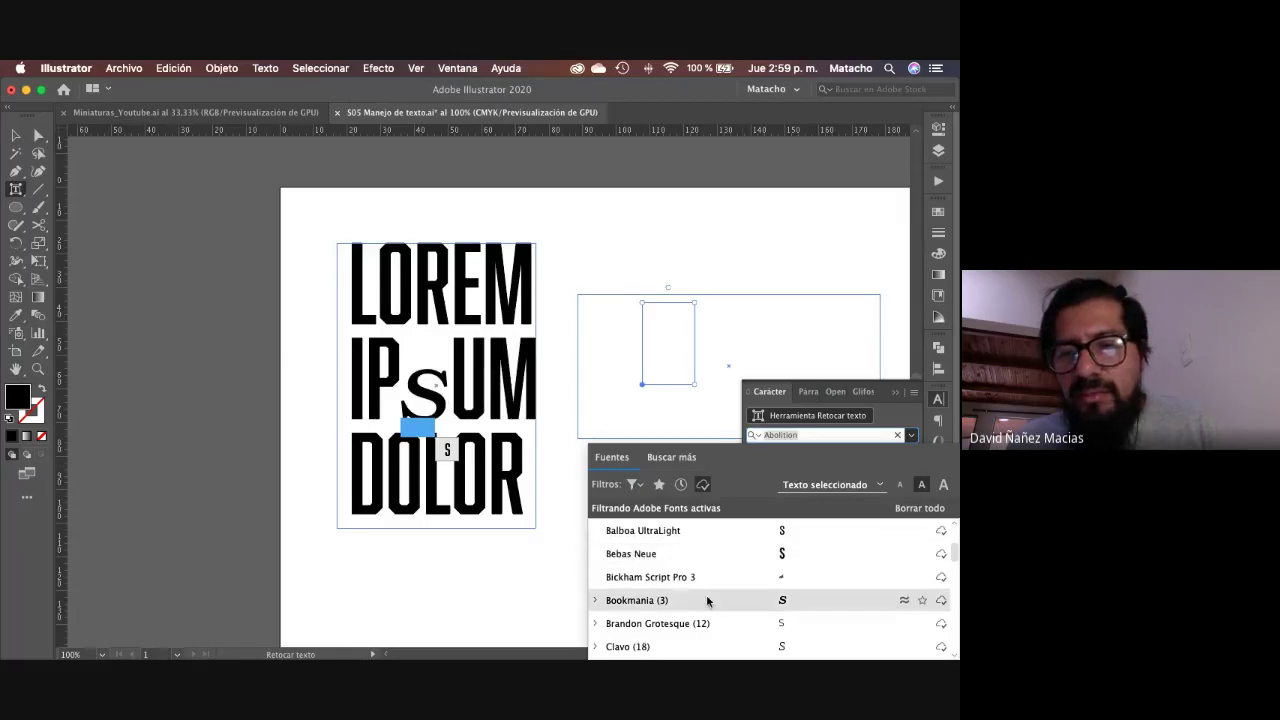
click(707, 600)
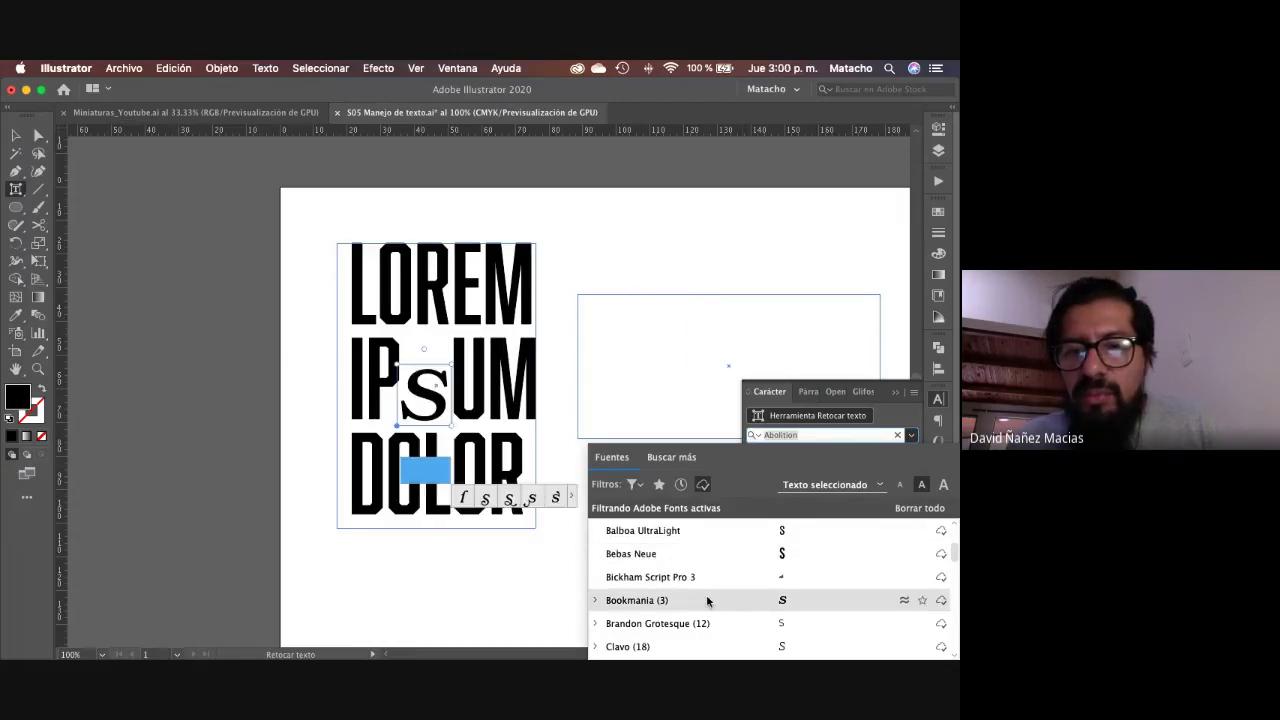
click(912, 455)
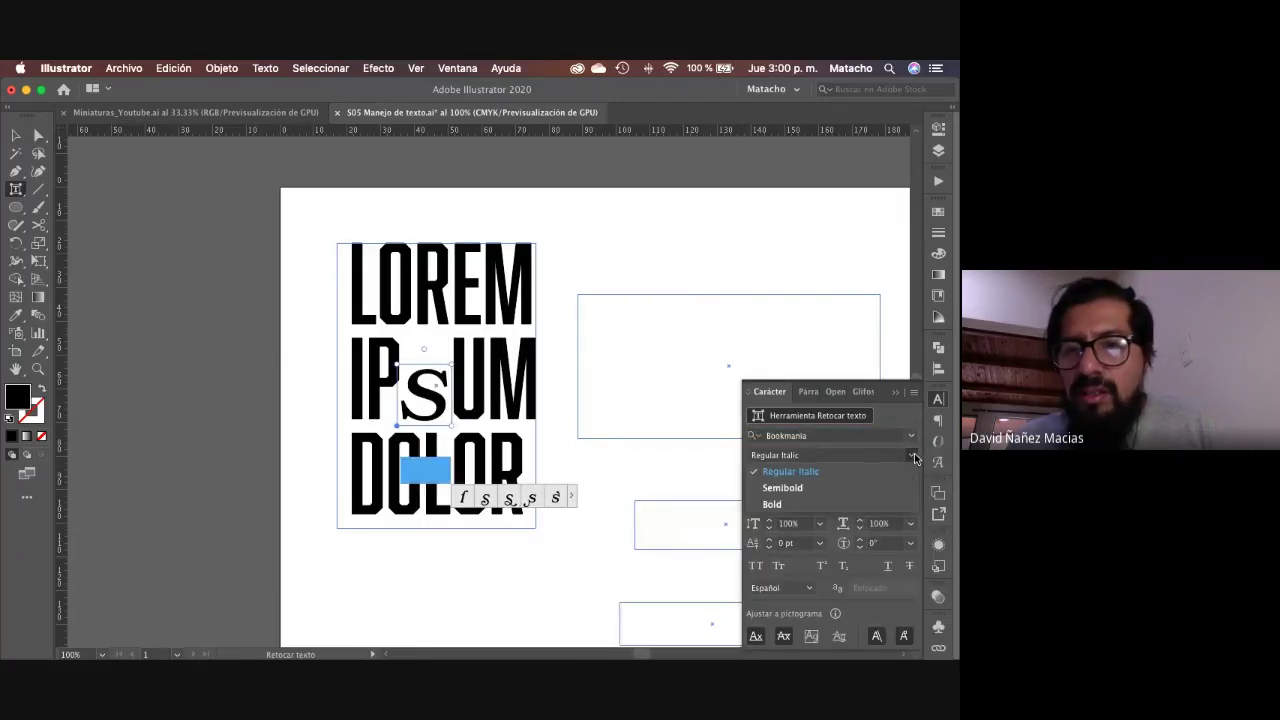
click(846, 489)
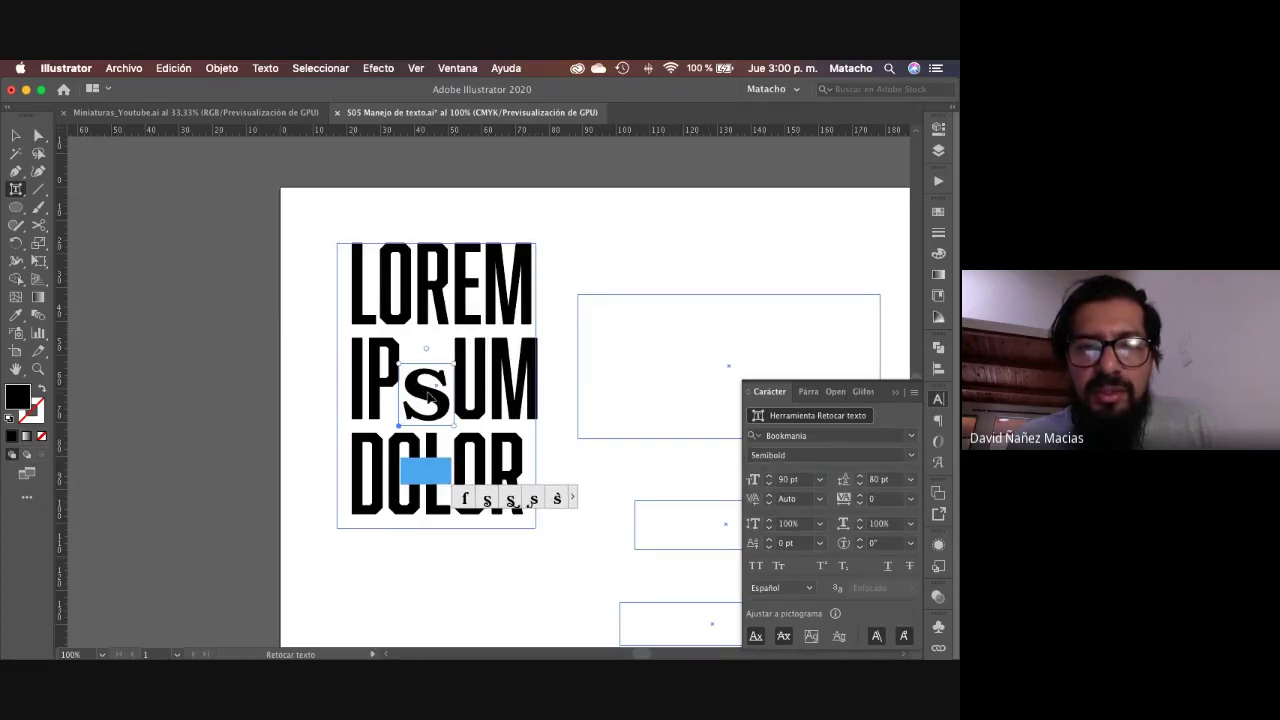
Step: Raise the S by about 12.5 pt, rotate it about 45.6°, and close the gaps between the P, S and U
drag(428, 398, 424, 380)
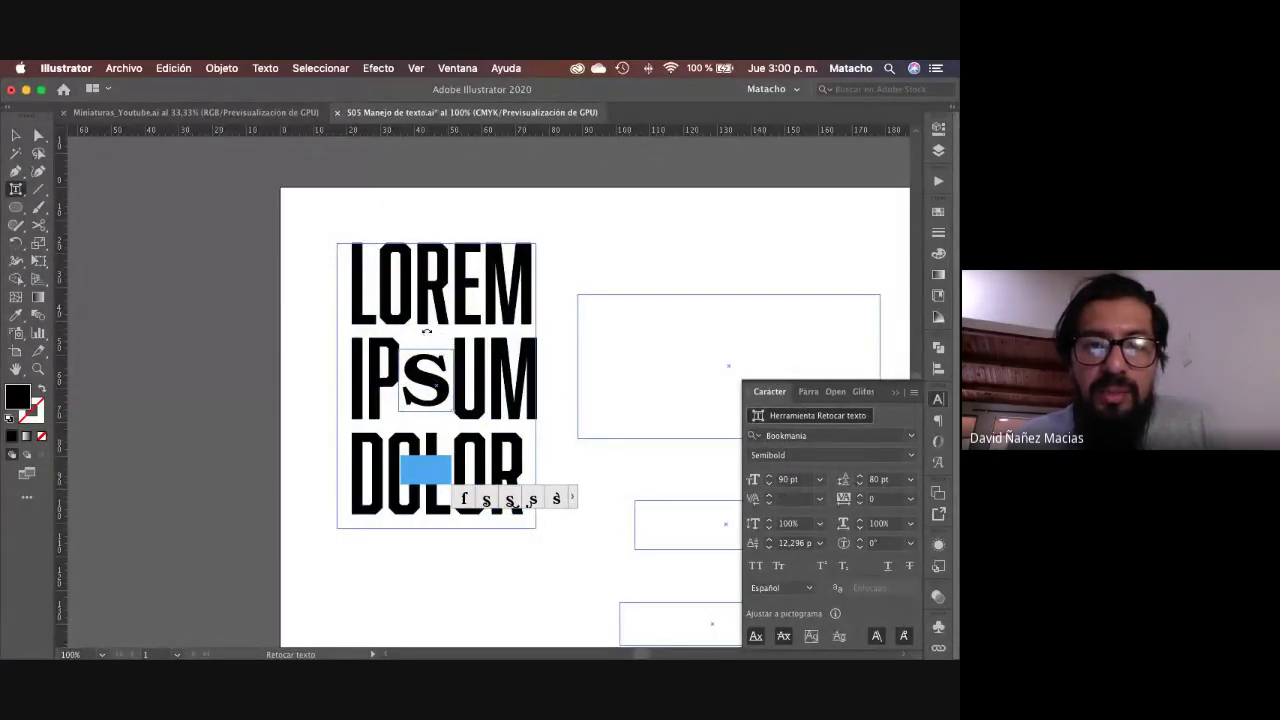
drag(426, 331, 374, 323)
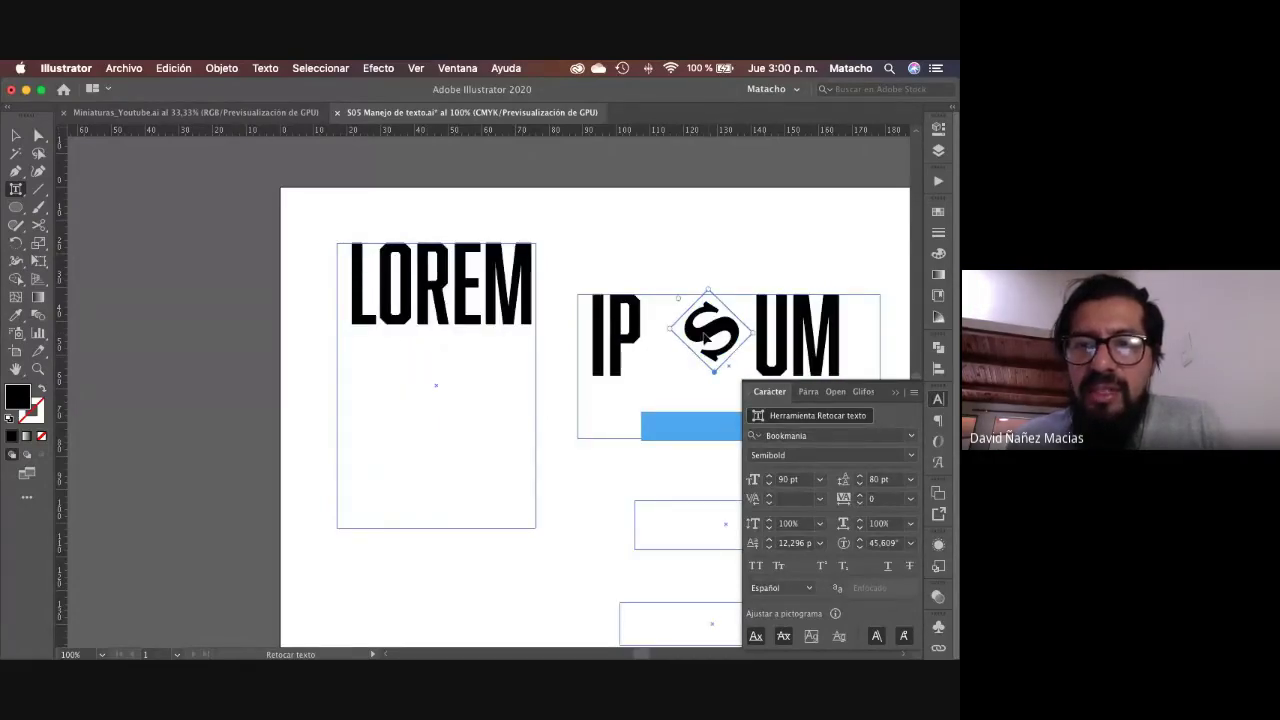
drag(705, 339, 670, 338)
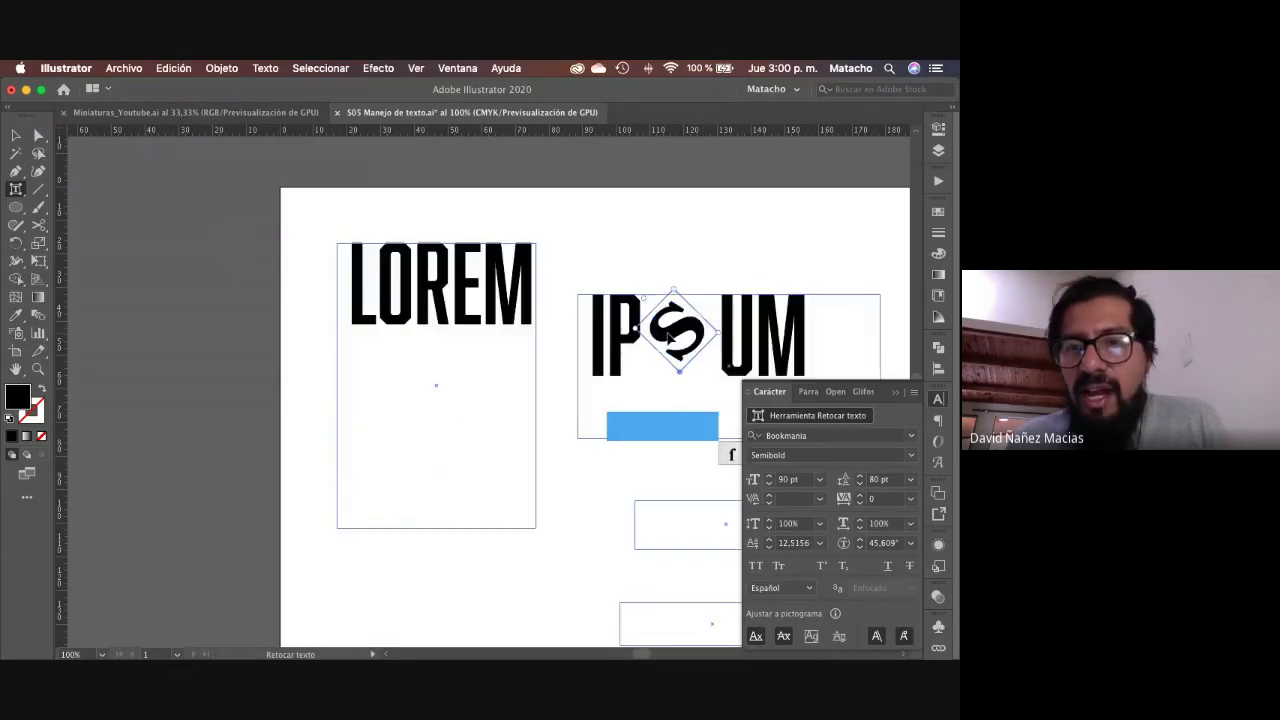
key(Escape)
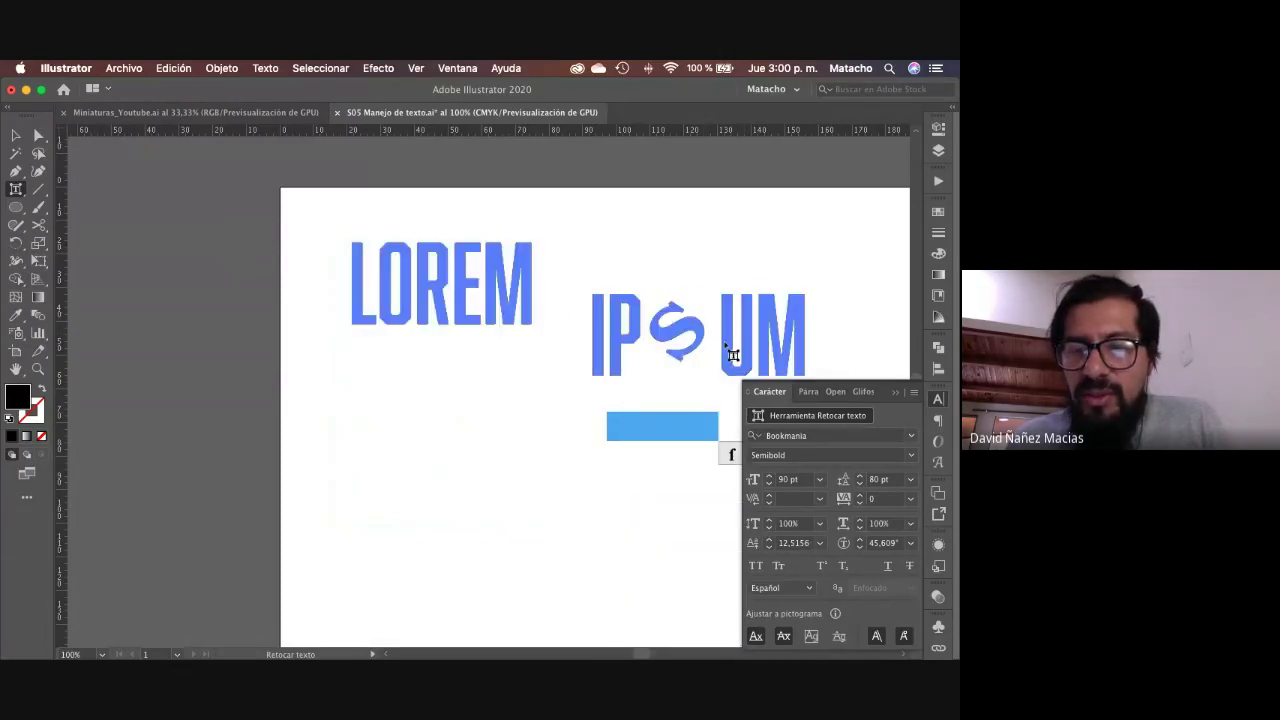
click(731, 350)
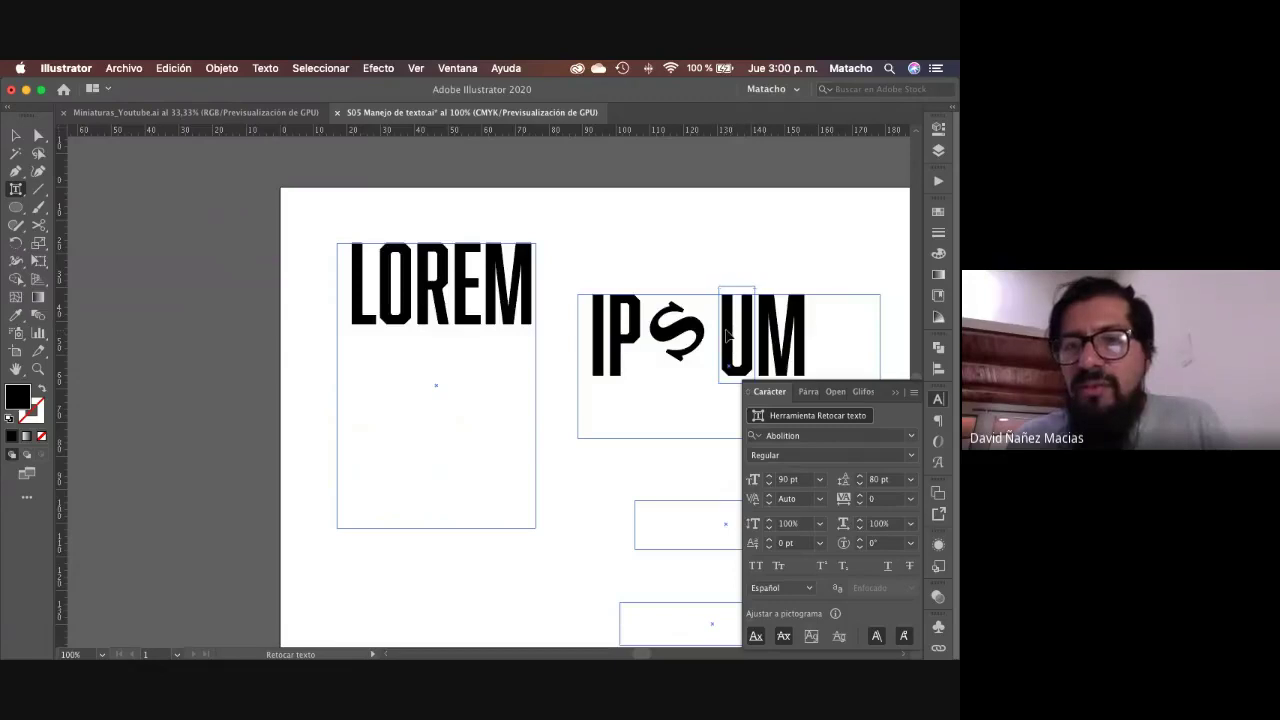
drag(726, 336, 711, 338)
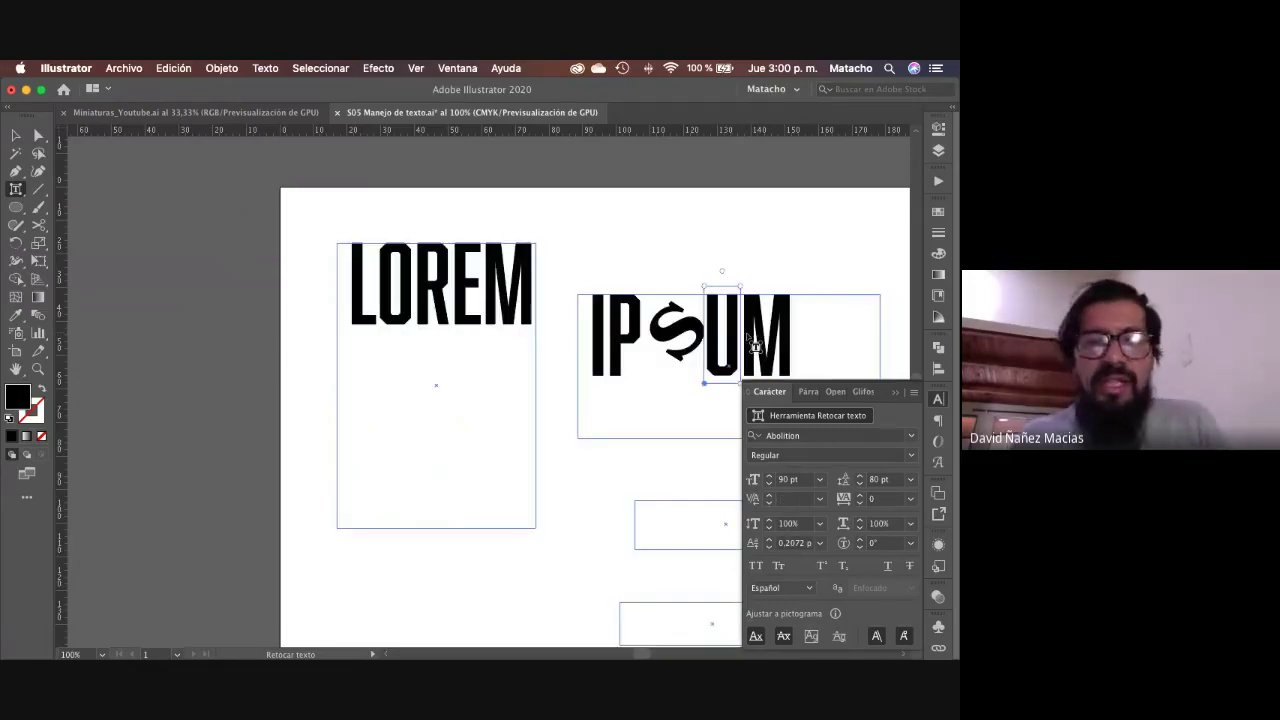
Step: Widen the title text frame slightly so that LOREM, IPSUM and DOLOR all fit inside it
key(z)
alt+click(553, 357)
key(v)
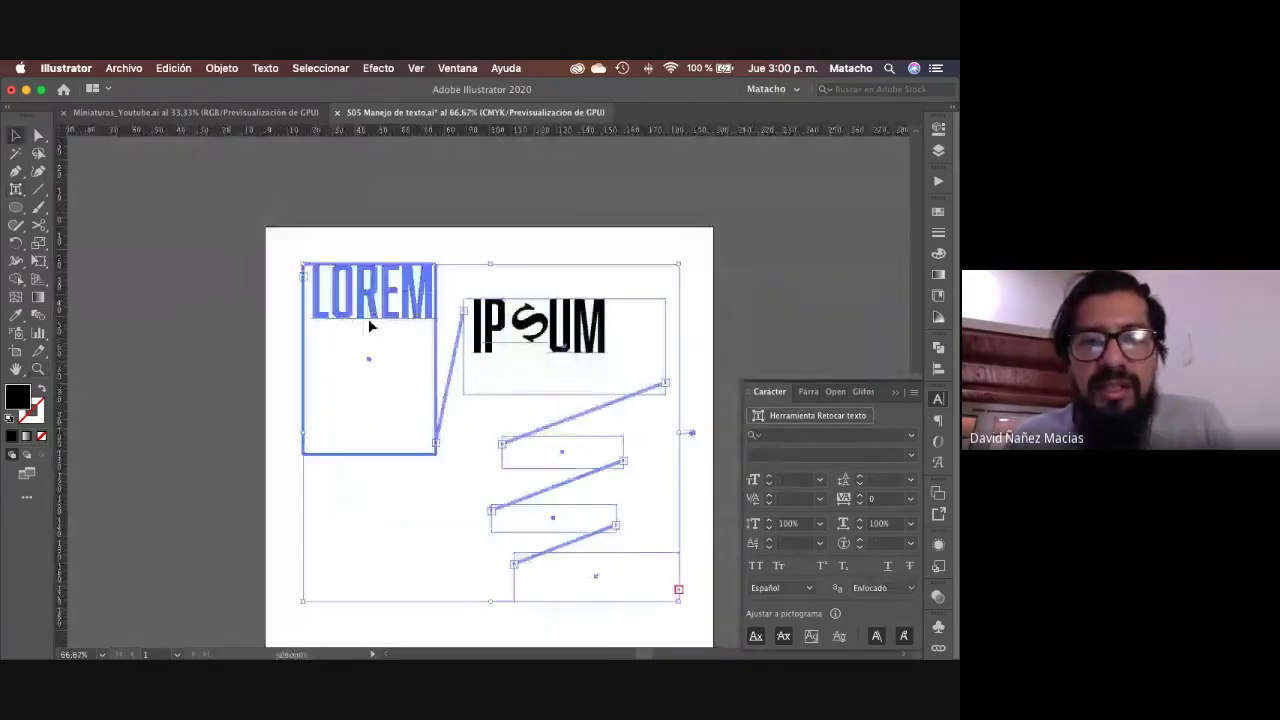
click(371, 220)
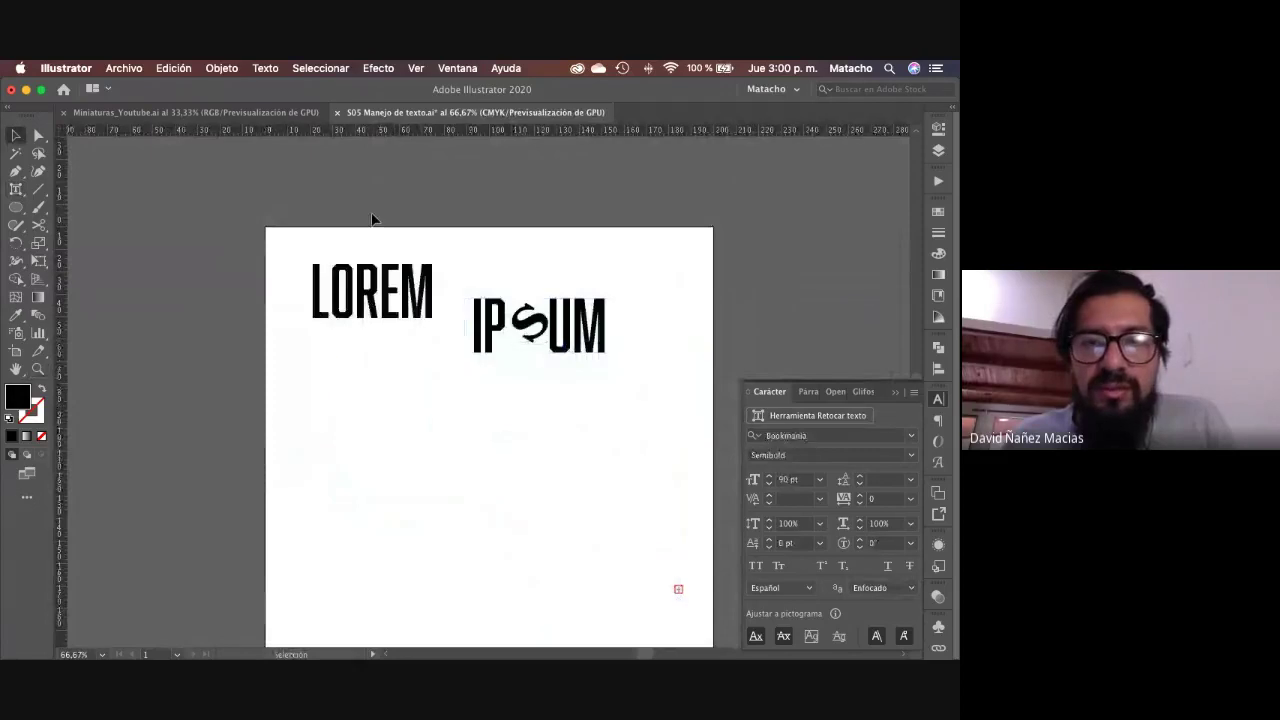
click(395, 305)
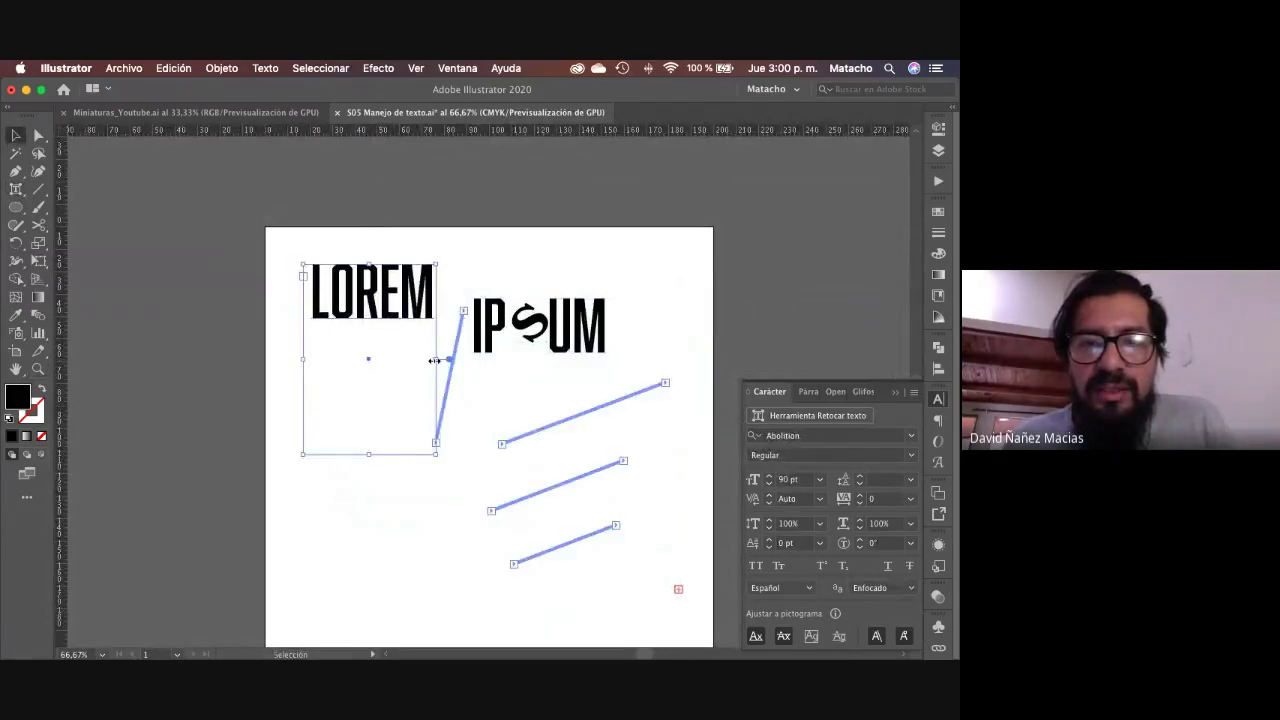
drag(435, 360, 450, 360)
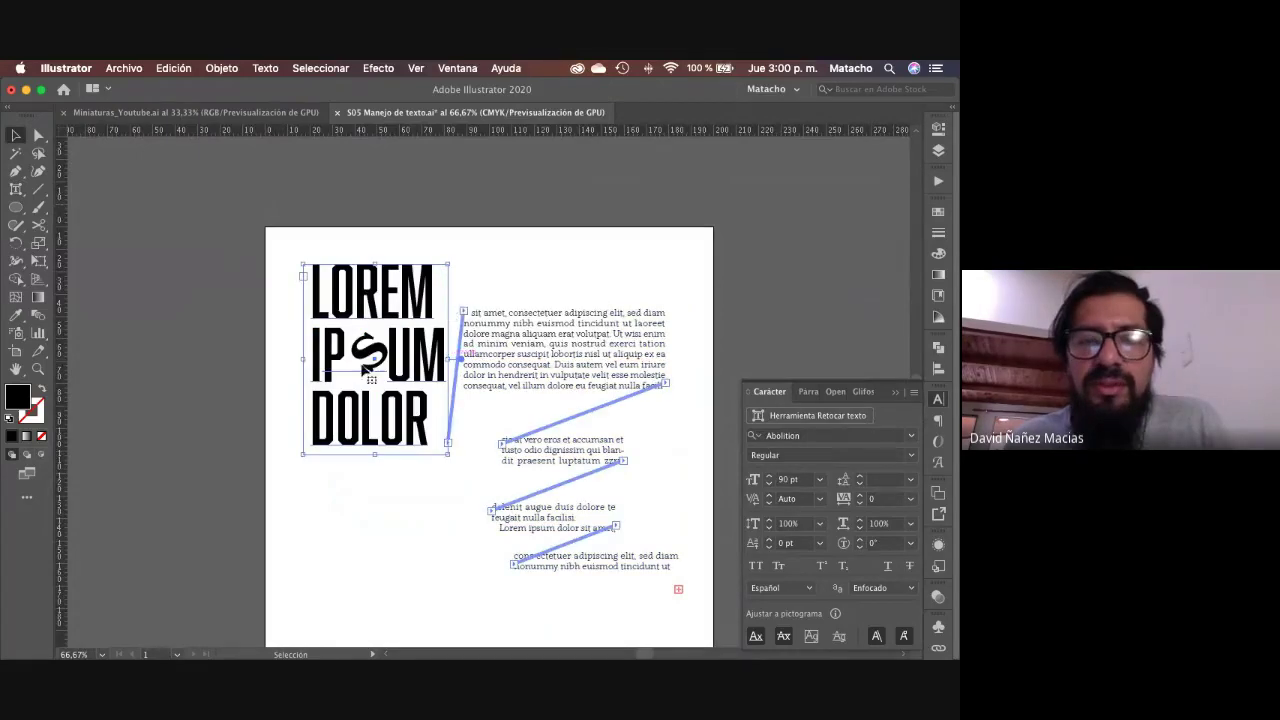
click(505, 257)
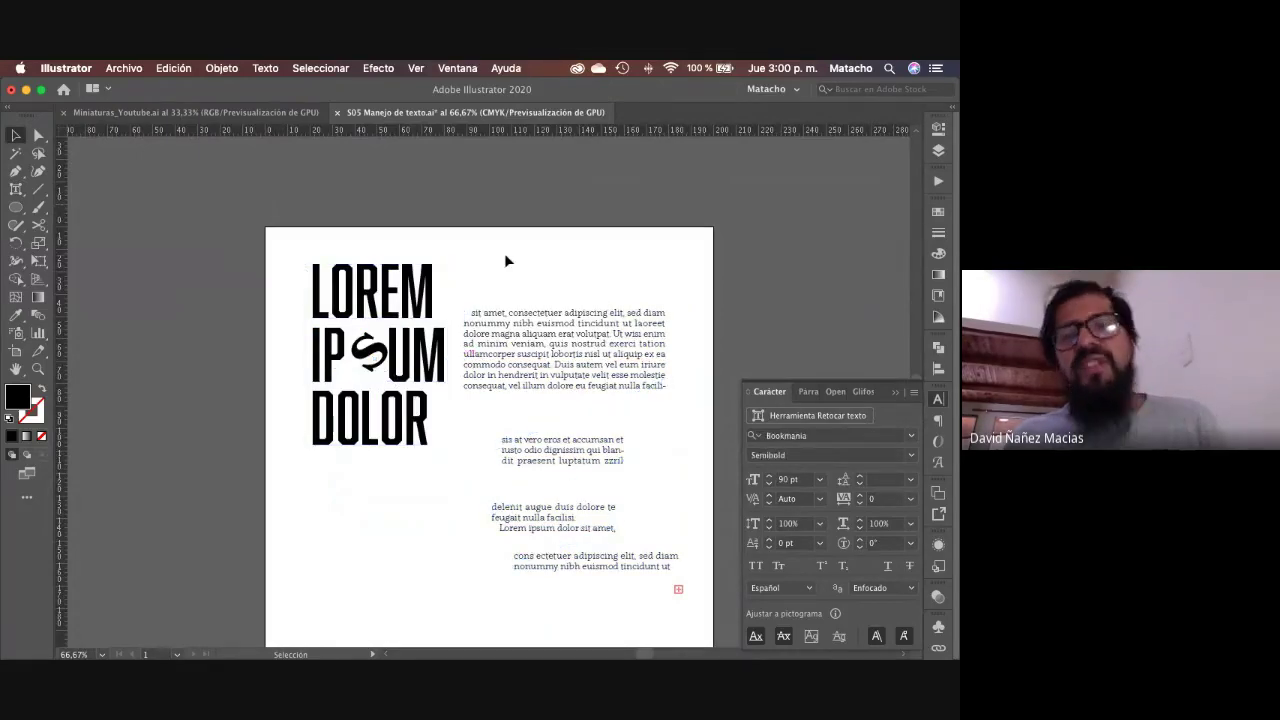
Step: Undo the title frame widening and all letter edits back to the original S, and clear the selection
key(super+z)
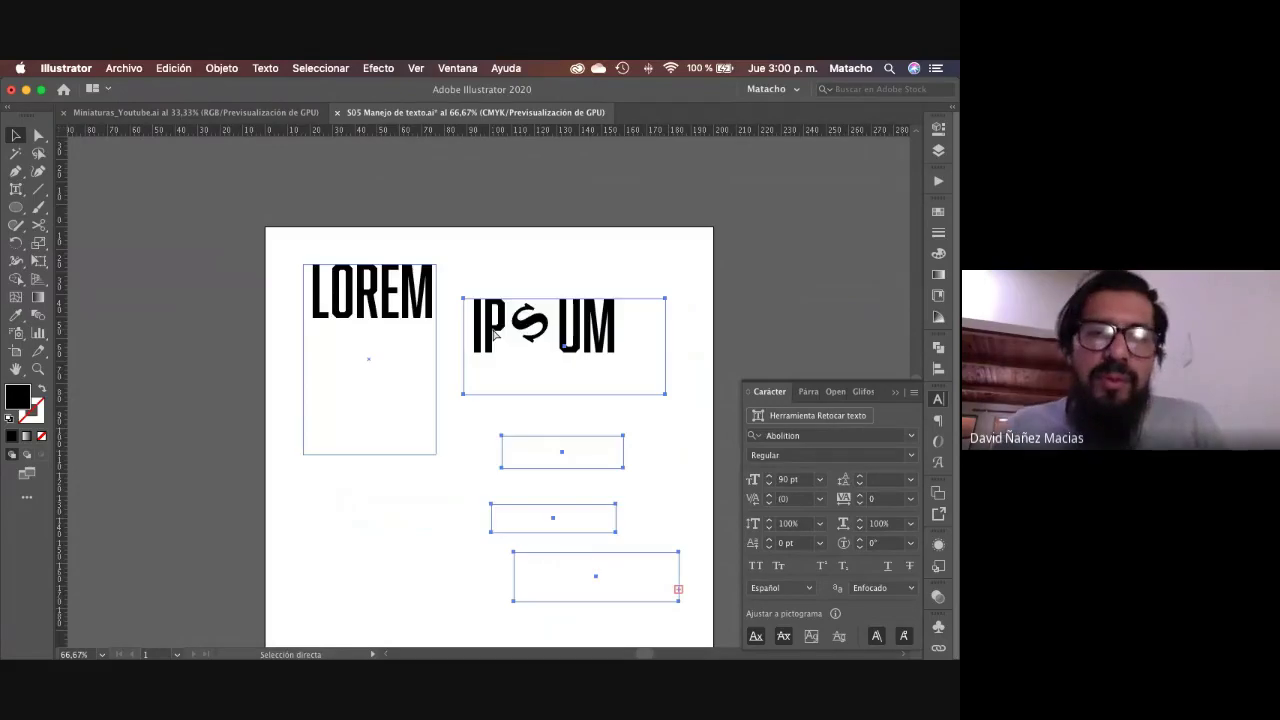
key(super+z)
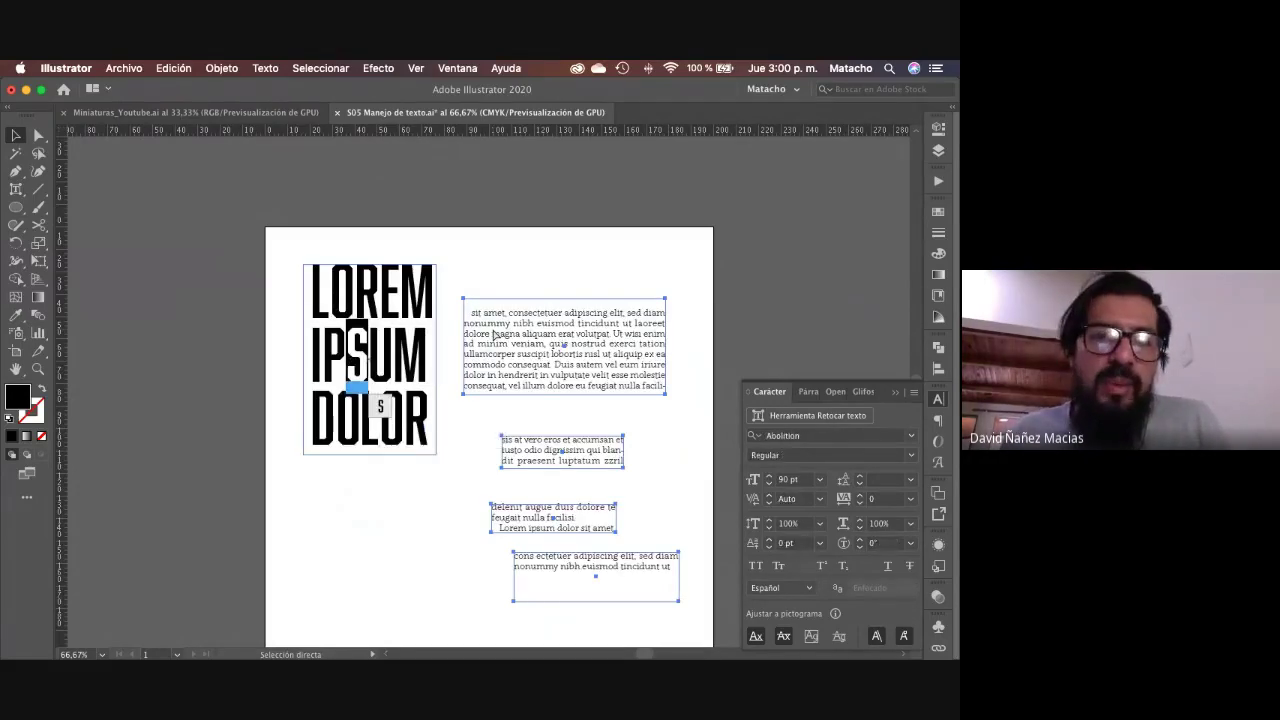
key(v)
key(super+a)
click(456, 231)
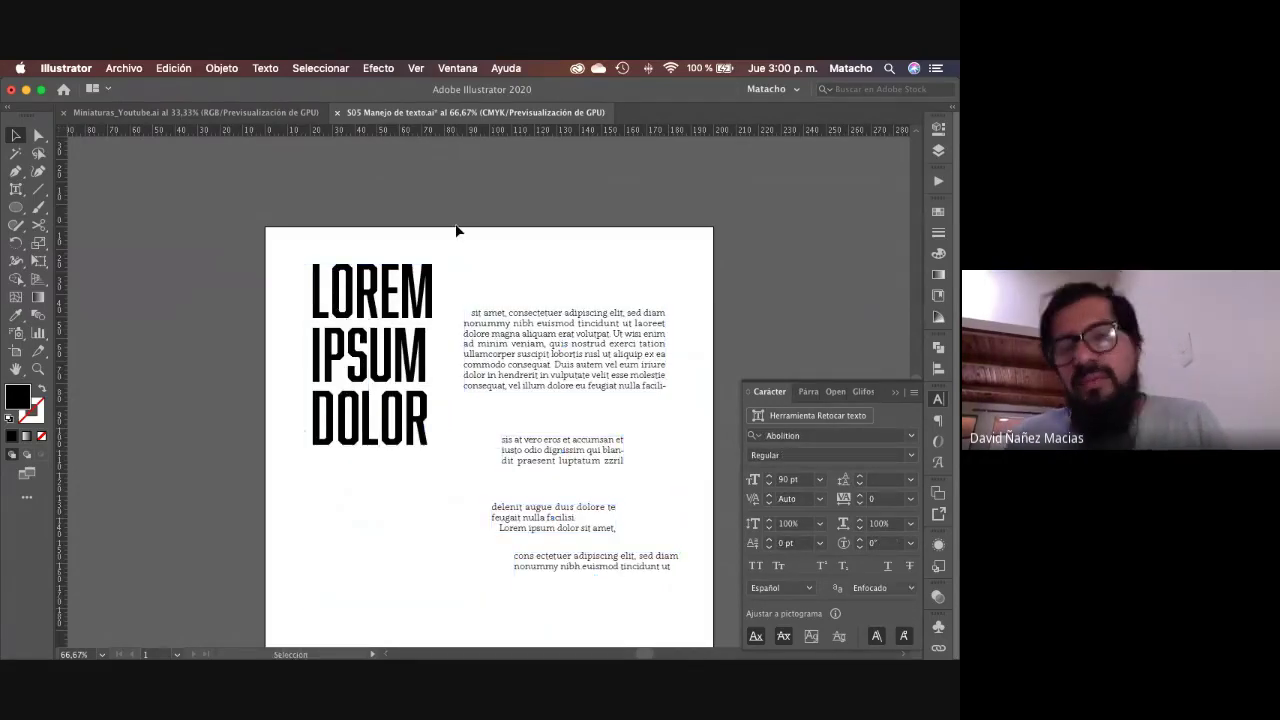
Step: Color the letters S and U of IPSUM in the title with the red swatch C=0 M=90 Y=85 K=0
key(z)
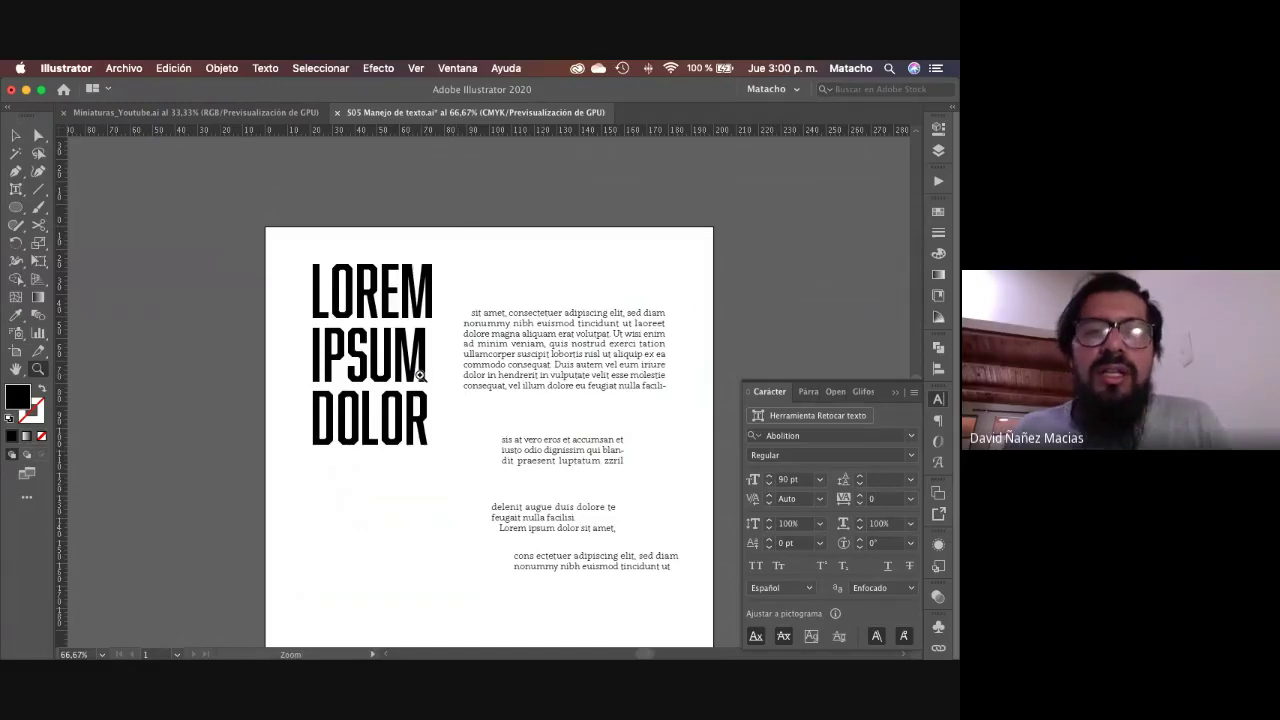
click(420, 373)
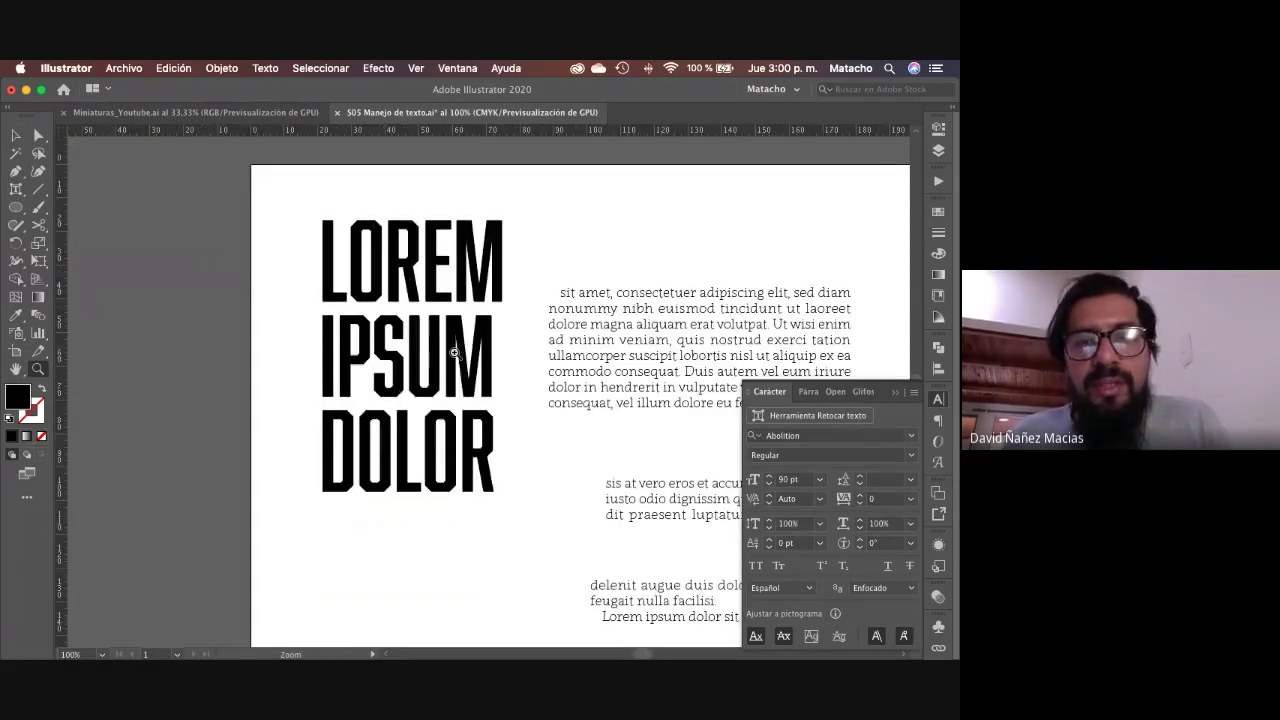
key(t)
drag(433, 347, 372, 349)
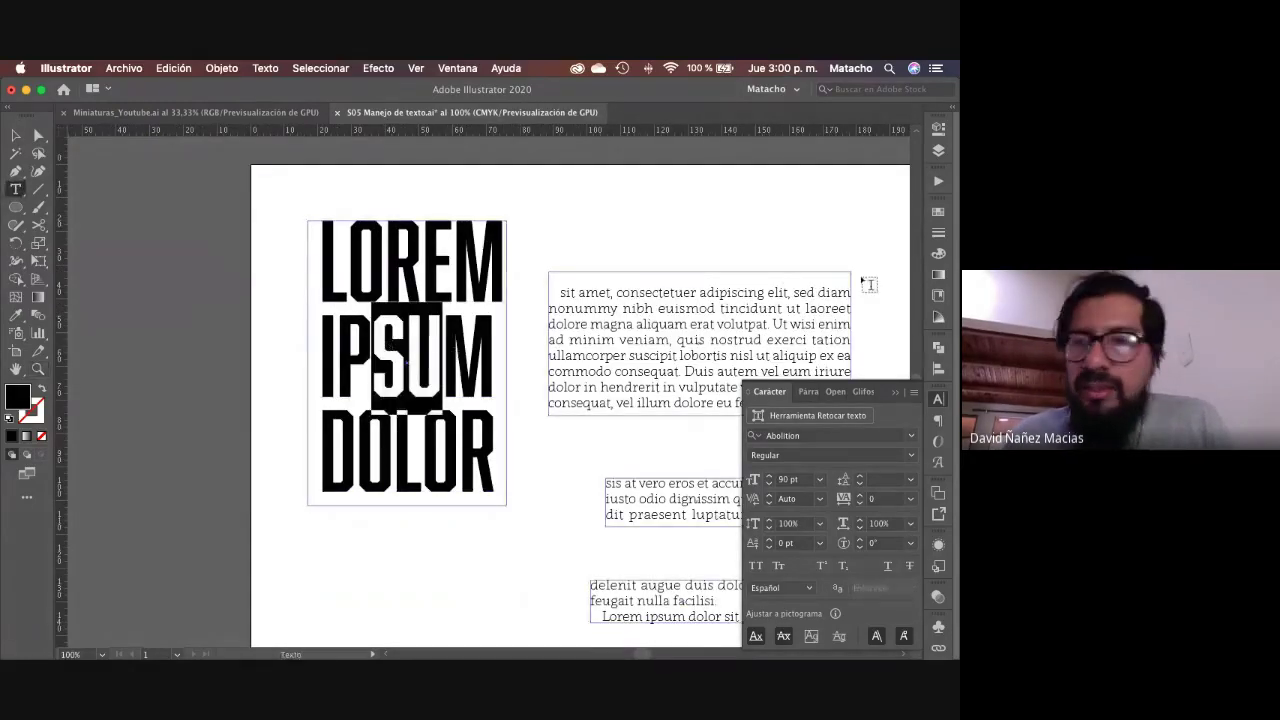
click(936, 214)
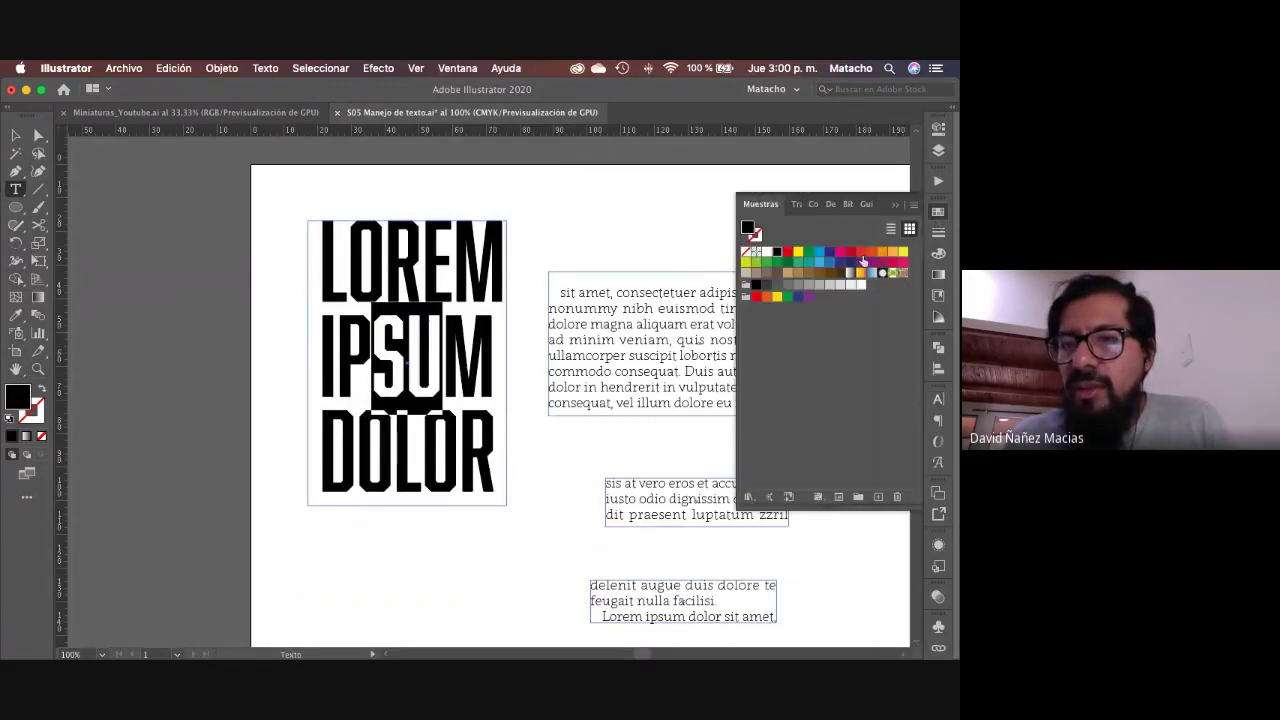
click(862, 255)
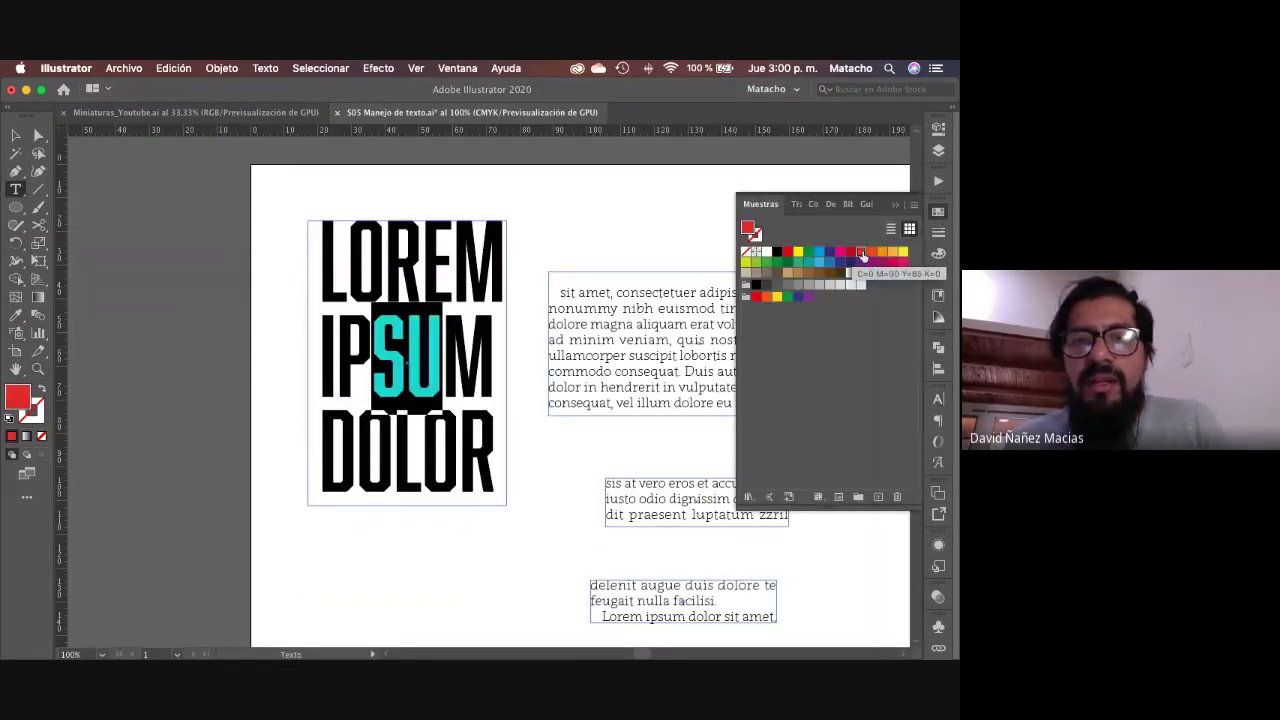
key(Escape)
click(500, 349)
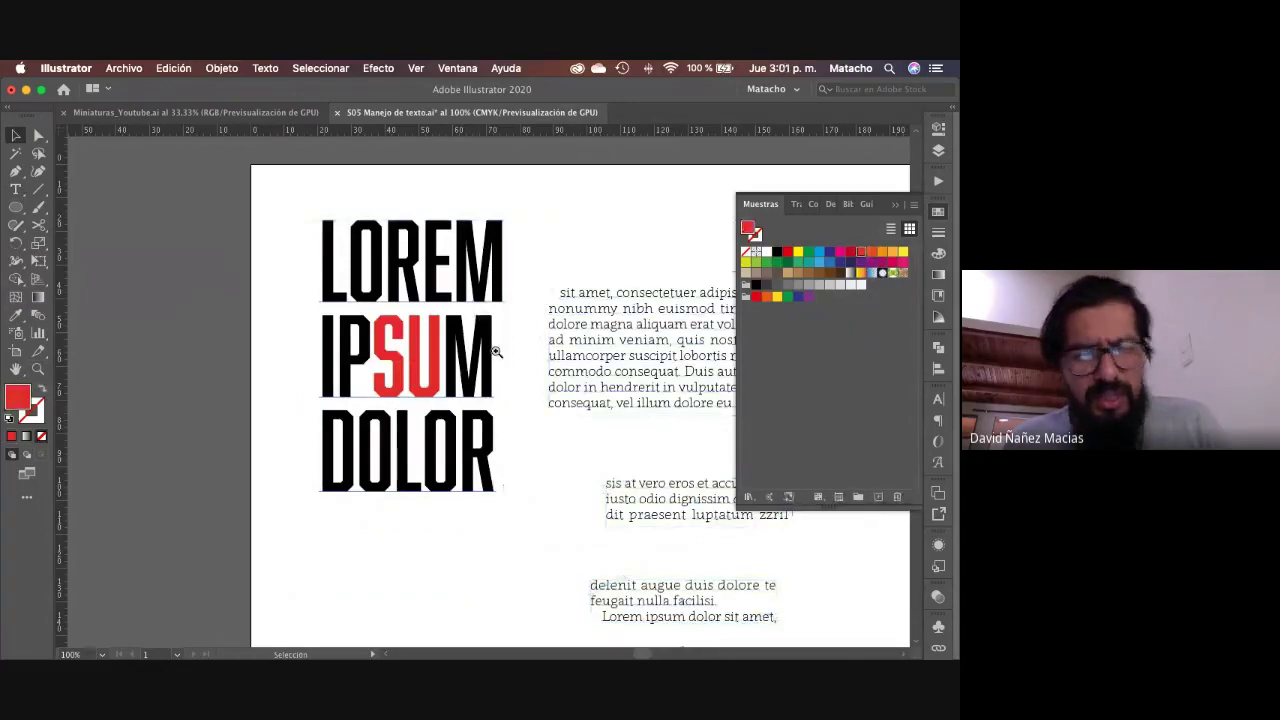
Step: Move the title frame off the artboard to its left and shift the first paragraph frame toward the artboard's upper left
key(super+minus)
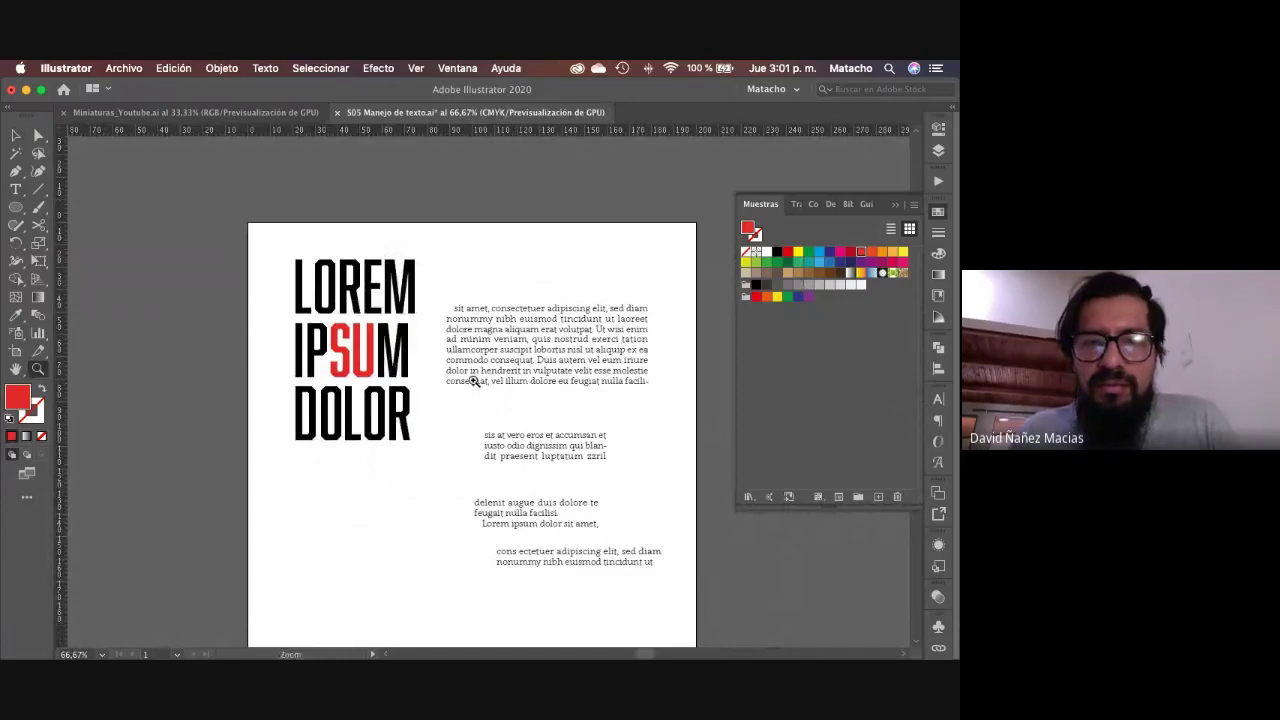
click(473, 381)
key(super+minus)
key(super+minus)
key(v)
drag(403, 335, 272, 316)
click(415, 348)
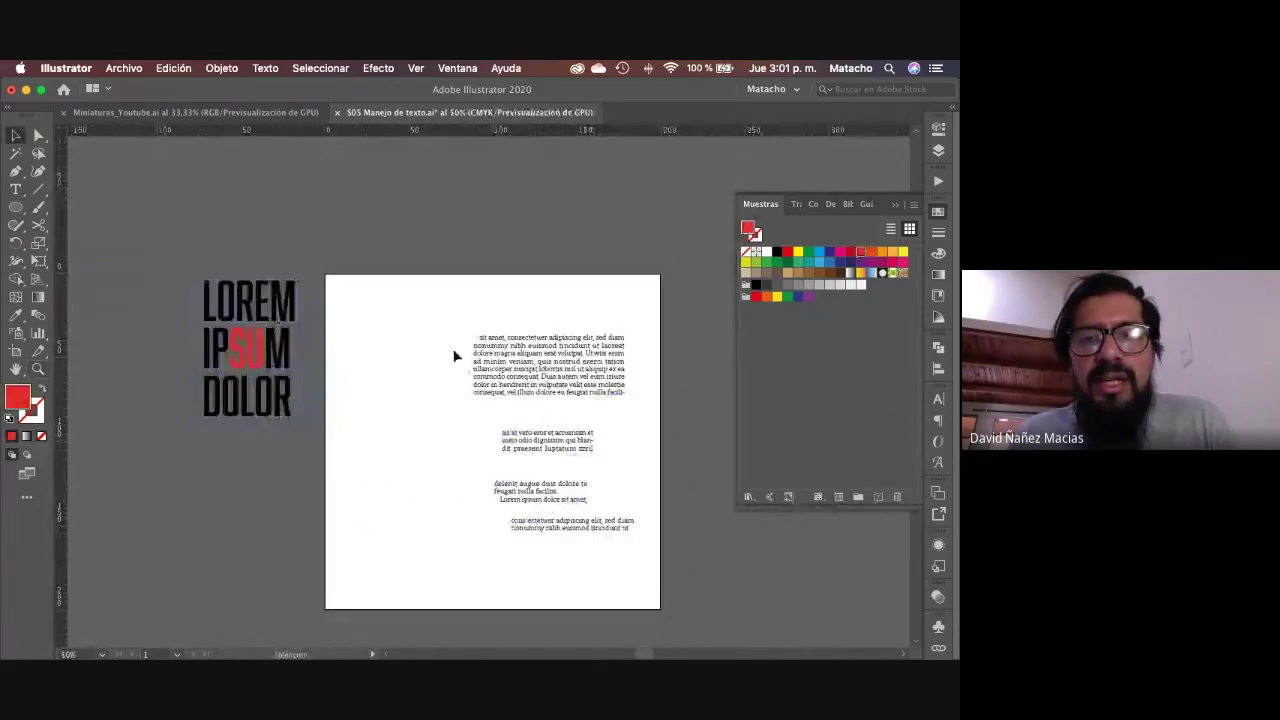
drag(512, 366, 408, 350)
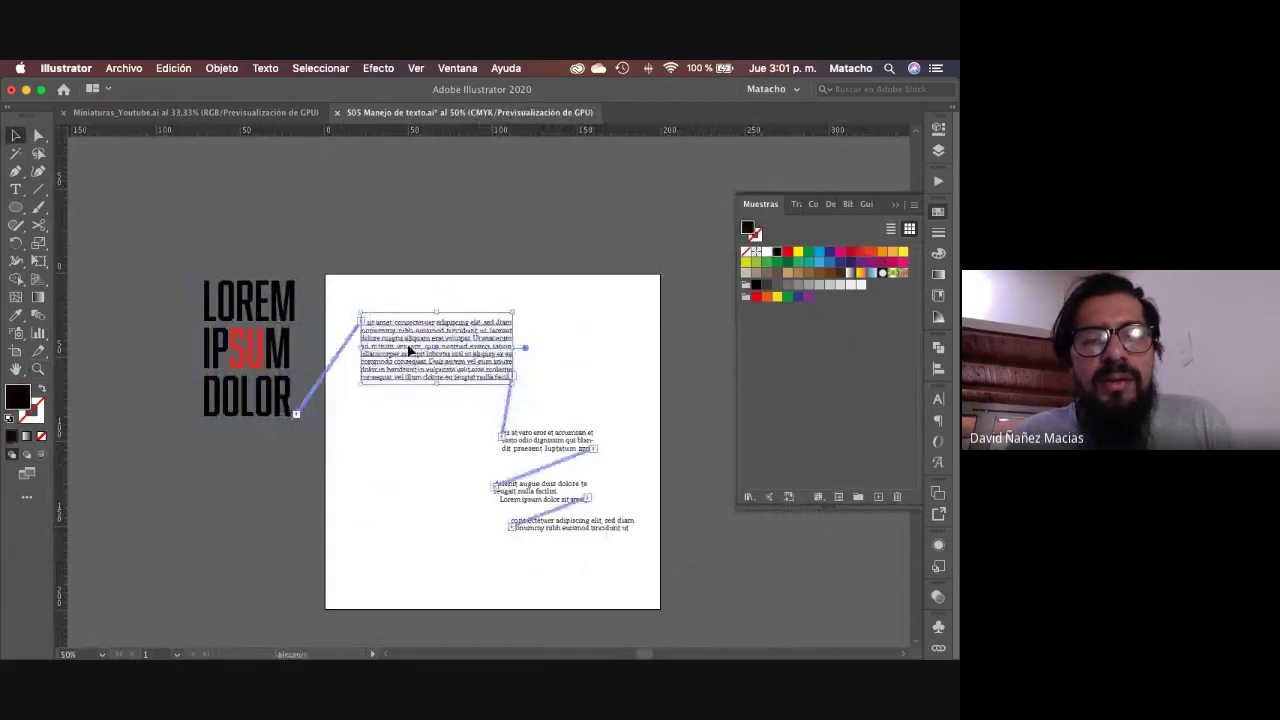
Step: Start a new line after "sit amet," in the first paragraph frame
click(443, 354)
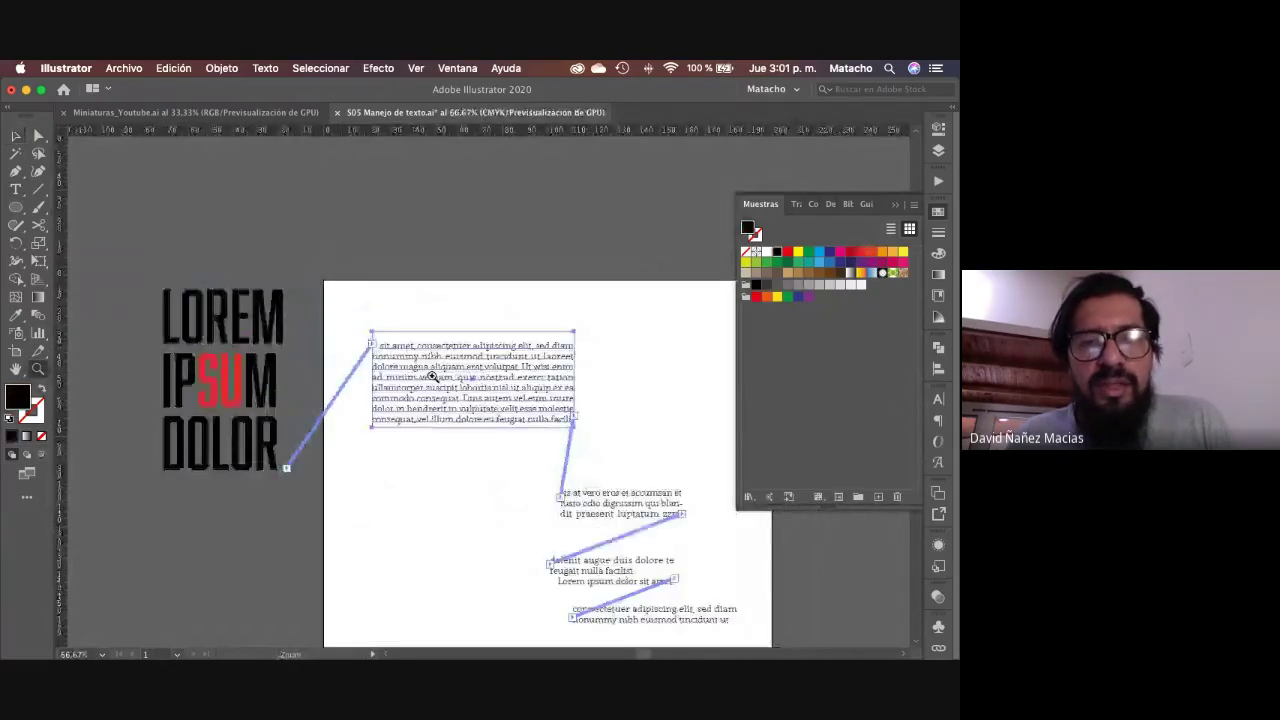
click(433, 376)
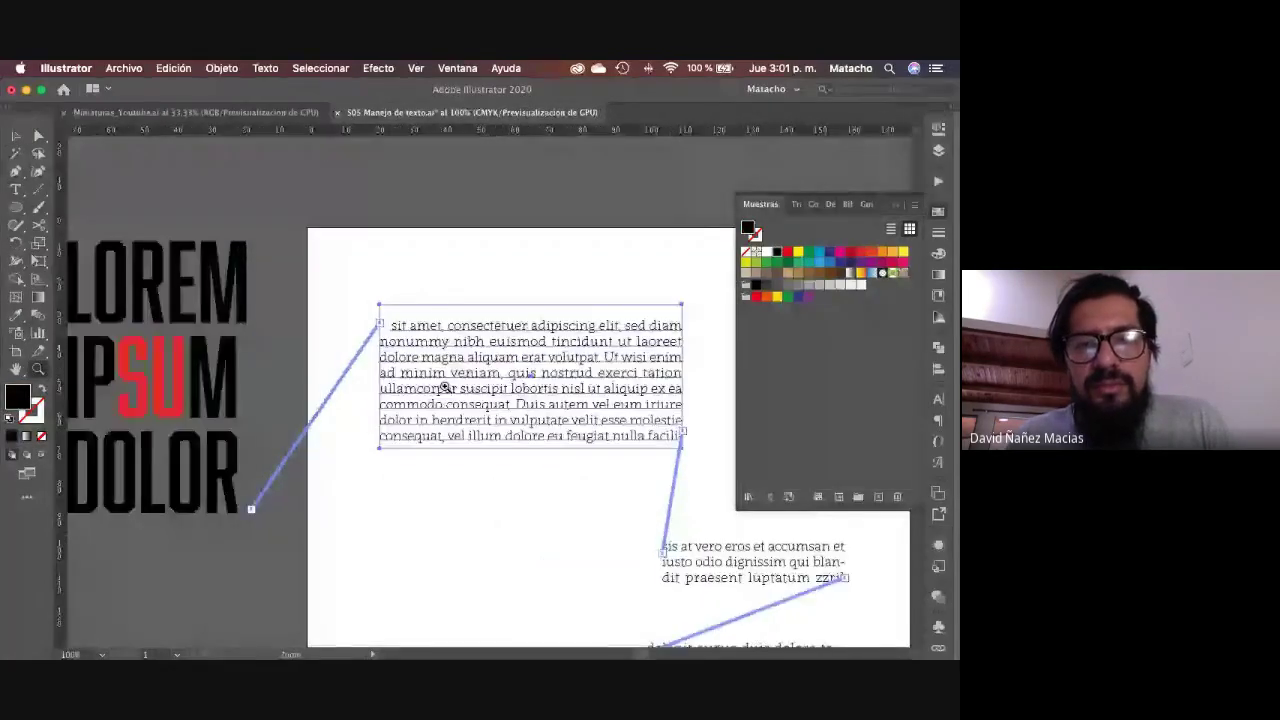
click(420, 320)
key(t)
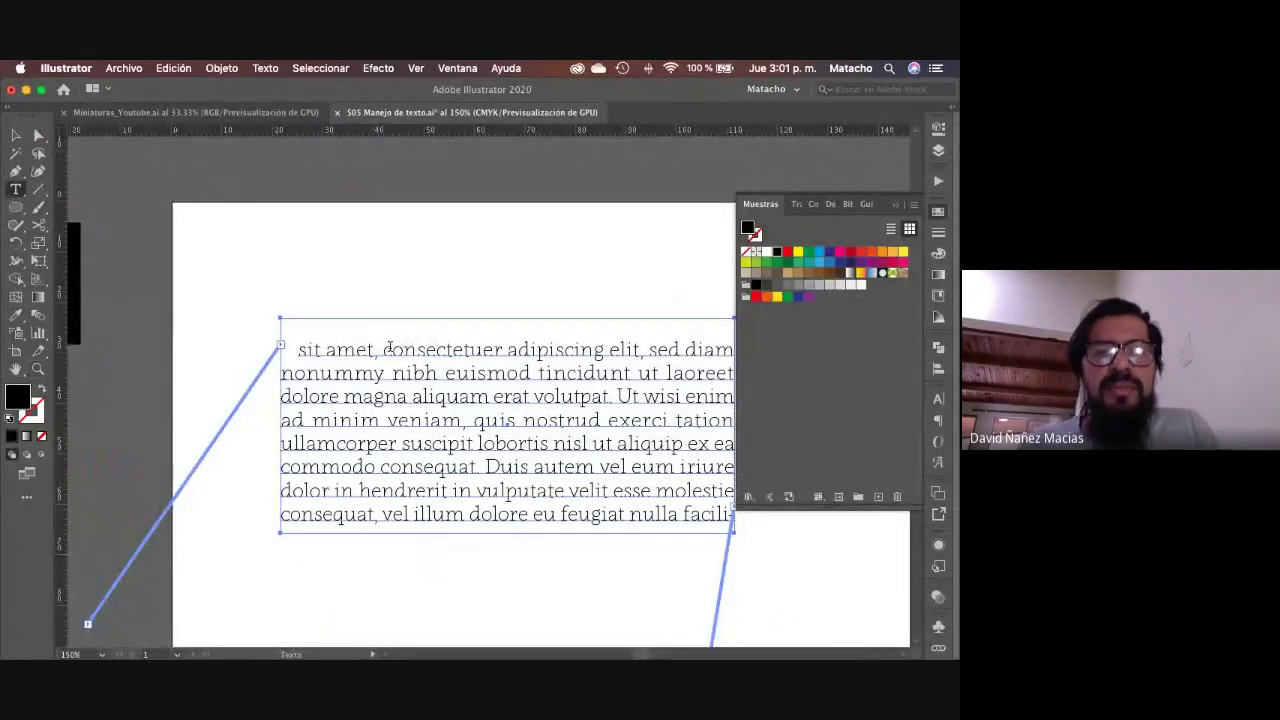
click(386, 349)
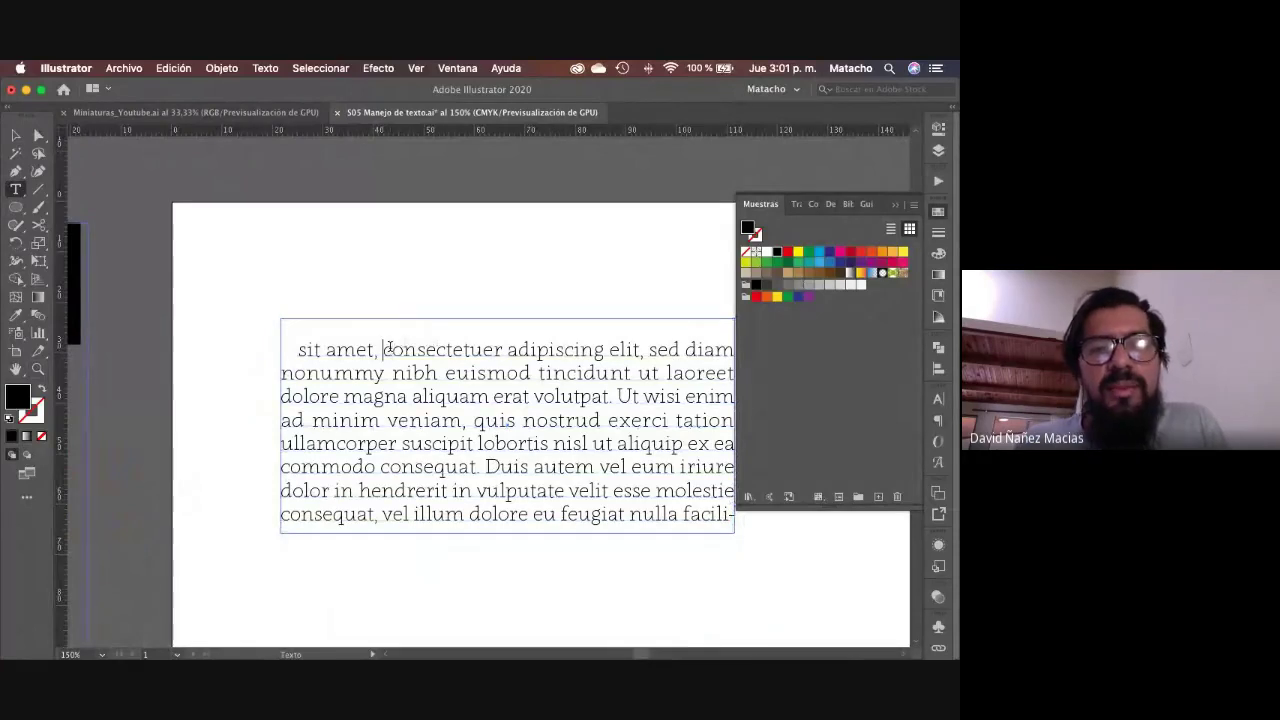
key(Left)
key(Left)
key(Left)
key(Left)
key(Left)
key(Left)
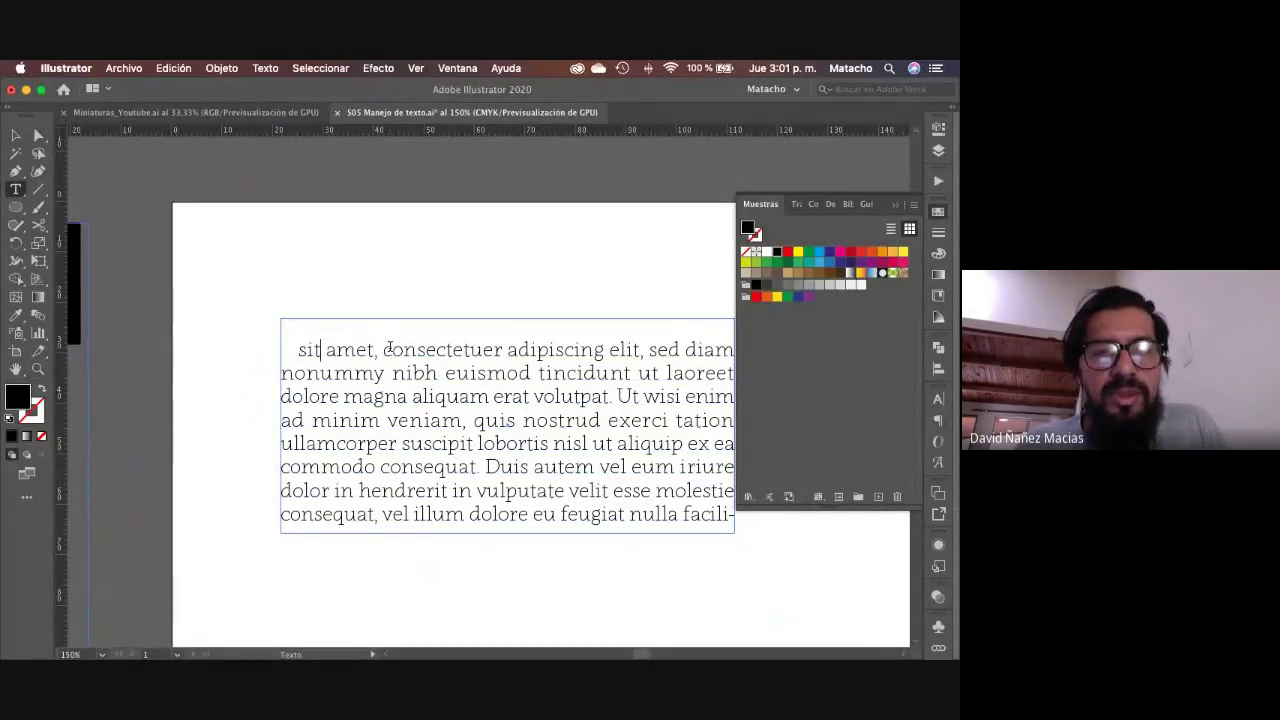
key(Right)
key(Right)
key(Right)
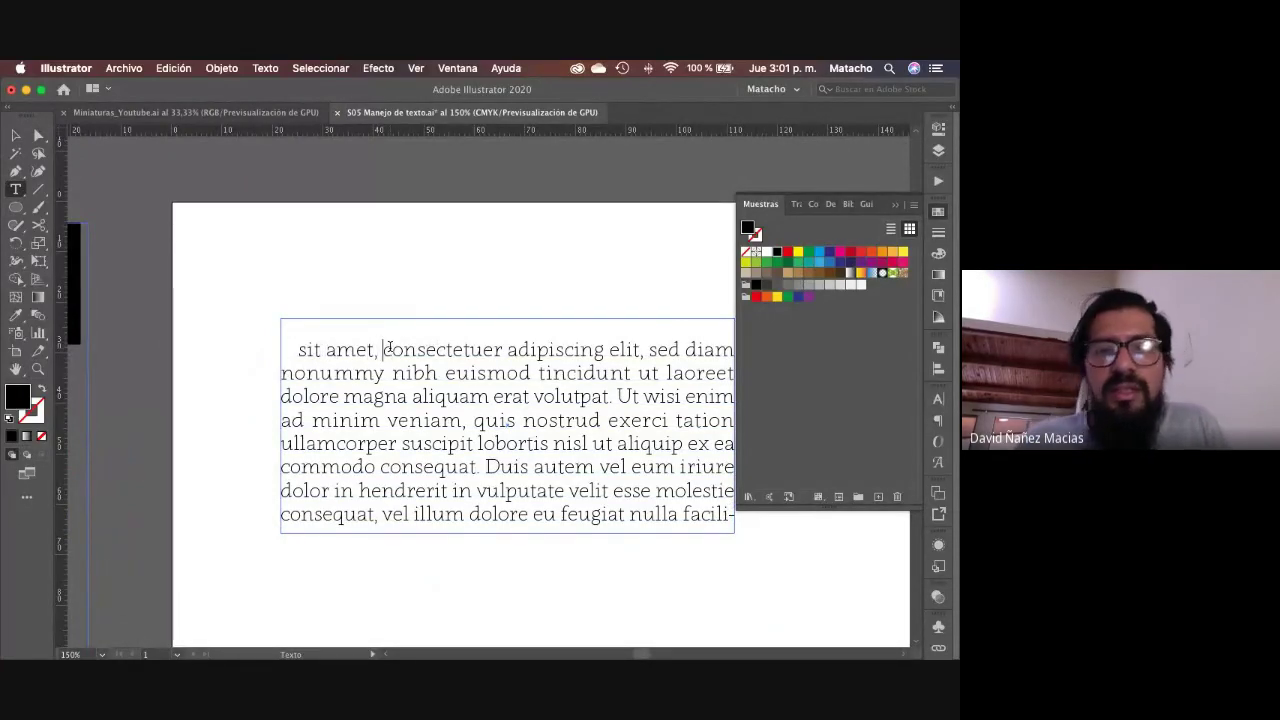
key(BackSpace)
key(BackSpace)
key(Return)
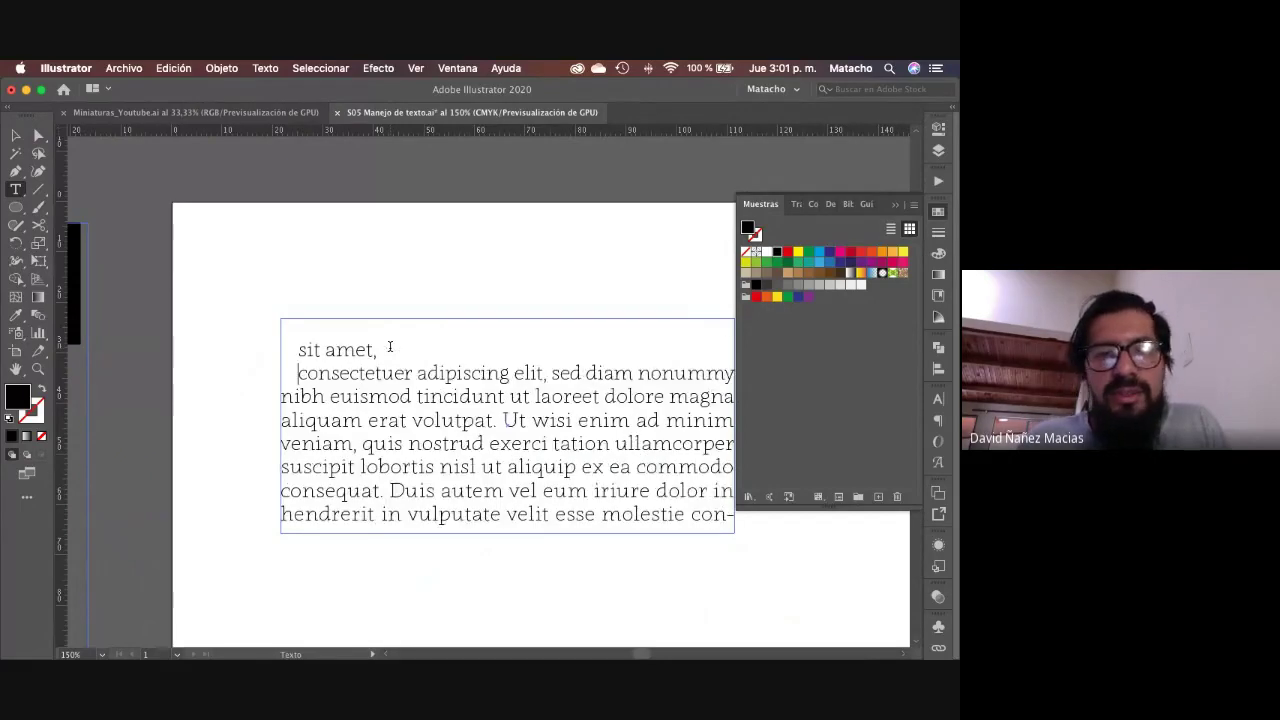
key(BackSpace)
text(,)
key(Return)
Step: Delete the comma and the line break after "sit amet" in the first paragraph frame
key(Right)
key(Right)
key(Right)
key(Right)
key(Right)
key(Right)
key(Right)
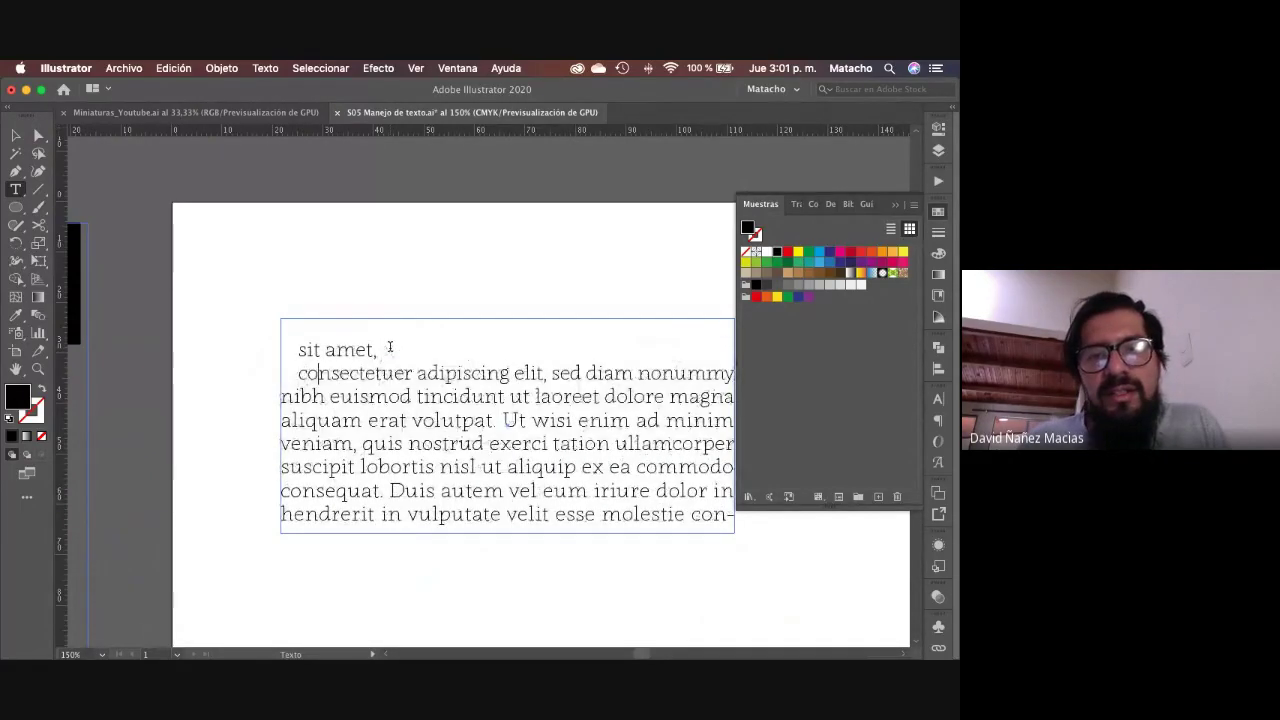
key(Right)
key(Right)
key(Right)
key(Right)
key(Right)
key(Right)
key(Right)
key(Right)
key(Right)
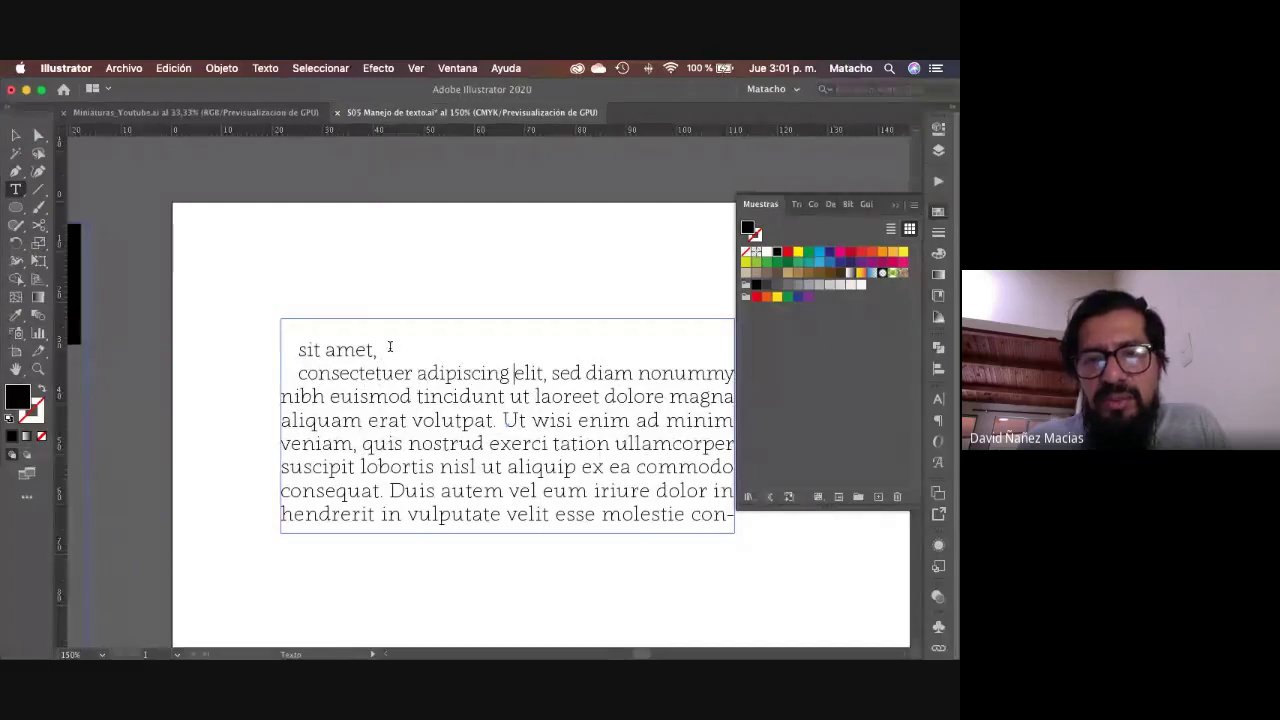
key(Left)
key(Left)
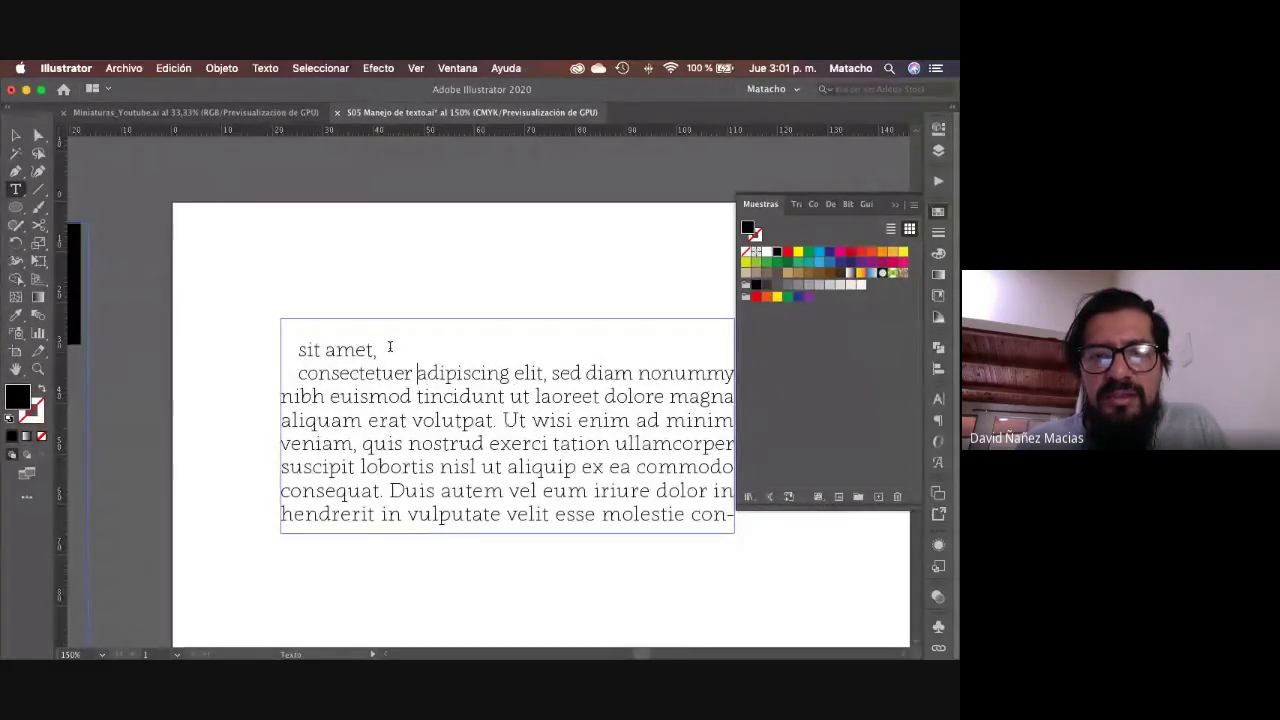
key(BackSpace)
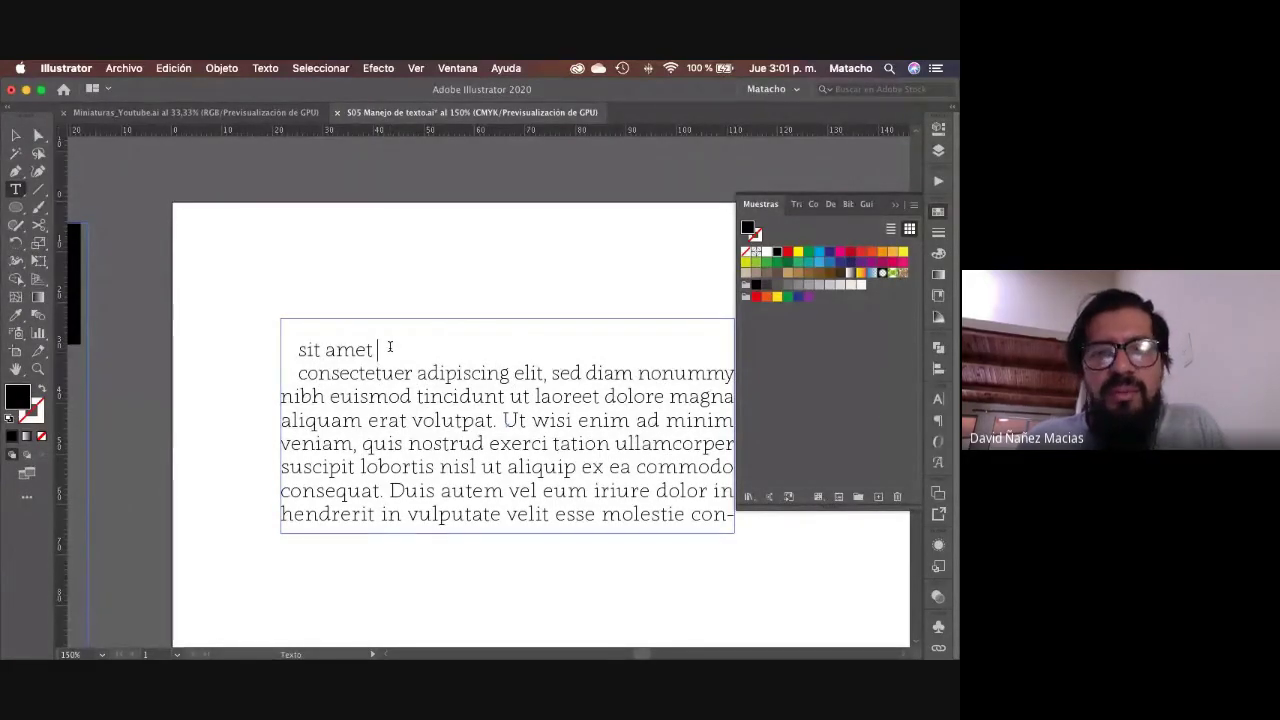
key(Delete)
Step: Break the line after "consectetuer" so that "adipiscing" starts a new line
key(Right)
key(Right)
key(Right)
key(Right)
key(Right)
key(Right)
key(Right)
key(Right)
key(Right)
key(Right)
key(Right)
key(Right)
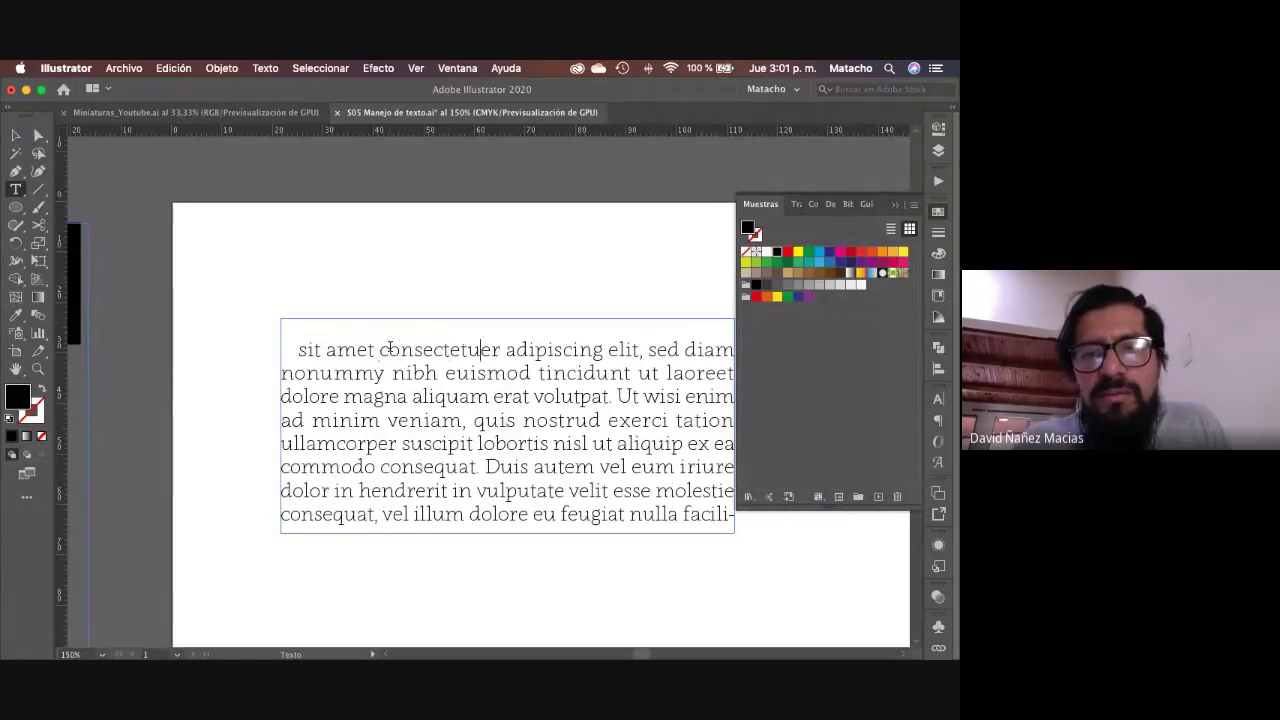
key(Return)
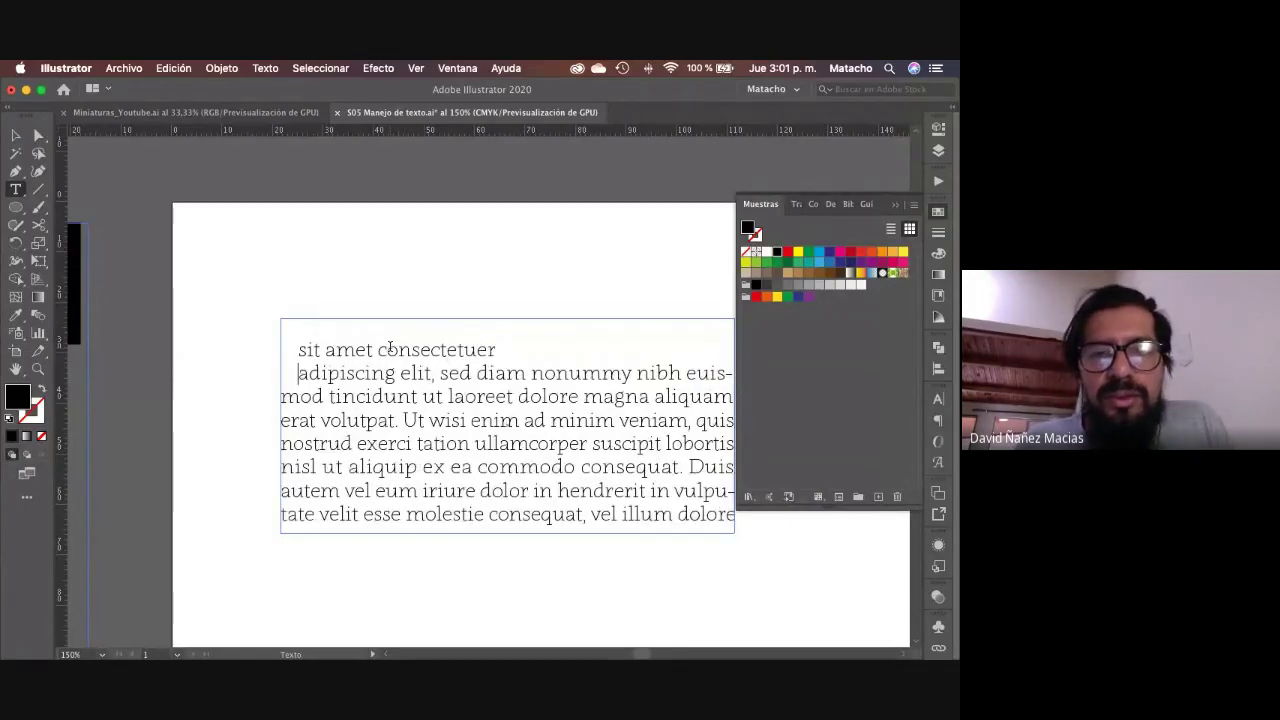
Step: Delete the comma after "elit" and start a new line with "sed diam"
click(443, 372)
key(BackSpace)
key(BackSpace)
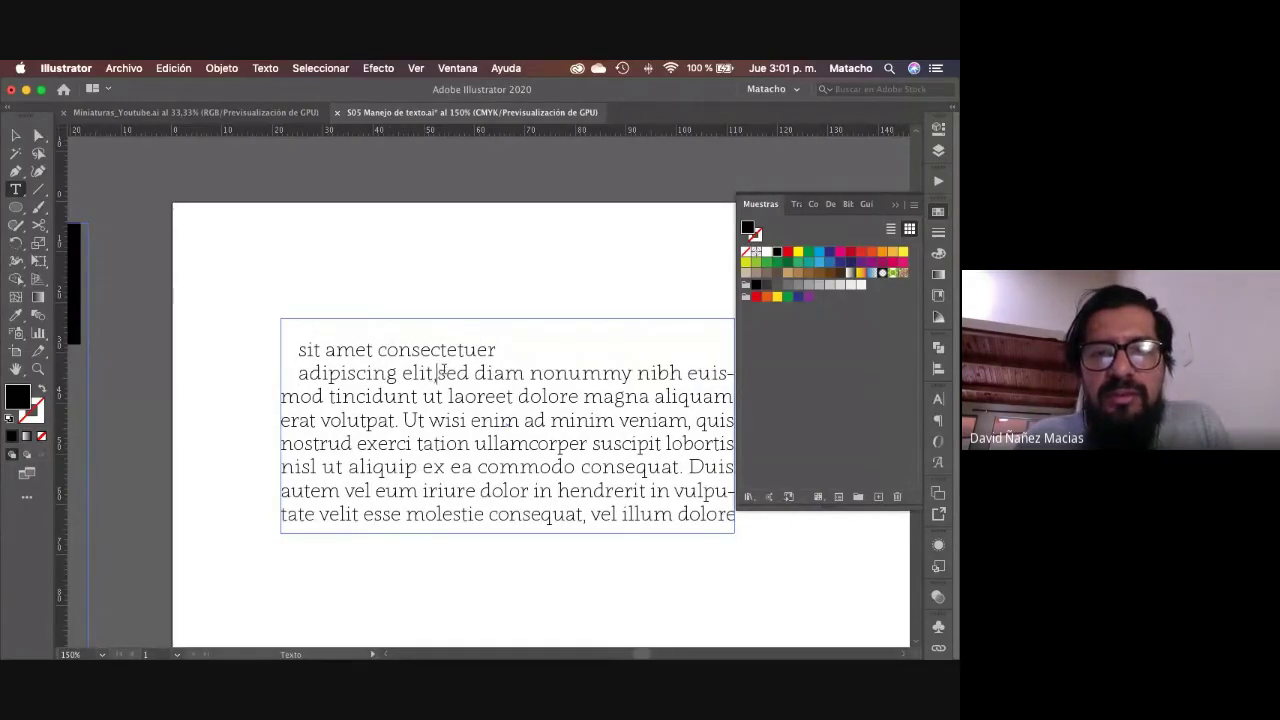
key(Return)
Step: Break the line after "sed diam nonummy" so that "nibh" starts a new line without a leading space
key(Right)
key(Right)
key(Right)
key(Right)
key(Right)
key(Right)
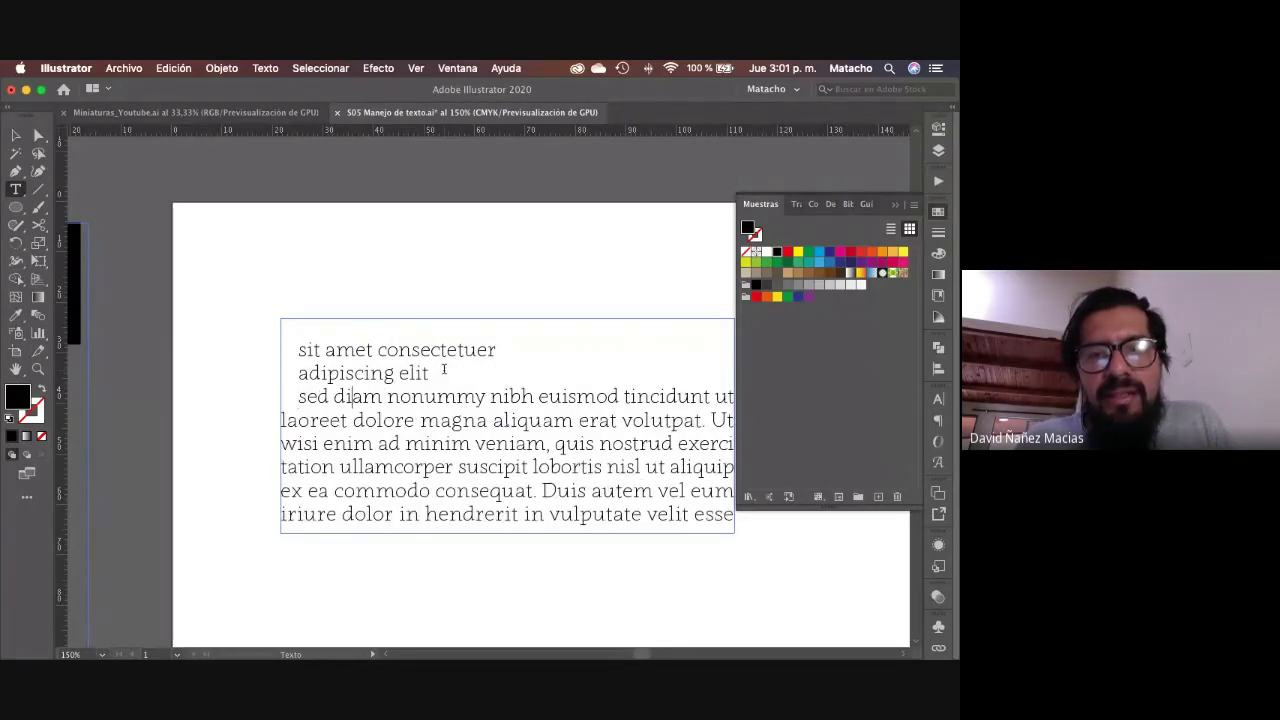
key(Right)
key(Right)
key(Right)
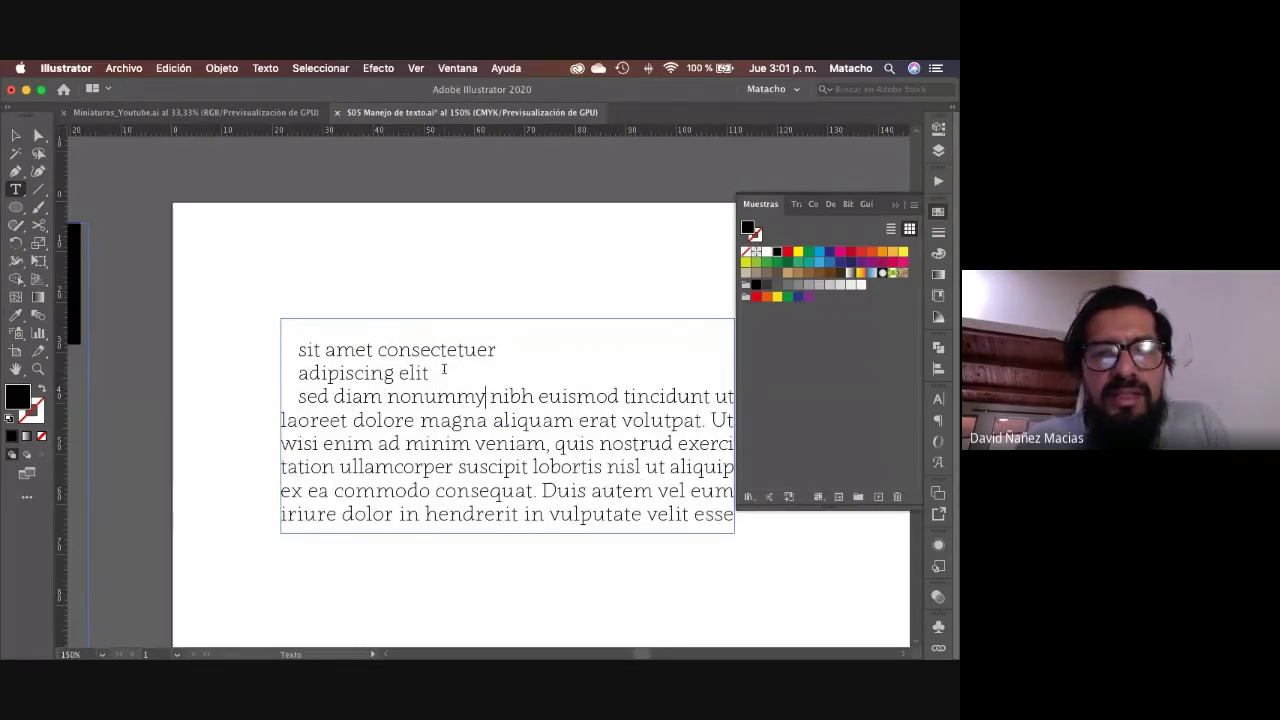
key(Return)
key(Delete)
Step: Separate "nibh euismod" from the text starting with "tincidunt" by a blank line, remove the leading space, and deselect the text
key(Right)
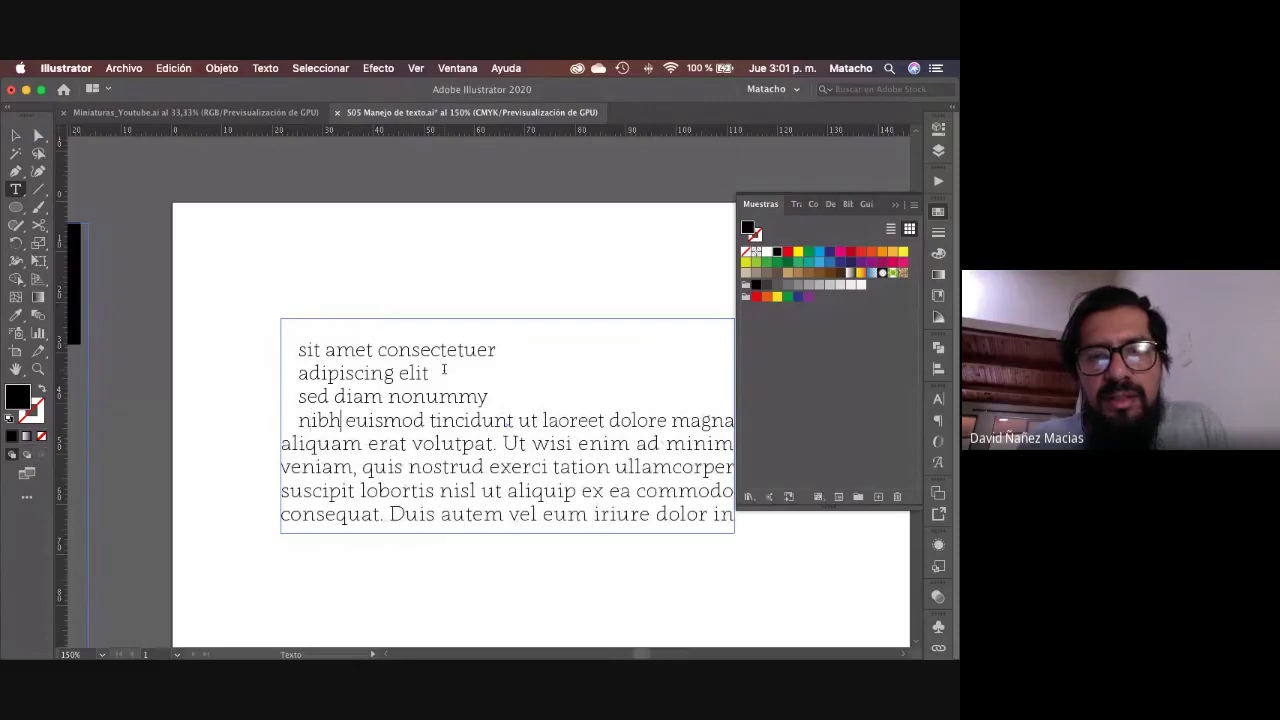
key(Return)
key(Return)
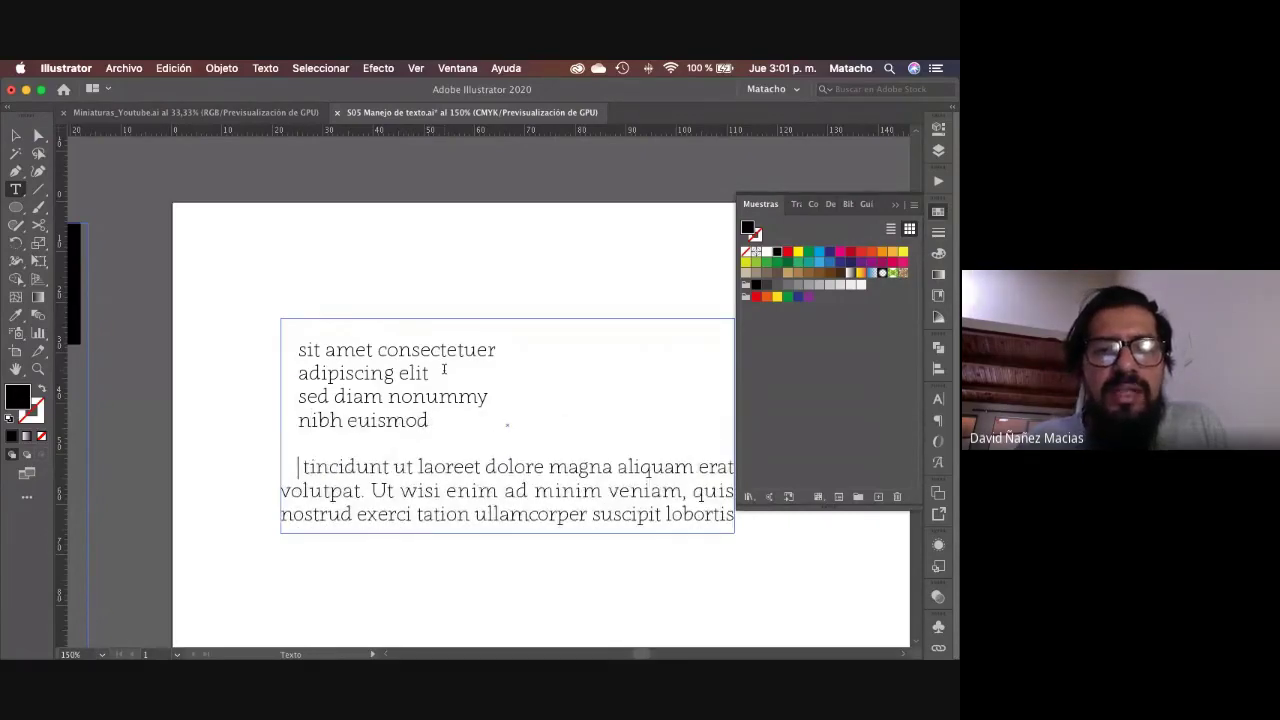
key(Delete)
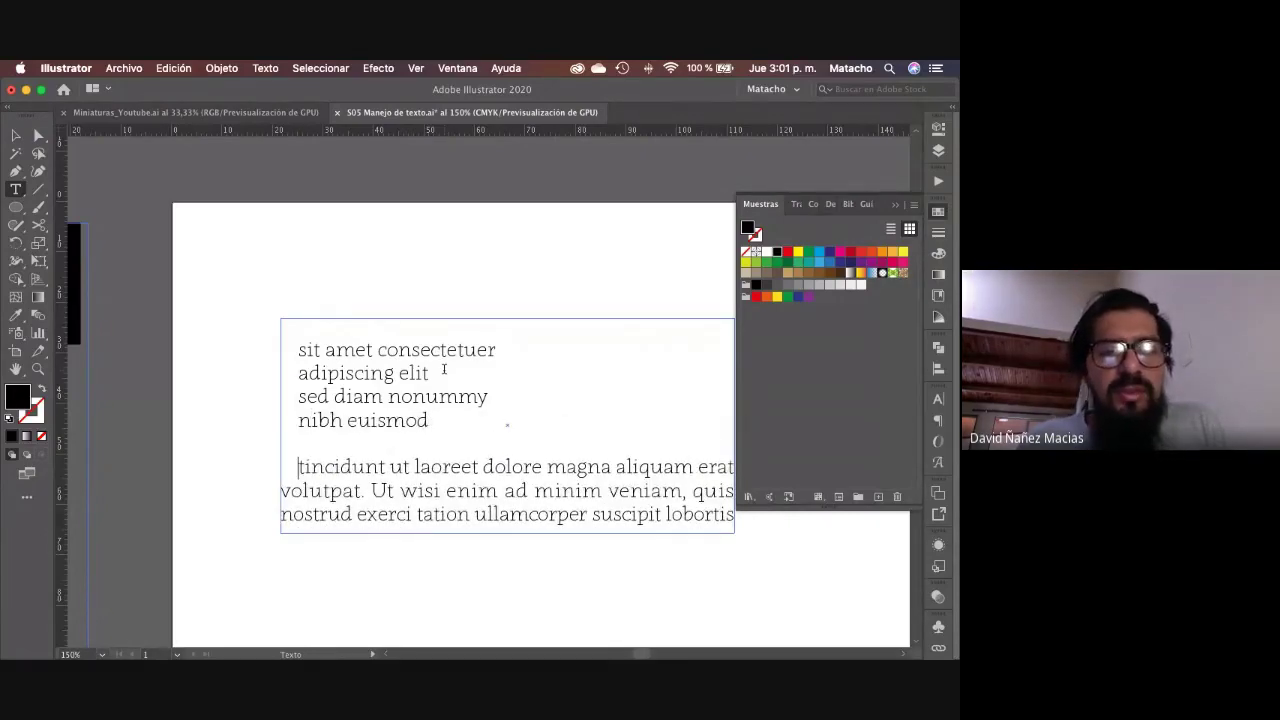
key(Escape)
key(z)
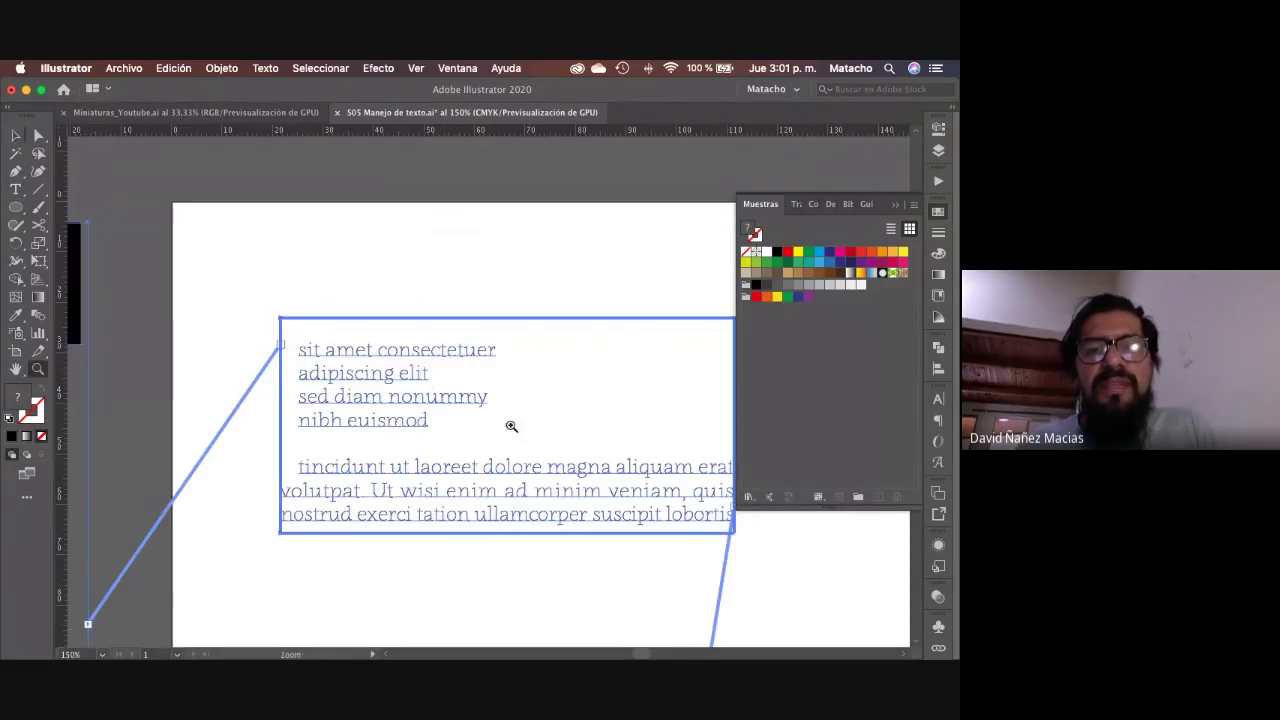
alt+click(513, 428)
key(super+minus)
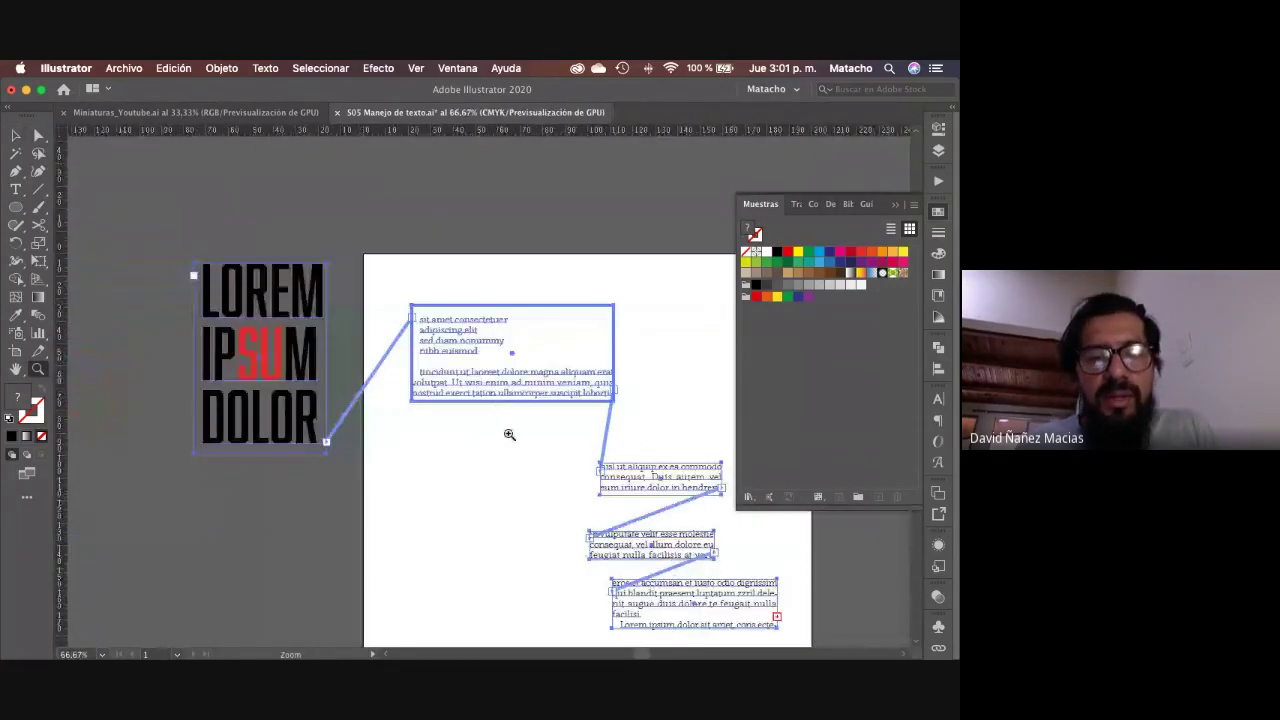
click(522, 444)
Step: Set the four short lines from "sit amet consectetuer" to "nibh euismod" in all caps
key(z)
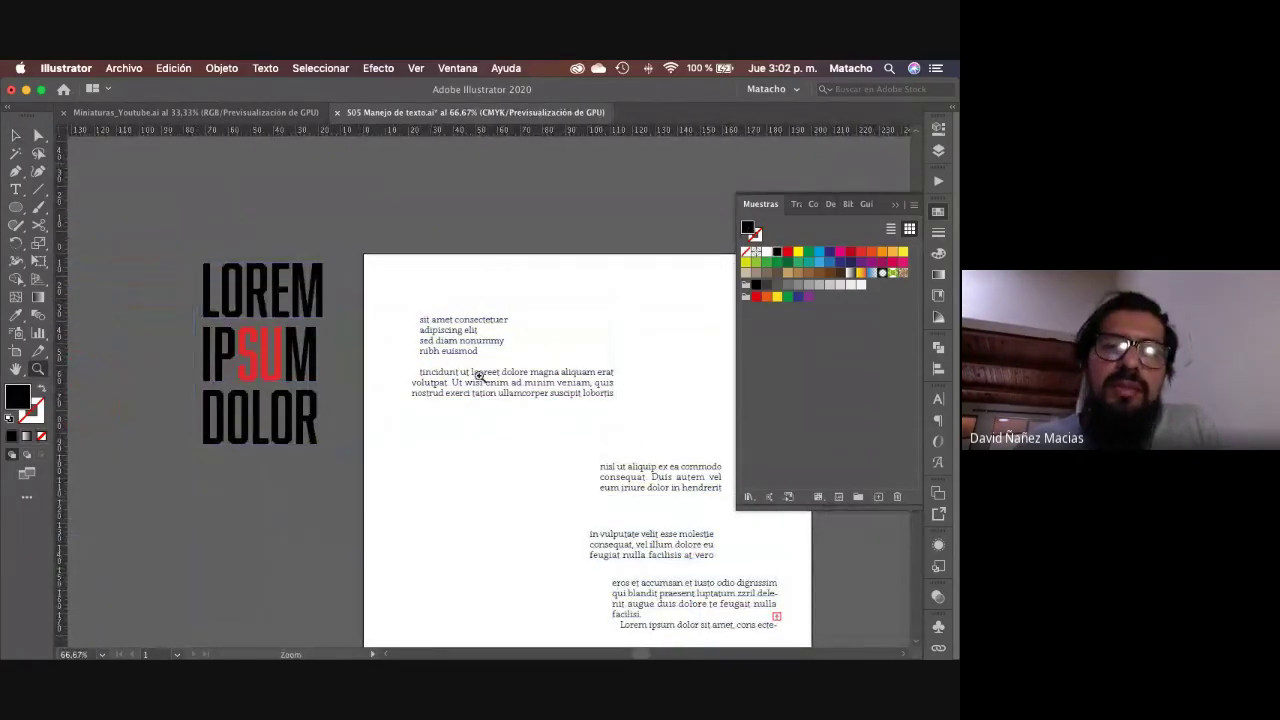
click(479, 374)
click(484, 371)
click(490, 367)
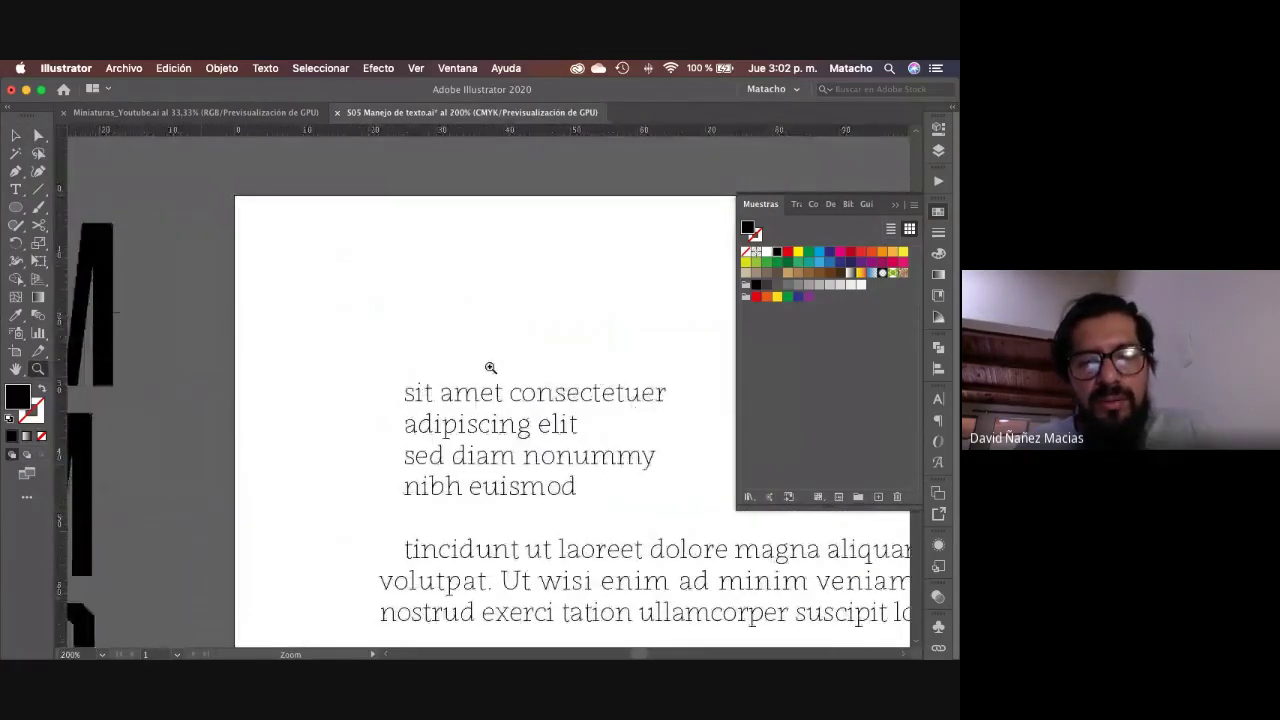
key(t)
click(576, 486)
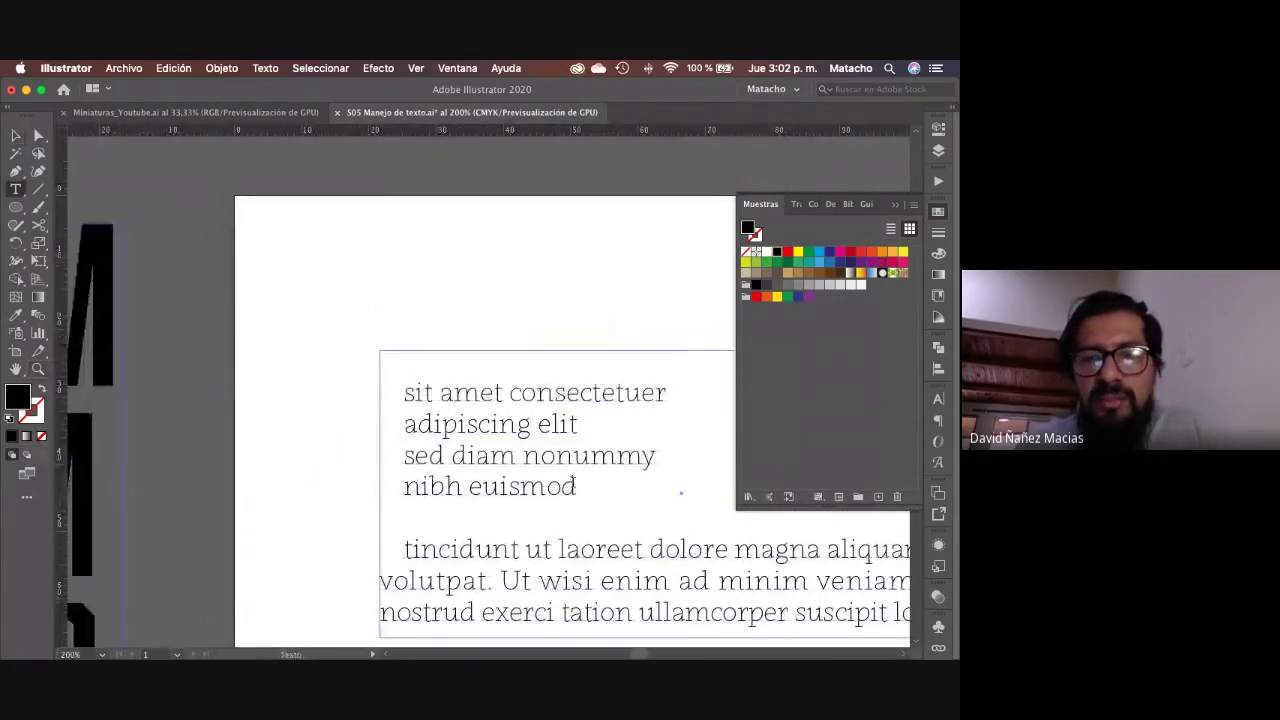
drag(576, 486, 381, 406)
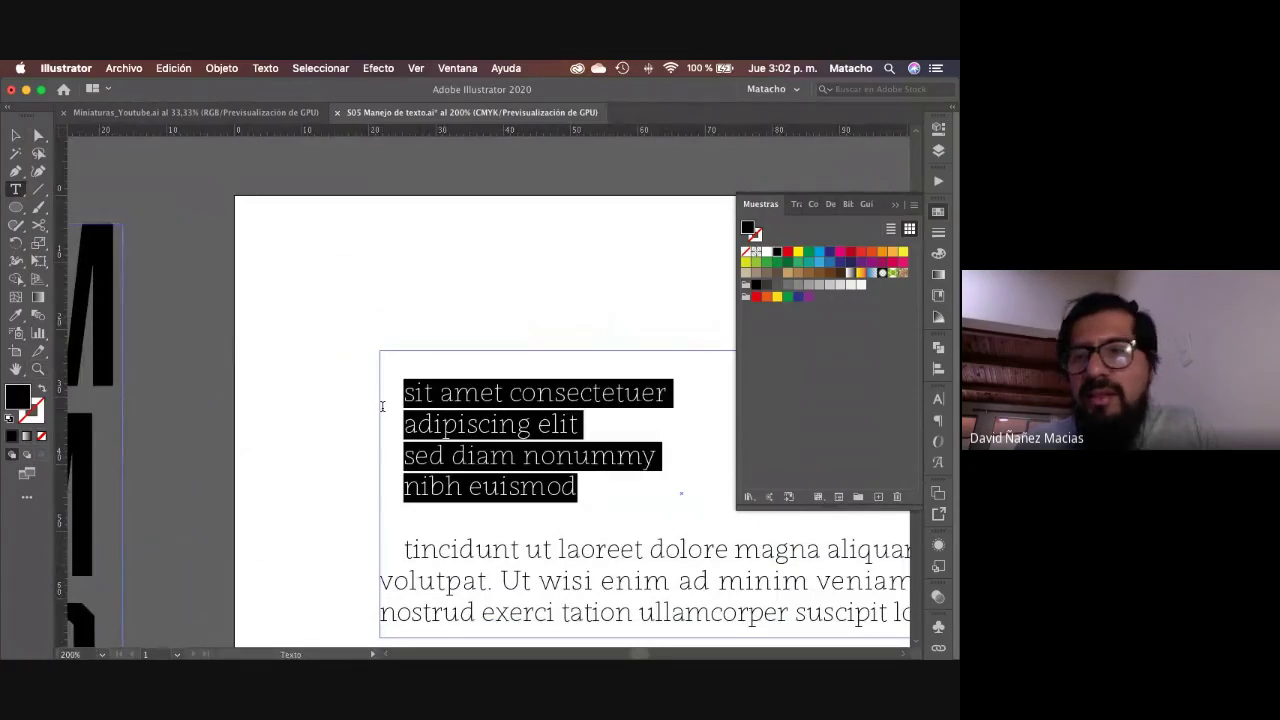
click(937, 402)
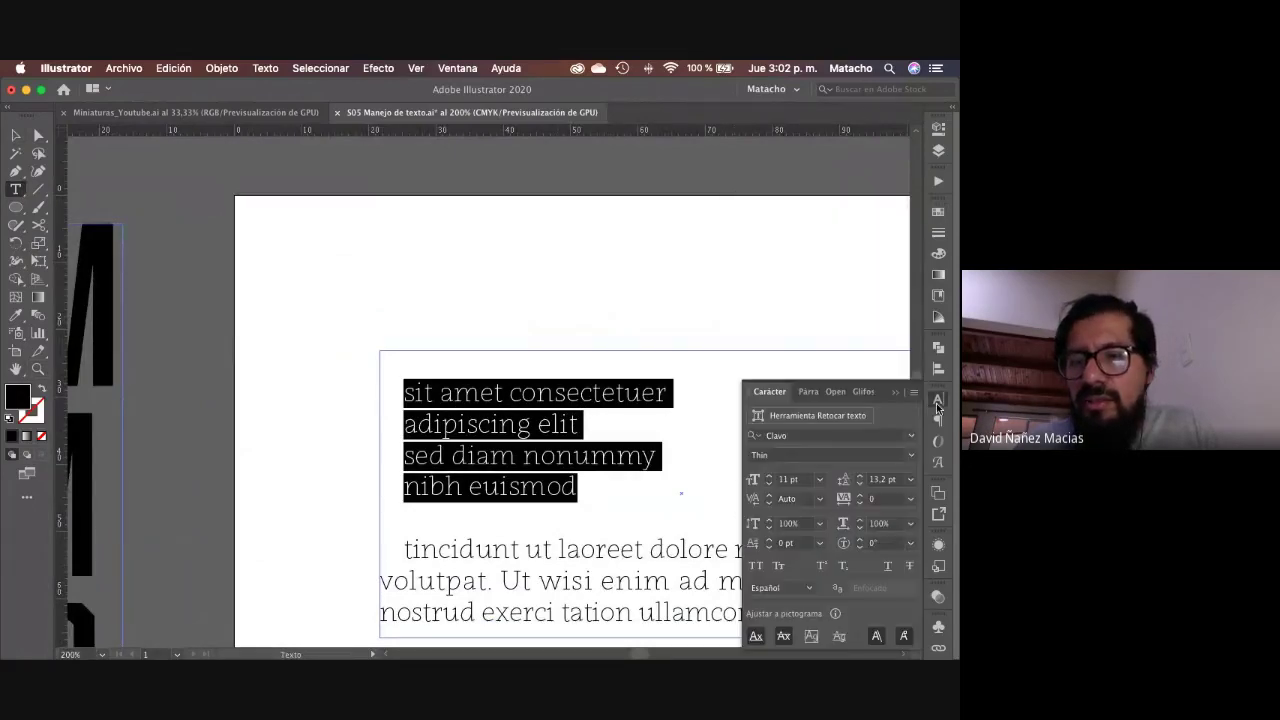
click(757, 570)
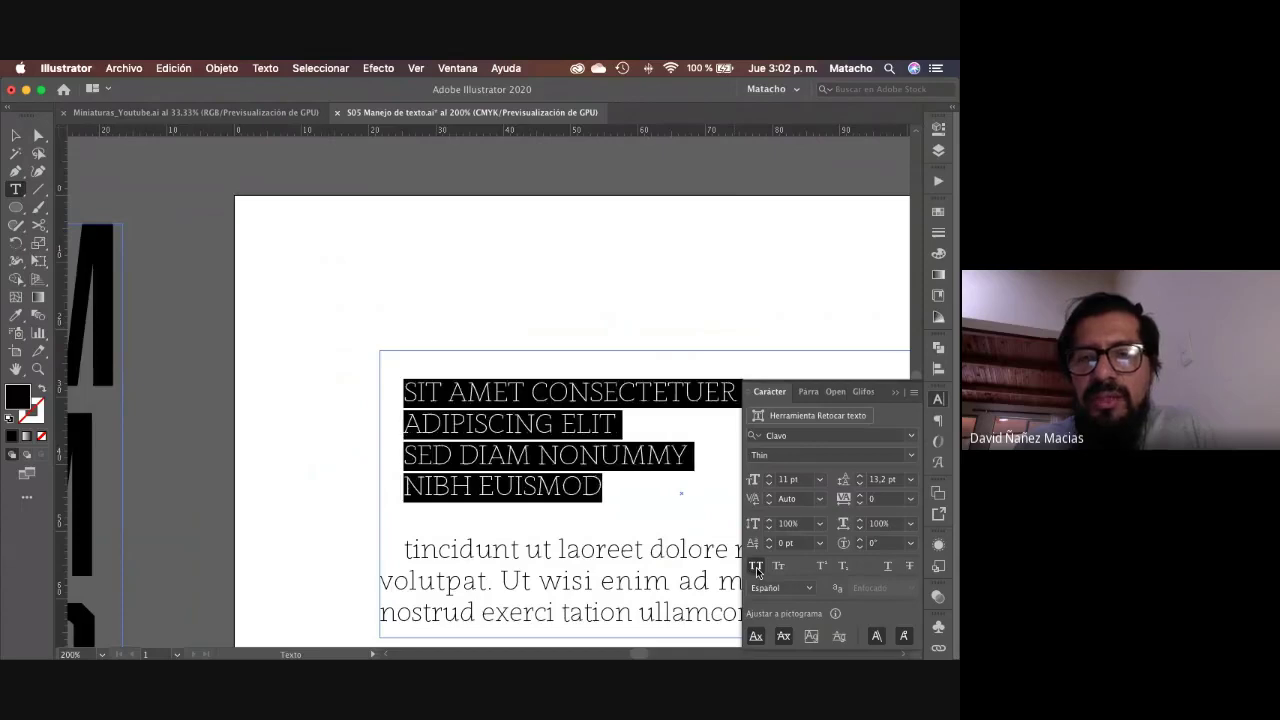
Step: Apply the Bold font style to the word "CONSECTETUER" in the first line
click(538, 383)
drag(518, 391, 403, 392)
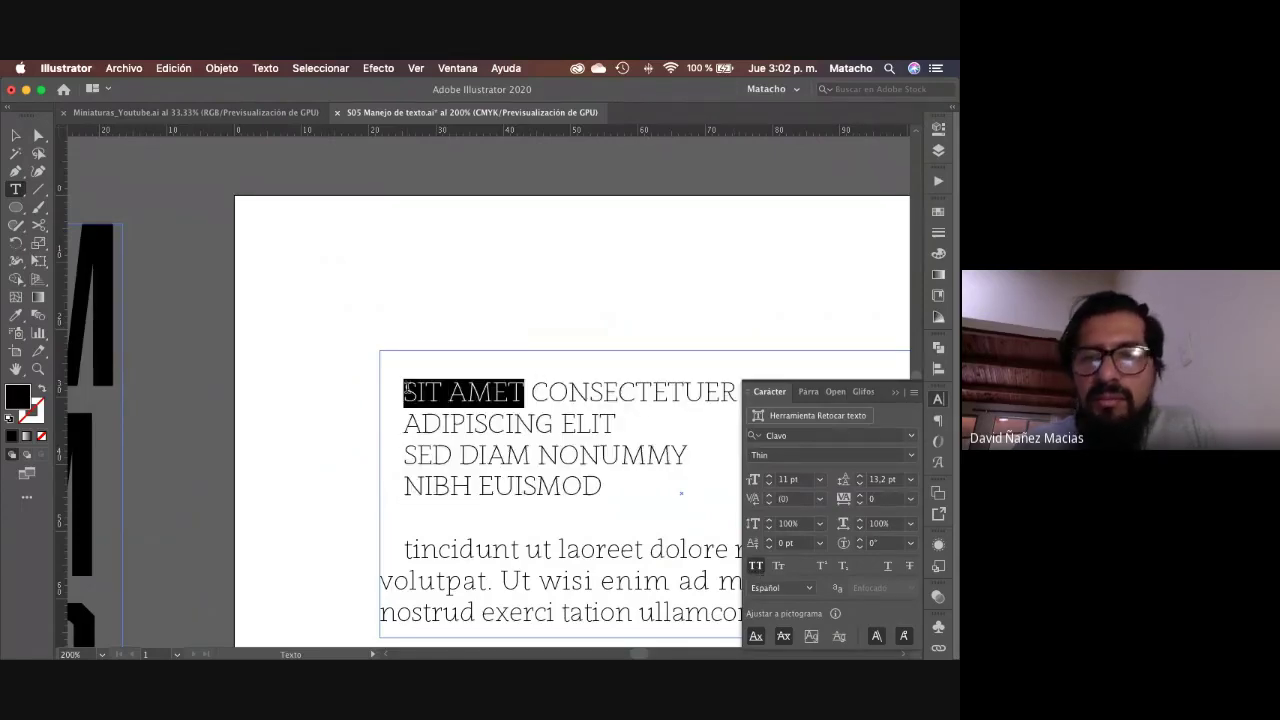
click(556, 393)
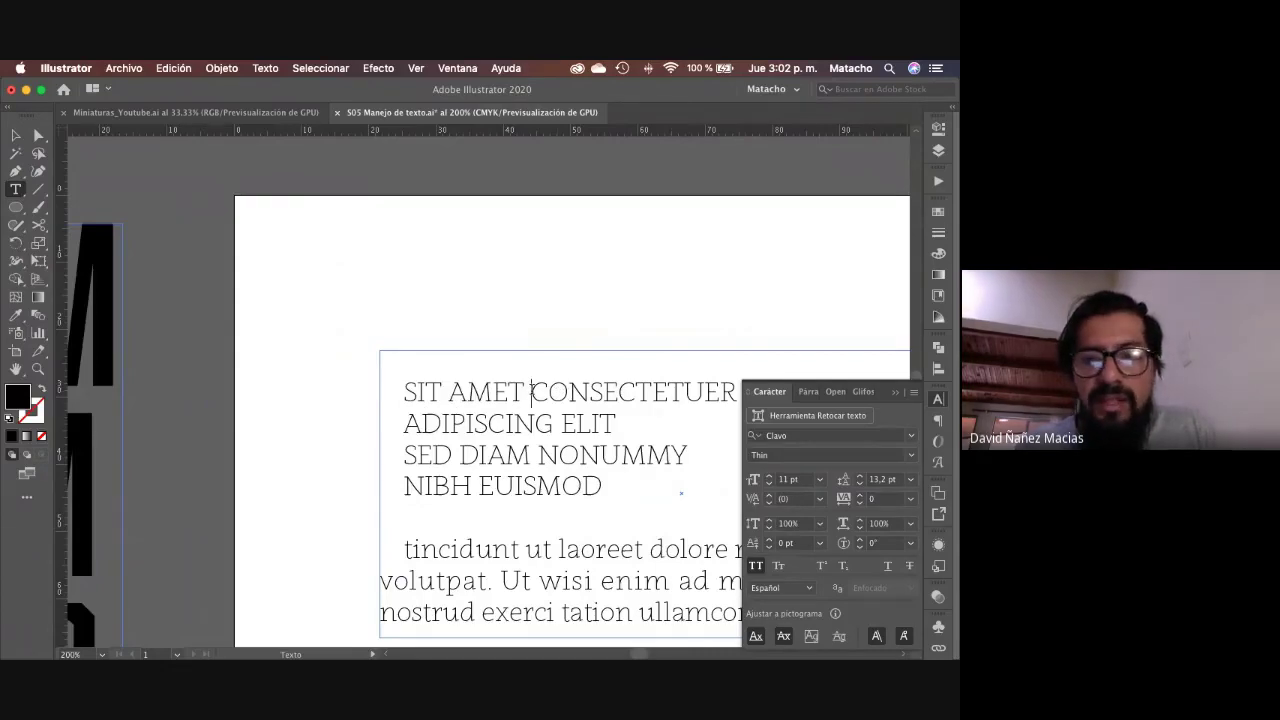
double_click(531, 391)
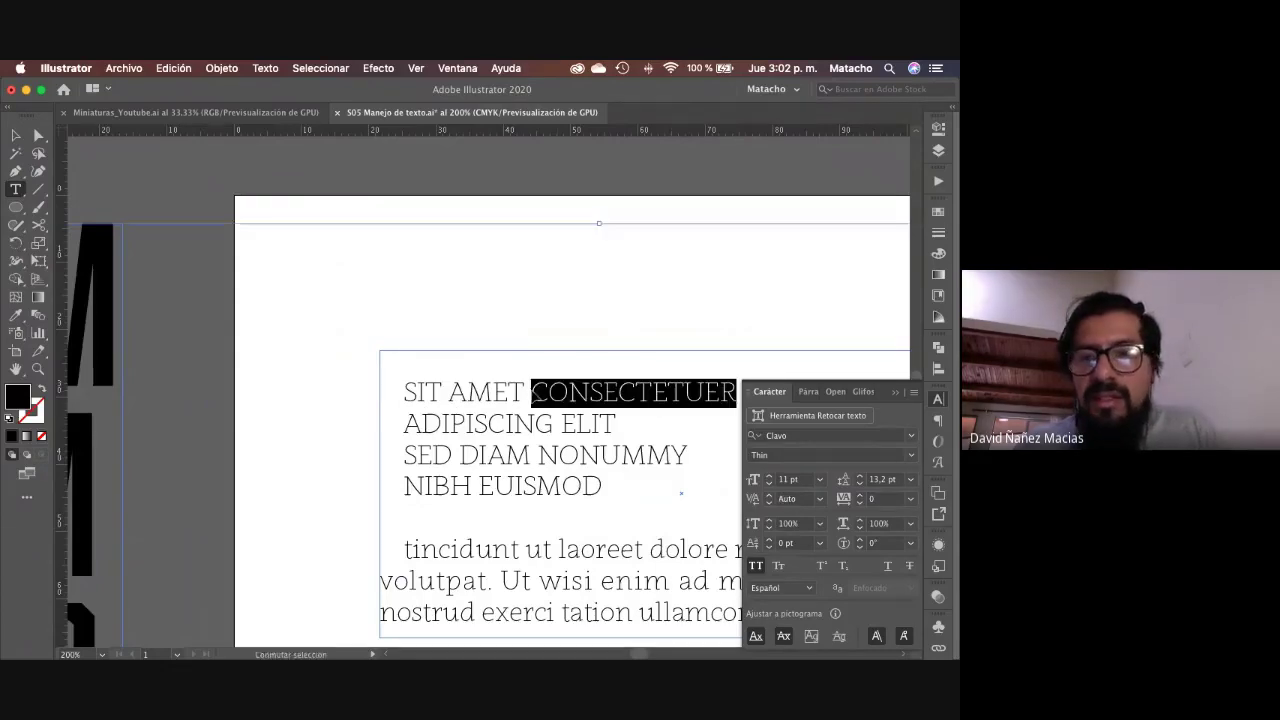
click(910, 456)
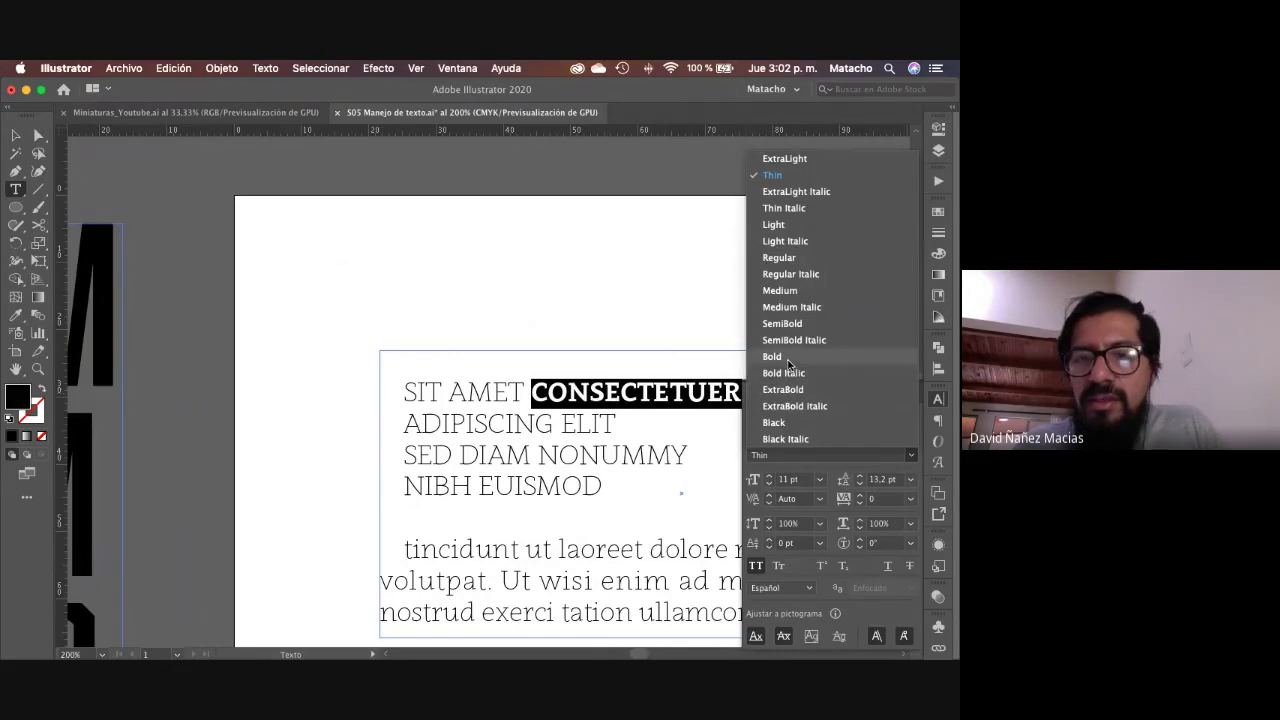
click(790, 362)
Step: Apply the Bold font style to the word "ELIT" in the second line
click(515, 426)
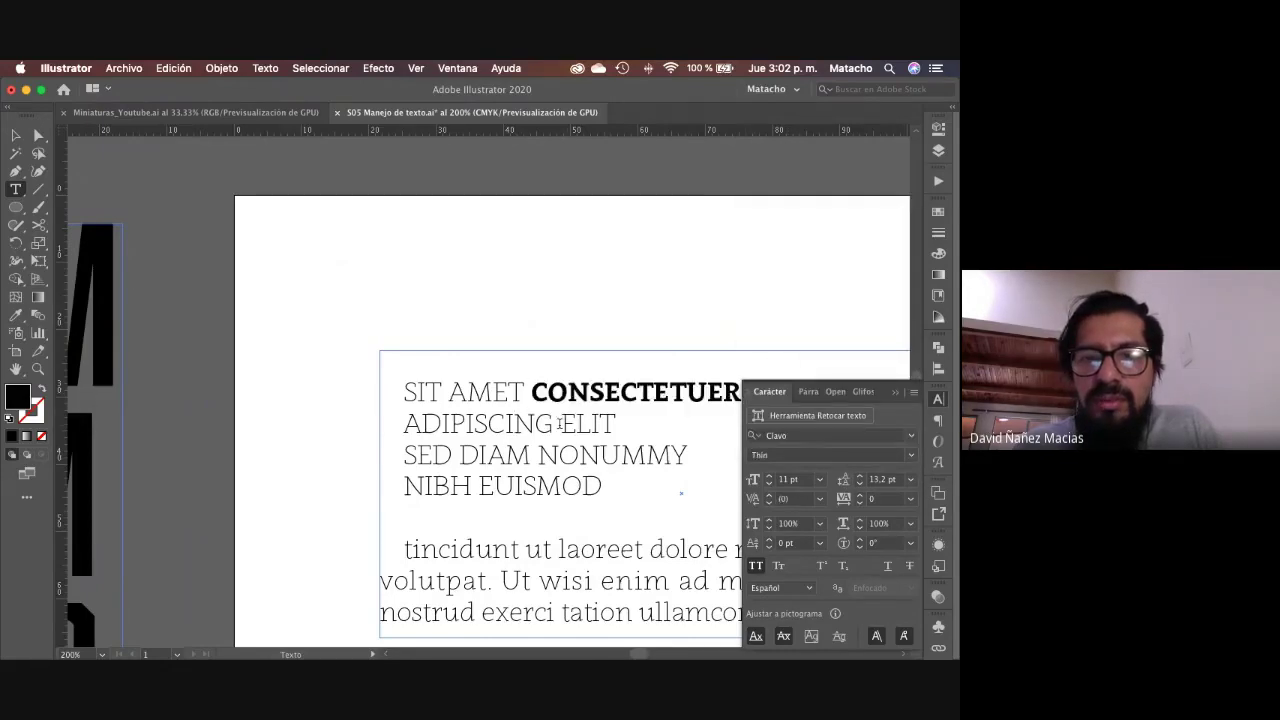
drag(563, 424, 616, 424)
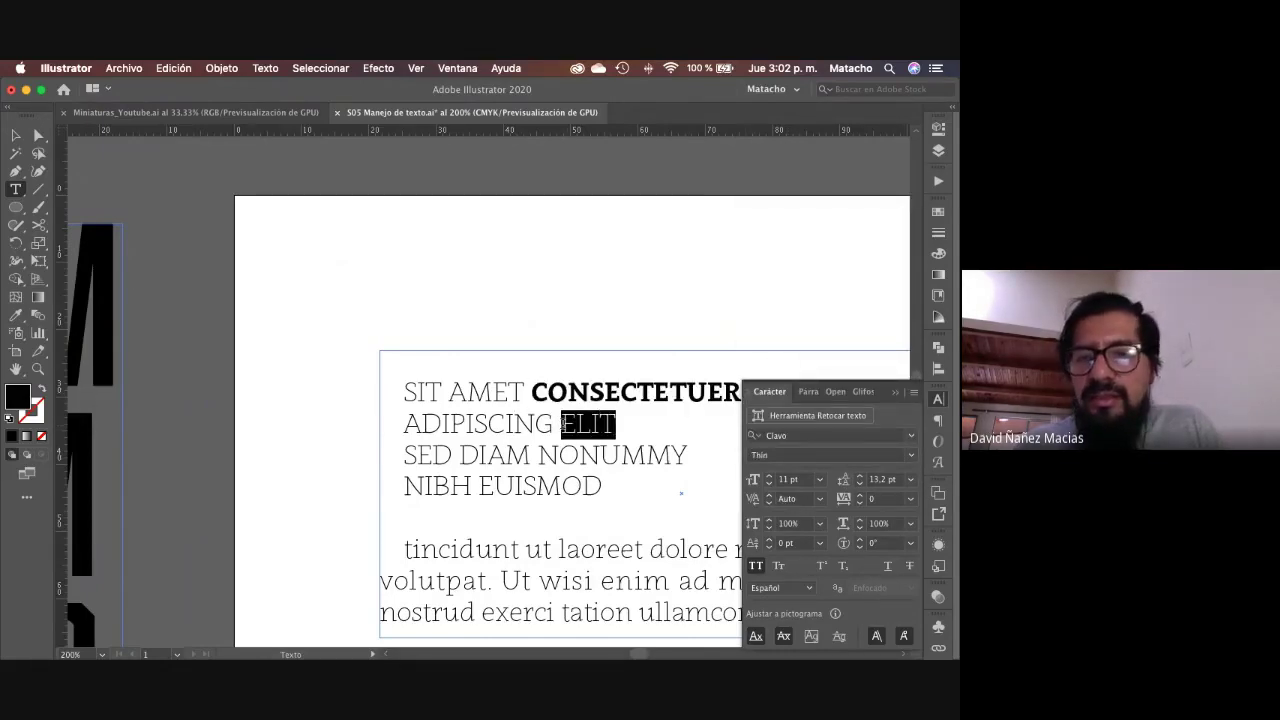
click(875, 454)
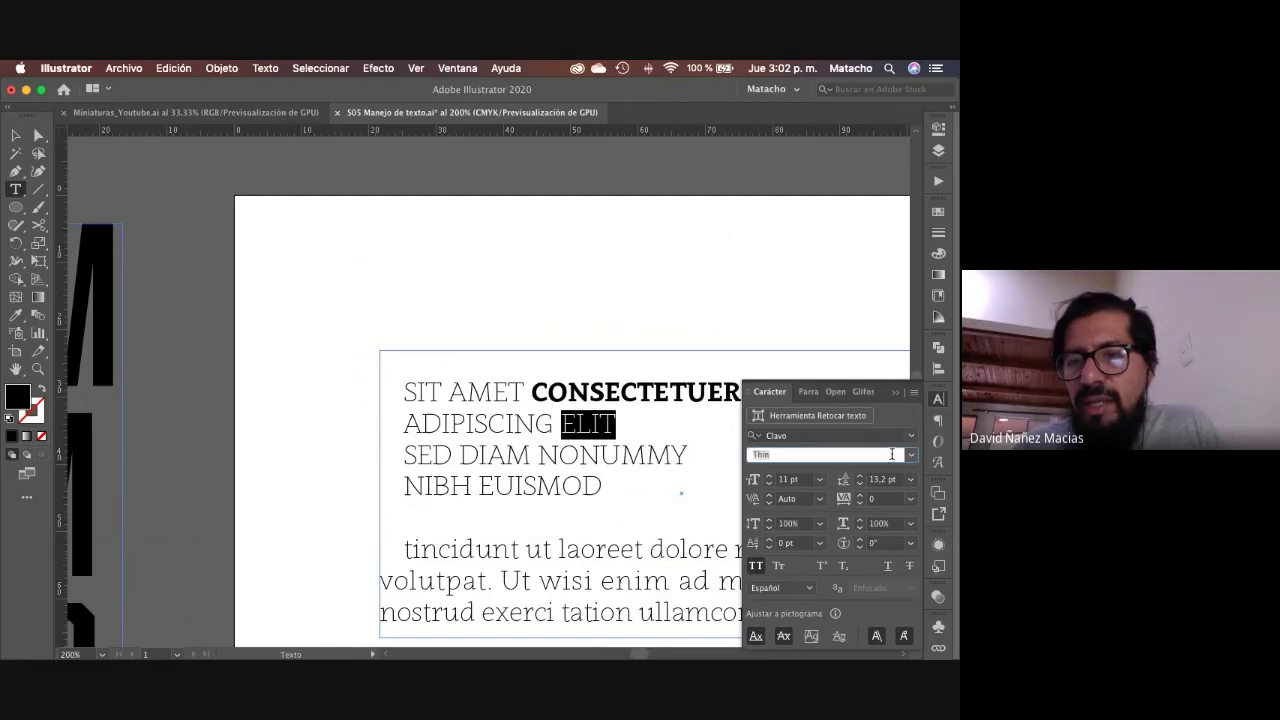
click(911, 455)
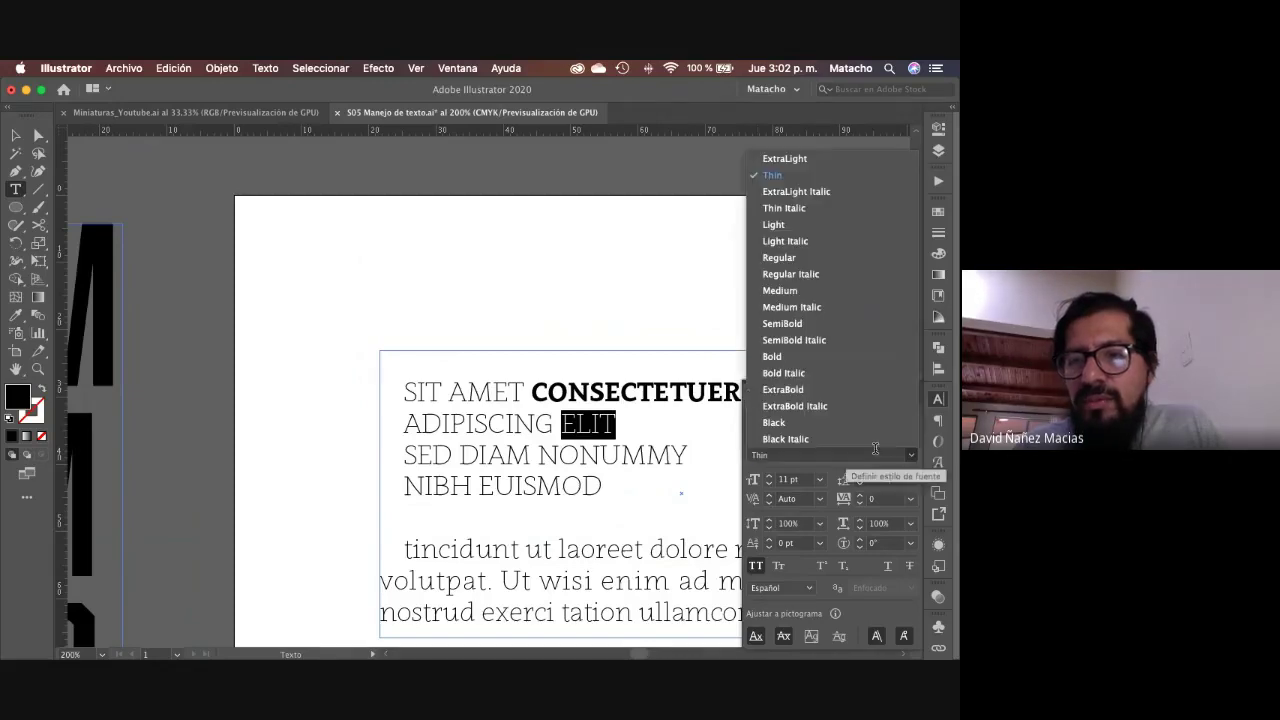
click(800, 358)
Step: Apply the Bold font style to the word "NONUMMY" in the third line
click(542, 455)
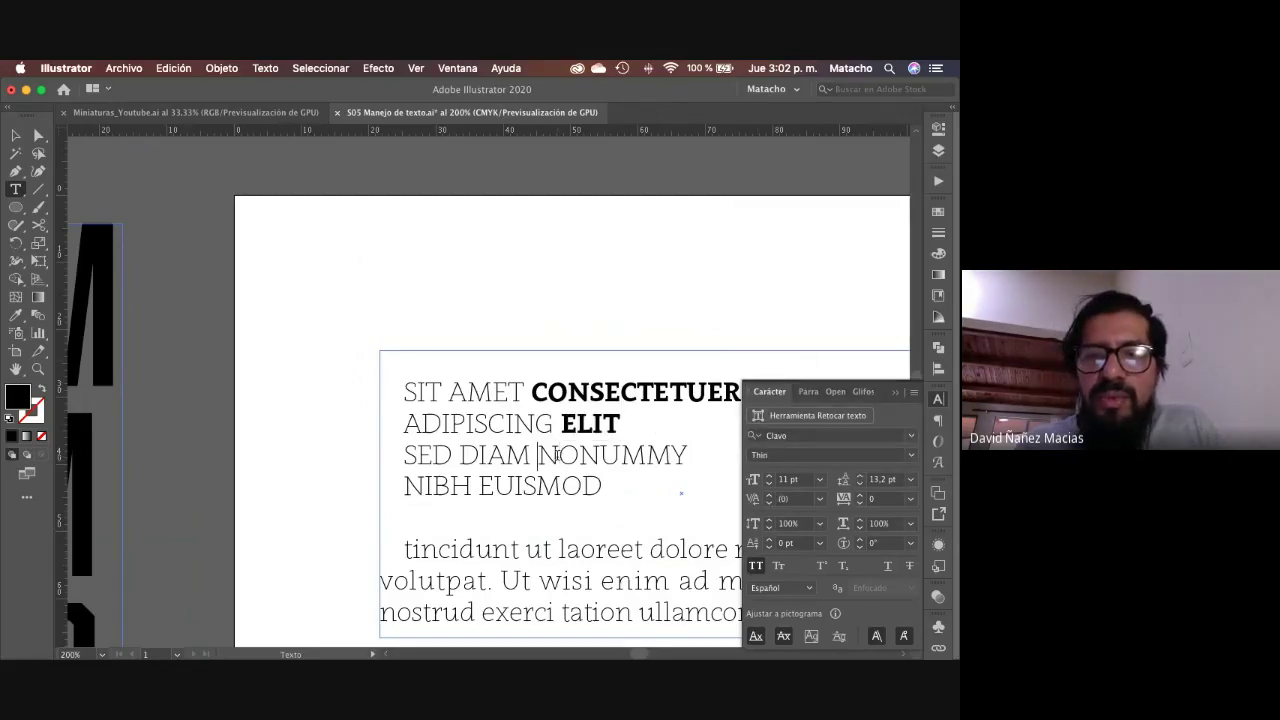
drag(555, 455, 688, 458)
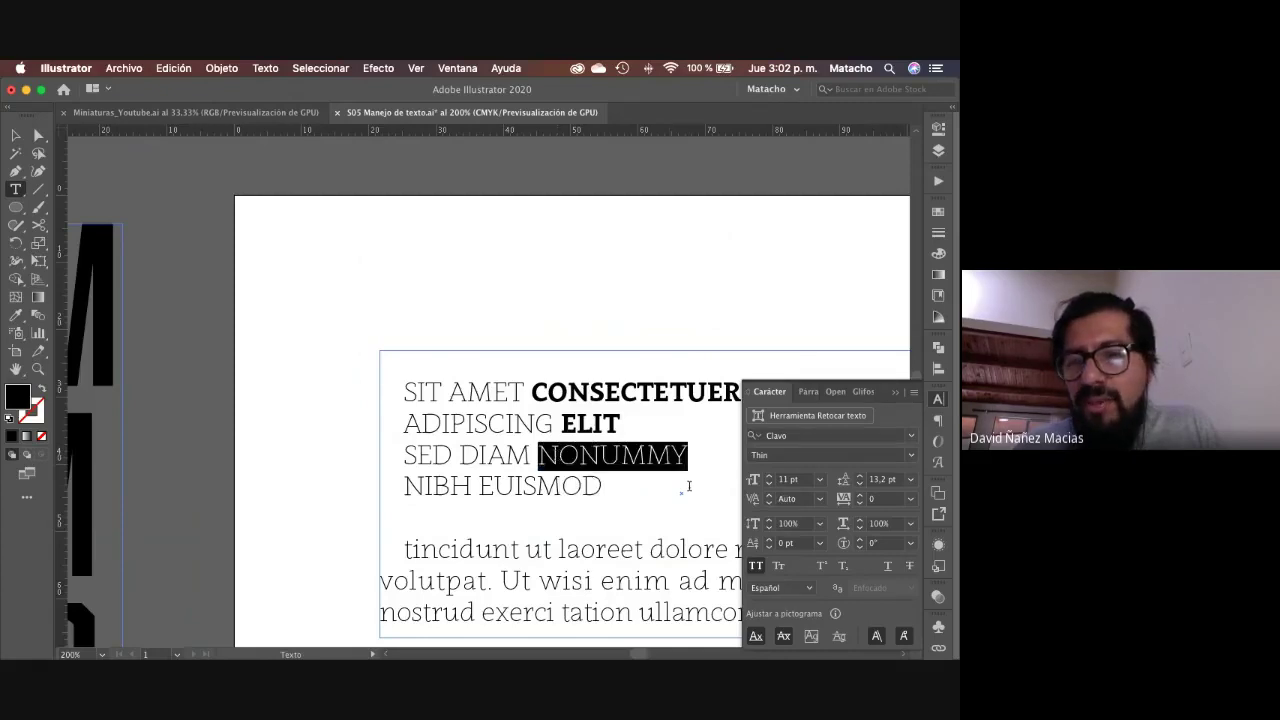
click(911, 455)
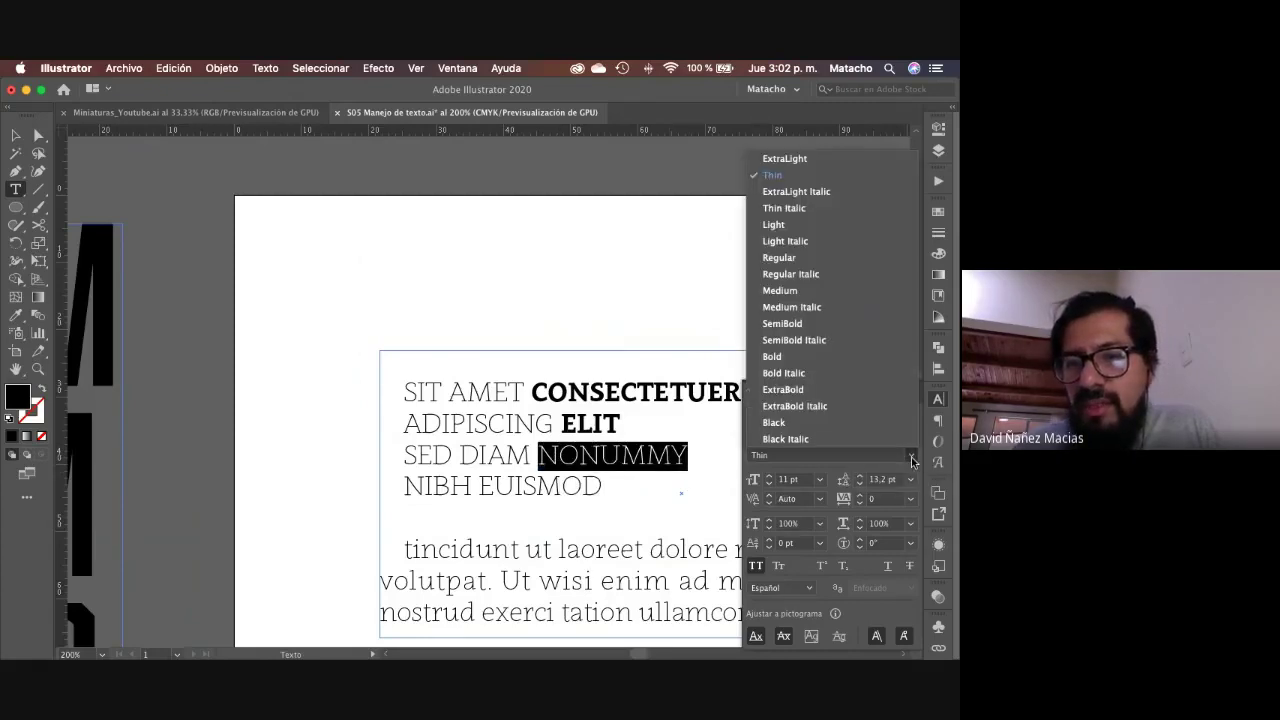
click(801, 358)
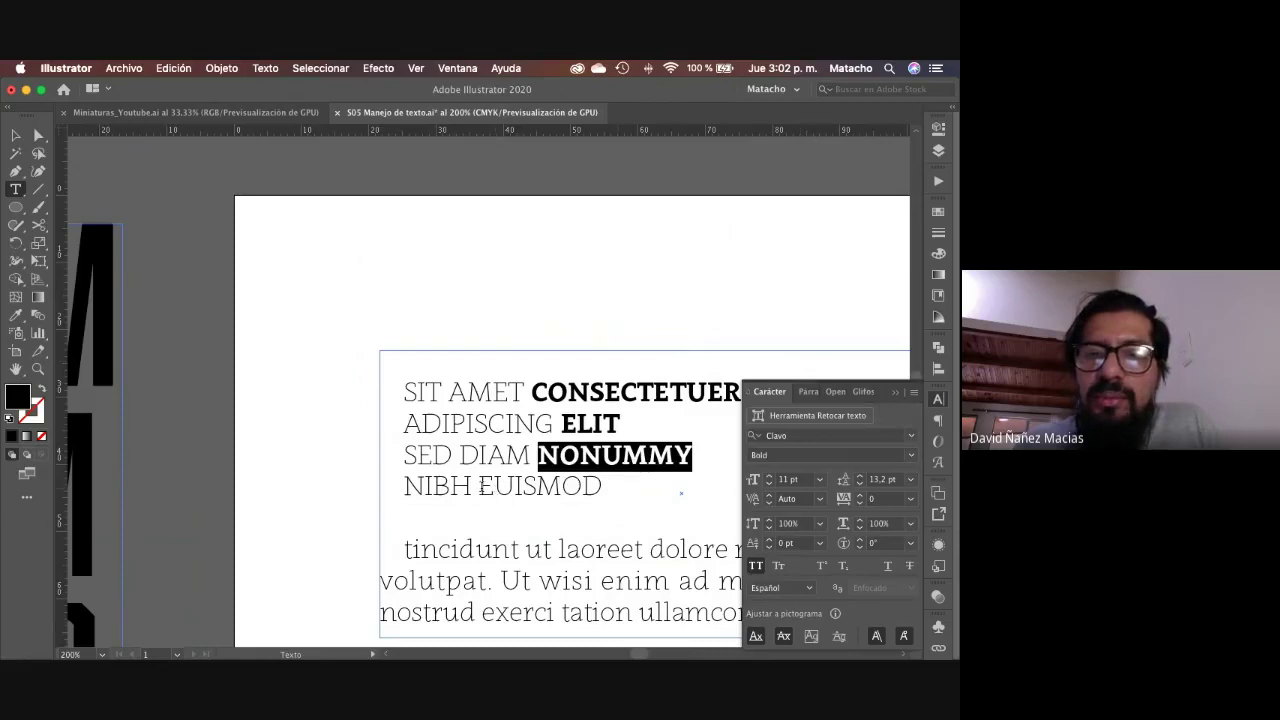
Step: Apply the Bold font style to the word "EUISMOD" in the fourth line and finish editing the text
click(483, 486)
key(shift+Right)
key(shift+Right)
key(shift+Right)
key(shift+Right)
key(shift+Right)
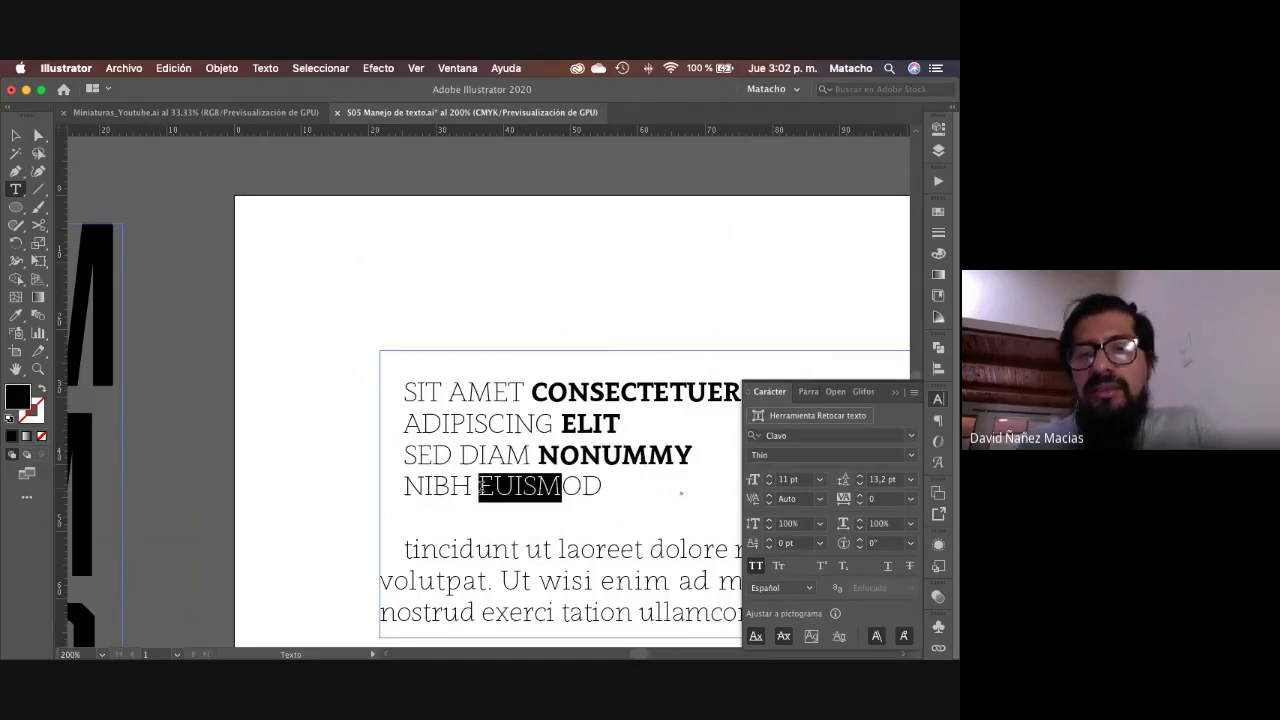
key(shift+Right)
key(shift+Right)
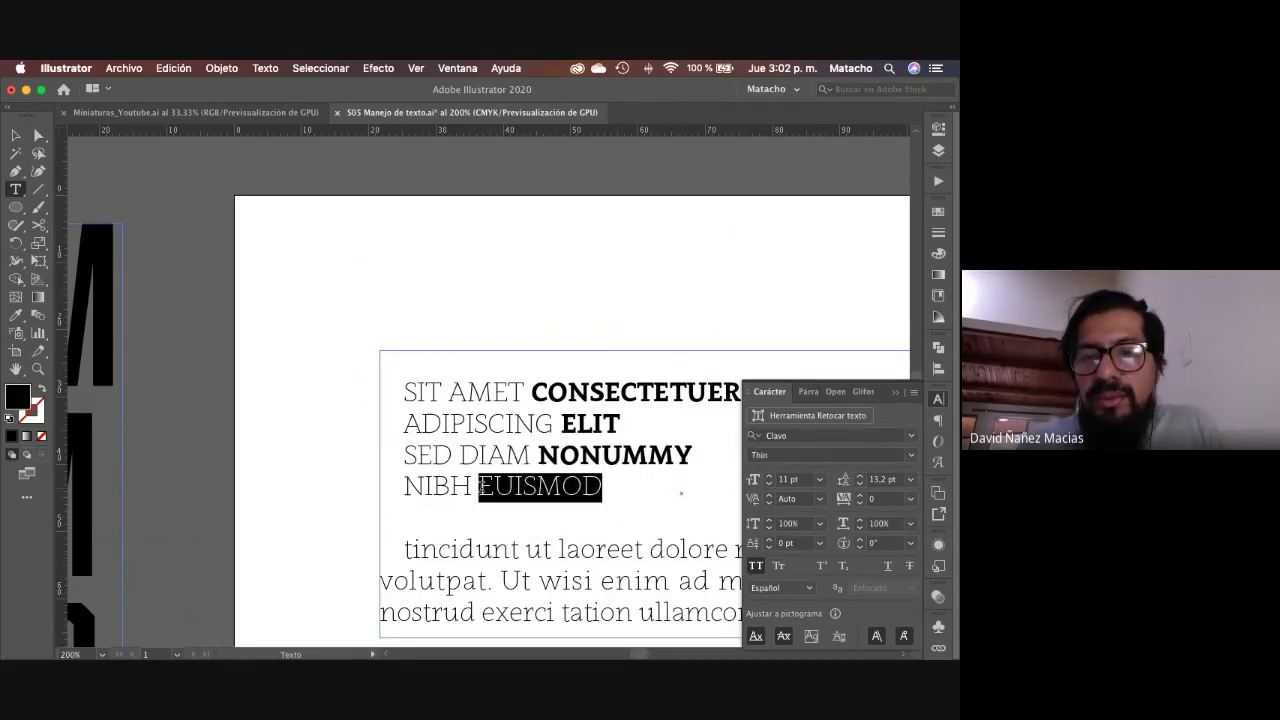
key(shift+Left)
key(shift+Right)
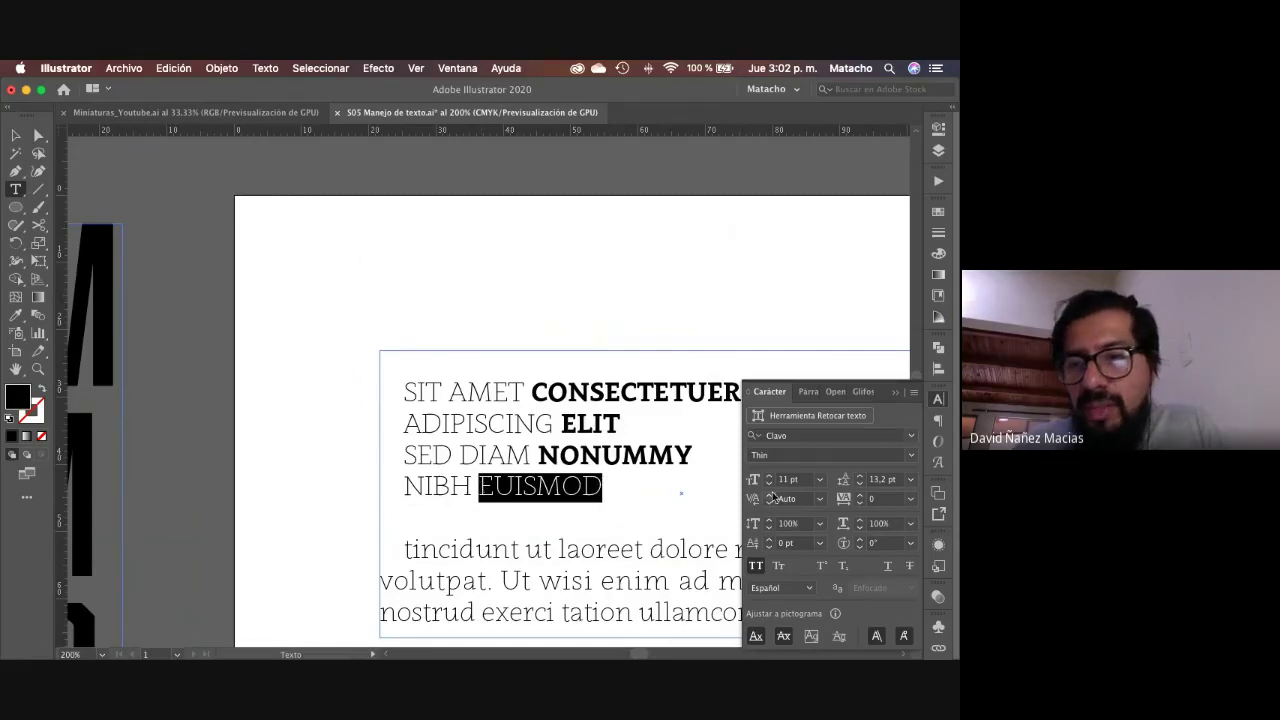
click(911, 452)
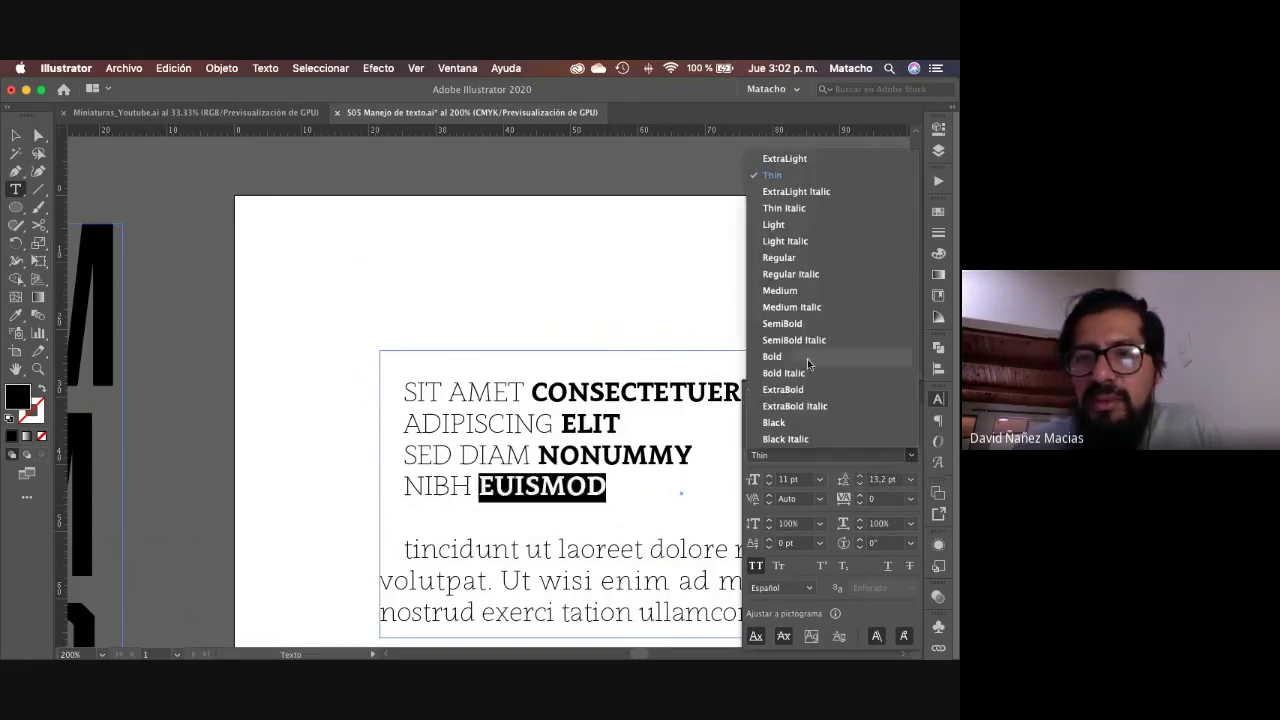
click(806, 358)
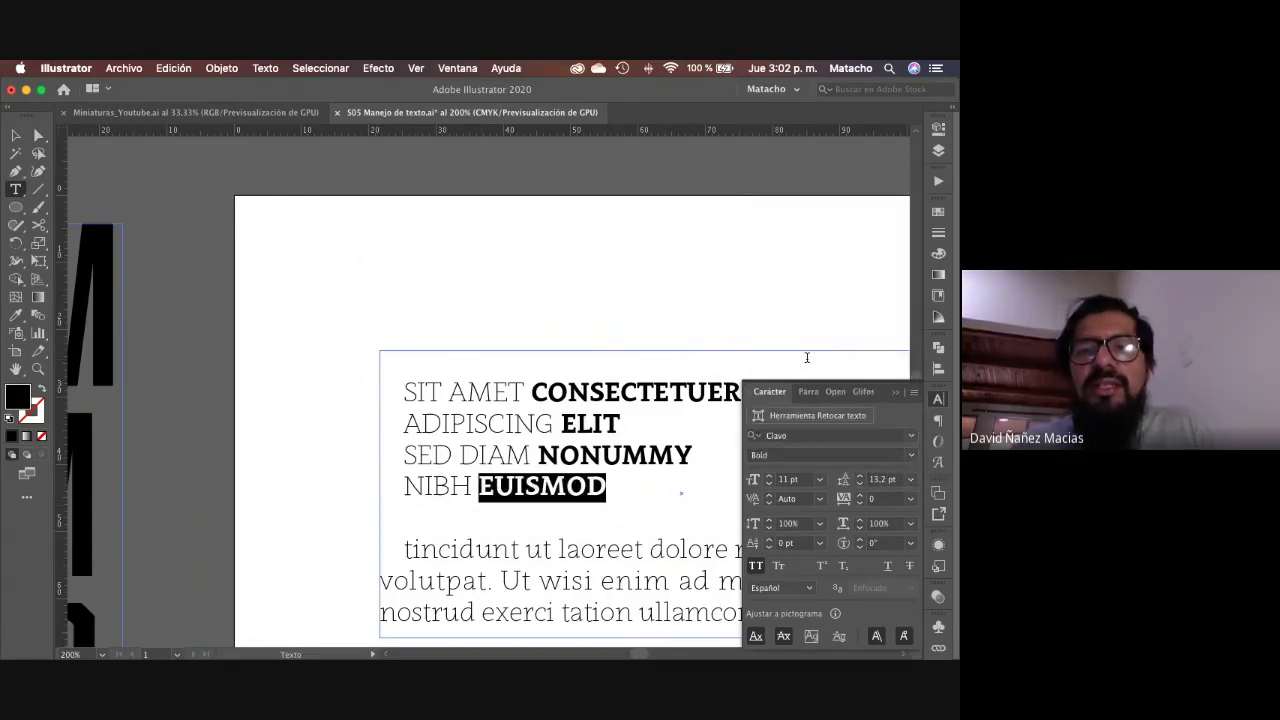
key(Escape)
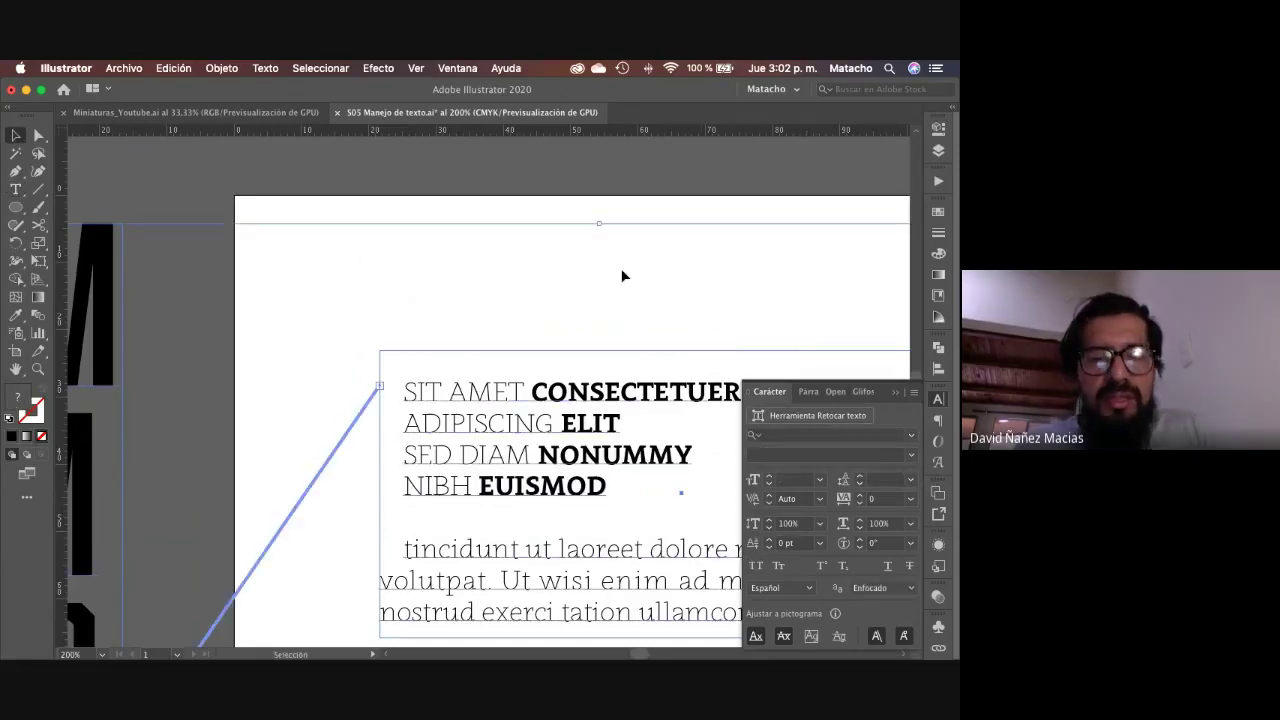
Step: Set the font size of the four all-caps lines to 18 pt
scroll(563, 437, down, 3)
key(t)
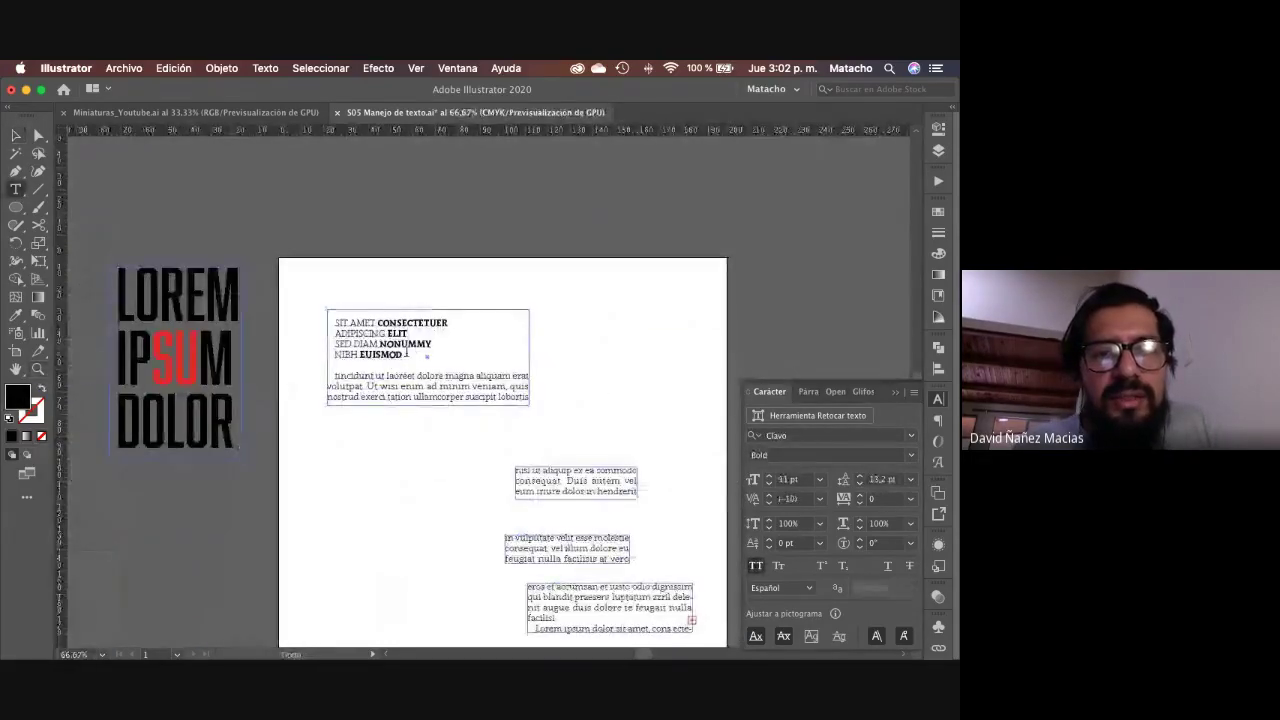
drag(404, 355, 328, 321)
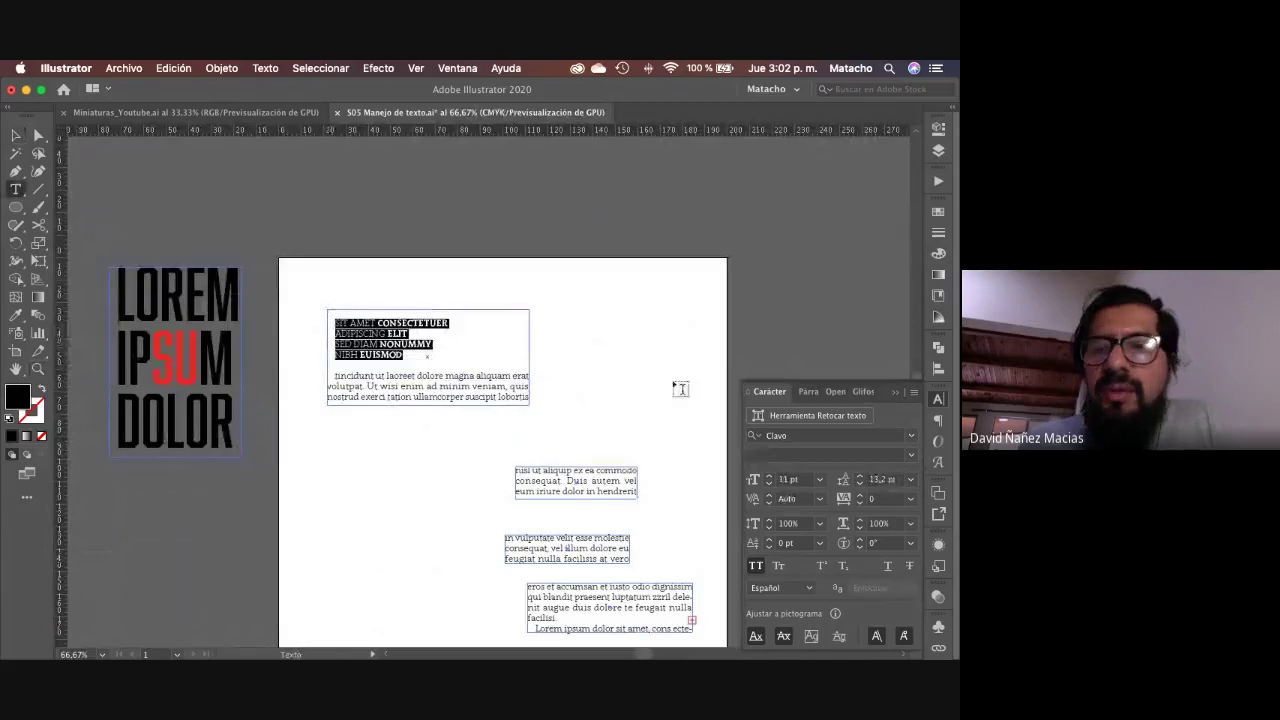
click(802, 479)
key(Up)
key(Up)
key(Up)
key(Up)
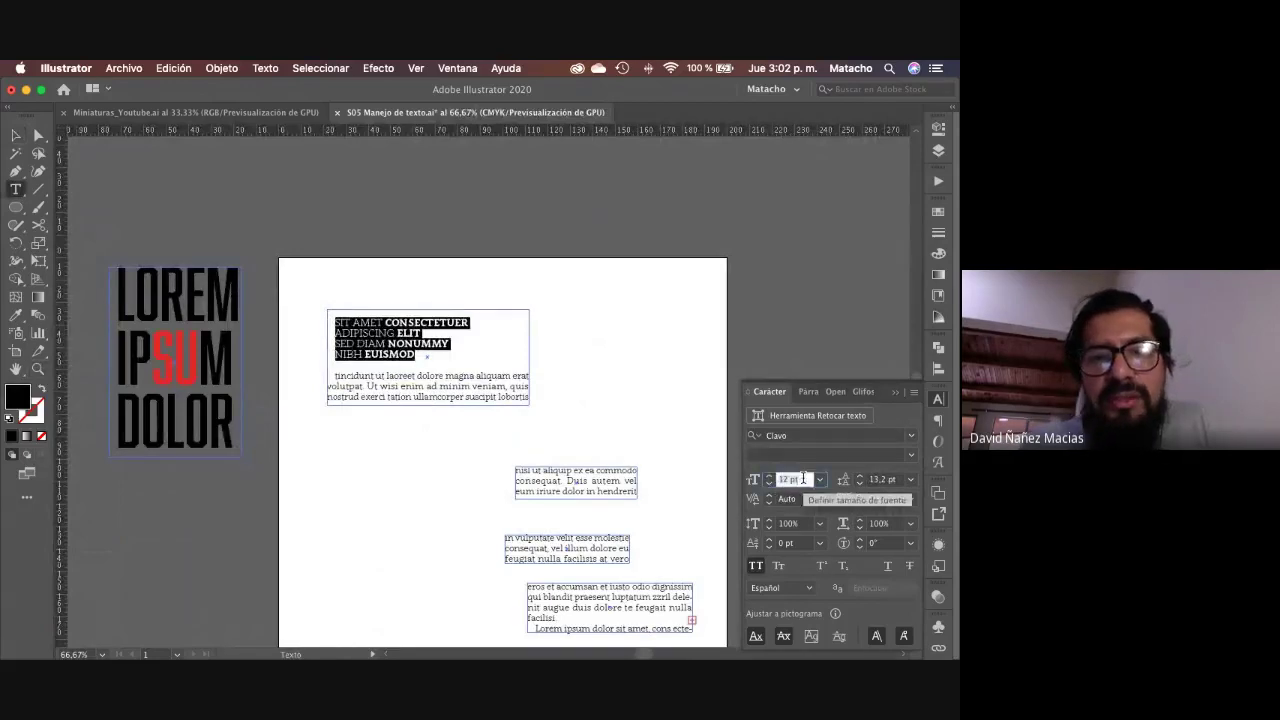
key(Up)
key(Up)
key(Up)
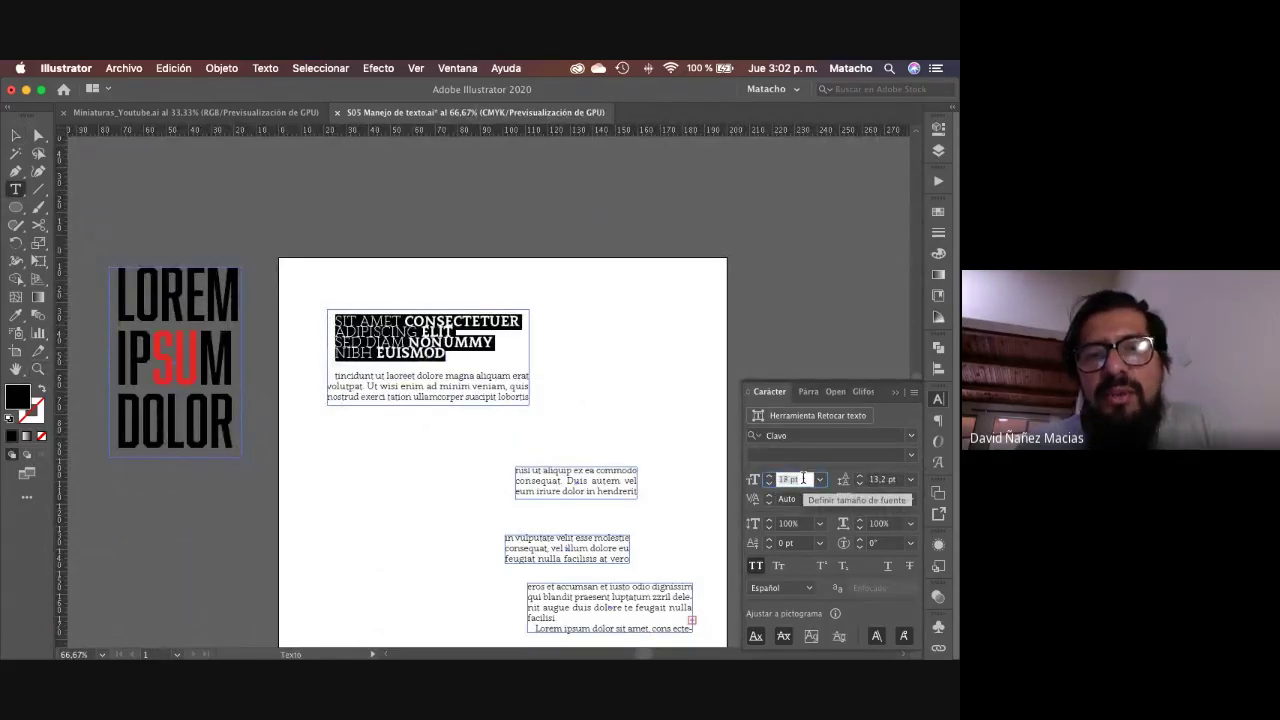
Step: Set the leading of the four all-caps lines to 18 pt and finish editing the text
click(891, 479)
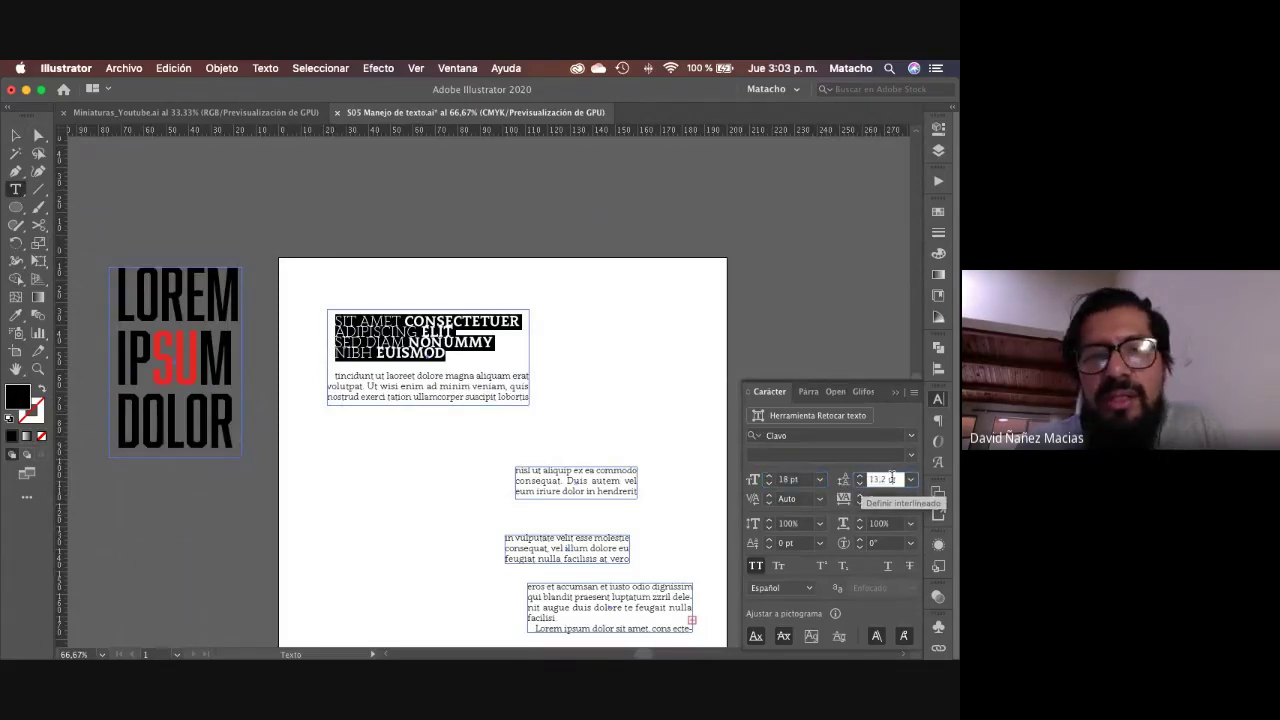
key(Up)
key(Up)
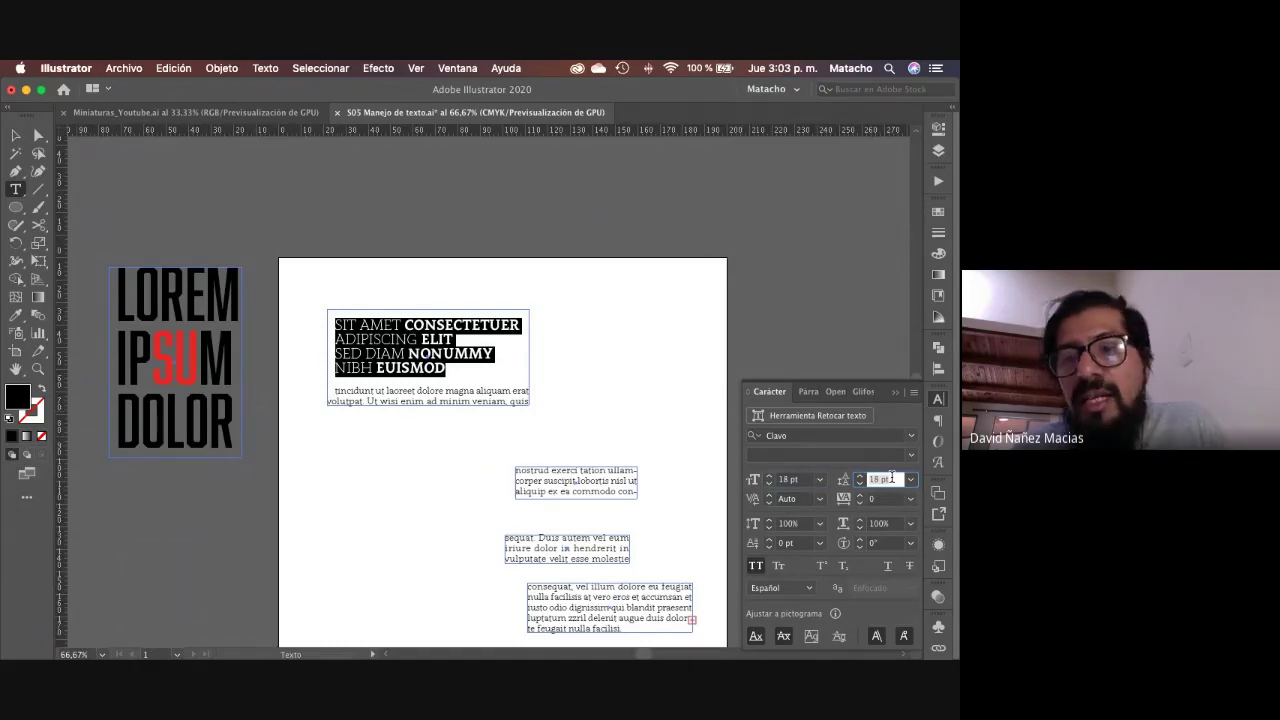
key(Return)
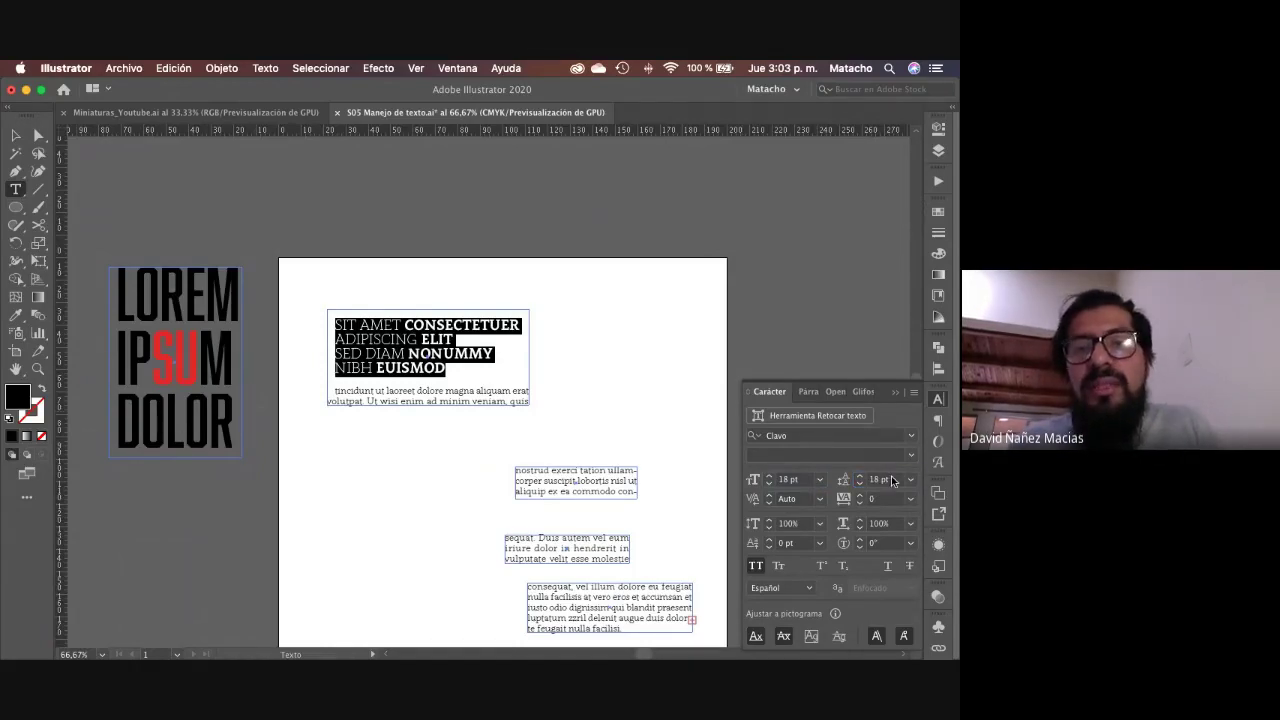
key(Escape)
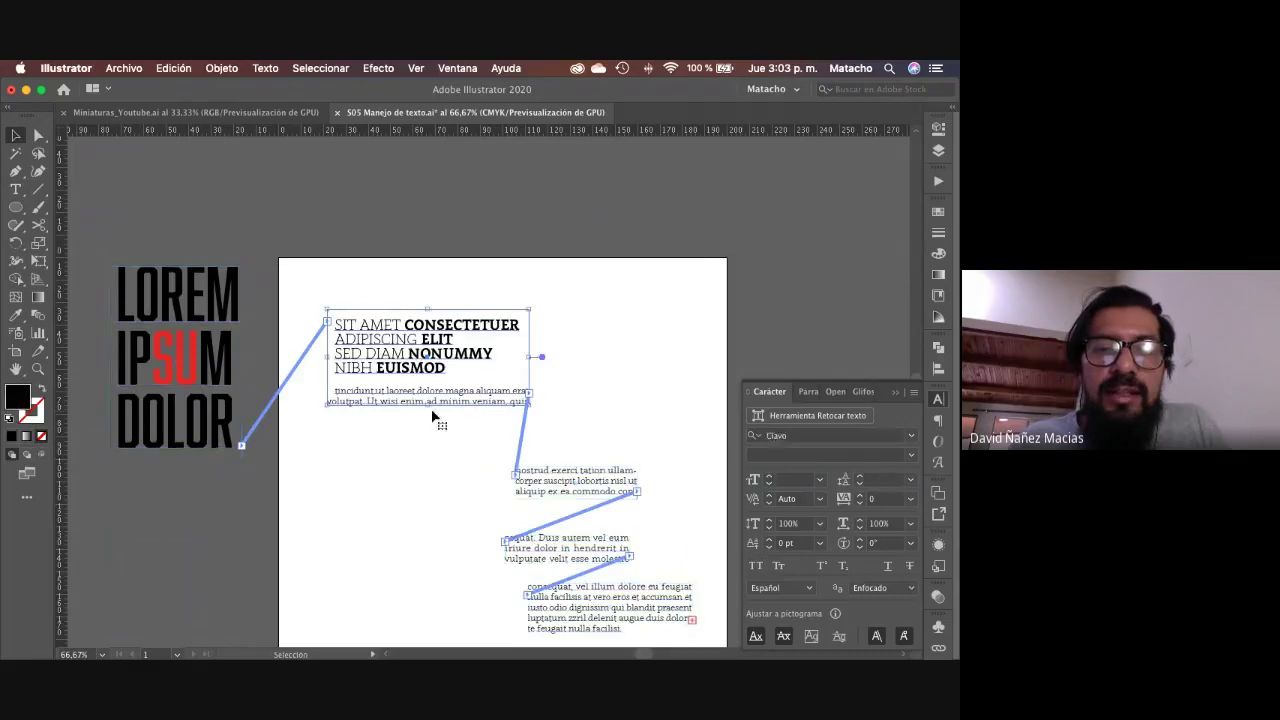
Step: Shorten the first body text frame to hold only the four all-caps lines, pushing the remaining text into the linked frames, and select the frame
double_click(431, 377)
key(super+a)
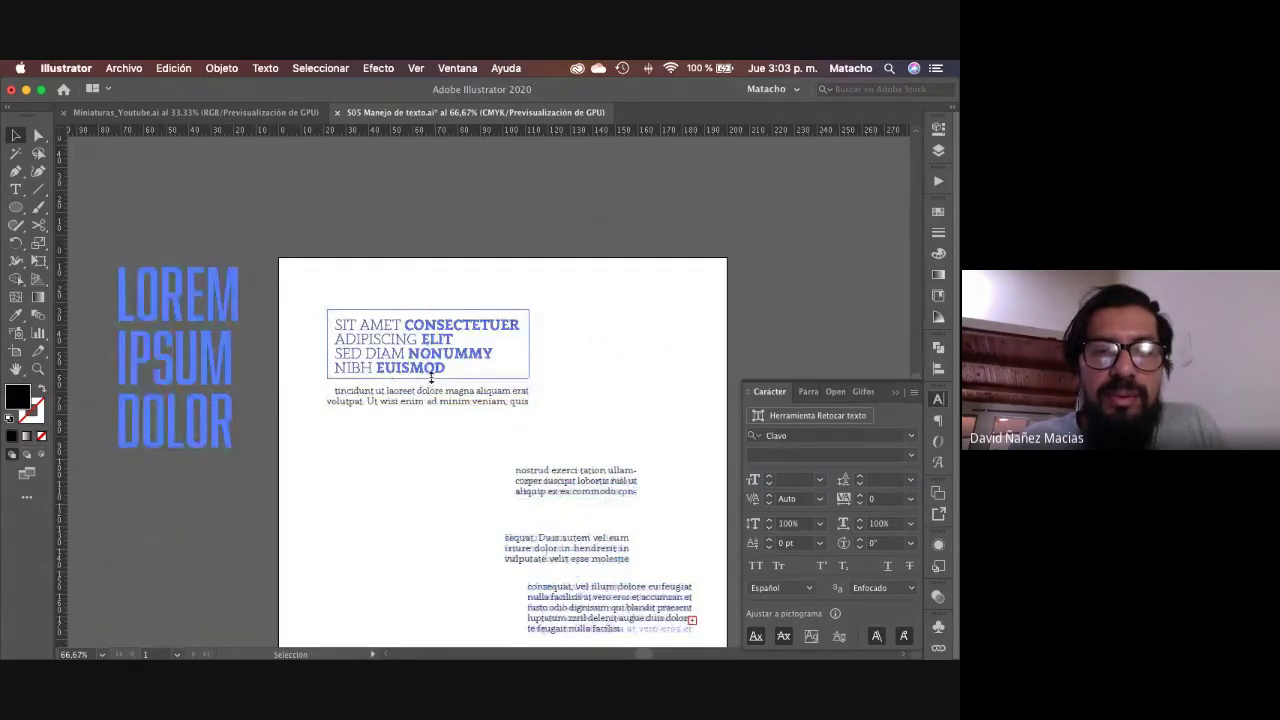
key(Escape)
click(640, 423)
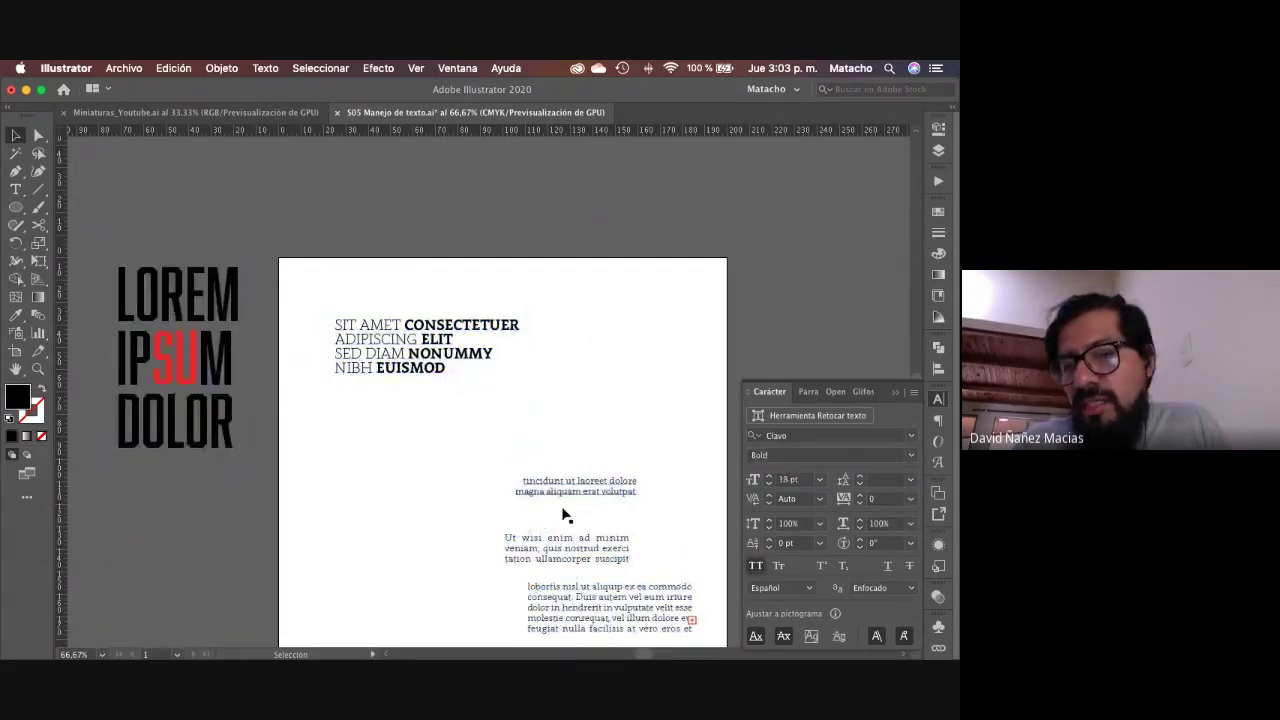
click(396, 352)
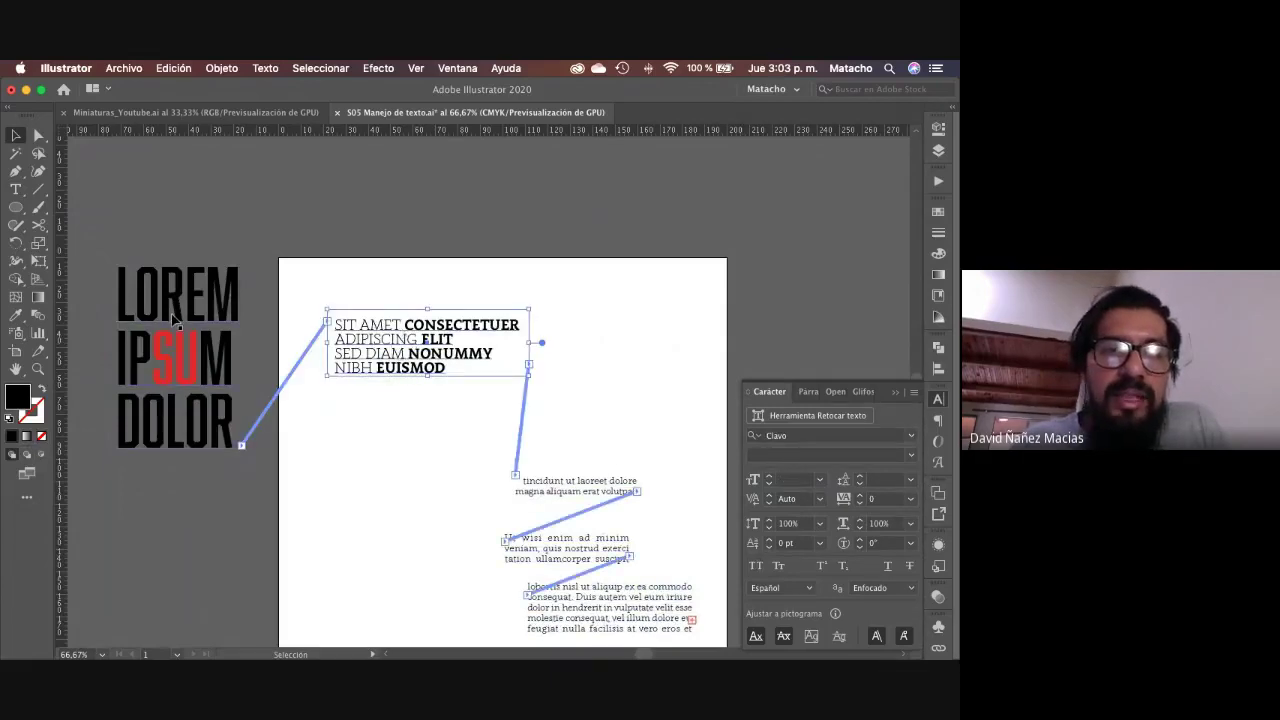
Step: Widen the four-line heading's text frame on its right side to about the 145 mm ruler mark
click(450, 252)
click(478, 360)
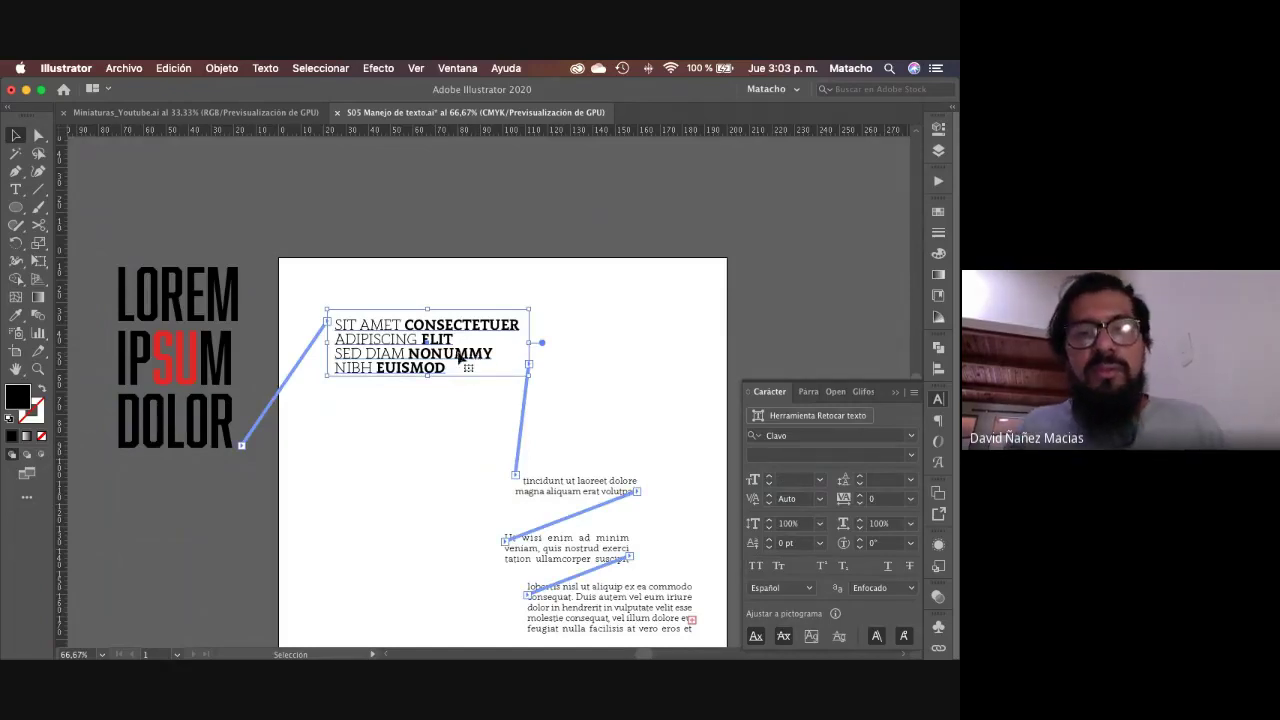
key(z)
click(455, 353)
click(455, 353)
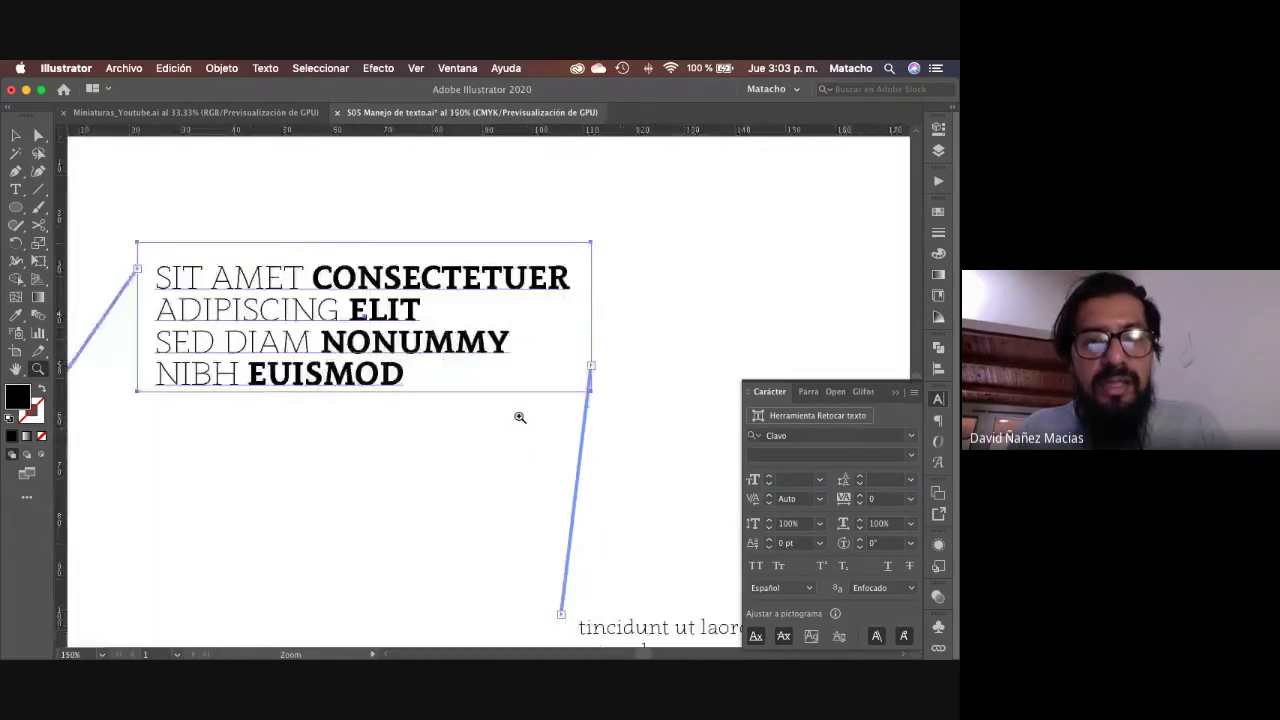
key(v)
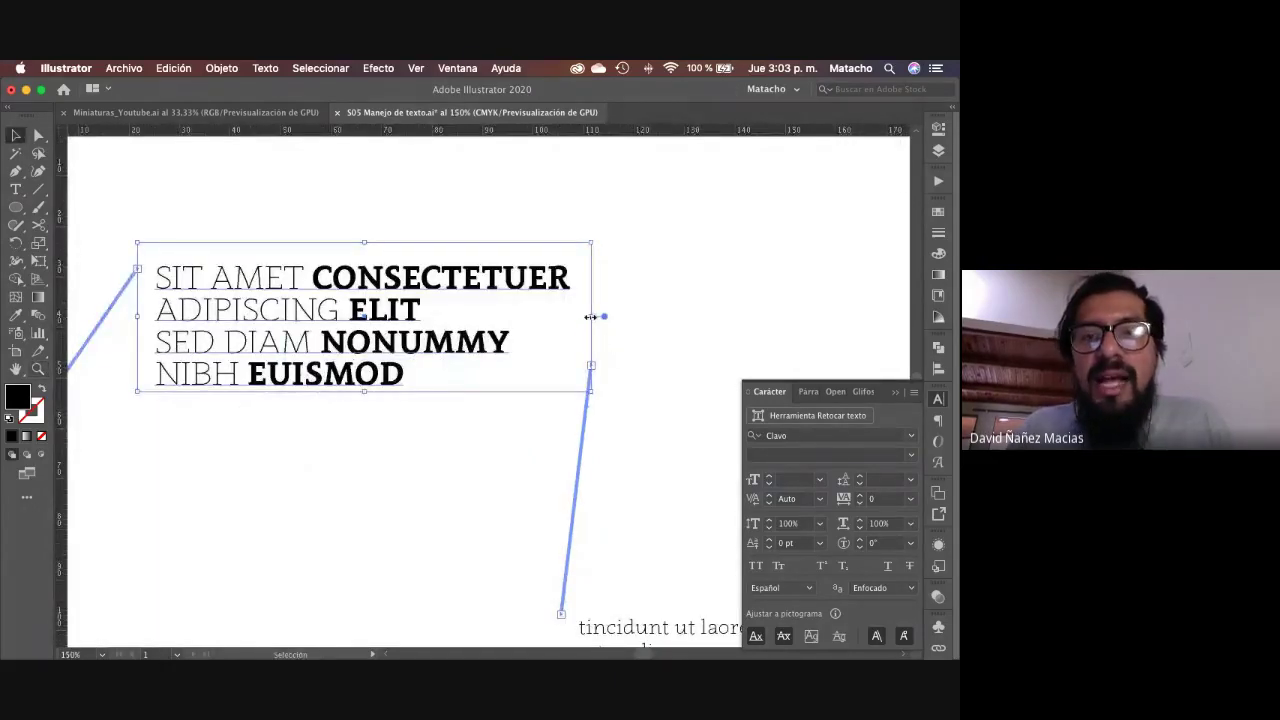
drag(590, 316, 765, 316)
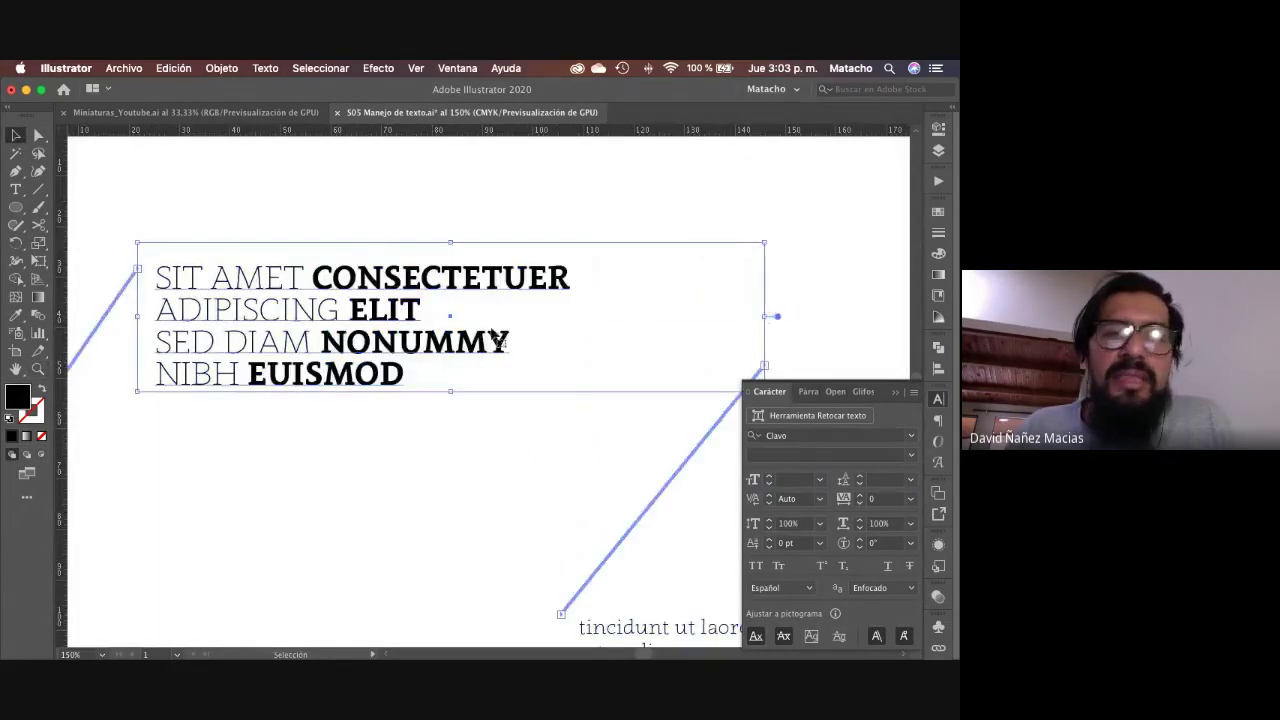
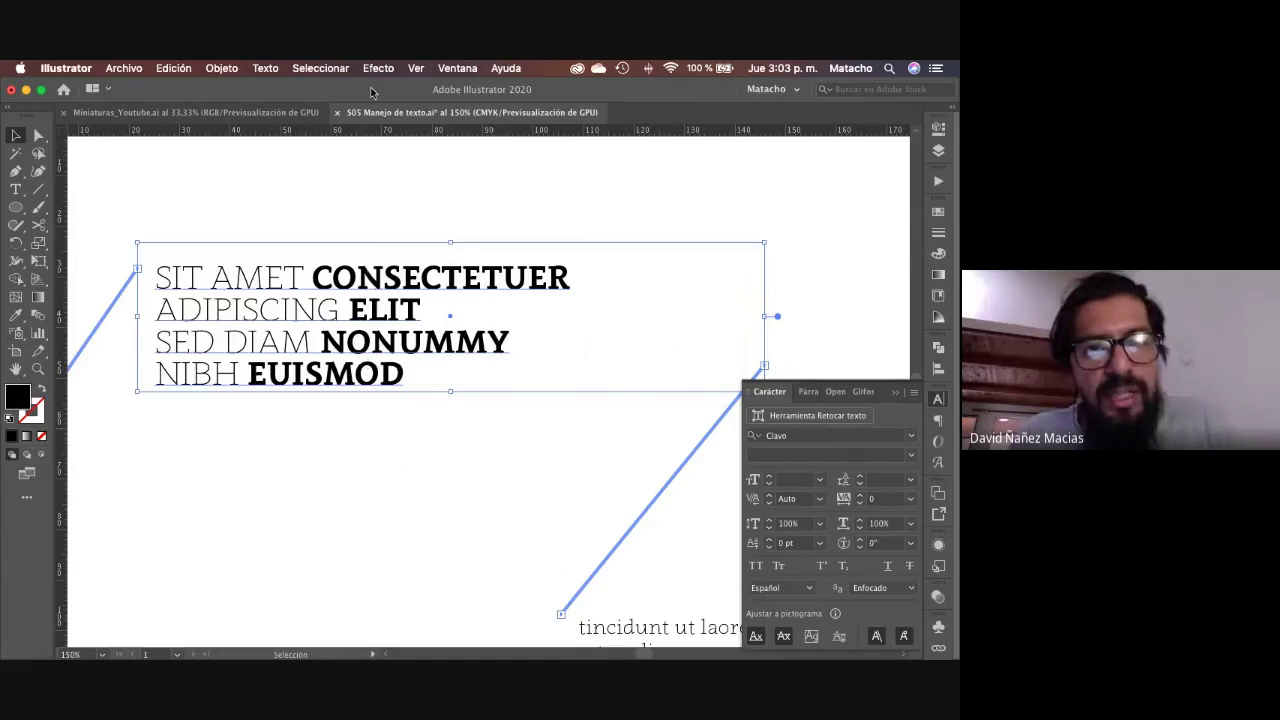
Step: Open the Tabs (Tabulaciones) ruler for the heading text frame
click(266, 68)
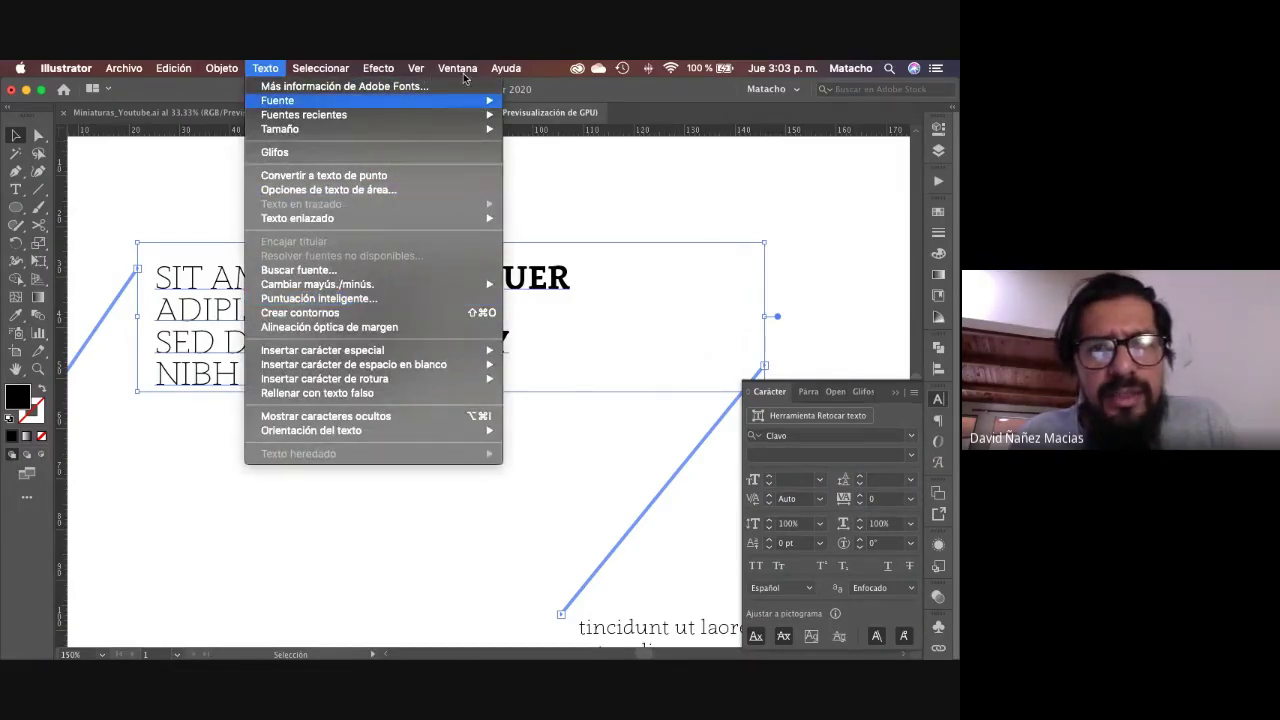
mouse_move(457, 68)
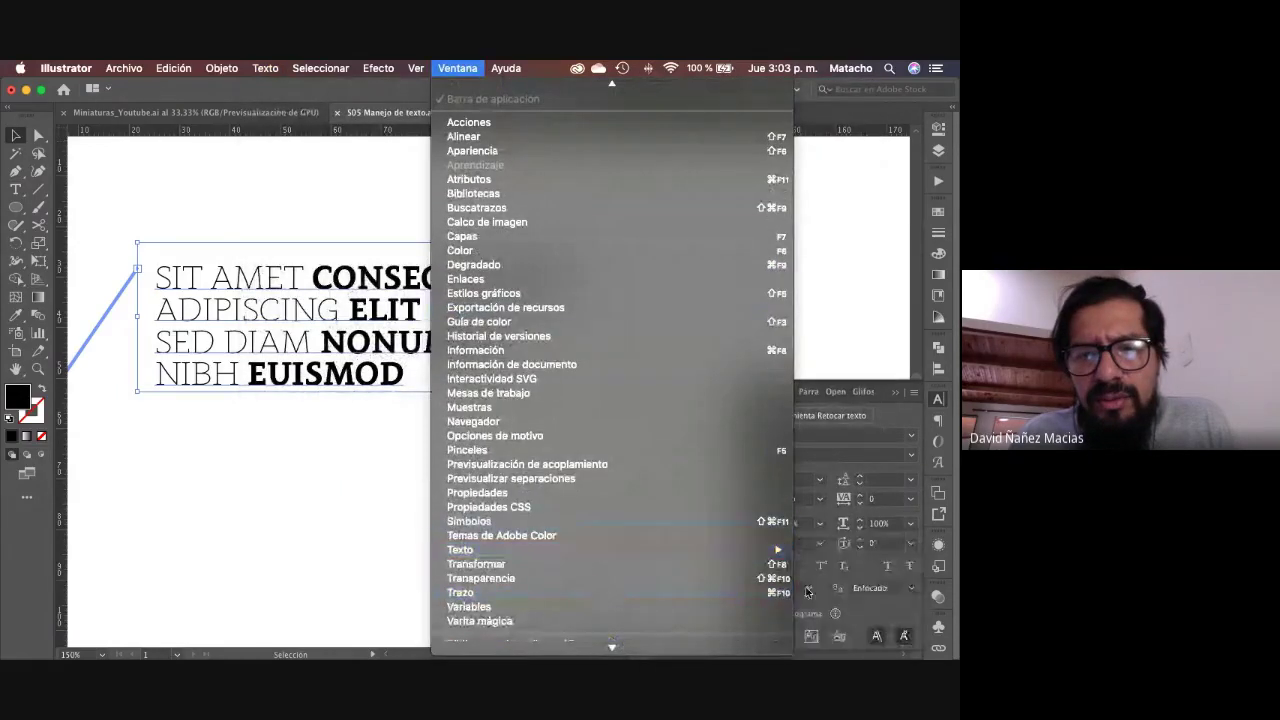
mouse_move(780, 549)
click(835, 636)
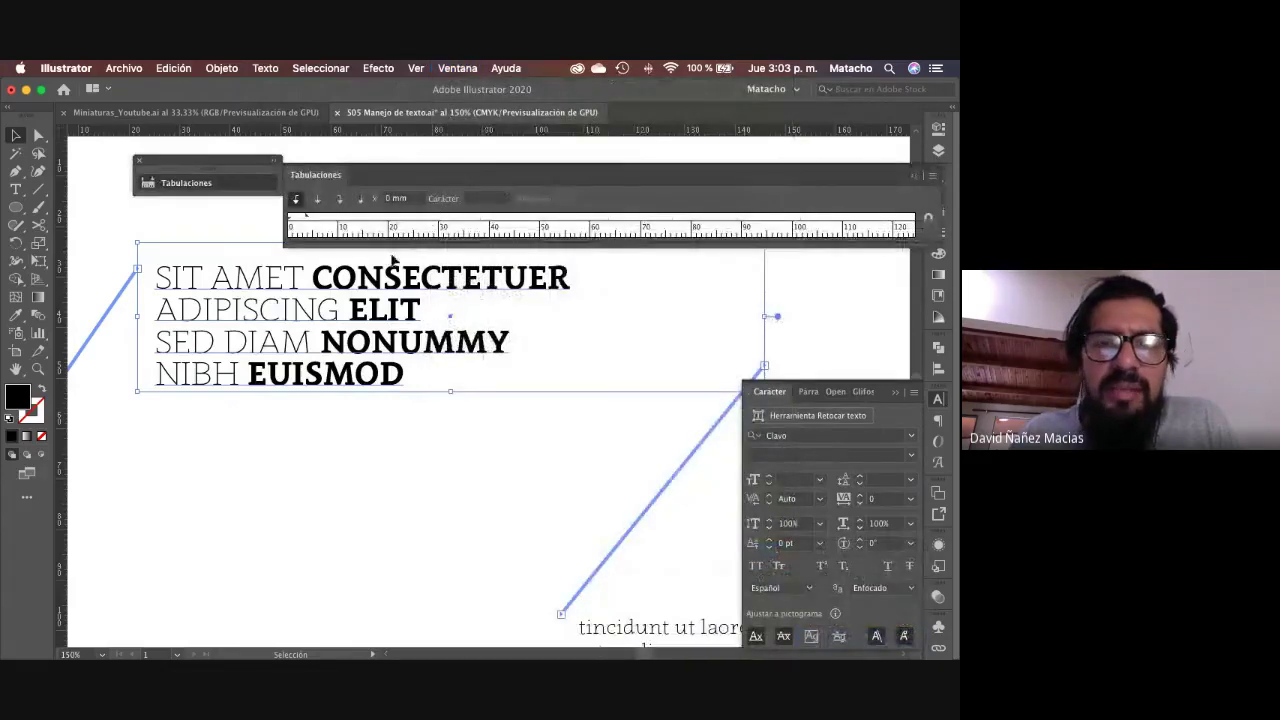
Step: Move the heading text frame slightly lower on the page and align the Tabs ruler directly above it
drag(390, 297, 413, 358)
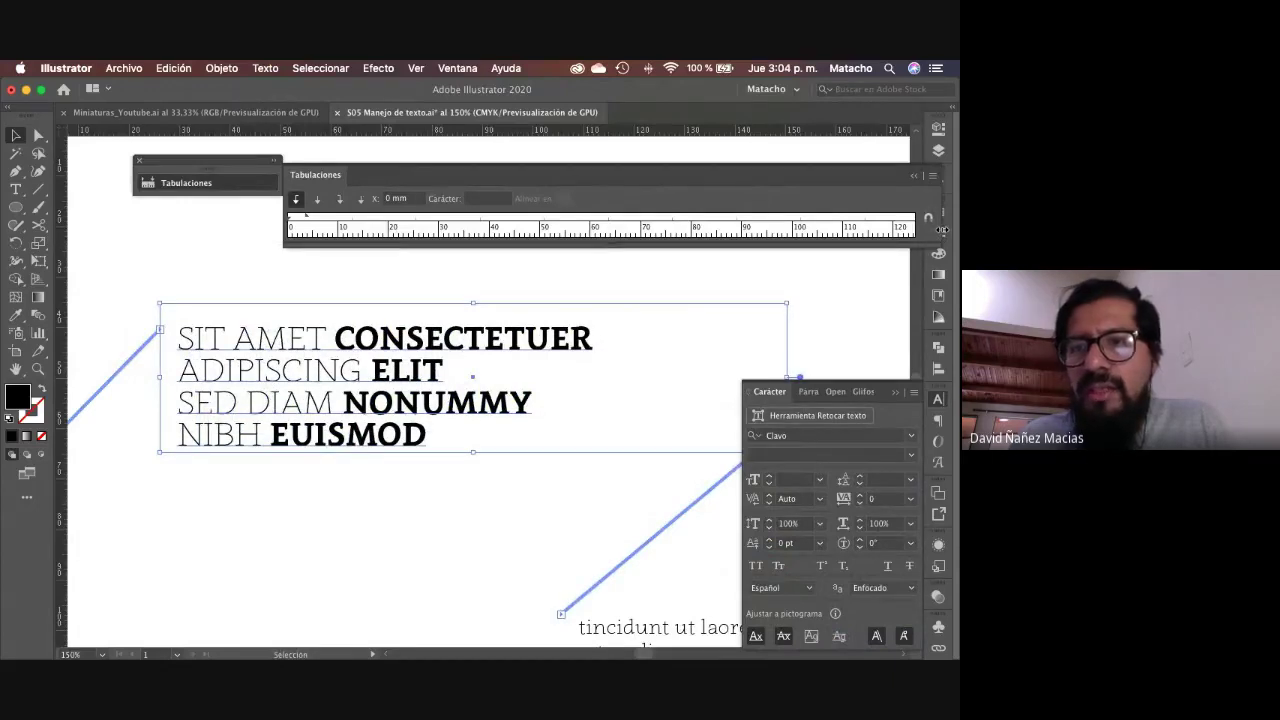
drag(942, 230, 747, 230)
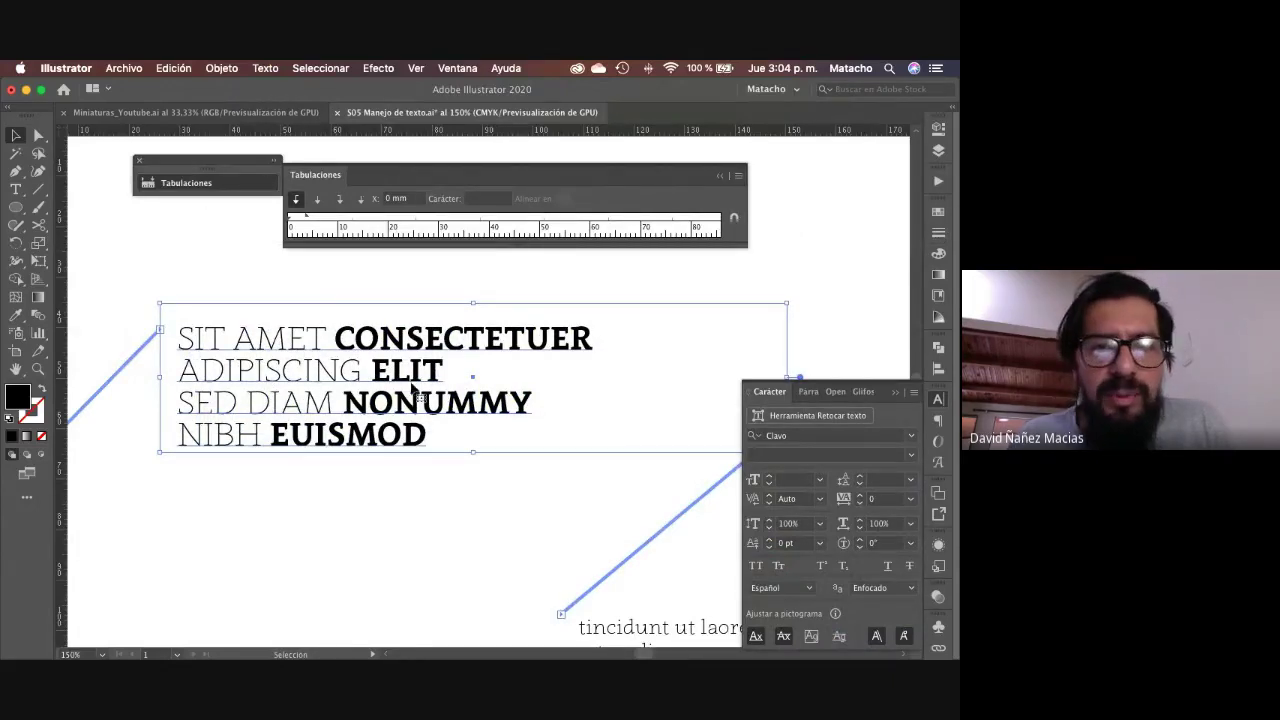
click(733, 221)
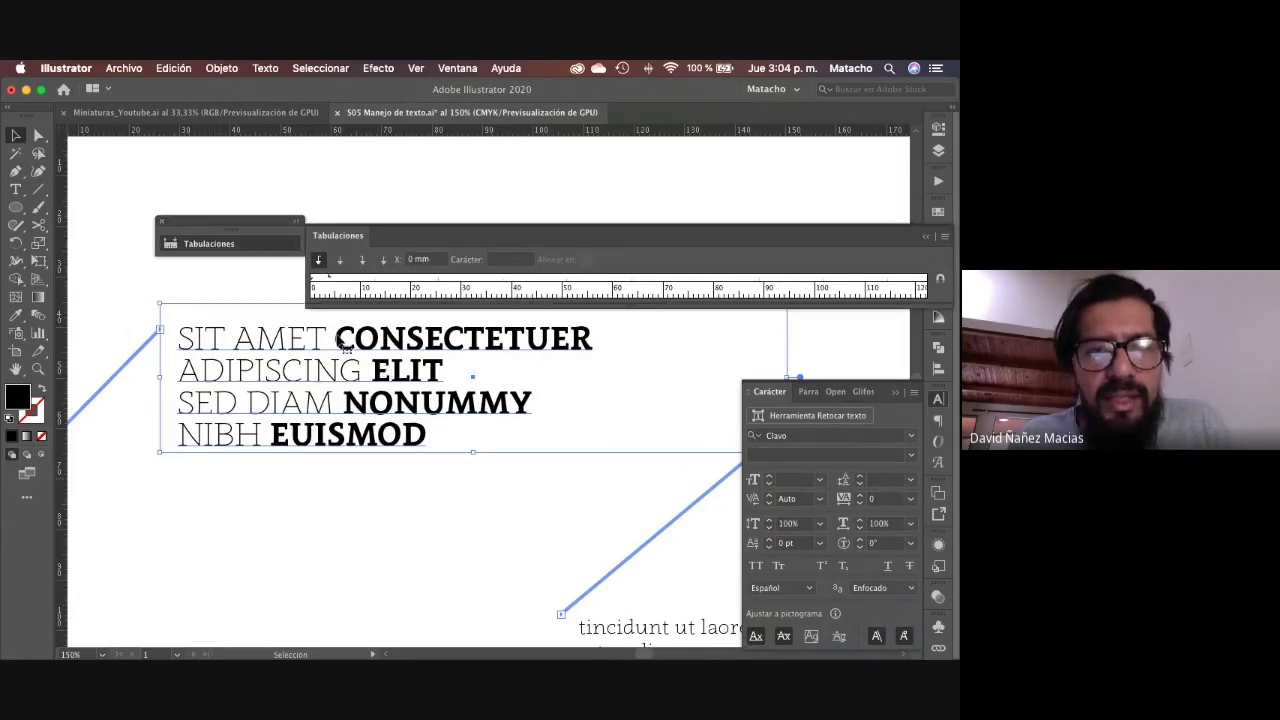
Step: Select the four all-caps lines and add a left-justified tab stop at 60 mm
double_click(418, 446)
drag(418, 446, 715, 229)
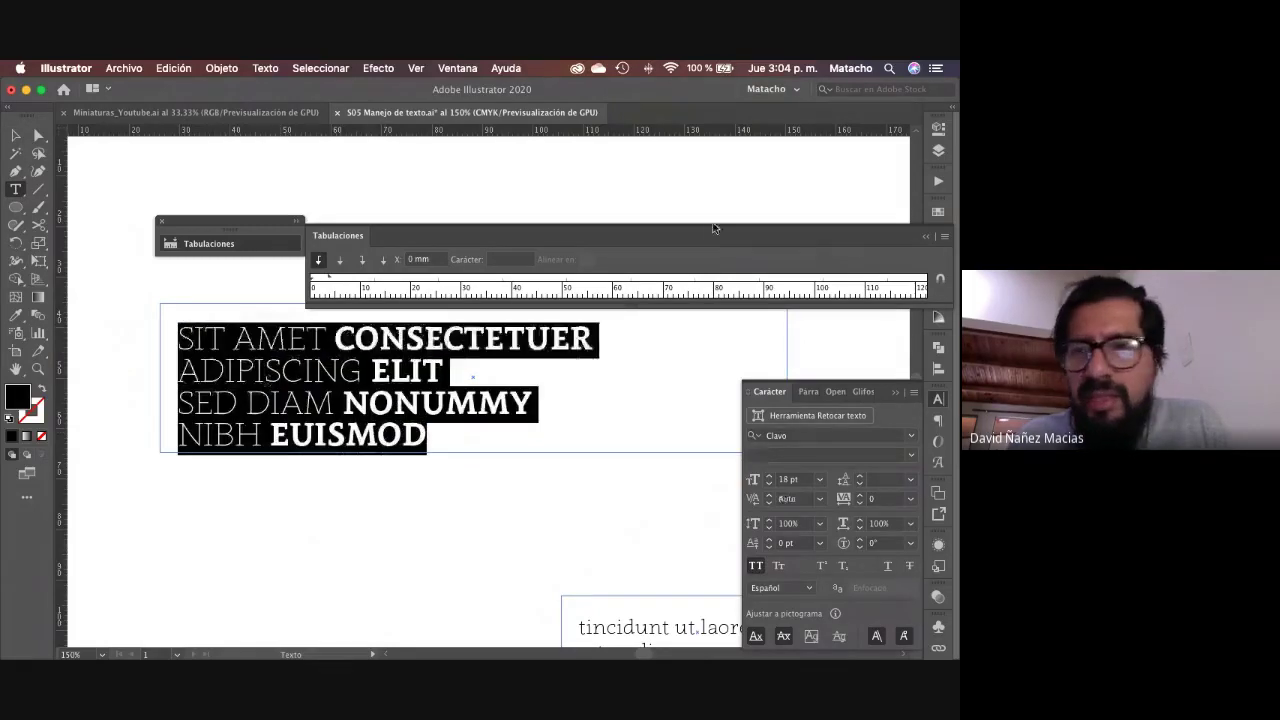
click(939, 280)
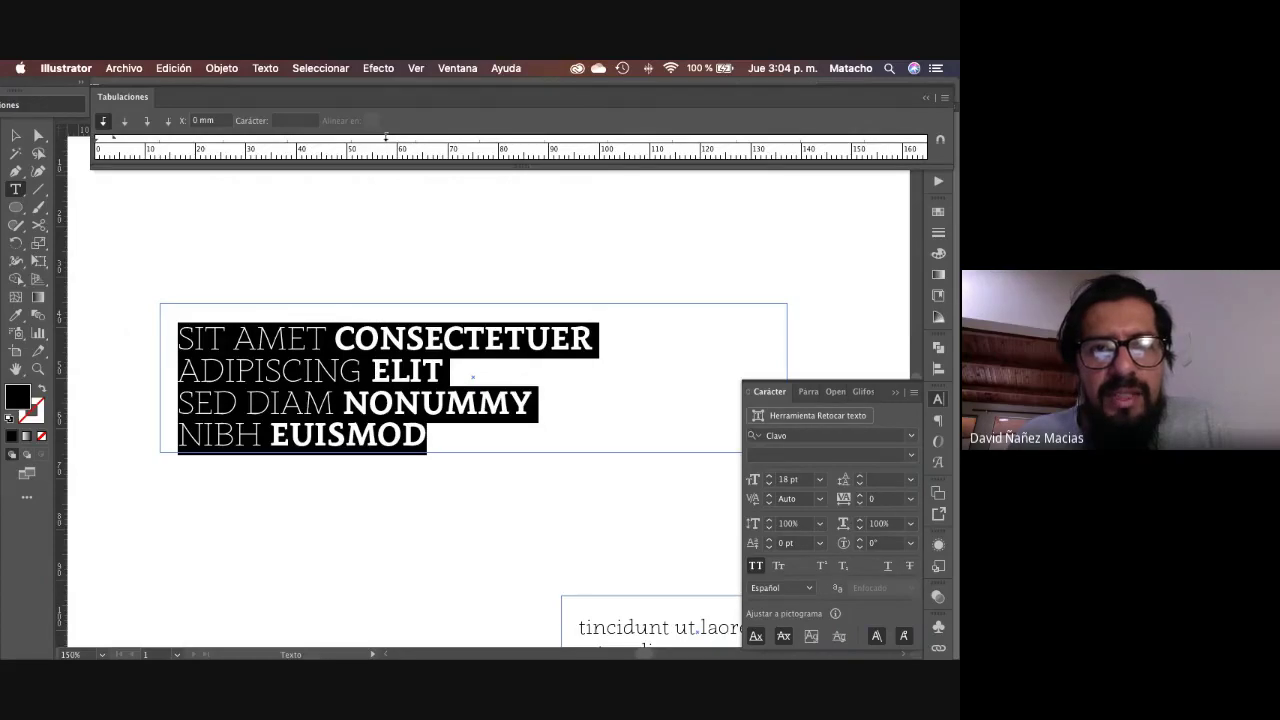
click(385, 139)
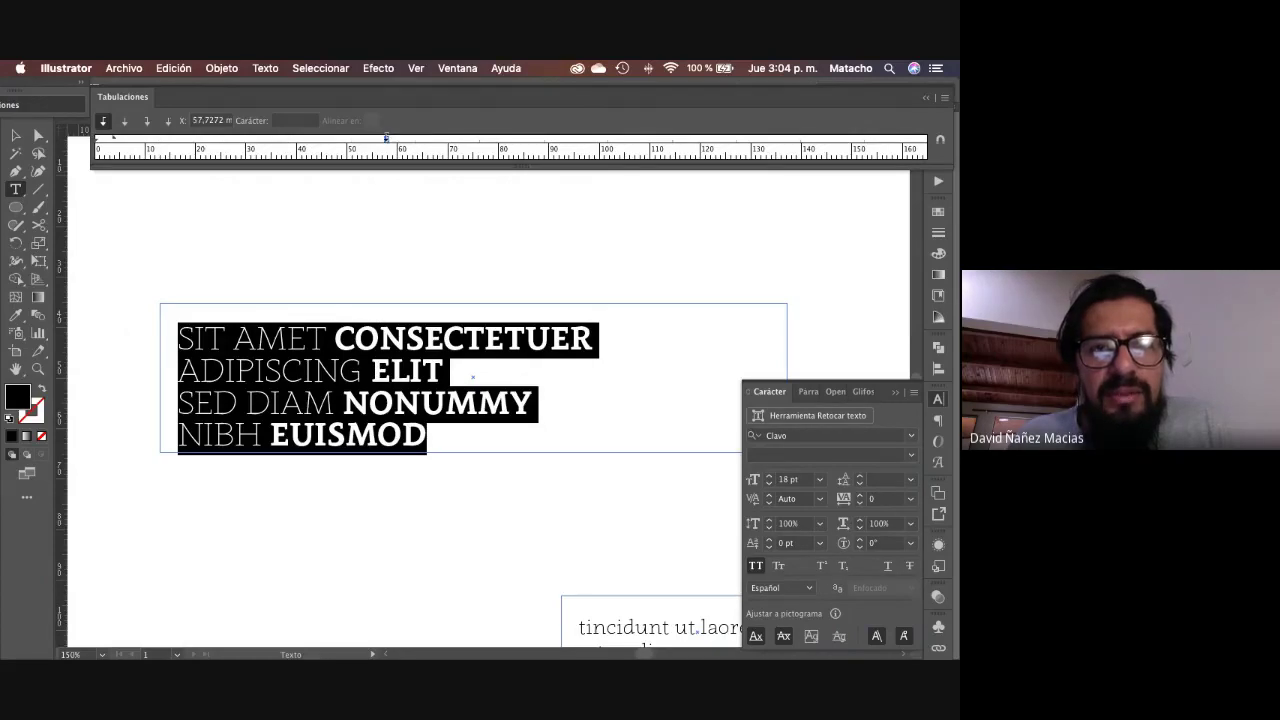
click(213, 121)
text(58)
key(Return)
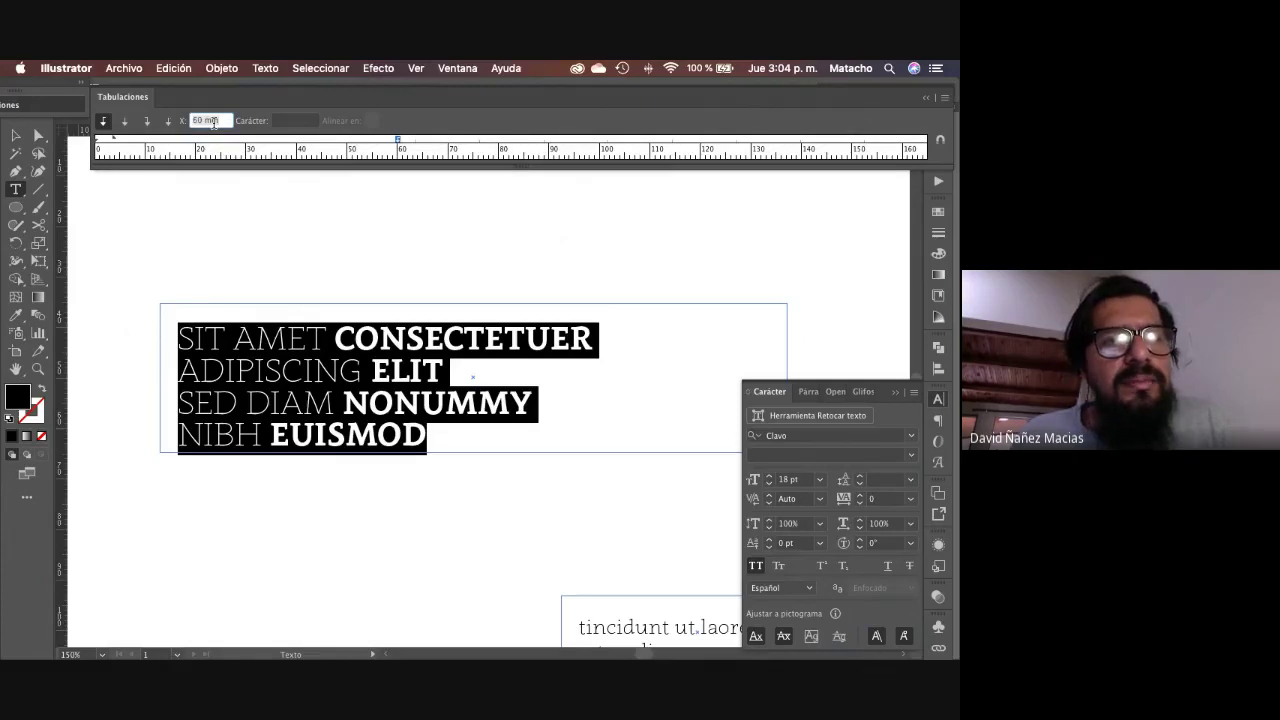
key(Return)
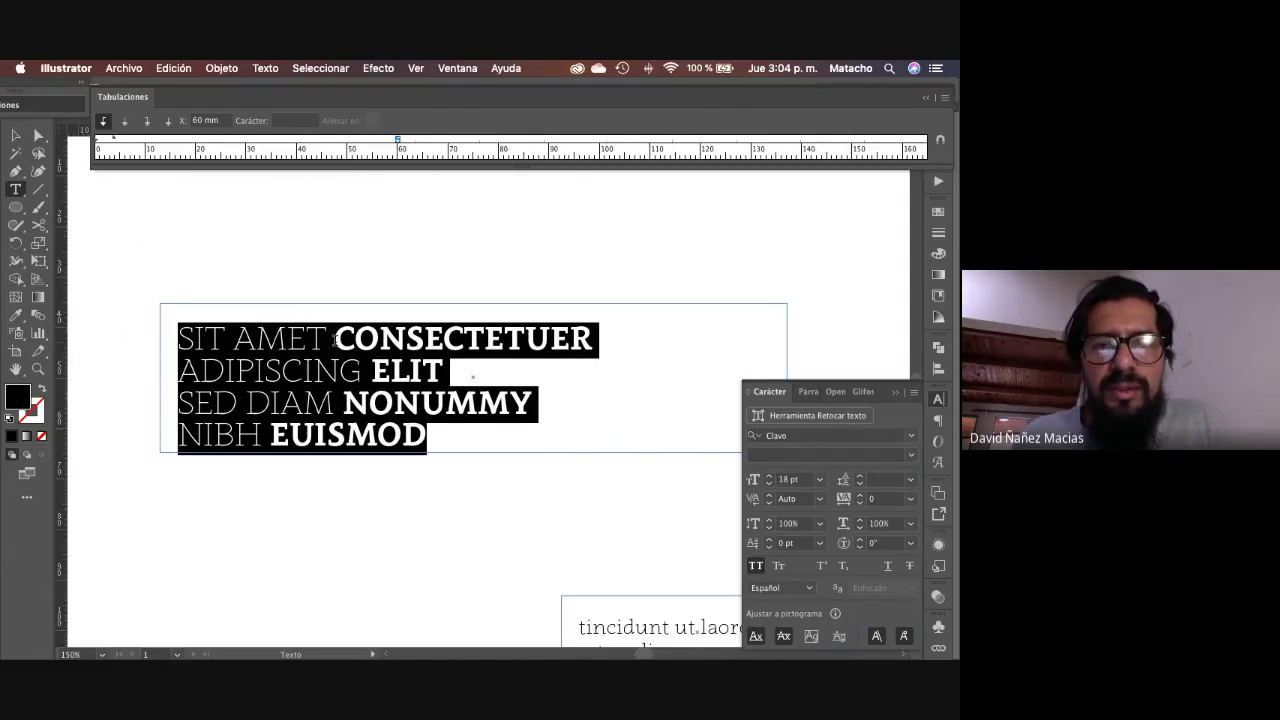
Step: Insert a tab before "CONSECTETUER" in the first line, then return the text cursor toward the line's start
click(335, 340)
key(Tab)
key(Left)
key(Left)
key(Left)
key(Left)
key(Left)
key(Left)
key(Left)
key(Left)
key(Left)
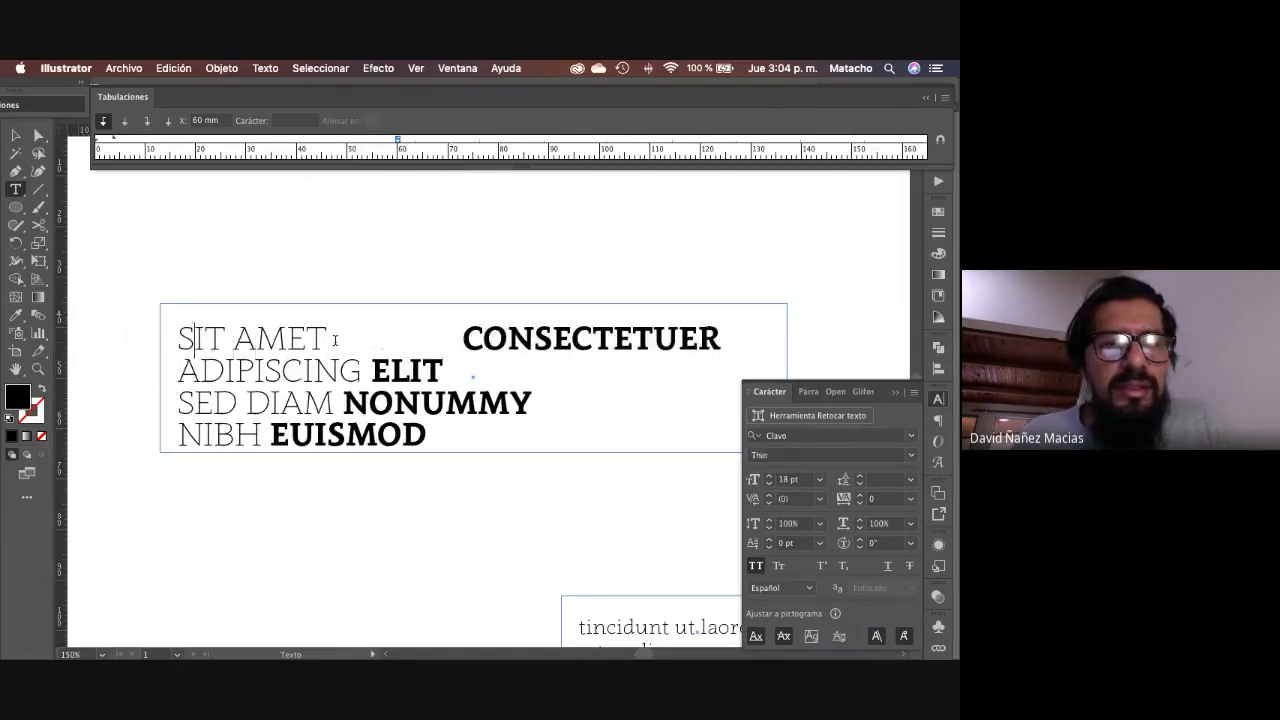
key(Left)
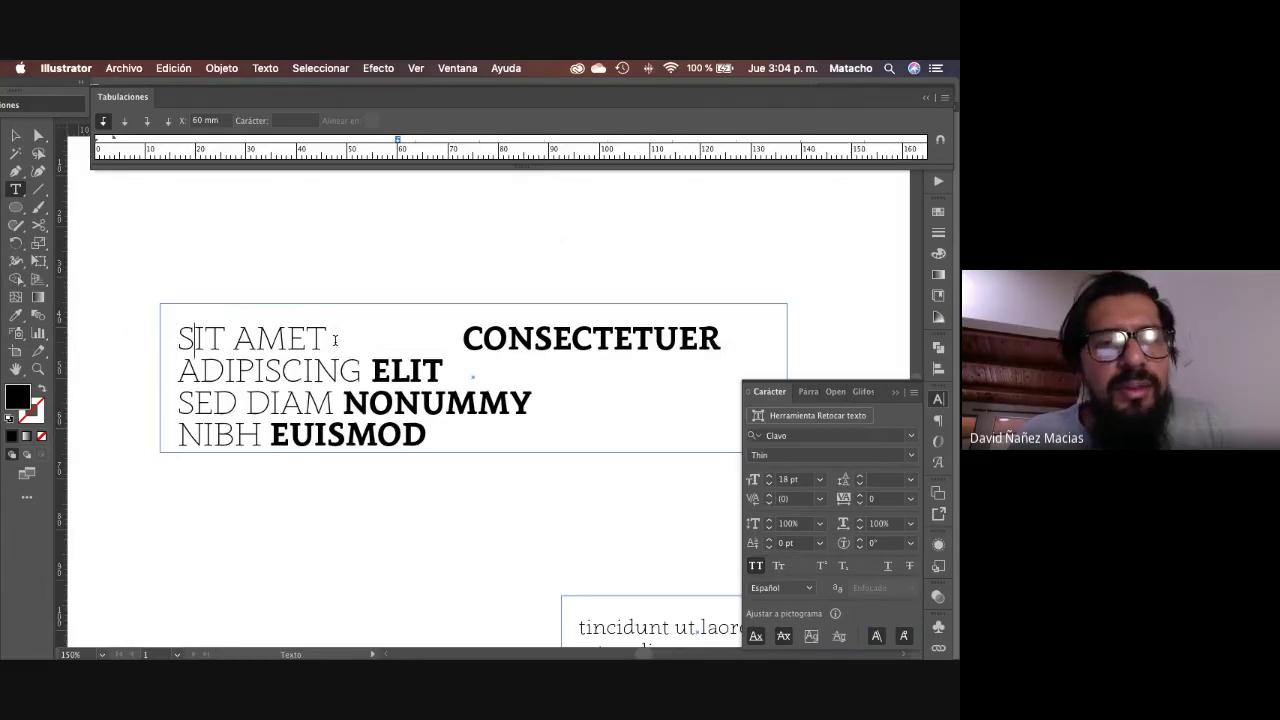
key(Right)
key(Right)
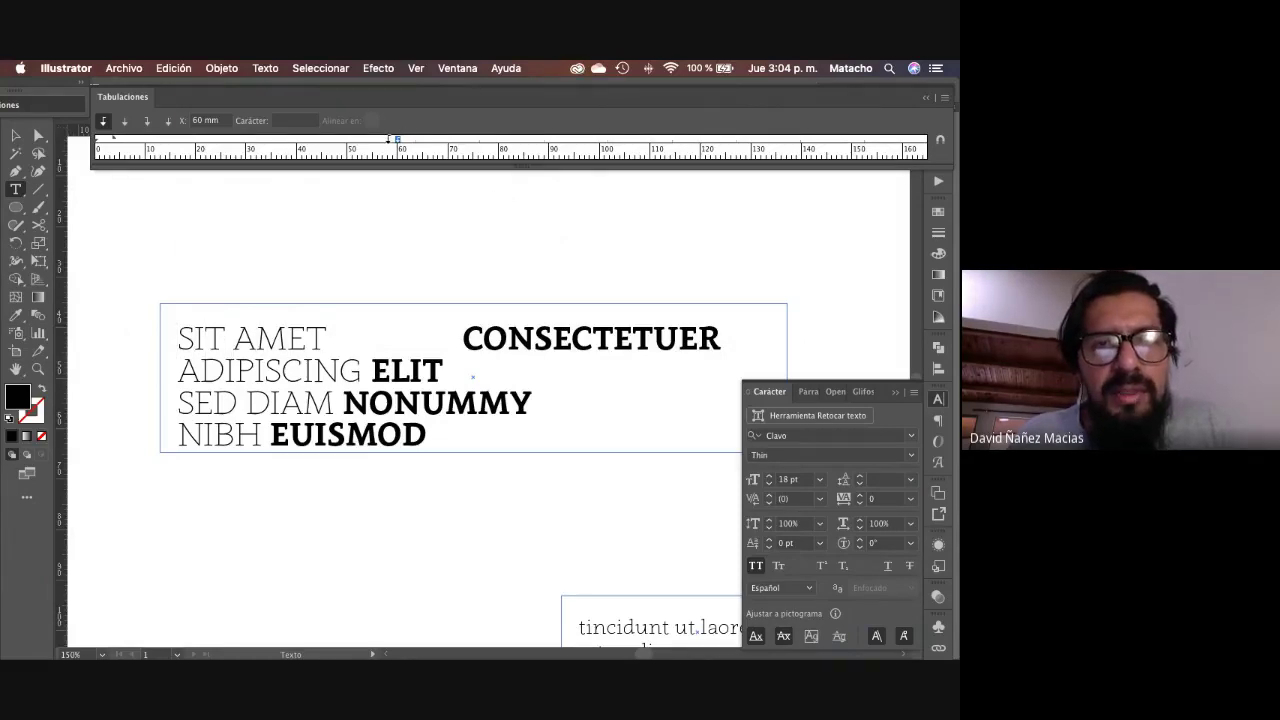
Step: Add a second tab stop for the first line, right-justified at 58 mm
drag(397, 139, 389, 139)
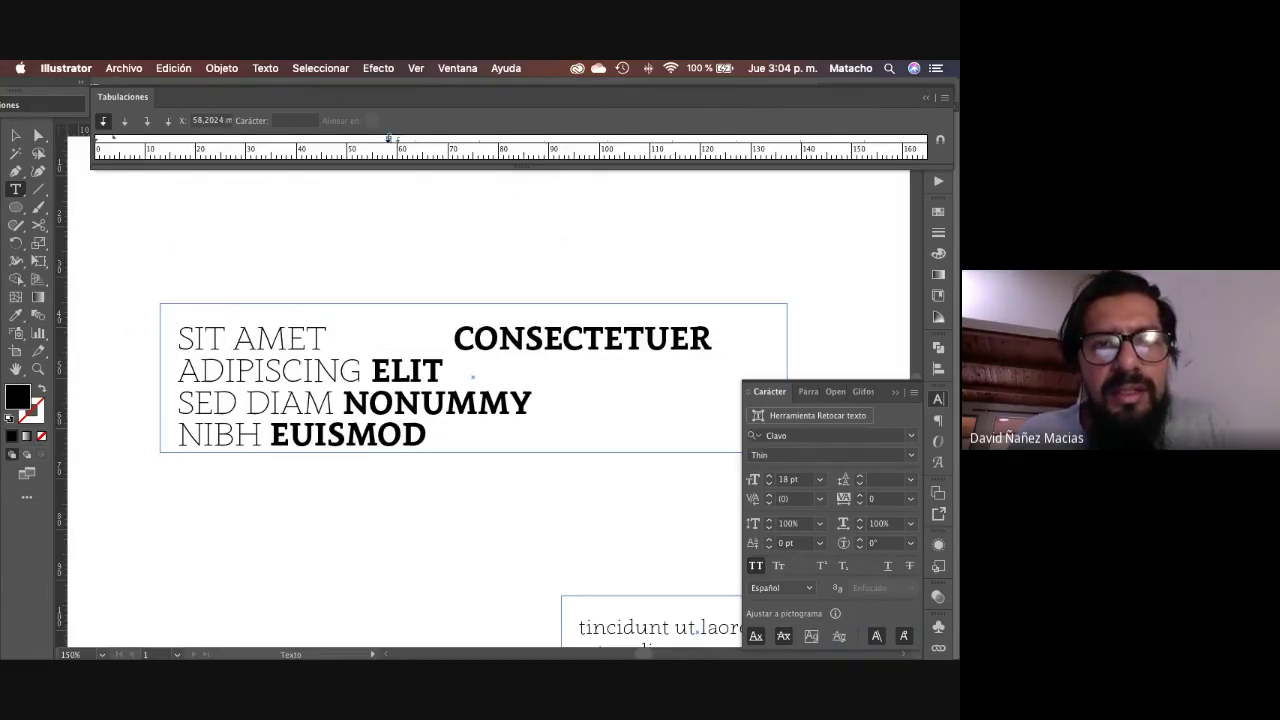
click(148, 121)
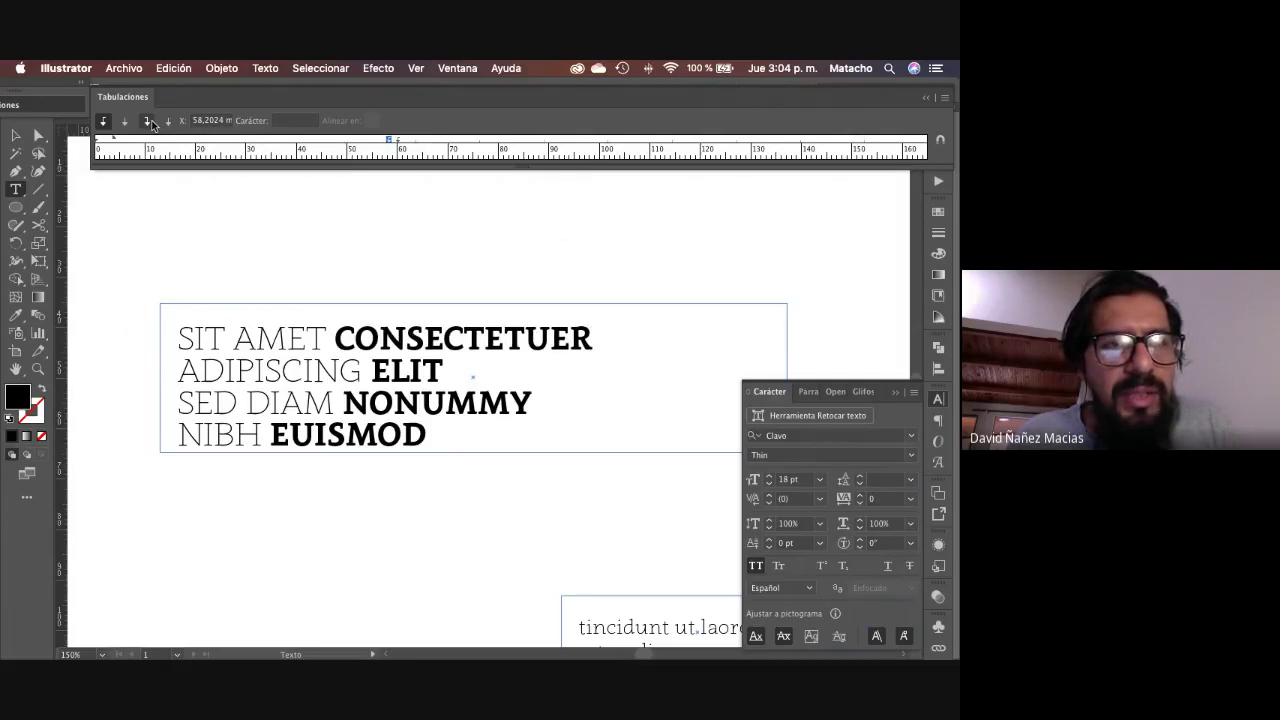
click(211, 120)
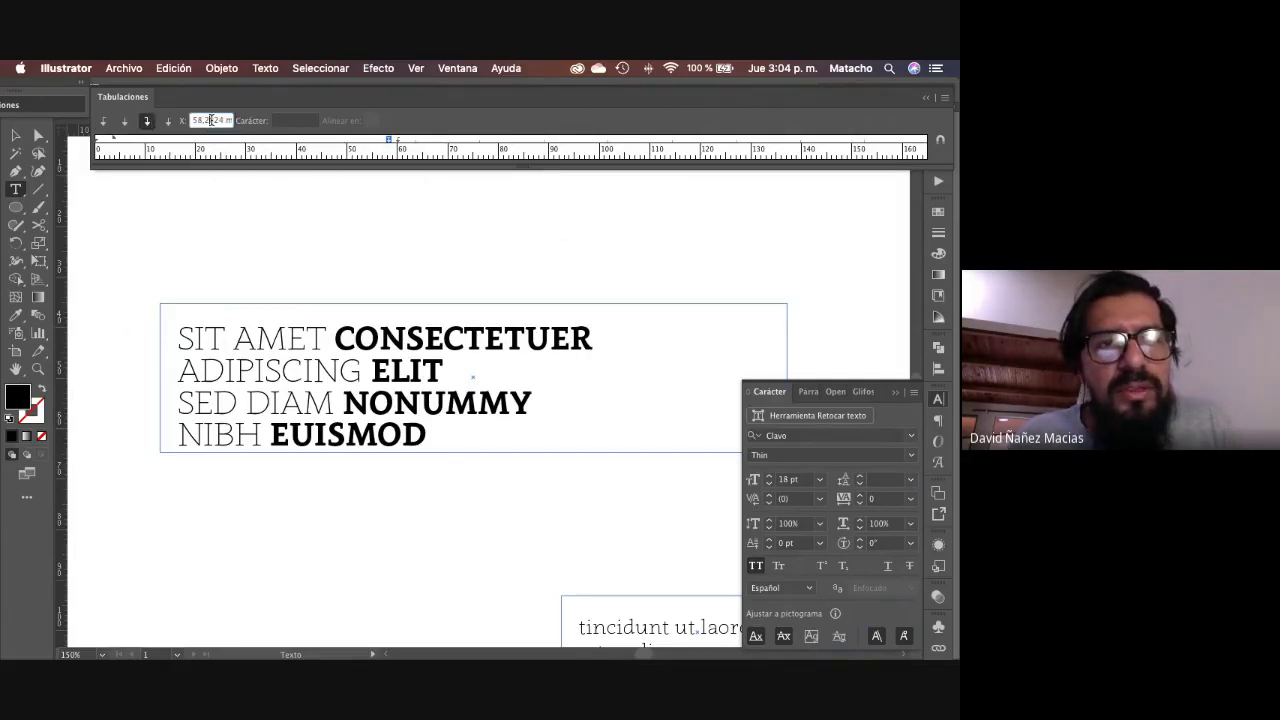
text(58)
key(Return)
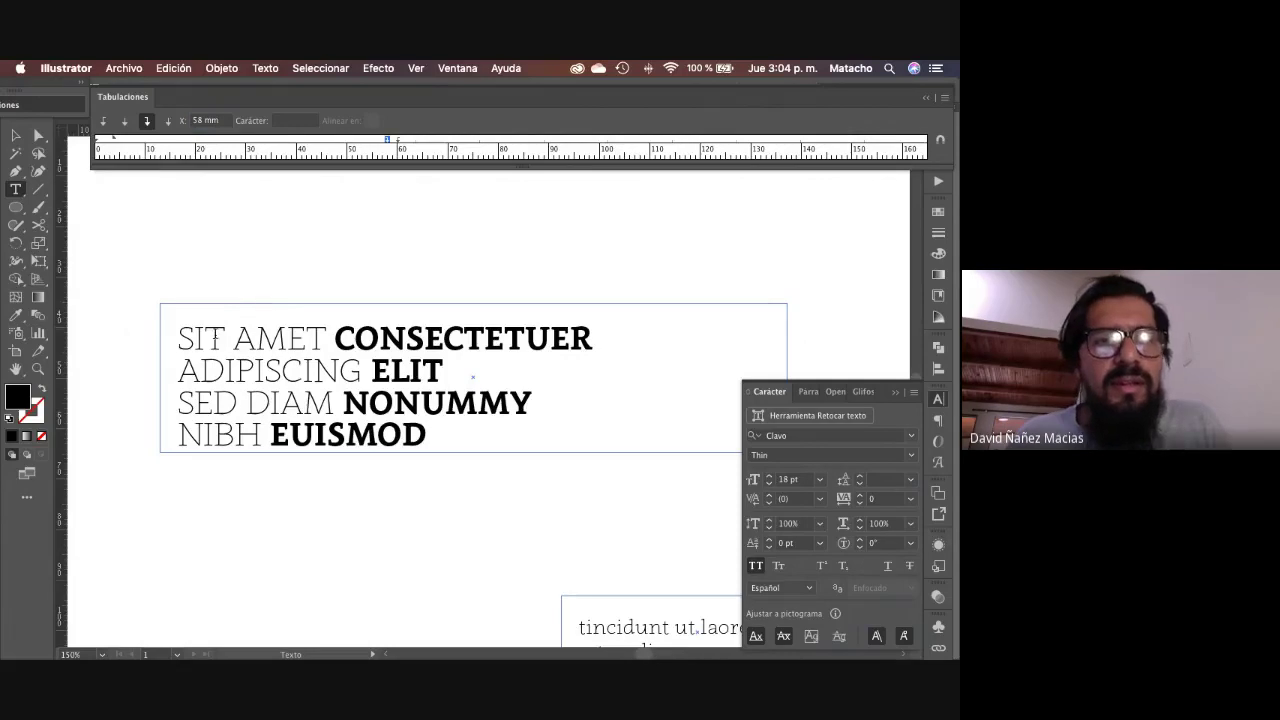
Step: Insert a tab before "SIT AMET" and replace the spacing before "CONSECTETUER" with a single tab
click(186, 343)
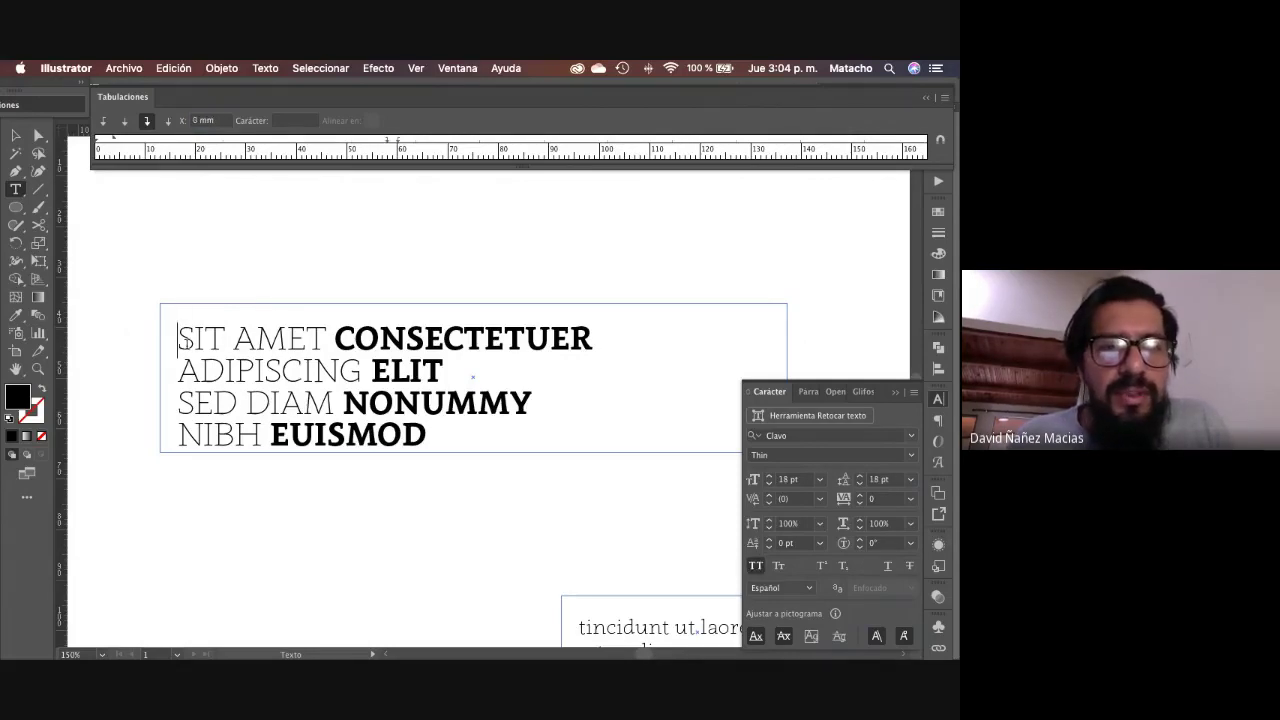
key(Tab)
key(Right)
key(Right)
key(Right)
key(Right)
key(Right)
key(Right)
key(Right)
key(Right)
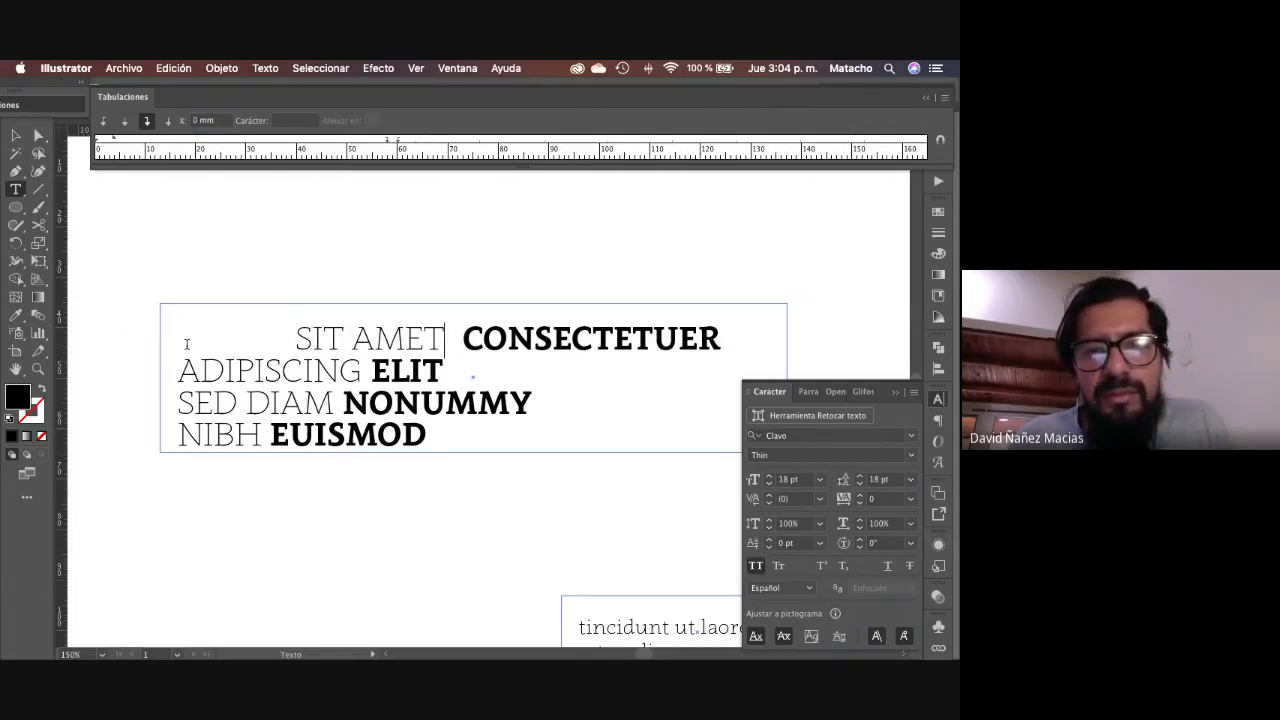
key(Delete)
key(Delete)
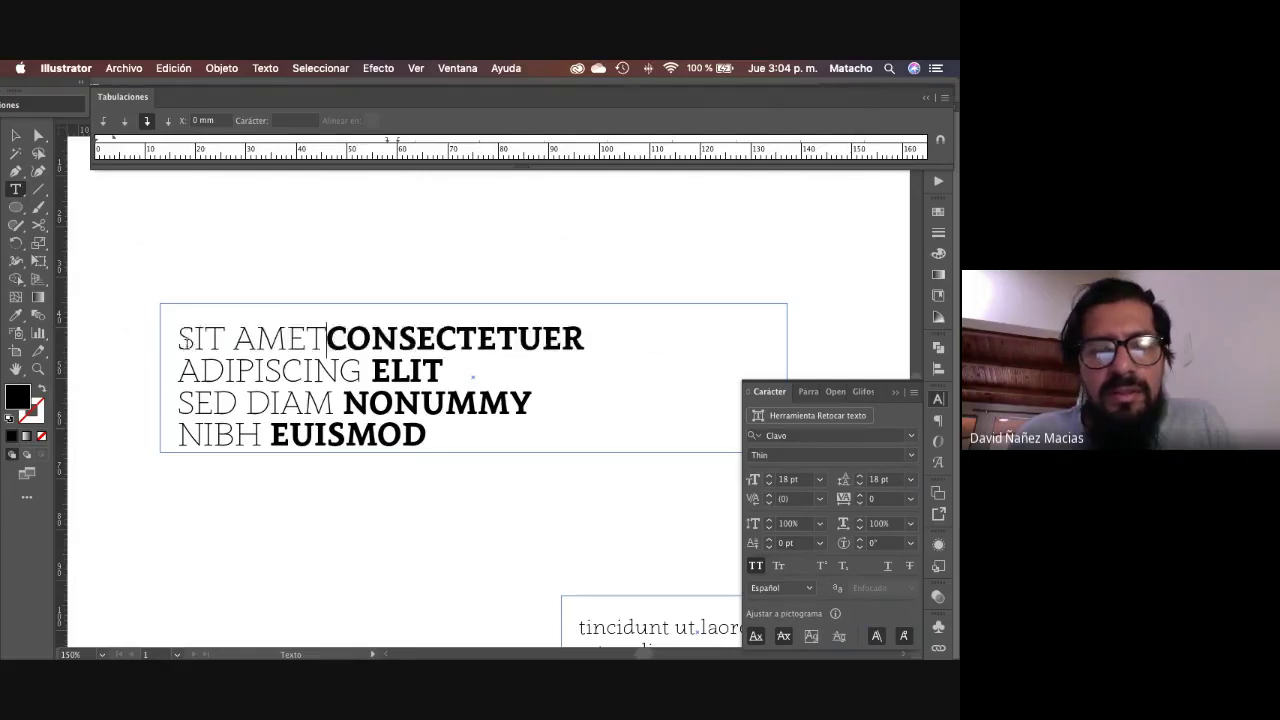
key(Tab)
Step: Insert a tab before "ADIPISCING" and another before "ELIT" in the second line
key(Down)
key(Left)
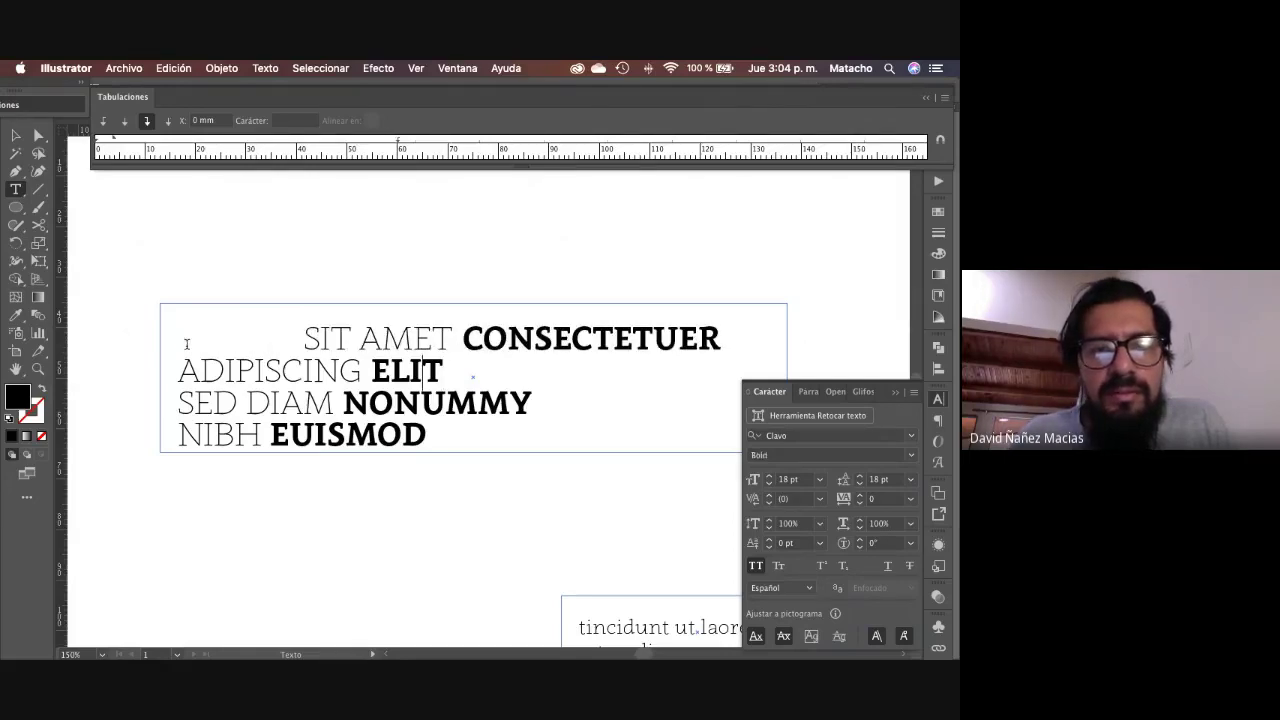
key(Left)
key(Left)
key(Left)
key(Left)
key(Left)
key(Left)
key(Left)
key(Left)
key(Left)
key(Left)
key(Left)
key(Left)
key(Left)
key(Left)
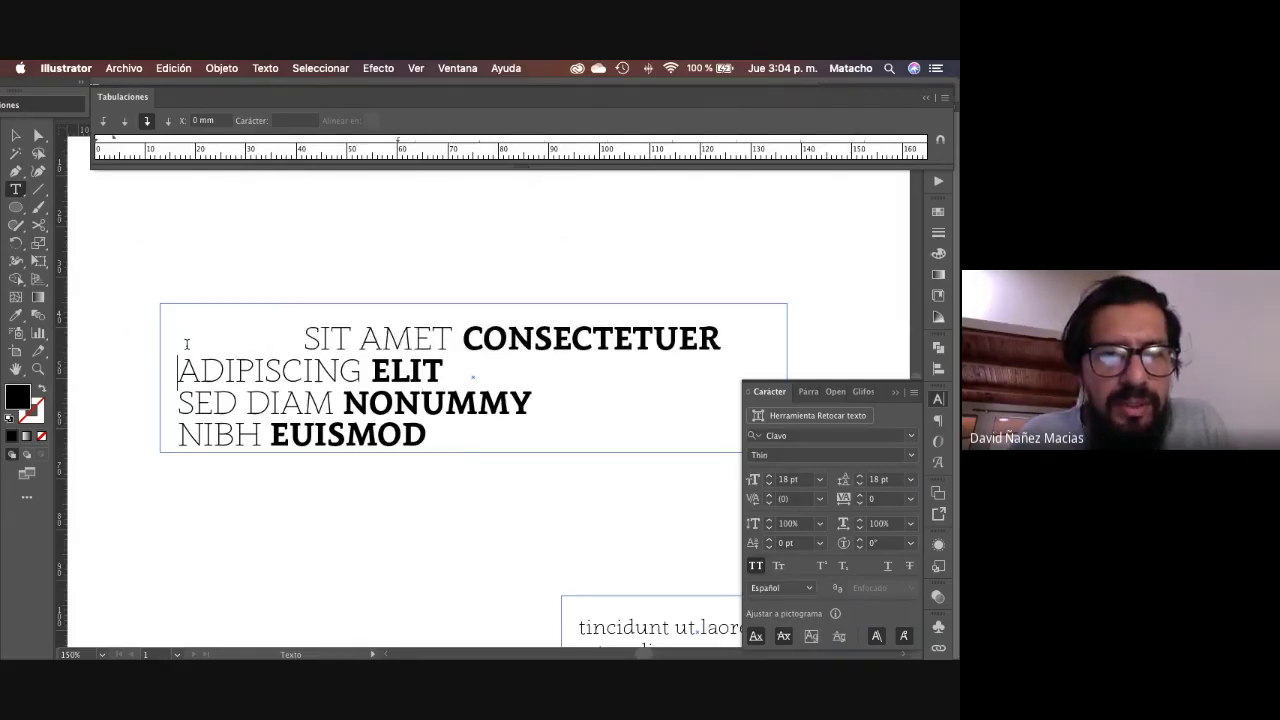
key(Tab)
key(Right)
key(Right)
key(Right)
key(Right)
key(Right)
key(Right)
key(Right)
key(Right)
key(Right)
key(Right)
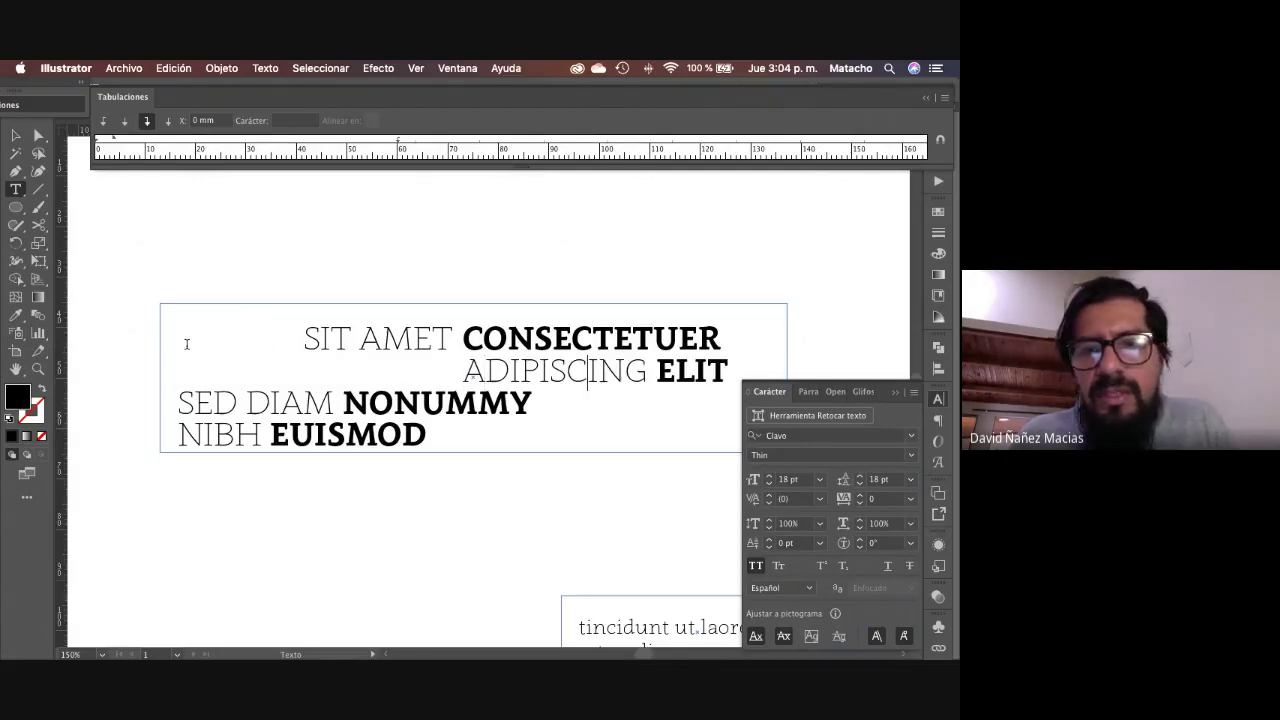
key(Tab)
Step: In the third line, replace the space before "NONUMMY" with a tab and insert a tab before "SED DIAM"
key(Down)
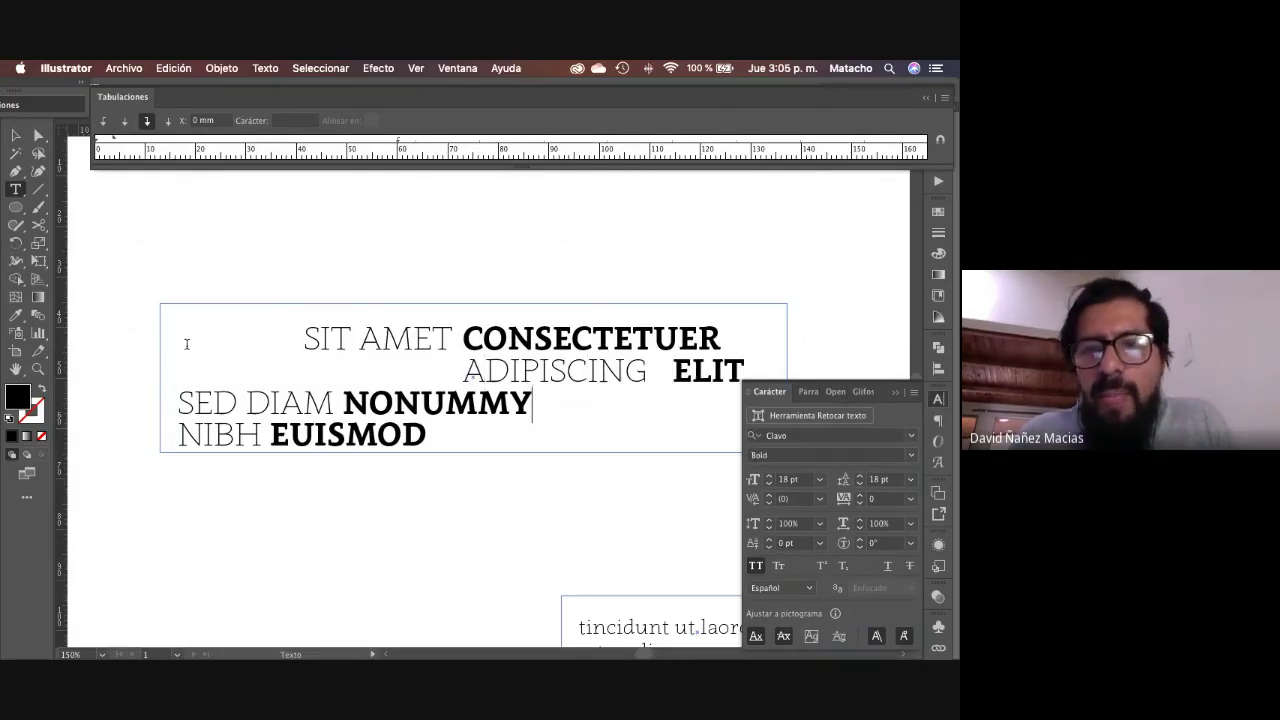
key(Left)
key(Left)
key(Left)
key(Left)
key(Left)
key(Left)
key(Left)
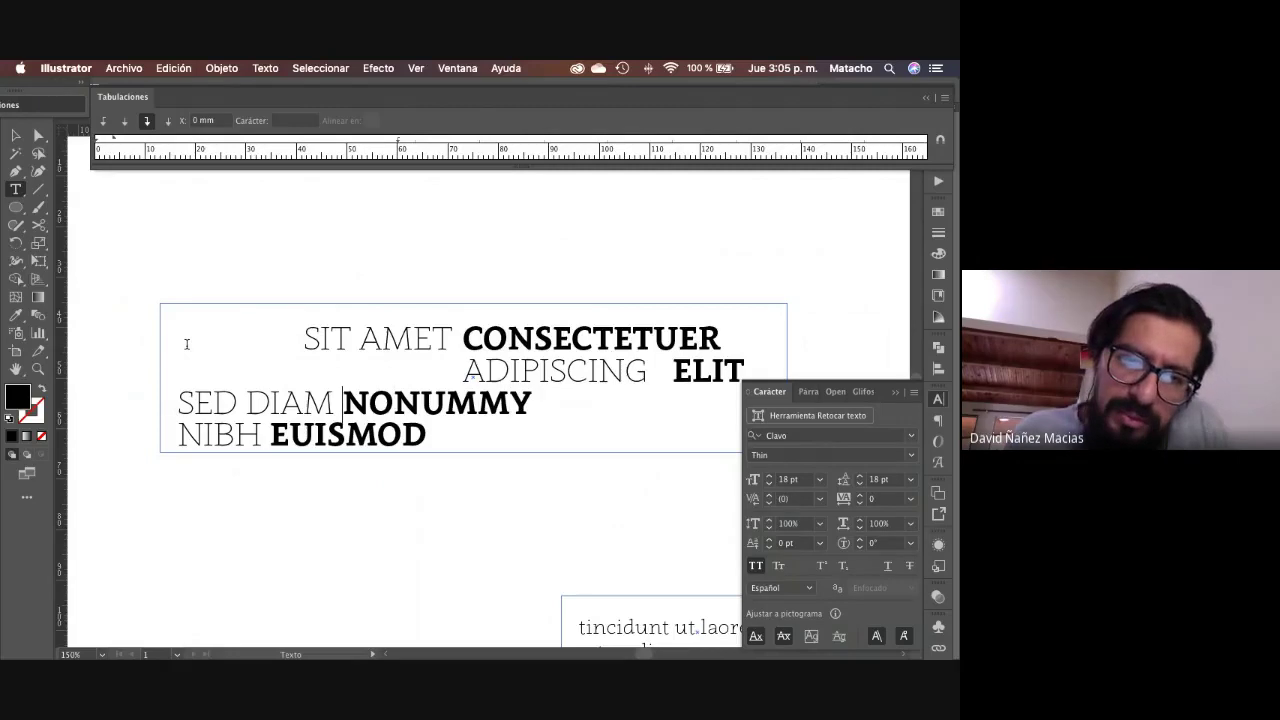
key(BackSpace)
key(Tab)
key(Left)
key(Left)
key(Left)
key(Left)
key(Left)
key(Left)
key(Left)
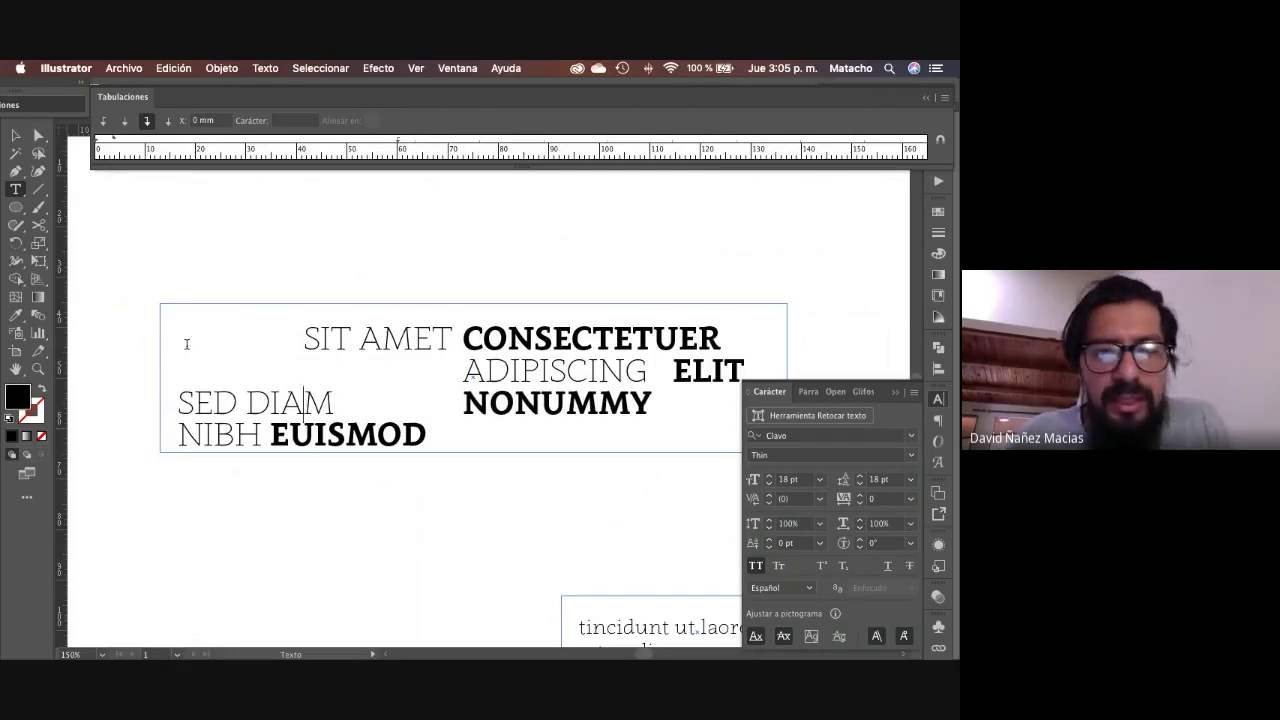
key(Left)
key(Left)
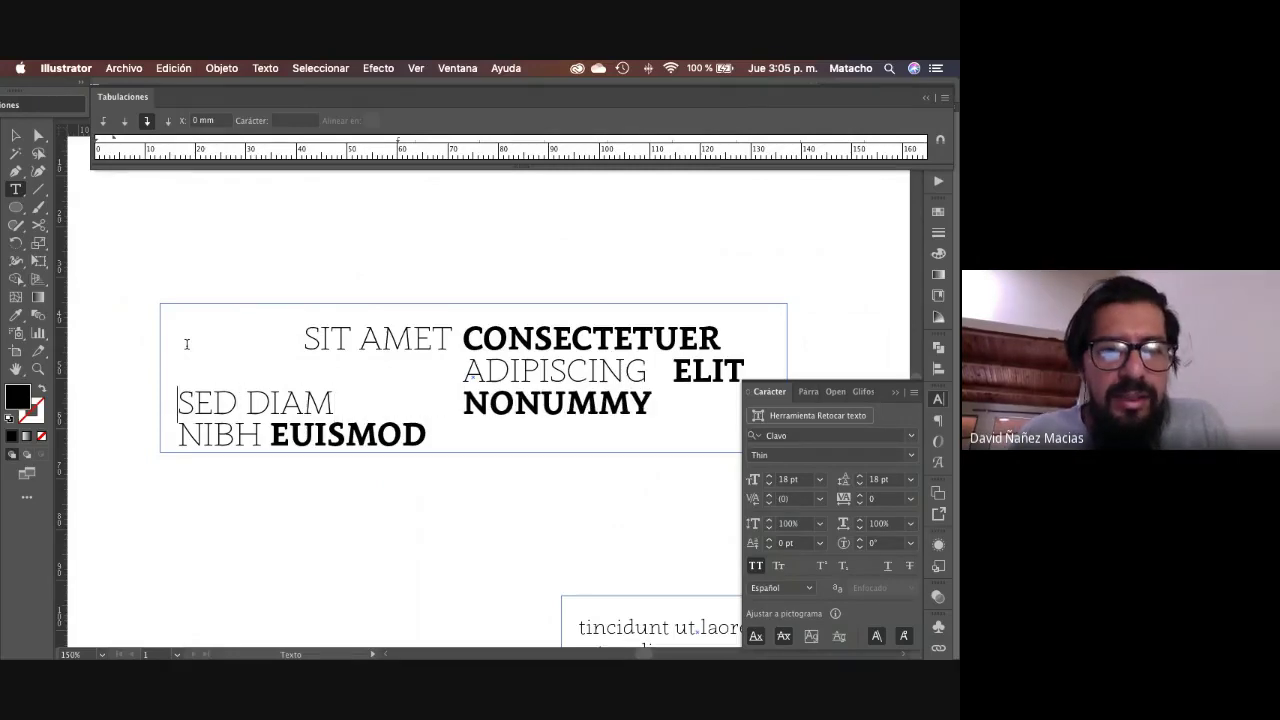
key(Tab)
key(Left)
key(Left)
key(Left)
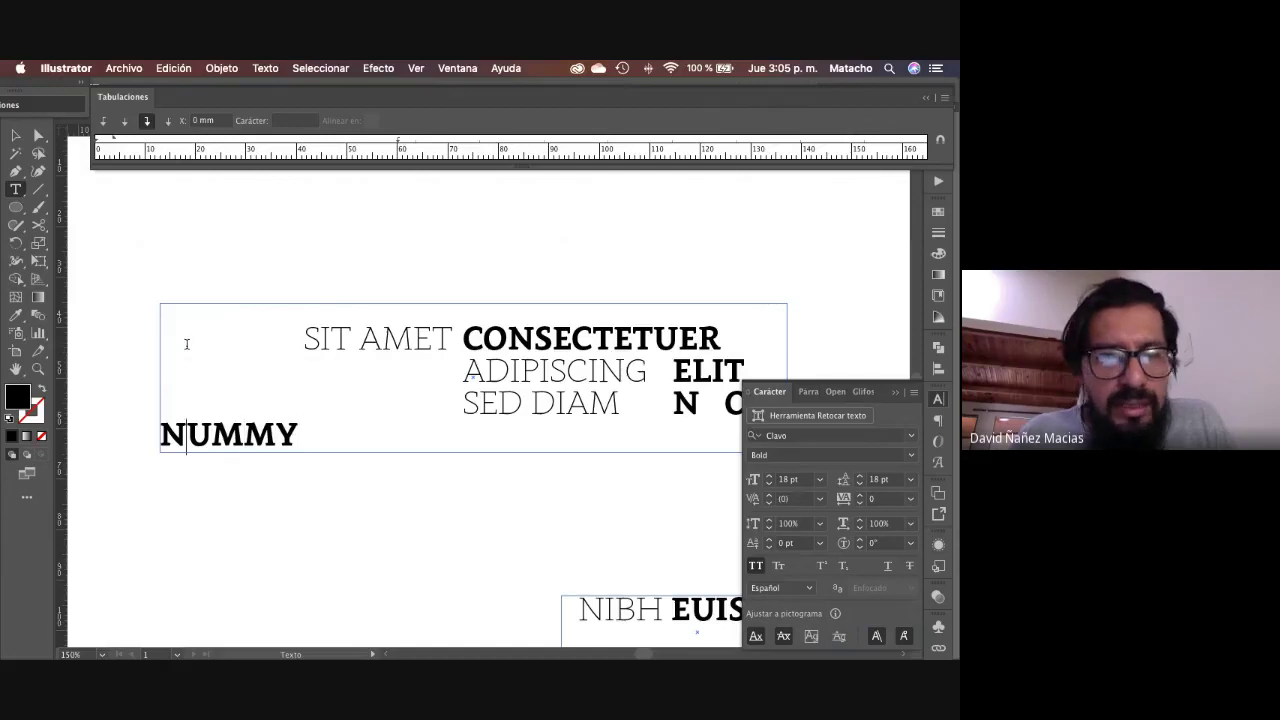
Step: Remove the tab before "ADIPISCING" at the start of the second line
click(467, 370)
key(BackSpace)
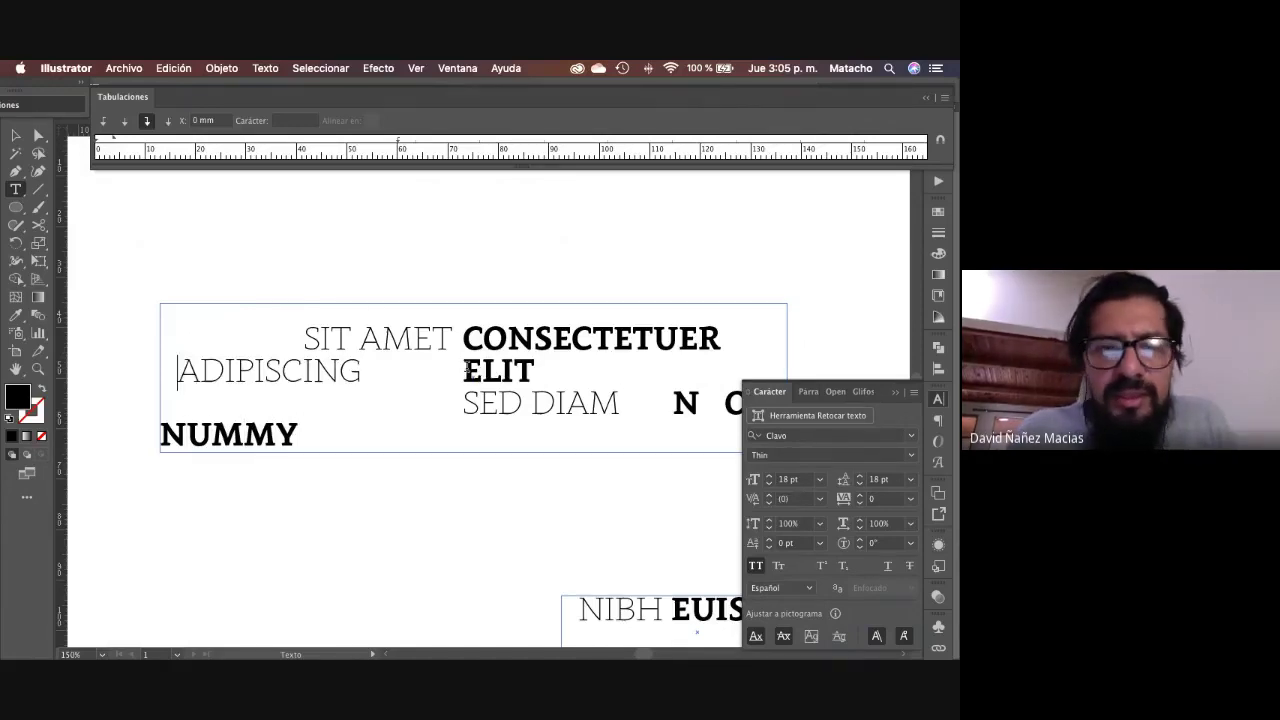
Step: Remove the tab before "ELIT" in the second line, leaving only a space after "ADIPISCING"
key(Right)
key(Right)
key(Right)
key(Right)
key(Right)
key(Right)
key(Right)
key(Right)
key(Right)
key(Right)
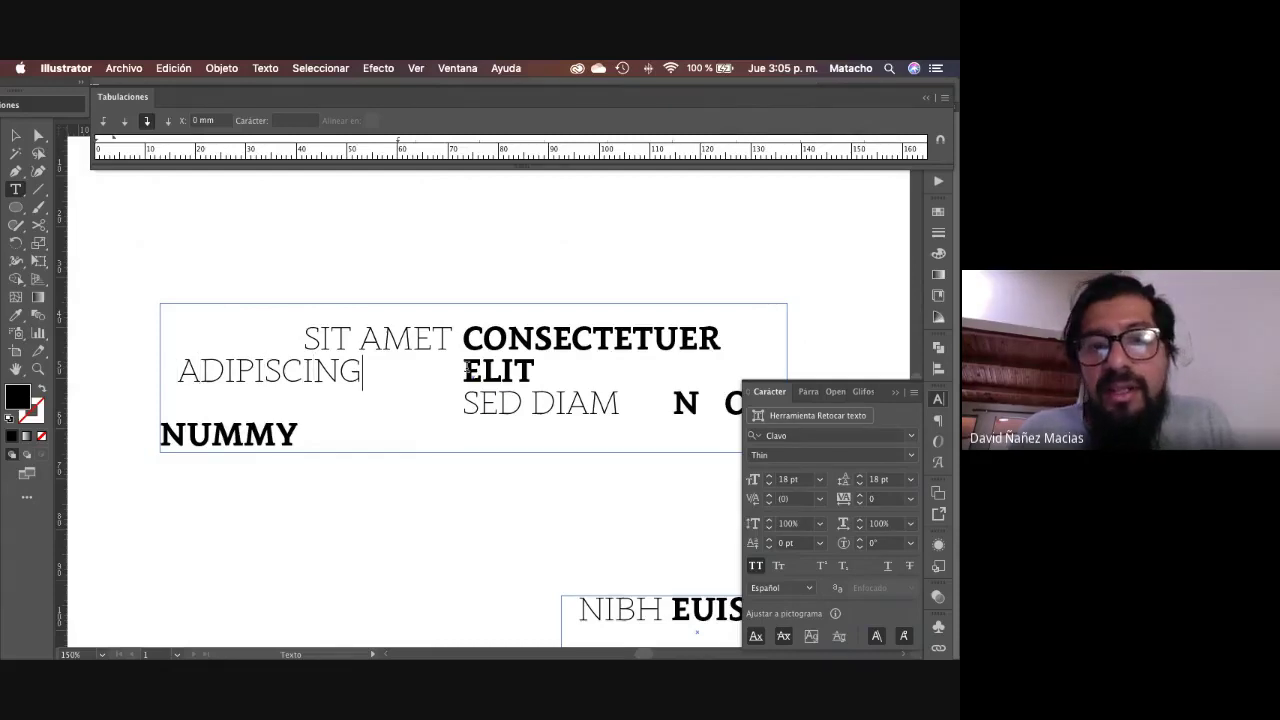
key(Right)
key(Delete)
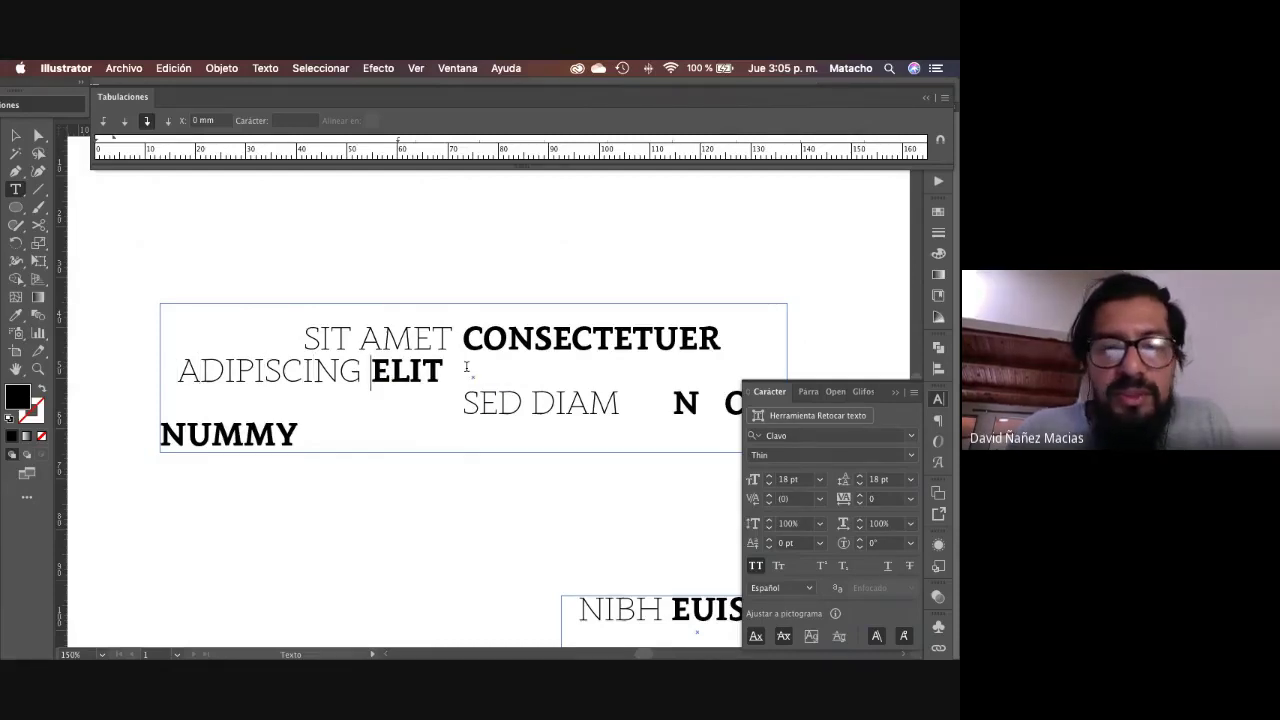
Step: Remove the tab before "SIT AMET" in the first line and separate it from "CONSECTETUER" with a plain space
key(Up)
key(Left)
key(Left)
key(Left)
key(Left)
key(BackSpace)
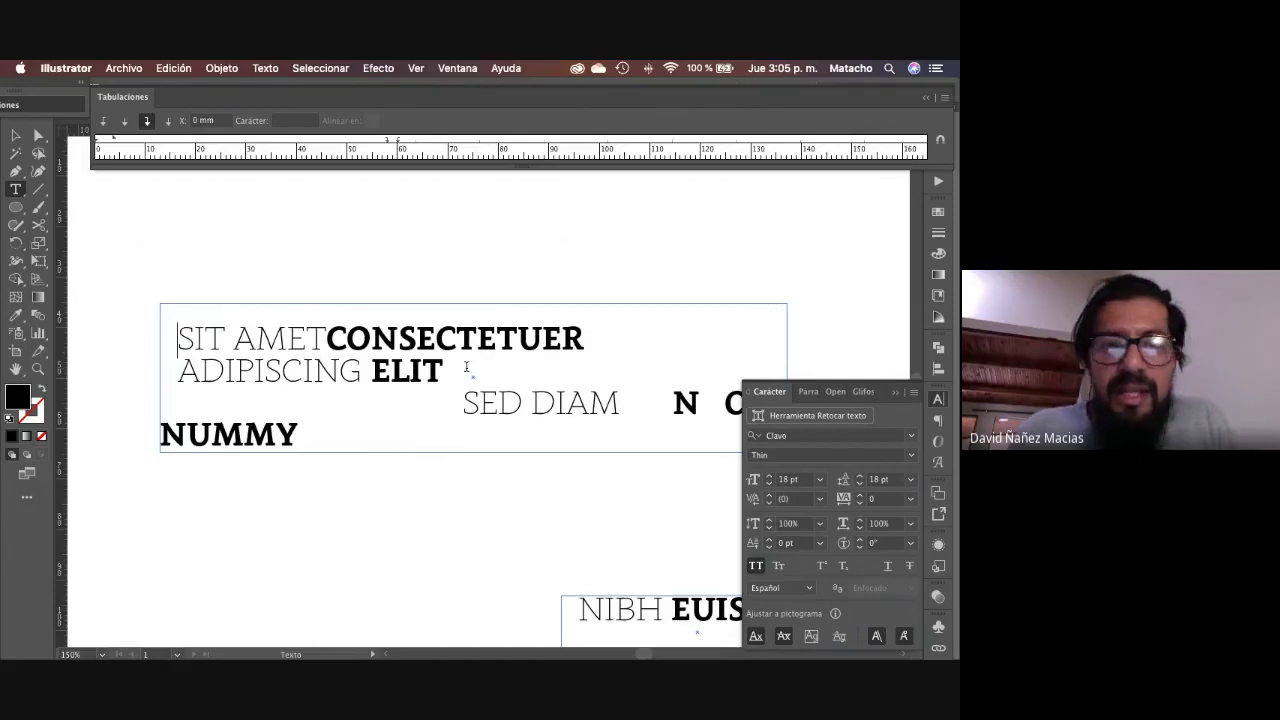
key(Right)
key(Right)
key(Right)
key(Right)
key(Right)
key(Right)
key(Right)
key(Right)
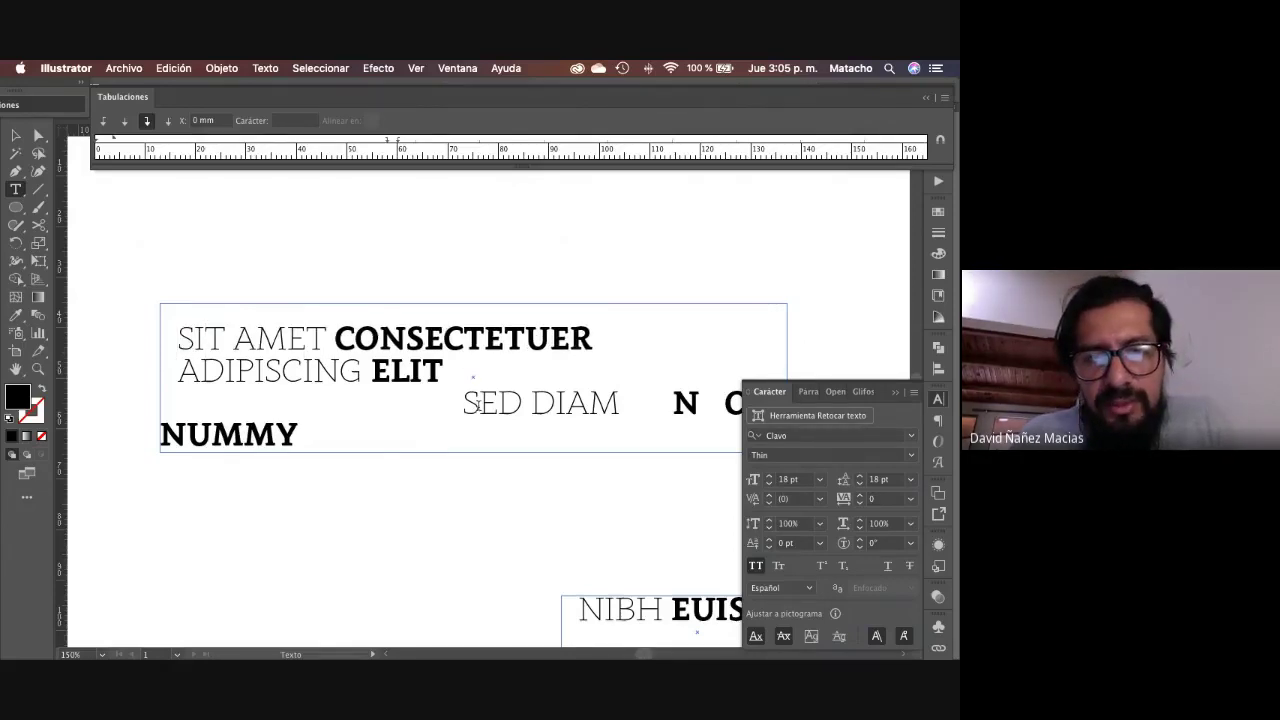
Step: Remove the tab before "SED DIAM" and replace the one before "NONUMMY" with a space
click(463, 403)
key(BackSpace)
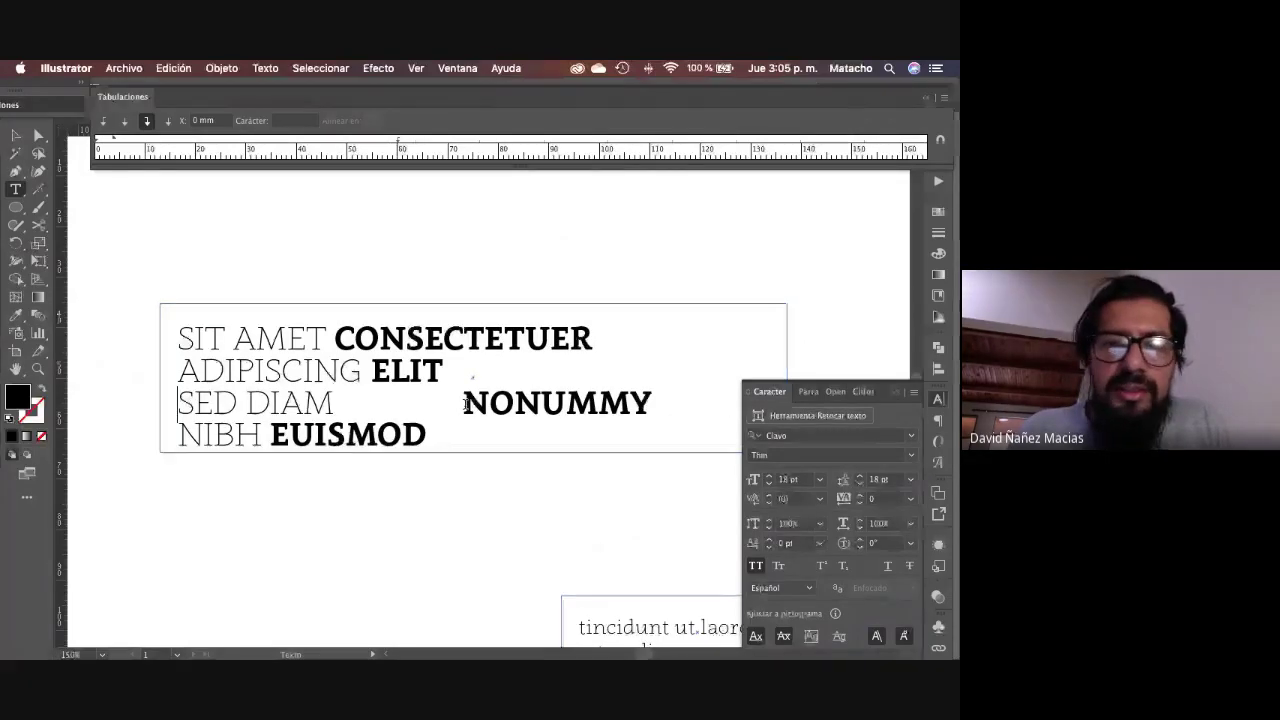
click(466, 403)
key(BackSpace)
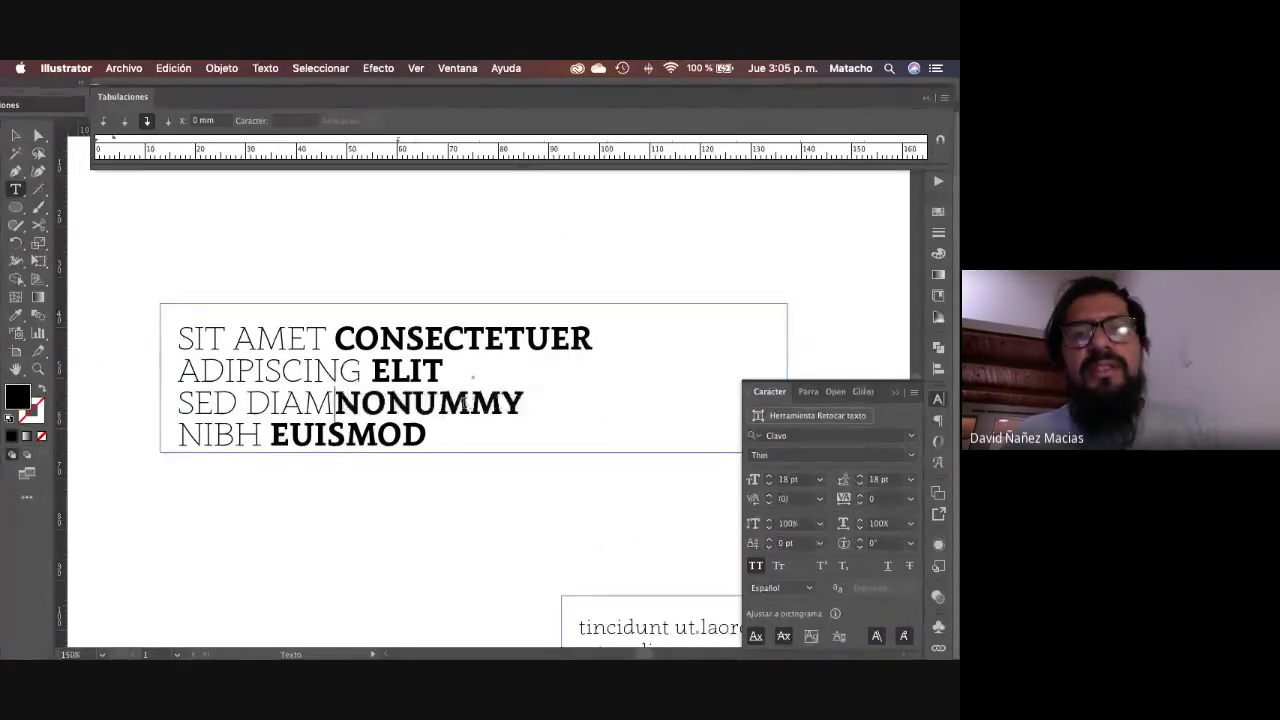
key(Escape)
Step: Widen the heading's text frame by extending its right edge to near the right side of the page
key(z)
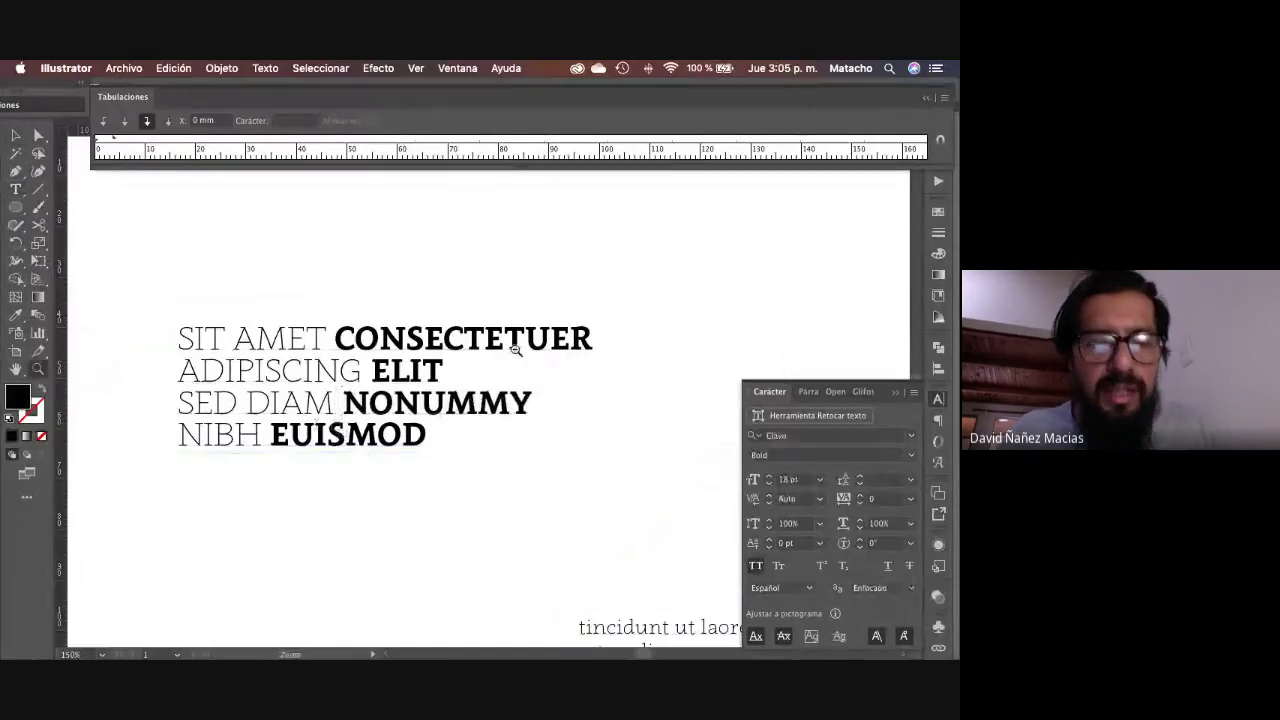
alt+click(515, 349)
scroll(500, 380, down, 3)
scroll(500, 380, right, 3)
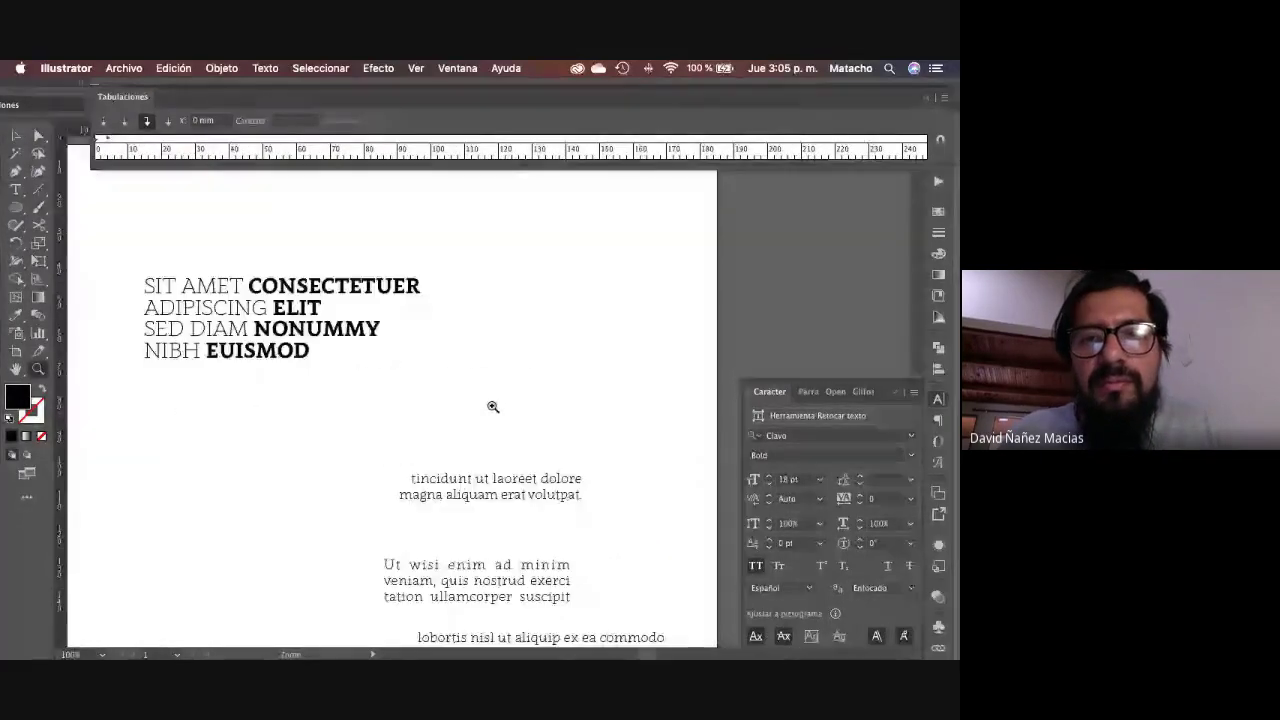
key(v)
click(304, 325)
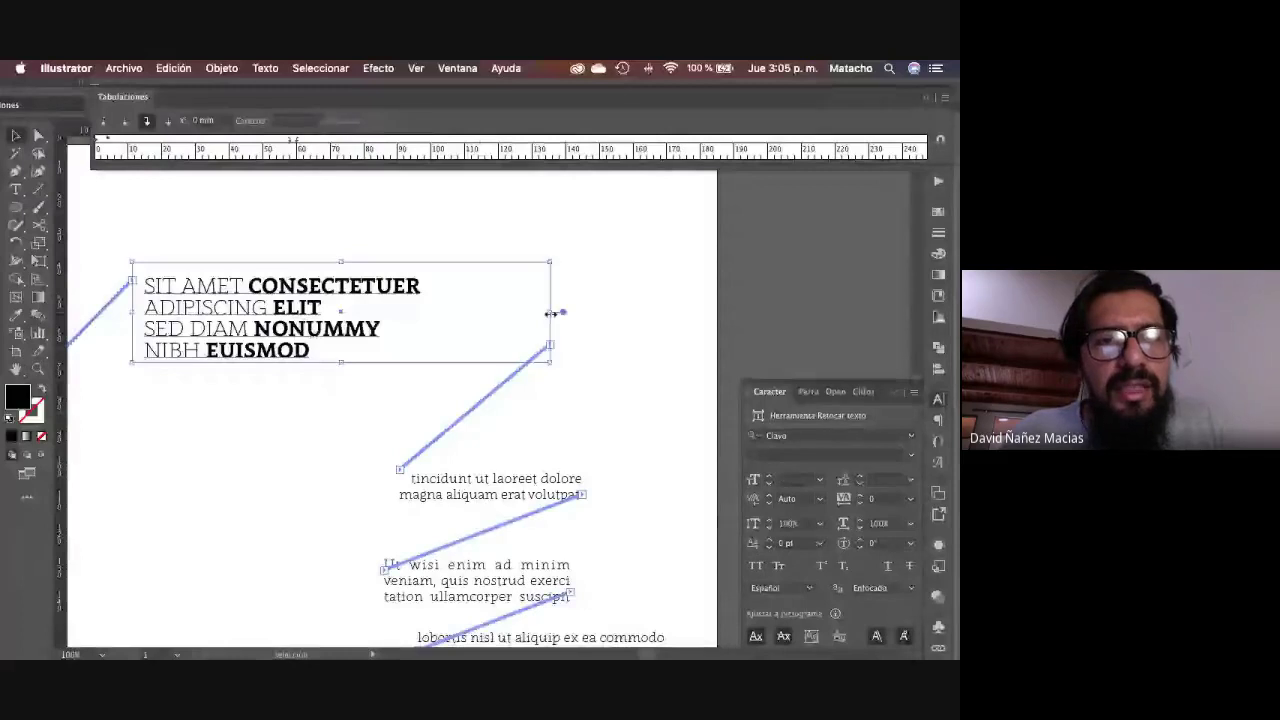
drag(553, 313, 667, 313)
Step: Insert a tab before "SIT AMET" and replace the space before "CONSECTETUER" with a tab
triple_click(317, 309)
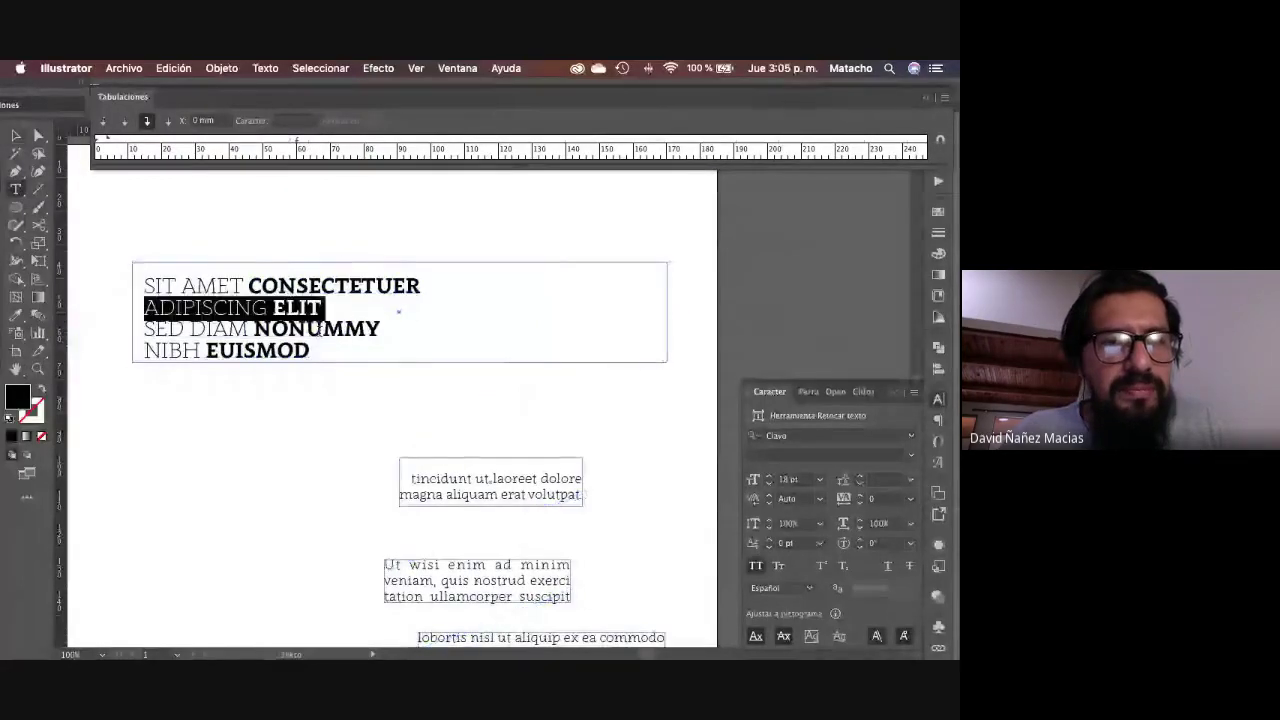
drag(311, 350, 150, 284)
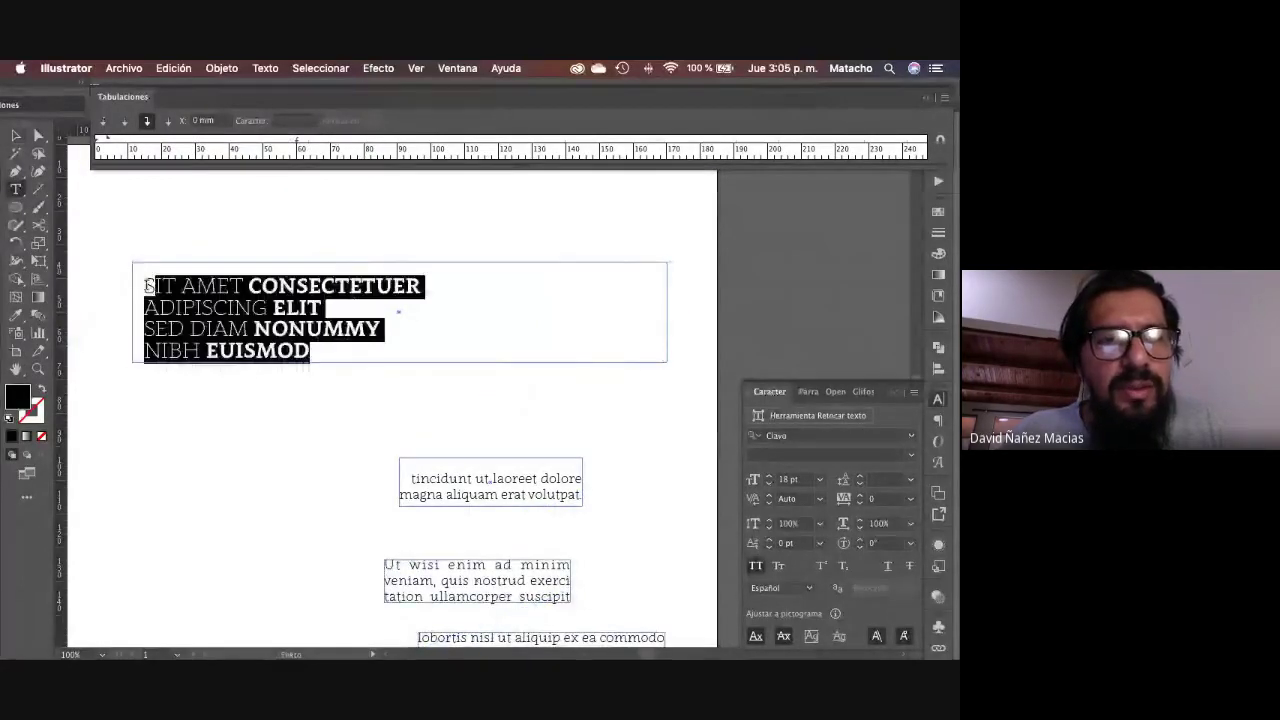
click(152, 284)
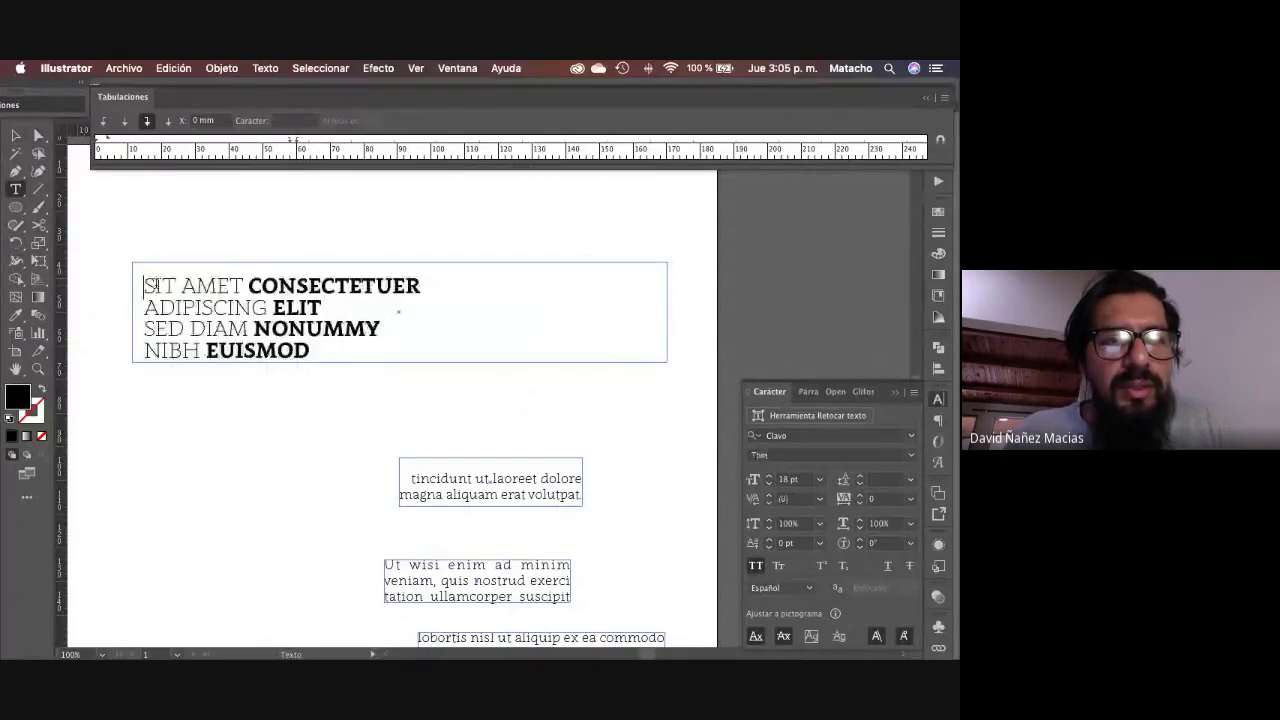
key(Tab)
key(Right)
key(Right)
key(Right)
key(Right)
key(Right)
key(Right)
key(Right)
key(Right)
key(Right)
key(Right)
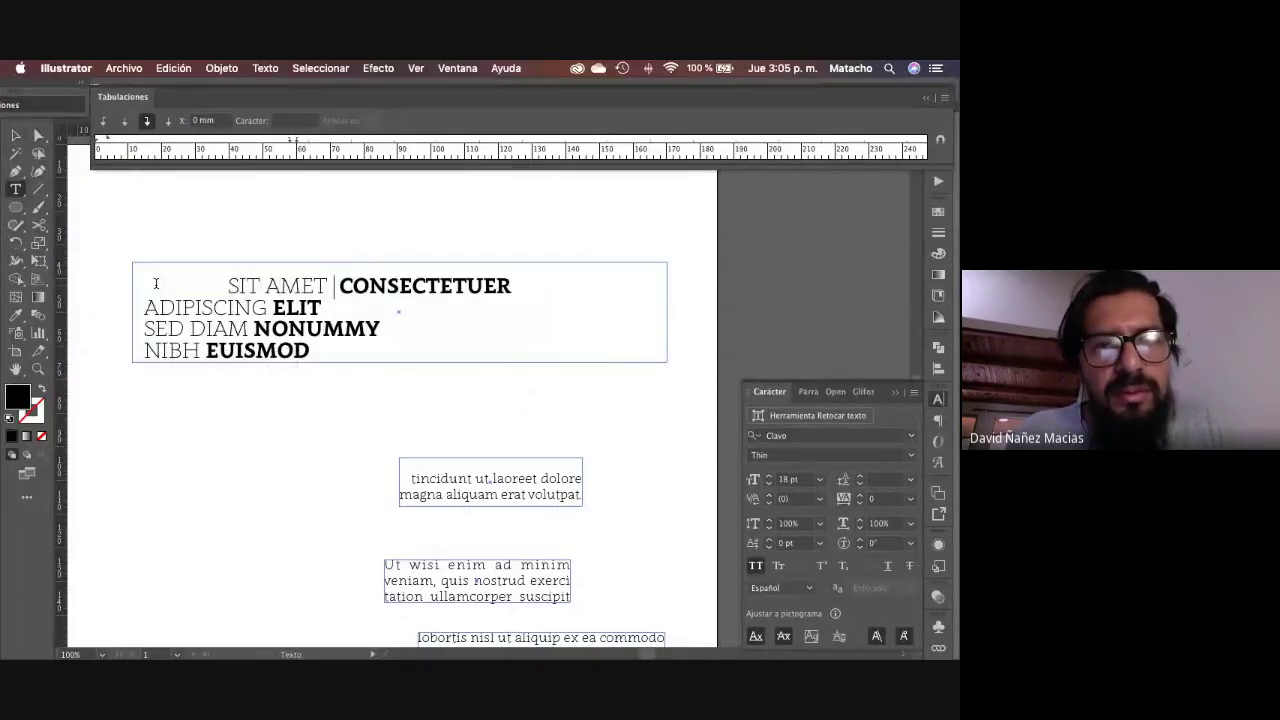
key(BackSpace)
key(BackSpace)
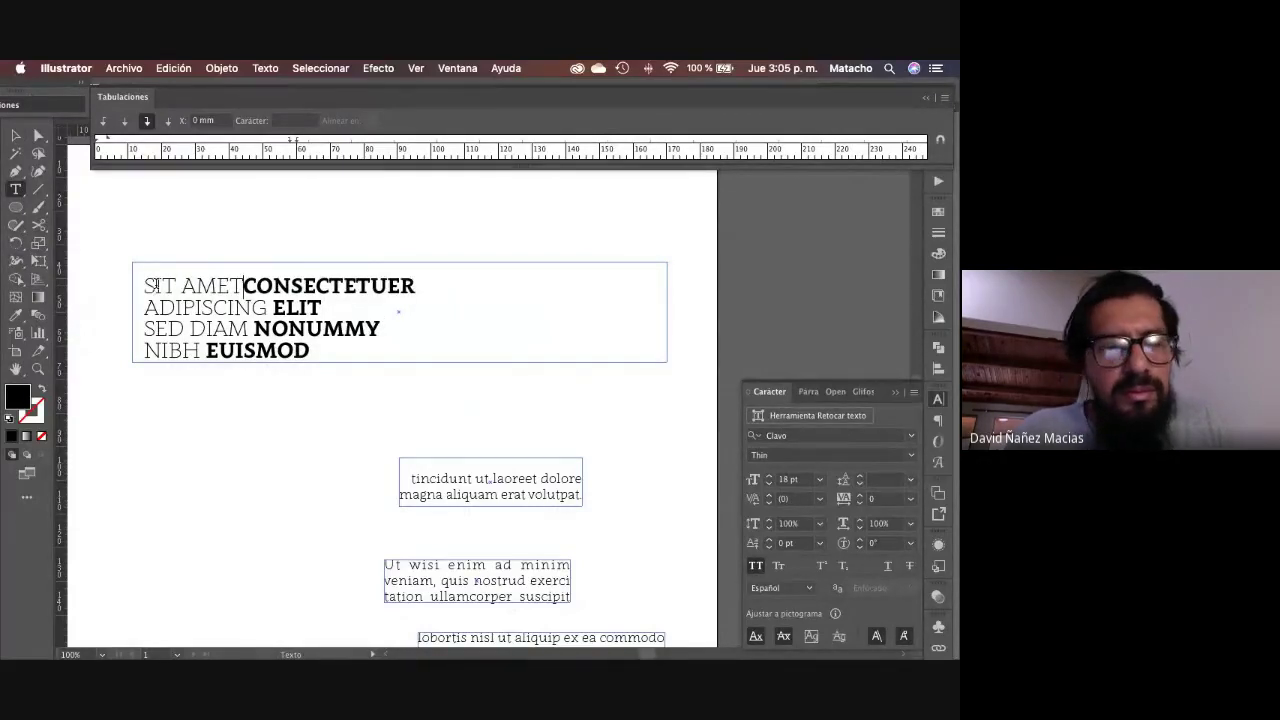
key(super+z)
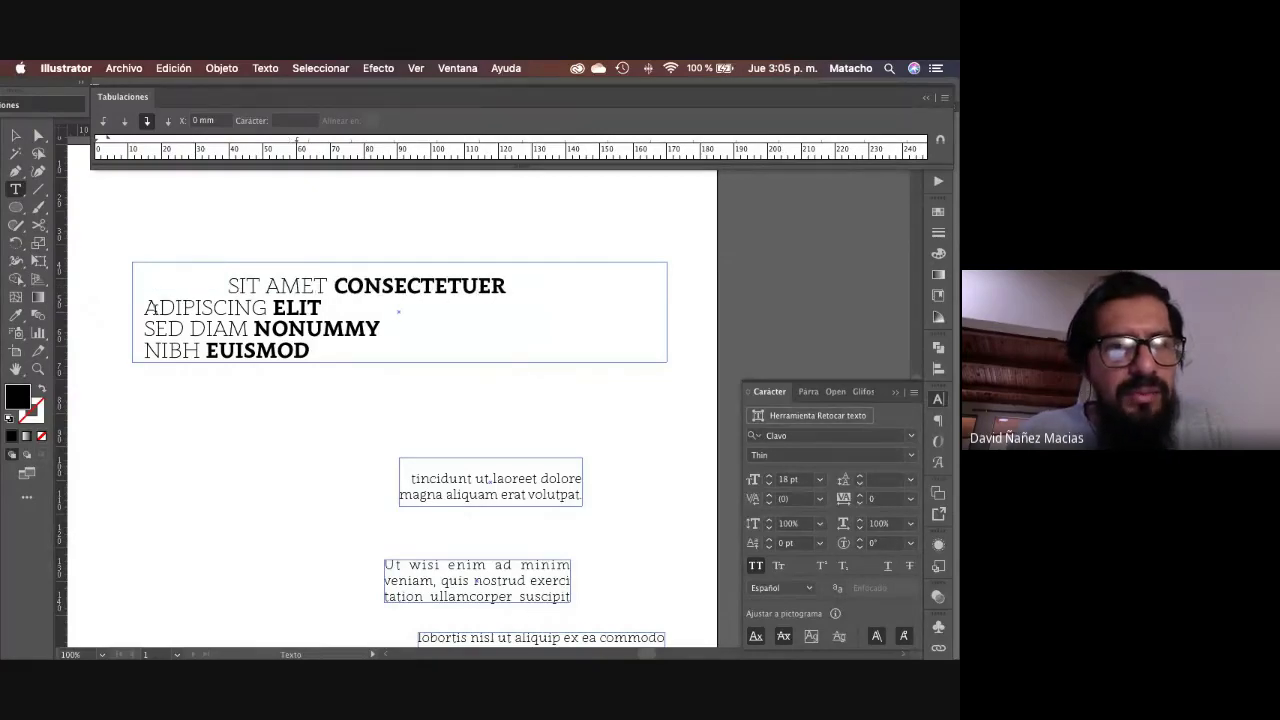
Step: In the second line, insert a tab before "ADIPISCING" and another before "ELIT"
click(147, 307)
key(Tab)
key(Right)
key(Right)
key(Right)
key(Right)
key(Right)
key(Right)
key(Right)
key(Right)
key(Right)
key(Right)
key(Right)
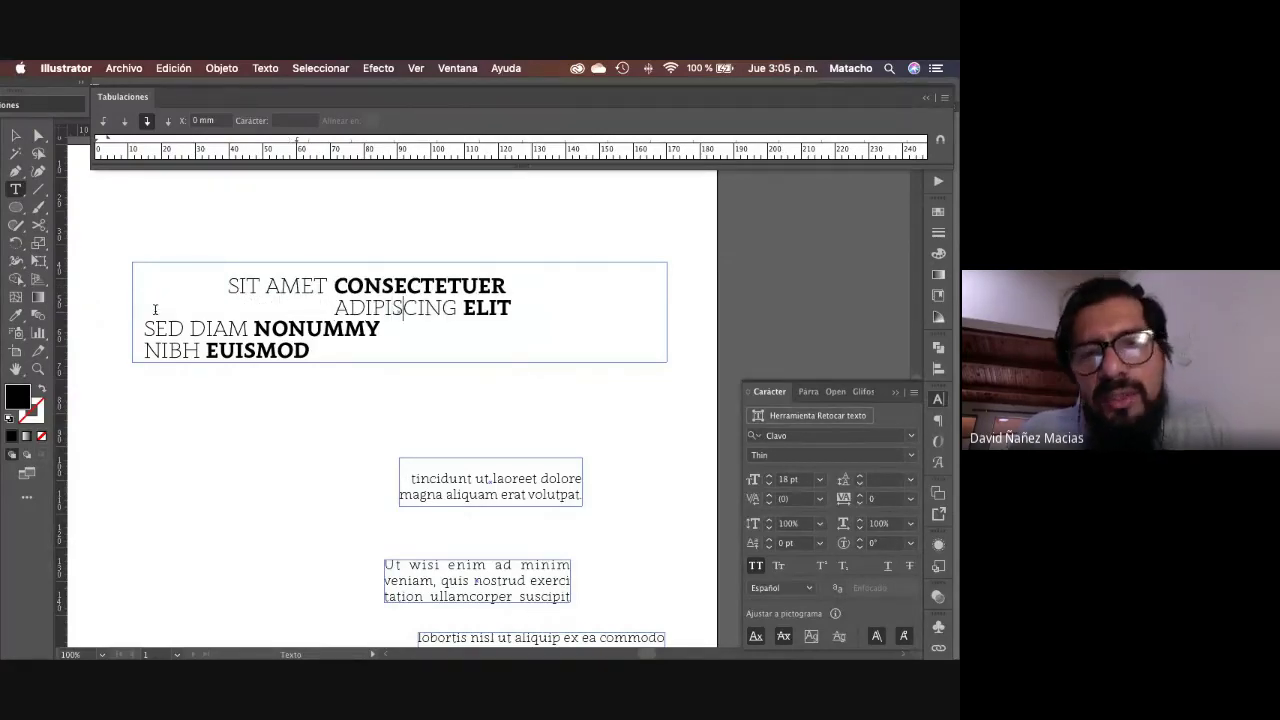
key(Tab)
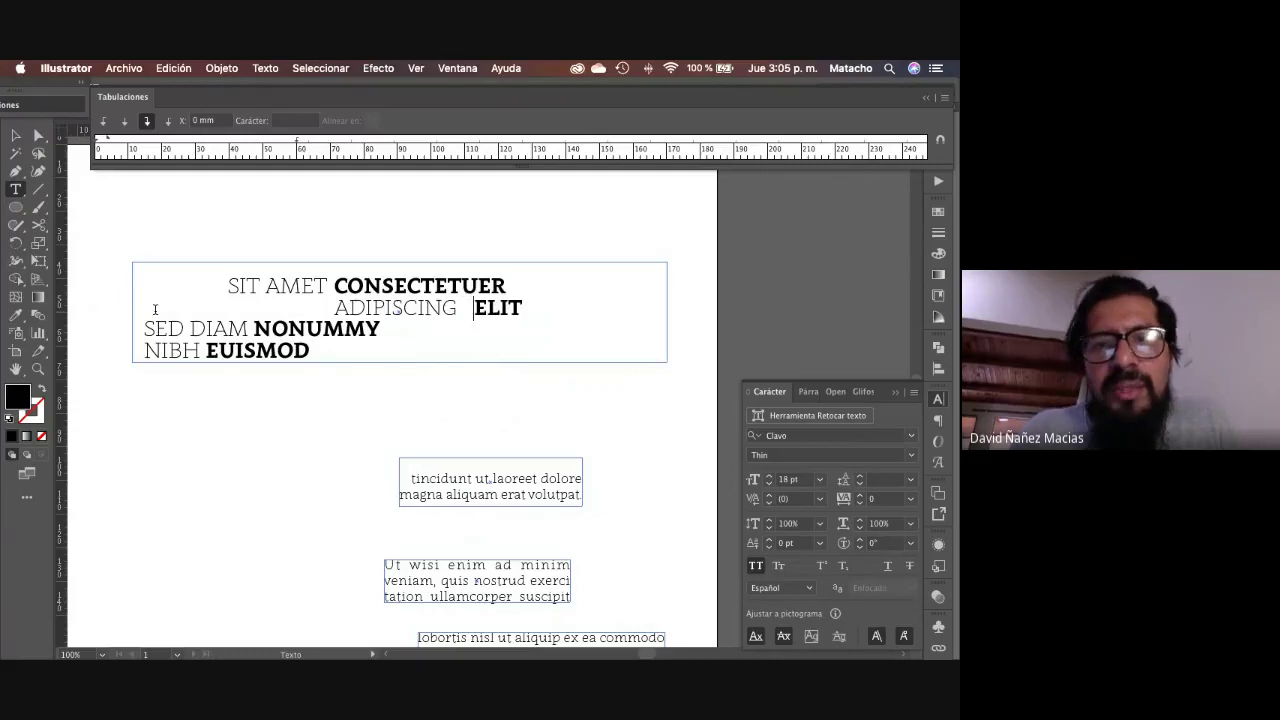
Step: In the third line, insert tabs before "NONUMMY" and before "SED DIAM"
key(Down)
key(Left)
key(Left)
key(Left)
key(Left)
key(Left)
key(Left)
key(Left)
key(Left)
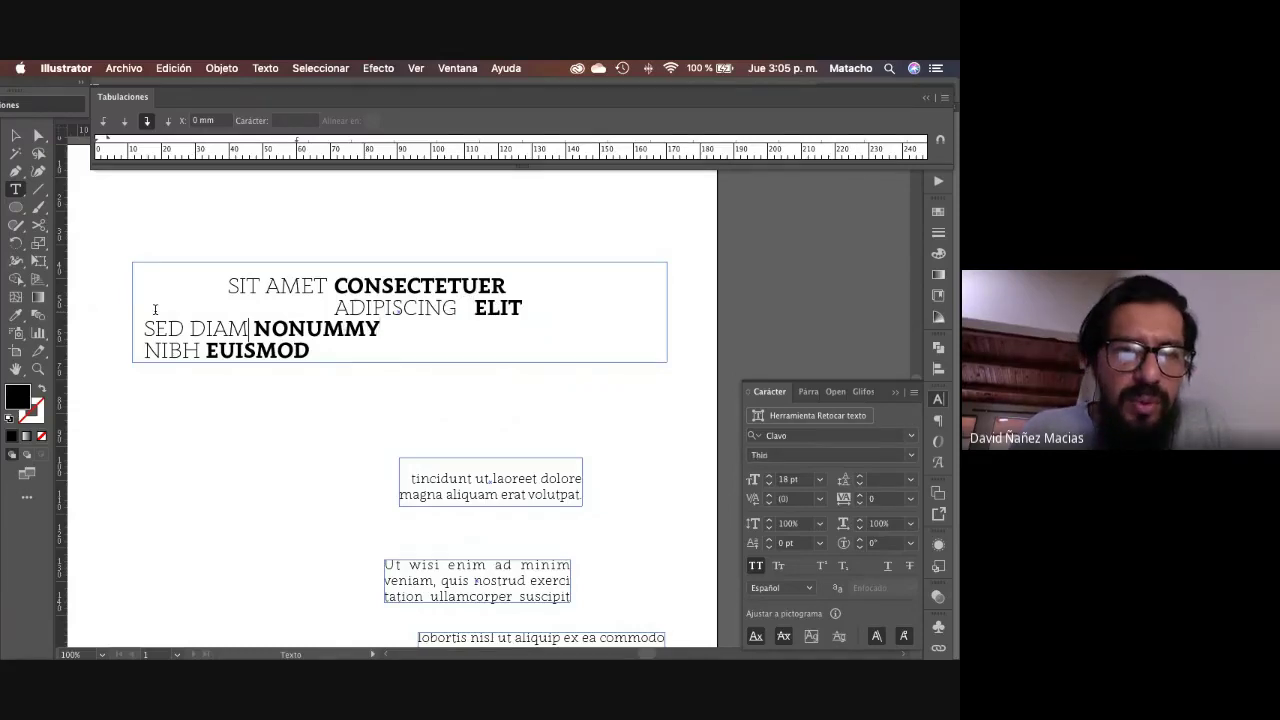
key(Tab)
key(Tab)
key(Left)
key(Left)
key(Left)
key(Left)
key(Left)
key(Left)
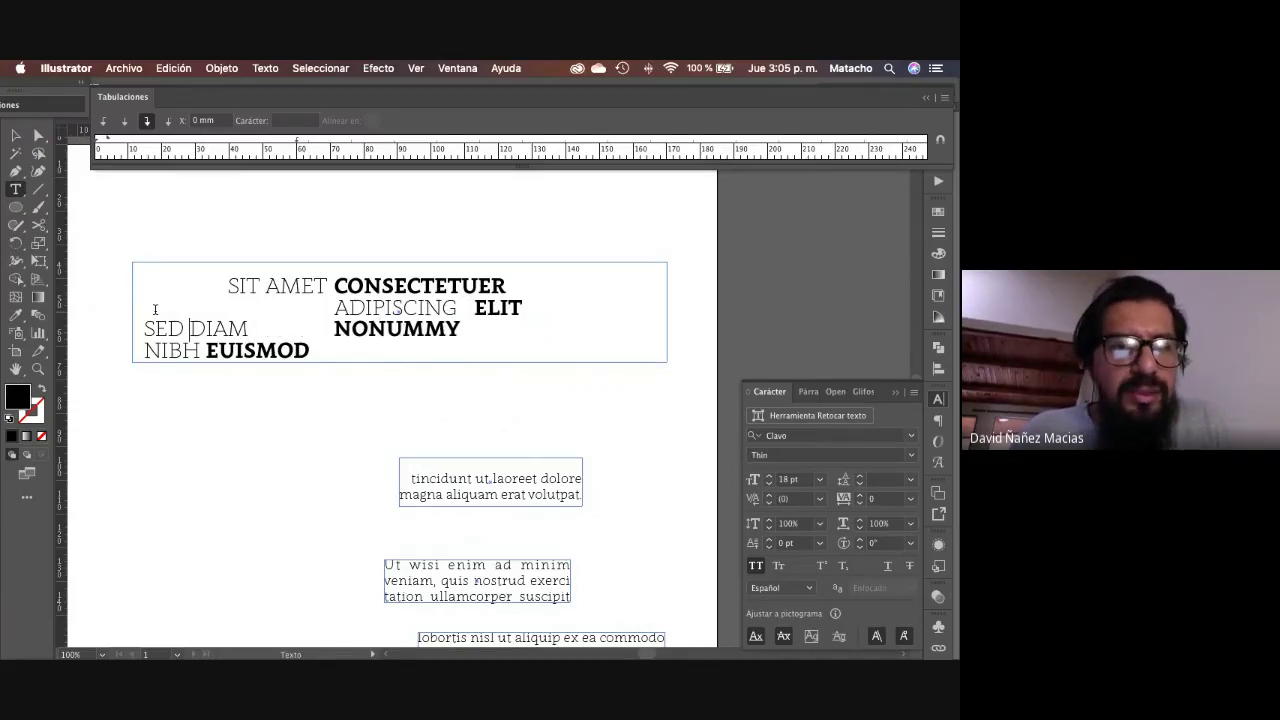
key(Tab)
Step: In the fourth line, replace the space before "EUISMOD" with a tab and insert a tab before "NIBH"
key(Down)
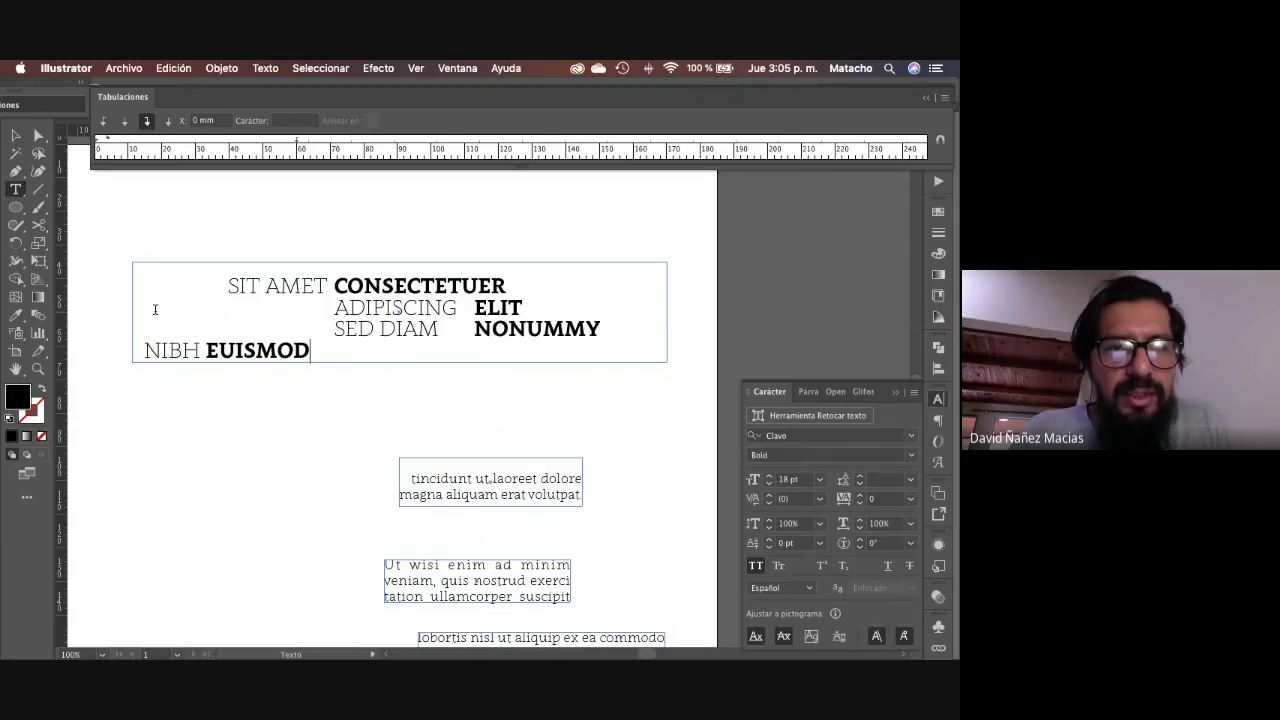
key(Left)
key(Left)
key(Left)
key(Left)
key(Left)
key(Left)
key(Left)
key(BackSpace)
key(Tab)
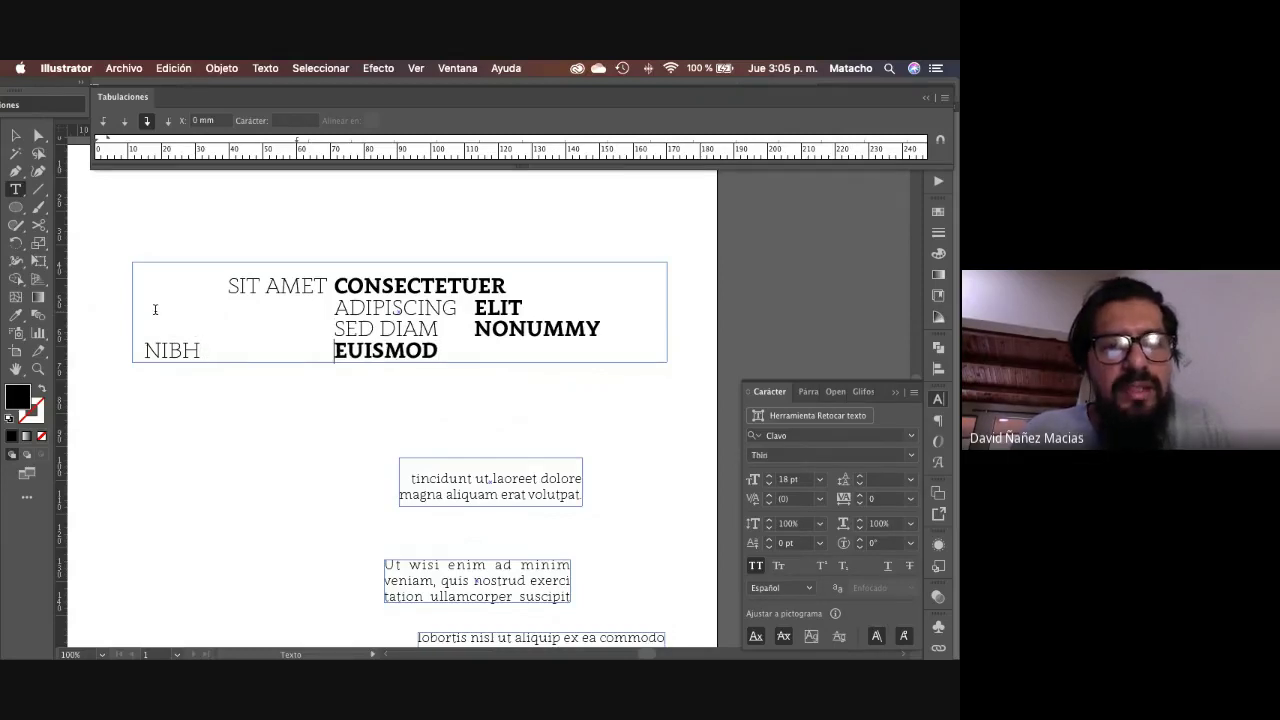
key(Left)
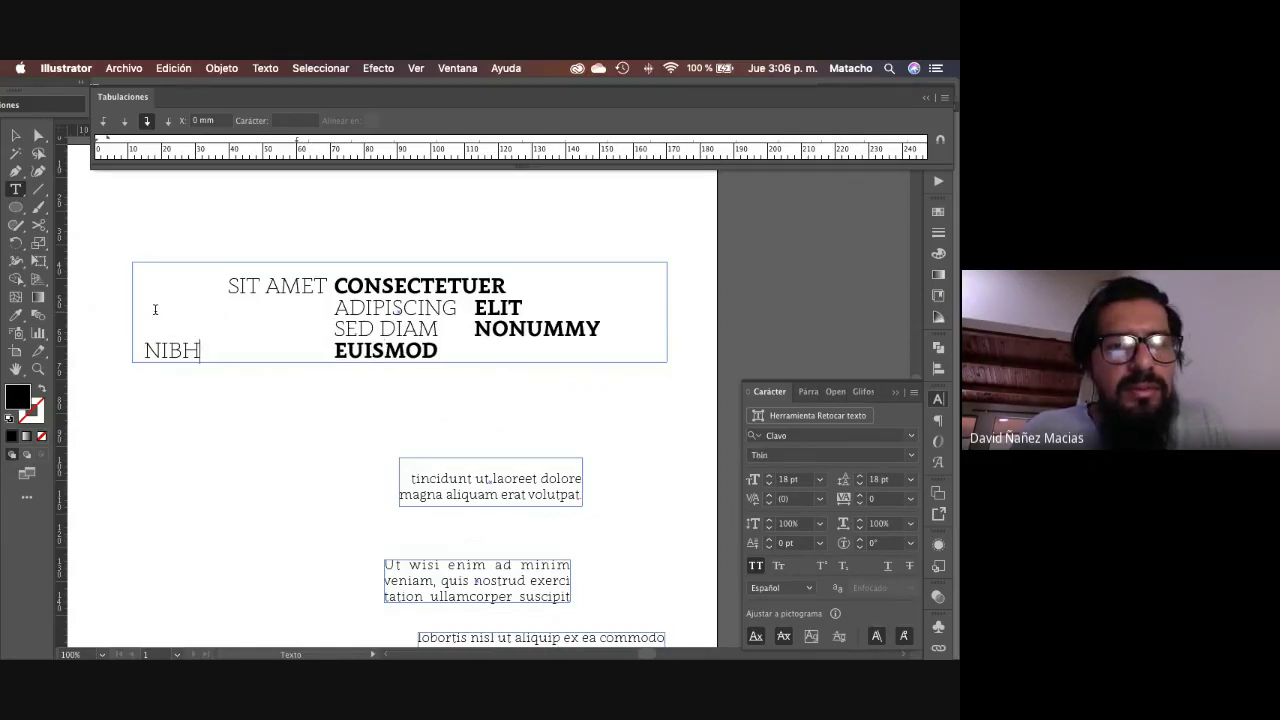
key(Left)
key(Left)
key(Left)
key(Left)
key(Tab)
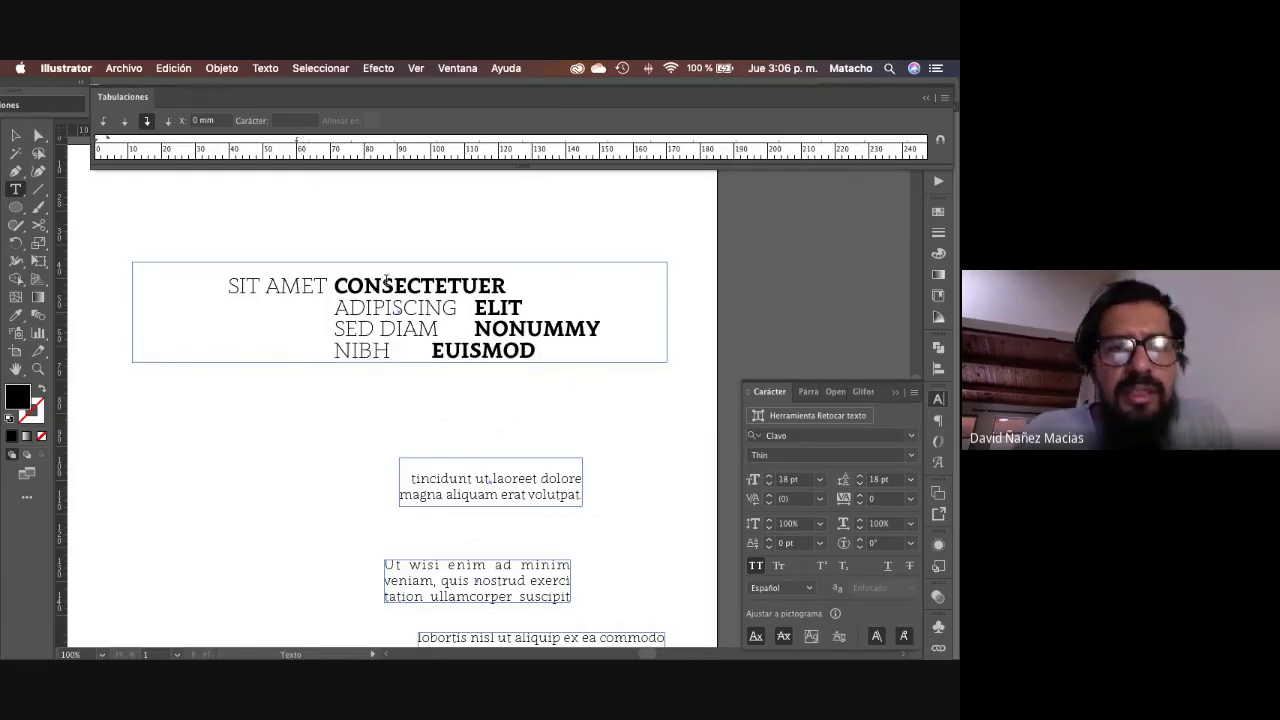
Step: Apply the tab stops to all four heading lines together, placing a left-justified stop at about 72.44 mm
drag(536, 350, 231, 270)
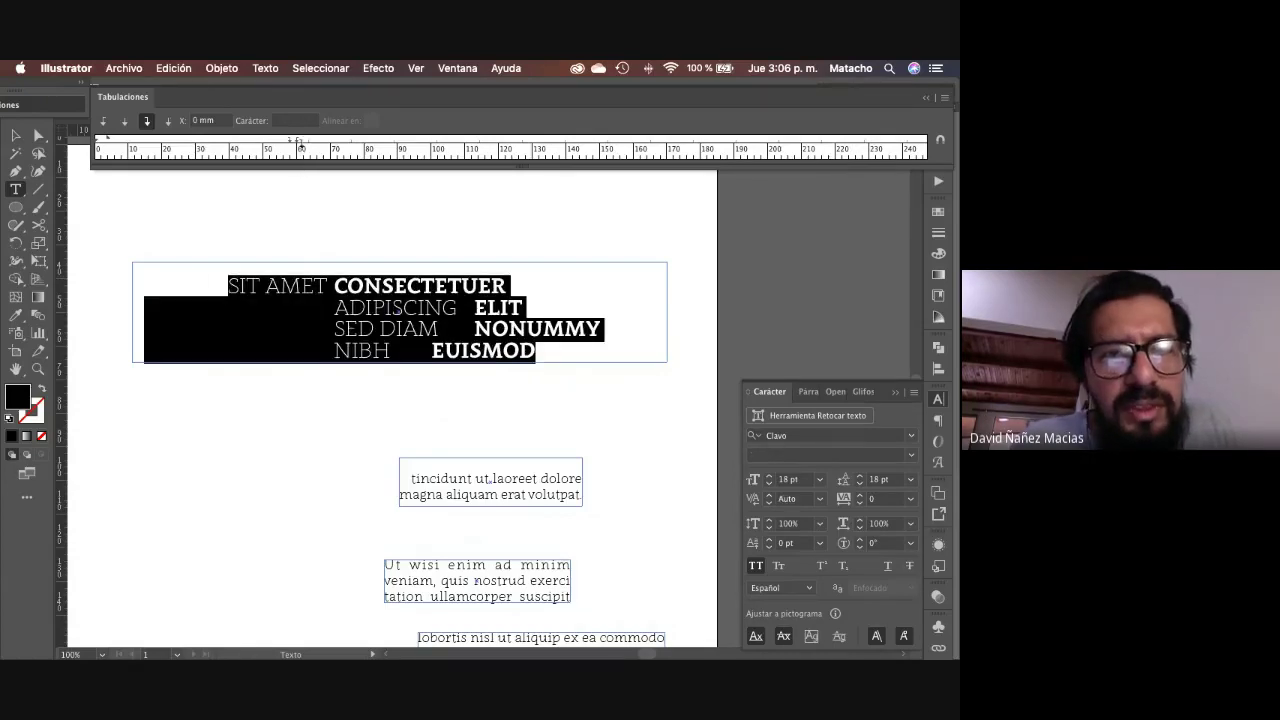
click(103, 120)
drag(296, 137, 338, 142)
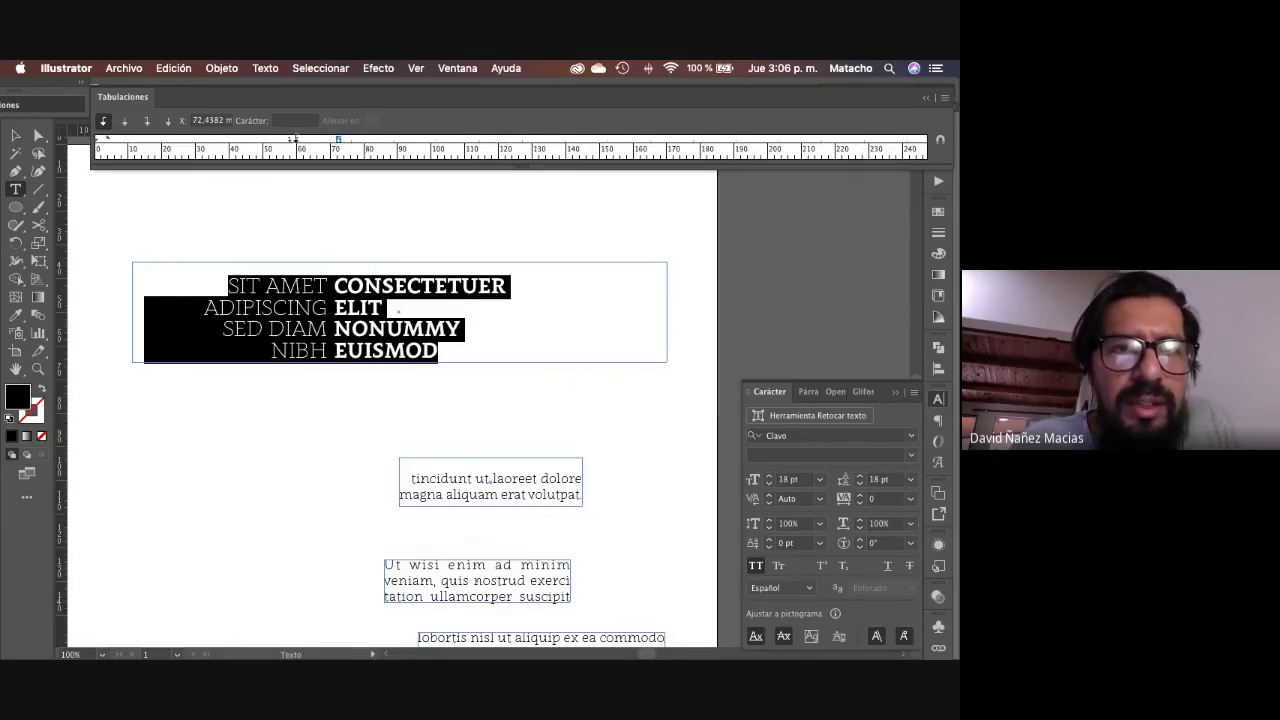
Step: Try to delete the 60 mm tab stop from the selected heading lines, then undo the deletion
click(296, 138)
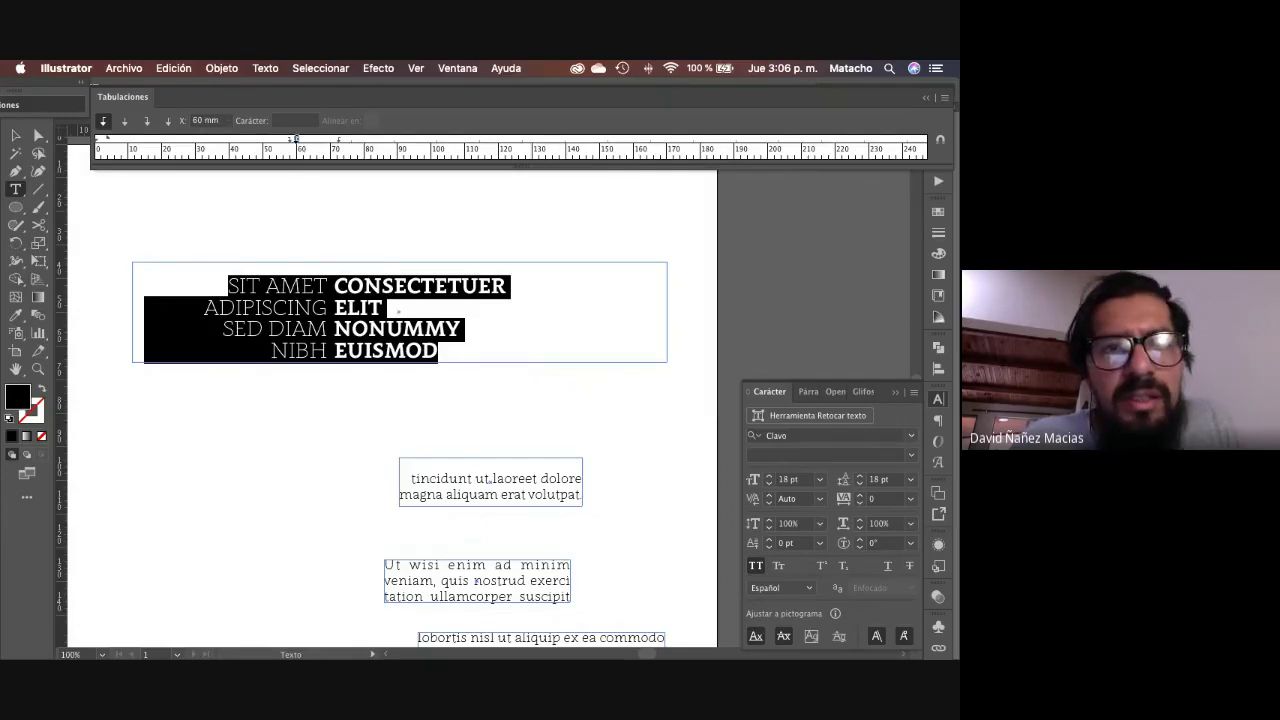
key(BackSpace)
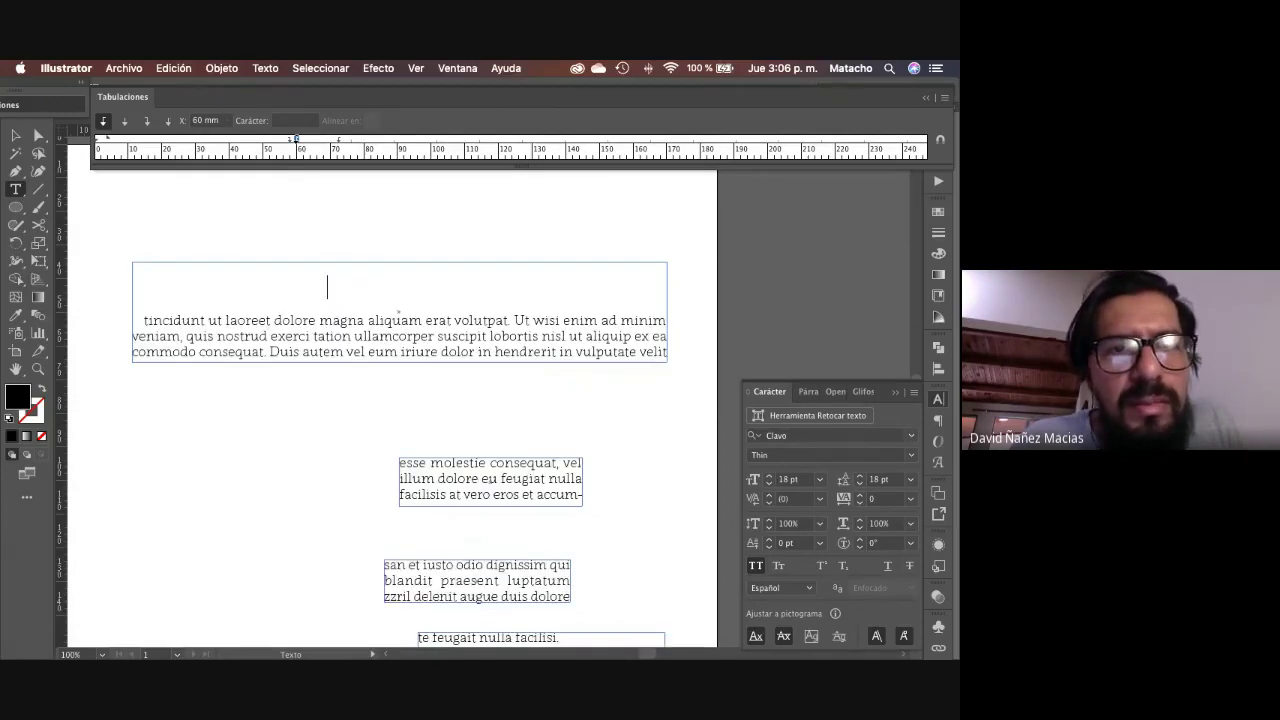
key(super+z)
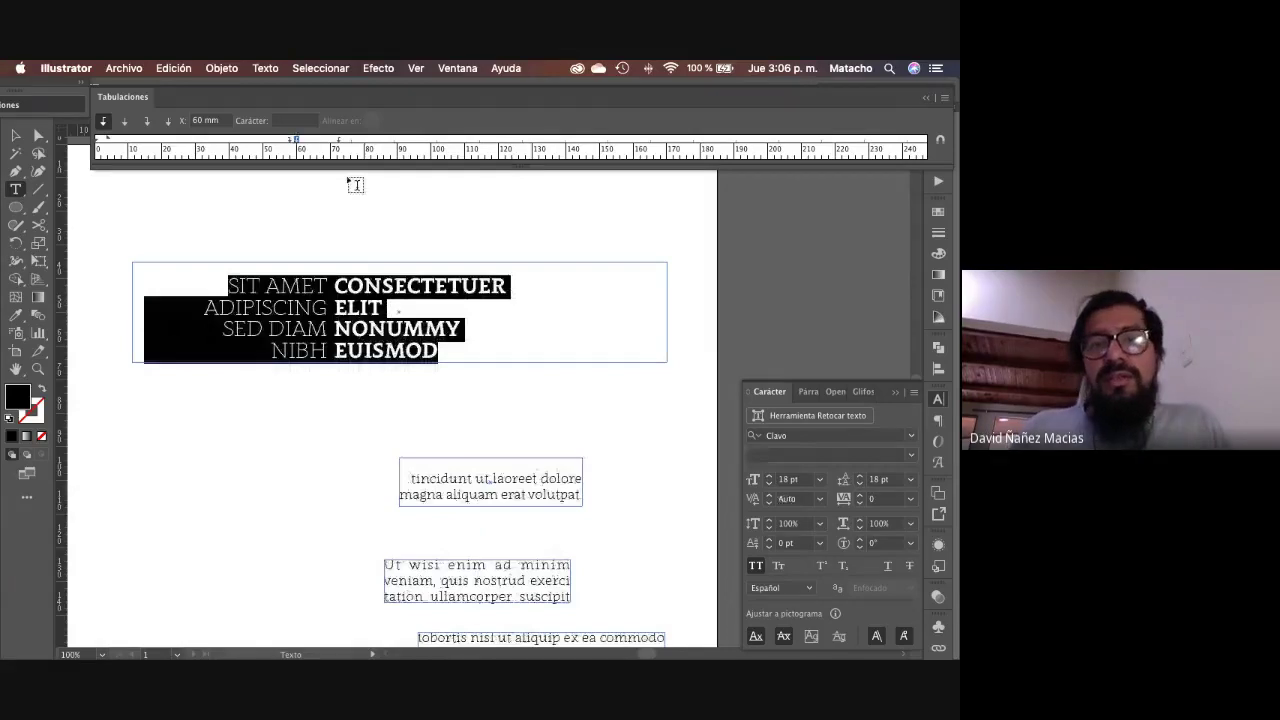
key(Escape)
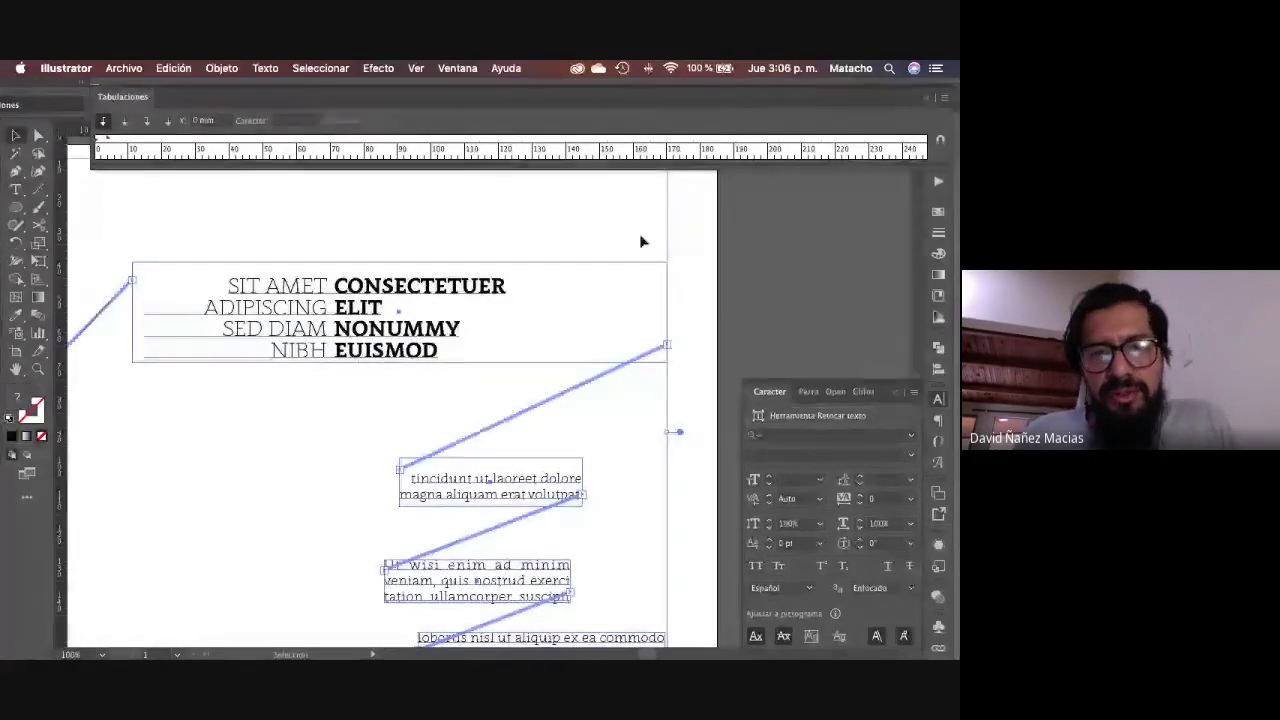
Step: Narrow the heading's text frame so its right edge sits just past "CONSECTETUER"
double_click(408, 333)
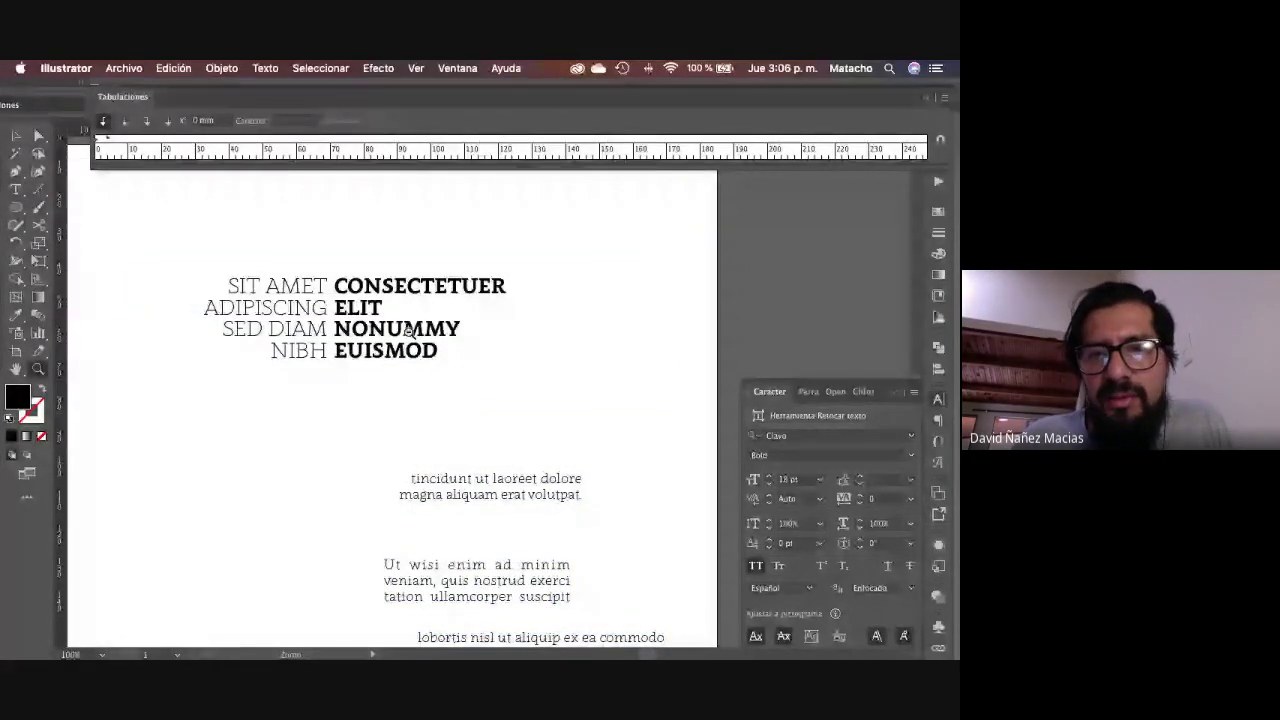
alt+click(409, 332)
key(v)
click(487, 380)
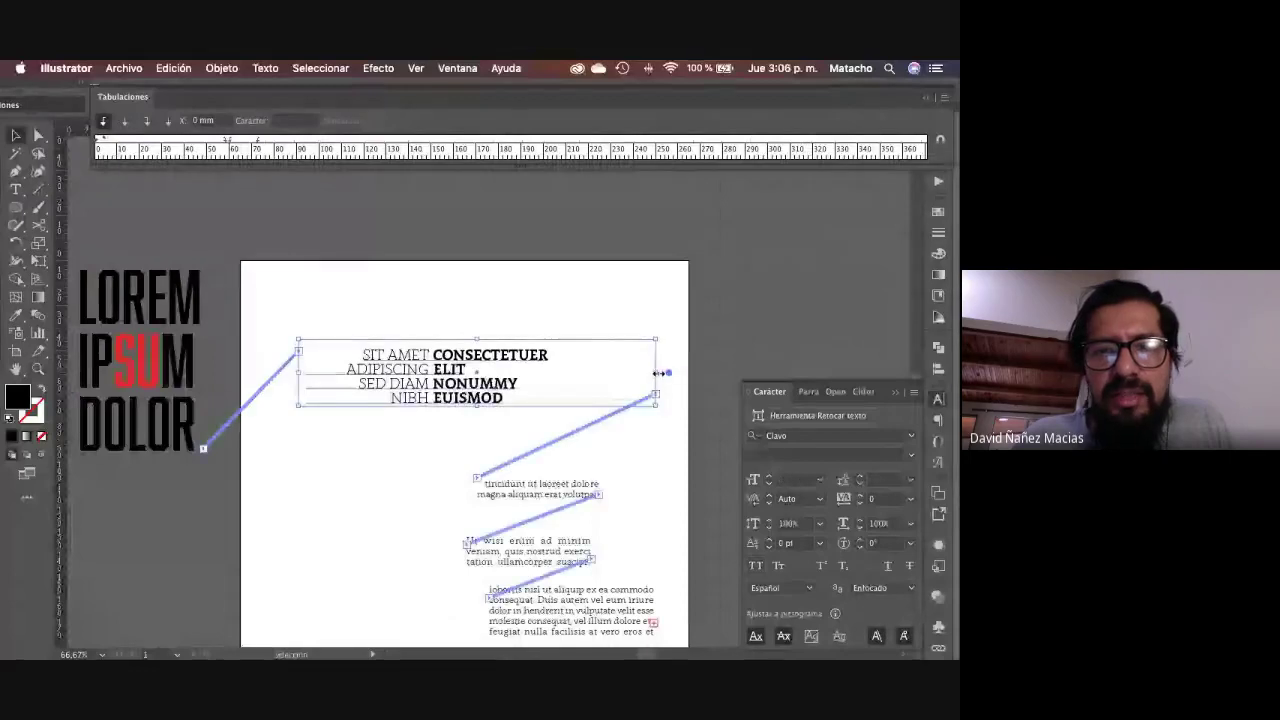
drag(658, 372, 557, 368)
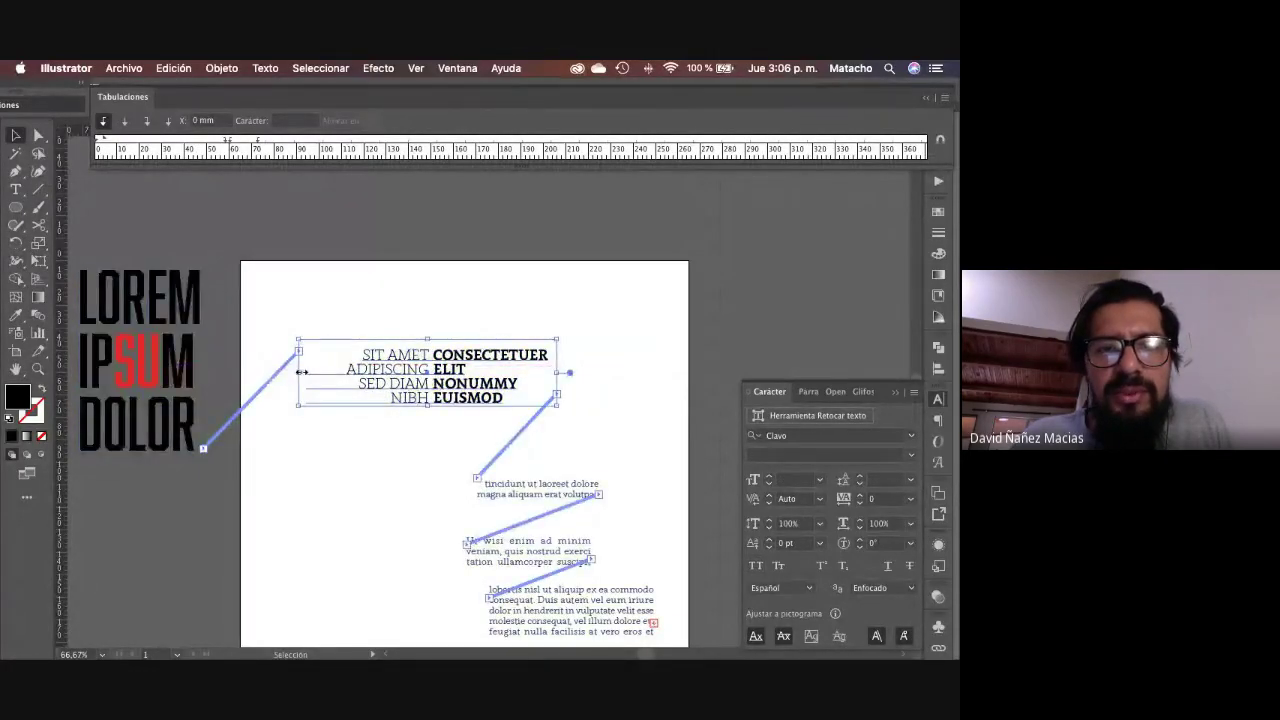
mouse_move(300, 372)
mouse_down()
mouse_move(323, 366)
mouse_move(300, 374)
mouse_up()
click(534, 386)
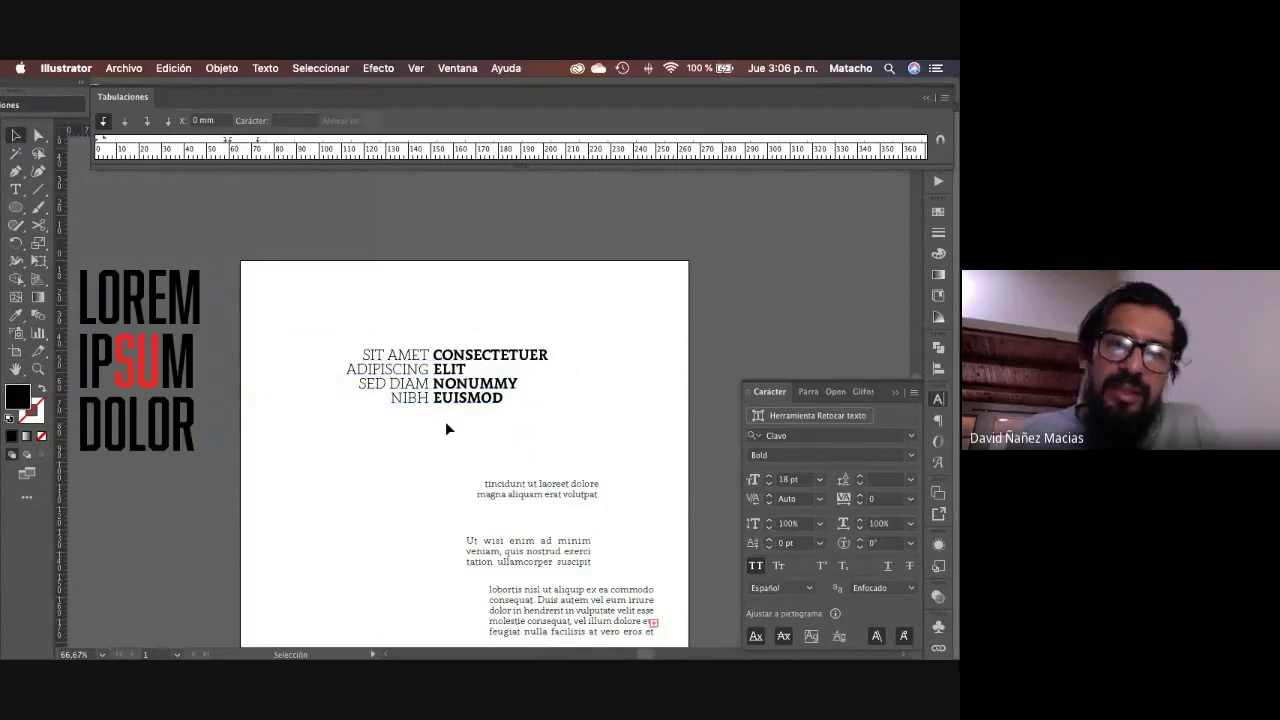
key(z)
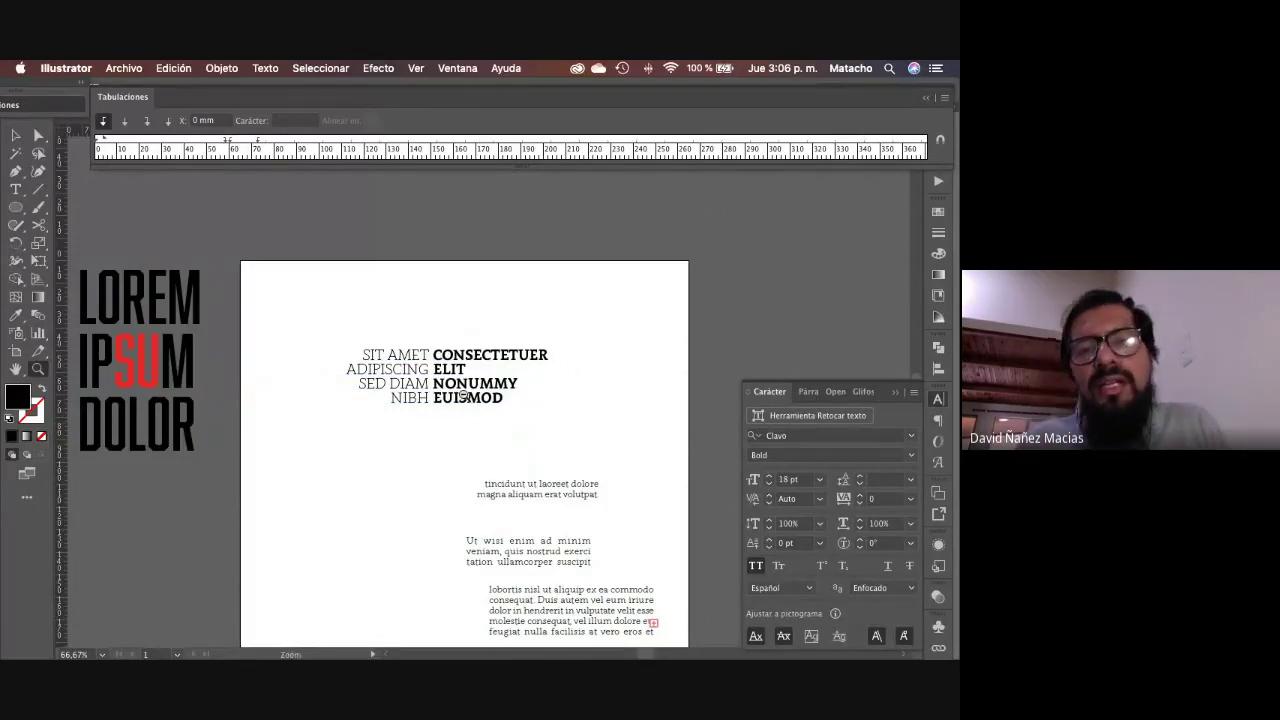
alt+click(463, 396)
key(v)
scroll(516, 430, down, 3)
scroll(516, 430, right, 2)
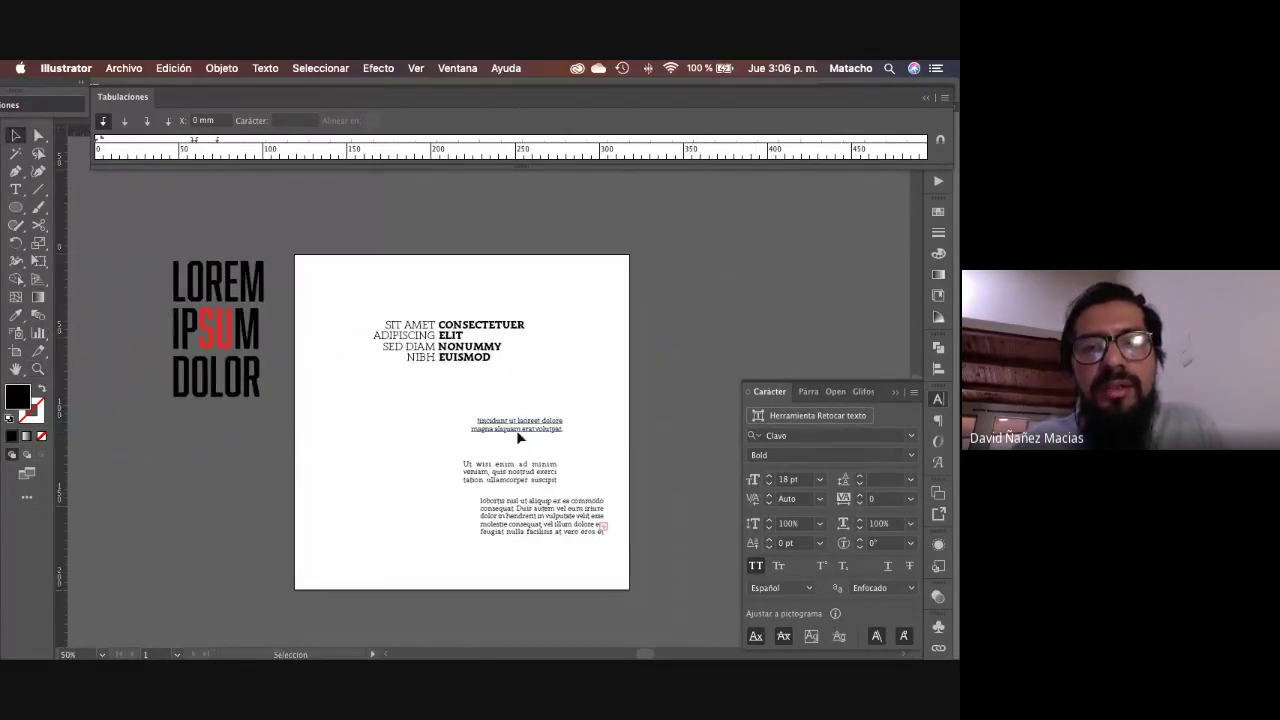
Step: Delete the two lowest body-text frames and move the remaining small paragraph frame down near the artboard's lower edge
click(511, 462)
key(Delete)
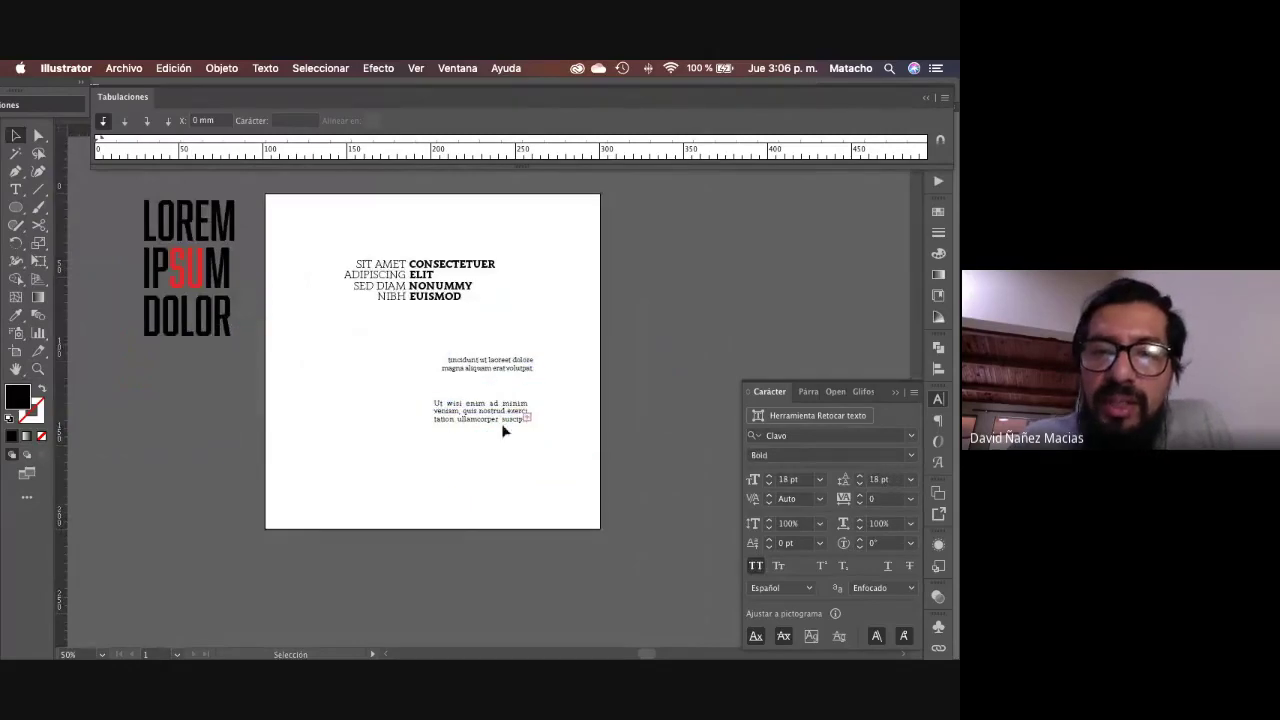
click(481, 406)
key(Delete)
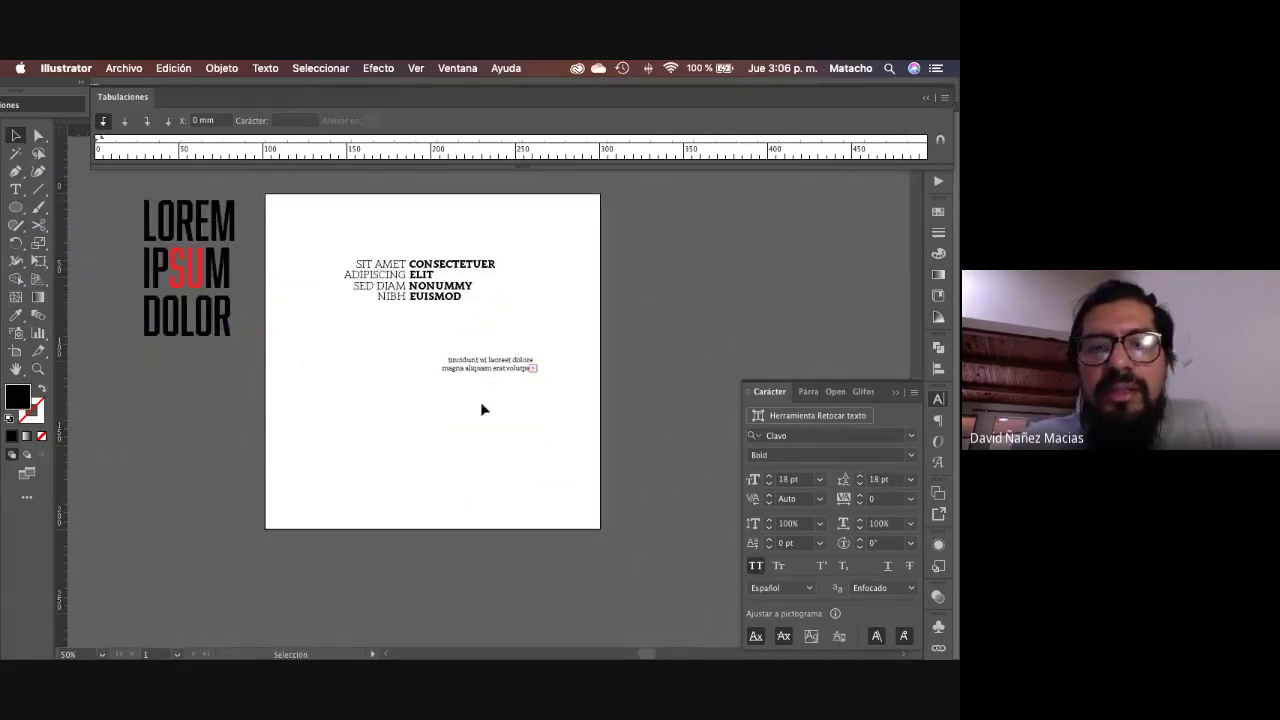
click(483, 367)
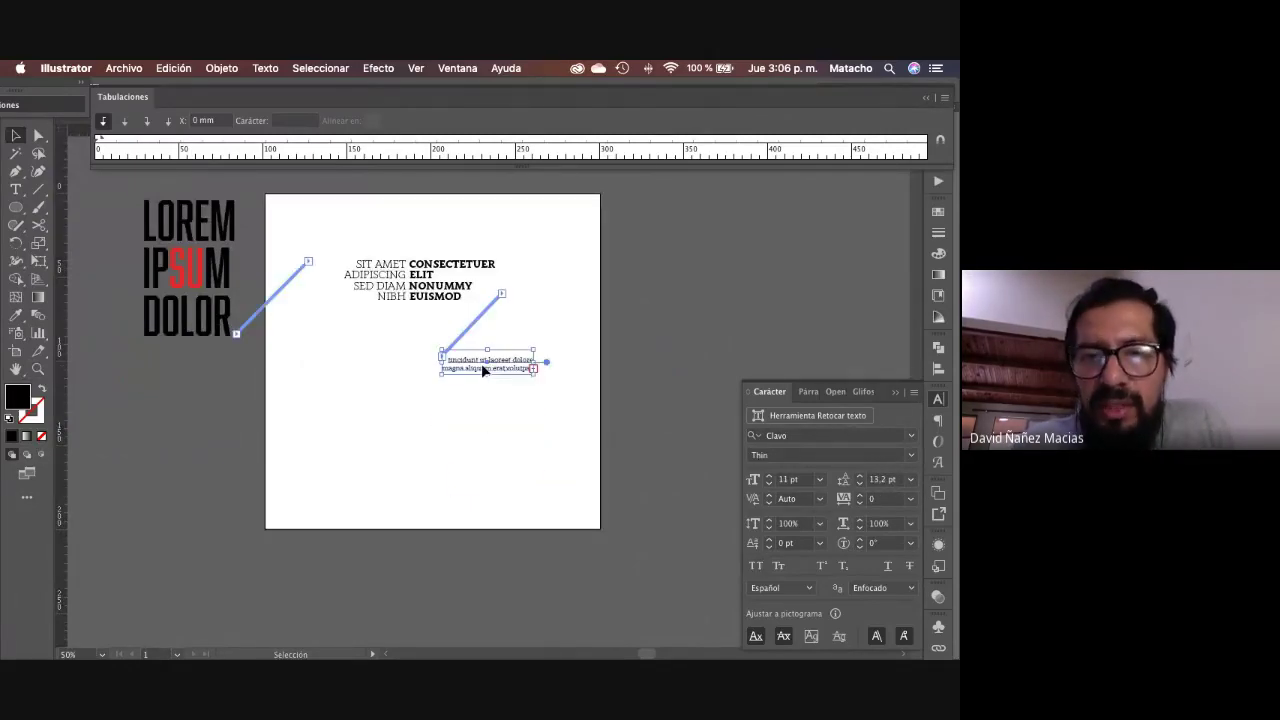
drag(481, 363, 491, 481)
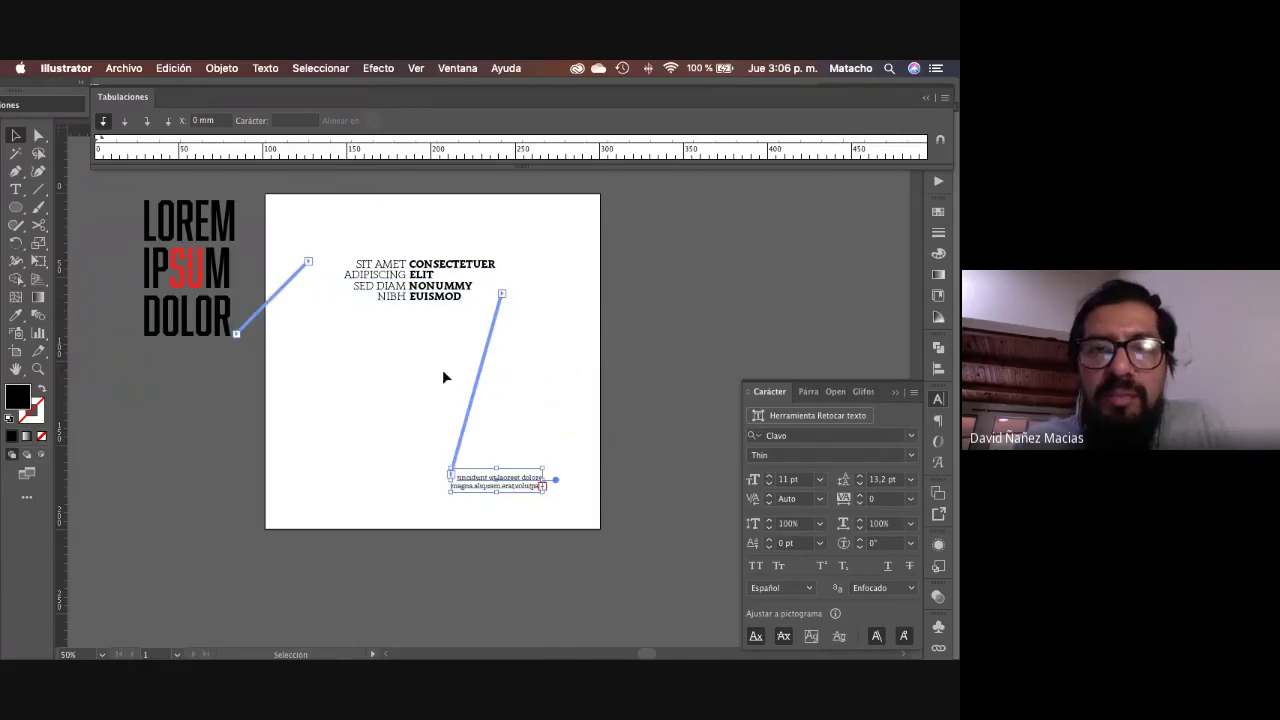
Step: Move the four-line heading block lower and place the LOREM IPSUM DOLOR title above it on the artboard
drag(424, 290, 437, 380)
drag(212, 255, 431, 260)
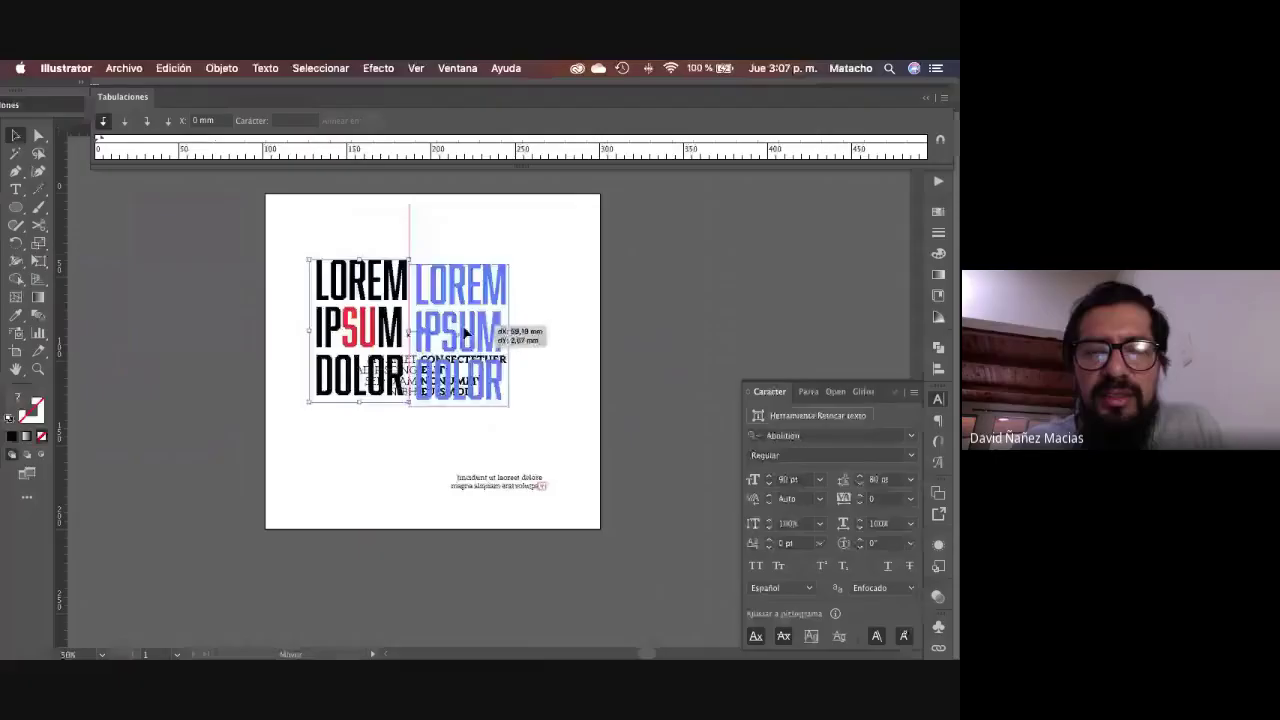
drag(463, 332, 437, 287)
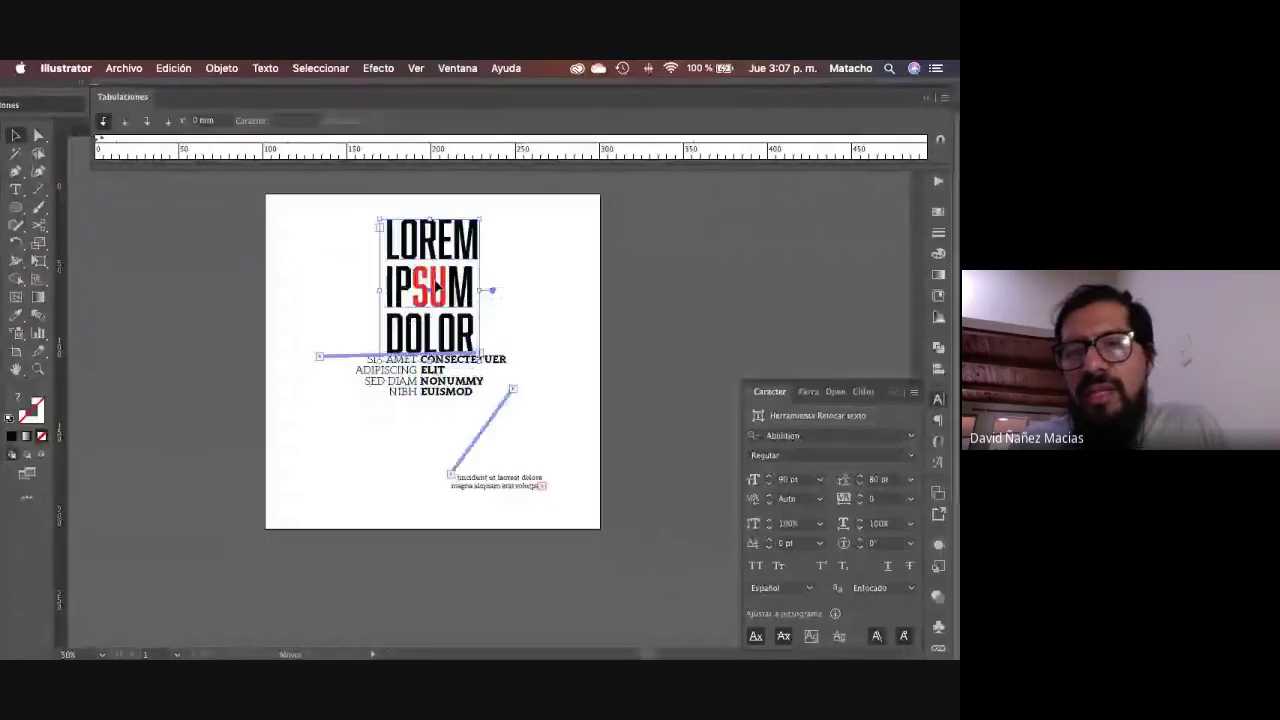
Step: Set the tracking of the entire LOREM IPSUM DOLOR title to 290
double_click(466, 328)
key(super+a)
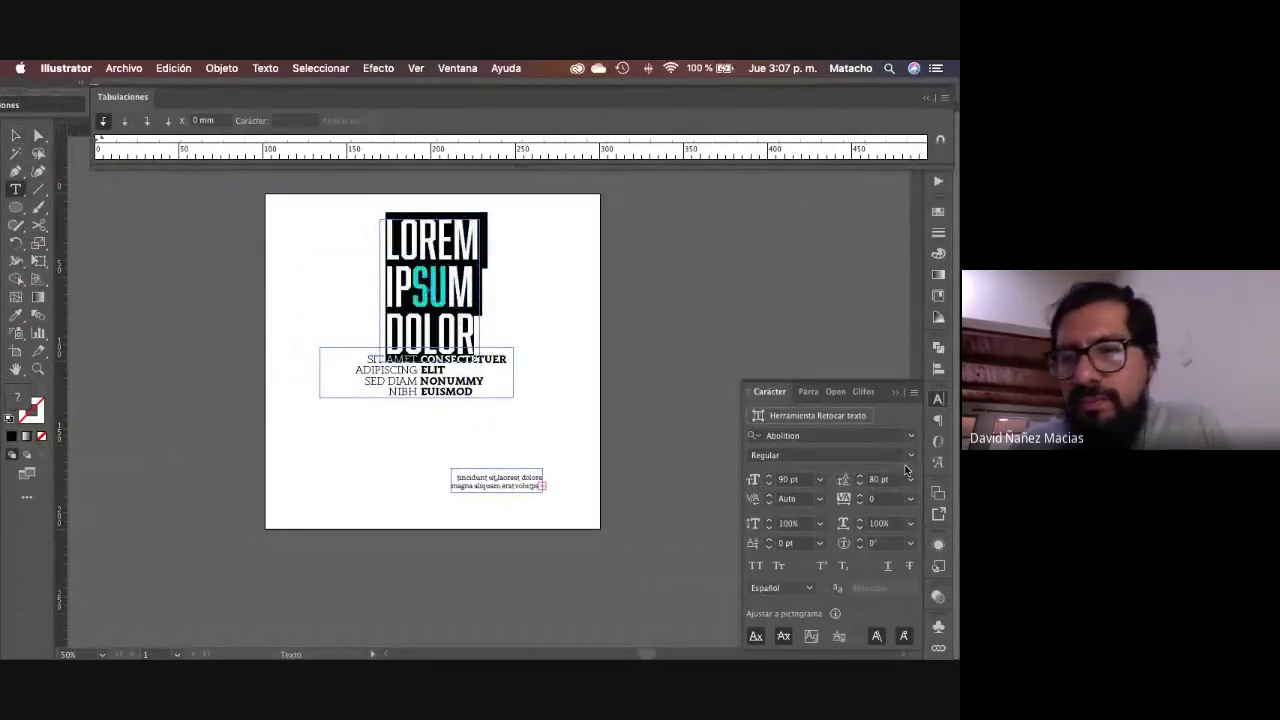
click(885, 499)
text(1000)
key(Return)
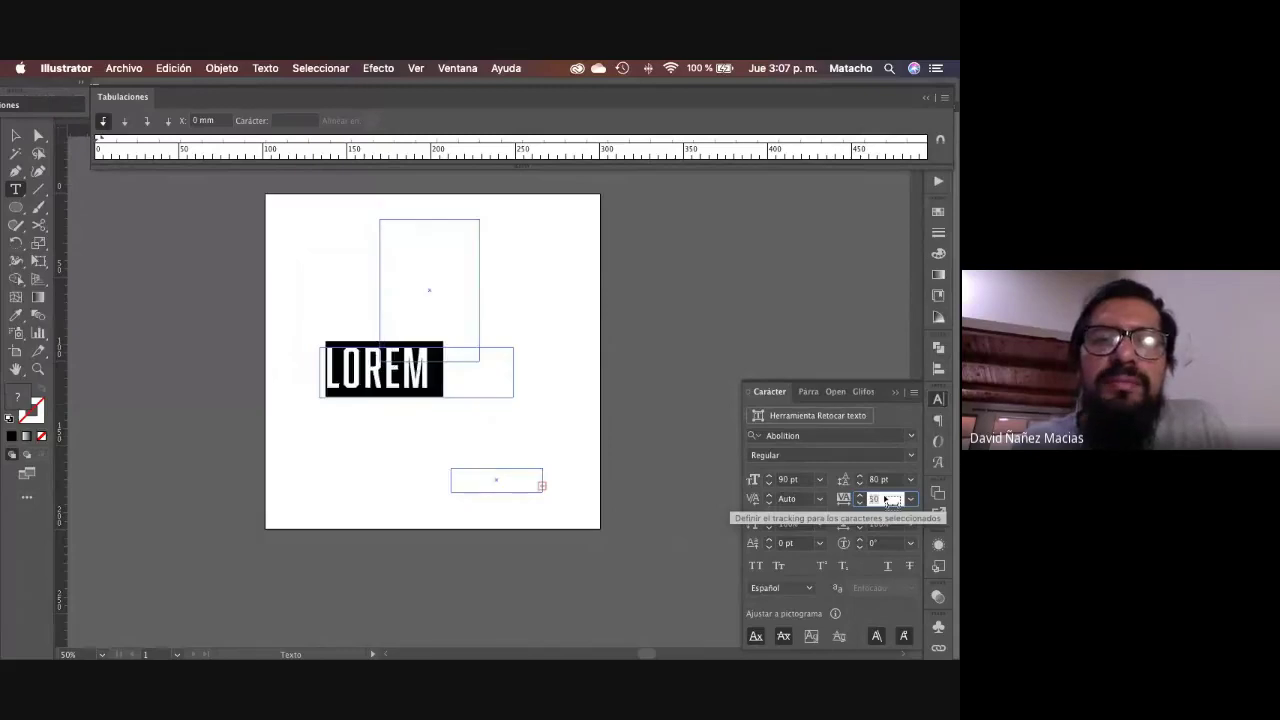
scroll(885, 499, up, 19)
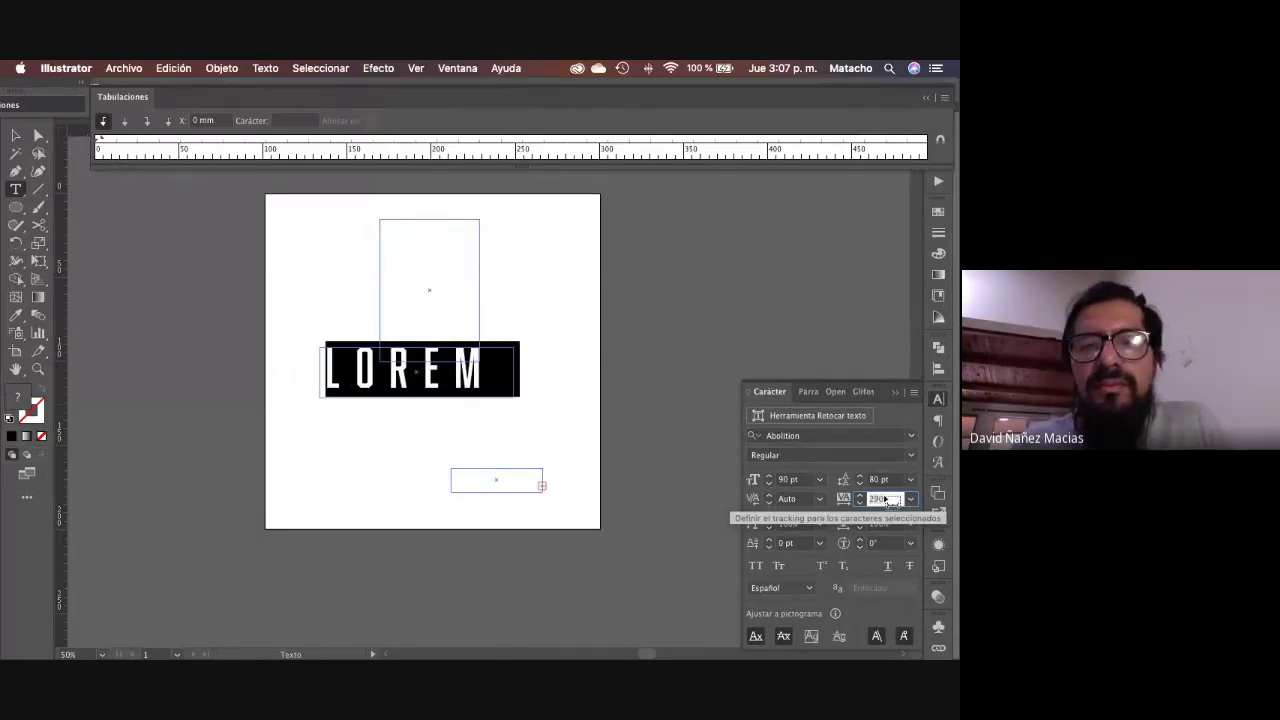
key(Escape)
Step: Widen the title's text frame equally on both sides so its three widely tracked lines fit
click(433, 291)
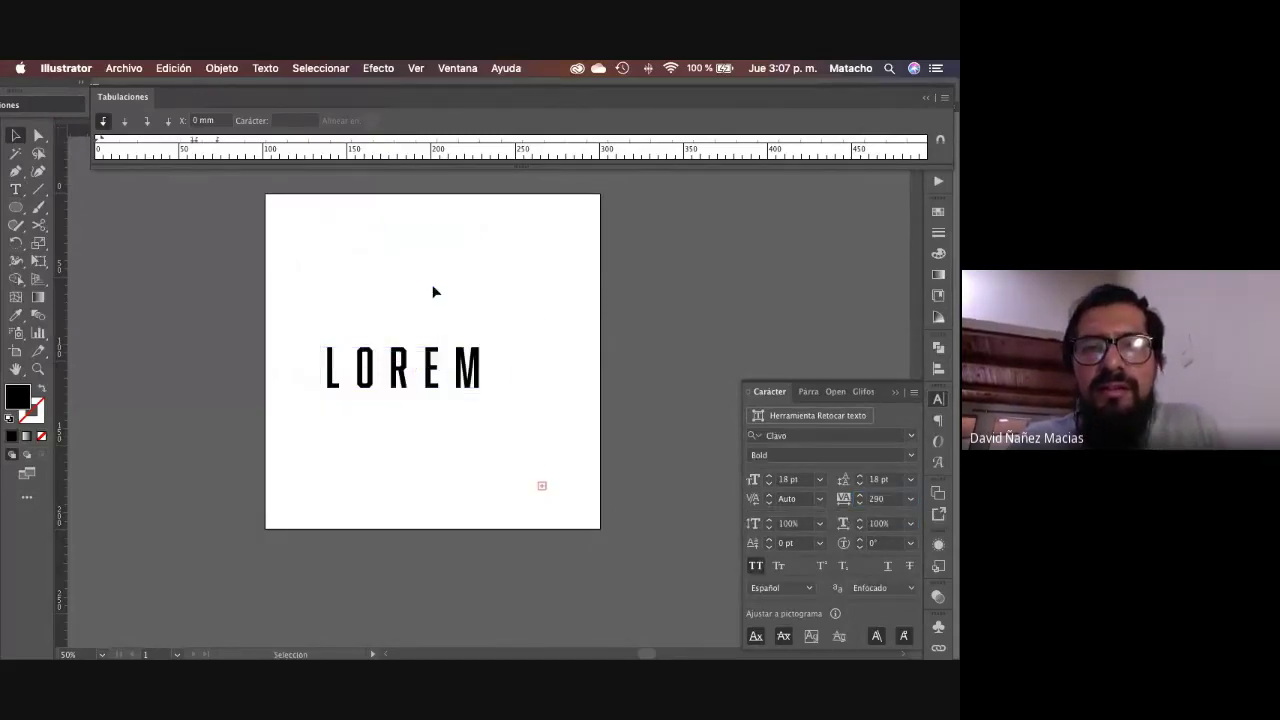
key(super+a)
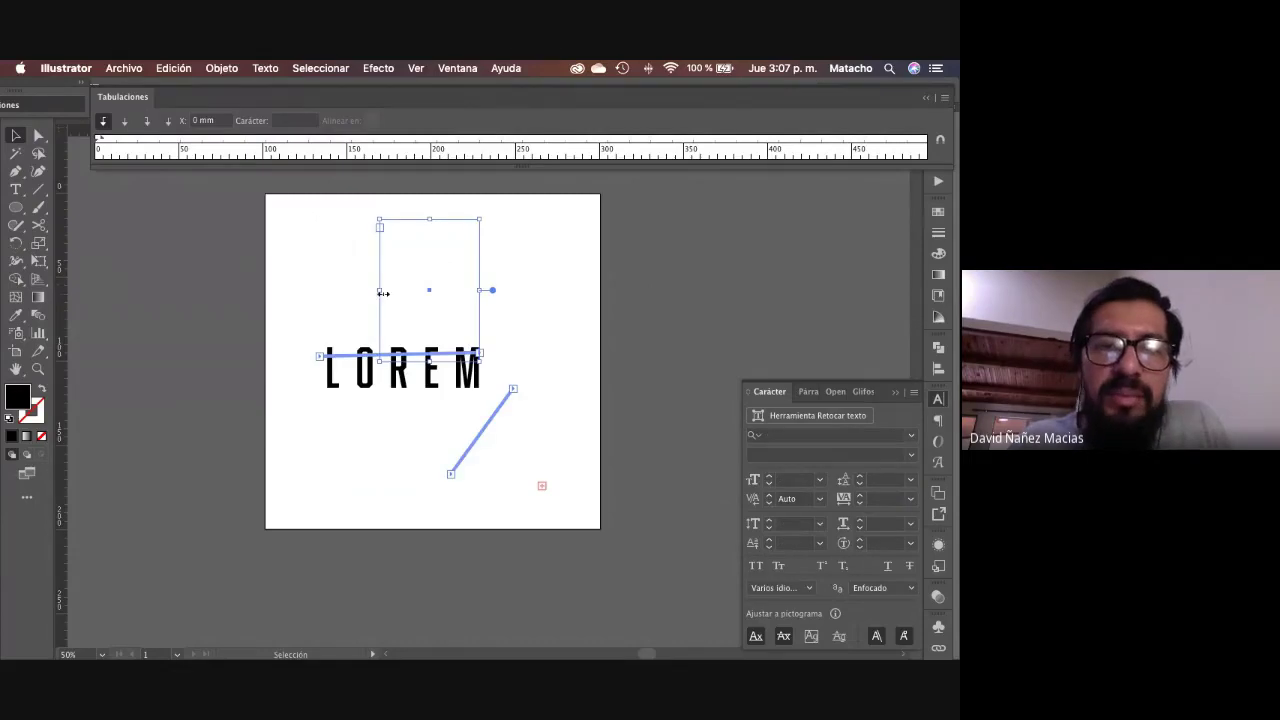
drag(380, 290, 310, 288)
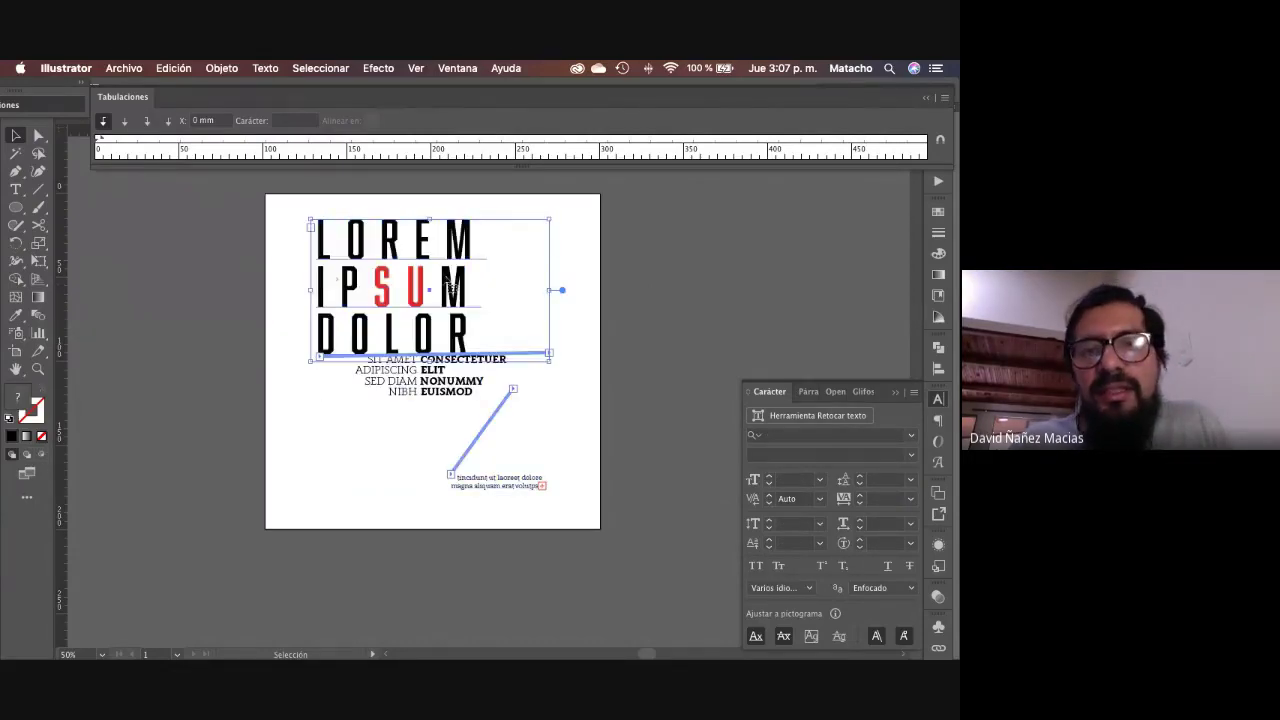
Step: Center-align all three lines of the LOREM IPSUM DOLOR title within their frame
key(super+shift+a)
key(t)
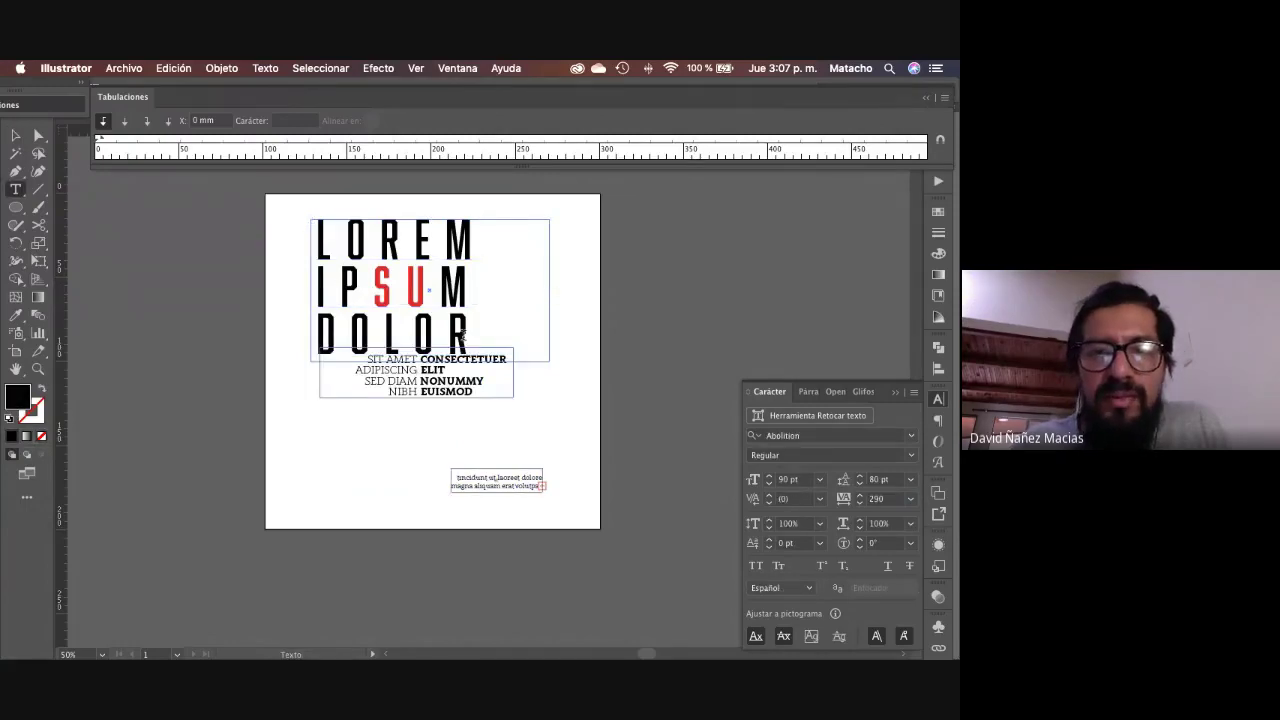
click(463, 336)
key(super+a)
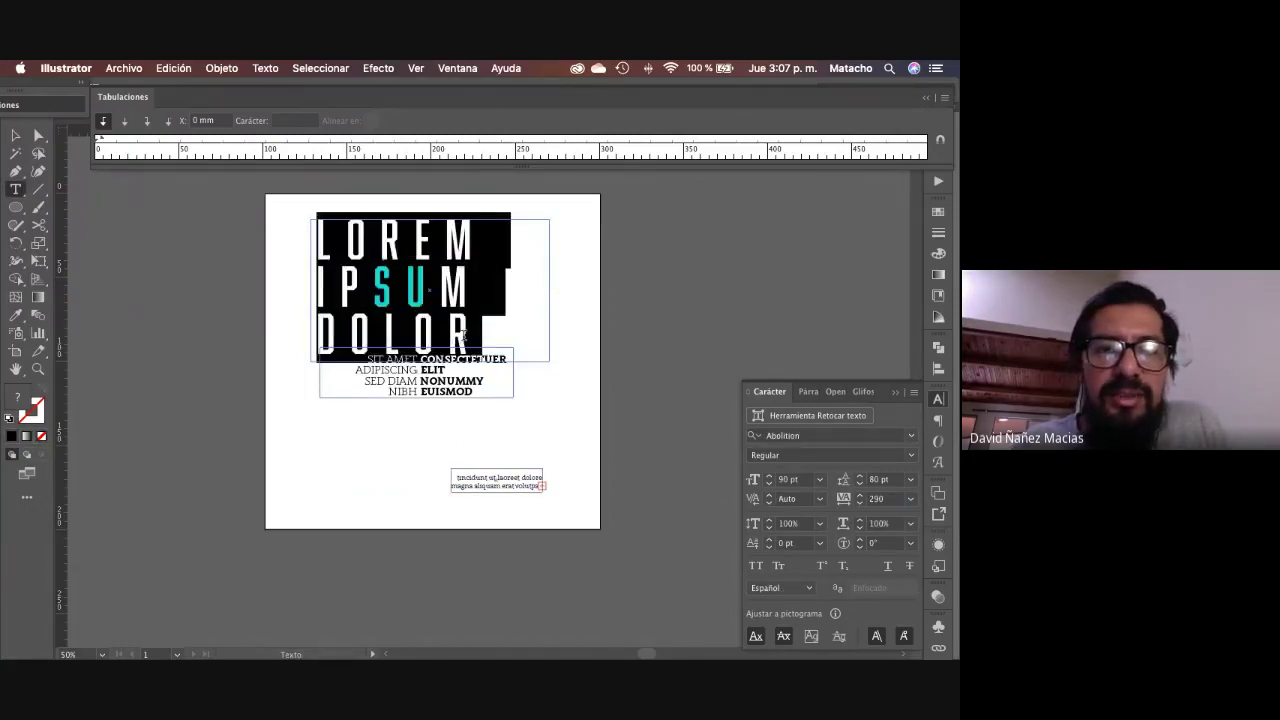
click(808, 392)
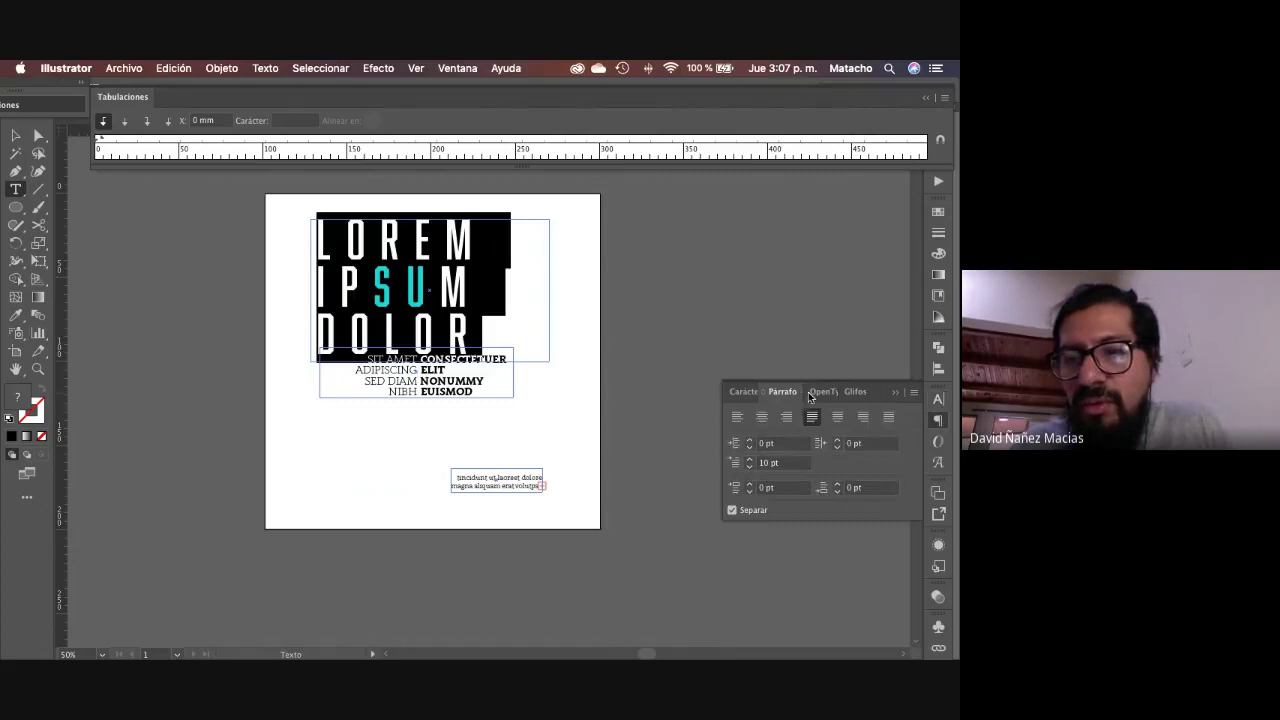
click(761, 416)
key(Escape)
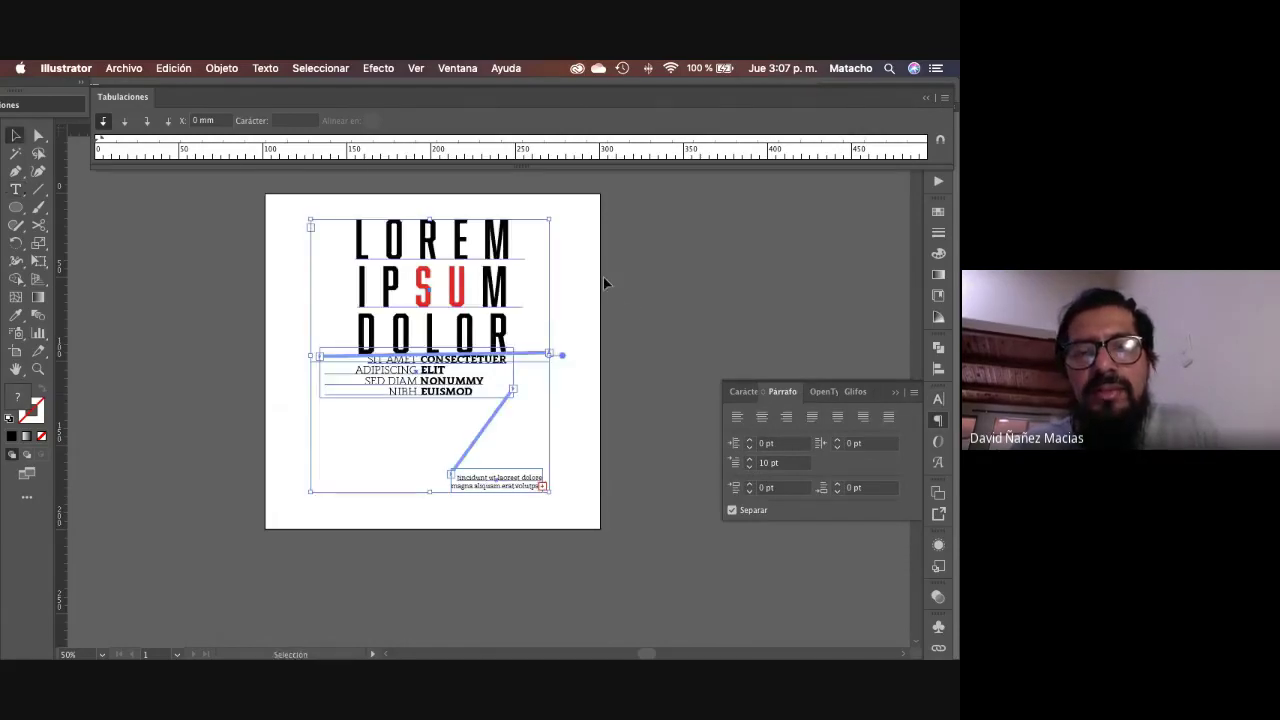
click(600, 280)
Step: Nudge the four-line heading block down to leave a small gap below the title, keeping its horizontal position
click(432, 276)
click(421, 392)
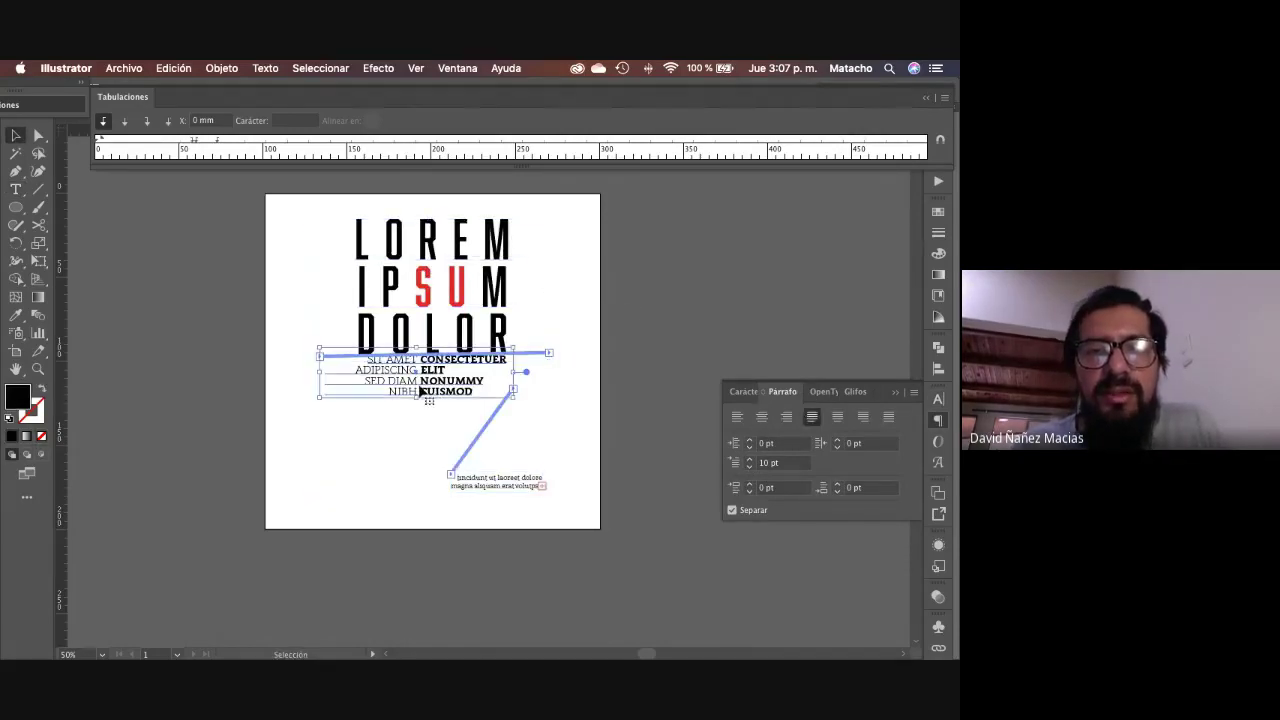
key(Down)
key(Down)
key(Down)
key(Down)
key(Down)
key(Down)
key(Down)
key(Down)
key(Down)
key(Down)
key(Right)
key(Right)
key(Right)
key(Right)
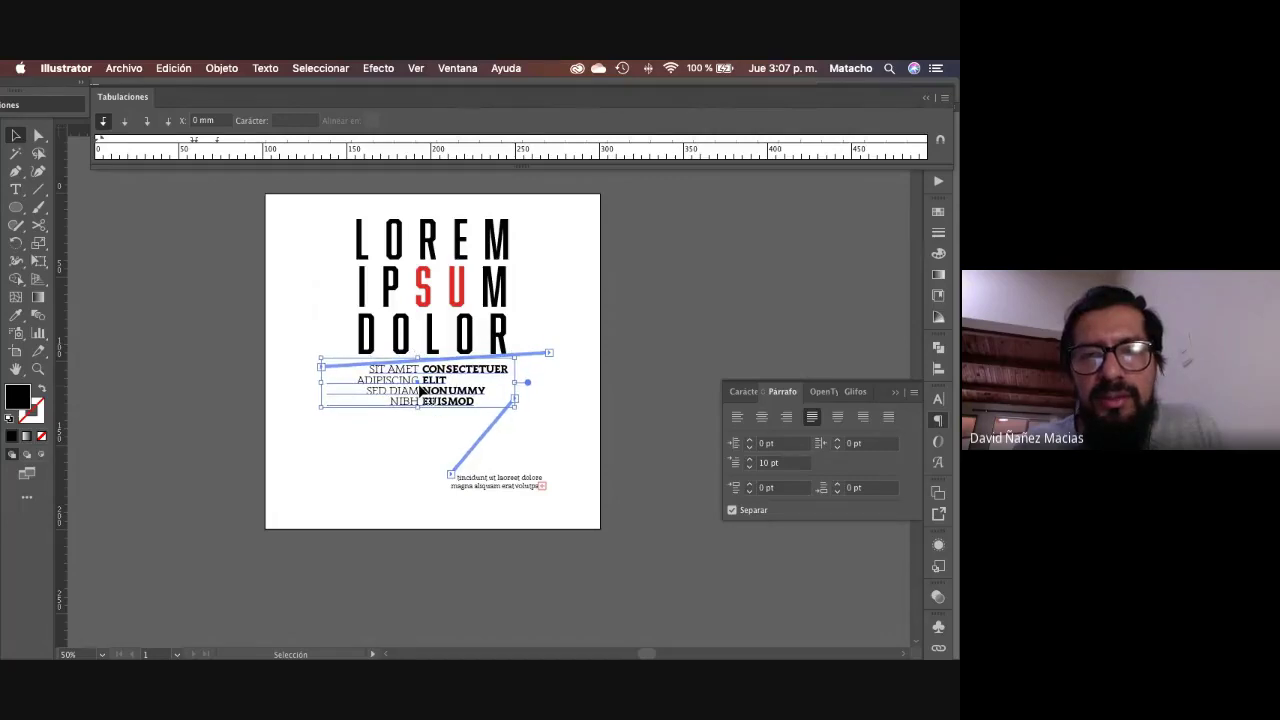
key(Left)
key(Left)
key(Left)
key(Left)
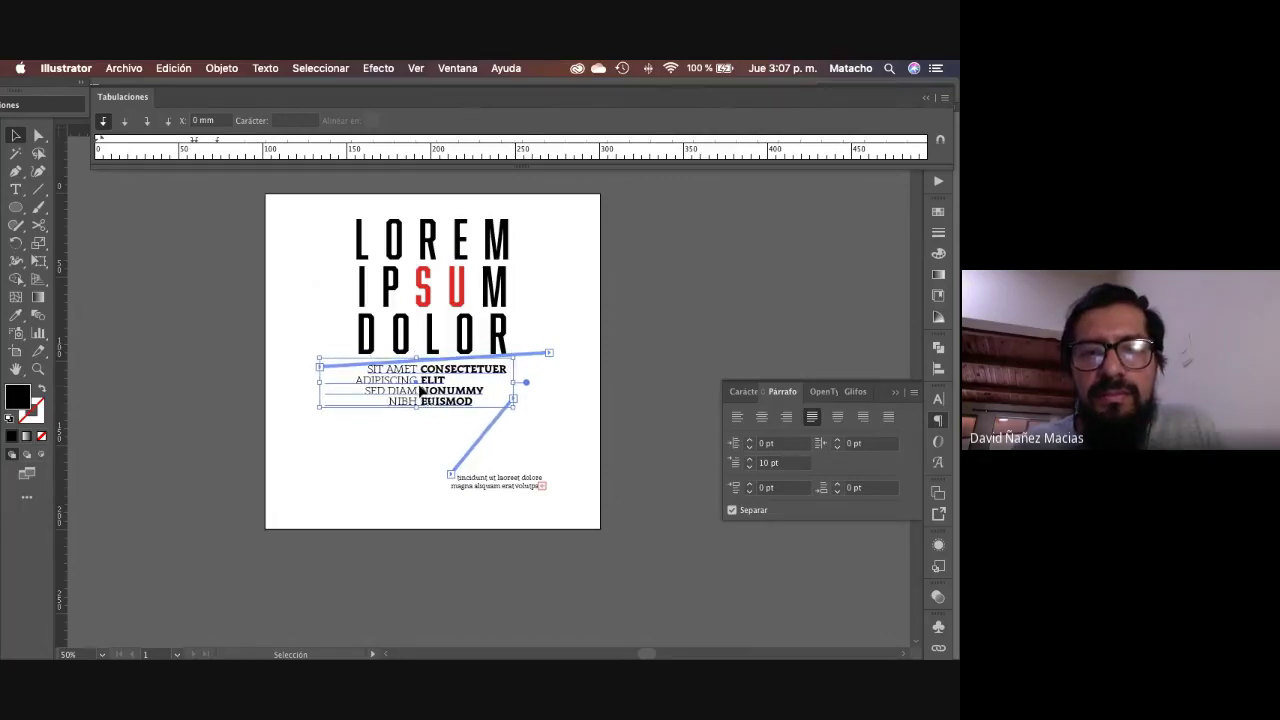
click(558, 299)
Step: Switch to full-screen mode, close the Tabs panel and fit the artboard in the window
key(z)
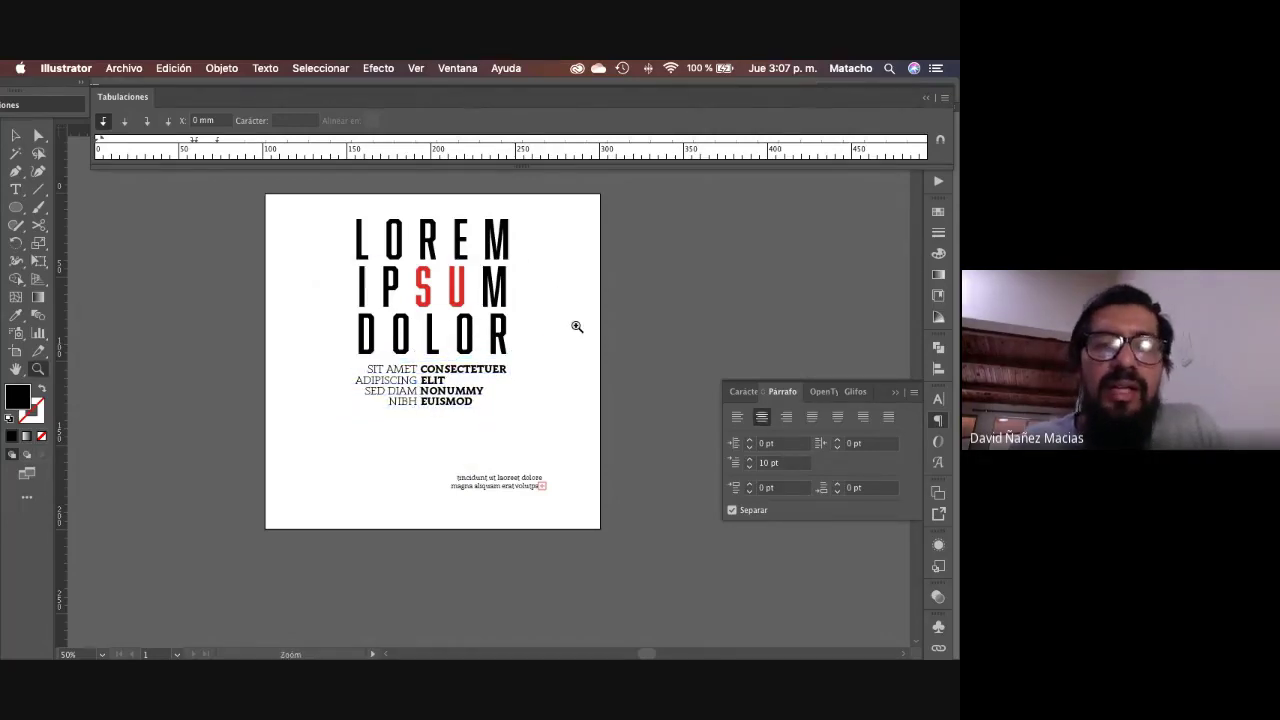
key(f)
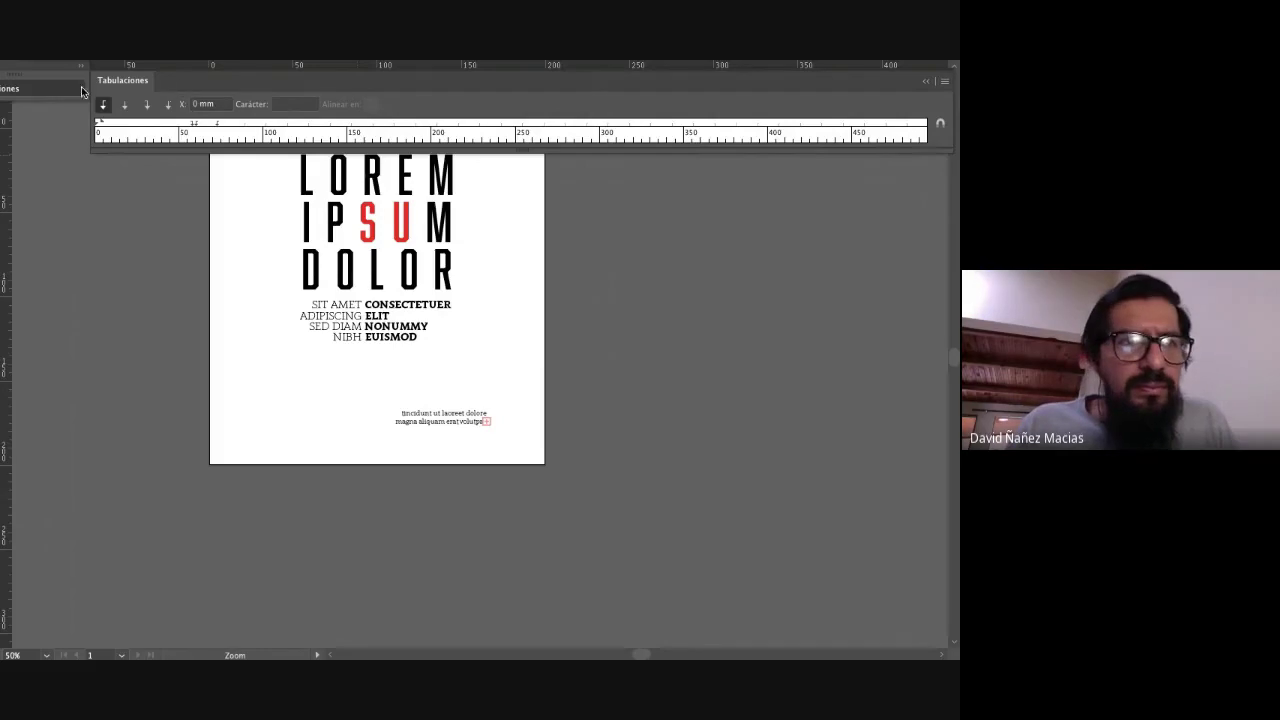
drag(92, 79, 84, 139)
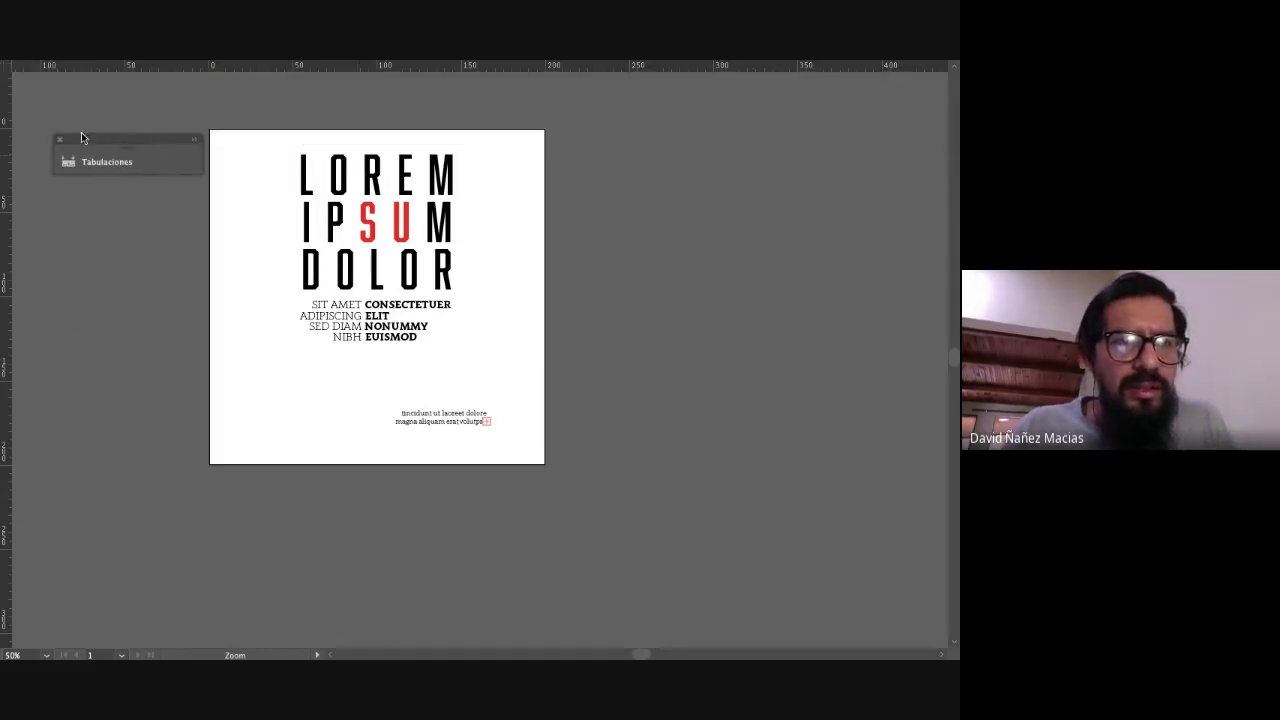
click(62, 142)
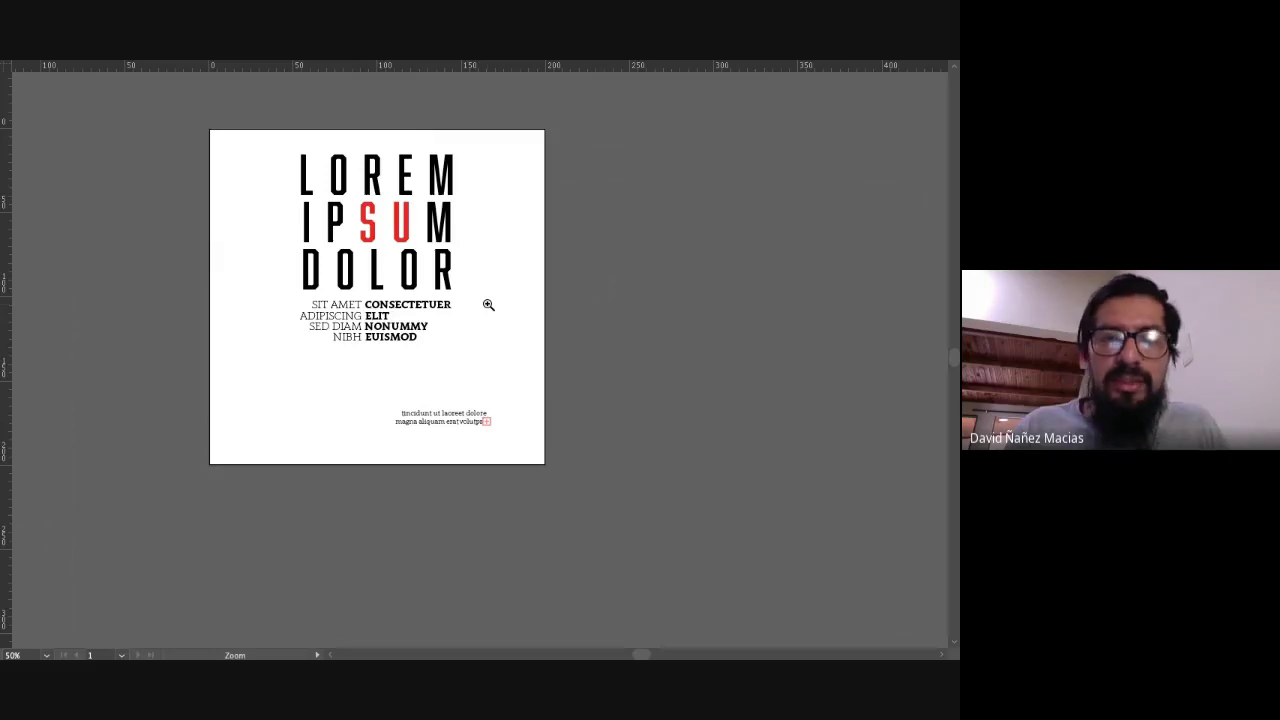
key(ctrl+0)
Step: Move the title and the four-line heading block together about 10 mm down the artboard
ctrl+click(484, 434)
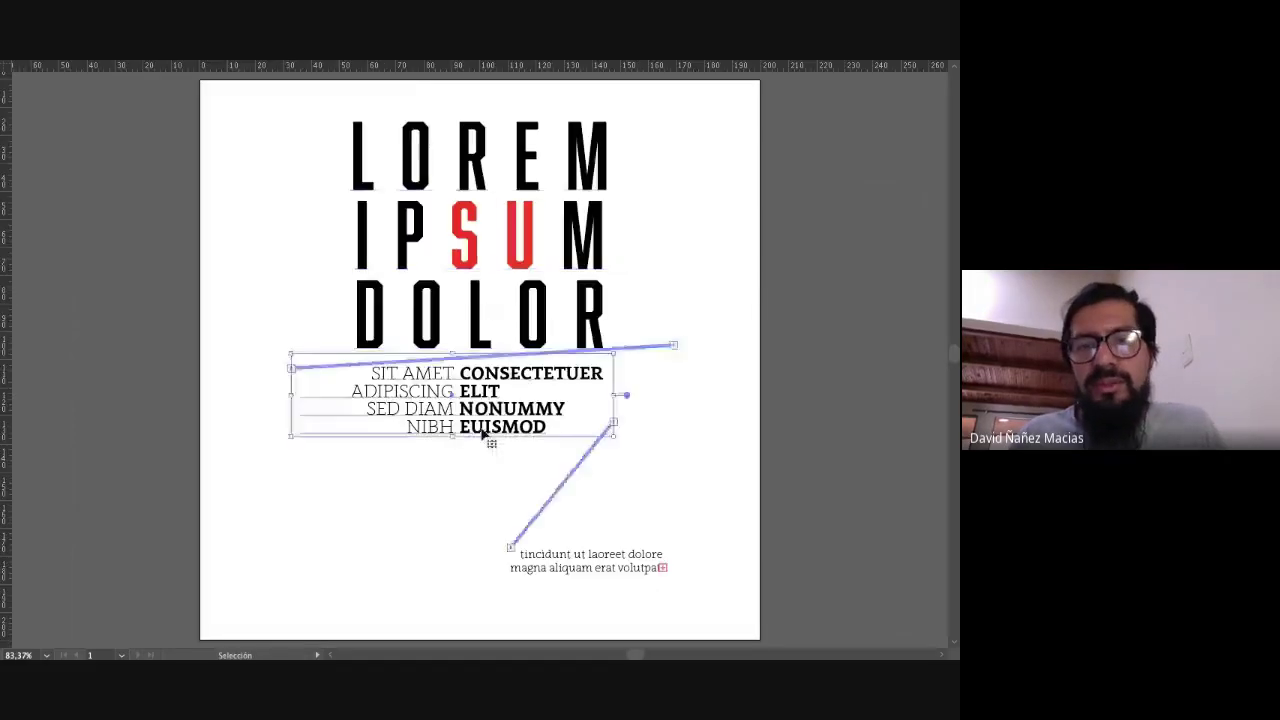
shift+click(463, 240)
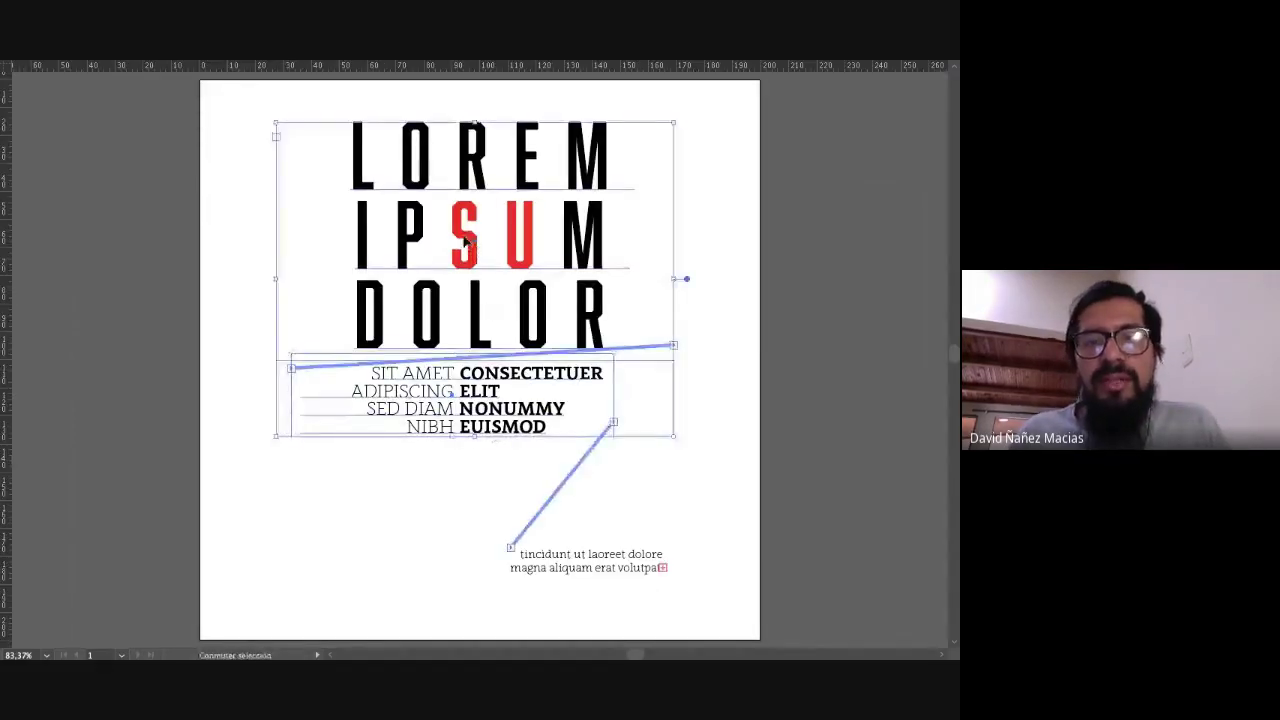
drag(463, 240, 463, 268)
click(757, 243)
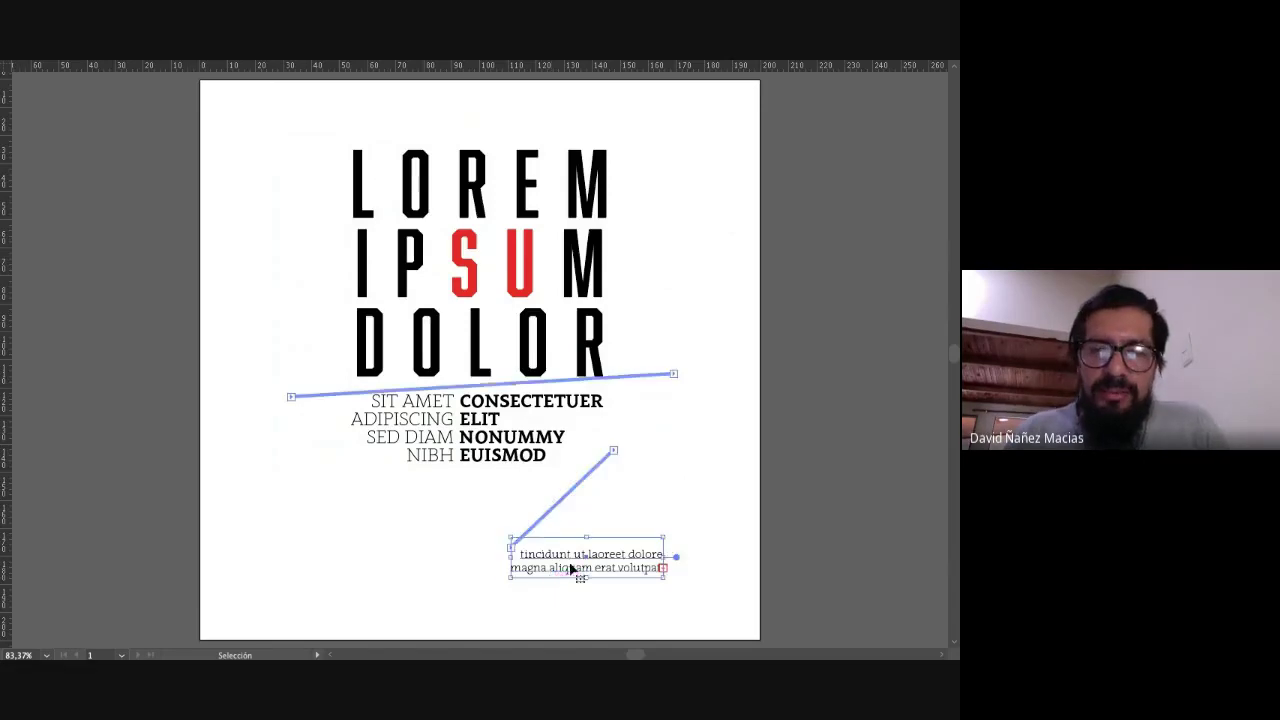
Step: Place the body paragraph below the heading and enlarge its frame to about 115 mm wide, holding six lines
drag(574, 568, 359, 526)
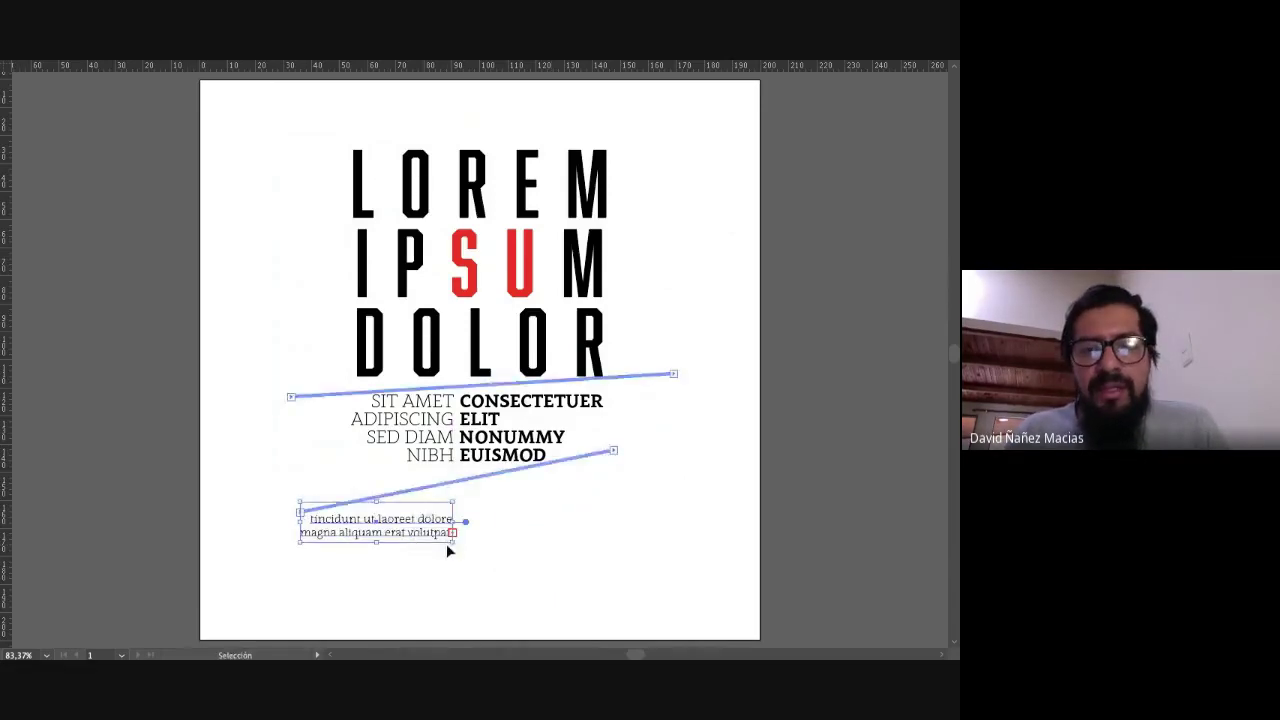
drag(453, 545, 622, 598)
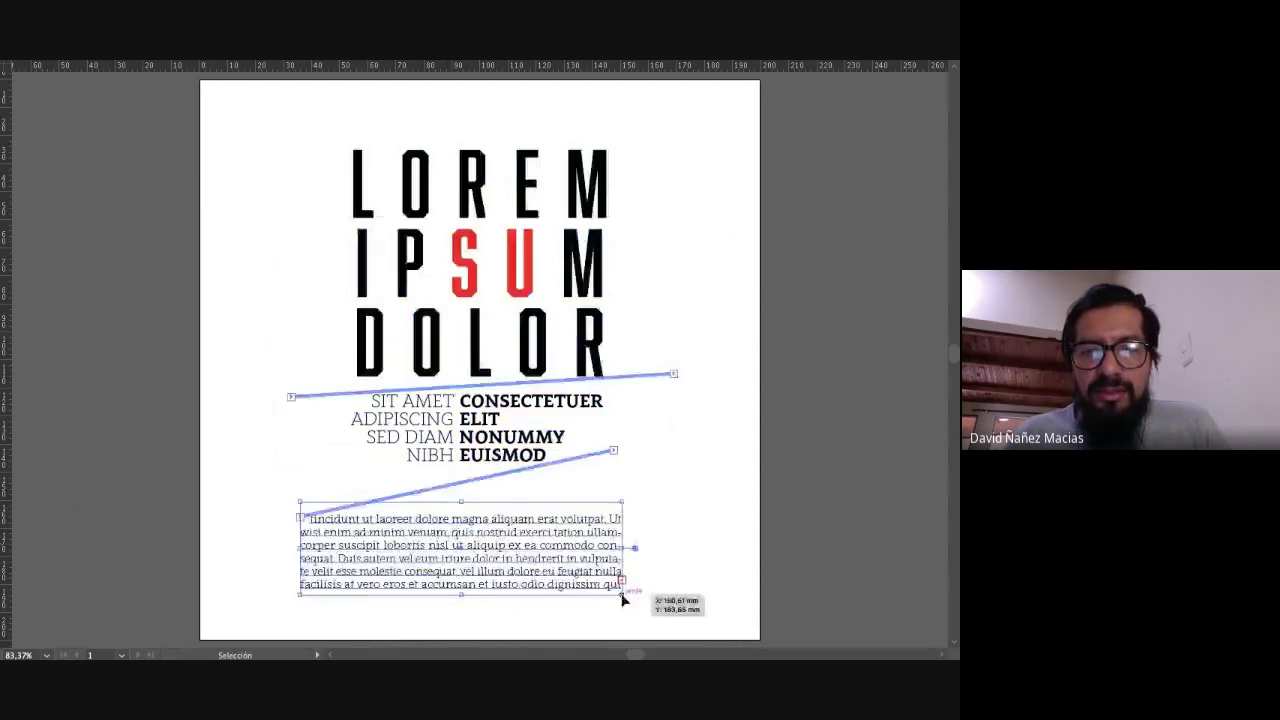
mouse_move(495, 555)
mouse_down()
mouse_move(529, 560)
mouse_move(509, 557)
mouse_up()
double_click(348, 523)
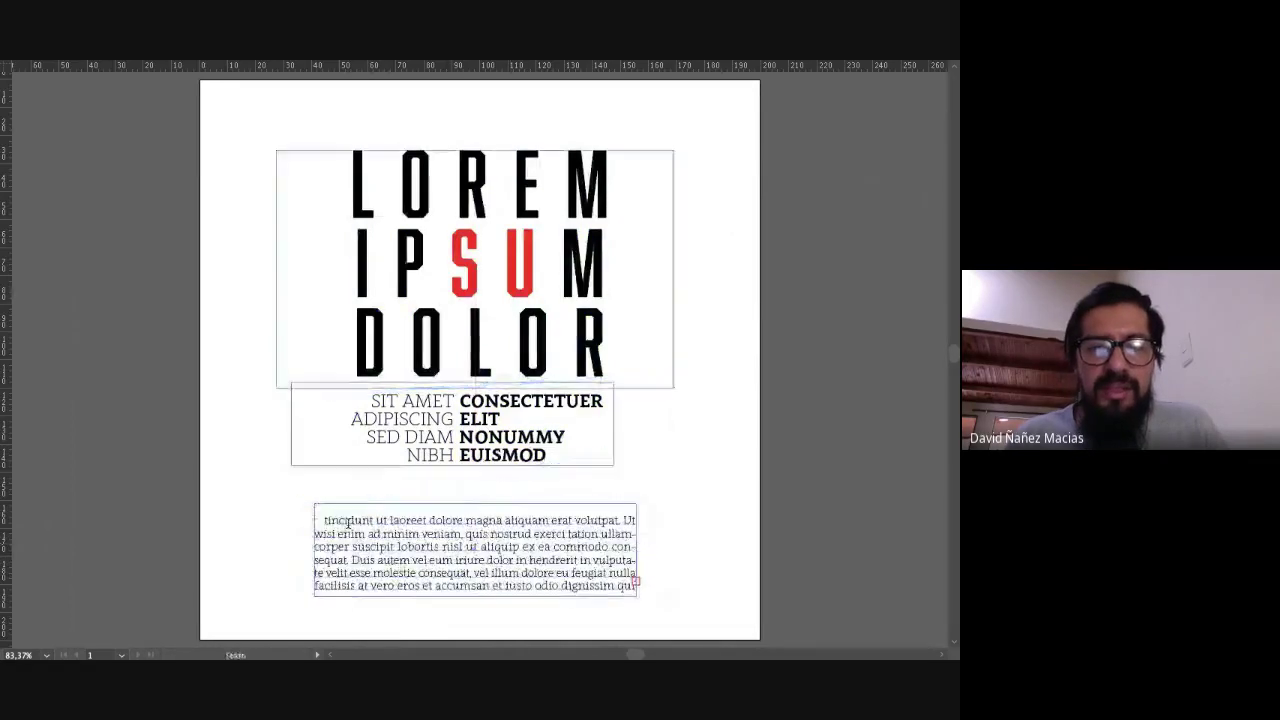
key(Left)
key(Left)
key(Left)
key(shift+Down)
key(shift+Down)
key(shift+Down)
key(shift+Down)
key(shift+Down)
key(shift+Down)
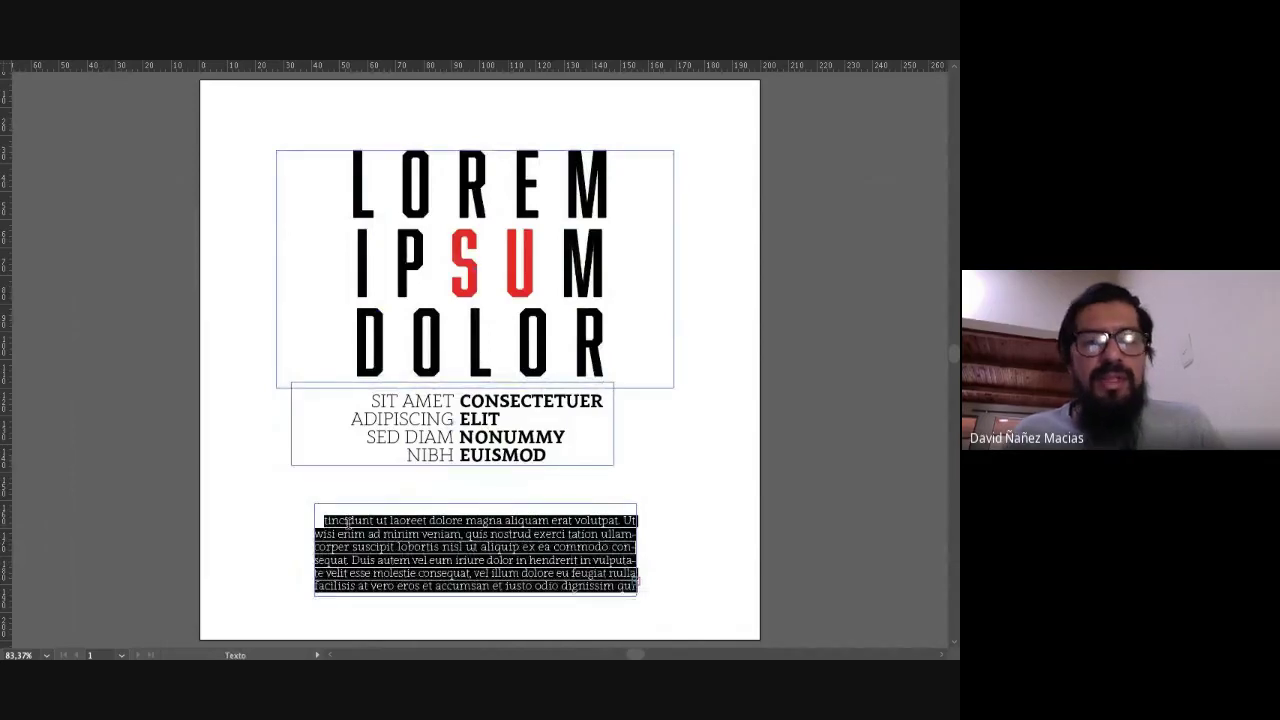
key(Escape)
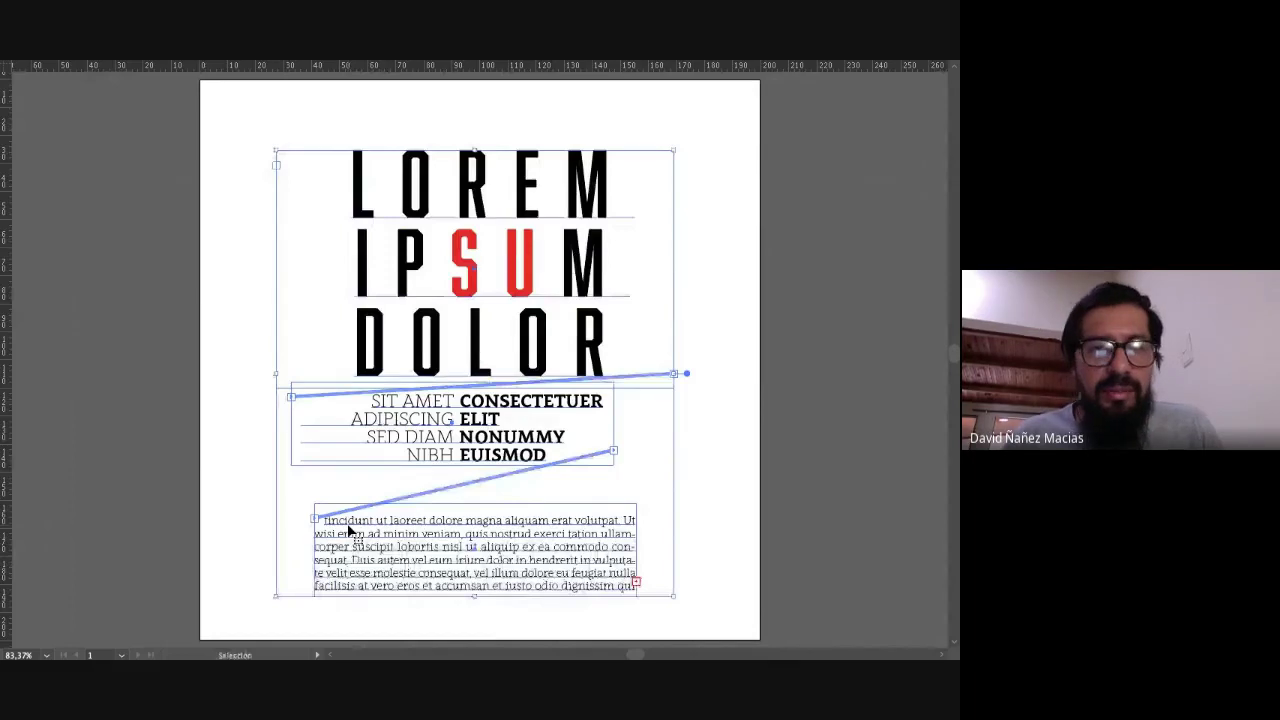
Step: Leave full-screen mode and set the visible body paragraph text in Acumin Pro ExtraCondensed Thin
key(f)
scroll(349, 530, down, 3)
scroll(349, 530, right, 2)
double_click(300, 424)
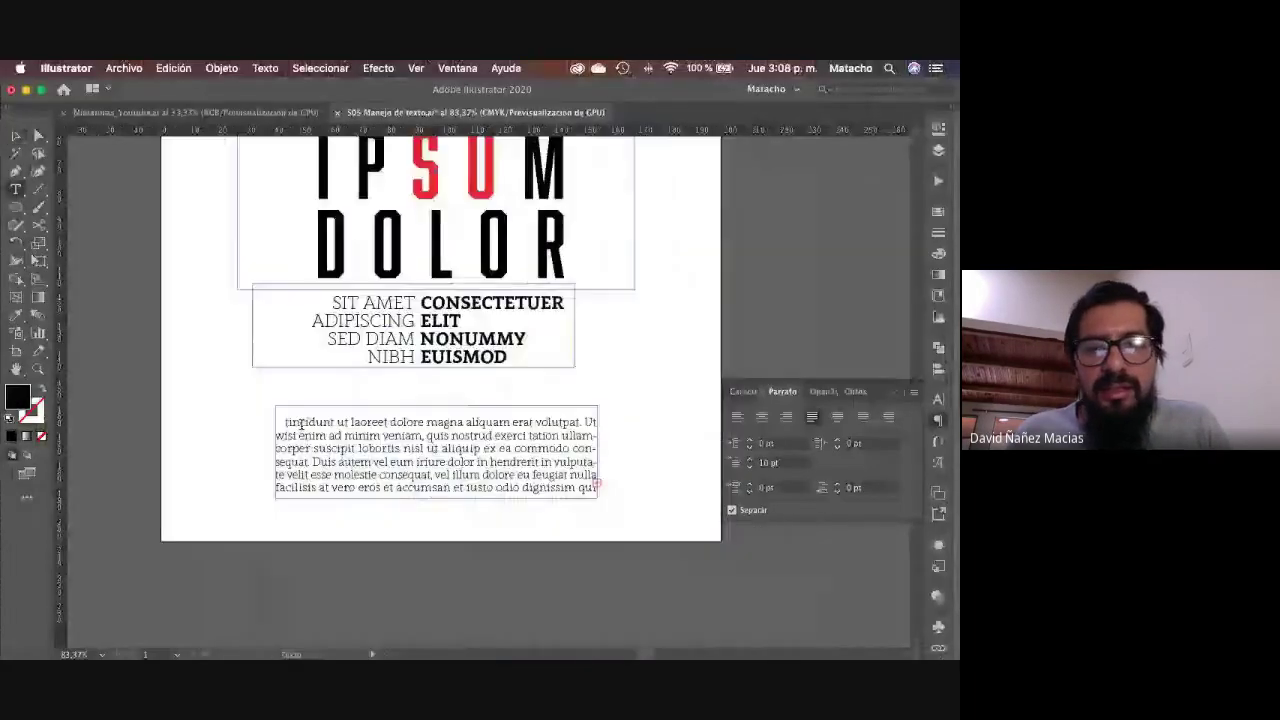
key(super+a)
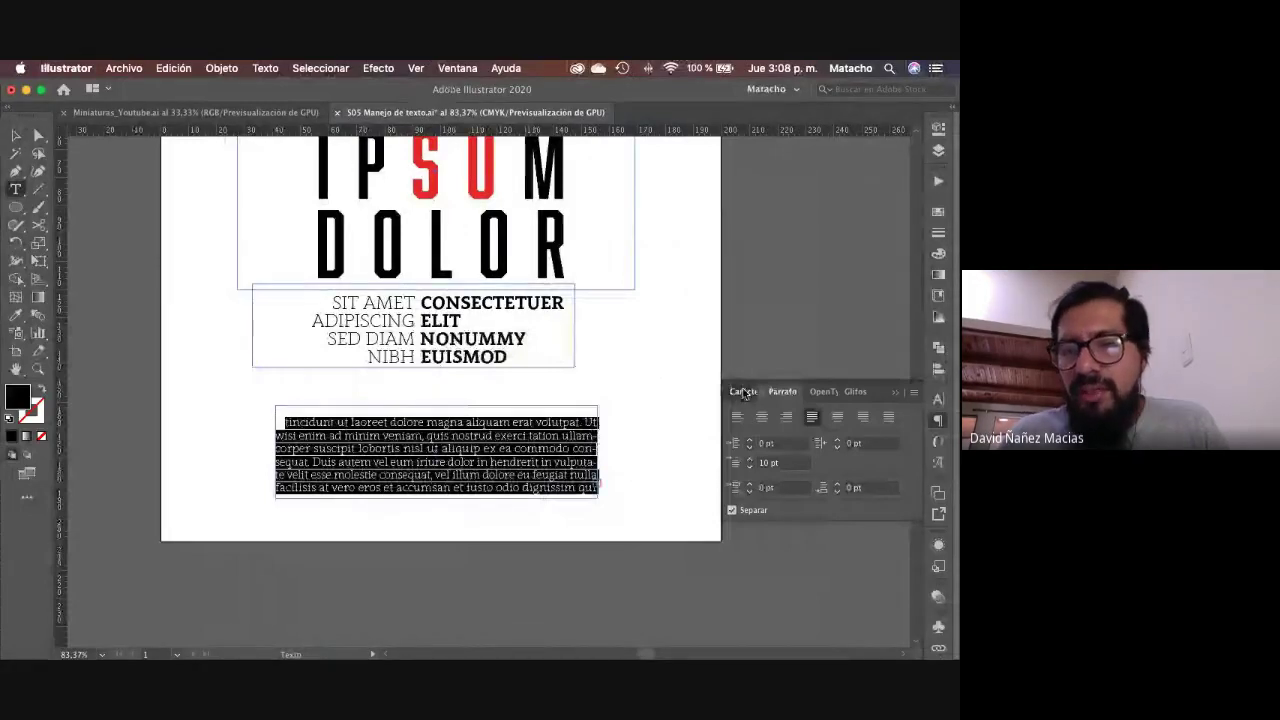
click(743, 392)
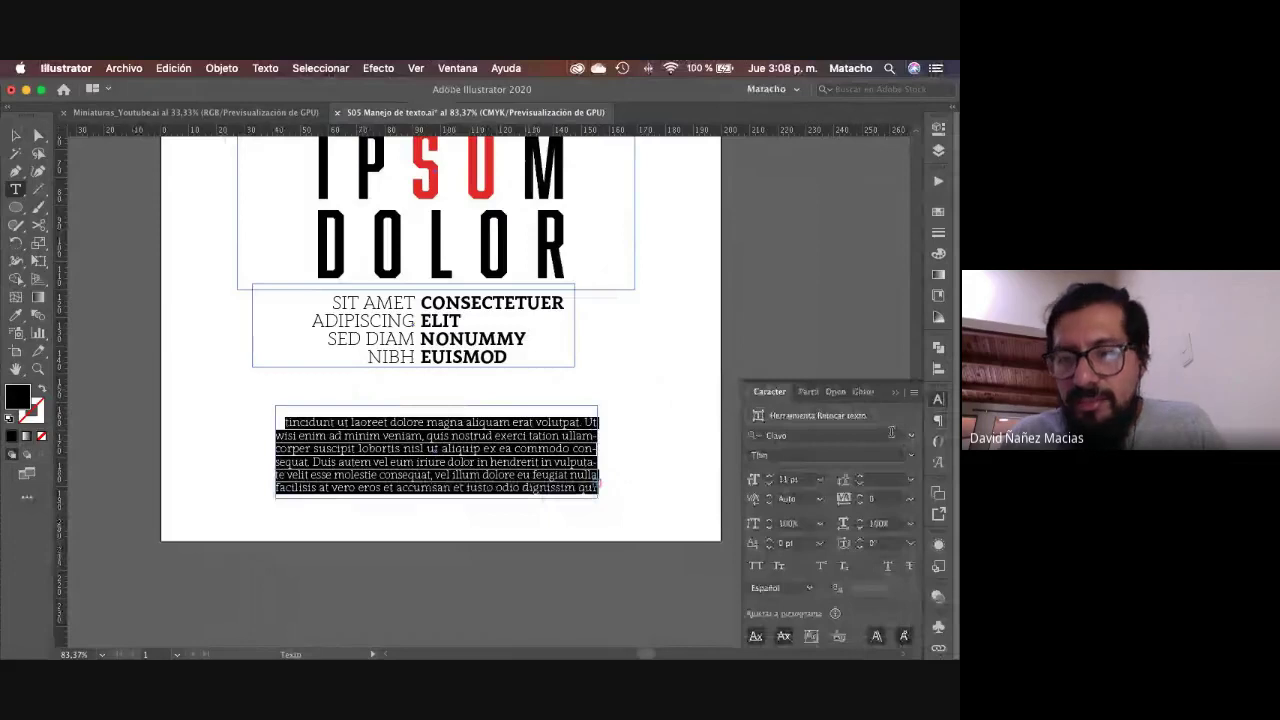
click(891, 432)
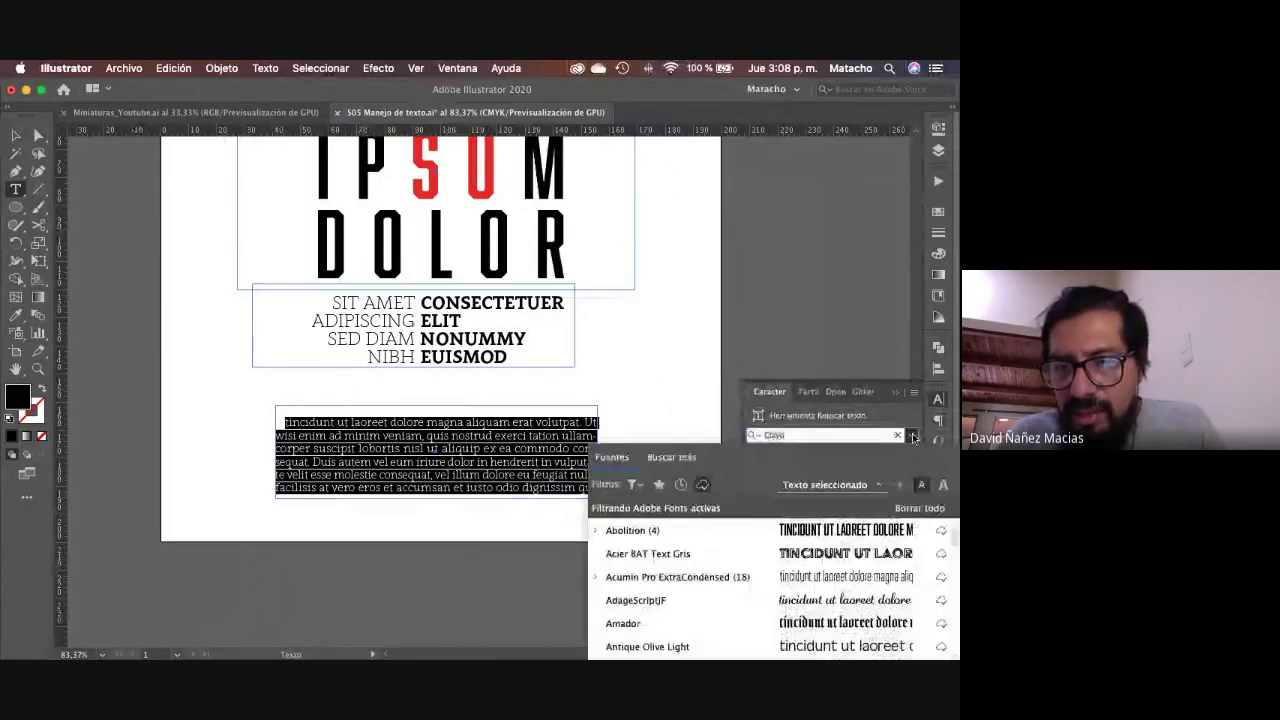
click(597, 531)
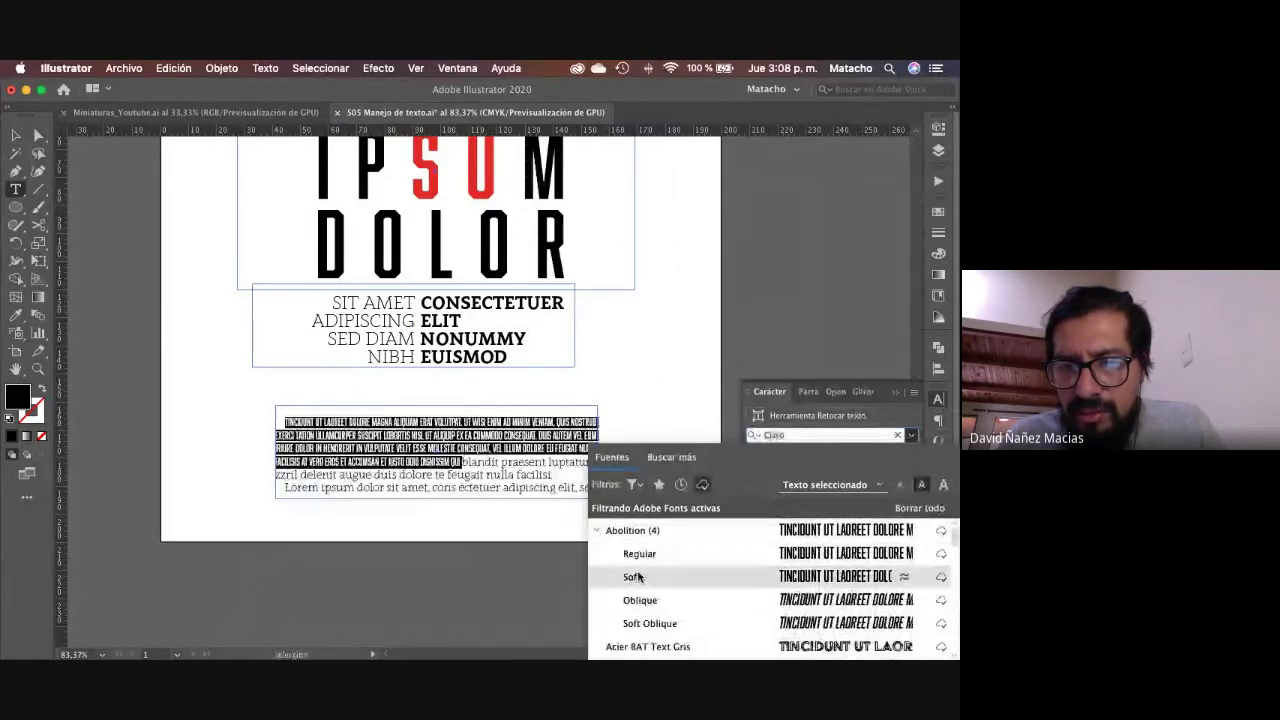
scroll(646, 580, down, 3)
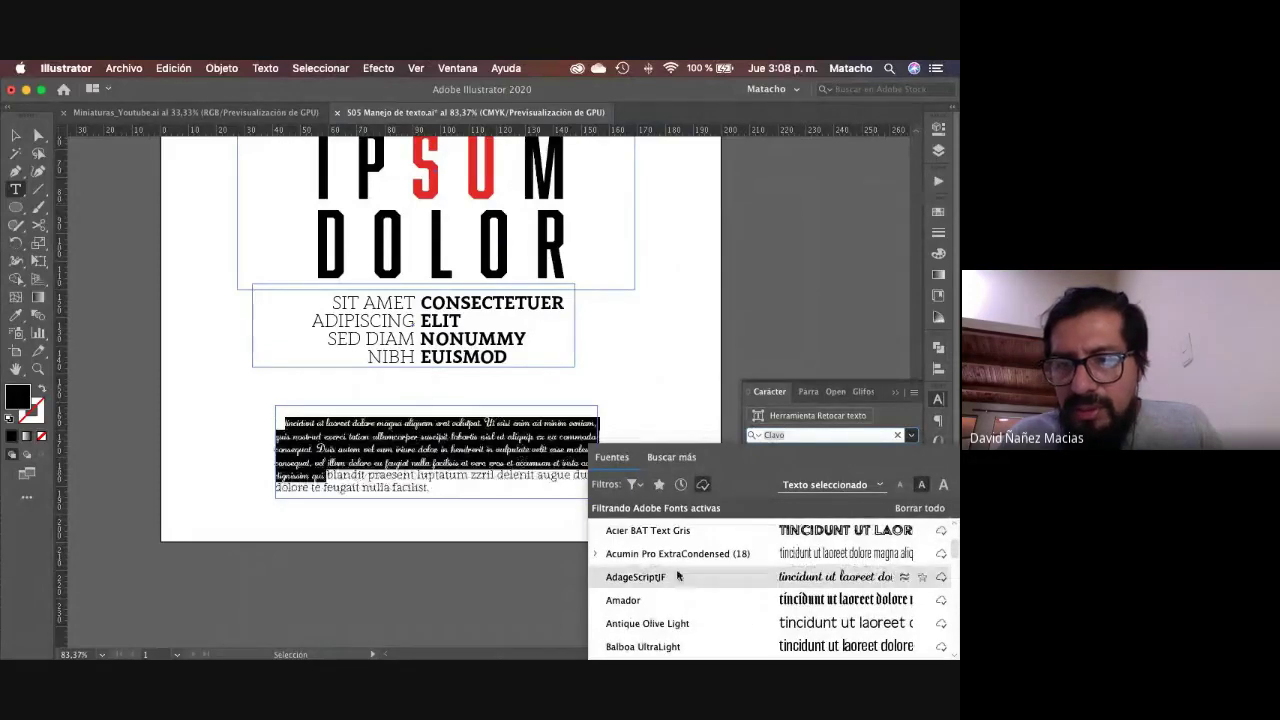
click(672, 558)
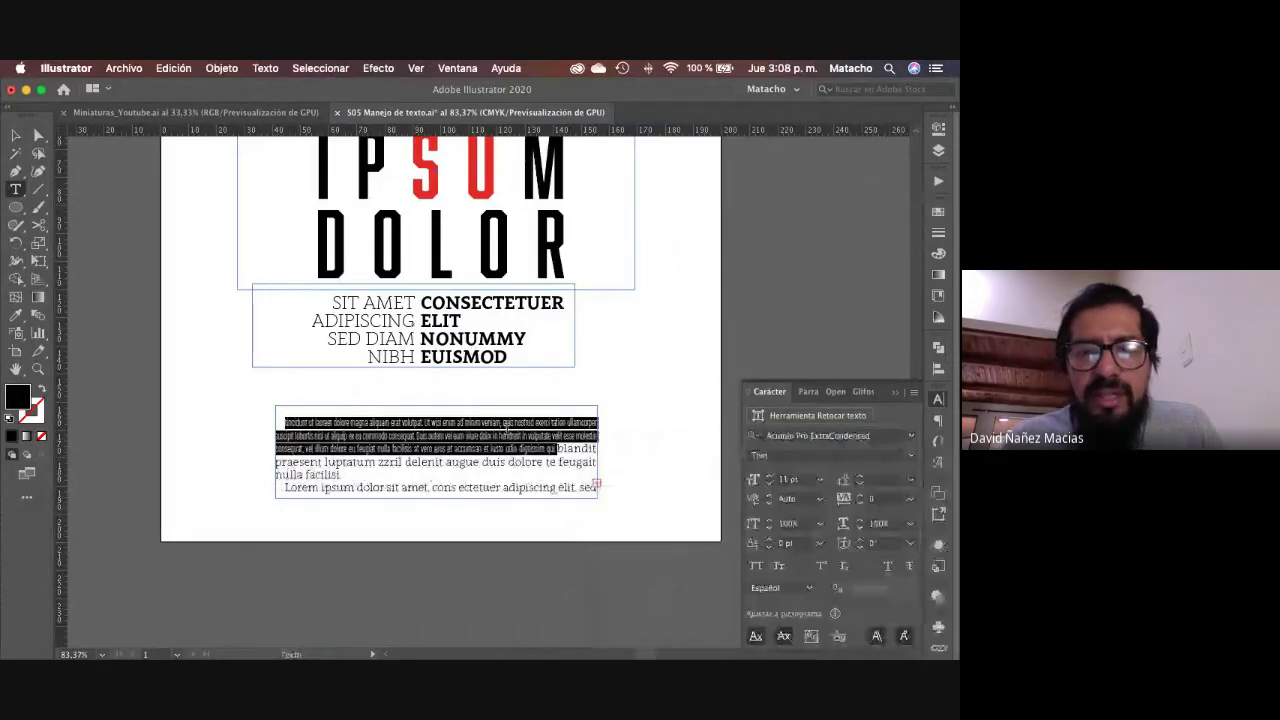
Step: Extend the selection over the remaining body text and apply Acumin Pro ExtraCondensed Thin to all of it
key(shift+Down)
key(shift+Down)
key(shift+Down)
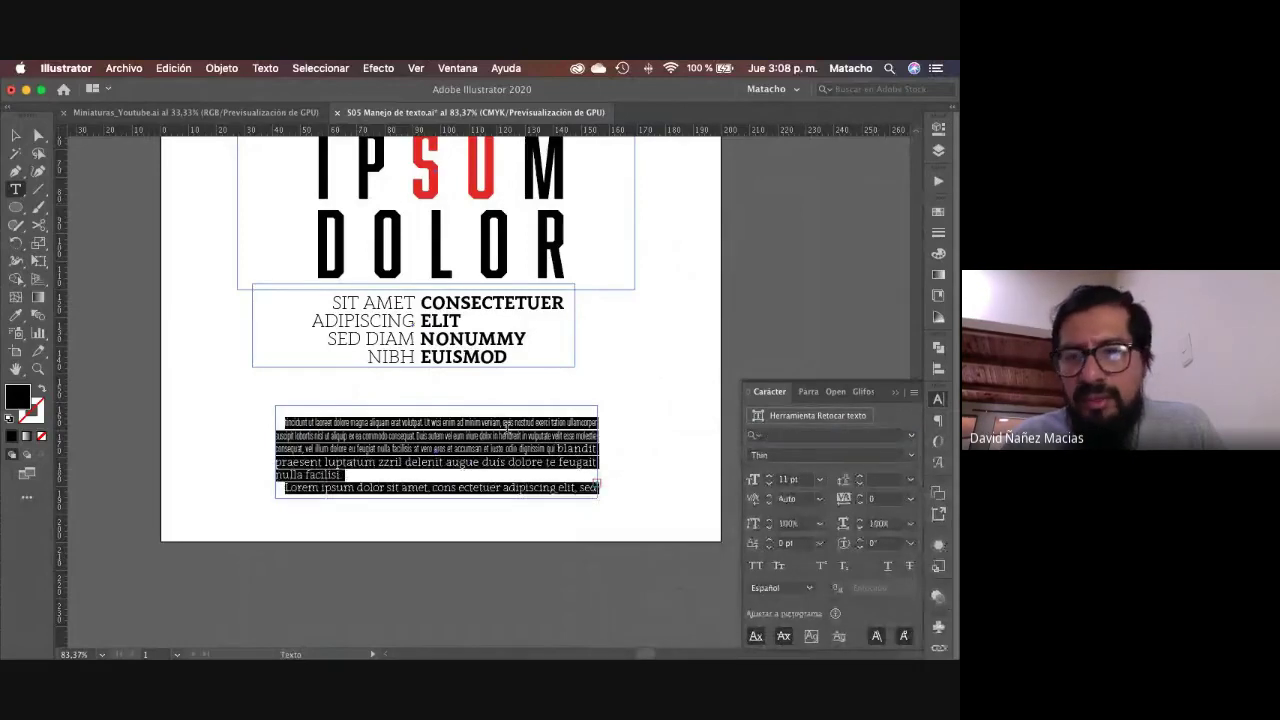
click(877, 438)
text(A)
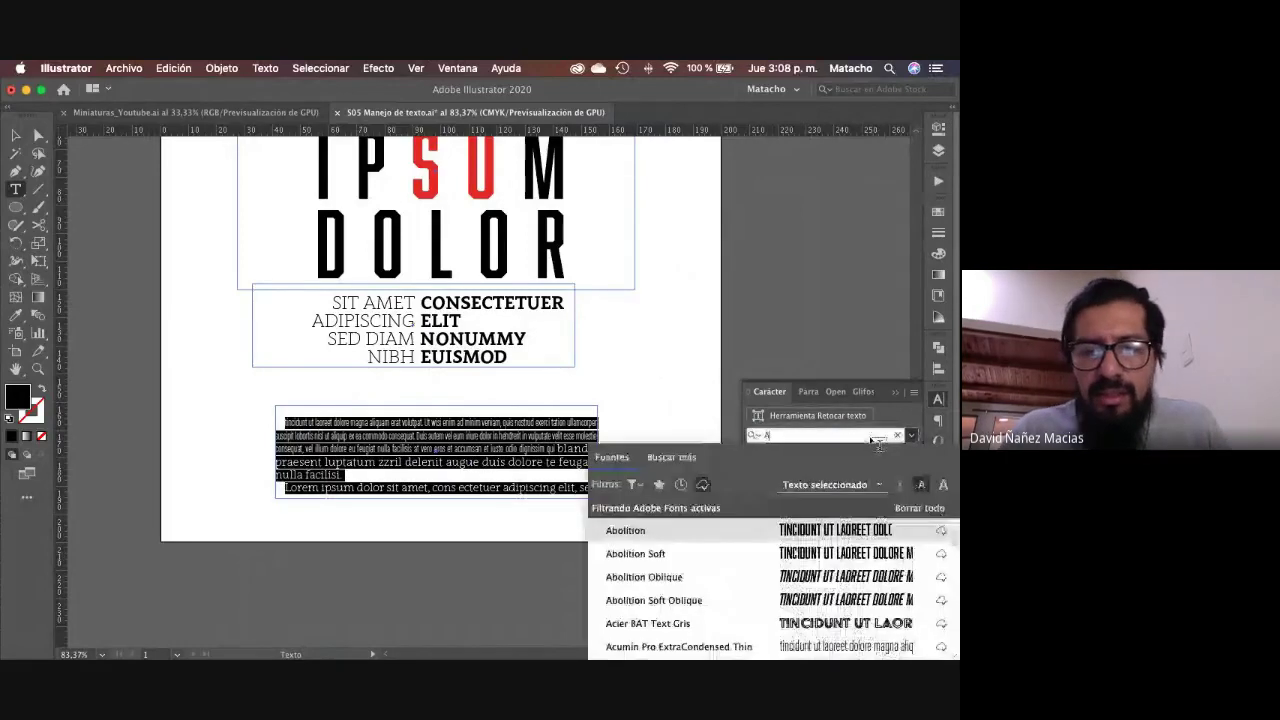
text(cum)
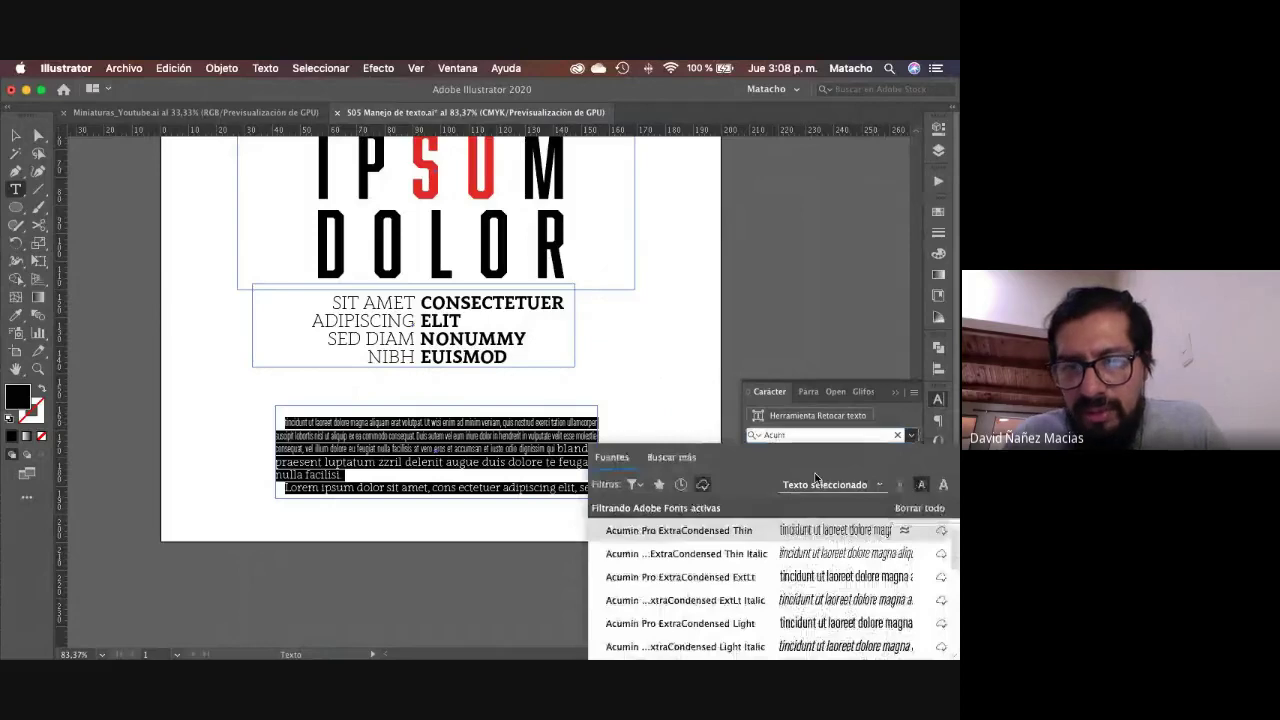
key(Return)
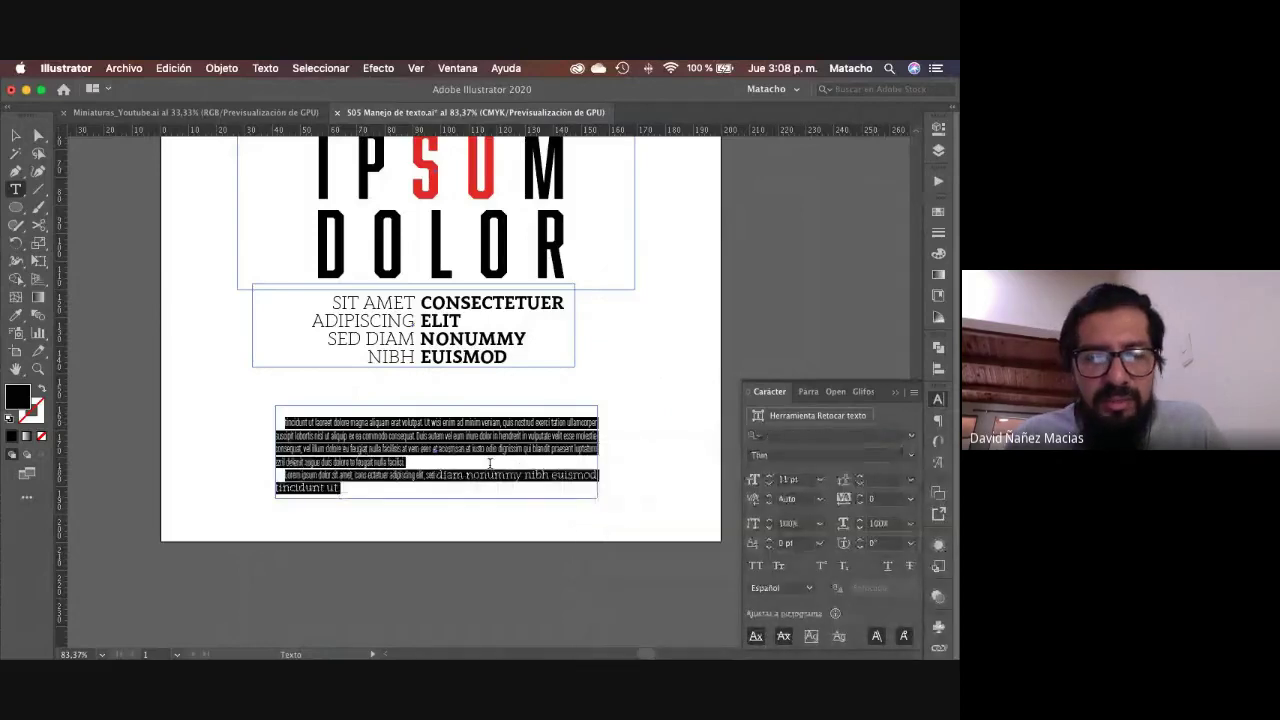
click(776, 440)
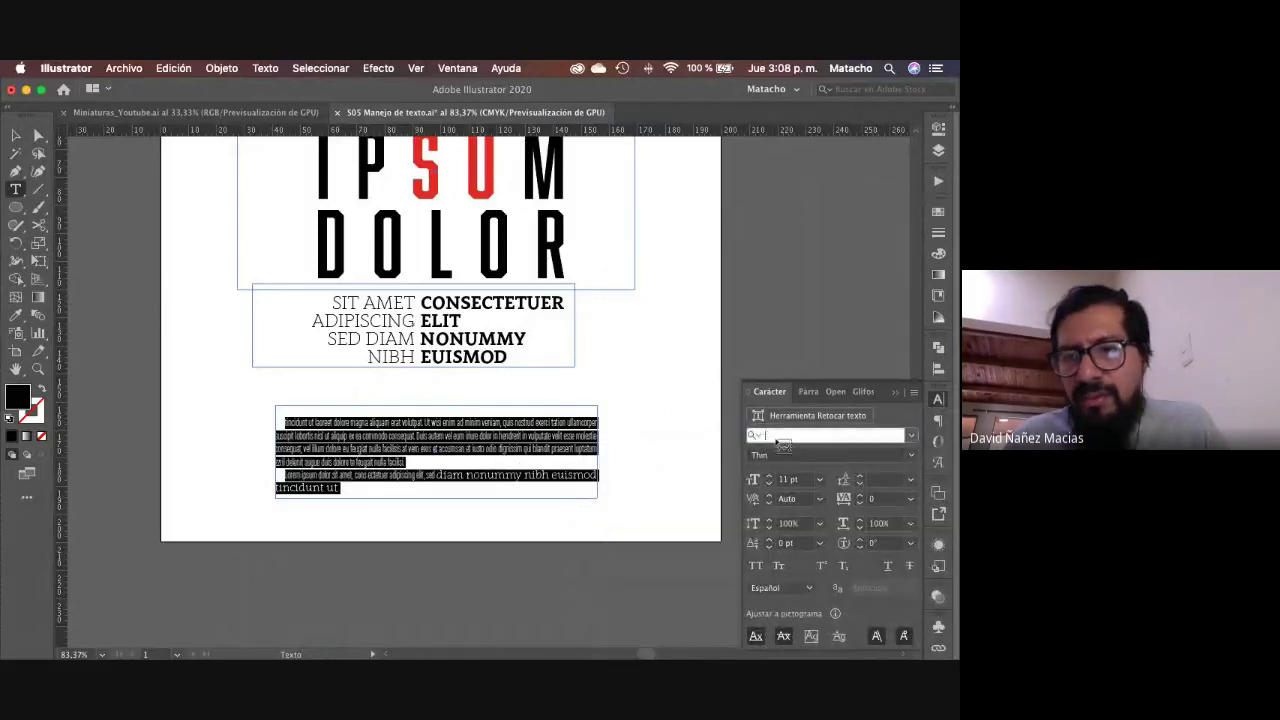
text(Ac)
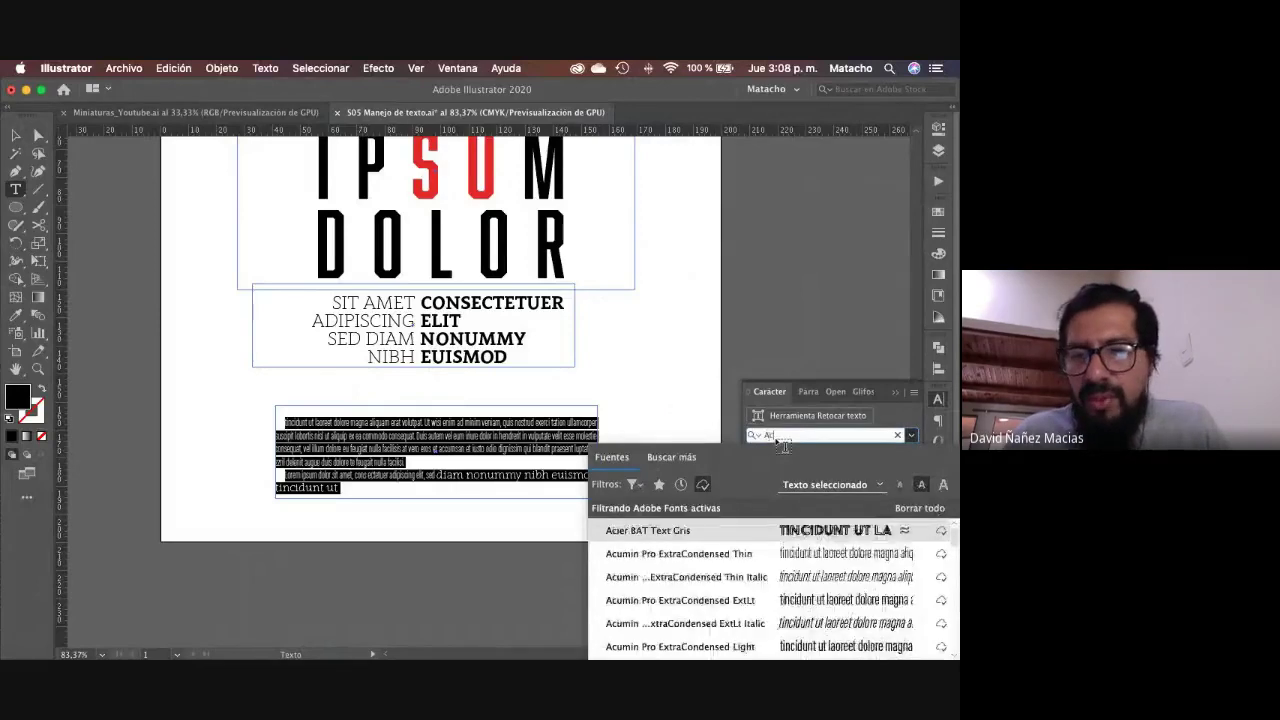
click(680, 553)
Step: Join the second body paragraph onto the end of the first and delete the empty line above the body text
click(419, 464)
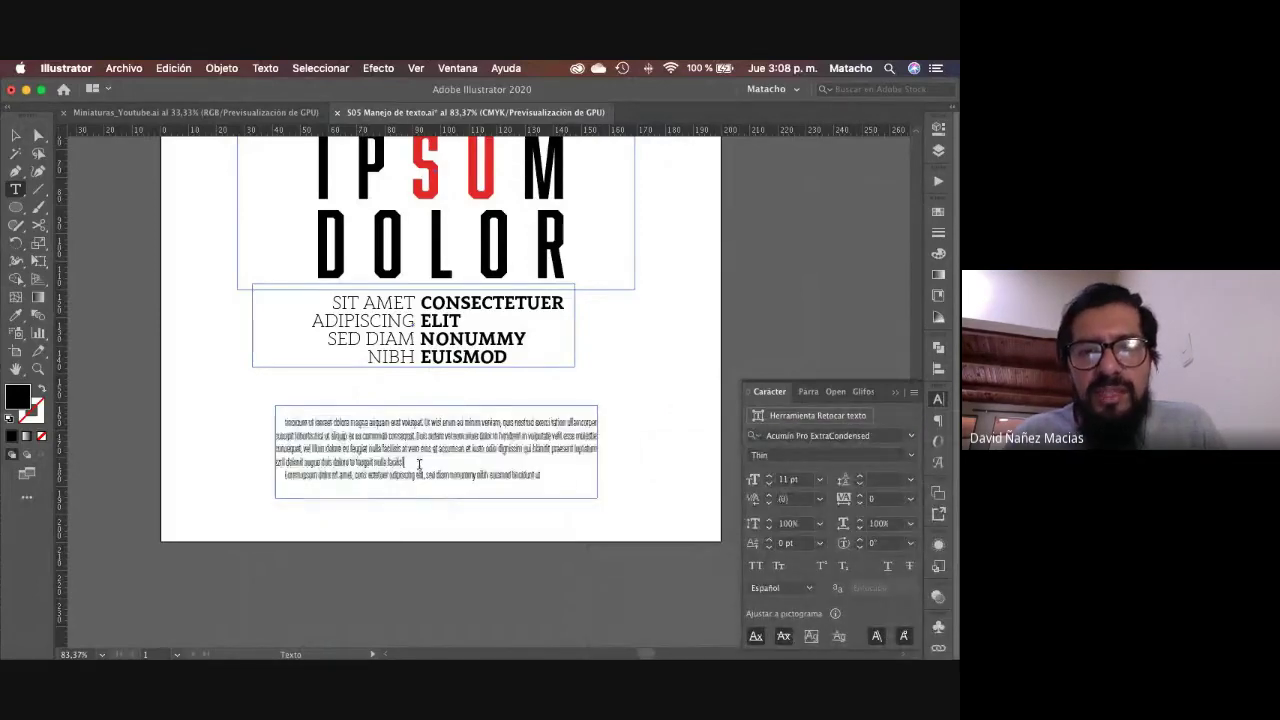
key(Delete)
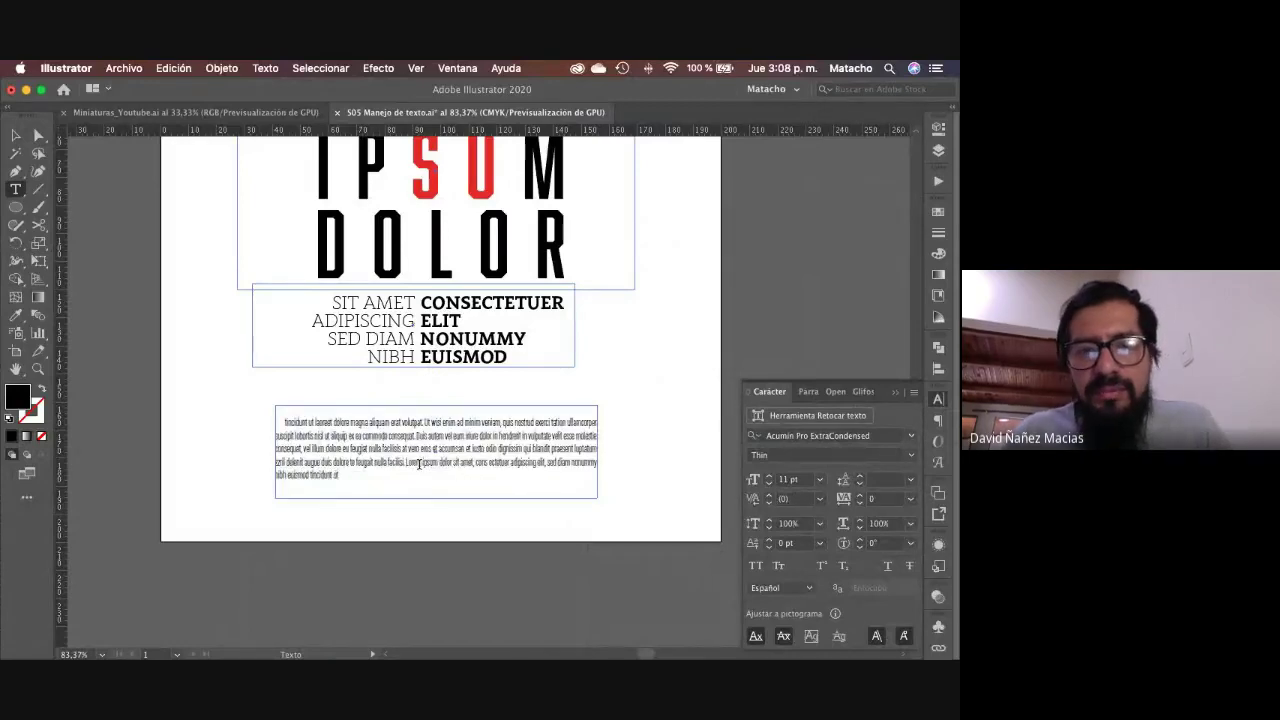
key(Escape)
key(super+shift+a)
key(z)
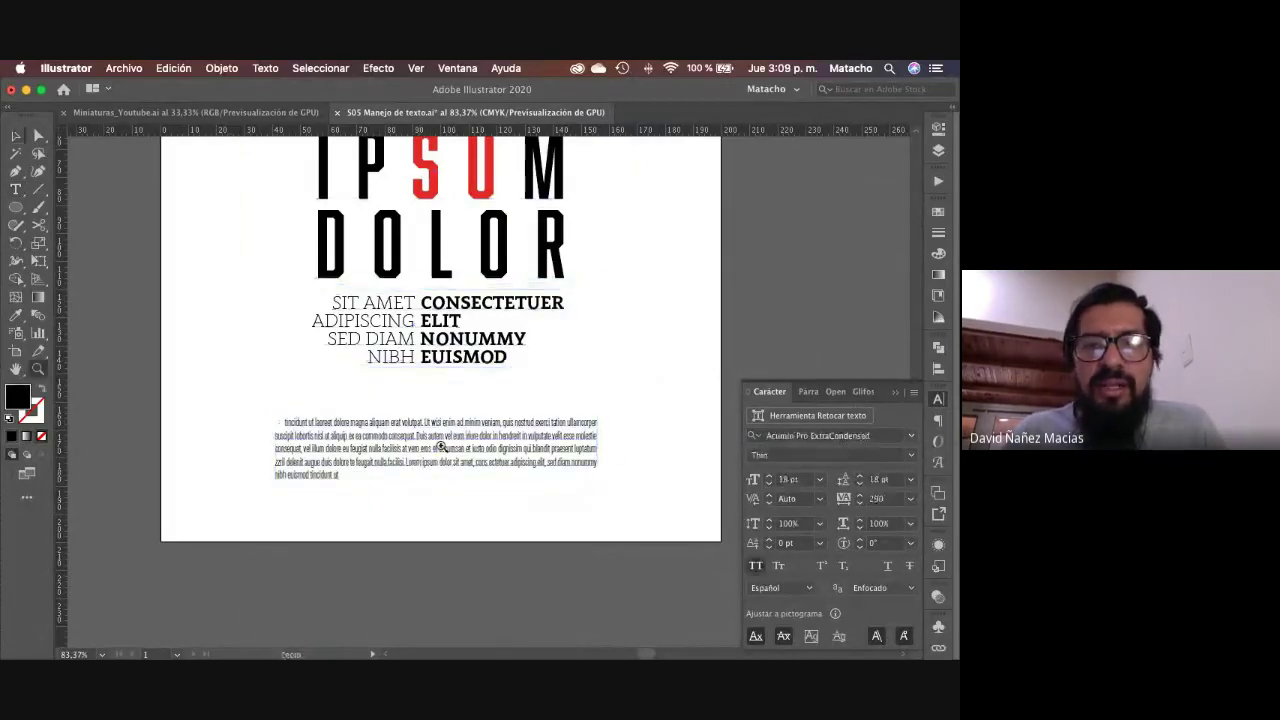
click(441, 447)
click(351, 449)
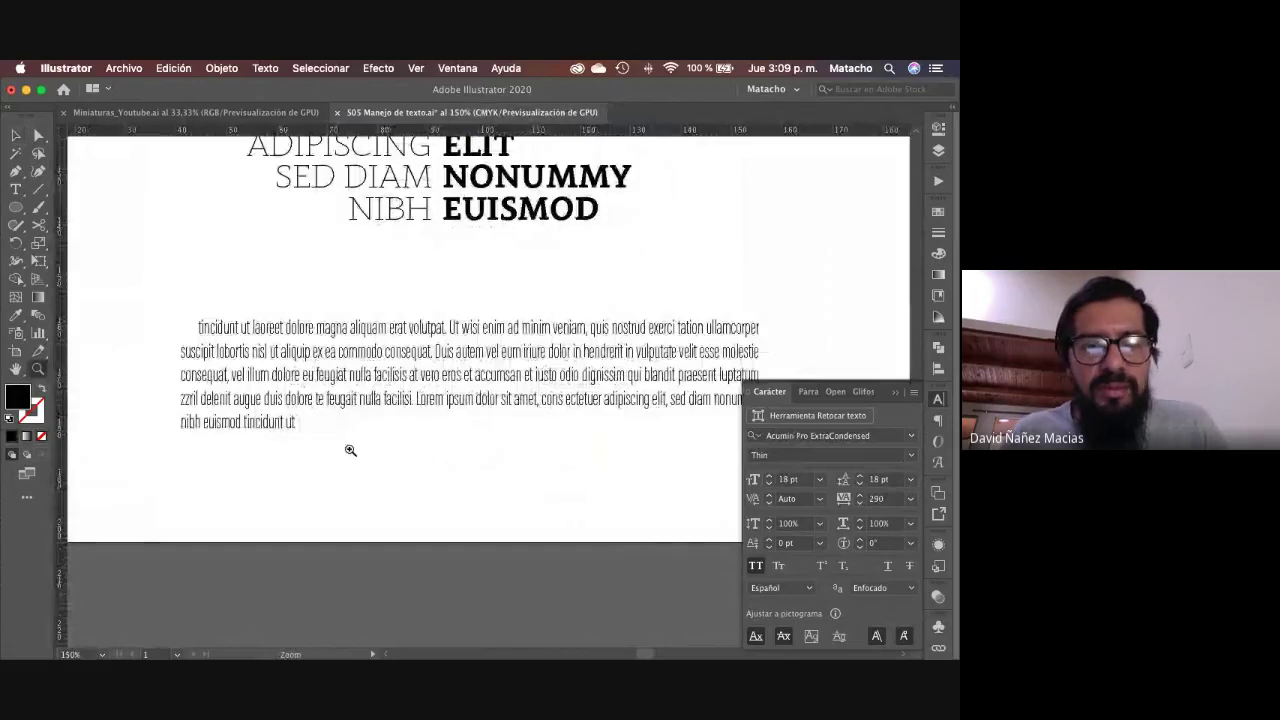
key(t)
click(205, 327)
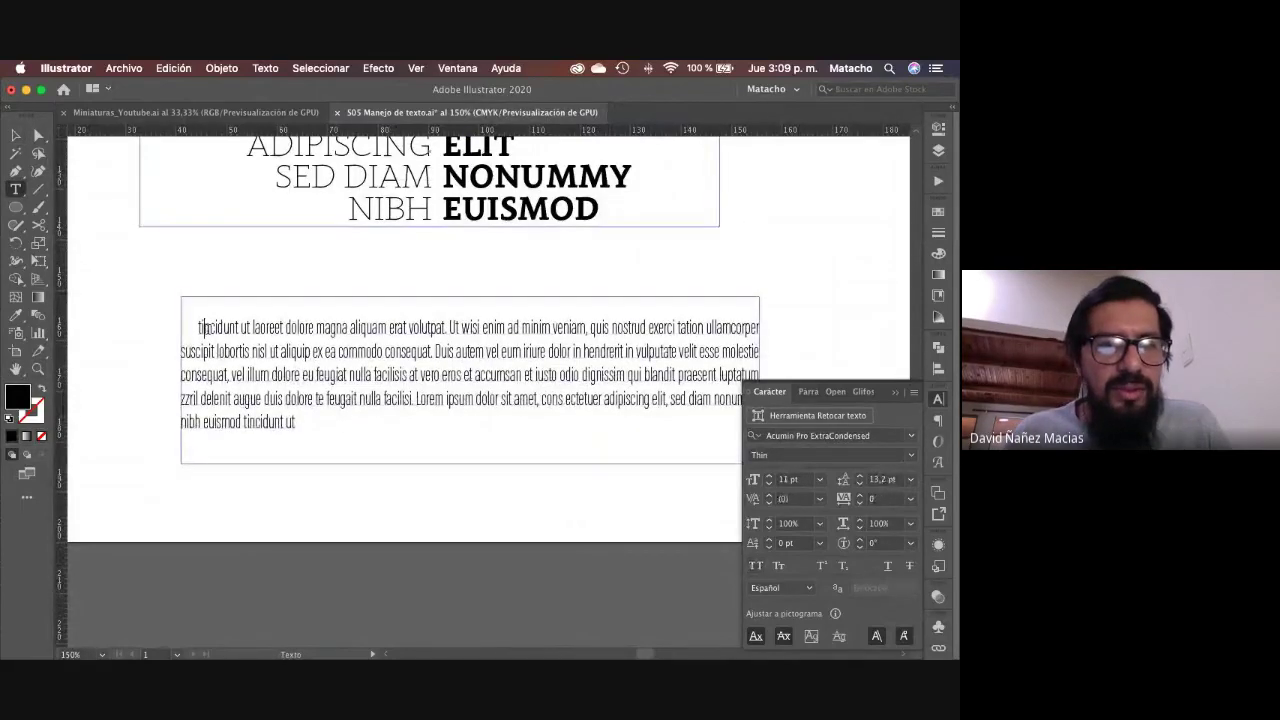
key(BackSpace)
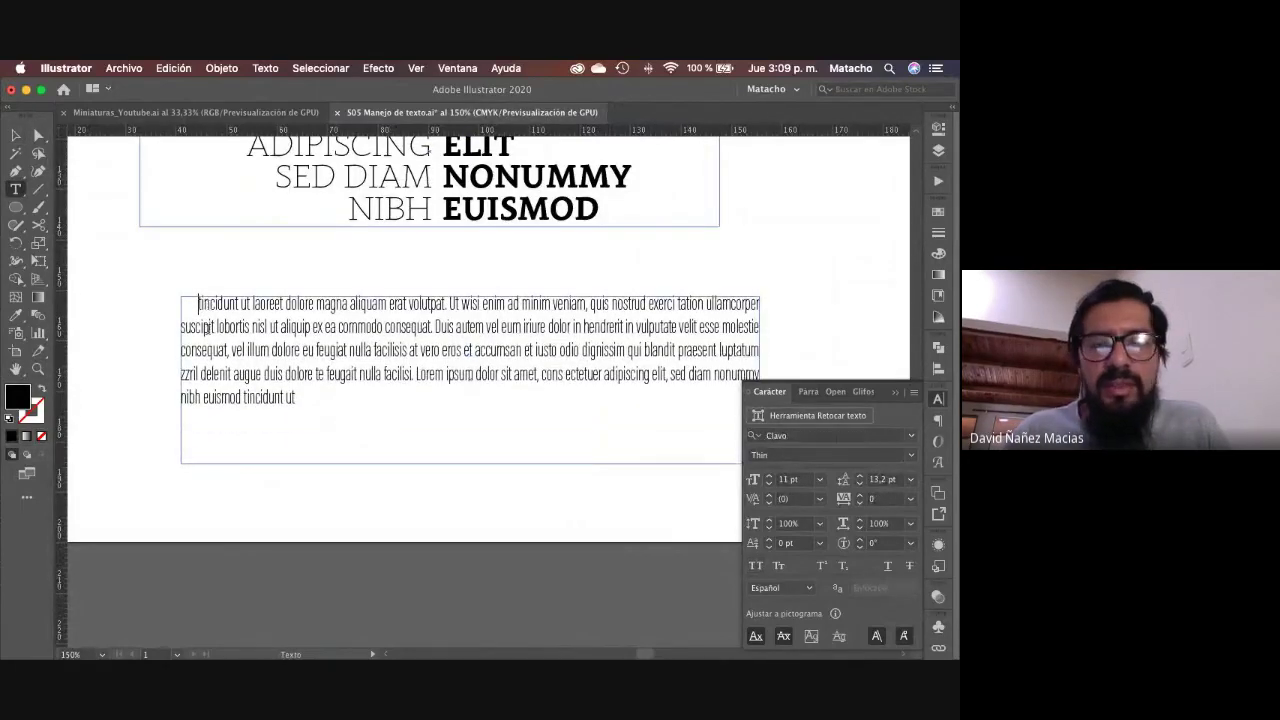
Step: Set the first-line indent of the linked text frames to 0 pt and deselect them
key(Escape)
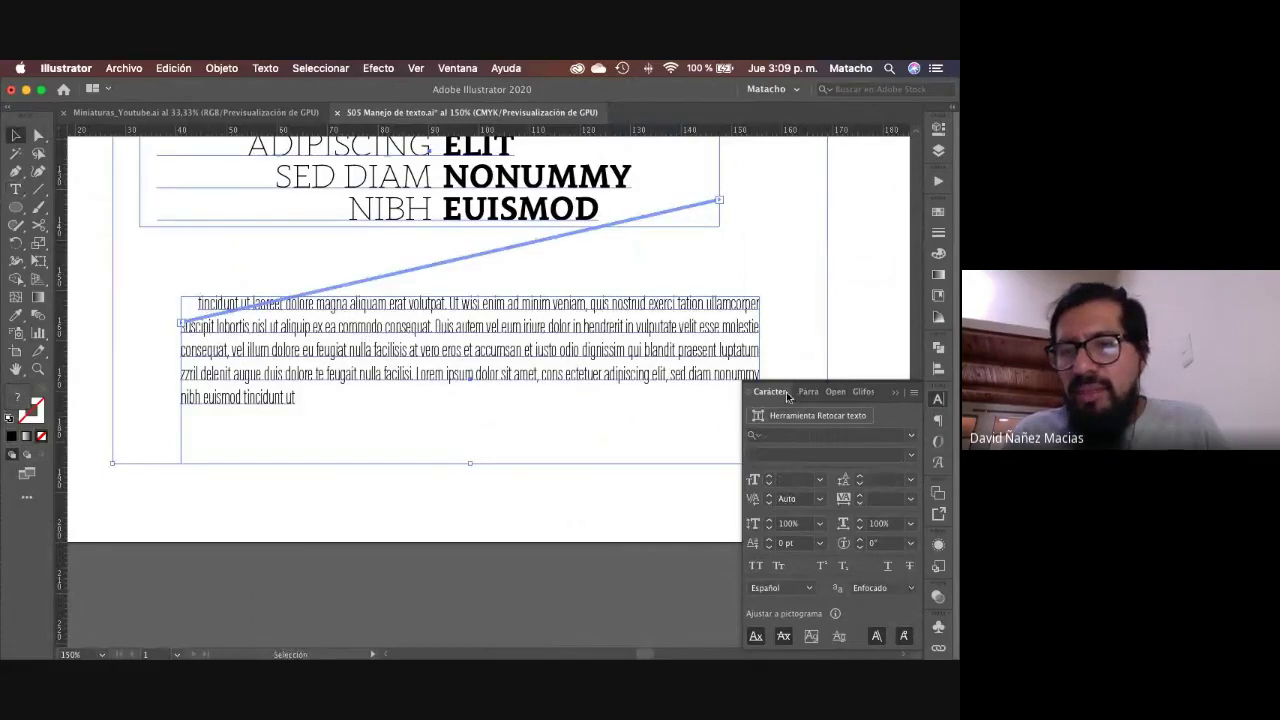
click(807, 393)
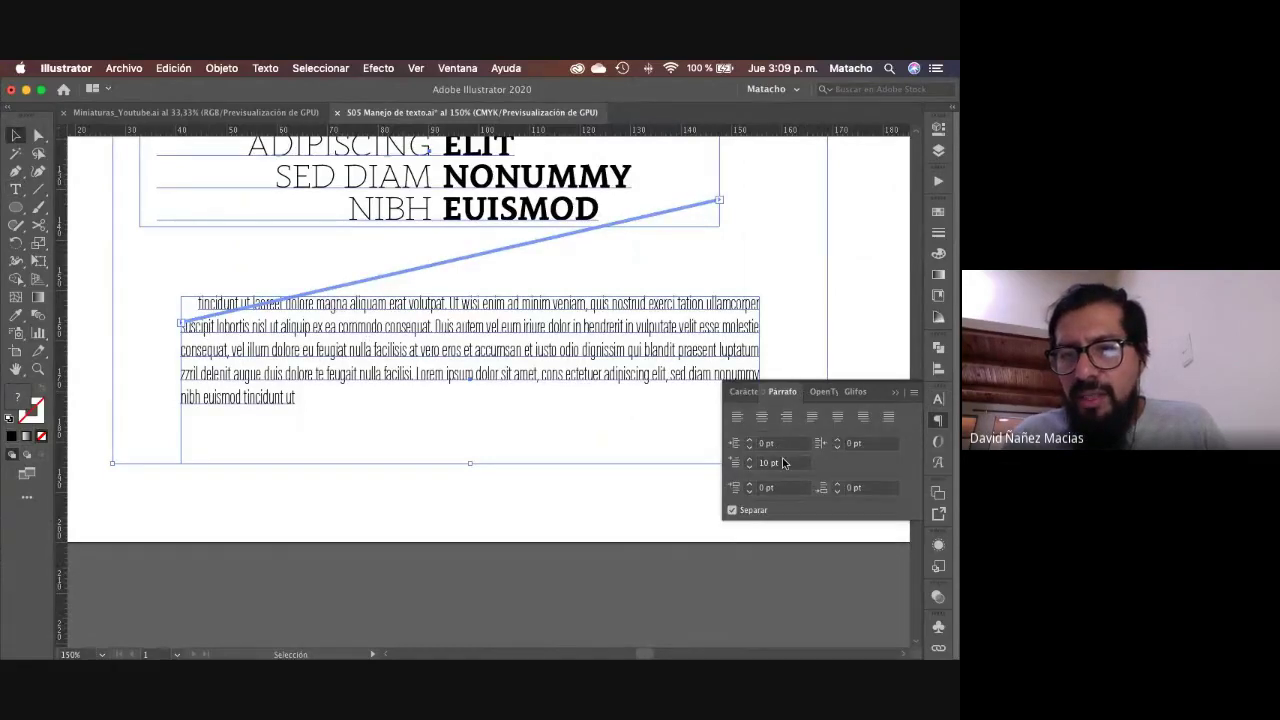
text(0)
key(Return)
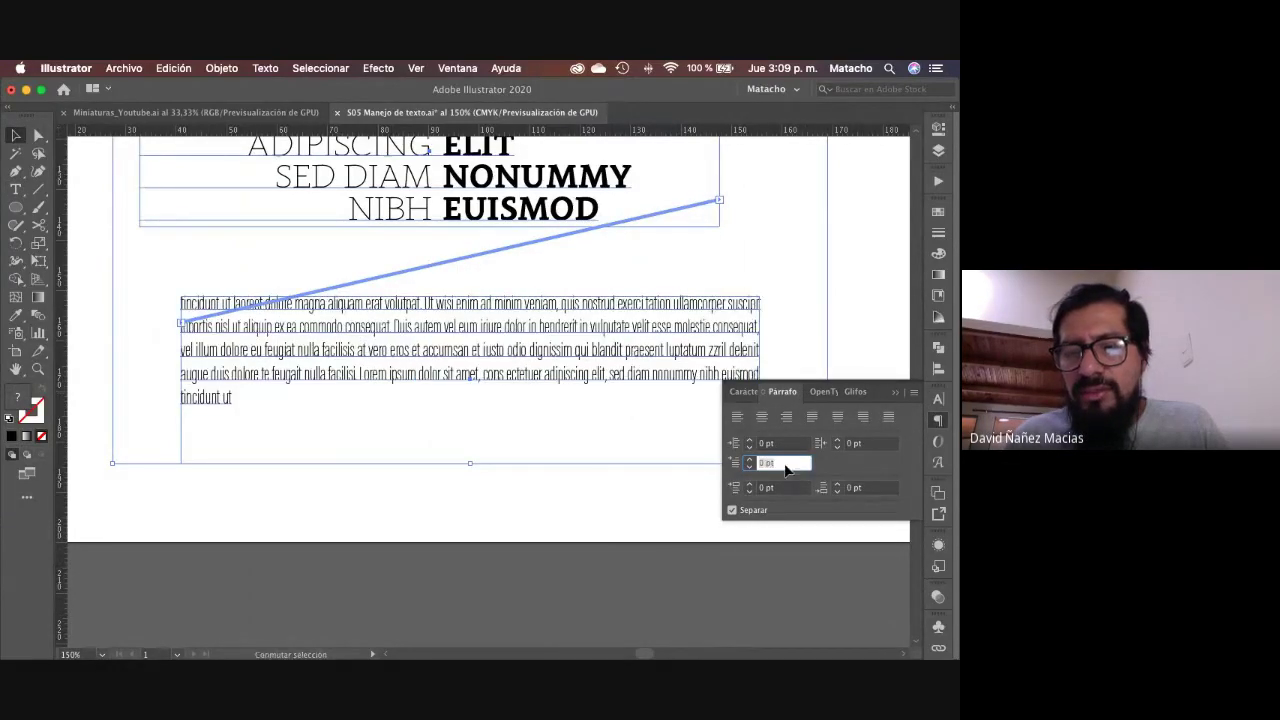
click(822, 263)
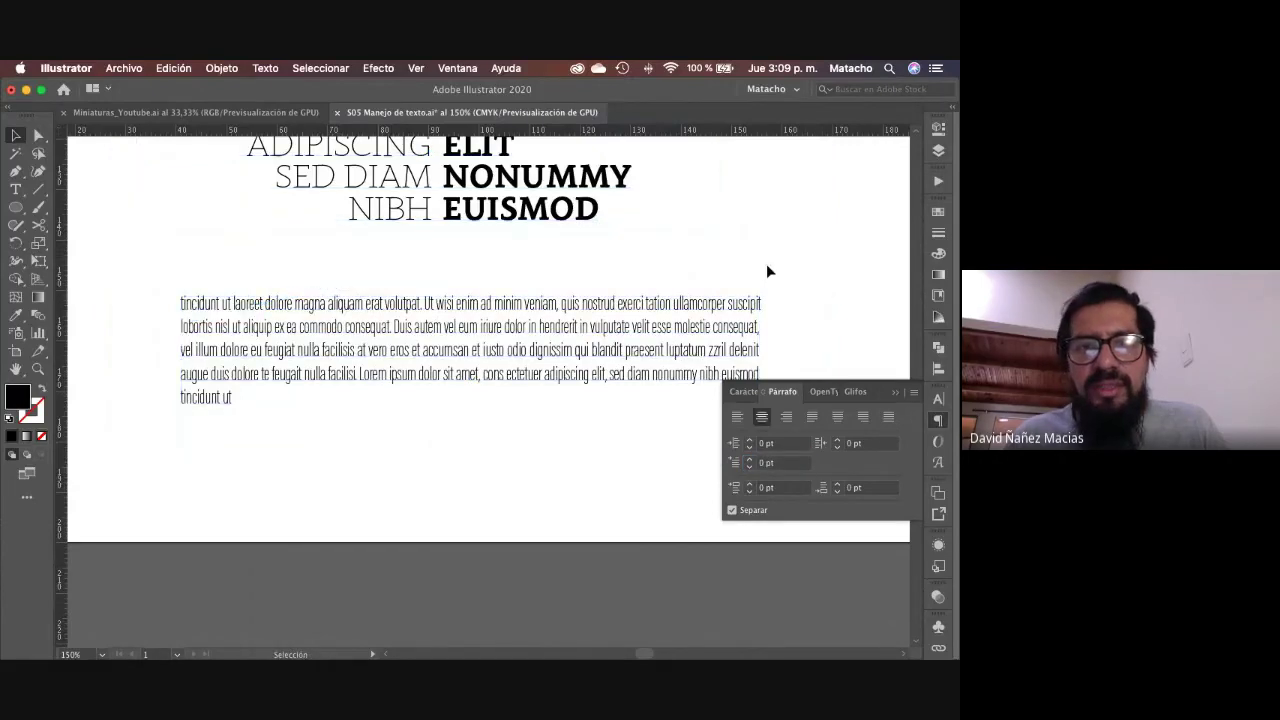
Step: Narrow the body text frame from both sides to about 91 mm wide
key(z)
key(super+minus)
key(super+minus)
key(v)
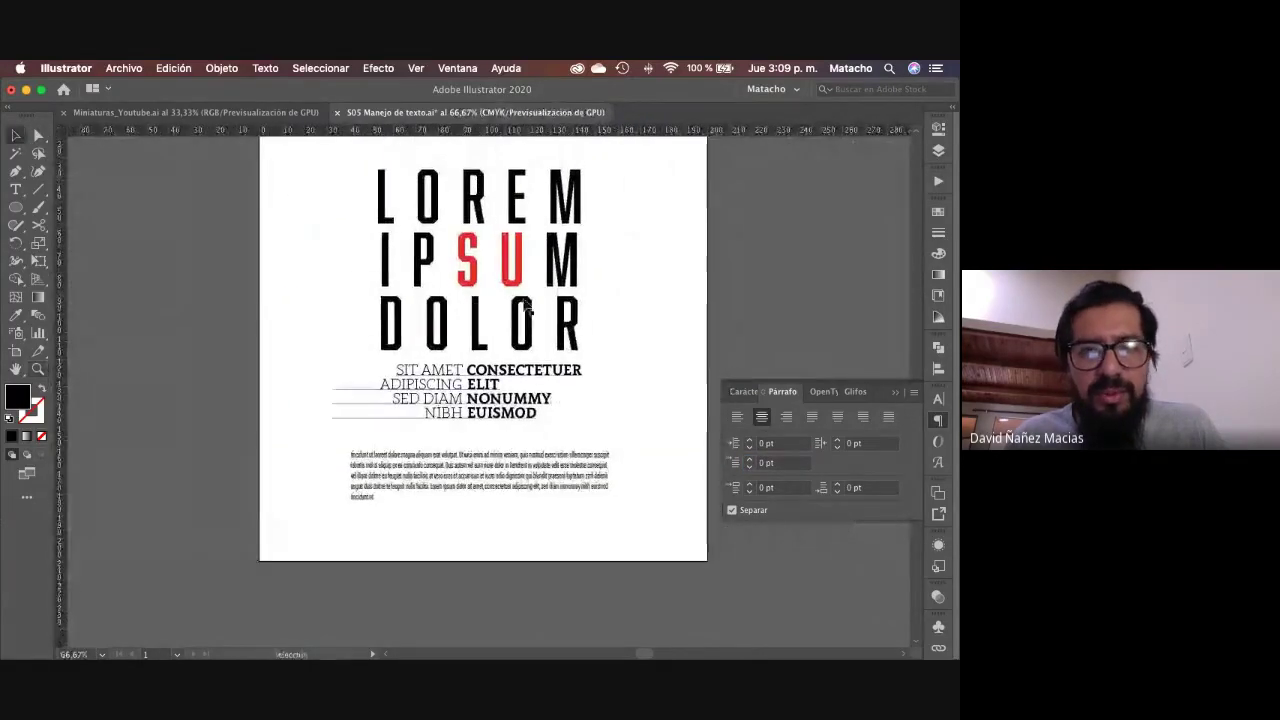
click(515, 292)
click(612, 425)
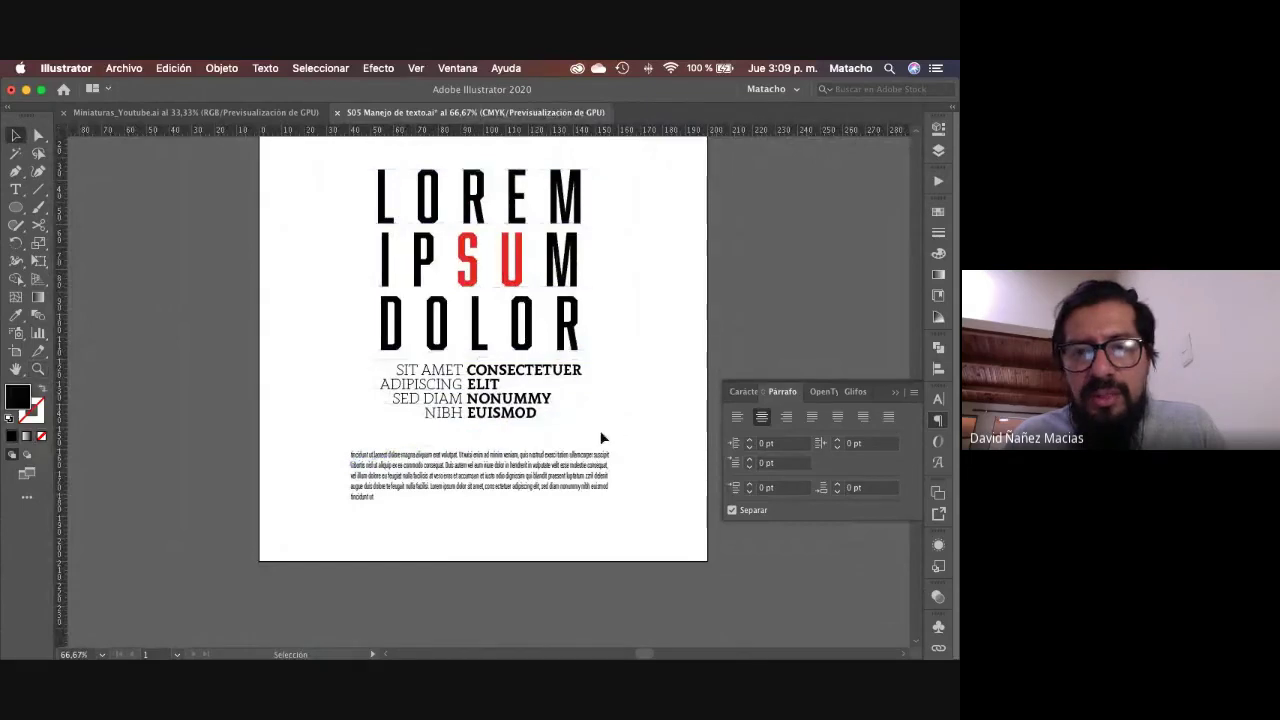
click(490, 465)
key(z)
click(490, 465)
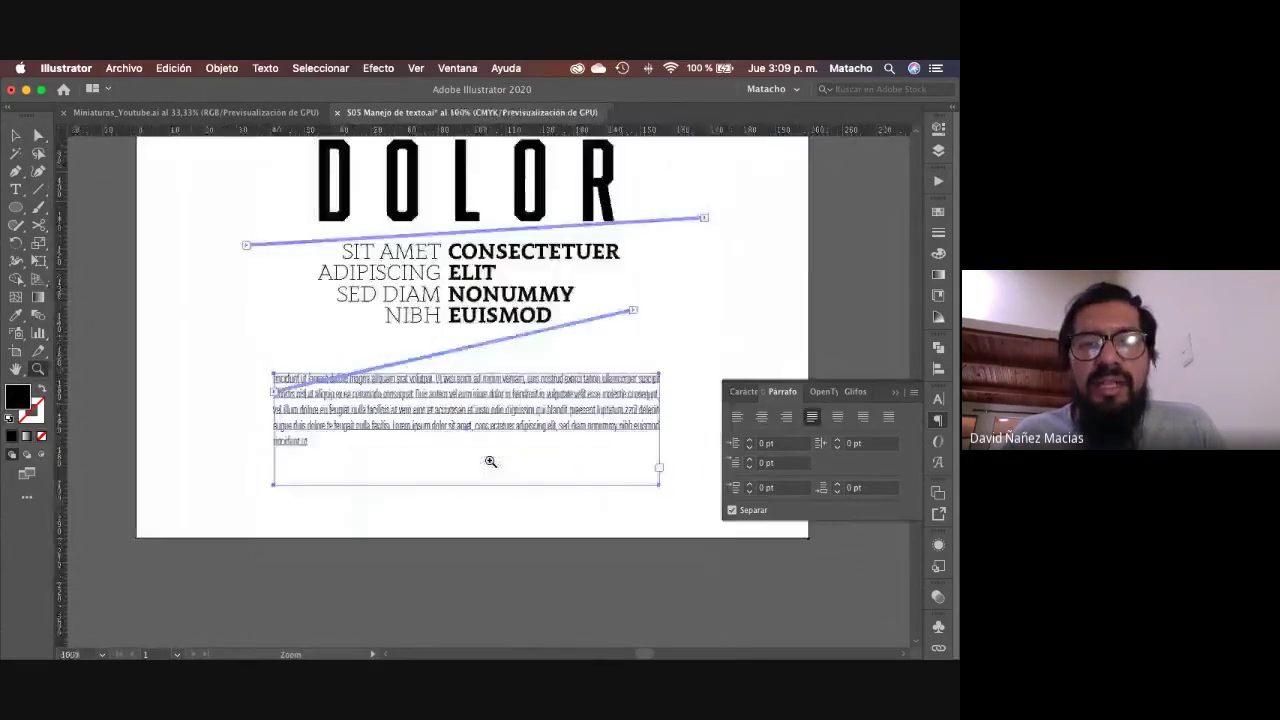
click(490, 461)
key(v)
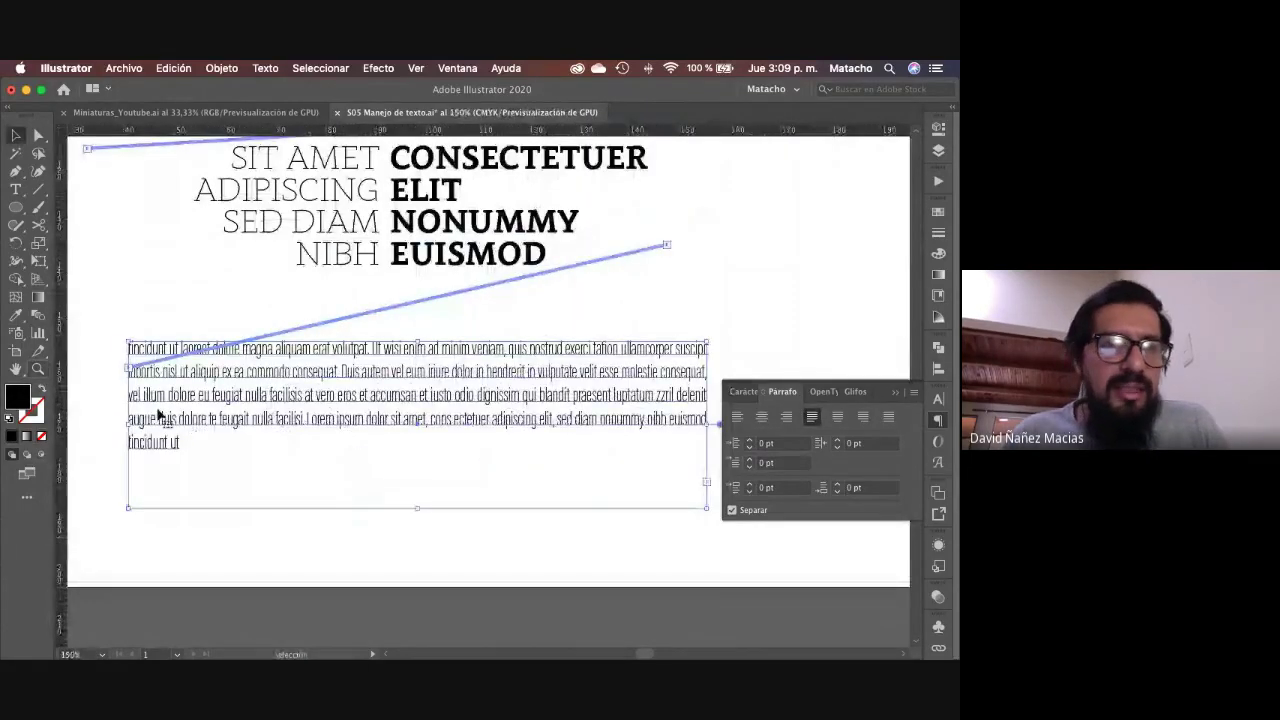
drag(130, 425, 187, 430)
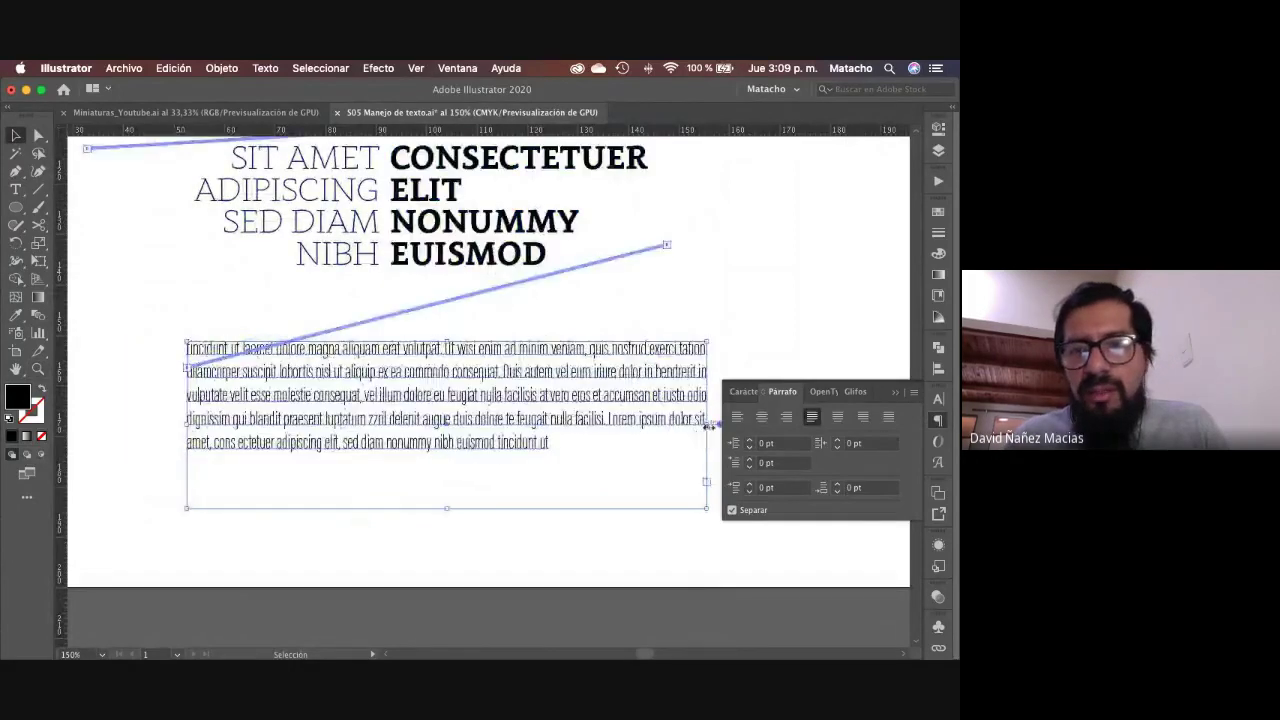
drag(706, 425, 650, 423)
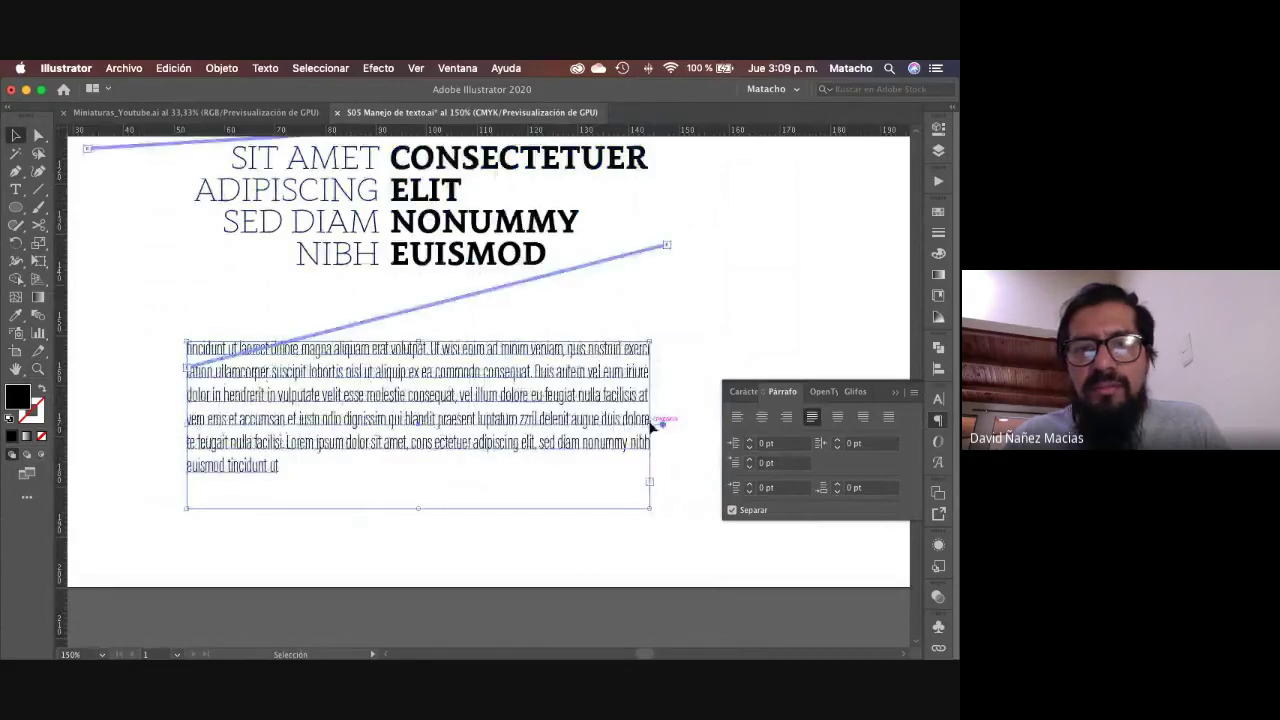
Step: Copy the passage from "vulputate velit" through "luptatum" and append it to the end of the body paragraph, without the trailing "zzr"
click(284, 469)
double_click(284, 469)
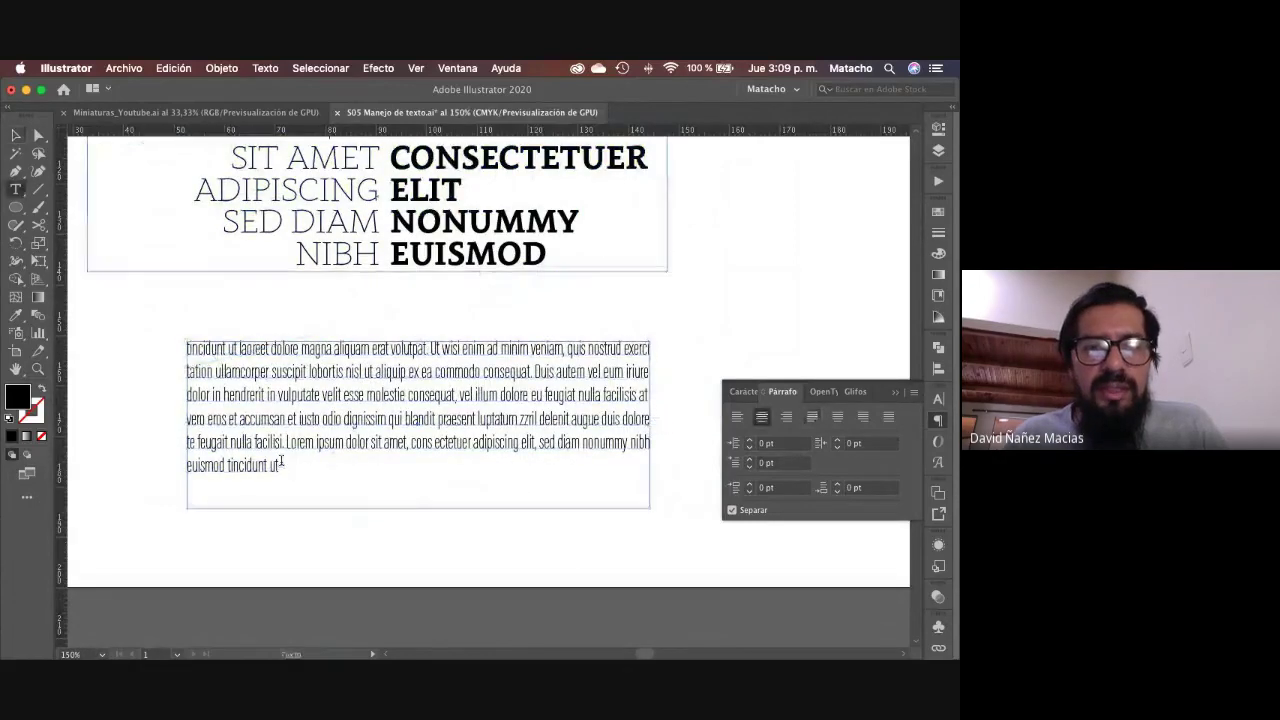
drag(278, 395, 533, 431)
key(super+c)
click(281, 465)
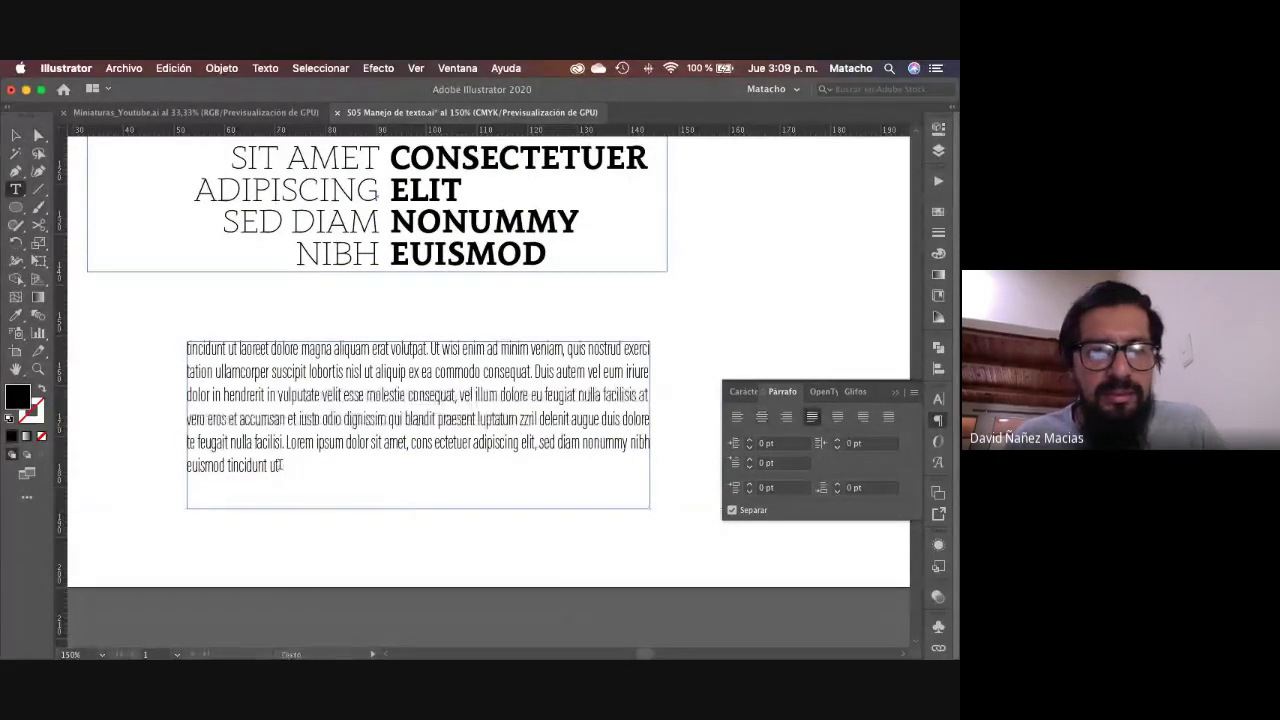
key(super+v)
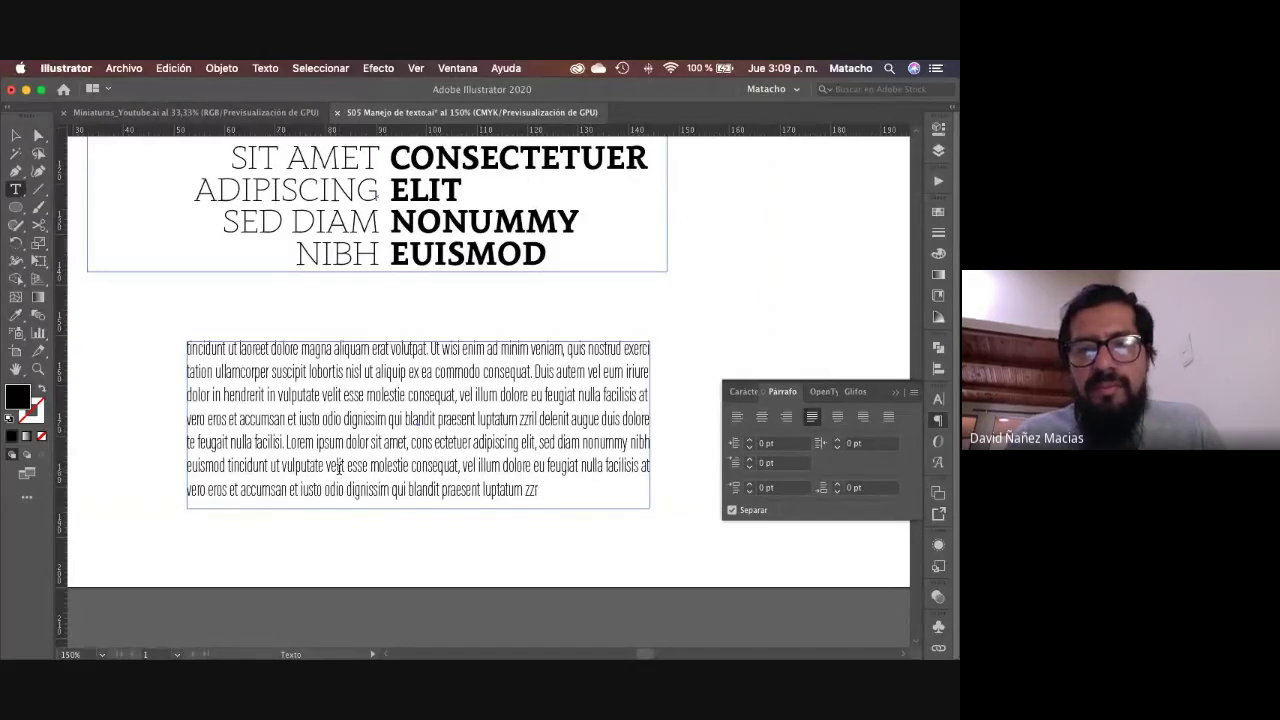
key(BackSpace)
key(BackSpace)
key(BackSpace)
key(Escape)
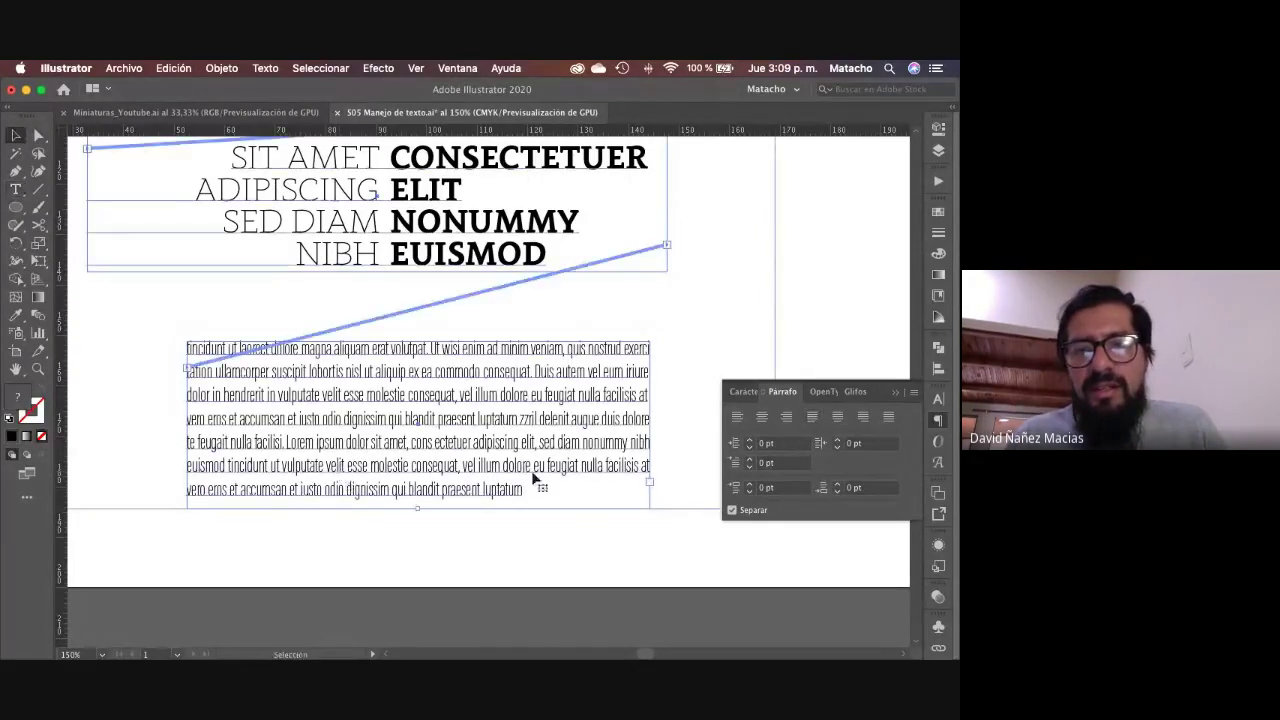
Step: Select the entire body paragraph and center-align its lines
double_click(471, 487)
drag(523, 490, 172, 342)
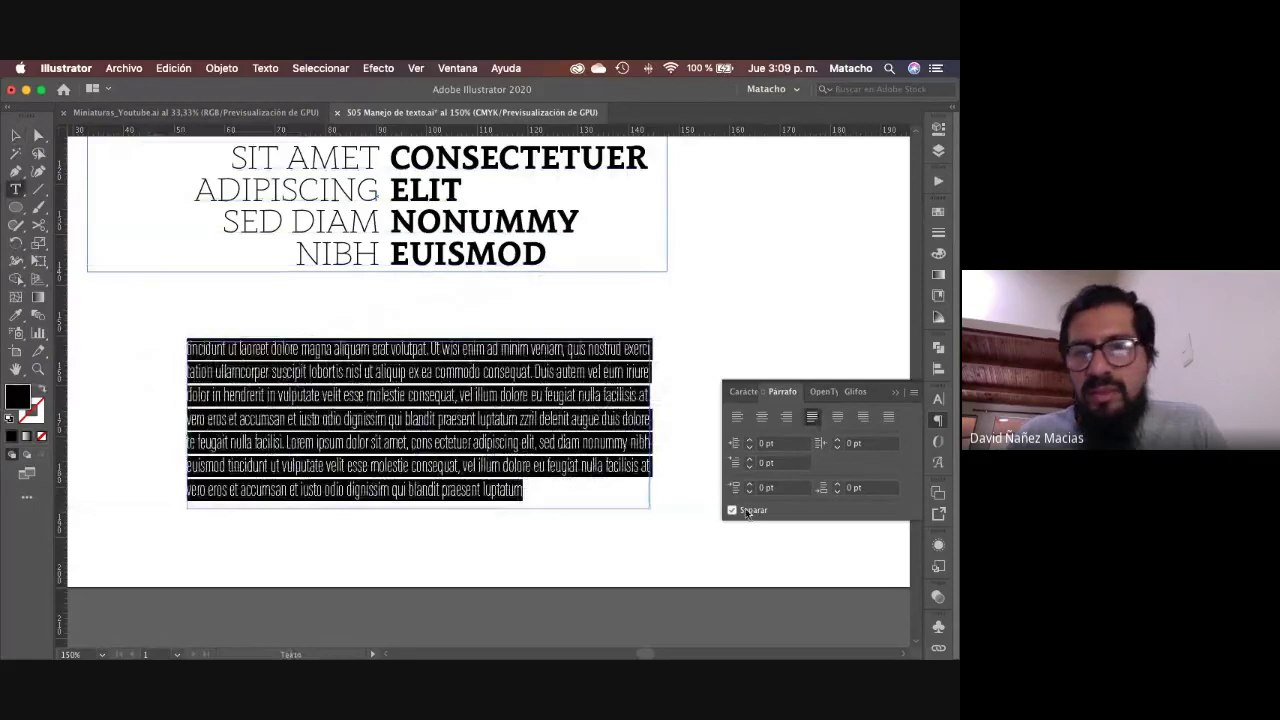
click(761, 418)
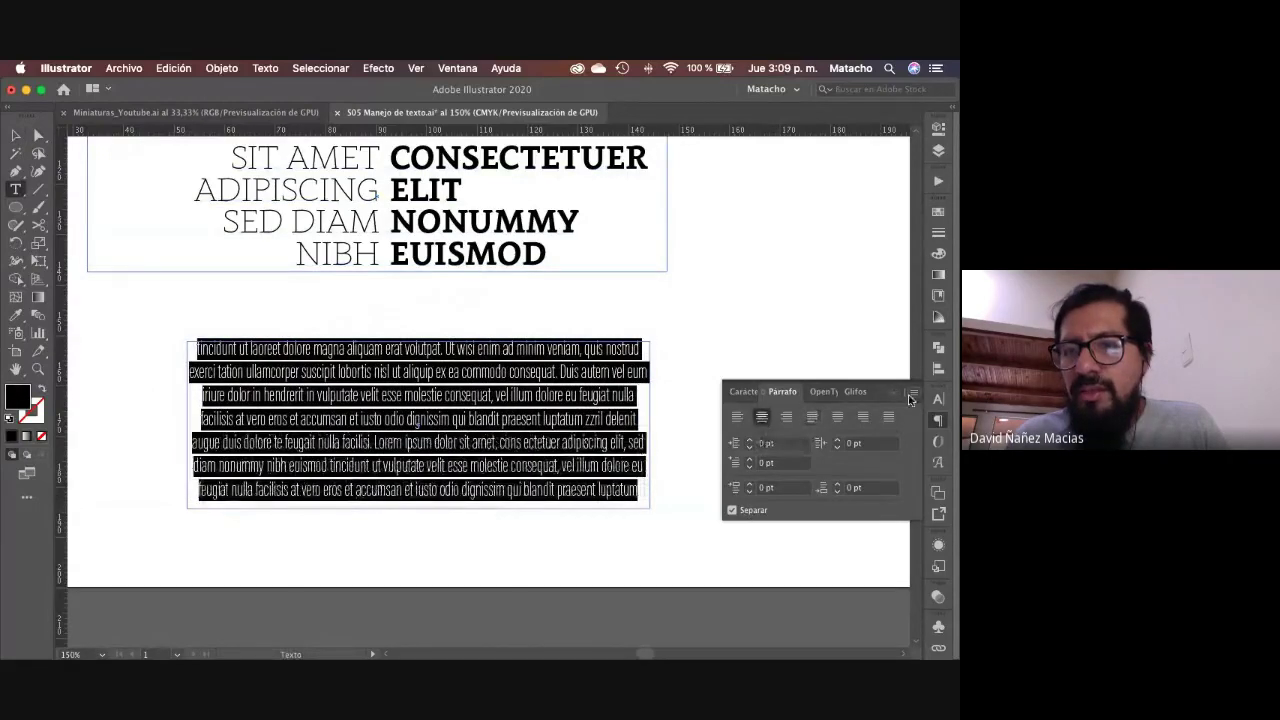
Step: Set the whole body paragraph in all caps instead of small caps and leave text editing
click(912, 392)
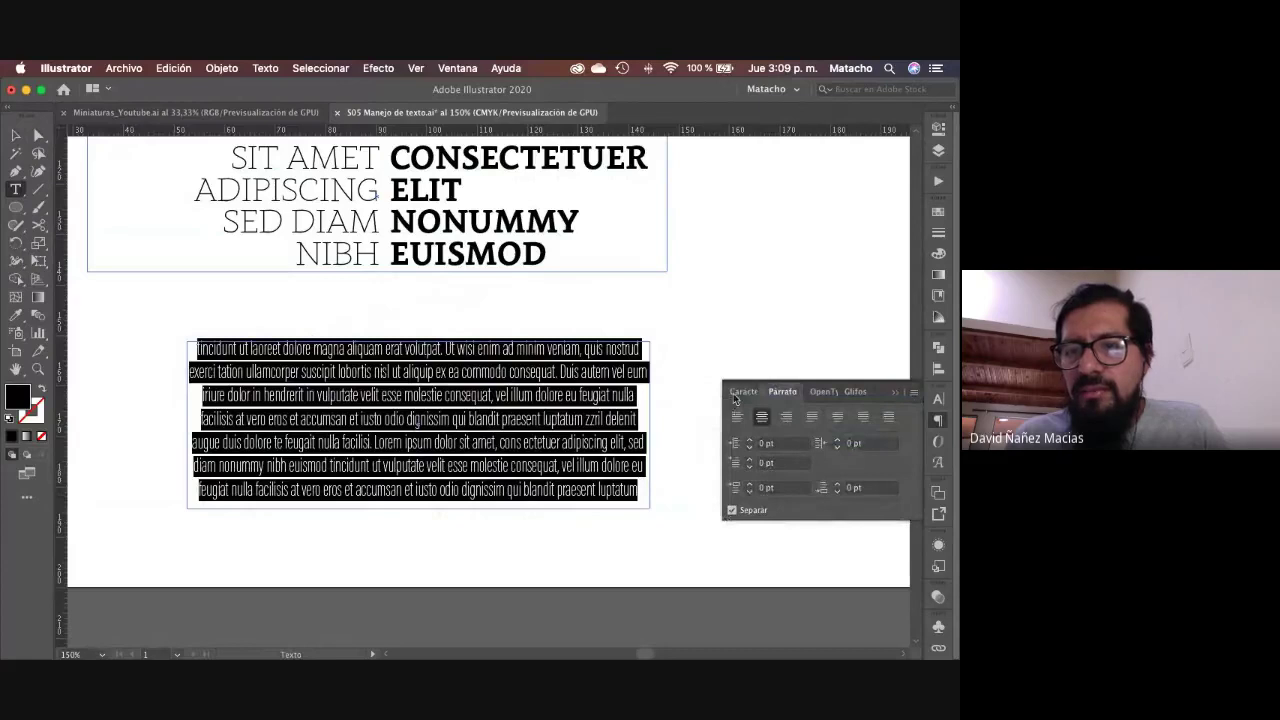
click(733, 393)
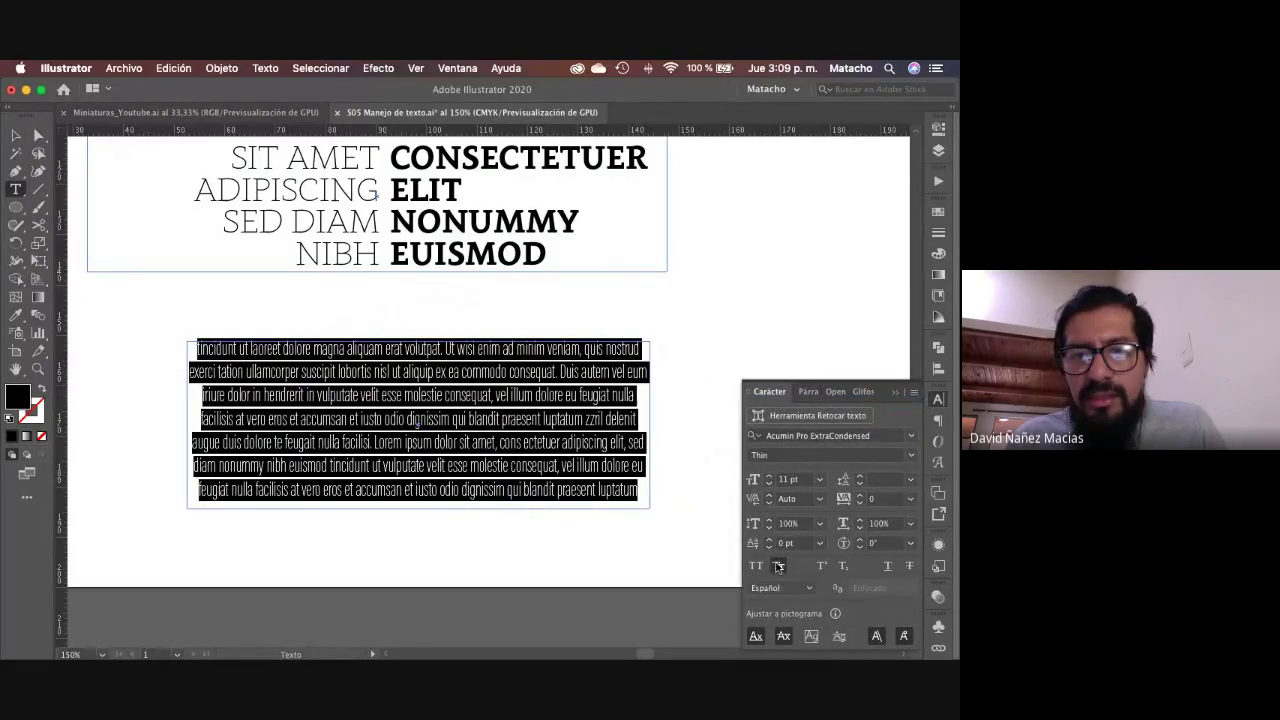
click(779, 566)
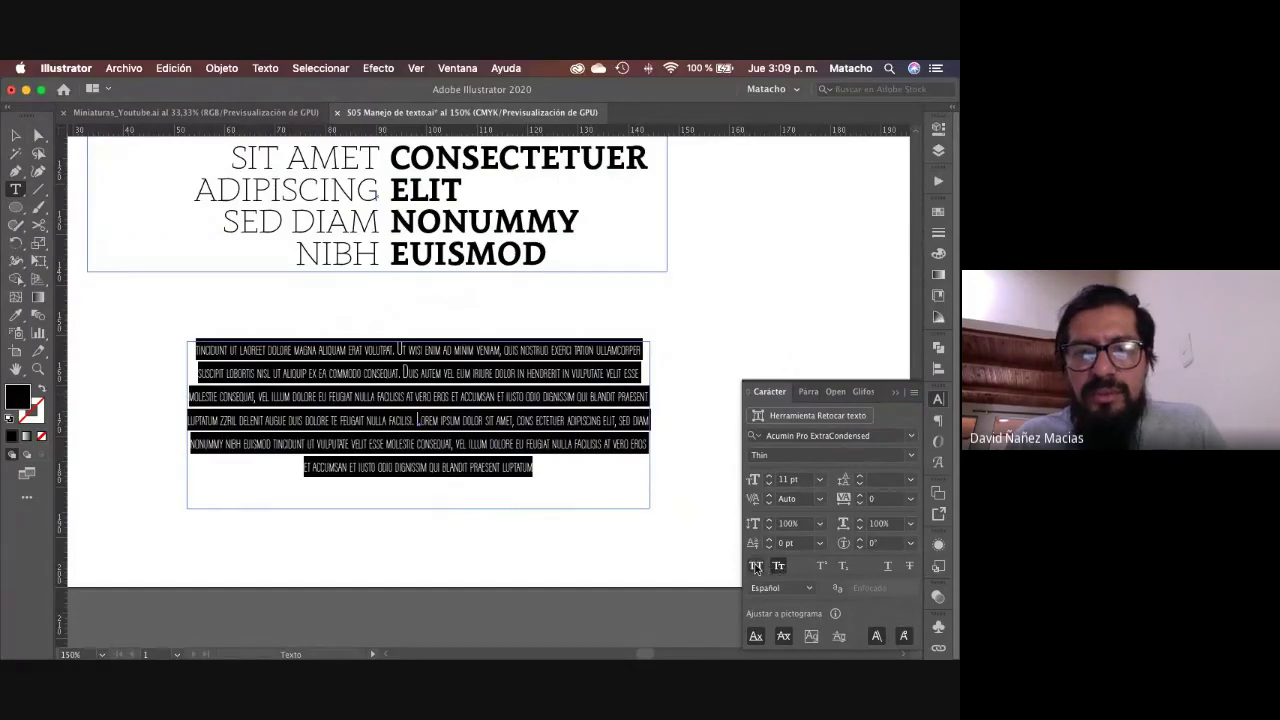
click(756, 566)
key(Escape)
click(580, 325)
Step: Lengthen the body text frame downward until the entire all-caps paragraph fits inside it
key(z)
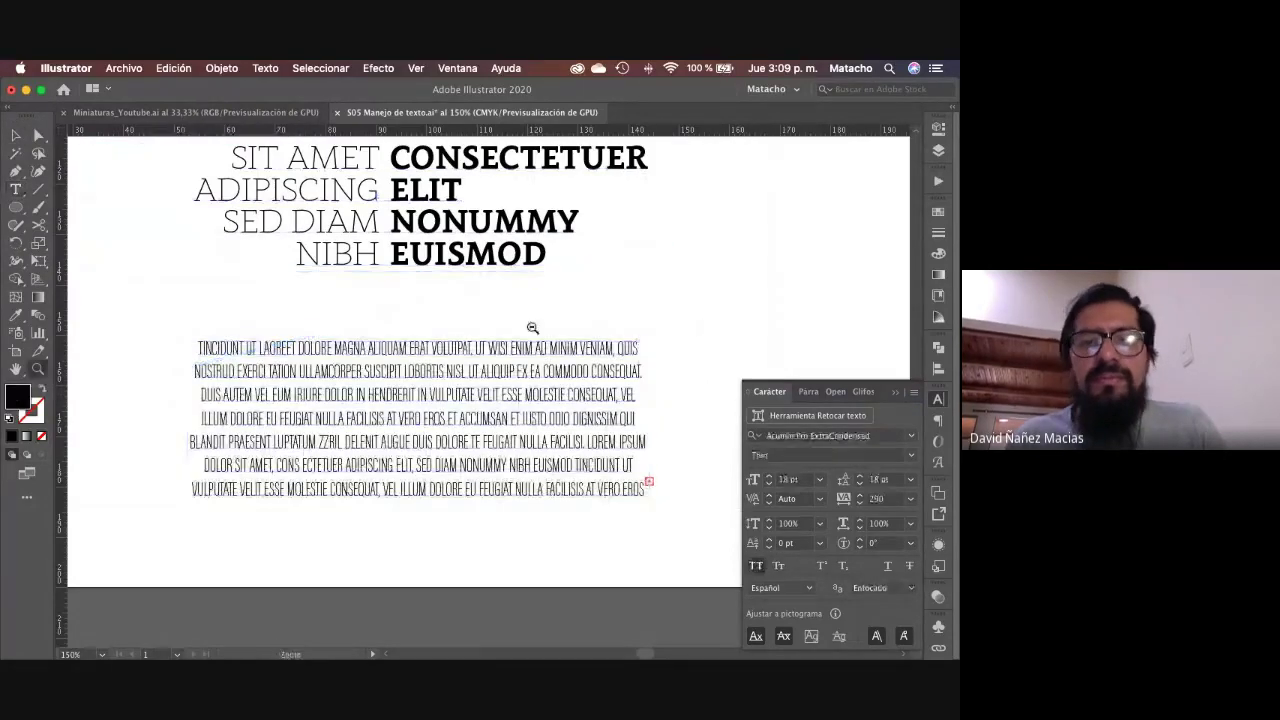
alt+click(533, 328)
alt+click(473, 362)
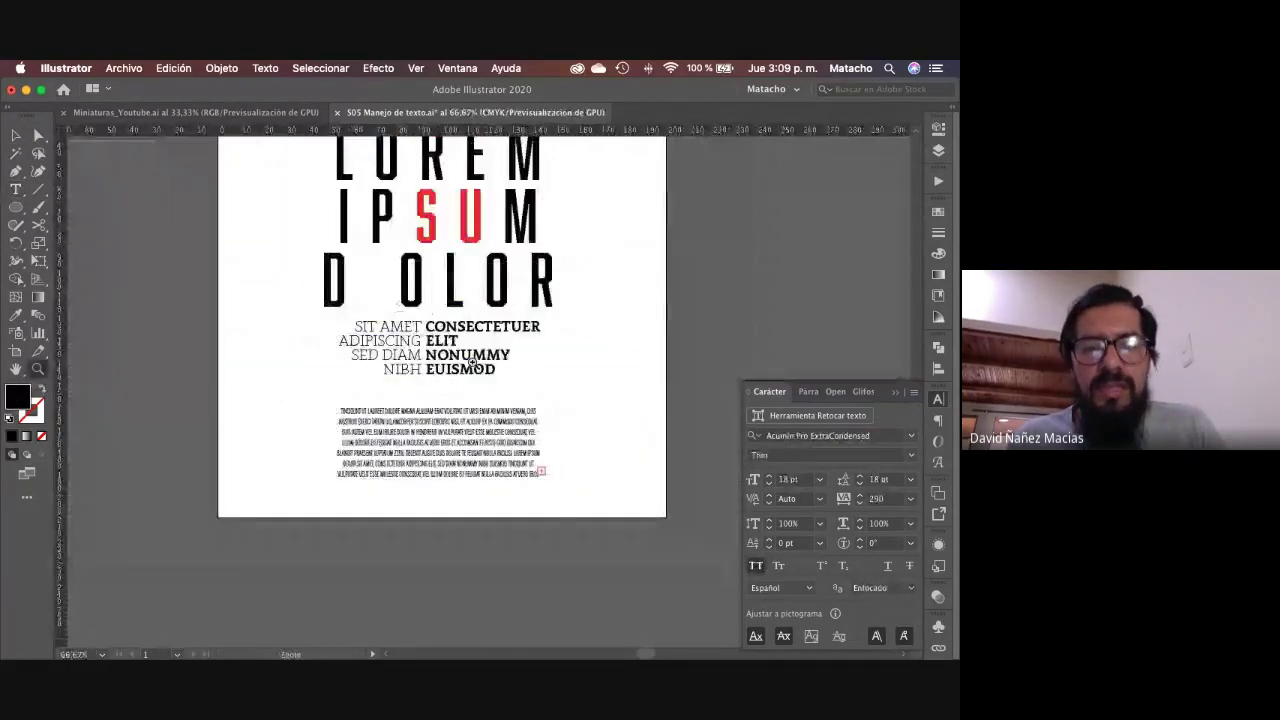
key(v)
click(455, 476)
drag(439, 482, 437, 491)
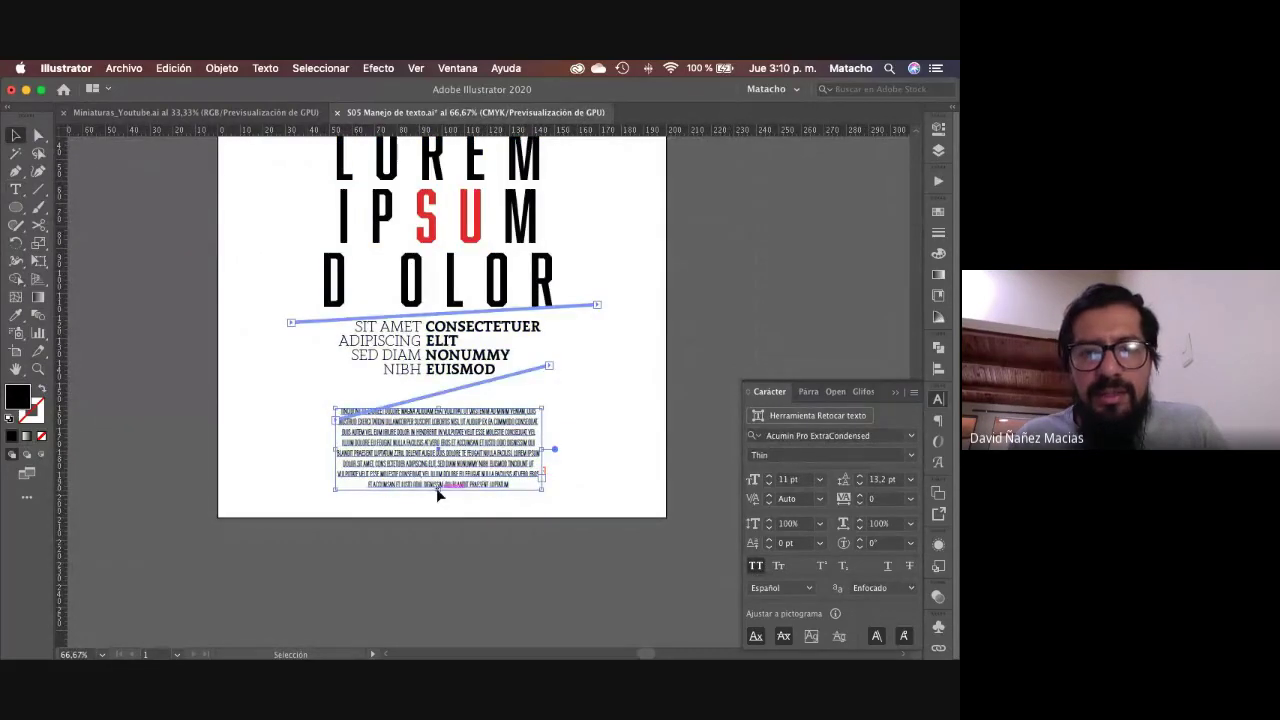
key(super+shift+a)
Step: Fill the body paragraph with the dark grey swatch C=0 M=0 Y=0 K=80 and deselect it
click(536, 438)
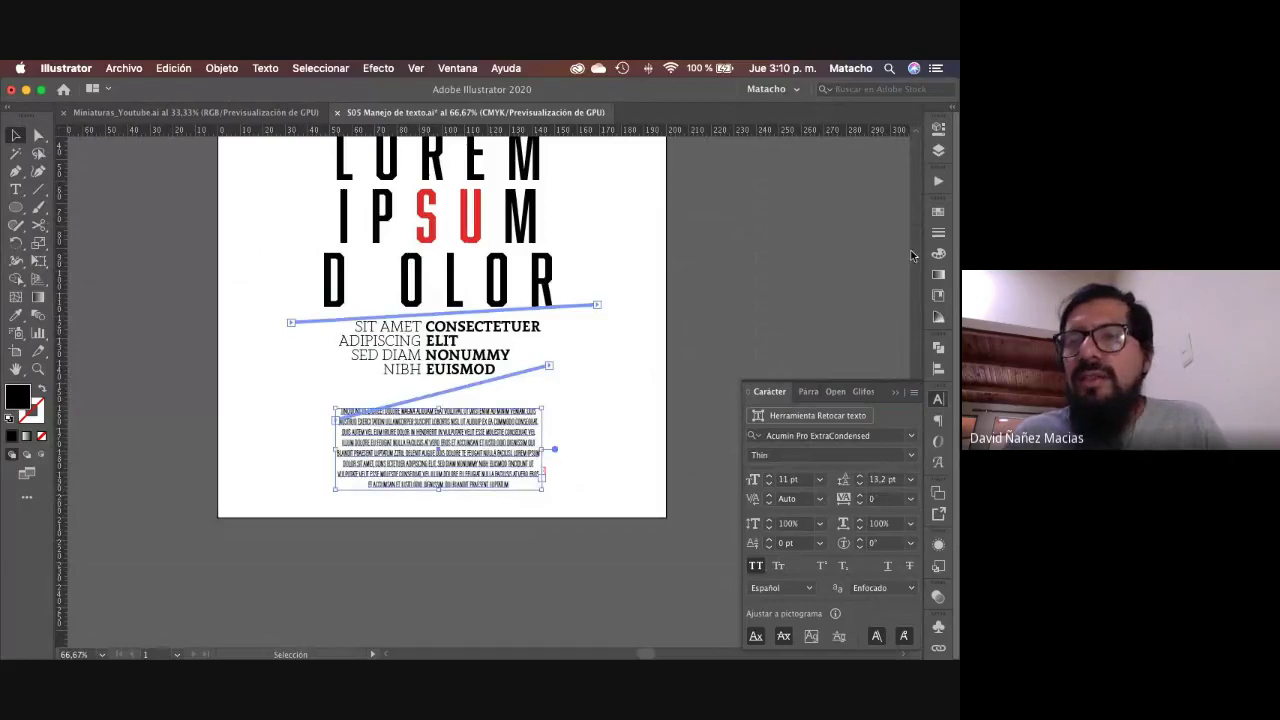
click(941, 212)
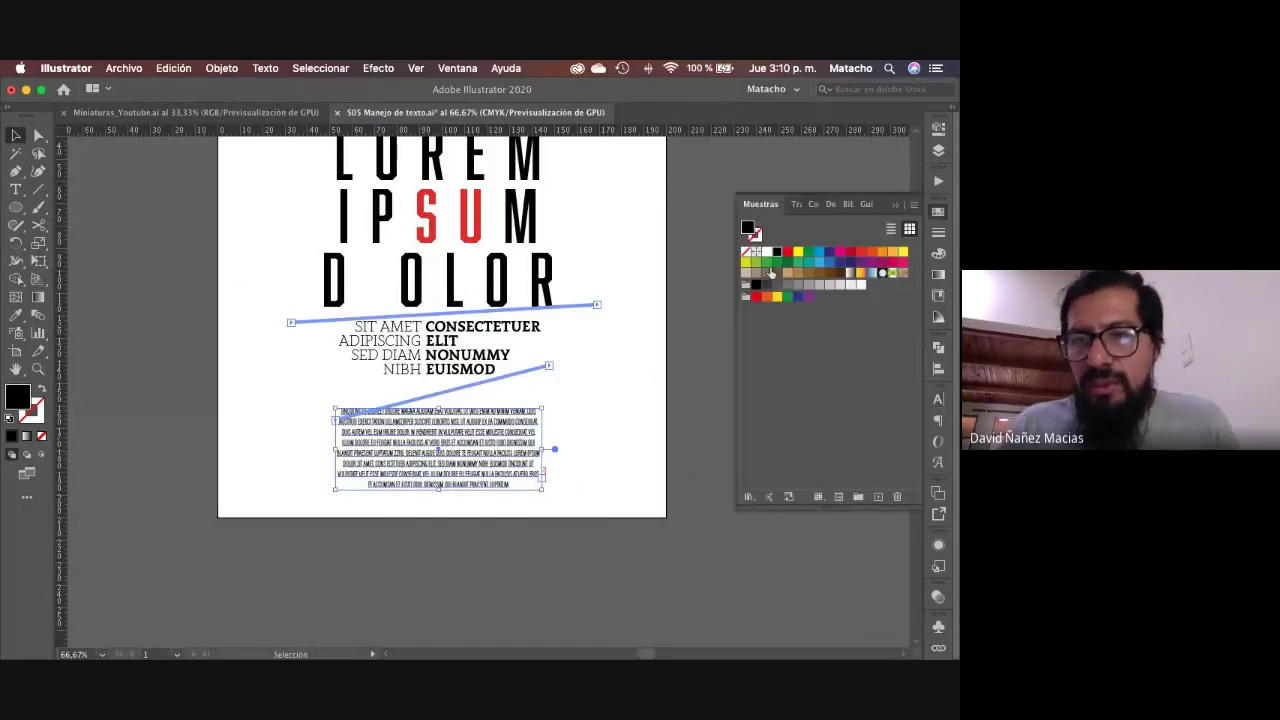
click(776, 287)
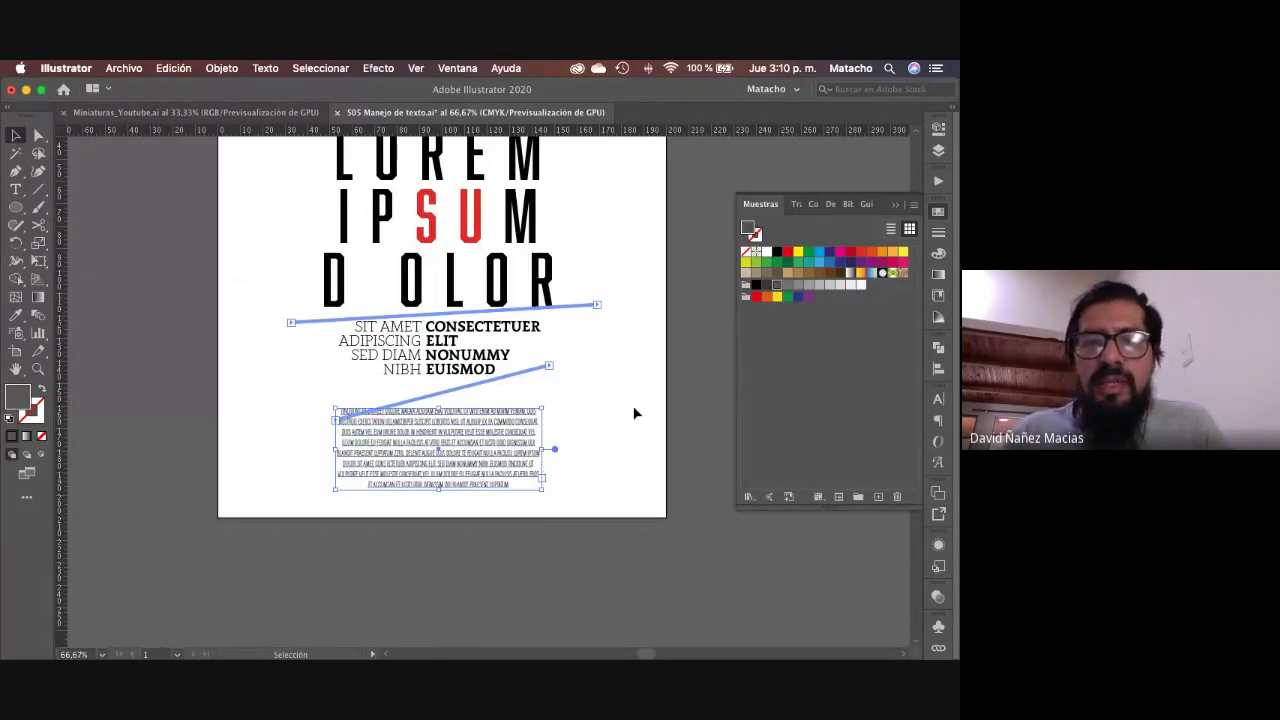
click(635, 411)
Step: Fill the entire tab-aligned heading with a red swatch matching the title's "SU" and deselect it
click(482, 360)
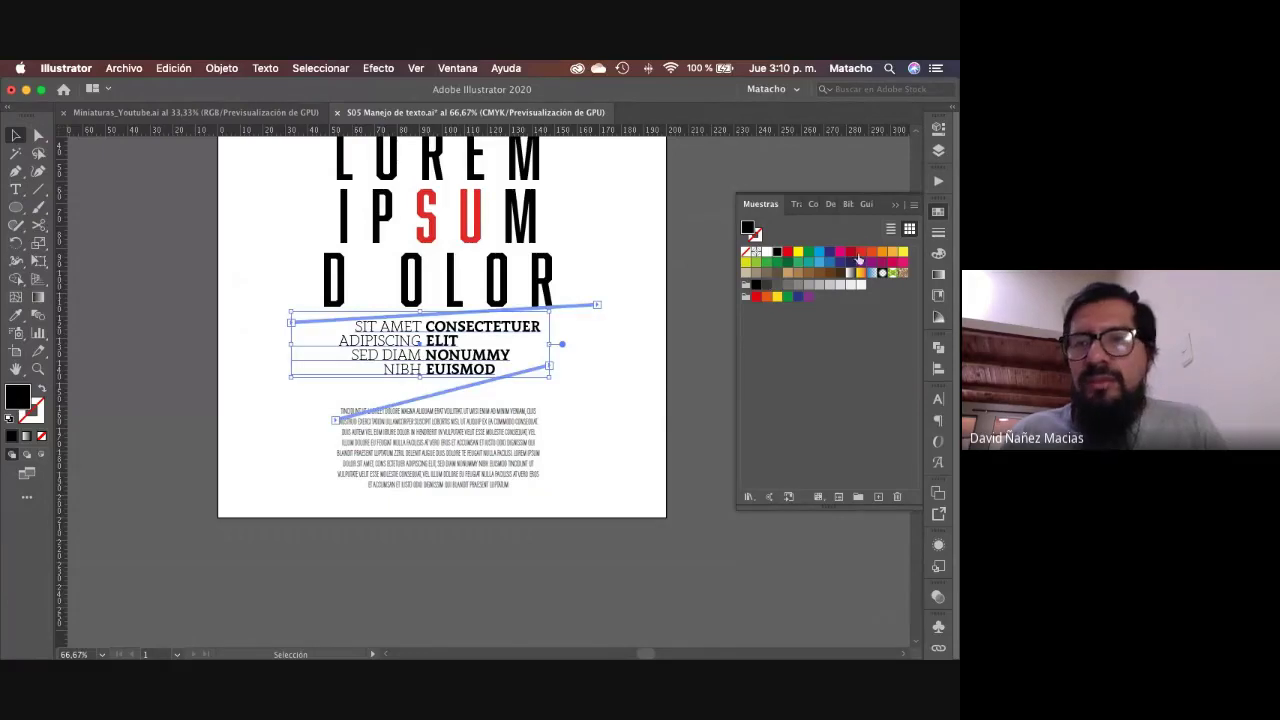
click(859, 253)
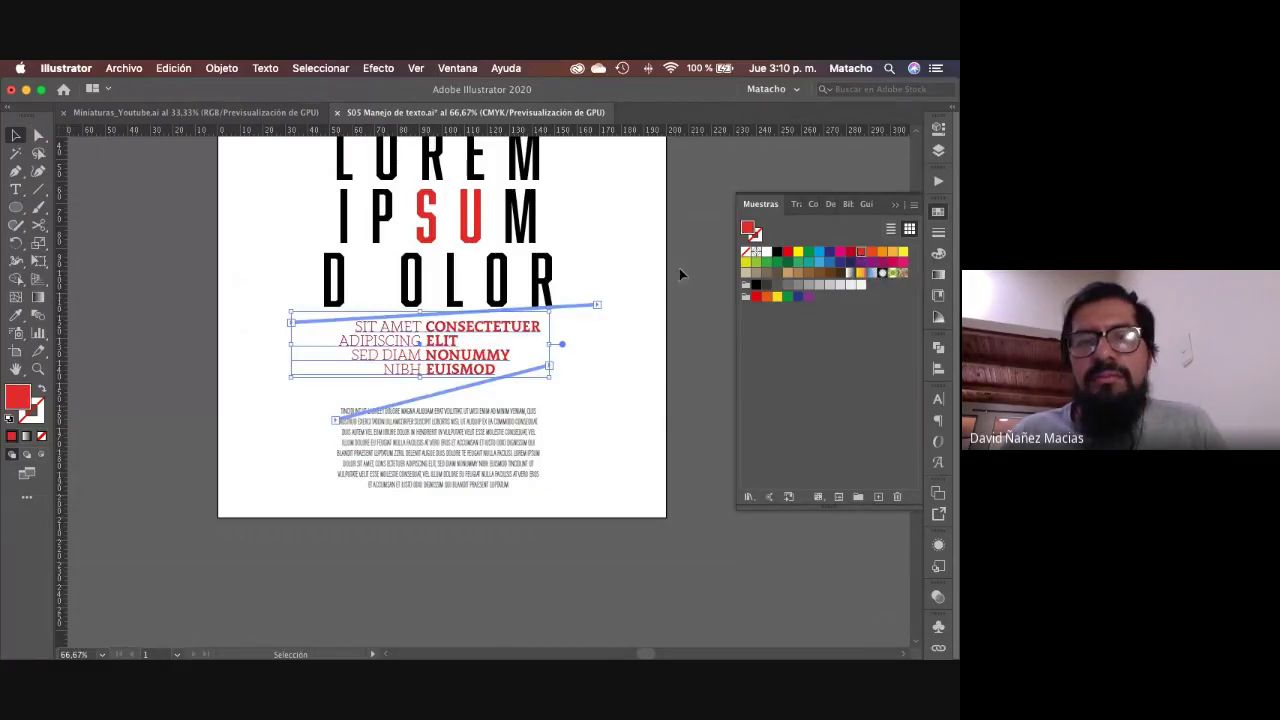
click(622, 316)
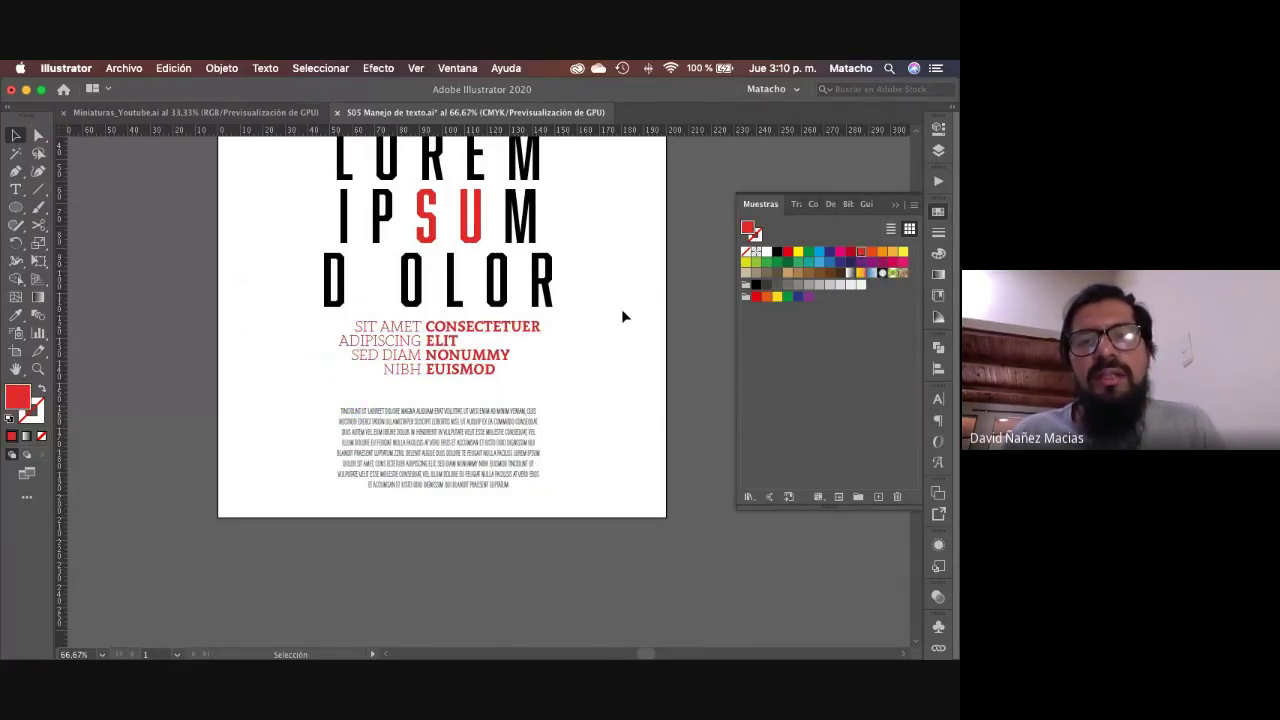
Step: Recolor only the words "SIT AMET" in the heading with the dark grey swatch C=0 M=0 Y=0 K=90
key(z)
click(447, 324)
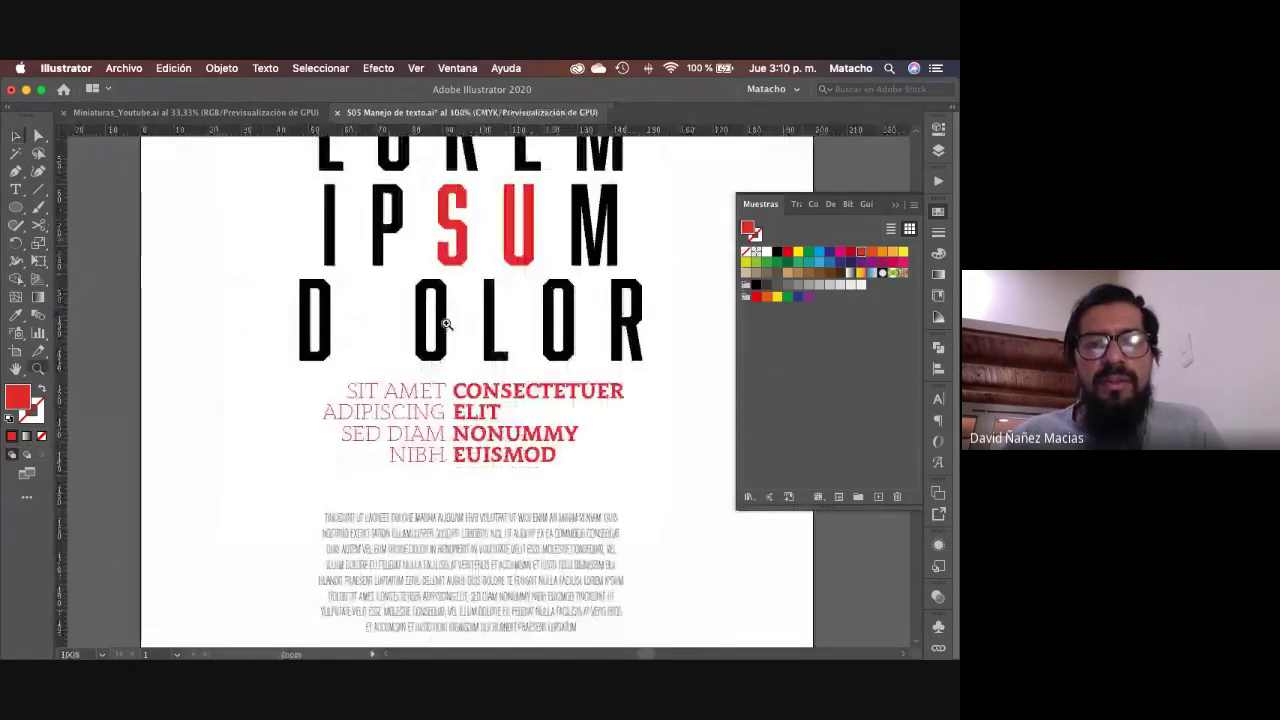
click(447, 324)
key(t)
drag(304, 343, 200, 376)
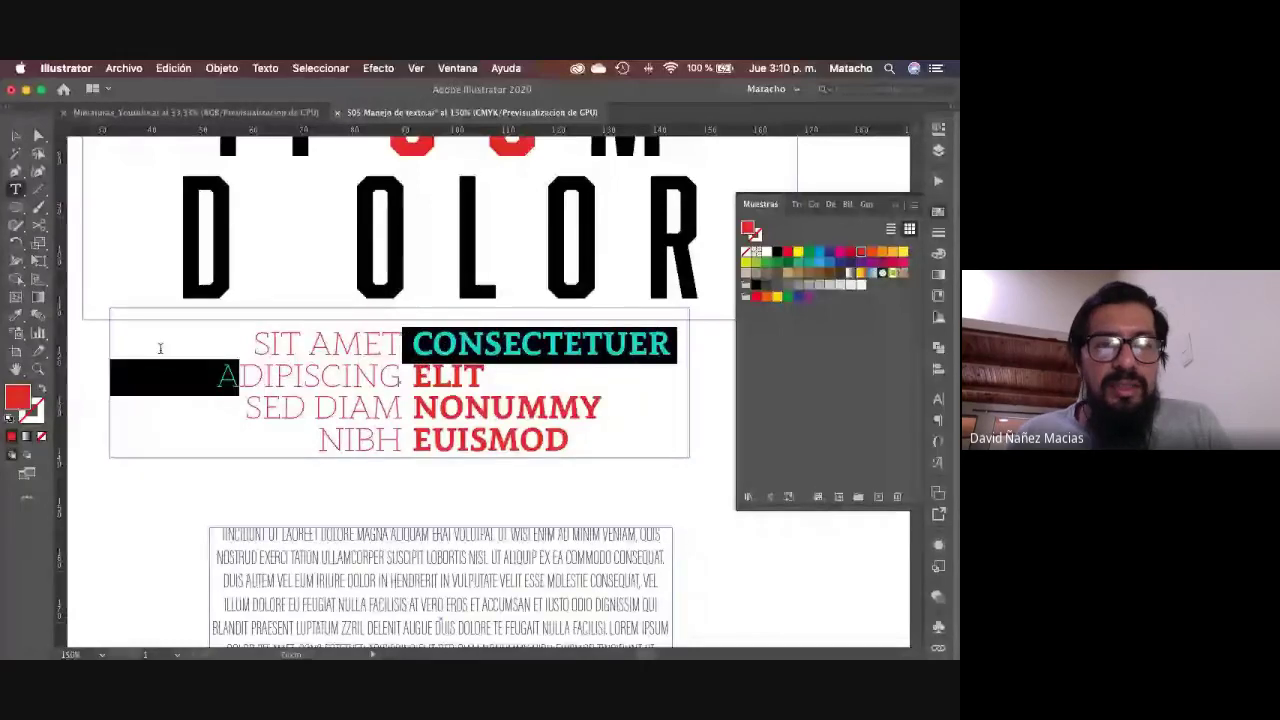
click(273, 343)
key(shift+Right)
key(shift+Right)
key(shift+Right)
key(shift+Right)
key(shift+Right)
key(shift+Right)
key(shift+Right)
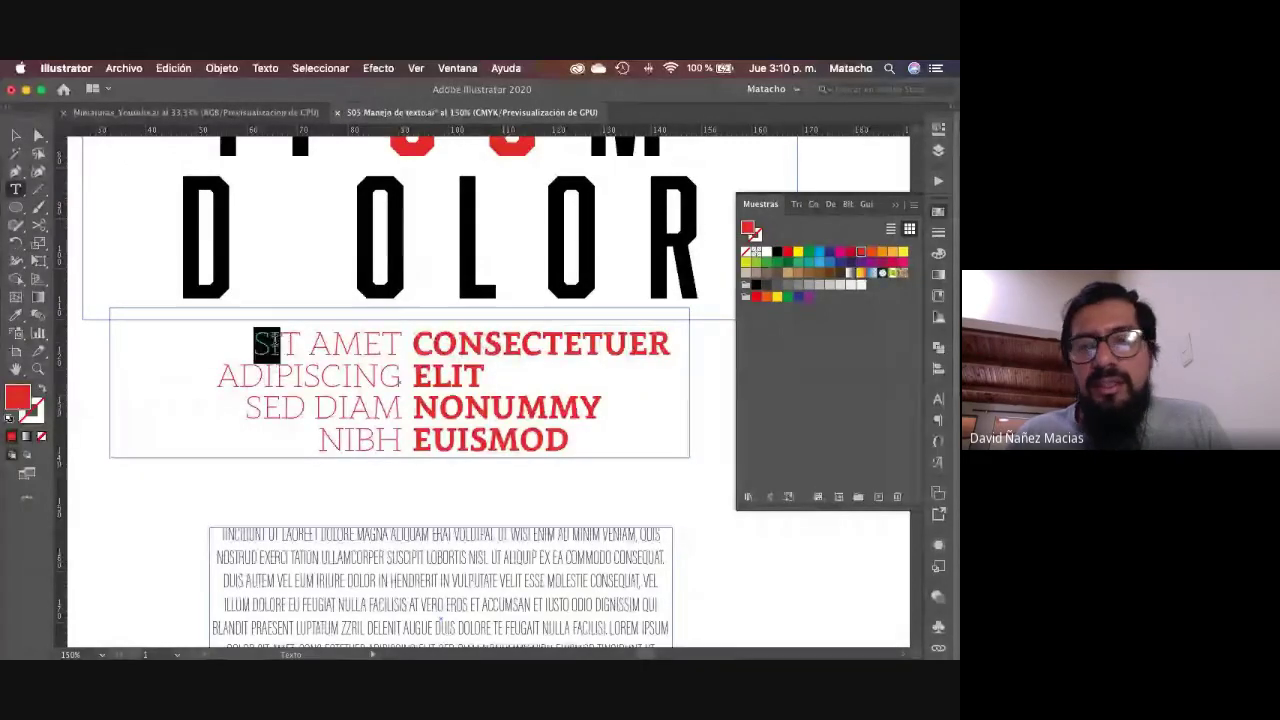
key(shift+Right)
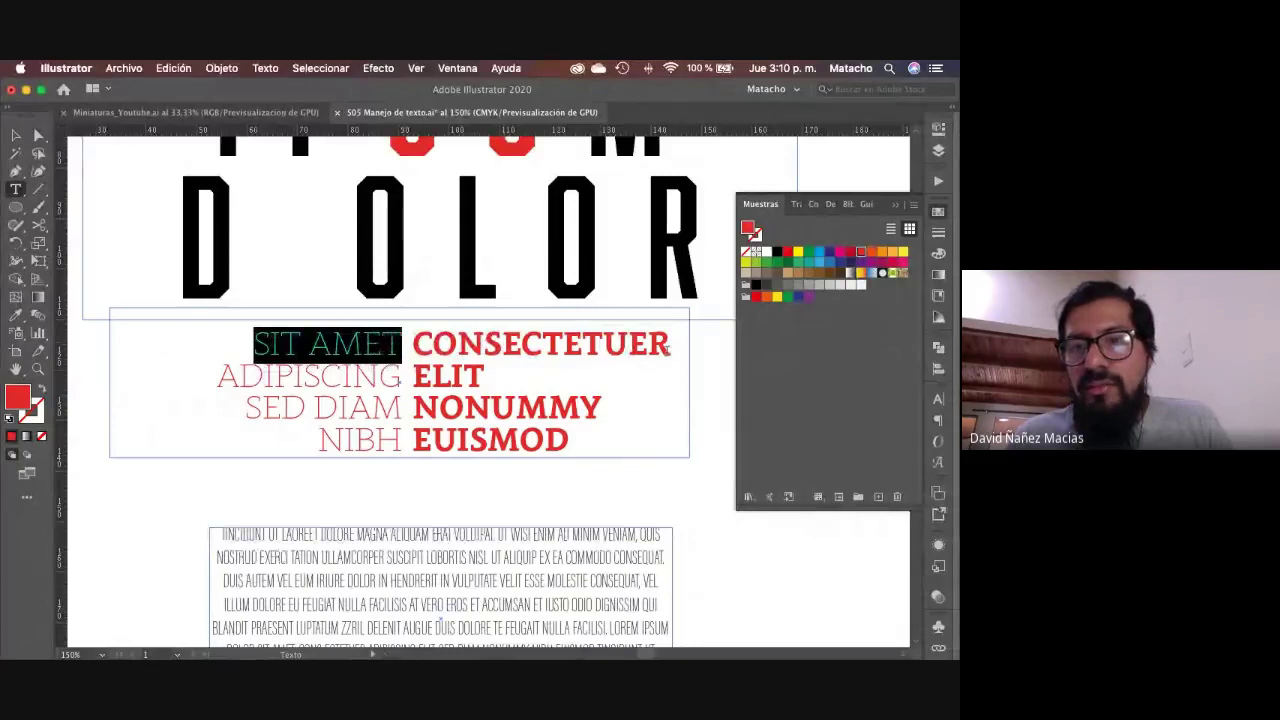
click(767, 283)
Step: Recolor the word "ADIPISCING" in the heading with the dark grey K=90 swatch
key(shift+Left)
key(shift+Left)
key(shift+Left)
key(shift+Left)
key(shift+Left)
key(shift+Left)
key(shift+Left)
key(shift+Left)
key(shift+Left)
key(shift+Left)
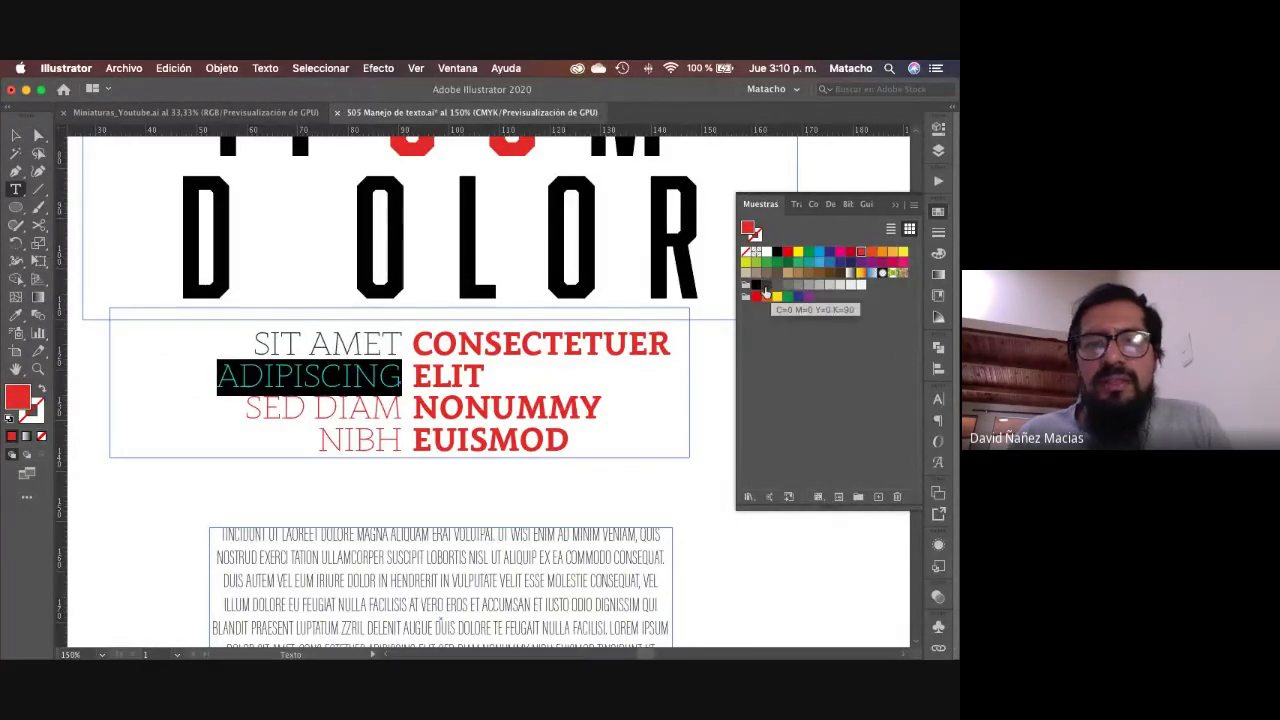
click(767, 284)
Step: Recolor the words "SED DIAM" in the heading with the dark grey K=90 swatch
key(Down)
key(shift+Left)
key(shift+Left)
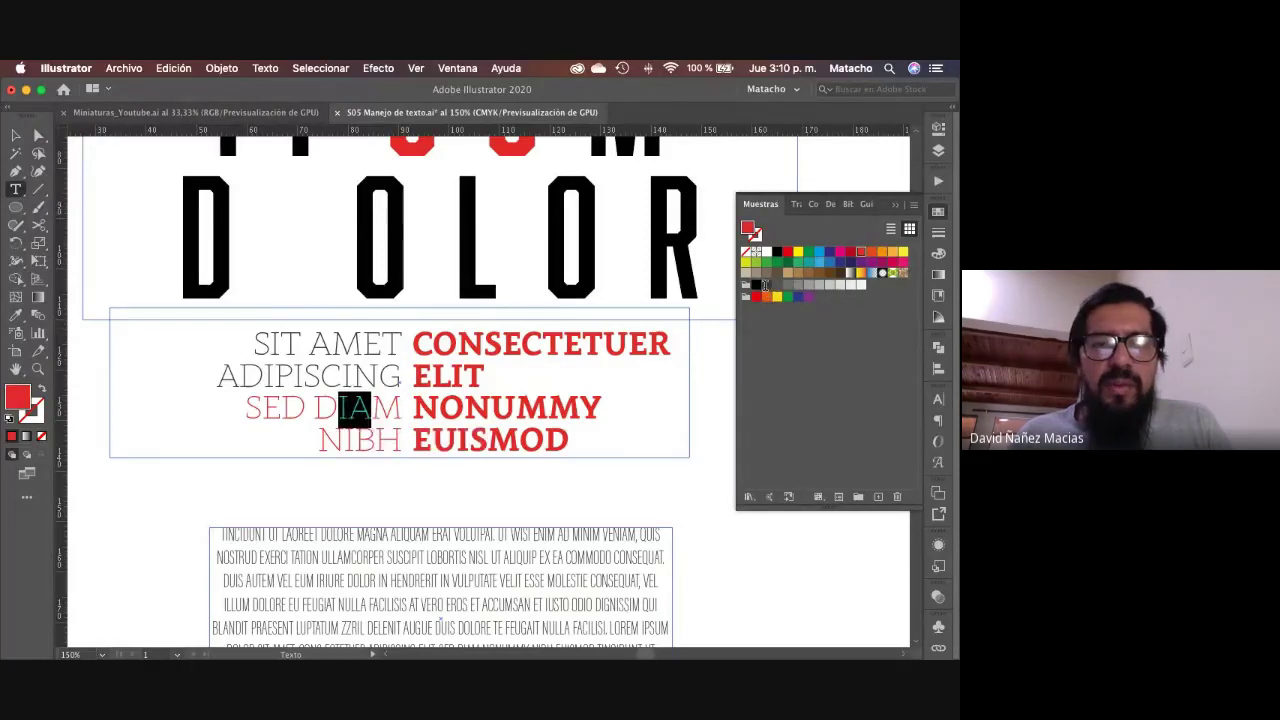
key(Right)
key(Right)
key(shift+Left)
key(shift+Left)
key(shift+Left)
key(shift+Left)
key(shift+Left)
key(shift+Left)
key(shift+Left)
key(shift+Left)
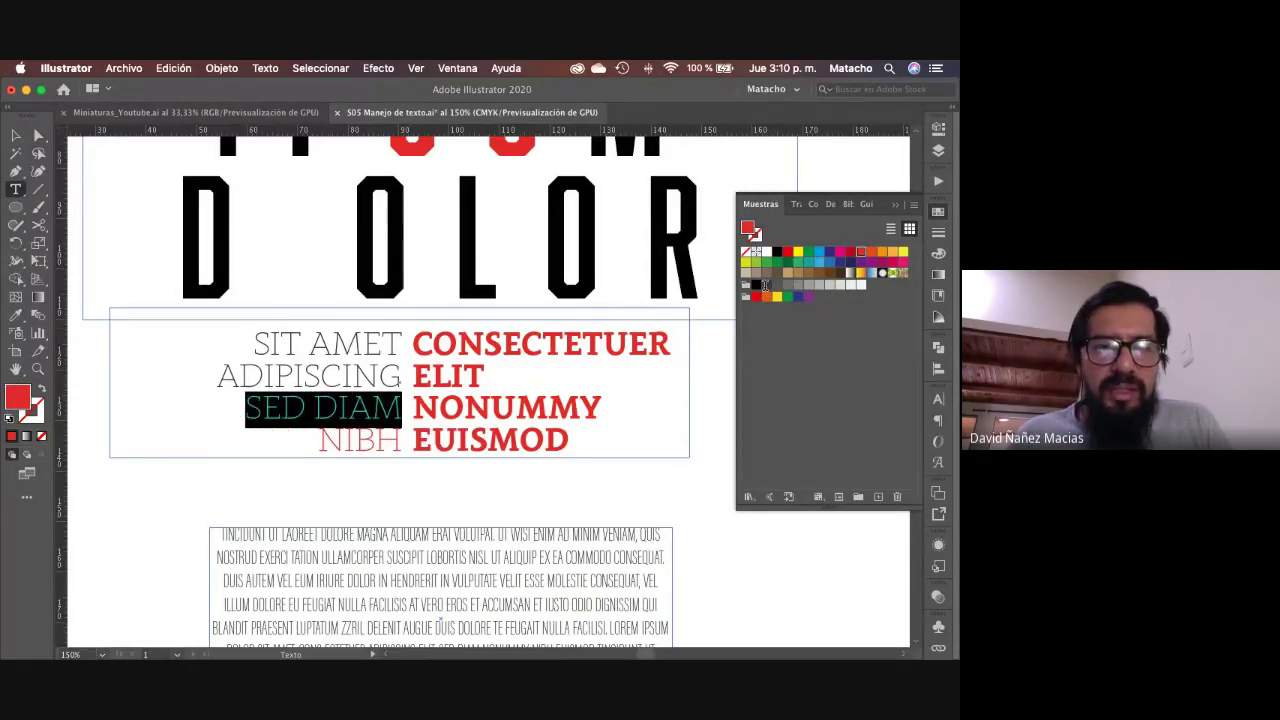
click(763, 285)
Step: Recolor the word "NIBH" in the heading with the dark grey K=90 swatch and leave text editing
key(Down)
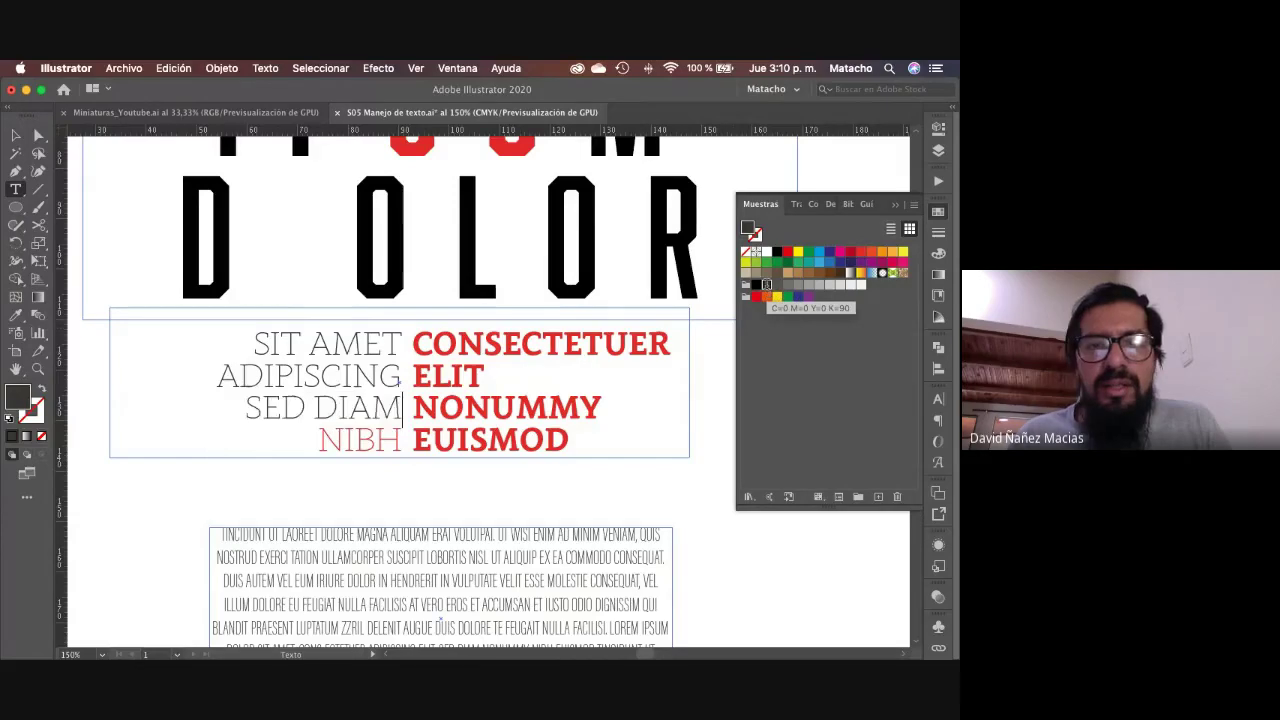
key(shift+Left)
key(shift+Left)
key(shift+Left)
key(shift+Left)
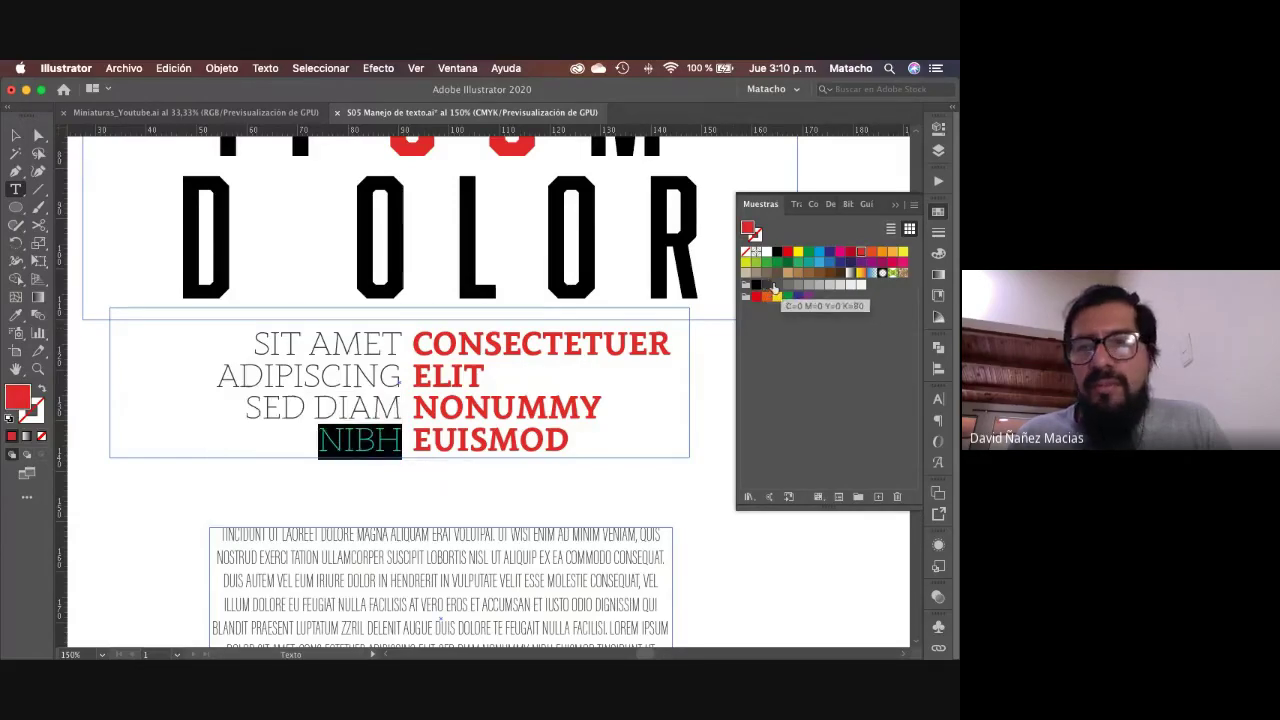
click(766, 286)
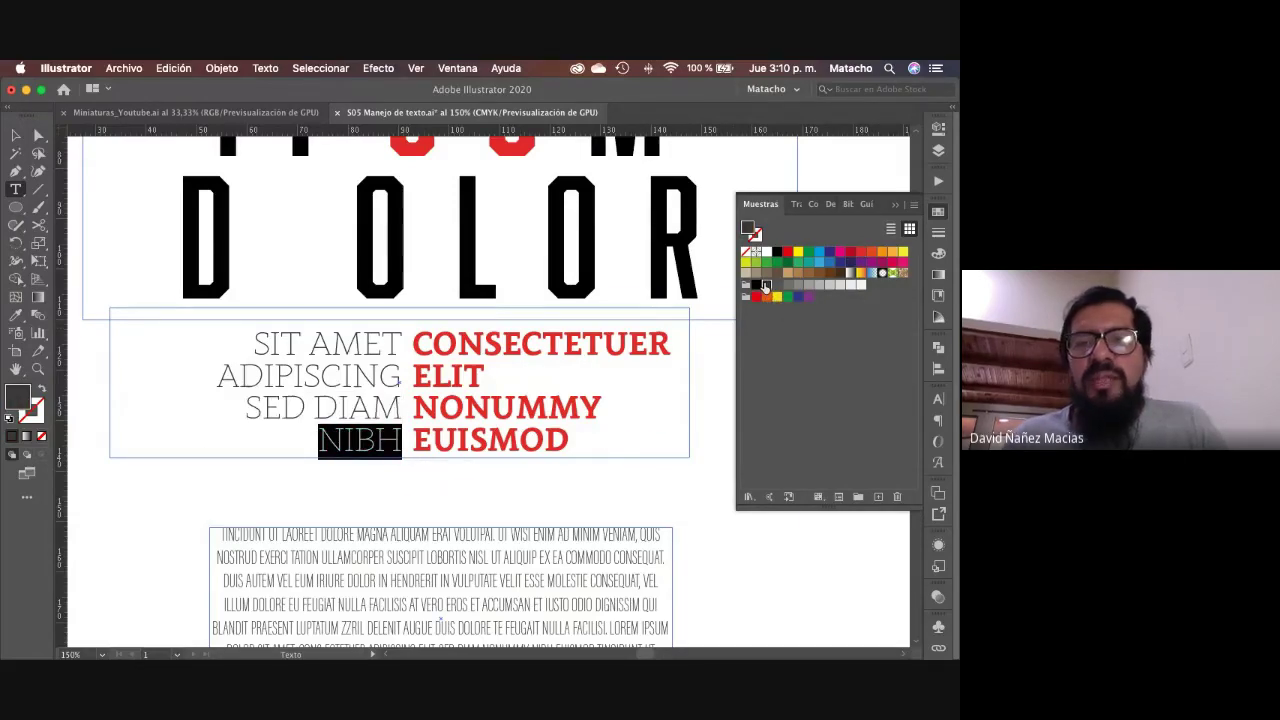
key(Escape)
Step: Display the whole artboard in full-screen mode without panels to review the composition
key(z)
alt+click(560, 366)
alt+click(562, 368)
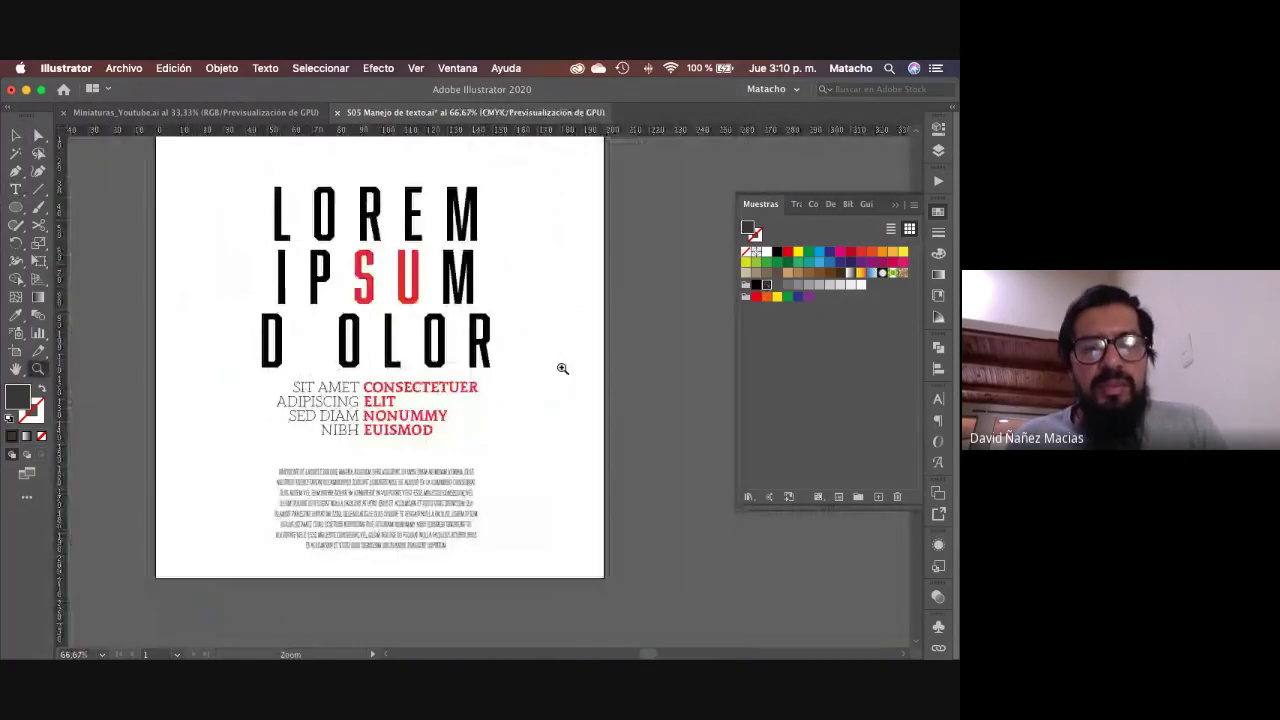
key(f)
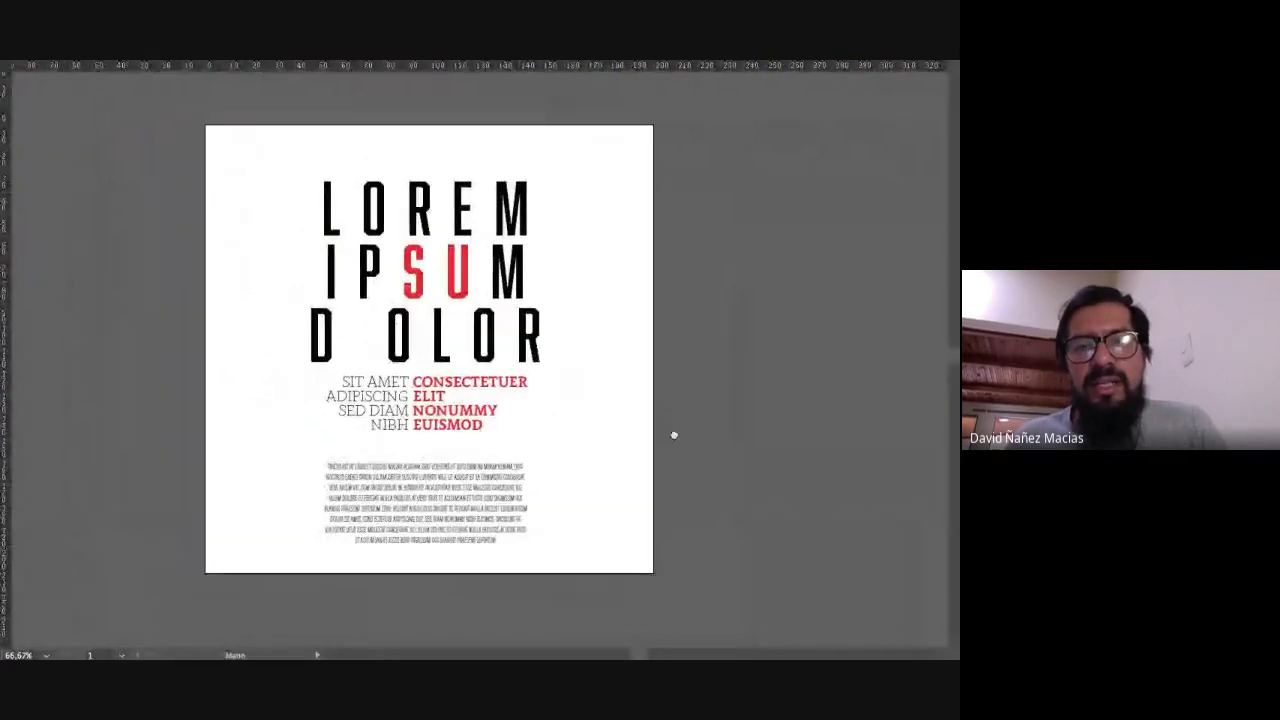
drag(673, 435, 723, 434)
Step: Delete the closing passage of the body paragraph, everything following "NULLA FACILI", and deselect the frames
click(574, 481)
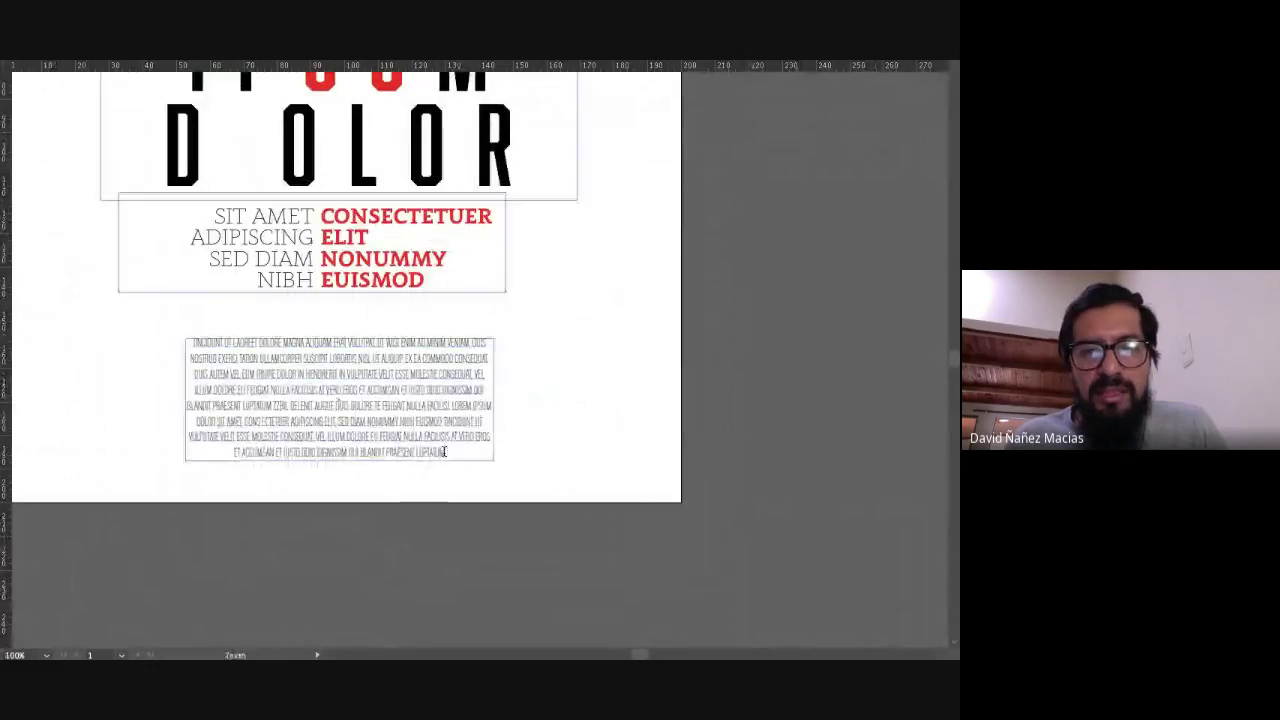
drag(446, 452, 443, 406)
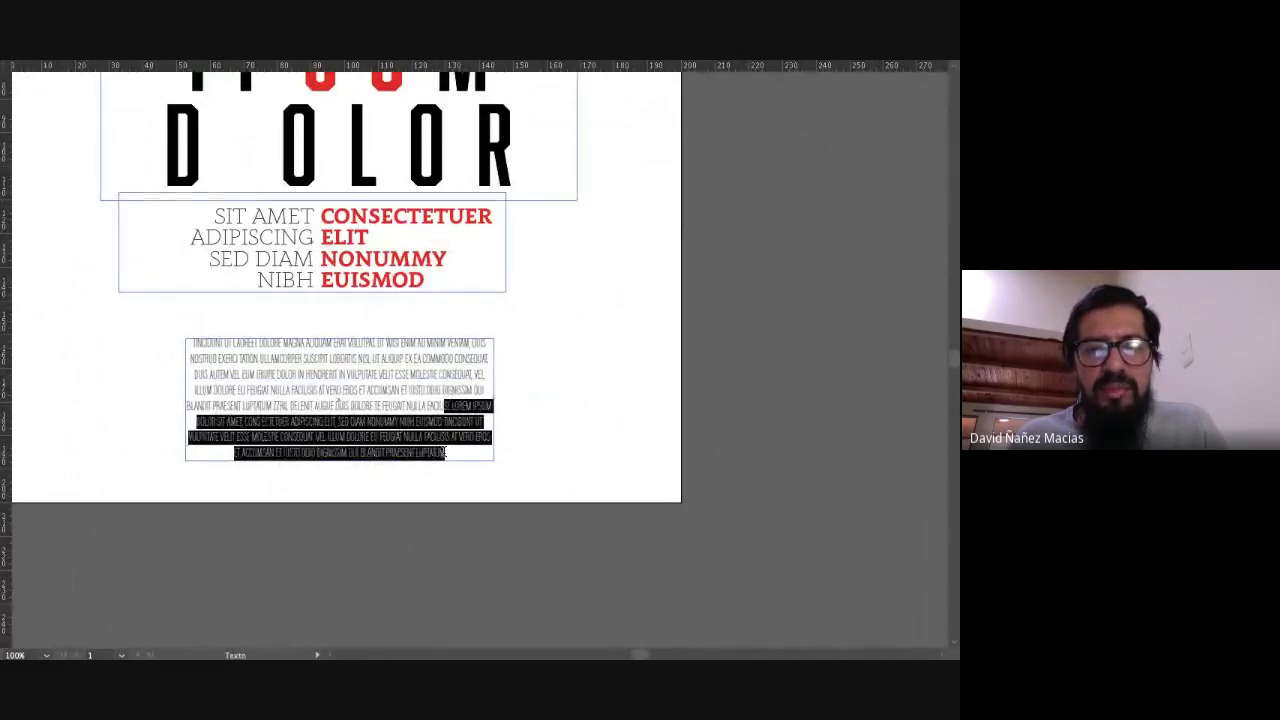
key(BackSpace)
key(Escape)
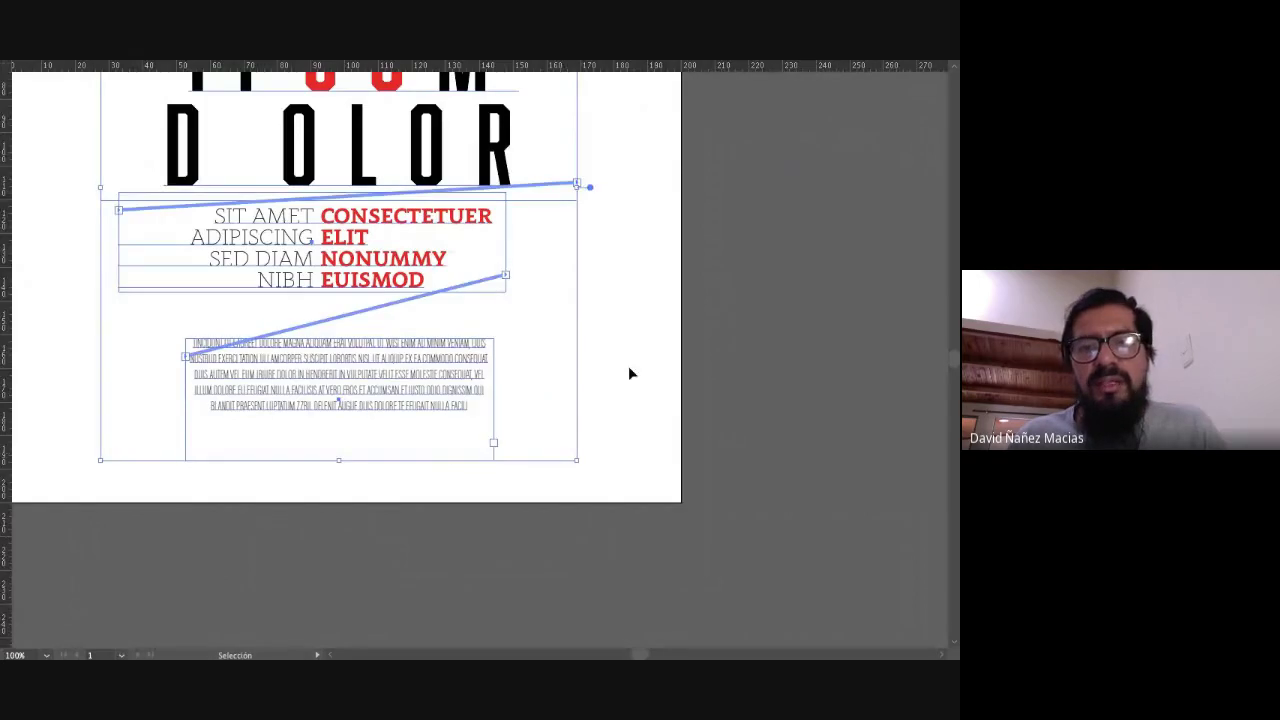
click(628, 366)
Step: Move the title frame up about 5 mm on the artboard
key(z)
alt+click(487, 336)
drag(487, 336, 534, 466)
key(v)
click(424, 300)
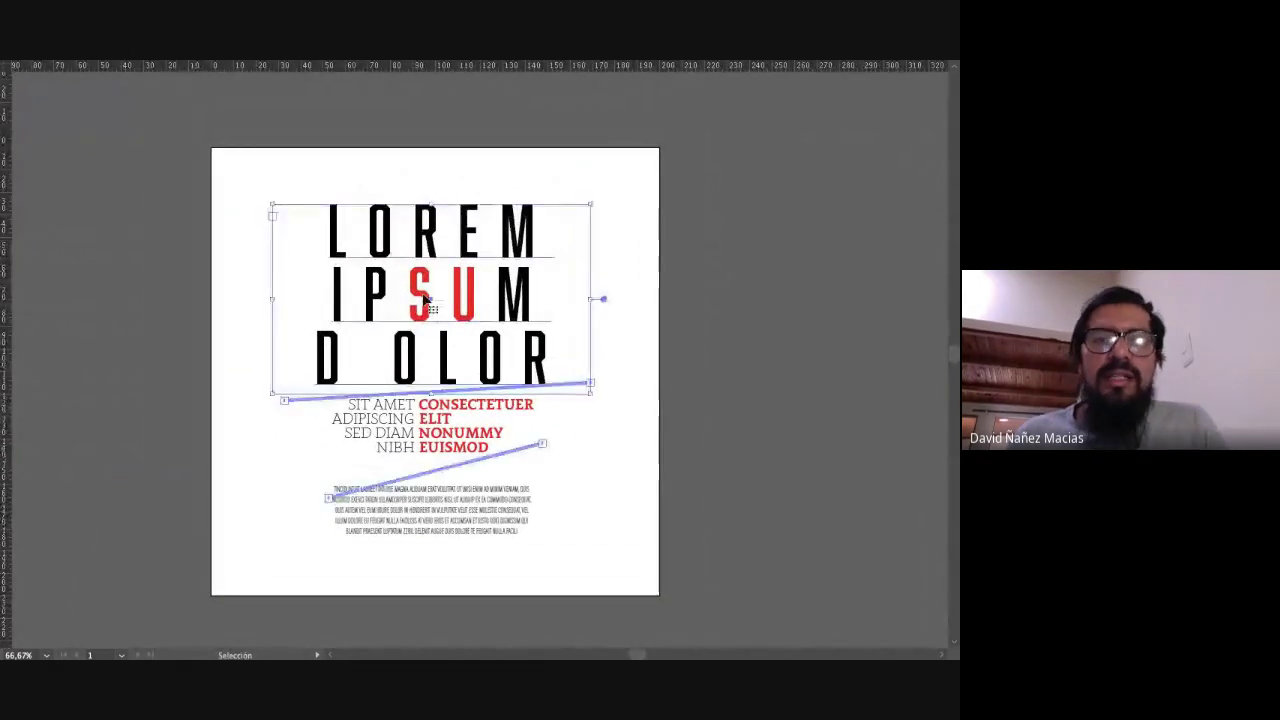
Step: Move the heading and body frames together down about 10 mm, and shift the heading alone slightly further down
click(448, 406)
shift+click(440, 512)
key(shift+Down)
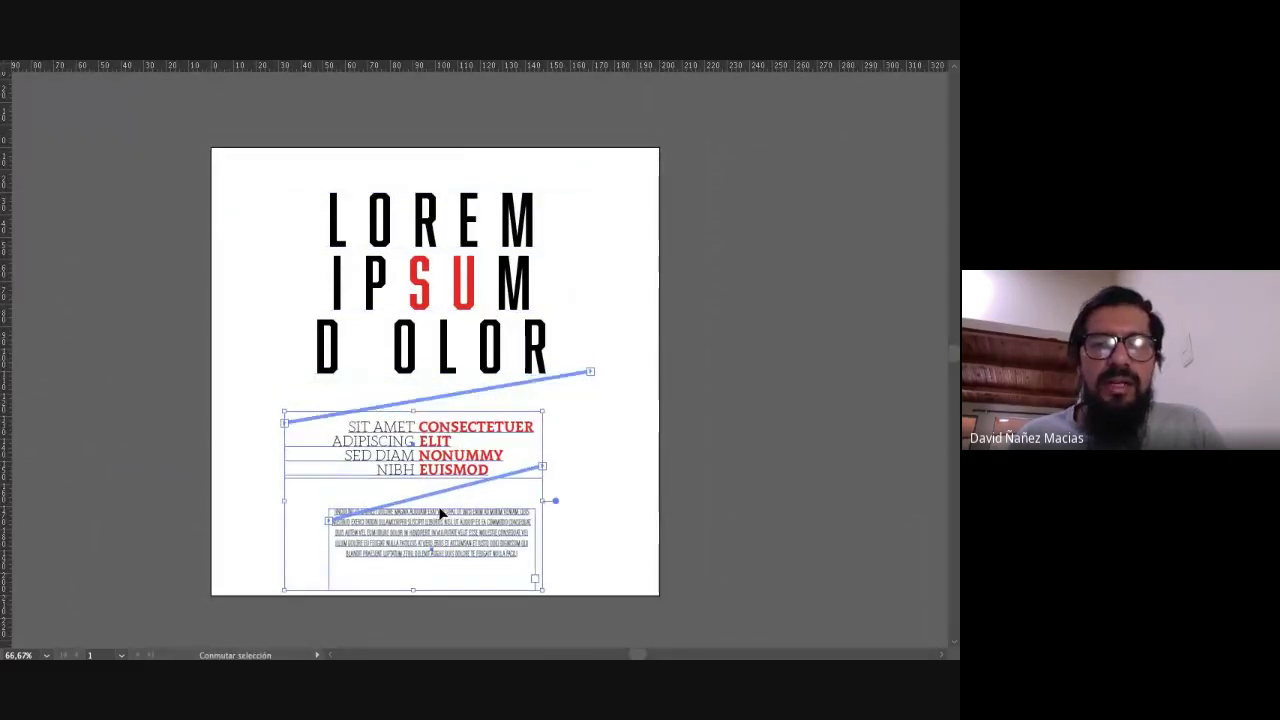
key(shift+Down)
key(shift+Up)
click(624, 458)
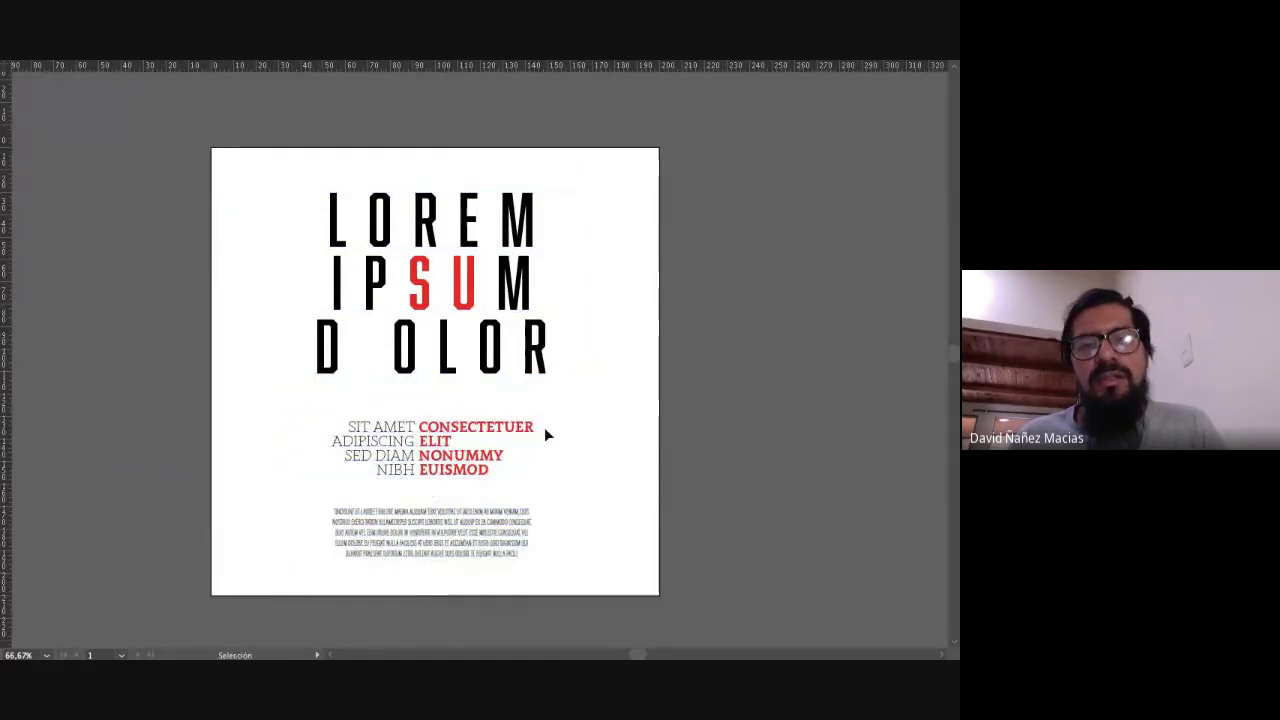
click(485, 437)
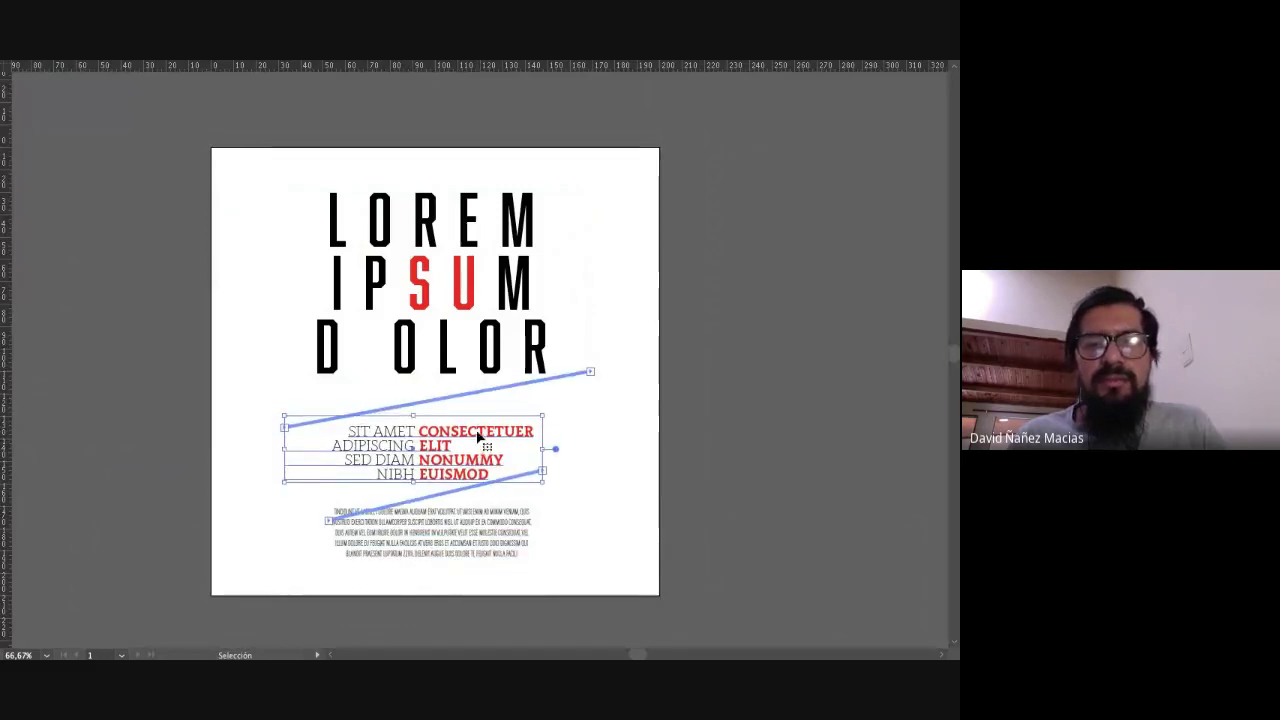
click(607, 422)
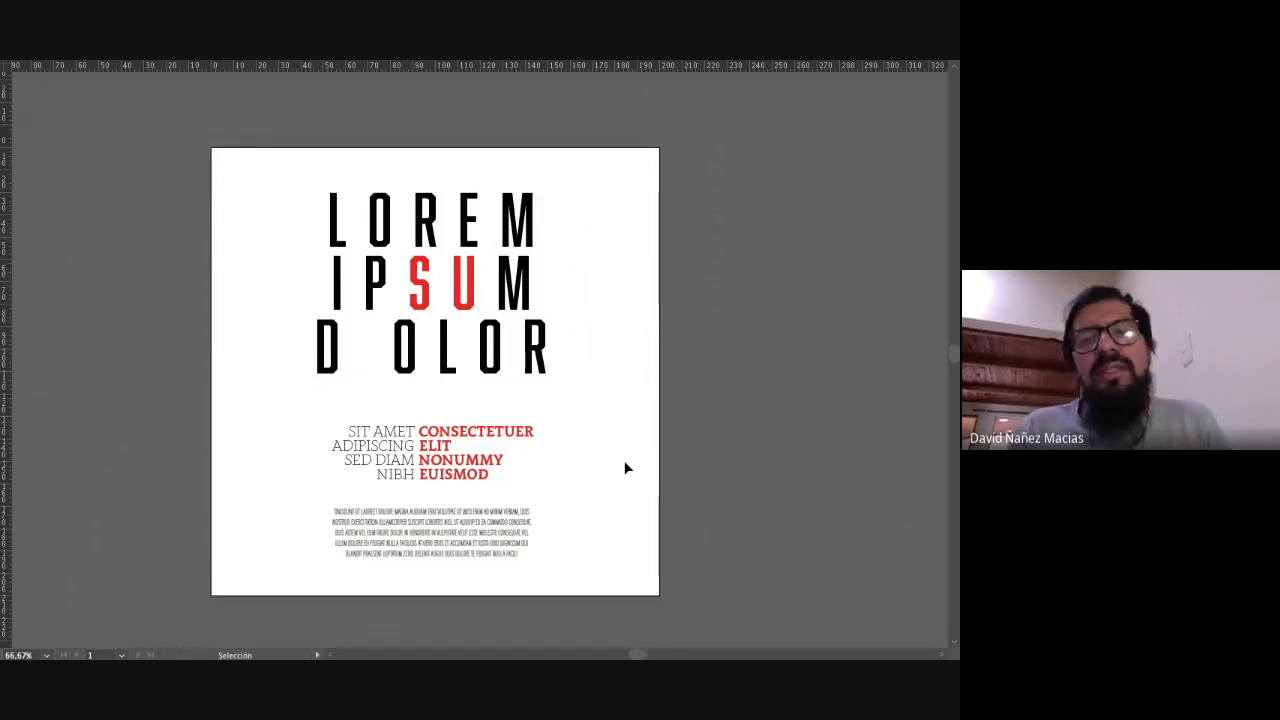
Step: Select the title frame, restore the hidden panels and display its character settings
click(538, 358)
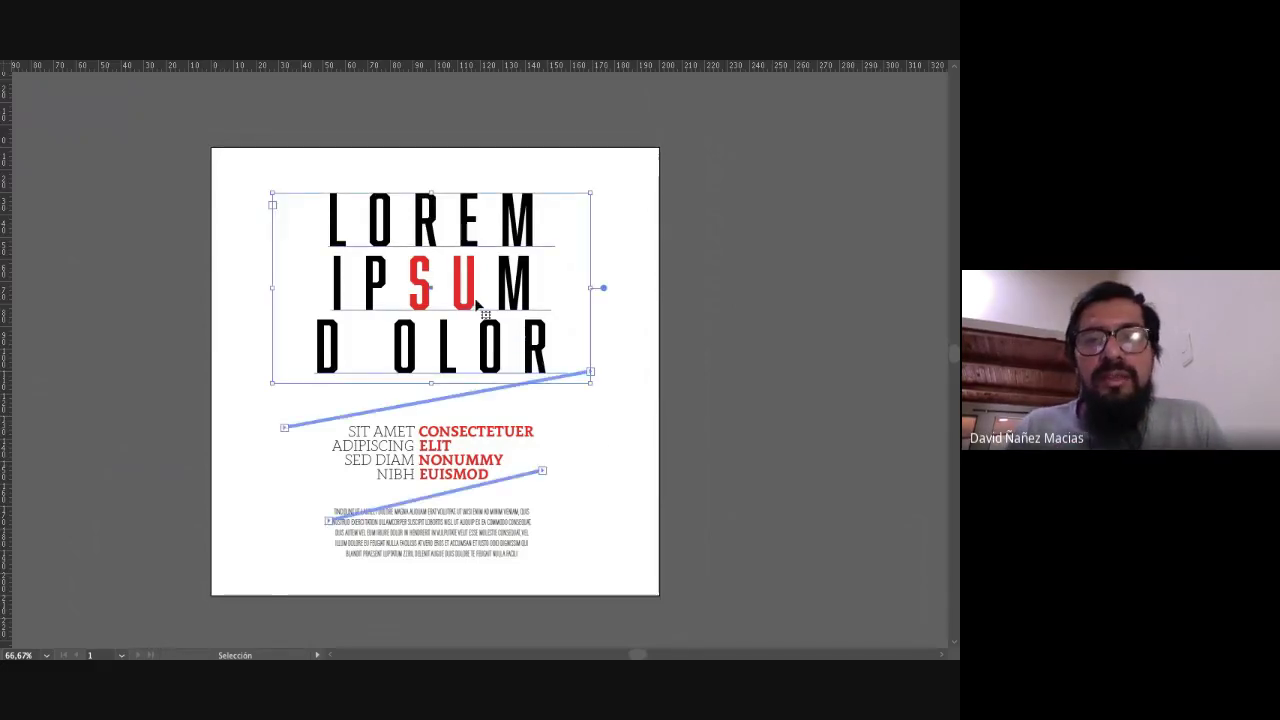
key(Tab)
key(ctrl+t)
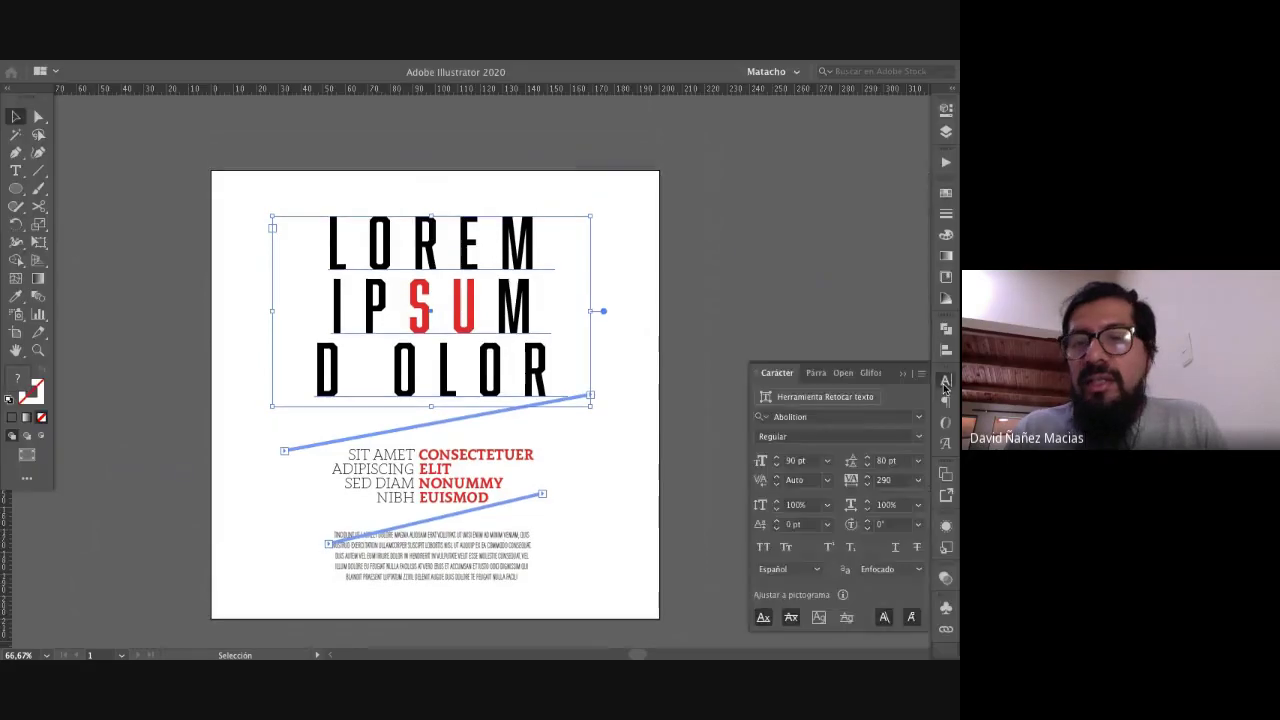
Step: Try the Oblique style on the word LOREM in the title and undo it
double_click(455, 255)
double_click(455, 255)
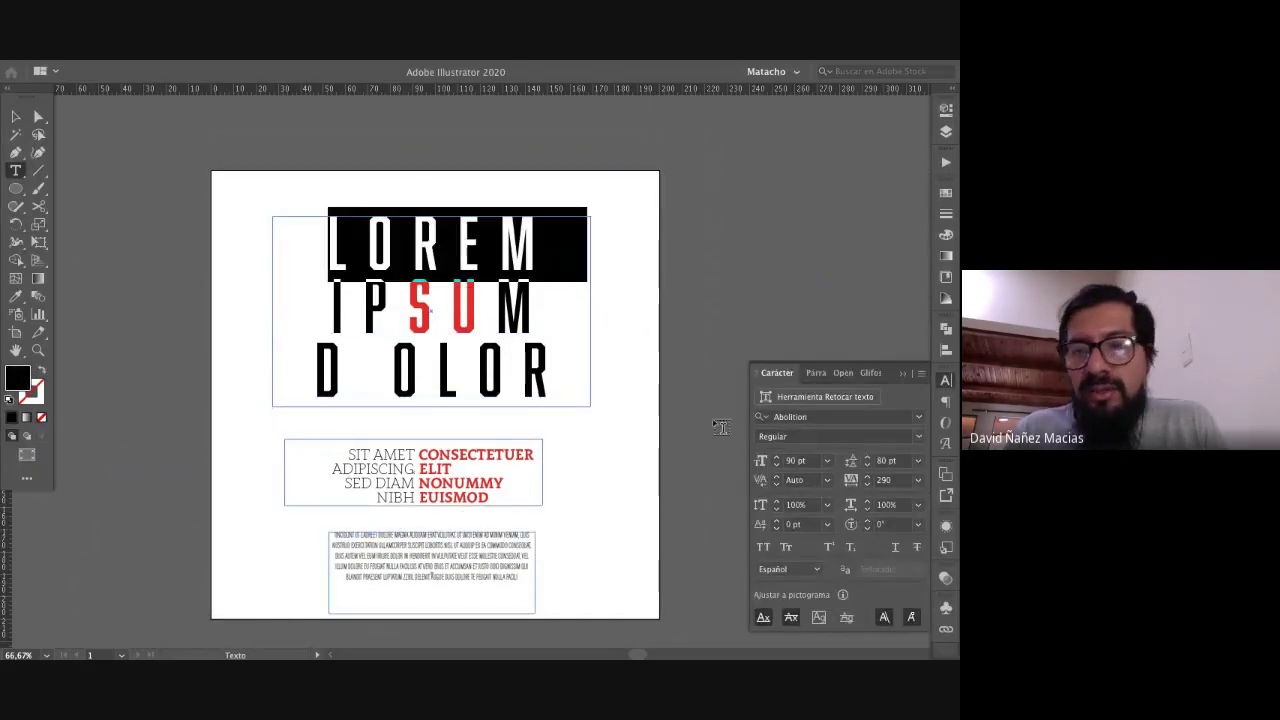
click(918, 436)
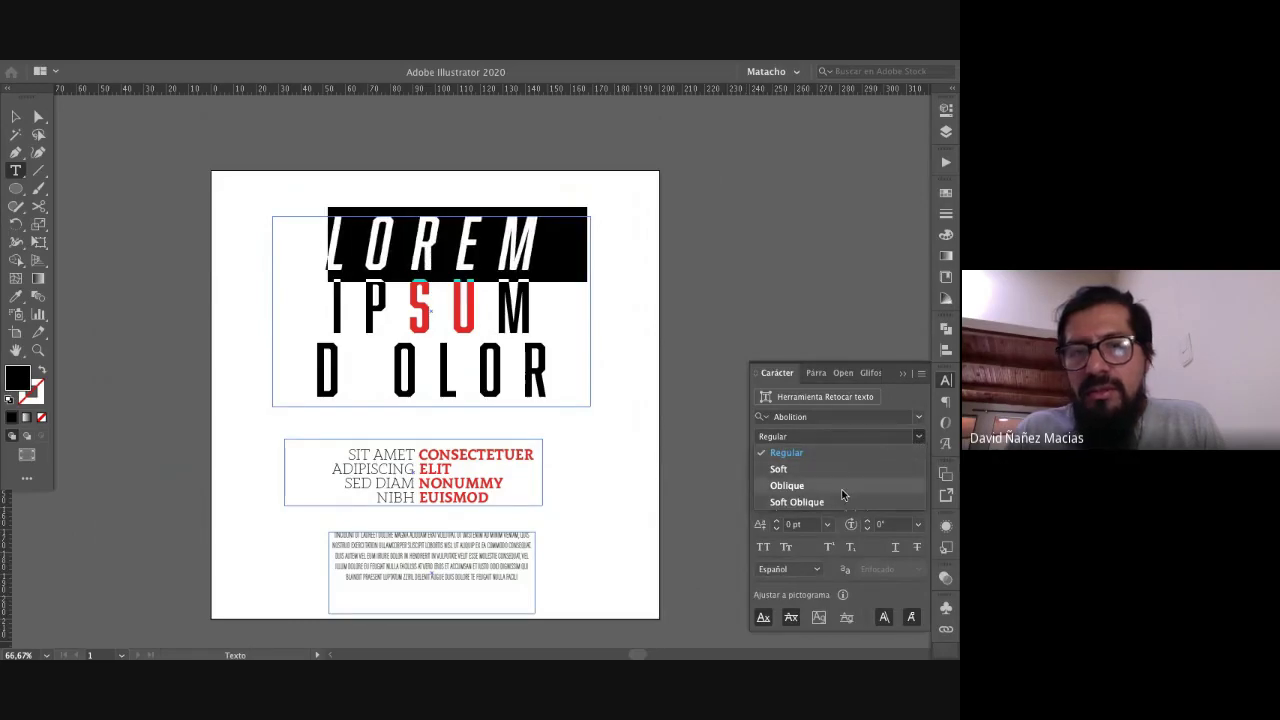
click(843, 488)
key(ctrl+z)
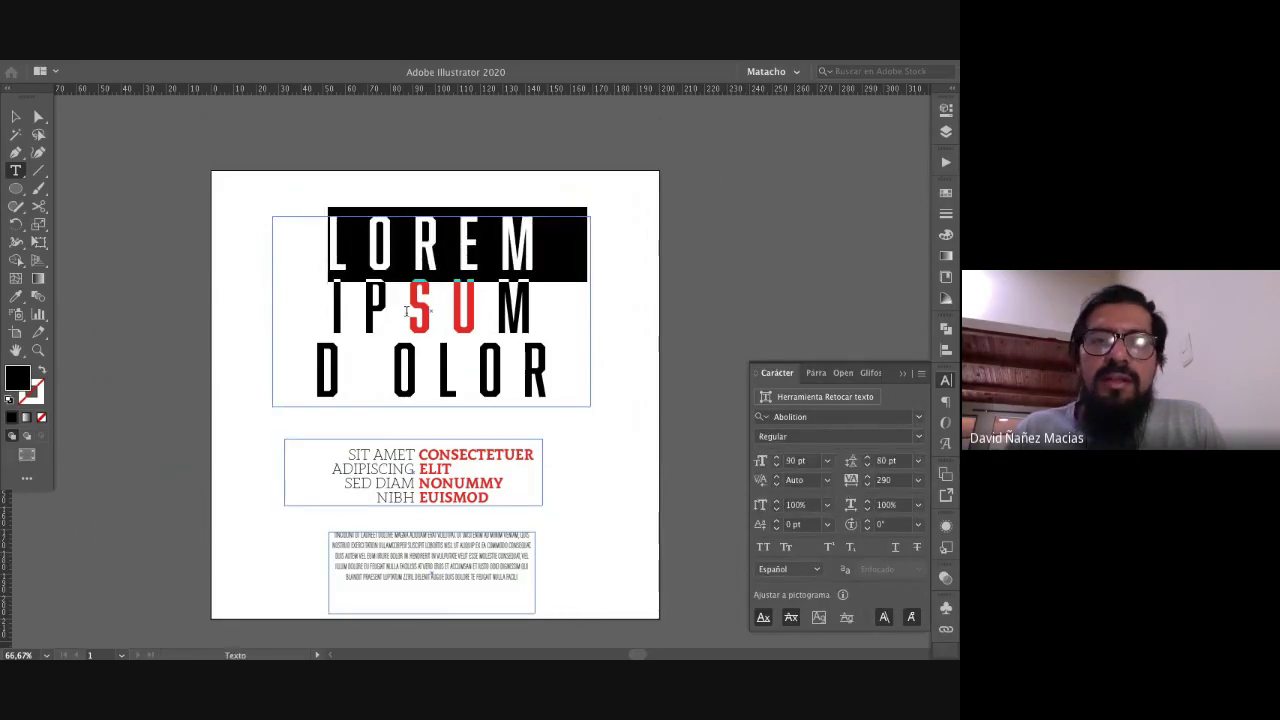
Step: Set the red letters SU in the title word IPSUM to the Oblique style of Abolition
drag(407, 311, 497, 311)
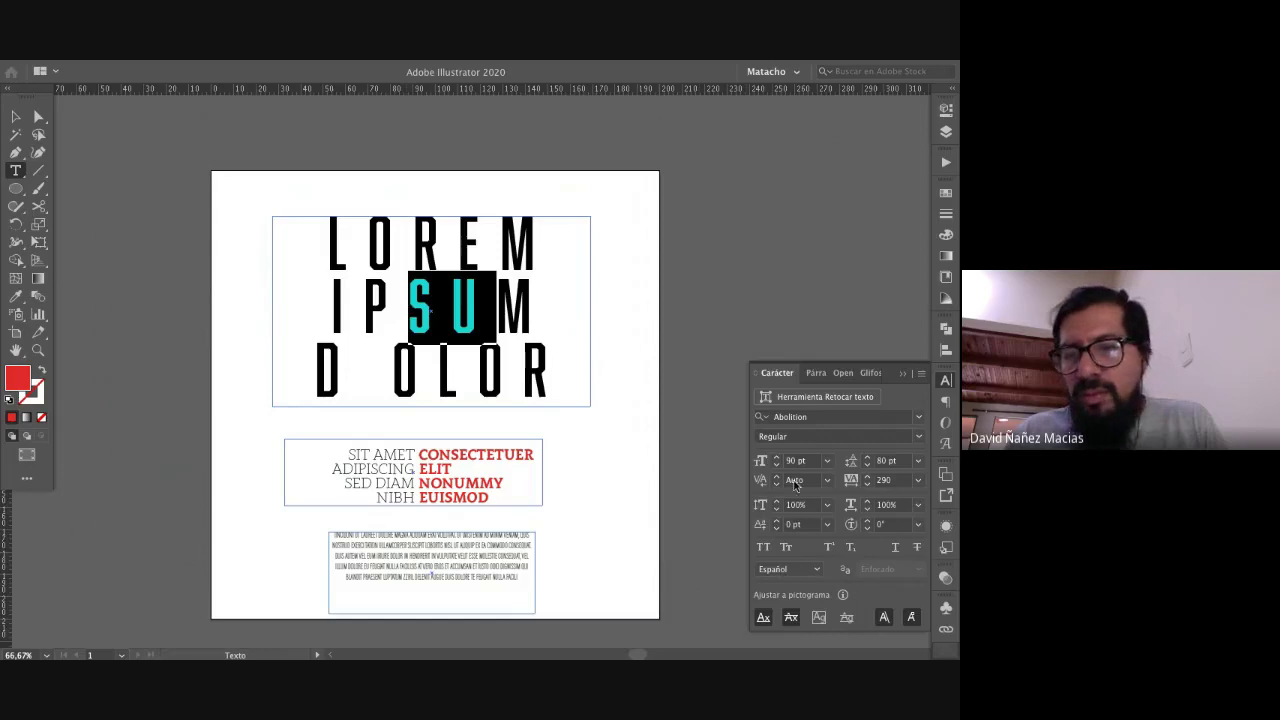
click(919, 438)
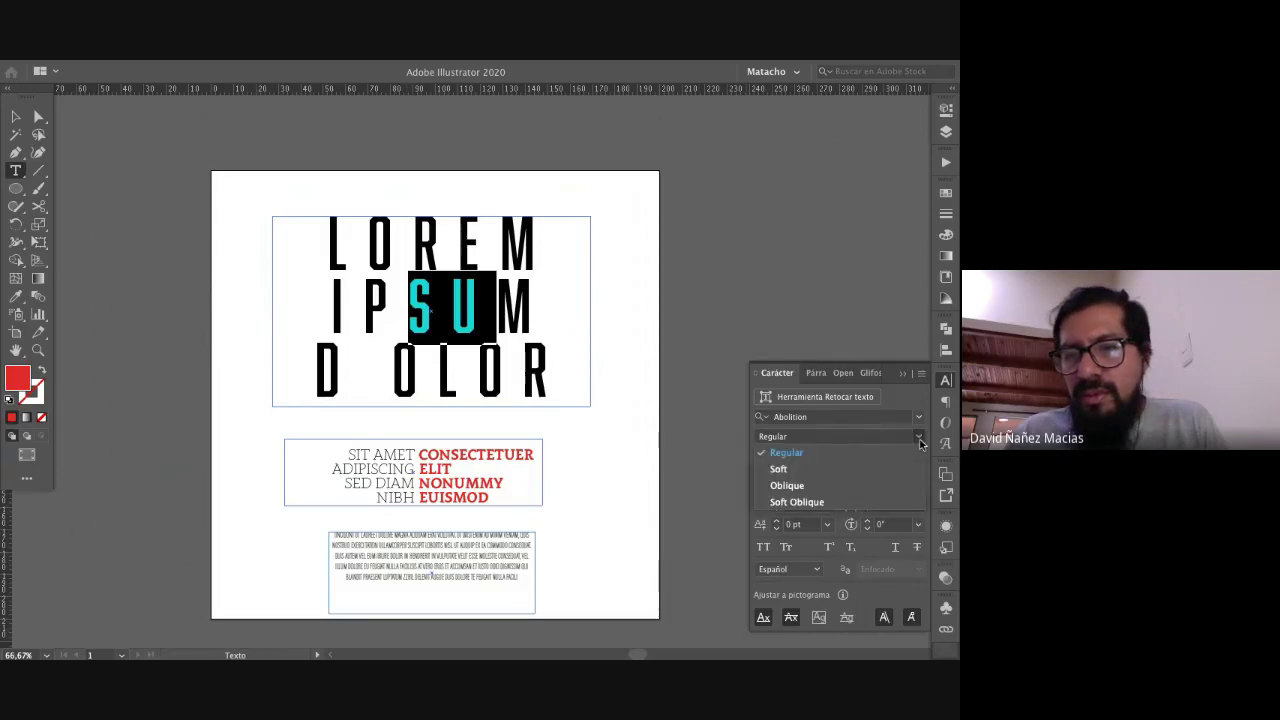
click(830, 490)
click(368, 293)
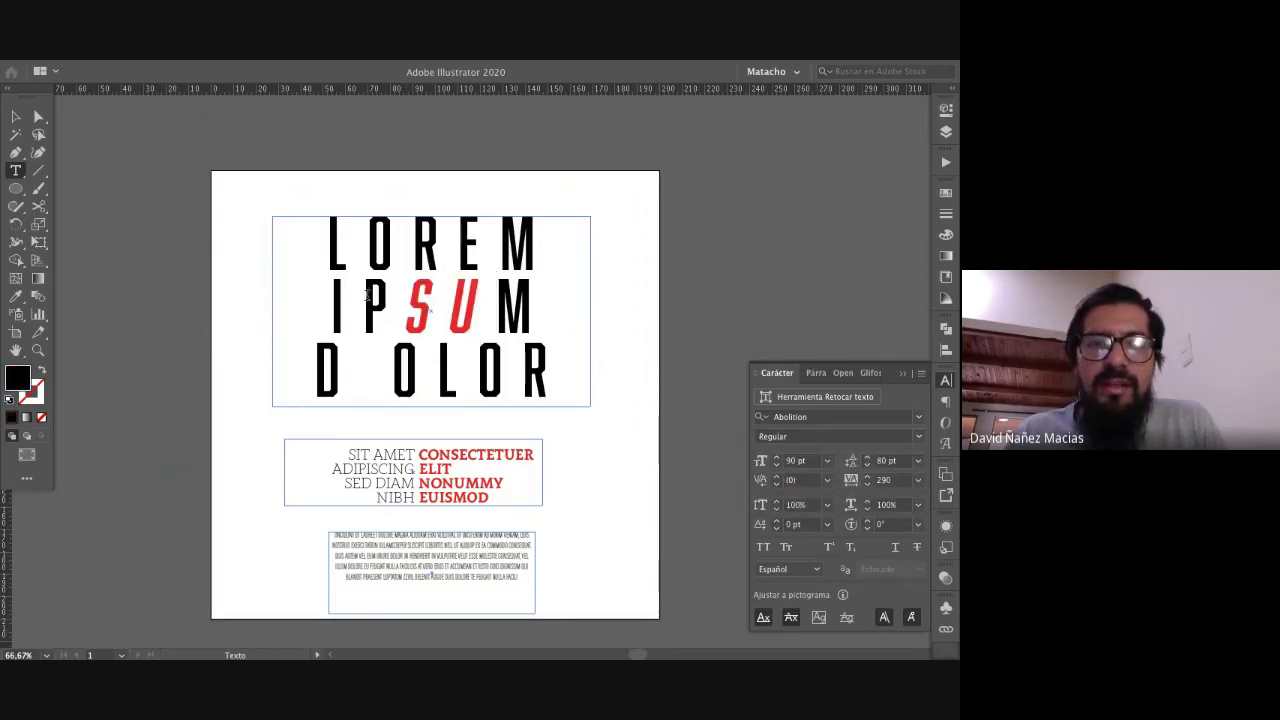
Step: Delete the stray space after the D in the title's third line so it reads DOLOR
key(shift+Right)
key(shift+Right)
key(shift+Right)
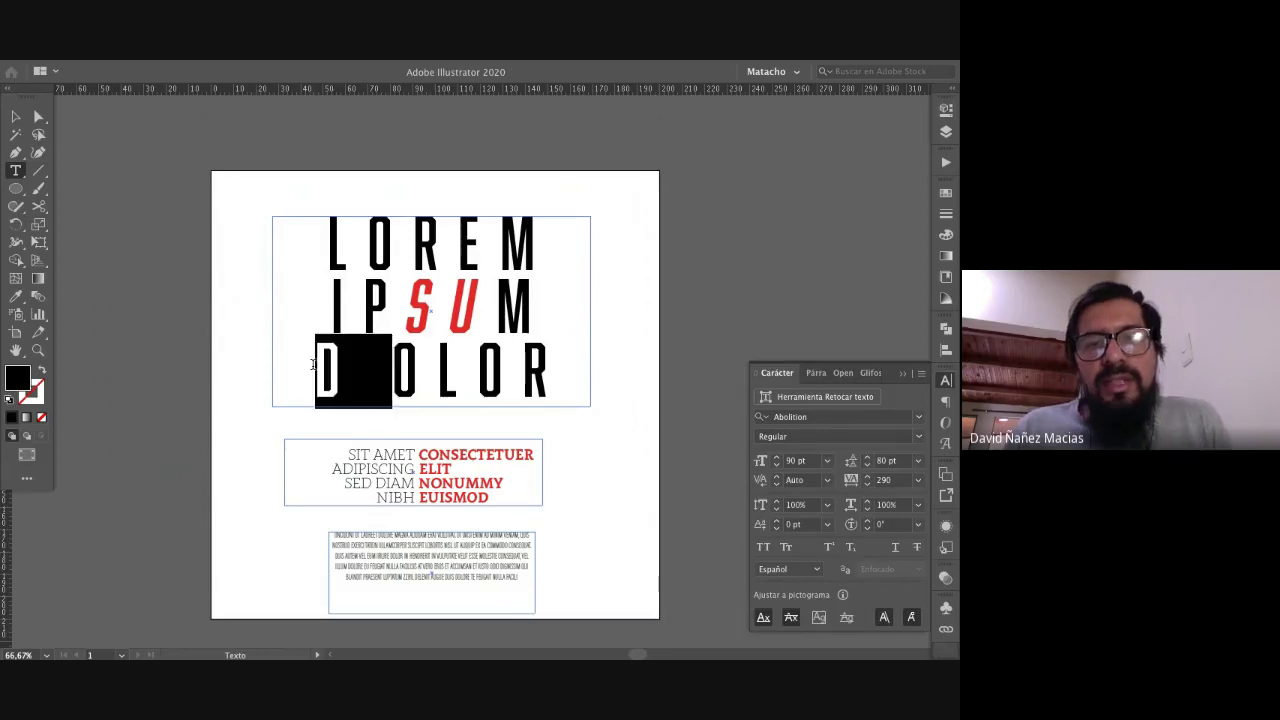
key(Left)
key(Right)
key(Right)
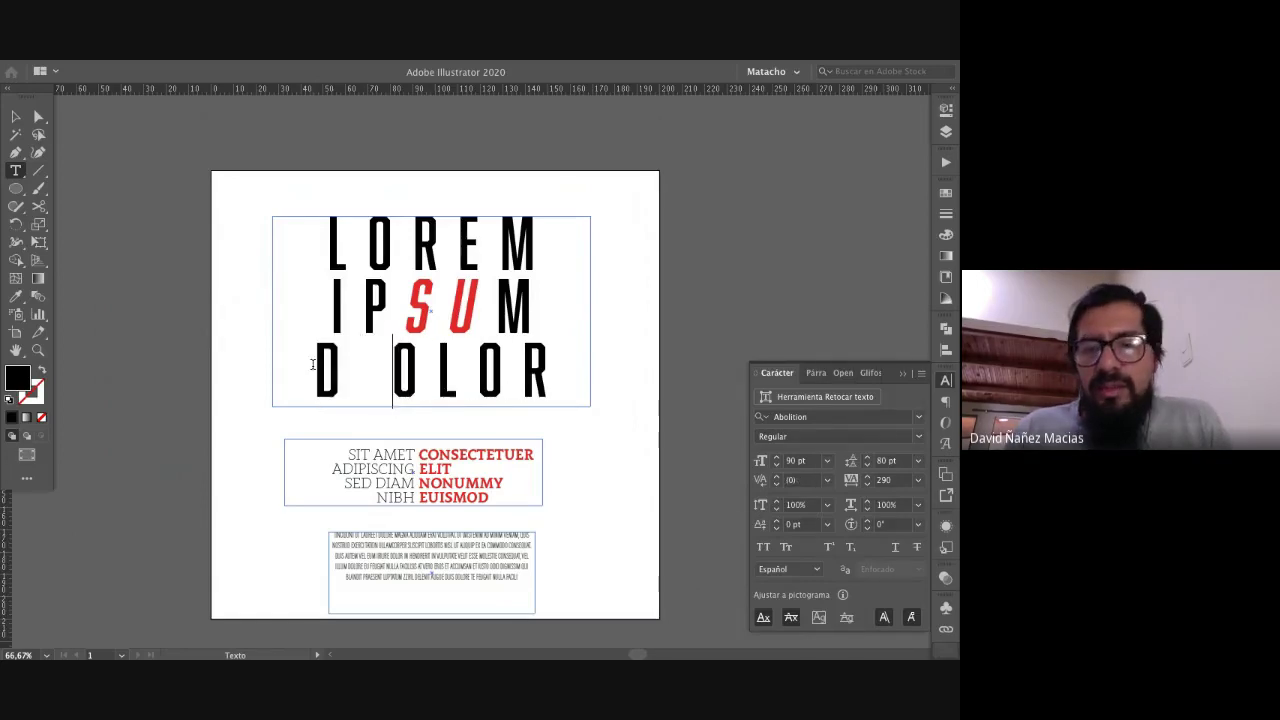
key(BackSpace)
Step: Delete the final M of IPSUM in the title and retype it
key(Left)
key(Left)
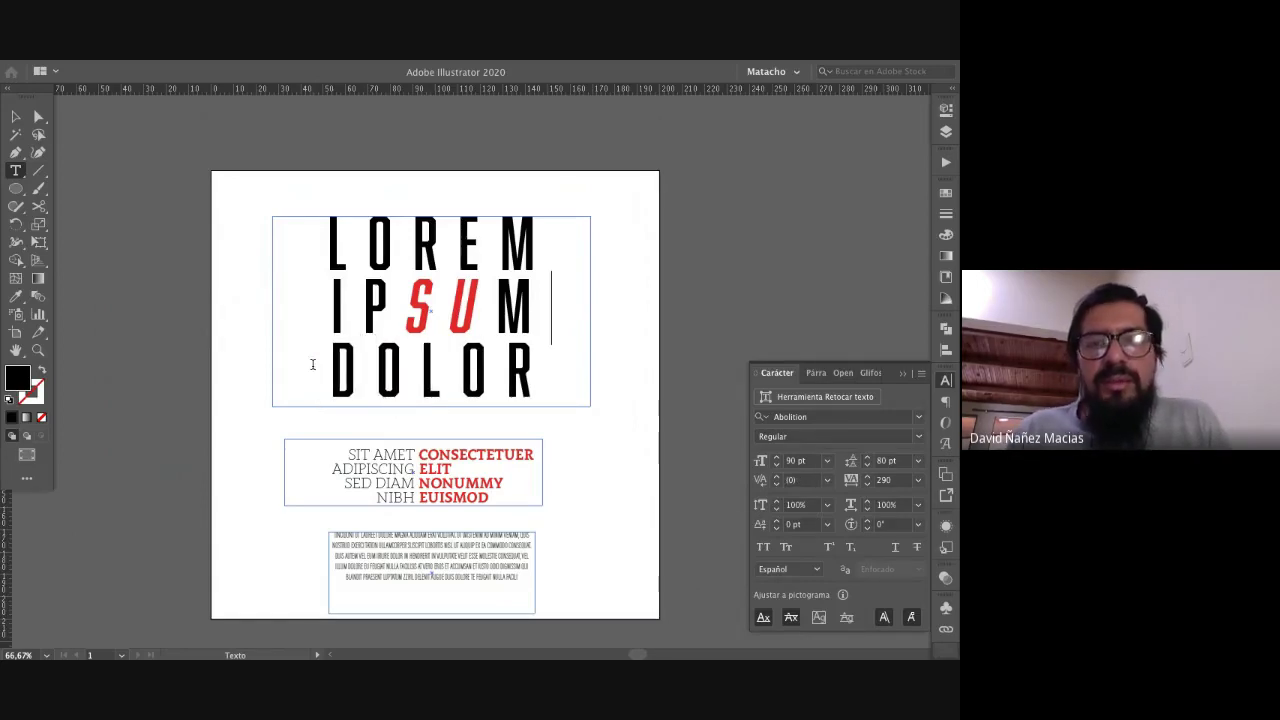
key(BackSpace)
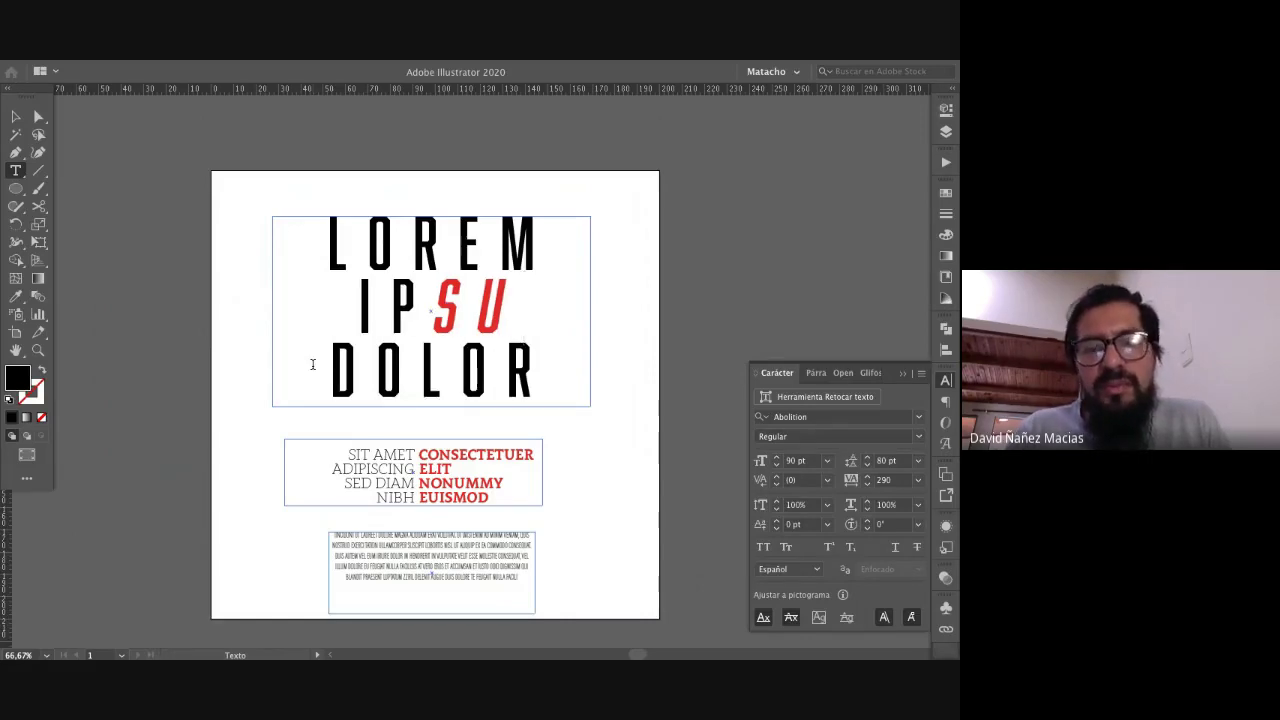
text(M)
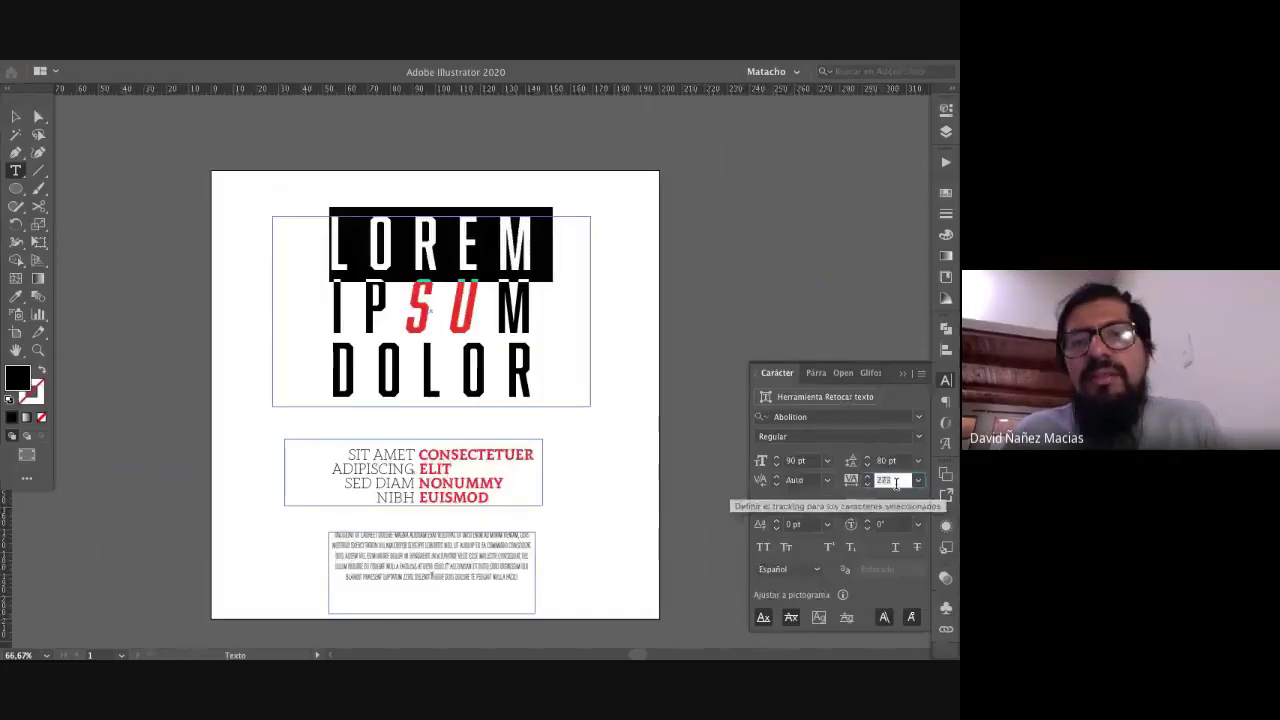
Step: Reduce the tracking of the title word LOREM to 274
key(Down)
key(Down)
key(Down)
key(Down)
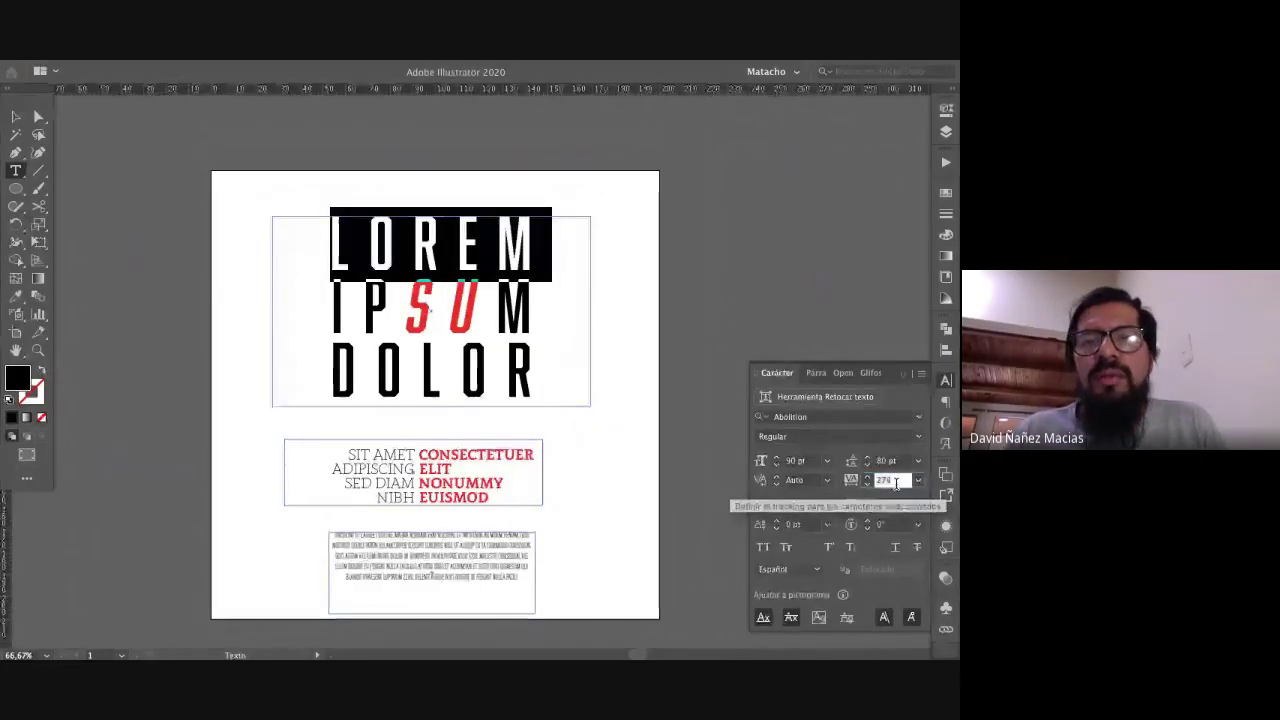